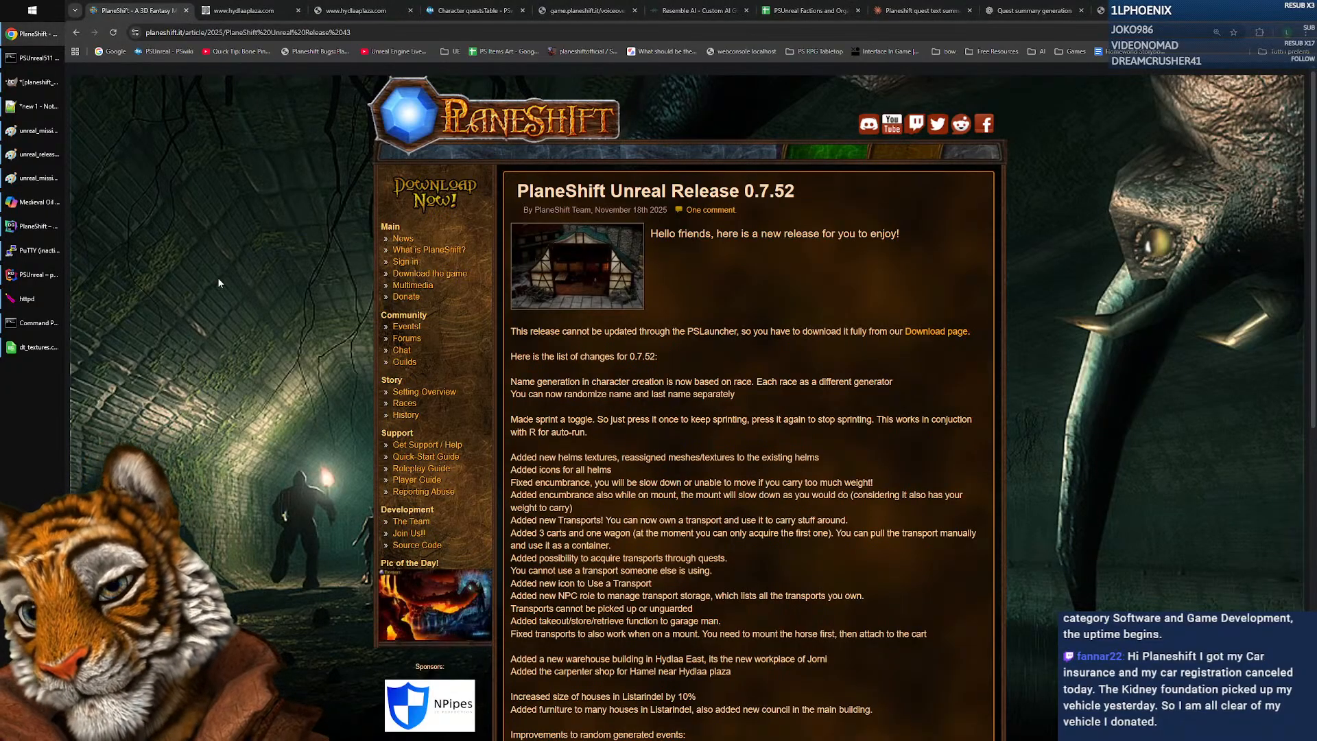
Review Copilot's replies about the monster camp oil painting, and return to the browser
{"action": "left_click", "coordinate": [38, 202]}
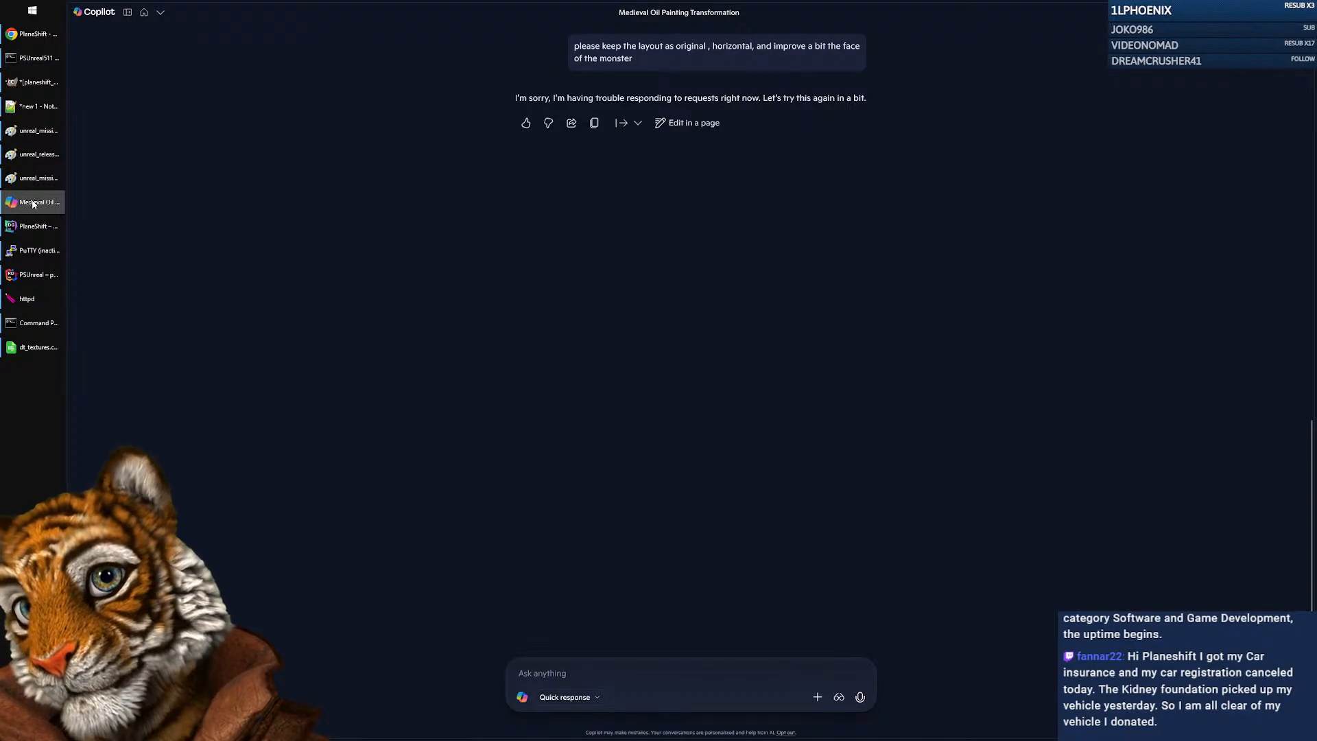
{"action": "scroll", "coordinate": [693, 377], "scroll_direction": "up", "scroll_amount": 10}
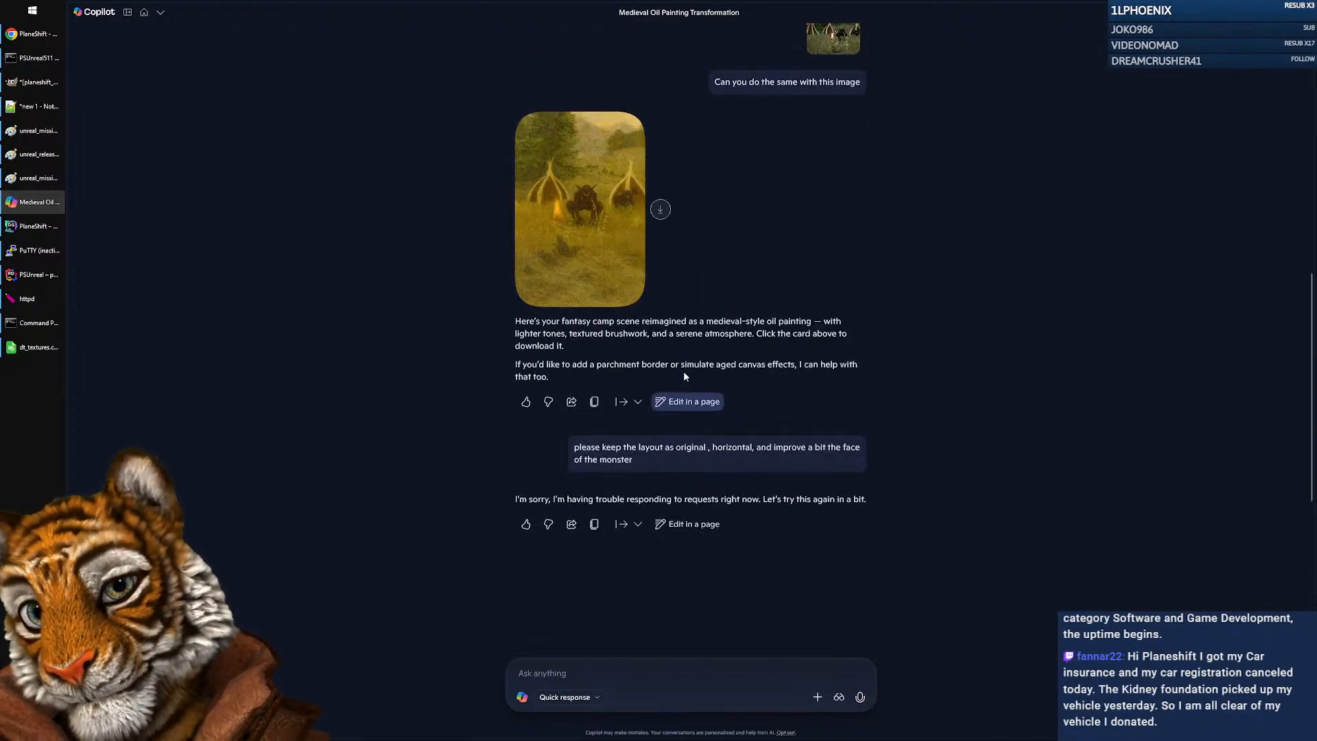
{"action": "scroll", "coordinate": [683, 374], "scroll_direction": "down", "scroll_amount": 10}
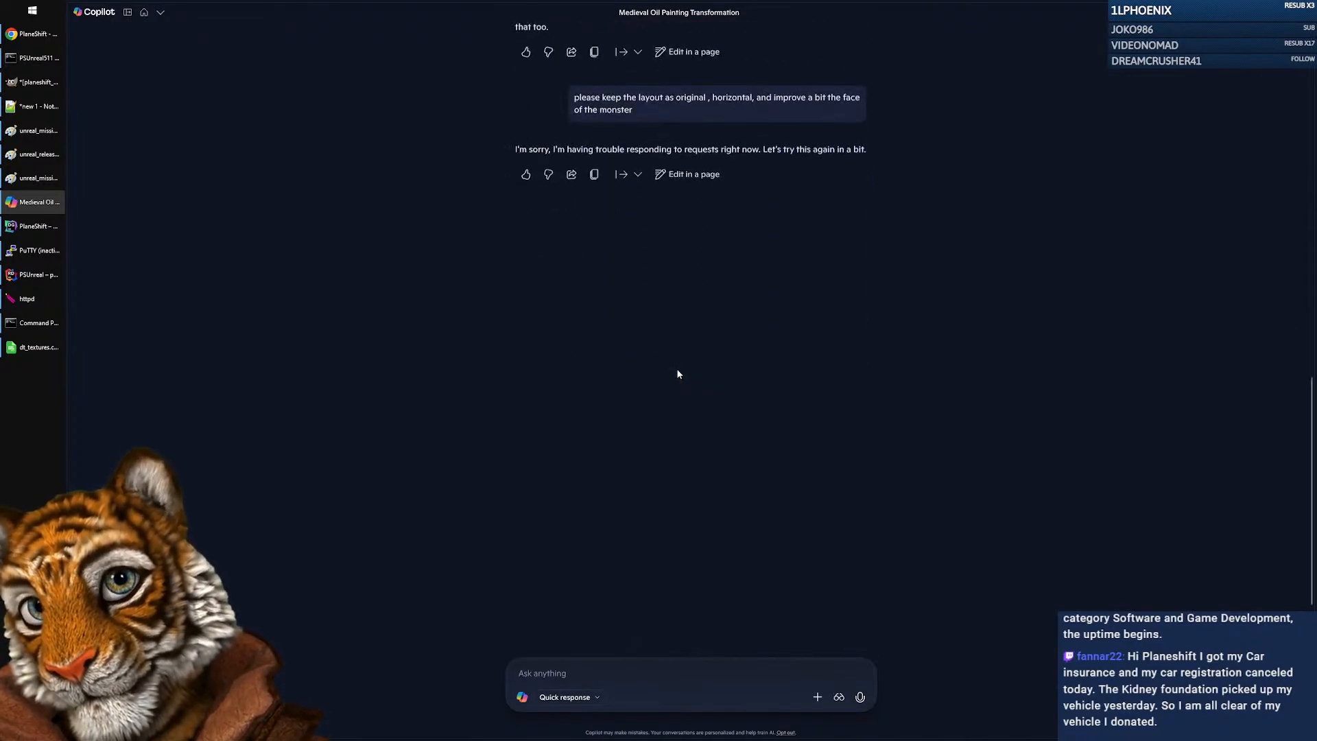
{"action": "left_click", "coordinate": [35, 34]}
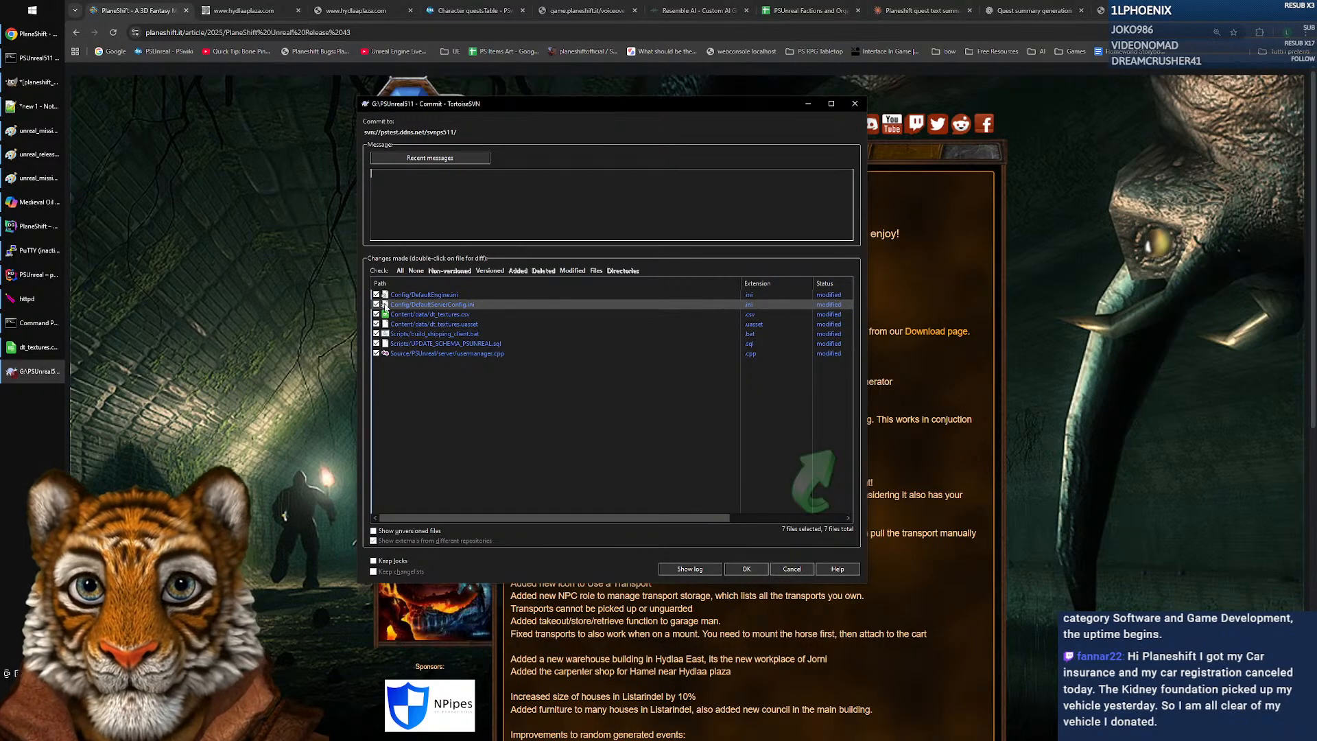
Exclude DefaultEngine.ini, DefaultServerConfig.ini, build_shipping_client.bat and UPDATE_SCHEMA_PSUNREAL.sql from the SVN commit
{"action": "left_click", "coordinate": [376, 294]}
{"action": "left_click", "coordinate": [375, 303]}
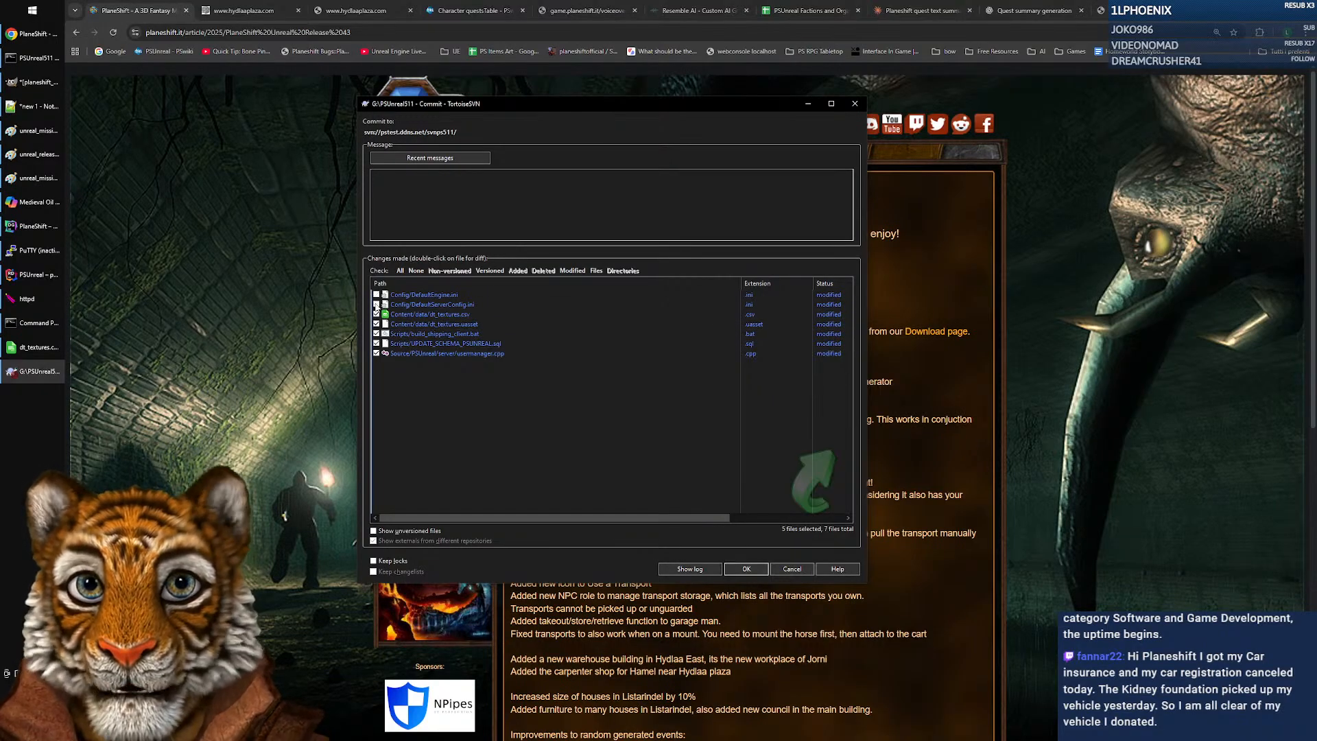
{"action": "left_click", "coordinate": [457, 325]}
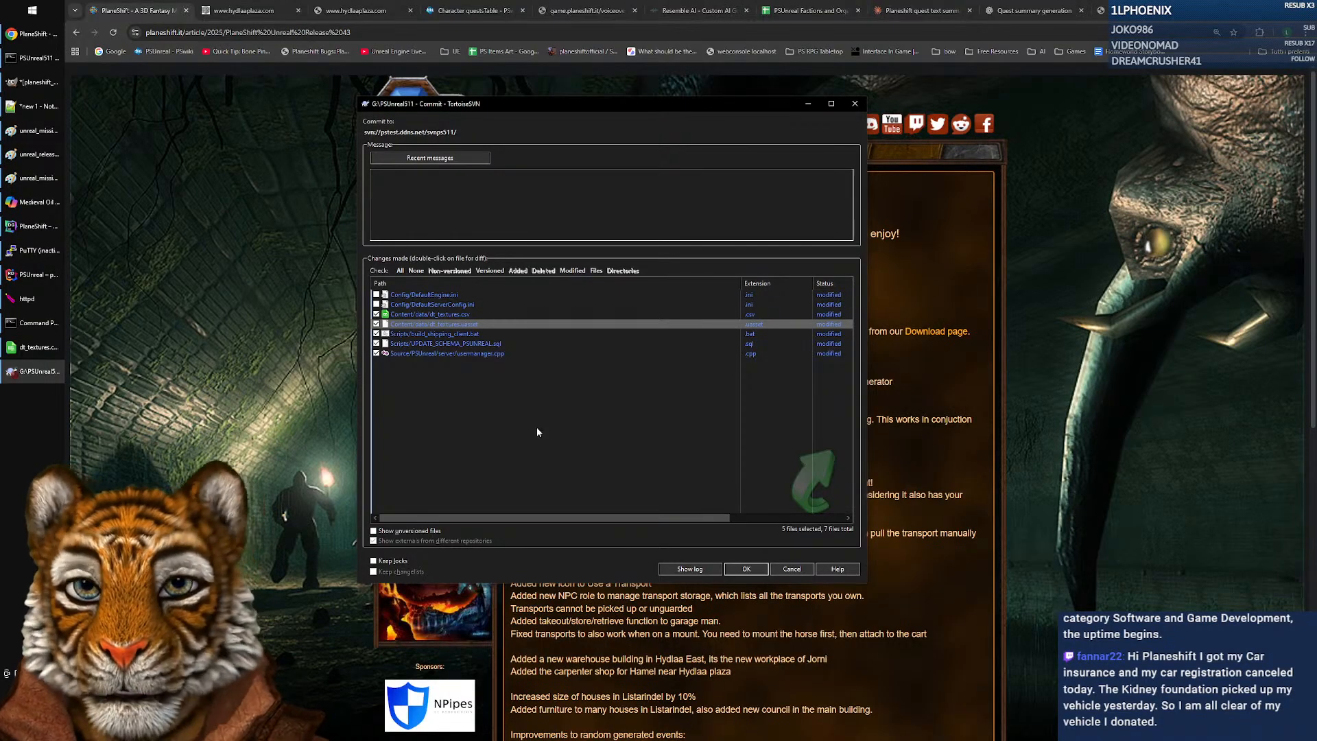
{"action": "left_click", "coordinate": [375, 333]}
{"action": "left_click", "coordinate": [376, 342]}
Compare the modified usermanager.cpp with its base revision, and close the comparison
{"action": "right_click", "coordinate": [480, 354]}
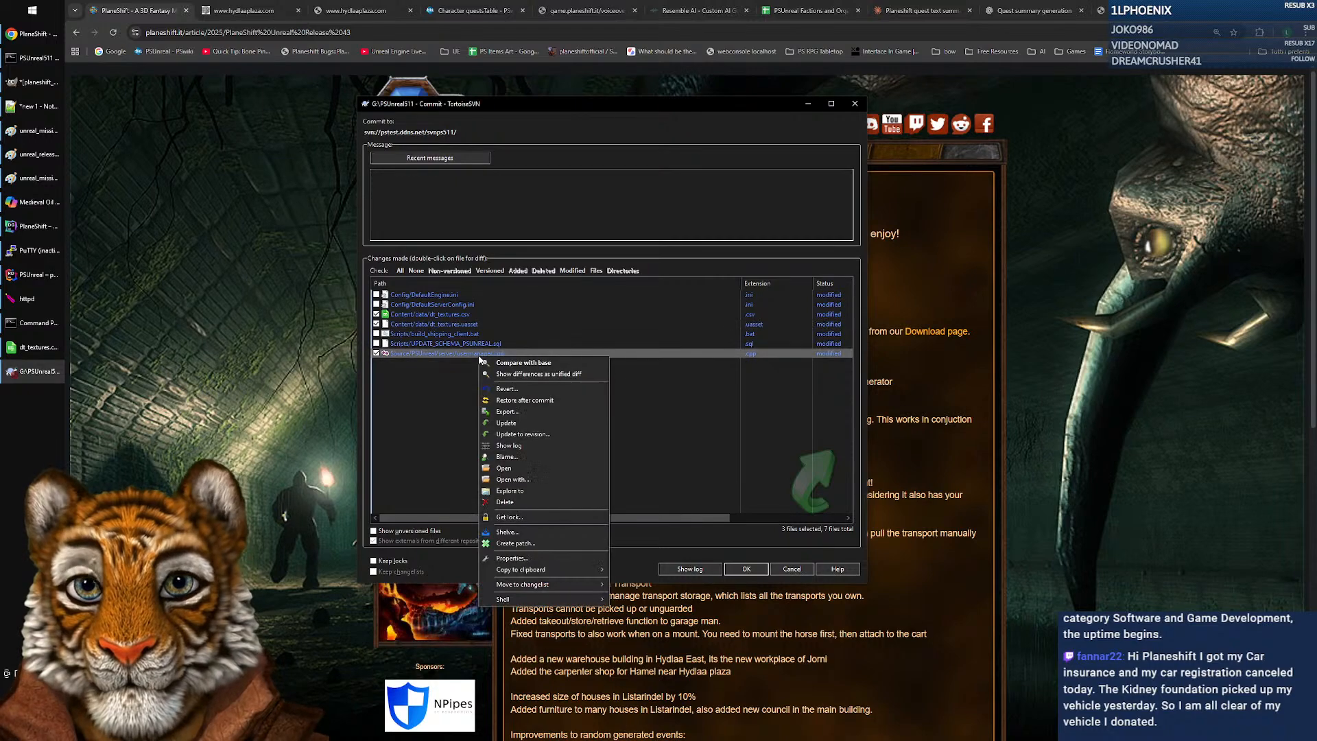
{"action": "left_click", "coordinate": [510, 369]}
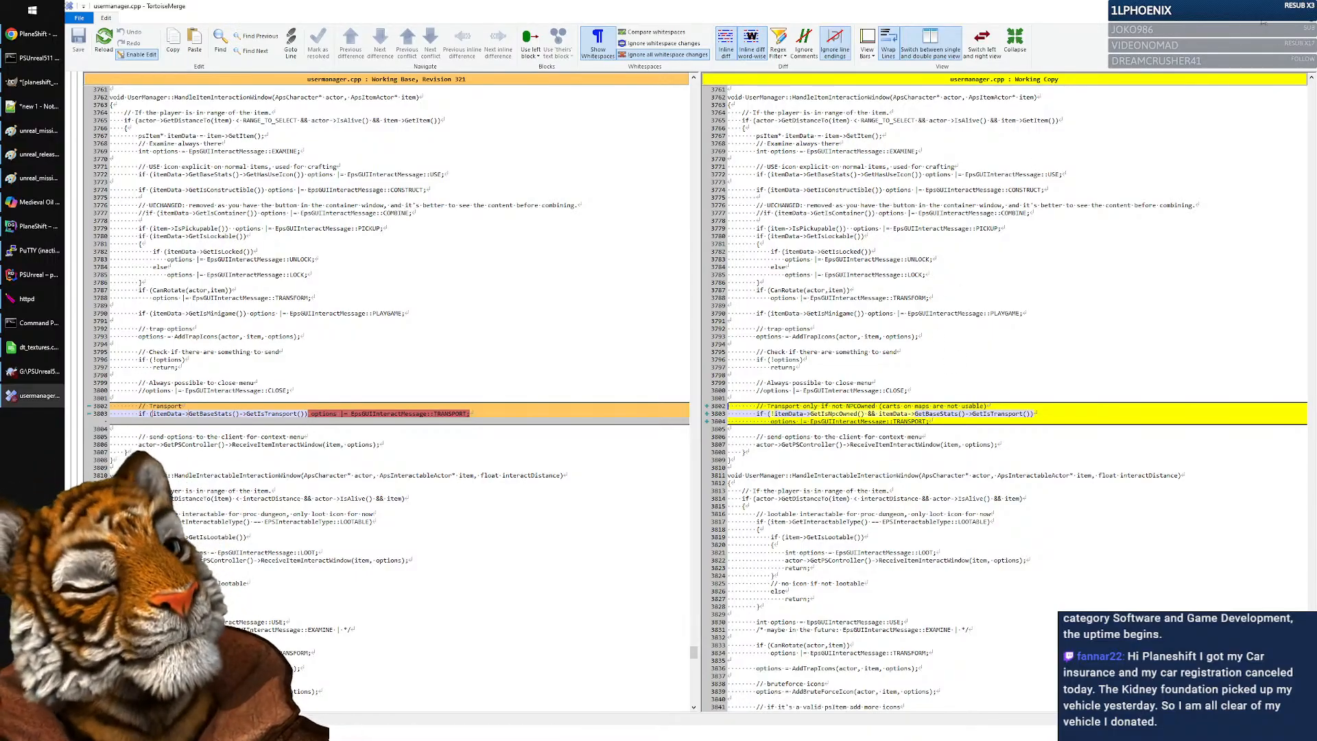
{"action": "left_click", "coordinate": [1300, 6]}
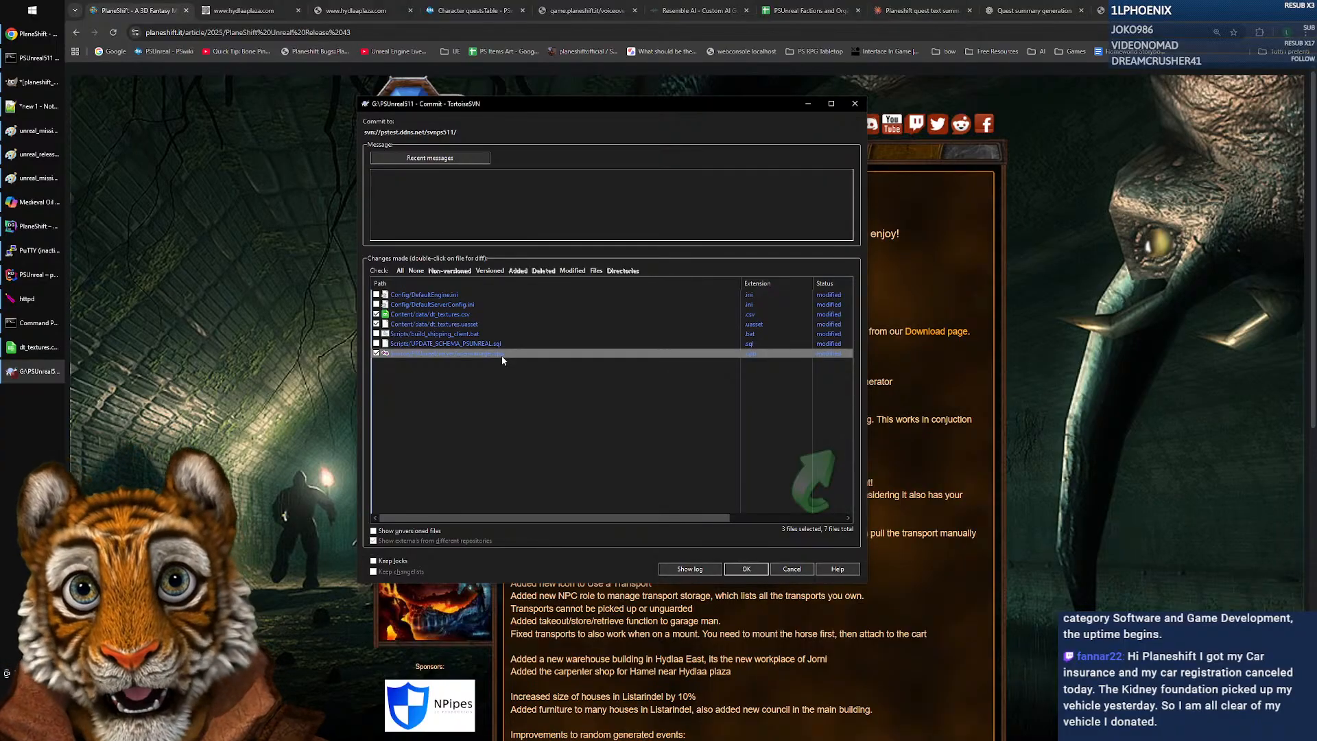
{"action": "left_click", "coordinate": [461, 325]}
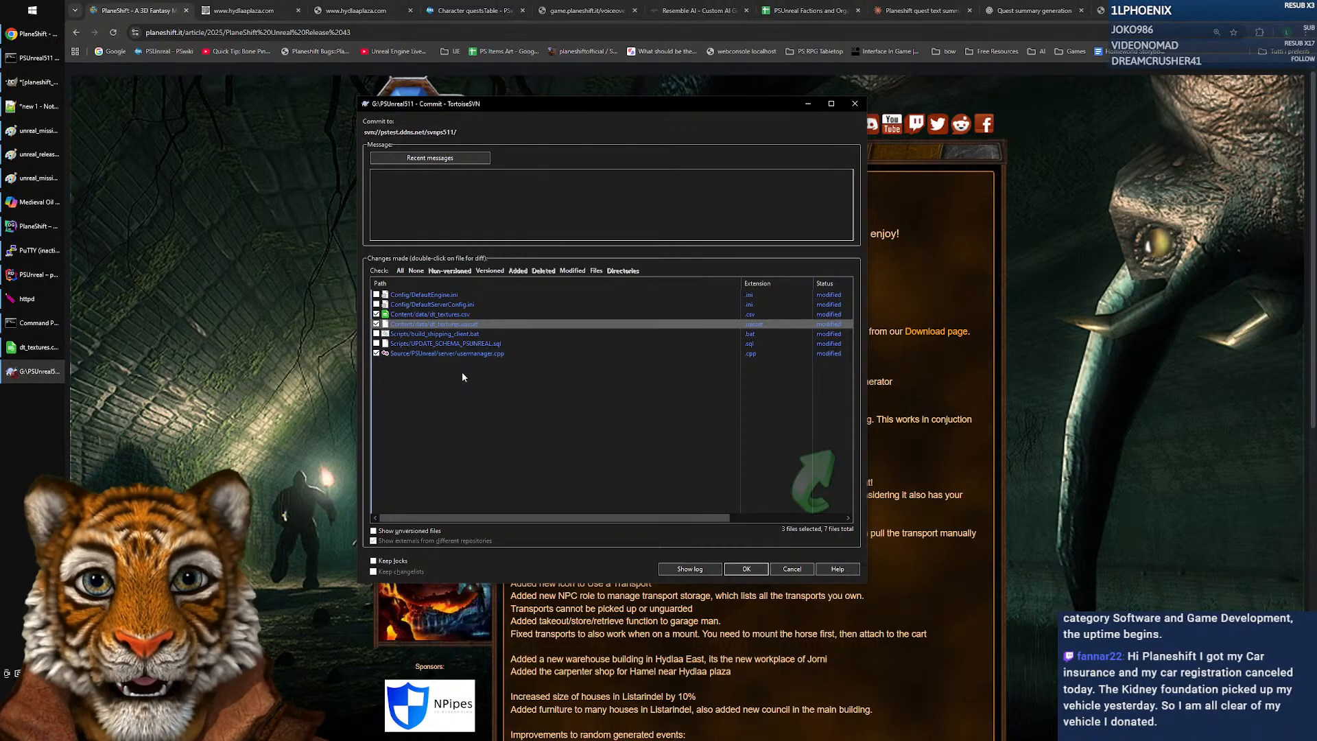
{"action": "left_click", "coordinate": [467, 390]}
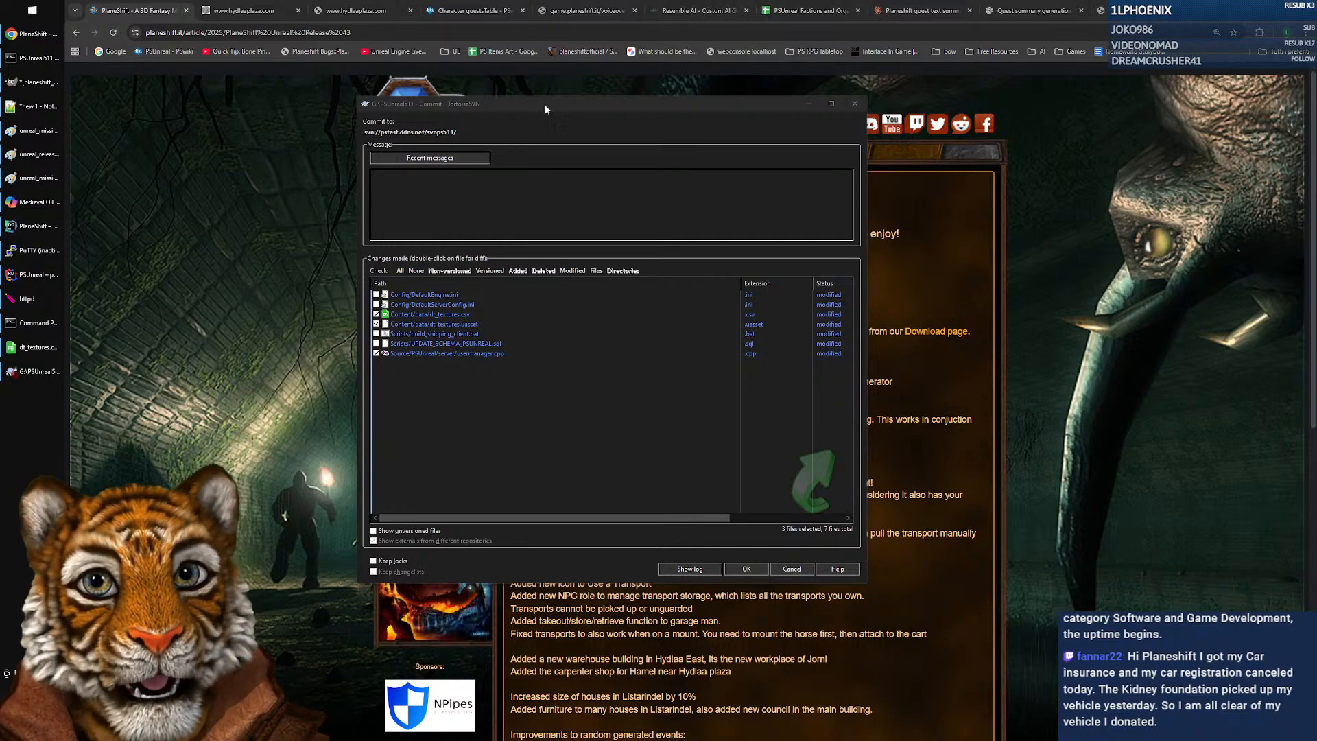
{"action": "mouse_move", "coordinate": [564, 107]}
{"action": "left_mouse_down"}
{"action": "mouse_move", "coordinate": [576, 94]}
{"action": "mouse_move", "coordinate": [567, 90]}
{"action": "left_mouse_up"}
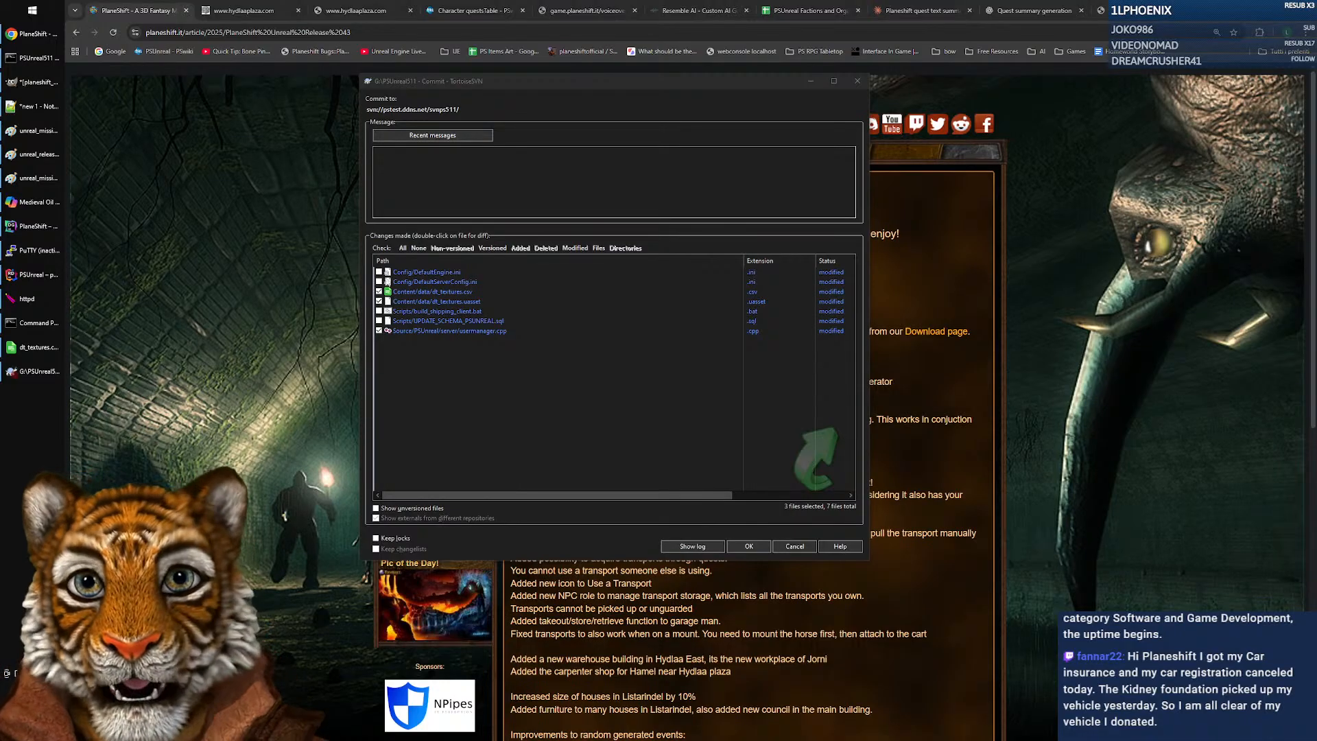
{"action": "left_click", "coordinate": [485, 397]}
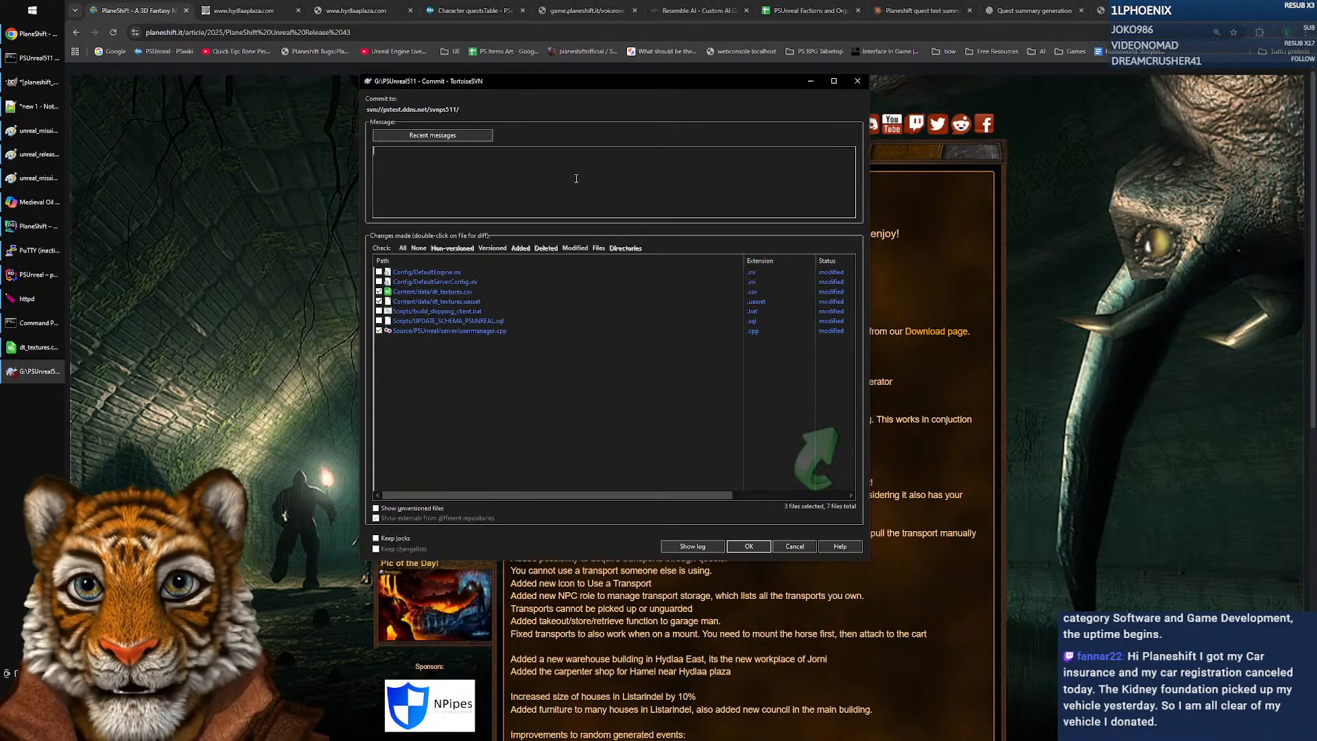
Close the commit dialog without committing, and launch the PSUnreal project in the Unreal Editor
{"action": "left_click", "coordinate": [862, 83]}
{"action": "key", "text": "super"}
{"action": "left_click", "coordinate": [424, 277]}
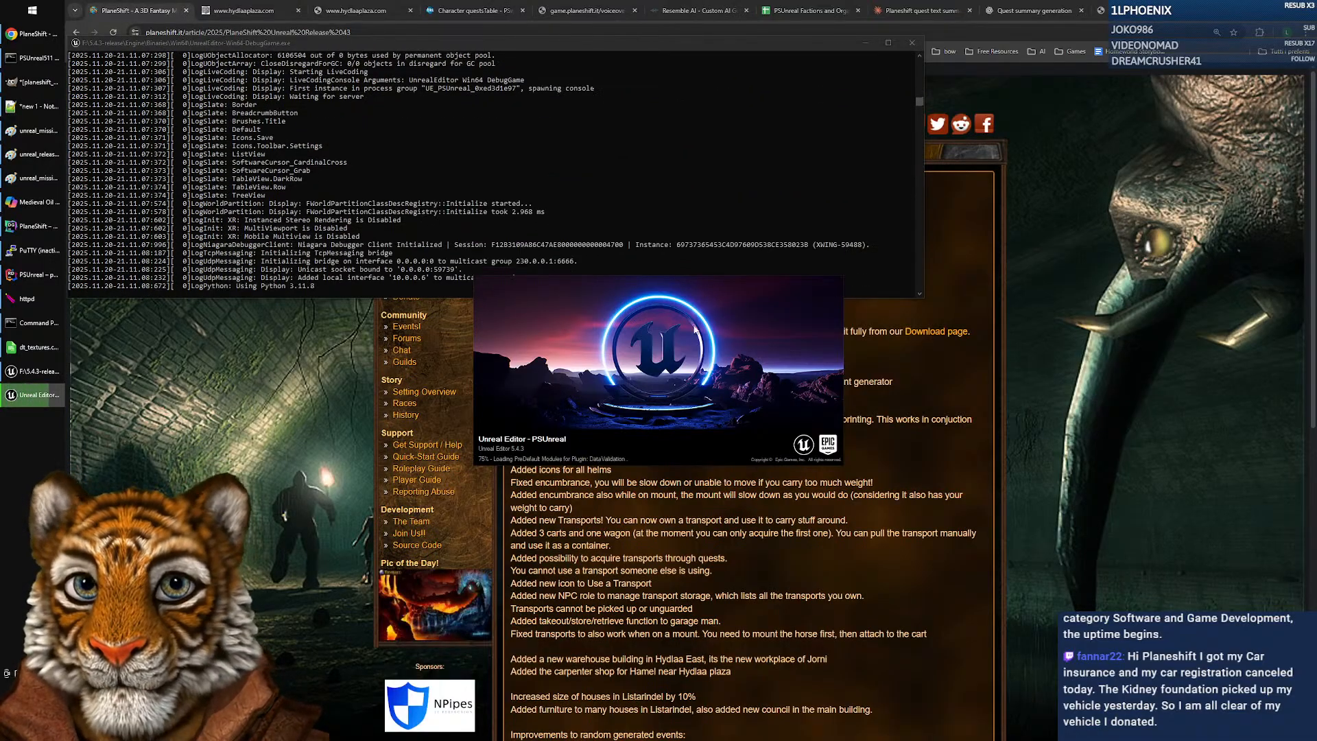
Search the PSwiki for "lights setup" and open the "Skybox and Lights setup" page
{"action": "left_click", "coordinate": [473, 11]}
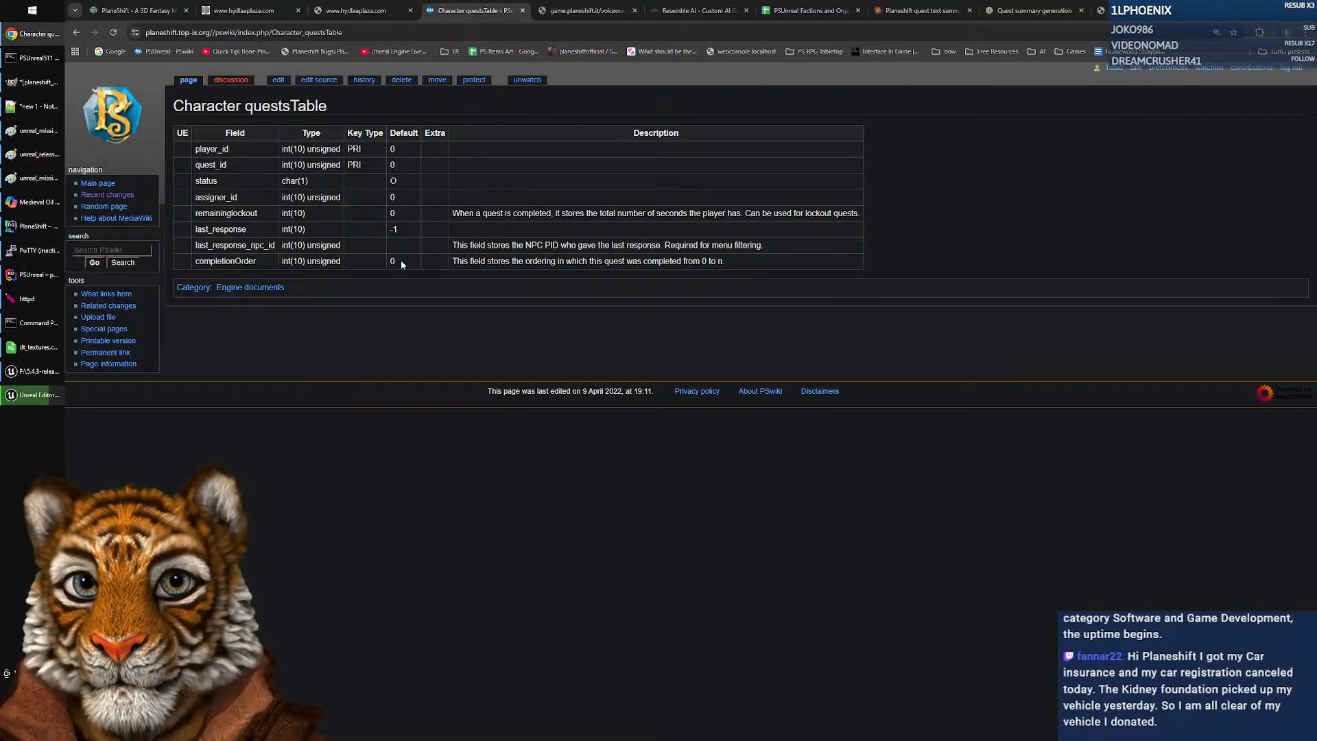
{"action": "left_click", "coordinate": [94, 186]}
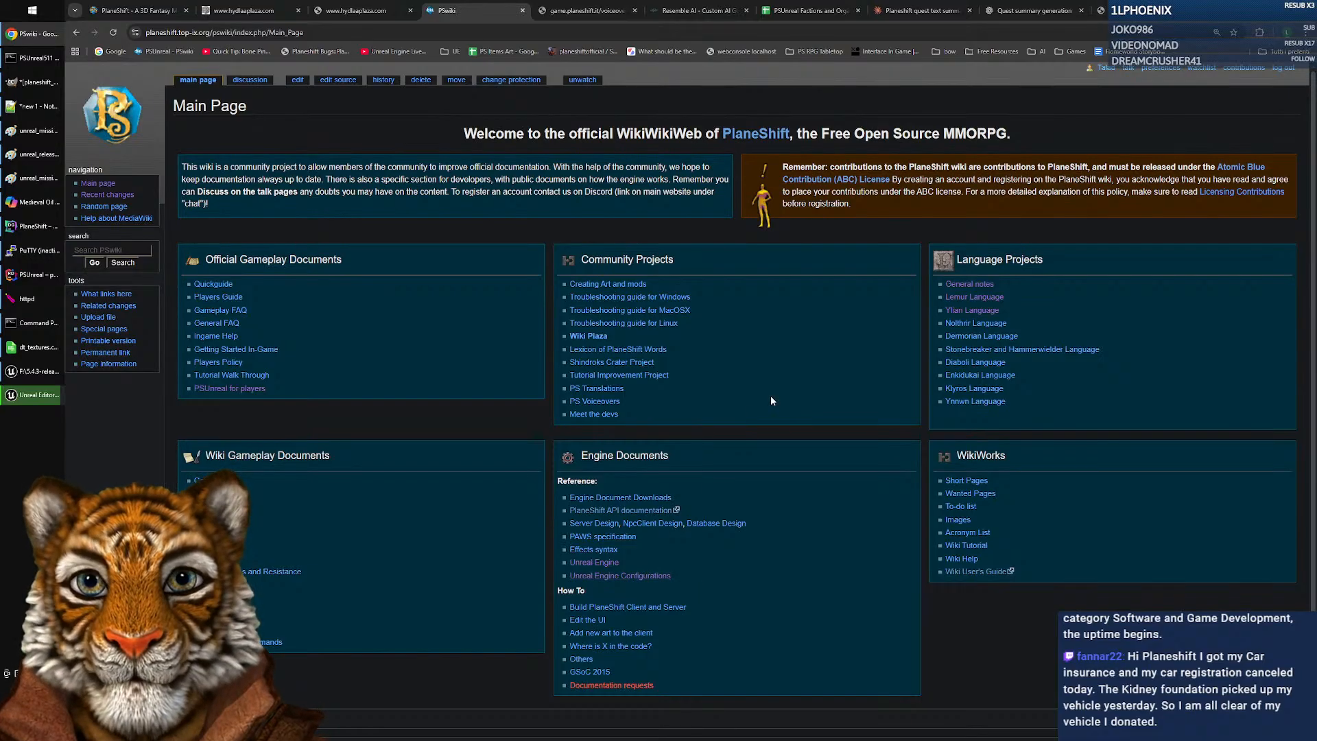
{"action": "left_click", "coordinate": [136, 250]}
{"action": "type", "text": "light"}
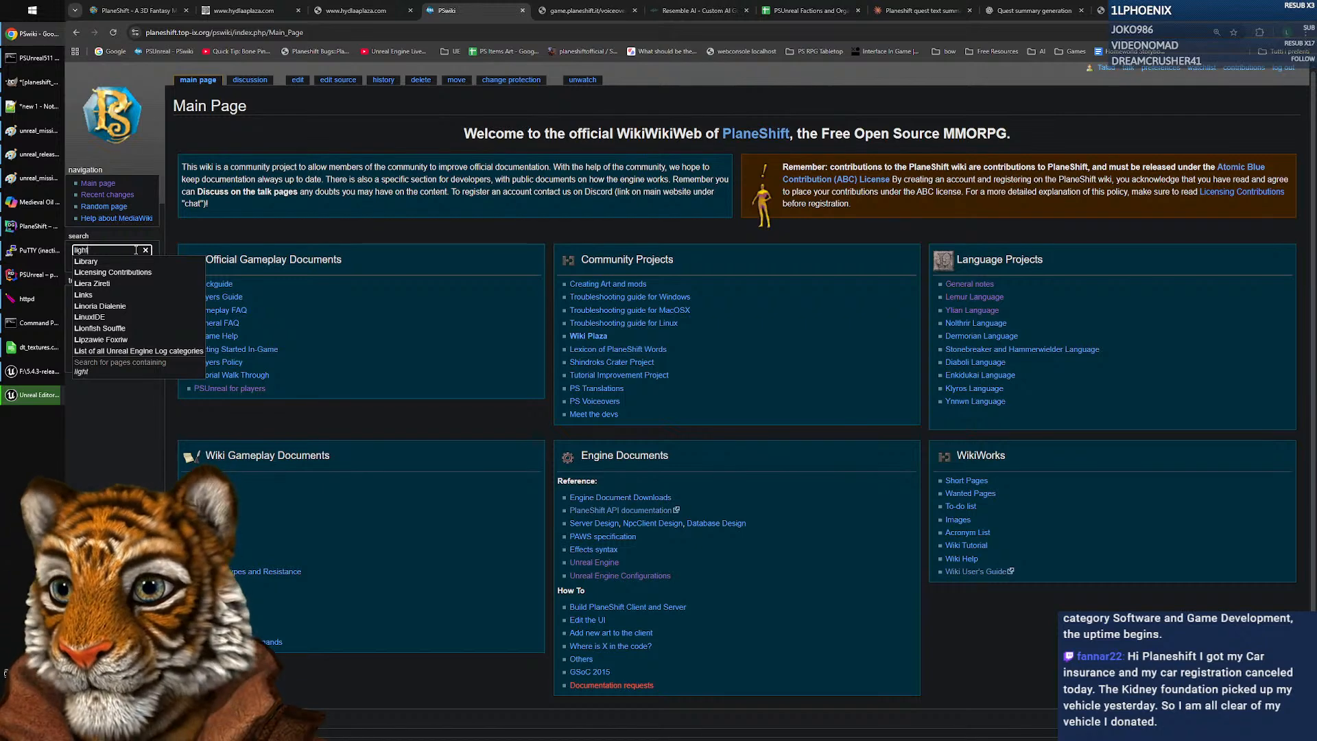
{"action": "type", "text": "s setup"}
{"action": "key", "text": "Return"}
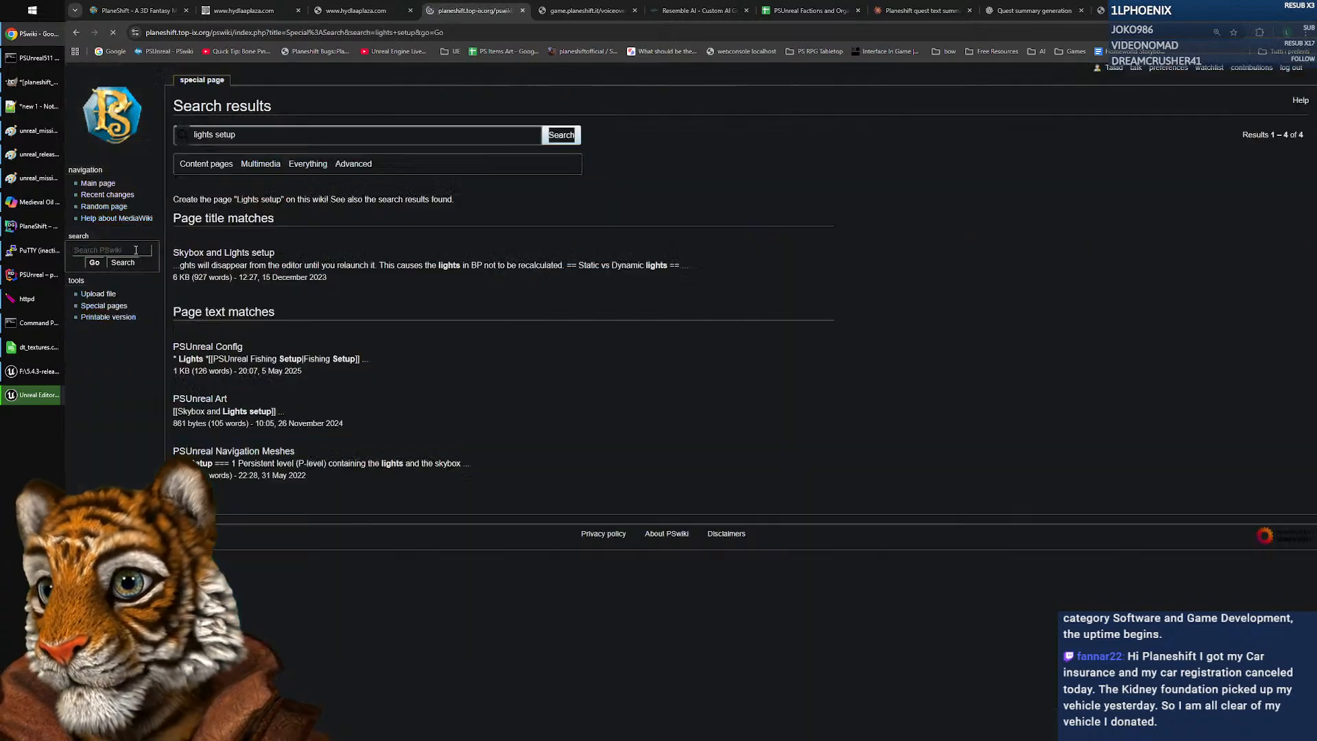
{"action": "left_click", "coordinate": [265, 254]}
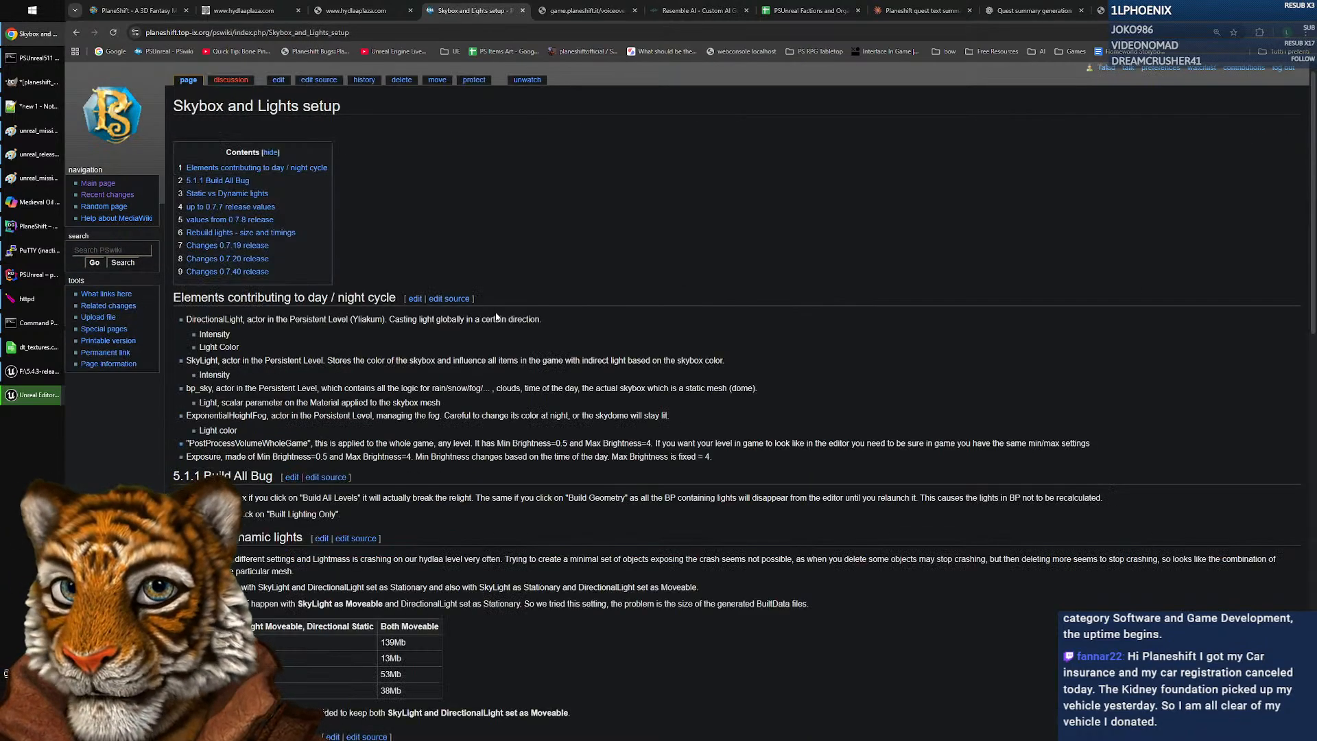
Look through the "Skybox and Lights setup" page and open it for editing in the browser
{"action": "scroll", "coordinate": [415, 356], "scroll_direction": "down", "scroll_amount": 15}
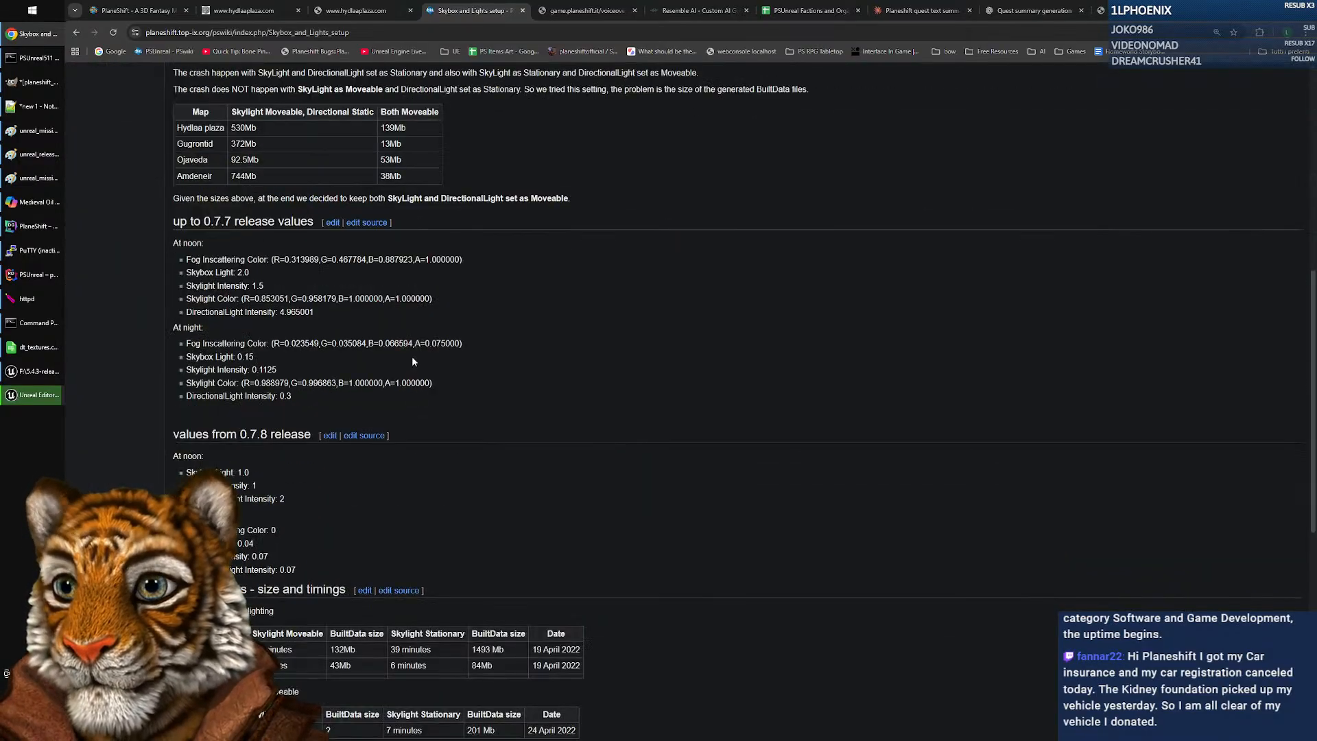
{"action": "scroll", "coordinate": [702, 273], "scroll_direction": "up", "scroll_amount": 15}
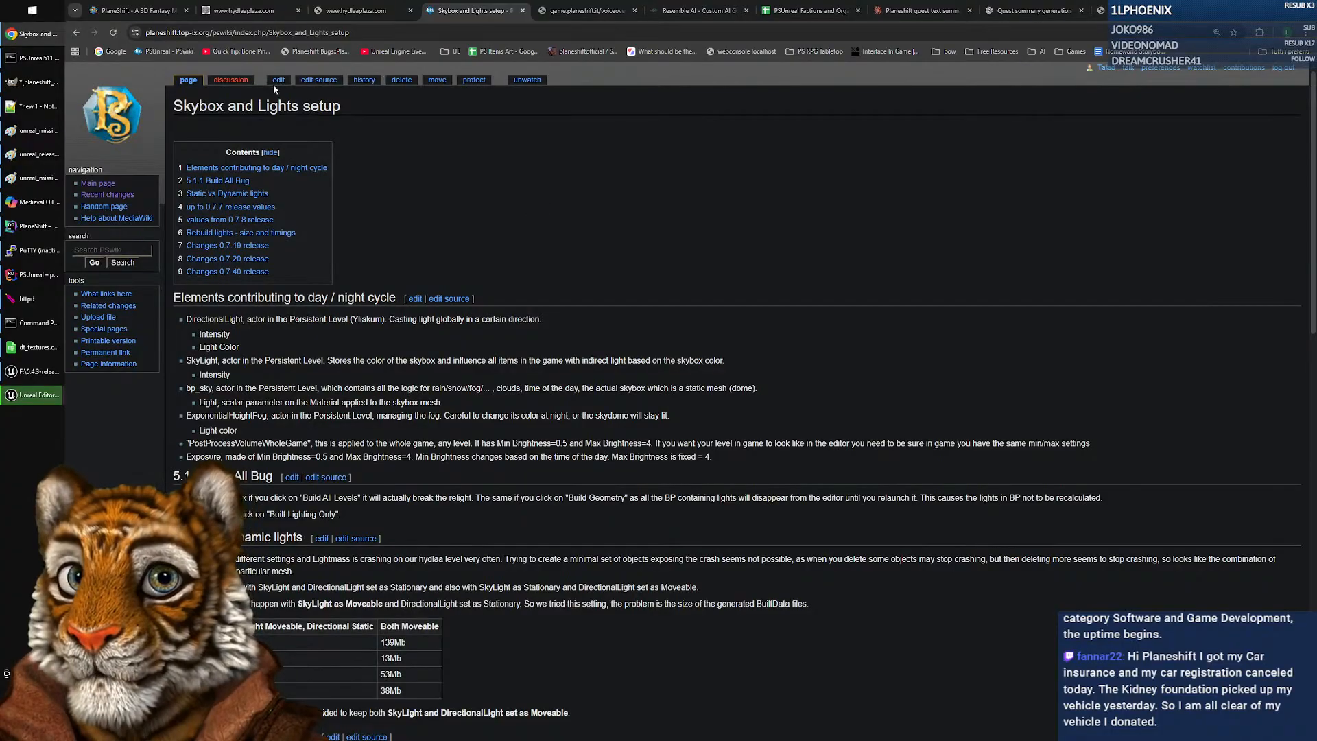
{"action": "left_click", "coordinate": [275, 83]}
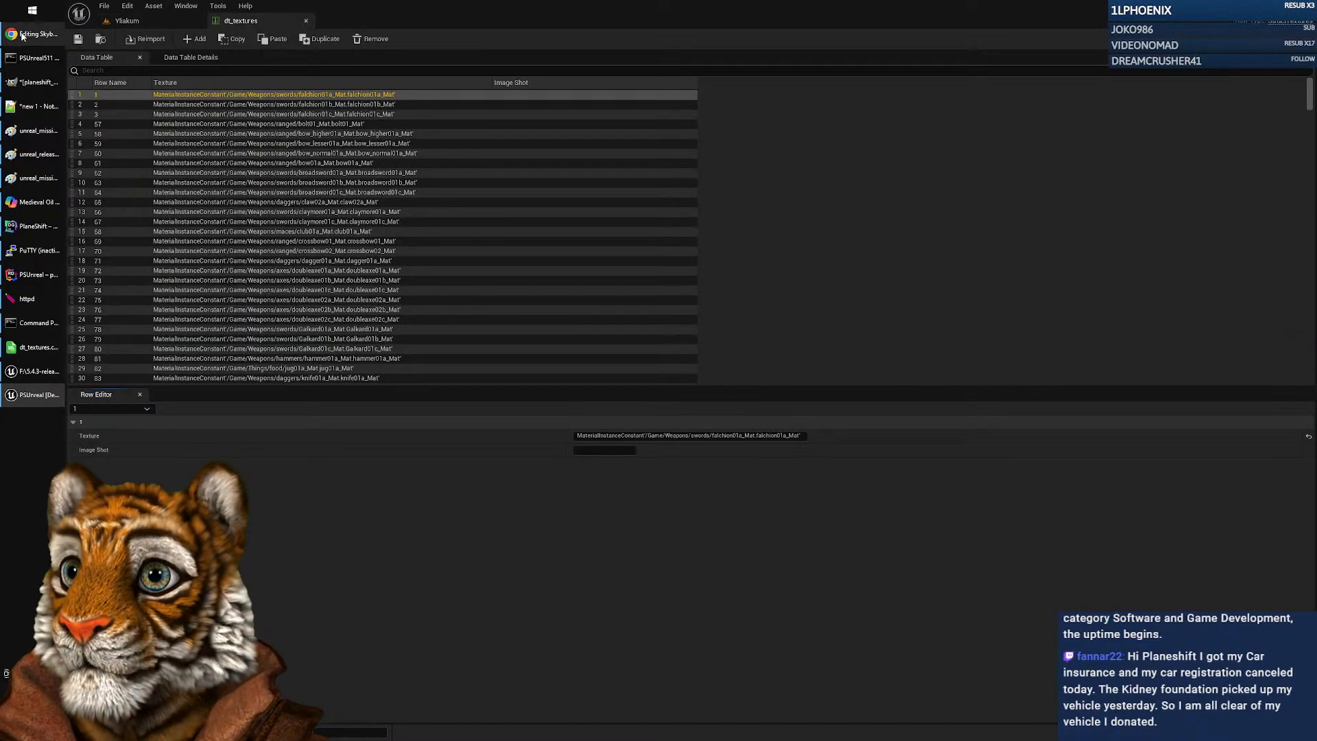
{"action": "left_click", "coordinate": [23, 38]}
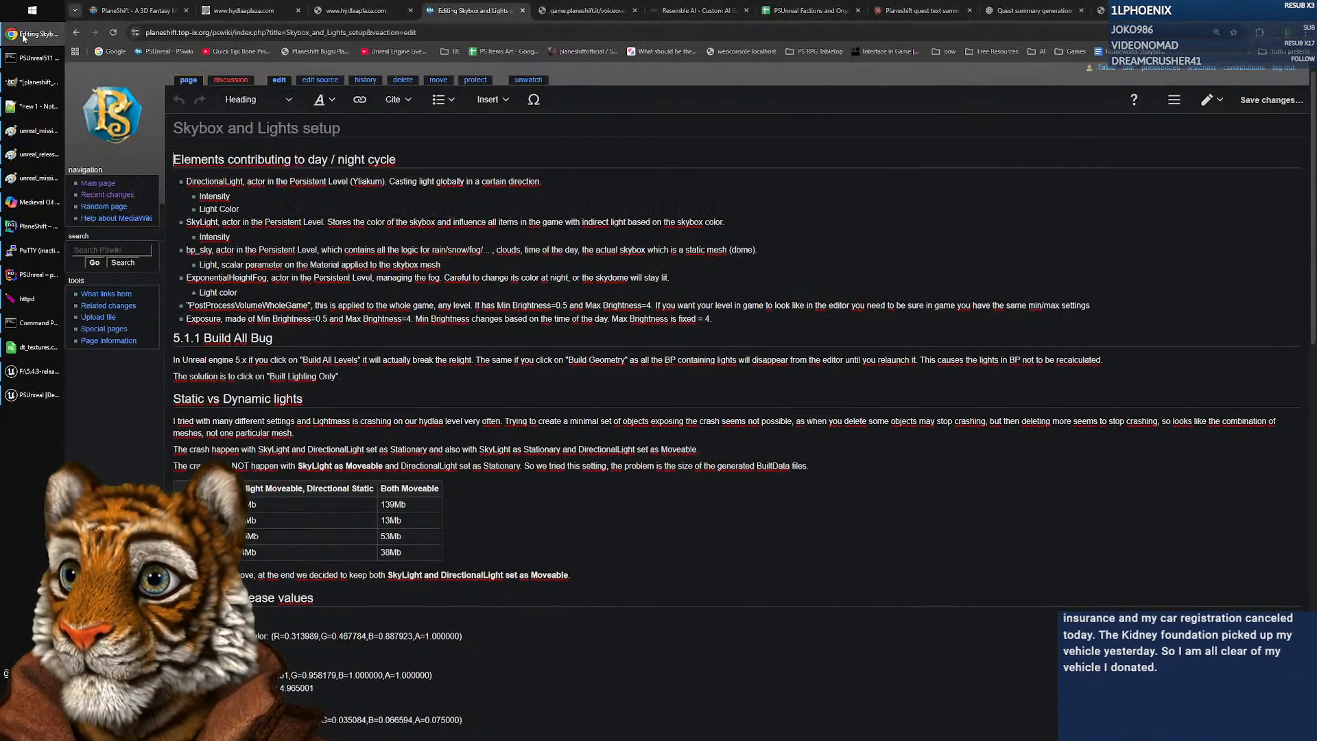
Add a heading ending in "dynamic lights" after the 0.7.40 release section, and place the cursor in the paragraph below it
{"action": "scroll", "coordinate": [556, 365], "scroll_direction": "down", "scroll_amount": 18}
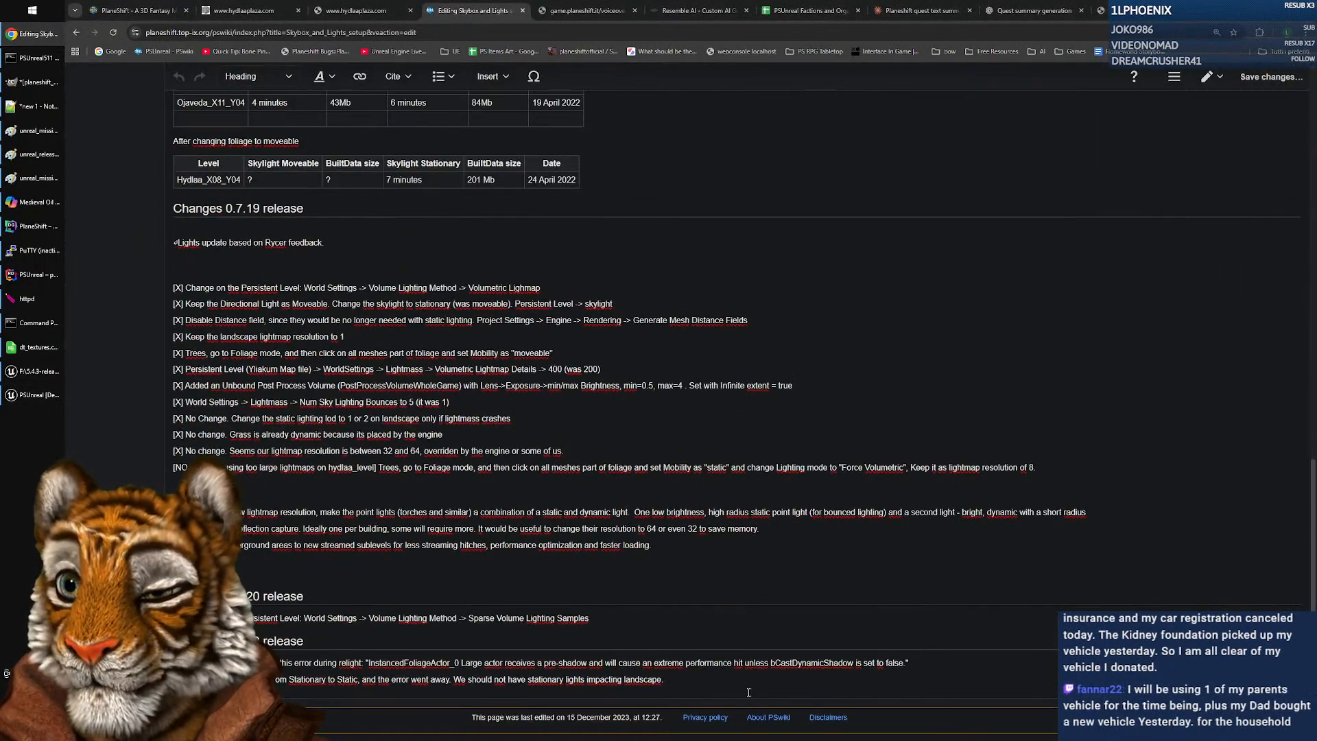
{"action": "left_click", "coordinate": [716, 682]}
{"action": "key", "text": "Return"}
{"action": "key", "text": "Return"}
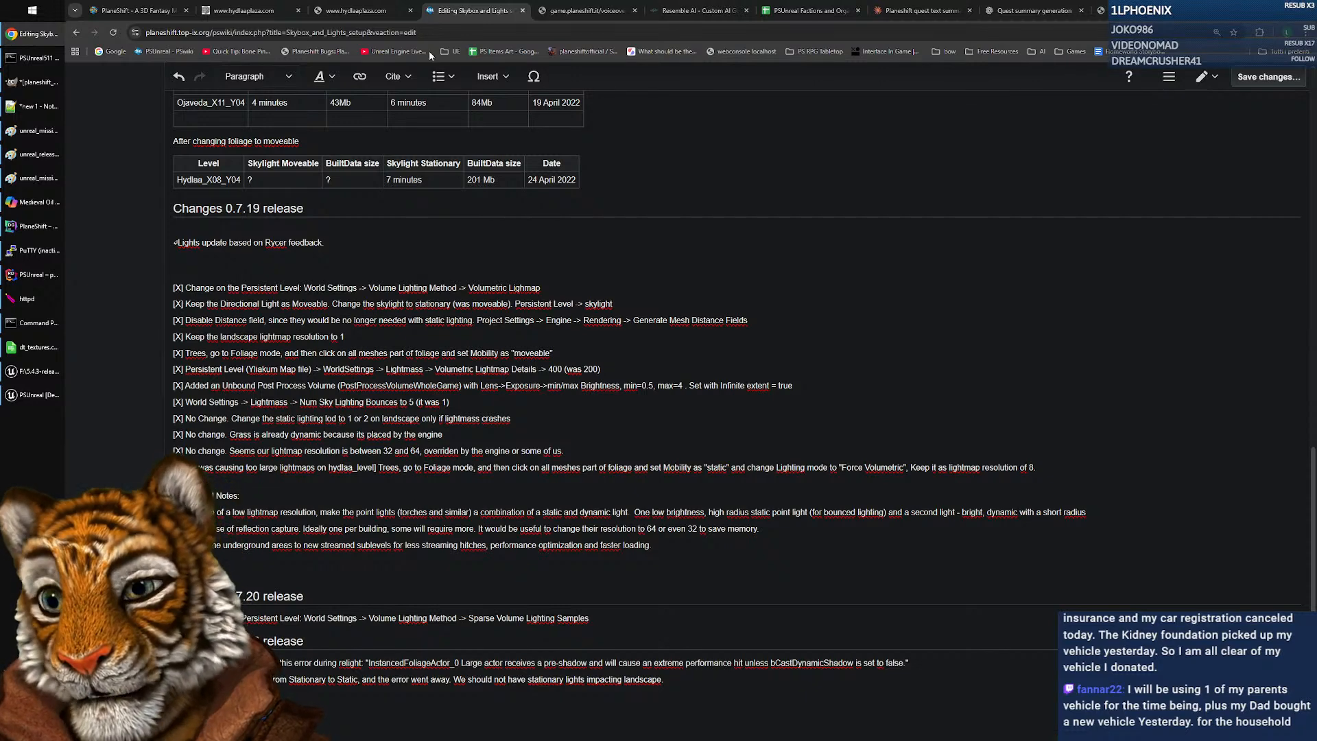
{"action": "left_click", "coordinate": [254, 76]}
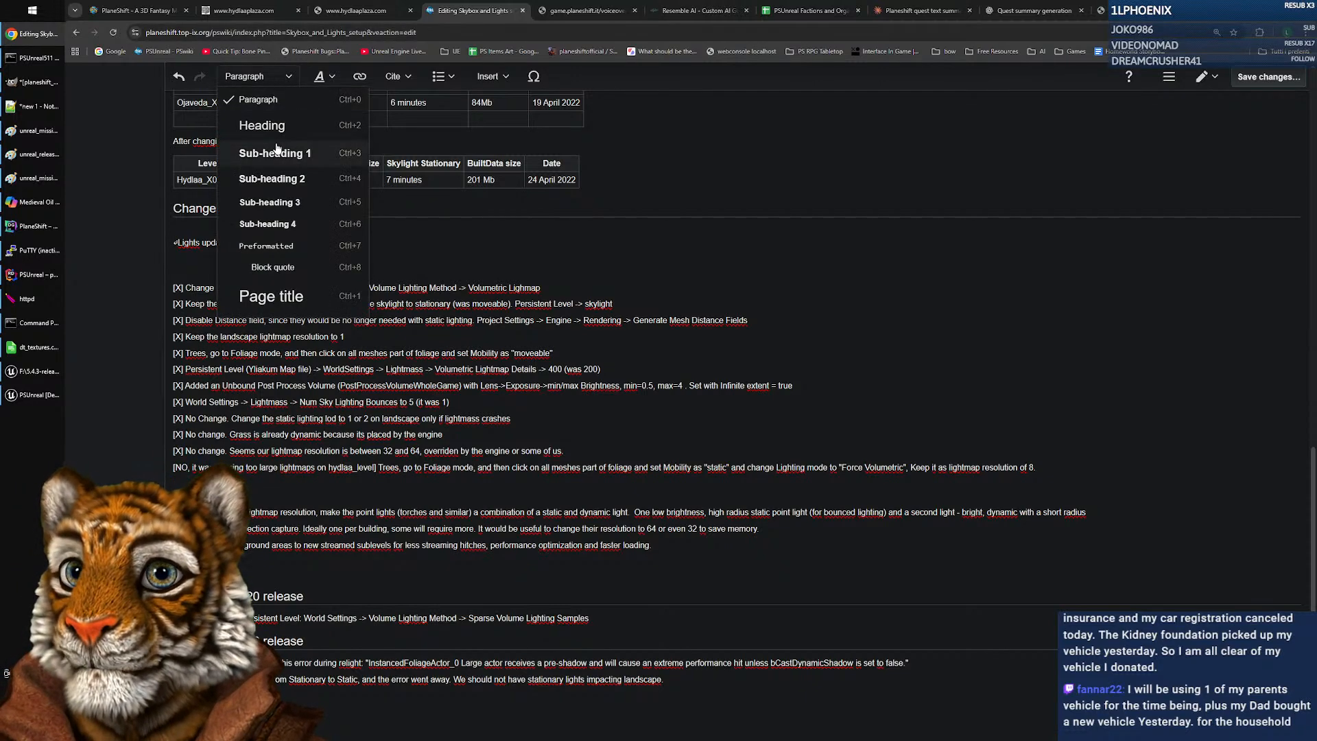
{"action": "left_click", "coordinate": [262, 125]}
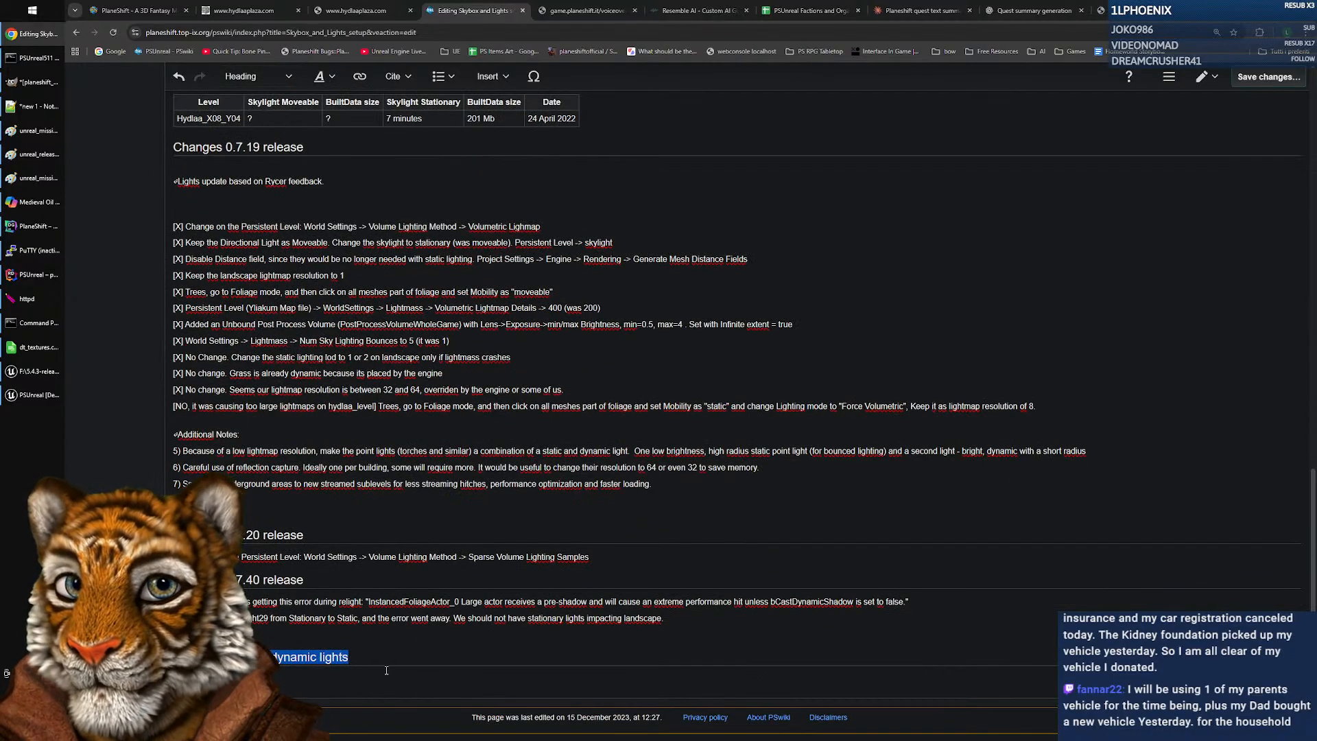
{"action": "left_click", "coordinate": [411, 676]}
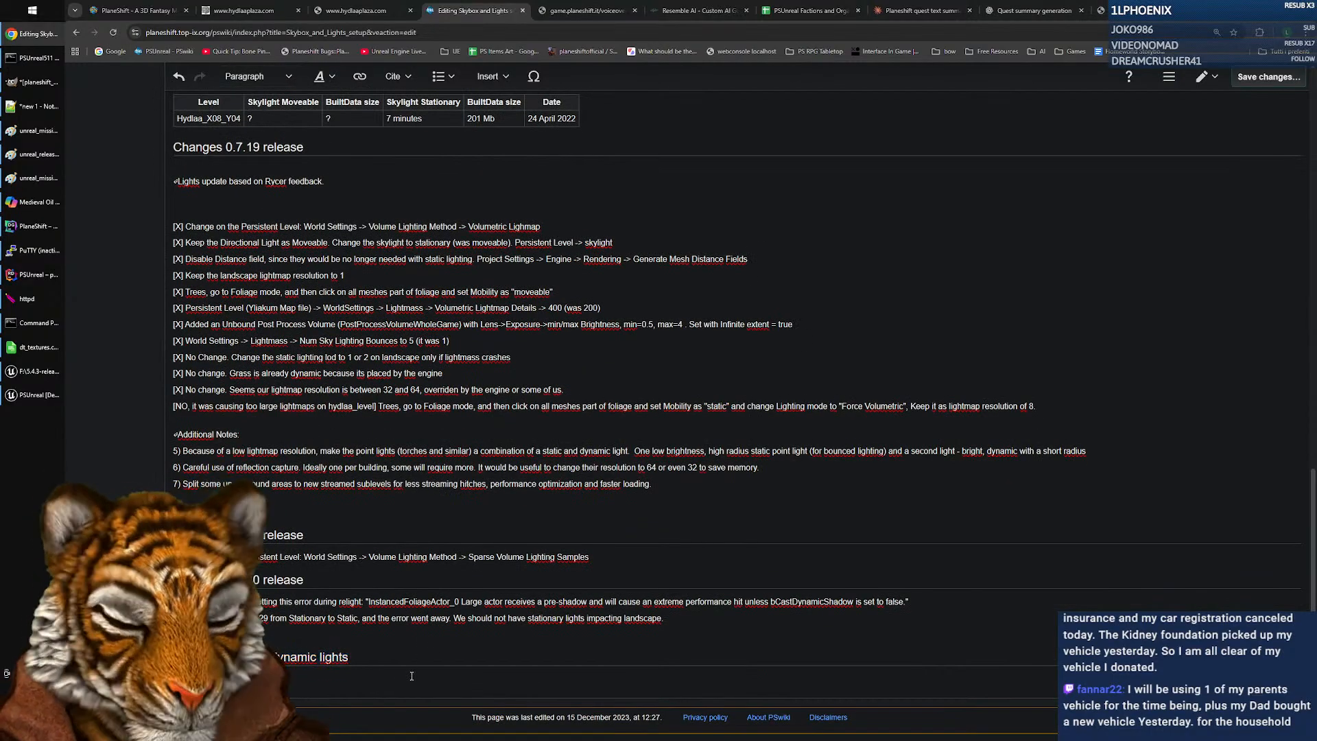
Switch to the Unreal Editor, close the dt_textures data table and show the Yliakum map's world settings
{"action": "left_click", "coordinate": [12, 395]}
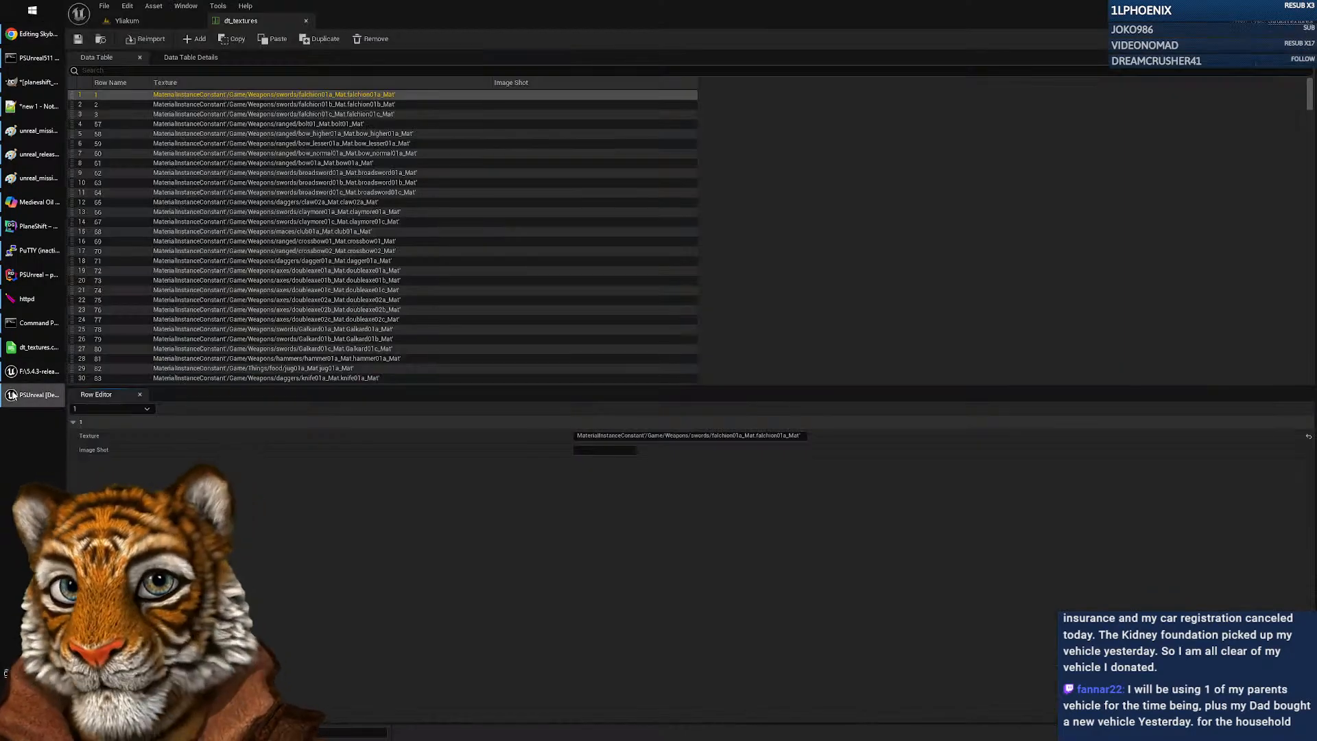
{"action": "left_click", "coordinate": [306, 21]}
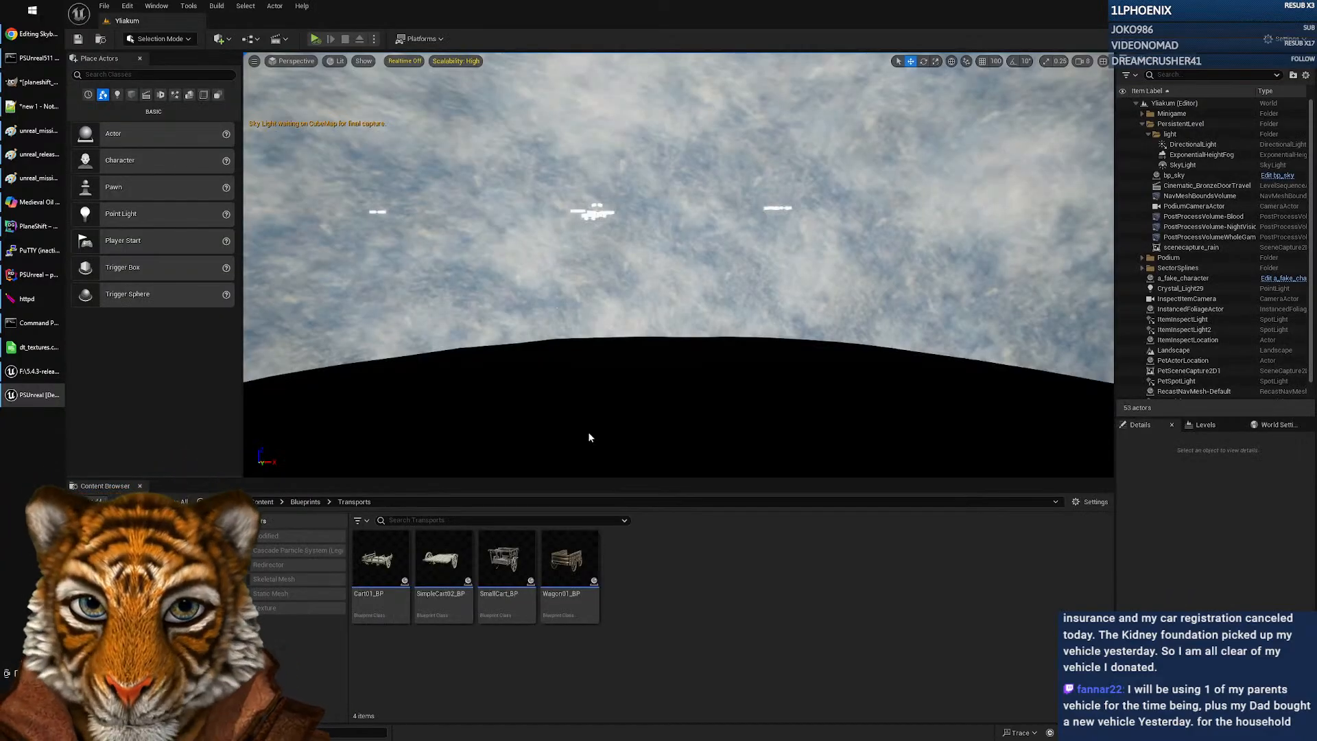
{"action": "left_click", "coordinate": [1273, 424]}
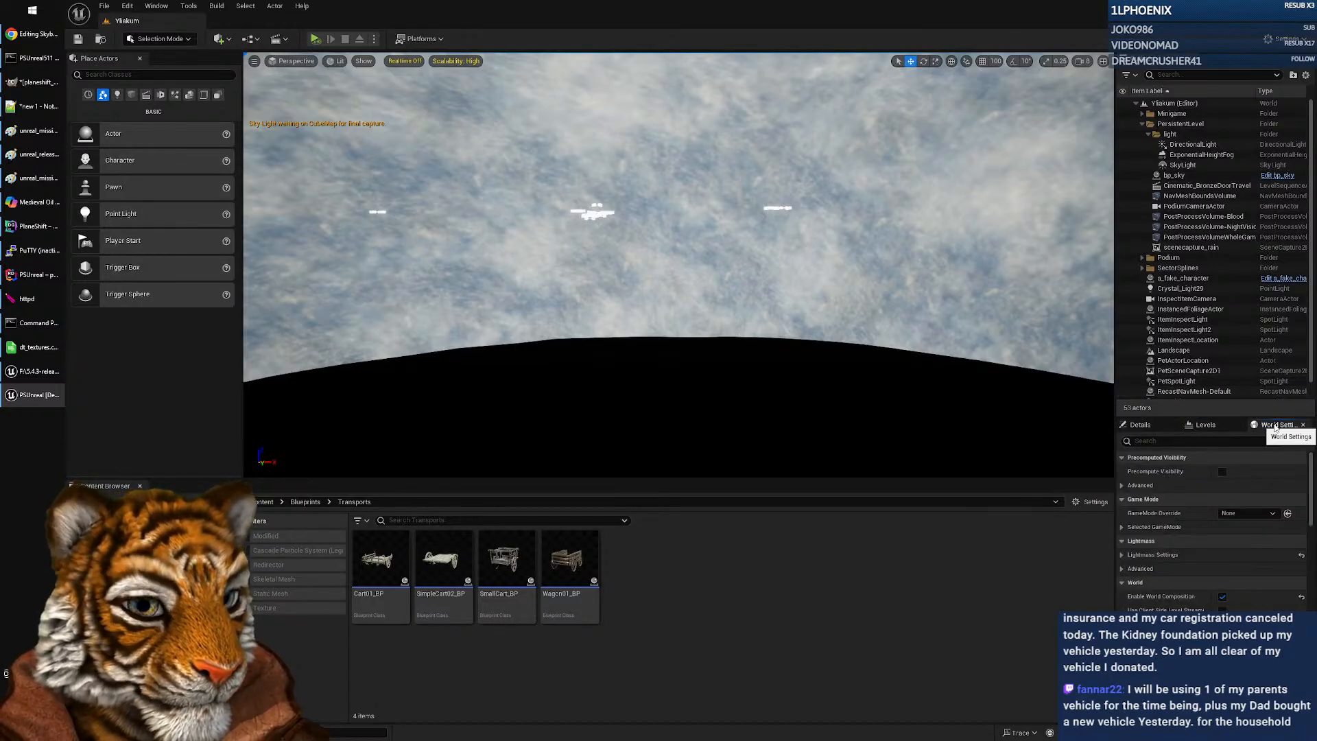
Select every sublevel under the Persistent Level, from Amdeneir_X04_Y02 to the end of the levels list, and try to load them
{"action": "left_click", "coordinate": [1205, 424]}
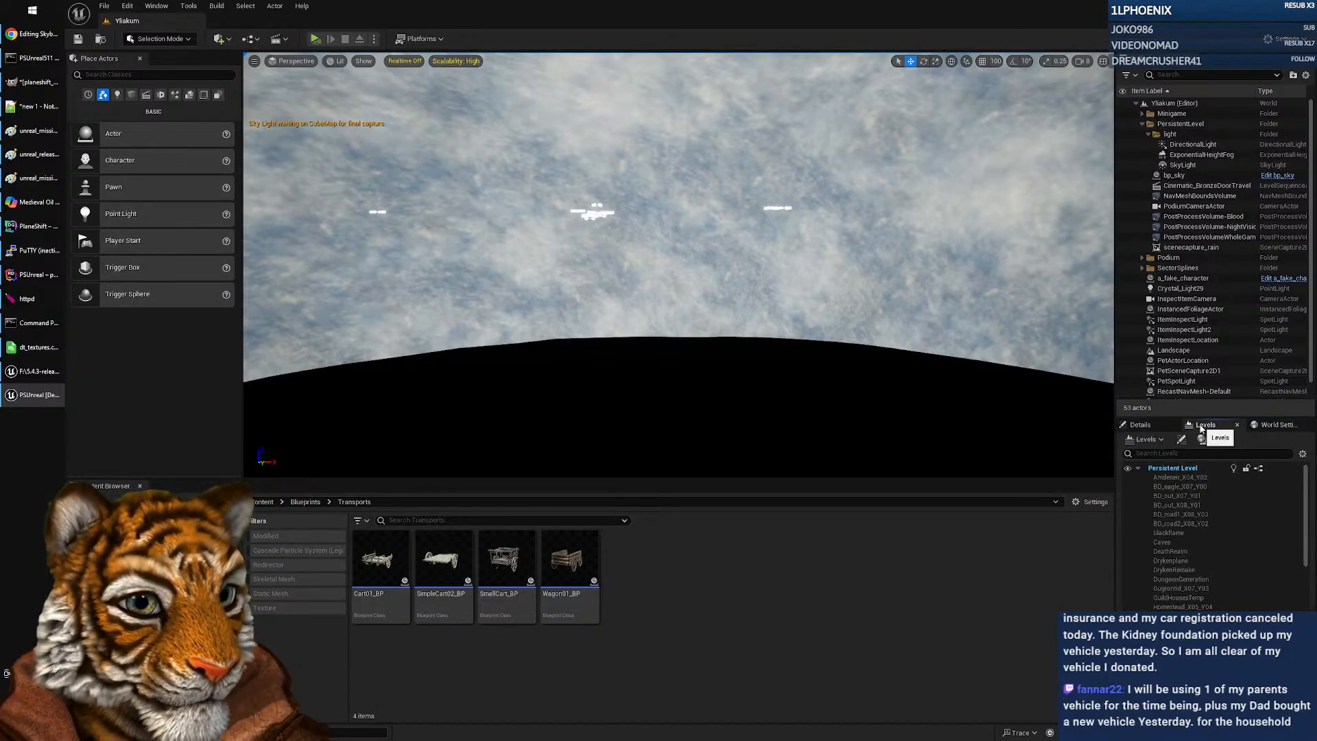
{"action": "left_click", "coordinate": [1175, 478]}
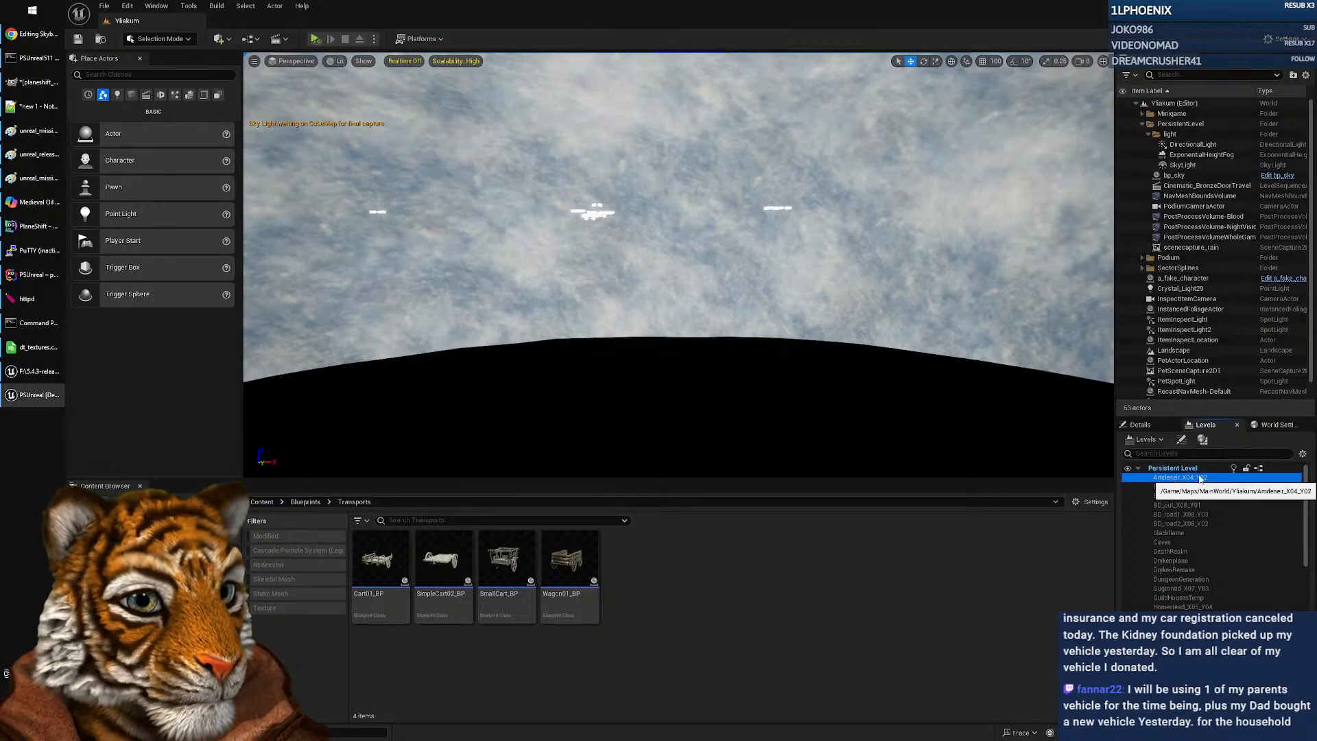
{"action": "left_click_drag", "start_coordinate": [1306, 486], "coordinate": [1306, 621]}
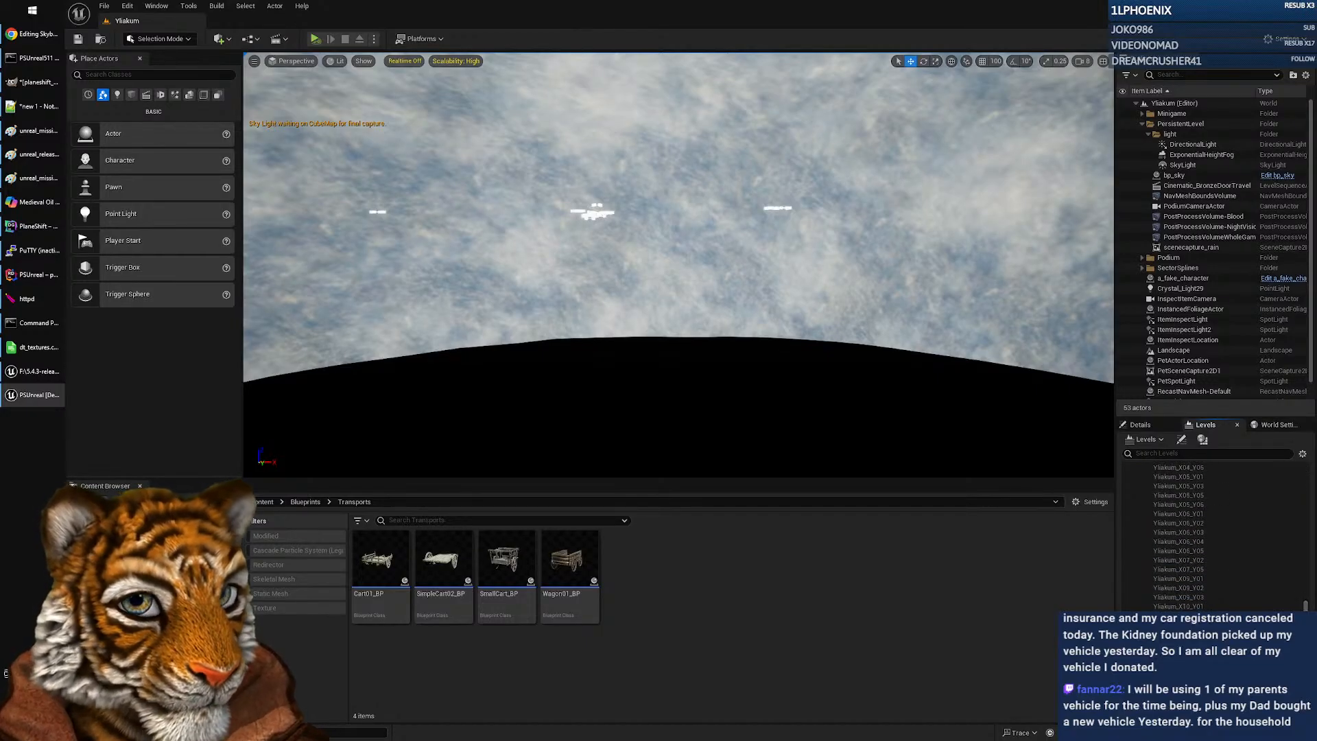
{"action": "left_click", "coordinate": [1197, 699], "text": "shift"}
{"action": "scroll", "coordinate": [1230, 574], "scroll_direction": "up", "scroll_amount": 12}
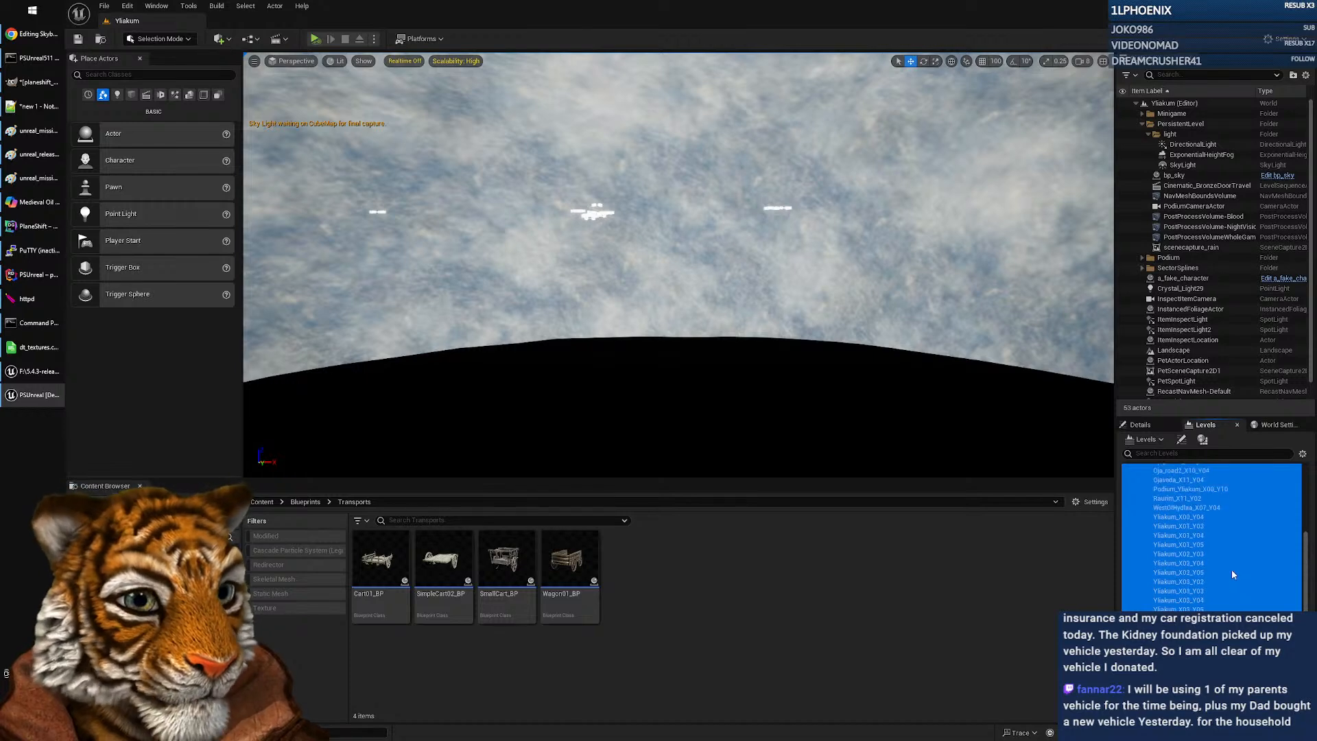
{"action": "scroll", "coordinate": [1230, 573], "scroll_direction": "up", "scroll_amount": 2}
{"action": "right_click", "coordinate": [1189, 492]}
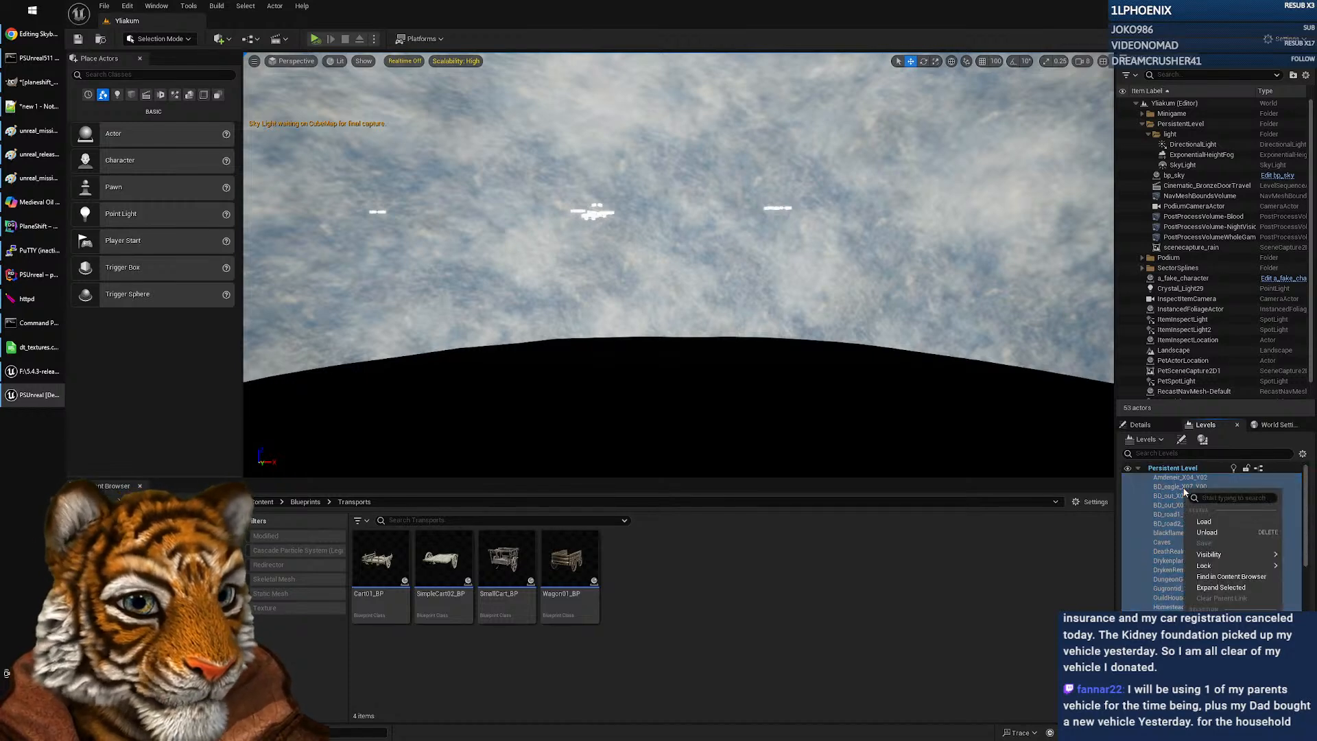
{"action": "left_click", "coordinate": [1211, 522]}
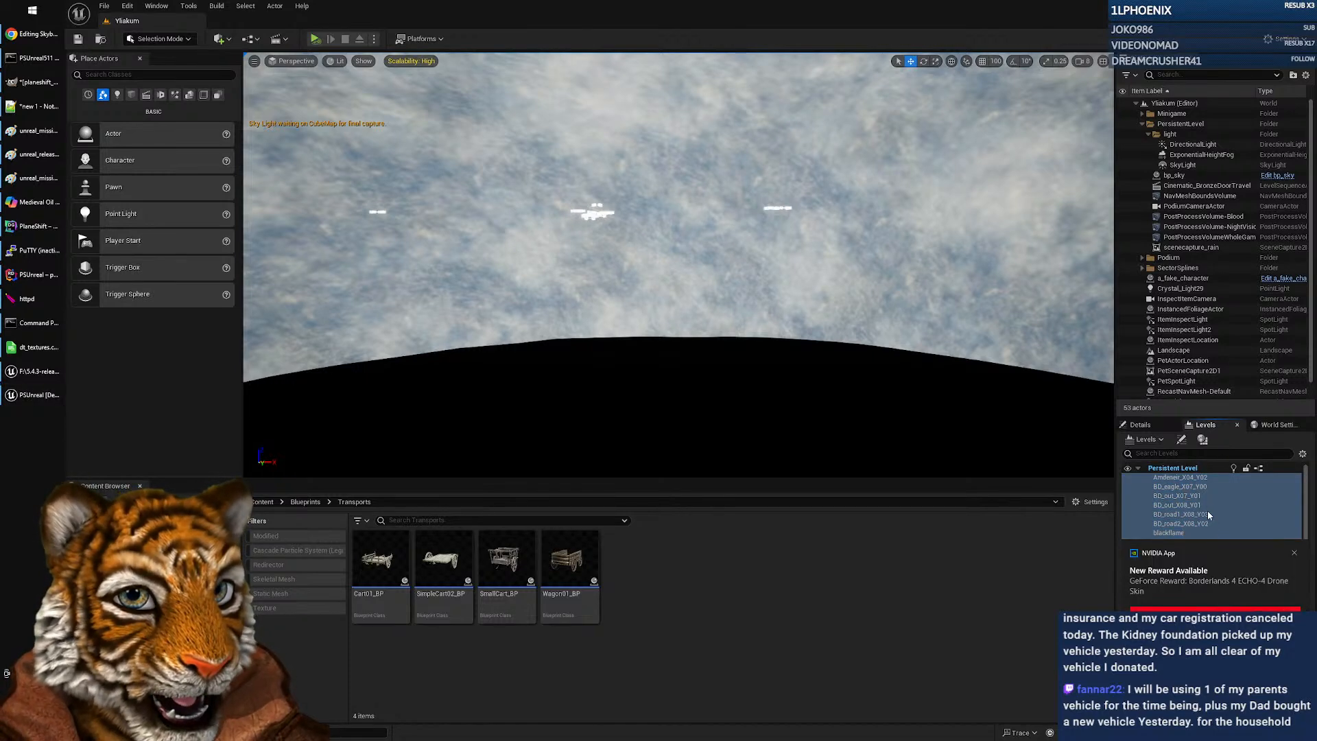
{"action": "left_click", "coordinate": [1293, 551]}
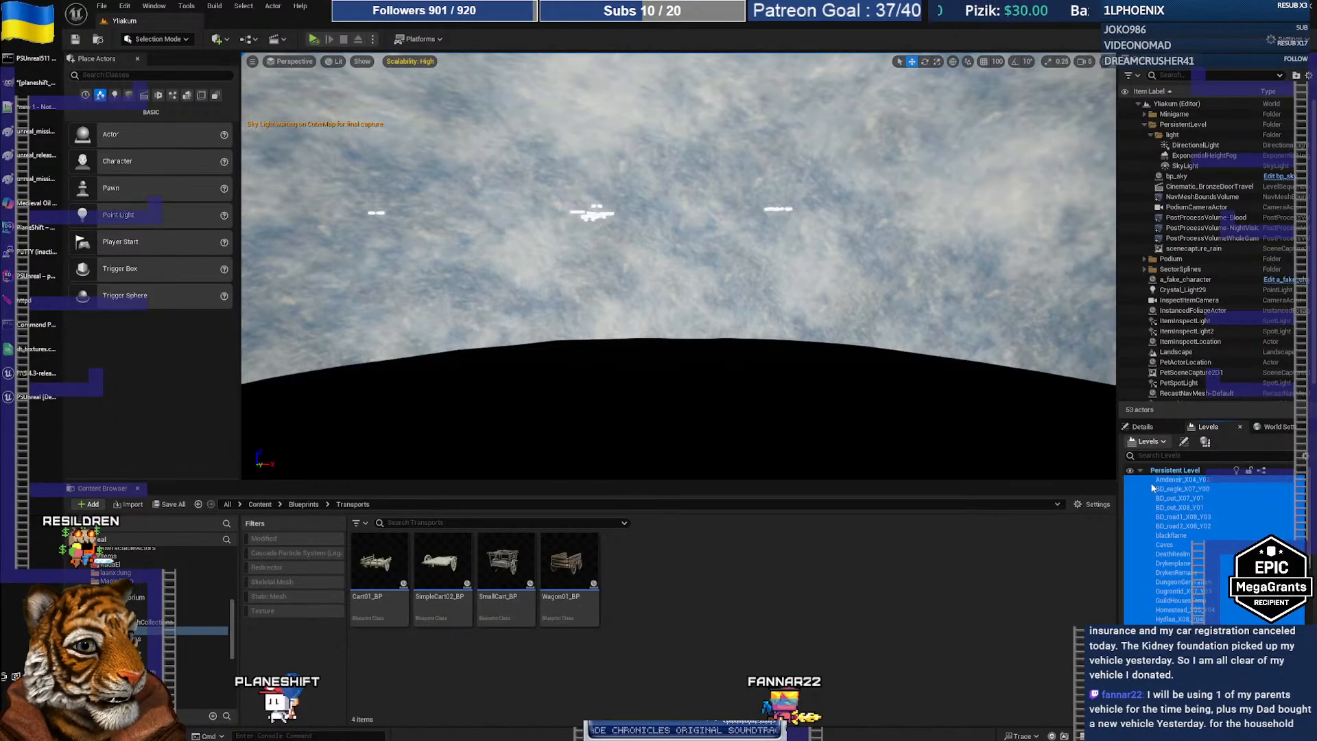
Load all the selected sublevels of the Yliakum map into the editor
{"action": "right_click_drag", "start_coordinate": [646, 265], "coordinate": [857, 302]}
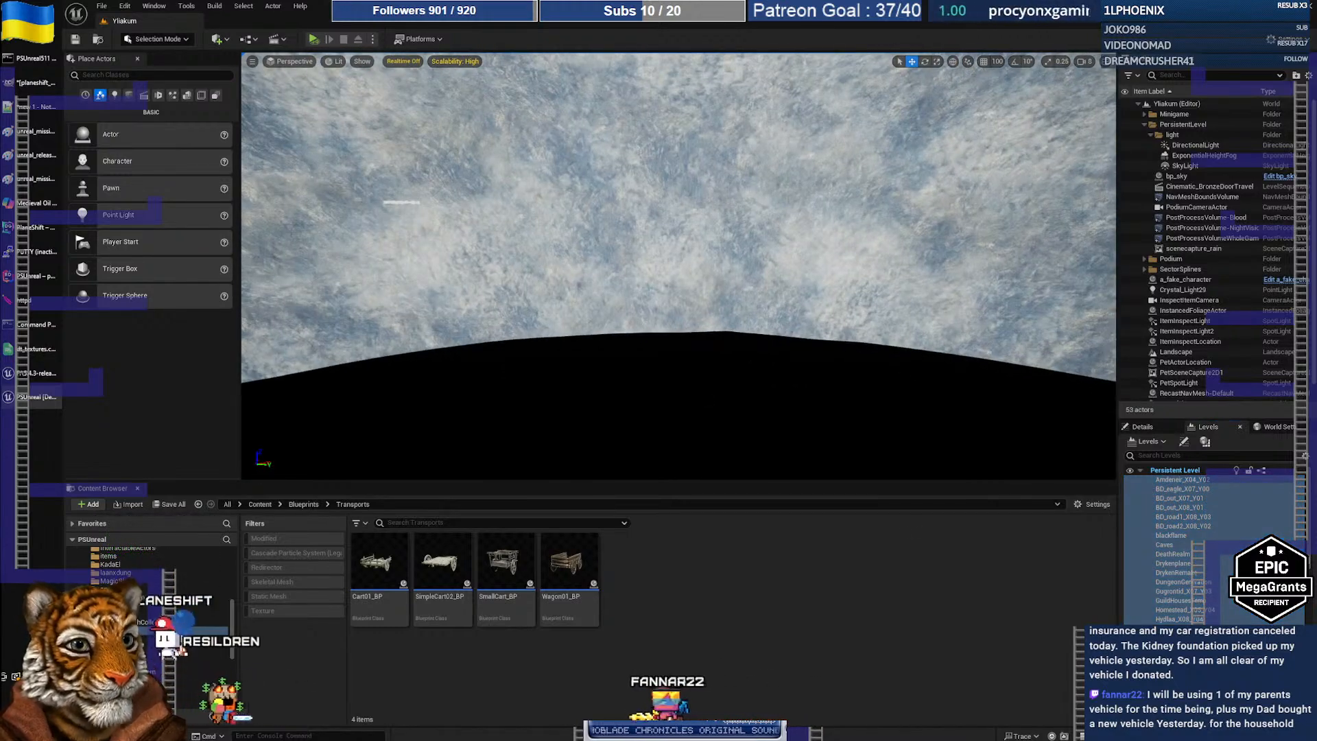
{"action": "left_click_drag", "start_coordinate": [1310, 522], "coordinate": [1300, 473]}
{"action": "right_click", "coordinate": [1174, 506]}
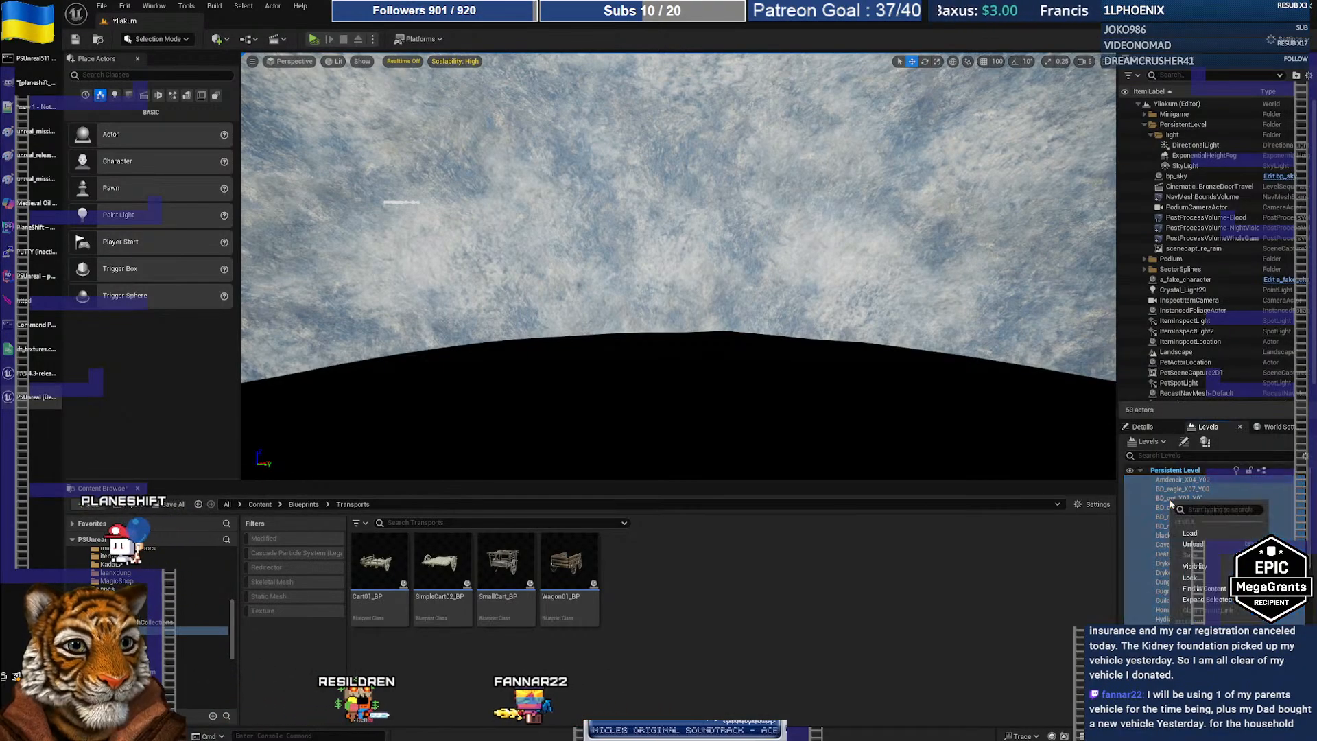
{"action": "left_click", "coordinate": [1189, 532]}
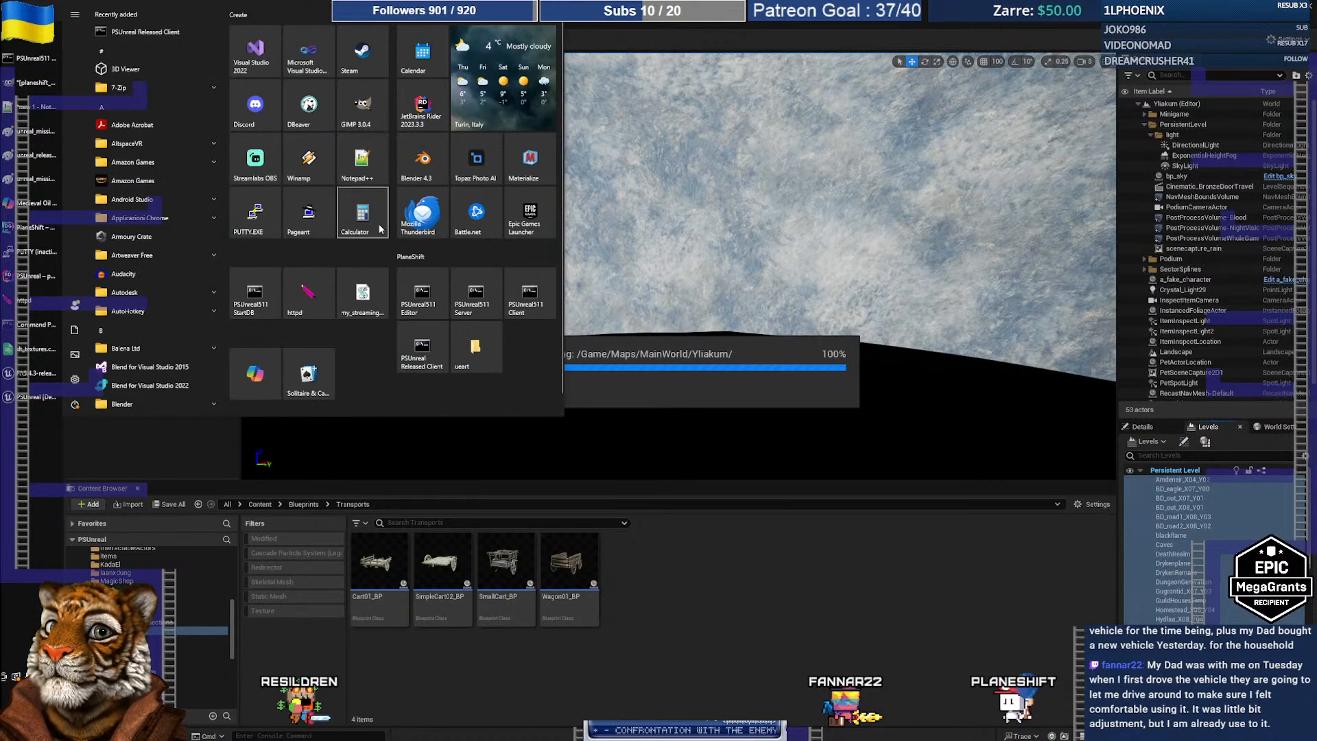
Open Calculator and move its window clear of the Unreal Editor viewport
{"action": "left_click", "coordinate": [377, 225]}
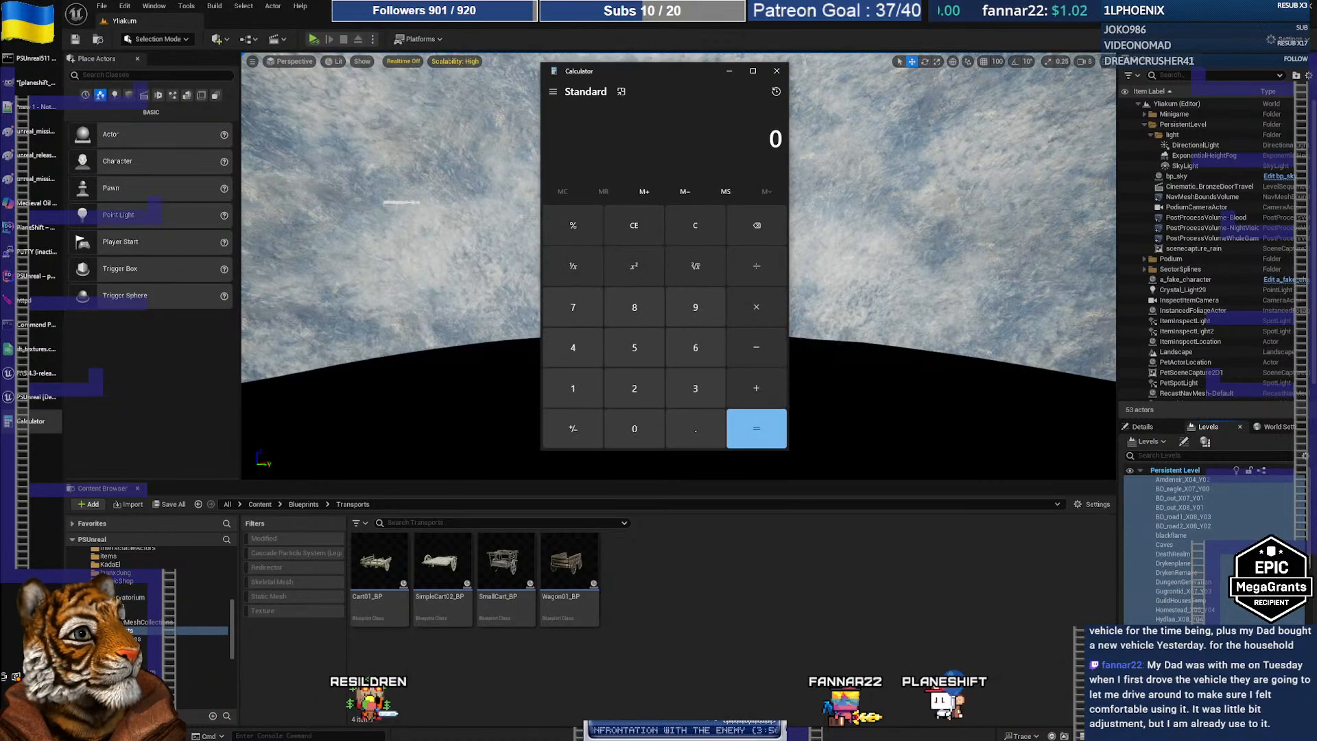
{"action": "left_click_drag", "start_coordinate": [601, 71], "coordinate": [1315, 65]}
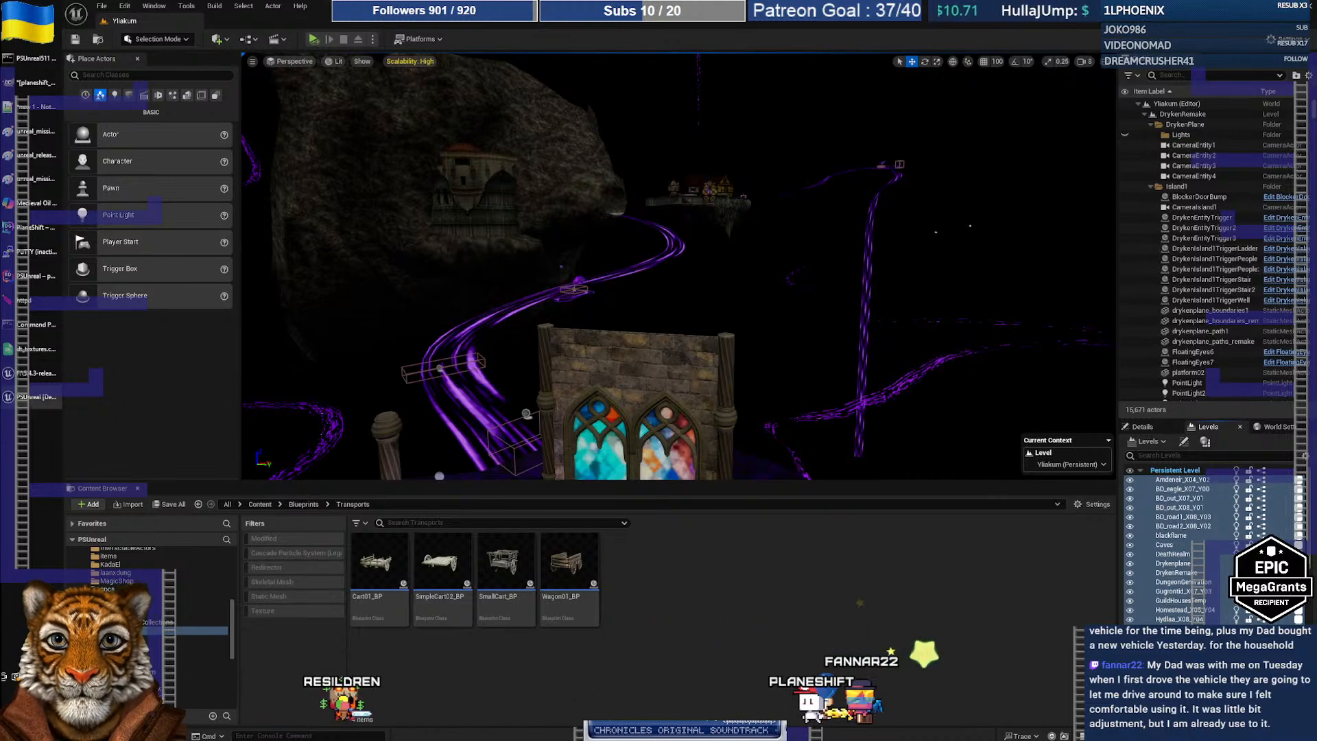
Find the "Force No Precomputed Lighting" option in the world settings by searching for "force", enable it, and clear the search
{"action": "right_click_drag", "start_coordinate": [679, 268], "coordinate": [611, 243]}
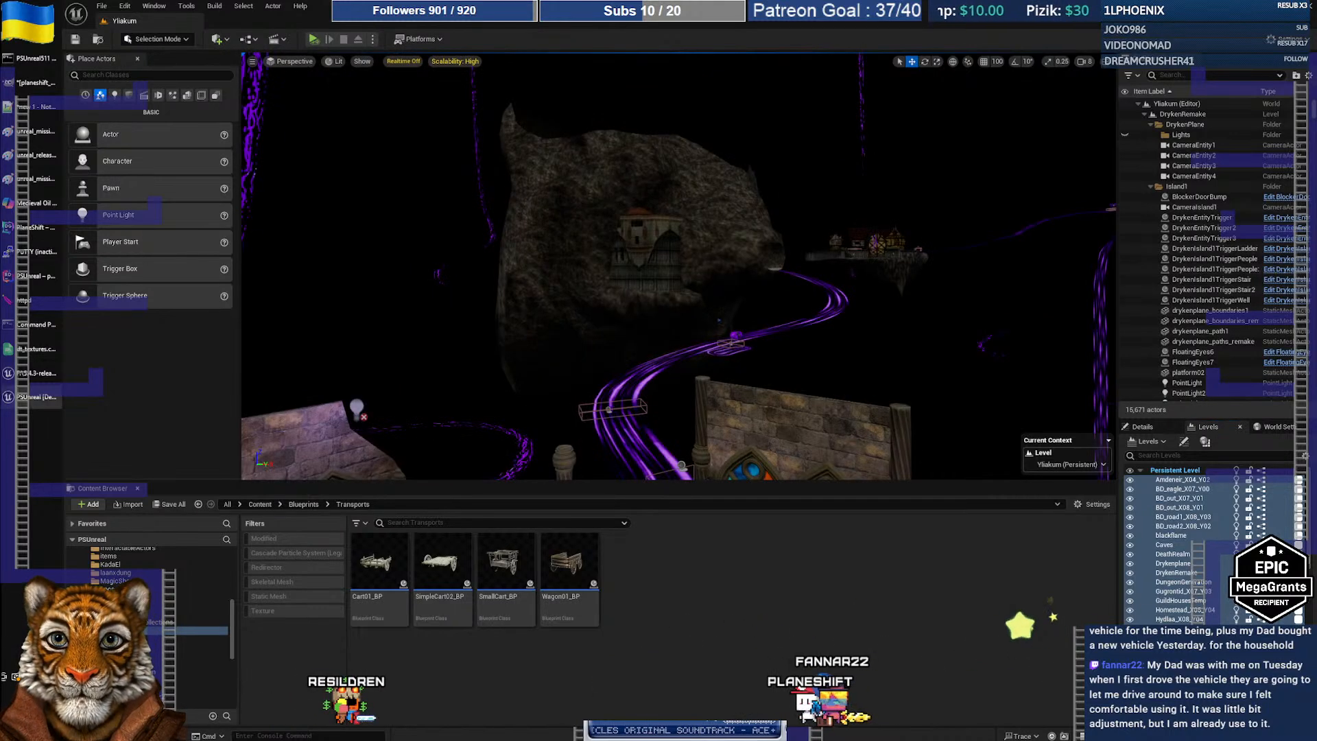
{"action": "right_click_drag", "start_coordinate": [679, 268], "coordinate": [508, 158]}
{"action": "key", "text": "w"}
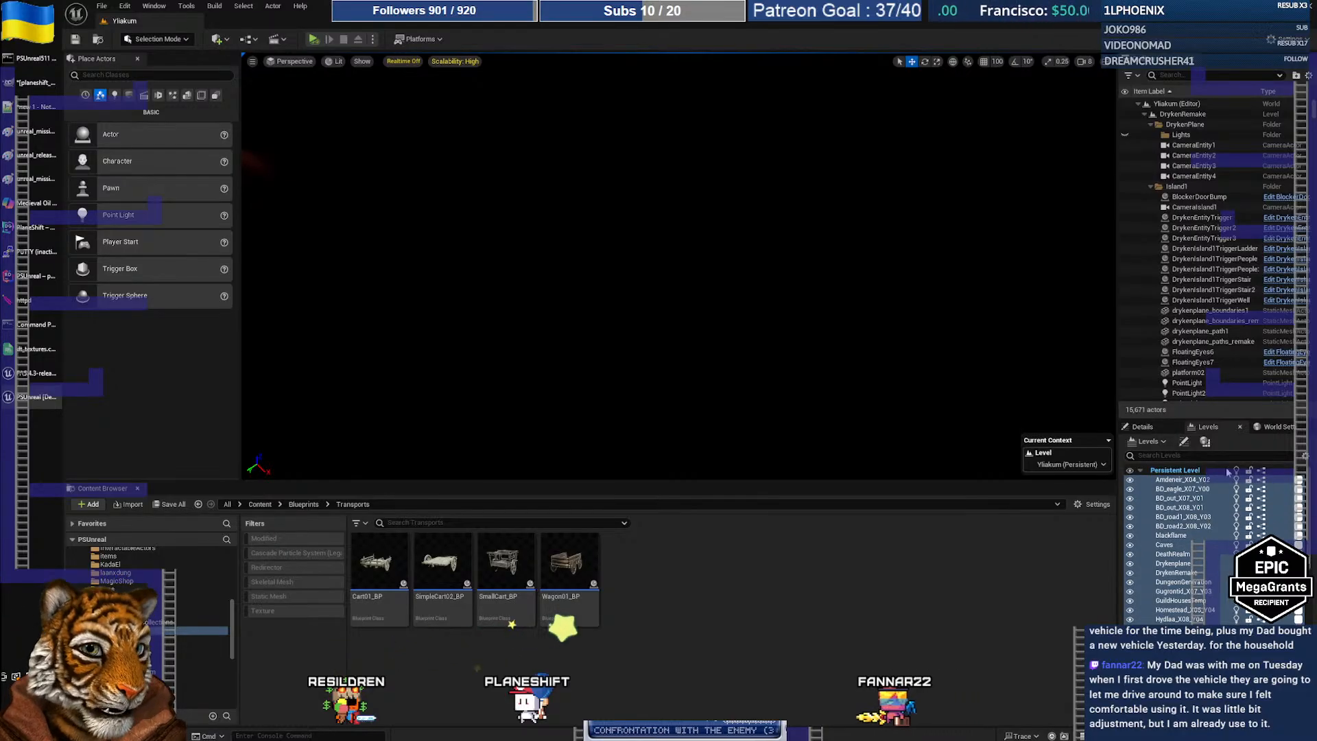
{"action": "left_click", "coordinate": [1286, 429]}
{"action": "left_click", "coordinate": [1158, 443]}
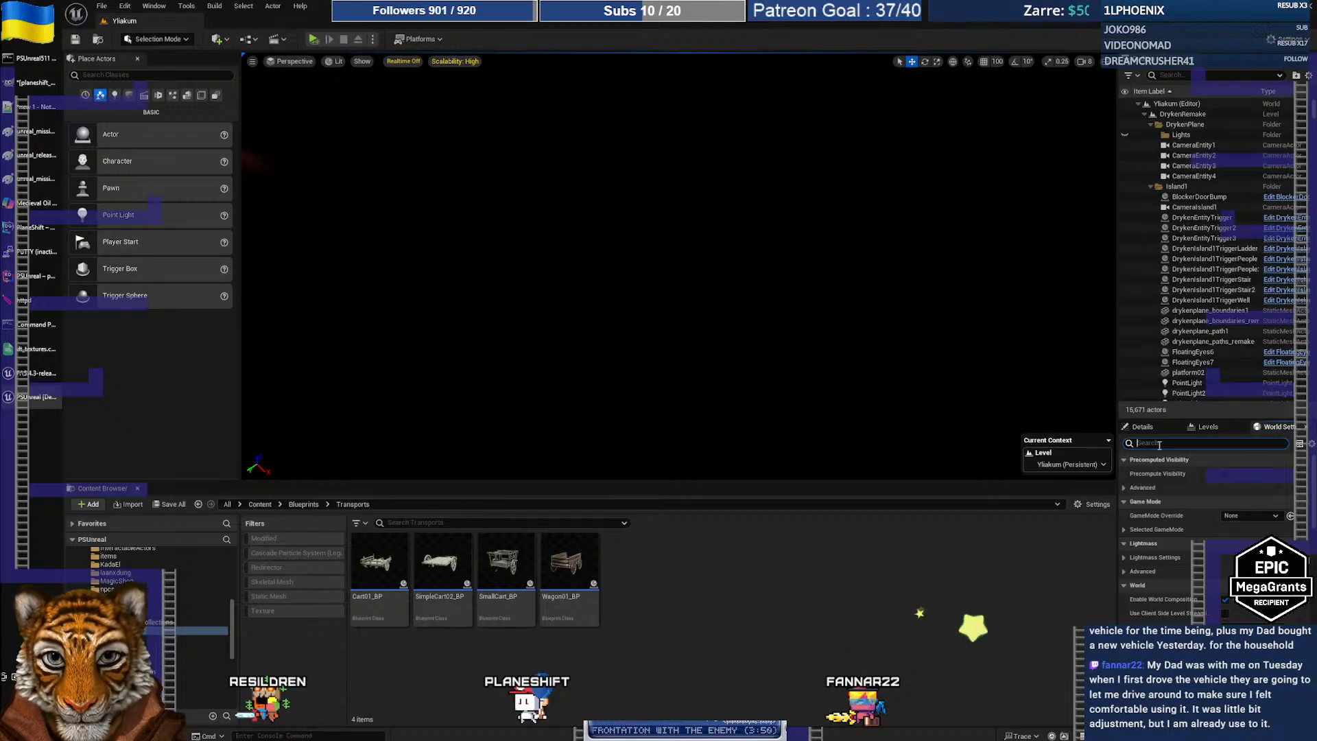
{"action": "type", "text": "force"}
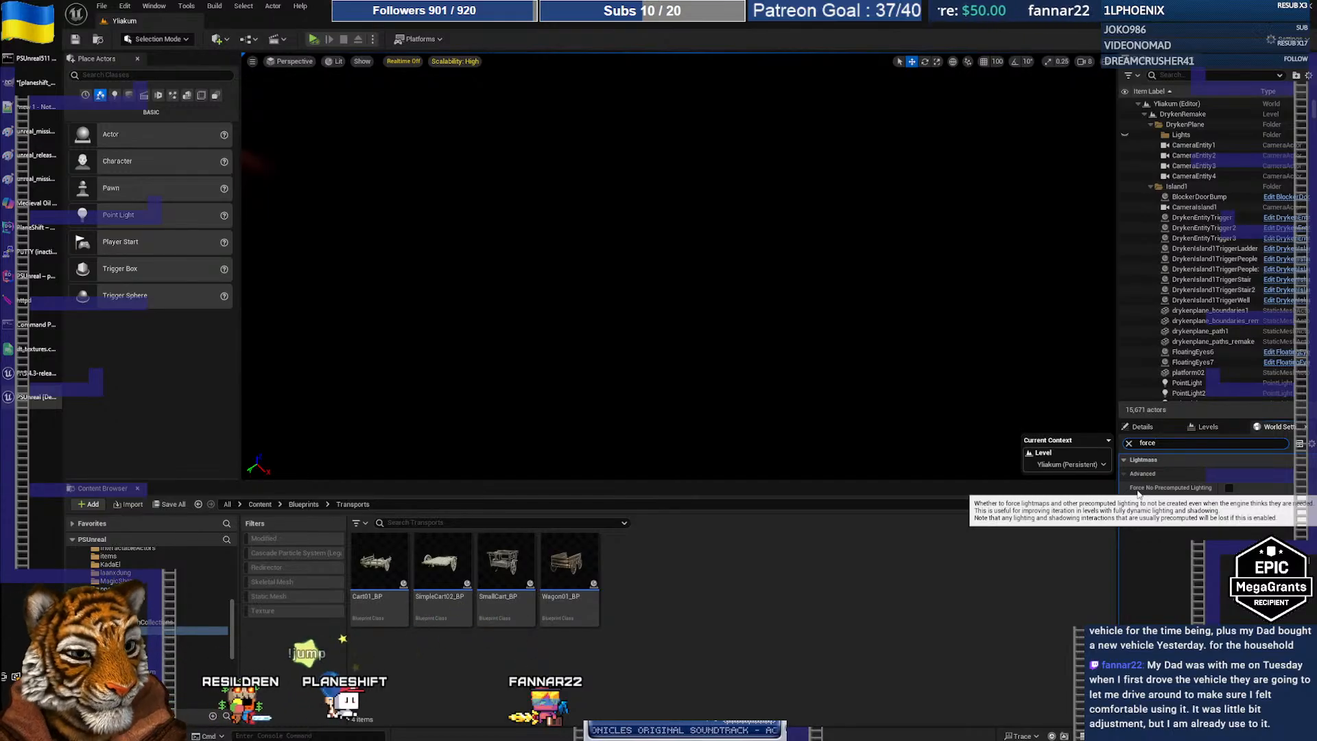
{"action": "left_click", "coordinate": [1228, 487]}
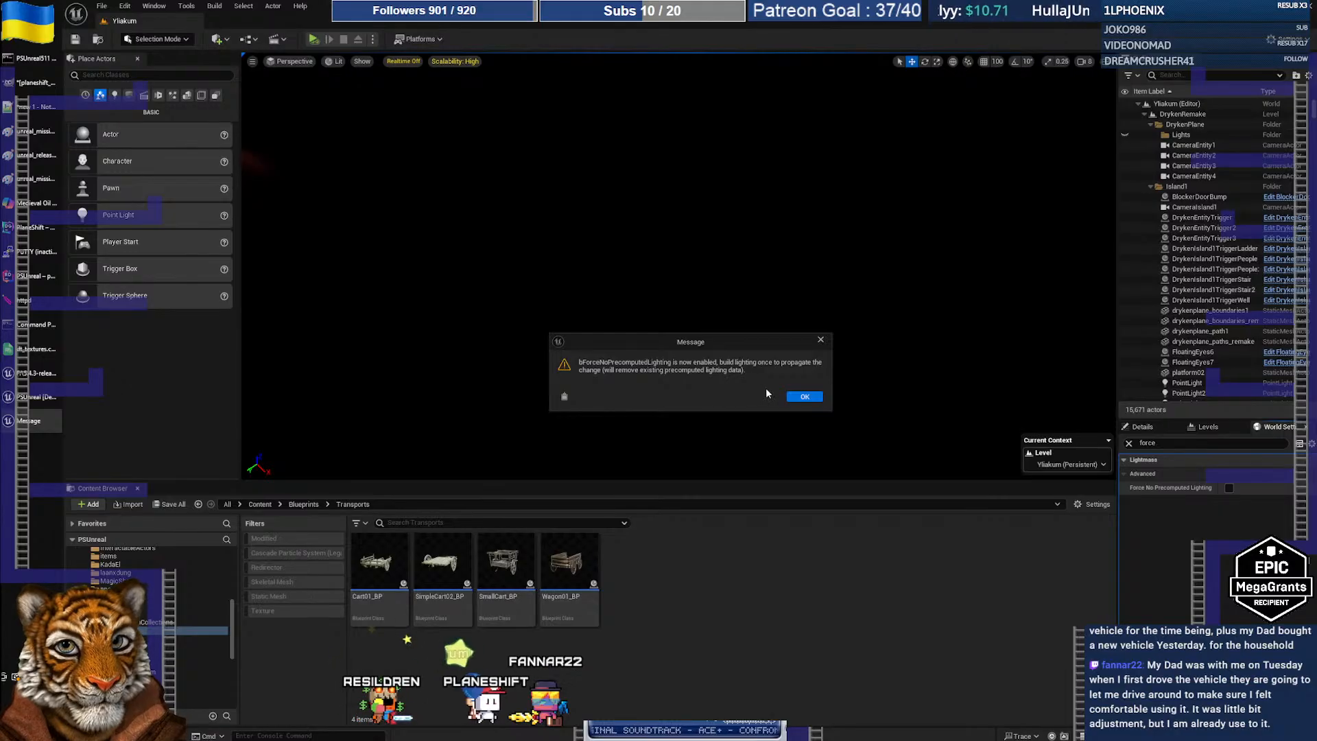
{"action": "left_click", "coordinate": [803, 395]}
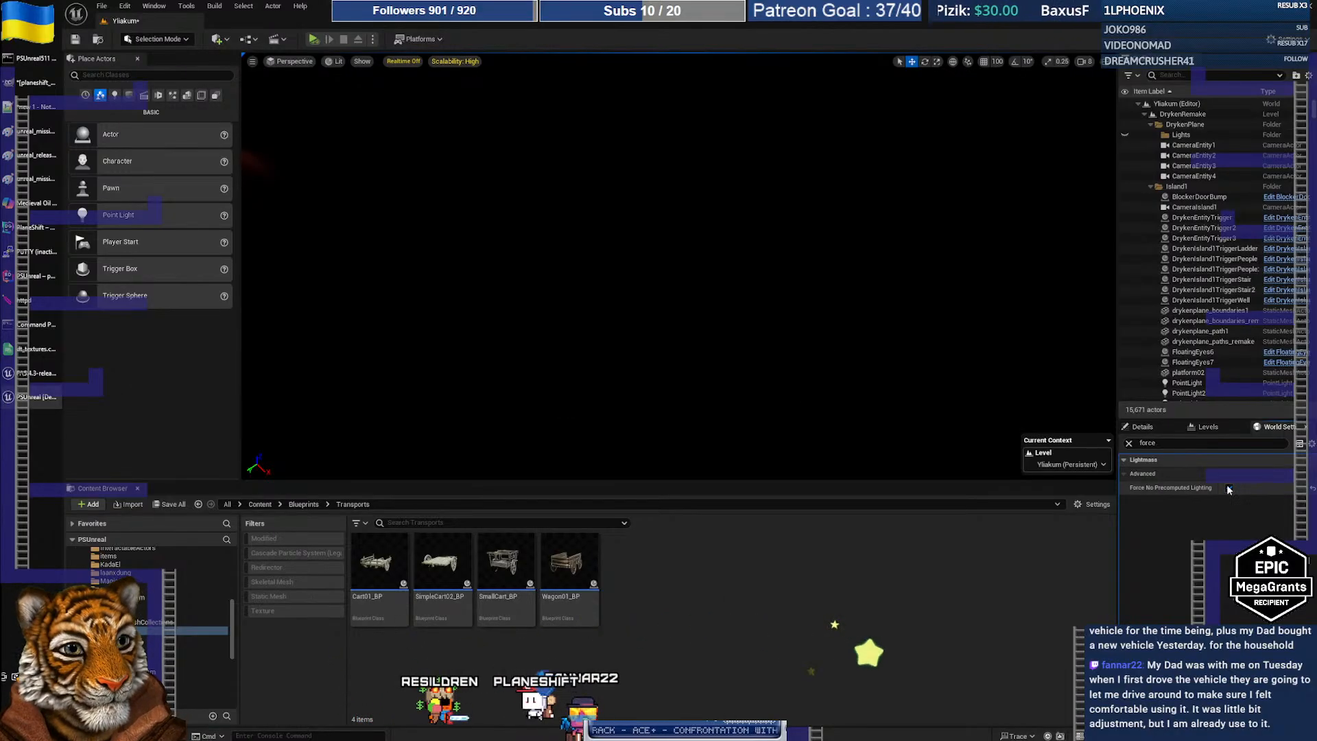
{"action": "left_click", "coordinate": [1129, 444]}
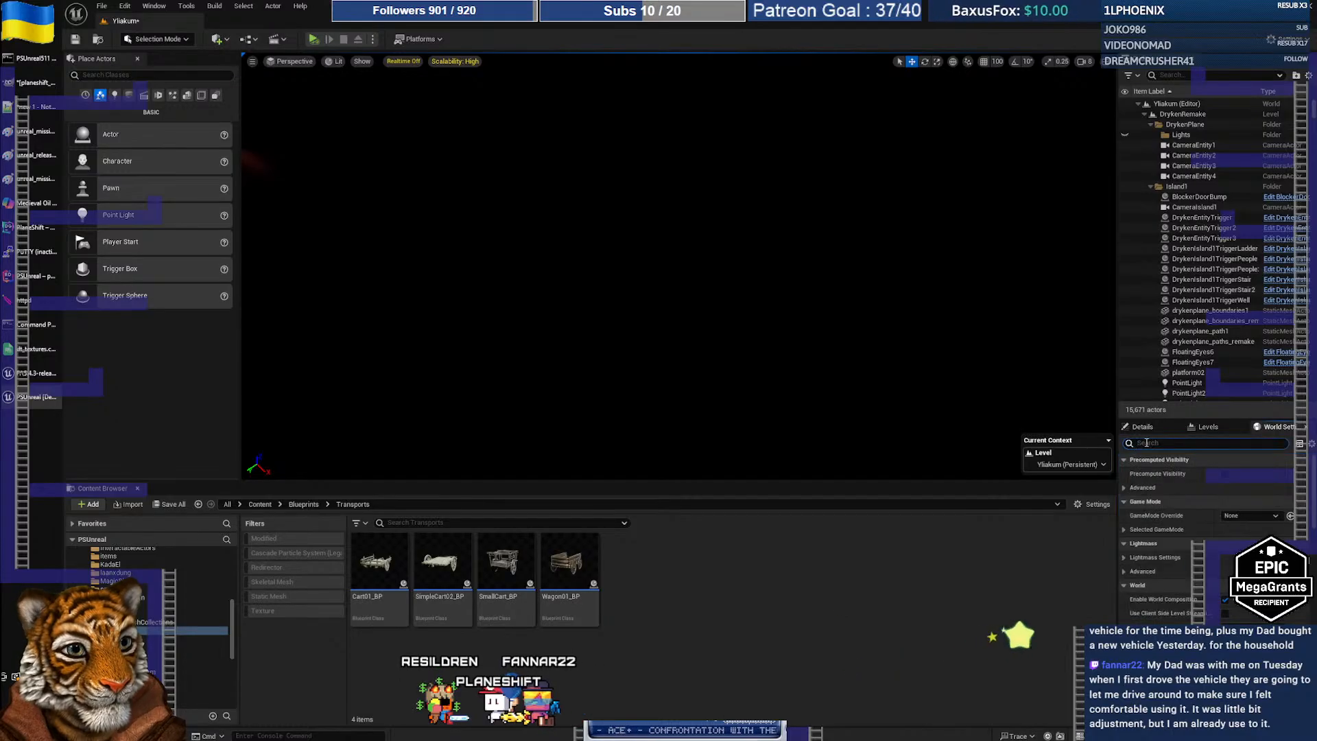
Make the Persistent Level the current level and build only the lighting
{"action": "left_click", "coordinate": [1208, 427]}
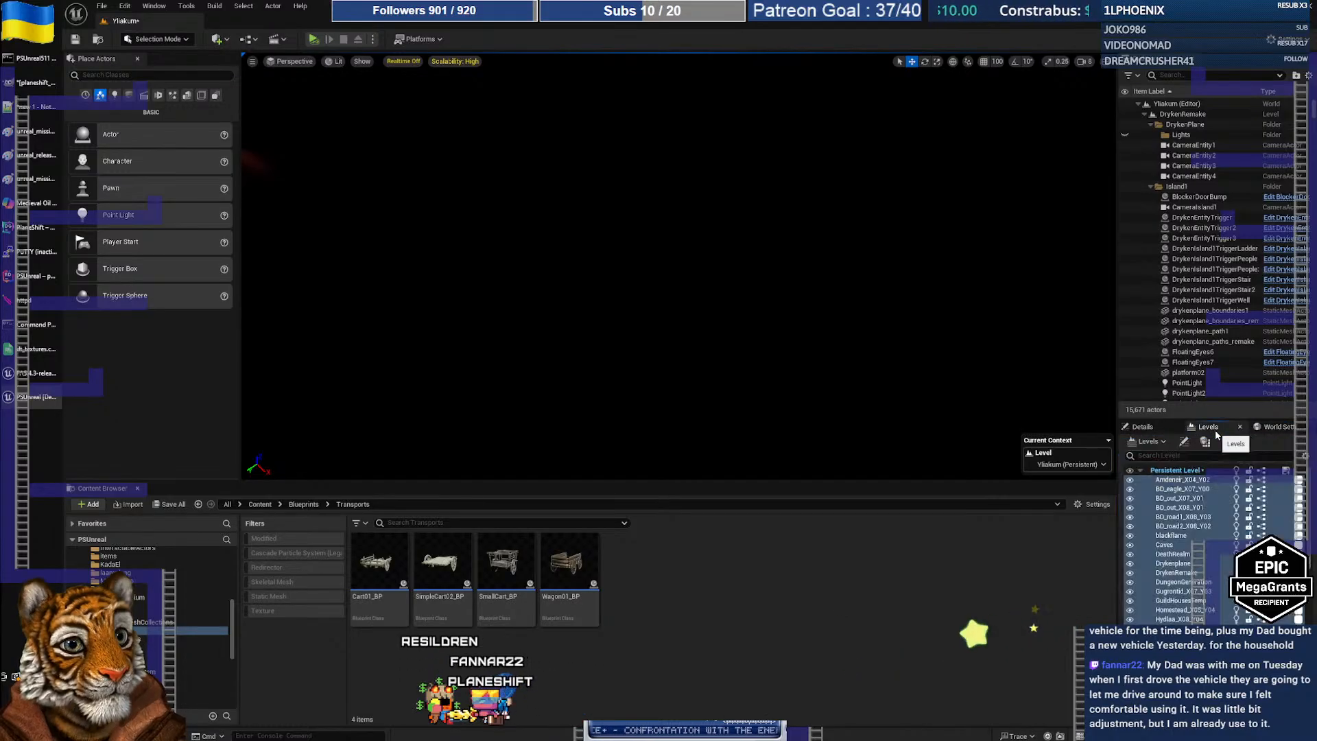
{"action": "right_click", "coordinate": [1196, 472]}
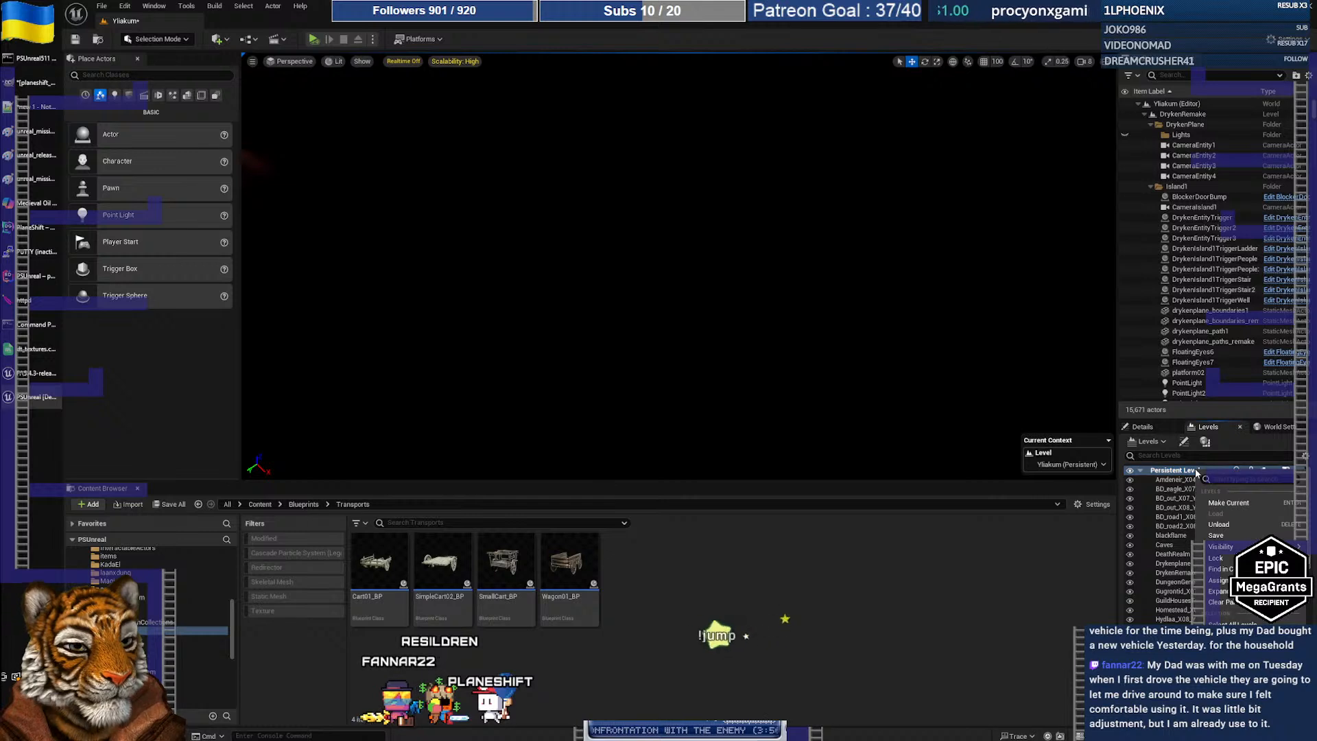
{"action": "left_click", "coordinate": [1210, 504]}
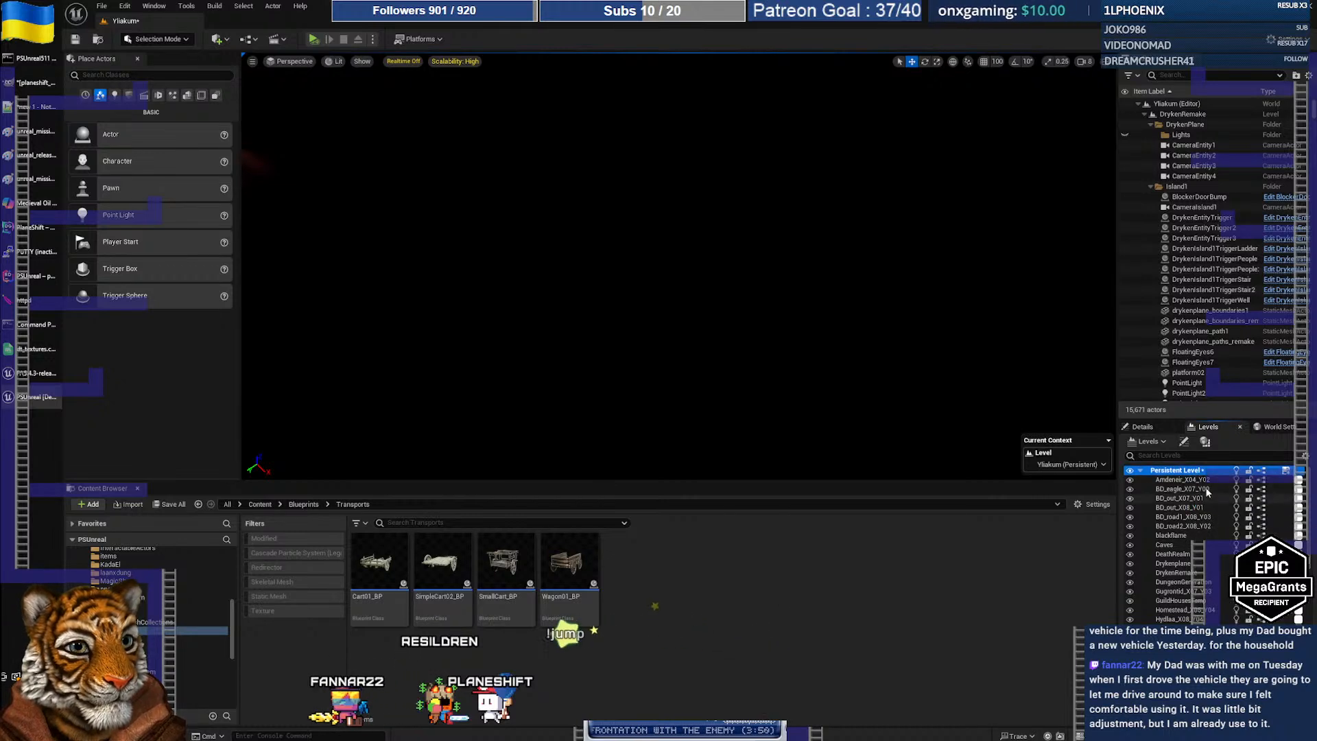
{"action": "left_click", "coordinate": [215, 6]}
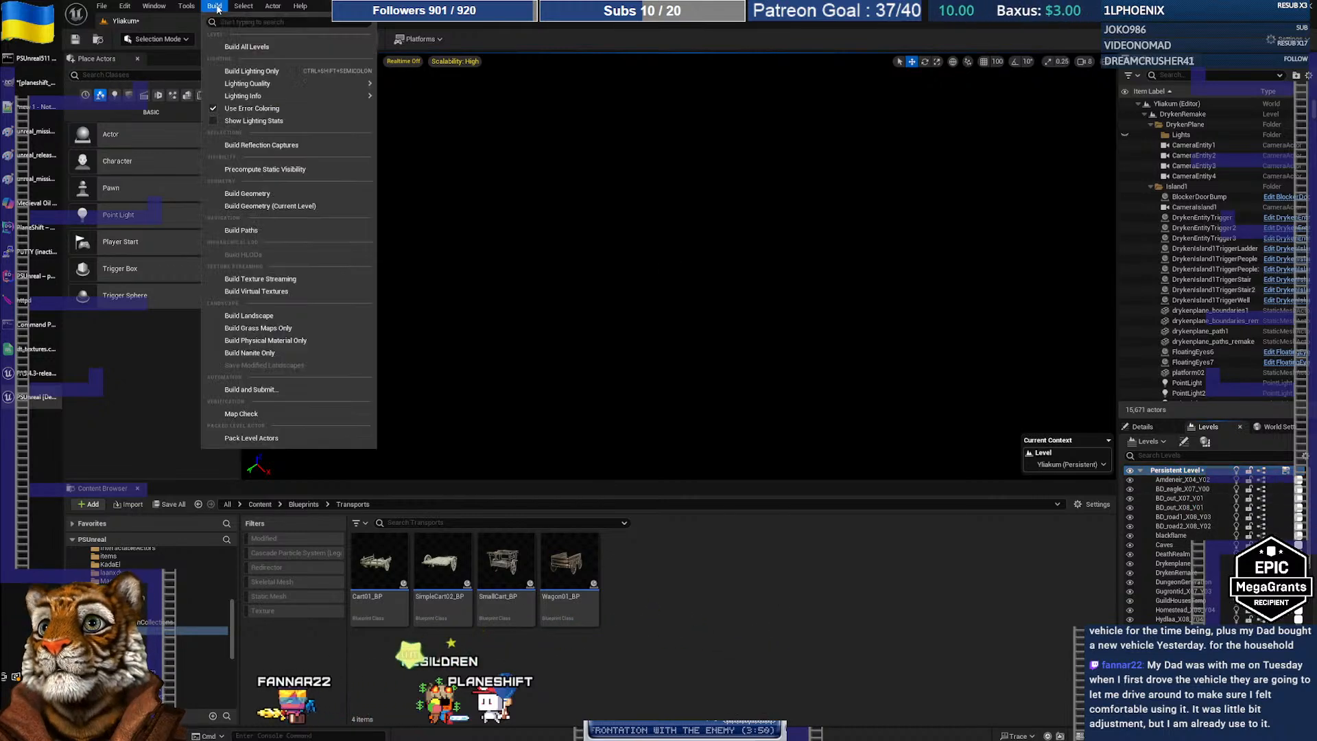
{"action": "left_click", "coordinate": [262, 73]}
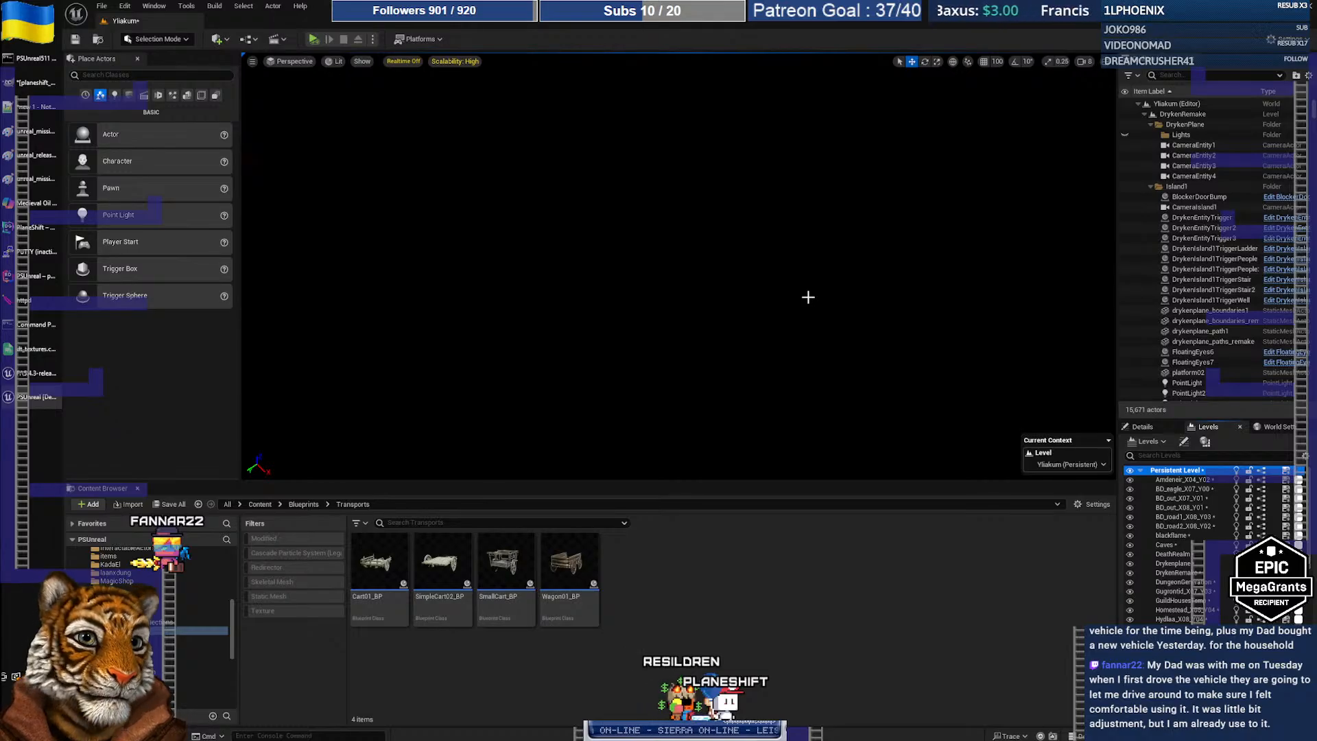
Save all modified levels and assets, checking out every asset listed for source control
{"action": "left_click", "coordinate": [101, 7]}
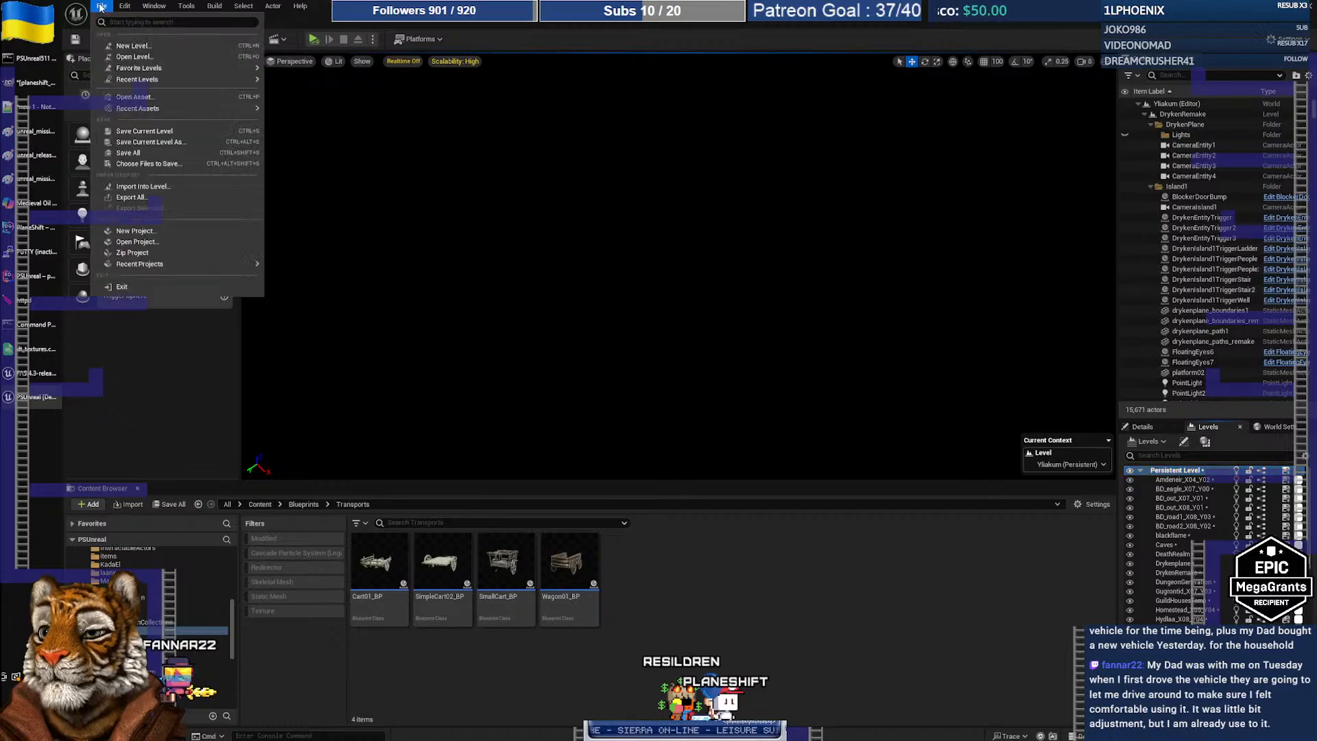
{"action": "left_click", "coordinate": [137, 154]}
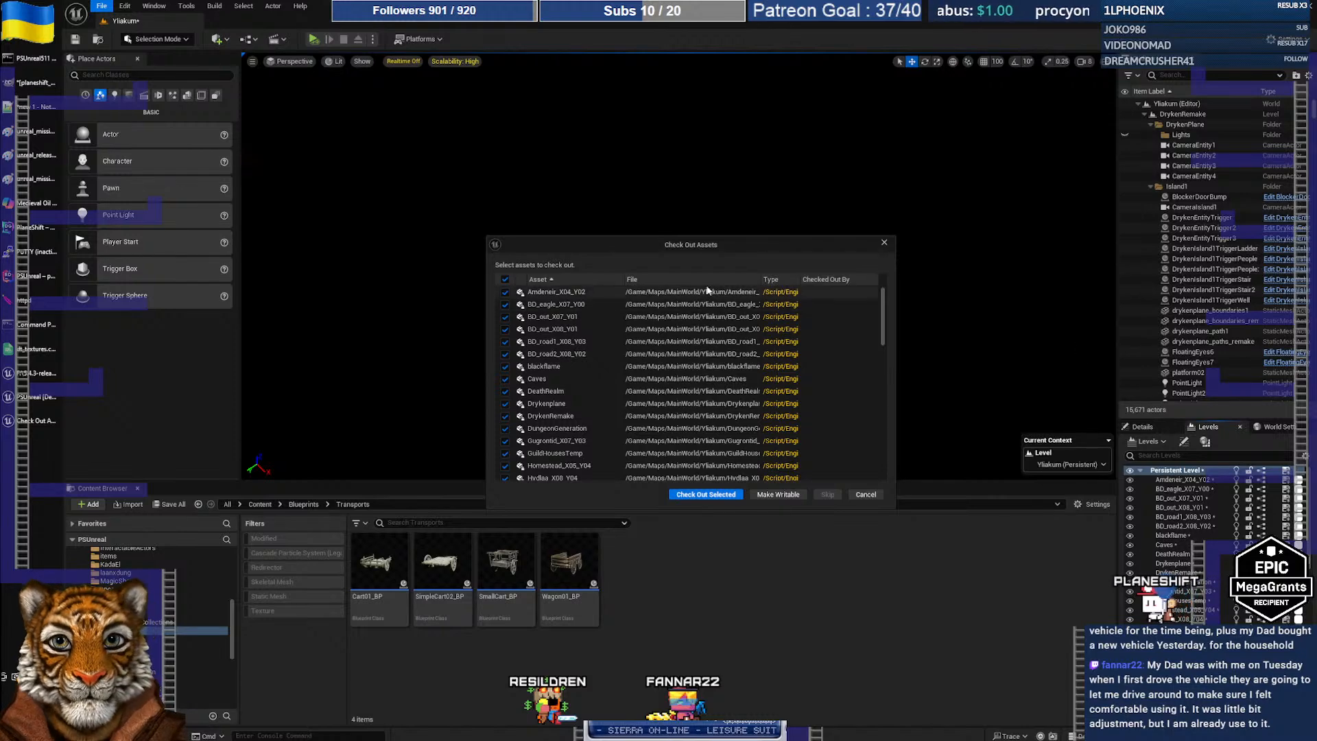
{"action": "left_click_drag", "start_coordinate": [686, 245], "coordinate": [671, 147]}
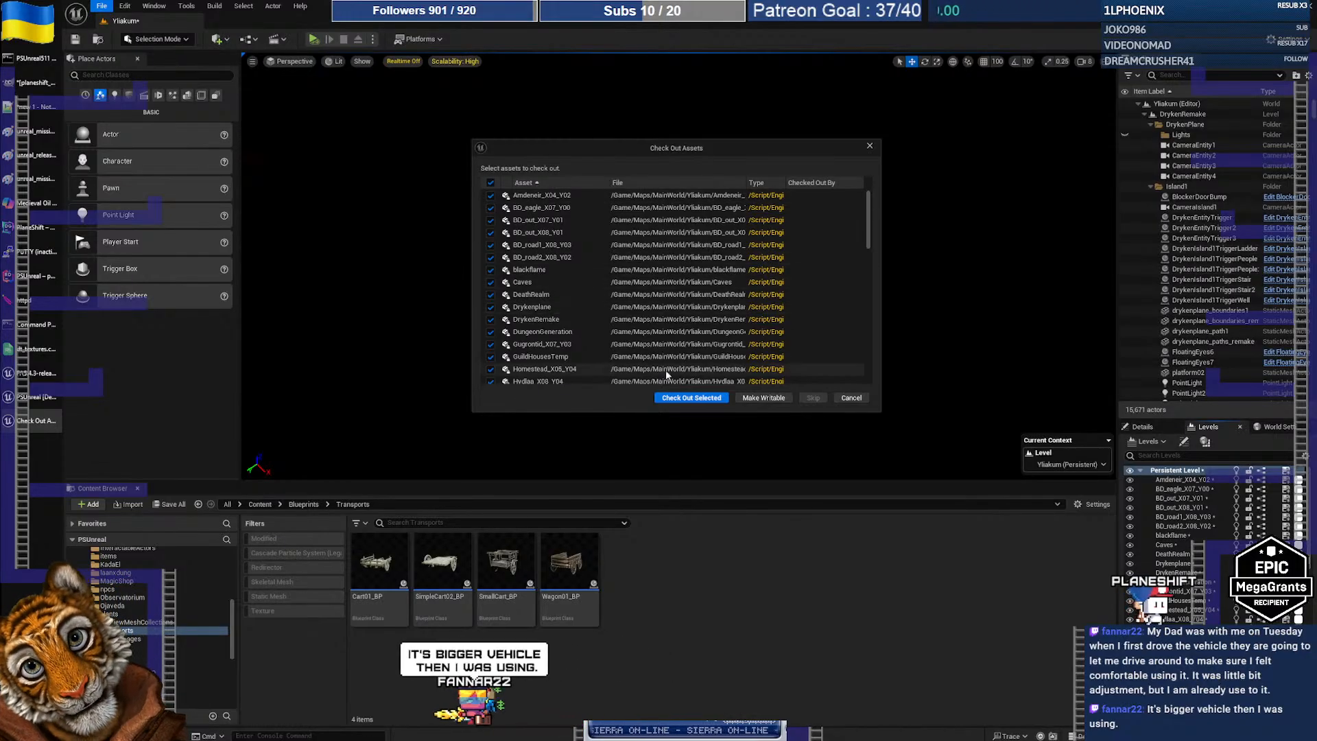
{"action": "left_click", "coordinate": [670, 399]}
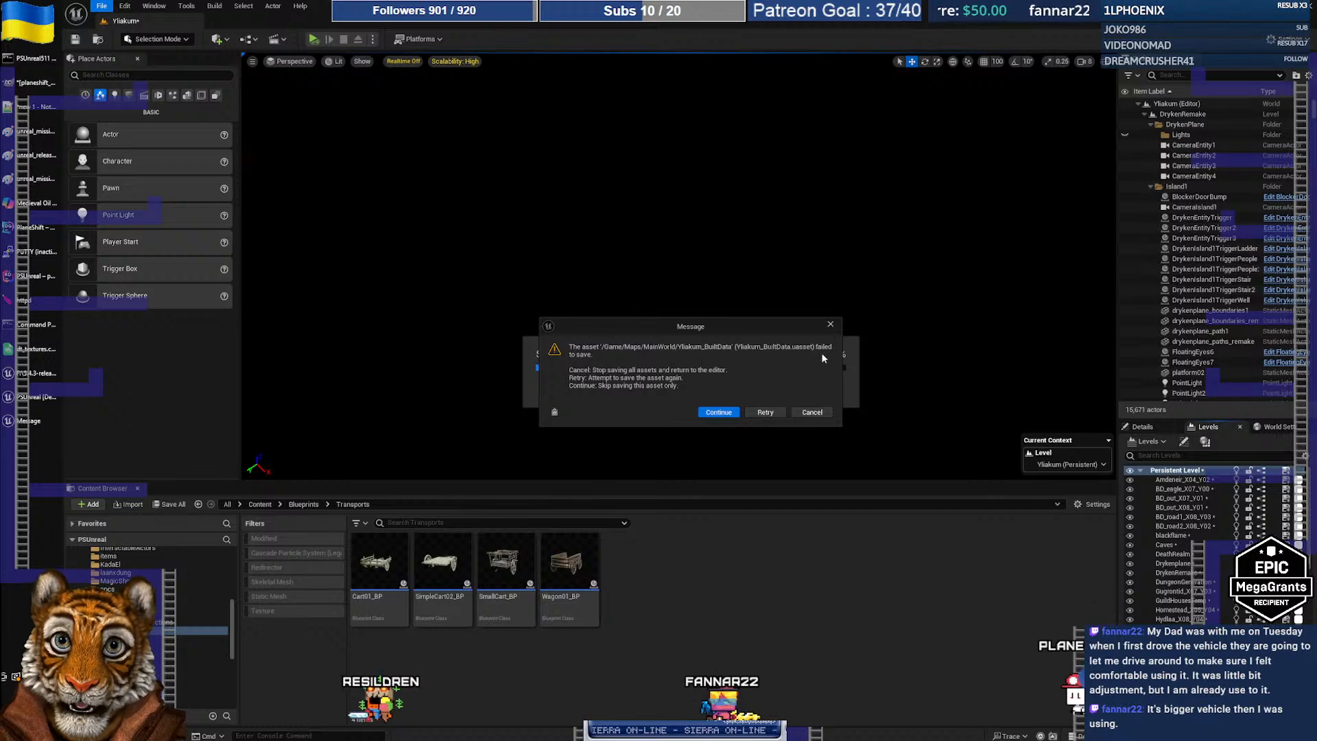
Retry saving Yliakum_BuiltData, skip it and Amdeneir_X04_Y02_BuiltData, and cancel saving the remaining assets
{"action": "left_click_drag", "start_coordinate": [659, 331], "coordinate": [649, 203]}
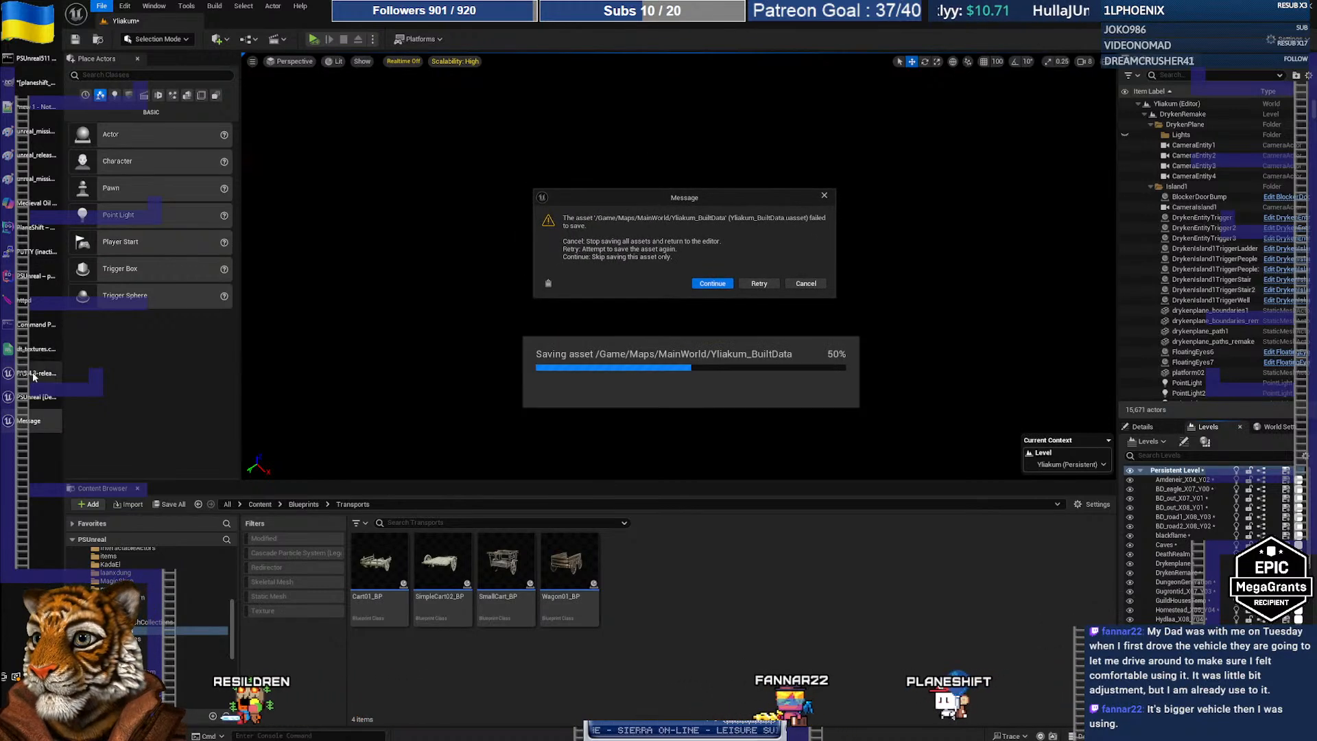
{"action": "mouse_move", "coordinate": [33, 376]}
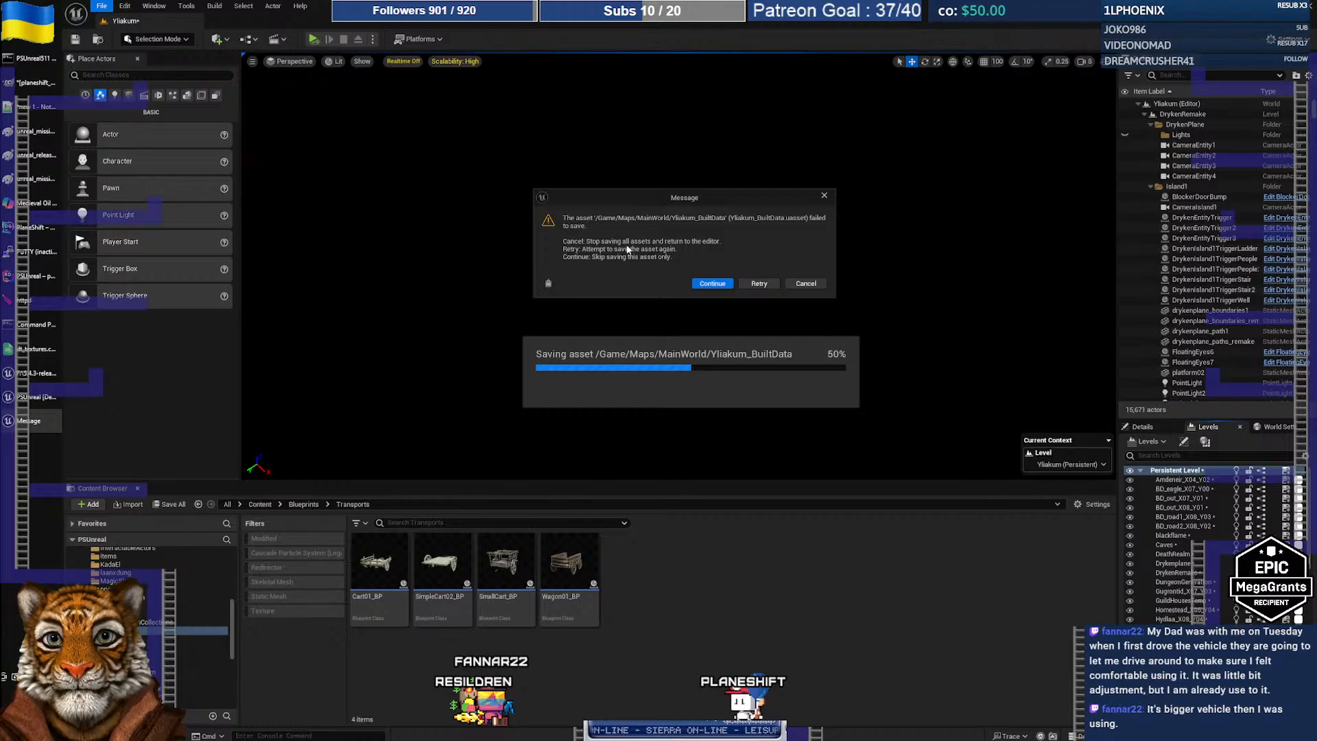
{"action": "left_click", "coordinate": [760, 285]}
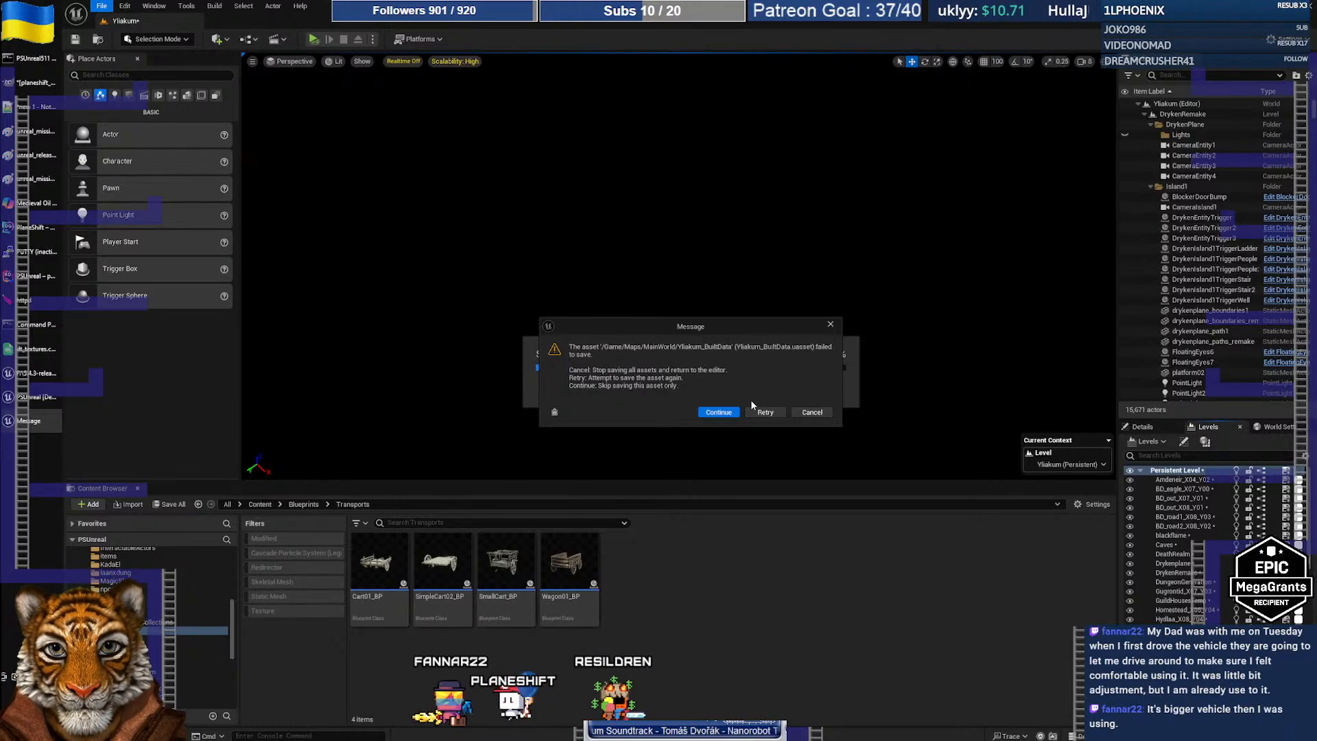
{"action": "left_click", "coordinate": [719, 411]}
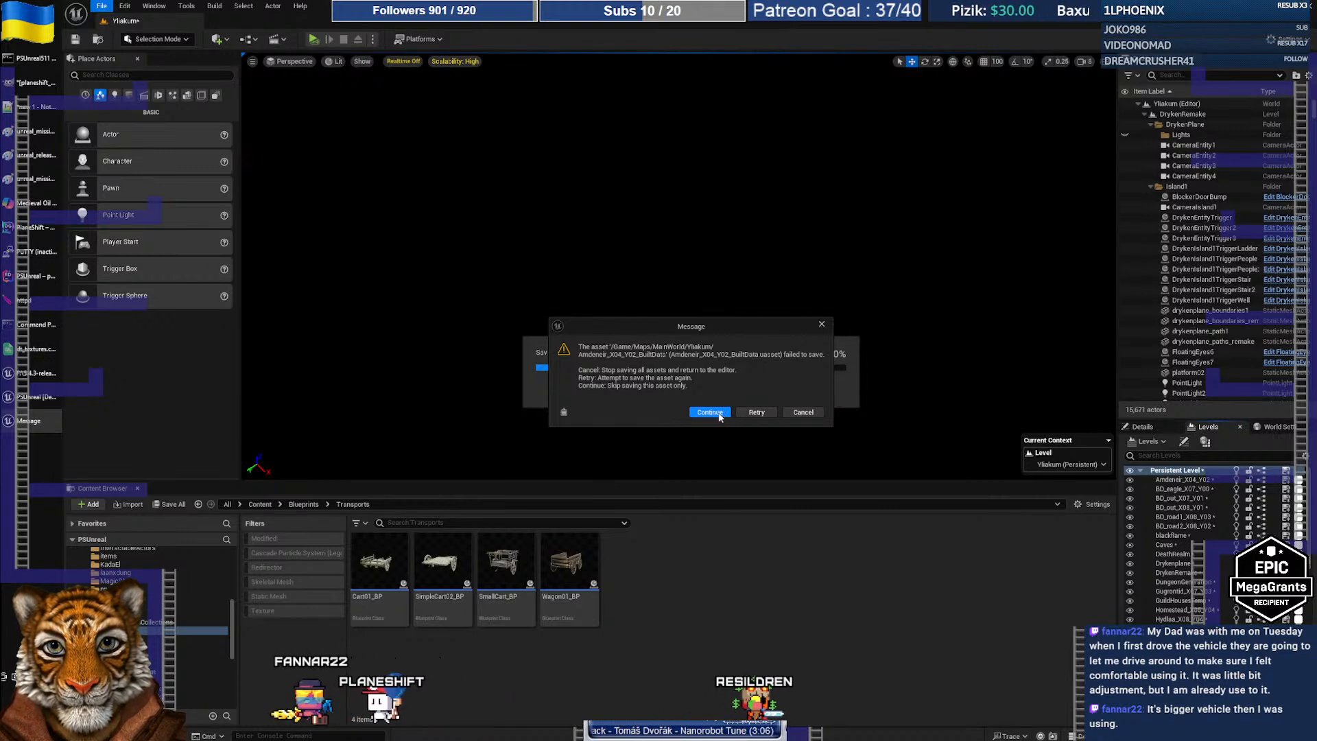
{"action": "left_click", "coordinate": [719, 412]}
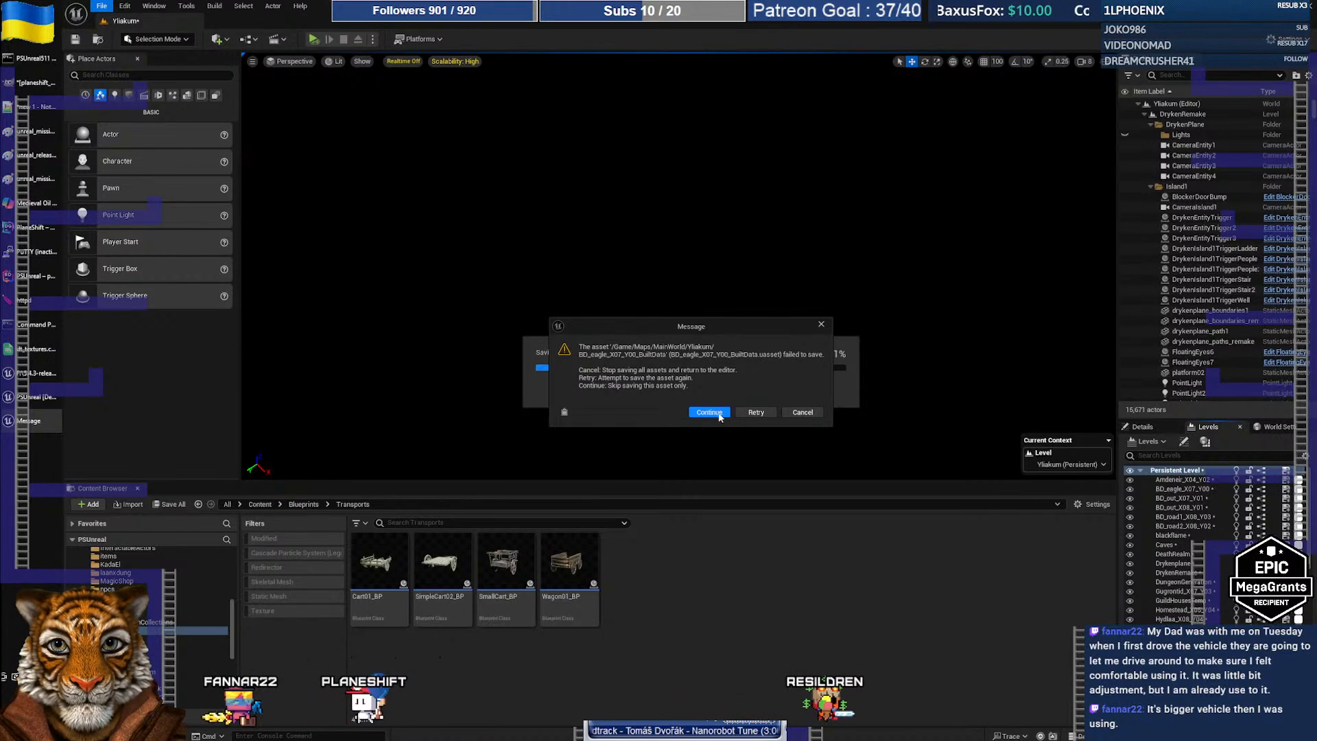
{"action": "left_click", "coordinate": [804, 413]}
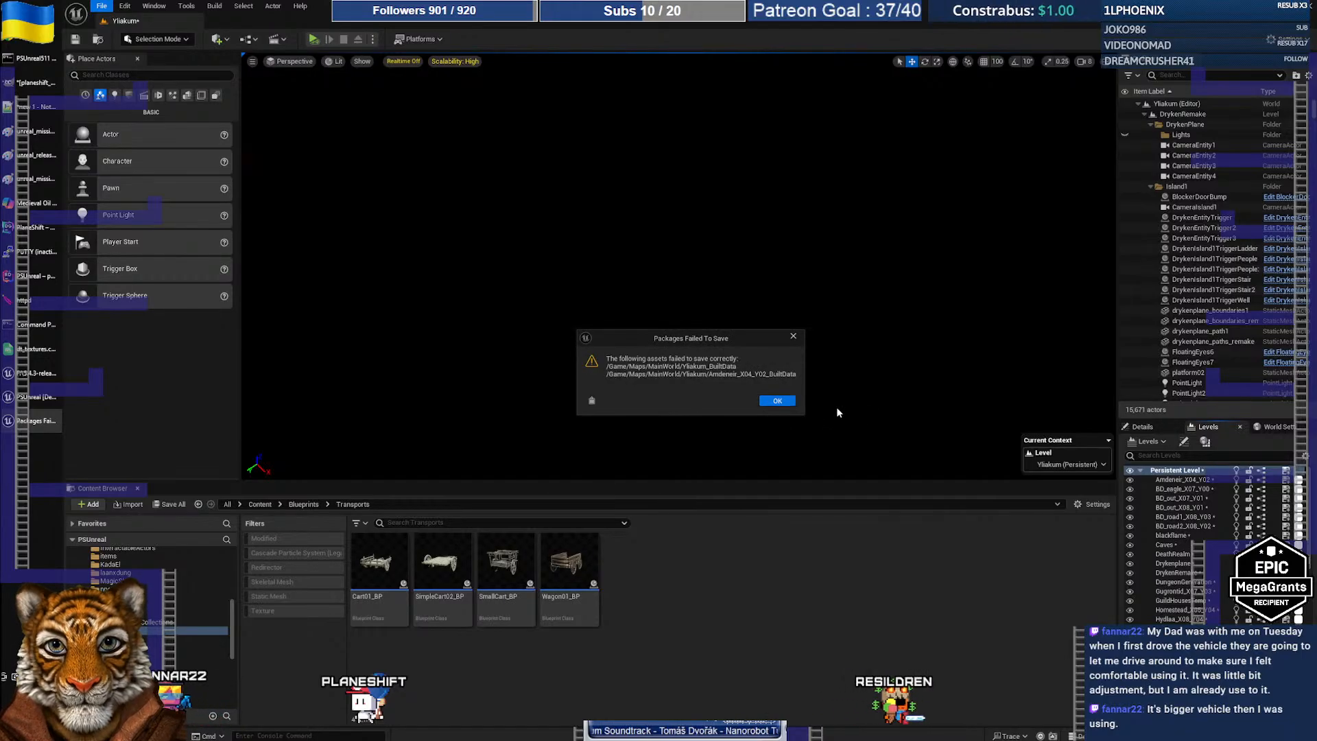
{"action": "left_click", "coordinate": [777, 401]}
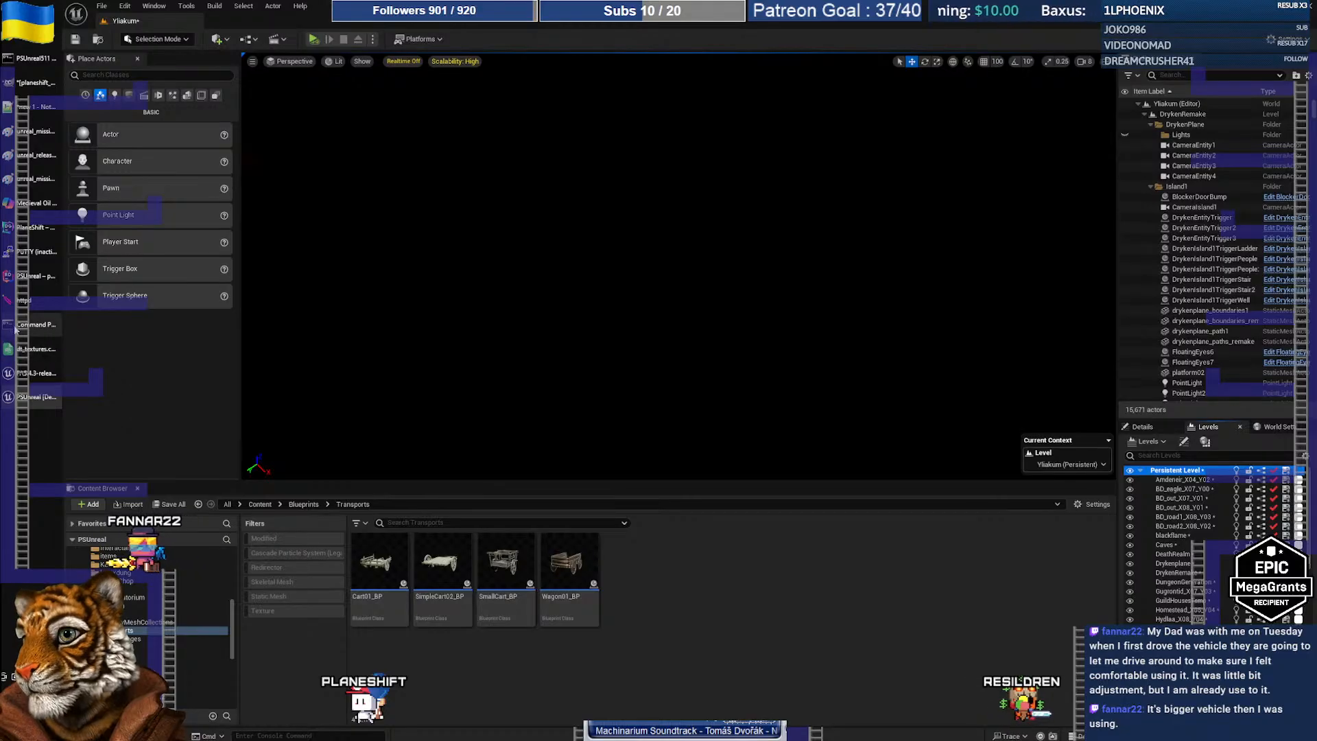
{"action": "mouse_move", "coordinate": [15, 330]}
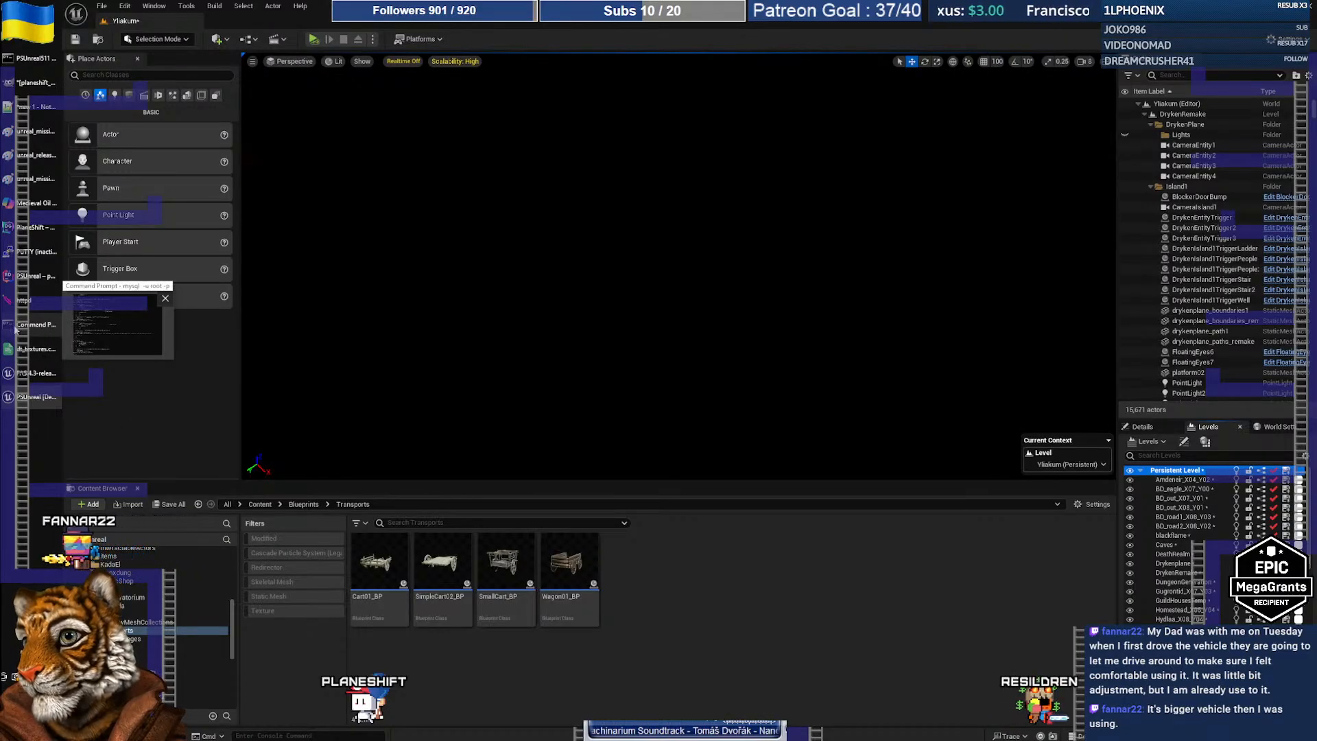
{"action": "mouse_move", "coordinate": [24, 253]}
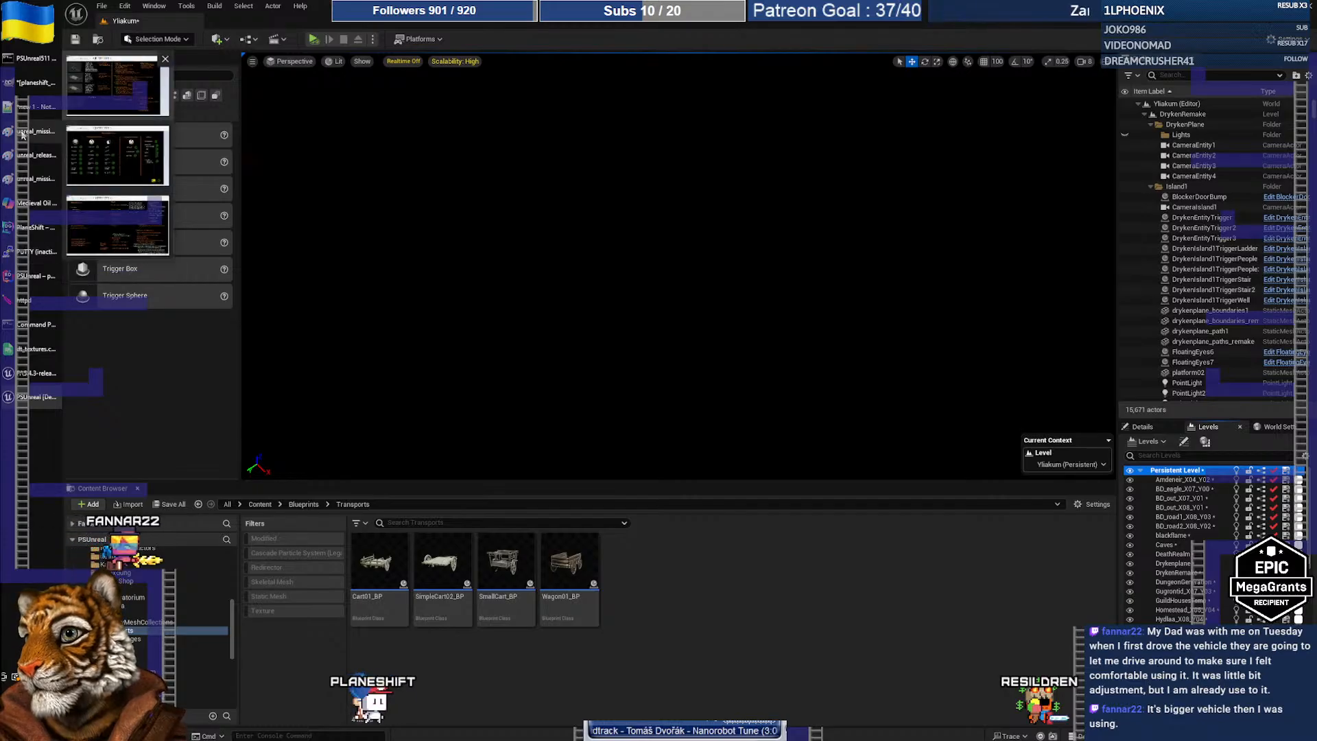
{"action": "left_click", "coordinate": [23, 59]}
{"action": "left_click", "coordinate": [441, 74]}
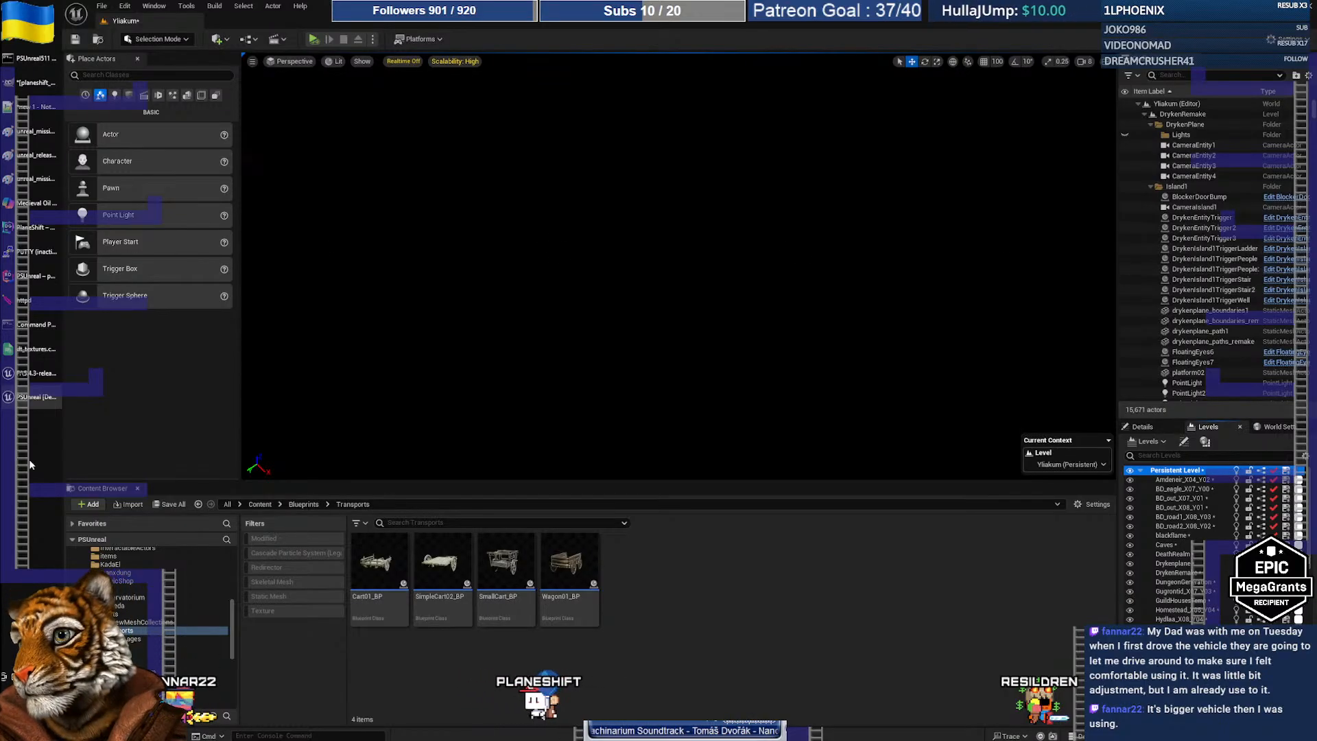
Open Task Manager, expand the UnrealEditor process group, and look through the running processes for Unreal Editor tasks
{"action": "key", "text": "ctrl+shift+Escape"}
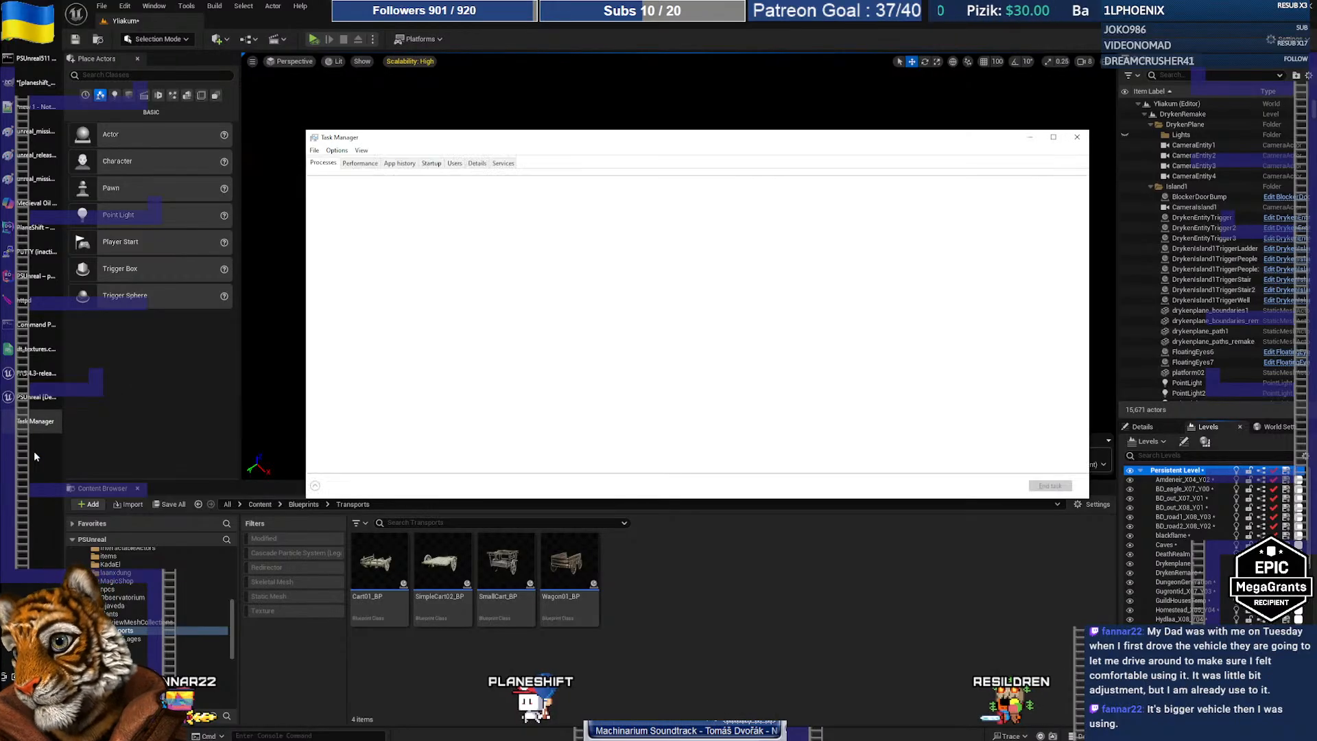
{"action": "left_click_drag", "start_coordinate": [505, 137], "coordinate": [629, 117]}
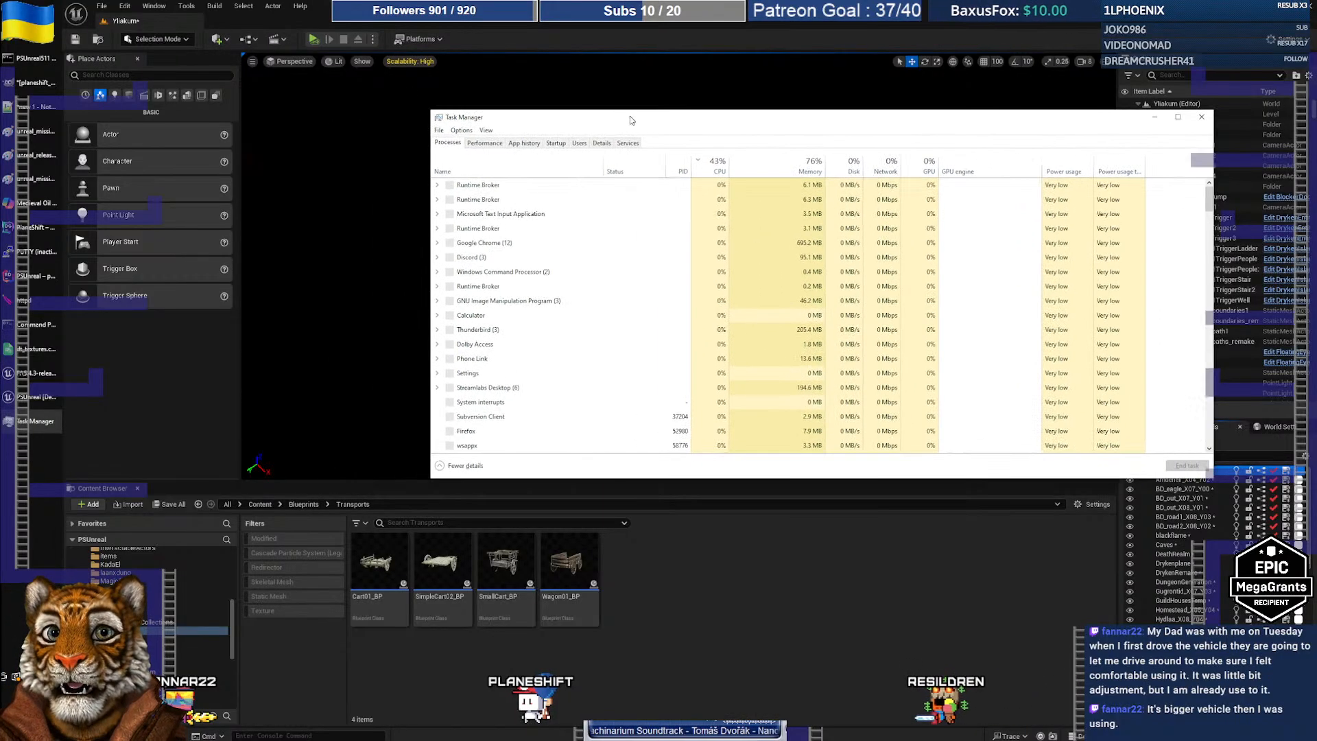
{"action": "left_click", "coordinate": [34, 275]}
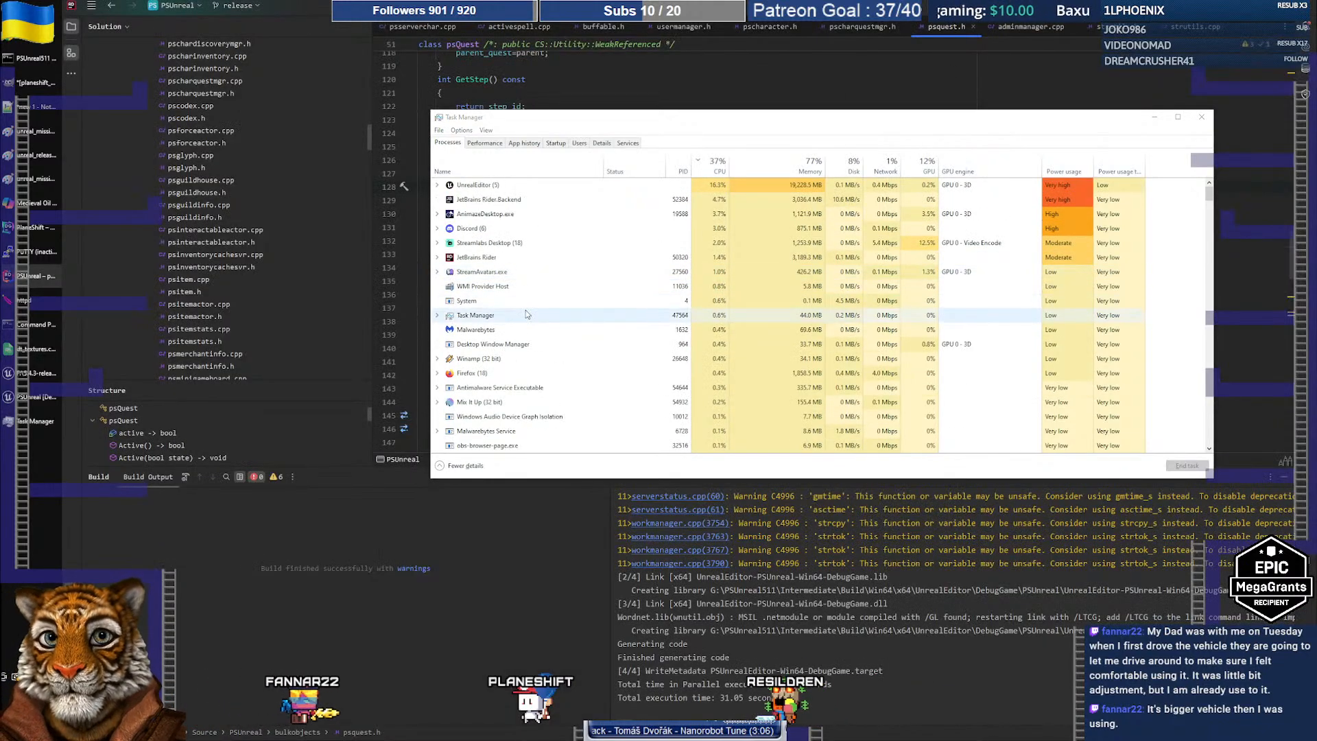
{"action": "left_click", "coordinate": [438, 185]}
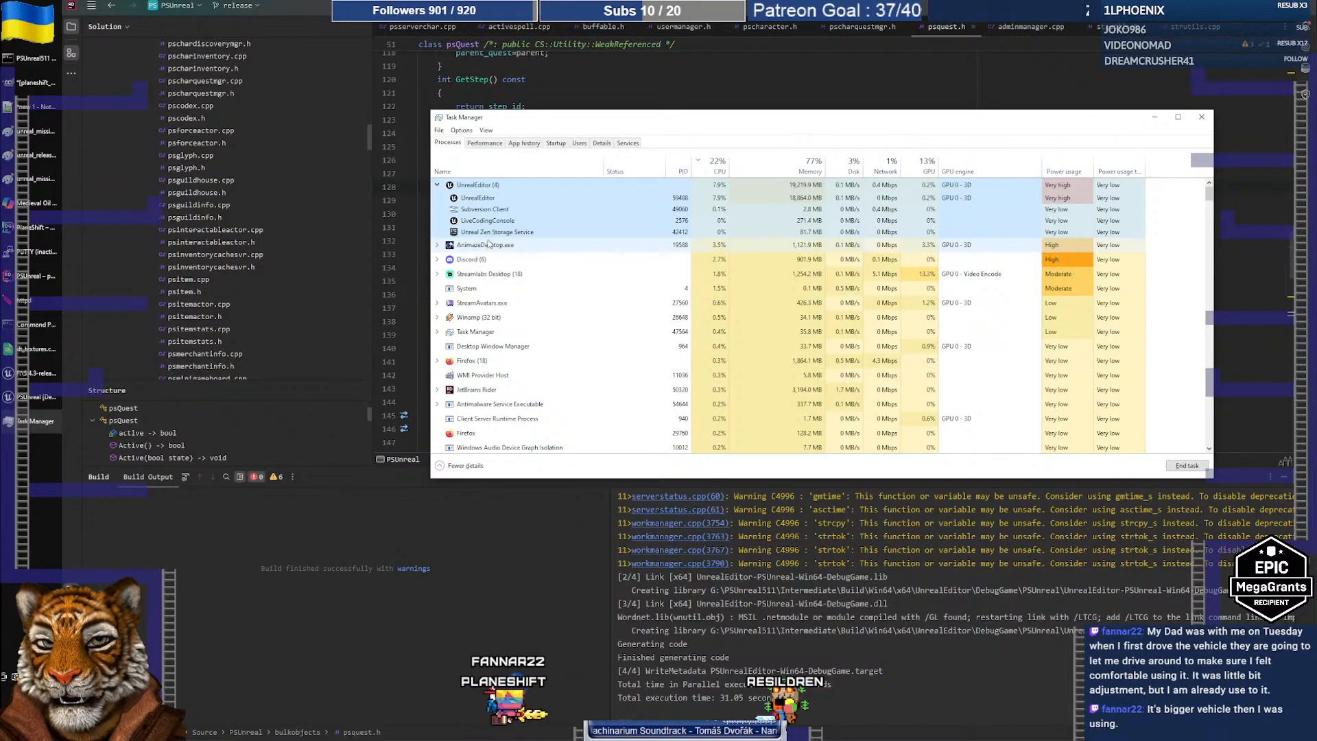
{"action": "scroll", "coordinate": [535, 274], "scroll_direction": "down", "scroll_amount": 3}
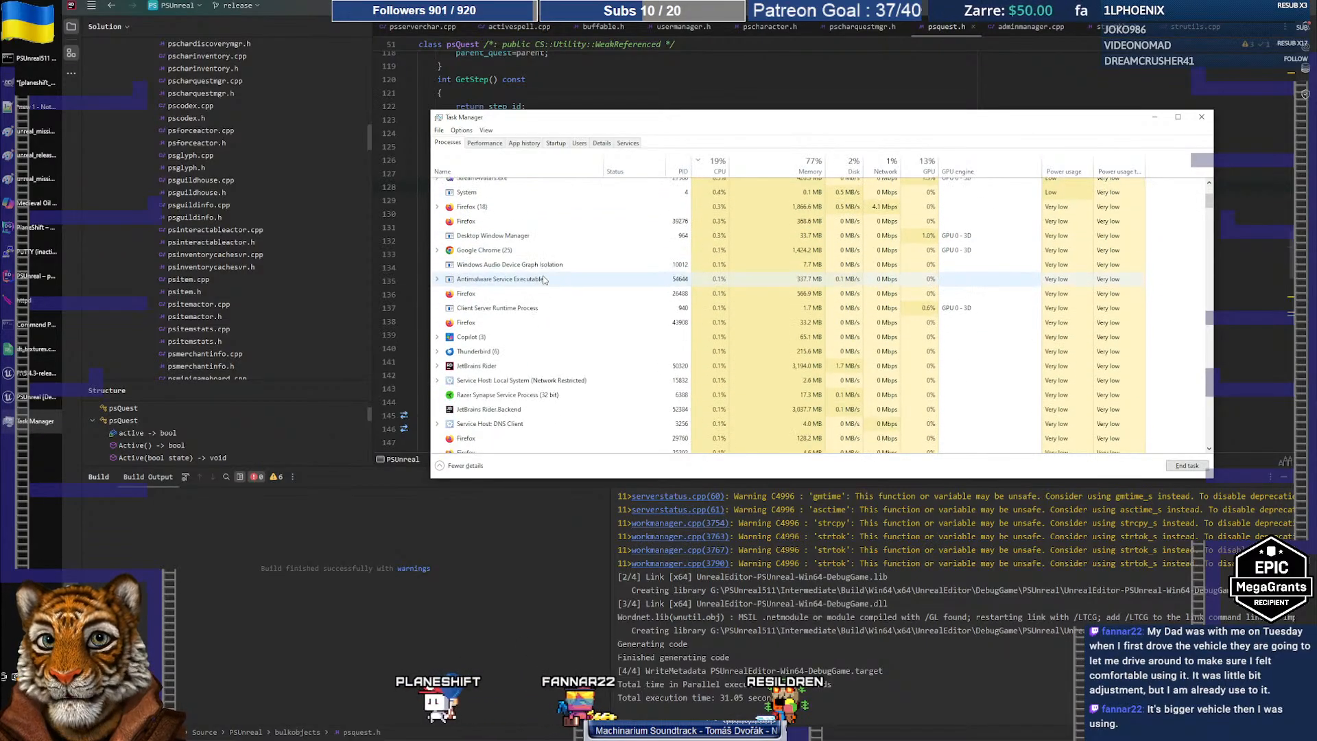
{"action": "scroll", "coordinate": [545, 282], "scroll_direction": "down", "scroll_amount": 4}
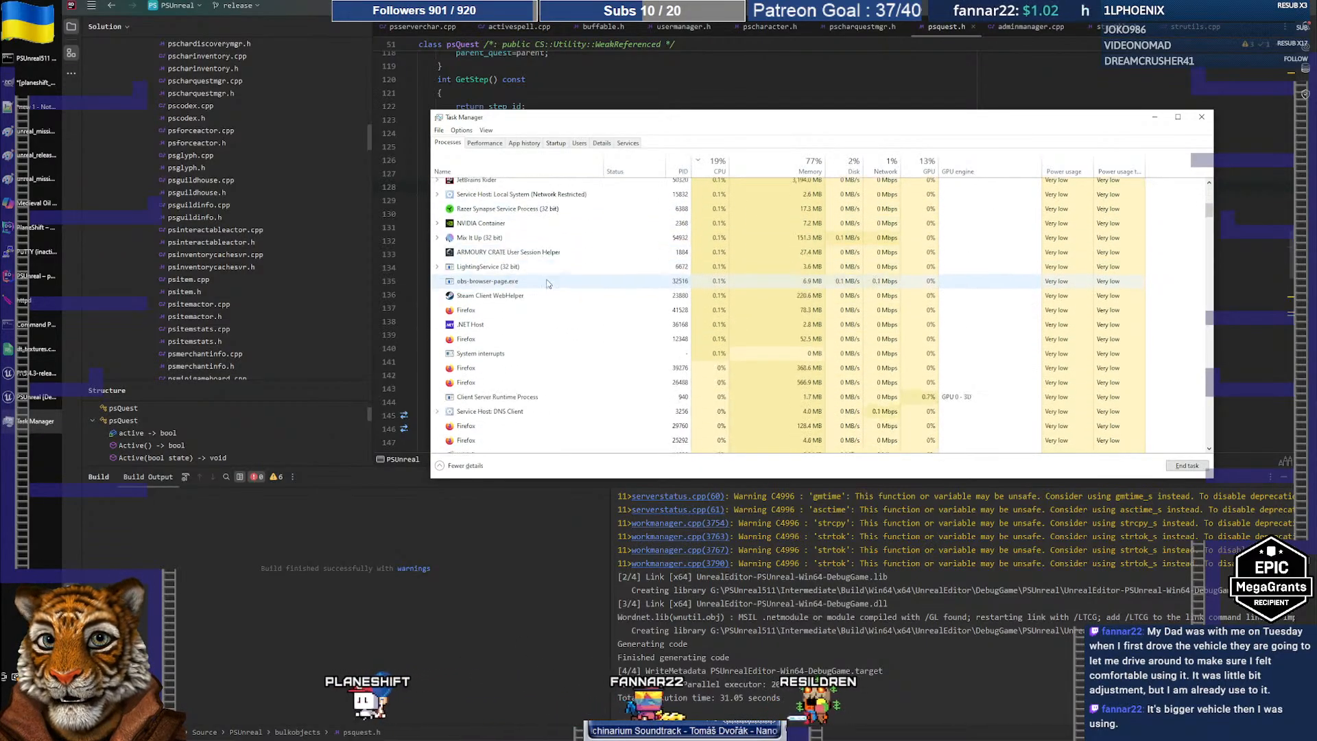
{"action": "scroll", "coordinate": [549, 274], "scroll_direction": "down", "scroll_amount": 6}
{"action": "scroll", "coordinate": [555, 274], "scroll_direction": "down", "scroll_amount": 5}
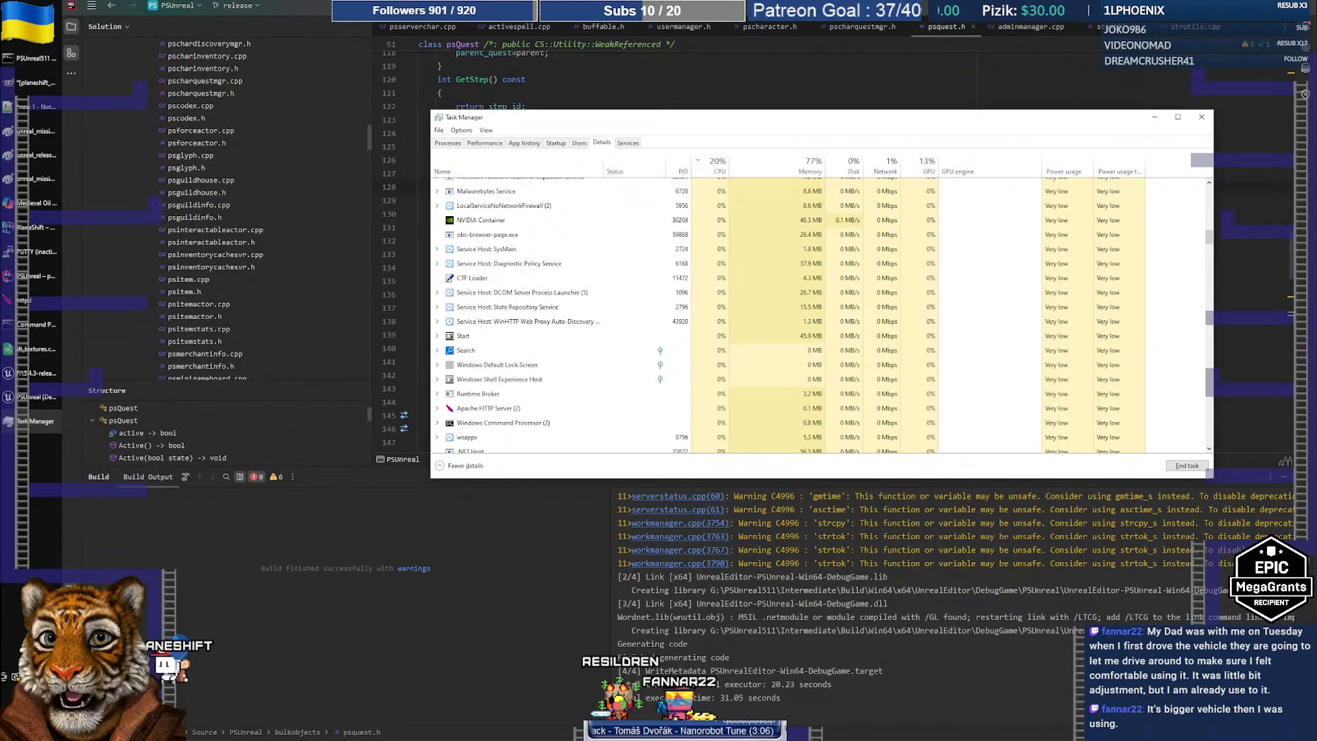
Find and select UnrealEditor-Win64-DebugGame.exe in Task Manager's detailed process list
{"action": "left_click", "coordinate": [601, 142]}
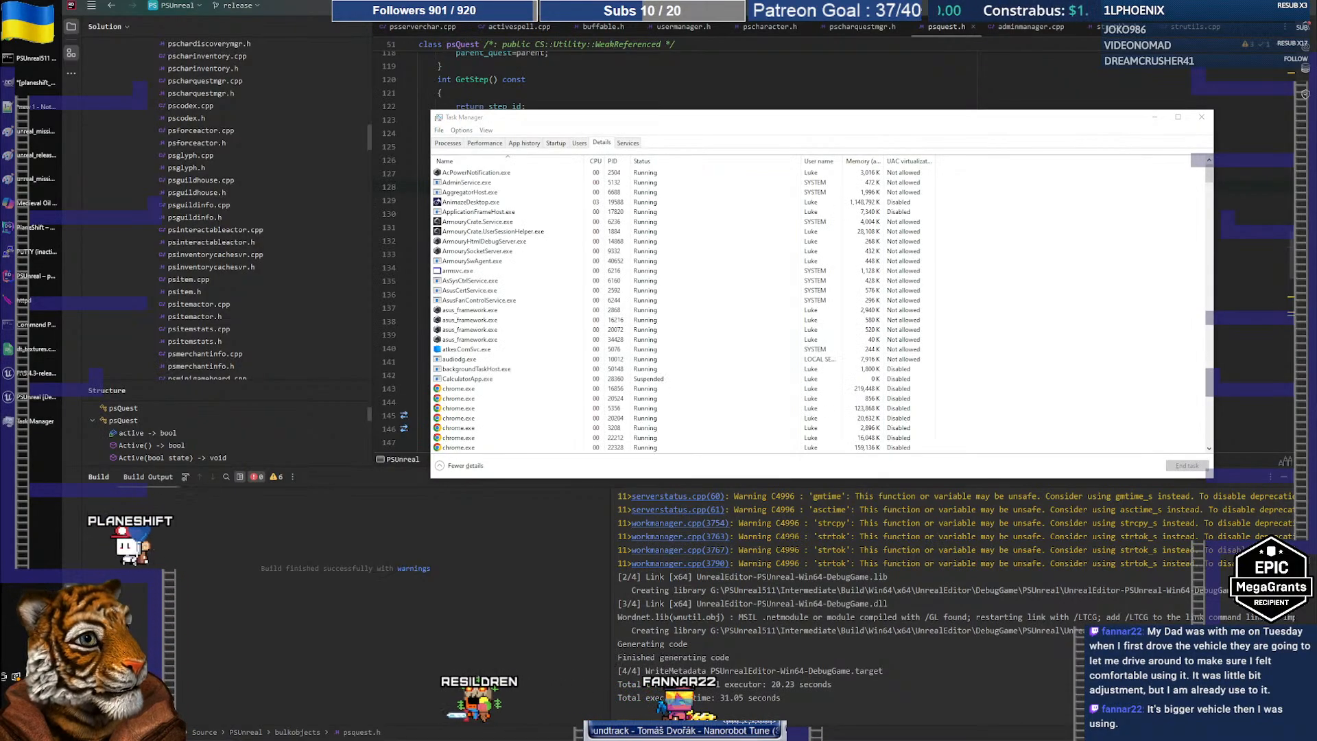
{"action": "scroll", "coordinate": [516, 283], "scroll_direction": "down", "scroll_amount": 3}
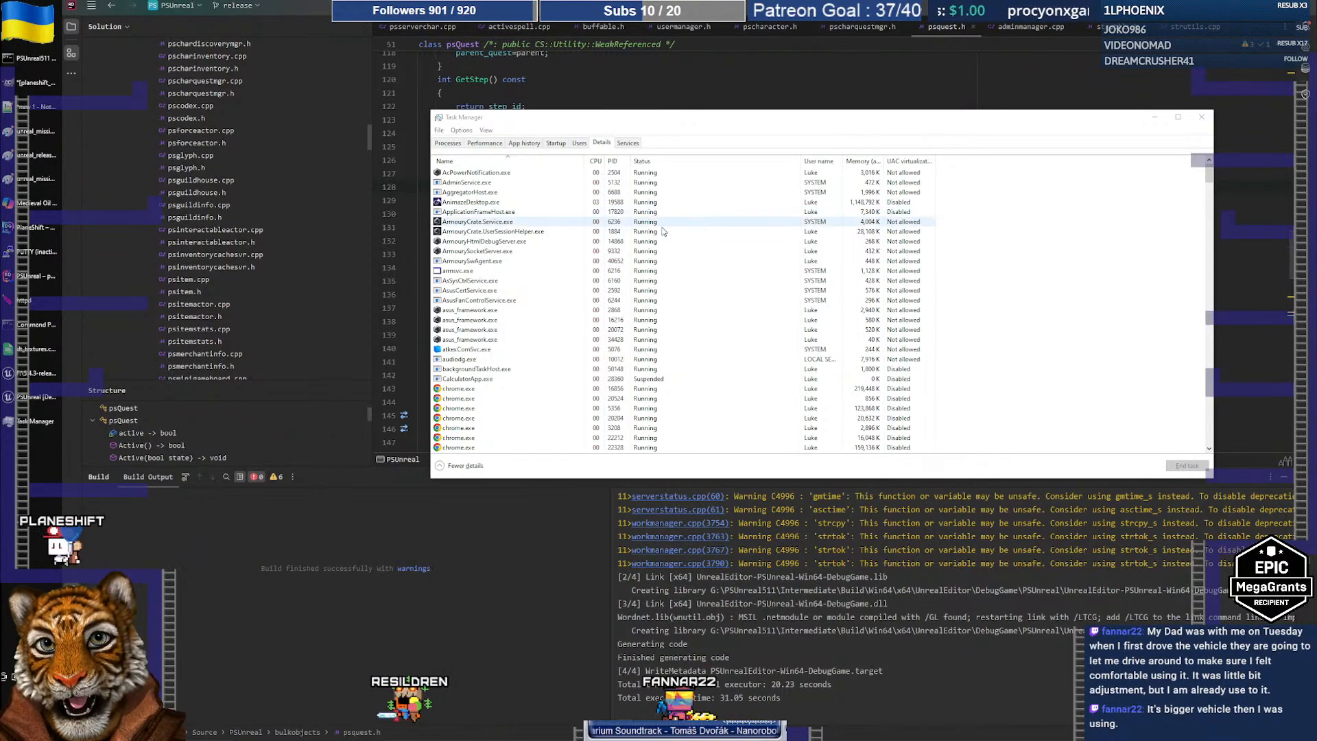
{"action": "scroll", "coordinate": [514, 278], "scroll_direction": "down", "scroll_amount": 10}
{"action": "scroll", "coordinate": [500, 274], "scroll_direction": "down", "scroll_amount": 10}
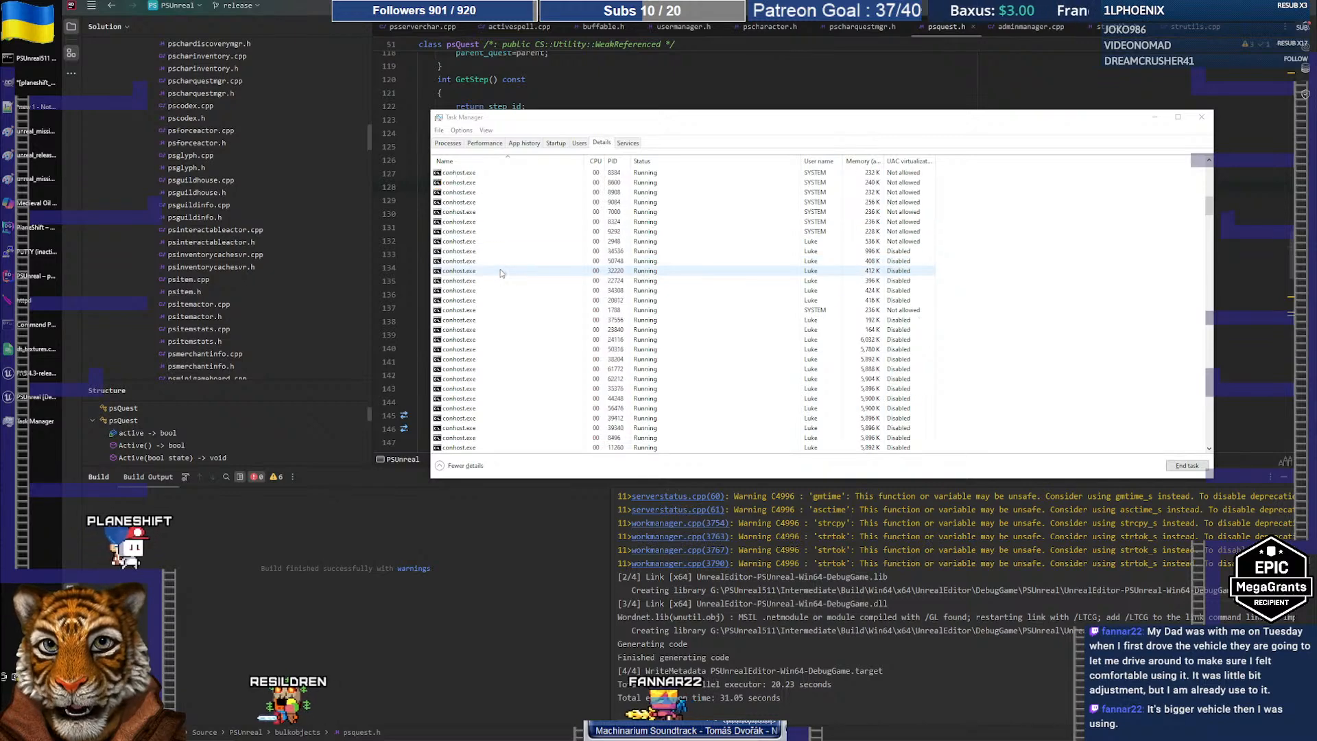
{"action": "scroll", "coordinate": [498, 287], "scroll_direction": "down", "scroll_amount": 1}
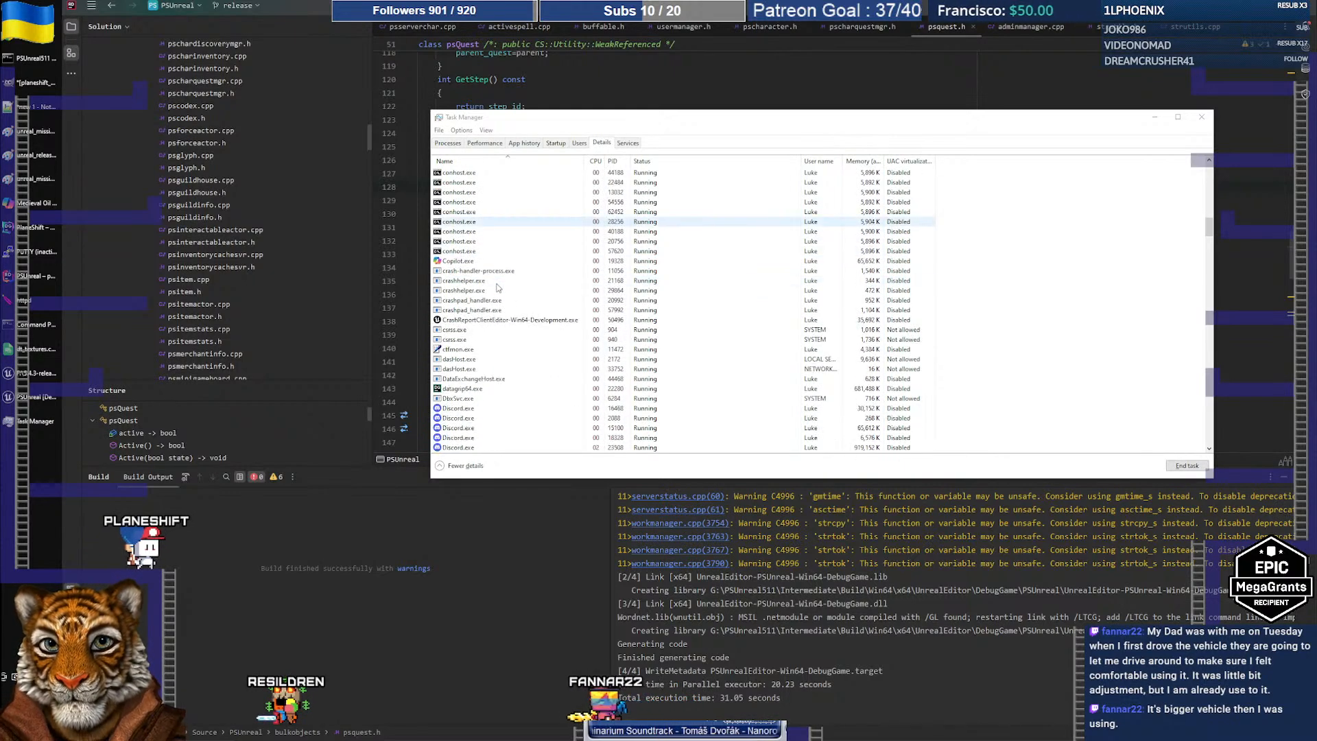
{"action": "scroll", "coordinate": [500, 288], "scroll_direction": "down", "scroll_amount": 10}
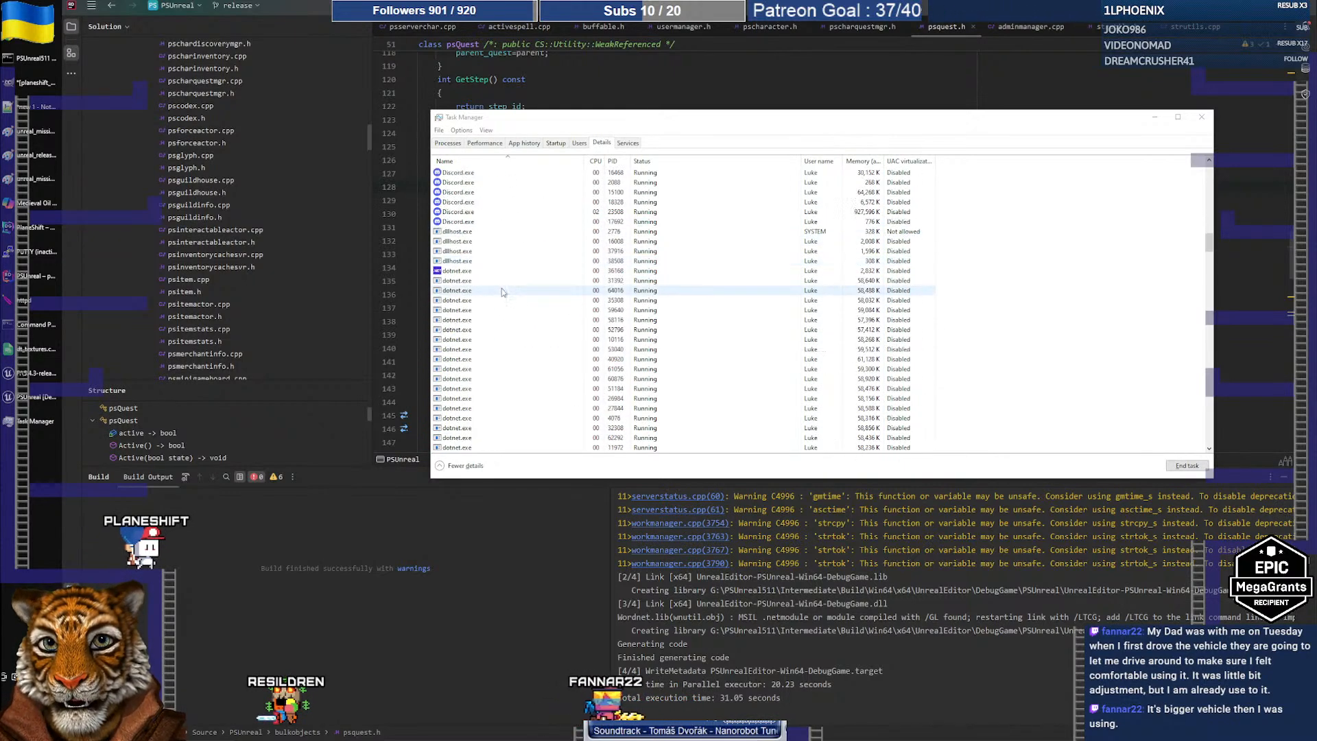
{"action": "left_click", "coordinate": [497, 329]}
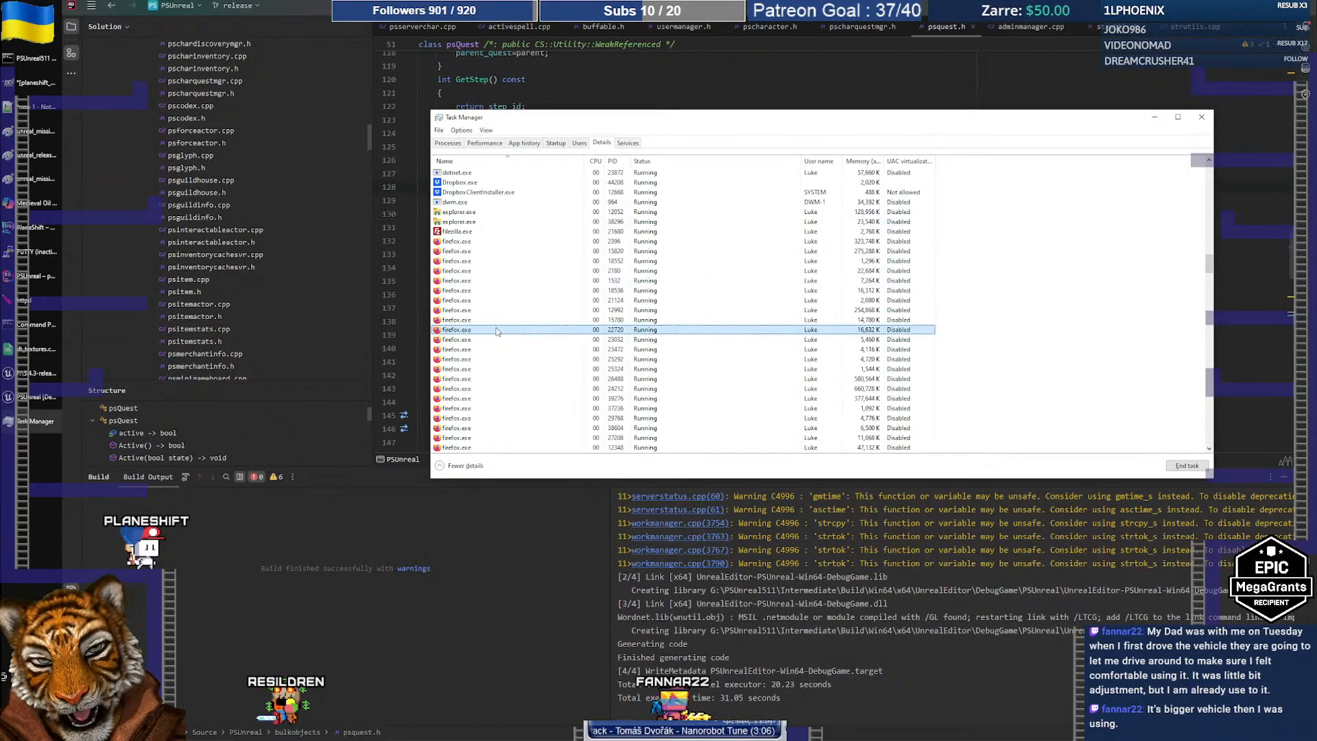
{"action": "key", "text": "u"}
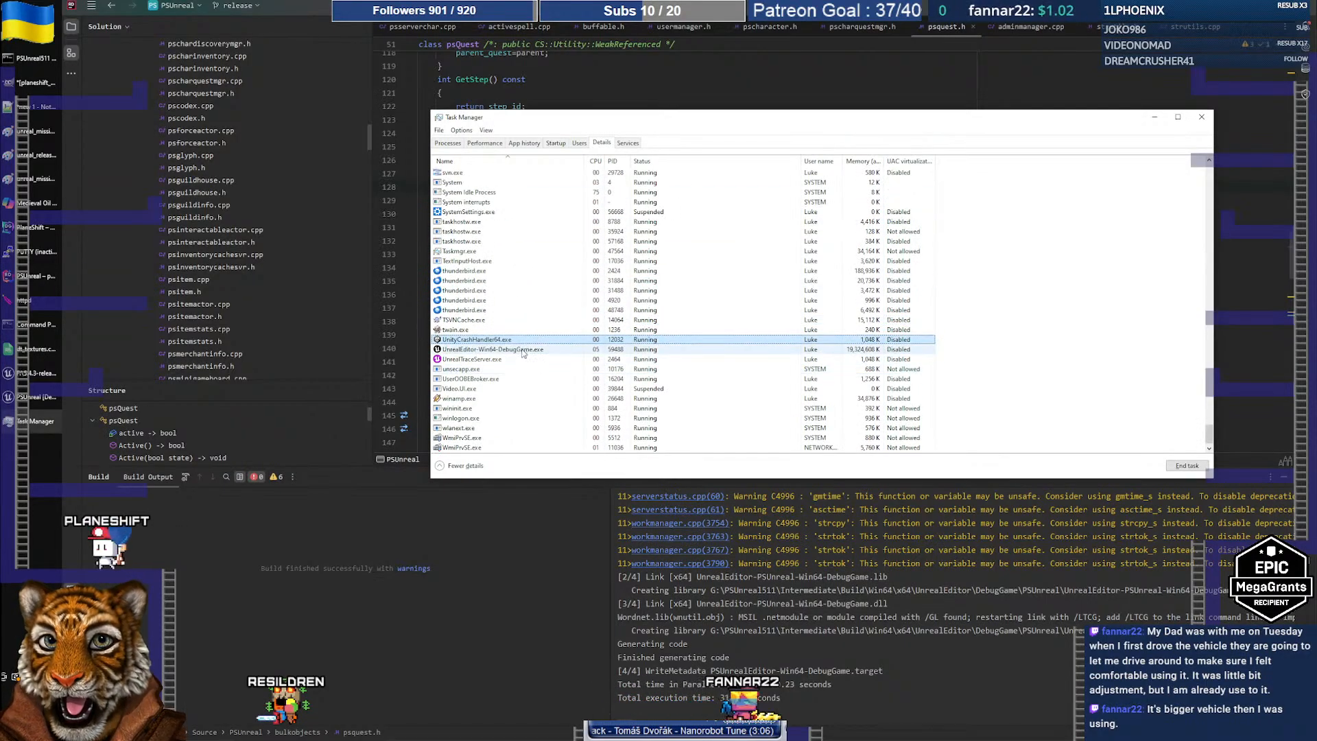
{"action": "left_click", "coordinate": [518, 350]}
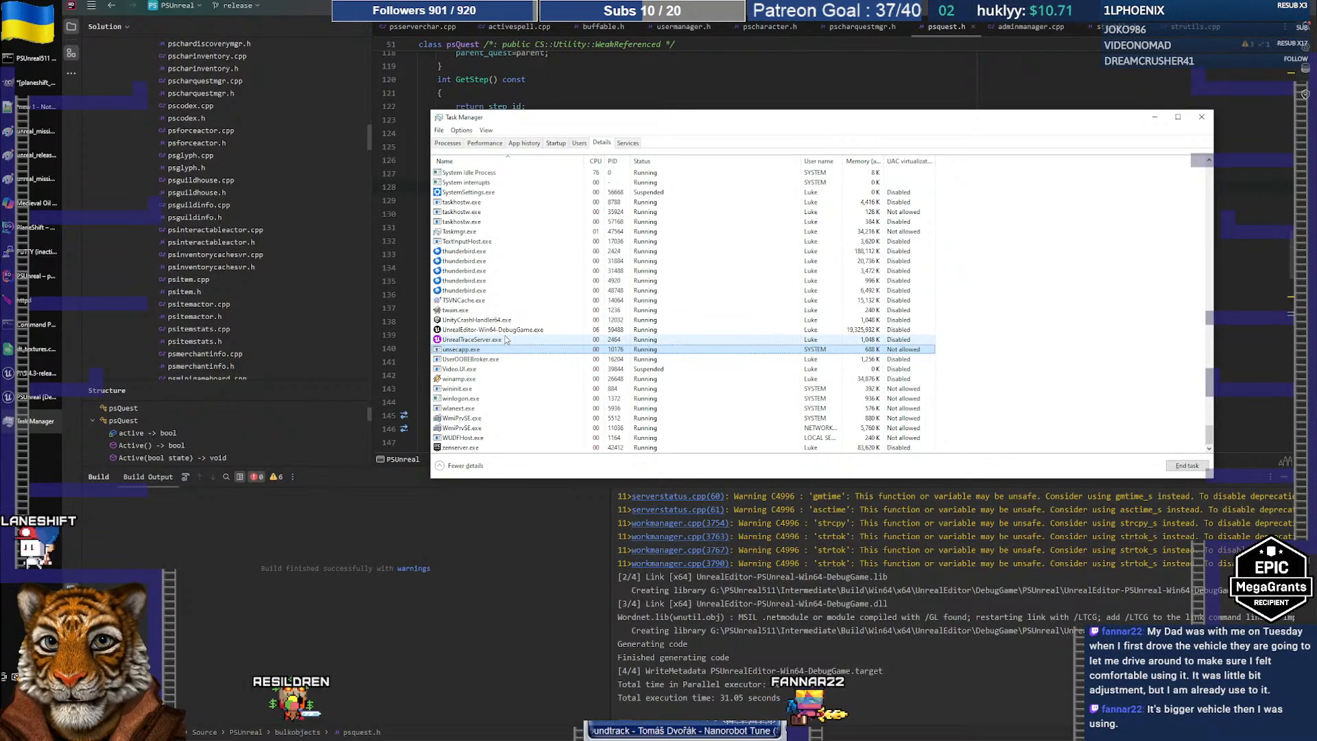
{"action": "key", "text": "Up"}
{"action": "key", "text": "Up"}
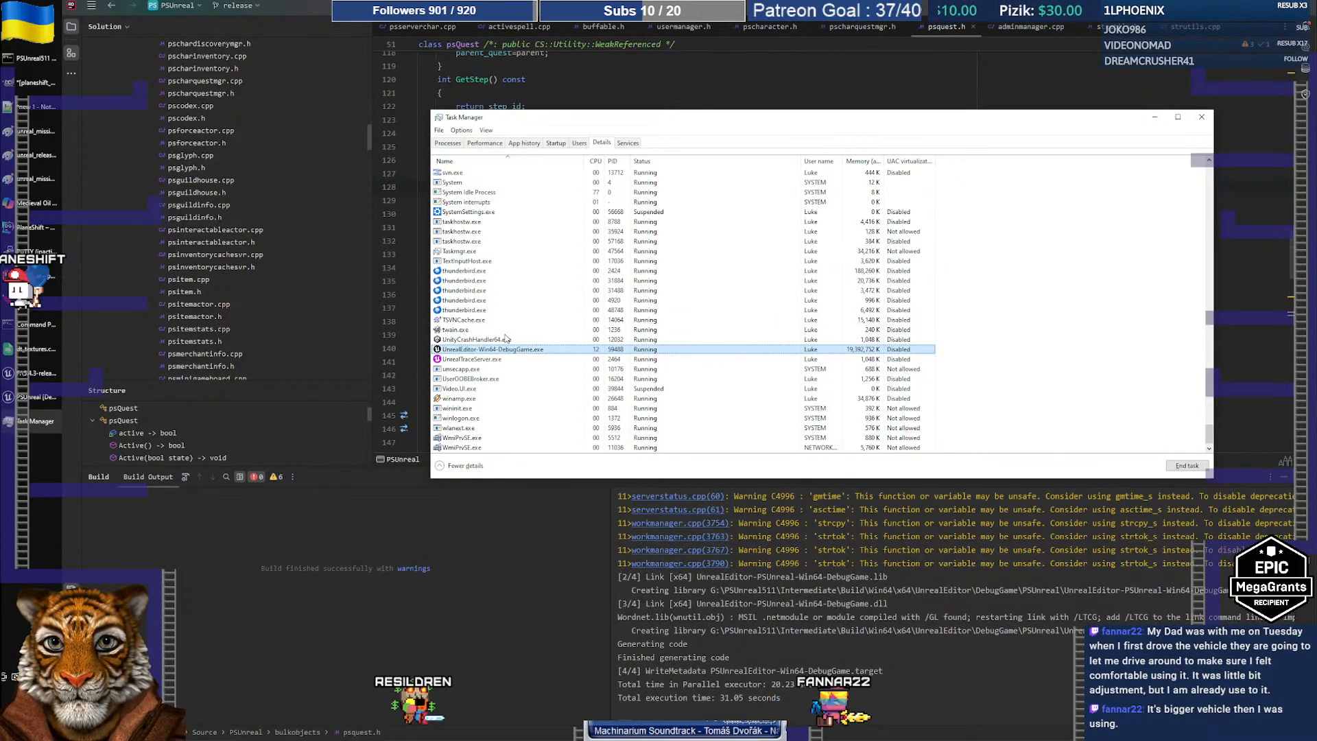
Close the Unreal Editor without saving the modified levels, and check its process in Task Manager
{"action": "mouse_move", "coordinate": [15, 405]}
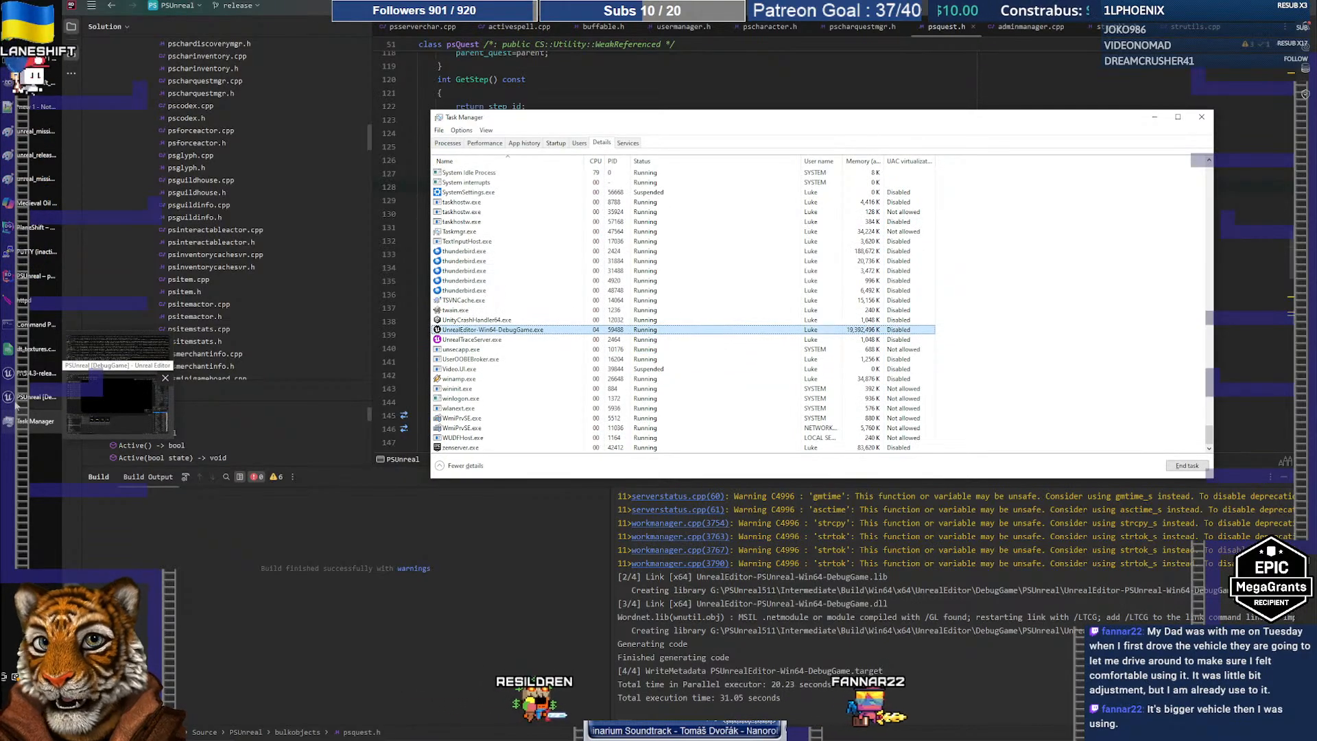
{"action": "left_click", "coordinate": [15, 405]}
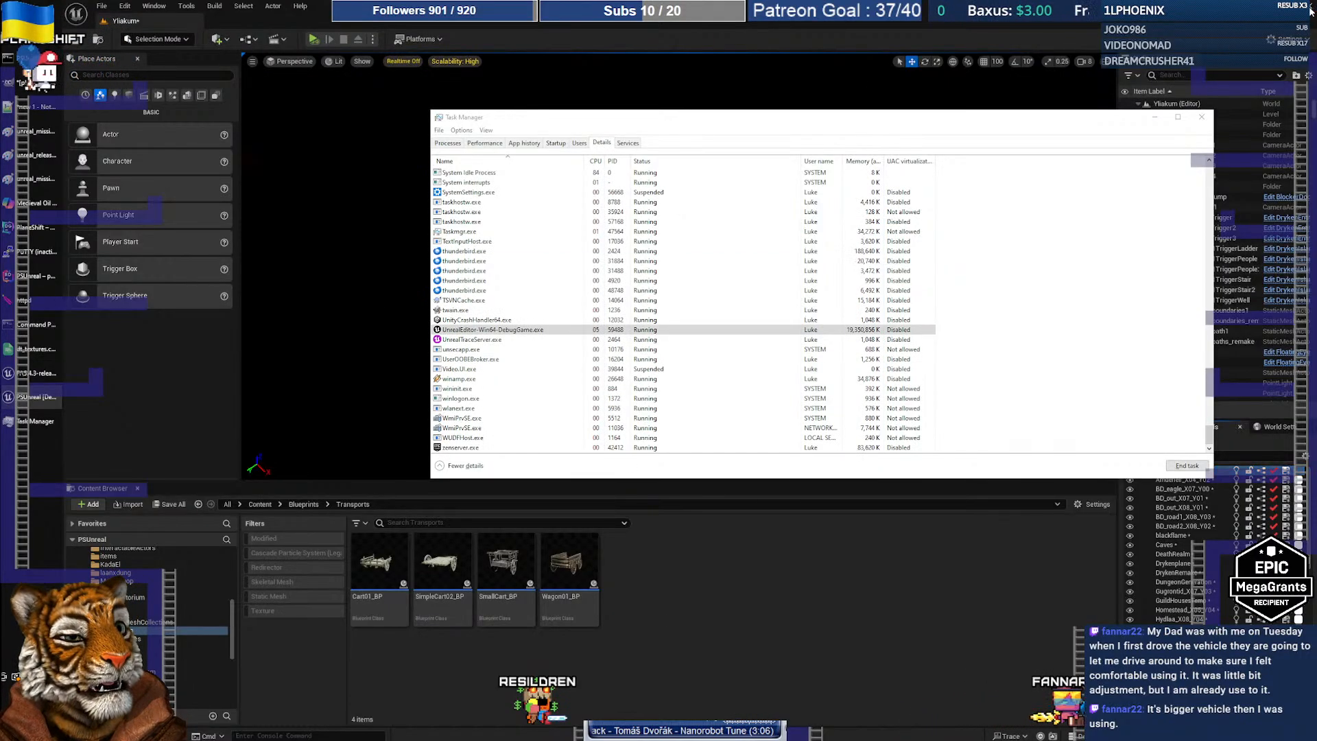
{"action": "left_click_drag", "start_coordinate": [763, 118], "coordinate": [780, 28]}
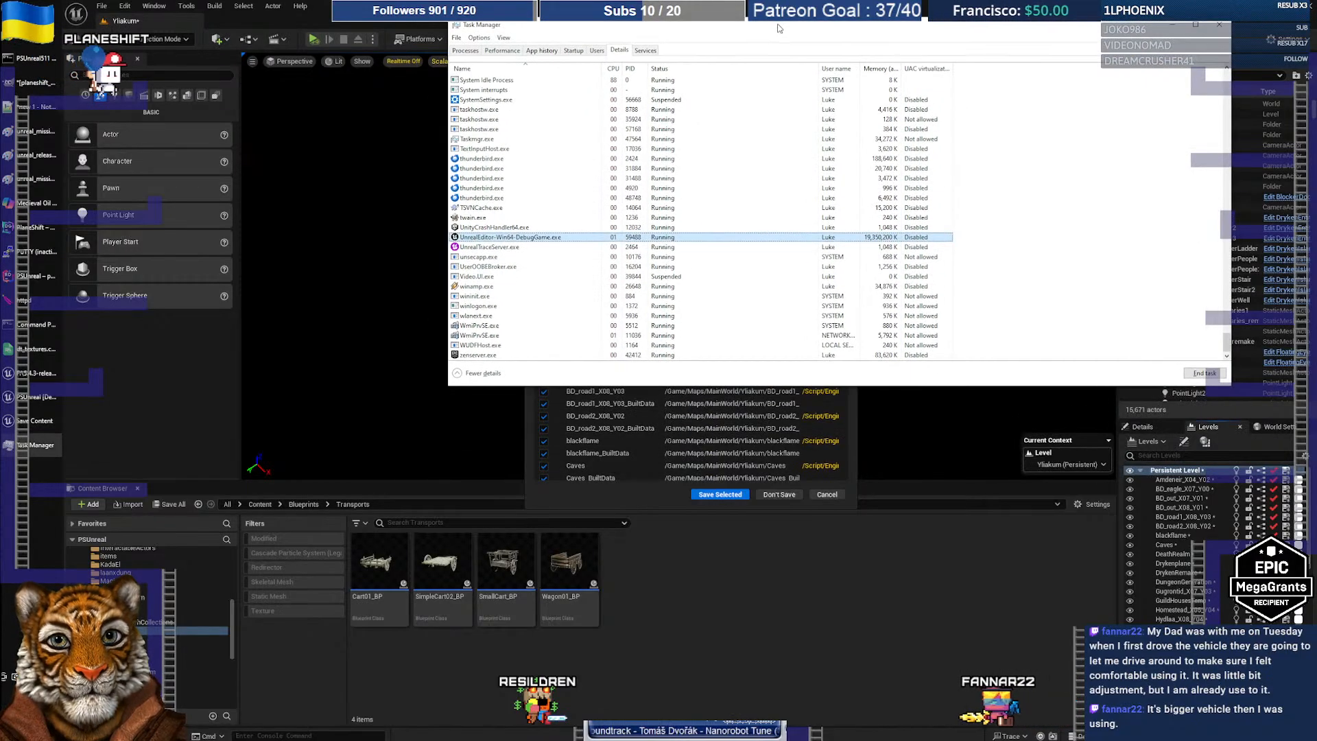
{"action": "left_click", "coordinate": [779, 493]}
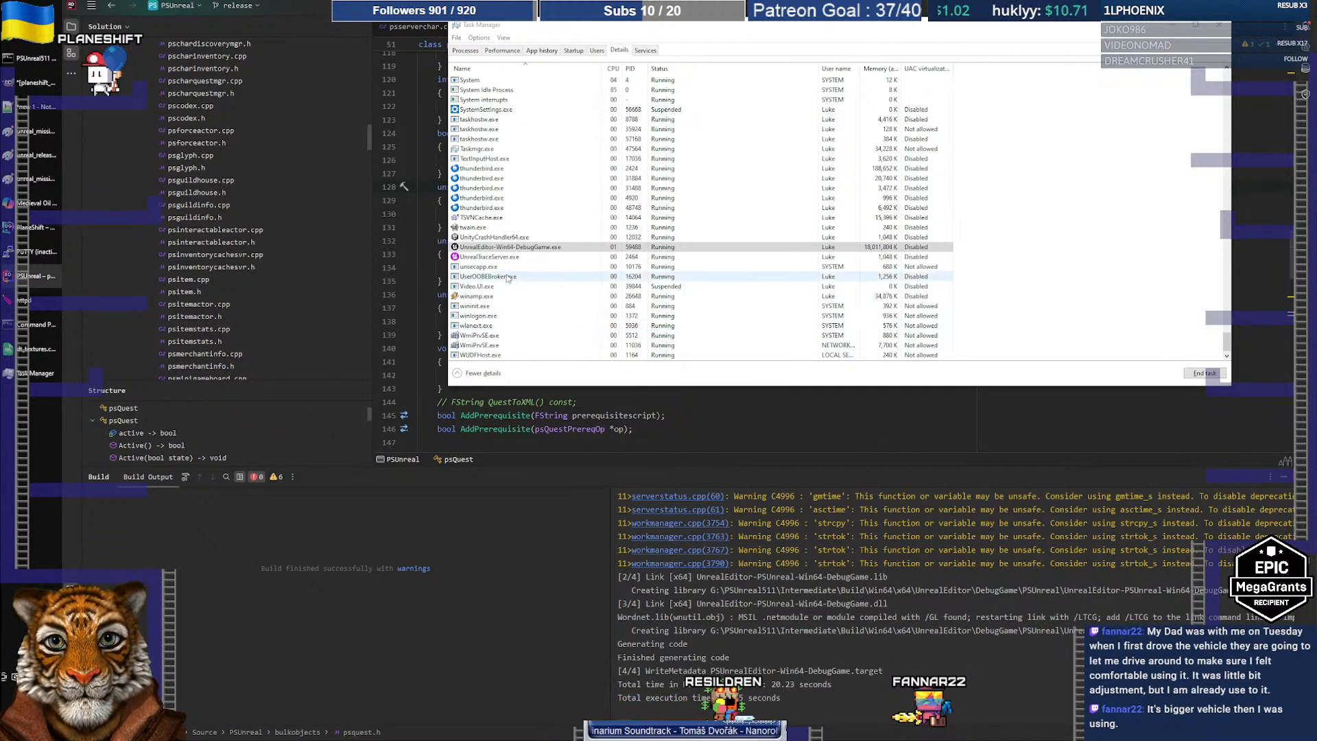
{"action": "left_click", "coordinate": [507, 237]}
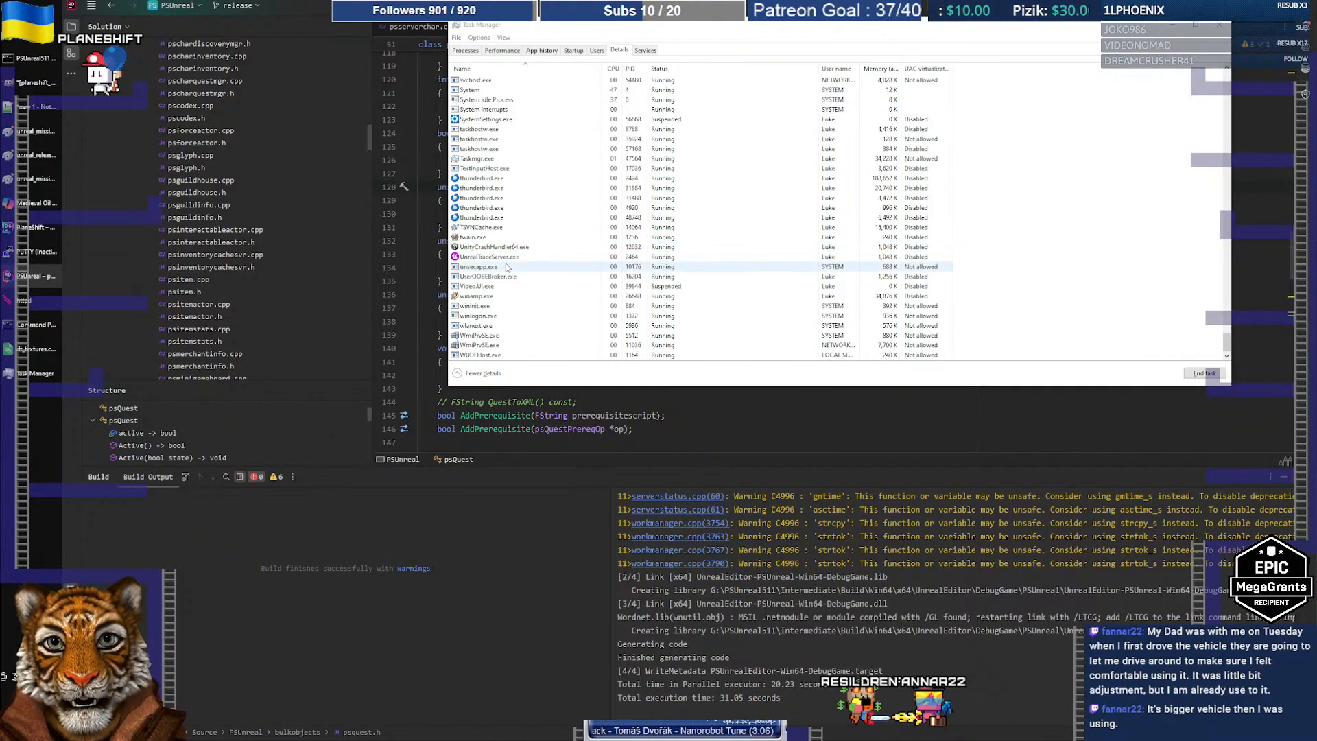
Check the process list from its beginning, relaunch the PSUnreal511 Editor, and minimize Task Manager
{"action": "scroll", "coordinate": [535, 269], "scroll_direction": "up", "scroll_amount": 14}
{"action": "left_click_drag", "start_coordinate": [1224, 309], "coordinate": [1226, 62]}
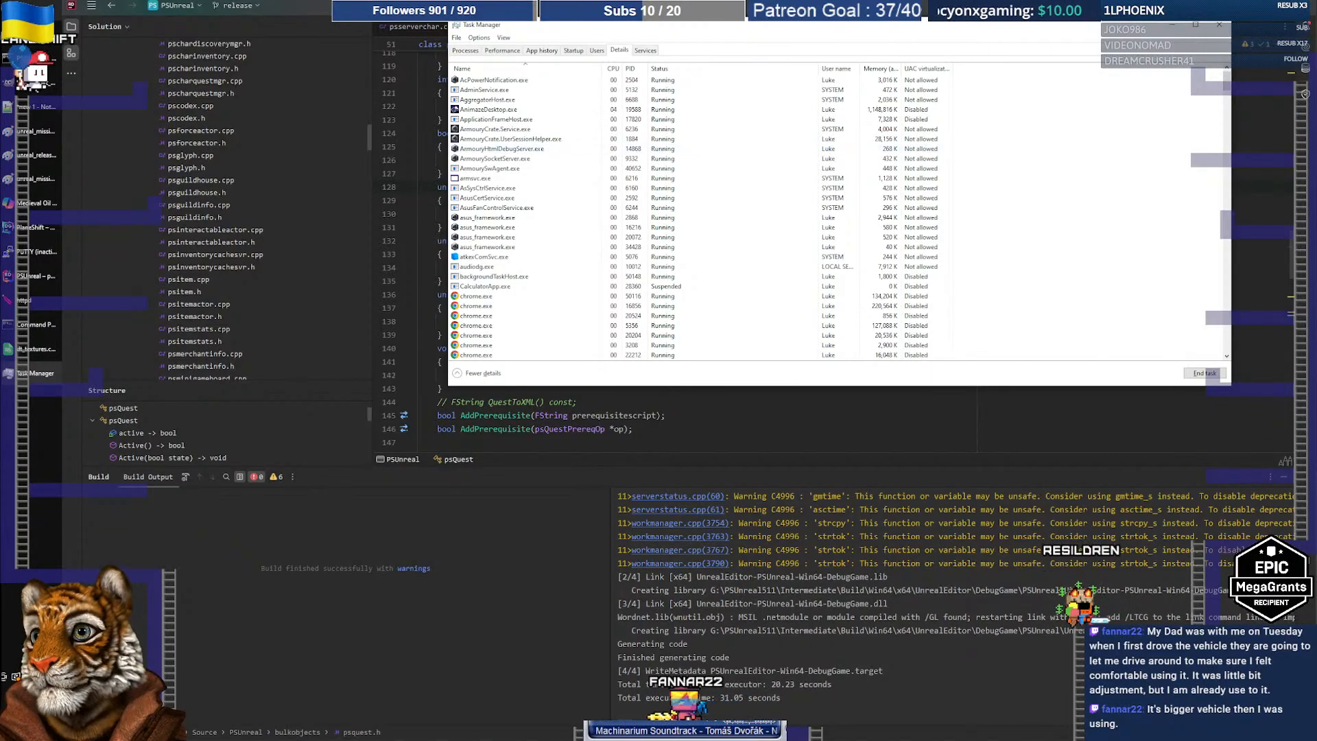
{"action": "key", "text": "super"}
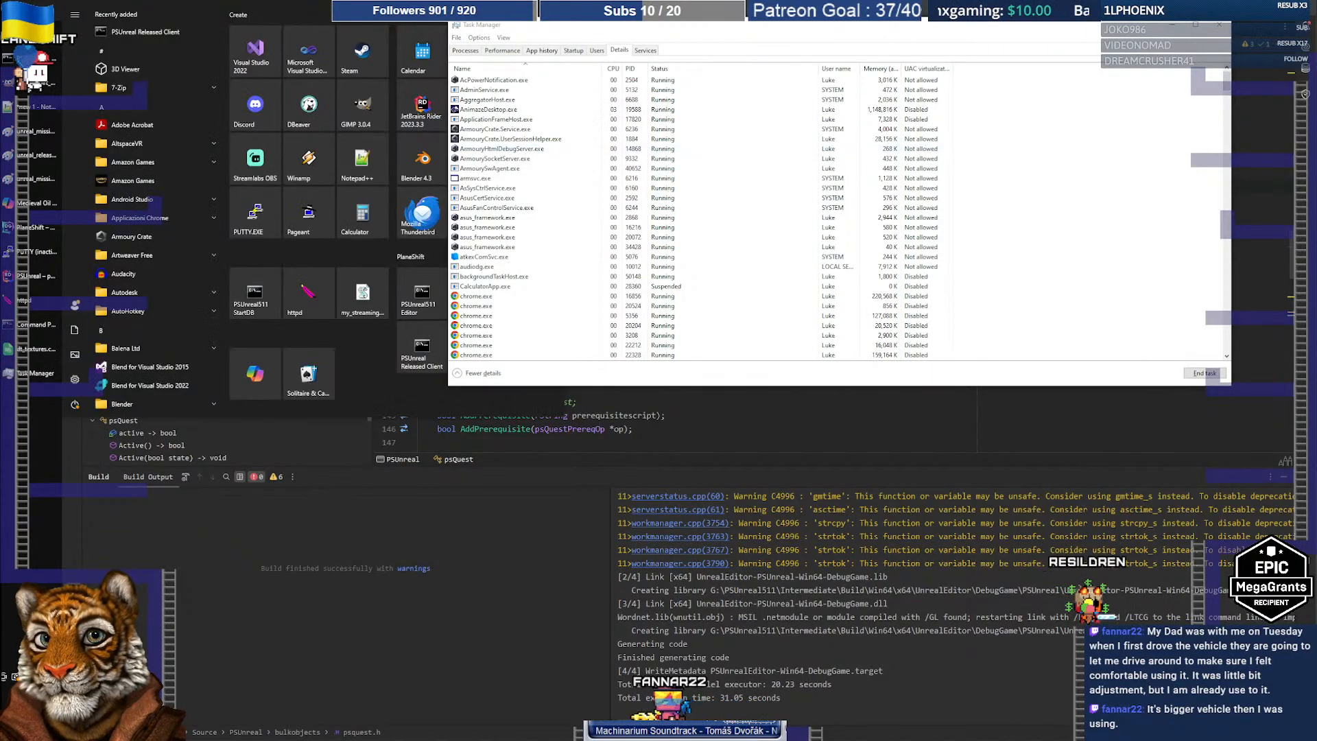
{"action": "left_click", "coordinate": [418, 292]}
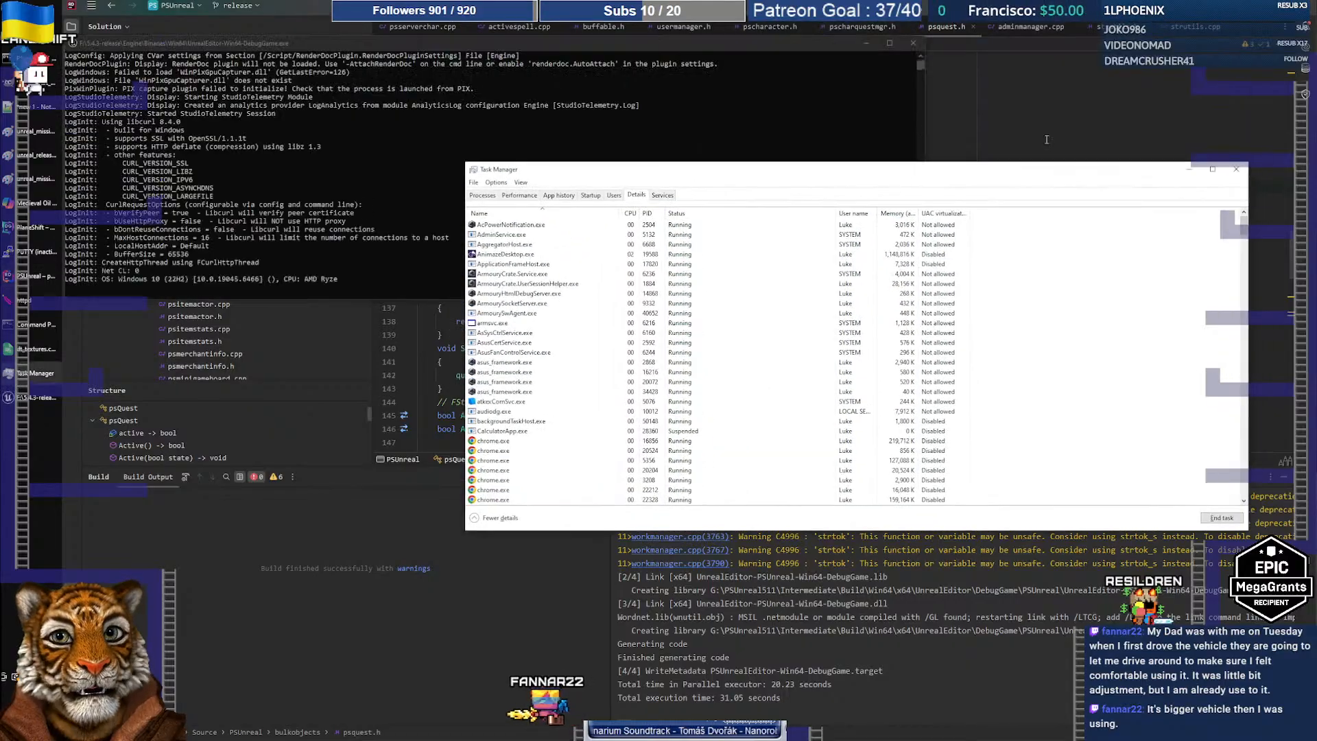
{"action": "left_click", "coordinate": [1190, 169]}
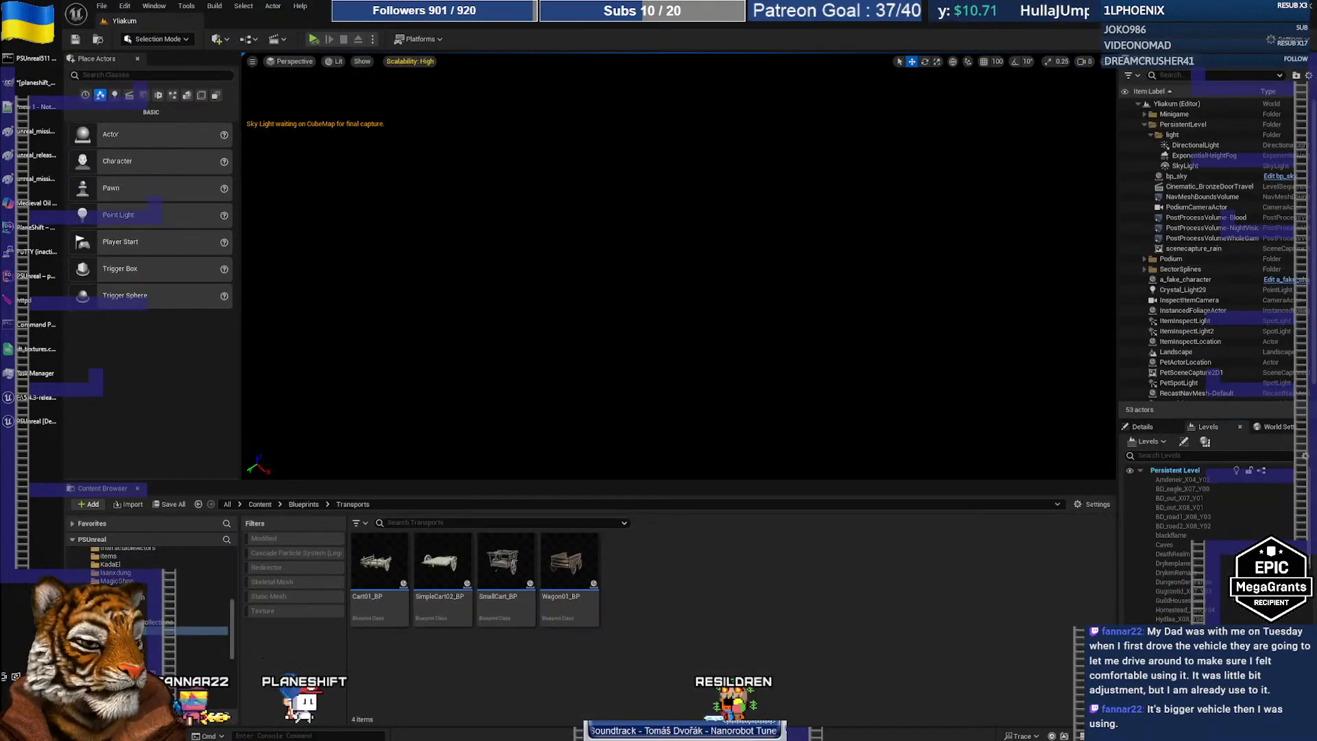
Select all sublevels of the Yliakum map and load them
{"action": "left_click", "coordinate": [1187, 479]}
{"action": "scroll", "coordinate": [1215, 515], "scroll_direction": "down", "scroll_amount": 5}
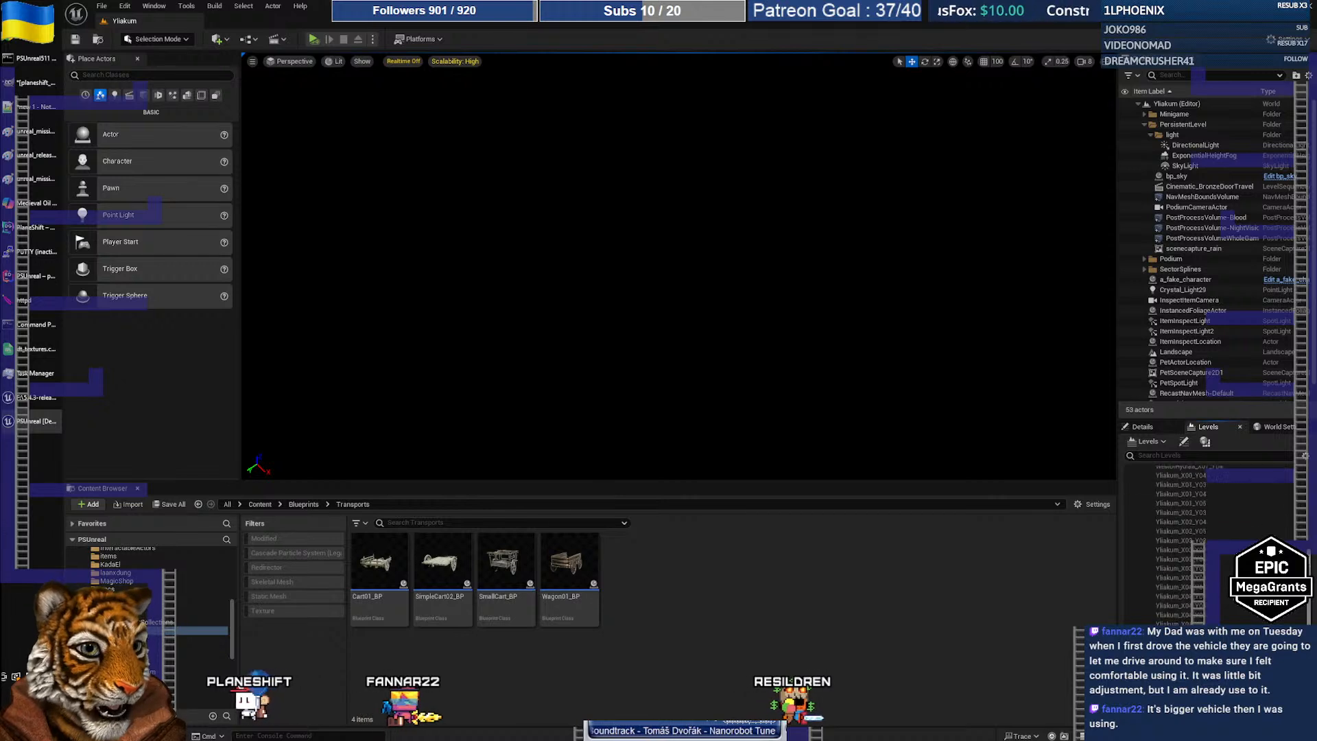
{"action": "key", "text": "ctrl+a"}
{"action": "right_click", "coordinate": [1215, 509]}
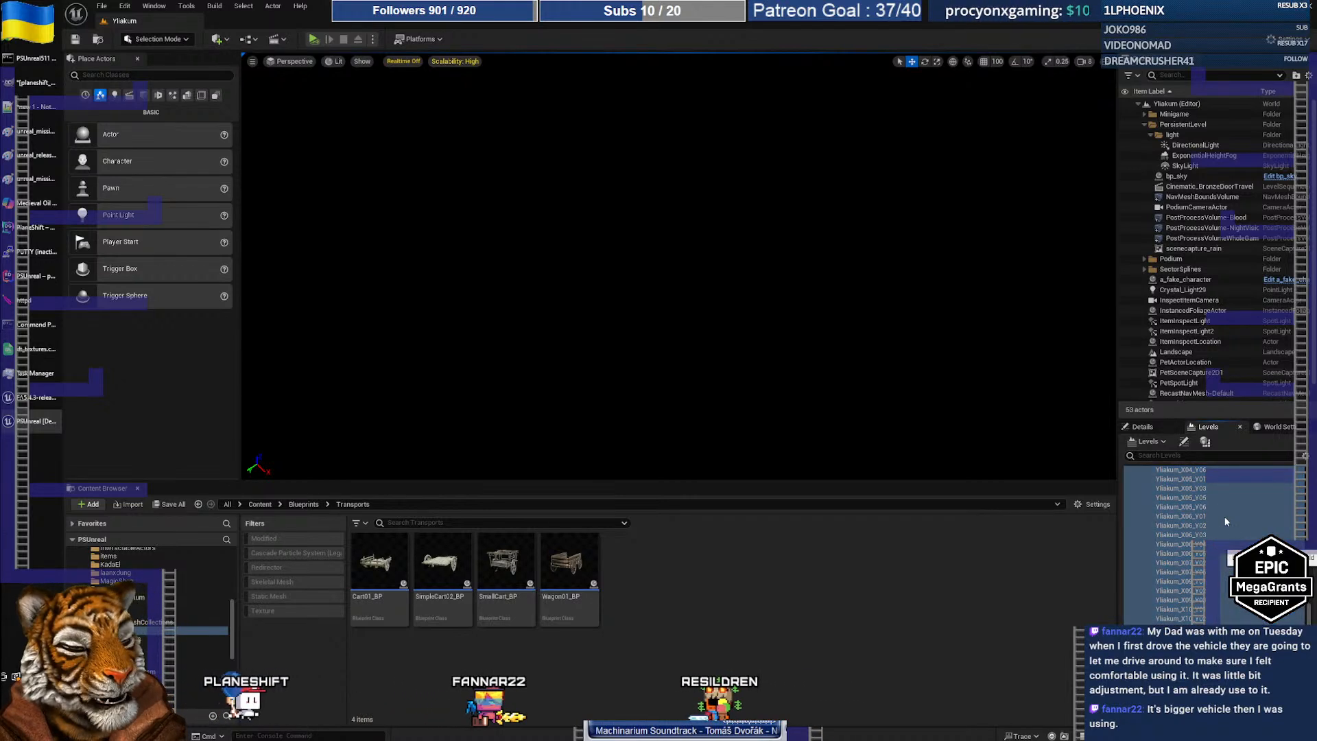
{"action": "left_click", "coordinate": [1225, 521]}
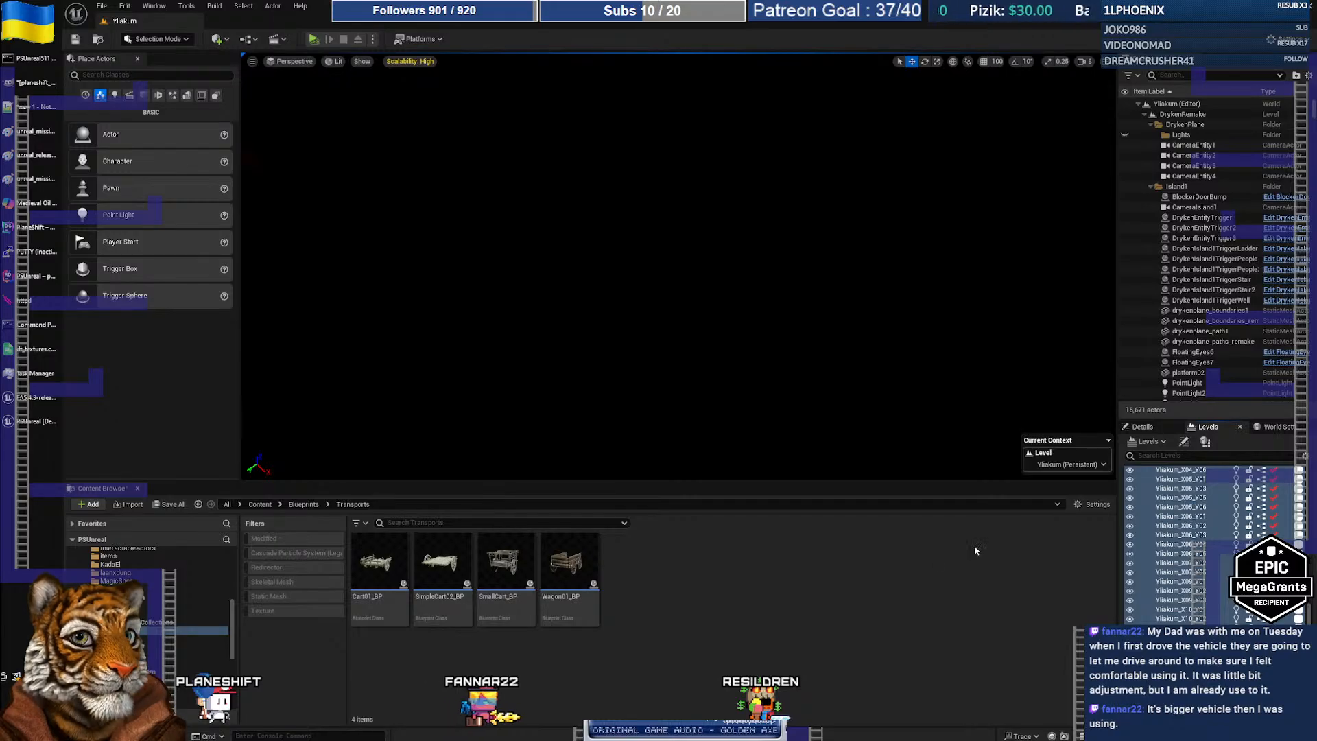
Enable Force No Precomputed Lighting in the Yliakum map's World Settings
{"action": "left_click_drag", "start_coordinate": [1306, 623], "coordinate": [1298, 474]}
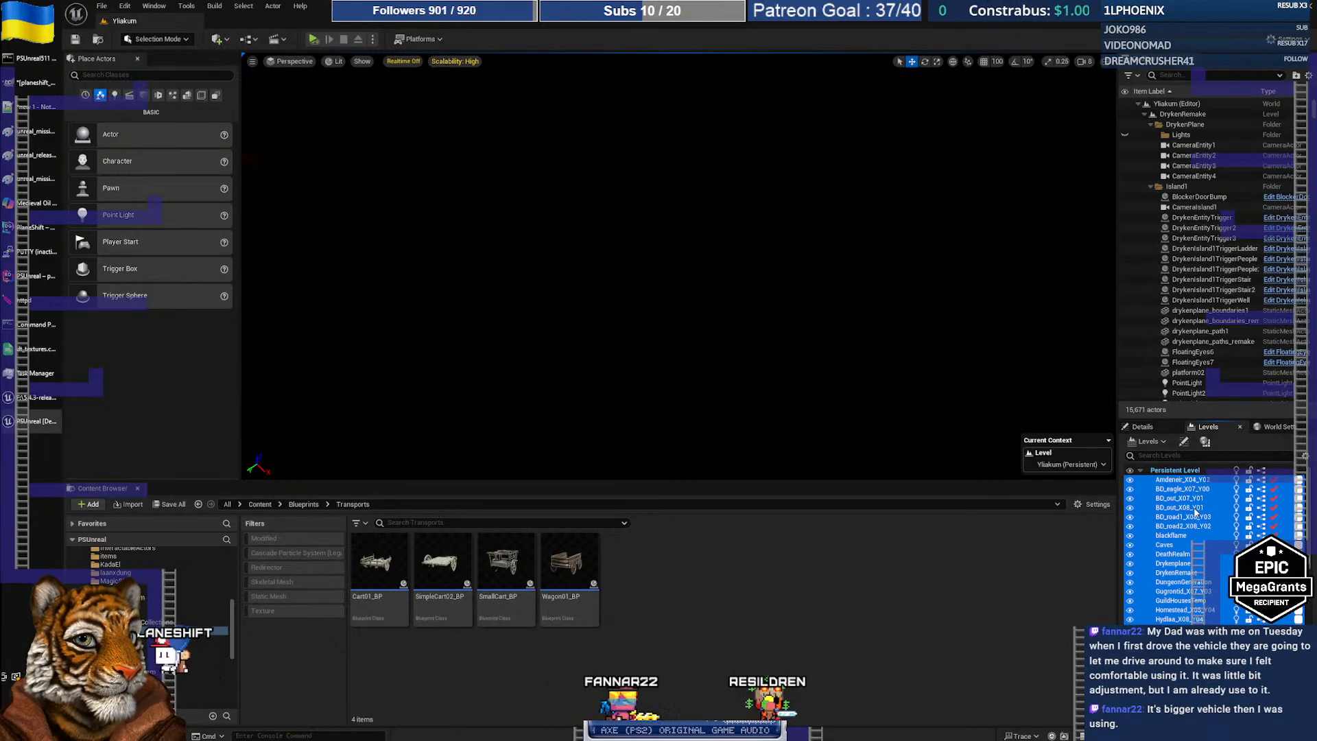
{"action": "left_click", "coordinate": [1279, 428]}
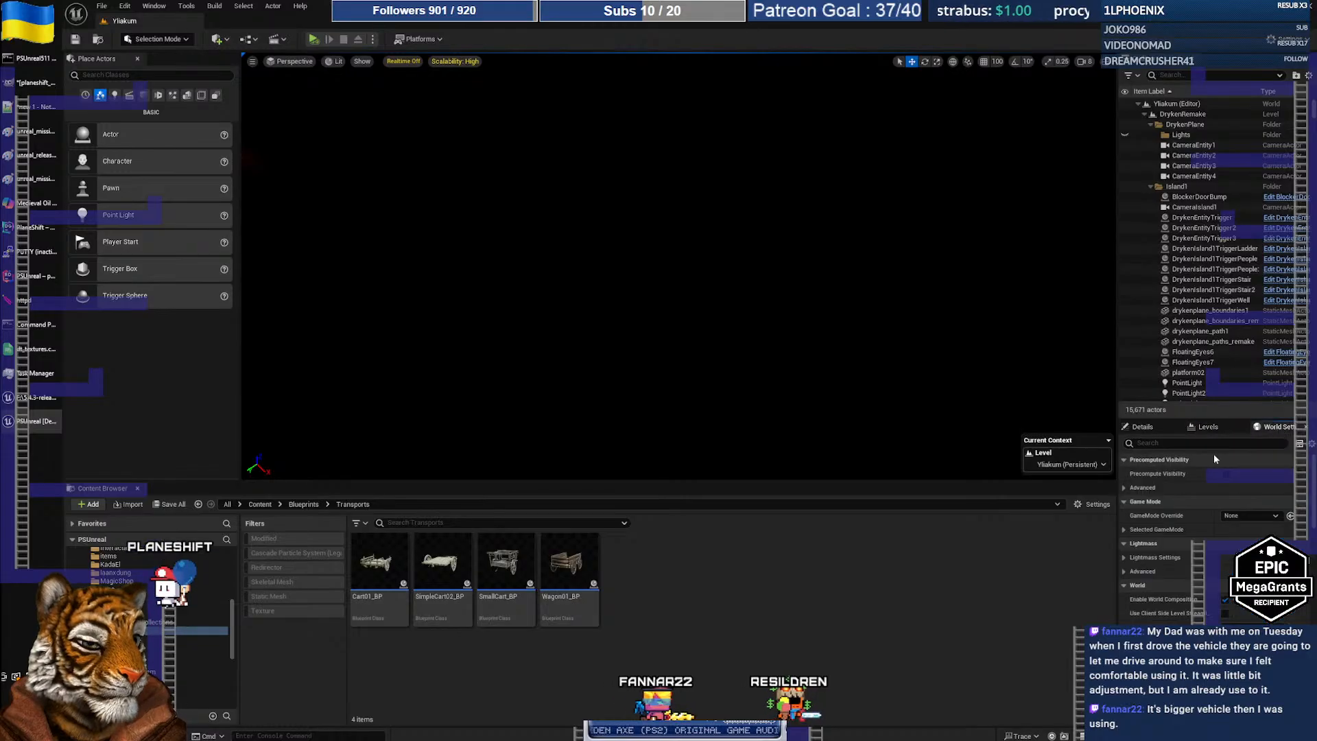
{"action": "left_click", "coordinate": [1159, 445]}
{"action": "type", "text": "force"}
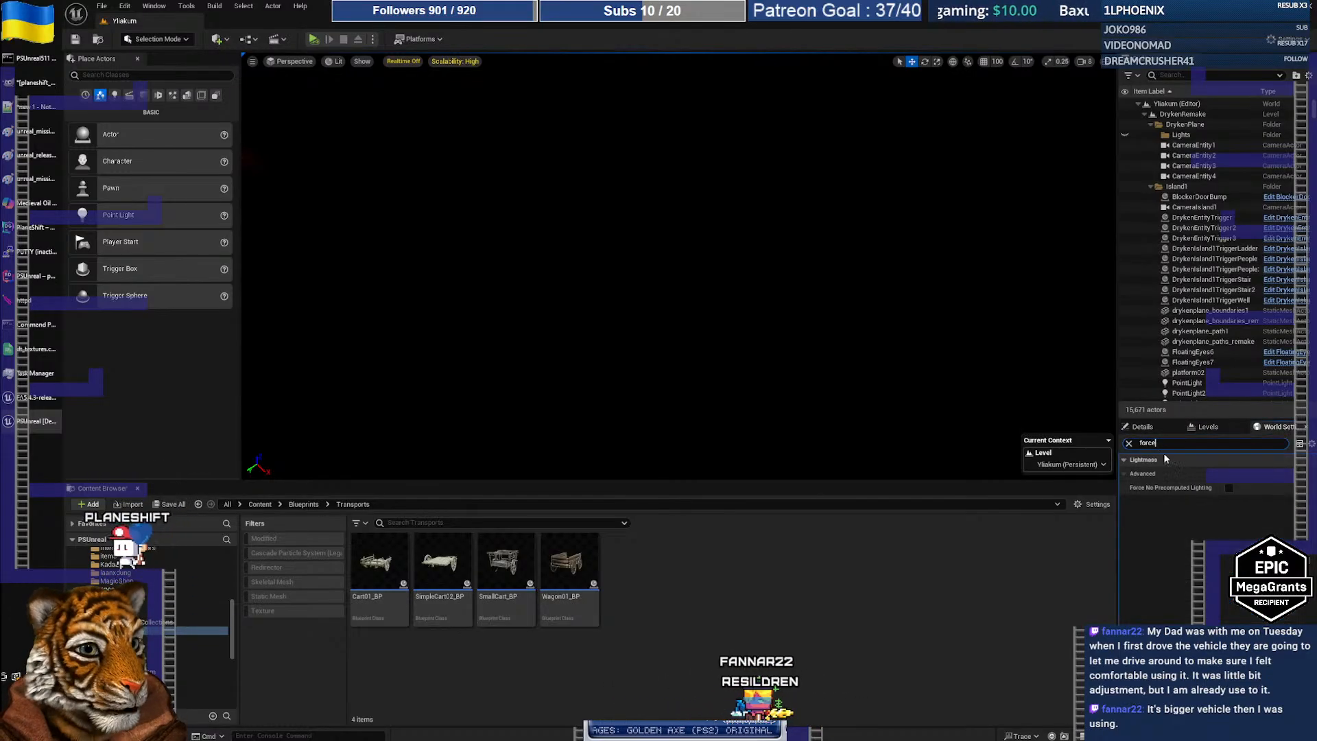
{"action": "left_click", "coordinate": [1228, 487]}
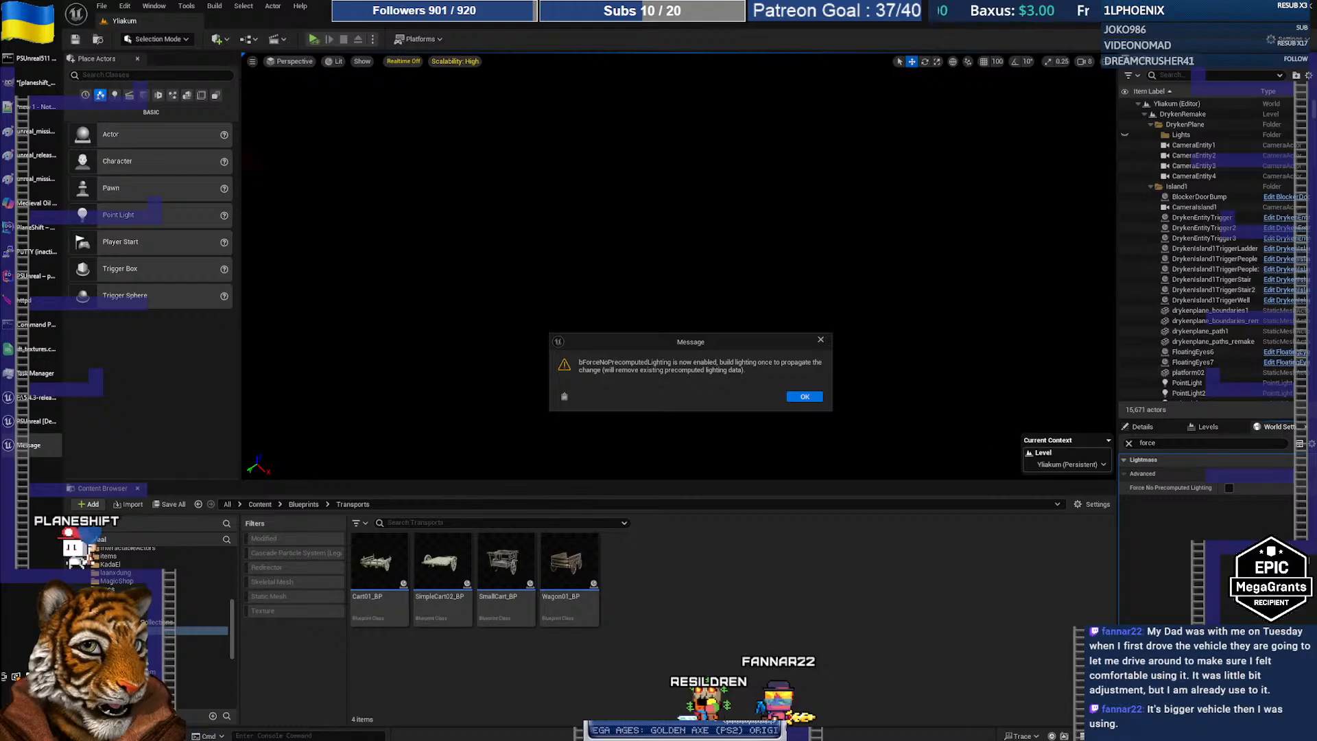
{"action": "left_click", "coordinate": [803, 397]}
{"action": "left_click", "coordinate": [1128, 443]}
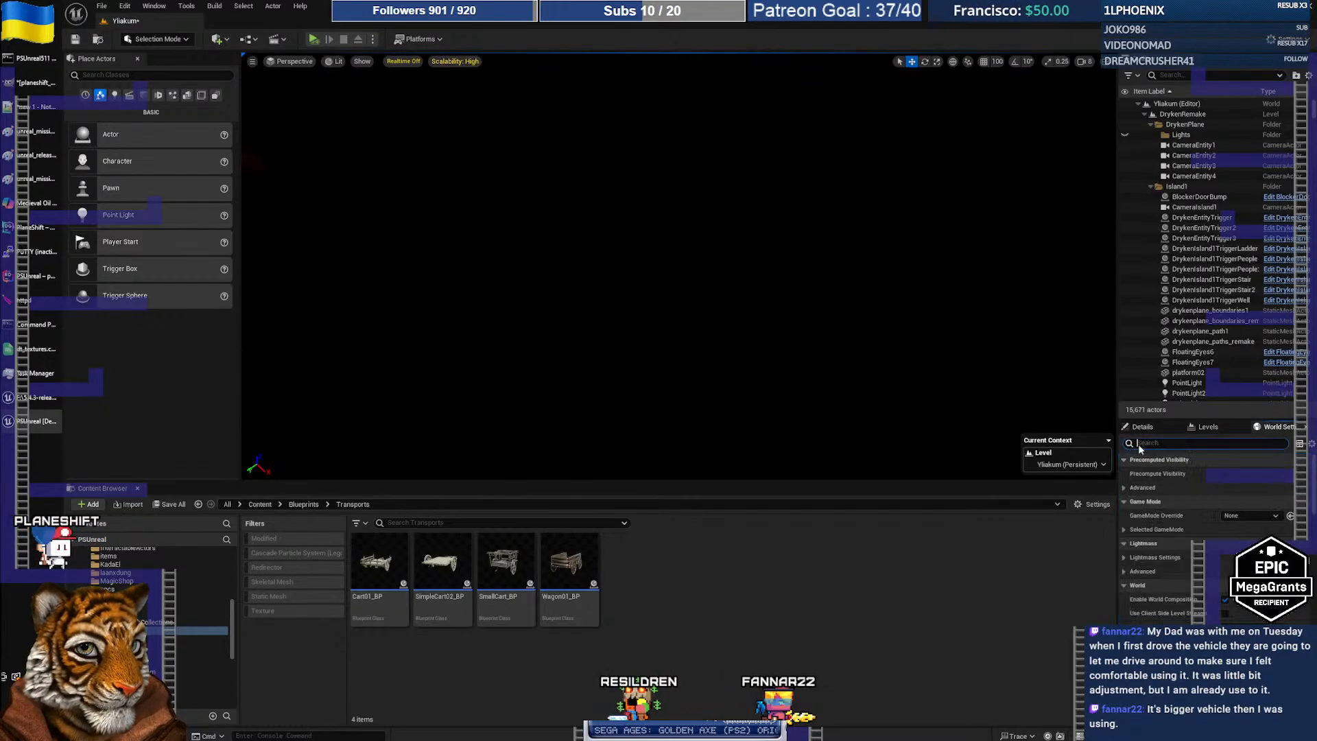
Make the persistent level current and run Build Lighting Only
{"action": "left_click", "coordinate": [1206, 427]}
{"action": "right_click", "coordinate": [1201, 472]}
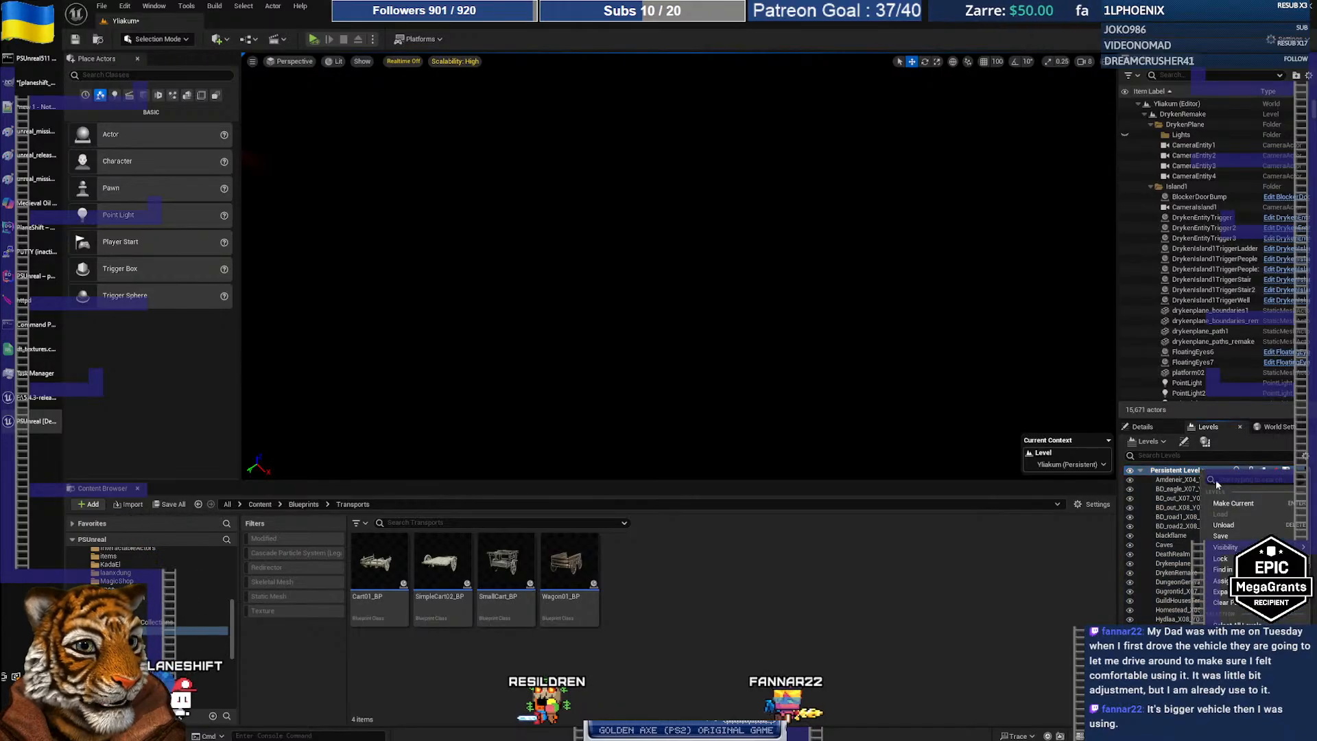
{"action": "left_click", "coordinate": [1231, 504]}
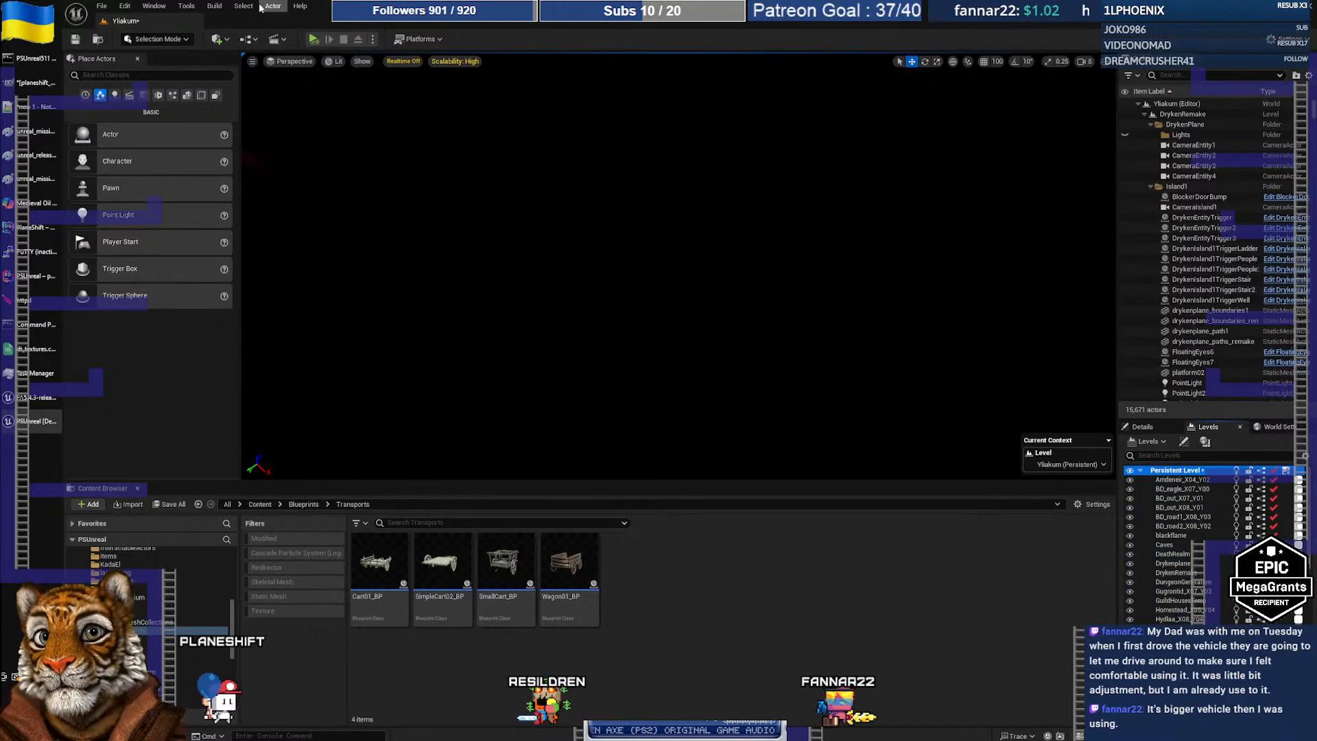
{"action": "left_click", "coordinate": [215, 7]}
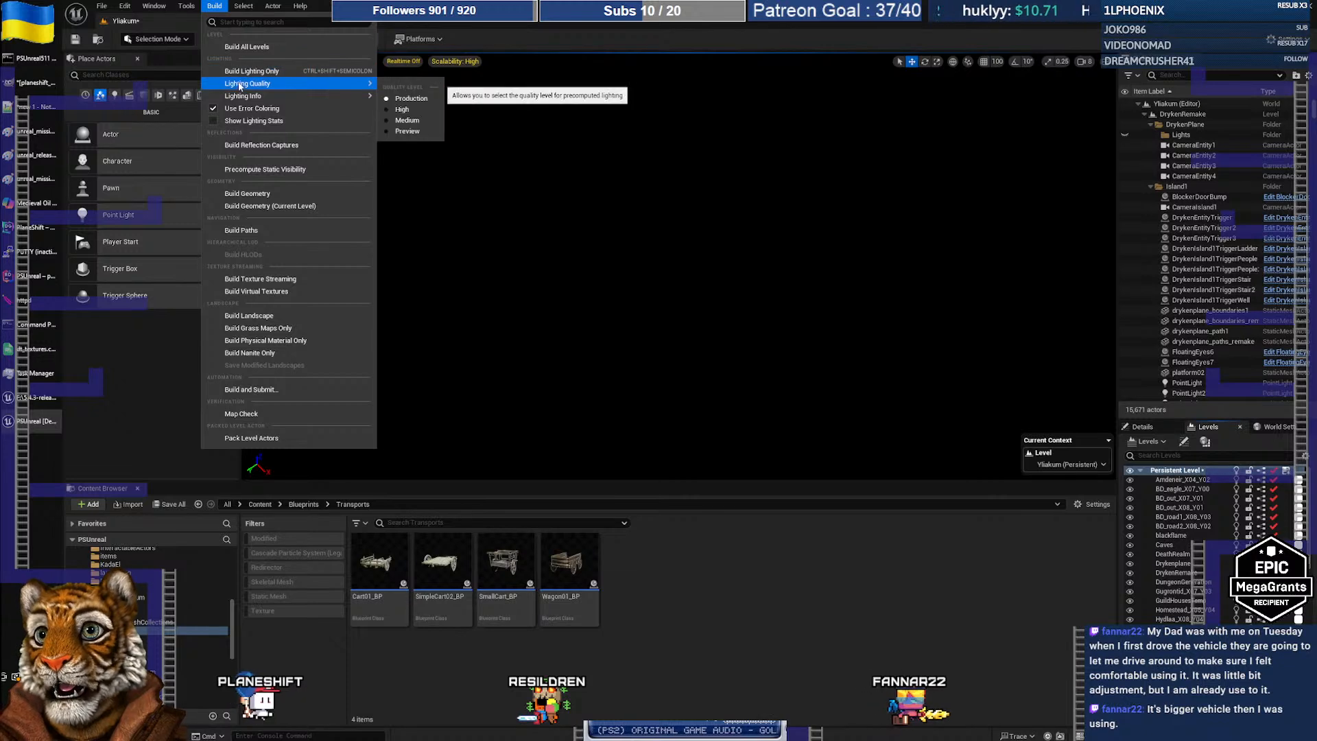
{"action": "left_click", "coordinate": [244, 72]}
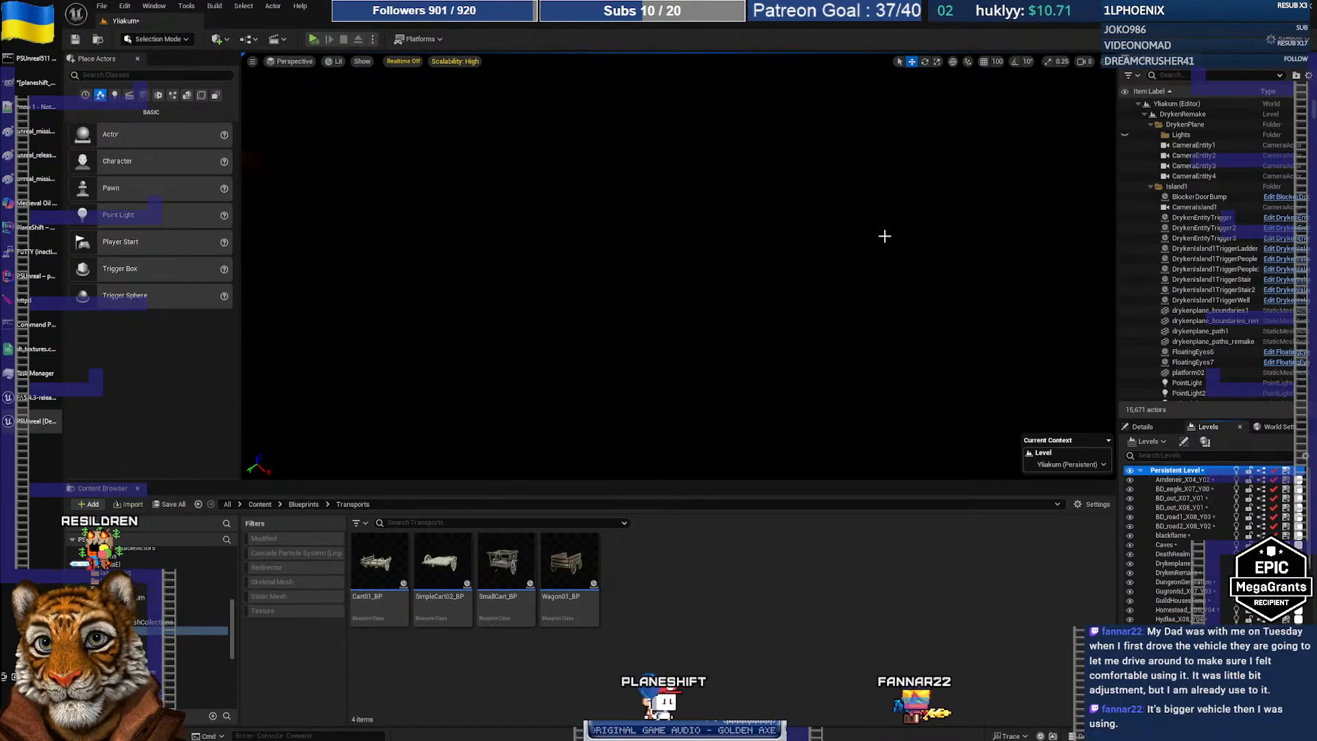
Try to save all modified levels, moving the save message clear of the progress display
{"action": "left_click", "coordinate": [103, 5]}
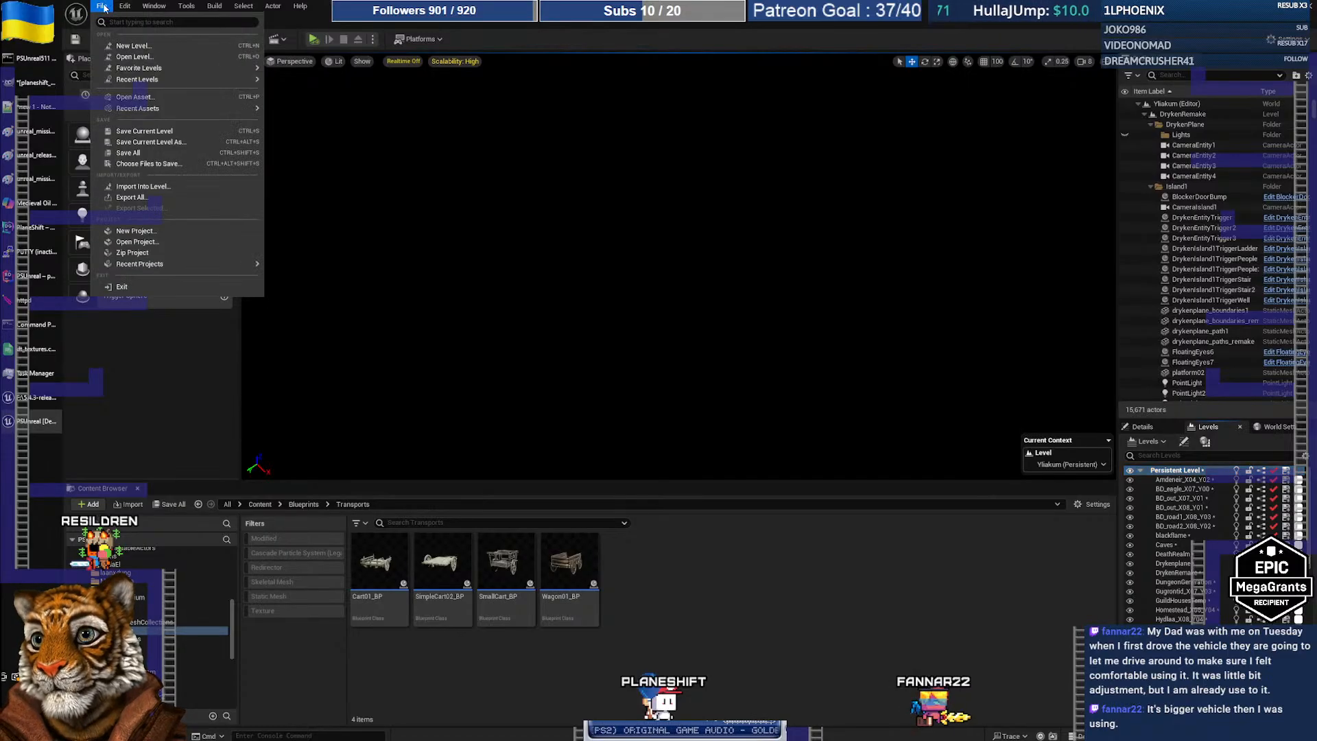
{"action": "left_click", "coordinate": [148, 153]}
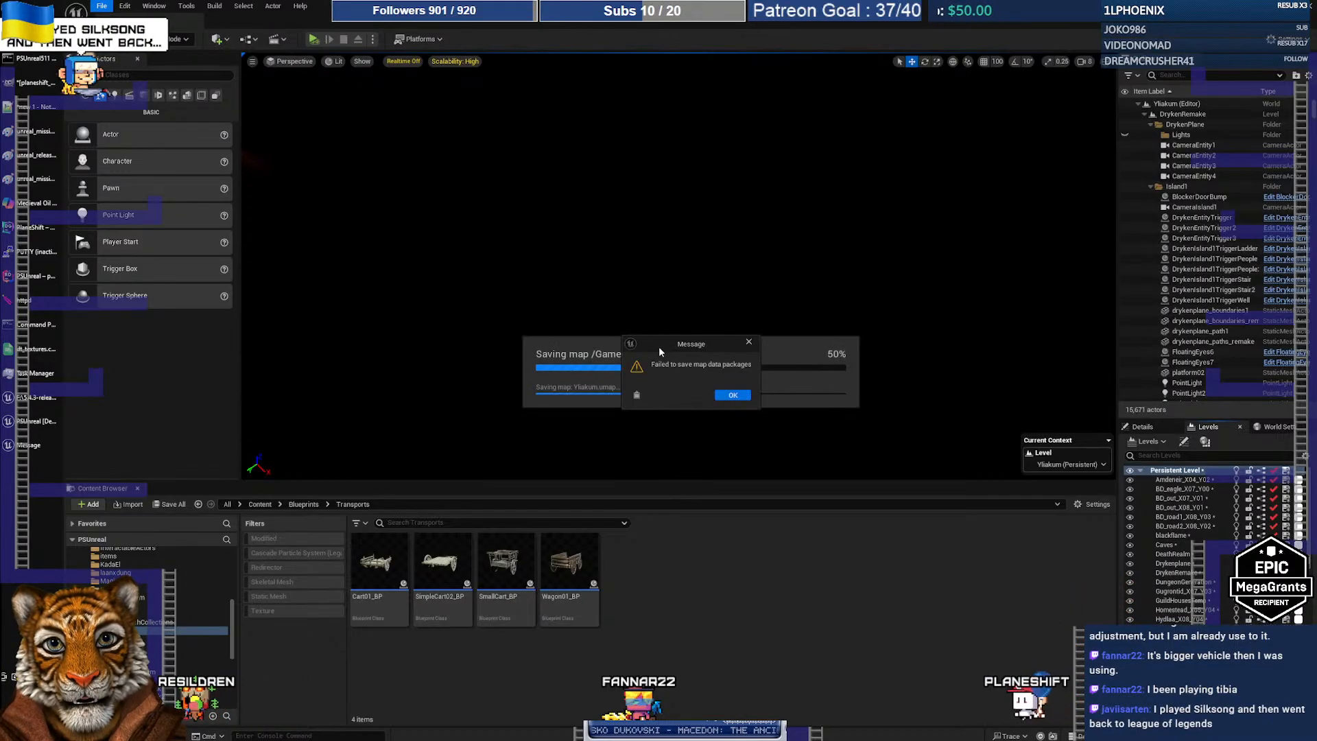
{"action": "left_click_drag", "start_coordinate": [658, 347], "coordinate": [653, 257]}
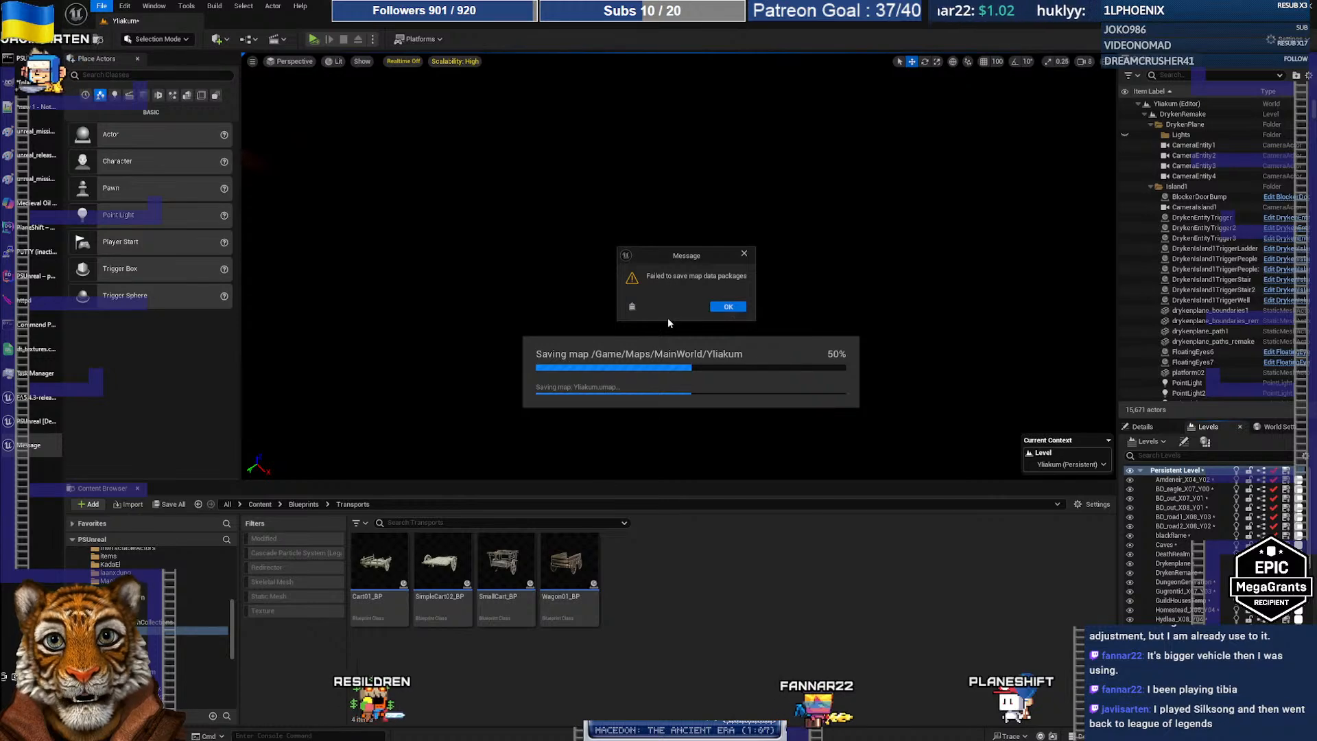
Switch to the browser and search the web for "unreal Failed to save map data packages"
{"action": "left_click", "coordinate": [31, 34]}
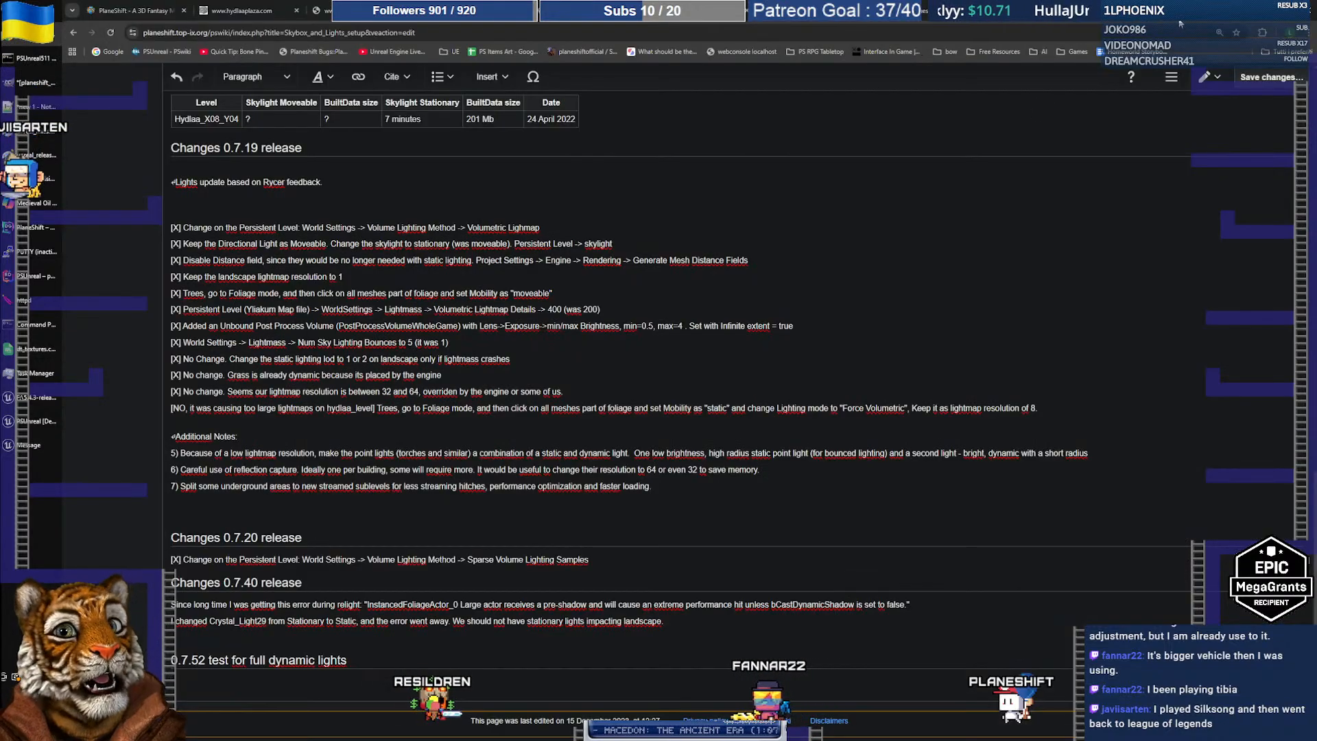
{"action": "left_click", "coordinate": [1214, 11]}
{"action": "type", "text": "unreal"}
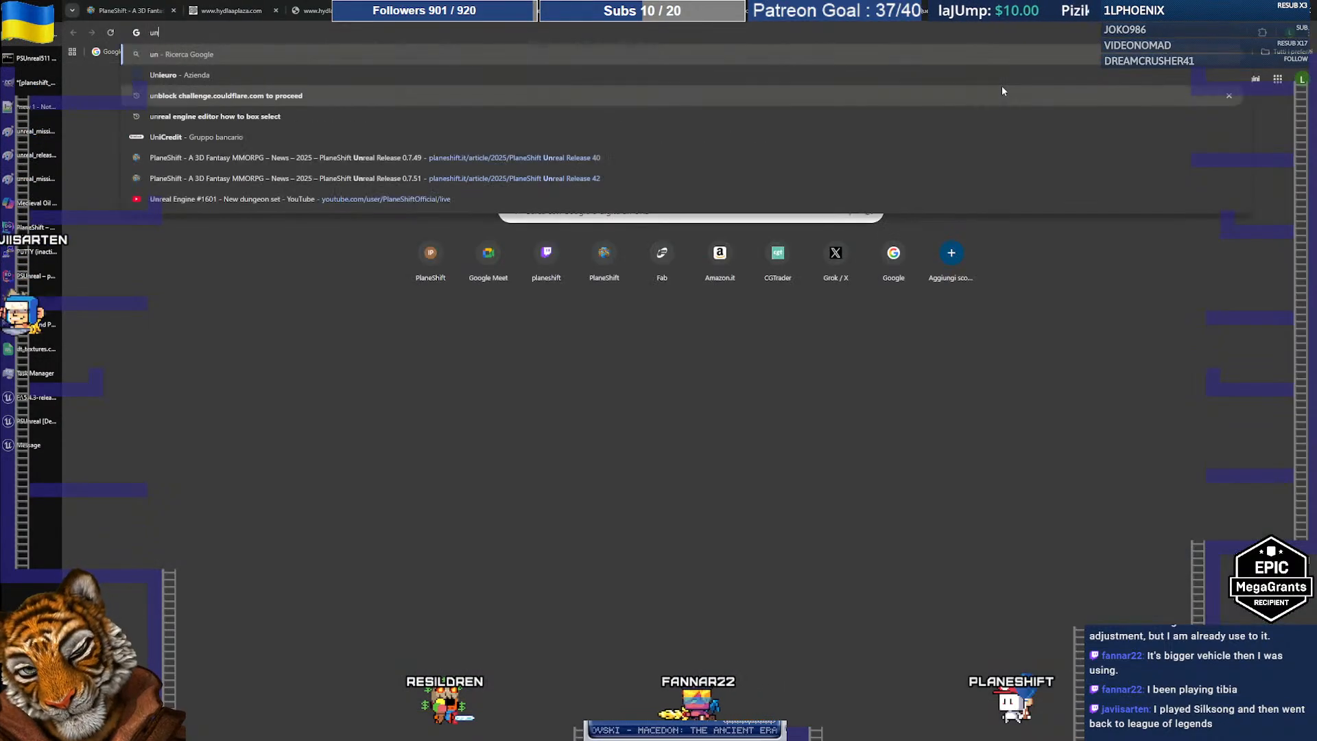
{"action": "key", "text": "ctrl+v"}
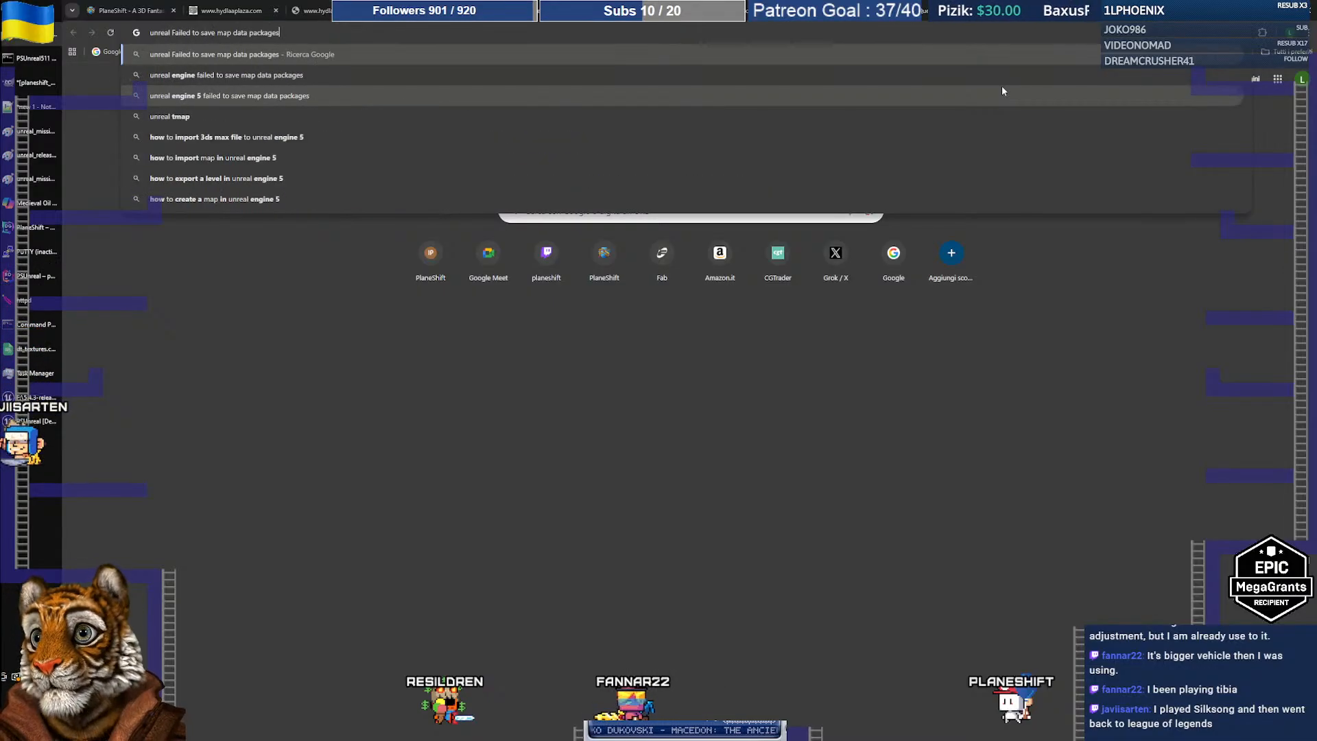
{"action": "key", "text": "Return"}
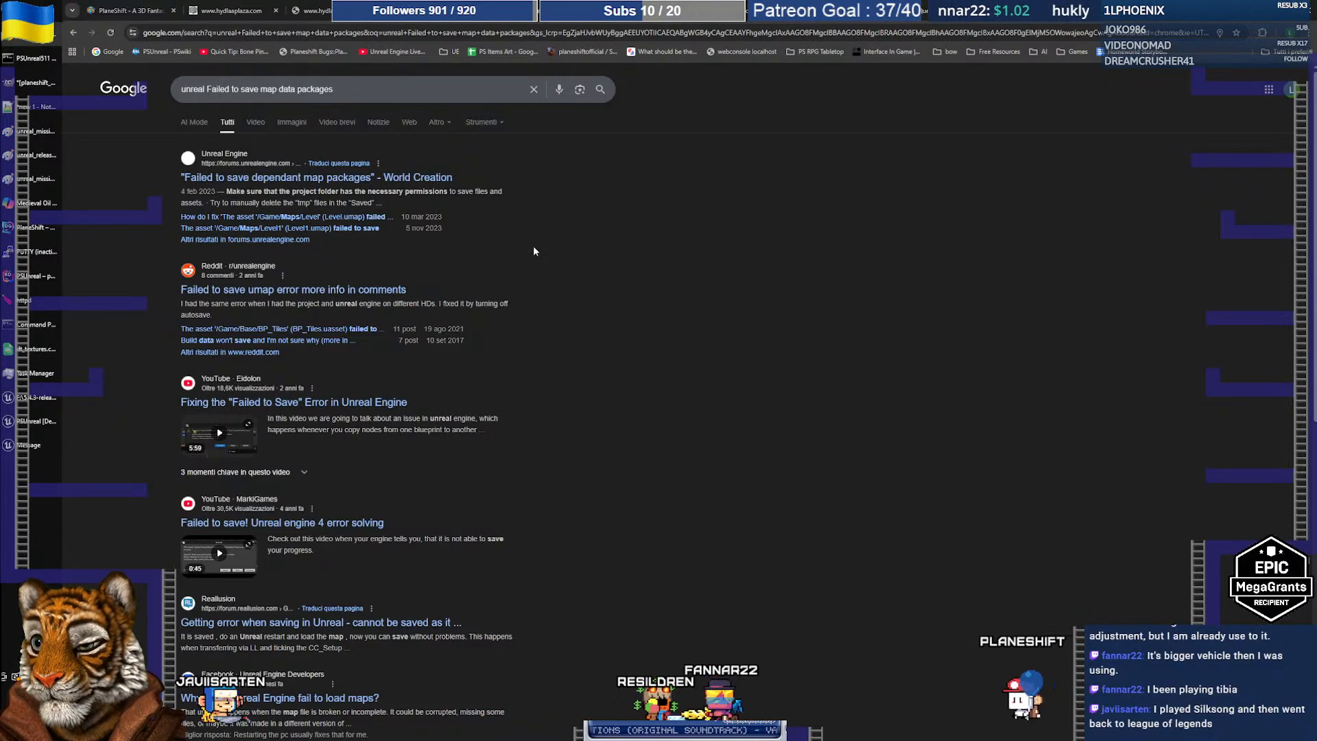
Watch the "Failed to save! Unreal engine 4 error solving" video and return to the Unreal Editor
{"action": "scroll", "coordinate": [575, 297], "scroll_direction": "down", "scroll_amount": 2}
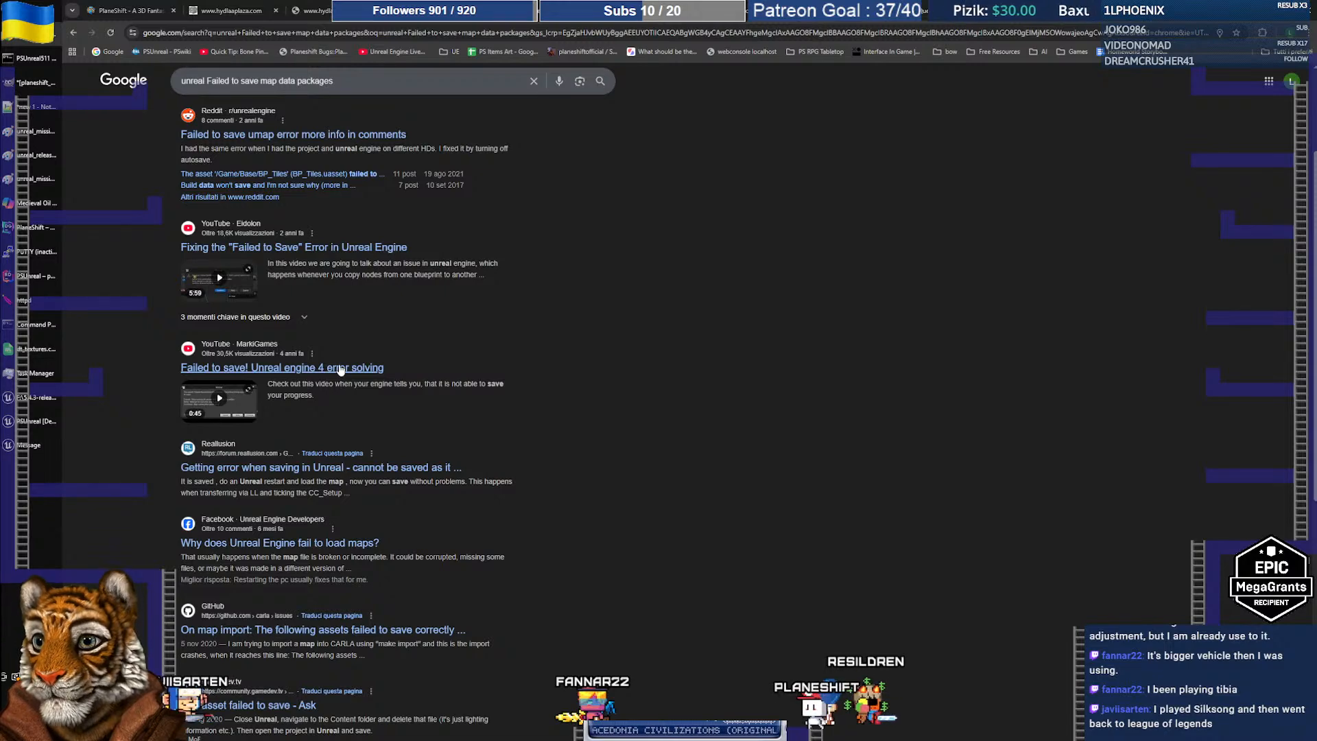
{"action": "left_click", "coordinate": [340, 370]}
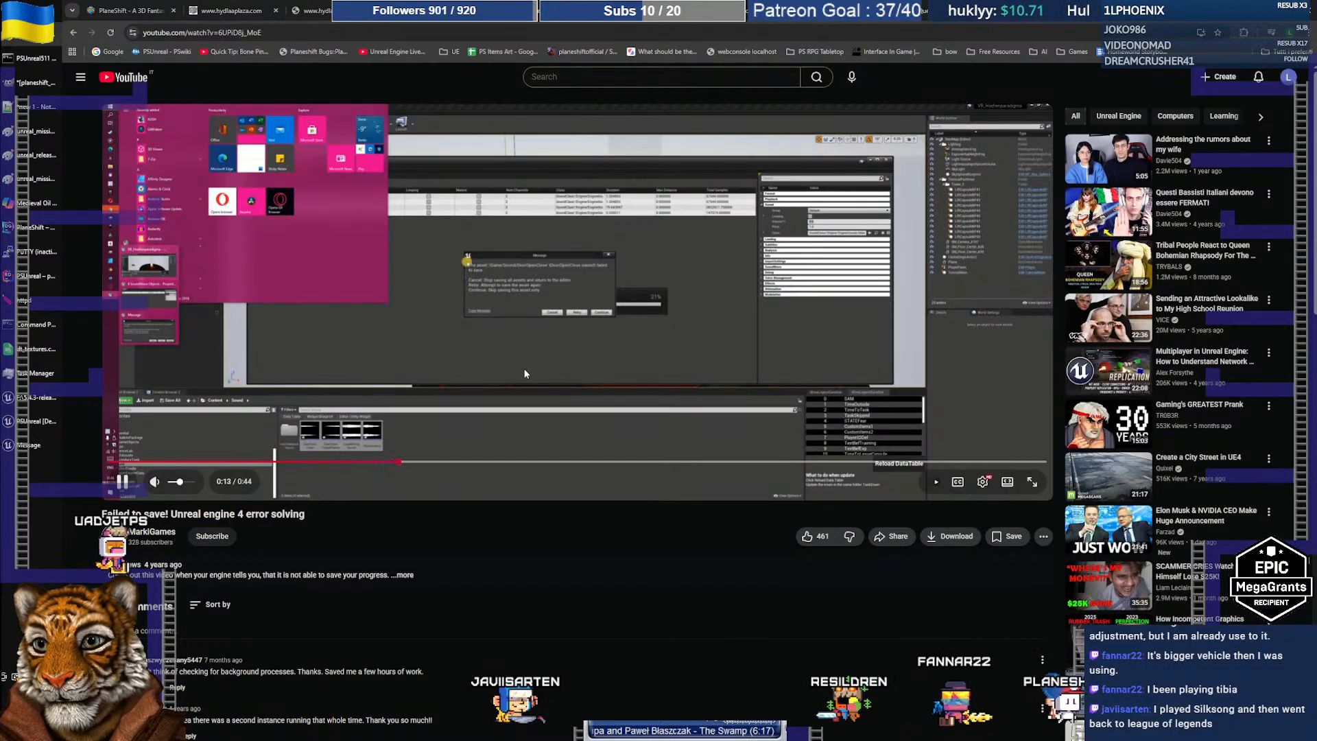
{"action": "mouse_move", "coordinate": [42, 424]}
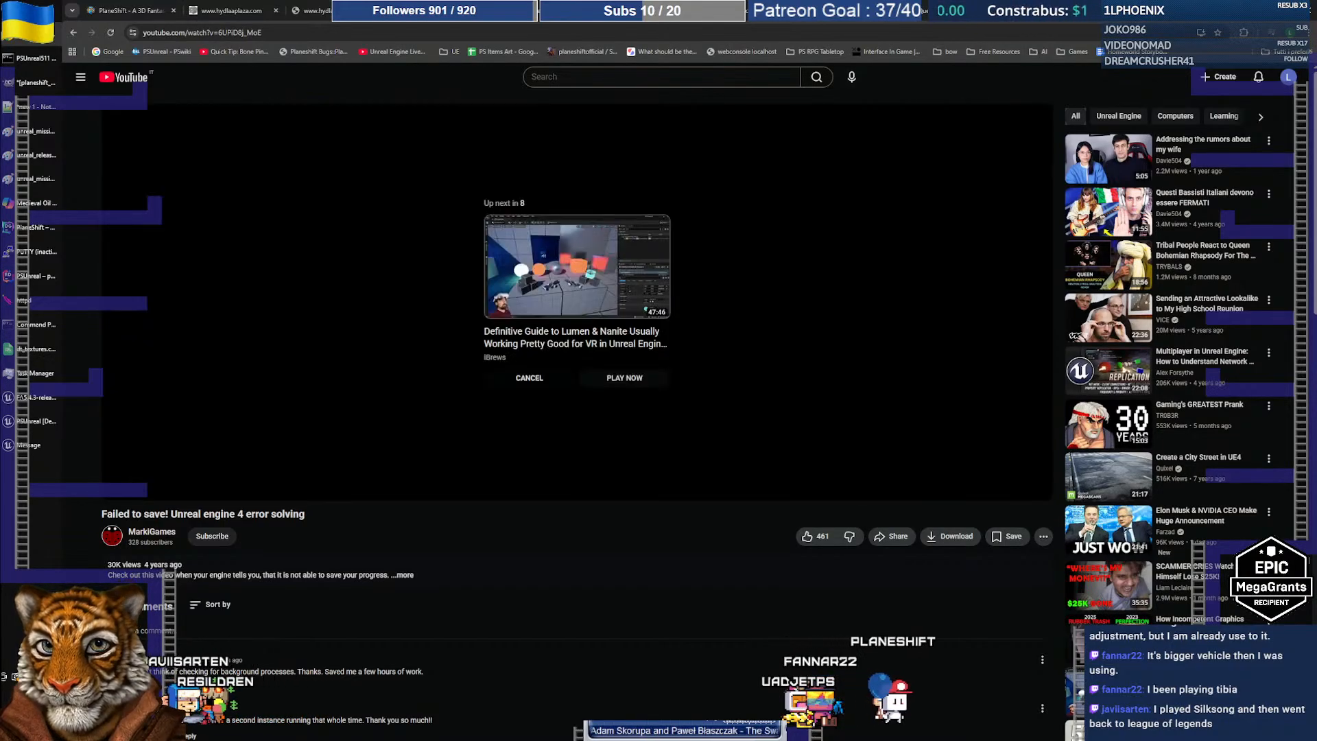
{"action": "left_click", "coordinate": [535, 377]}
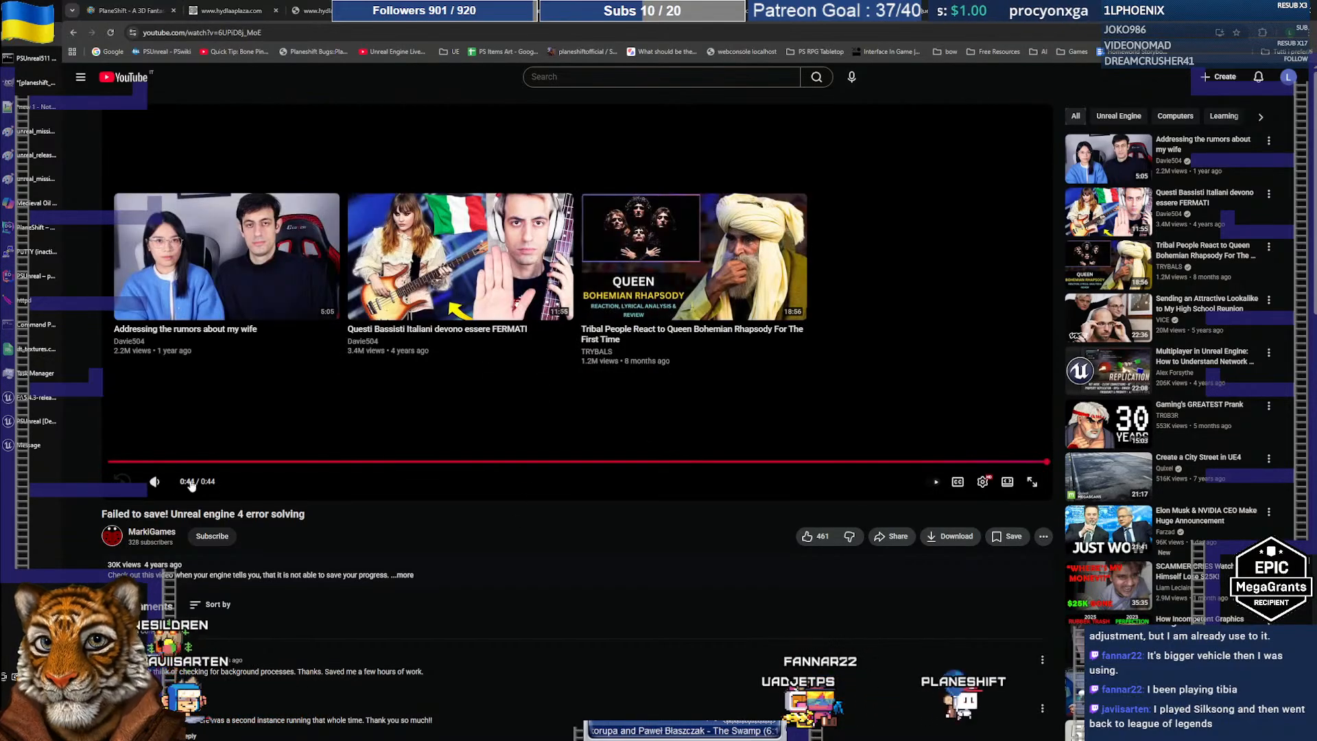
{"action": "left_click", "coordinate": [132, 12]}
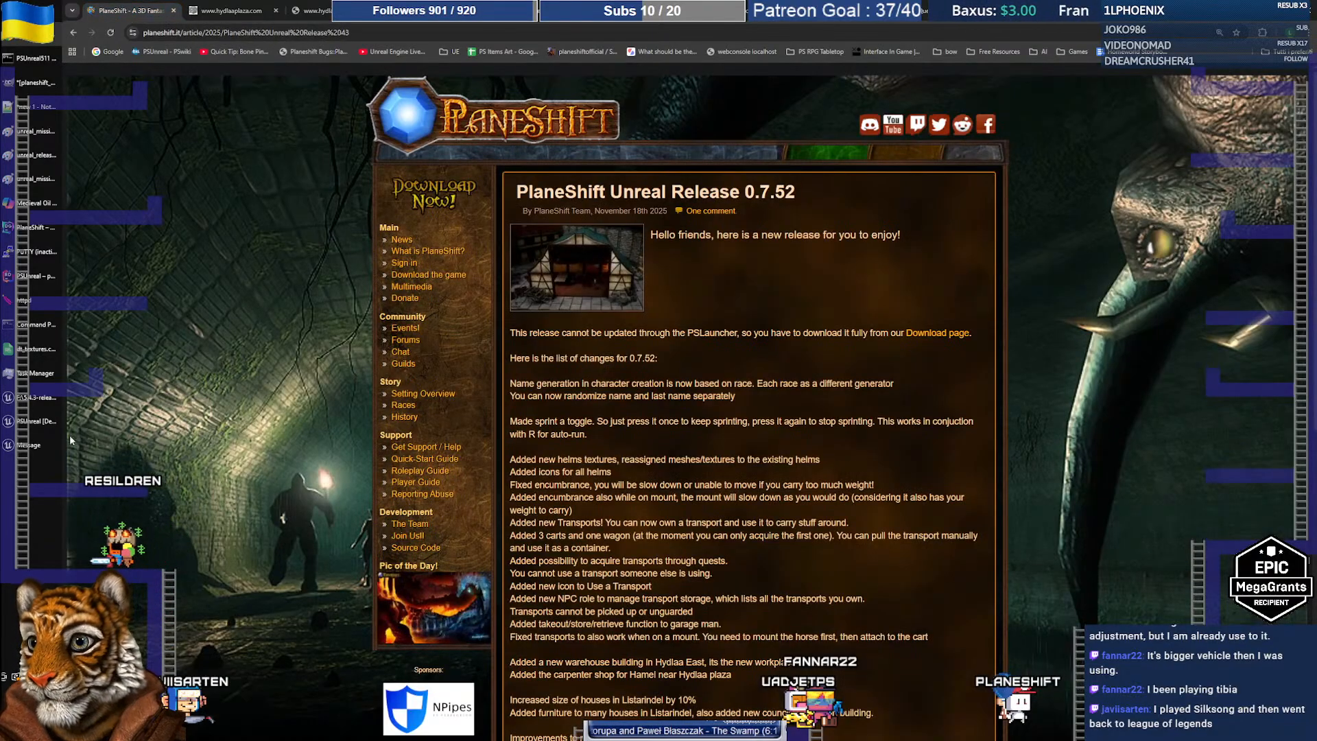
{"action": "left_click", "coordinate": [25, 444]}
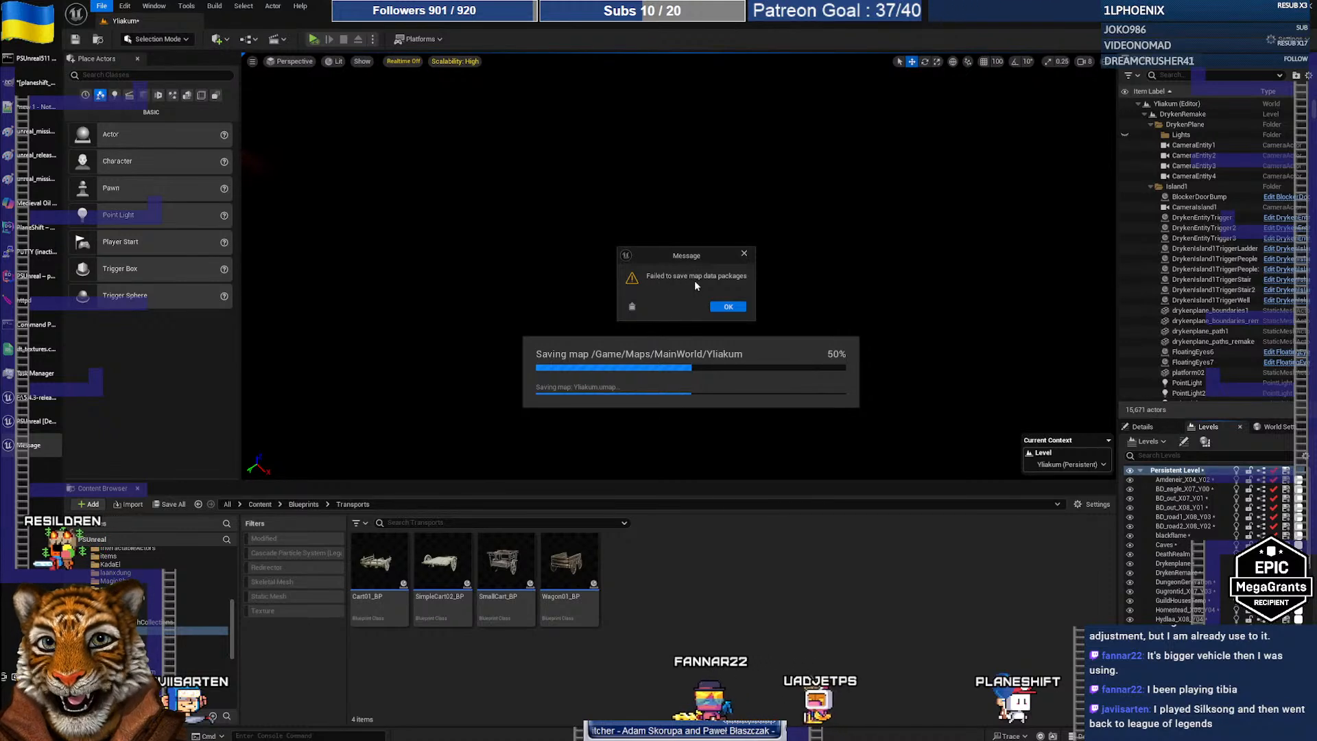
Close the TortoiseSVN commit window without committing, try saving the Yliakum map again, and skip that asset
{"action": "left_click", "coordinate": [728, 308]}
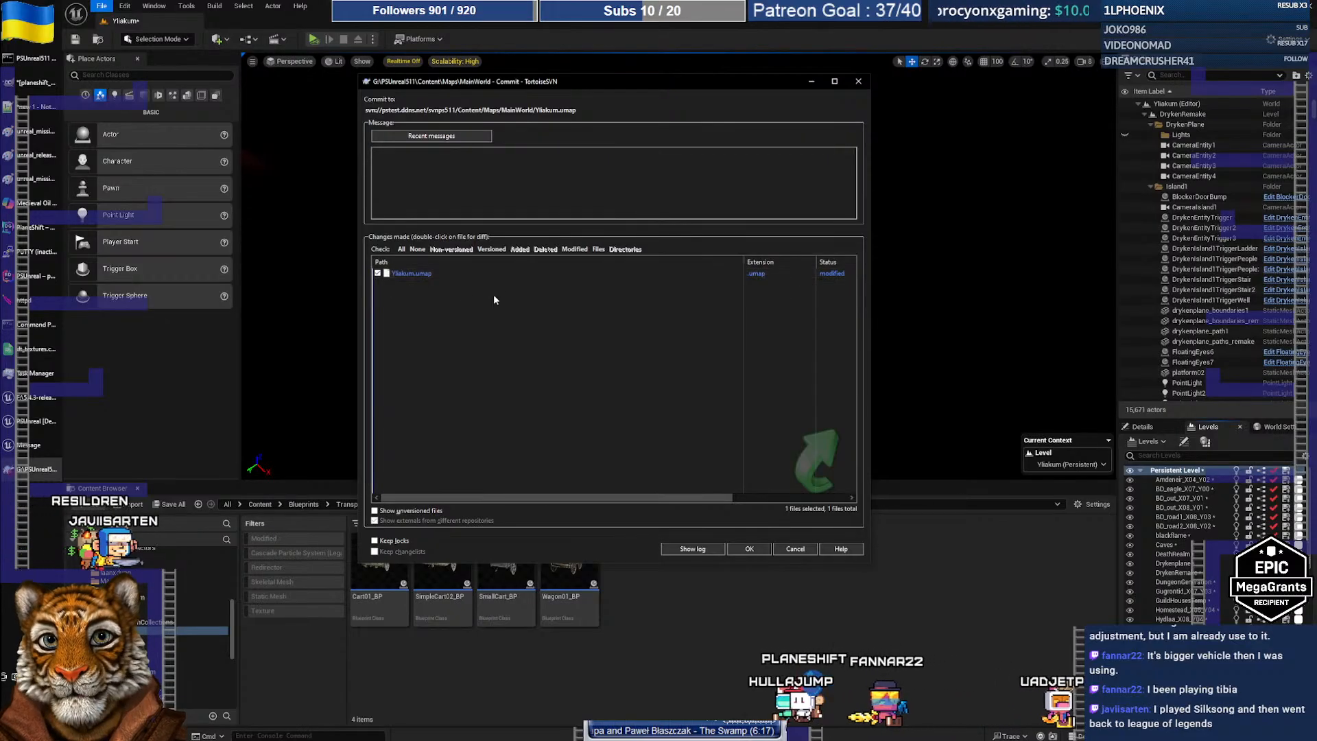
{"action": "left_click", "coordinate": [857, 81]}
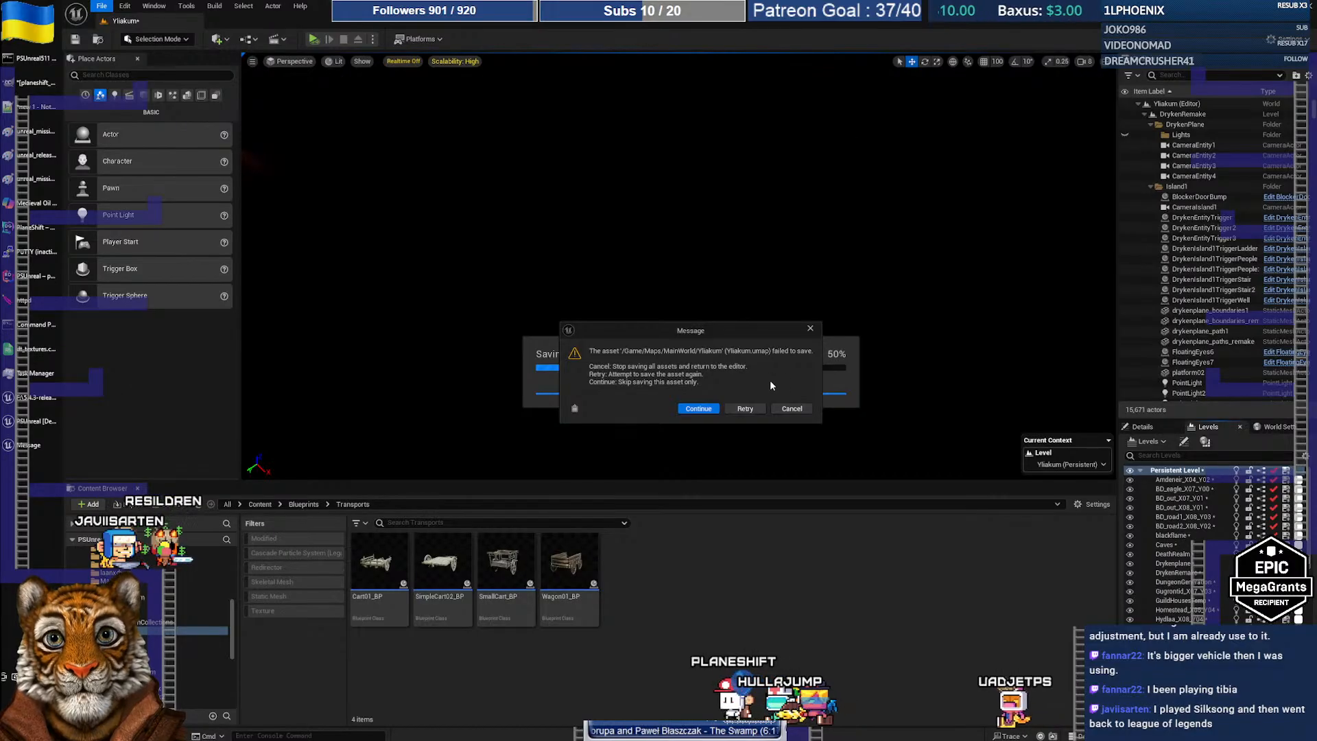
{"action": "left_click", "coordinate": [755, 409]}
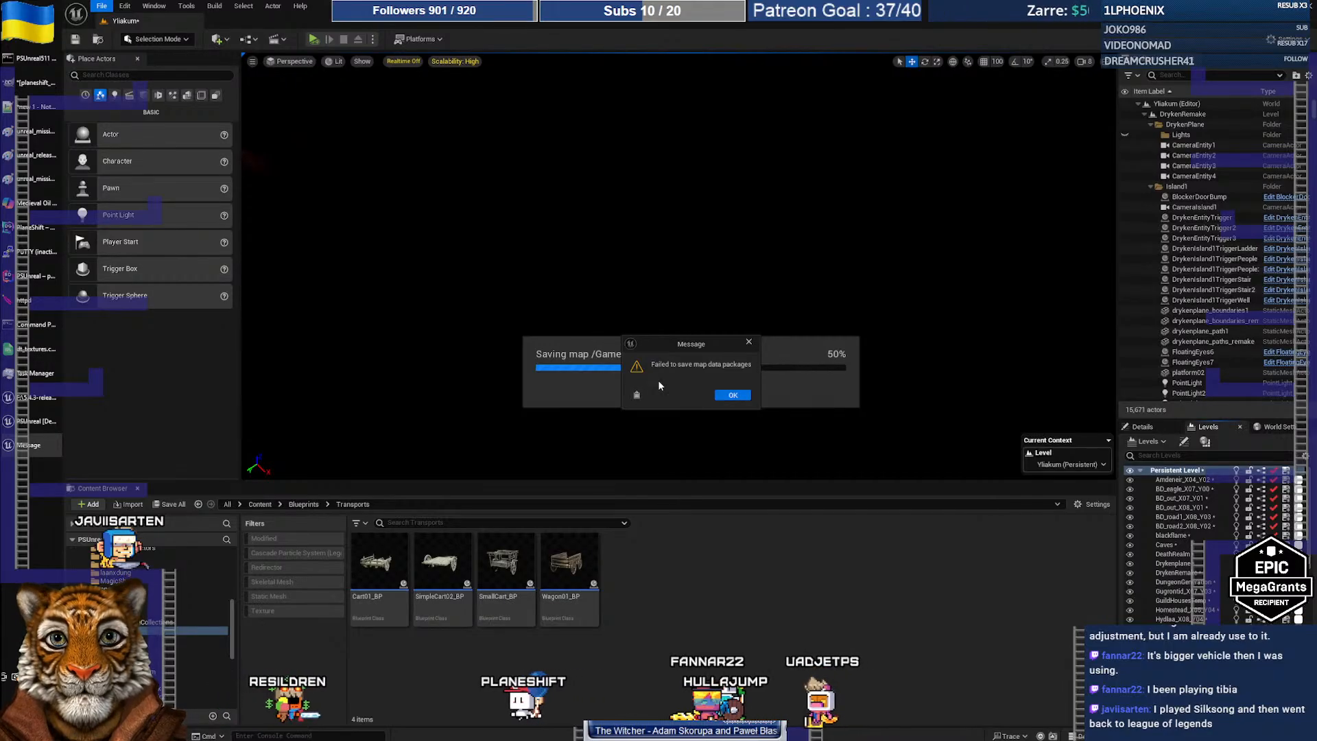
{"action": "left_click", "coordinate": [732, 394]}
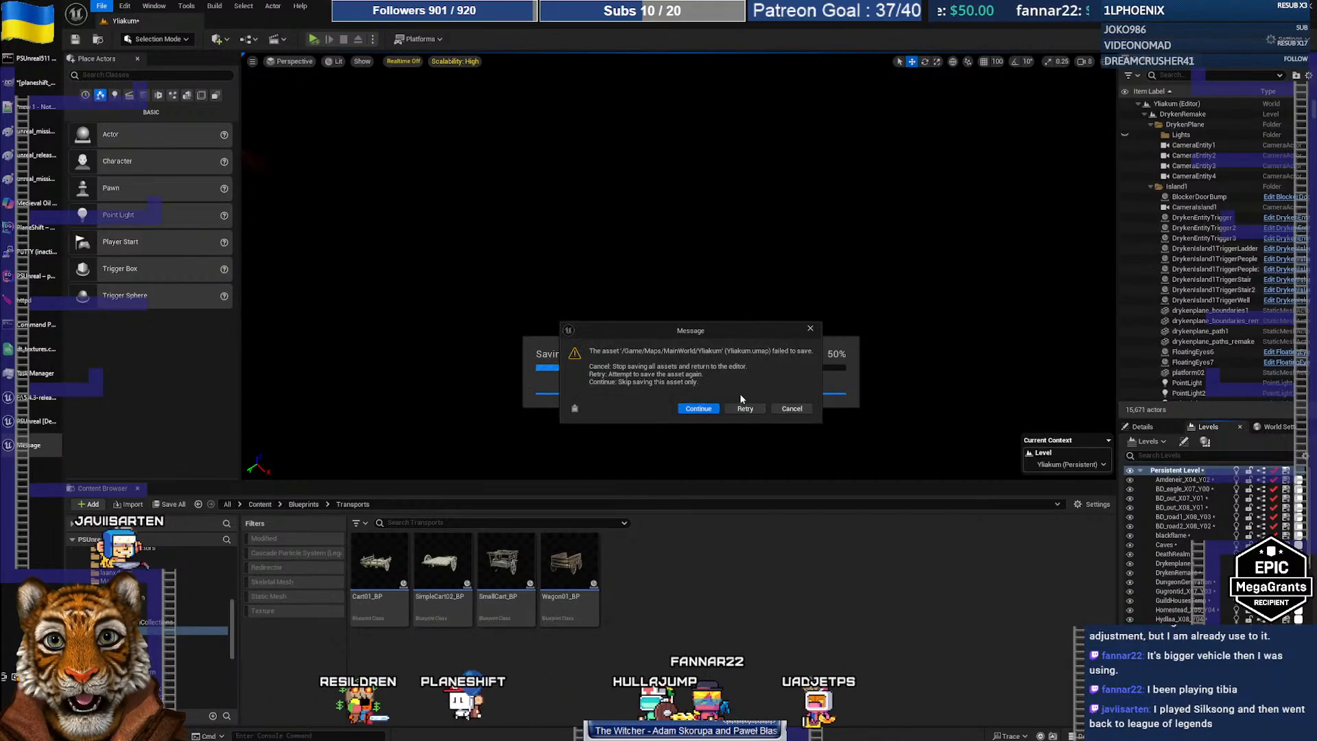
{"action": "left_click", "coordinate": [698, 408]}
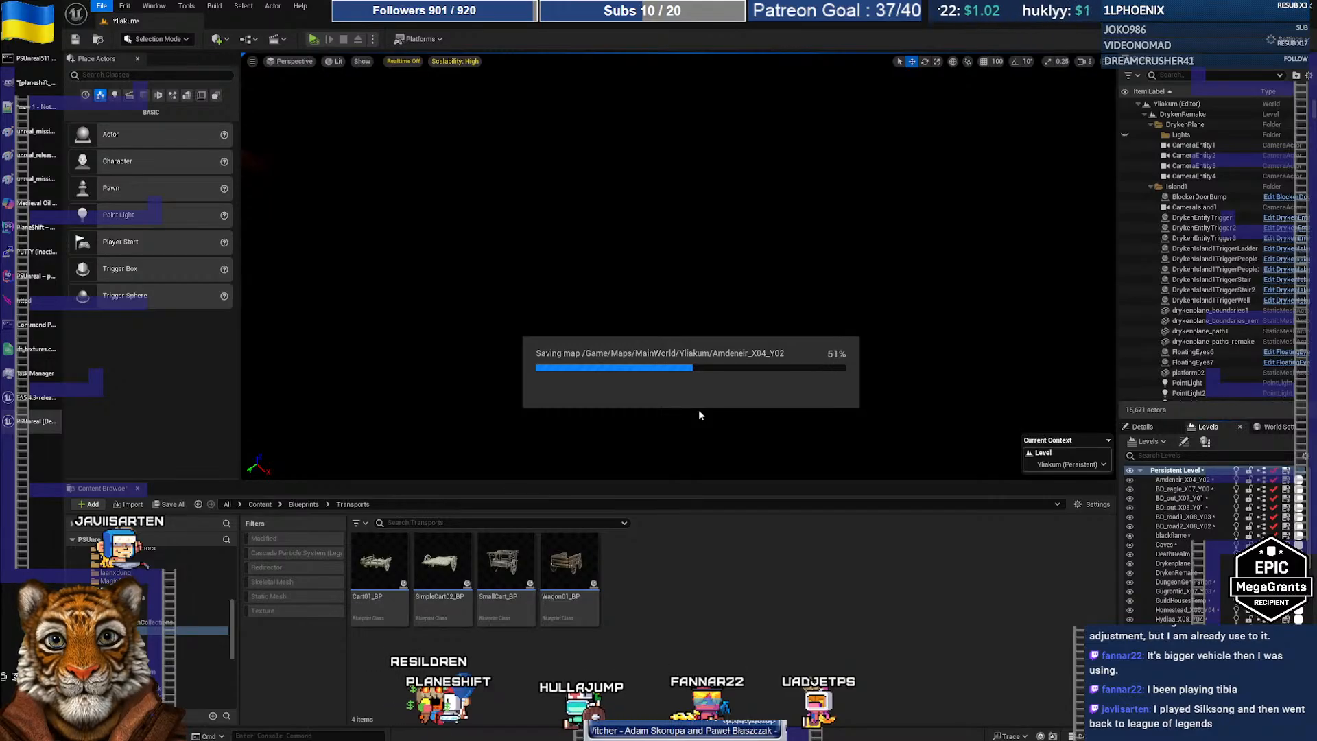
Skip saving Amdeneir_X04_Y02 and cancel saving the remaining levels
{"action": "left_click", "coordinate": [731, 396]}
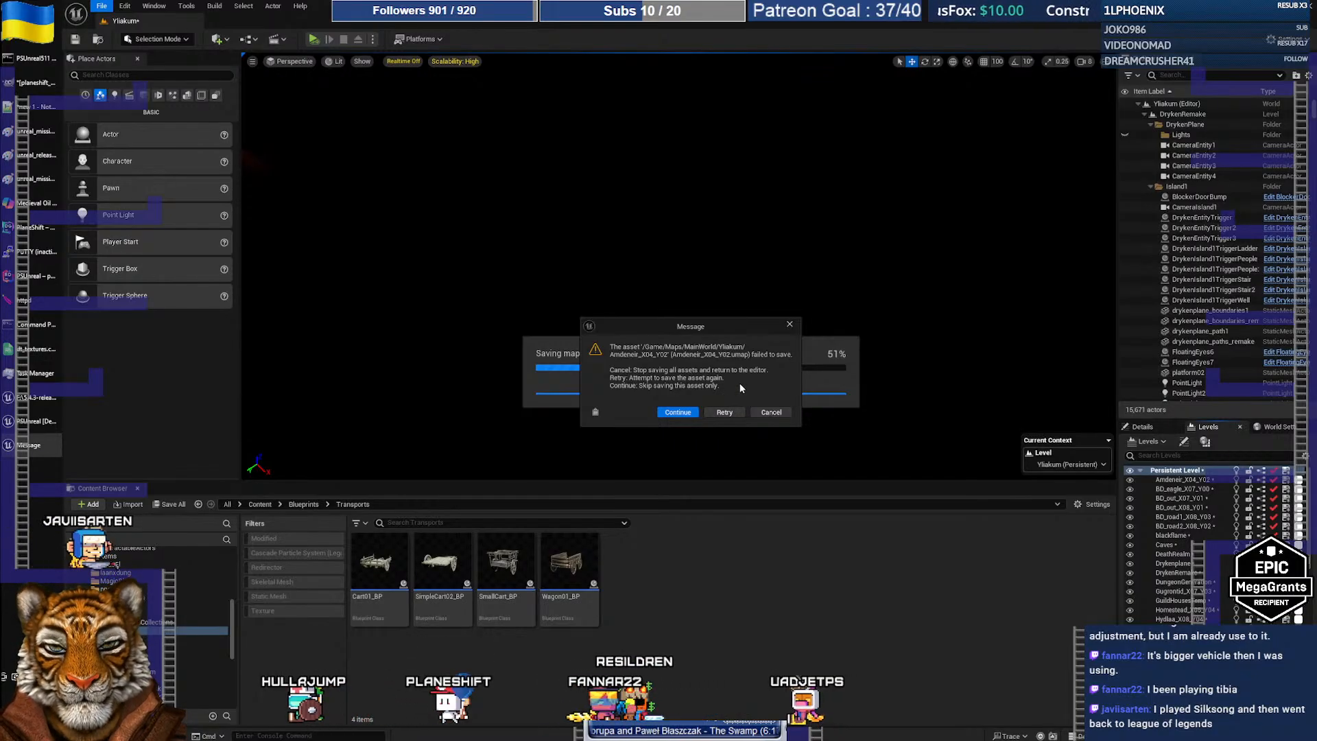
{"action": "left_click", "coordinate": [670, 412]}
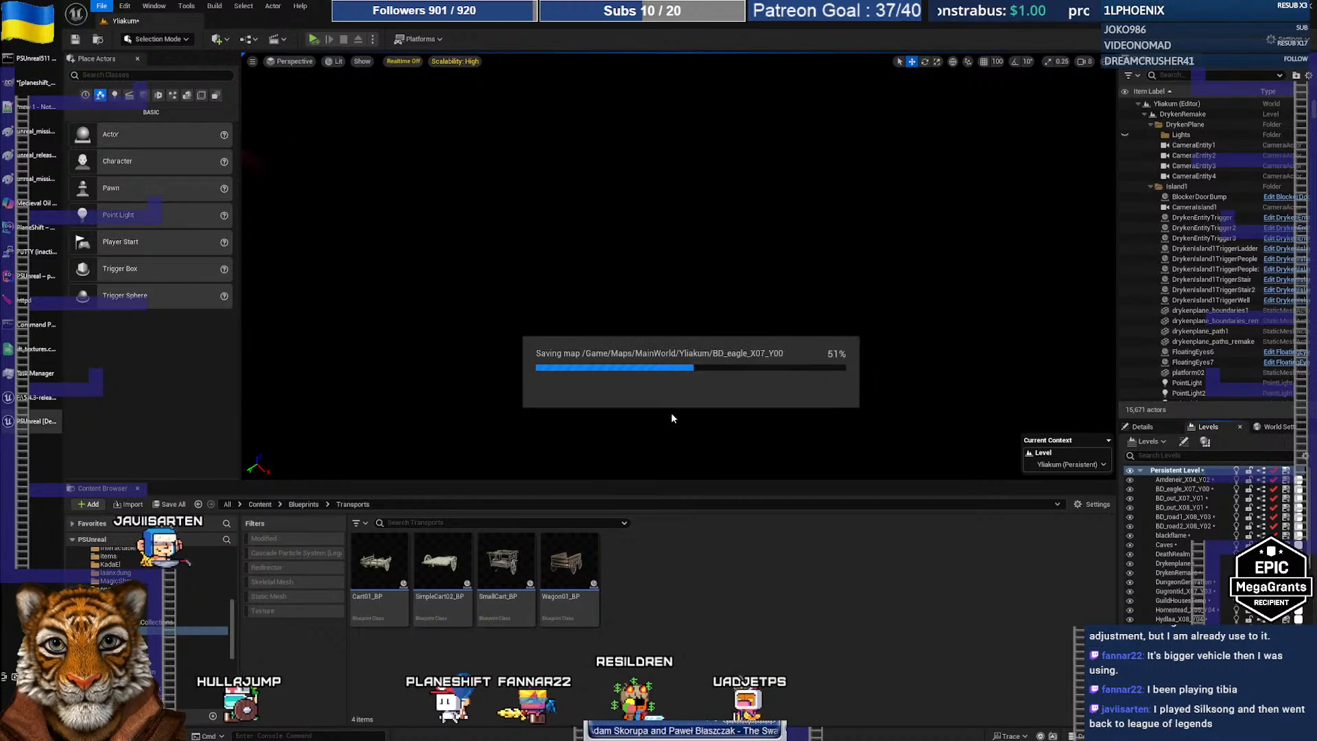
{"action": "left_click", "coordinate": [720, 397]}
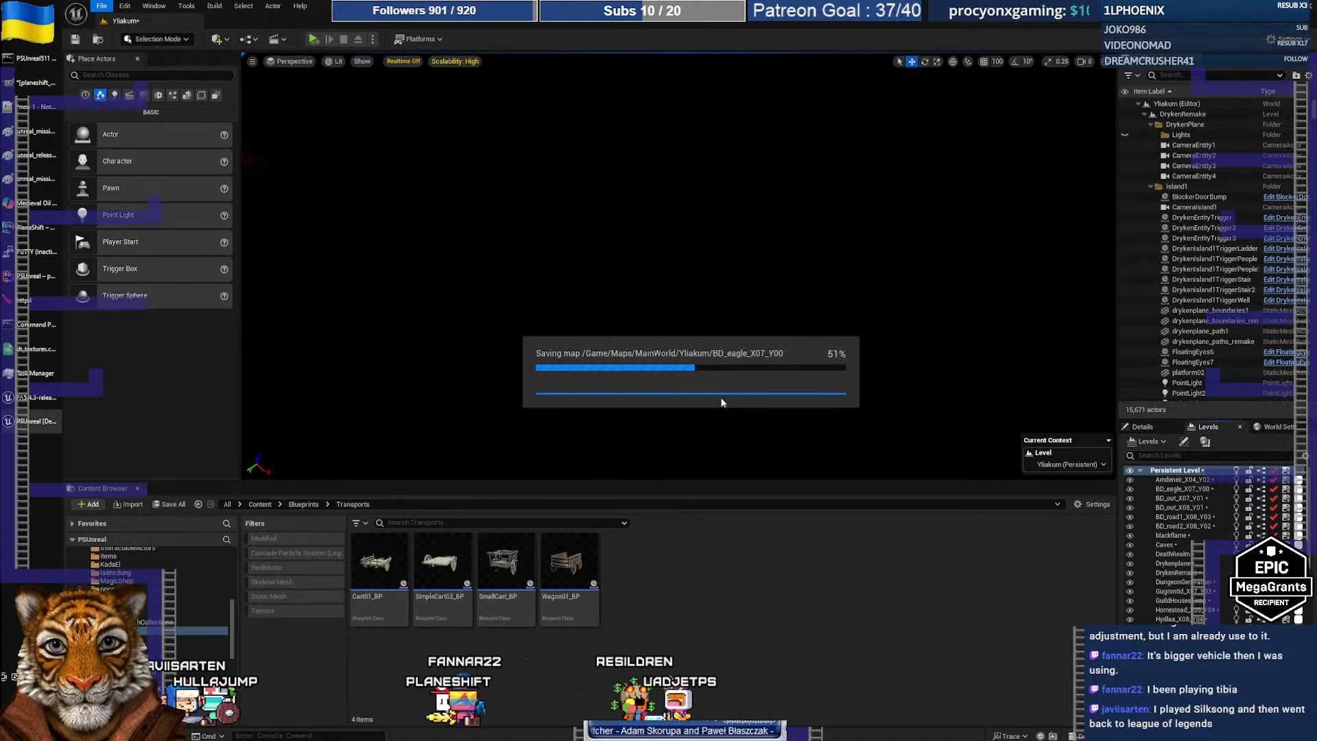
{"action": "left_click", "coordinate": [780, 411]}
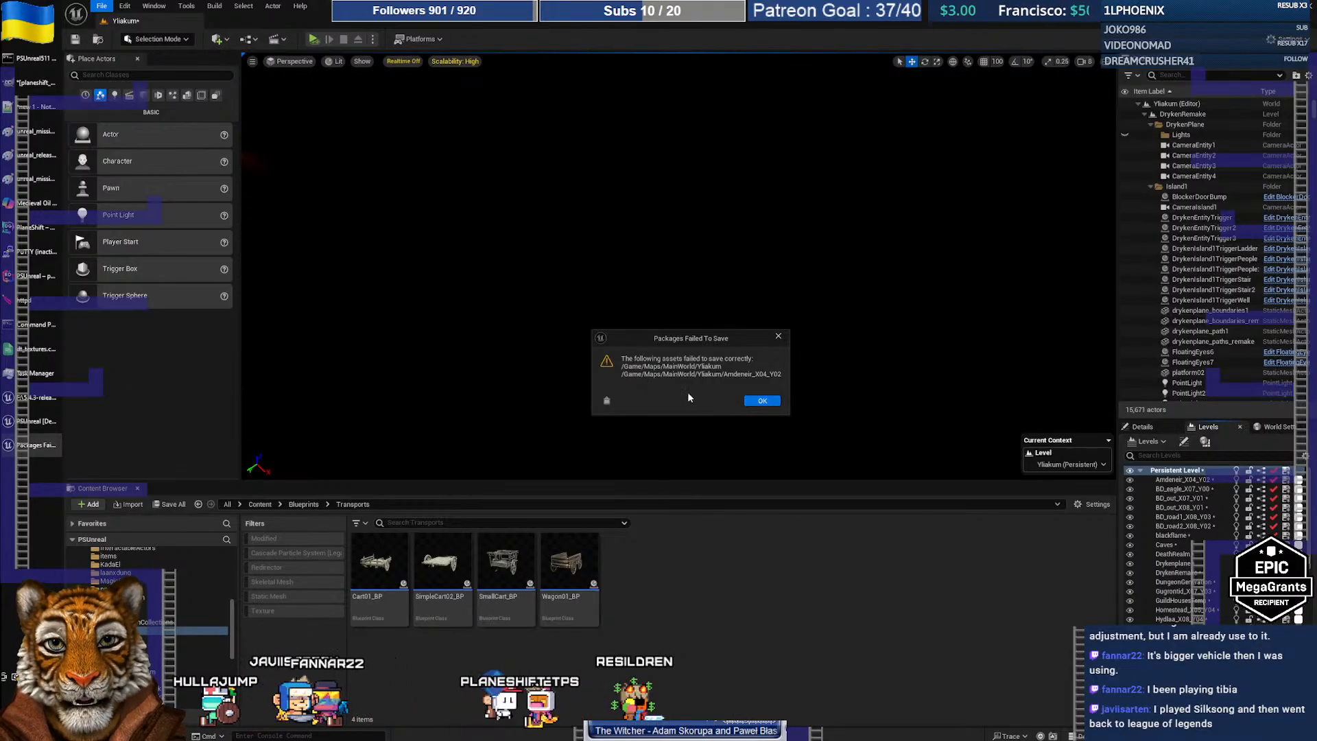
{"action": "left_click", "coordinate": [763, 401]}
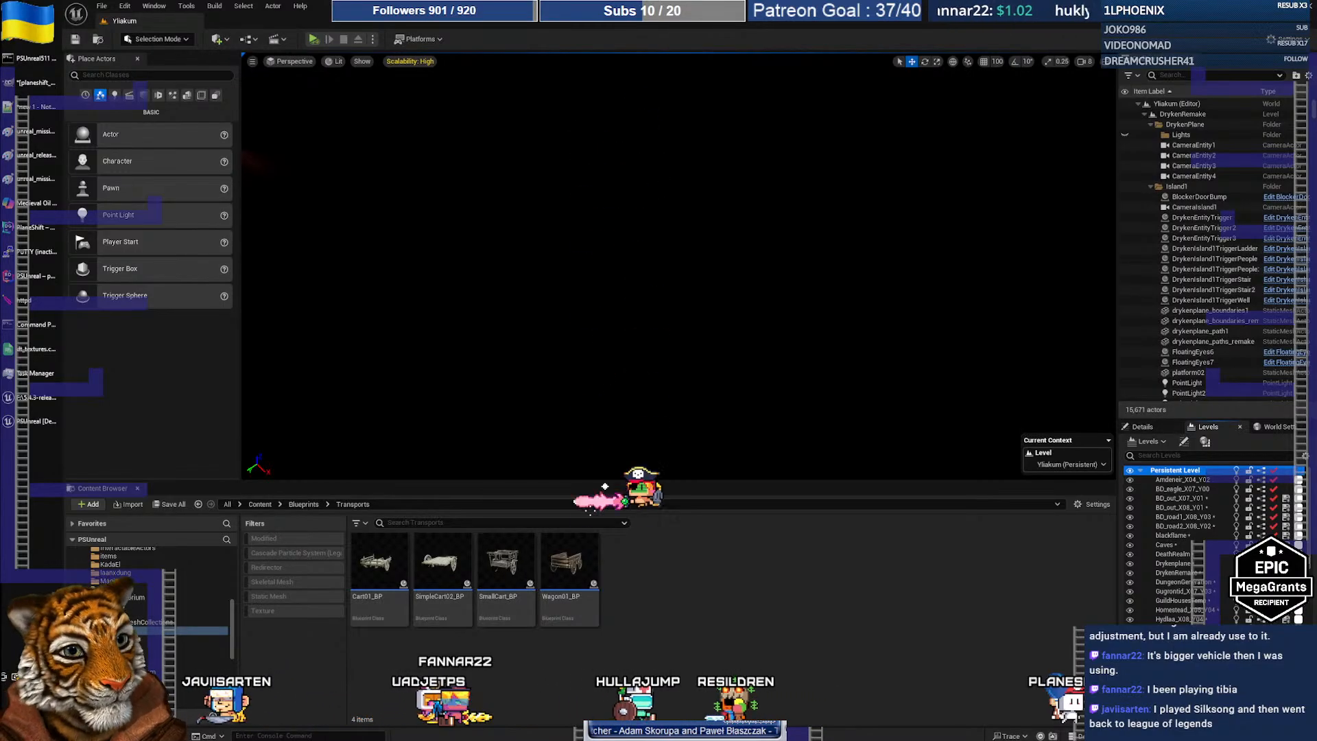
Save the BD_out_X07_Y01 sublevel on its own and dismiss the save message
{"action": "left_click", "coordinate": [1173, 498]}
{"action": "right_click", "coordinate": [1175, 500]}
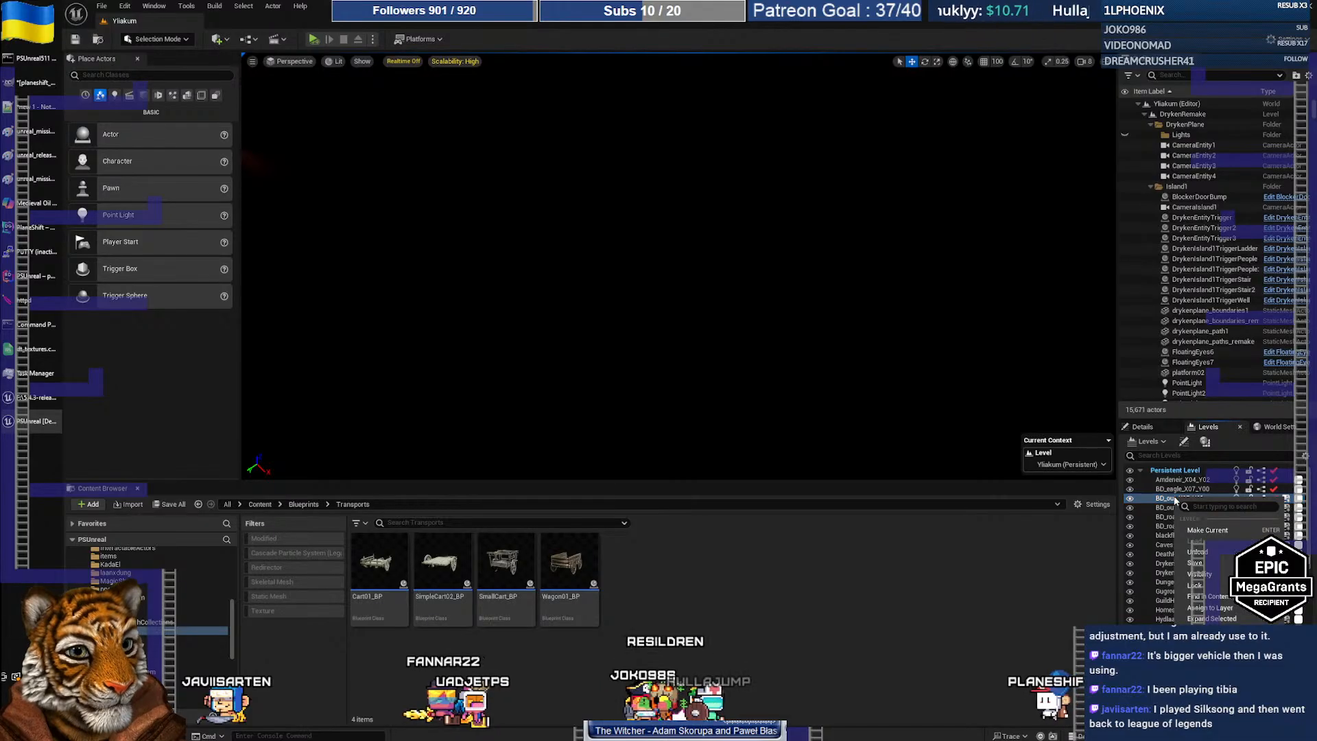
{"action": "left_click", "coordinate": [1191, 561]}
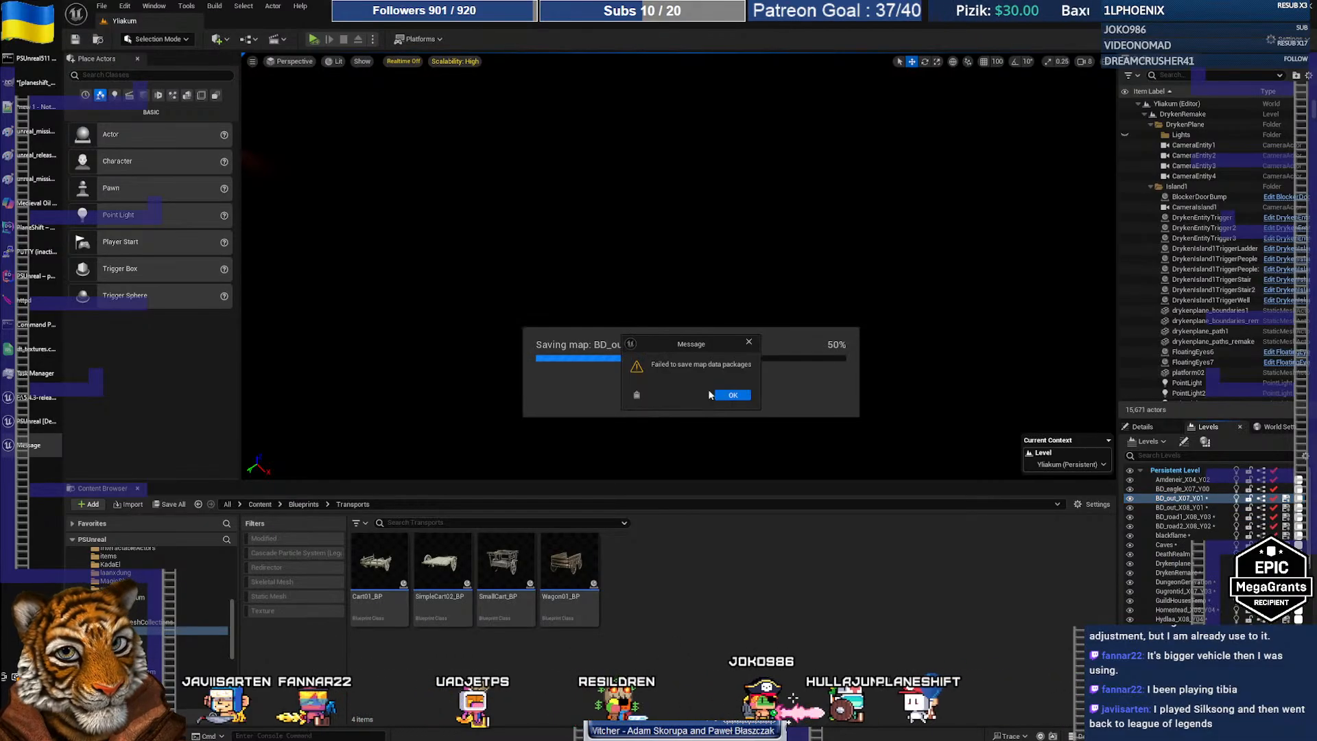
{"action": "left_click", "coordinate": [722, 395]}
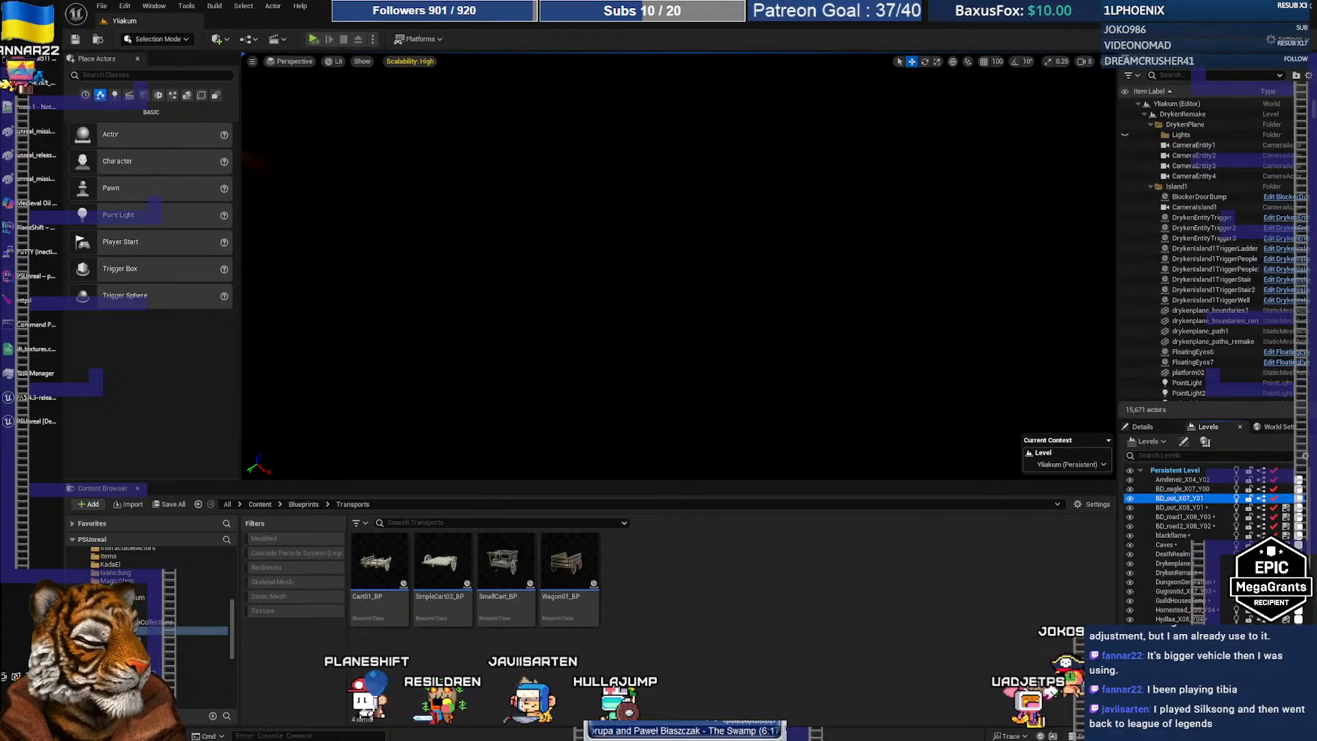
Save the BD_out_X08_Y01 sublevel on its own and dismiss the save message
{"action": "left_click", "coordinate": [1181, 506]}
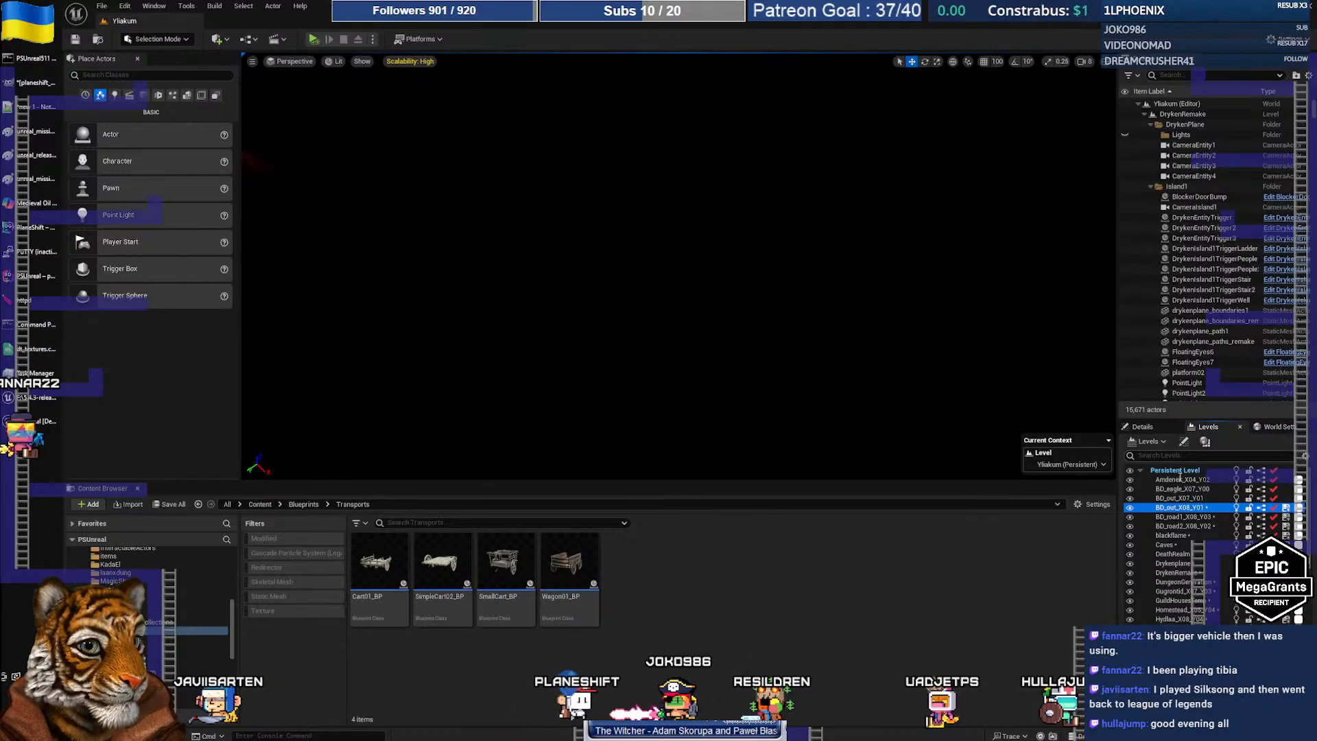
{"action": "right_click", "coordinate": [1189, 512]}
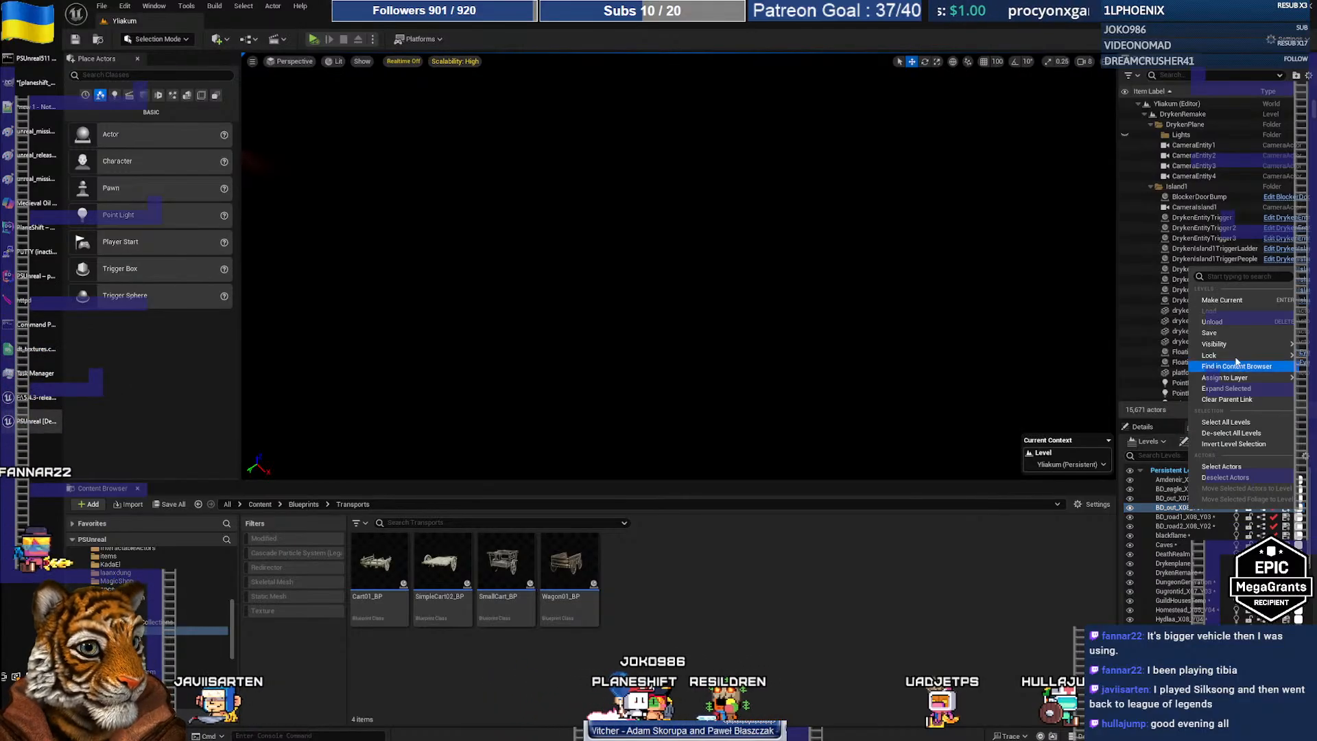
{"action": "left_click", "coordinate": [1233, 334]}
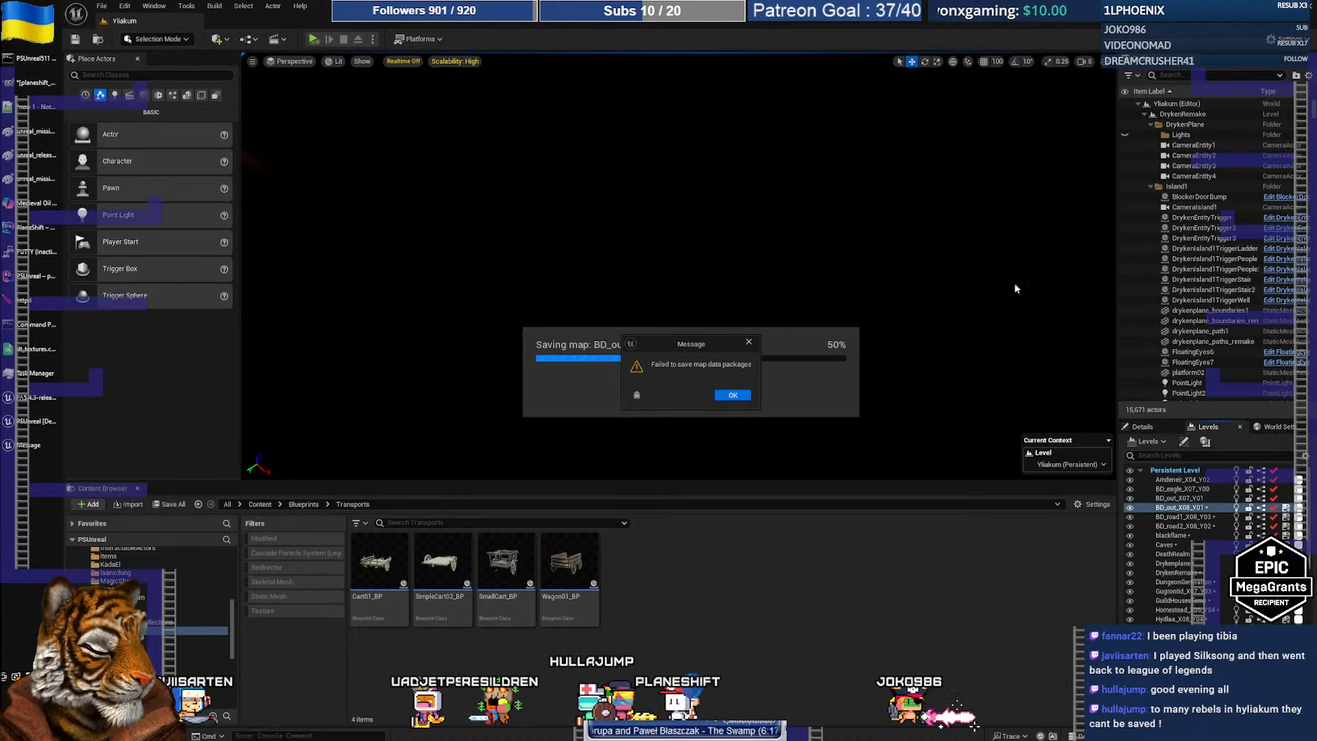
{"action": "left_click", "coordinate": [737, 396]}
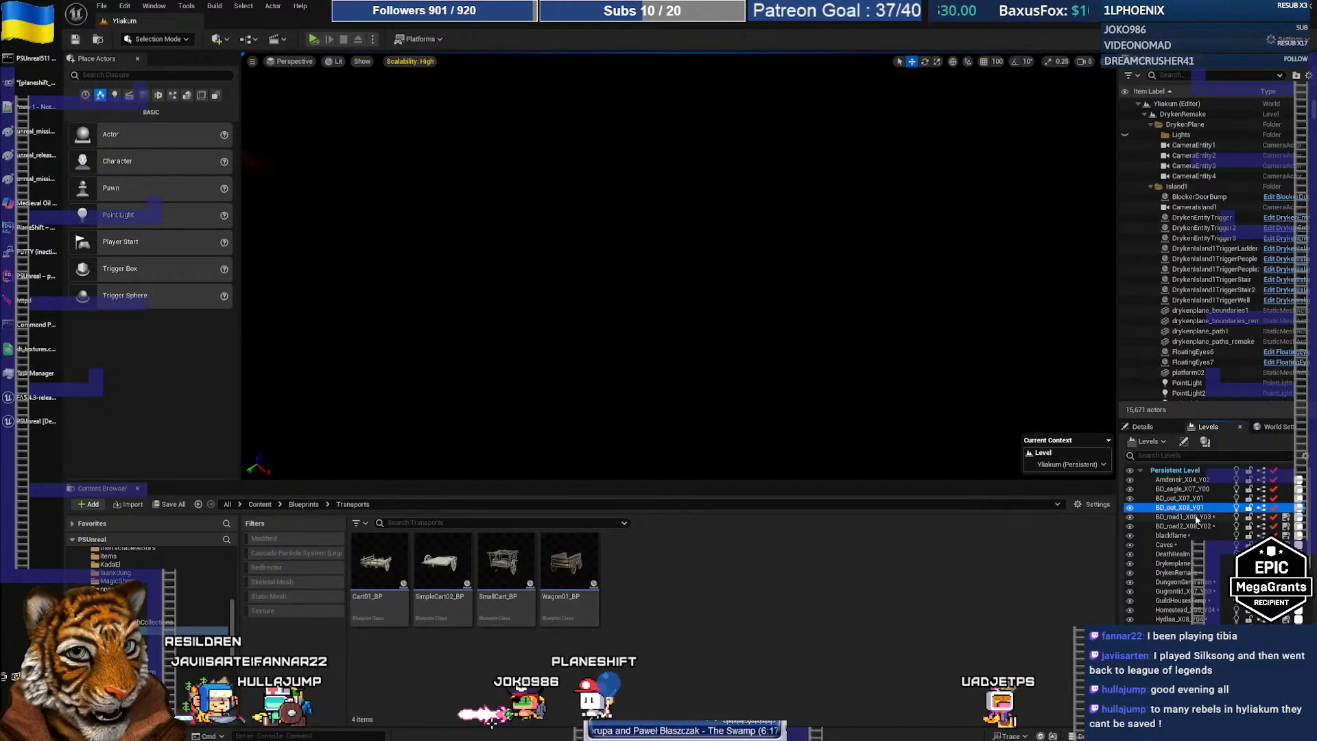
Review the unsaved sublevels and close the editor without saving the remaining content
{"action": "scroll", "coordinate": [1195, 479], "scroll_direction": "down", "scroll_amount": 3}
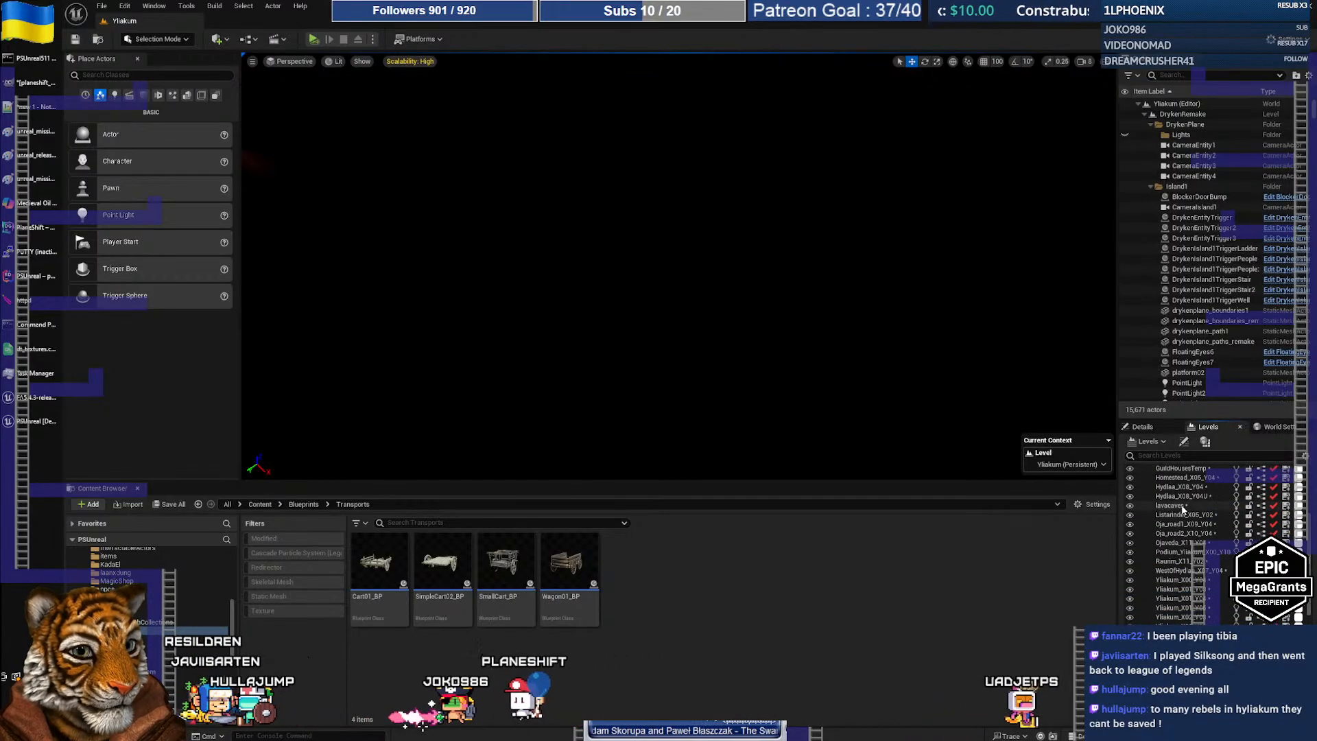
{"action": "scroll", "coordinate": [1182, 507], "scroll_direction": "up", "scroll_amount": 3}
{"action": "left_click", "coordinate": [1182, 507]}
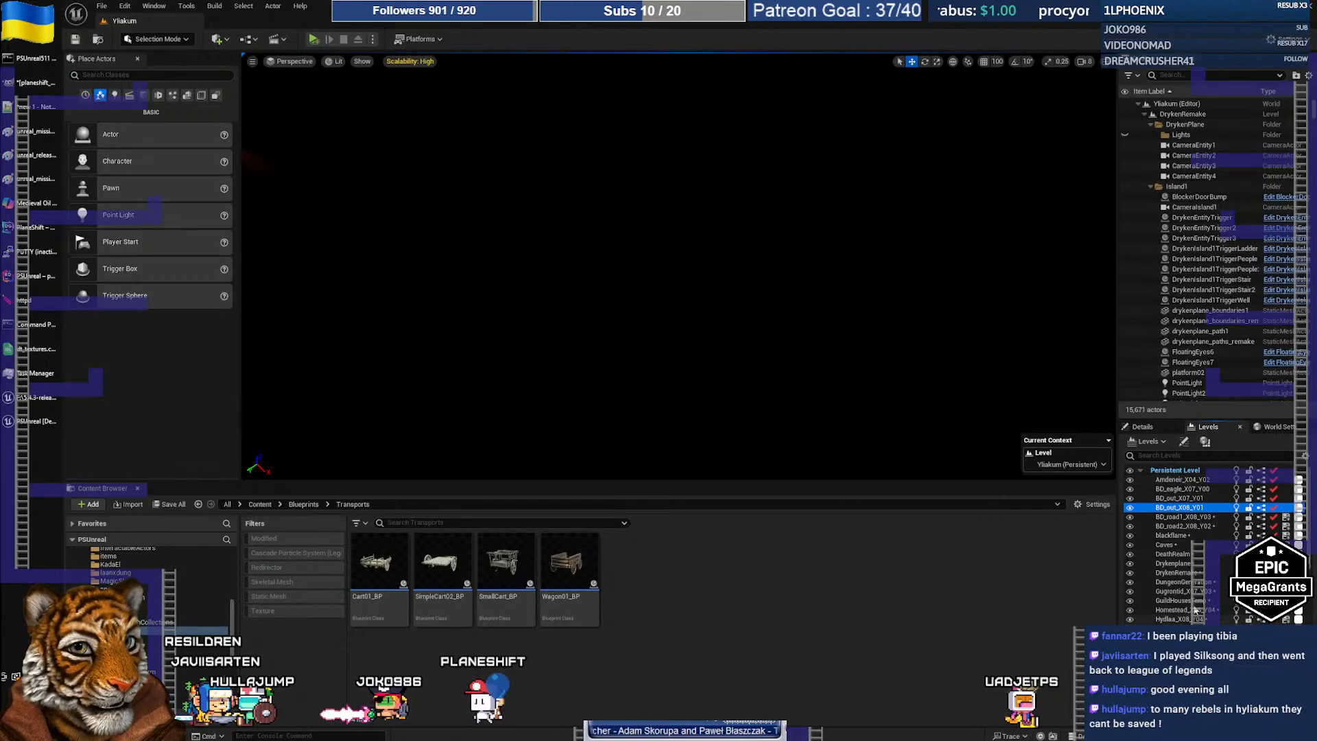
{"action": "key", "text": "ctrl+shift+s"}
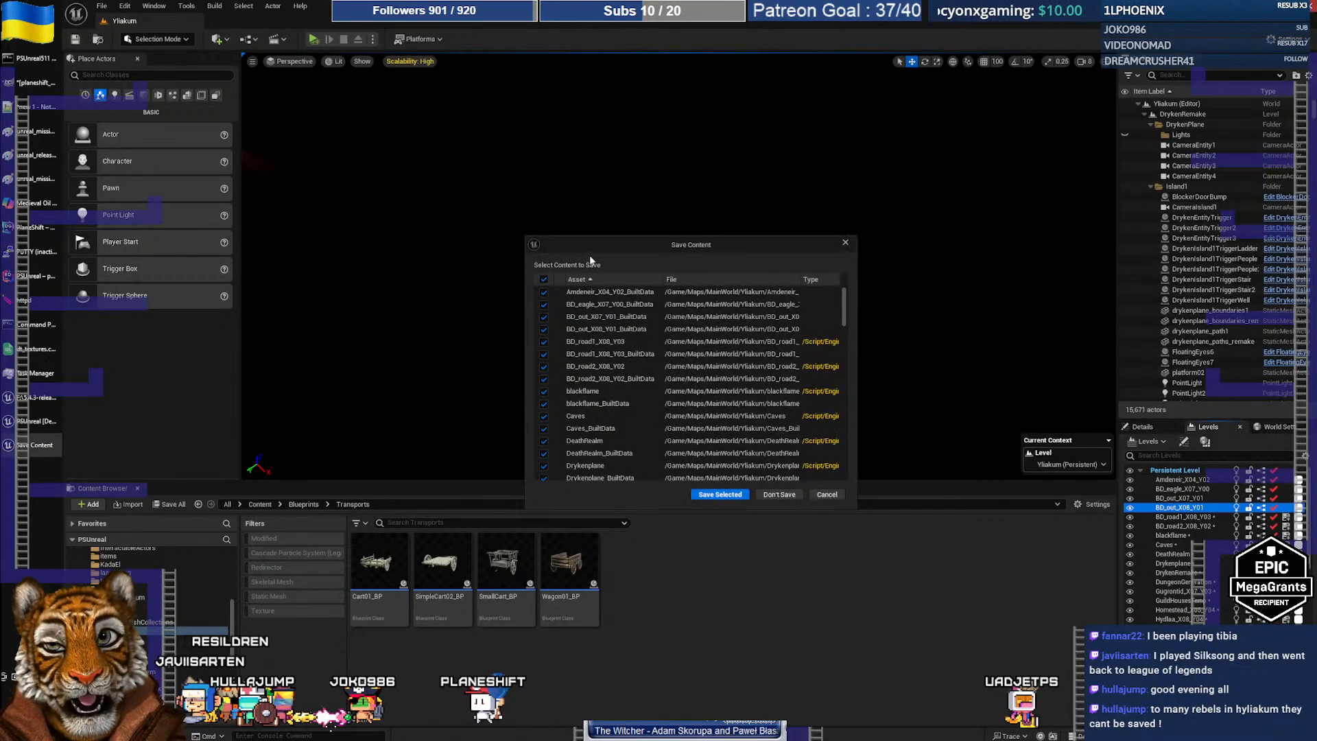
{"action": "left_click", "coordinate": [777, 493]}
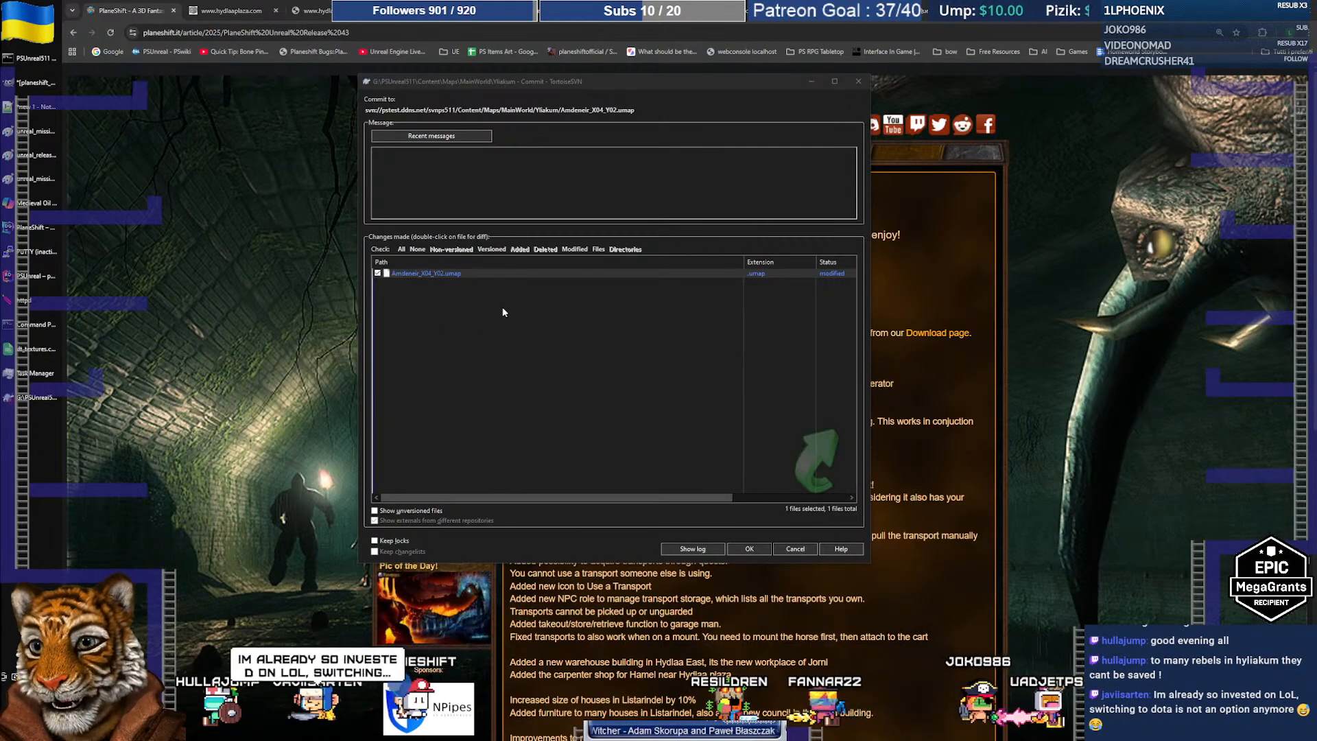
Close the TortoiseSVN commit window without committing and reopen the Yliakum map in the Unreal Editor
{"action": "left_click", "coordinate": [857, 82]}
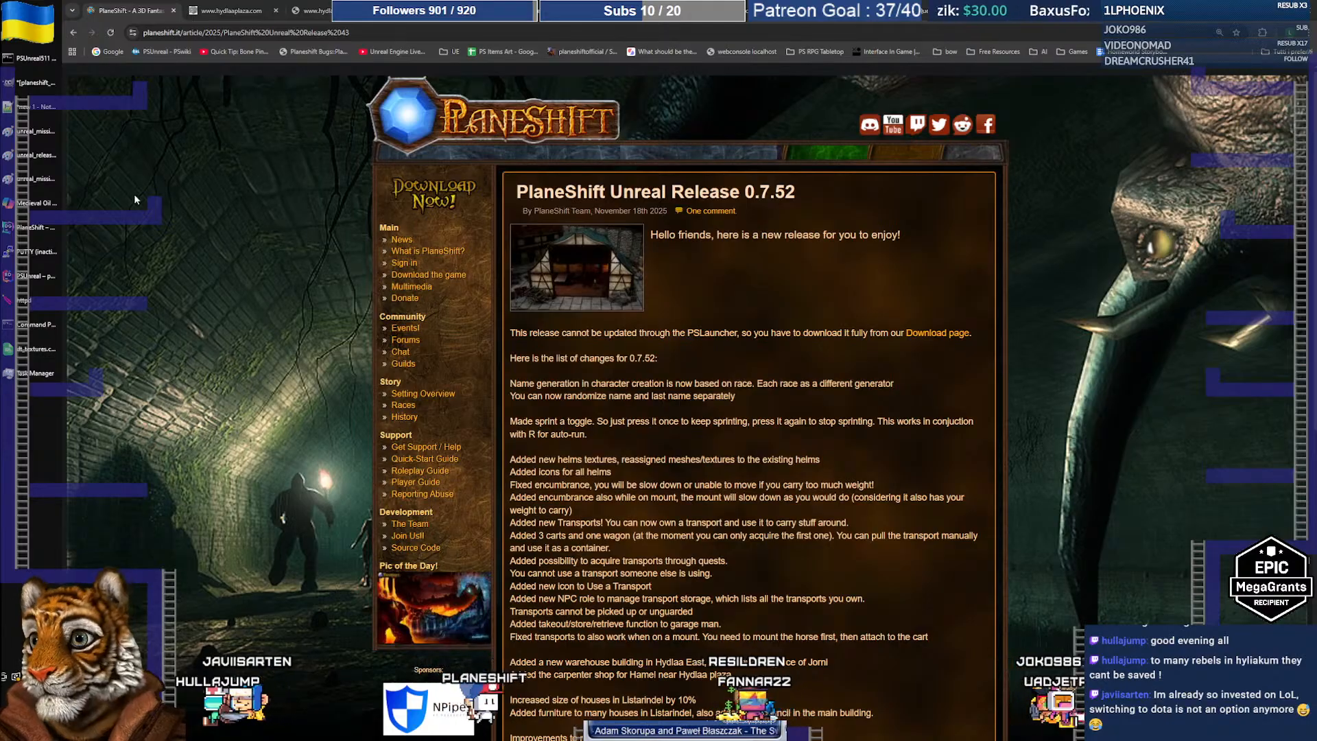
{"action": "left_click", "coordinate": [14, 13]}
{"action": "left_click", "coordinate": [411, 298]}
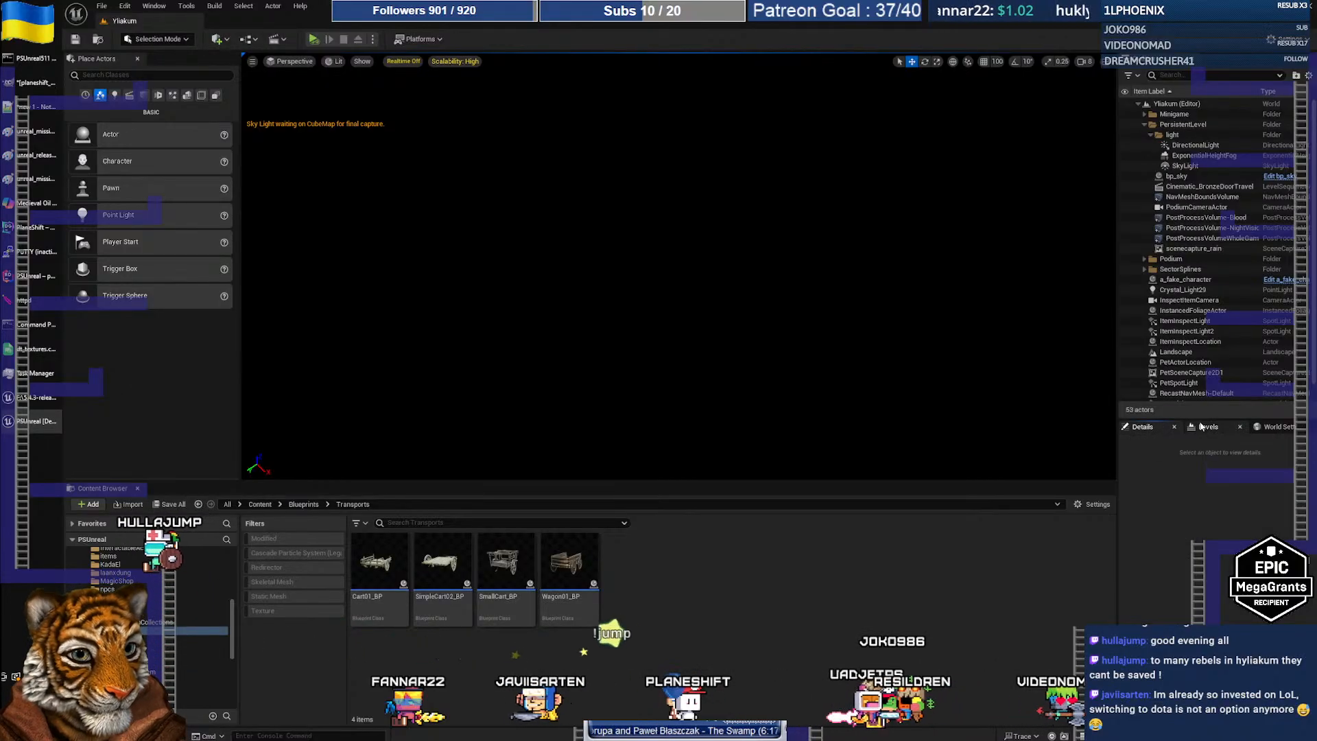
Select all sublevels of the Yliakum persistent level and load them
{"action": "left_click", "coordinate": [1219, 479]}
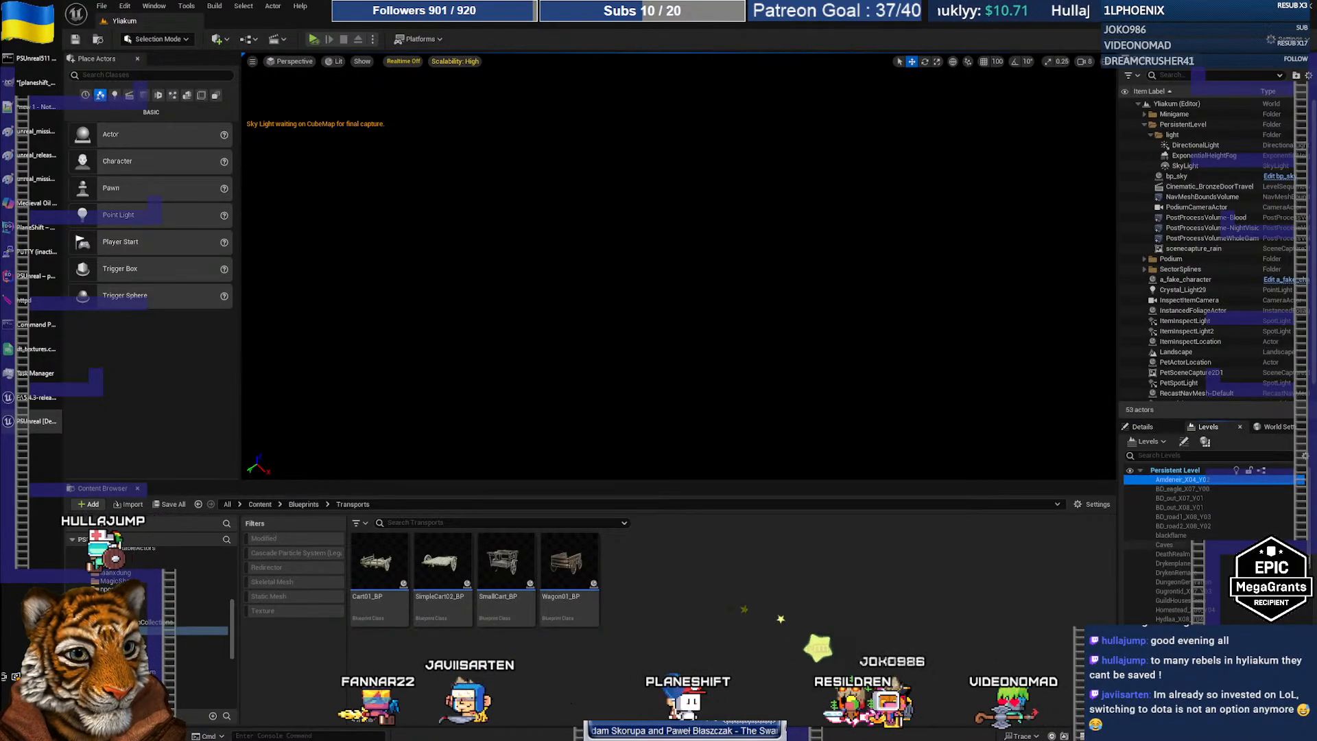
{"action": "scroll", "coordinate": [1303, 526], "scroll_direction": "down", "scroll_amount": 10}
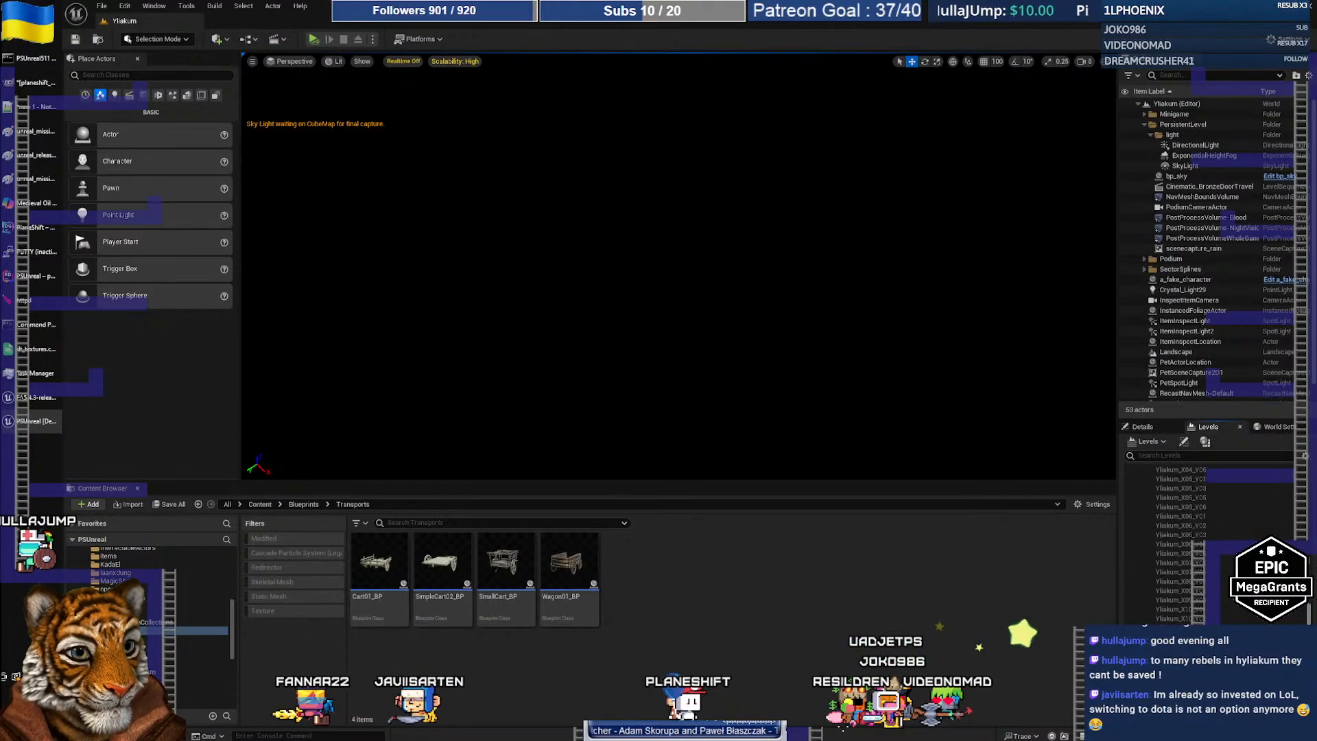
{"action": "scroll", "coordinate": [1308, 506], "scroll_direction": "up", "scroll_amount": 10}
{"action": "scroll", "coordinate": [1306, 513], "scroll_direction": "down", "scroll_amount": 10}
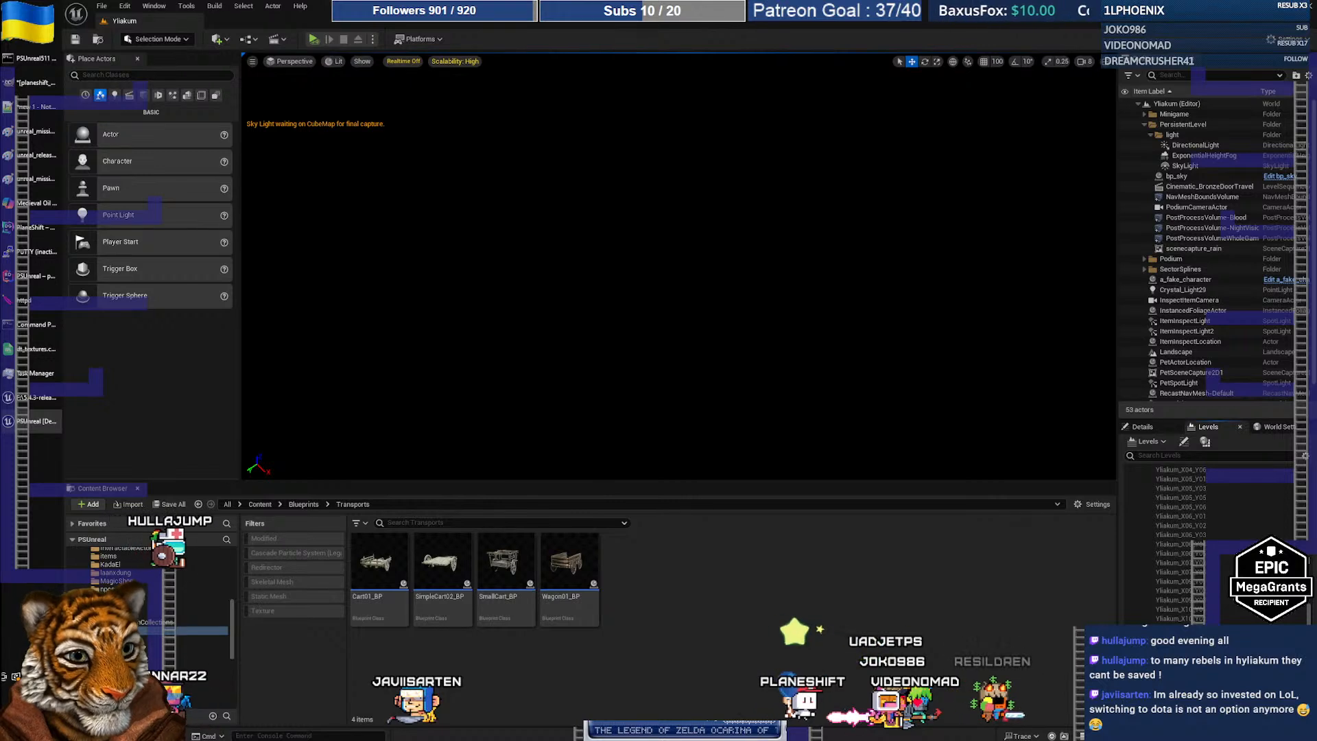
{"action": "key", "text": "ctrl+a"}
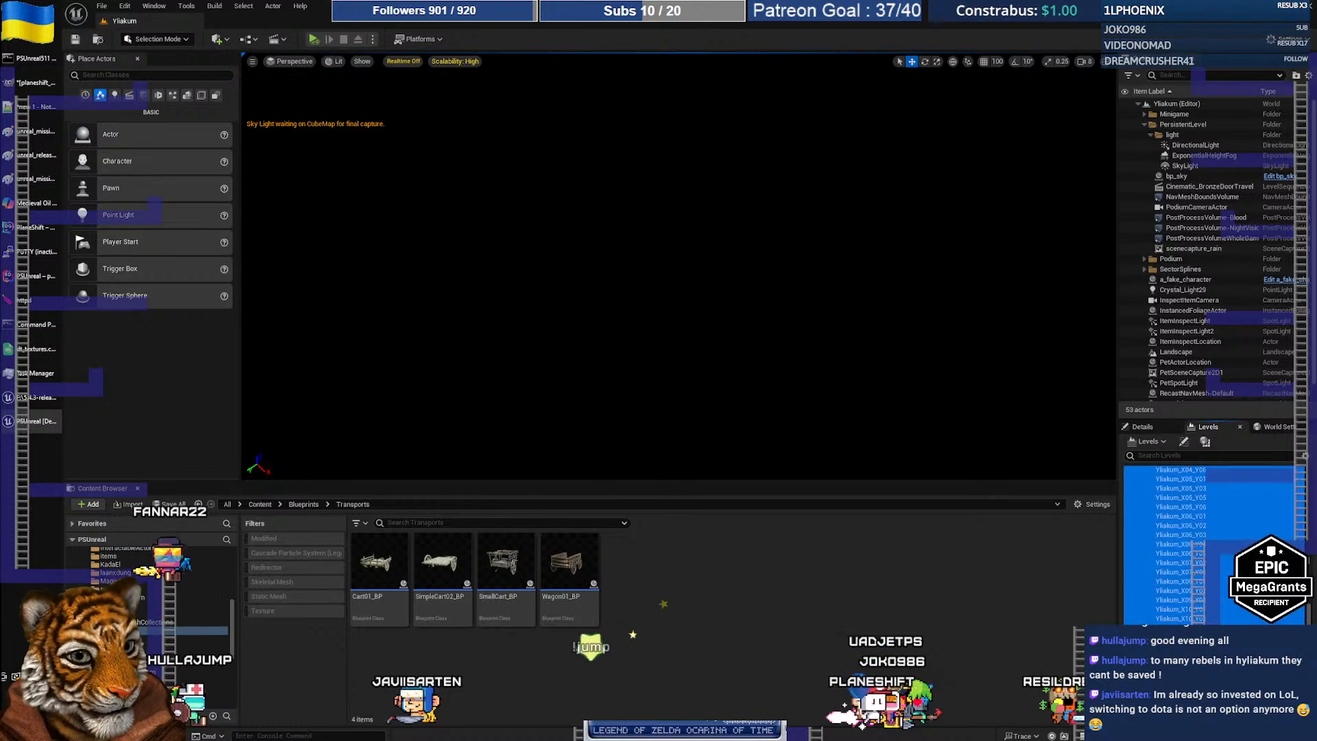
{"action": "right_click", "coordinate": [1195, 507]}
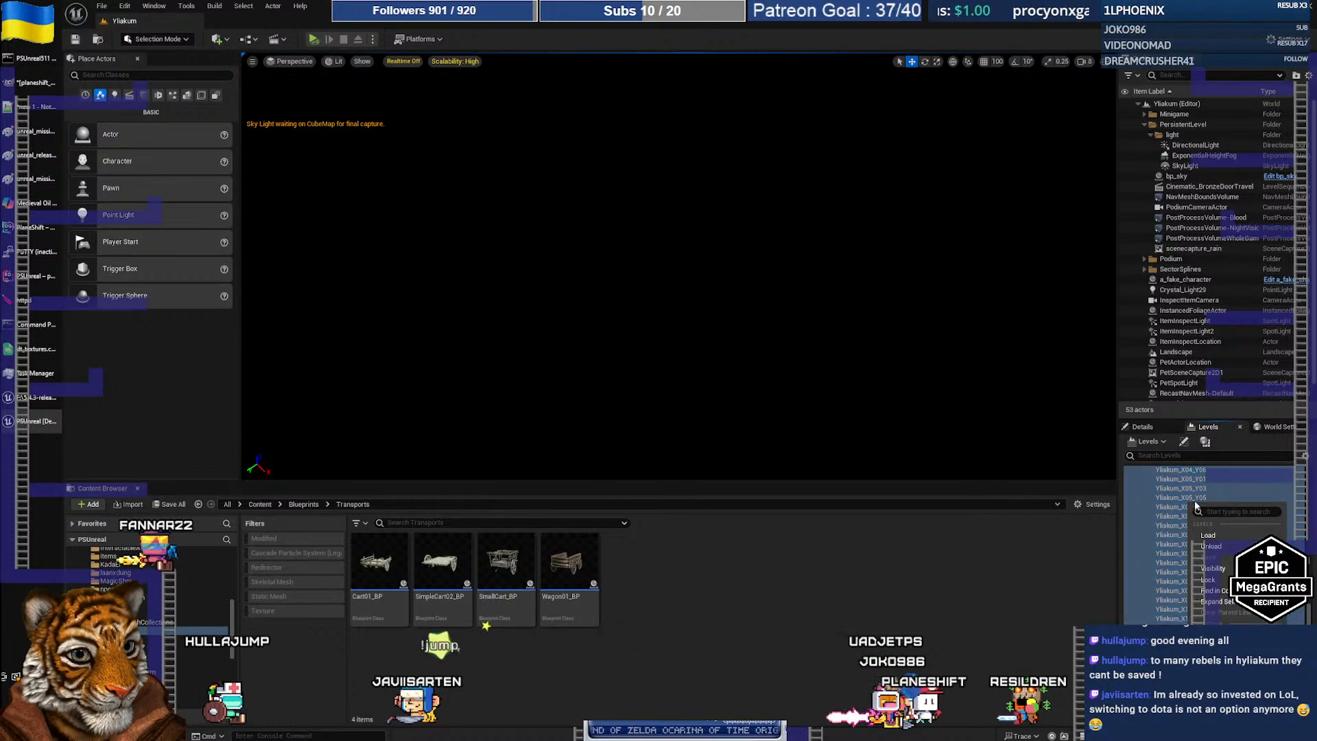
{"action": "left_click", "coordinate": [1227, 537]}
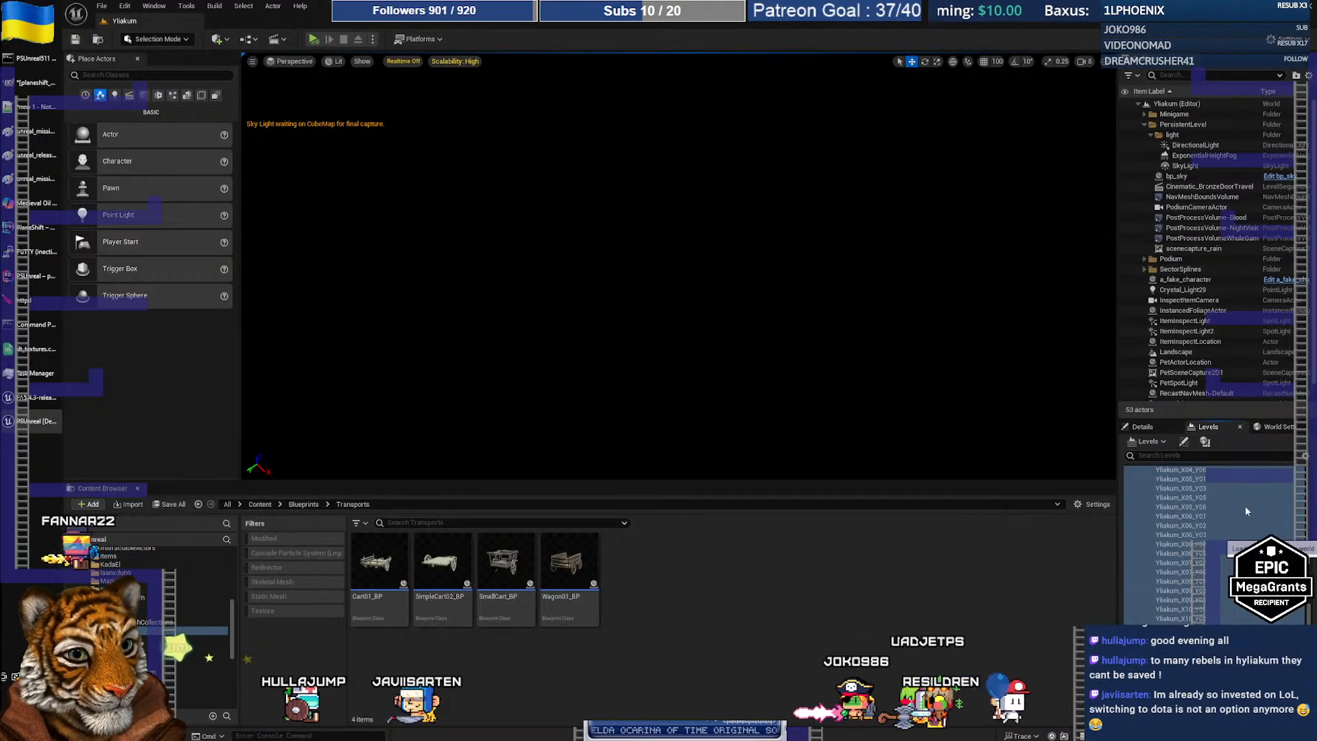
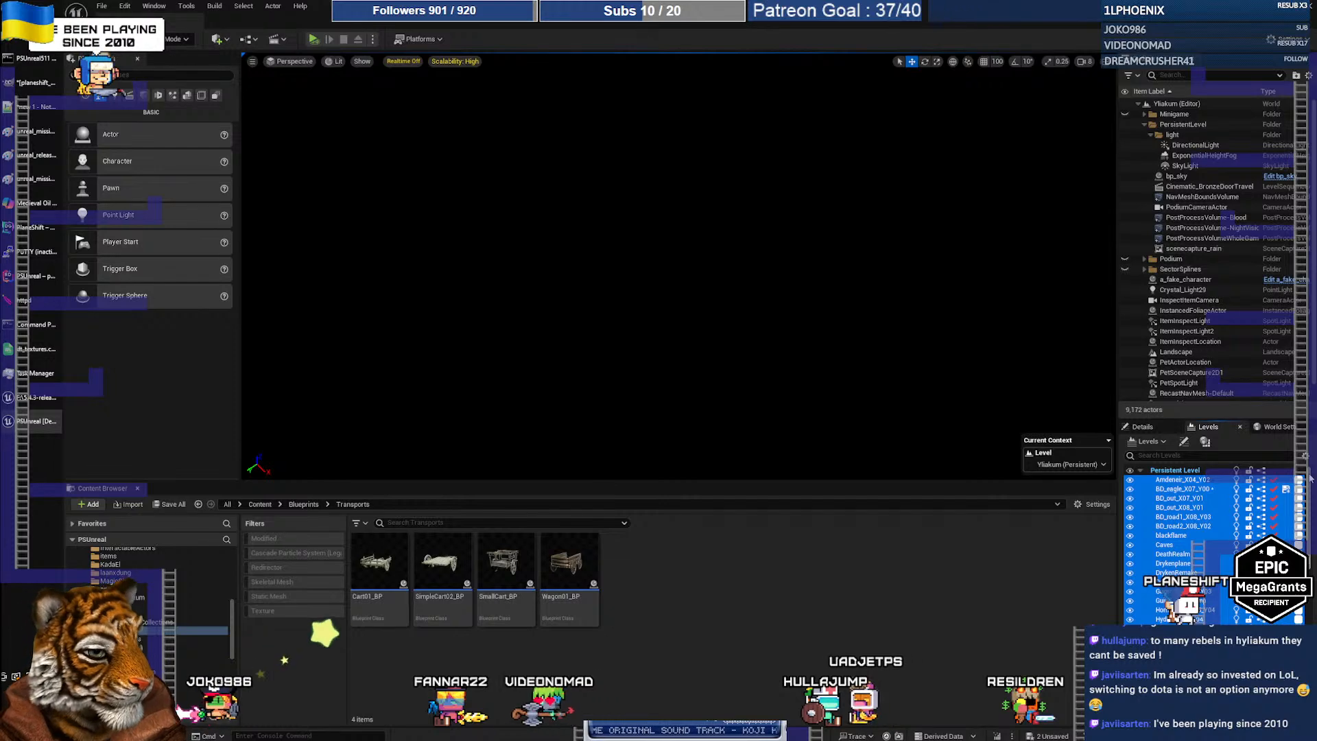
{"action": "left_click_drag", "start_coordinate": [1309, 504], "coordinate": [1302, 445]}
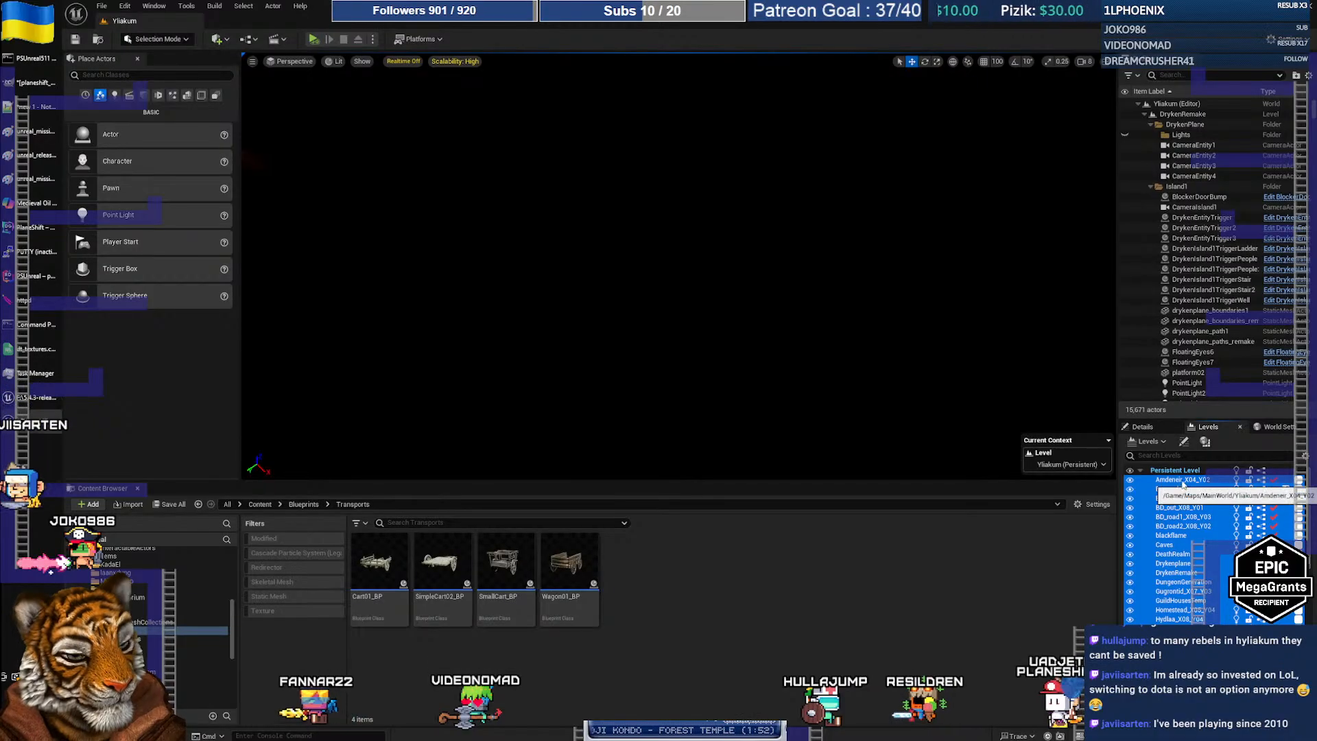
Find the Force No Precomputed Lighting option in the world settings by searching for "force", and clear the search
{"action": "left_click", "coordinate": [1275, 427]}
{"action": "left_click", "coordinate": [1173, 447]}
{"action": "type", "text": "force"}
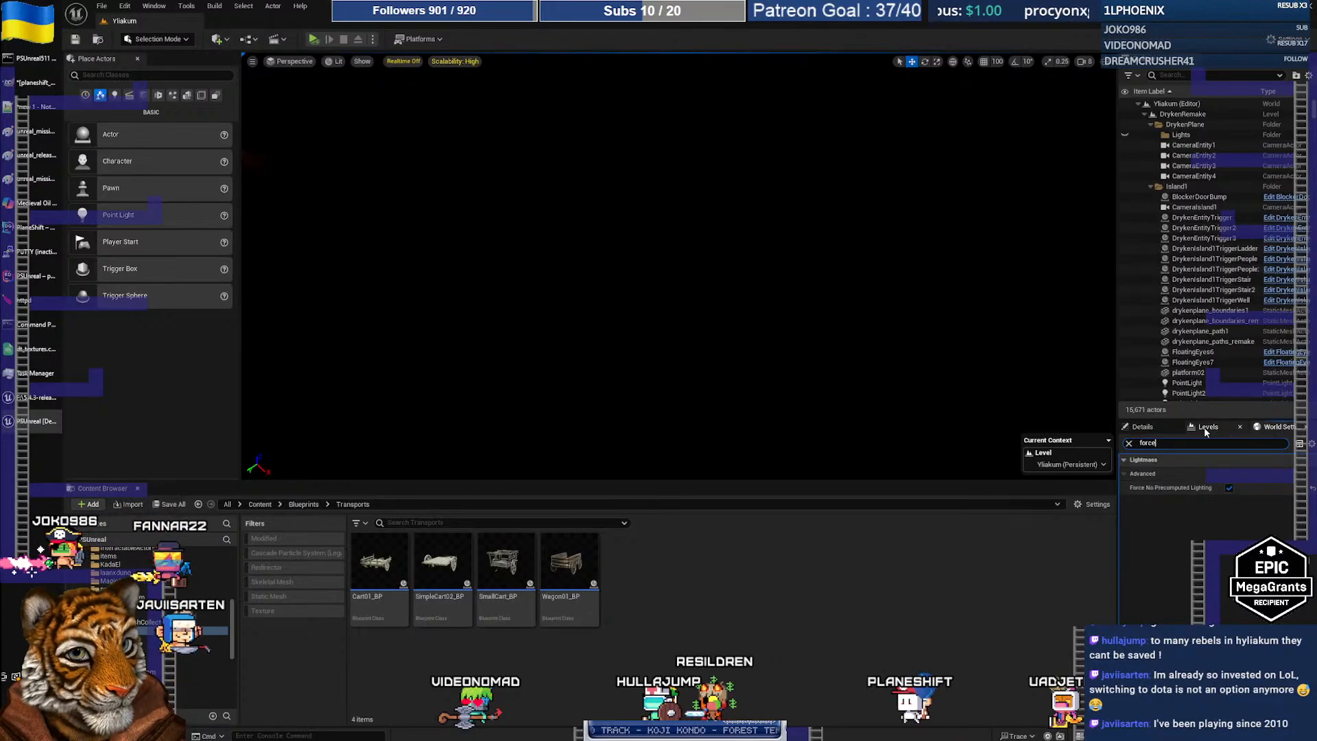
{"action": "left_click", "coordinate": [1128, 444]}
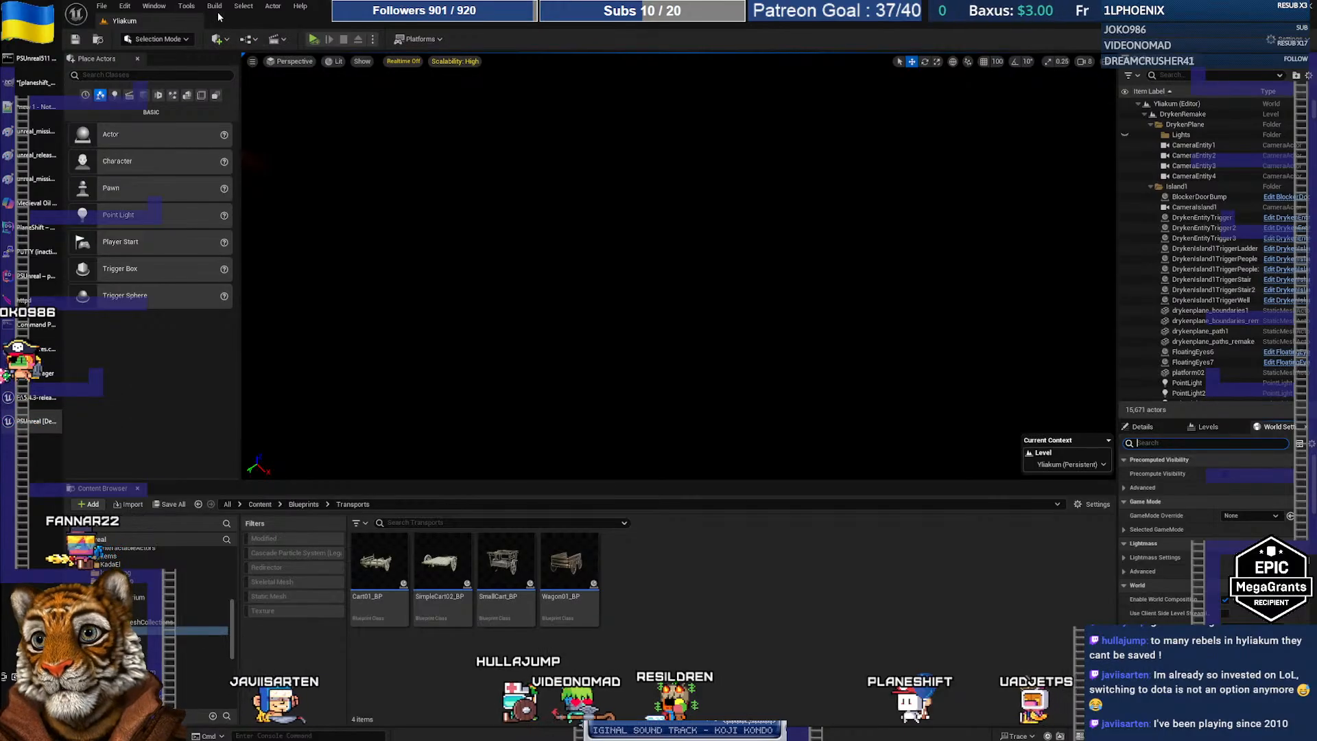
Run Build Lighting Only on the Yliakum map with its loaded sublevels and save all levels
{"action": "left_click", "coordinate": [1204, 427]}
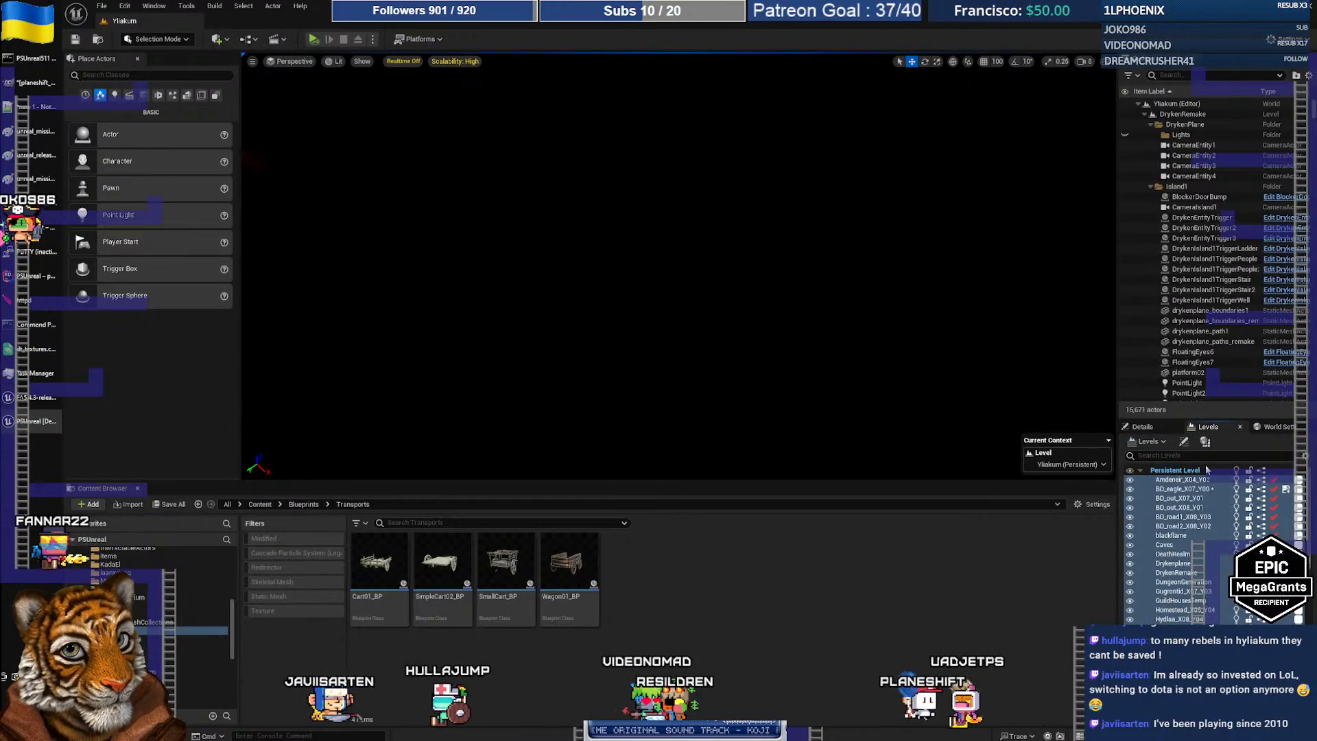
{"action": "left_click", "coordinate": [213, 7]}
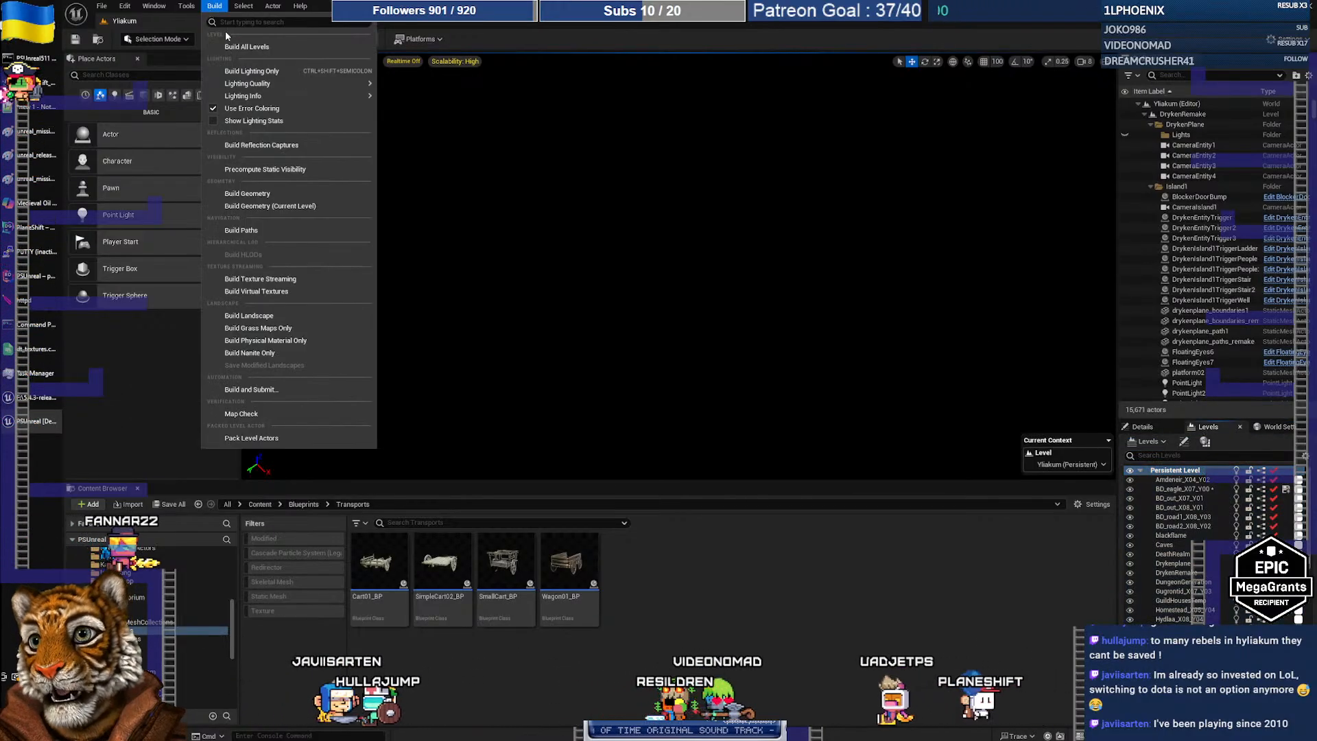
{"action": "left_click", "coordinate": [247, 71]}
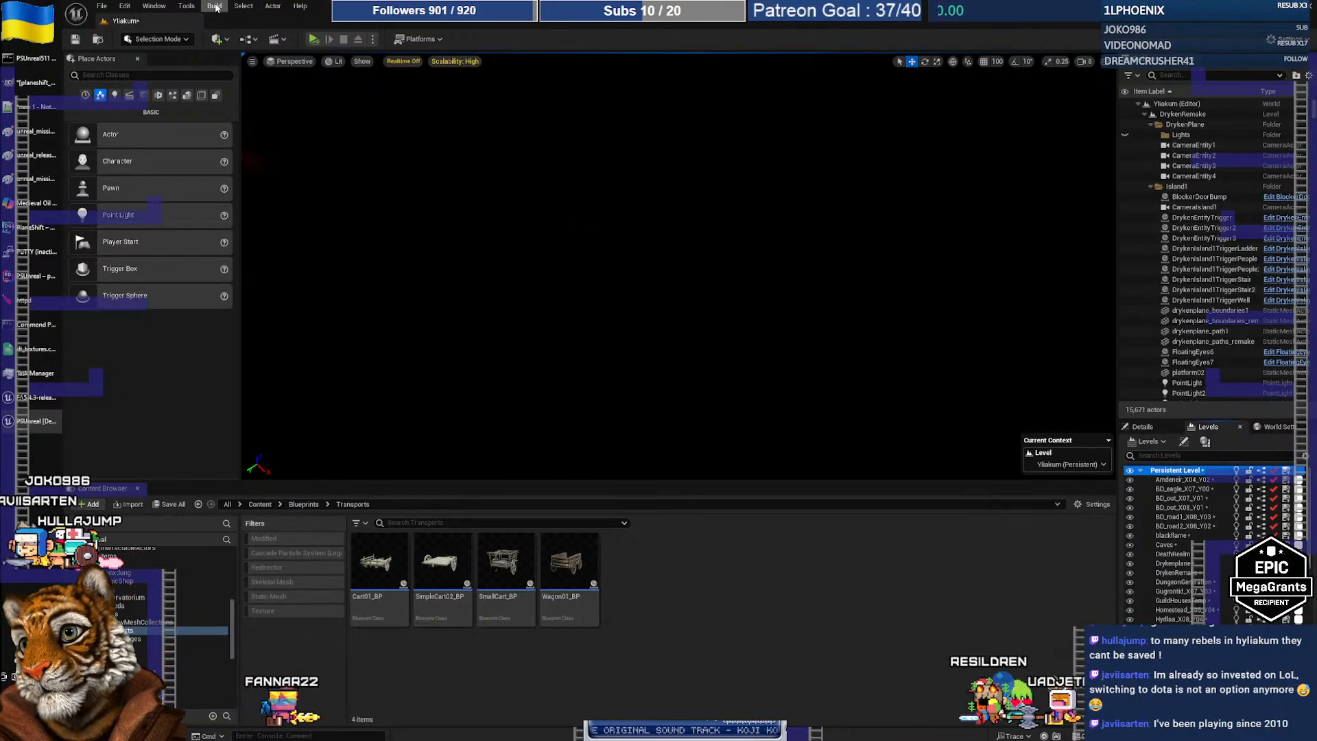
{"action": "left_click", "coordinate": [100, 6]}
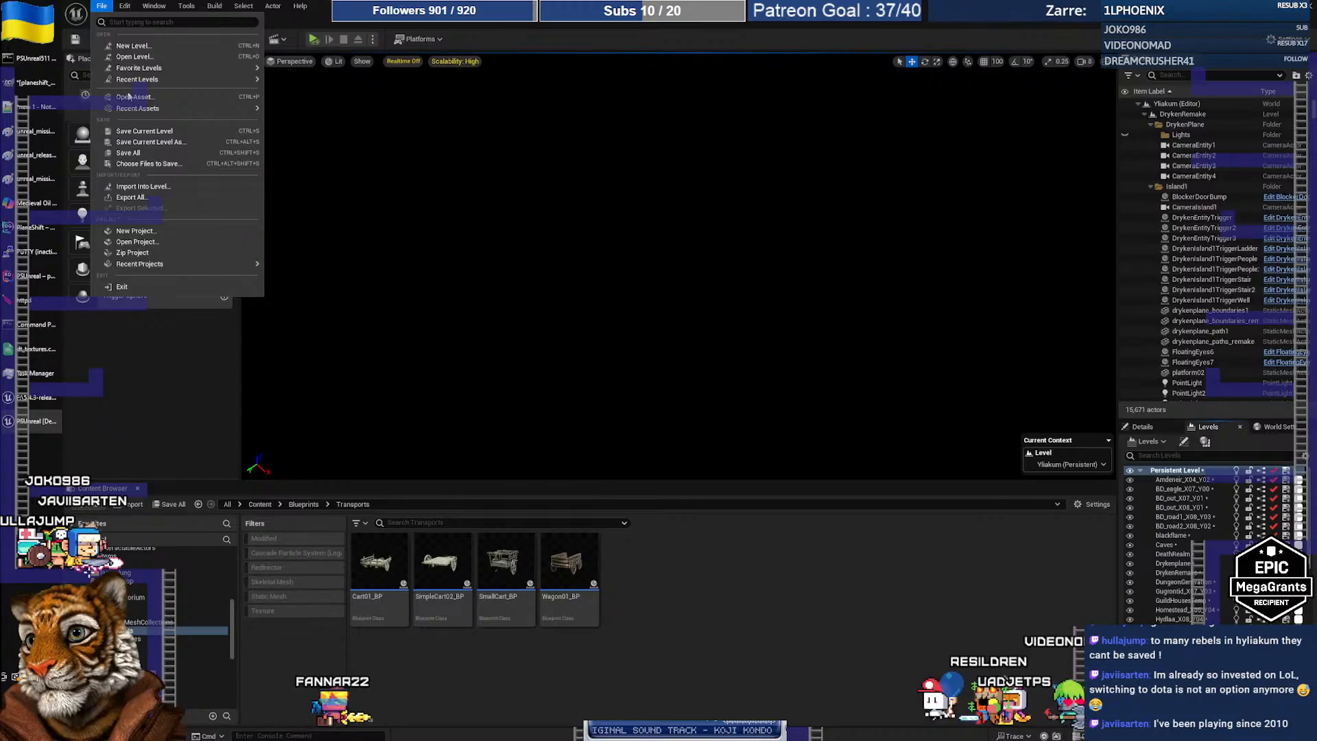
{"action": "left_click", "coordinate": [133, 155]}
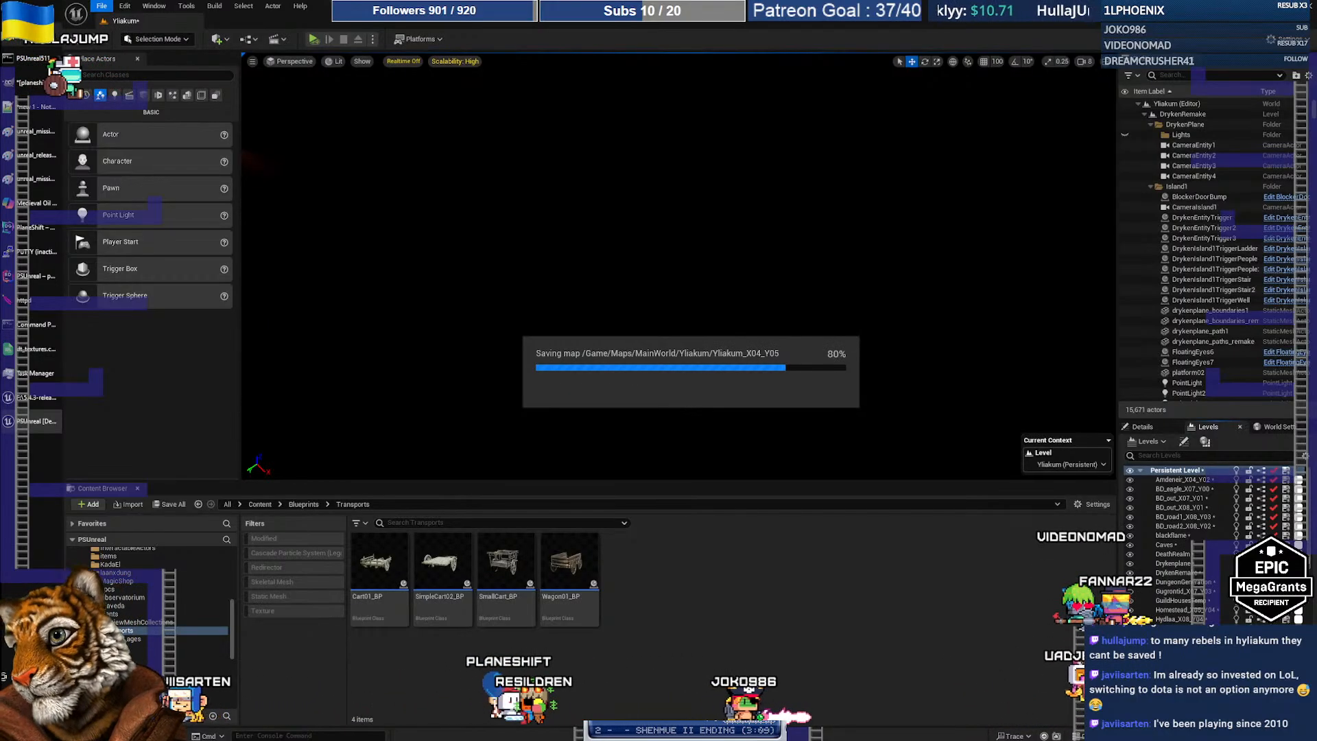
Switch to the browser's wiki editor and add under 0.7.52 "1) I deleted all the "Builtdata" files (or I was getting an error on save)"
{"action": "left_click", "coordinate": [9, 38]}
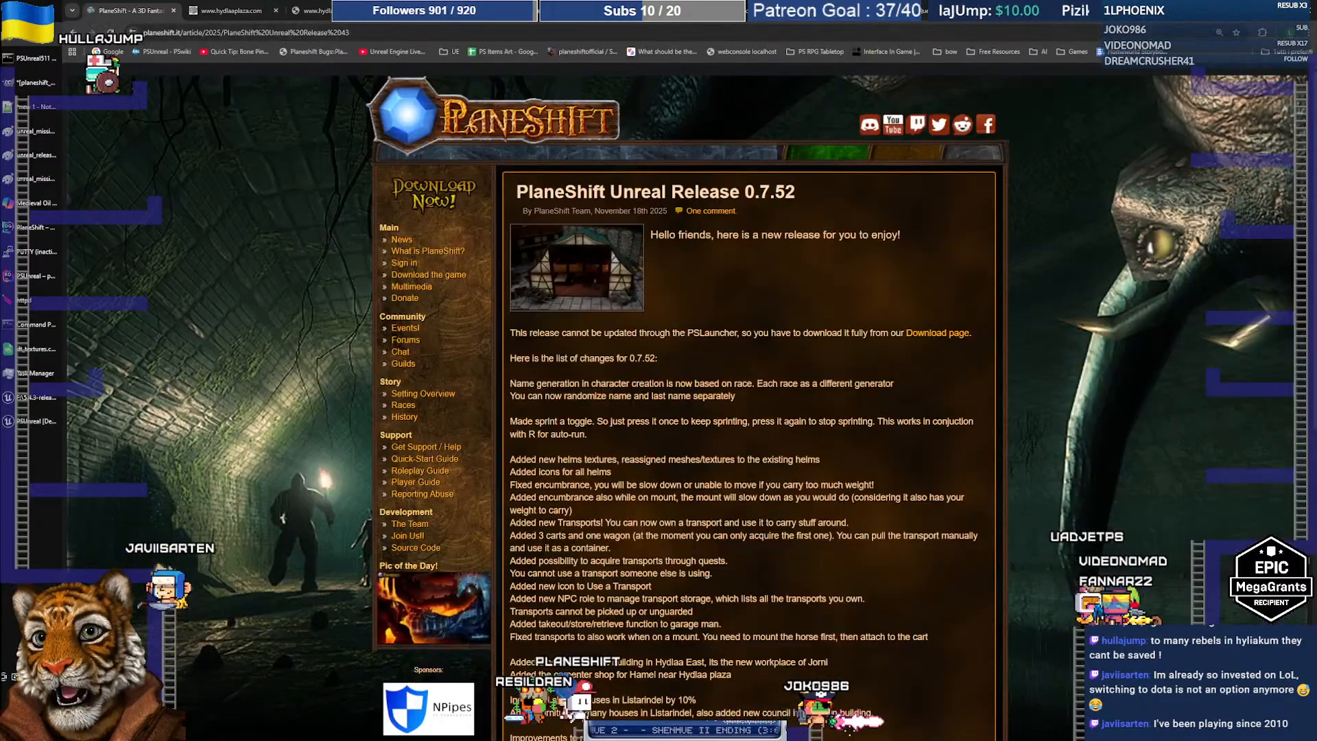
{"action": "left_click", "coordinate": [418, 10]}
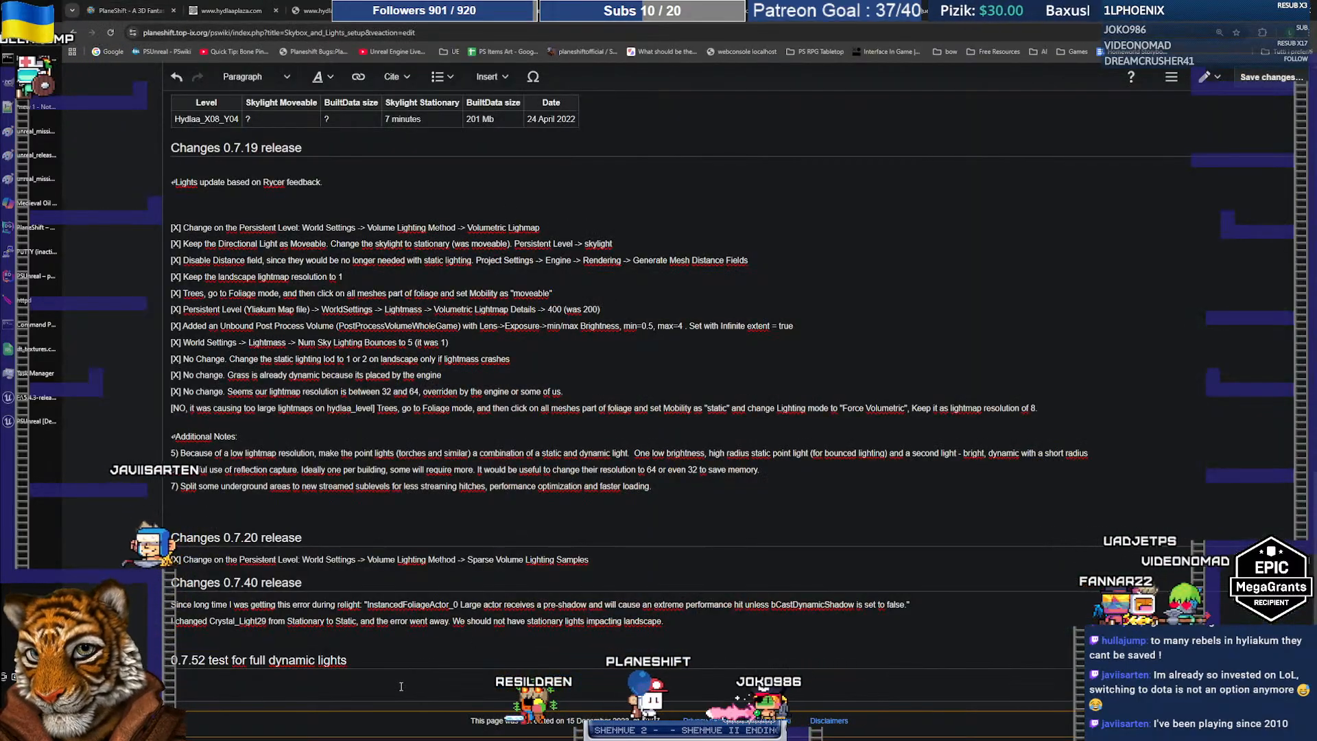
{"action": "type", "text": "1) I delete"}
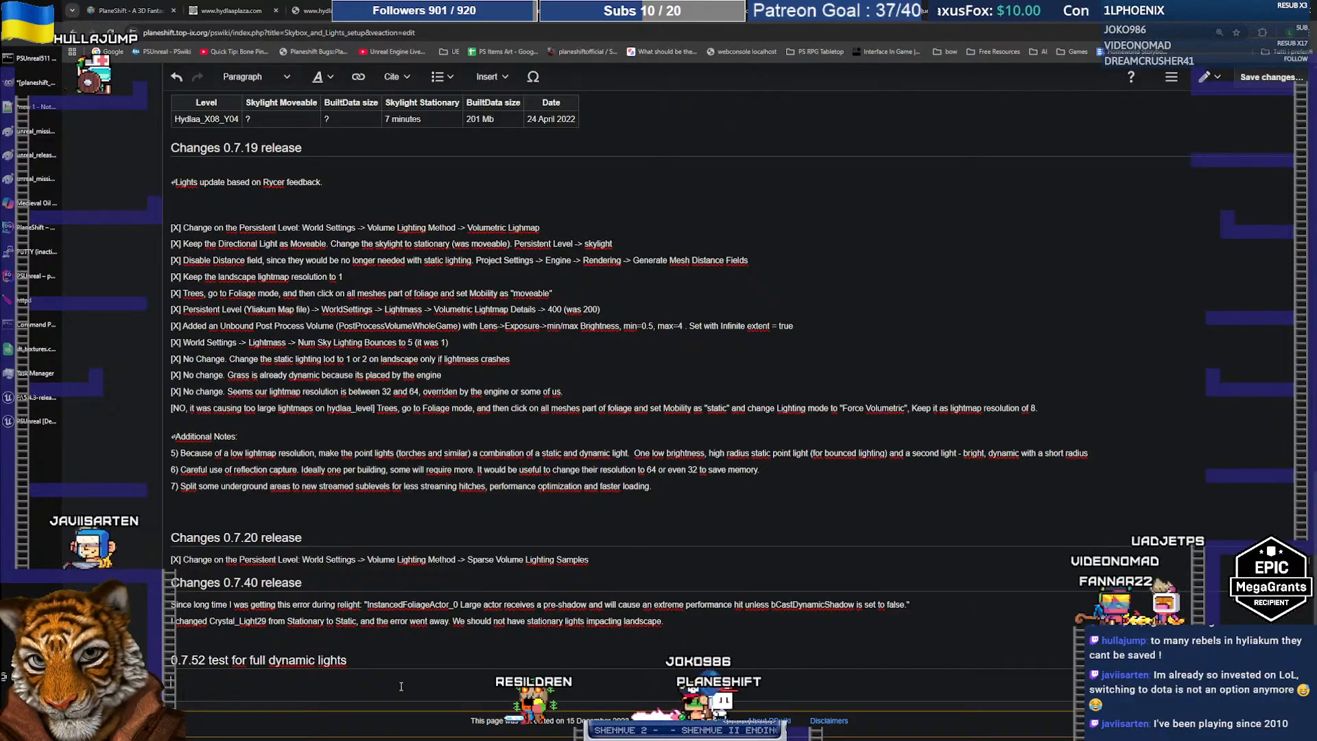
{"action": "type", "text": "d all the lig"}
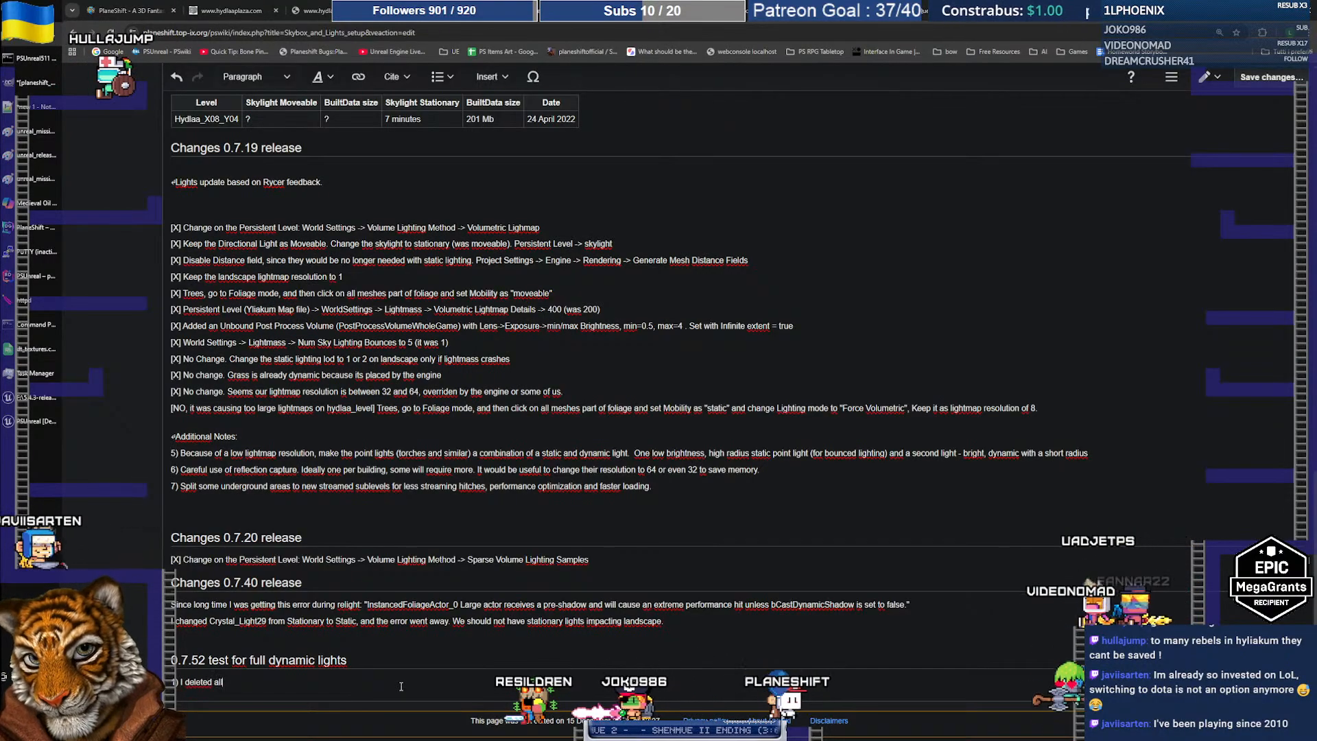
{"action": "key", "text": "BackSpace"}
{"action": "key", "text": "BackSpace"}
{"action": "key", "text": "BackSpace"}
{"action": "type", "text": "Buil"}
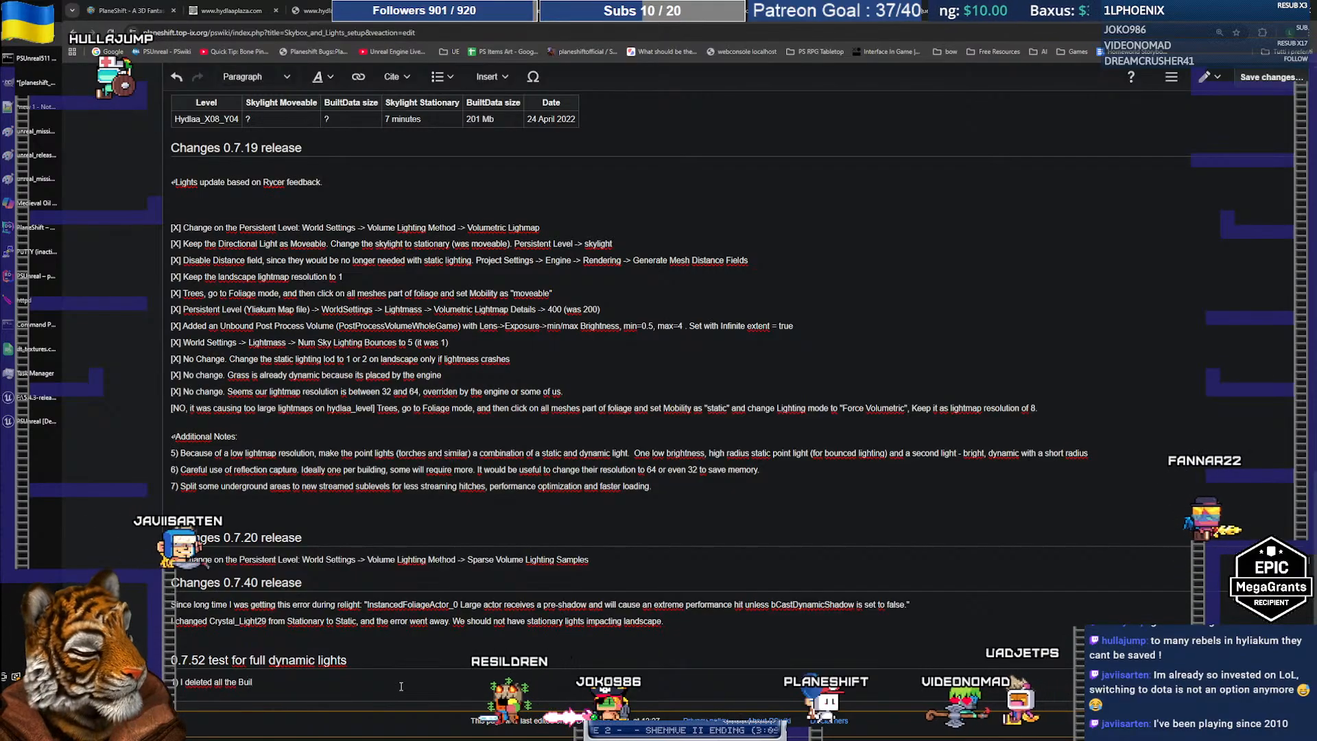
{"action": "type", "text": "t data"}
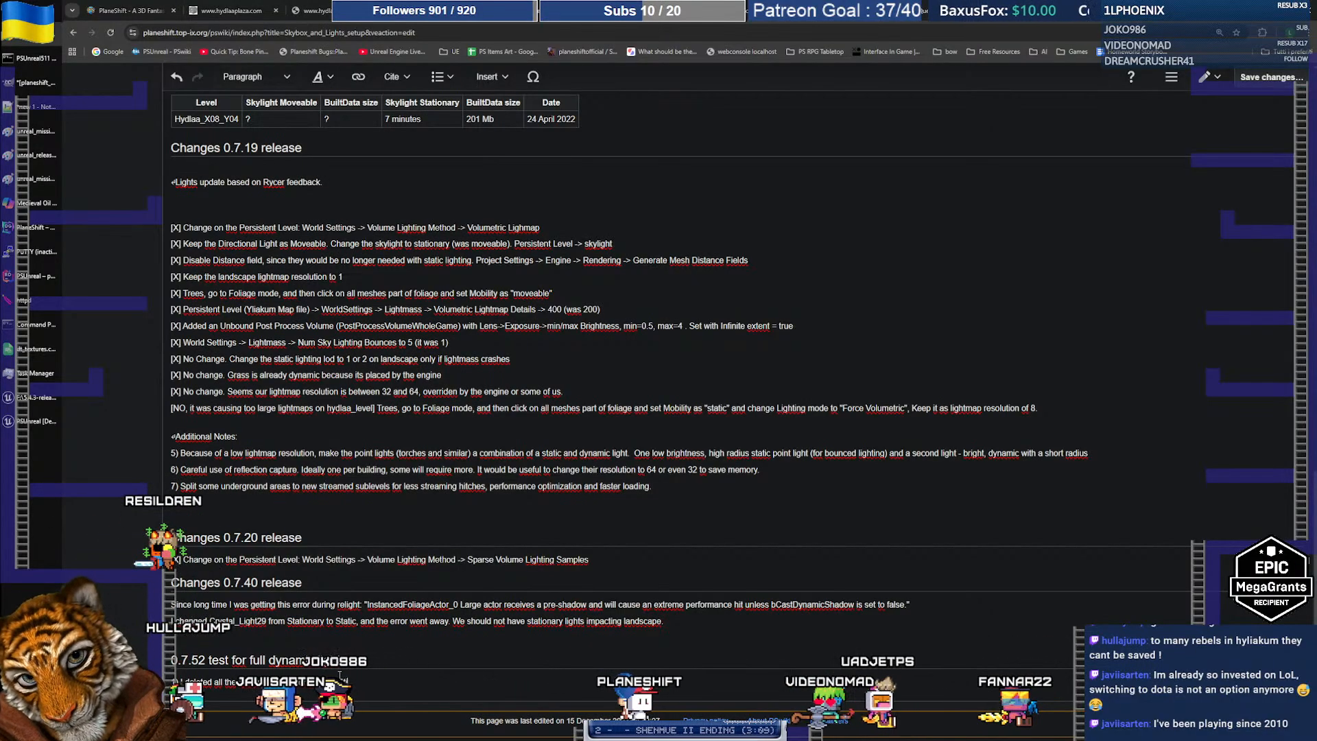
{"action": "type", "text": "were getting an error on save)"}
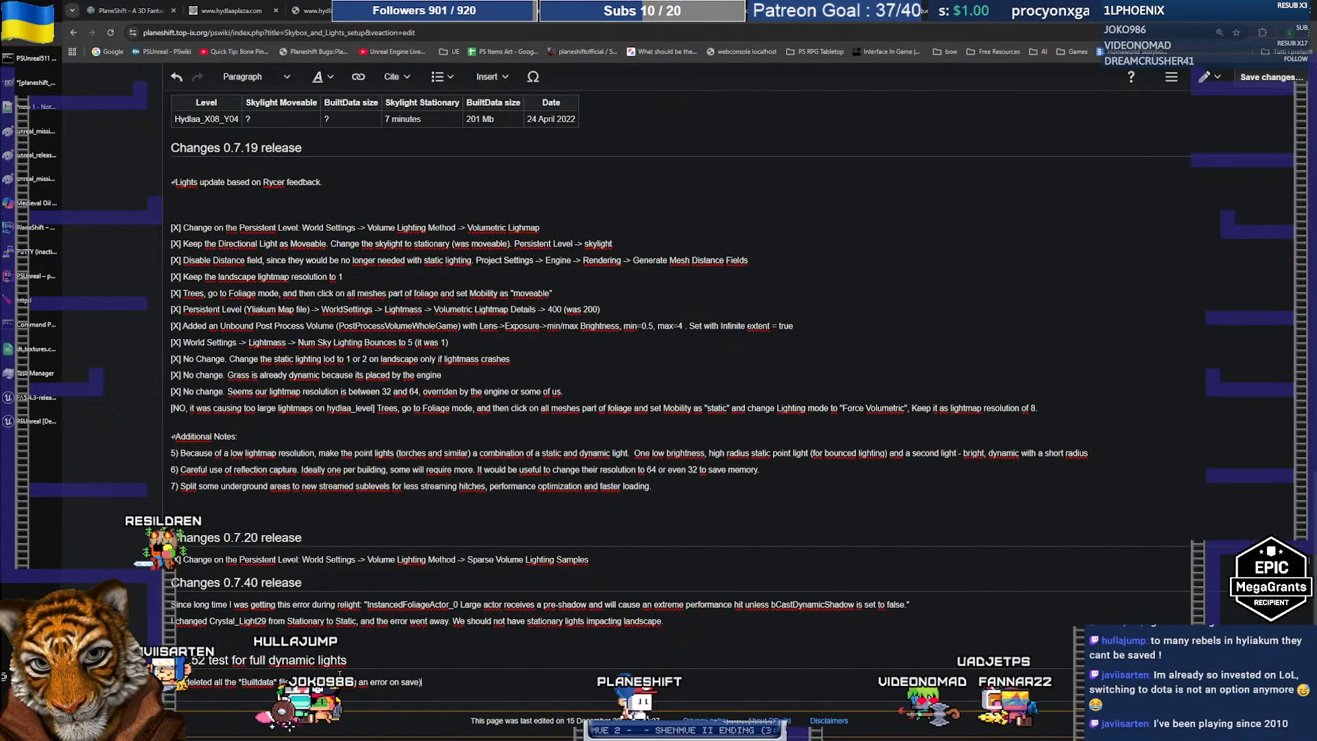
Start a second line under the 0.7.52 heading of the wiki page with "2) Turn on"
{"action": "key", "text": "Return"}
{"action": "type", "text": "2) enab"}
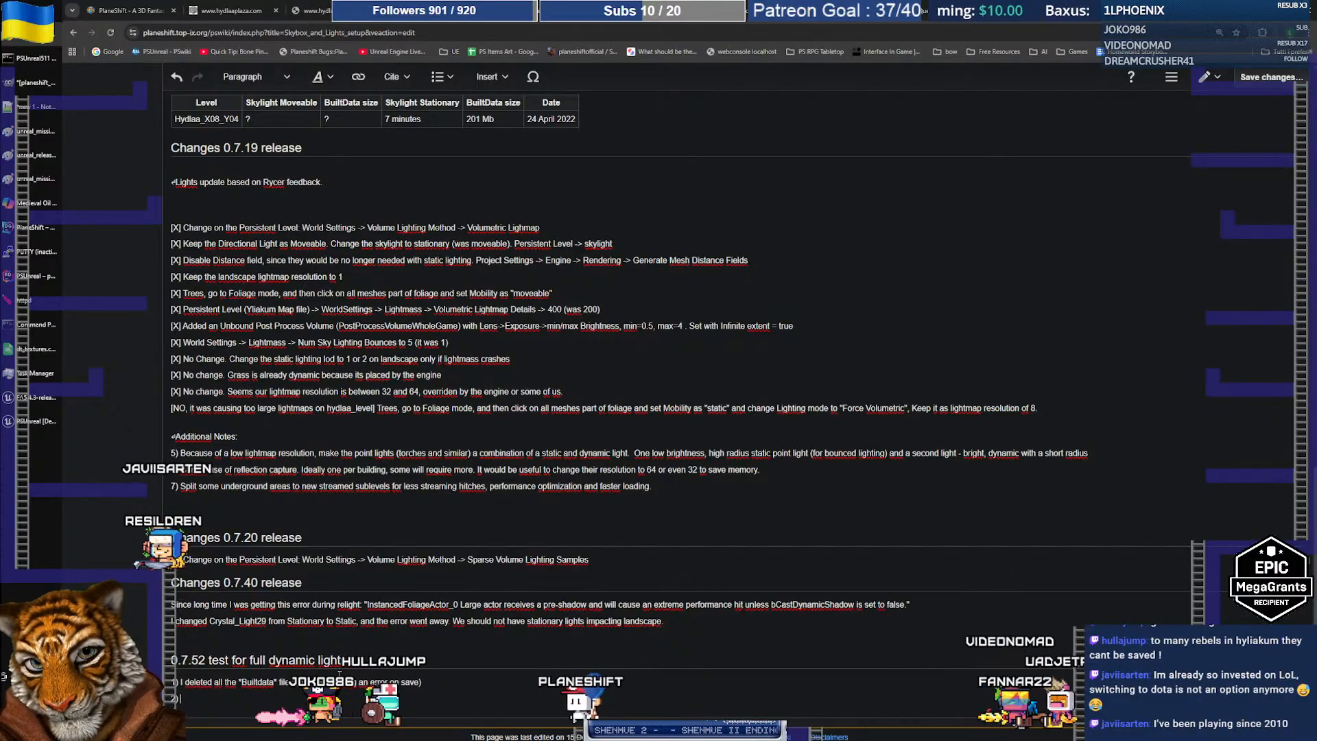
{"action": "type", "text": "ked"}
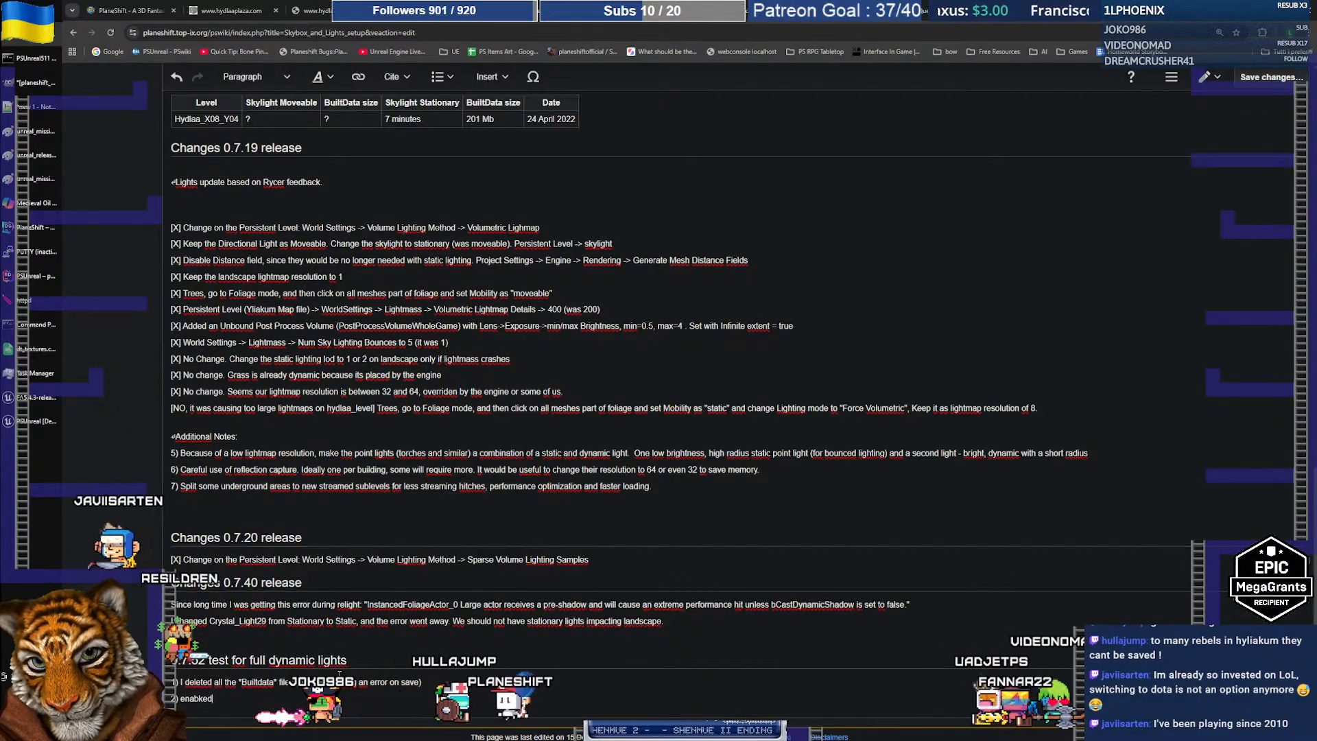
{"action": "type", "text": "Turn on"}
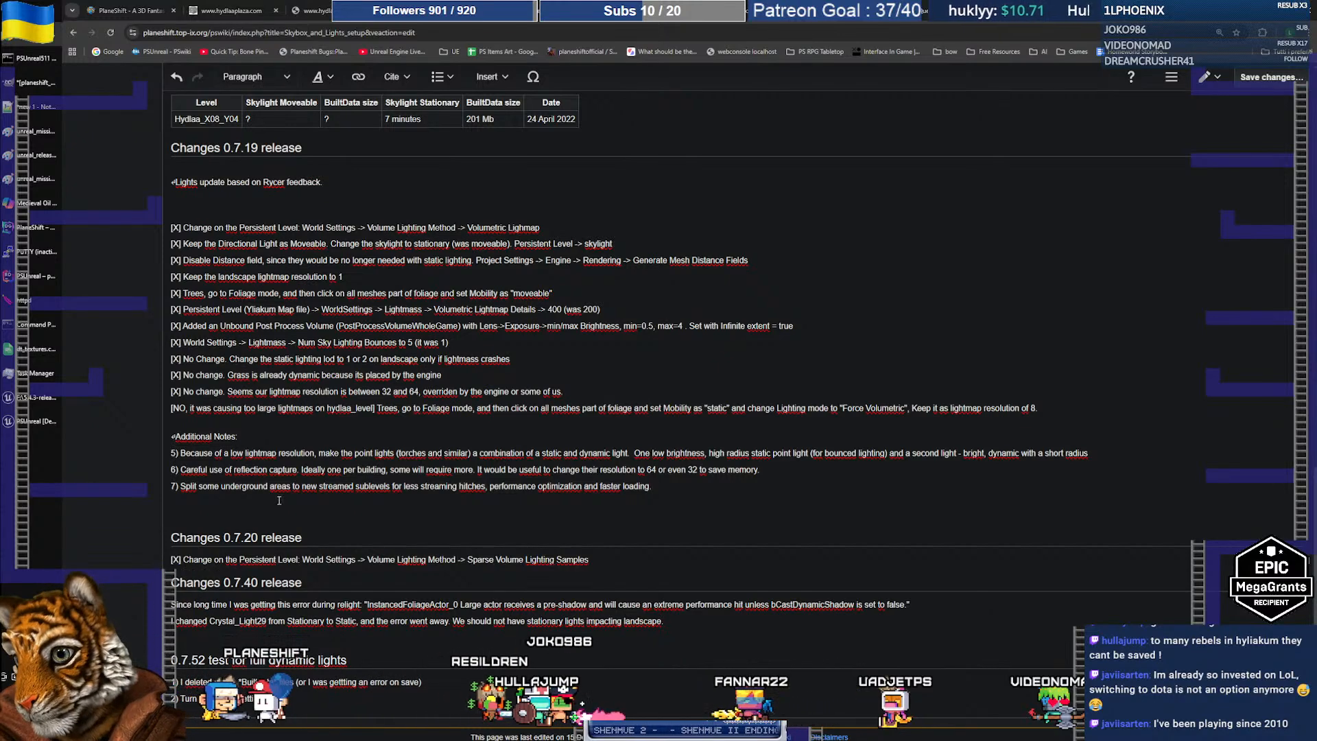
Look up "force" in the Unreal Editor's world settings, and complete the wiki's second line with "World Settings"->"Force No Precomputed Lighting"
{"action": "left_click", "coordinate": [19, 420]}
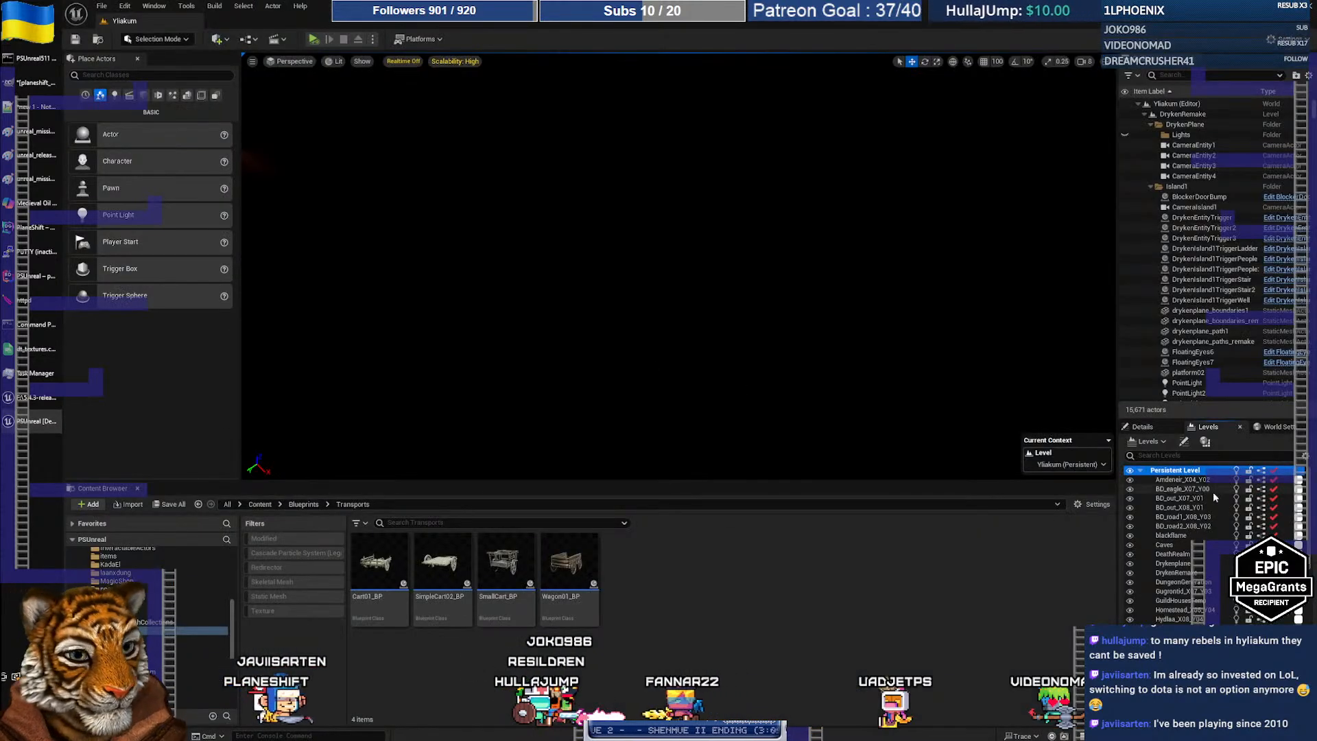
{"action": "left_click", "coordinate": [1270, 427]}
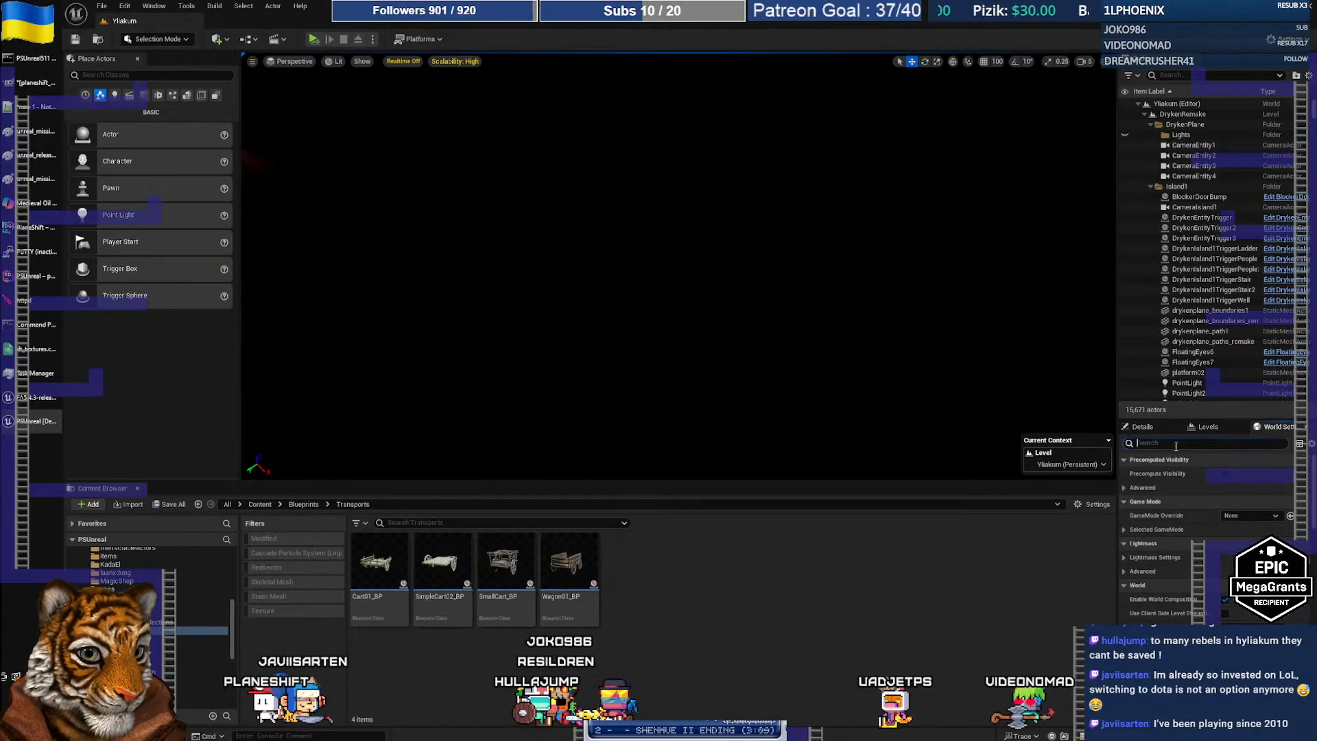
{"action": "key", "text": "BackSpace"}
{"action": "key", "text": "BackSpace"}
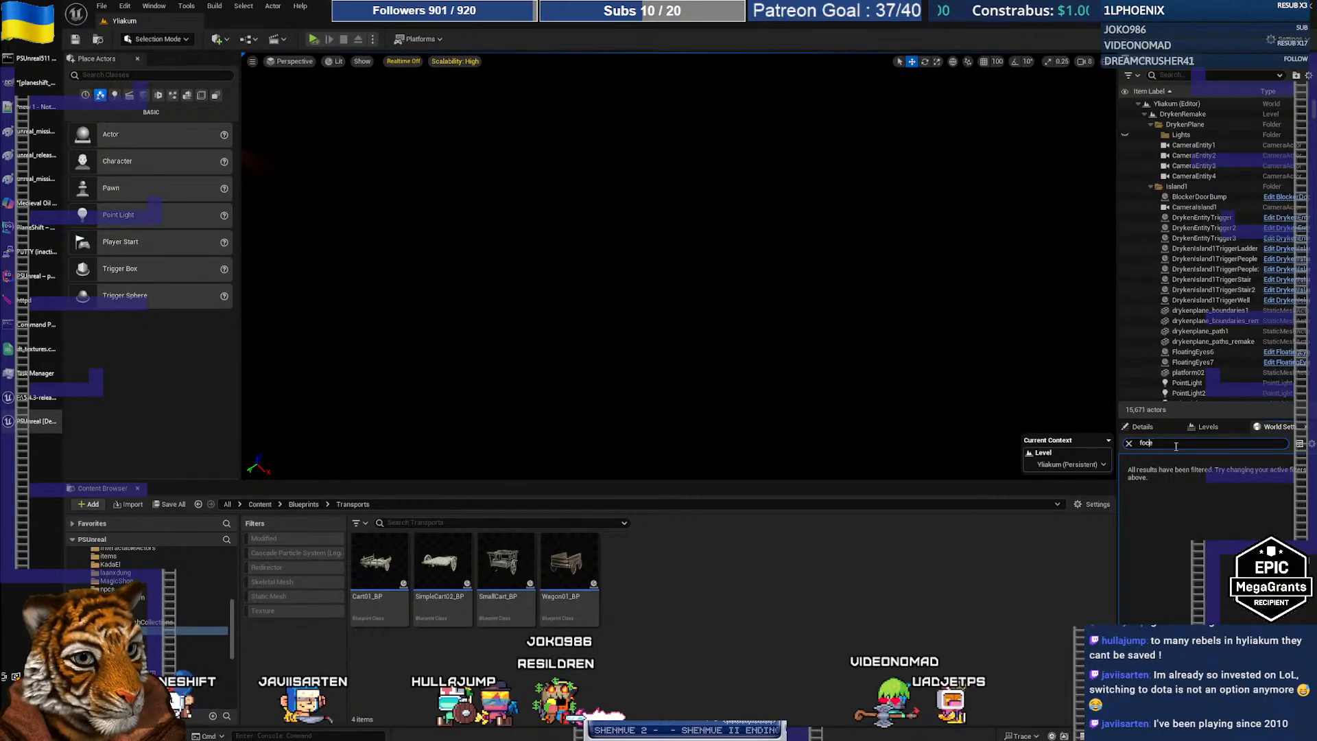
{"action": "key", "text": "Left"}
{"action": "type", "text": "r"}
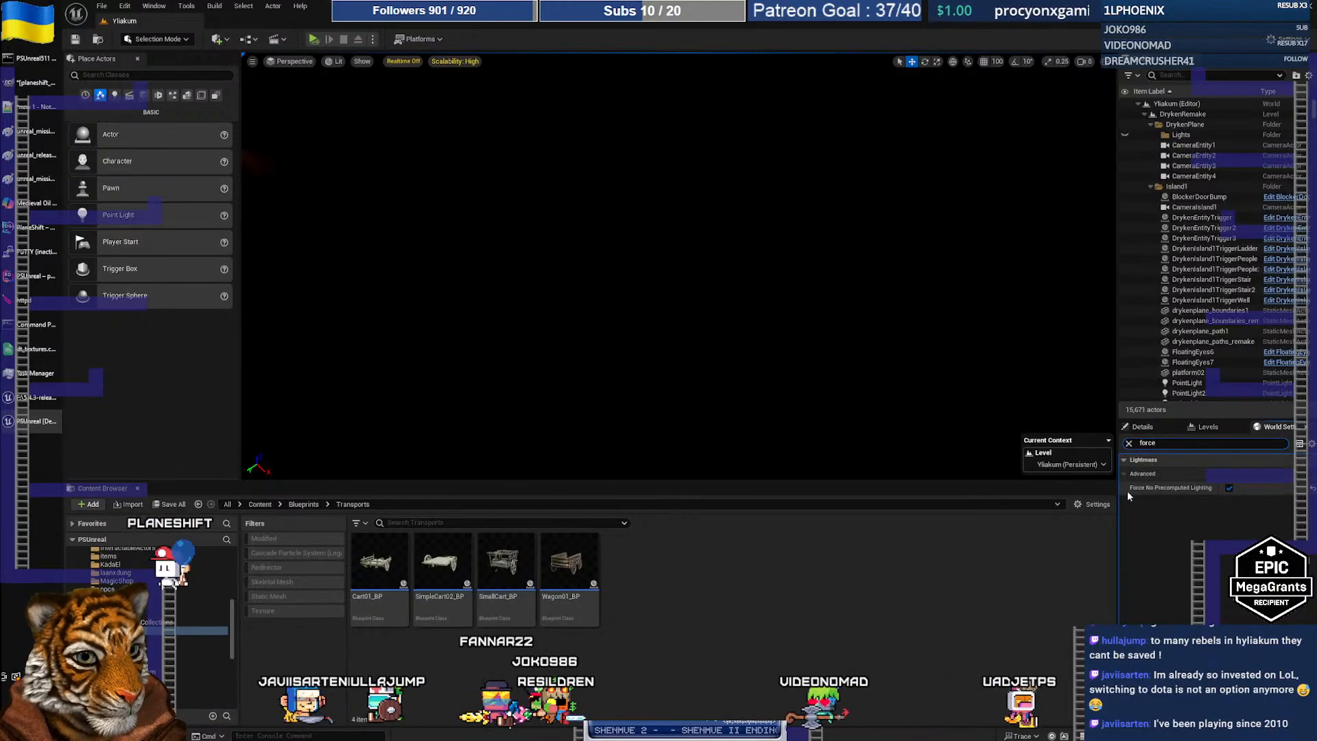
{"action": "key", "text": "alt+Tab"}
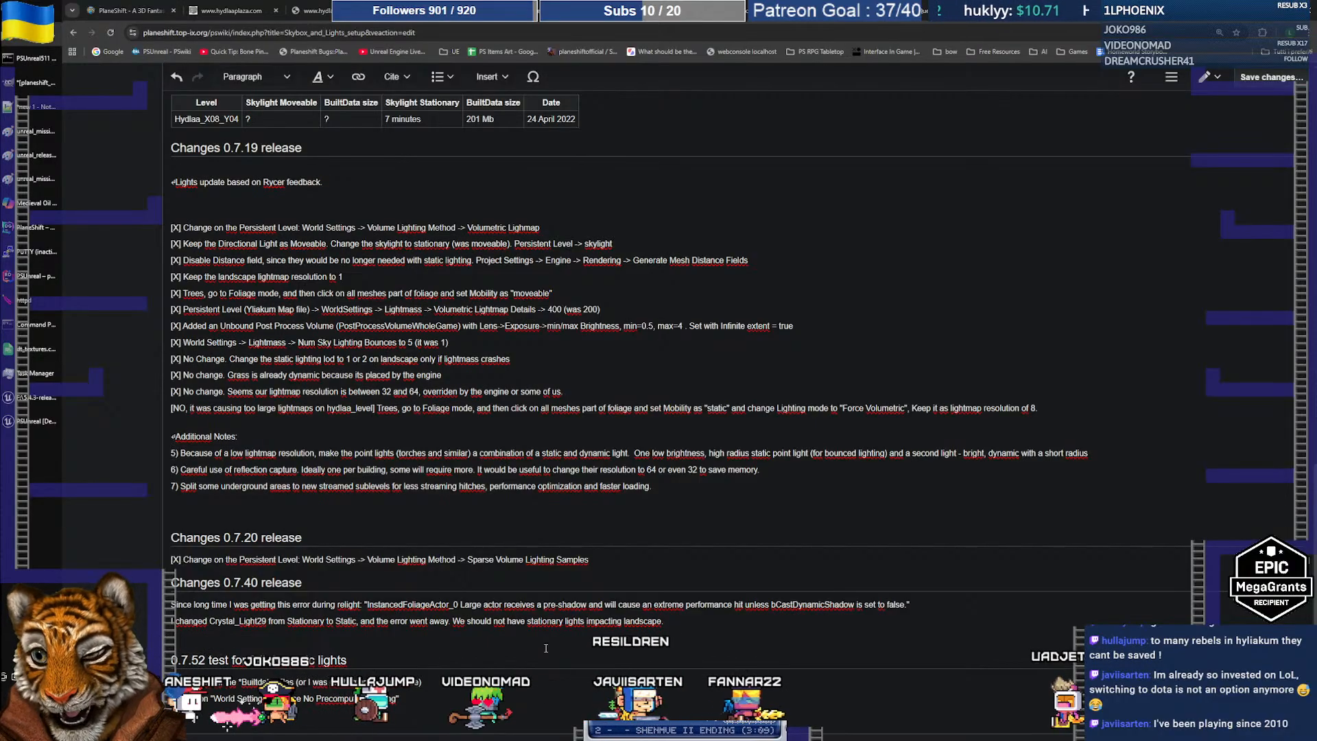
Check the editor's lighting build command and add wiki line 3: Build -> "Build Lighting only" (this will basically remove all the lightmaps in case you have any)
{"action": "key", "text": "alt+Tab"}
{"action": "left_click", "coordinate": [212, 7]}
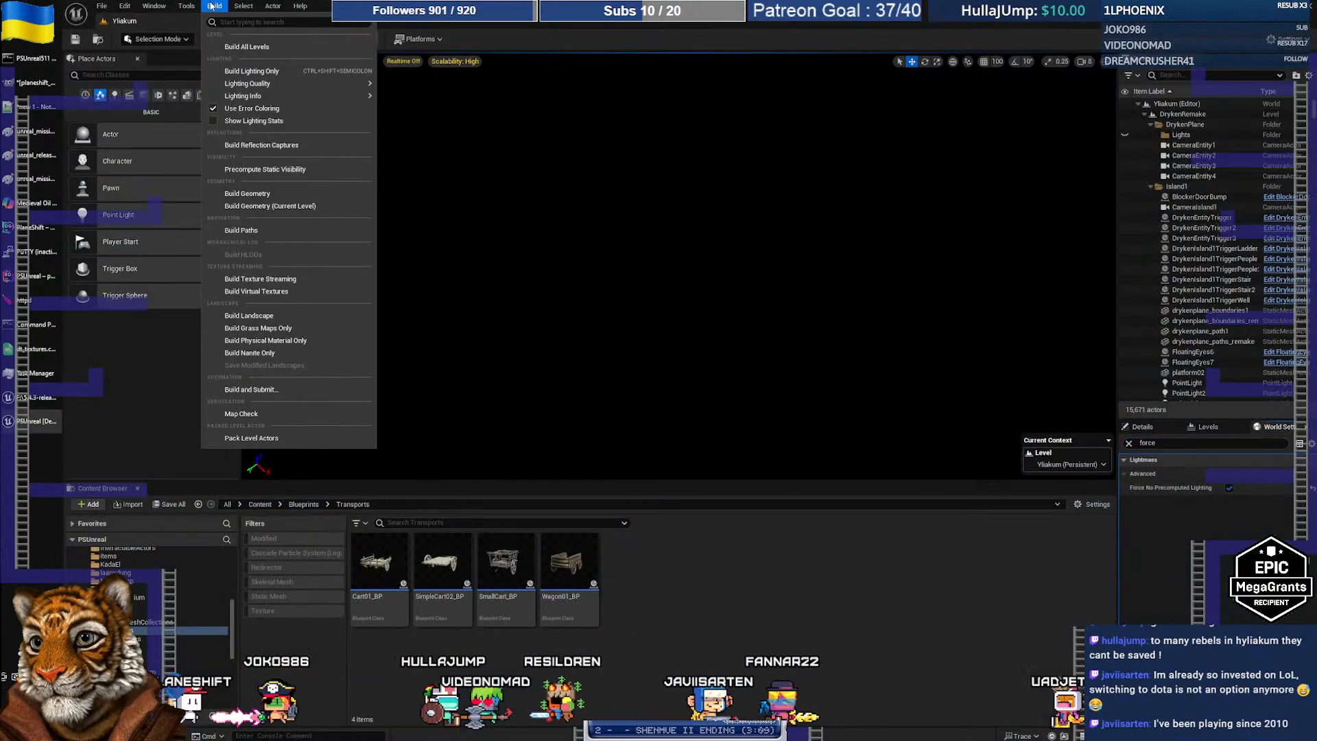
{"action": "left_click", "coordinate": [261, 74]}
{"action": "key", "text": "alt+Tab"}
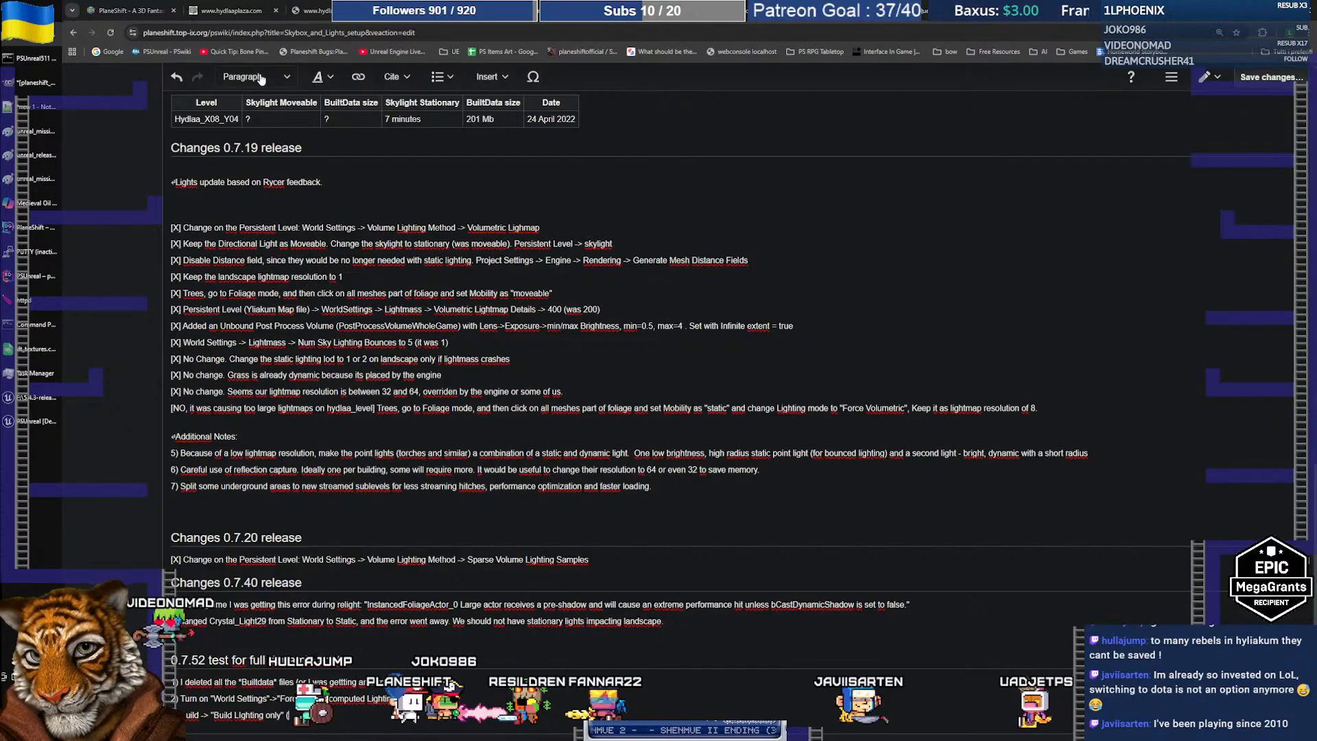
{"action": "type", "text": "bas"}
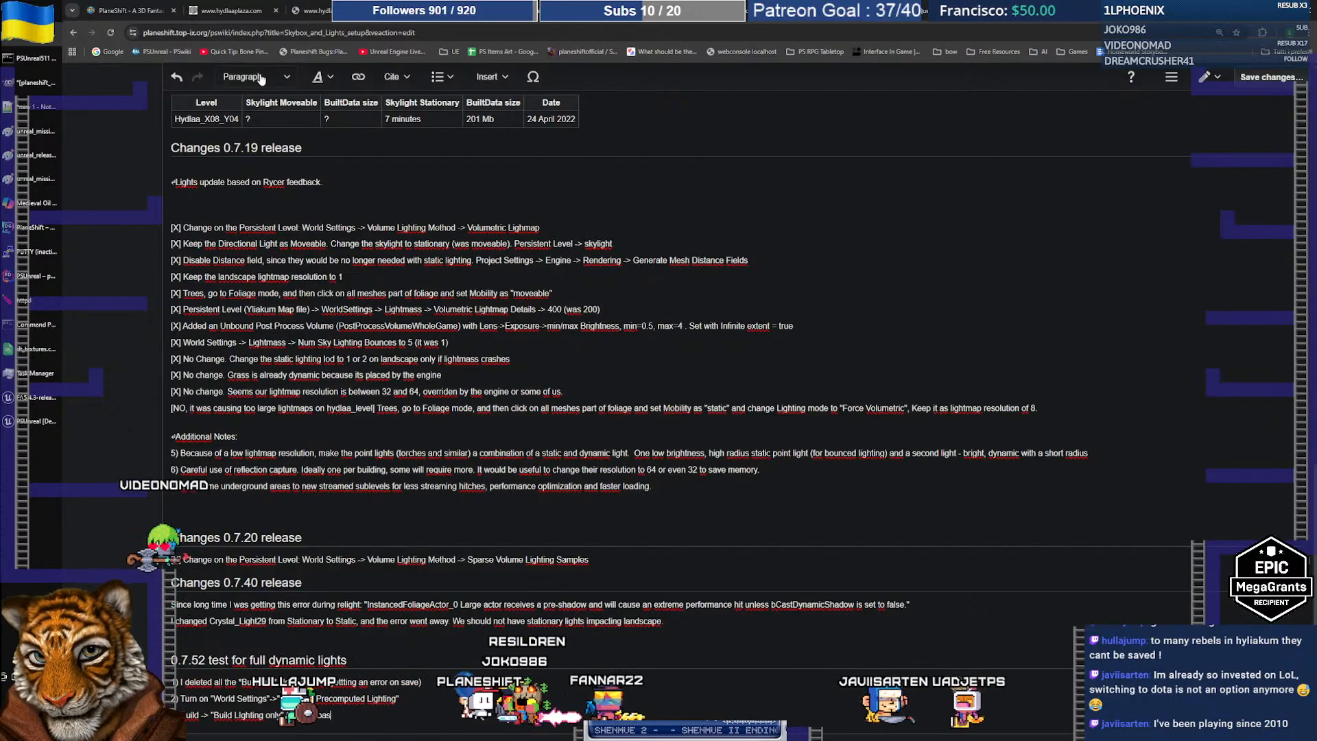
{"action": "type", "text": "ically remove all the l"}
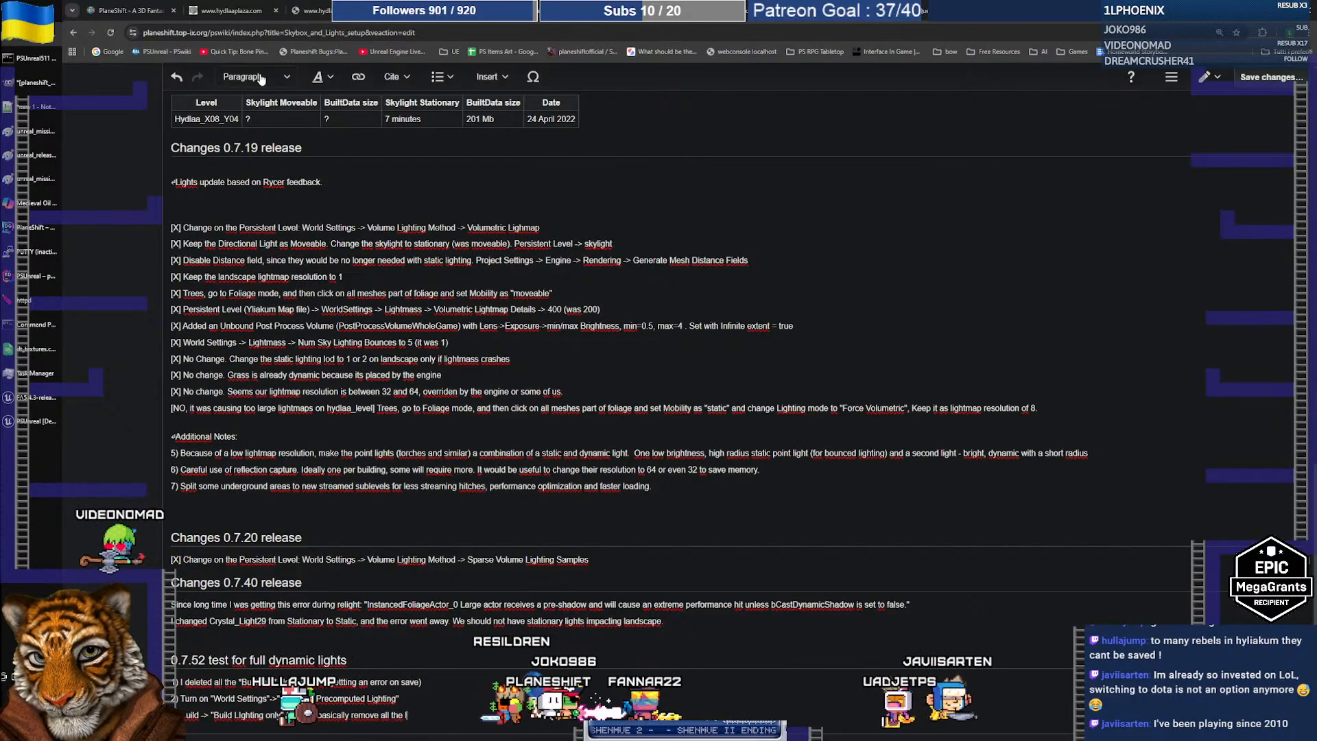
{"action": "type", "text": "ightmaps in cacse you have any)"}
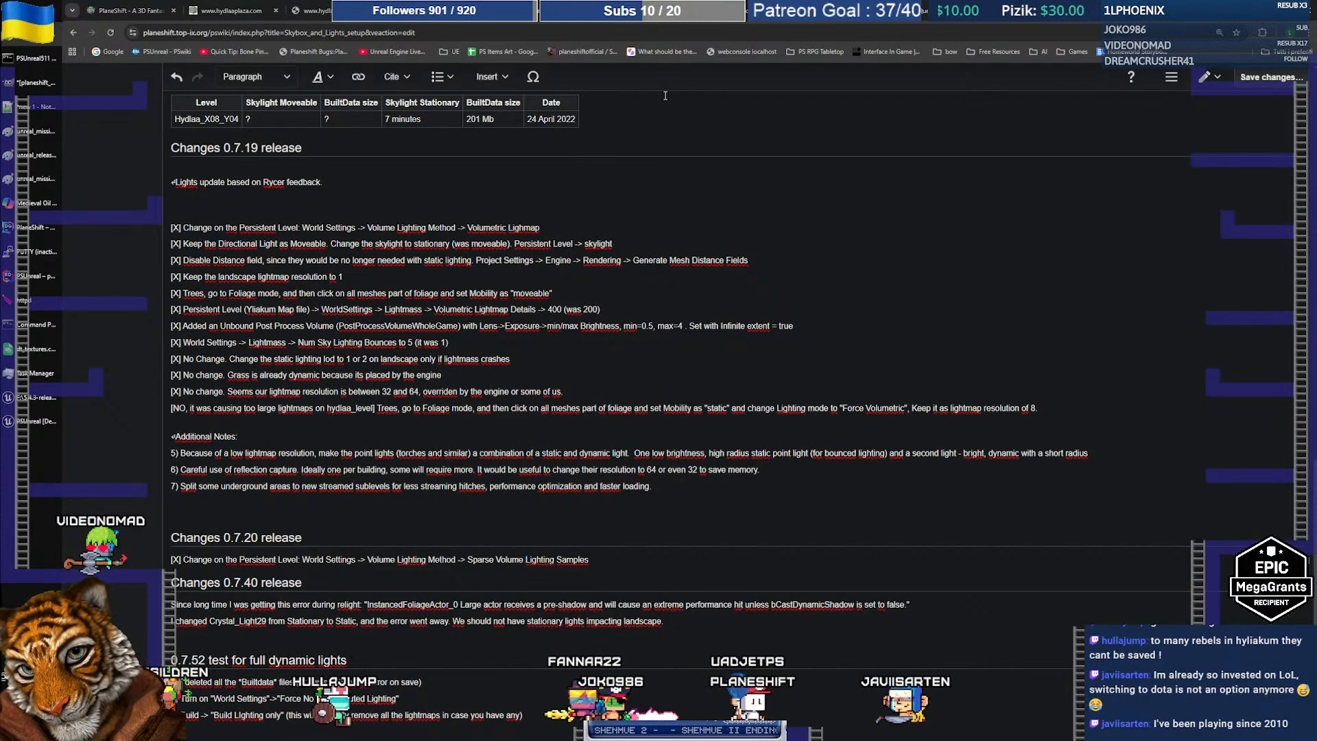
Add the line "4) Resave all" at the end of the wiki's 0.7.52 section
{"action": "key", "text": "Return"}
{"action": "type", "text": "4) Resave all"}
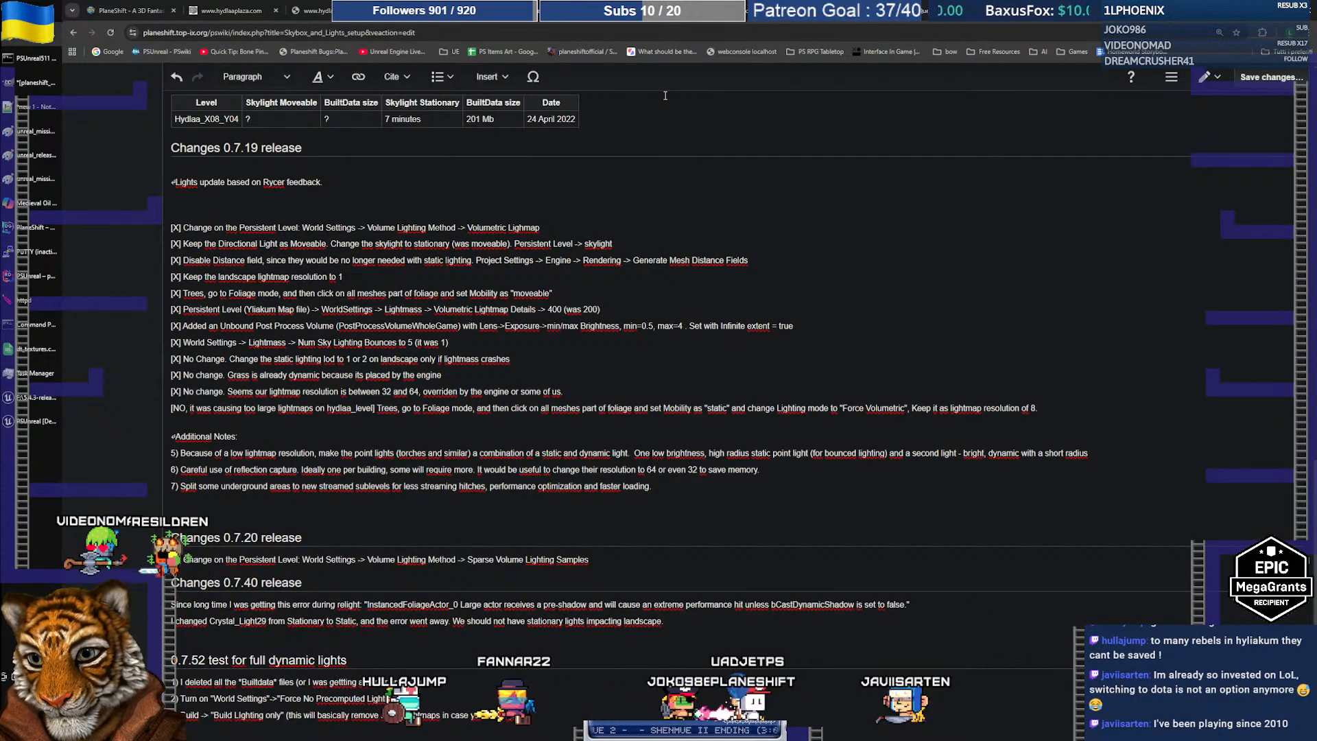
{"action": "scroll", "coordinate": [664, 96], "scroll_direction": "down", "scroll_amount": 2}
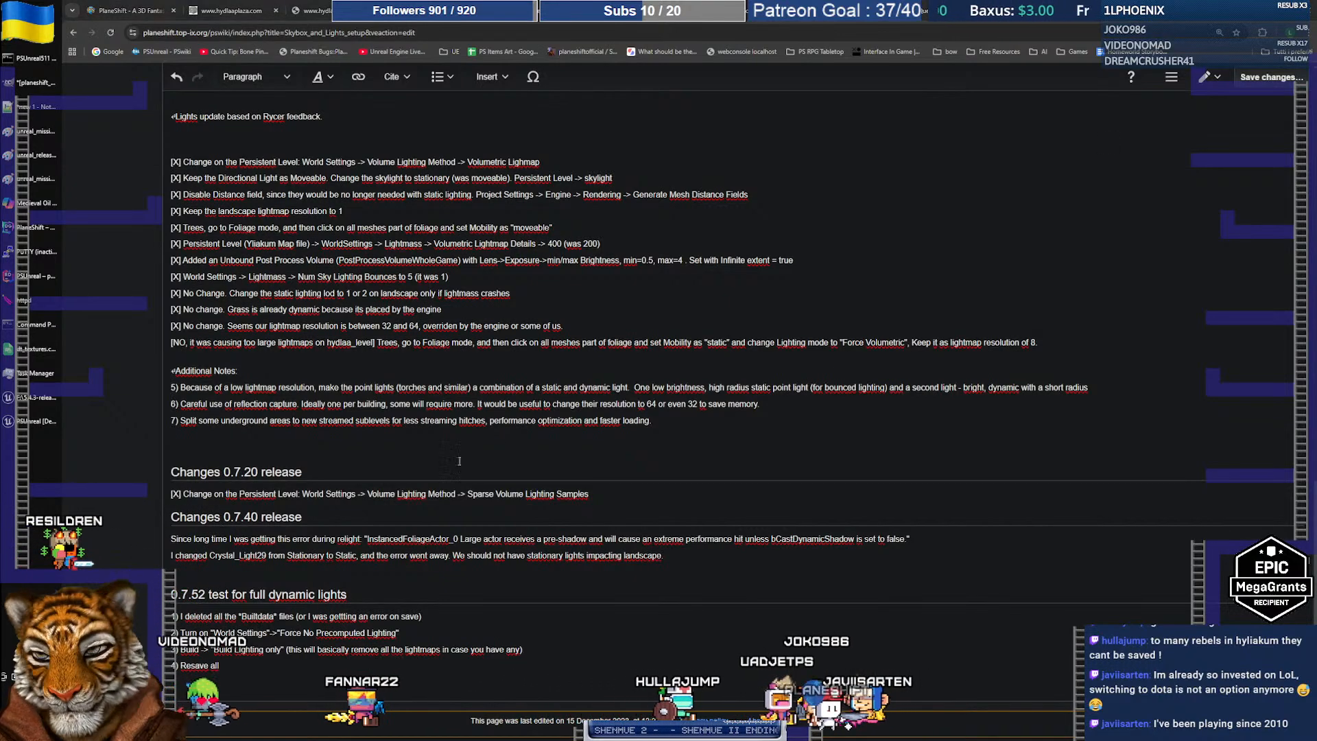
Switch to Notepad++, change the version name in config.xml to "0.7.52dyn" and save the file
{"action": "left_click", "coordinate": [38, 420]}
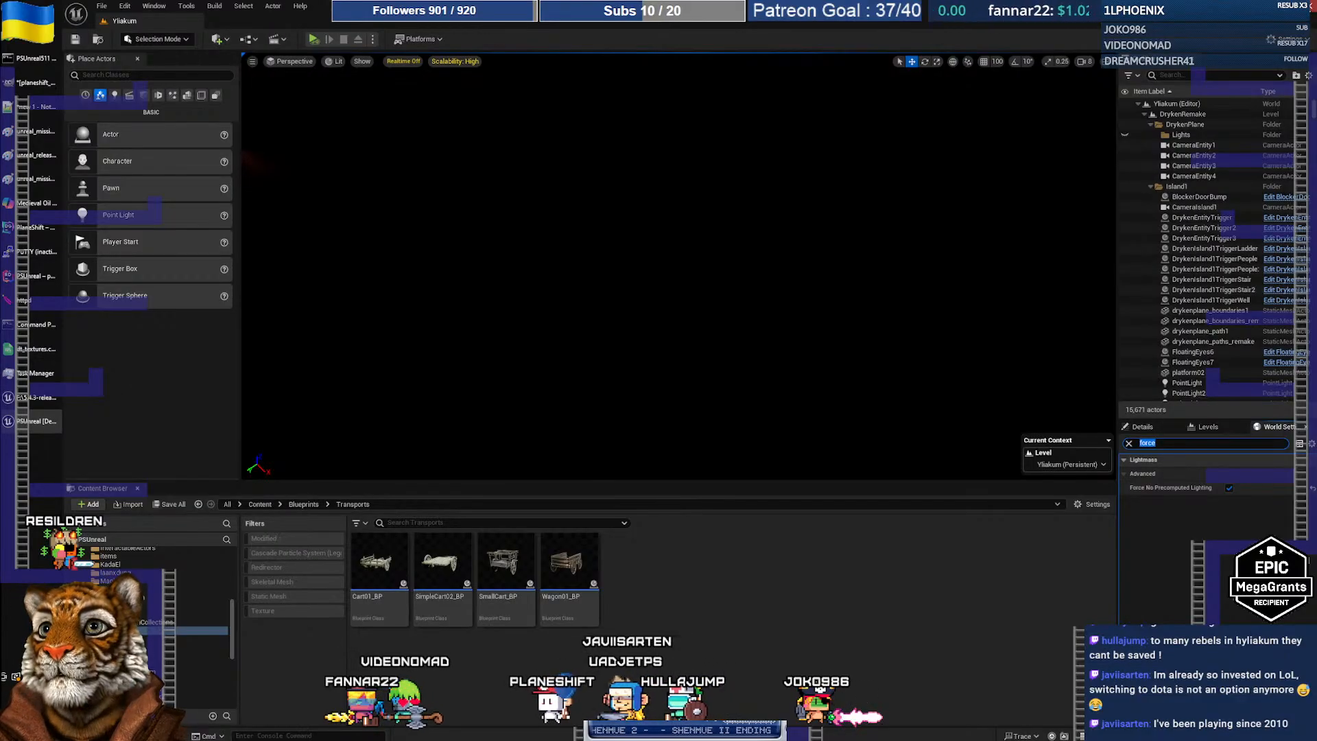
{"action": "key", "text": "alt+Tab"}
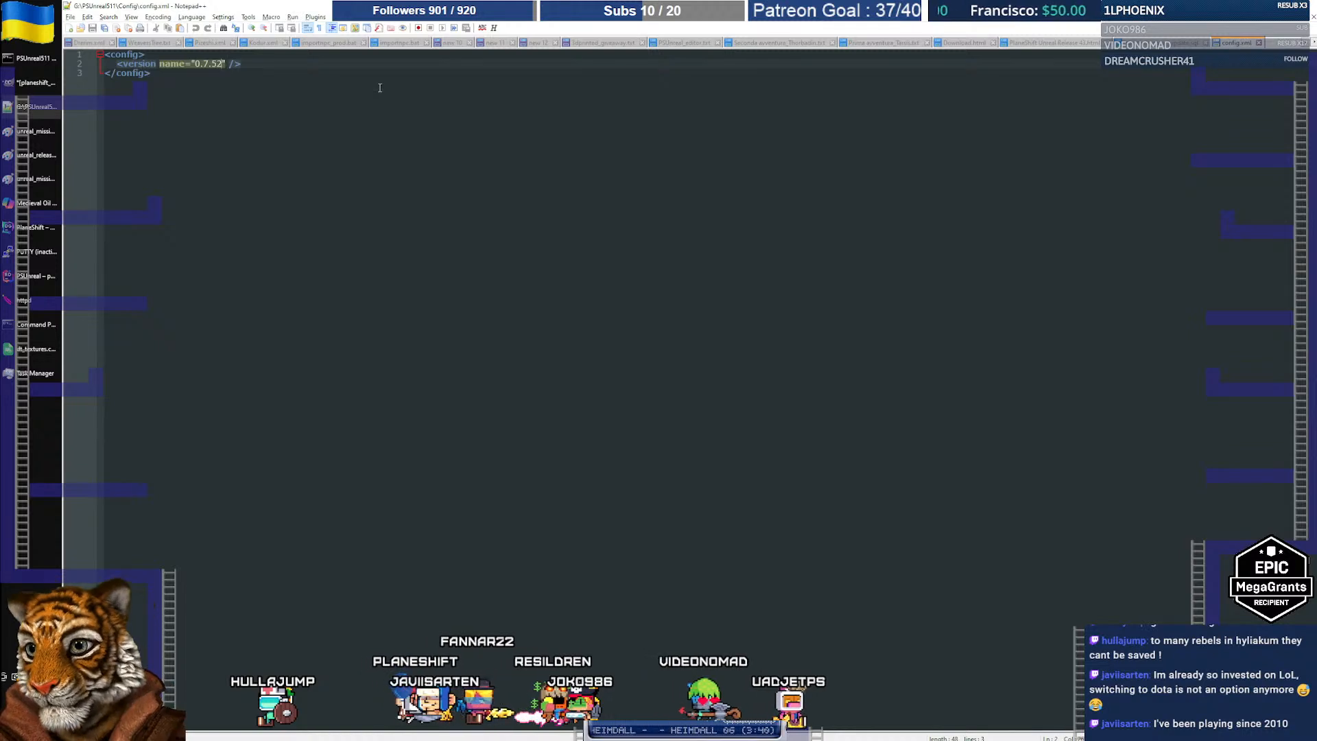
{"action": "type", "text": "dyn"}
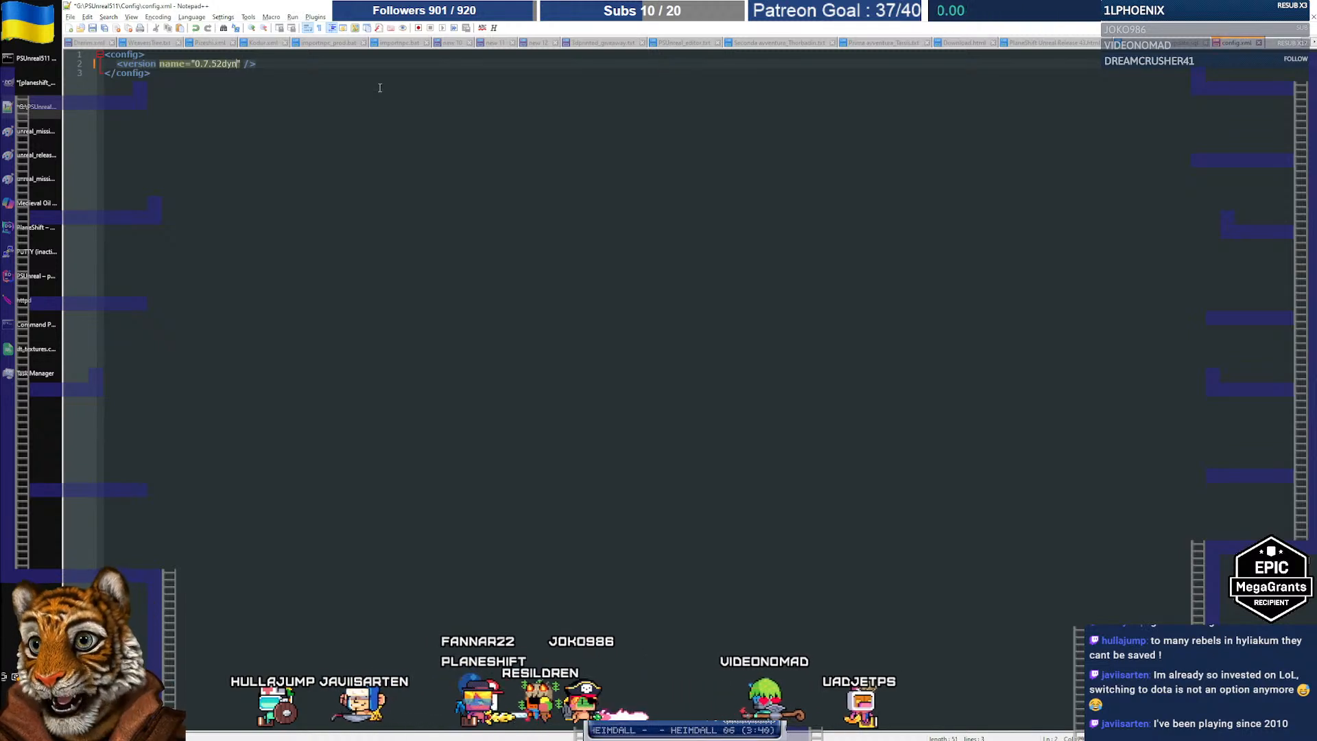
{"action": "key", "text": "End"}
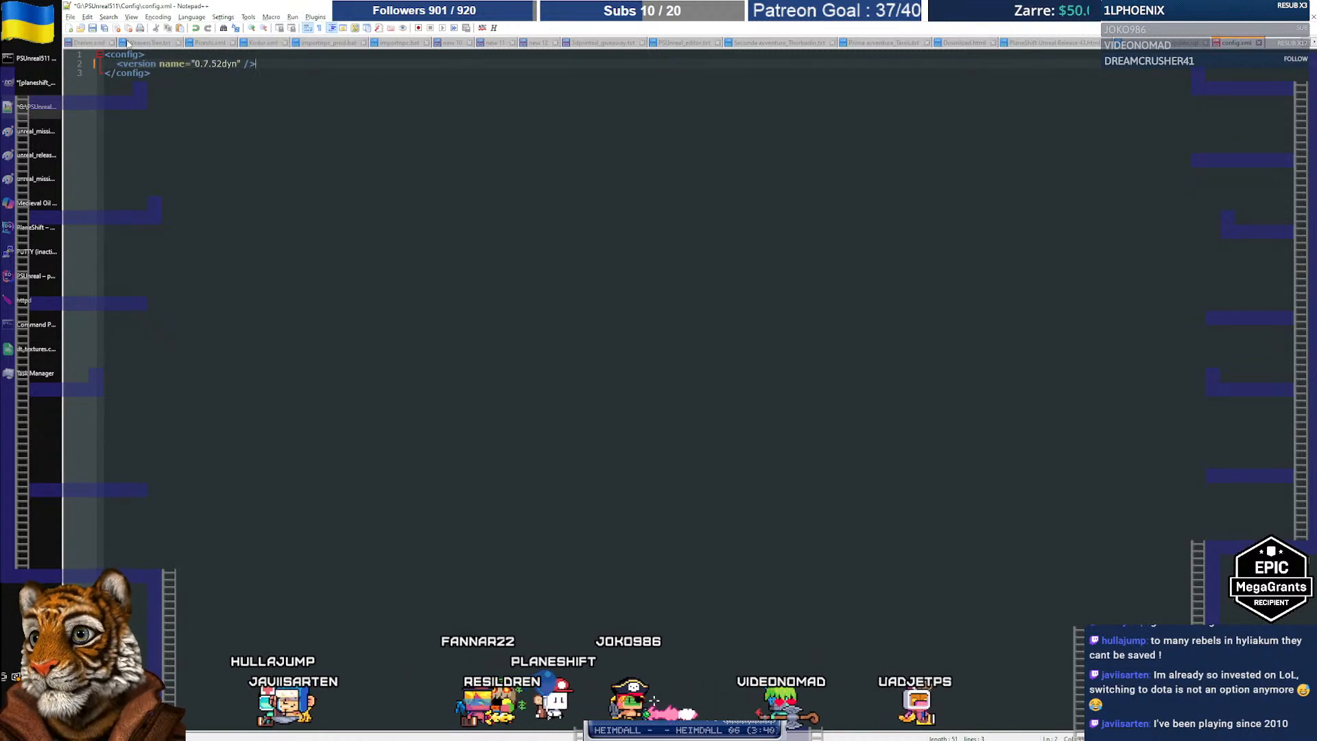
{"action": "key", "text": "ctrl+s"}
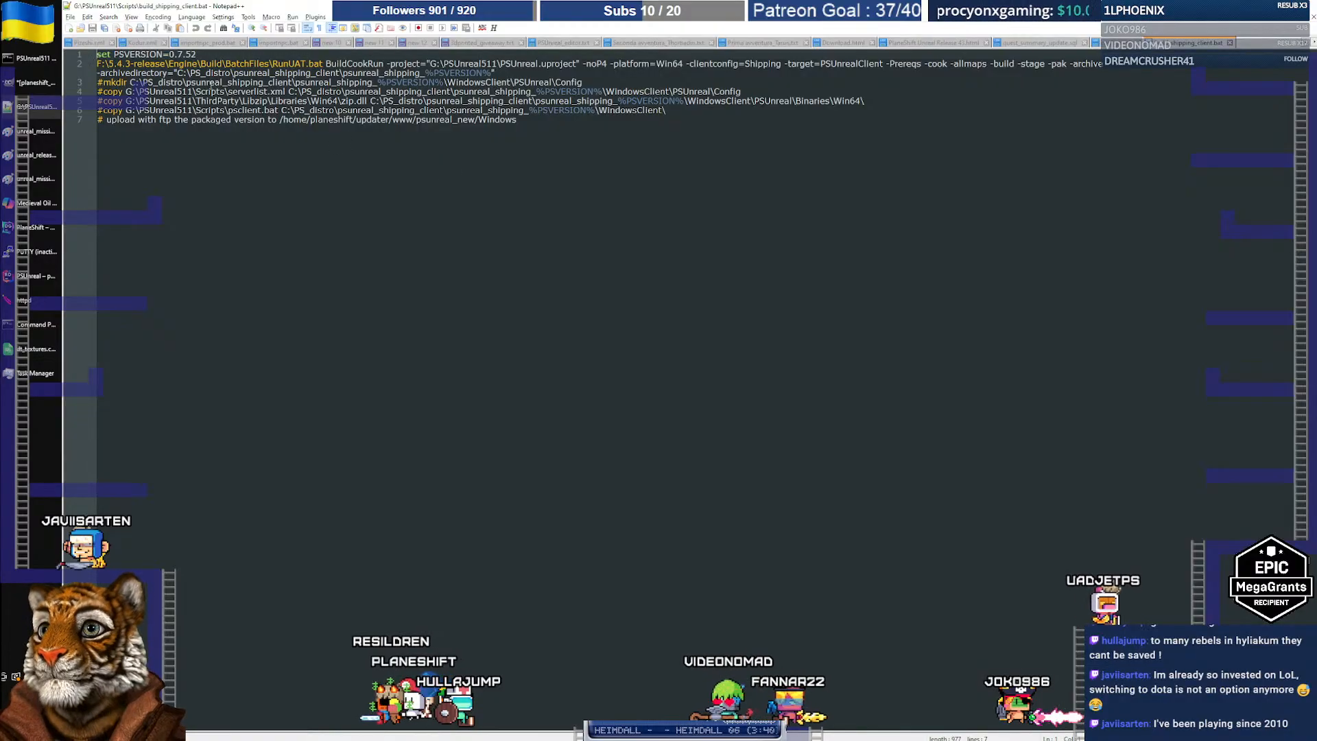
Set PSVERSION to 0.7.52dyn in the build_shipping_client.bat script, save the script and close it
{"action": "type", "text": "dyn"}
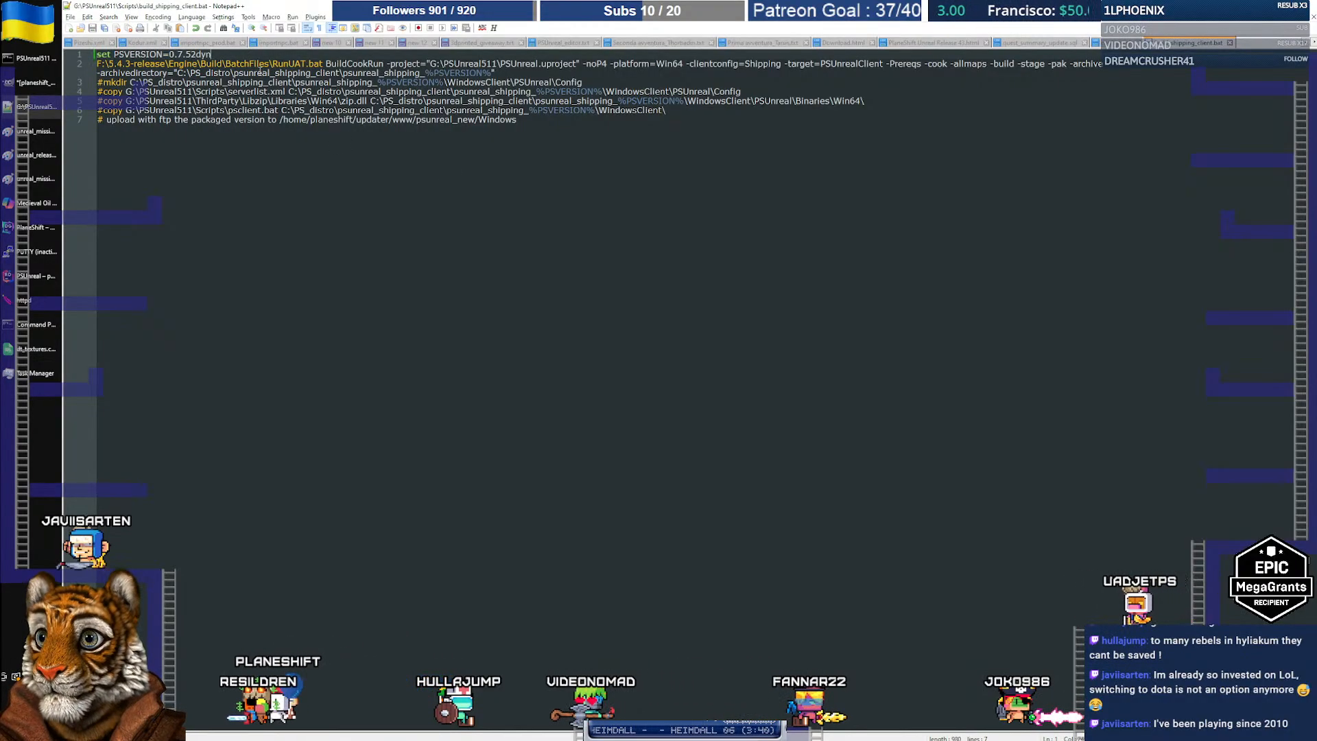
{"action": "left_click", "coordinate": [964, 116]}
{"action": "left_click", "coordinate": [1231, 42]}
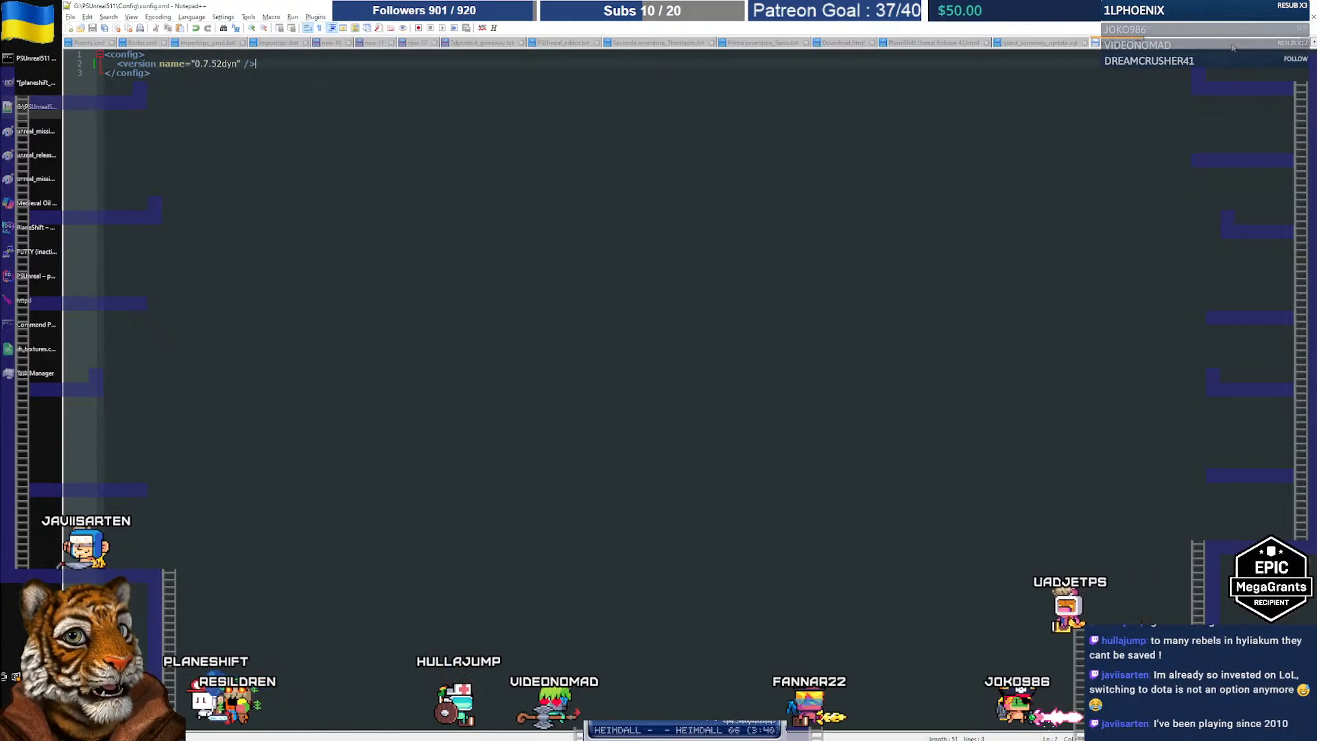
Open PSUpdater_instruction.txt and examine the Windows section of the steps for releasing a new update
{"action": "key", "text": "ctrl+Tab"}
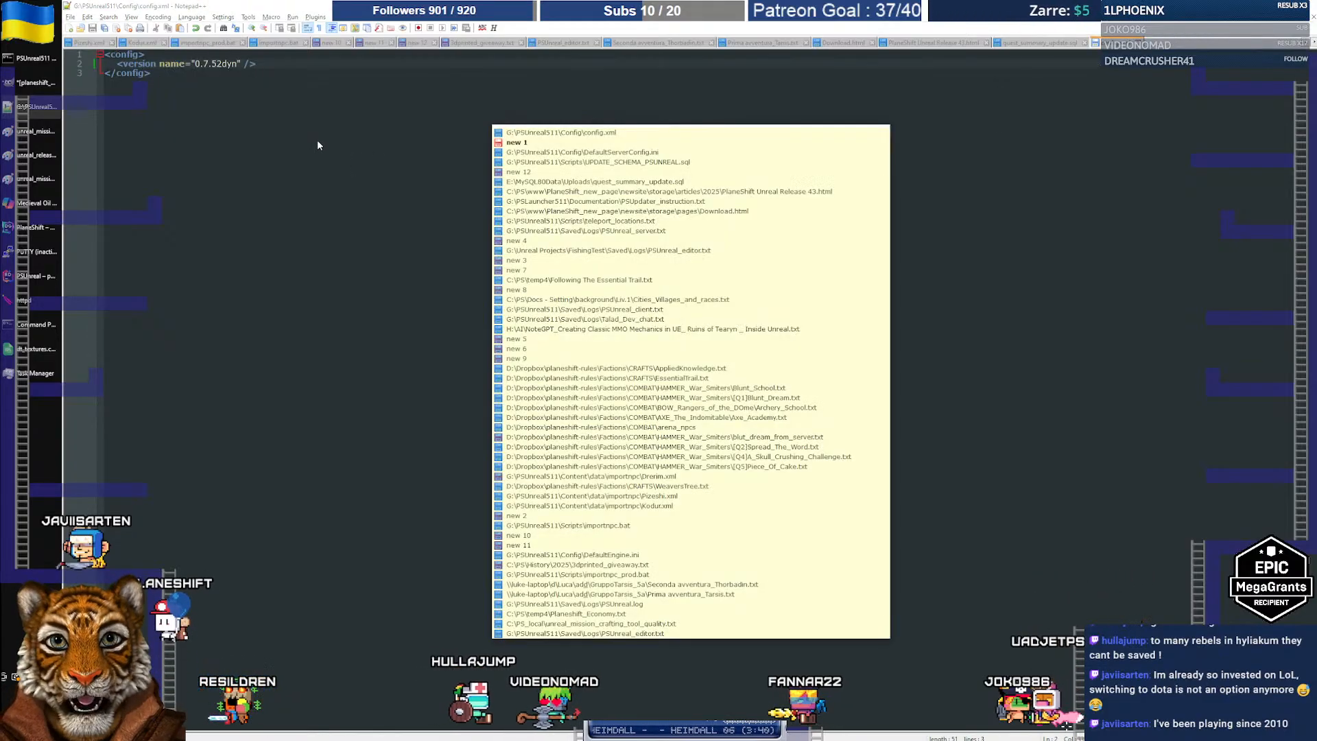
{"action": "key", "text": "ctrl+Tab"}
{"action": "key", "text": "ctrl+Tab"}
{"action": "key", "text": "ctrl+Tab"}
{"action": "key", "text": "ctrl+Tab"}
{"action": "key", "text": "ctrl+Tab"}
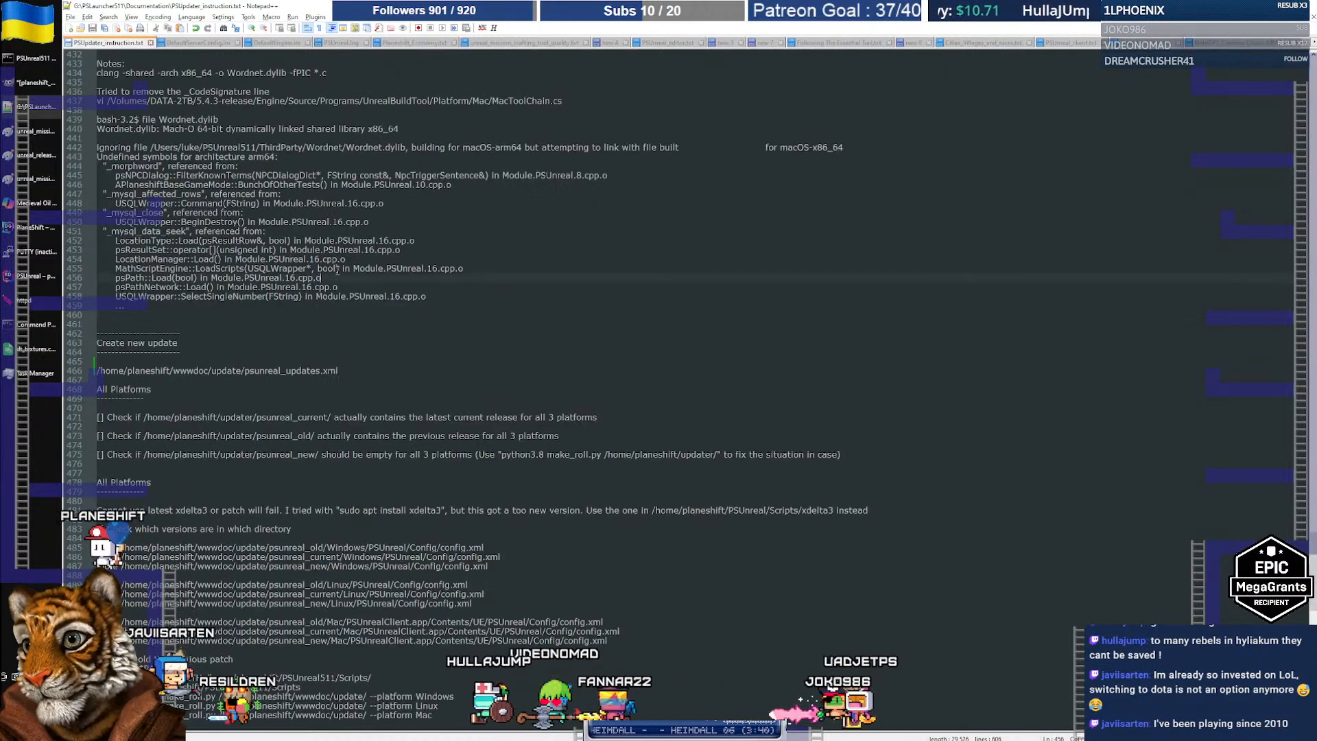
{"action": "key", "text": "ctrl+Home"}
{"action": "scroll", "coordinate": [321, 266], "scroll_direction": "down", "scroll_amount": 7}
{"action": "scroll", "coordinate": [321, 266], "scroll_direction": "down", "scroll_amount": 16}
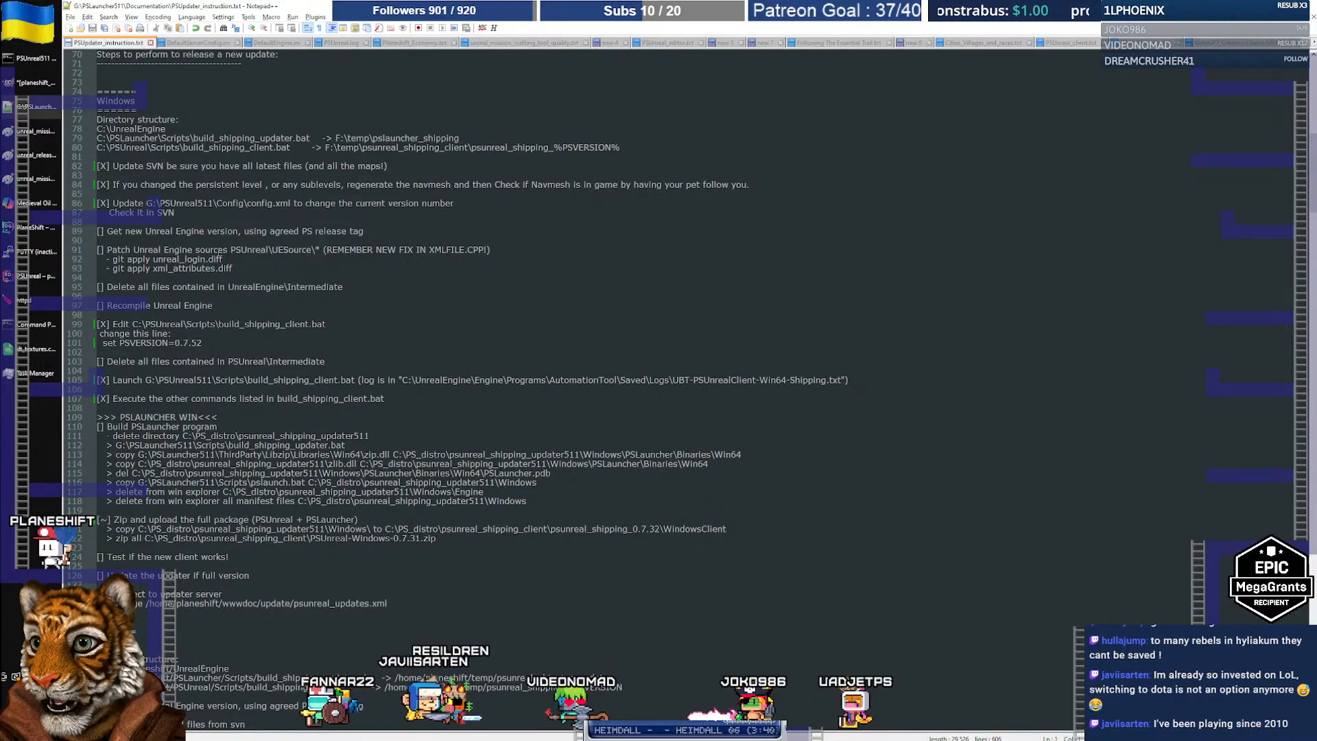
{"action": "scroll", "coordinate": [259, 292], "scroll_direction": "down", "scroll_amount": 1}
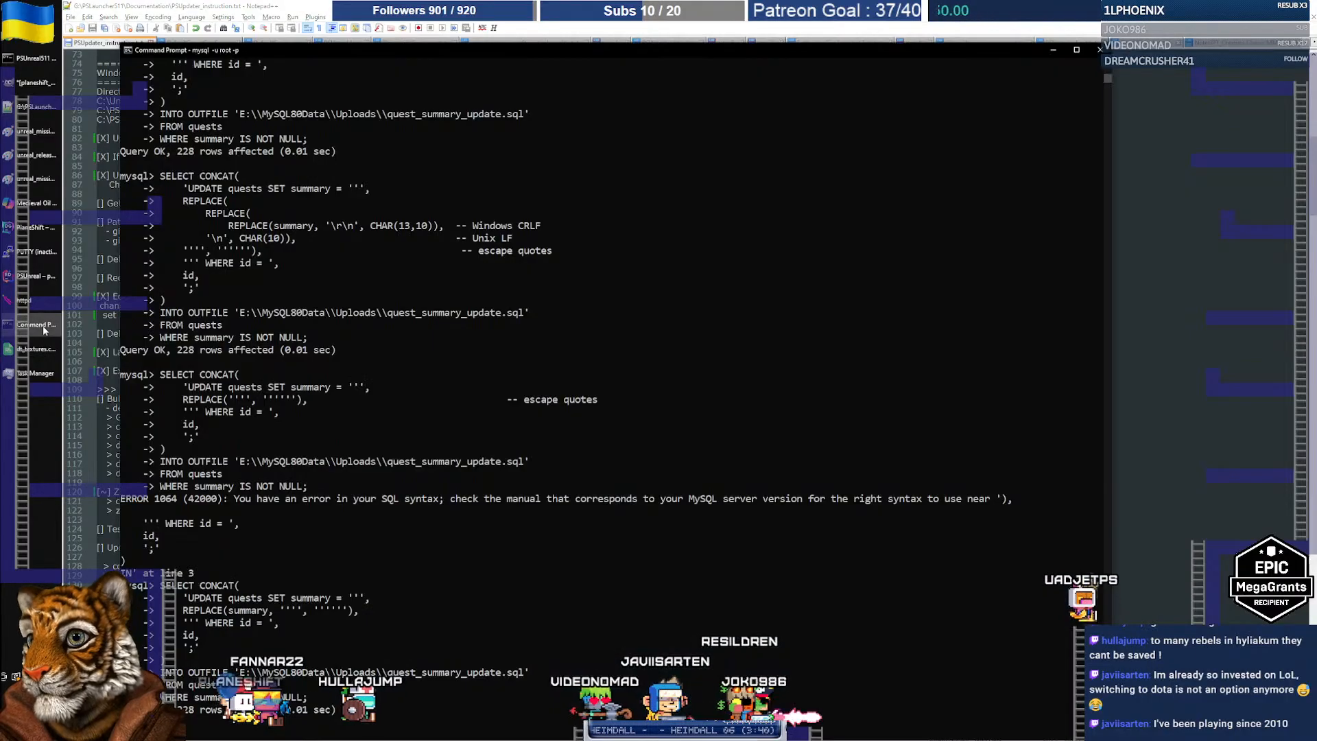
Switch to the Command Prompt, exit the mysql session and run G:\PSUnreal511\Scripts\build_shipping_client.bat
{"action": "left_click", "coordinate": [44, 329]}
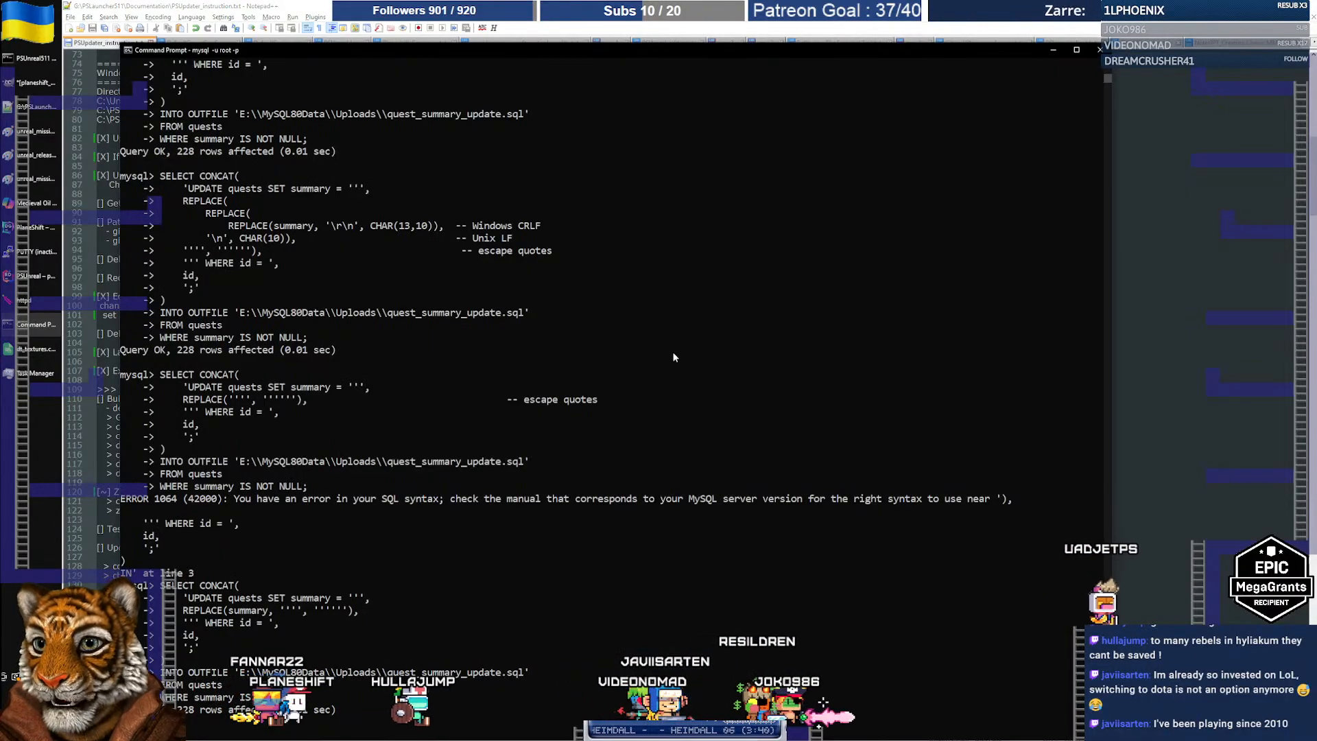
{"action": "type", "text": "exit"}
{"action": "key", "text": "Return"}
{"action": "key", "text": "Return"}
{"action": "key", "text": "Return"}
{"action": "key", "text": "Return"}
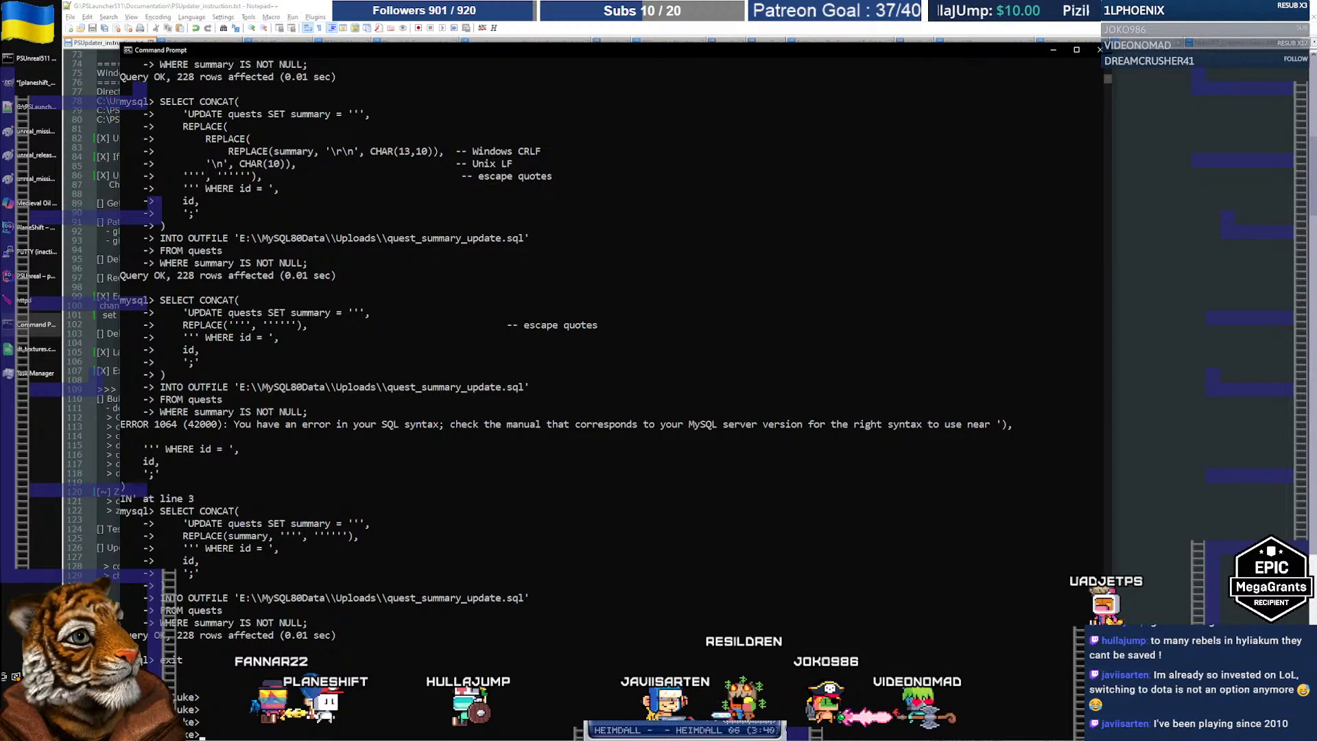
{"action": "left_click", "coordinate": [598, 453]}
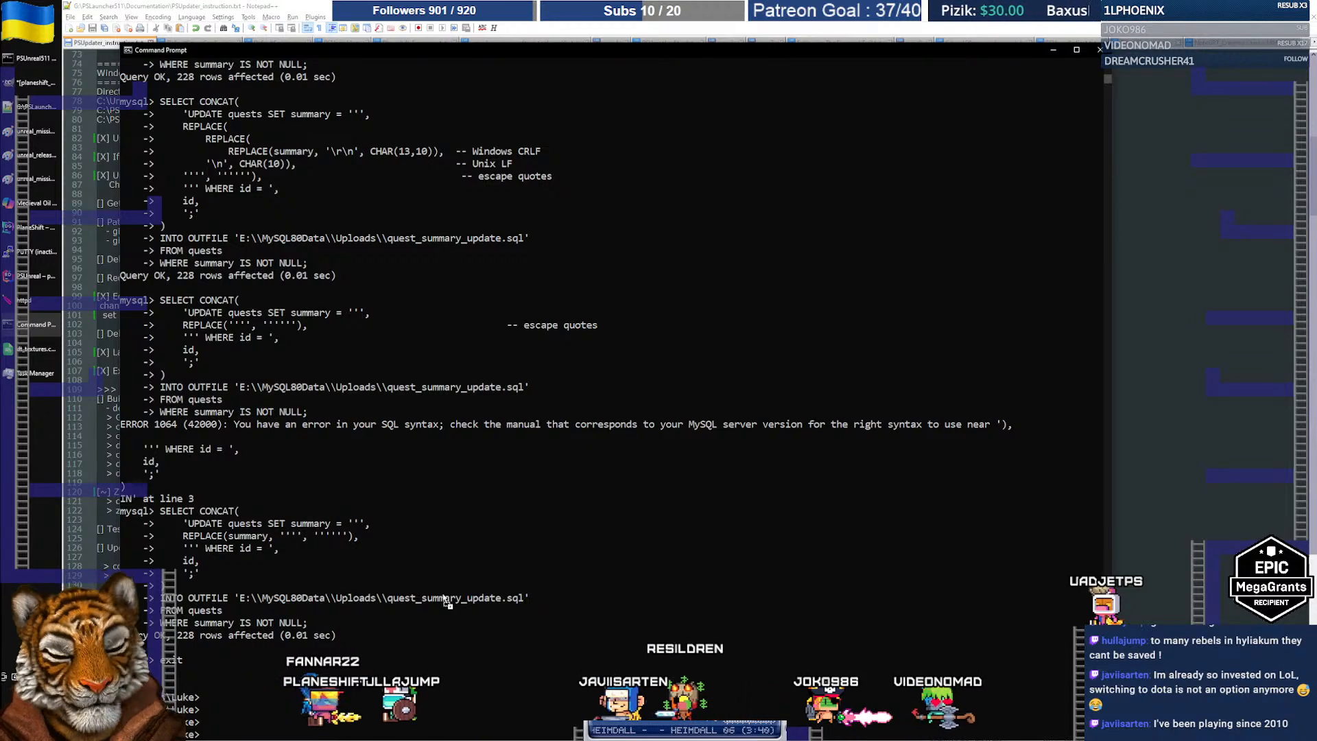
{"action": "key", "text": "Return"}
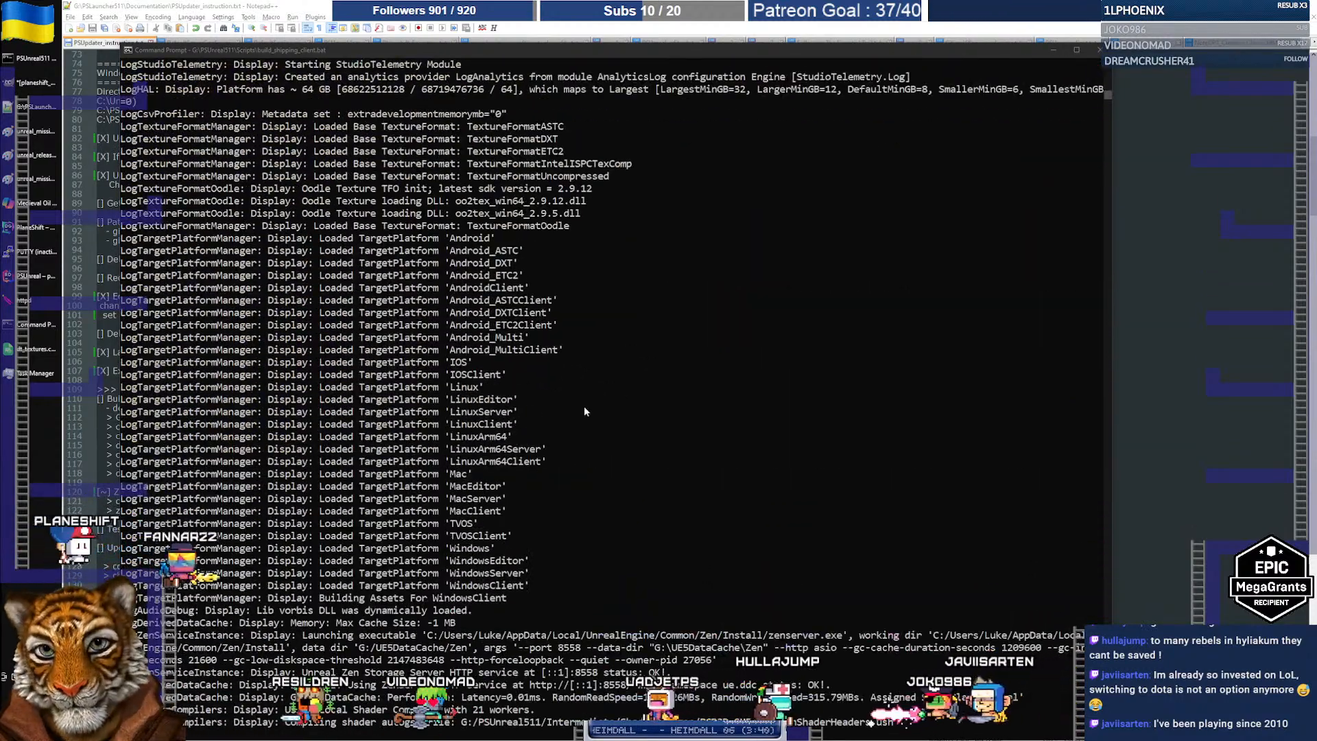
{"action": "left_click_drag", "start_coordinate": [420, 50], "coordinate": [434, 37]}
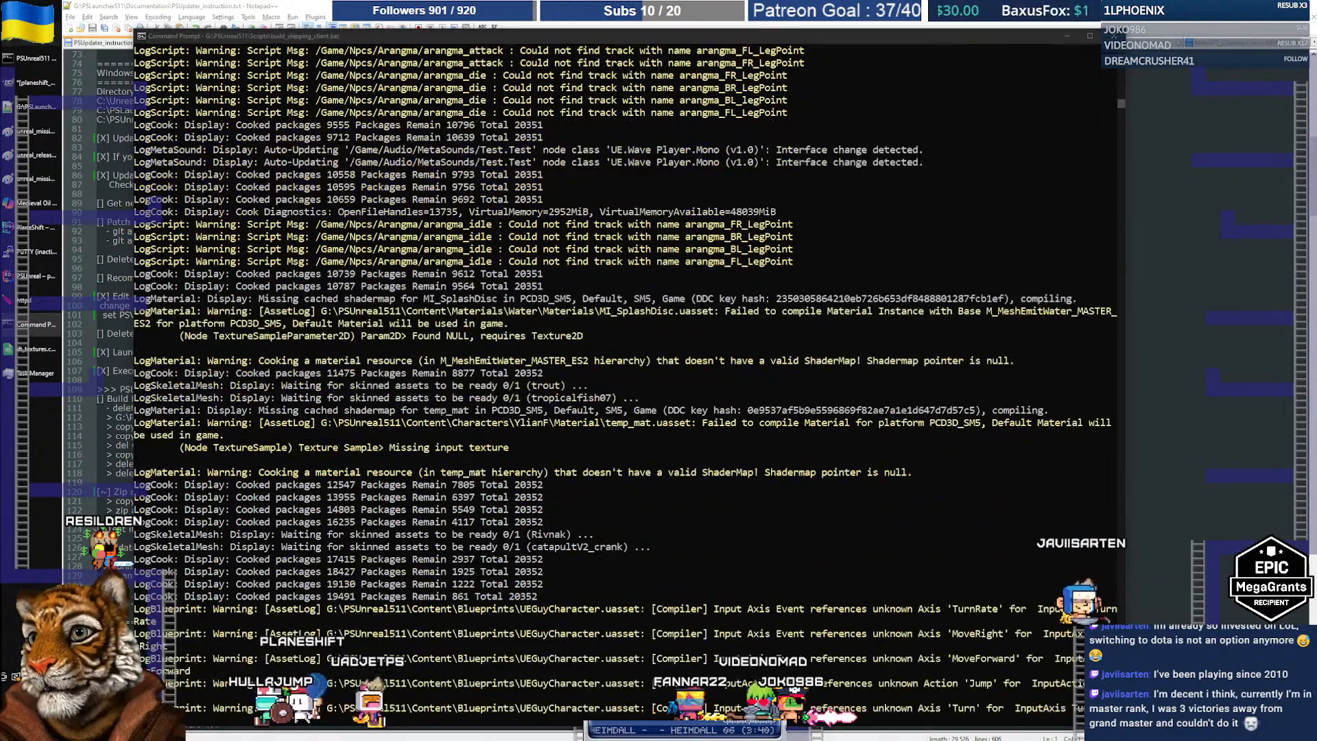
Switch to Chrome and search Google for "league of legends ranks" in a new tab
{"action": "left_click", "coordinate": [33, 34]}
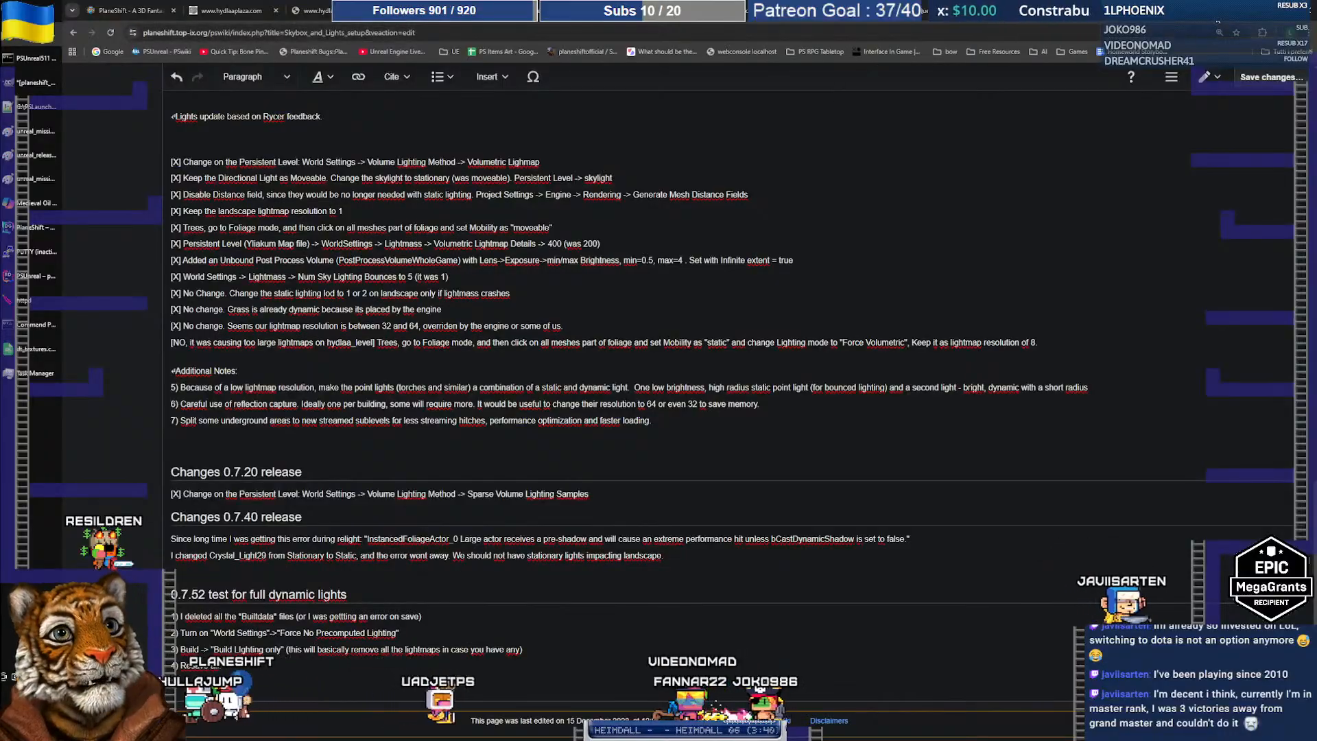
{"action": "key", "text": "ctrl+t"}
{"action": "type", "text": "lea"}
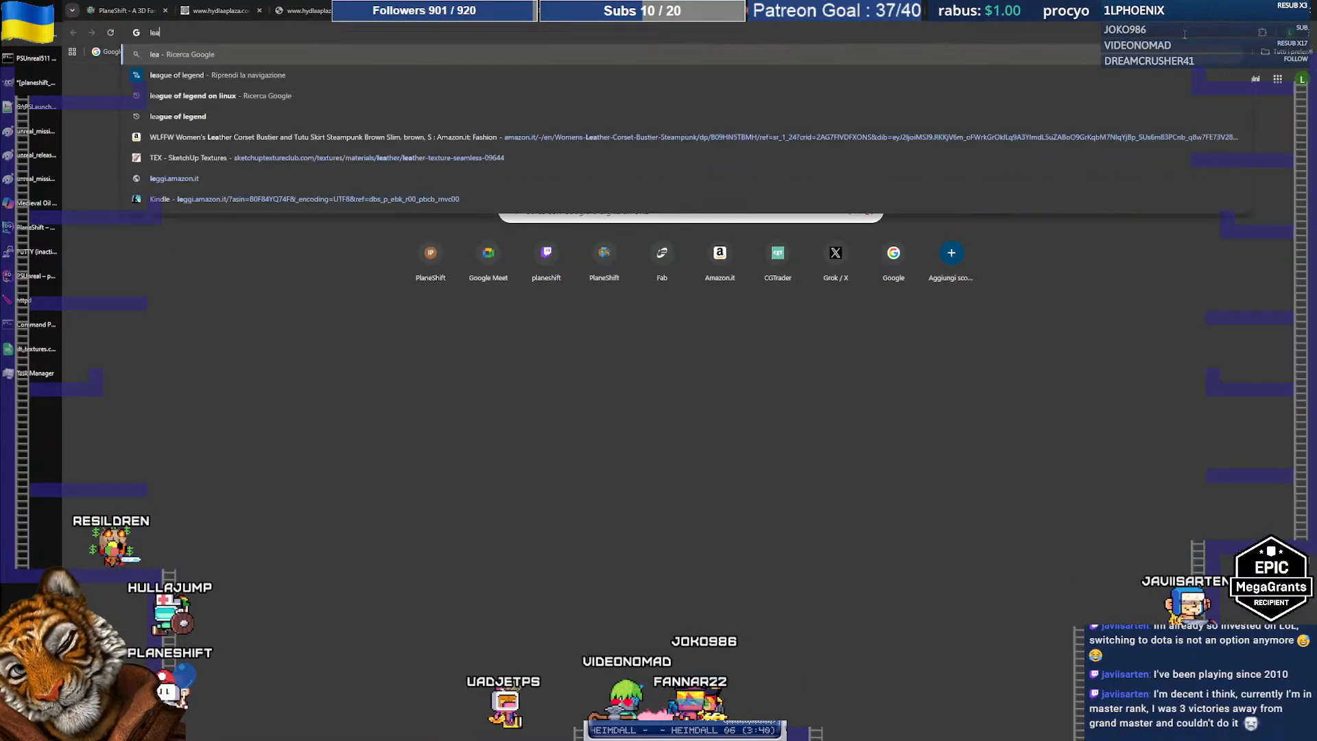
{"action": "type", "text": "gue of"}
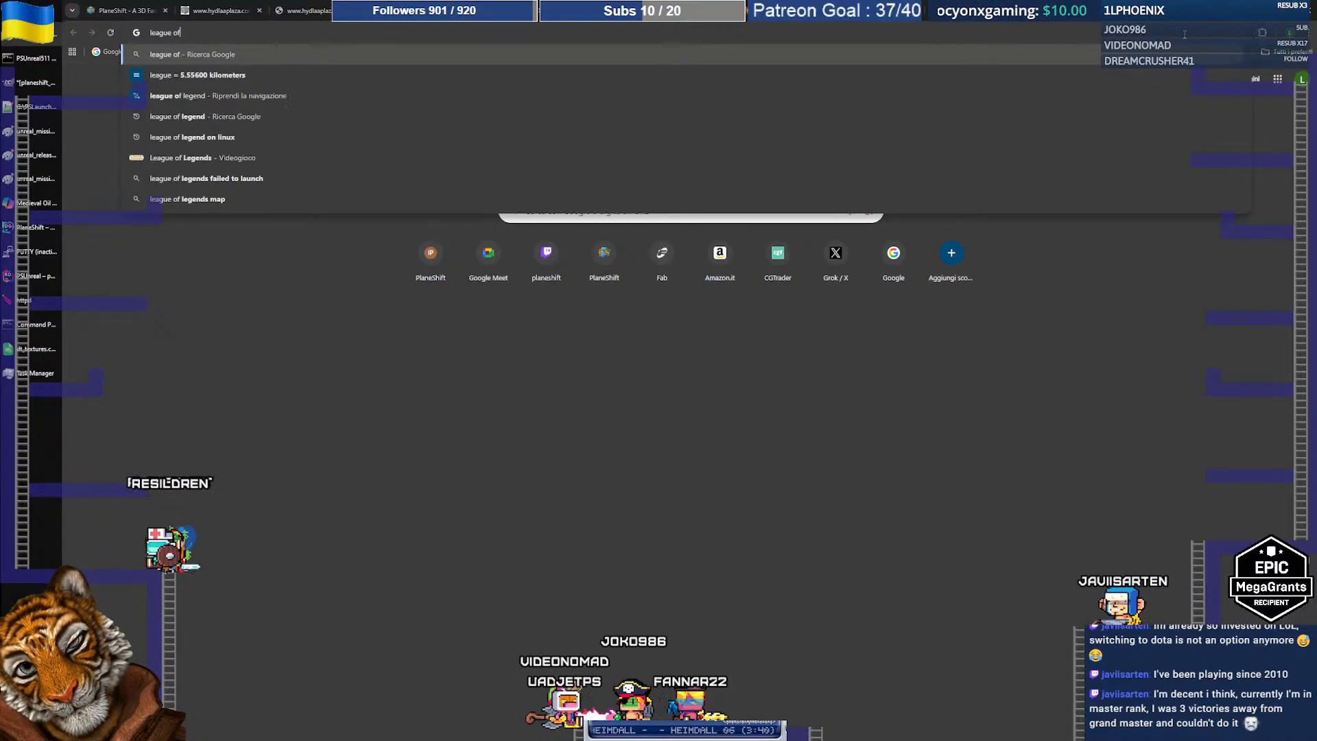
{"action": "type", "text": " legen"}
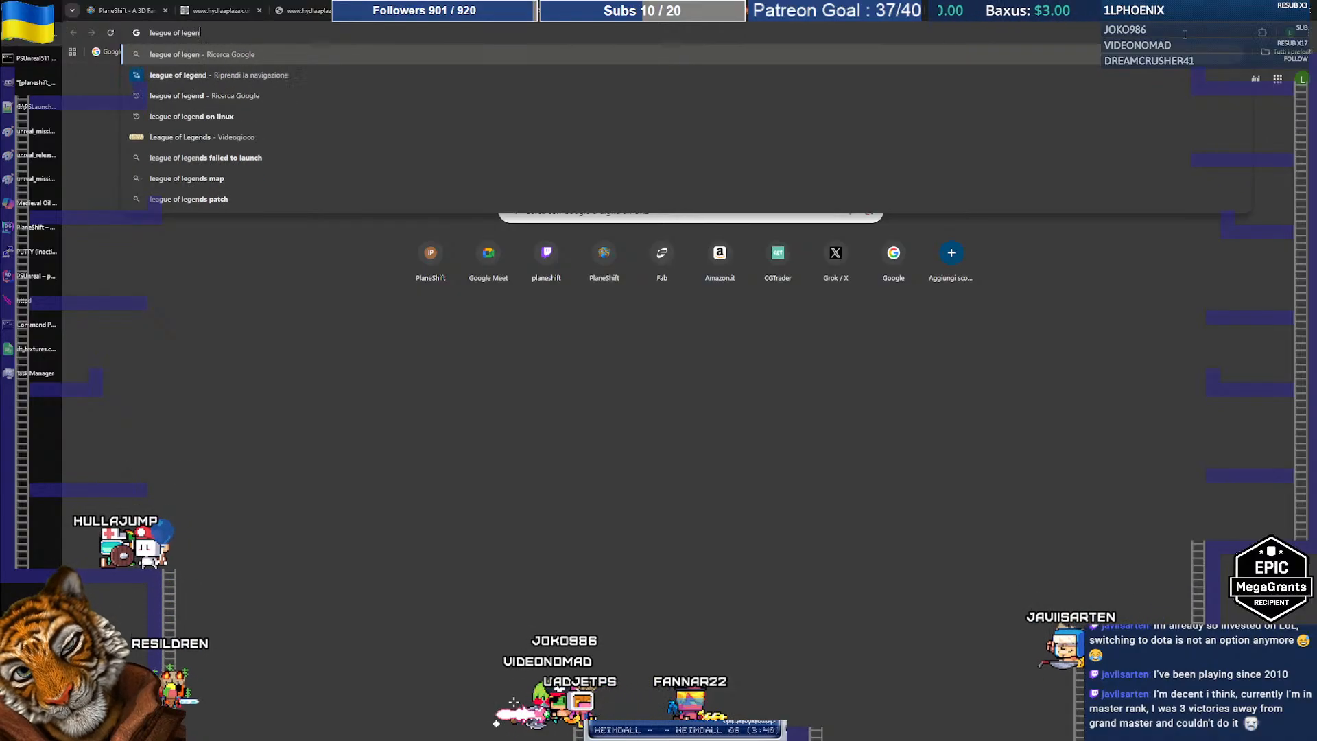
{"action": "type", "text": "ds rank"}
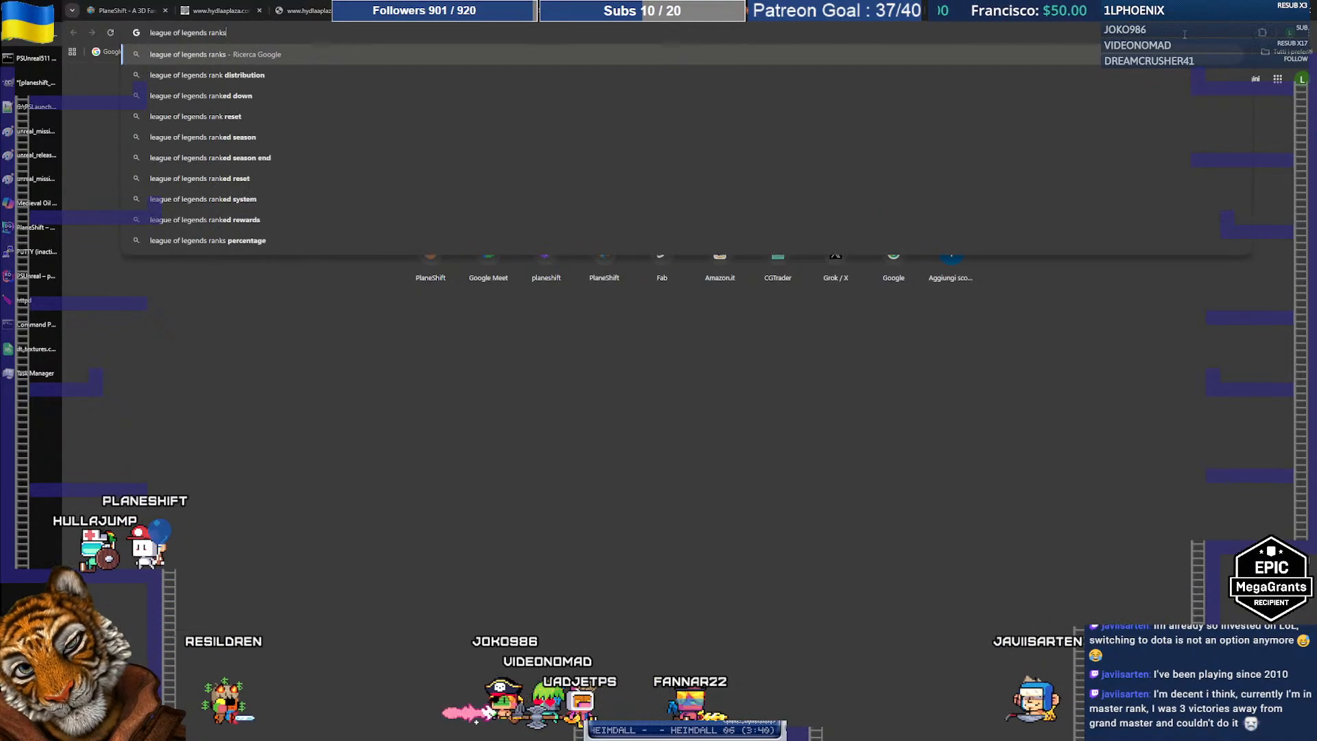
{"action": "type", "text": "s"}
{"action": "key", "text": "Return"}
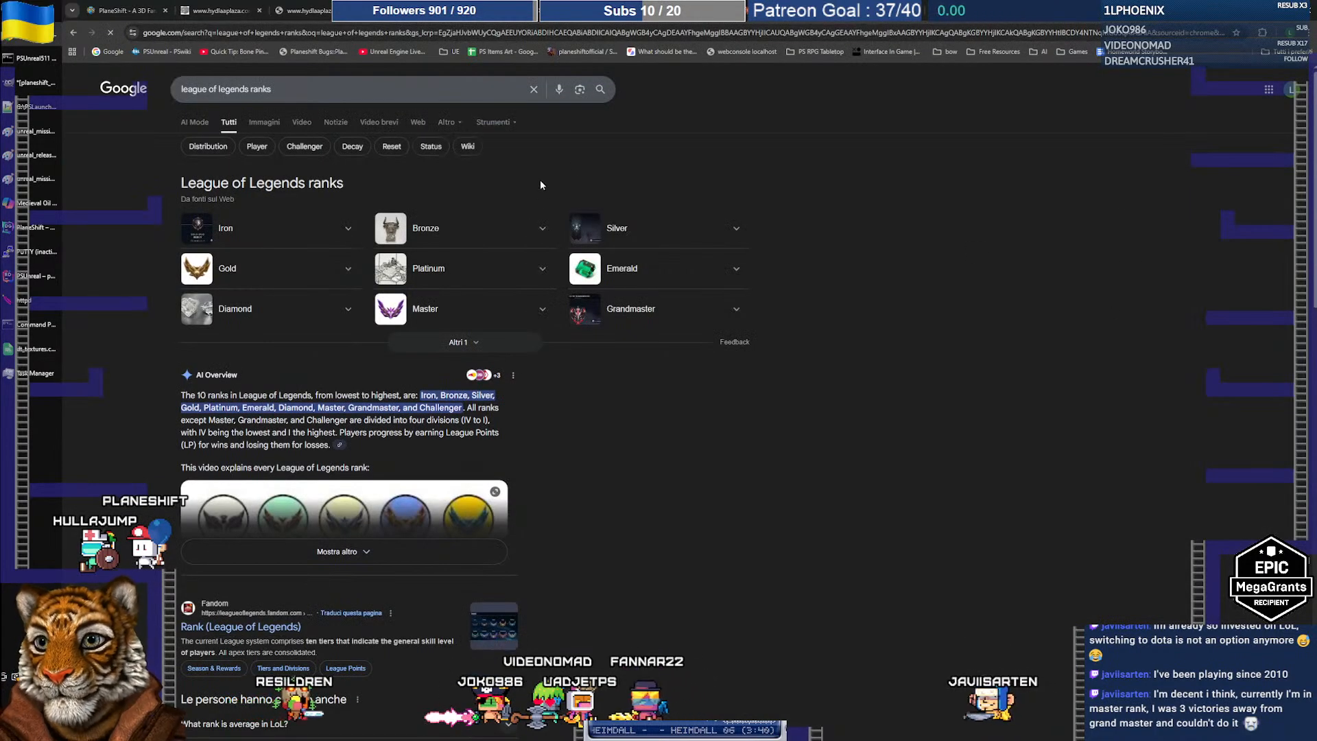
Open the League of Legends Wiki Rank page from the image results and view its tiers image enlarged, then close it
{"action": "left_click", "coordinate": [264, 123]}
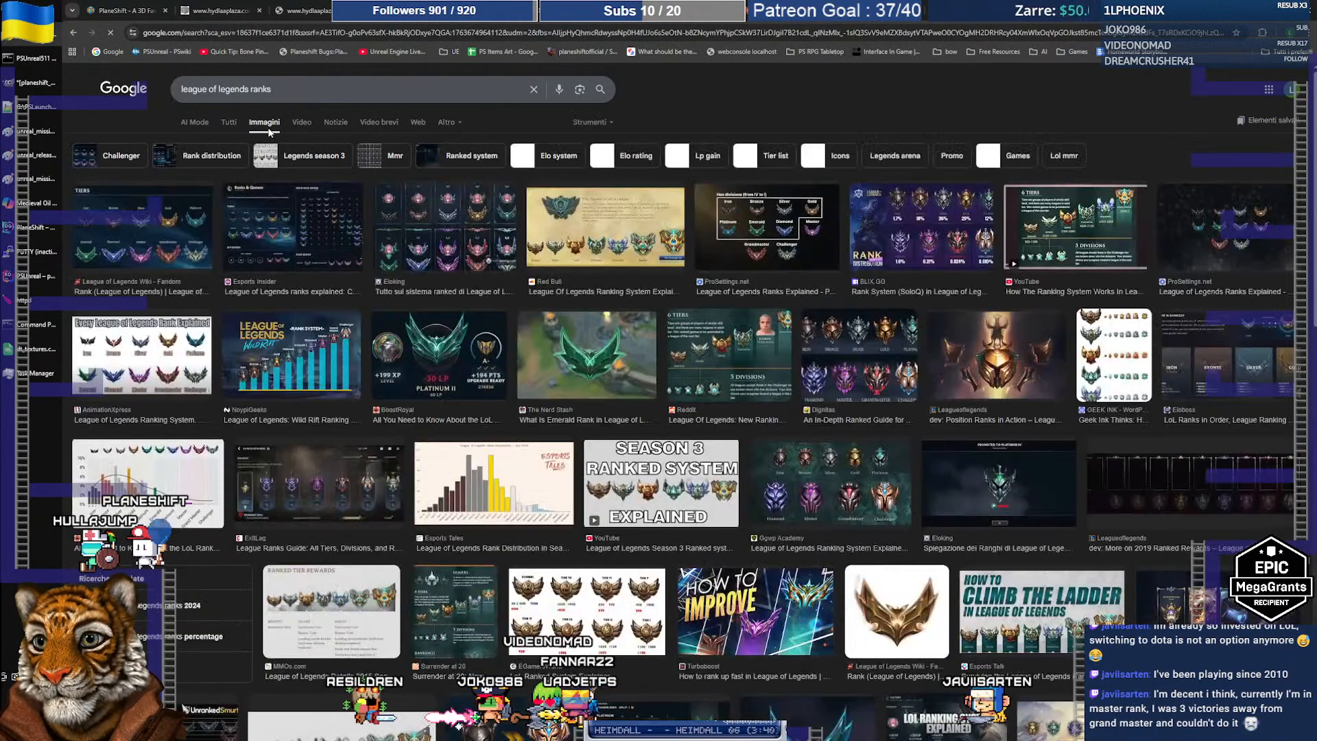
{"action": "left_click", "coordinate": [113, 241]}
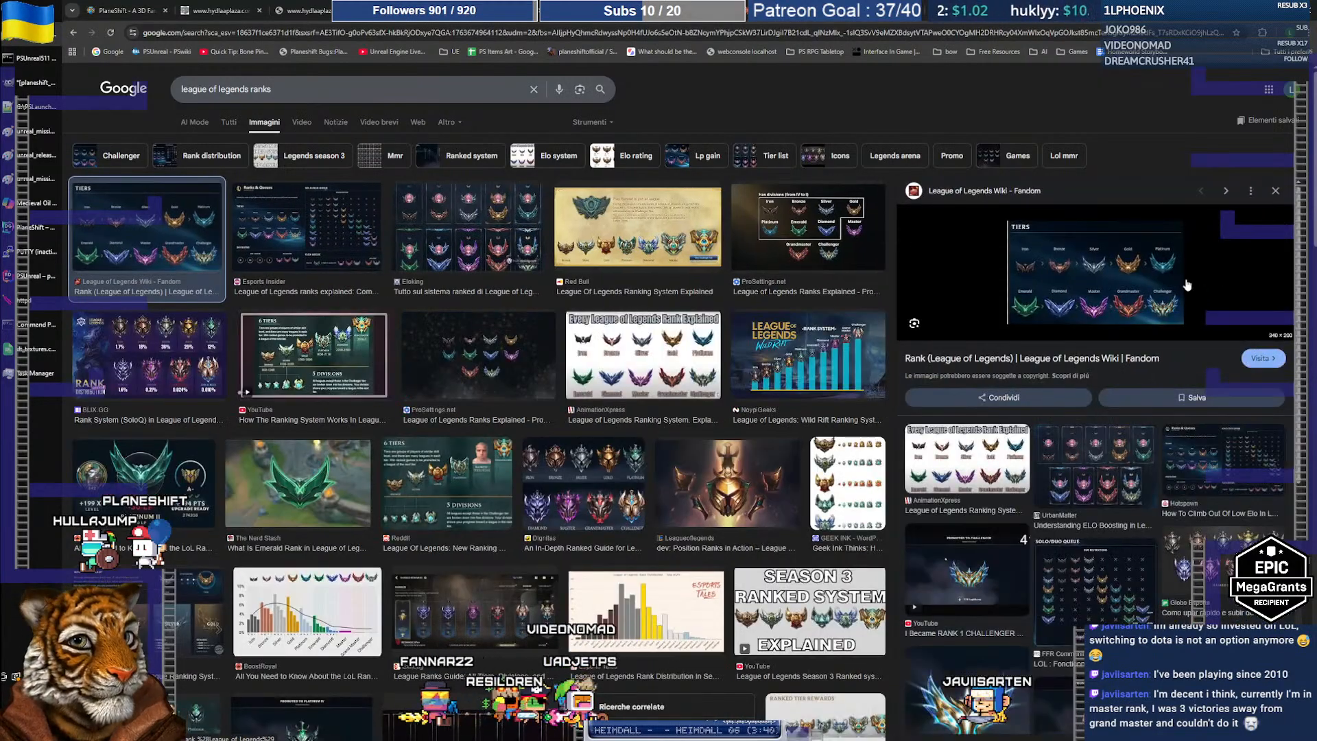
{"action": "left_click", "coordinate": [1104, 279]}
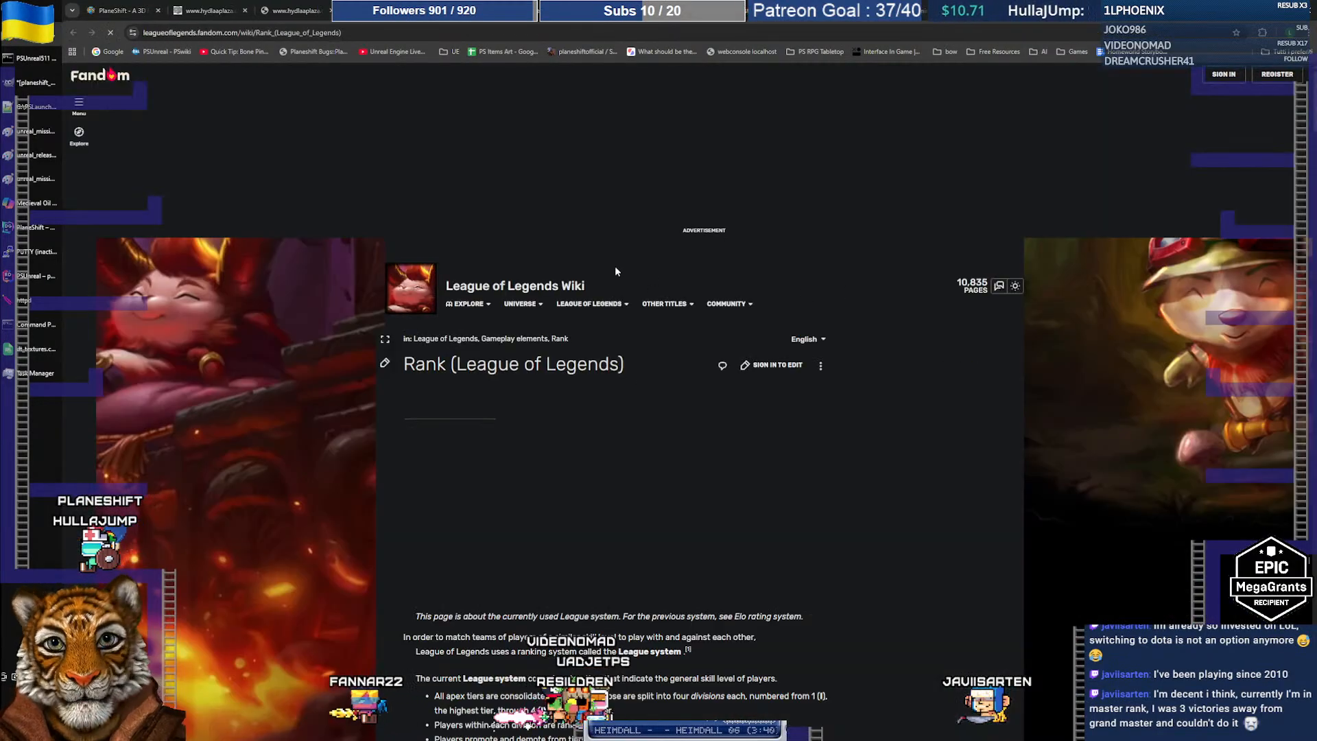
{"action": "scroll", "coordinate": [626, 288], "scroll_direction": "down", "scroll_amount": 3}
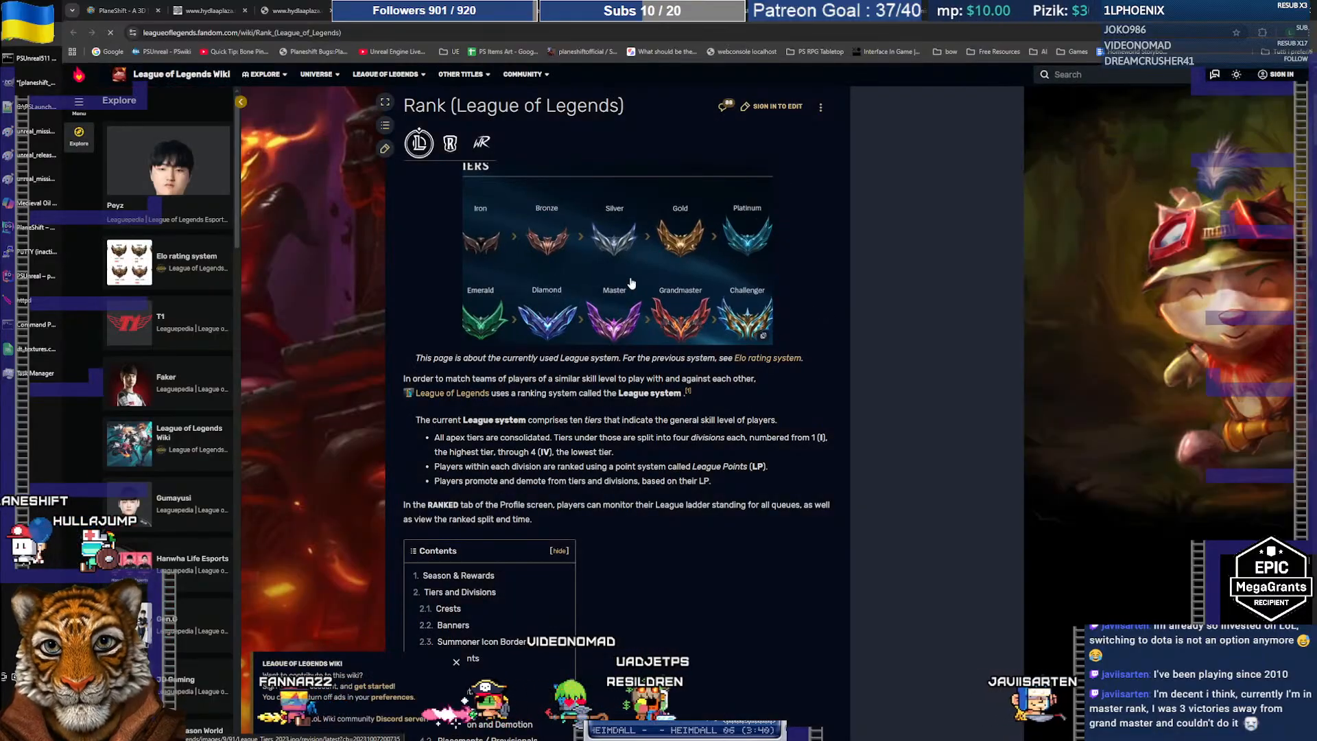
{"action": "left_click", "coordinate": [630, 283]}
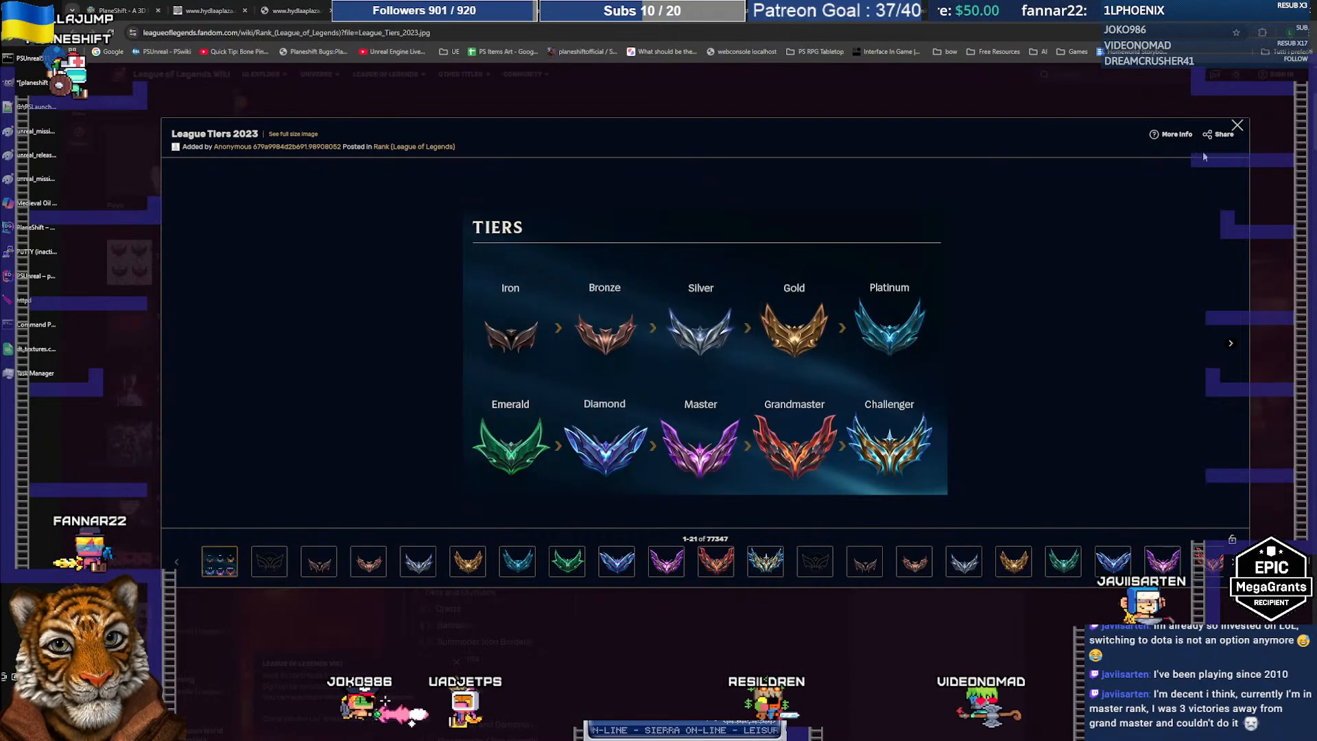
{"action": "left_click", "coordinate": [1238, 126]}
Search Google for "dota ranks" and show the image results
{"action": "left_click", "coordinate": [279, 32]}
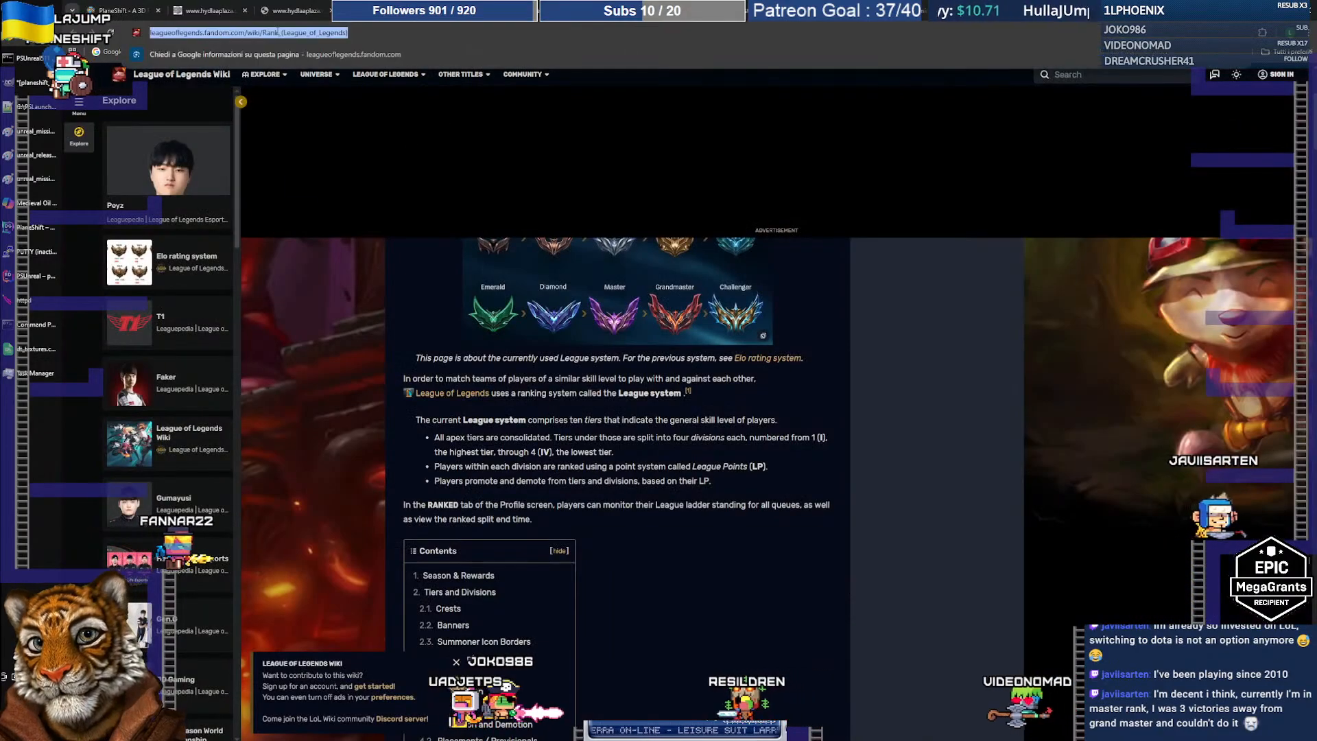
{"action": "type", "text": "dota ranks"}
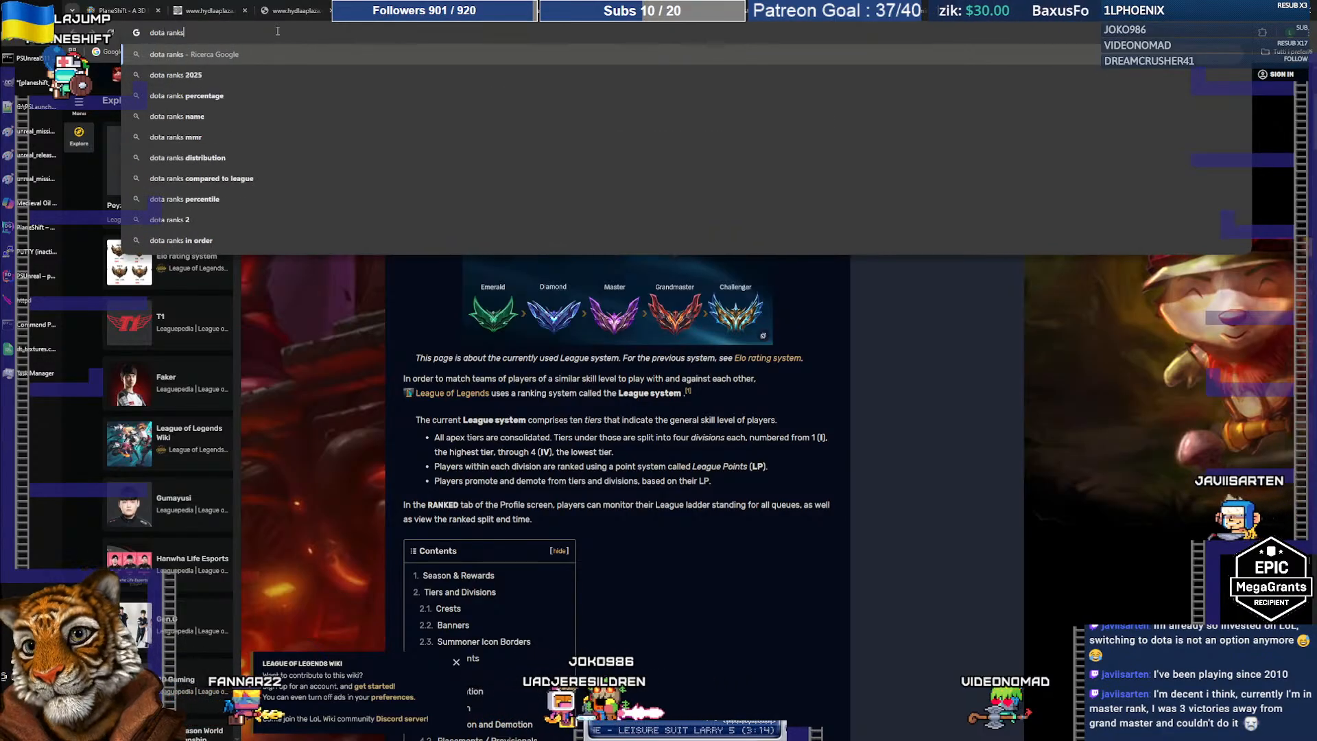
{"action": "key", "text": "Return"}
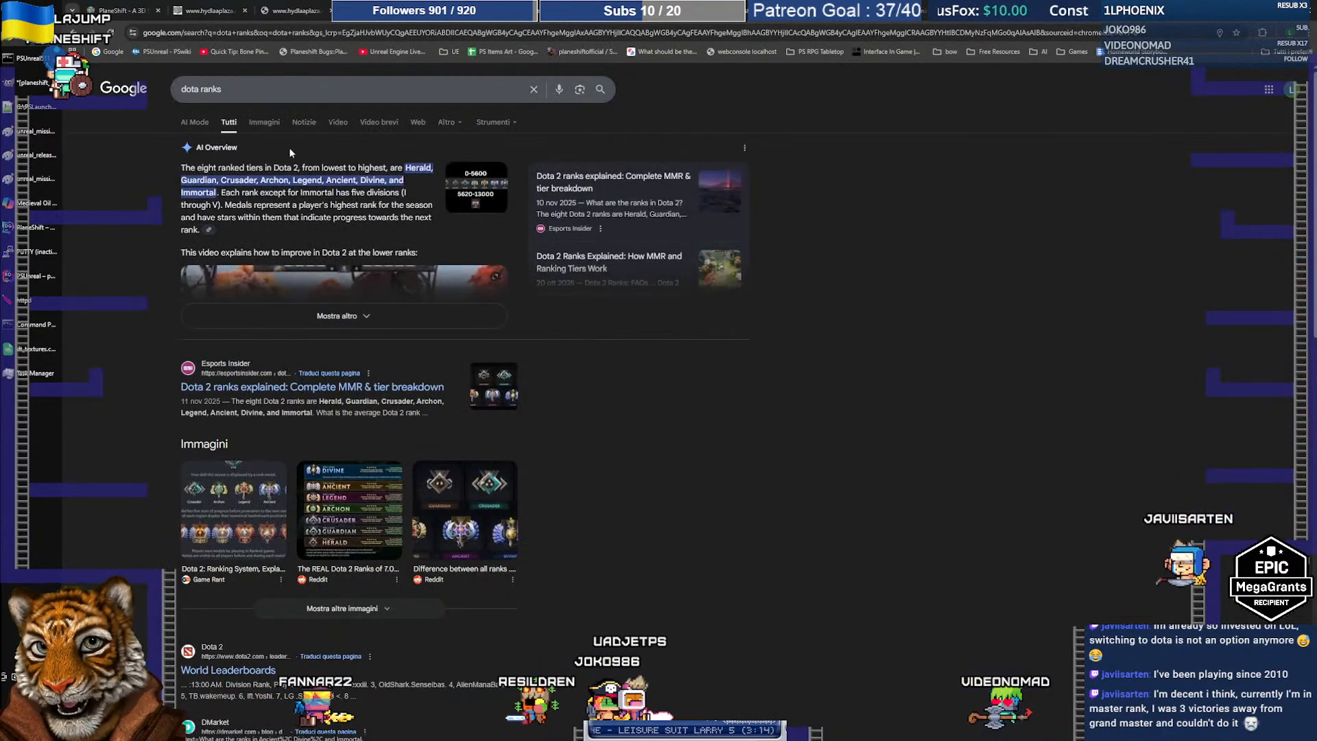
{"action": "left_click", "coordinate": [266, 122]}
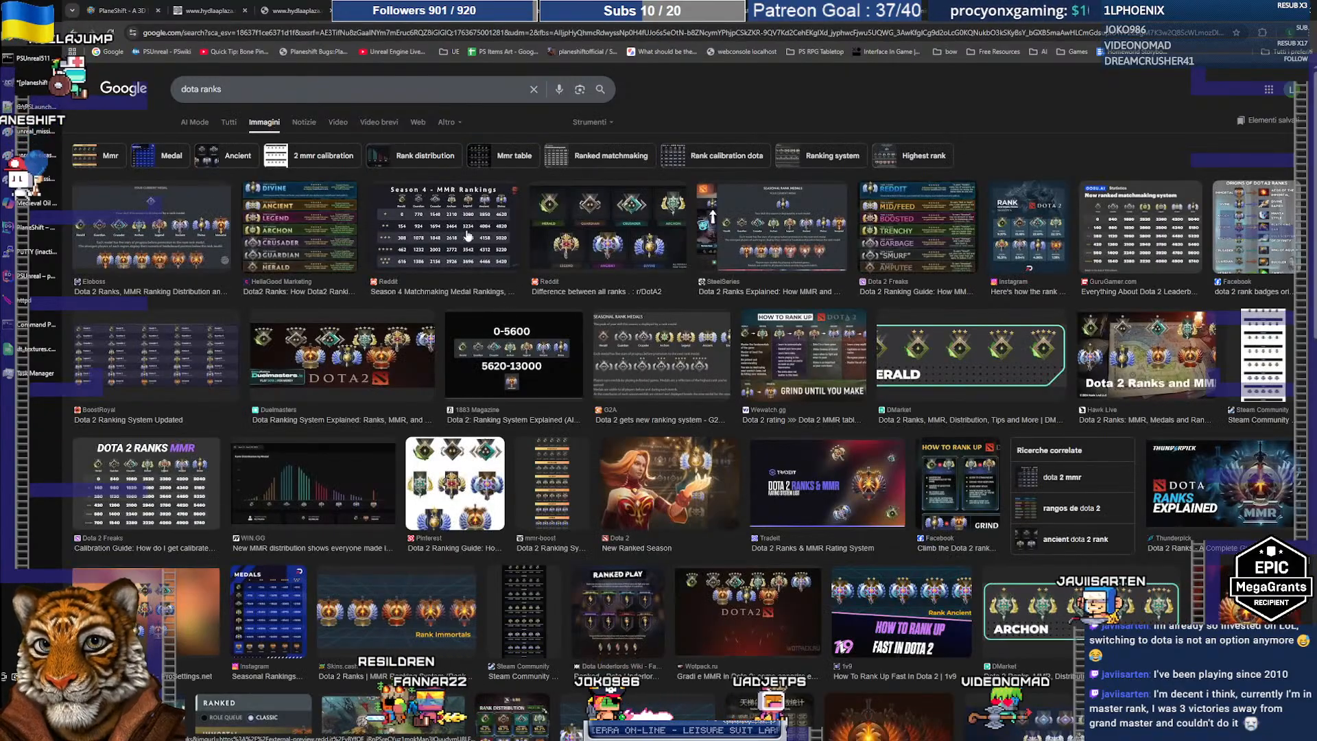
Preview the Season 4 MMR Rankings image, then open the Eloboss Dota 2 ranks guide and examine its rank medals
{"action": "left_click", "coordinate": [434, 215]}
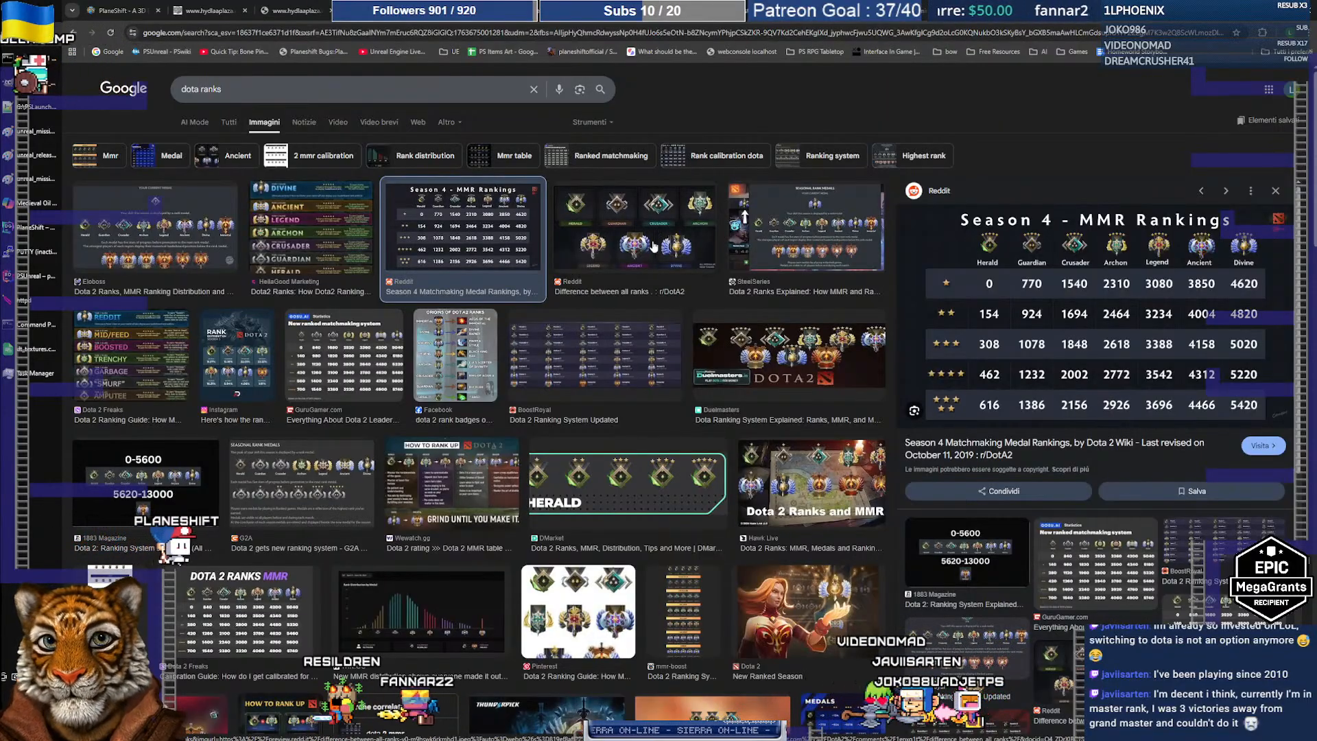
{"action": "left_click", "coordinate": [164, 223]}
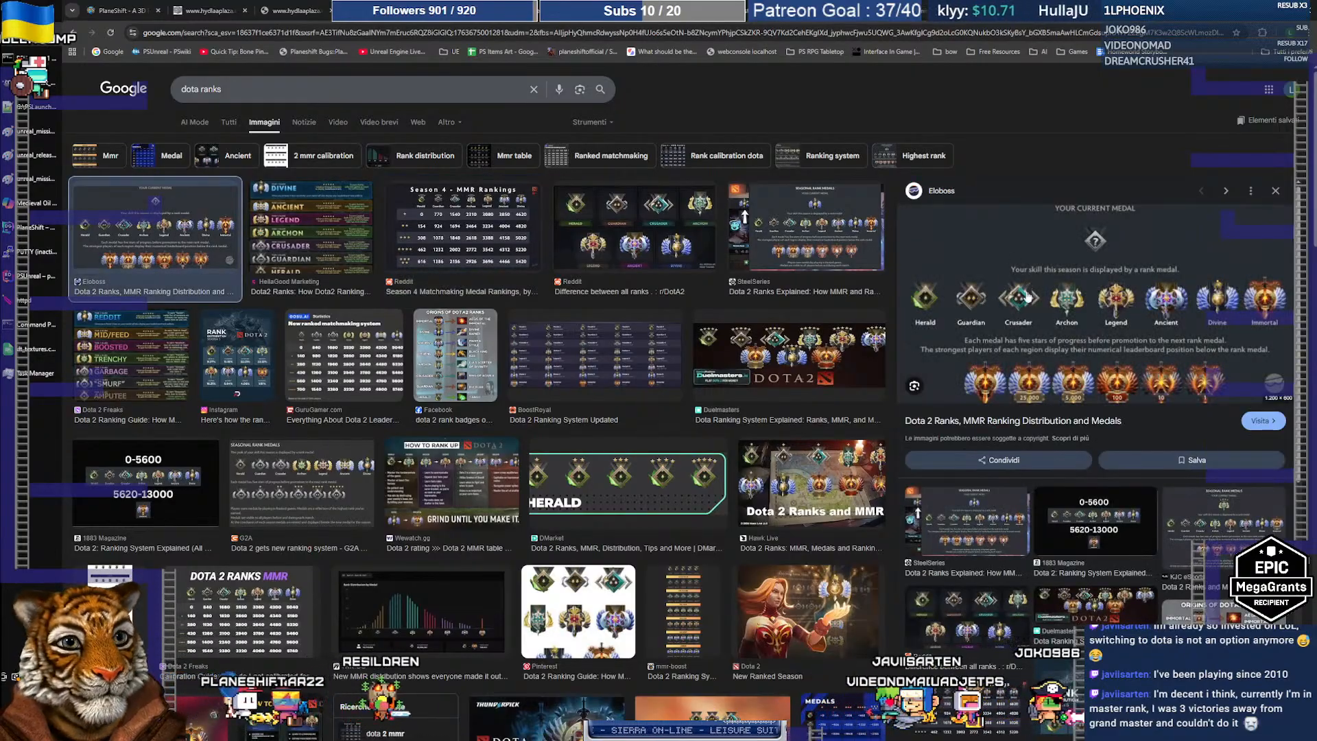
{"action": "left_click", "coordinate": [1026, 296]}
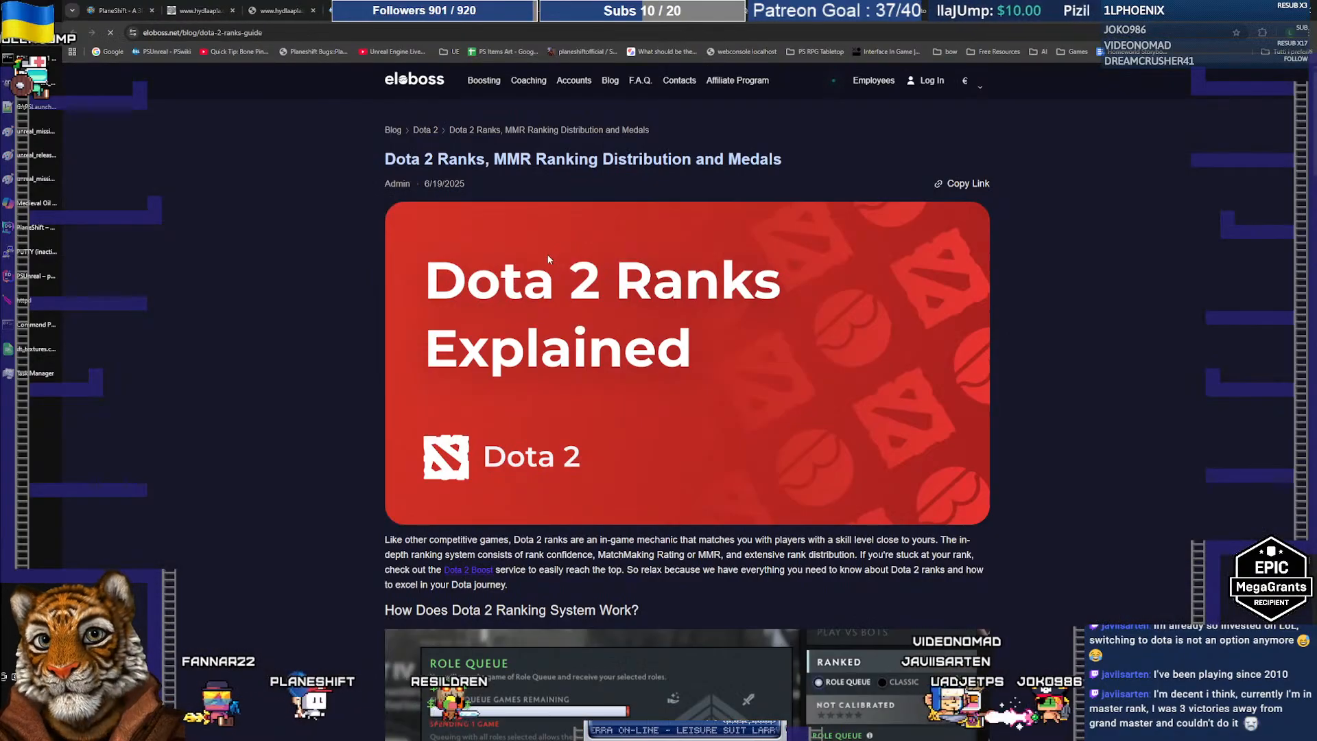
{"action": "scroll", "coordinate": [719, 281], "scroll_direction": "down", "scroll_amount": 10}
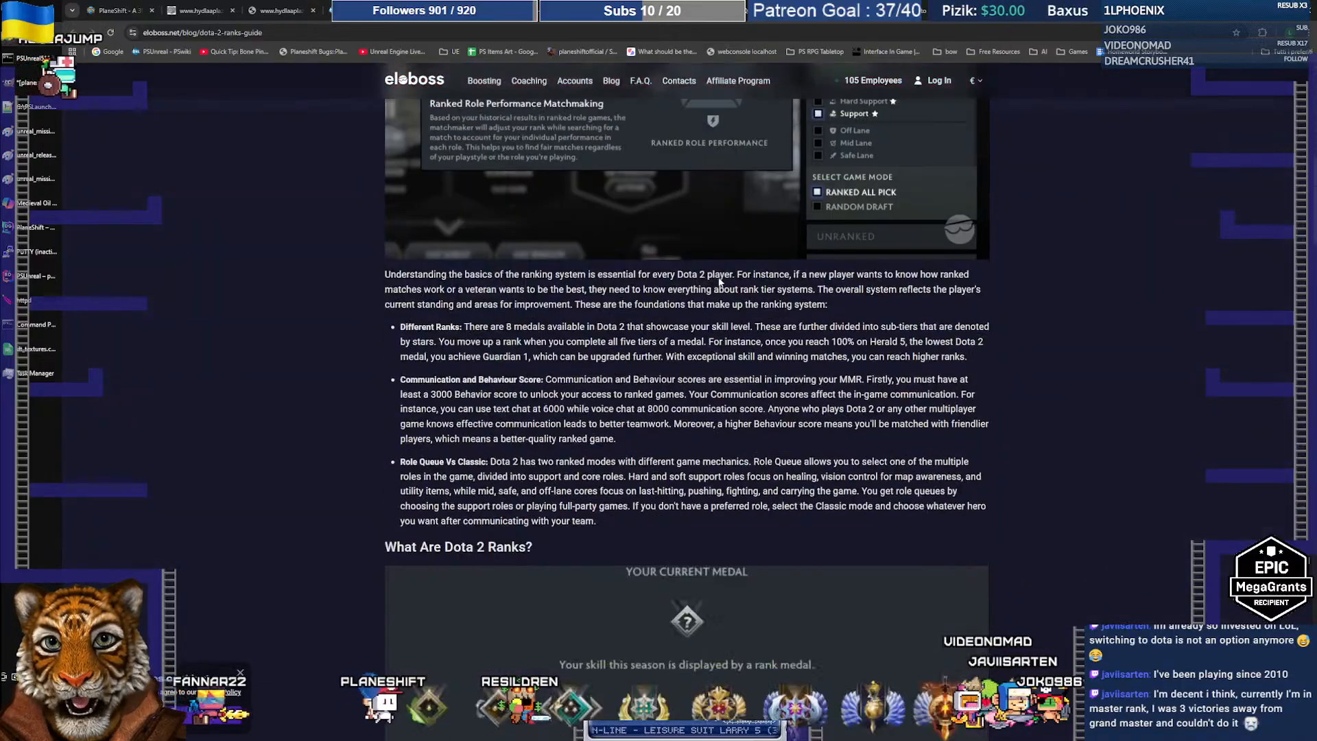
{"action": "scroll", "coordinate": [717, 281], "scroll_direction": "down", "scroll_amount": 7}
{"action": "scroll", "coordinate": [717, 277], "scroll_direction": "up", "scroll_amount": 1}
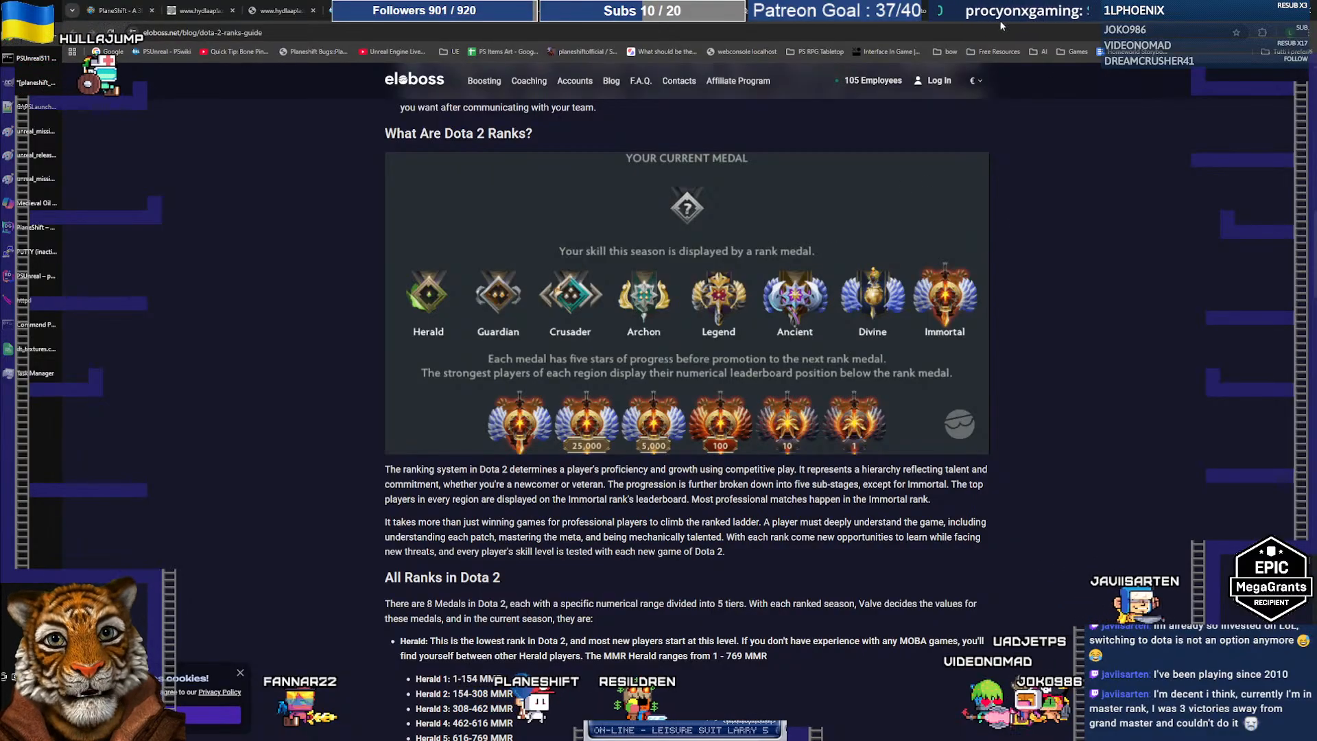
Return to the League of Legends image results, open the Fandom Rank page and examine the crests under Tiers and Divisions
{"action": "left_click", "coordinate": [991, 11]}
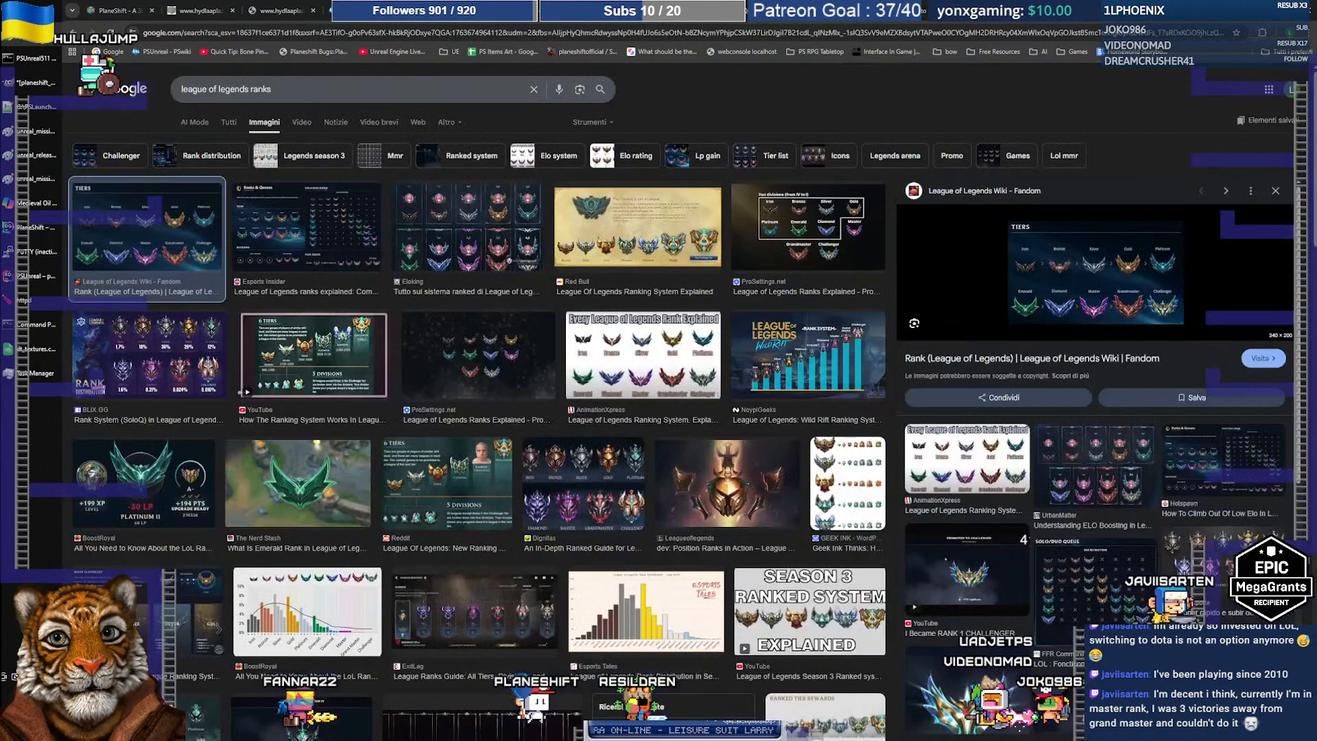
{"action": "left_click", "coordinate": [1061, 244]}
{"action": "scroll", "coordinate": [621, 455], "scroll_direction": "down", "scroll_amount": 15}
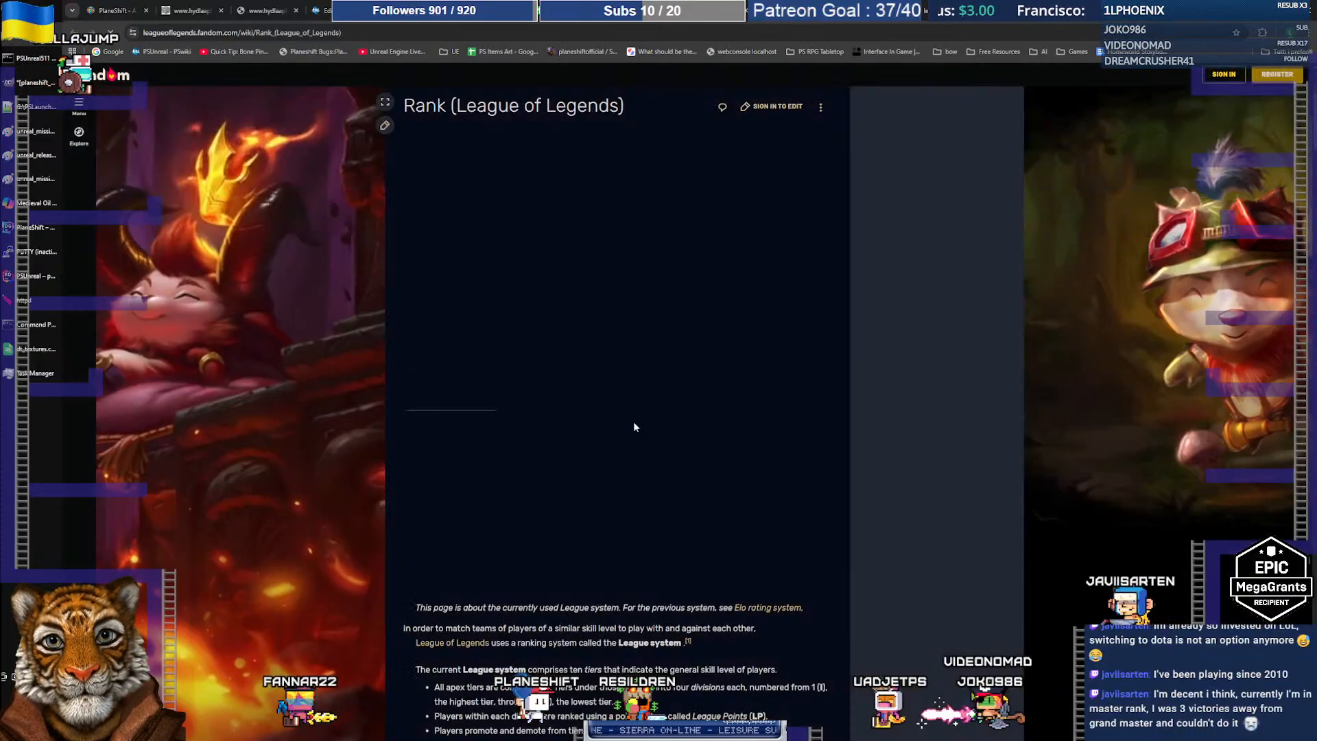
{"action": "scroll", "coordinate": [646, 415], "scroll_direction": "down", "scroll_amount": 5}
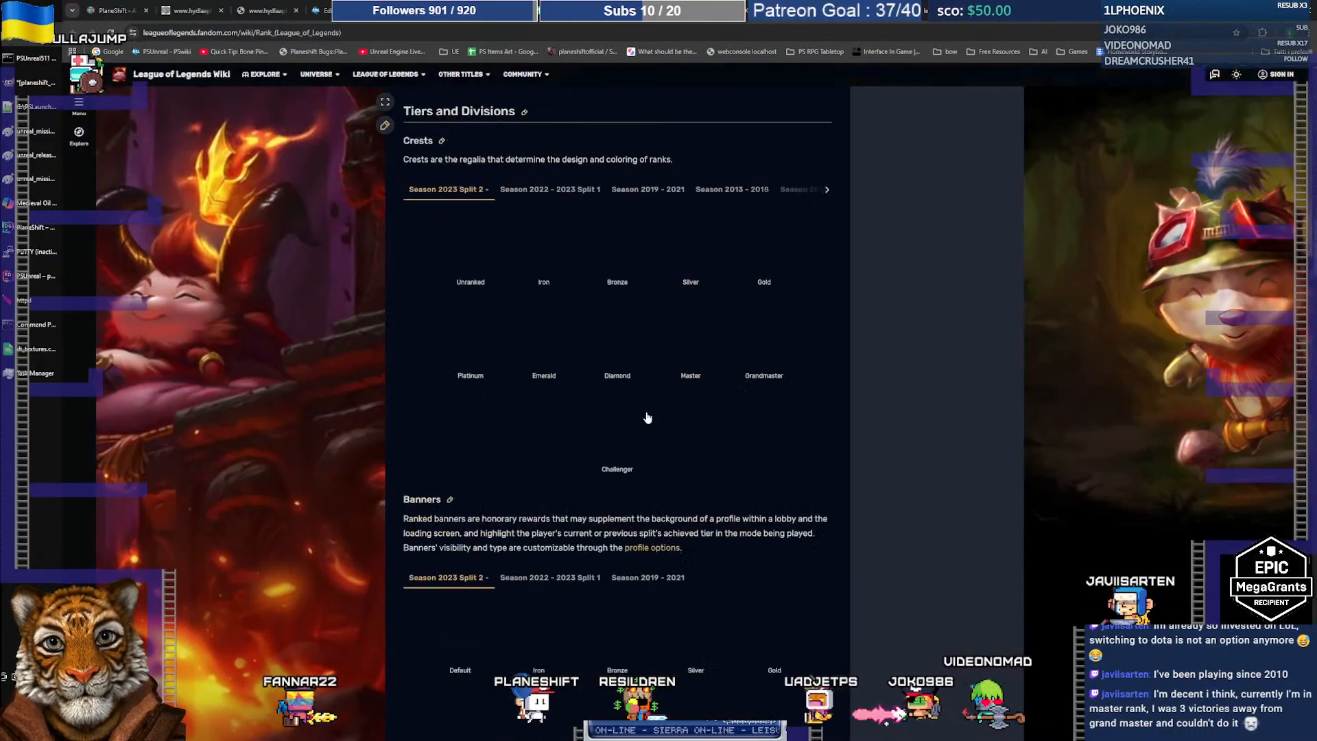
{"action": "scroll", "coordinate": [644, 410], "scroll_direction": "up", "scroll_amount": 2}
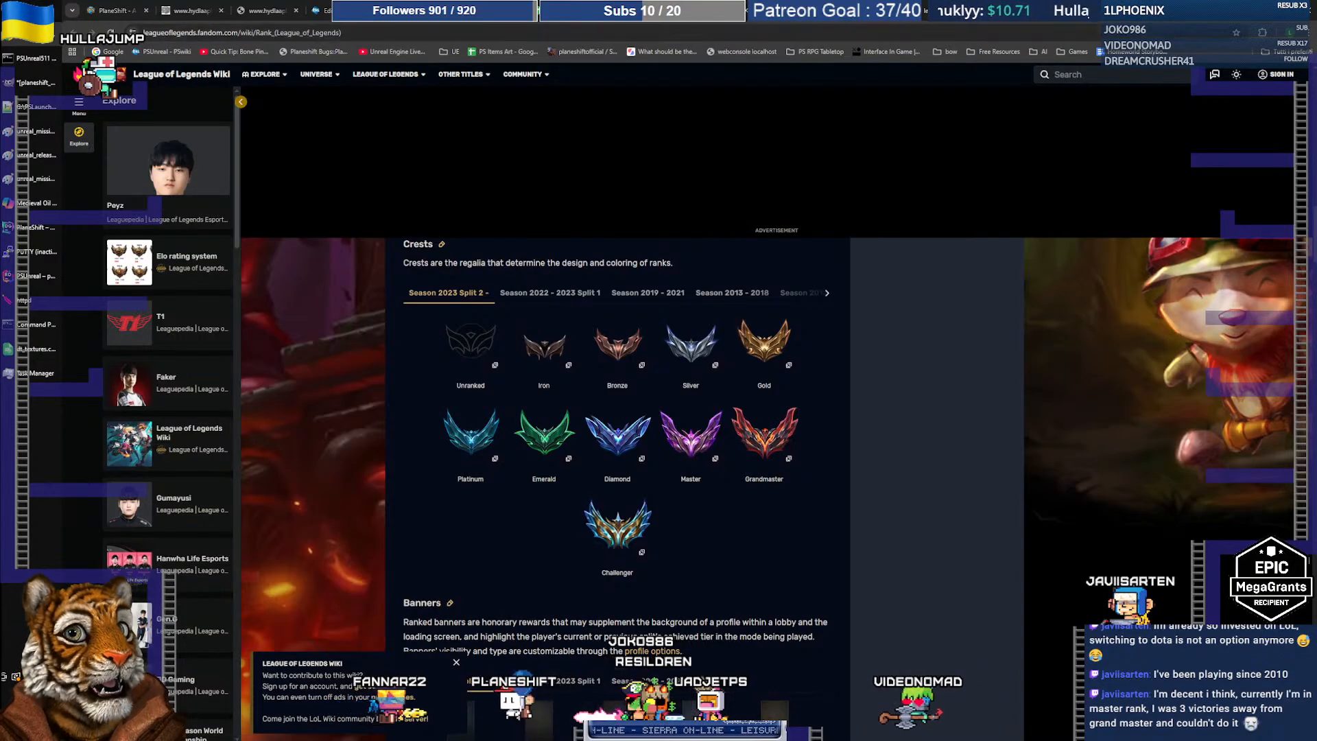
Close the Dota 2 ranks guide, the League of Legends Rank page and the image search results
{"action": "left_click", "coordinate": [1101, 10]}
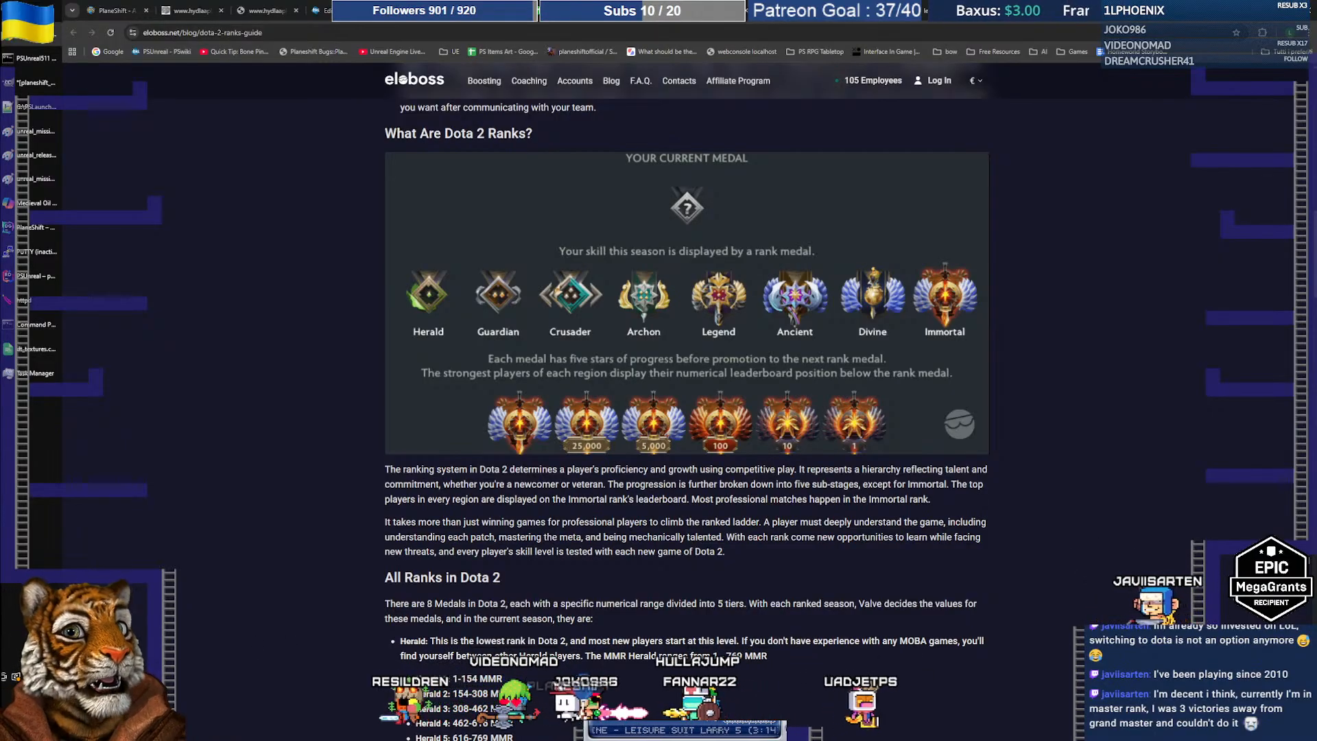
{"action": "key", "text": "ctrl+w"}
{"action": "left_click", "coordinate": [1097, 10]}
{"action": "left_click", "coordinate": [1176, 10]}
{"action": "key", "text": "ctrl+w"}
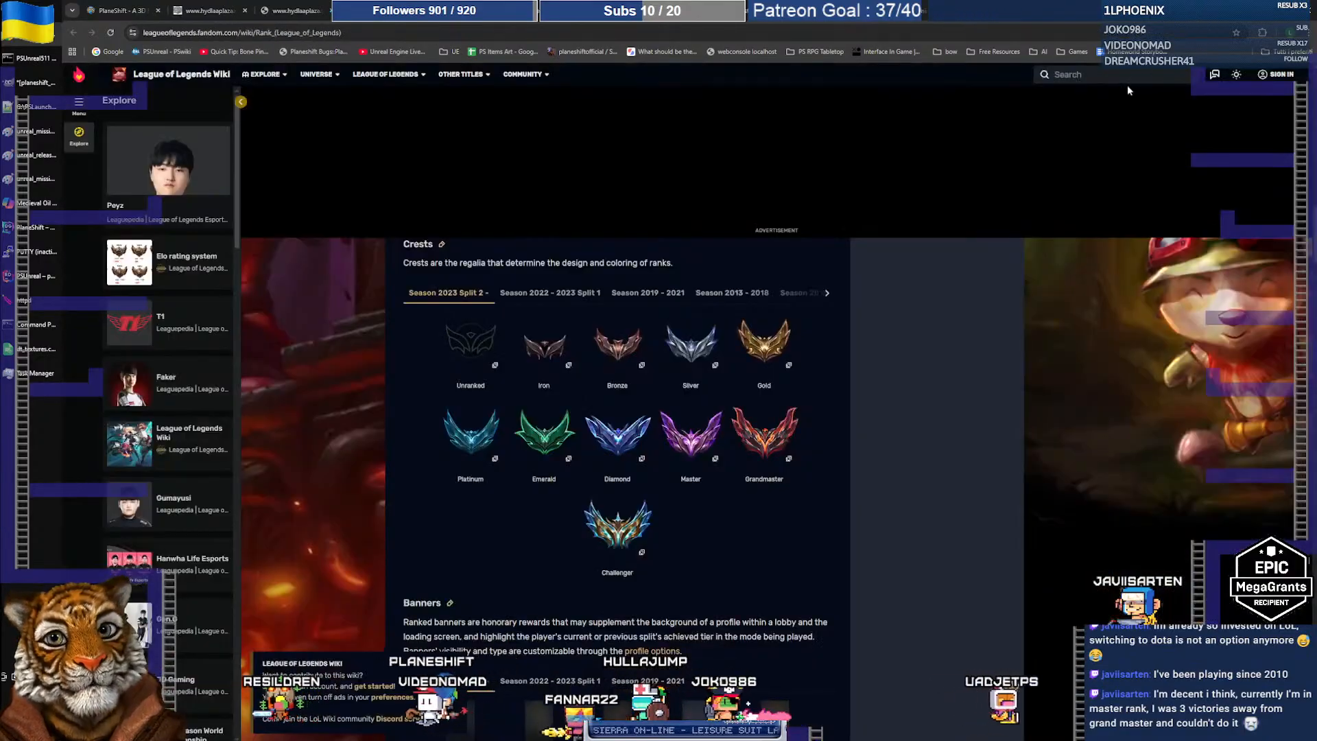
{"action": "key", "text": "ctrl+w"}
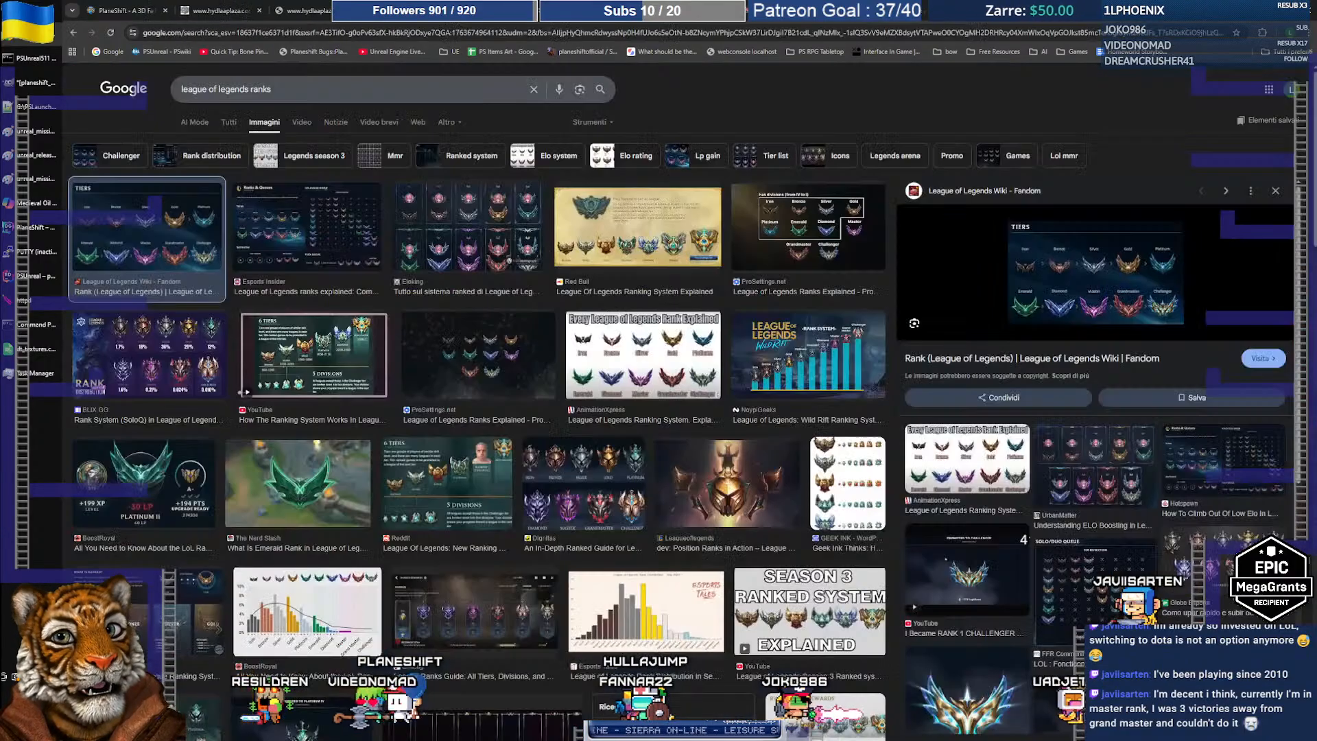
{"action": "key", "text": "ctrl+w"}
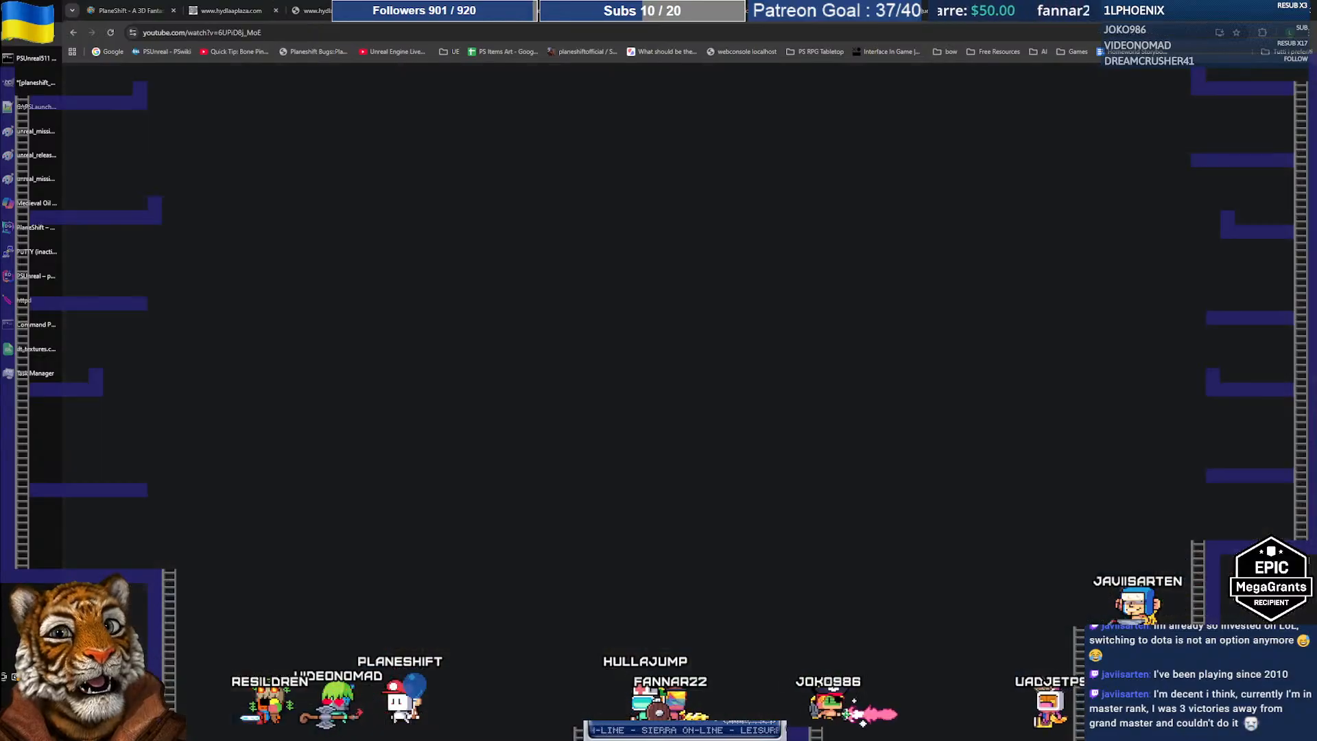
Reload the hydlaaplaza.com forum topic page to check whether the site responds
{"action": "left_click", "coordinate": [230, 10]}
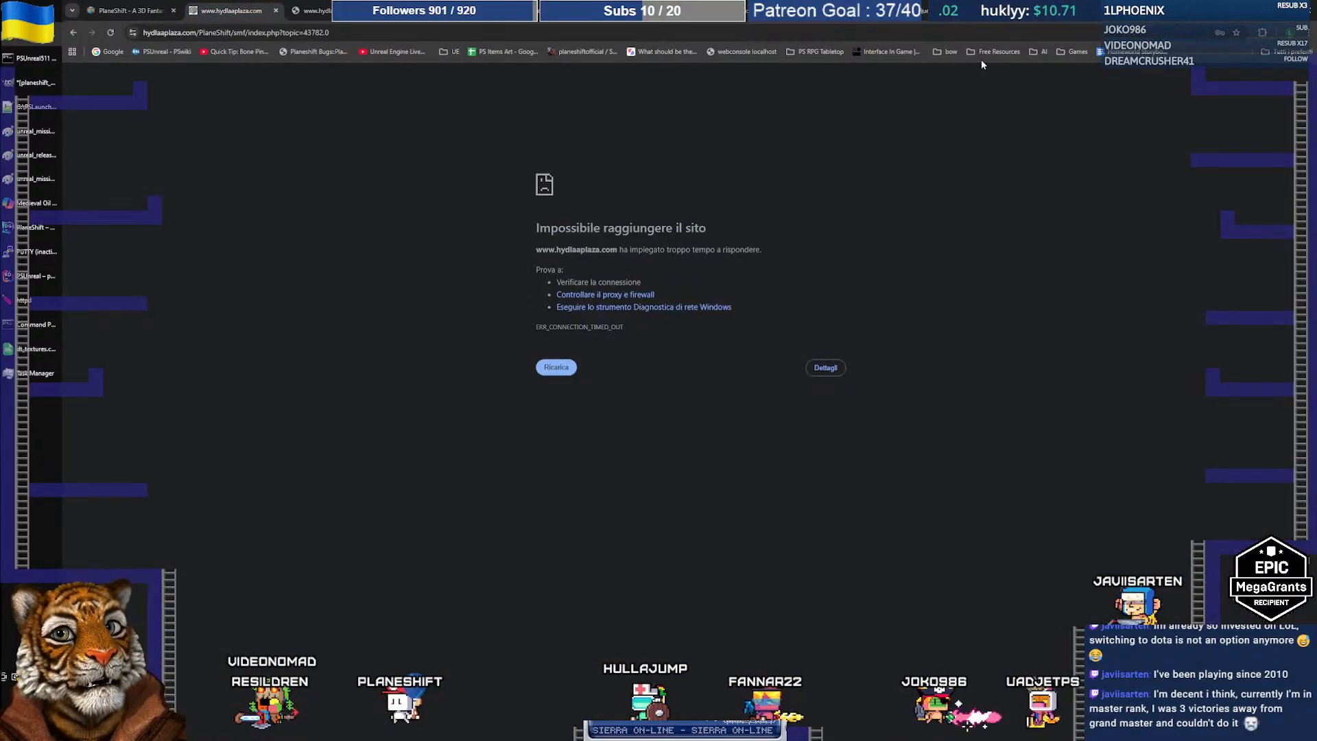
{"action": "left_click", "coordinate": [130, 11]}
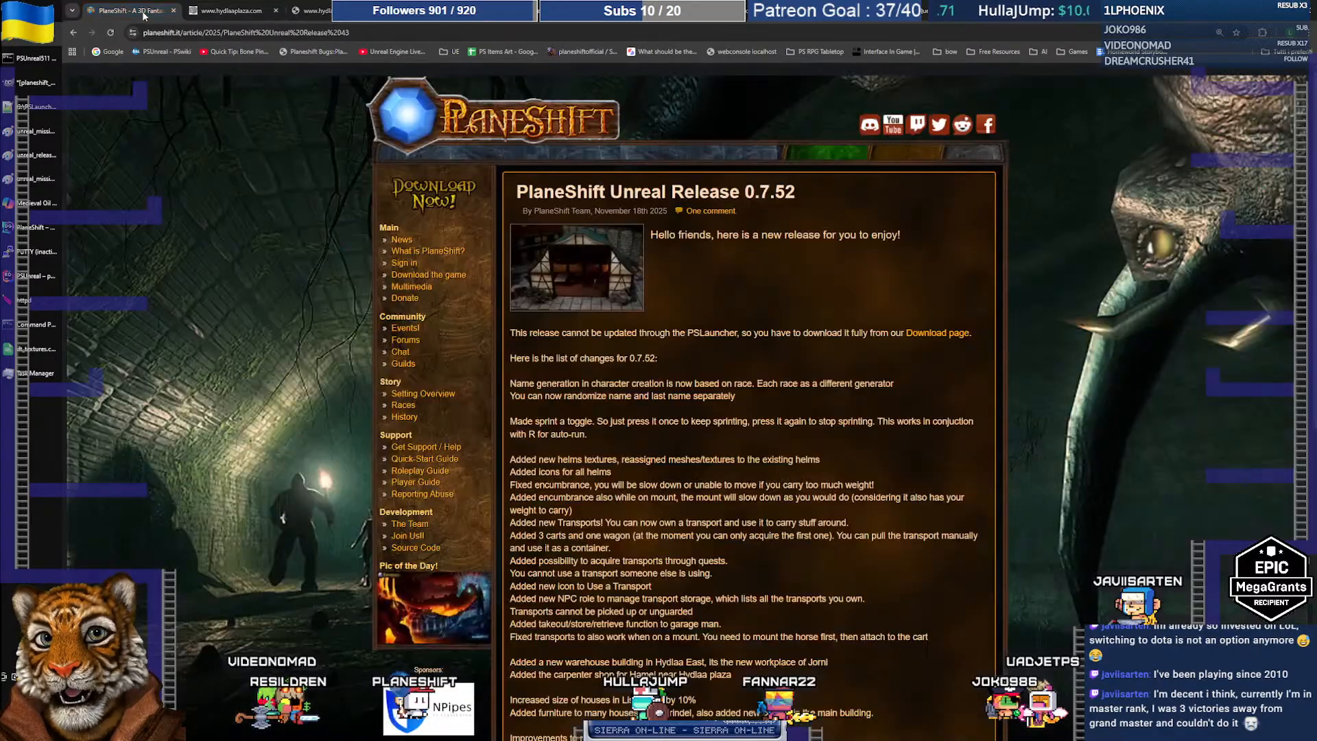
{"action": "left_click", "coordinate": [240, 11]}
{"action": "left_click", "coordinate": [111, 32]}
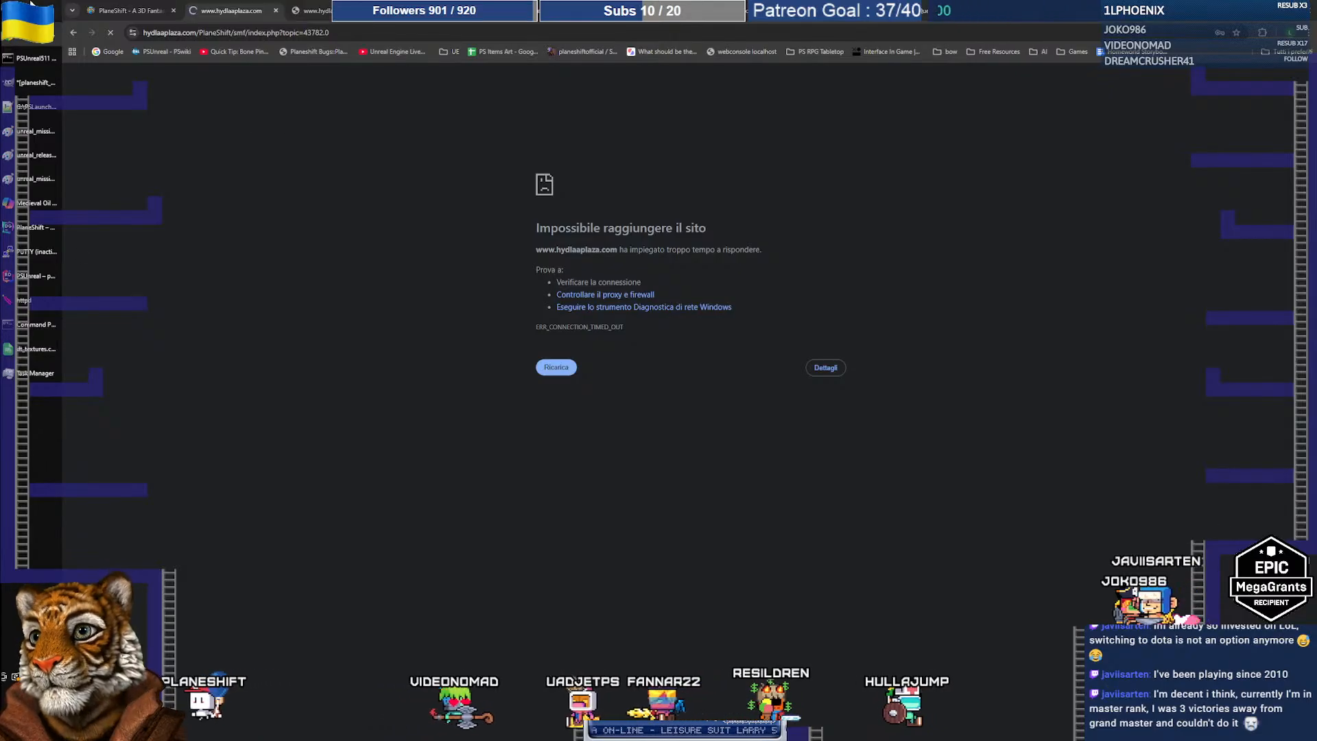
Launch PuTTY to open its session configuration window
{"action": "left_click", "coordinate": [31, 3]}
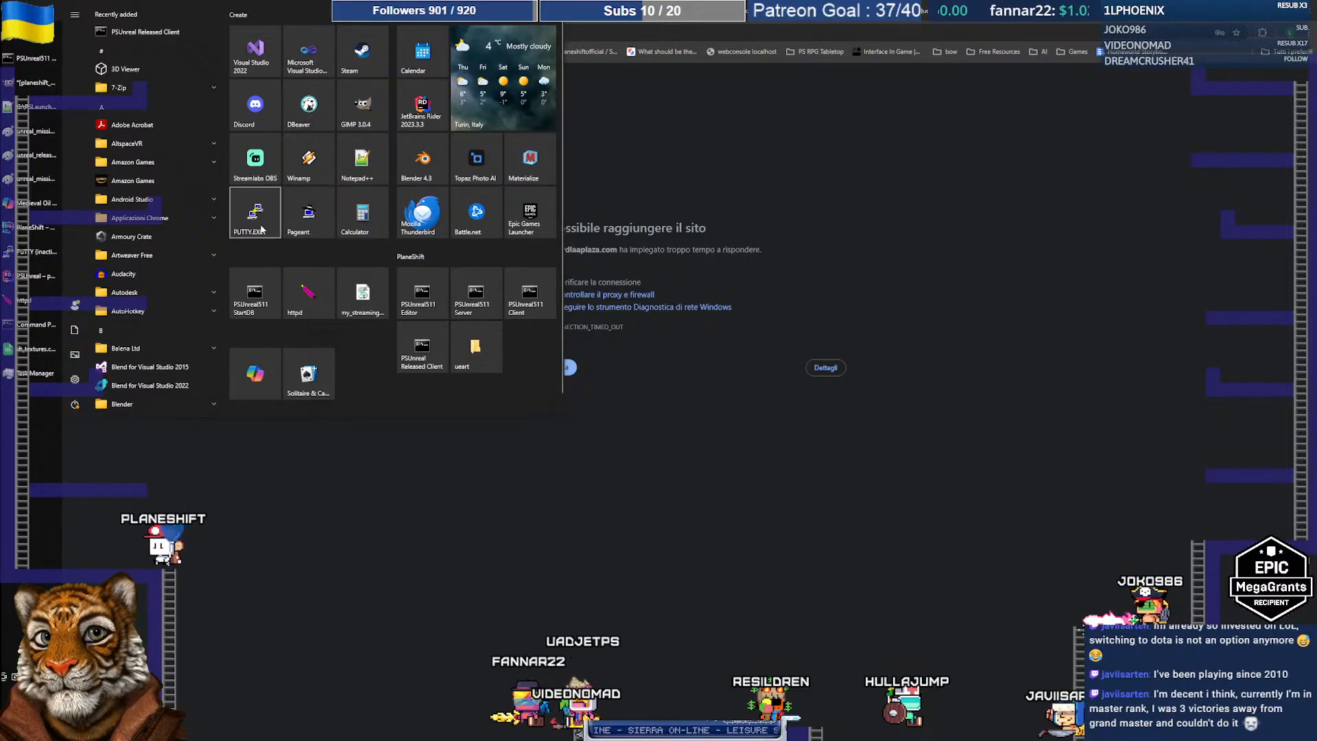
{"action": "left_click", "coordinate": [895, 155]}
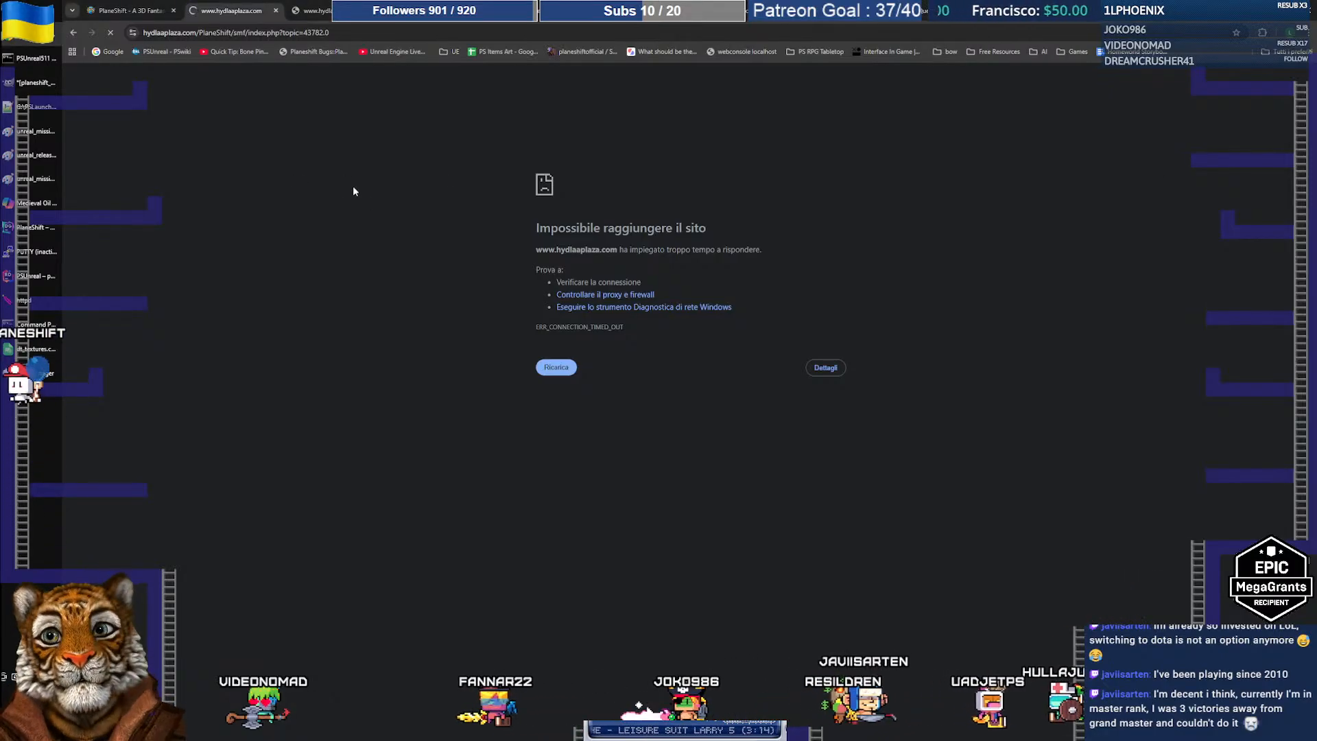
{"action": "key", "text": "super"}
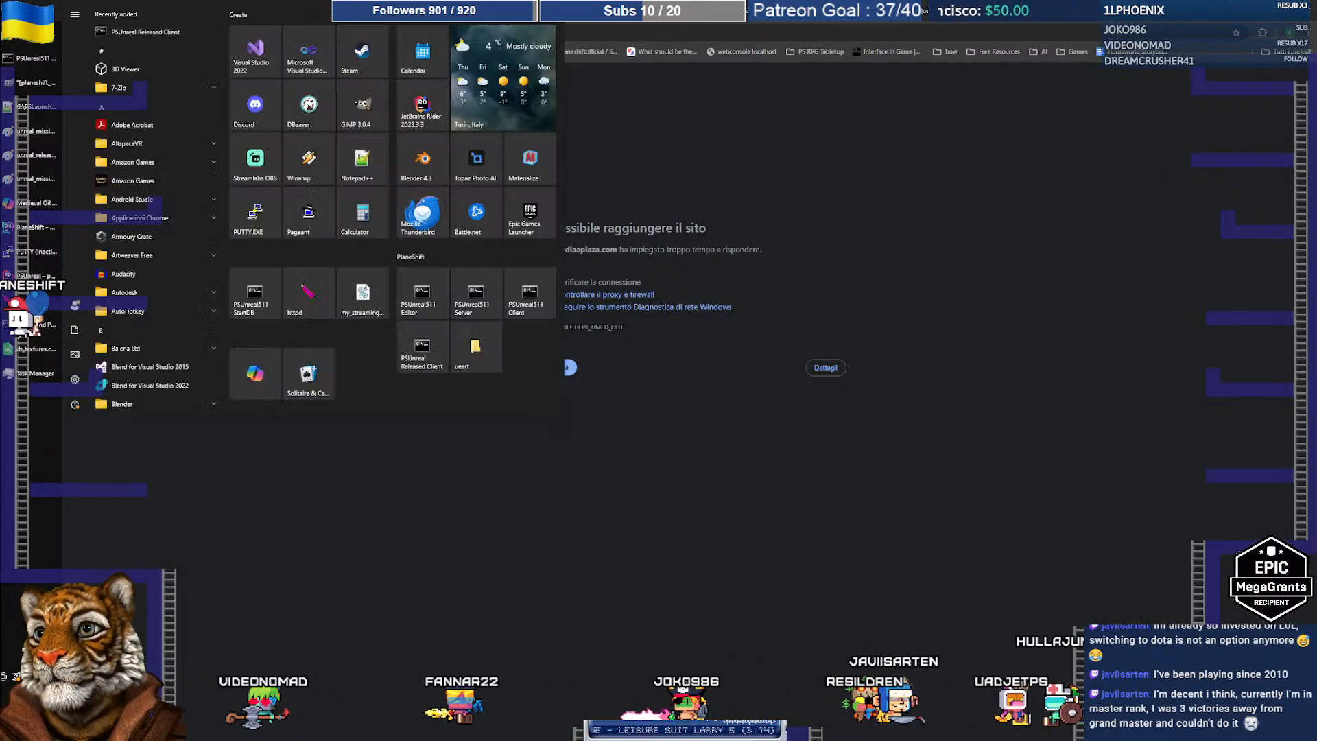
{"action": "left_click", "coordinate": [256, 216]}
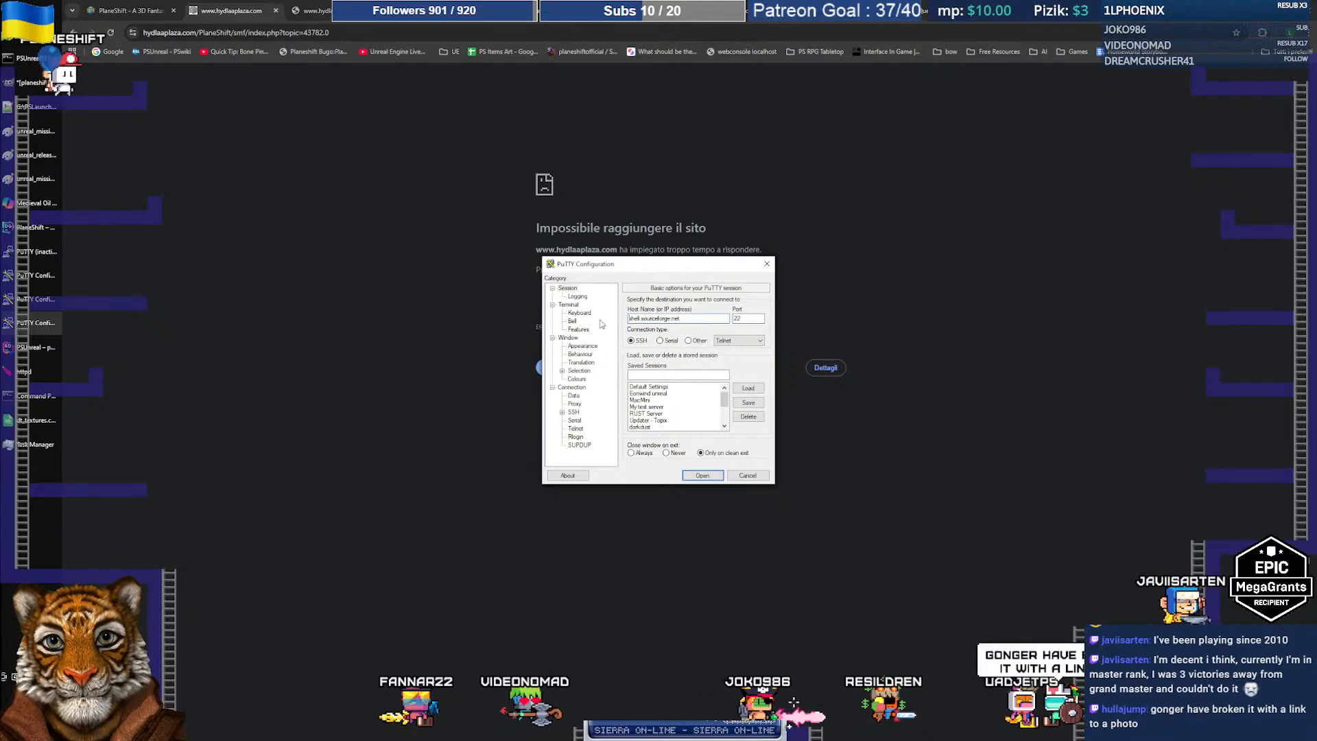
Close Task Manager and the duplicate PuTTY configuration windows, keeping only one open
{"action": "left_click_drag", "start_coordinate": [648, 265], "coordinate": [715, 192]}
{"action": "key", "text": "ctrl+shift+Escape"}
{"action": "left_click_drag", "start_coordinate": [811, 173], "coordinate": [589, 256]}
{"action": "left_click", "coordinate": [1017, 253]}
{"action": "left_click", "coordinate": [840, 190]}
{"action": "left_click_drag", "start_coordinate": [710, 266], "coordinate": [885, 276]}
{"action": "left_click", "coordinate": [935, 274]}
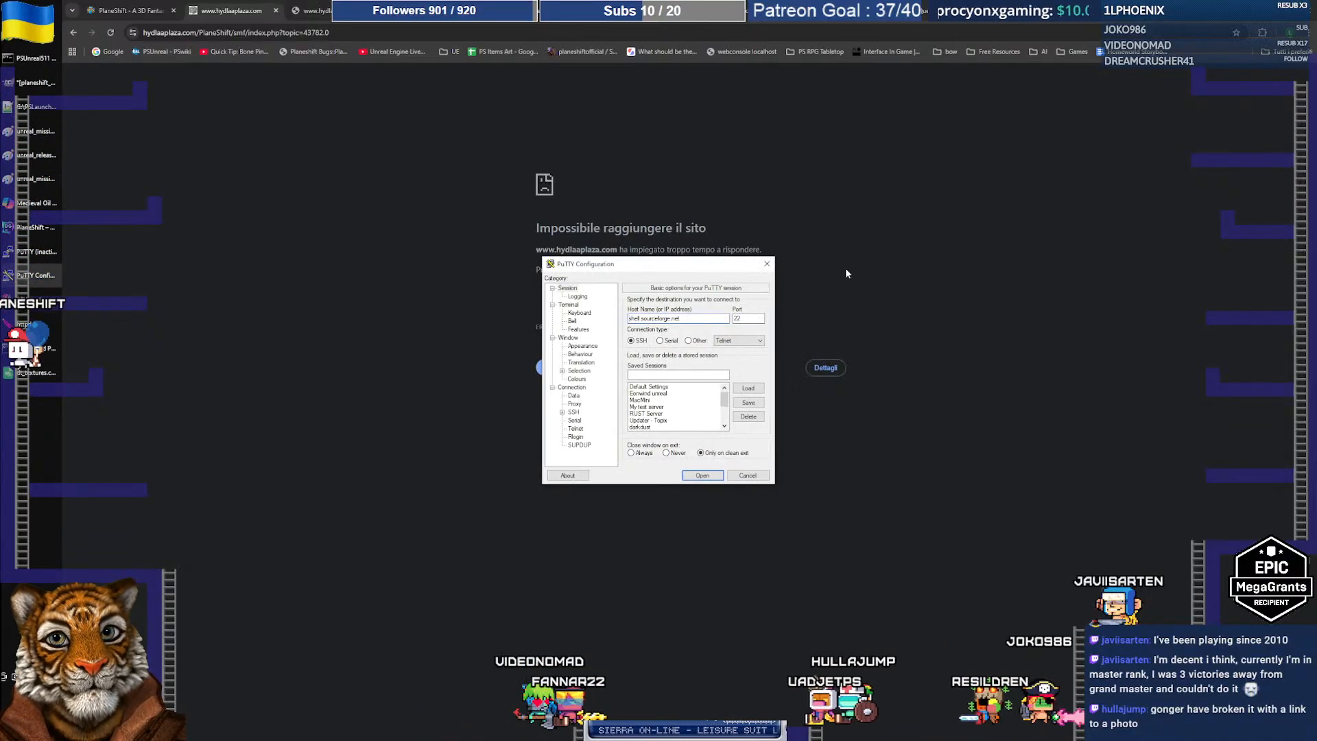
Load the saved PuTTY session hydlaaplaza (npipes), open its connection and move the terminal onto the other monitor
{"action": "mouse_move", "coordinate": [731, 268]}
{"action": "left_mouse_down"}
{"action": "mouse_move", "coordinate": [942, 231]}
{"action": "mouse_move", "coordinate": [724, 262]}
{"action": "left_mouse_up"}
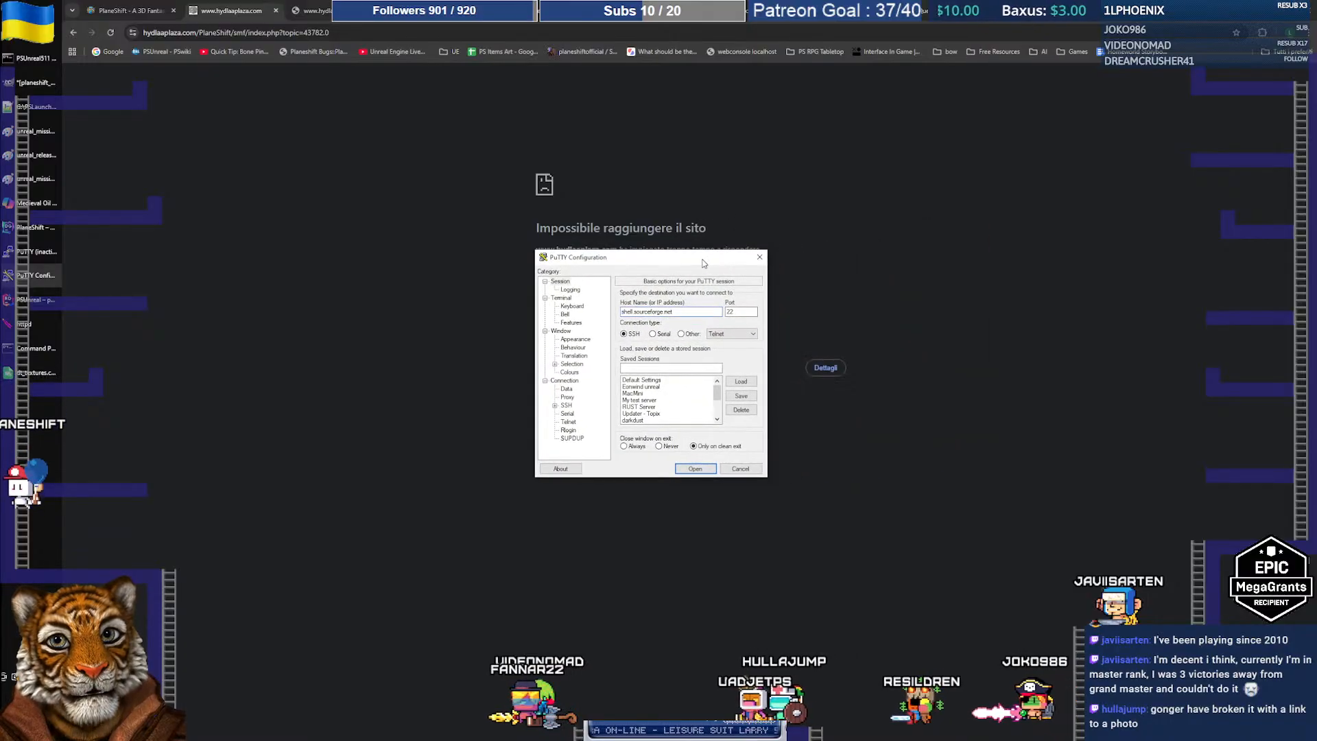
{"action": "scroll", "coordinate": [694, 404], "scroll_direction": "down", "scroll_amount": 2}
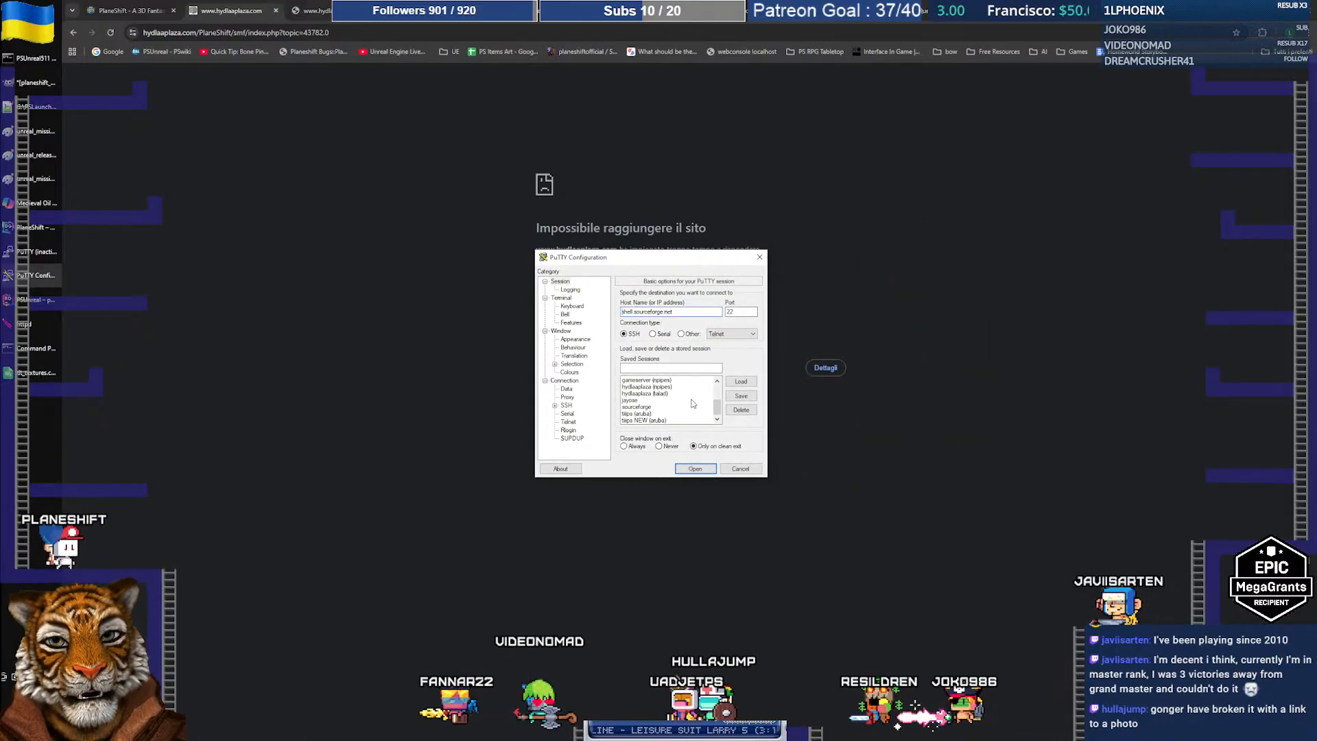
{"action": "scroll", "coordinate": [689, 405], "scroll_direction": "up", "scroll_amount": 1}
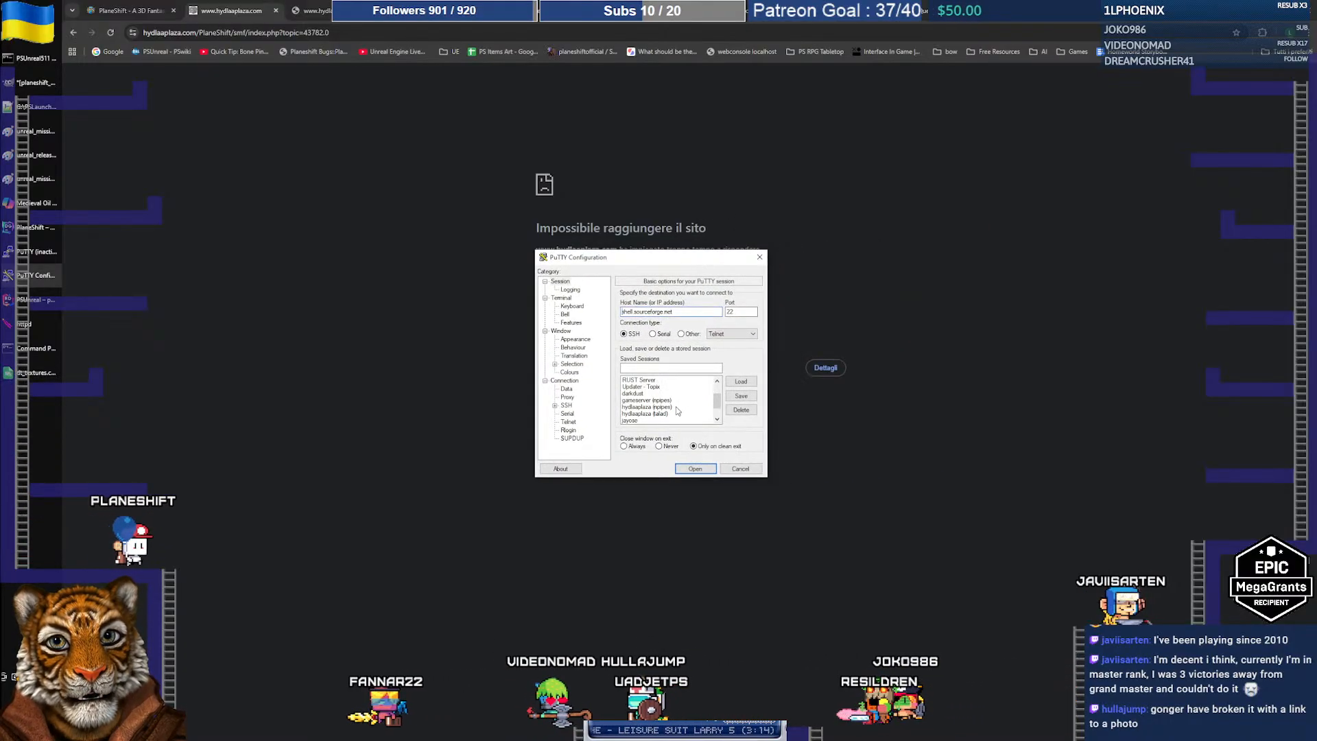
{"action": "left_click", "coordinate": [666, 406]}
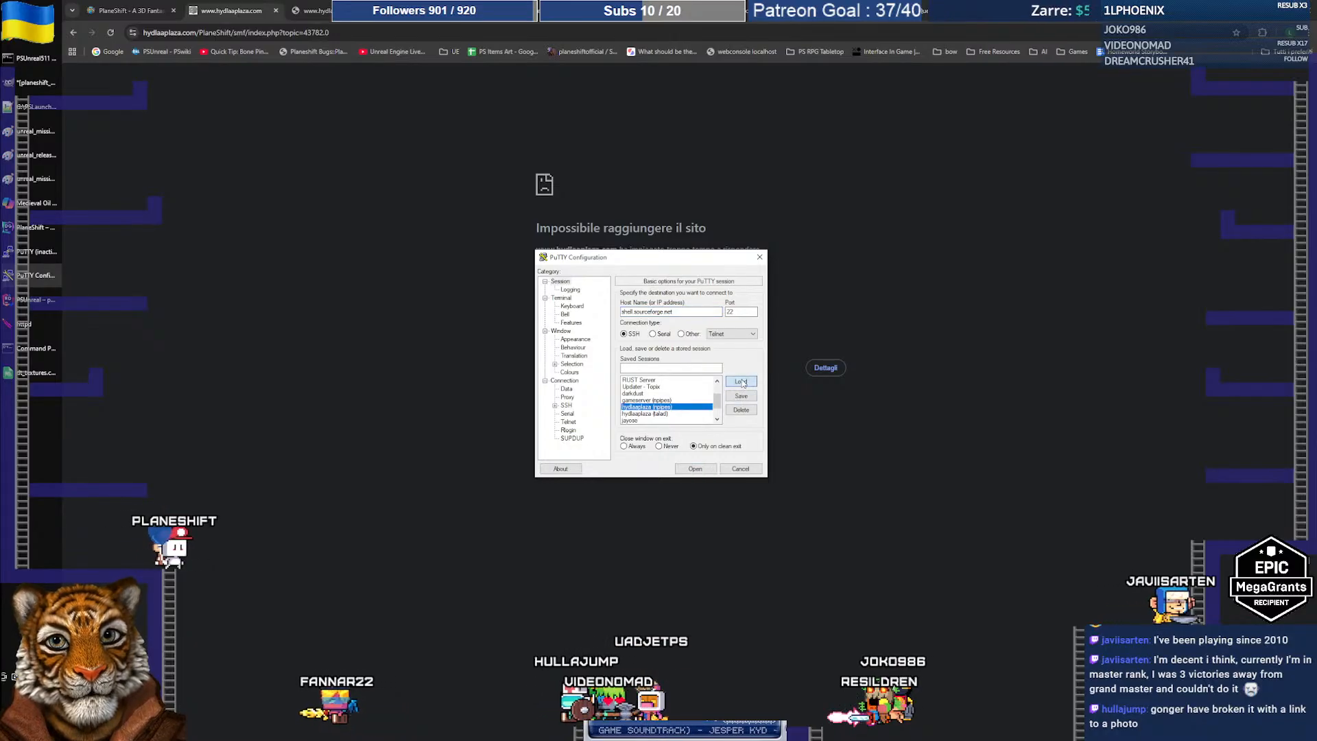
{"action": "left_click", "coordinate": [741, 382]}
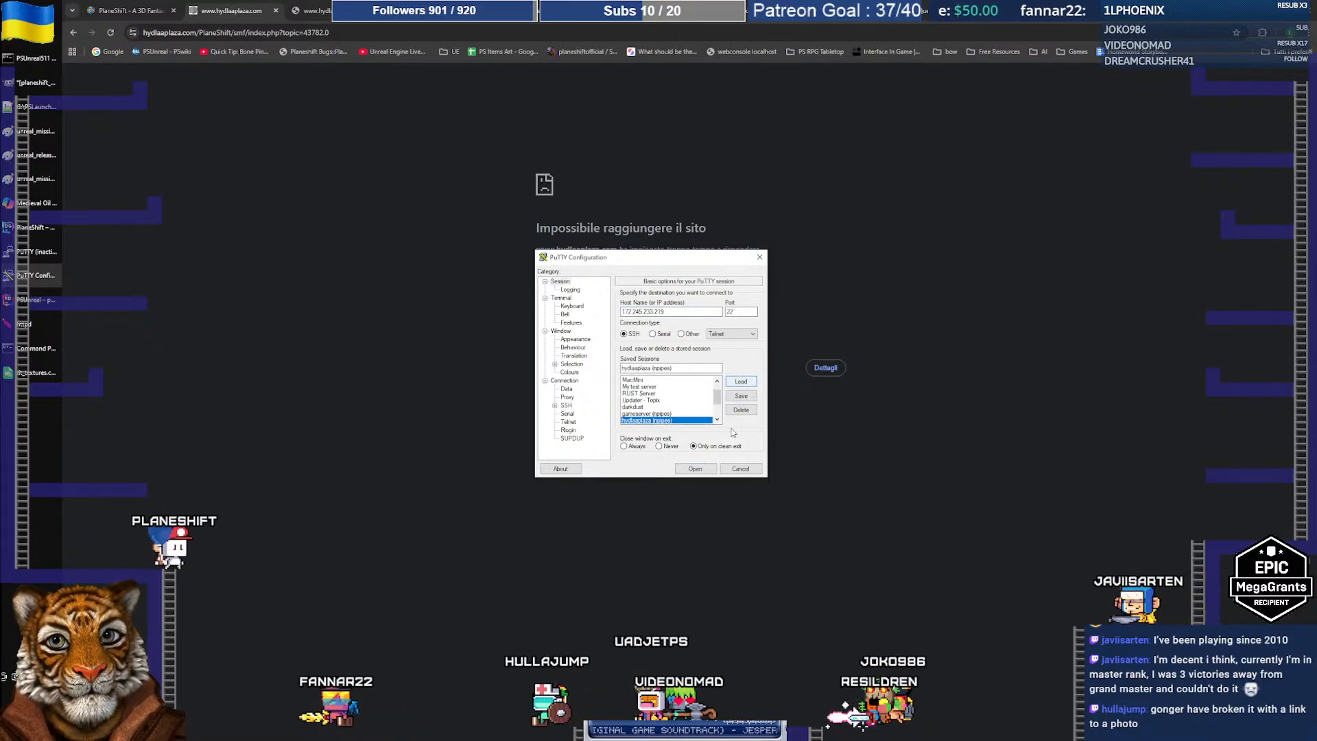
{"action": "left_click", "coordinate": [692, 469]}
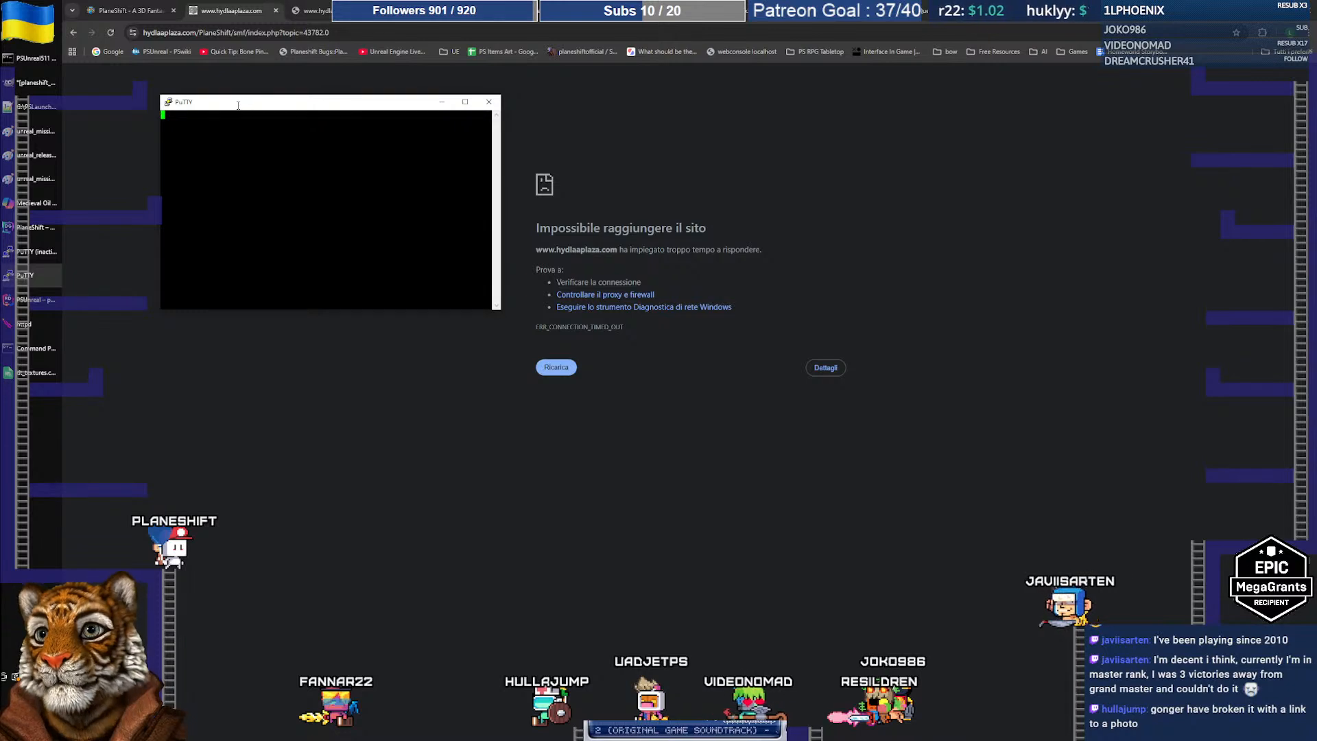
{"action": "left_click_drag", "start_coordinate": [246, 107], "coordinate": [1316, 103]}
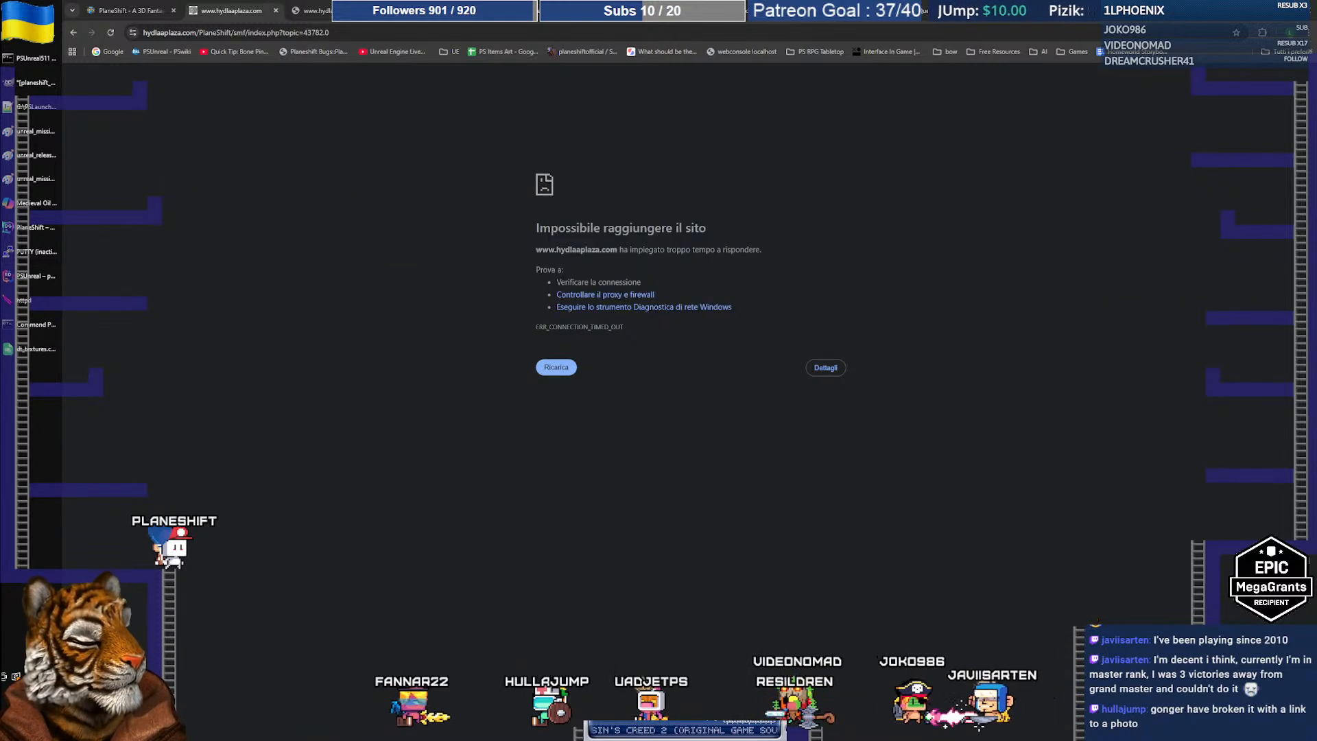
Retry the forum topic page in the browser, and again with 172.245.233.219 replacing the domain in the address
{"action": "double_click", "coordinate": [174, 34]}
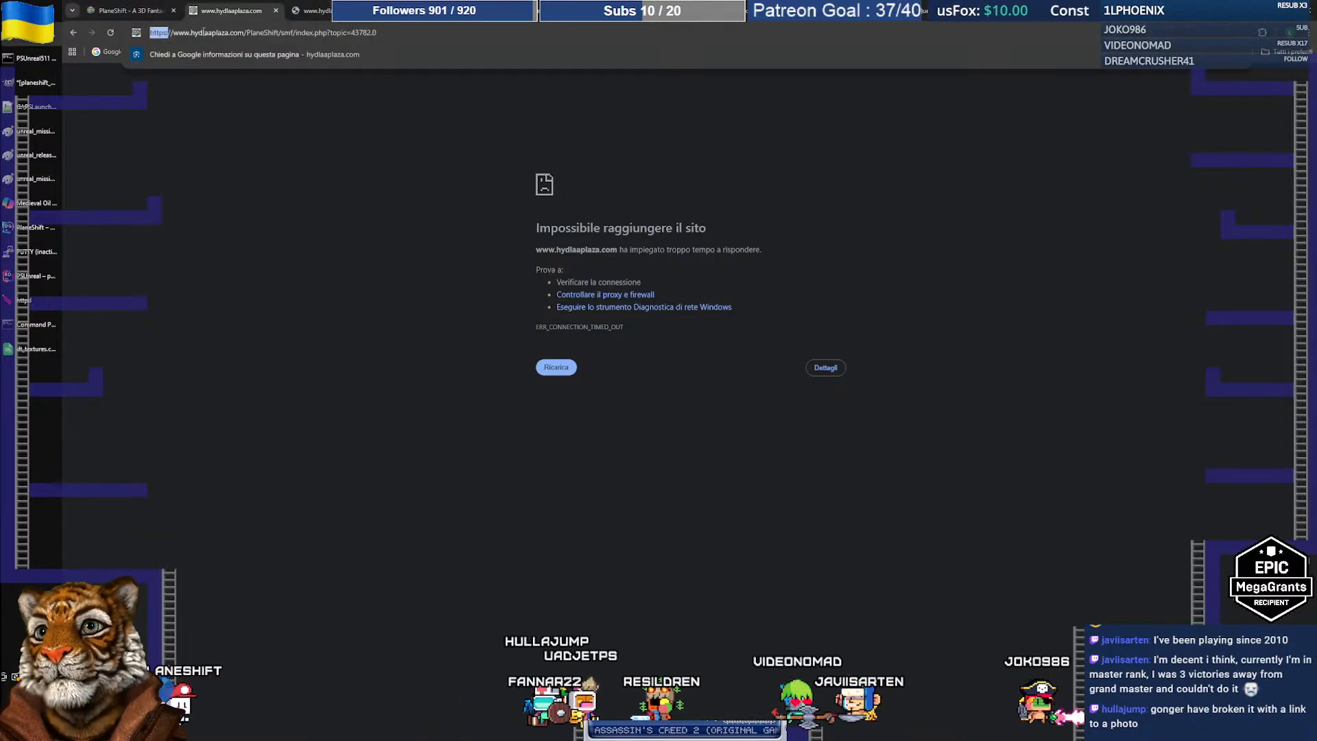
{"action": "left_click", "coordinate": [398, 31]}
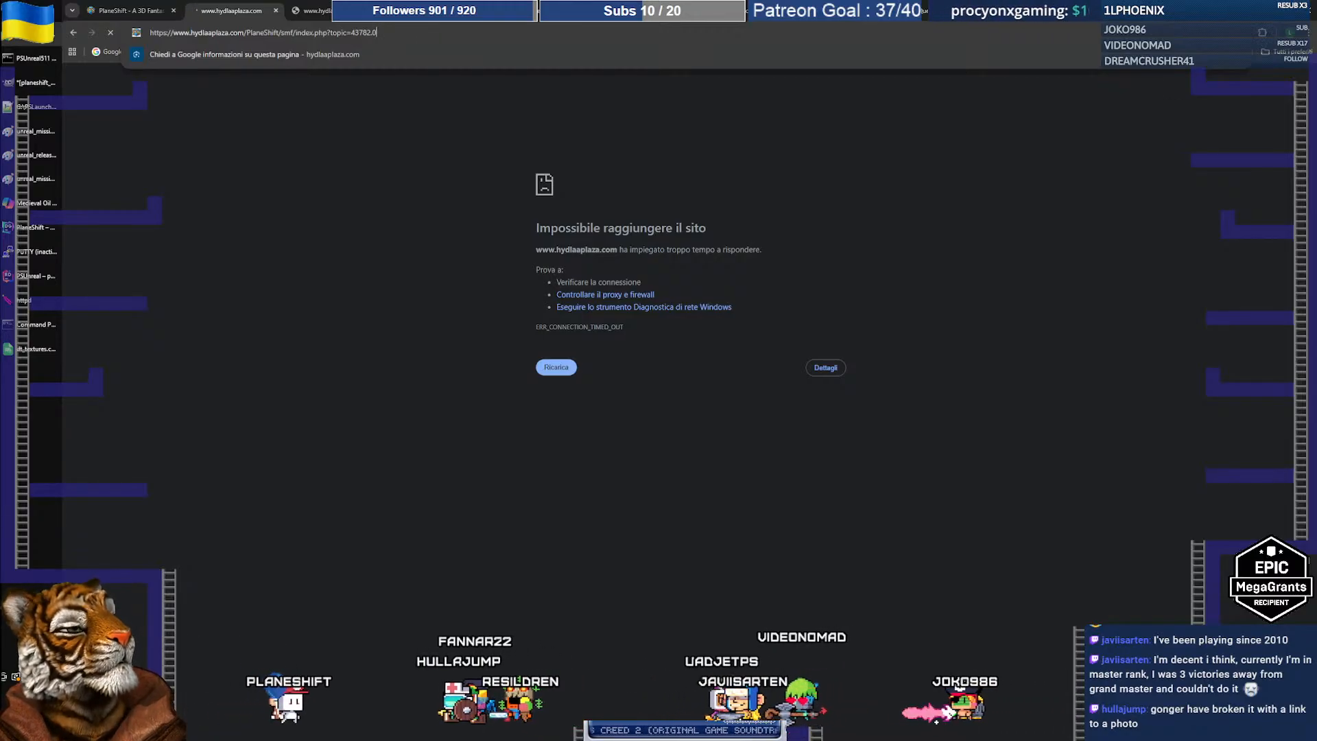
{"action": "key", "text": "Return"}
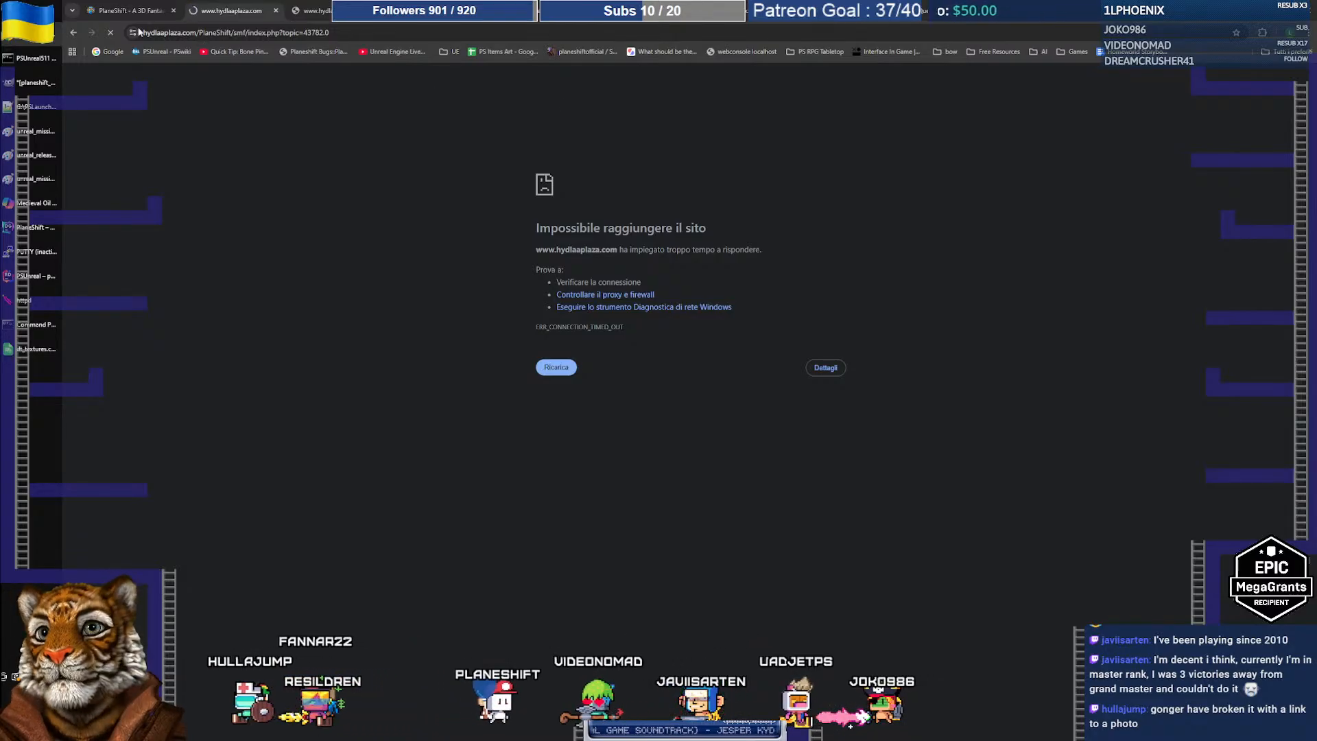
{"action": "left_click", "coordinate": [177, 33]}
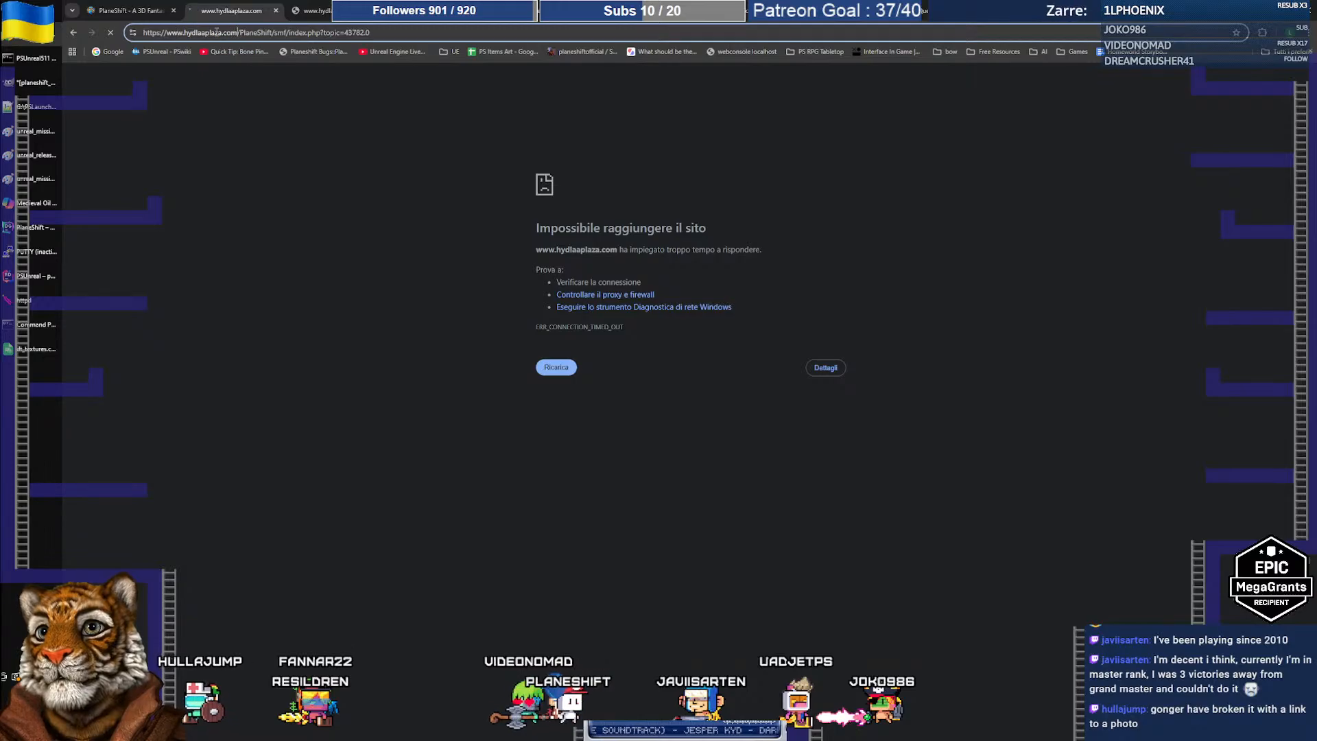
{"action": "type", "text": "172.245.233.219"}
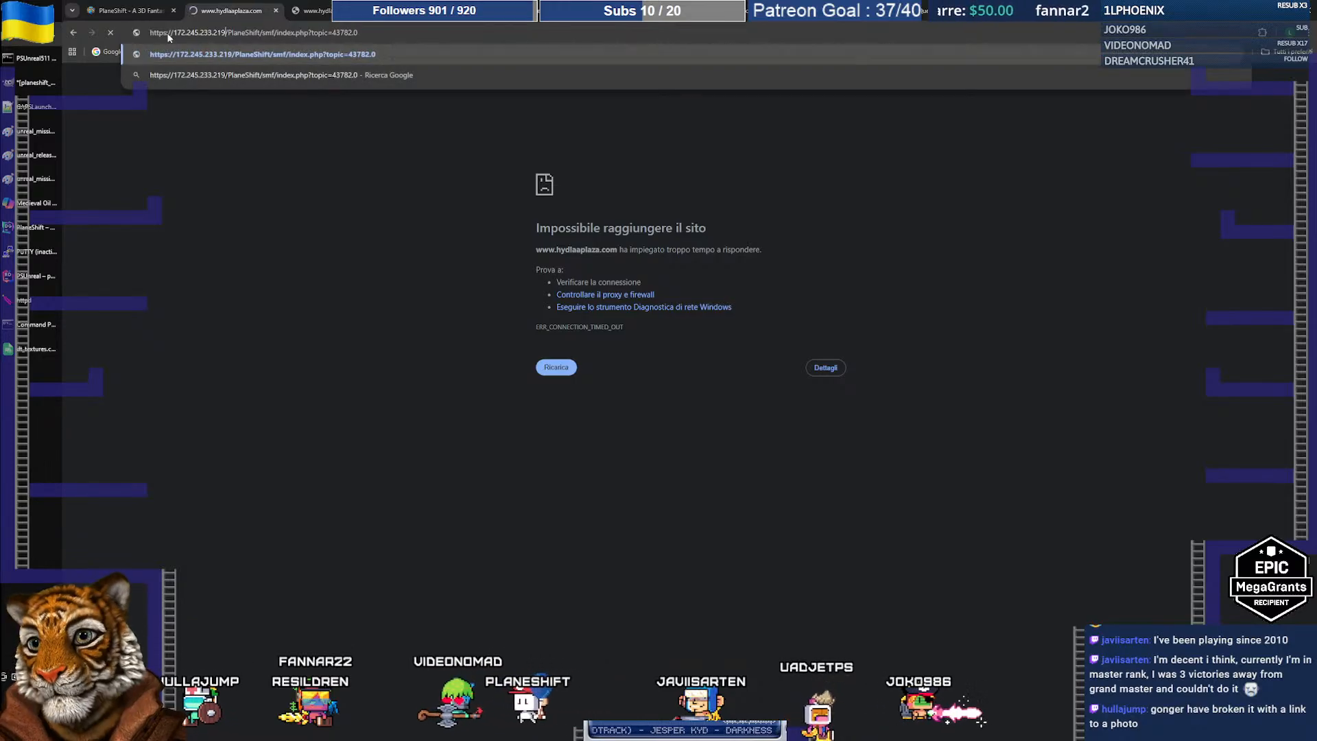
{"action": "key", "text": "Return"}
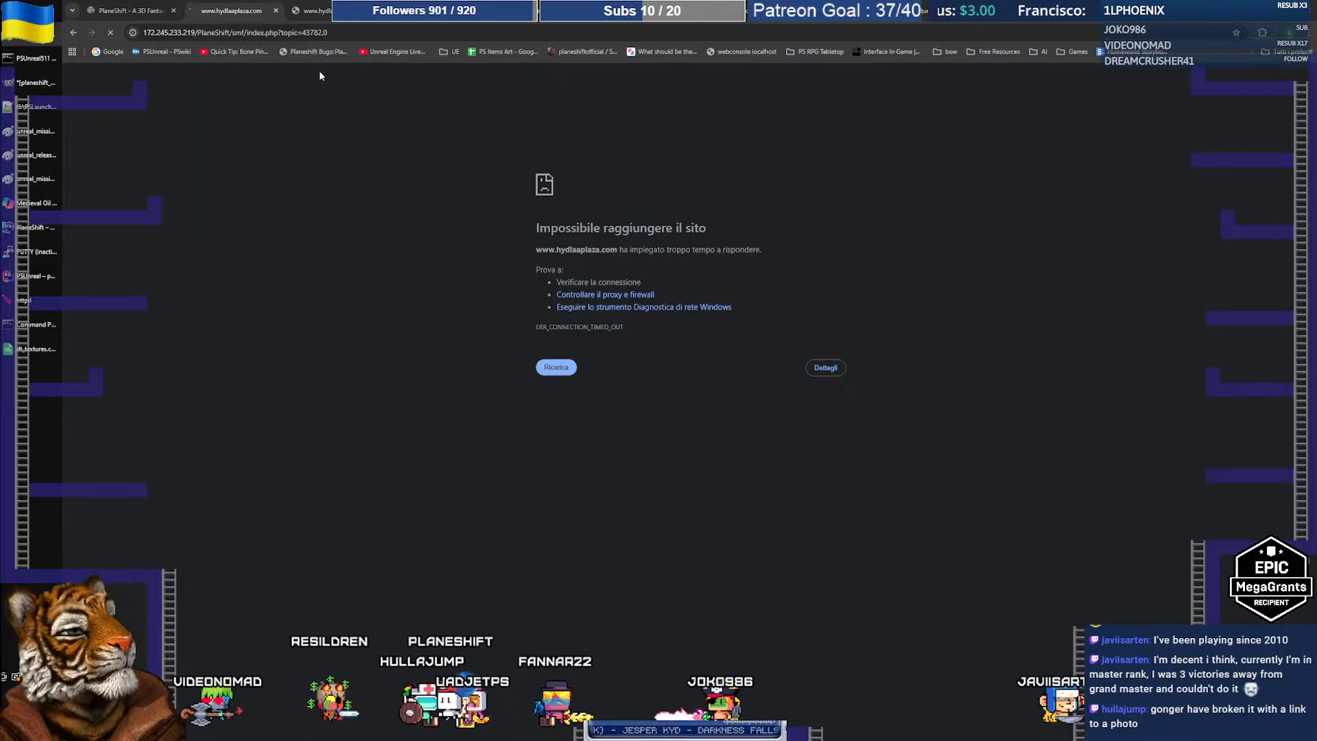
Look at the PlaneShift 0.7.52 release article and check the build output in the Command Prompt
{"action": "left_click", "coordinate": [101, 10]}
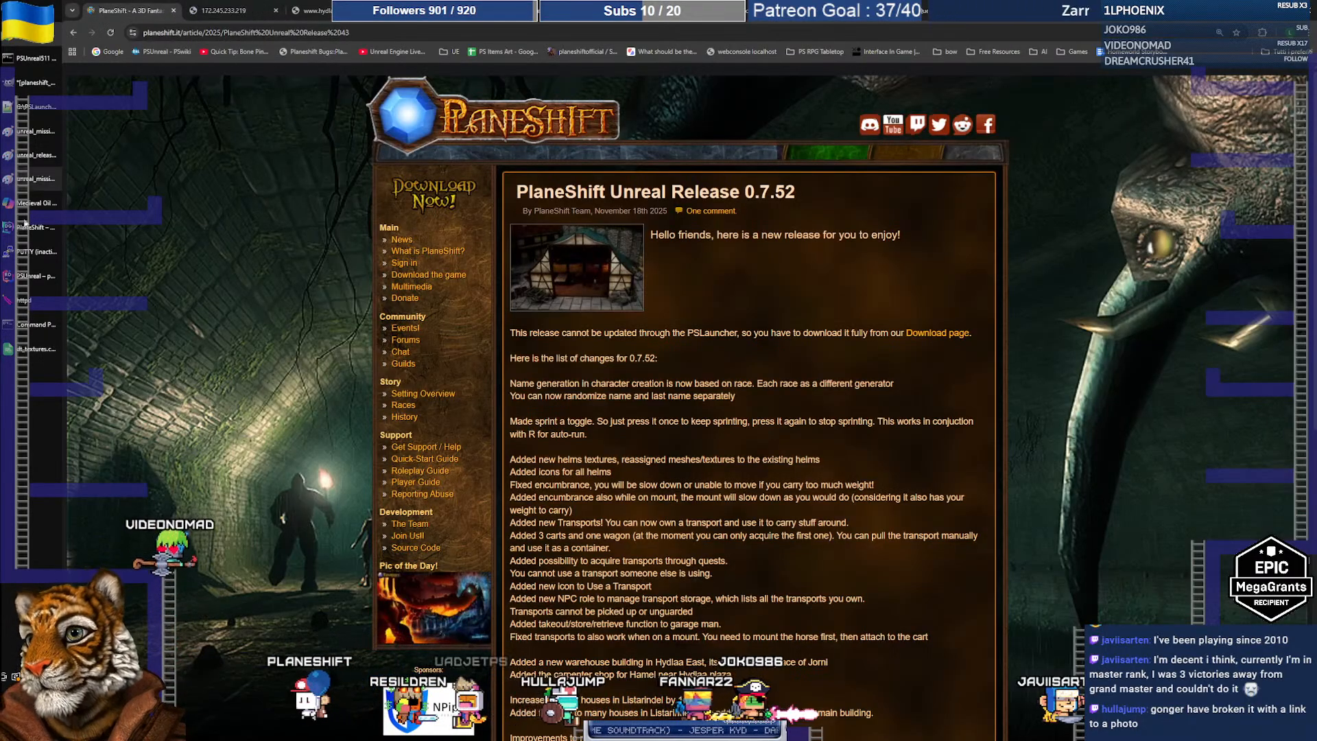
{"action": "left_click", "coordinate": [12, 320]}
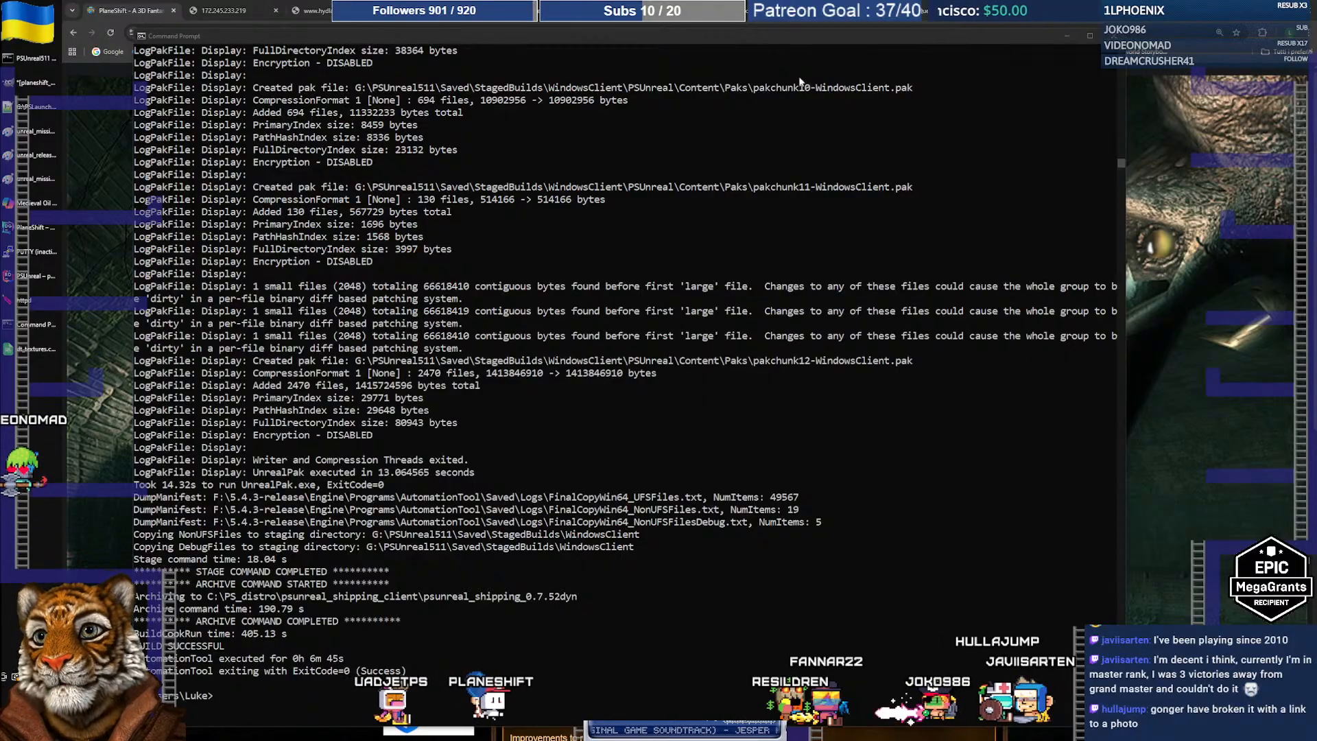
Cut the forum address down to the bare server IP 172.245.233.219 and try loading it twice
{"action": "left_click", "coordinate": [220, 11]}
{"action": "left_click", "coordinate": [207, 32]}
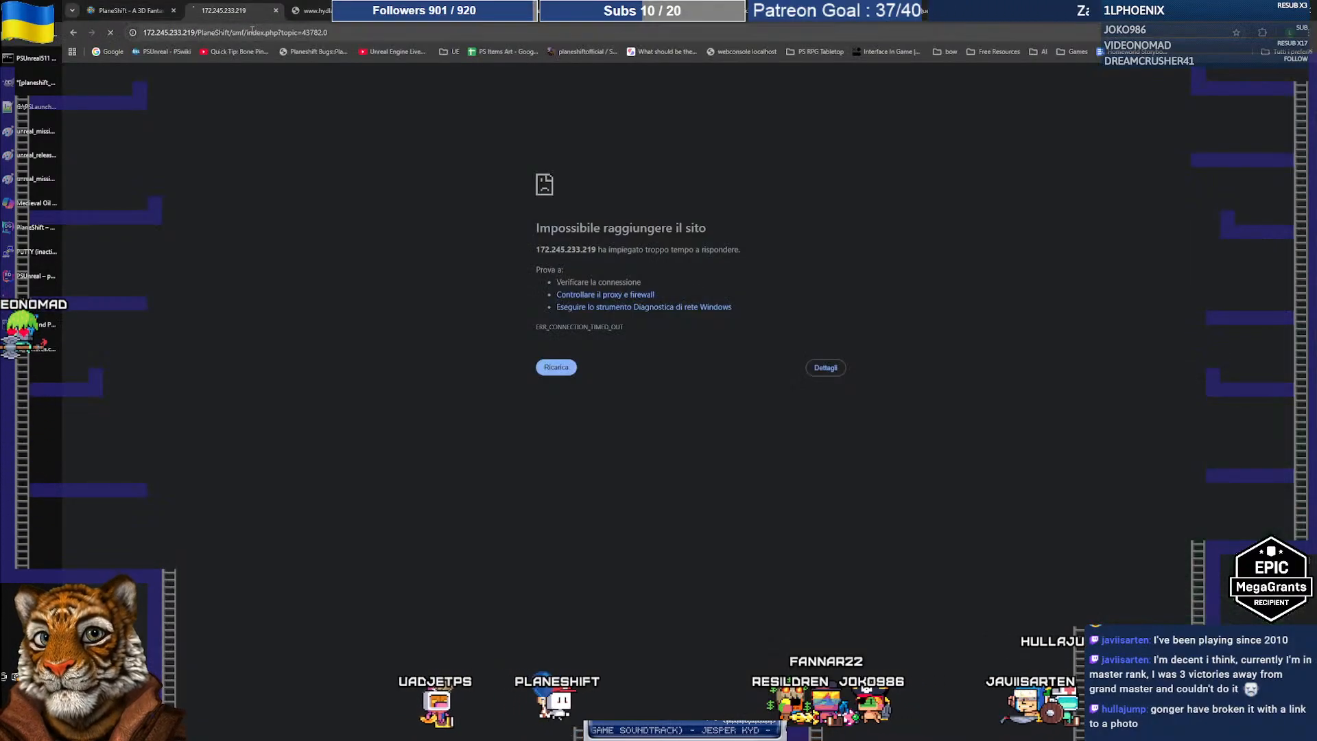
{"action": "left_click_drag", "start_coordinate": [221, 33], "coordinate": [478, 33]}
{"action": "key", "text": "BackSpace"}
{"action": "key", "text": "Return"}
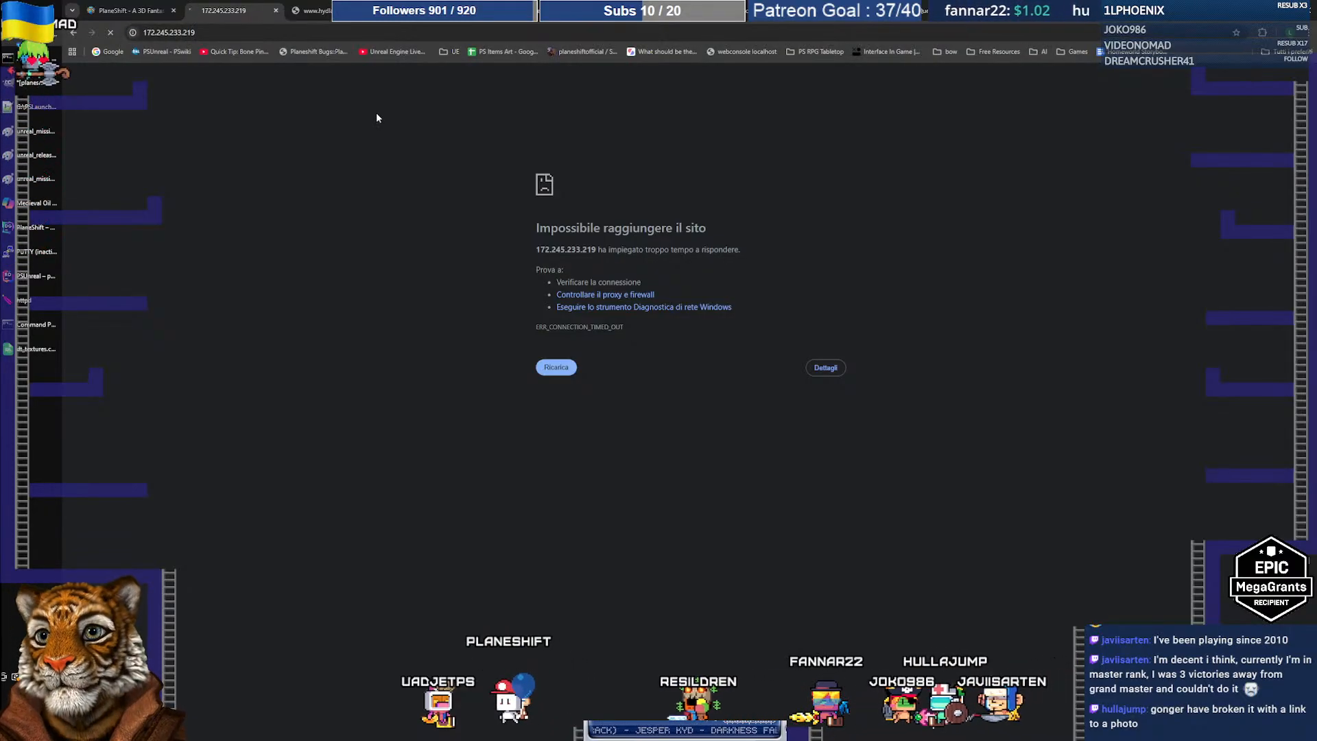
{"action": "left_click", "coordinate": [229, 33]}
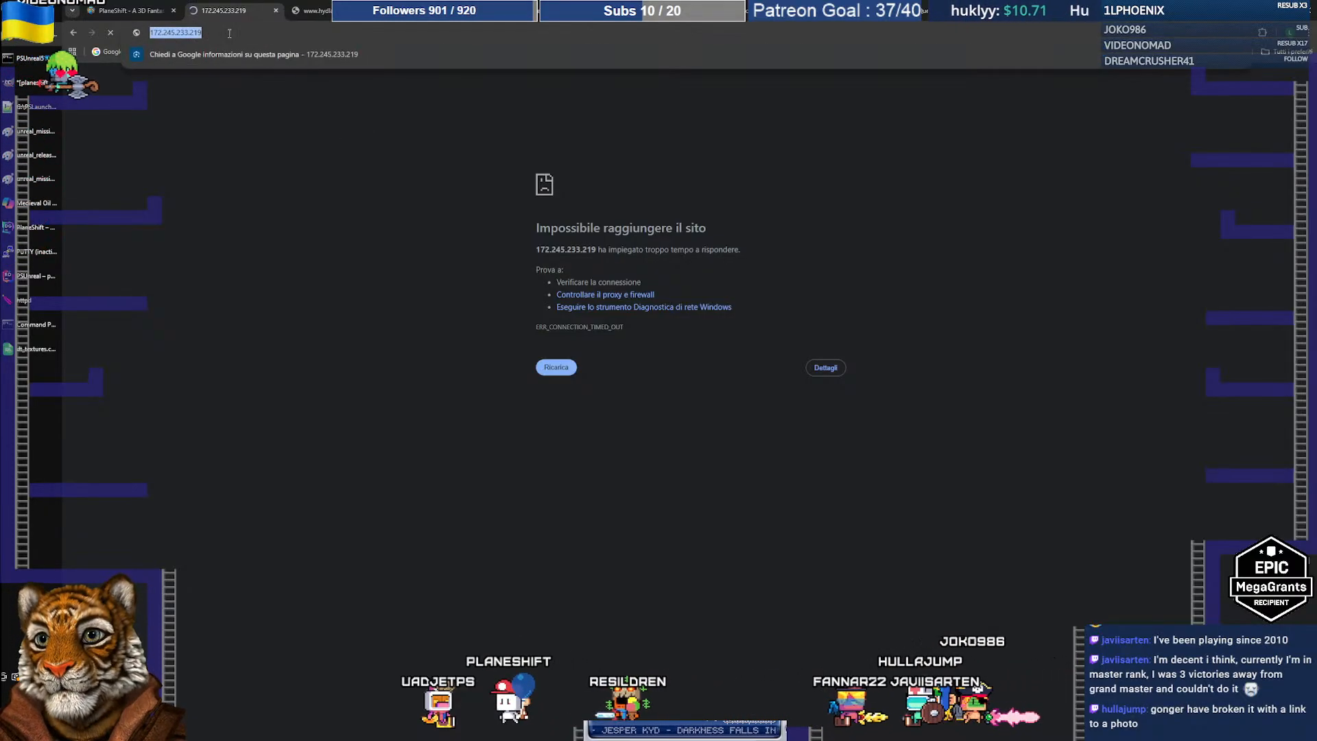
{"action": "key", "text": "Return"}
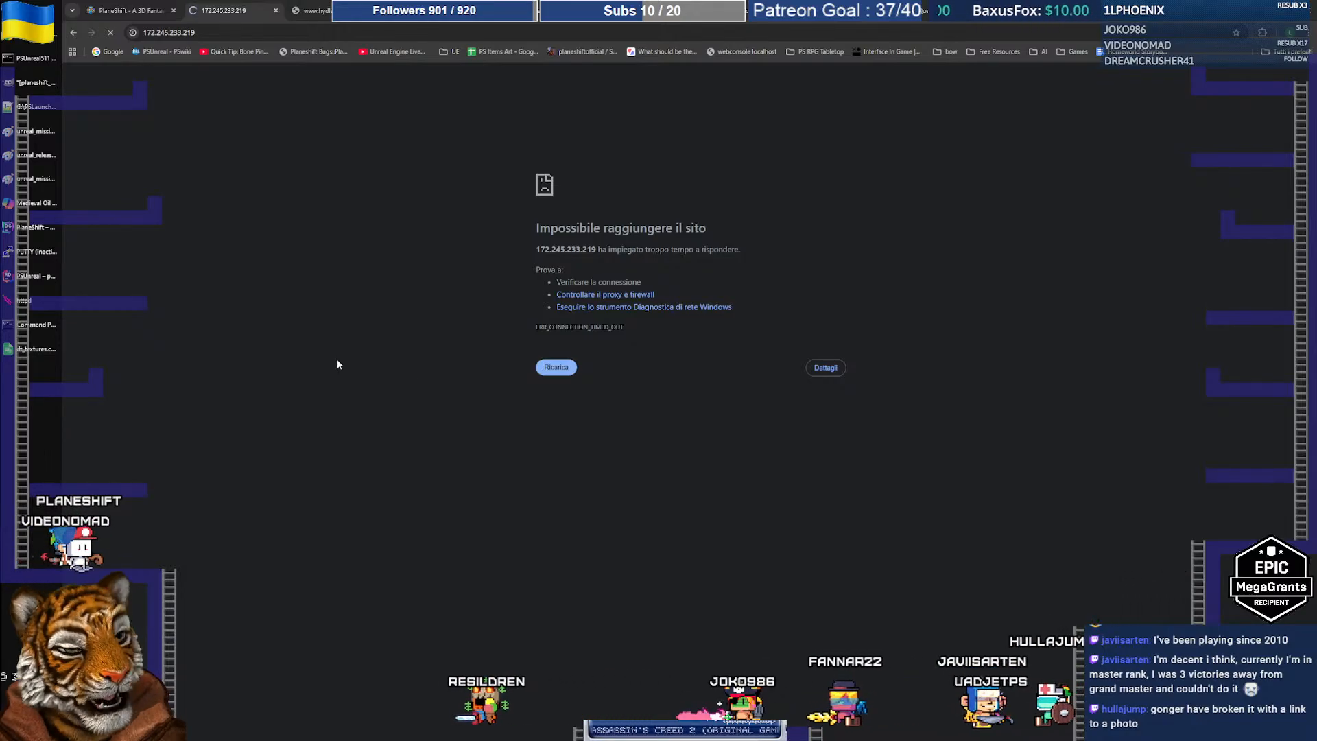
Bring up the build console and open Task Manager to examine the running processes by CPU usage
{"action": "left_click", "coordinate": [19, 332]}
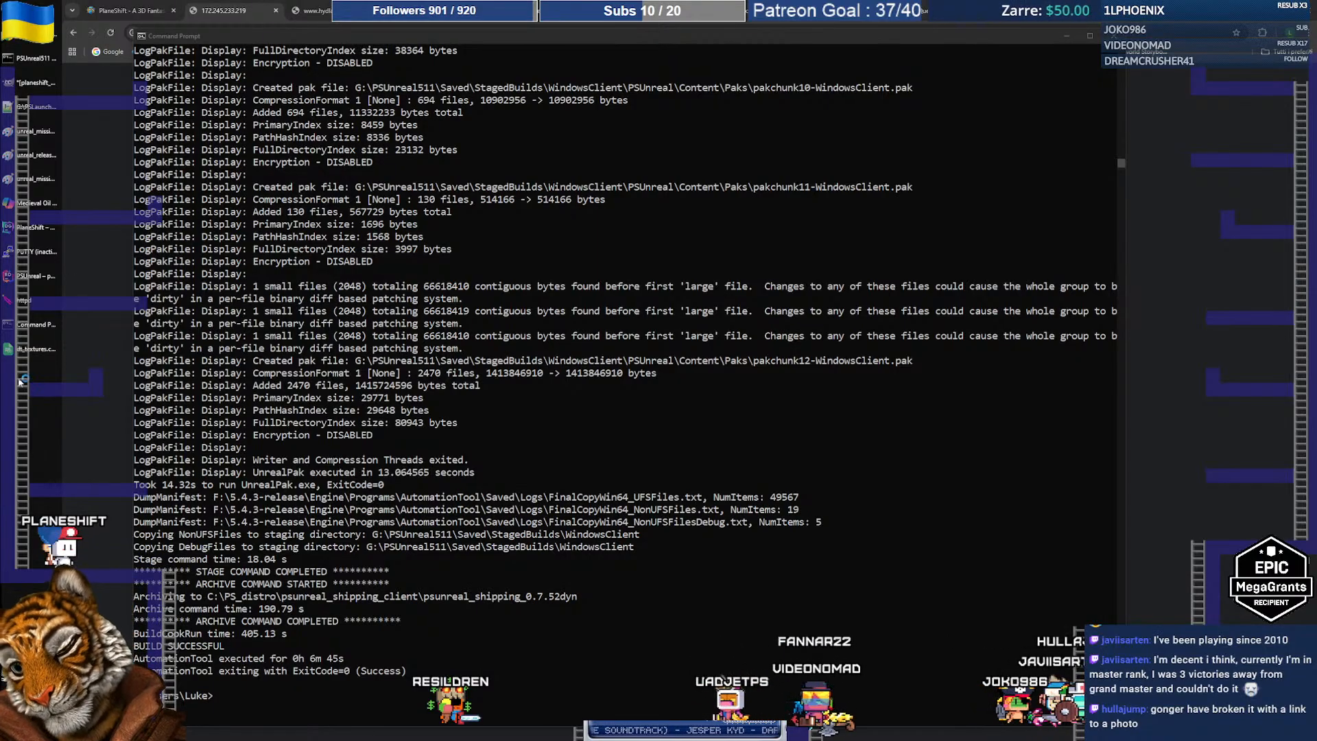
{"action": "key", "text": "ctrl+shift+Escape"}
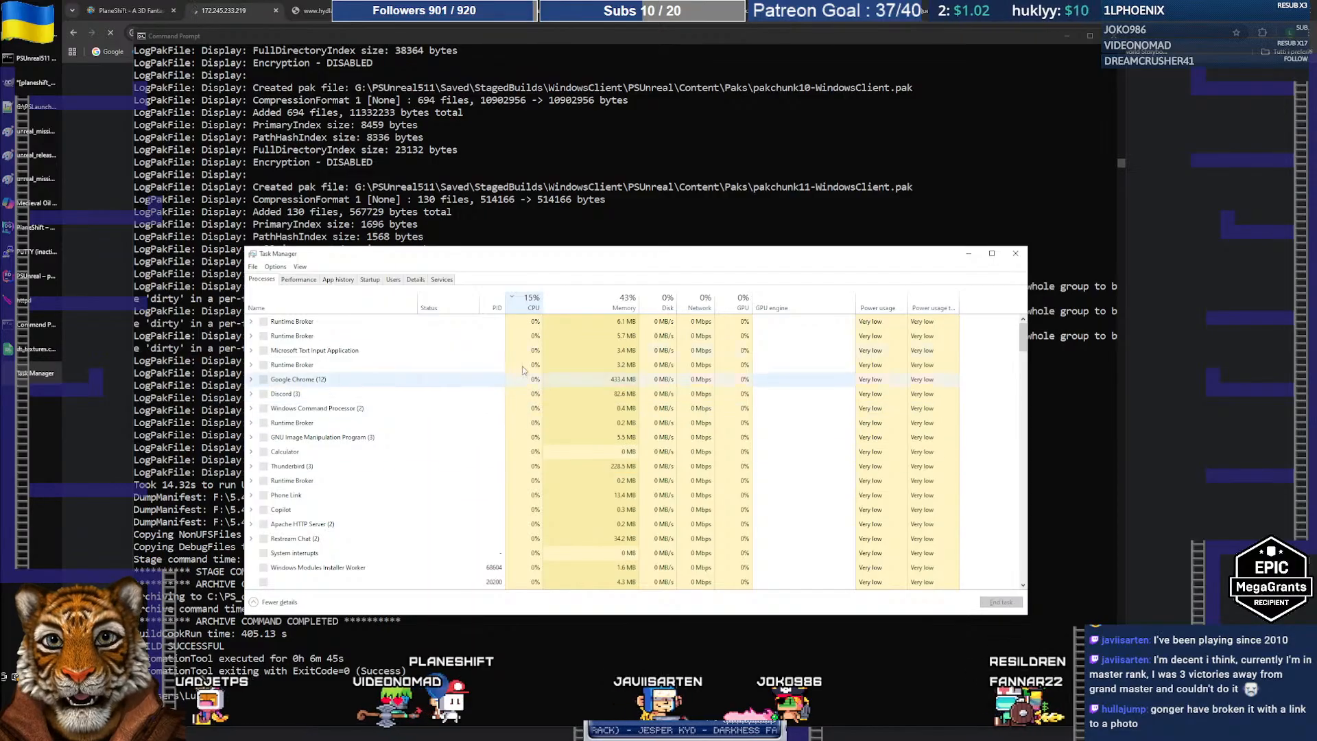
{"action": "scroll", "coordinate": [636, 358], "scroll_direction": "down", "scroll_amount": 10}
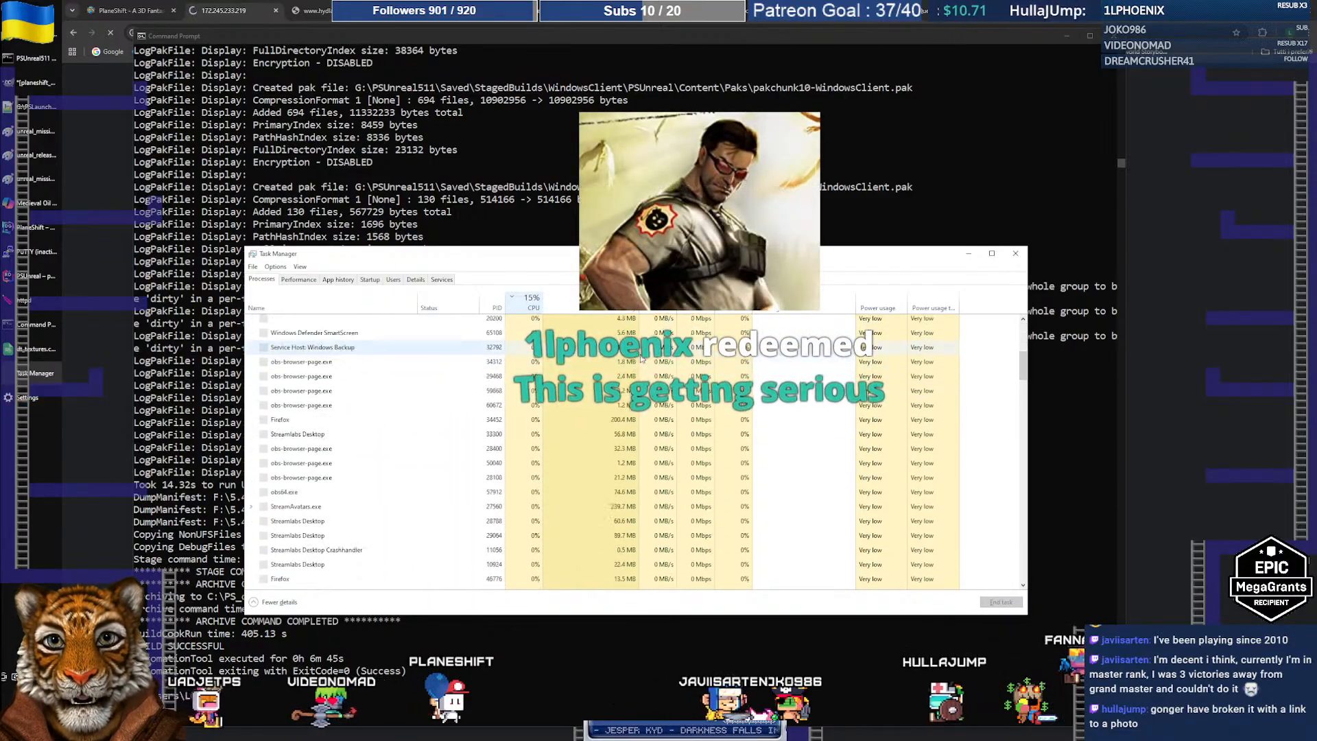
{"action": "scroll", "coordinate": [636, 358], "scroll_direction": "down", "scroll_amount": 15}
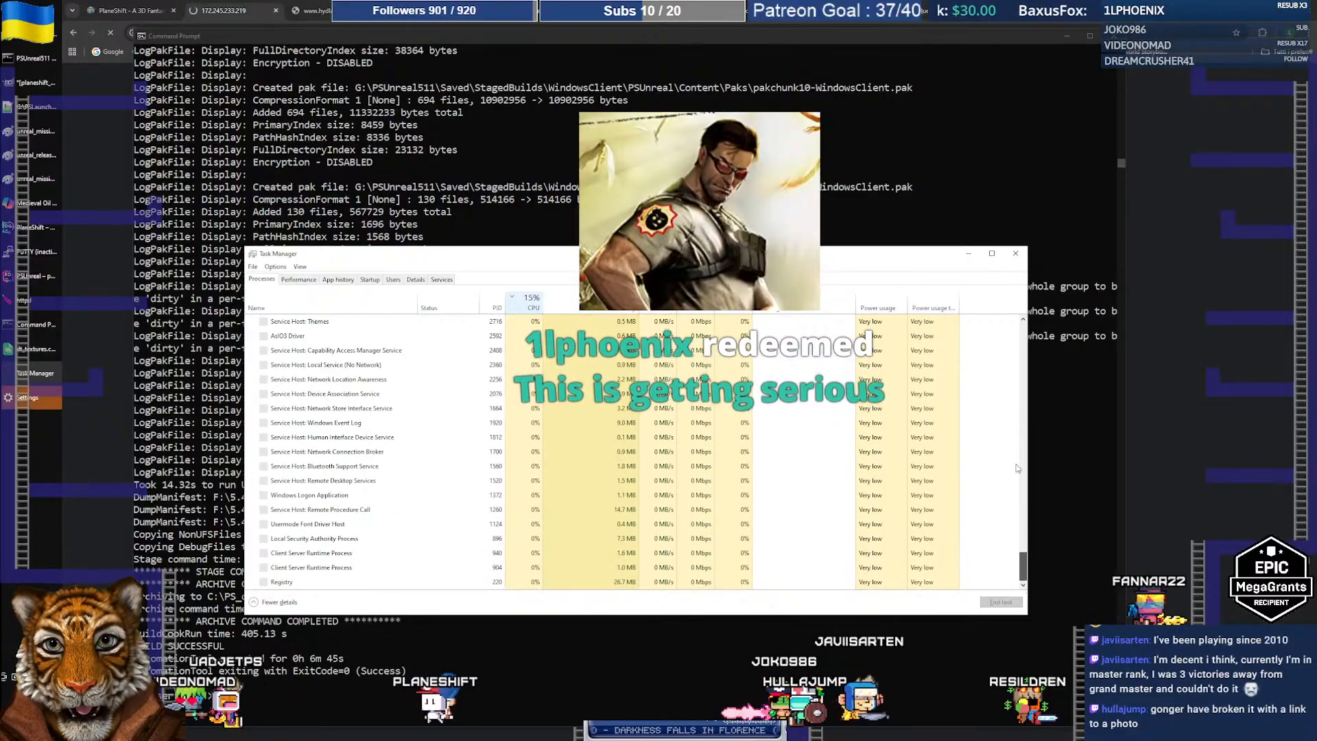
{"action": "left_click_drag", "start_coordinate": [1023, 496], "coordinate": [1017, 351]}
{"action": "scroll", "coordinate": [1017, 350], "scroll_direction": "up", "scroll_amount": 2}
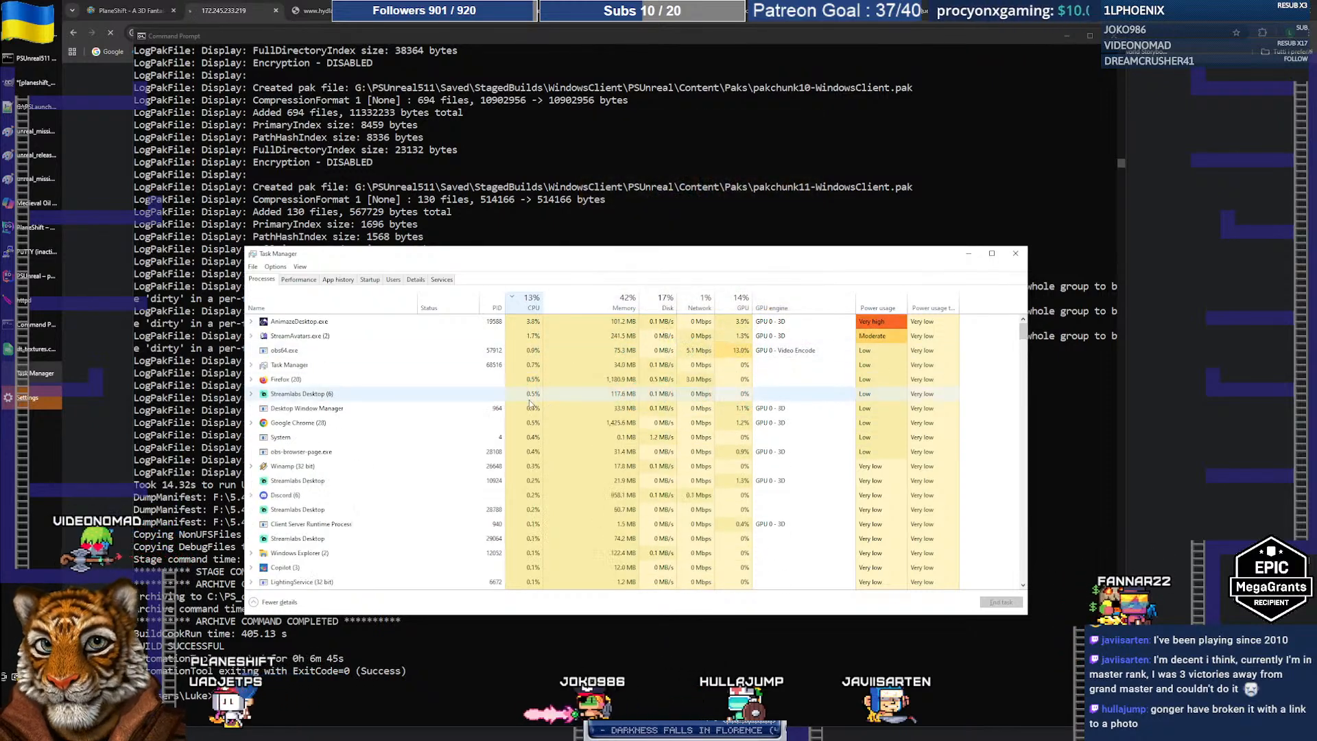
Bring up the Windows Update settings, check the pending update's status and close the Settings window
{"action": "left_click", "coordinate": [27, 398]}
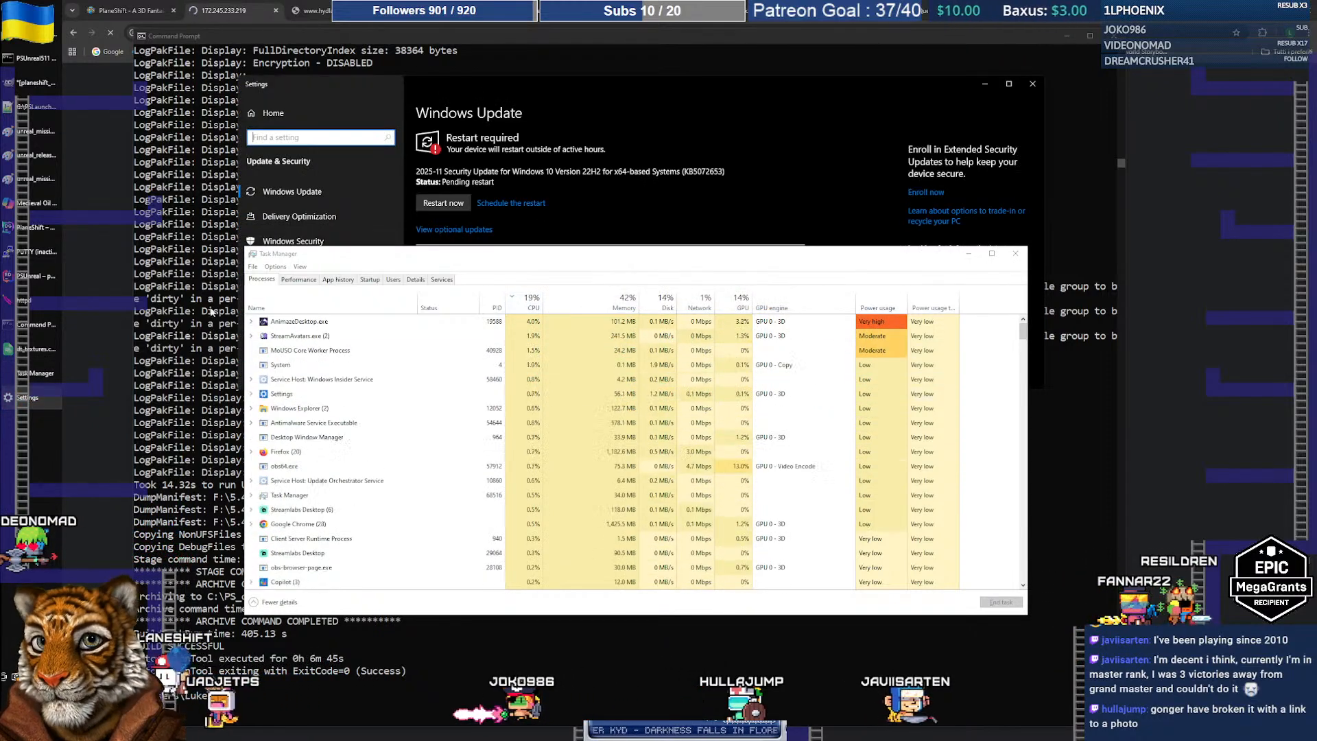
{"action": "left_click_drag", "start_coordinate": [630, 90], "coordinate": [648, 58]}
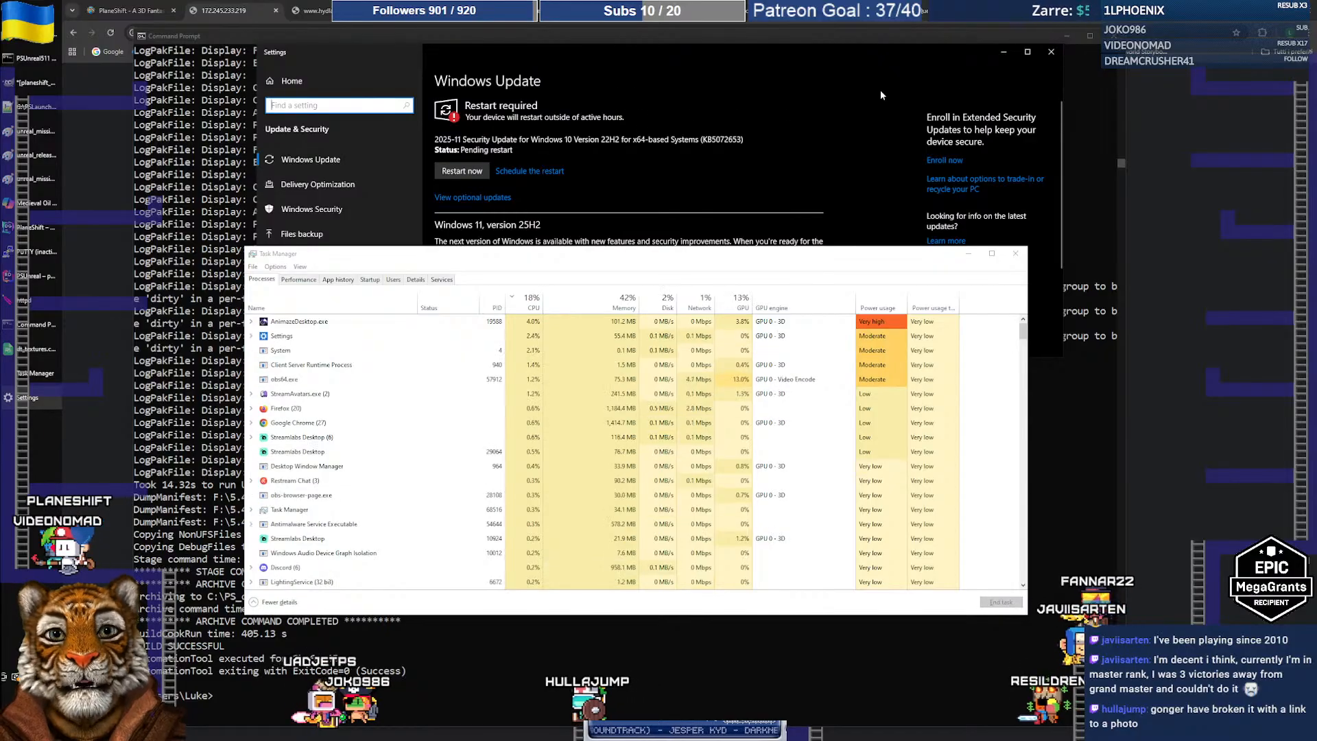
{"action": "left_click", "coordinate": [1056, 55]}
Close Task Manager and the dt_textures.csv spreadsheet in LibreOffice Calc
{"action": "left_click_drag", "start_coordinate": [648, 265], "coordinate": [641, 286]}
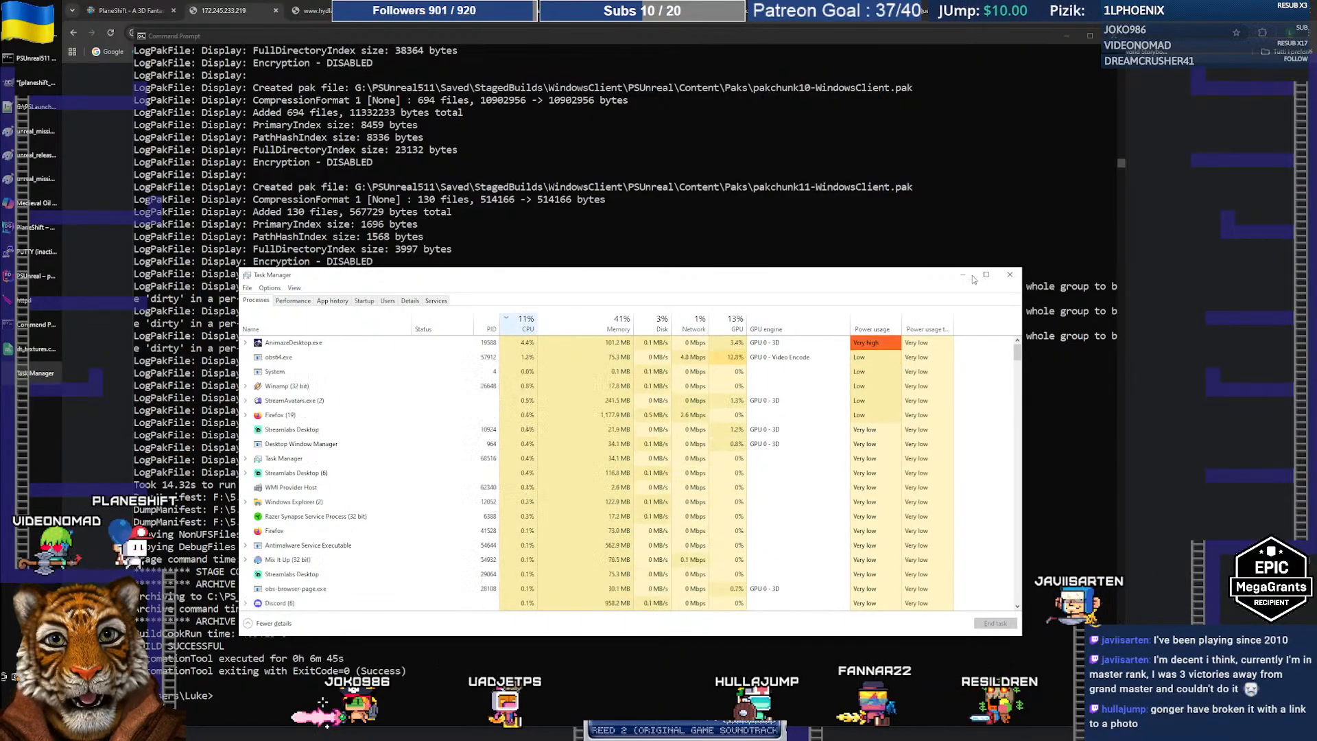
{"action": "key", "text": "alt+F4"}
{"action": "left_click", "coordinate": [40, 349]}
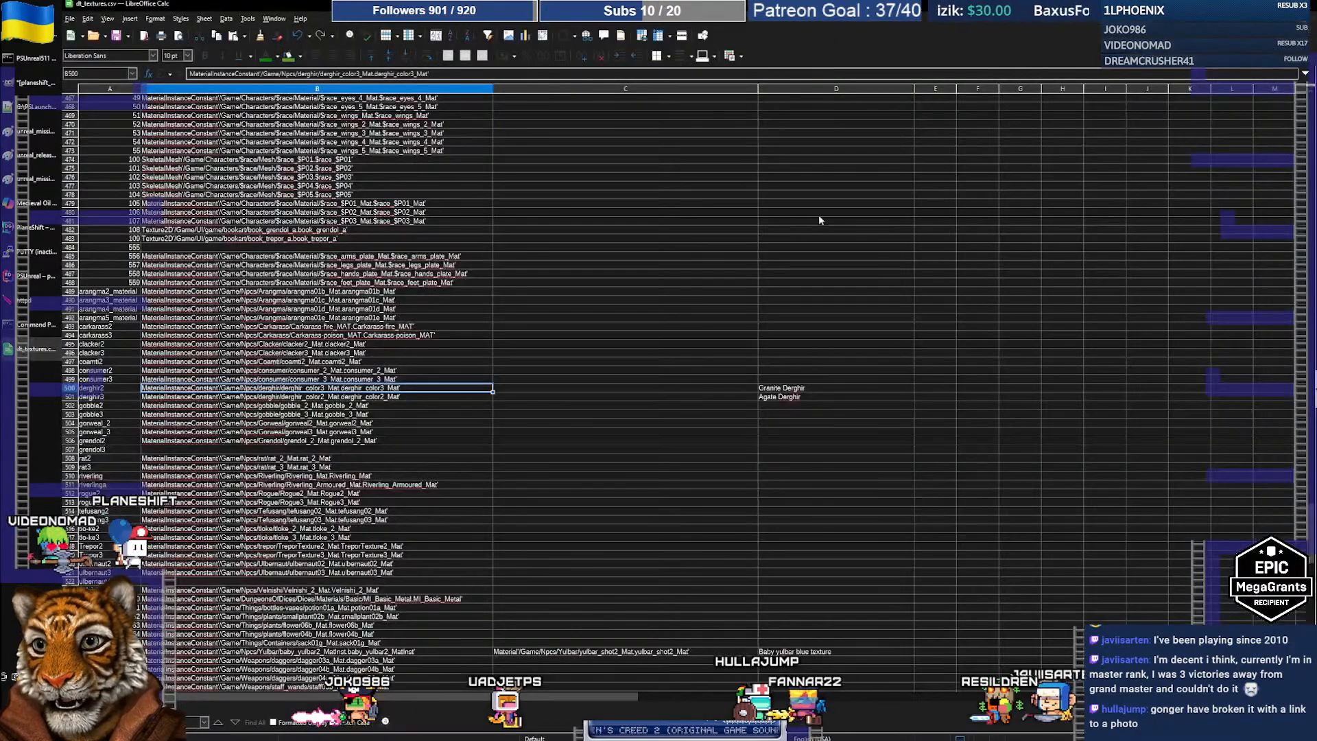
{"action": "left_click", "coordinate": [1311, 4]}
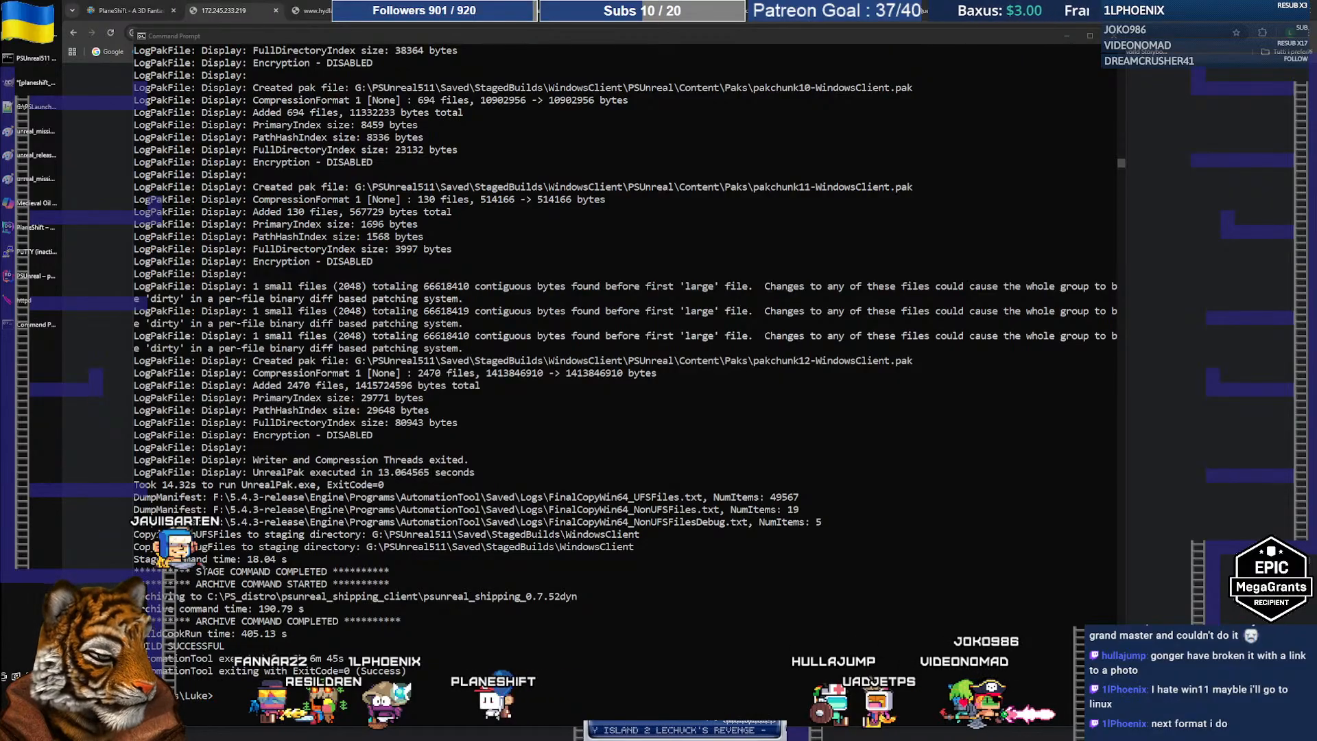
{"action": "left_click", "coordinate": [600, 595]}
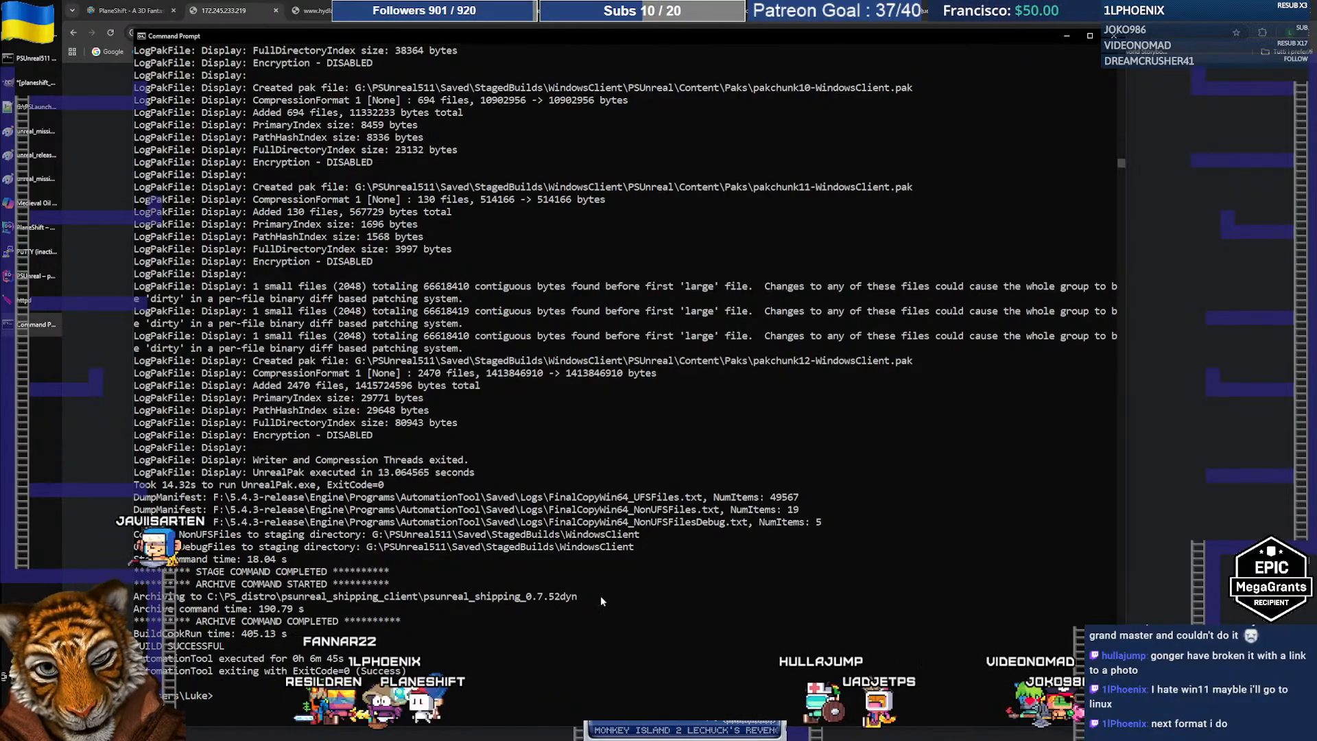
{"action": "type", "text": "ping"}
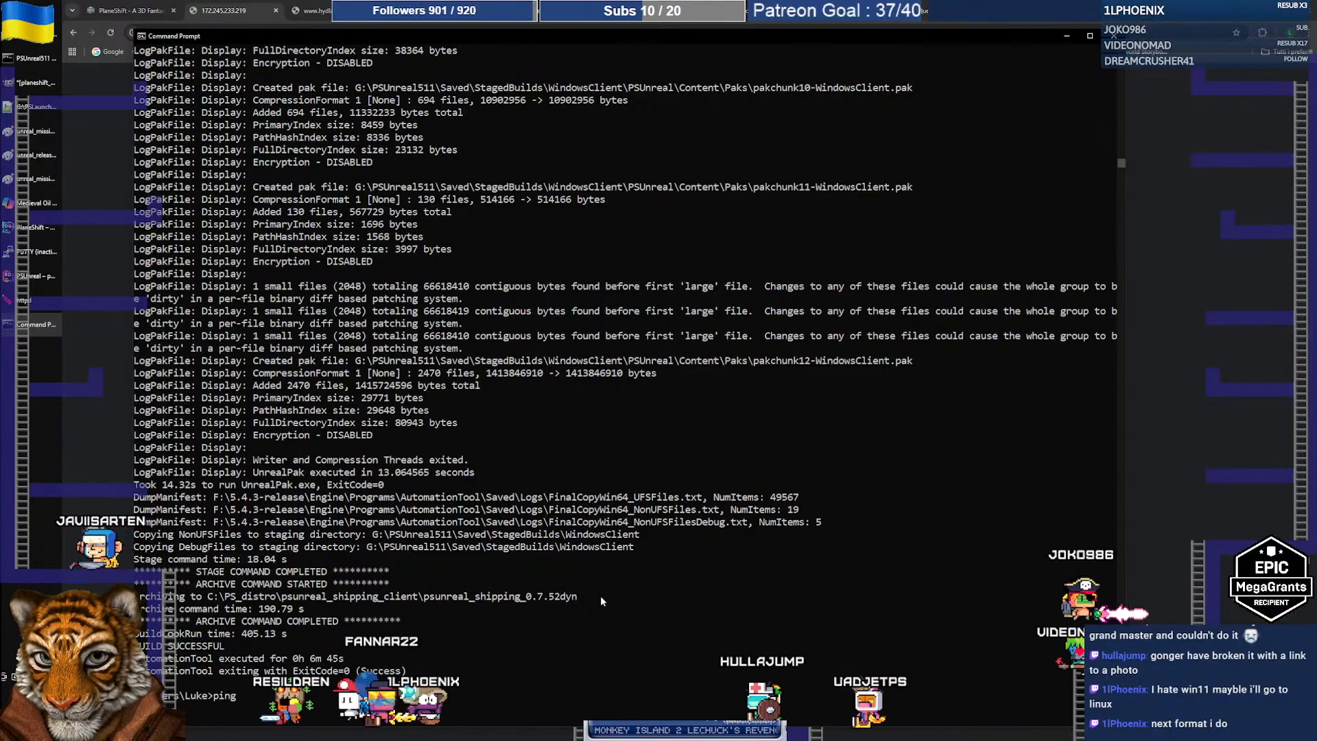
{"action": "type", "text": " hydlaaplaza.com"}
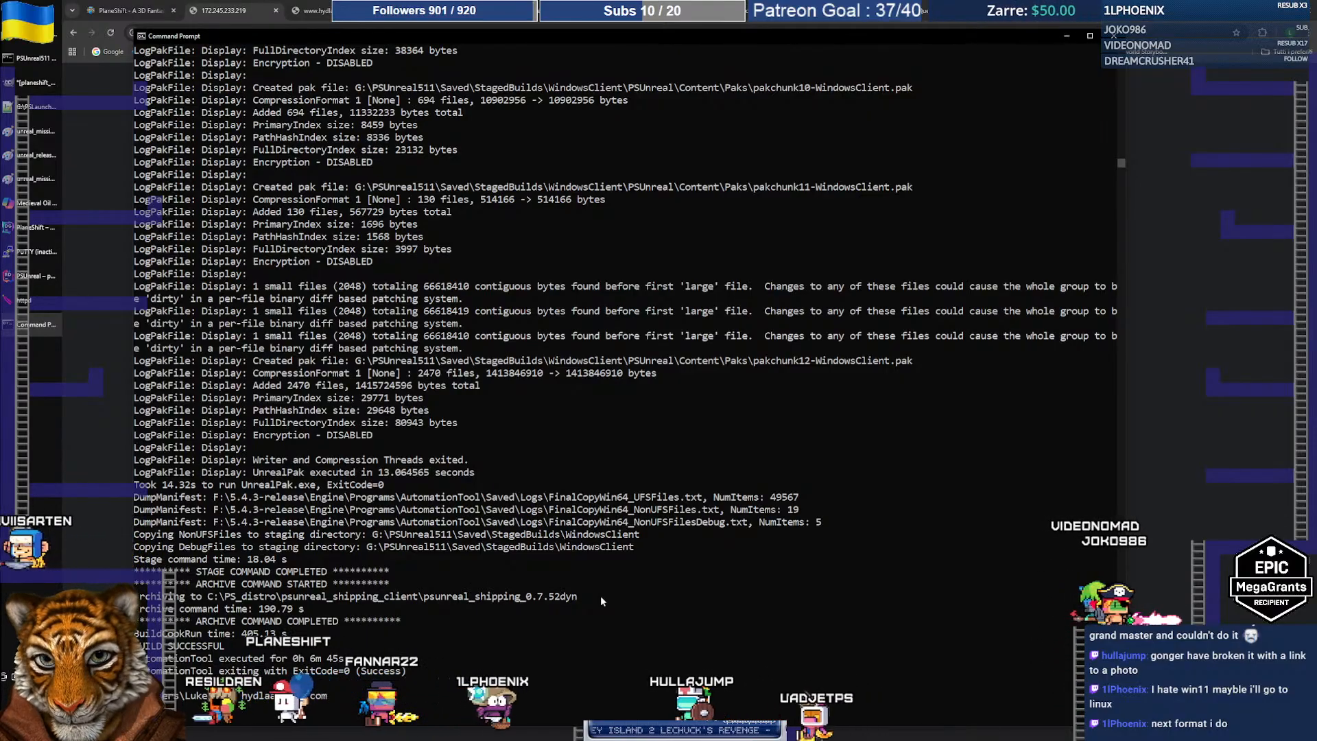
{"action": "key", "text": "Return"}
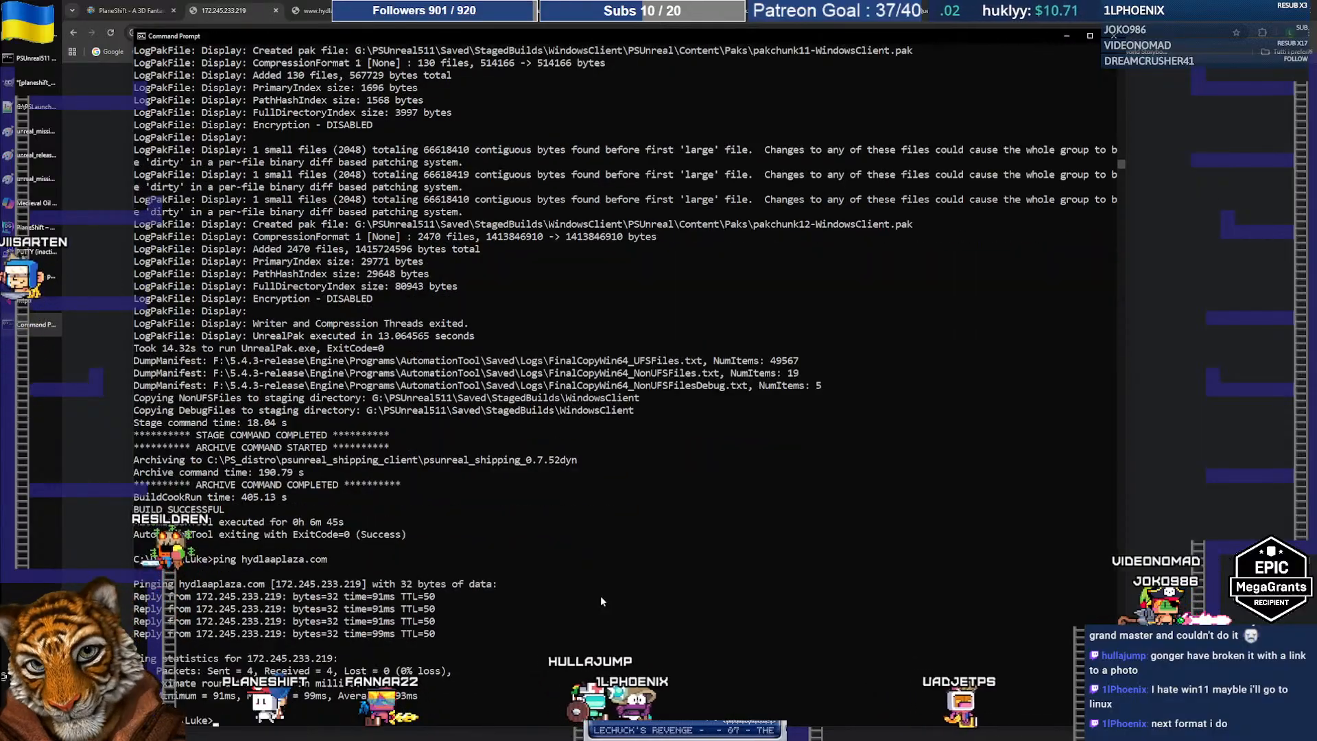
{"action": "key", "text": "Up"}
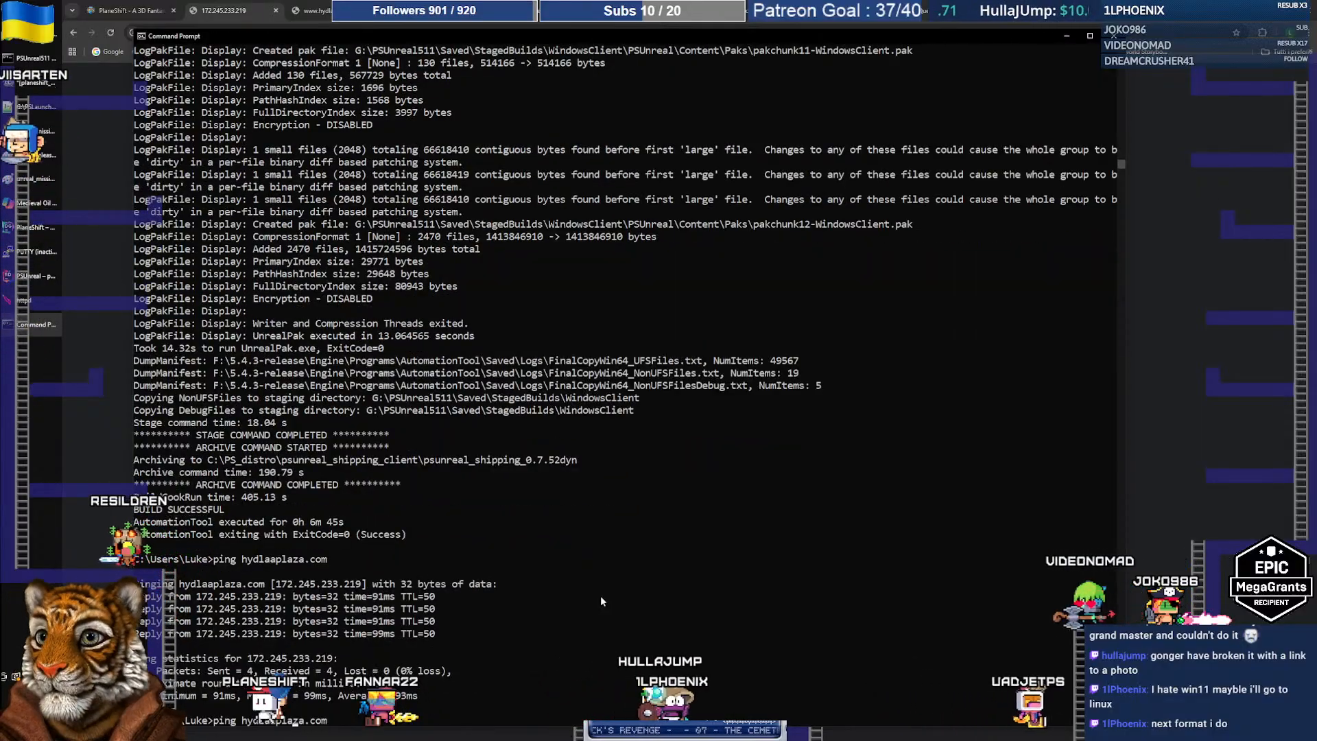
{"action": "key", "text": "ctrl+Left"}
{"action": "type", "text": "www."}
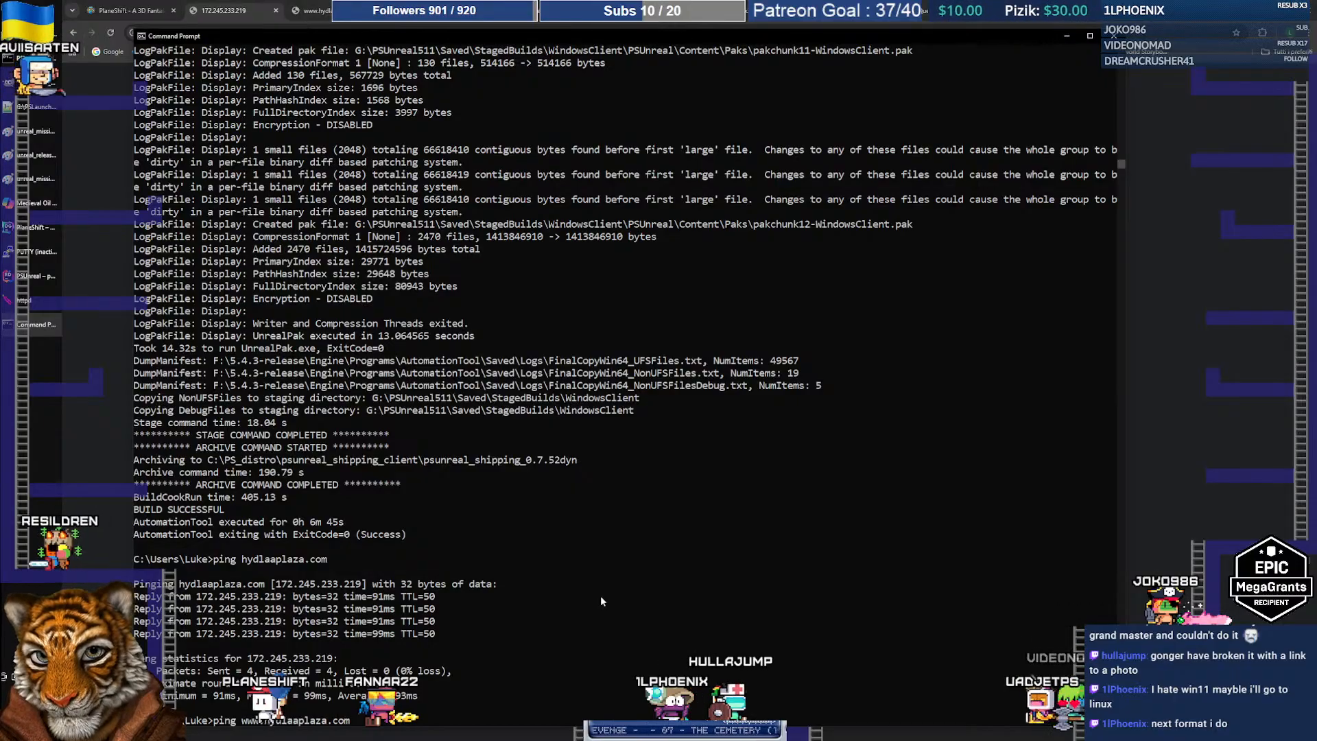
{"action": "key", "text": "Return"}
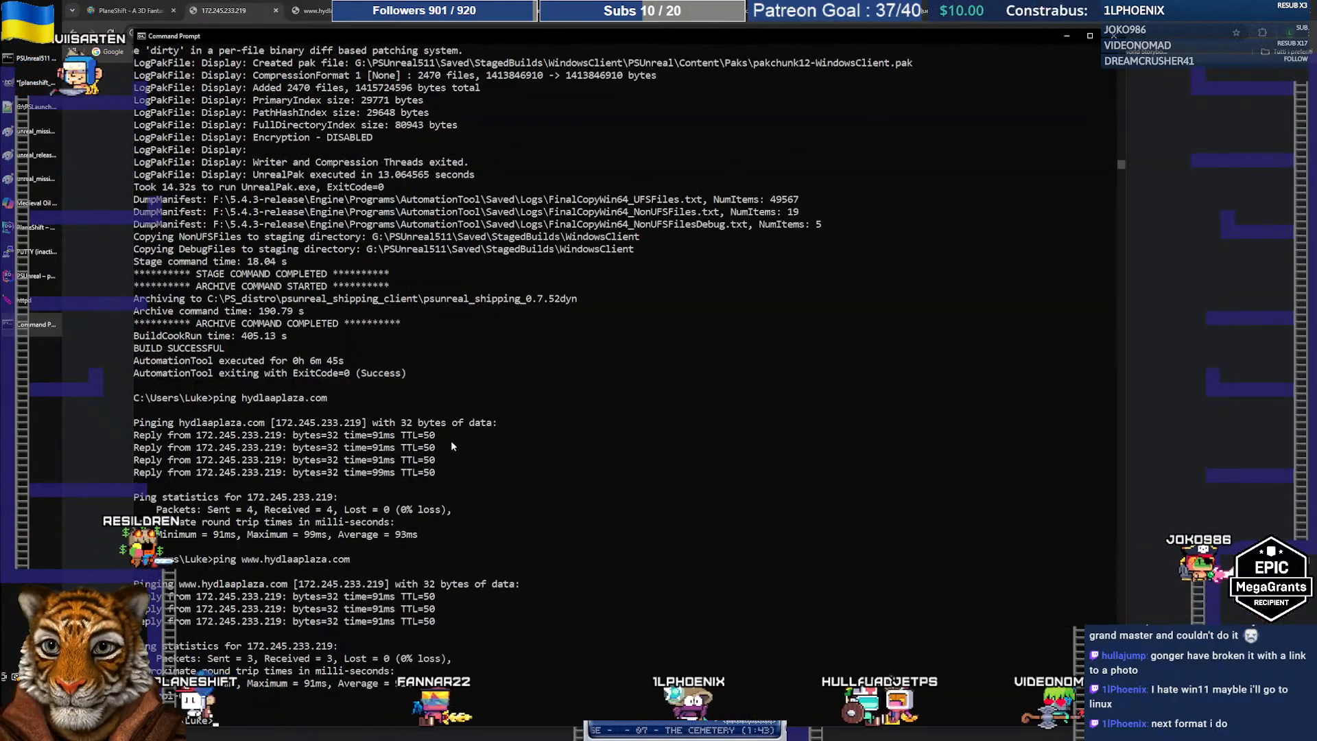
Switch to Chrome, try loading the Planeshift Bugs bookmark in the hydlaaplaza.com tab and check the 172.245.233.219 tab
{"action": "left_click", "coordinate": [233, 11]}
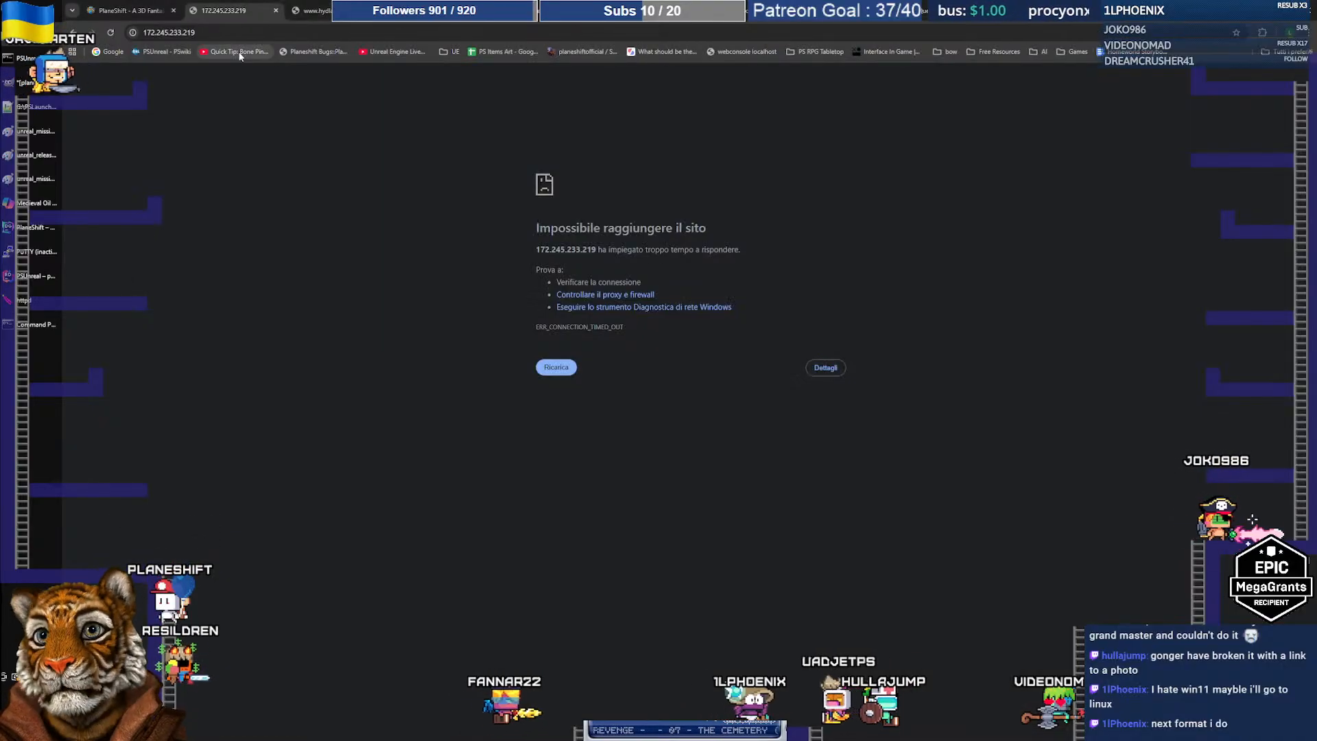
{"action": "left_click", "coordinate": [314, 11]}
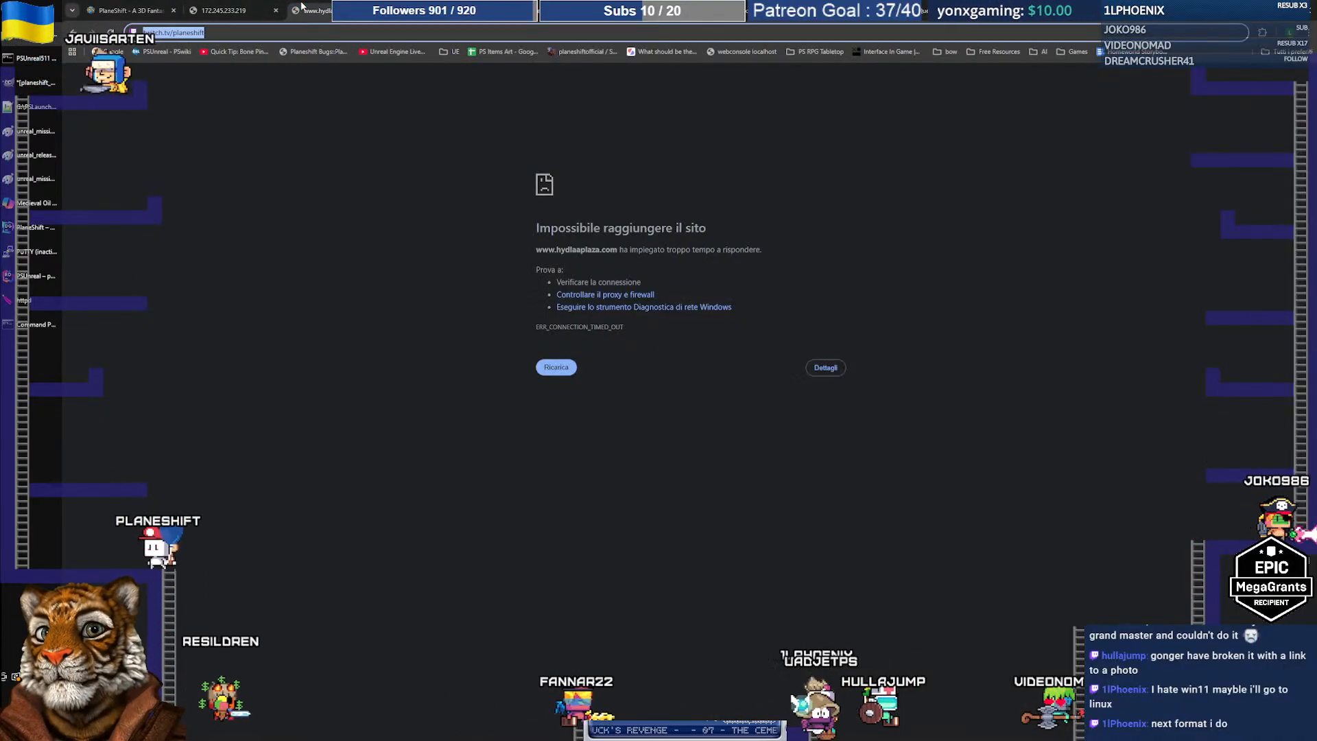
{"action": "left_click", "coordinate": [317, 52]}
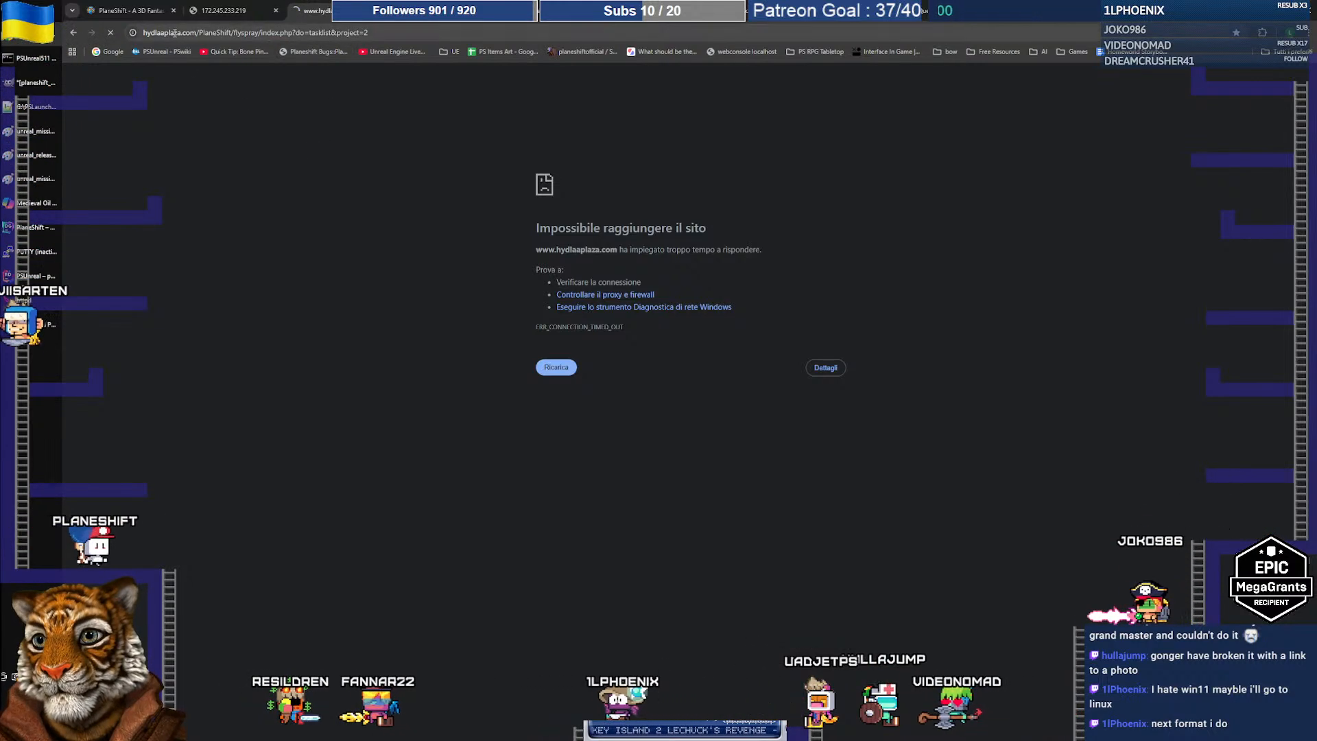
{"action": "double_click", "coordinate": [220, 33]}
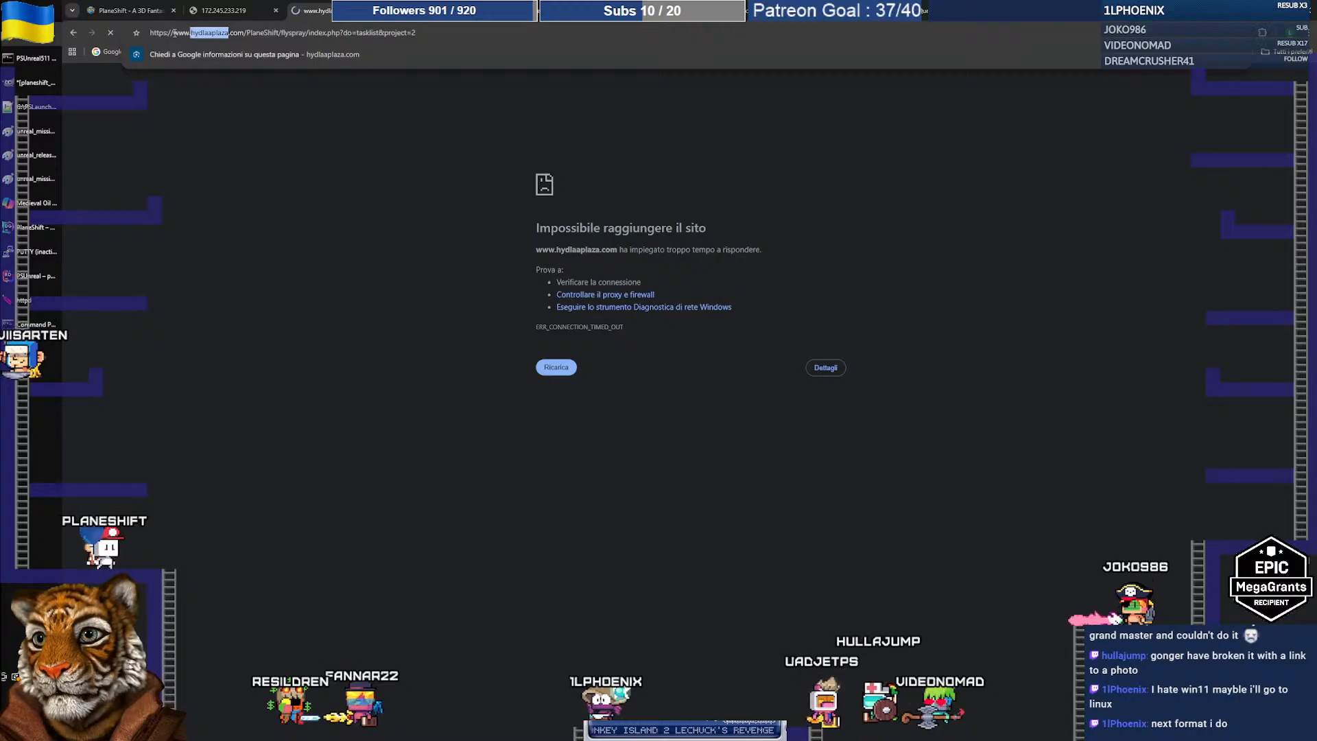
{"action": "left_click", "coordinate": [218, 33]}
{"action": "left_click", "coordinate": [230, 11]}
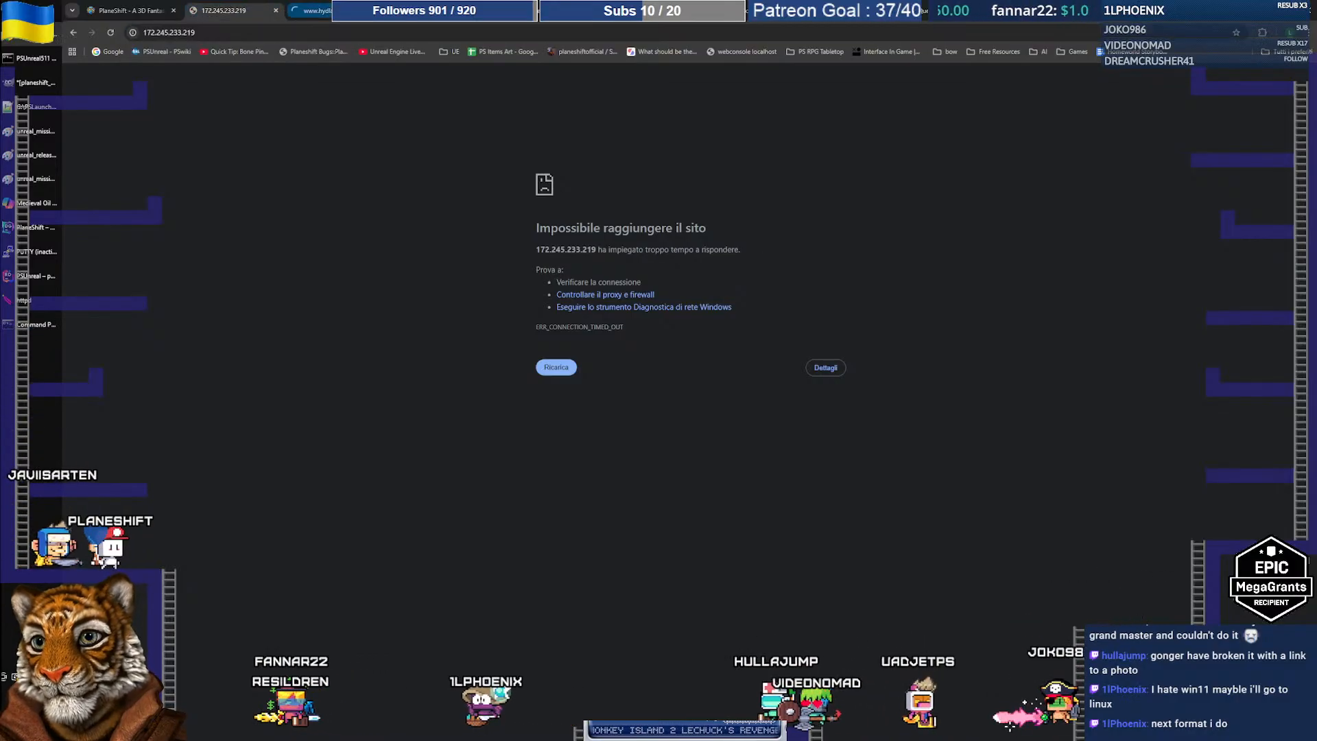
{"action": "left_click", "coordinate": [319, 11]}
{"action": "left_click", "coordinate": [368, 121]}
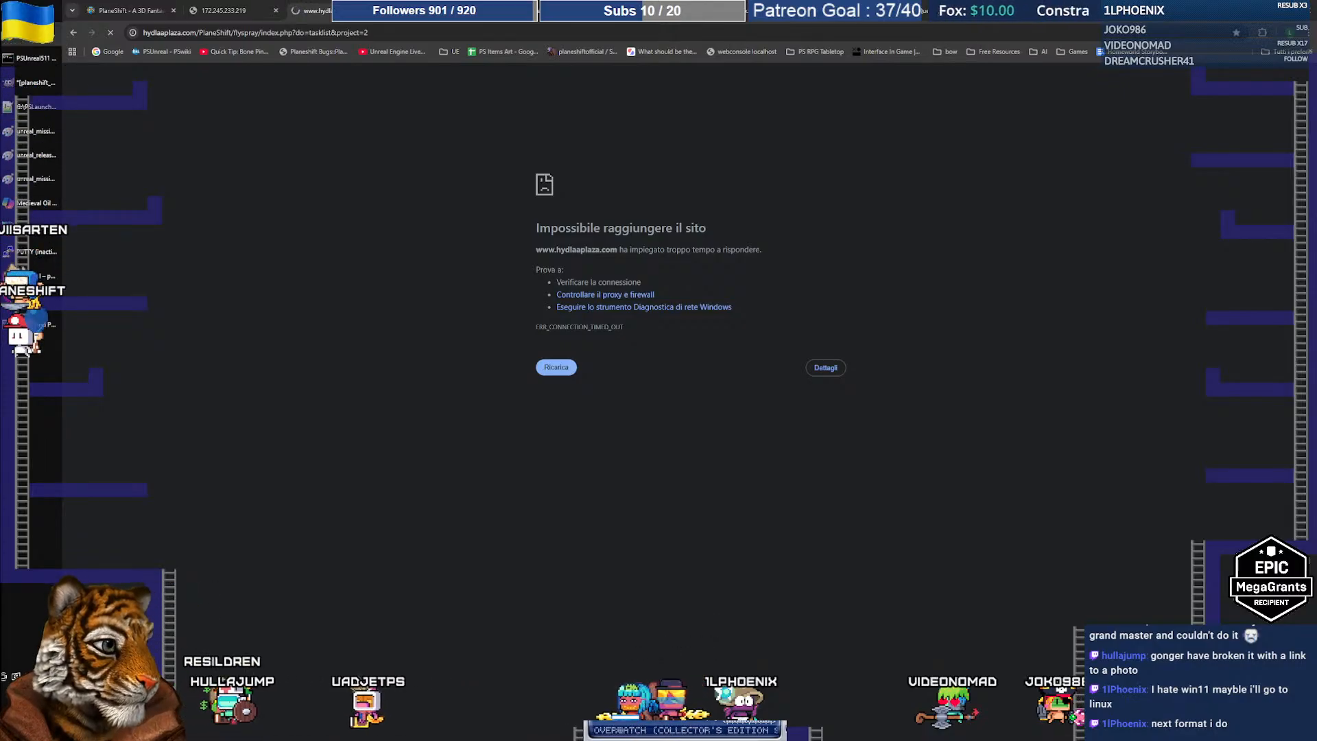
Start a new ChatGPT chat and begin the question "on a linux machine I do : apachectl status and I get"
{"action": "left_click", "coordinate": [638, 10]}
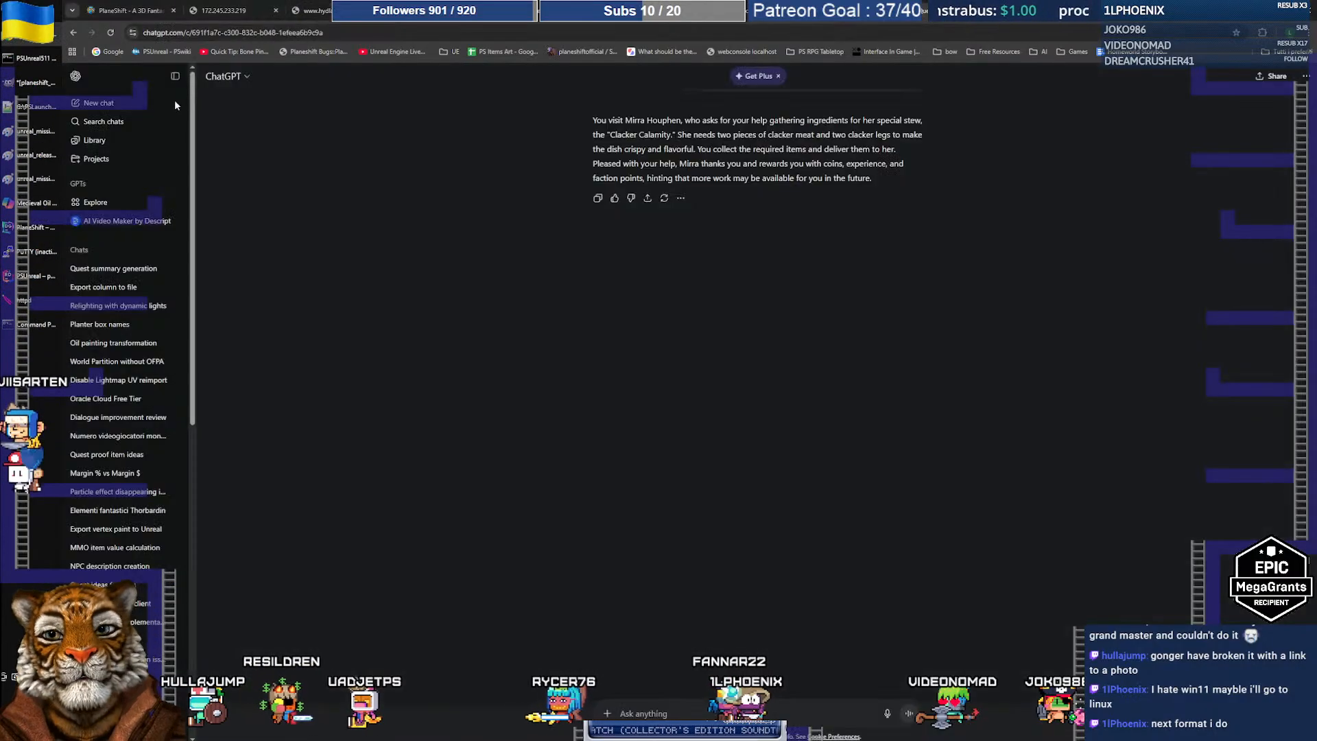
{"action": "left_click", "coordinate": [98, 103]}
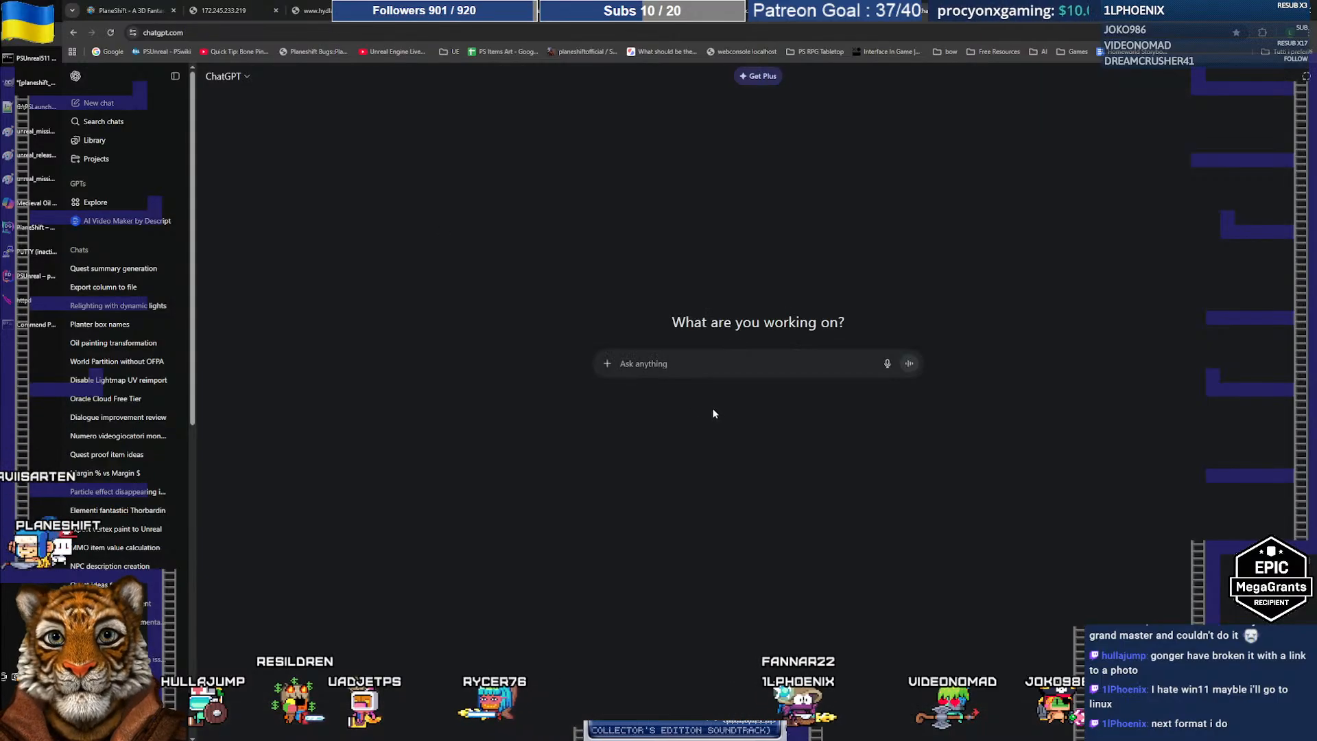
{"action": "type", "text": "on a linux mac"}
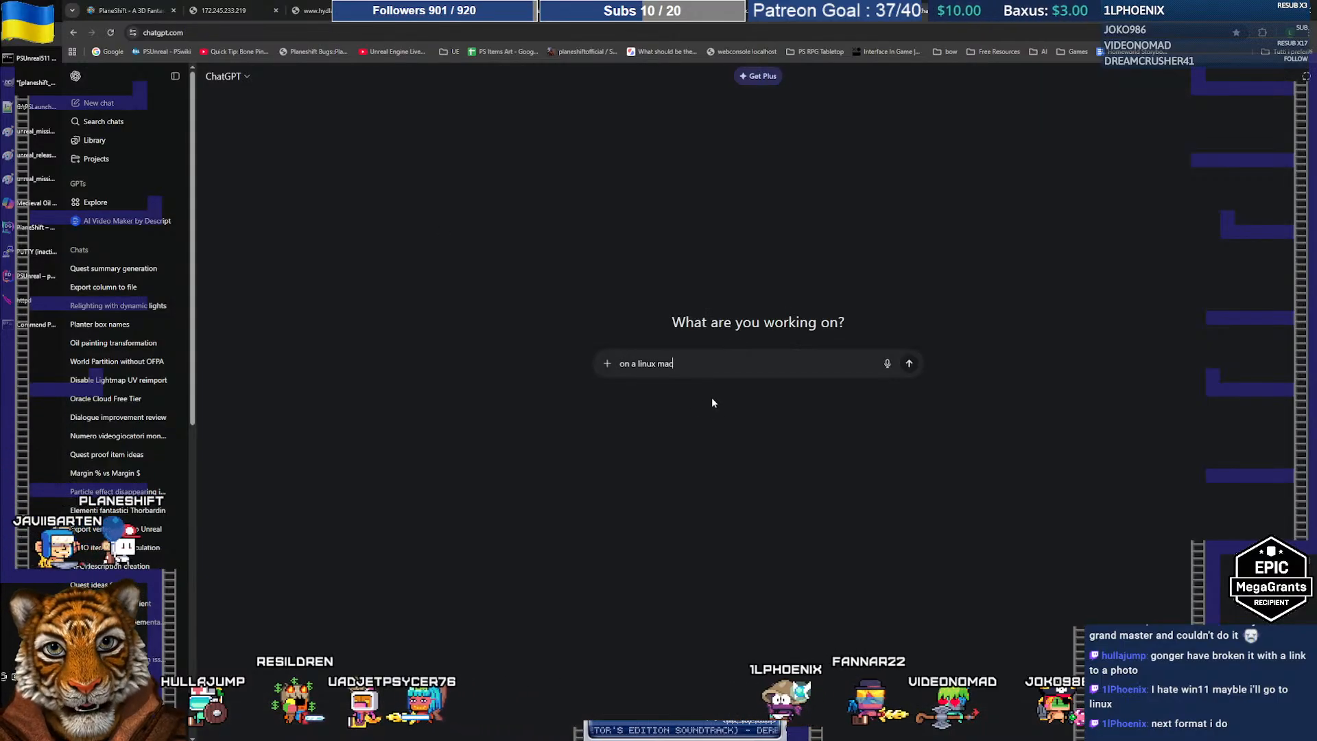
{"action": "type", "text": "hine I do : apachec"}
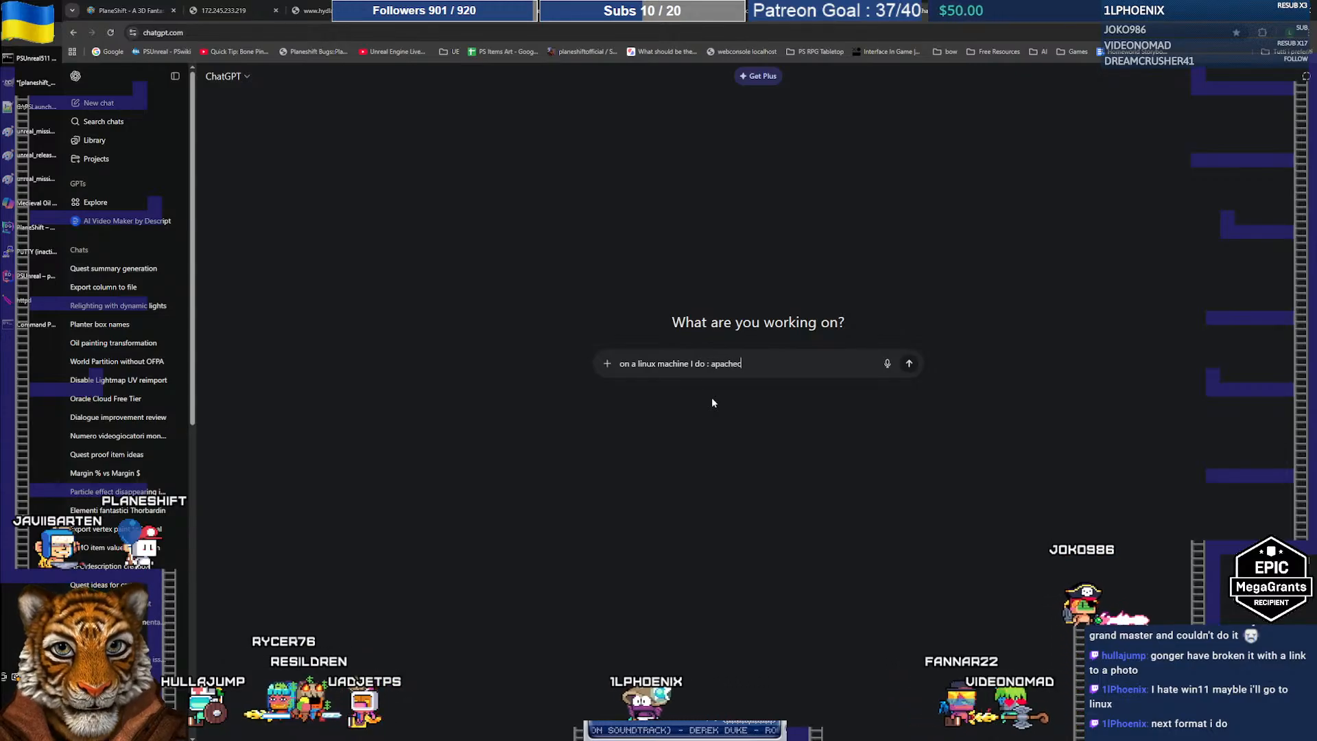
{"action": "type", "text": "tl status "}
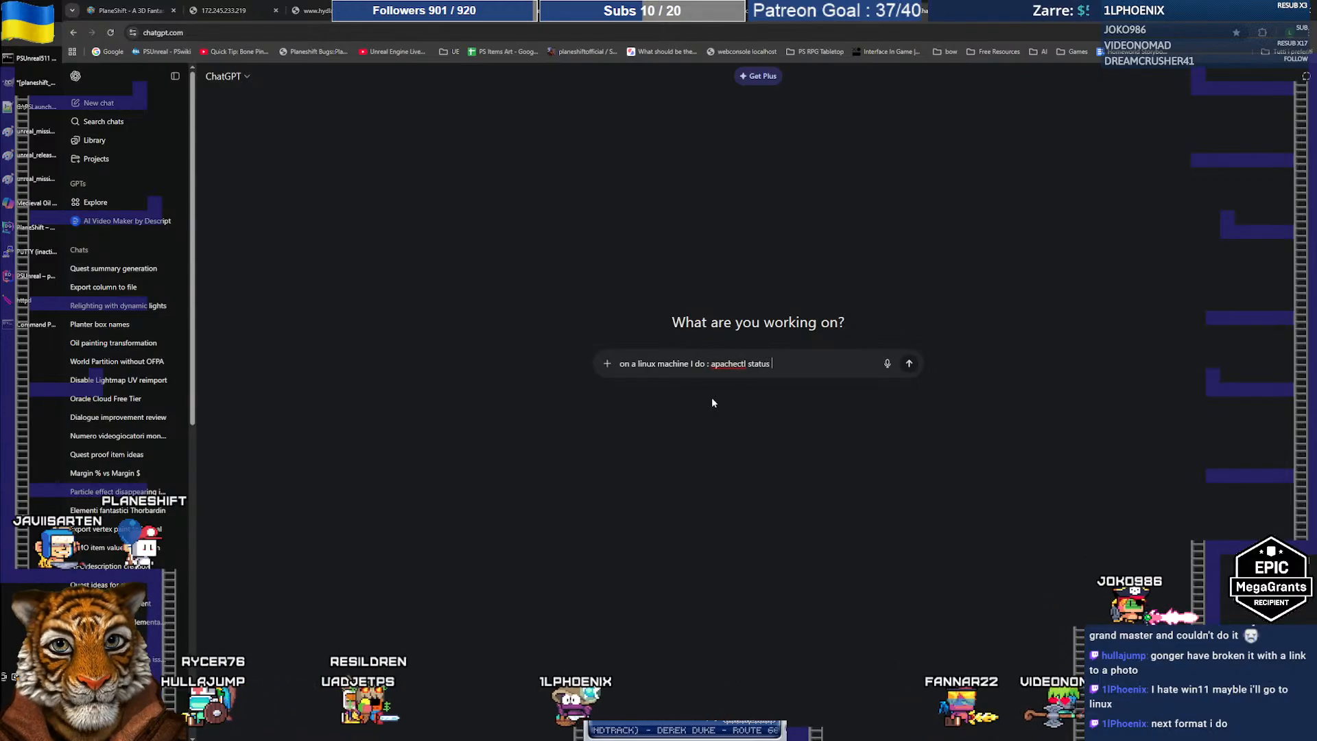
{"action": "type", "text": "and I get"}
{"action": "key", "text": "ctrl+Left"}
{"action": "key", "text": "ctrl+Left"}
{"action": "key", "text": "ctrl+Left"}
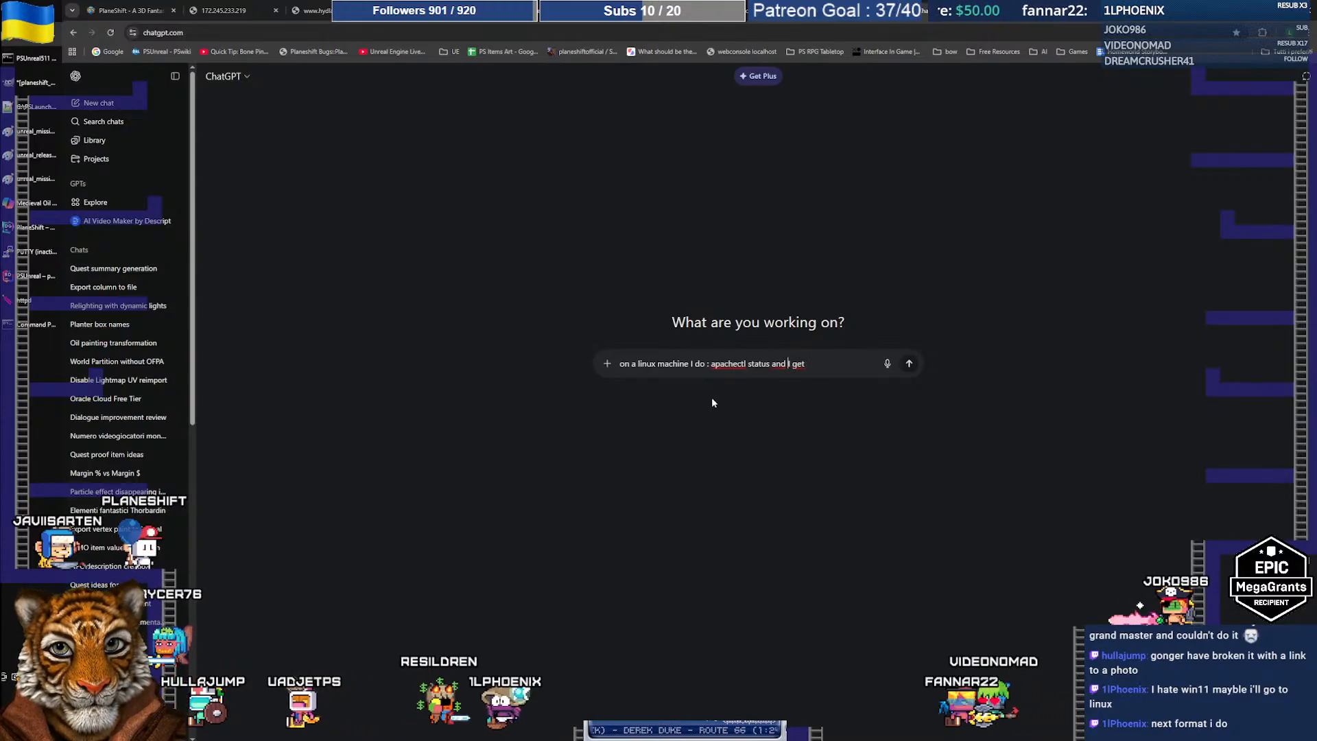
Complete the question on new lines with "this response:" and the apachectl "www-browser: not found" error text, send it and read the suggested fixes
{"action": "key", "text": "shift+Return"}
{"action": "key", "text": "End"}
{"action": "type", "text": "this rew"}
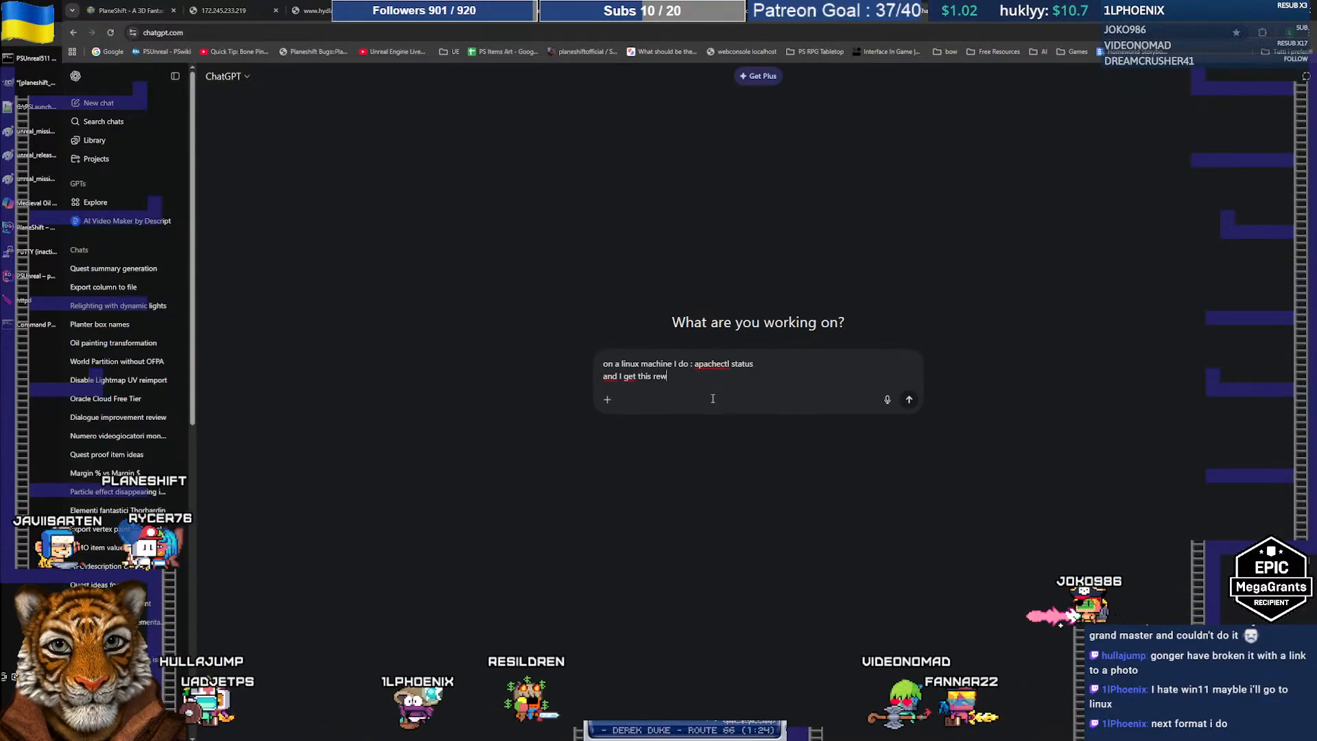
{"action": "key", "text": "BackSpace"}
{"action": "type", "text": "sposen"}
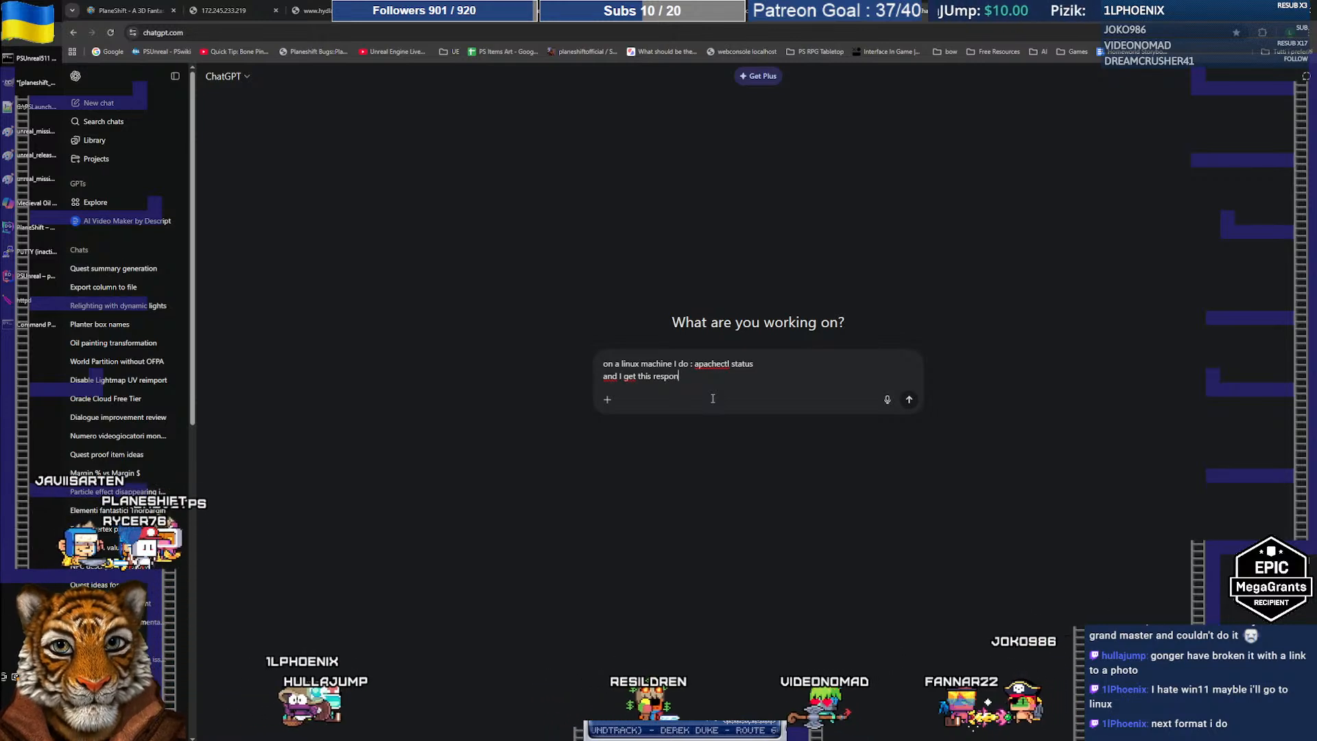
{"action": "type", "text": ":"}
{"action": "key", "text": "shift+Return"}
{"action": "type", "text": "/usr/sbin/apachectl: 113: www-browser: not found 'www-browser -dump http://localhost:80/server-status' failed."}
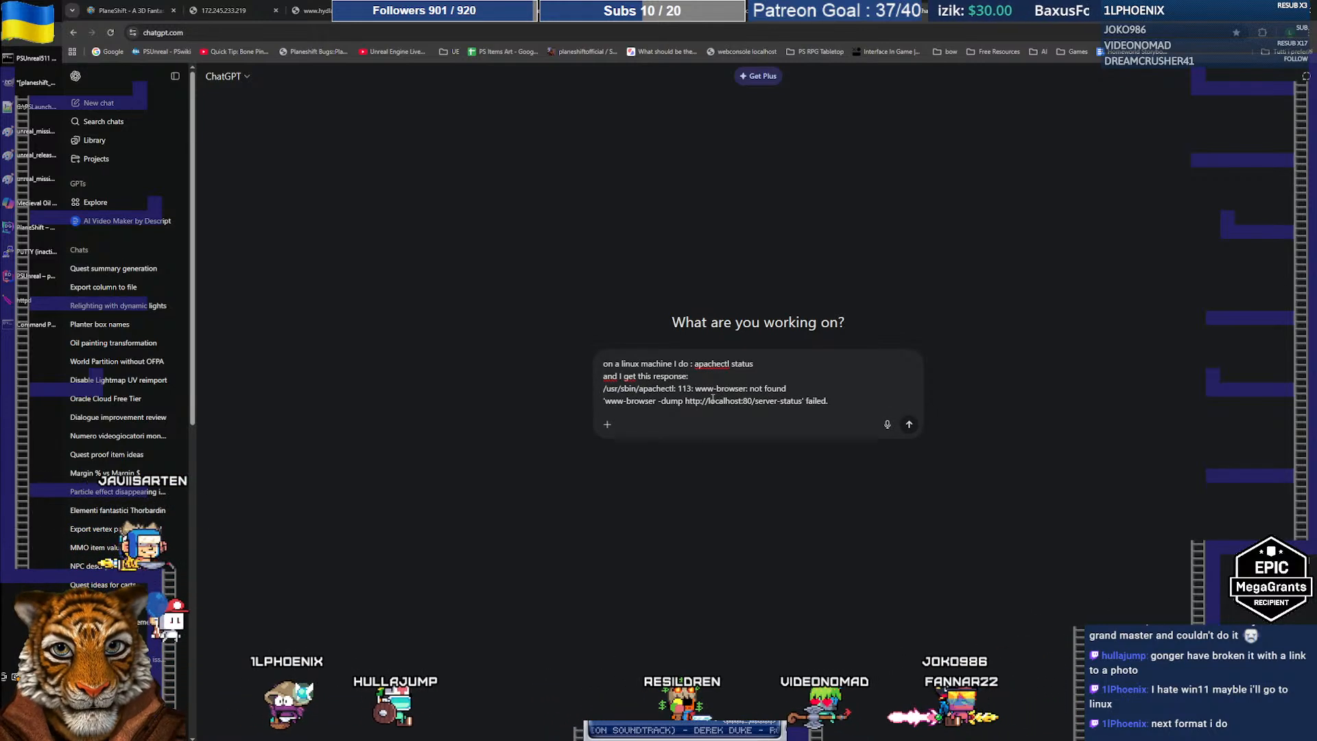
{"action": "key", "text": "Return"}
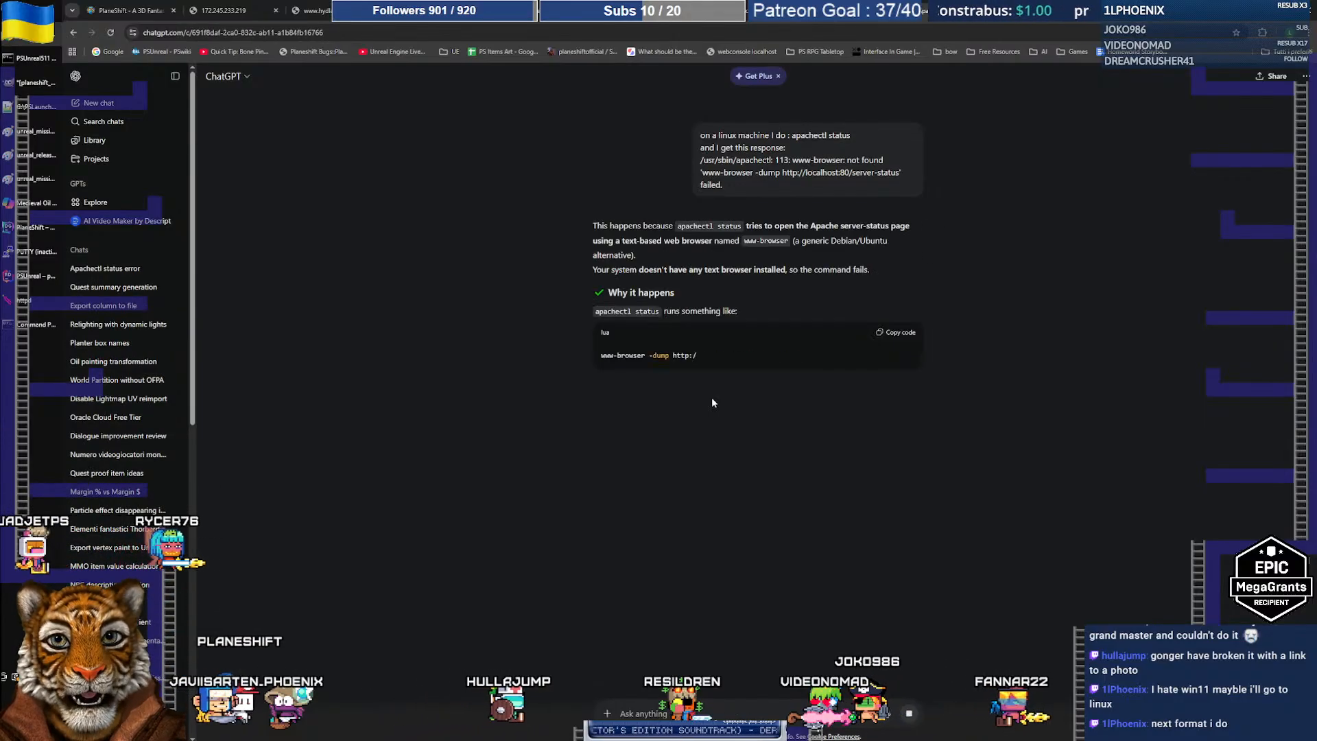
{"action": "mouse_move", "coordinate": [8, 332]}
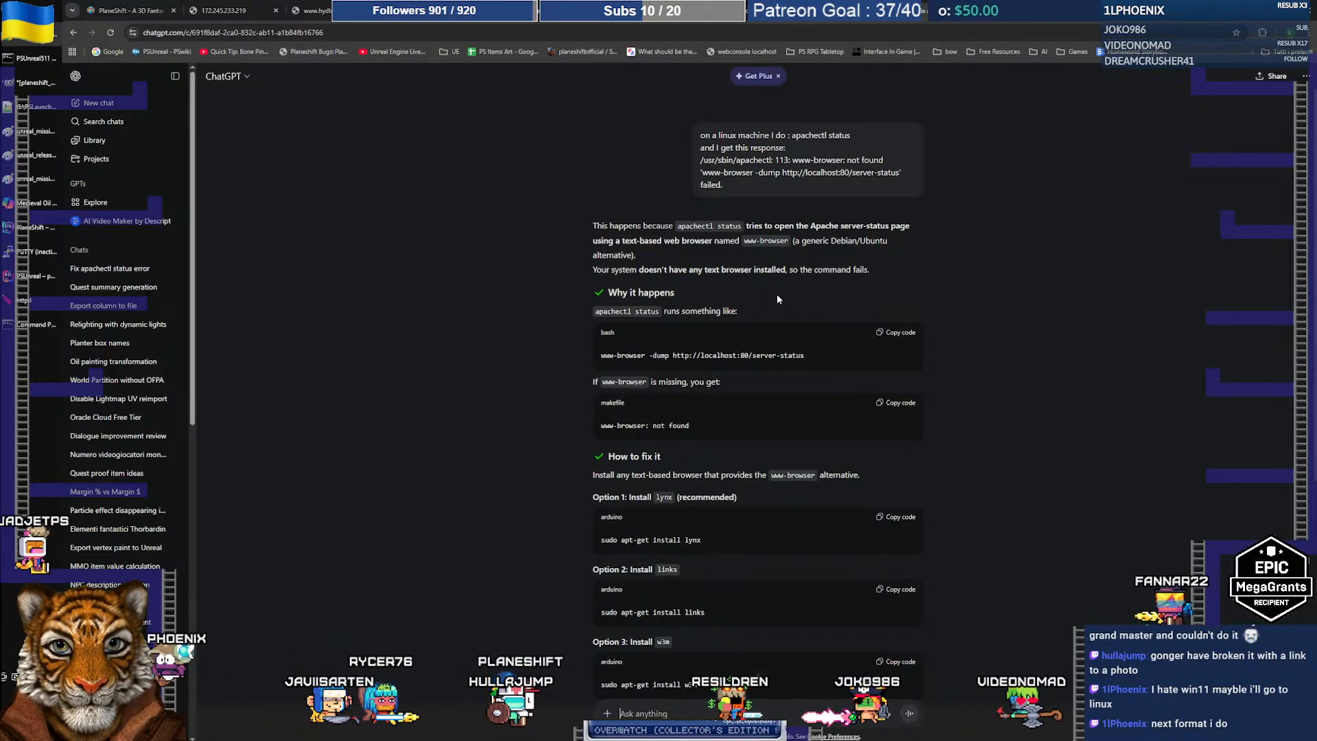
{"action": "scroll", "coordinate": [777, 299], "scroll_direction": "down", "scroll_amount": 1}
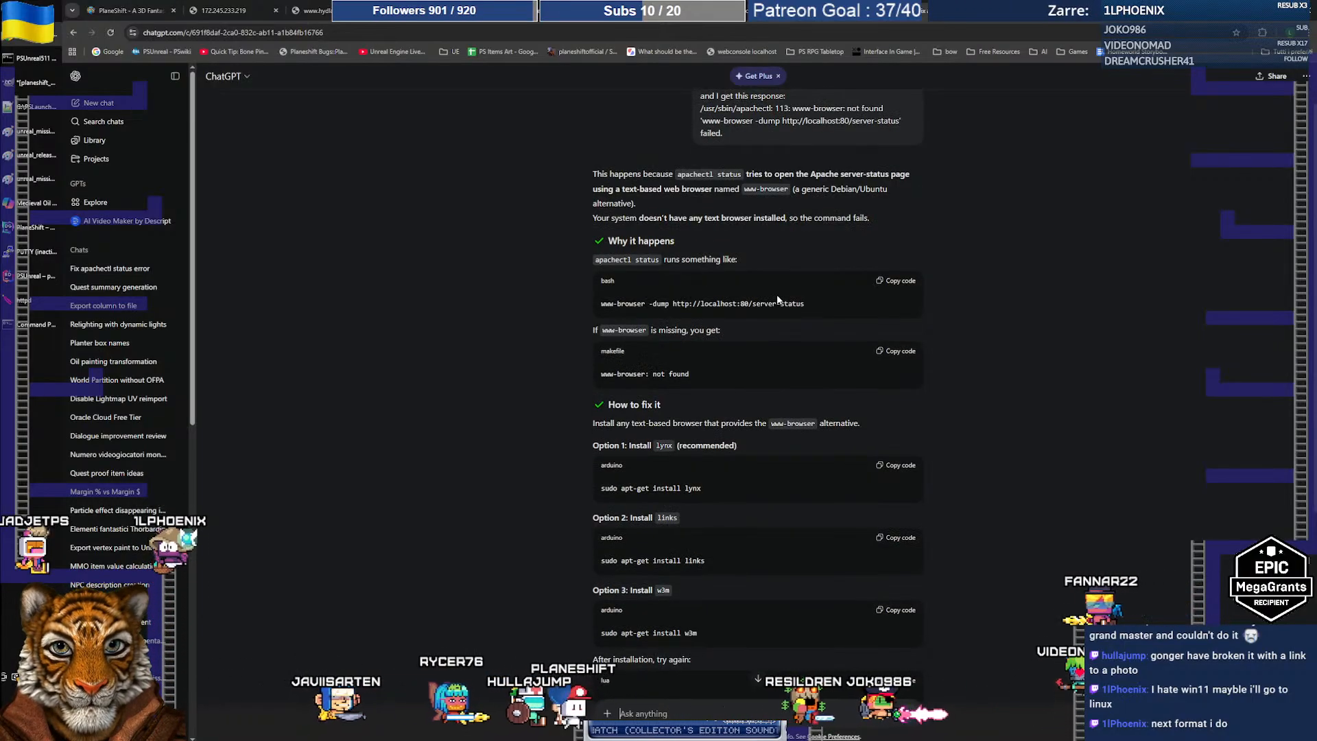
{"action": "scroll", "coordinate": [777, 299], "scroll_direction": "down", "scroll_amount": 1}
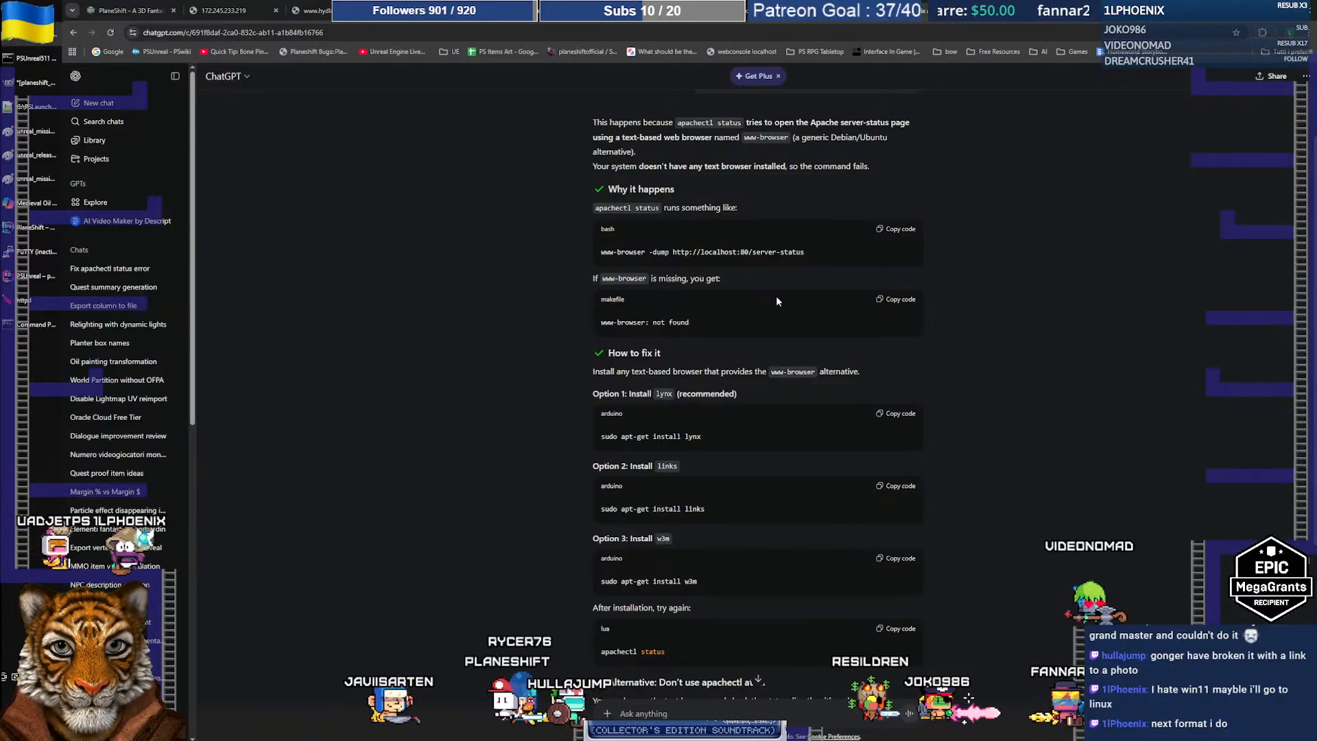
{"action": "scroll", "coordinate": [777, 299], "scroll_direction": "down", "scroll_amount": 1}
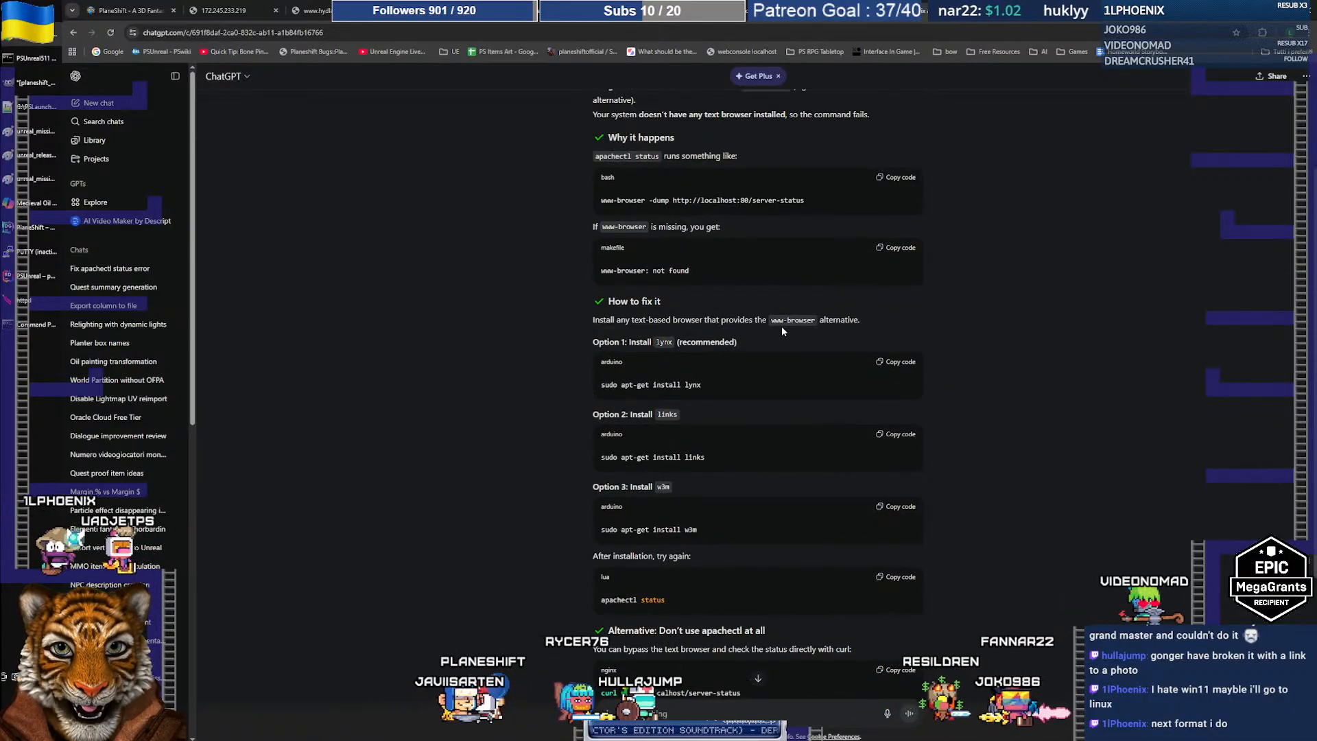
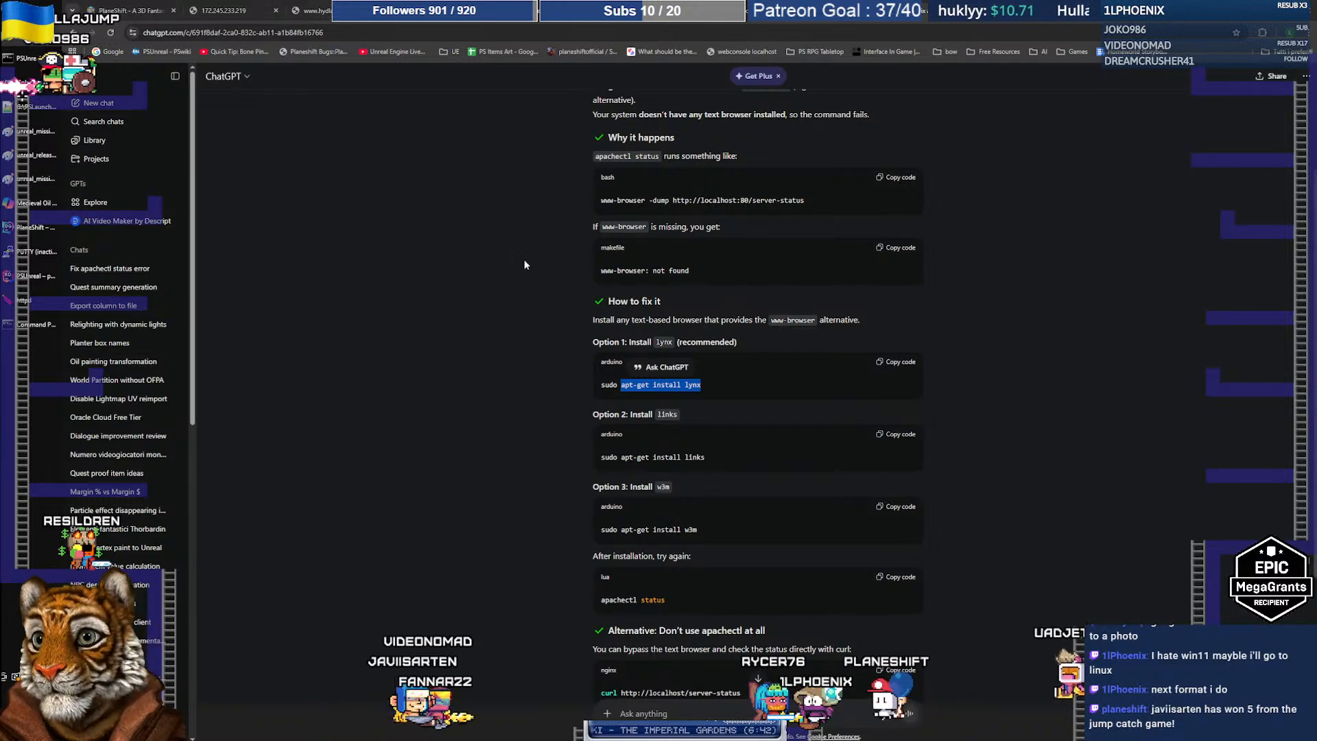
Begin a follow-up message to ChatGPT: "seems we are out of disk space, how can I get the total used"
{"action": "scroll", "coordinate": [470, 423], "scroll_direction": "down", "scroll_amount": 4}
{"action": "left_click", "coordinate": [692, 713]}
{"action": "type", "text": "seems we are out of disk"}
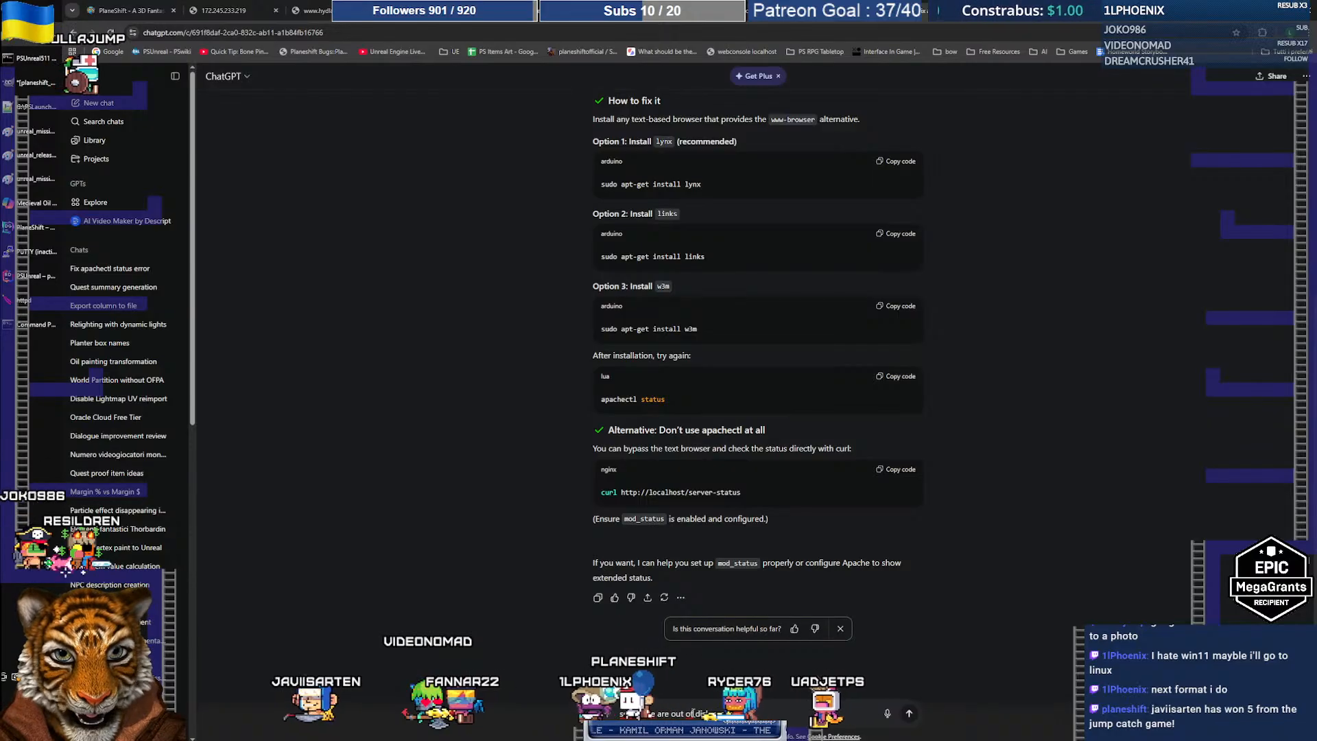
{"action": "type", "text": " space, "}
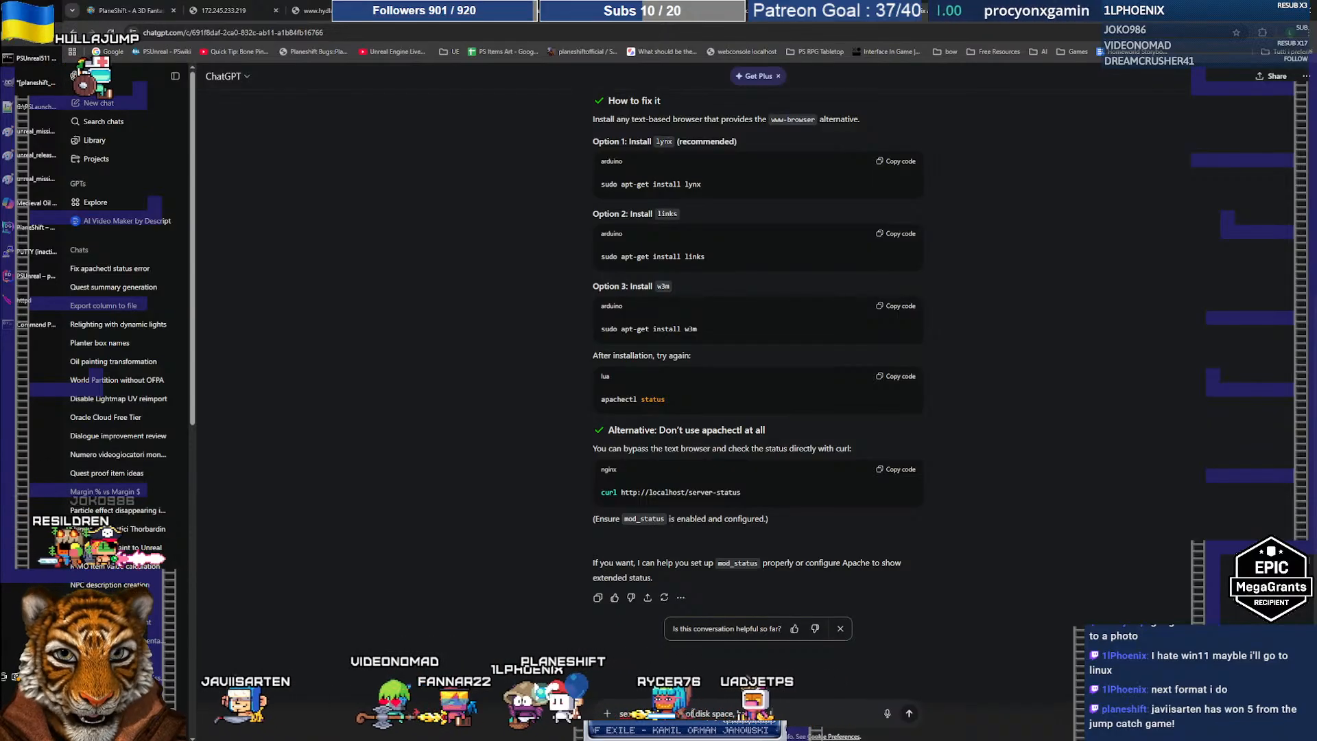
{"action": "type", "text": "how can I get the tota"}
{"action": "type", "text": "l"}
{"action": "type", "text": "sed "}
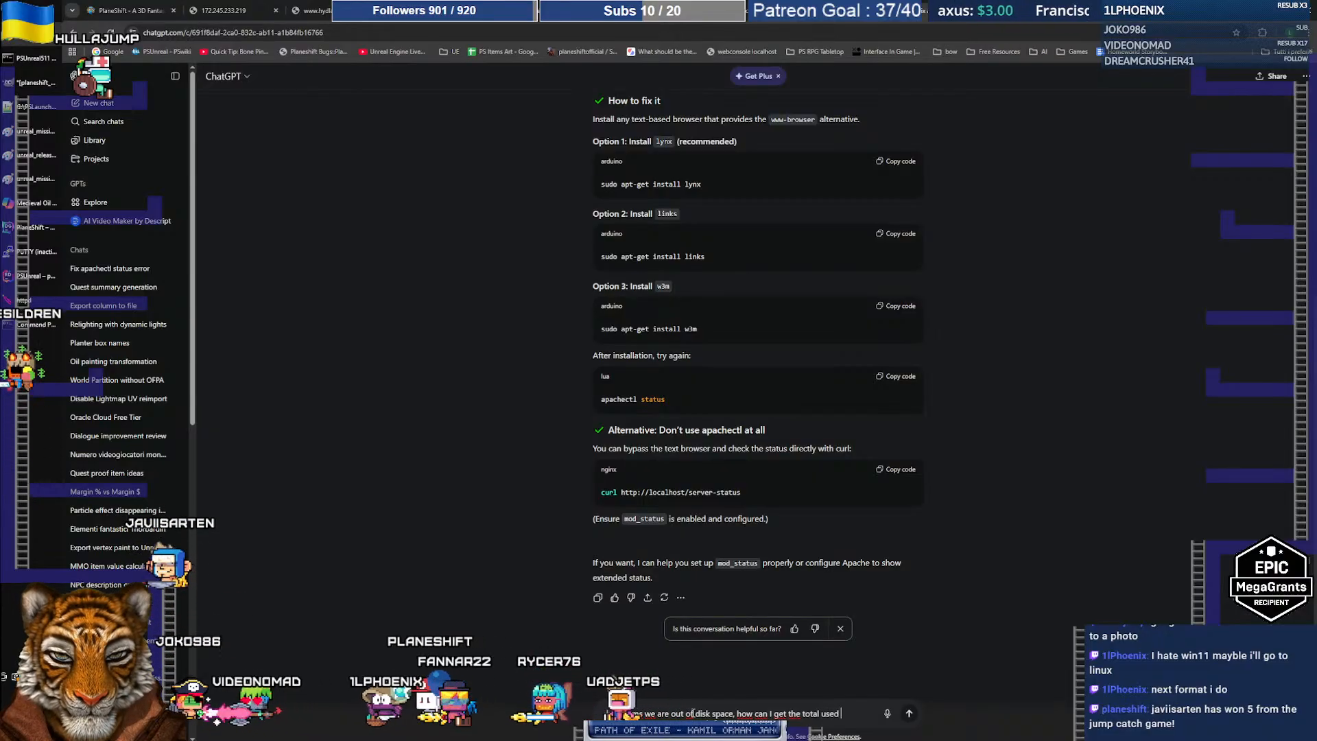
Finish the question with "space for each of the top directories in /" and send it
{"action": "type", "text": "space for each opf ht"}
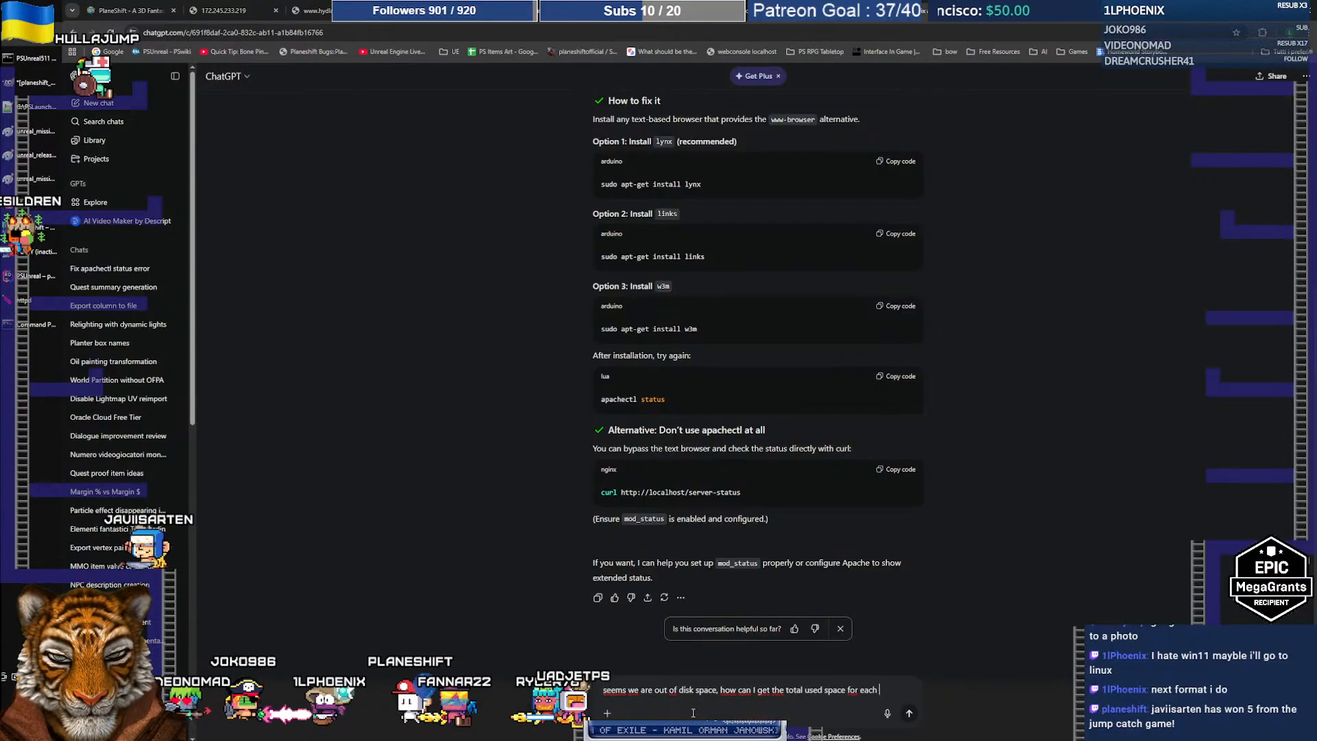
{"action": "key", "text": "BackSpace"}
{"action": "key", "text": "BackSpace"}
{"action": "key", "text": "BackSpace"}
{"action": "key", "text": "BackSpace"}
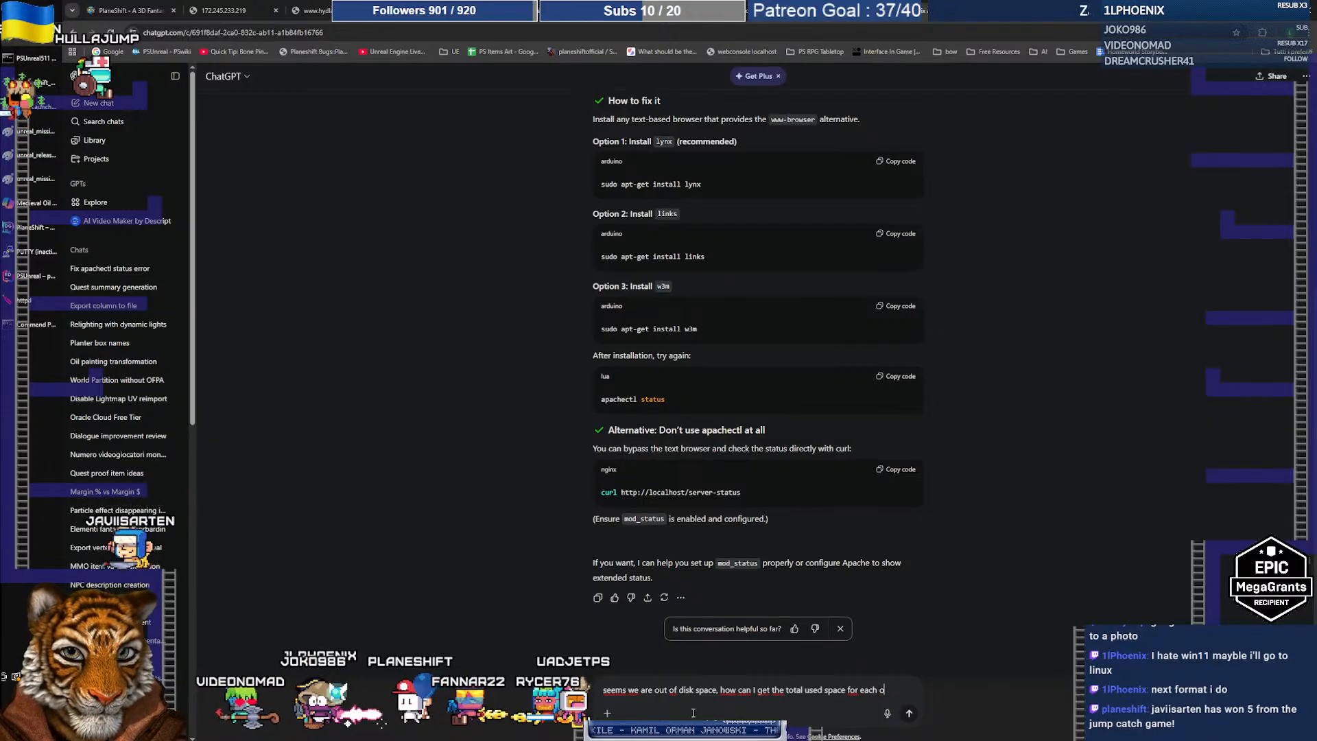
{"action": "type", "text": "f the"}
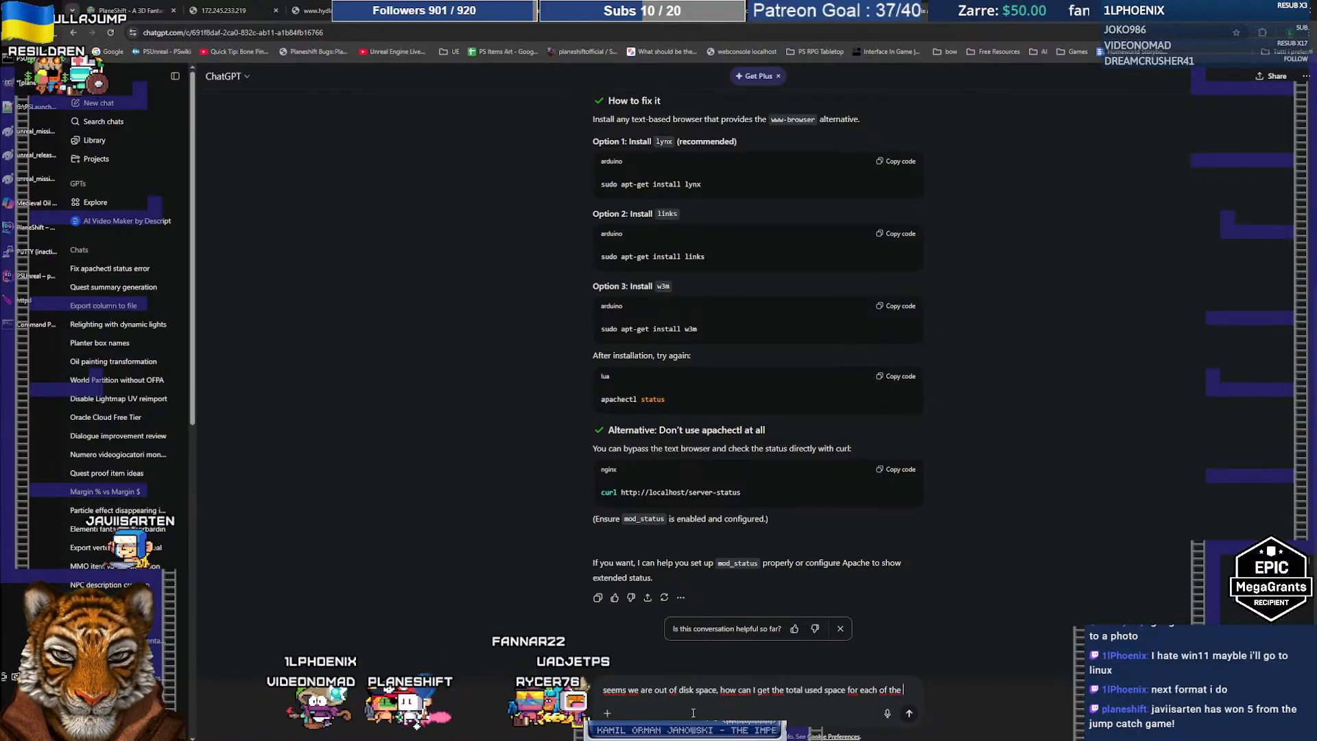
{"action": "type", "text": " top"}
{"action": "type", "text": " directories in"}
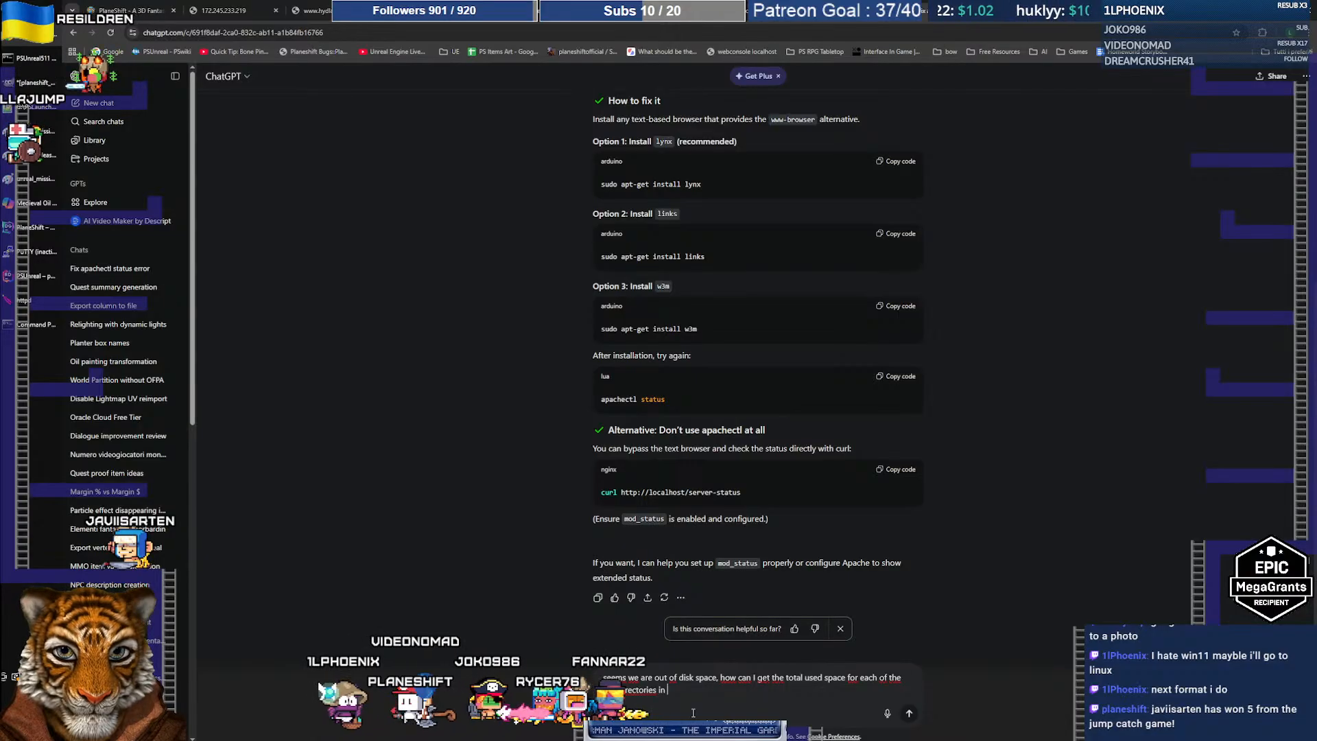
{"action": "key", "text": "Return"}
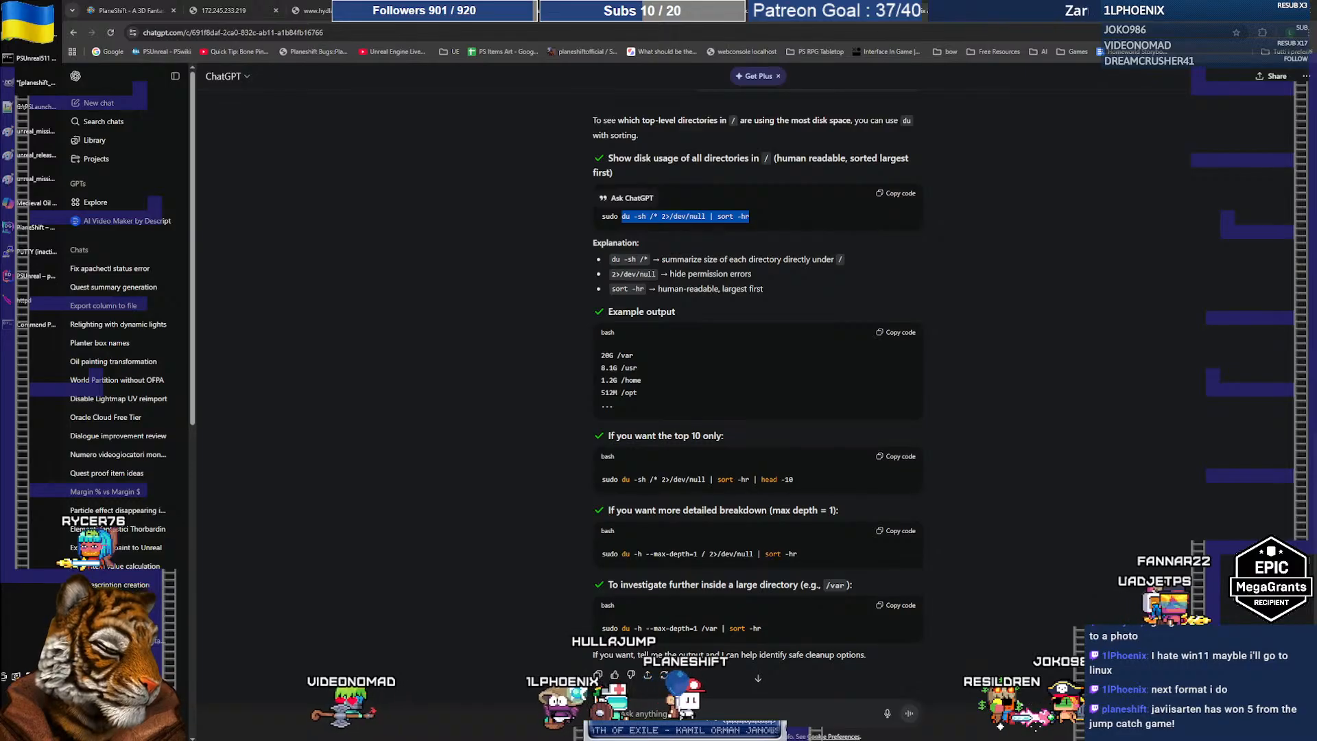
Tell ChatGPT "there are a ton of binlogs", paste the copied file listing on a new line and send the message
{"action": "left_click", "coordinate": [679, 715]}
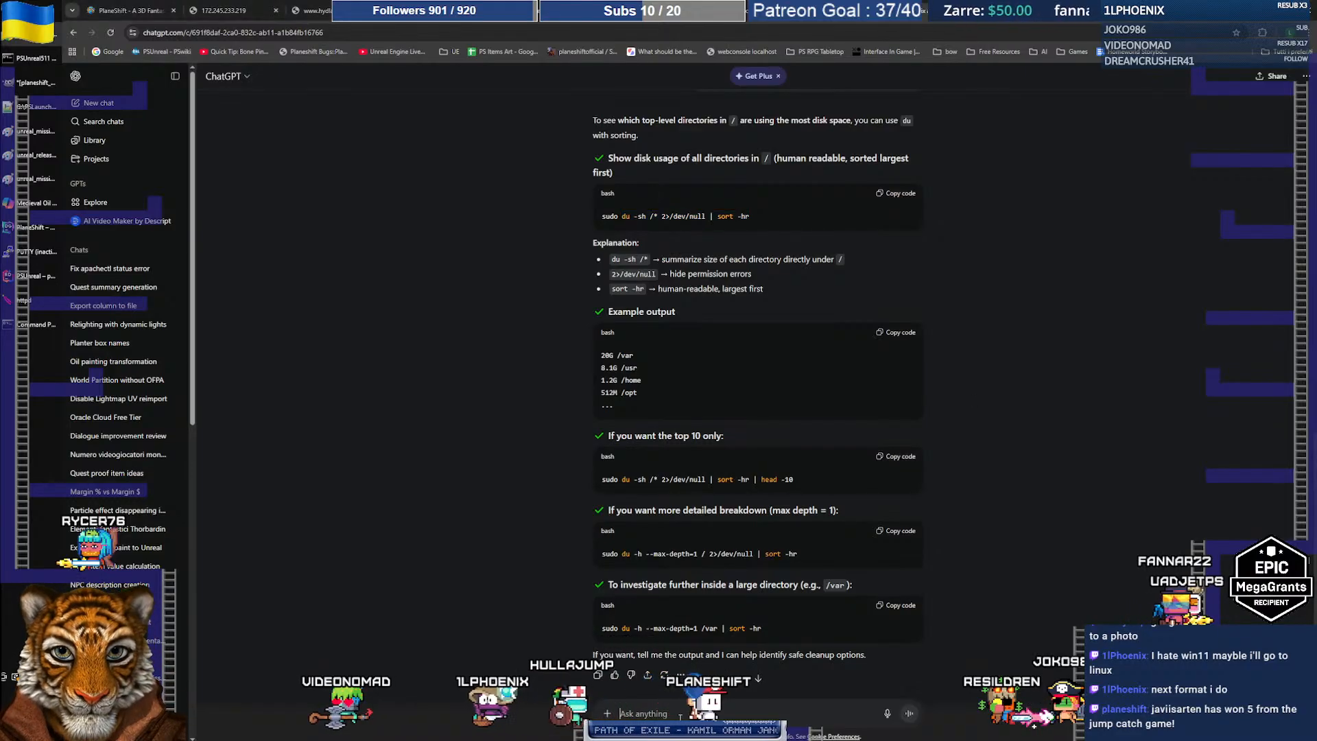
{"action": "type", "text": "there are s ton"}
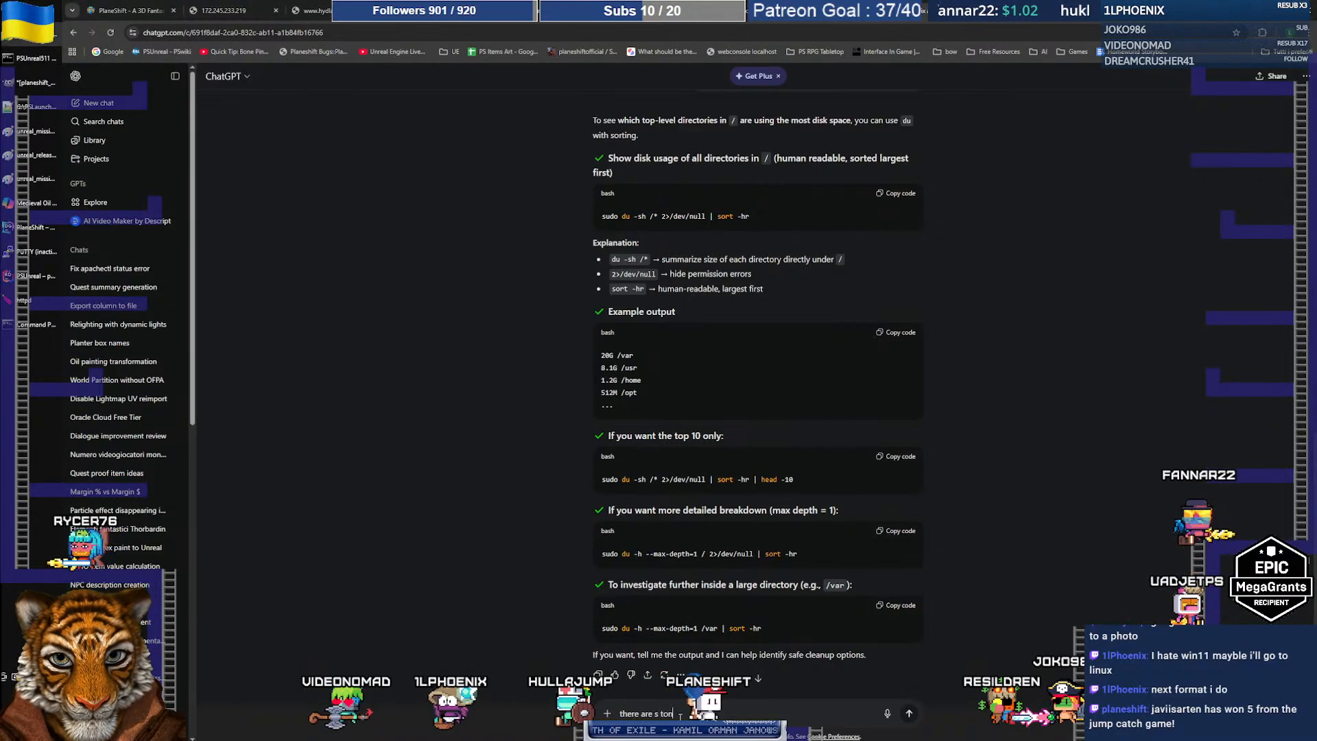
{"action": "key", "text": "BackSpace"}
{"action": "key", "text": "BackSpace"}
{"action": "key", "text": "BackSpace"}
{"action": "key", "text": "BackSpace"}
{"action": "key", "text": "BackSpace"}
{"action": "type", "text": "a ton of"}
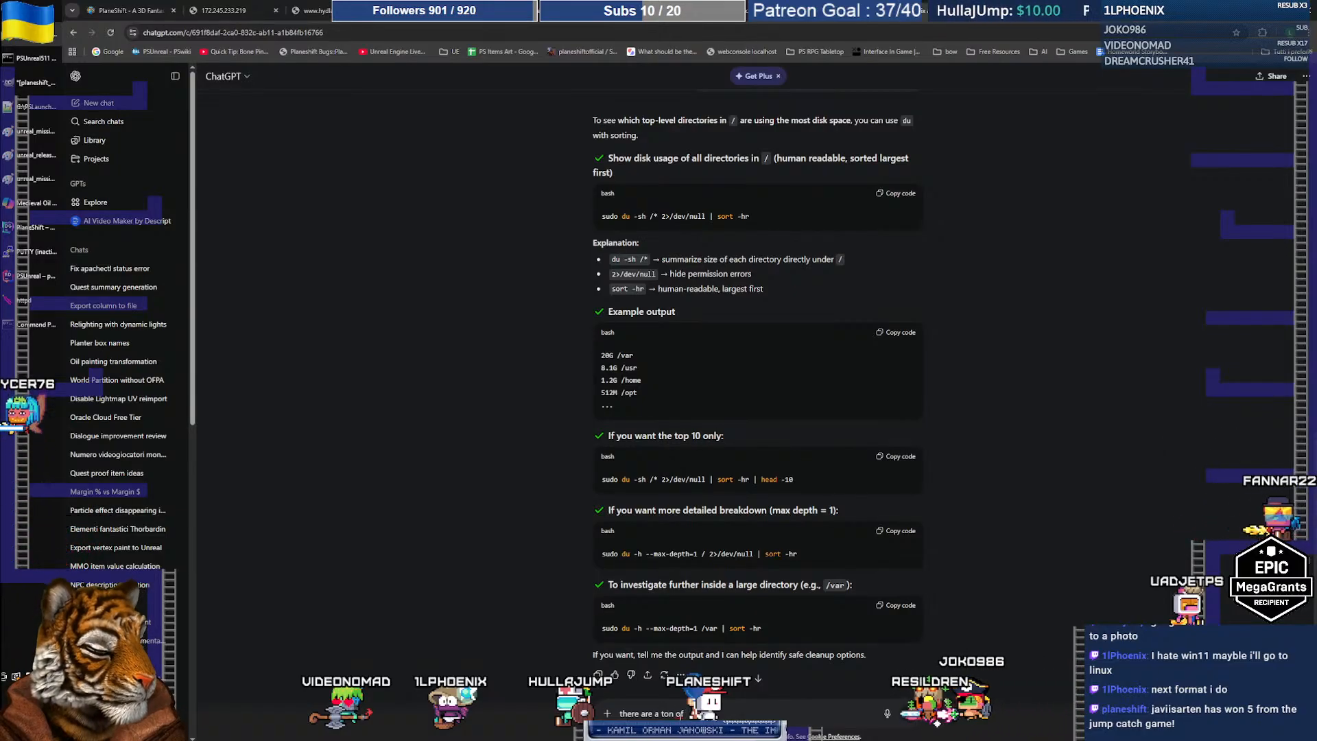
{"action": "type", "text": " binlogs"}
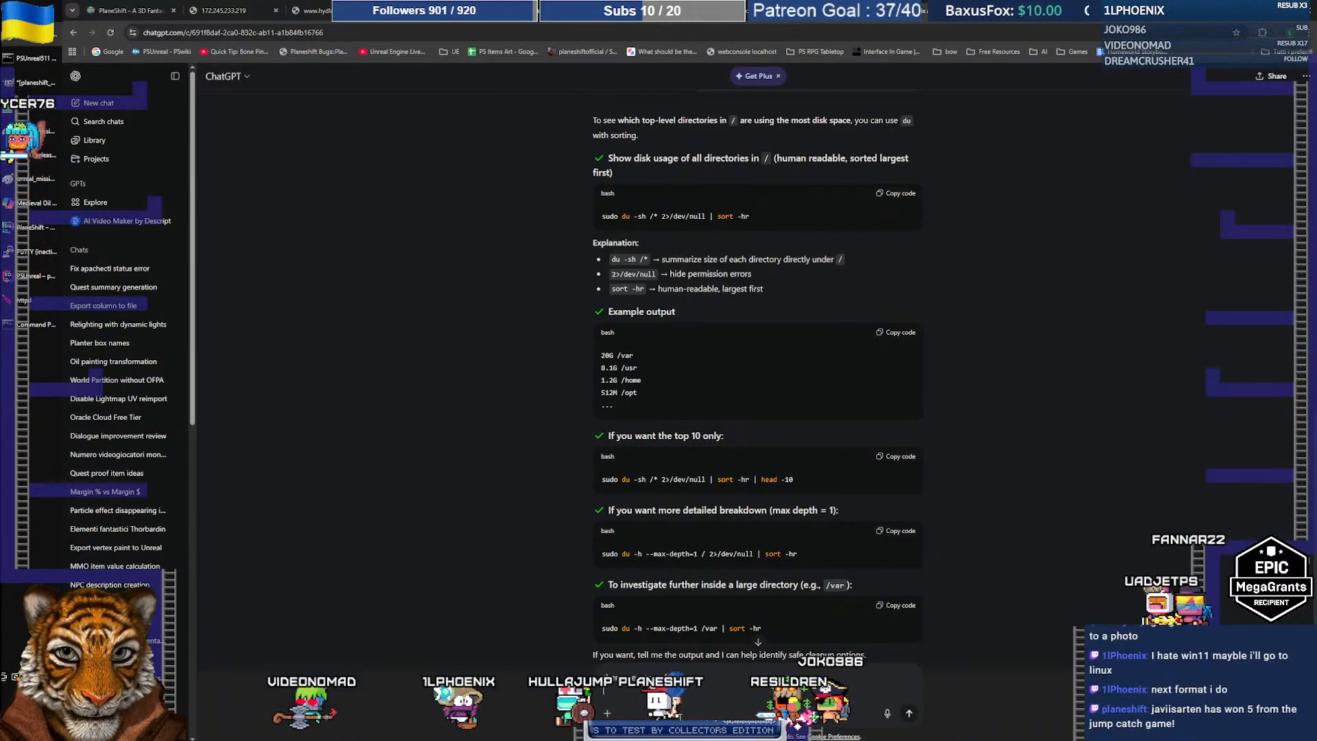
{"action": "key", "text": "shift+Return"}
{"action": "key", "text": "ctrl+v"}
{"action": "key", "text": "Return"}
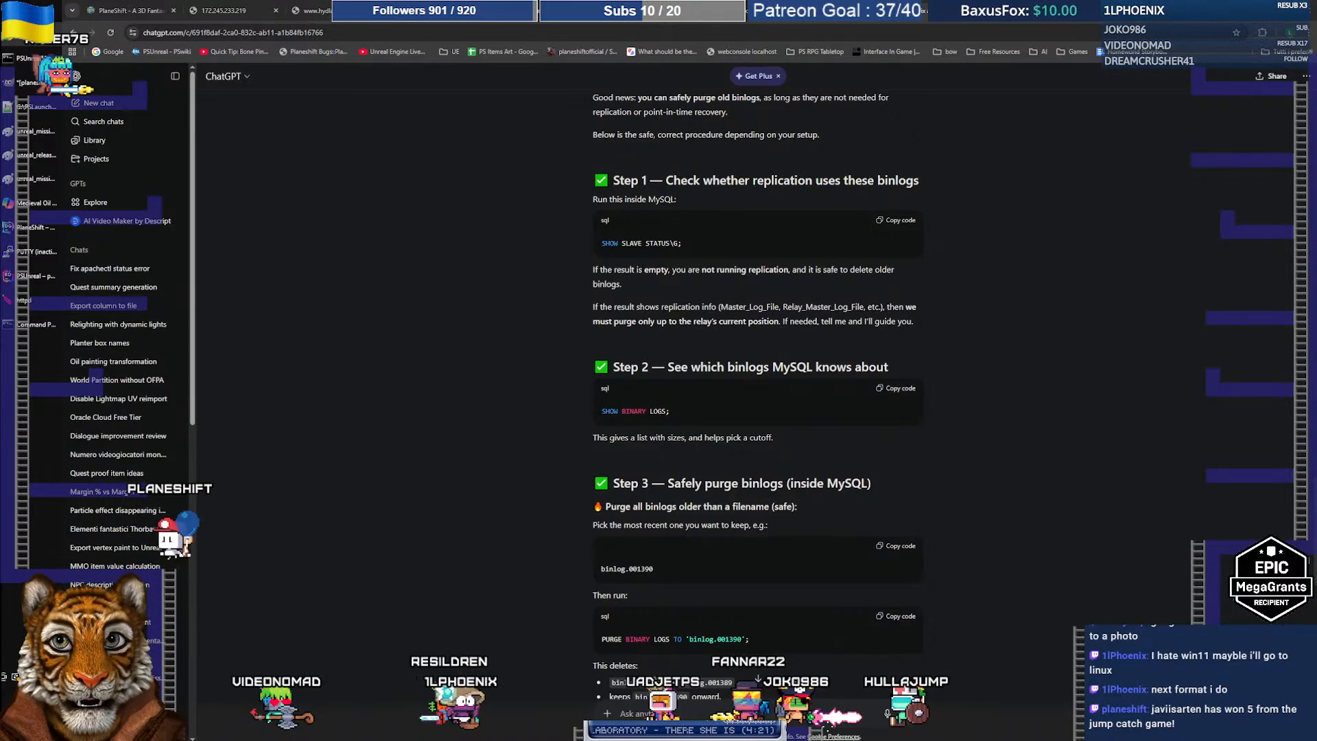
Copy ChatGPT's MySQL commands "SHOW SLAVE STATUS\G;" and "SHOW BINARY LOGS;" for the terminal, and read on to the purge instructions
{"action": "left_click_drag", "start_coordinate": [601, 243], "coordinate": [681, 242]}
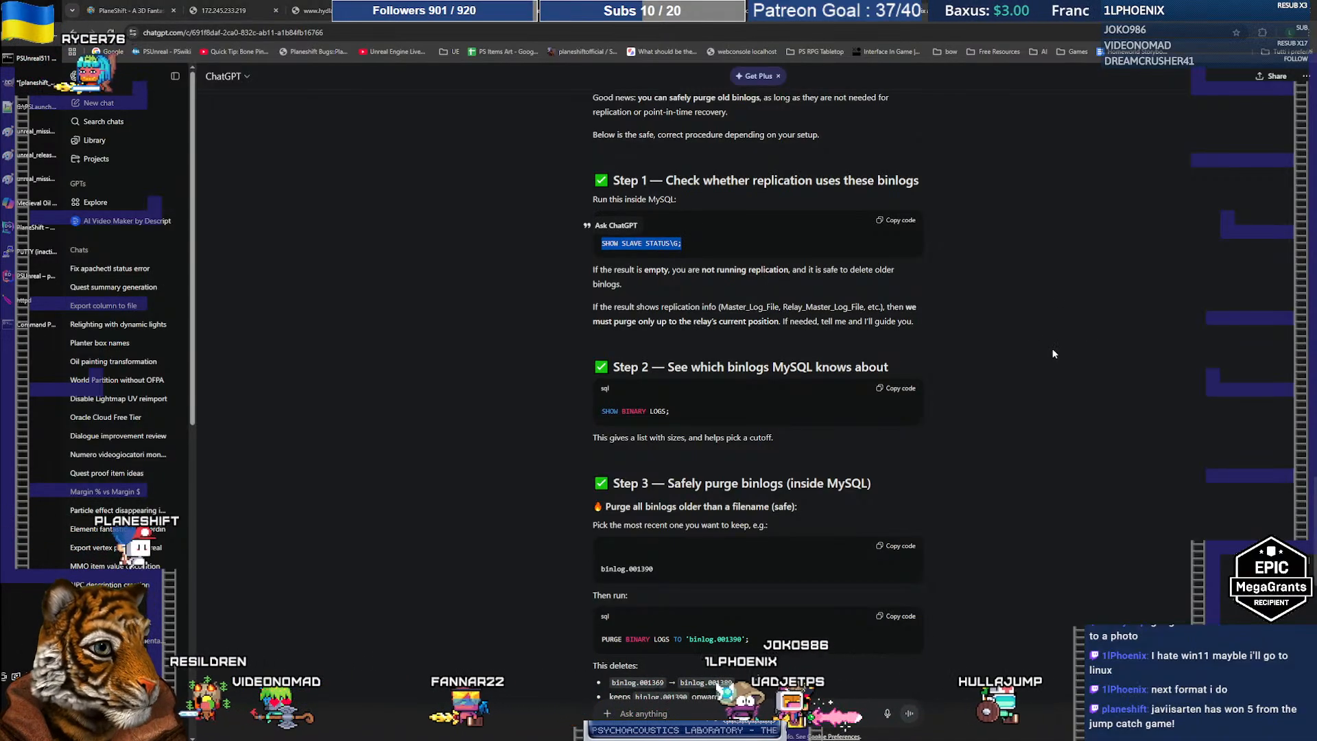
{"action": "scroll", "coordinate": [680, 299], "scroll_direction": "down", "scroll_amount": 1}
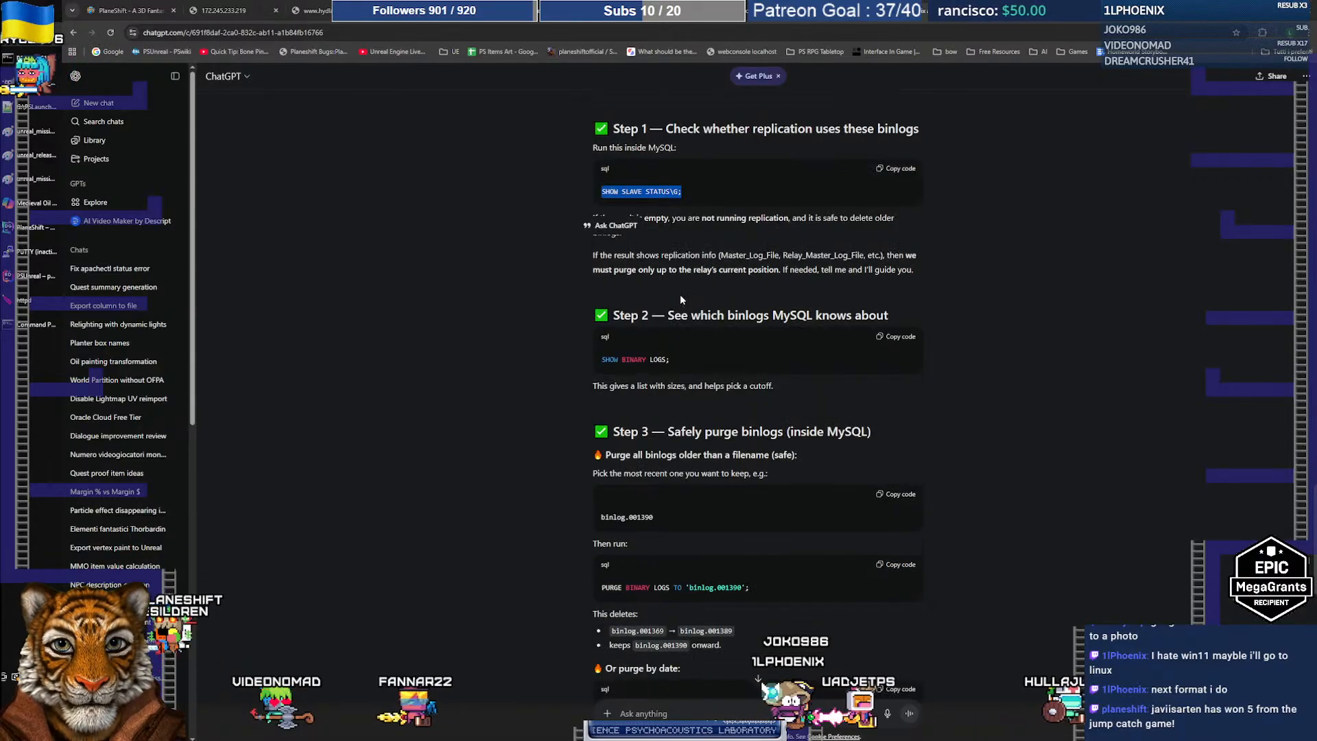
{"action": "left_click_drag", "start_coordinate": [599, 357], "coordinate": [693, 361]}
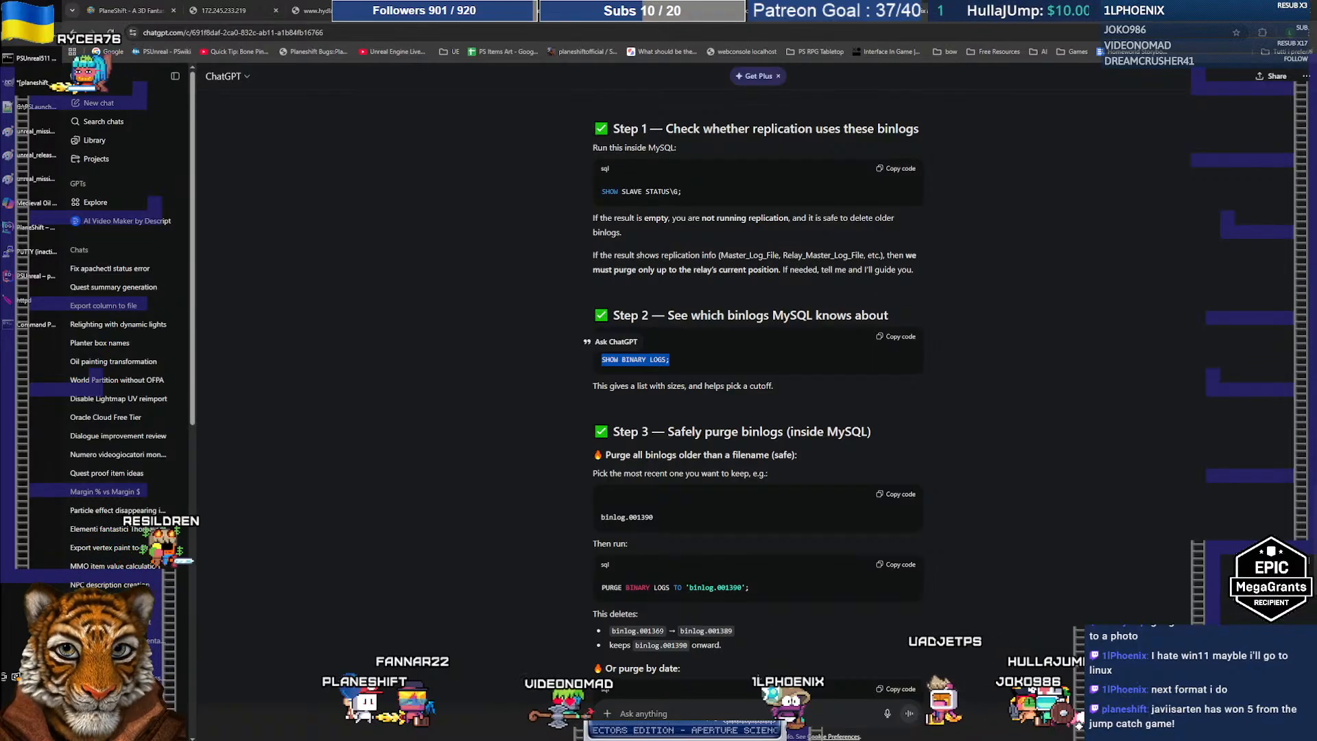
{"action": "scroll", "coordinate": [879, 391], "scroll_direction": "down", "scroll_amount": 1}
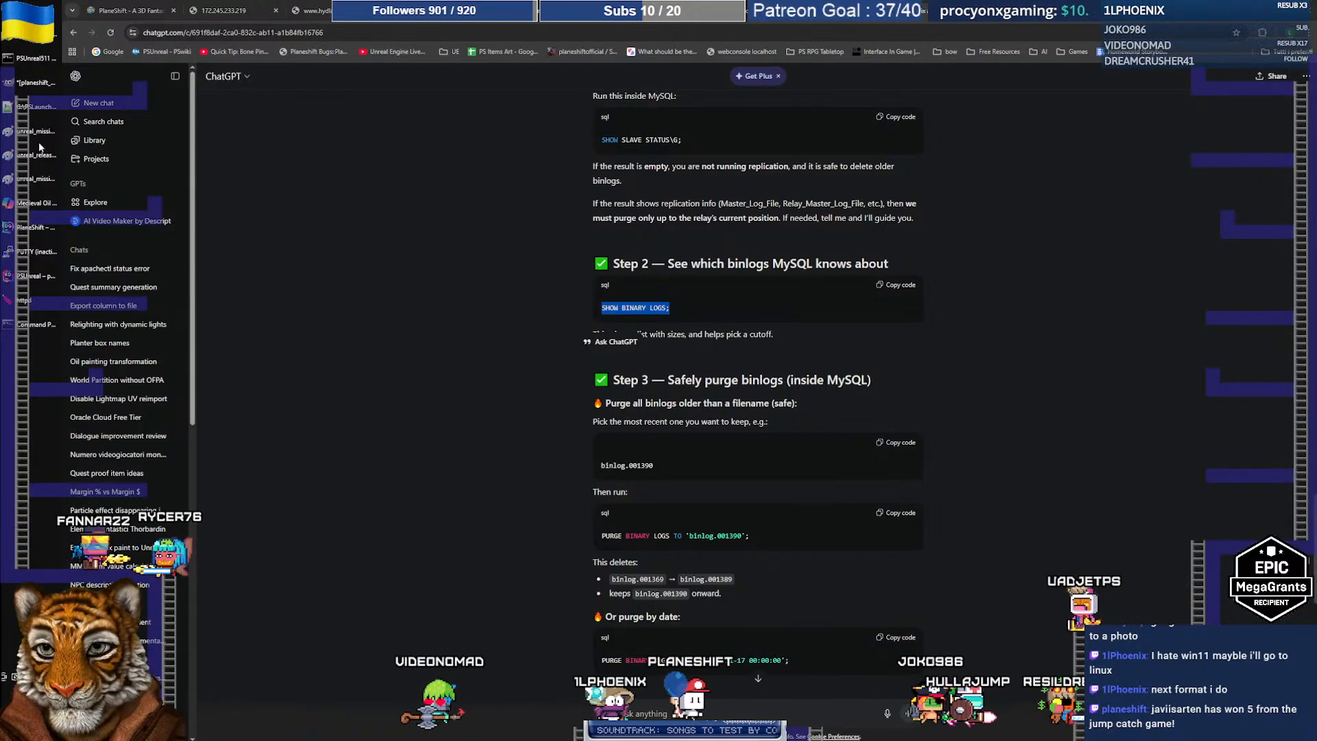
Switch to Notepad++ and replace the contents of the unsaved "new 12" document with the copied listing of /var/lib/mysql files
{"action": "left_click", "coordinate": [10, 110]}
{"action": "key", "text": "ctrl+Tab"}
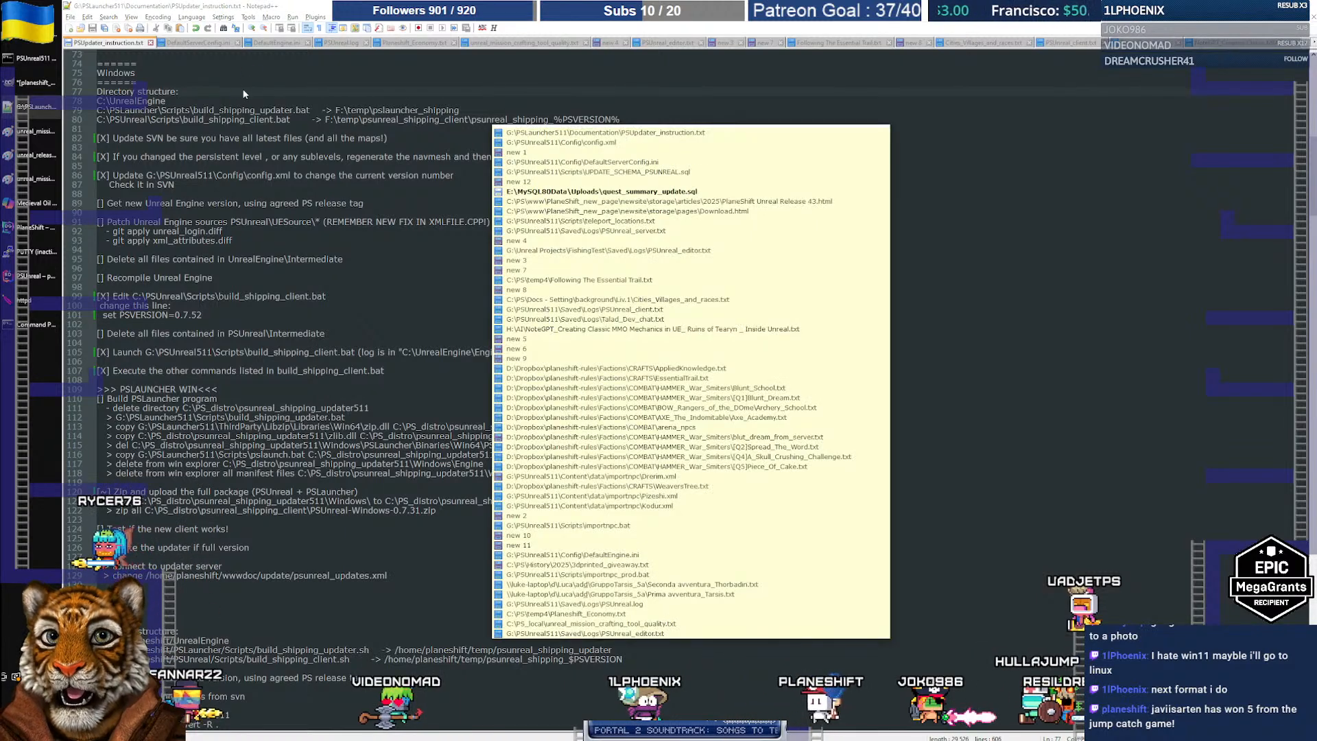
{"action": "key", "text": "ctrl+shift+Tab"}
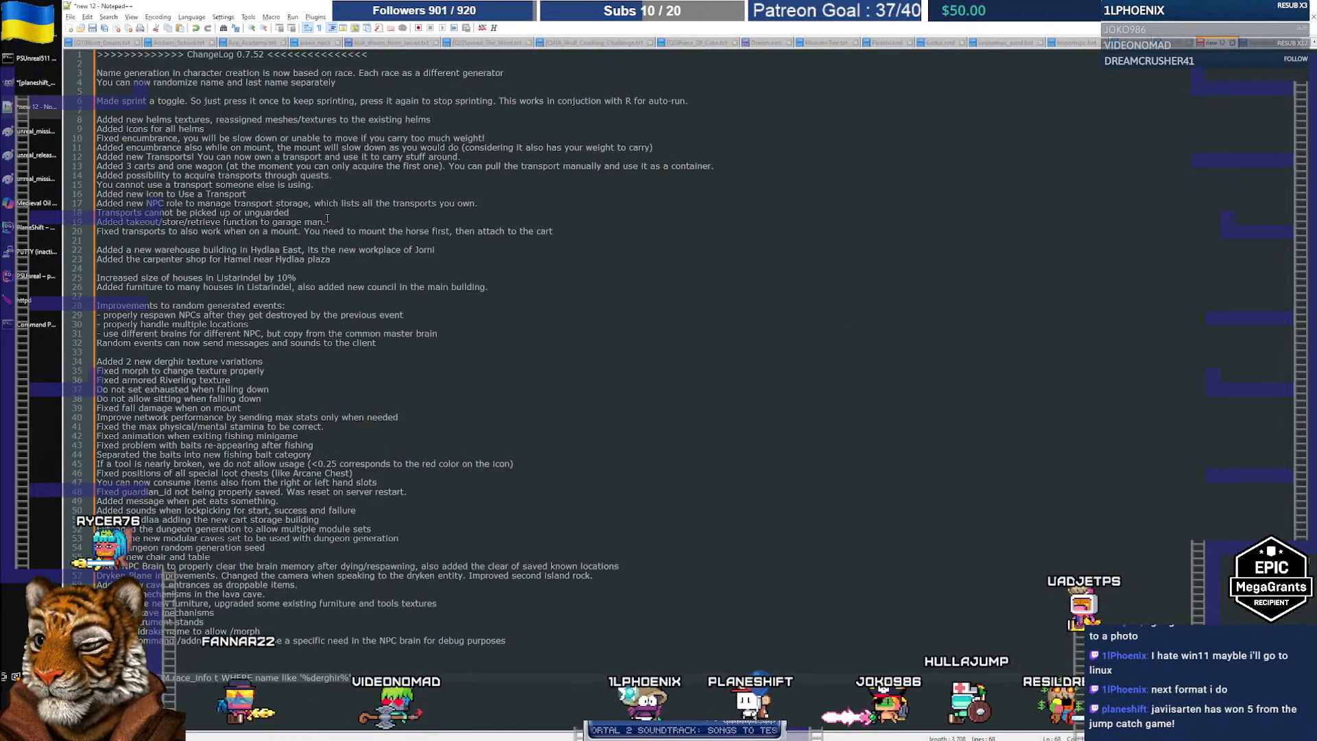
{"action": "key", "text": "ctrl+a"}
{"action": "key", "text": "ctrl+v"}
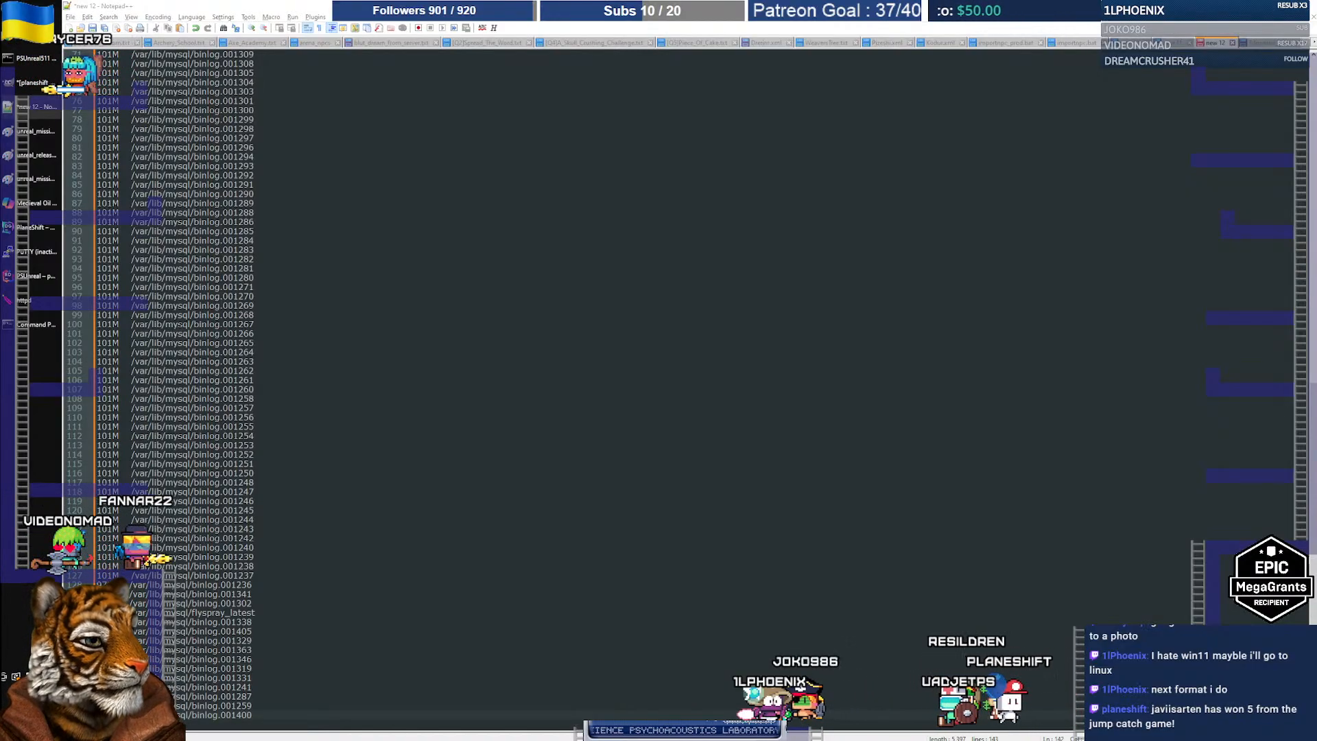
Bring the hydlaaplaza PuTTY terminal on screen, enlarge it and examine the binlog file listing and the SHOW BINARY LOGS query, then put it away
{"action": "left_click_drag", "start_coordinate": [522, 142], "coordinate": [1316, 103]}
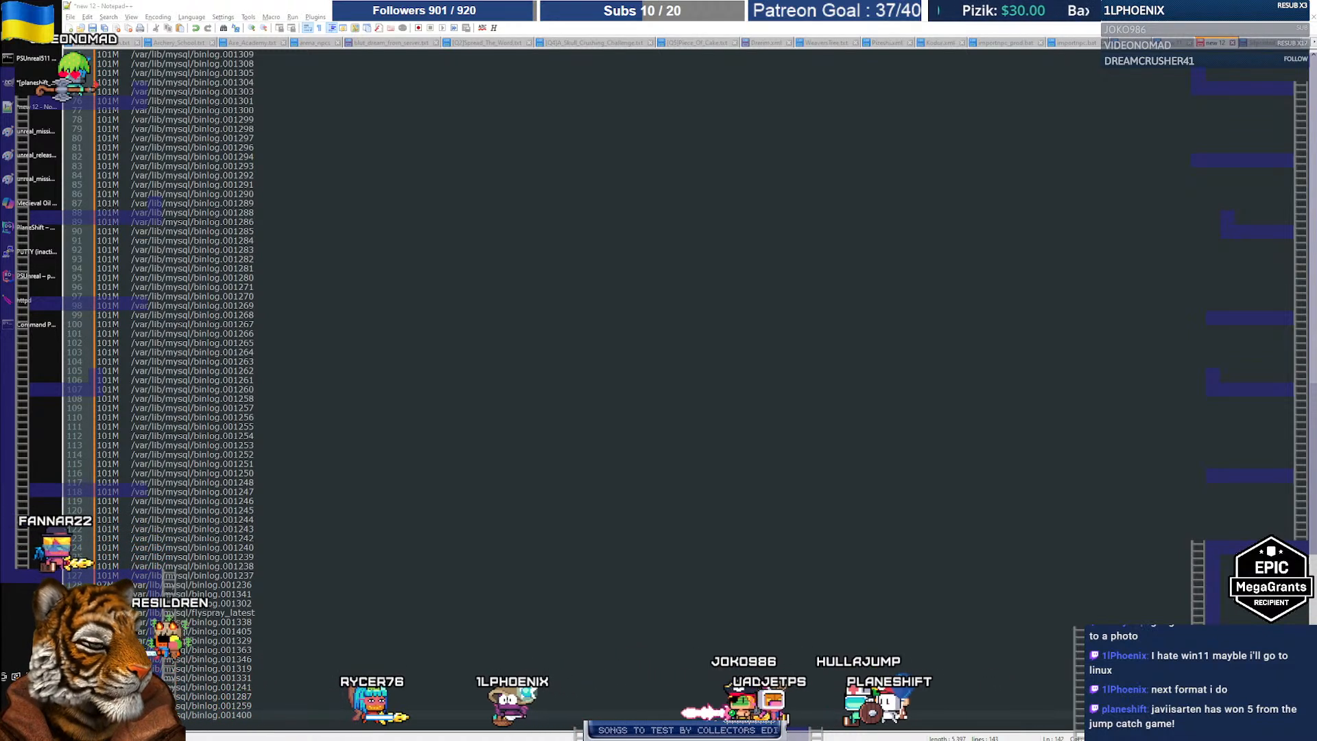
{"action": "left_click_drag", "start_coordinate": [1316, 54], "coordinate": [687, 60]}
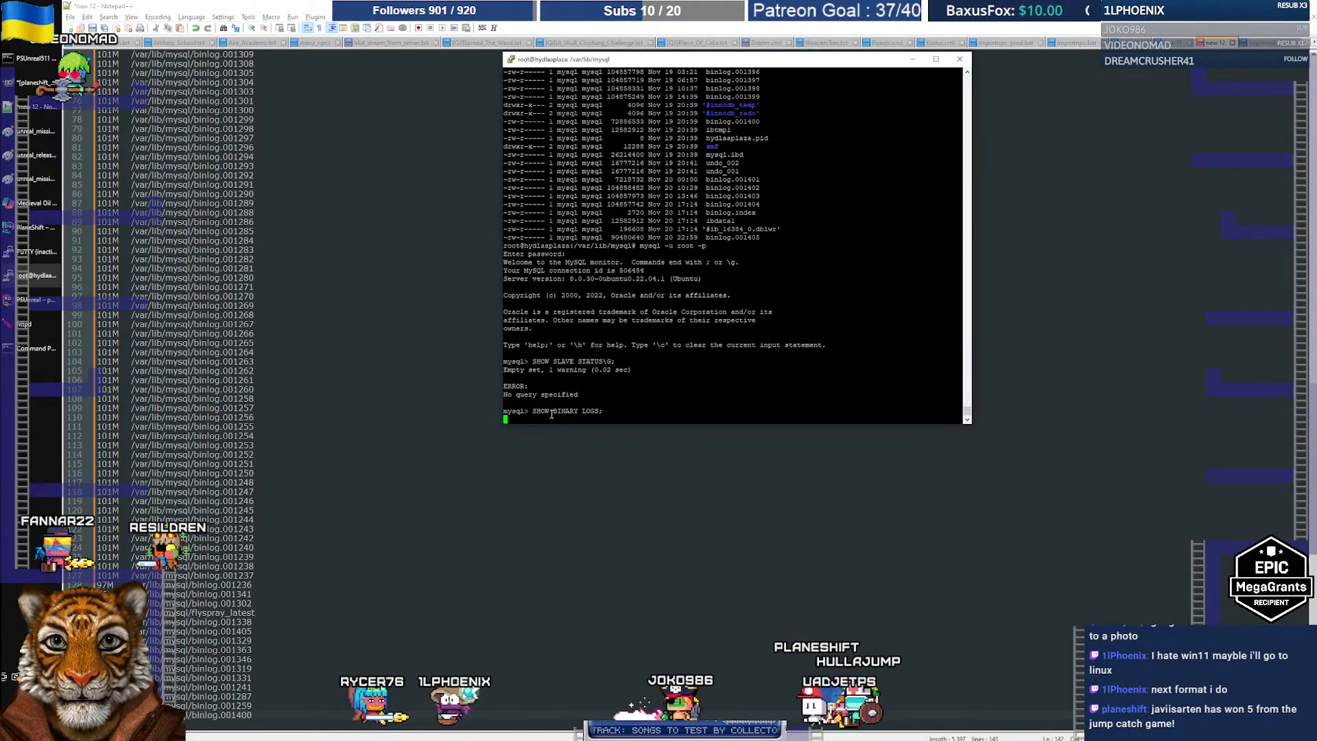
{"action": "left_click_drag", "start_coordinate": [534, 411], "coordinate": [601, 413]}
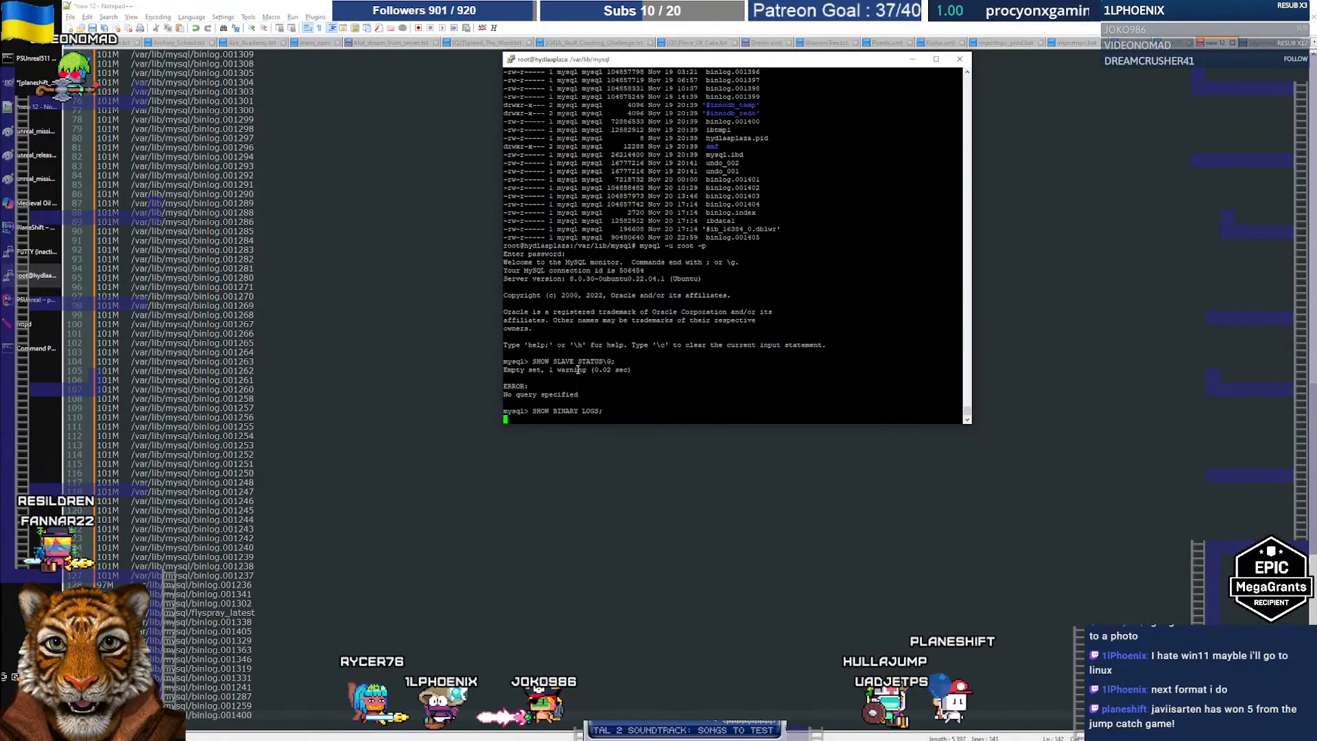
{"action": "left_click_drag", "start_coordinate": [615, 424], "coordinate": [628, 588]}
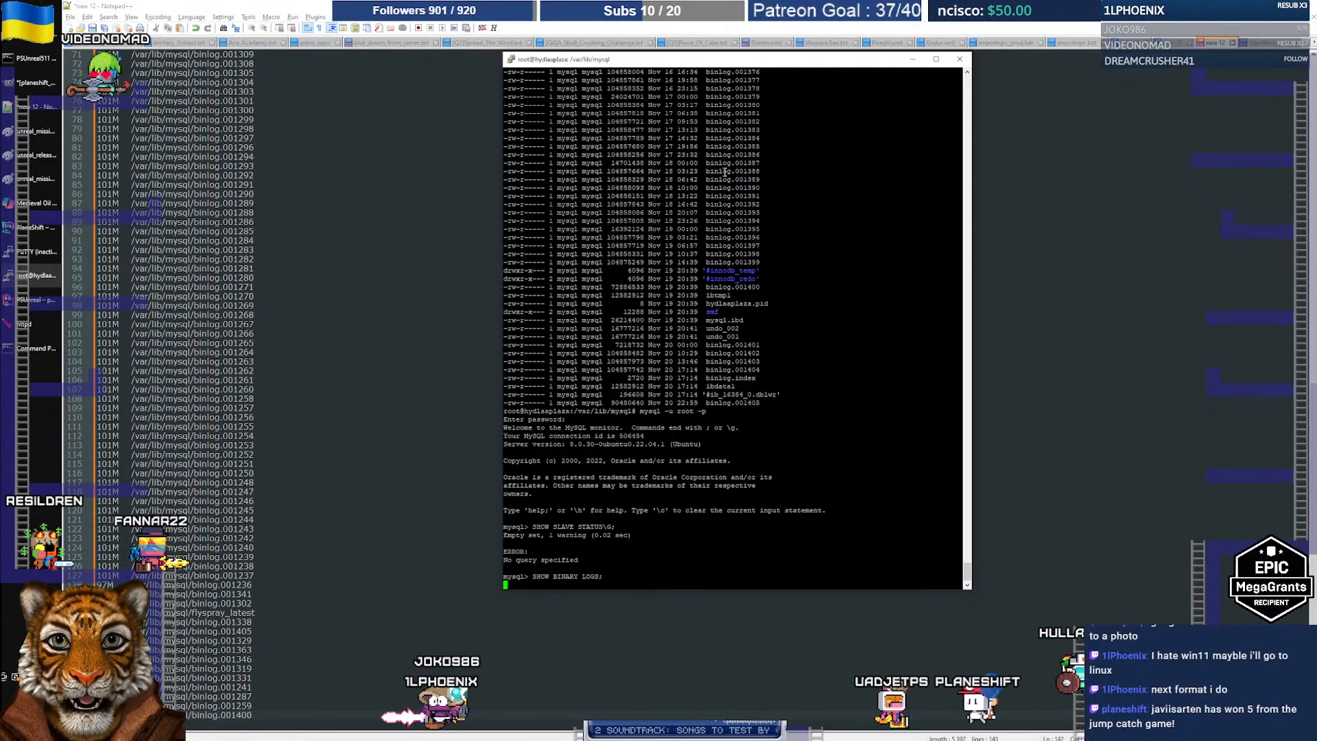
{"action": "scroll", "coordinate": [745, 266], "scroll_direction": "up", "scroll_amount": 4}
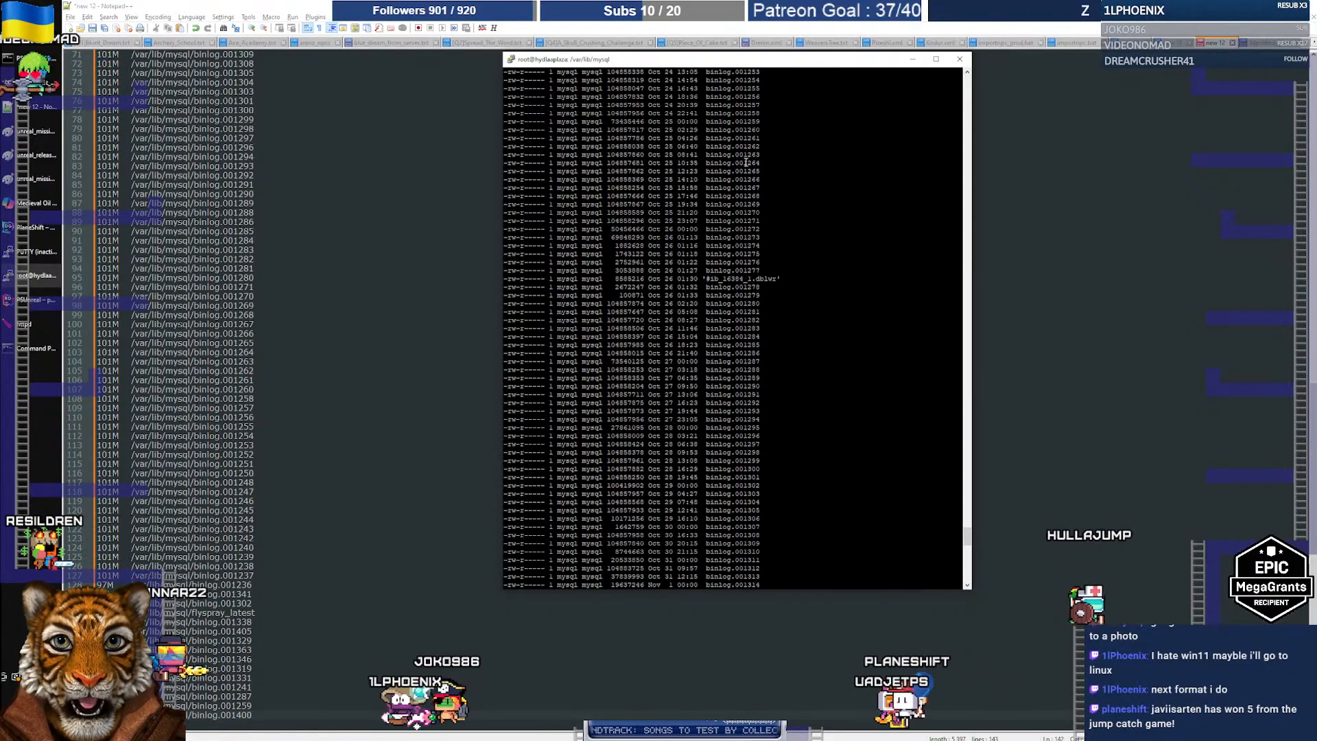
{"action": "scroll", "coordinate": [747, 310], "scroll_direction": "down", "scroll_amount": 5}
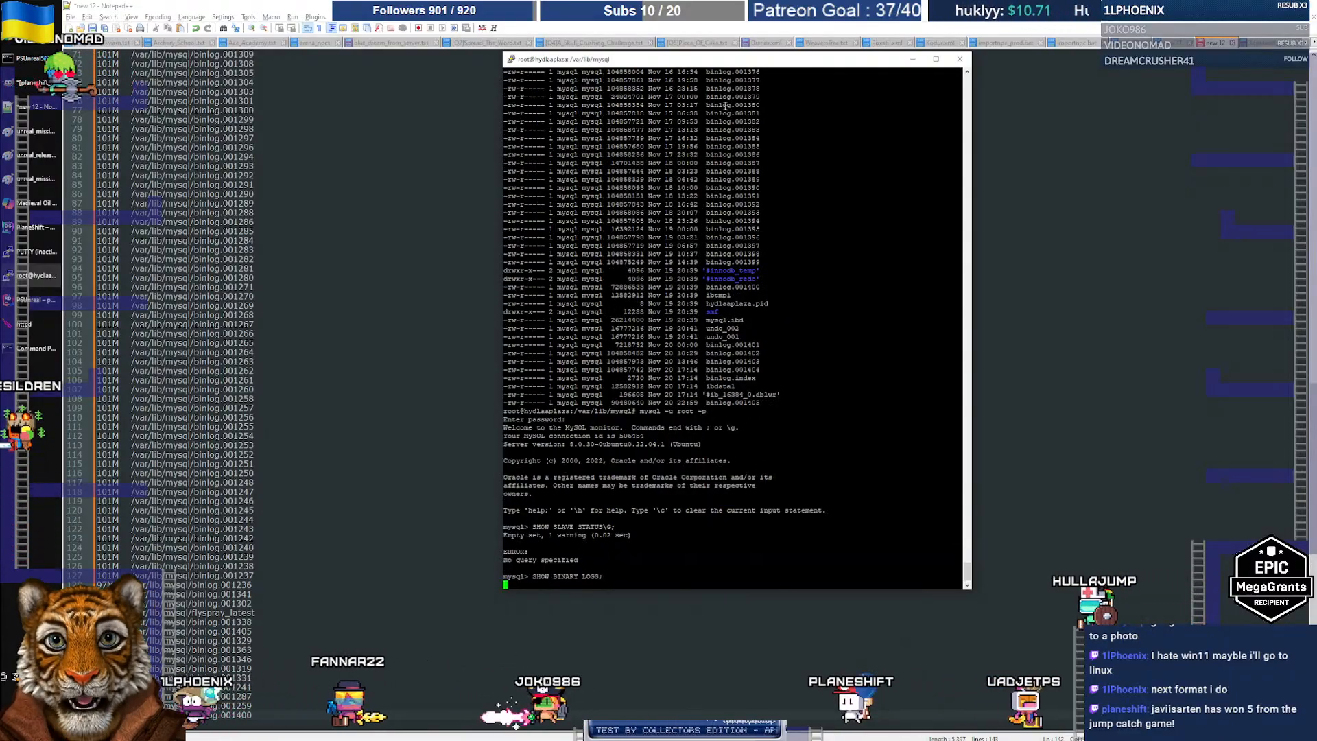
{"action": "left_click_drag", "start_coordinate": [705, 66], "coordinate": [801, 77]}
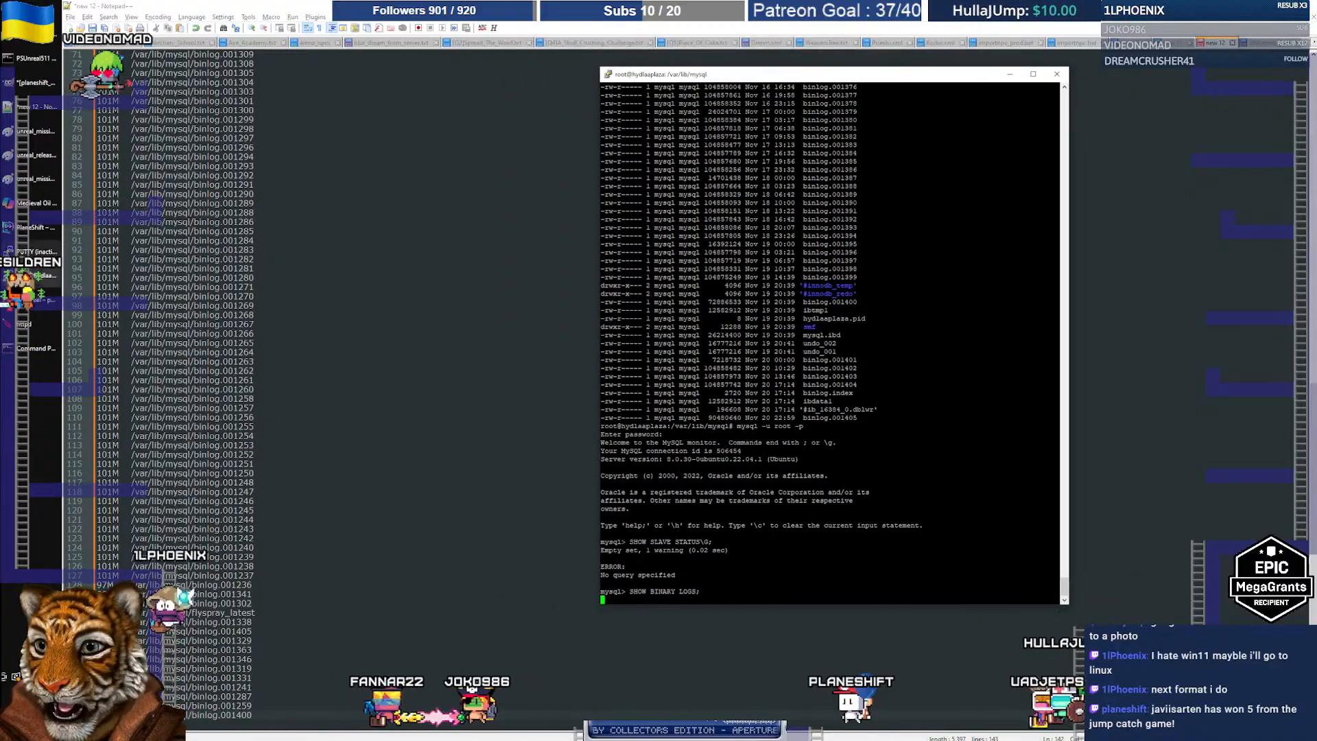
{"action": "left_click", "coordinate": [35, 275]}
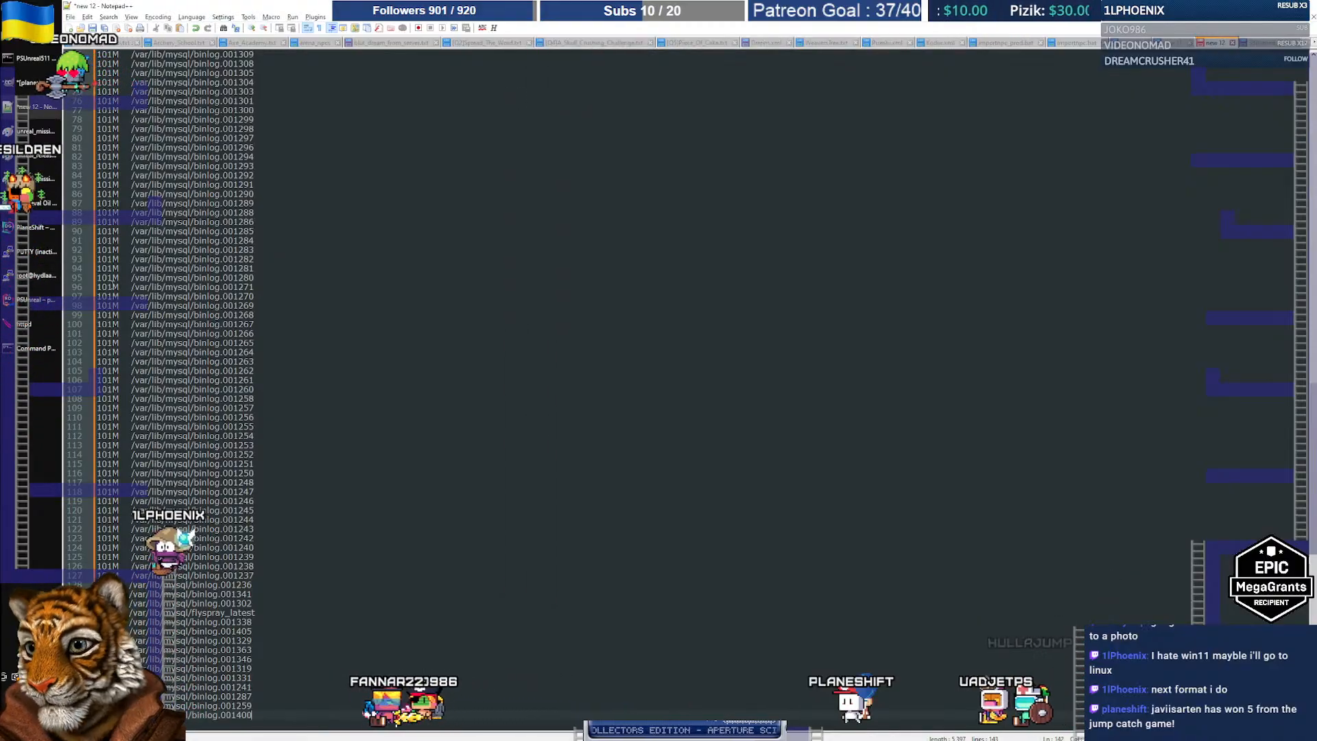
Switch to the Command Prompt, run "echo %PSRELEASE%" to check the variable and look over the build output
{"action": "left_click", "coordinate": [34, 348]}
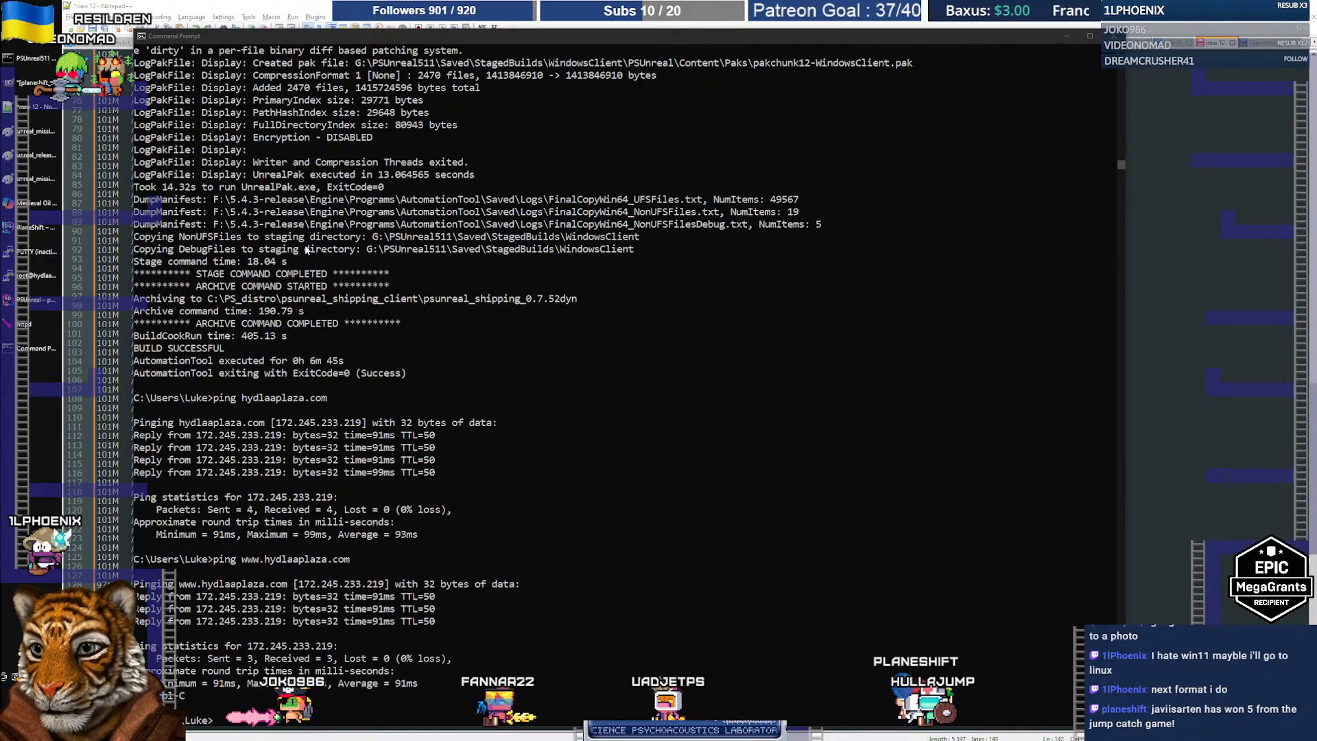
{"action": "left_click", "coordinate": [600, 350]}
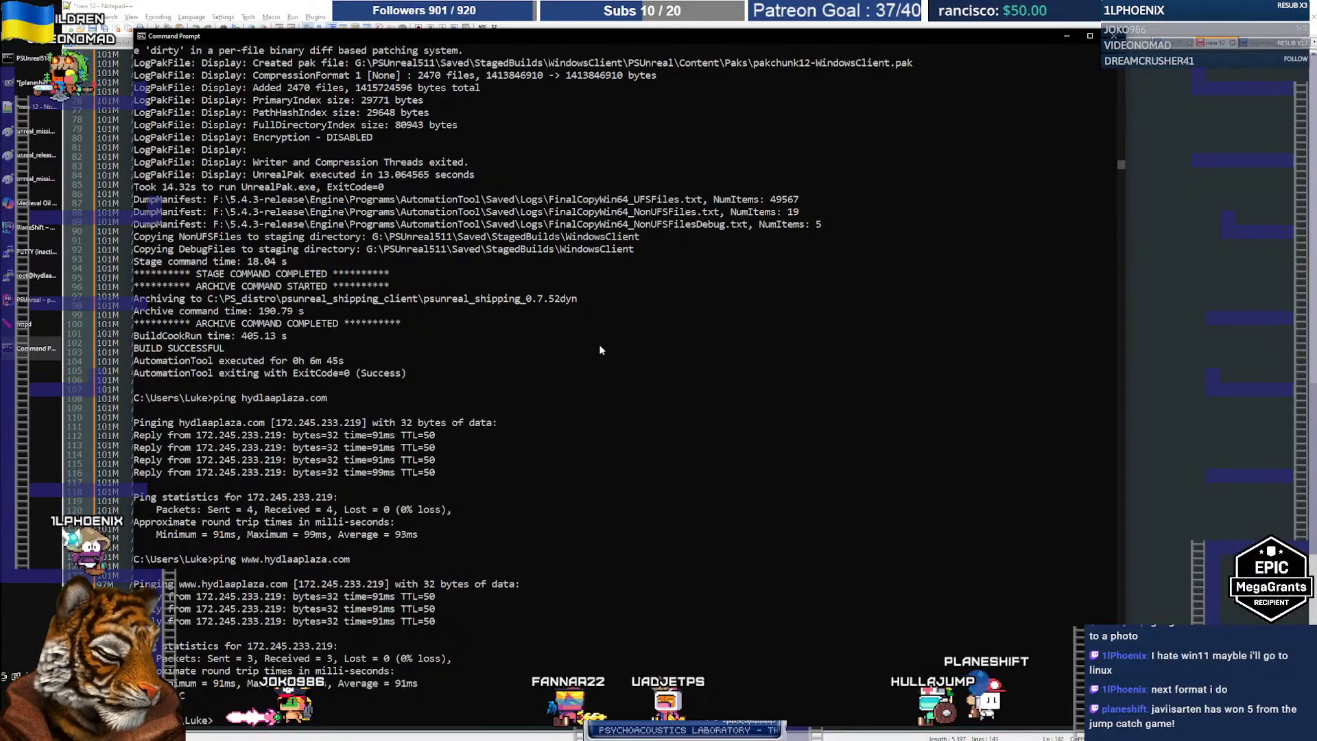
{"action": "type", "text": "ech"}
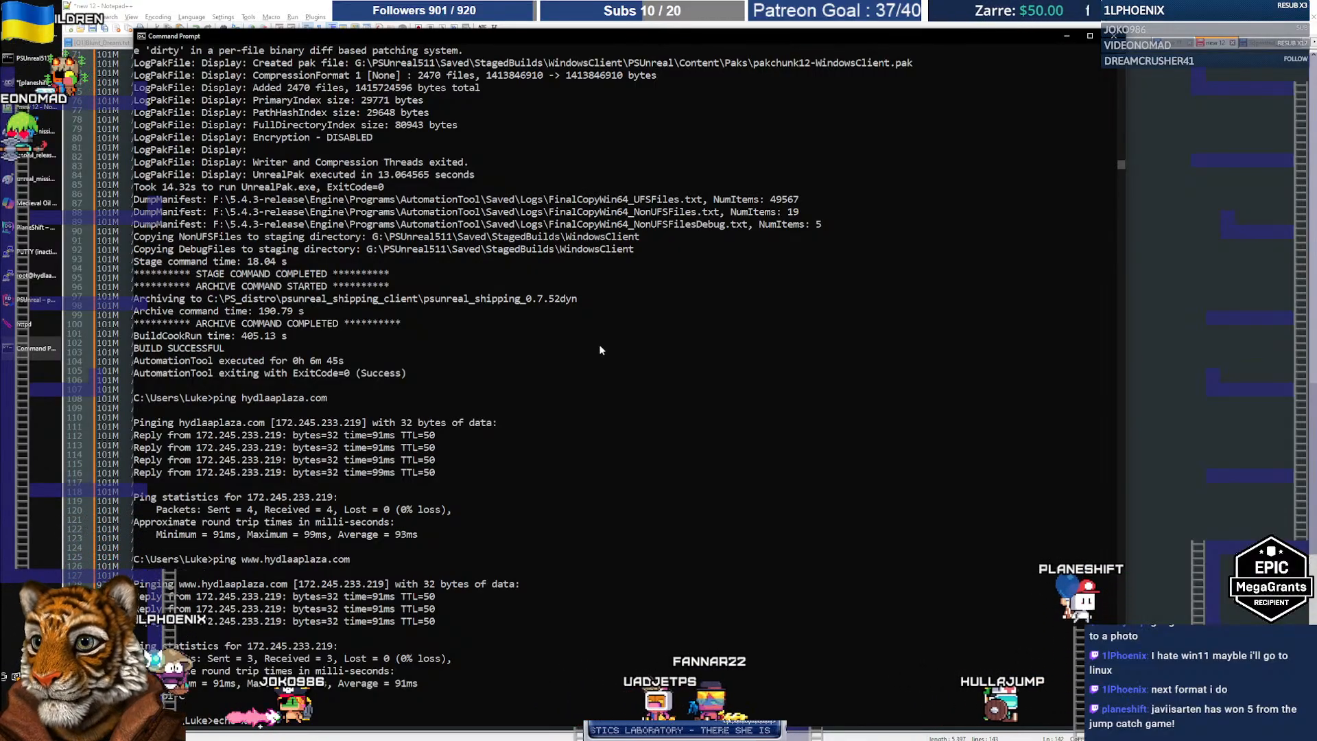
{"action": "type", "text": "o %PSREELE"}
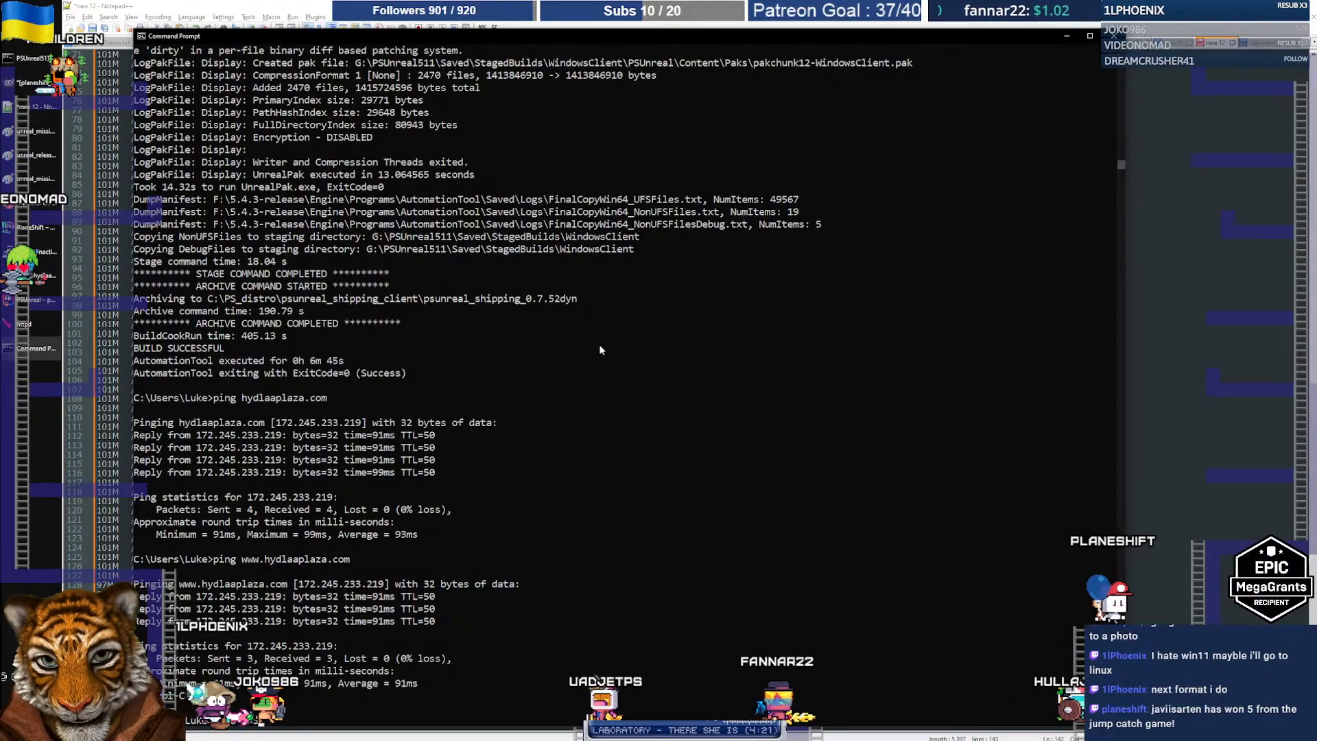
{"action": "key", "text": "BackSpace"}
{"action": "key", "text": "BackSpace"}
{"action": "key", "text": "BackSpace"}
{"action": "type", "text": "LESA"}
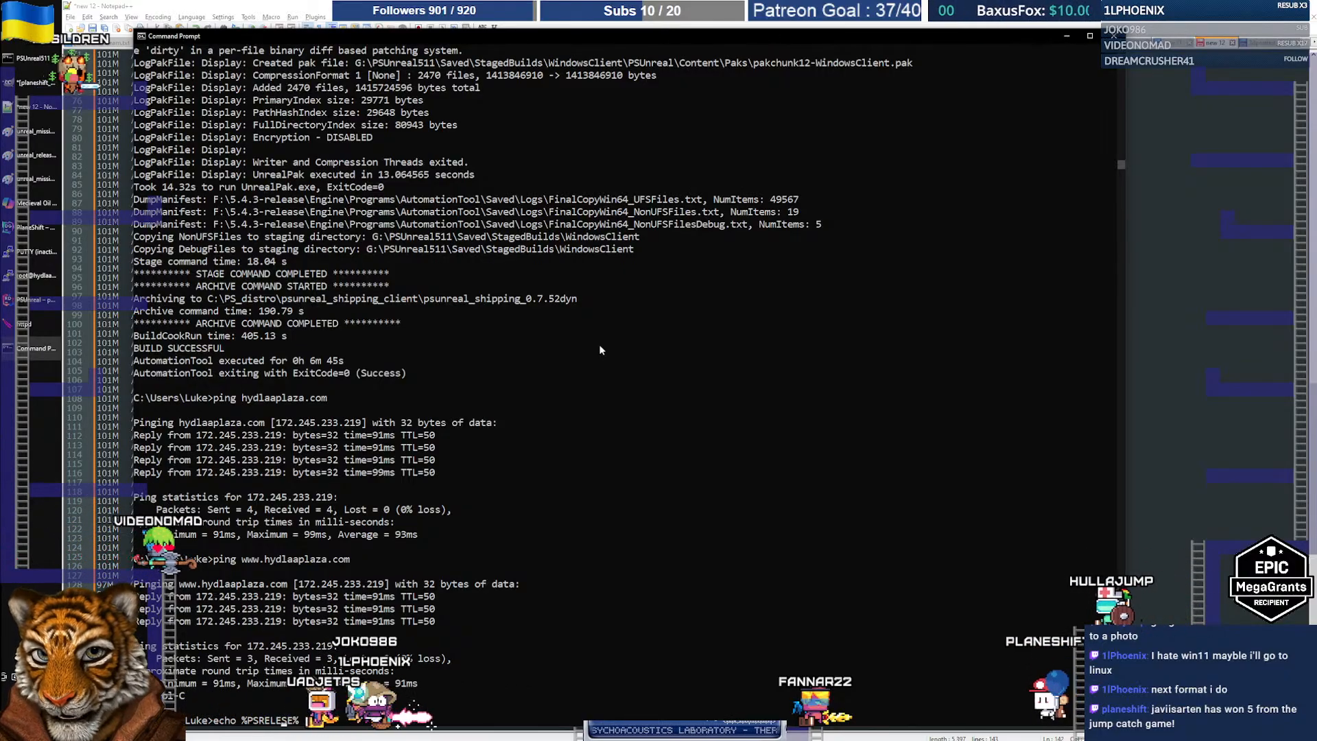
{"action": "key", "text": "Return"}
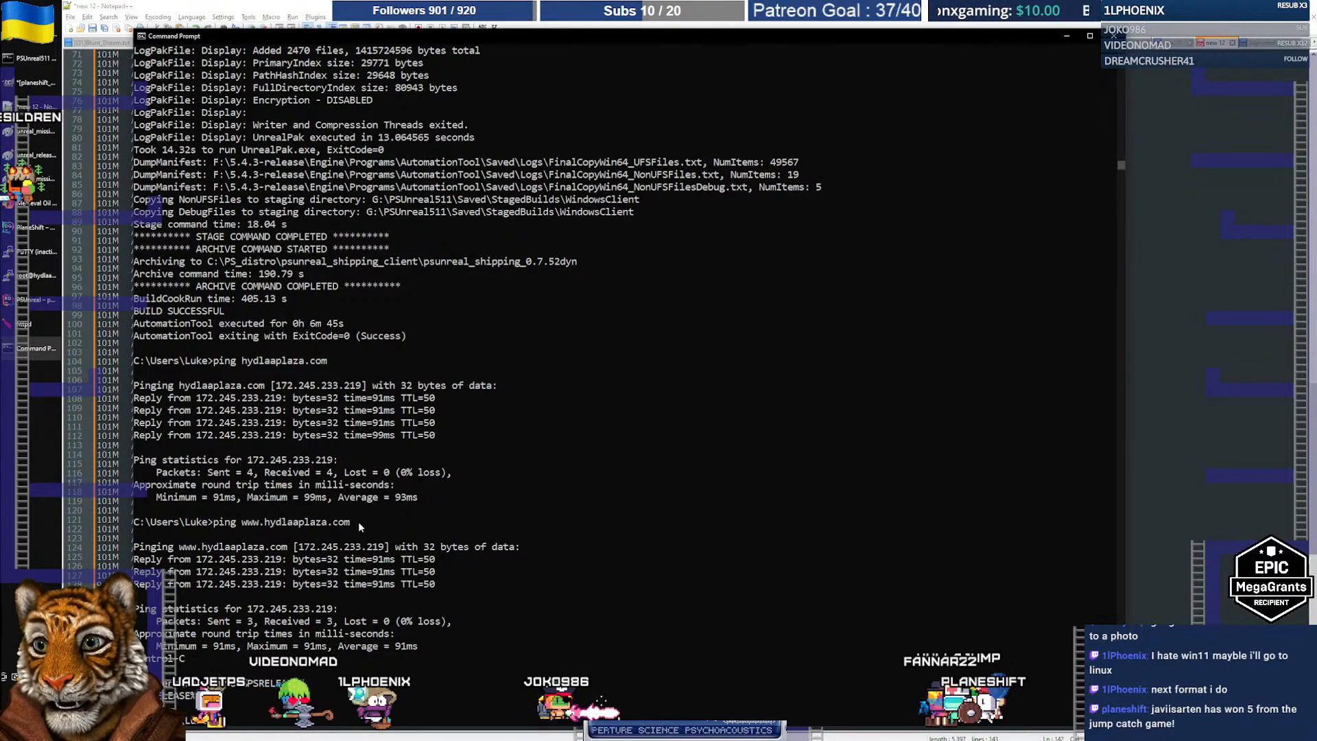
{"action": "scroll", "coordinate": [357, 530], "scroll_direction": "up", "scroll_amount": 1}
{"action": "scroll", "coordinate": [353, 530], "scroll_direction": "up", "scroll_amount": 3}
{"action": "scroll", "coordinate": [370, 511], "scroll_direction": "down", "scroll_amount": 8}
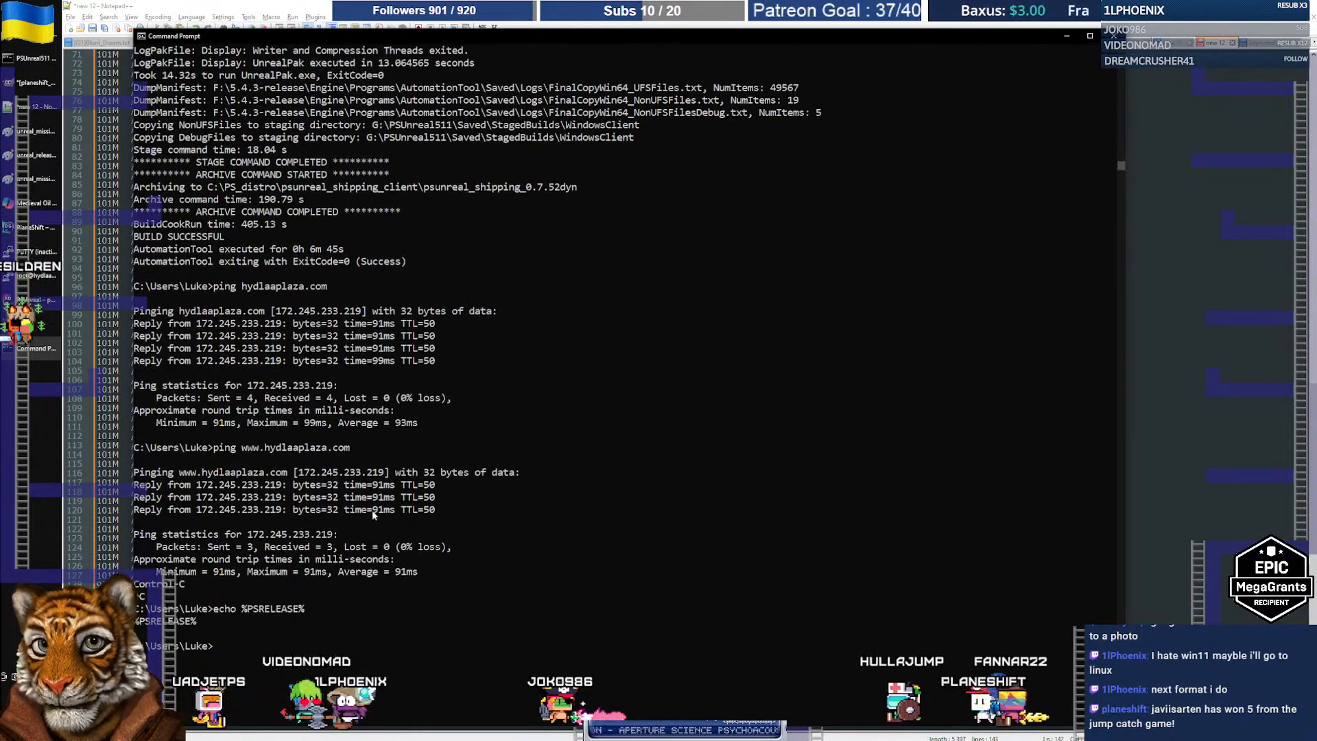
Print the contents of G:\PSUnreal511\Scripts\build_shipping_client.bat in the Command Prompt with the more command
{"action": "scroll", "coordinate": [373, 510], "scroll_direction": "up", "scroll_amount": 1}
{"action": "key", "text": "Up"}
{"action": "key", "text": "Up"}
{"action": "key", "text": "Up"}
{"action": "key", "text": "Up"}
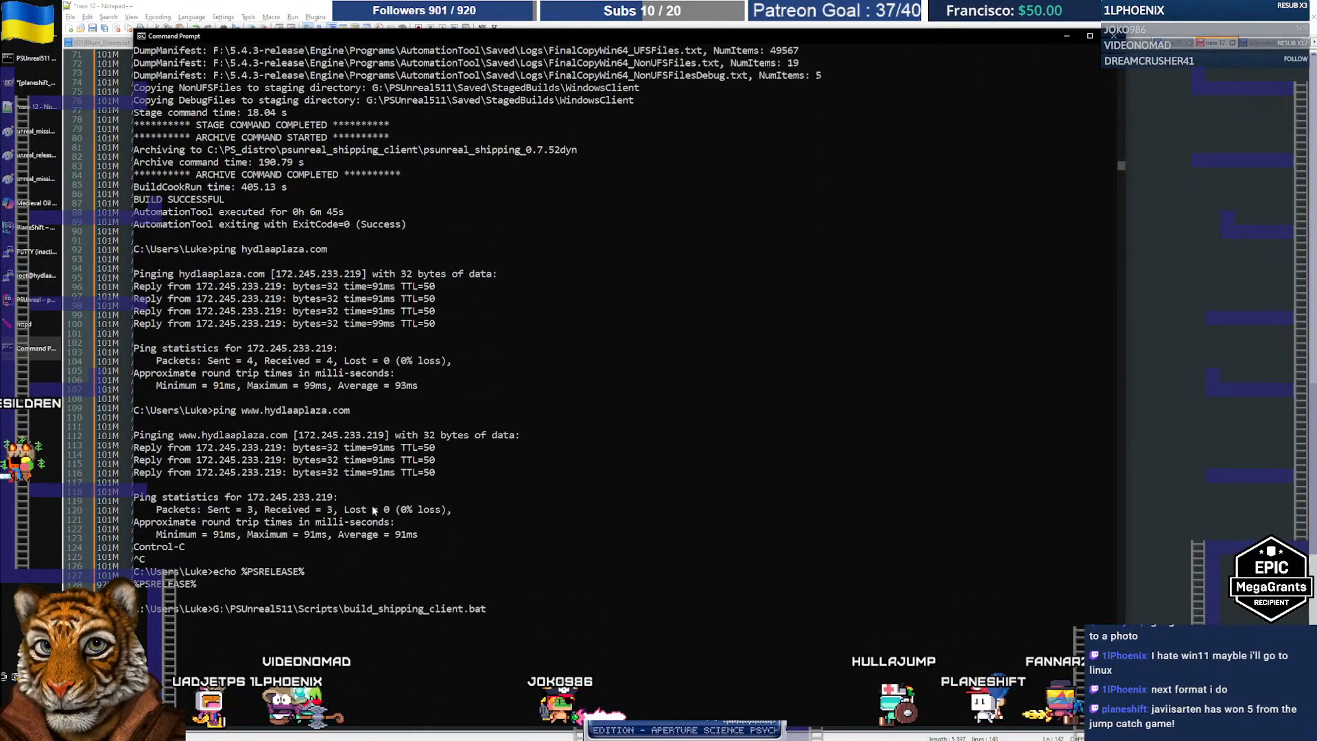
{"action": "key", "text": "Home"}
{"action": "type", "text": "more"}
{"action": "key", "text": "Return"}
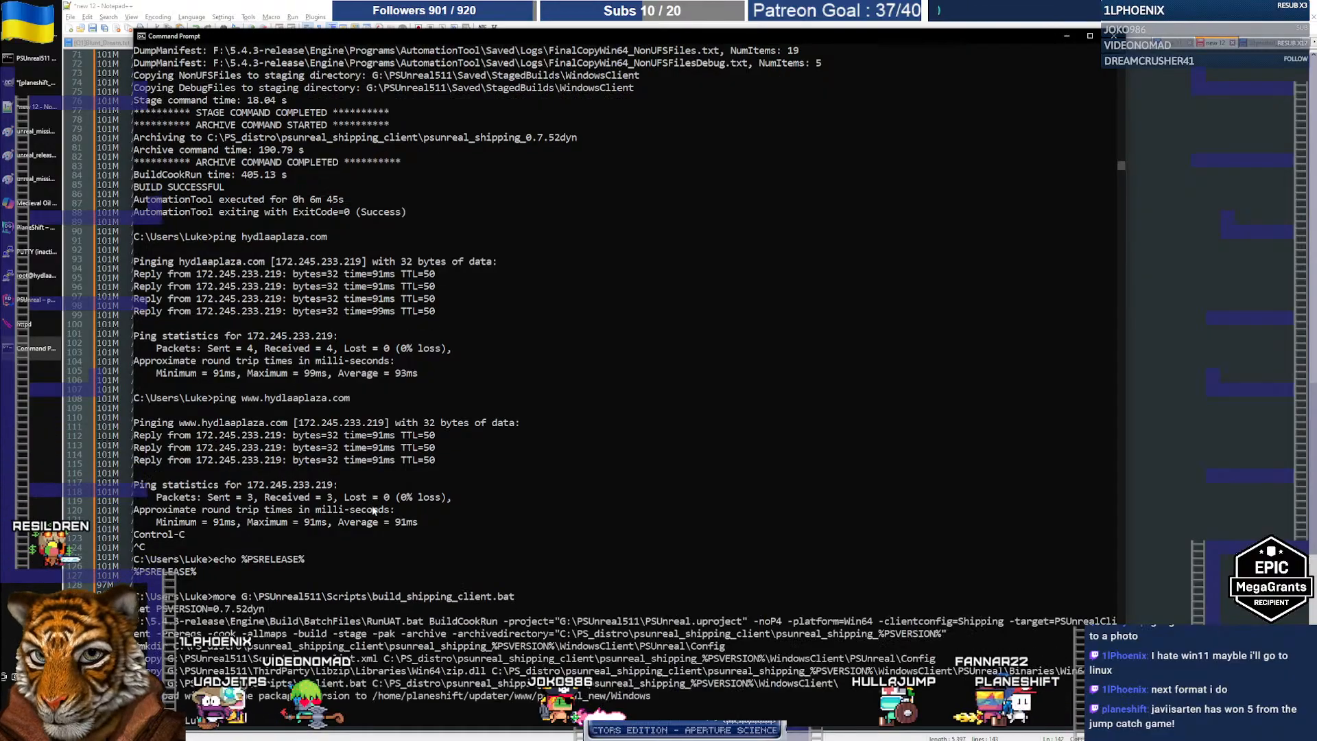
Check the build version variable by running "echo %PSVERSION%"
{"action": "left_click_drag", "start_coordinate": [158, 609], "coordinate": [205, 611]}
{"action": "right_click", "coordinate": [214, 616]}
{"action": "type", "text": "echo %PSVERSION%"}
{"action": "key", "text": "Return"}
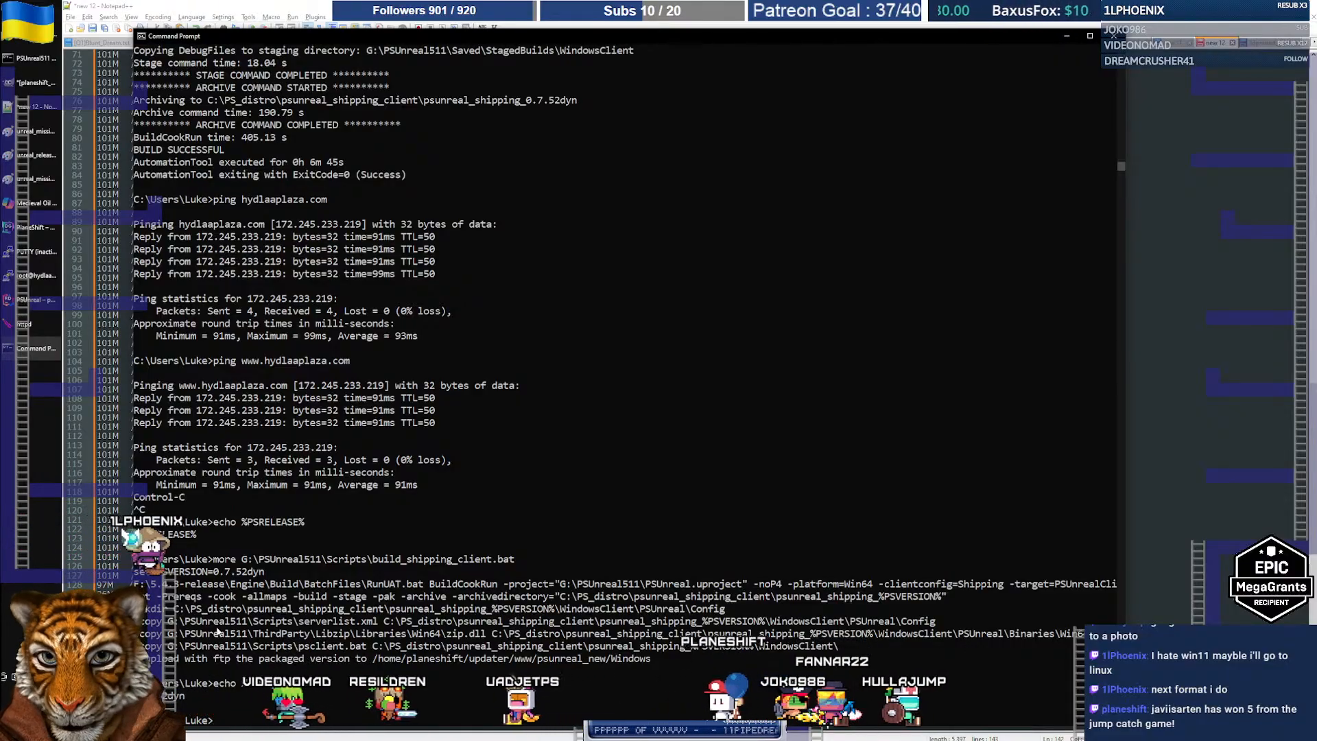
Run the script's copy command that places serverlist.xml into the packaged client's WindowsClient\PSUnreal\Config folder
{"action": "left_click_drag", "start_coordinate": [139, 633], "coordinate": [890, 634]}
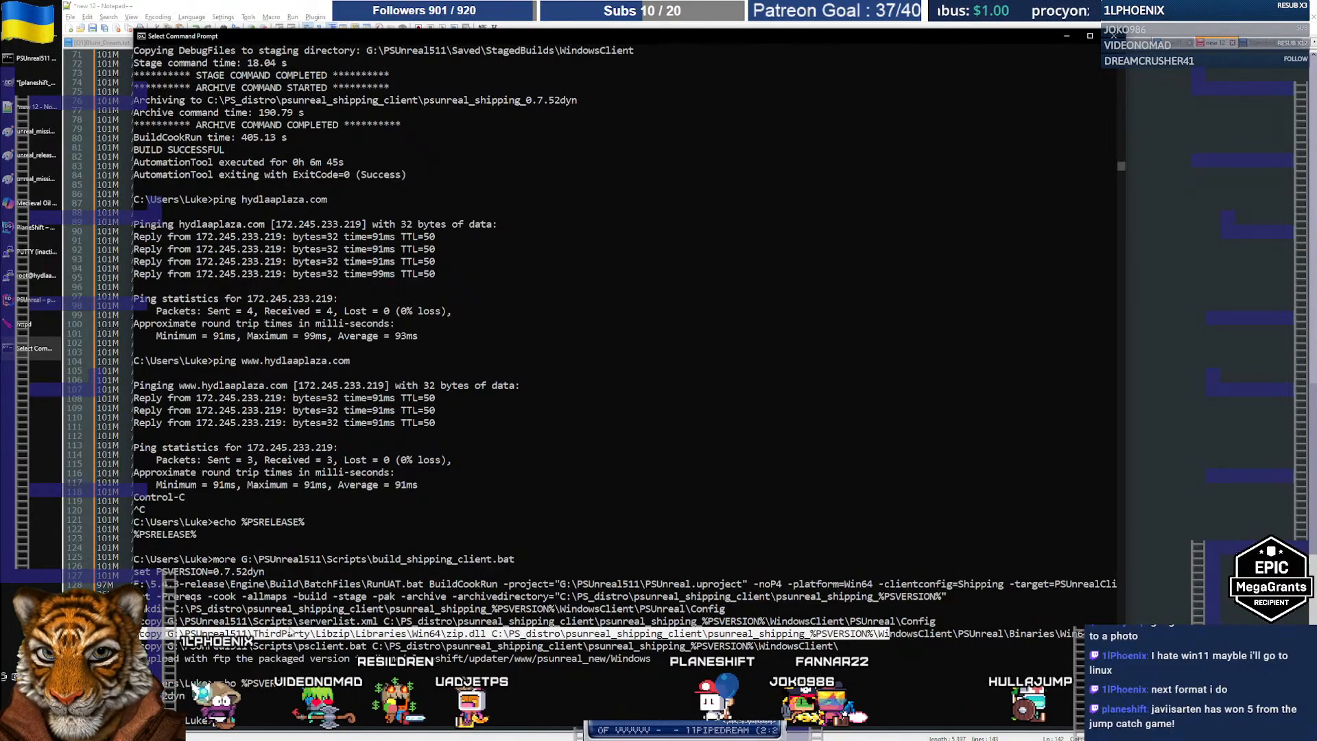
{"action": "left_click_drag", "start_coordinate": [167, 621], "coordinate": [891, 622]}
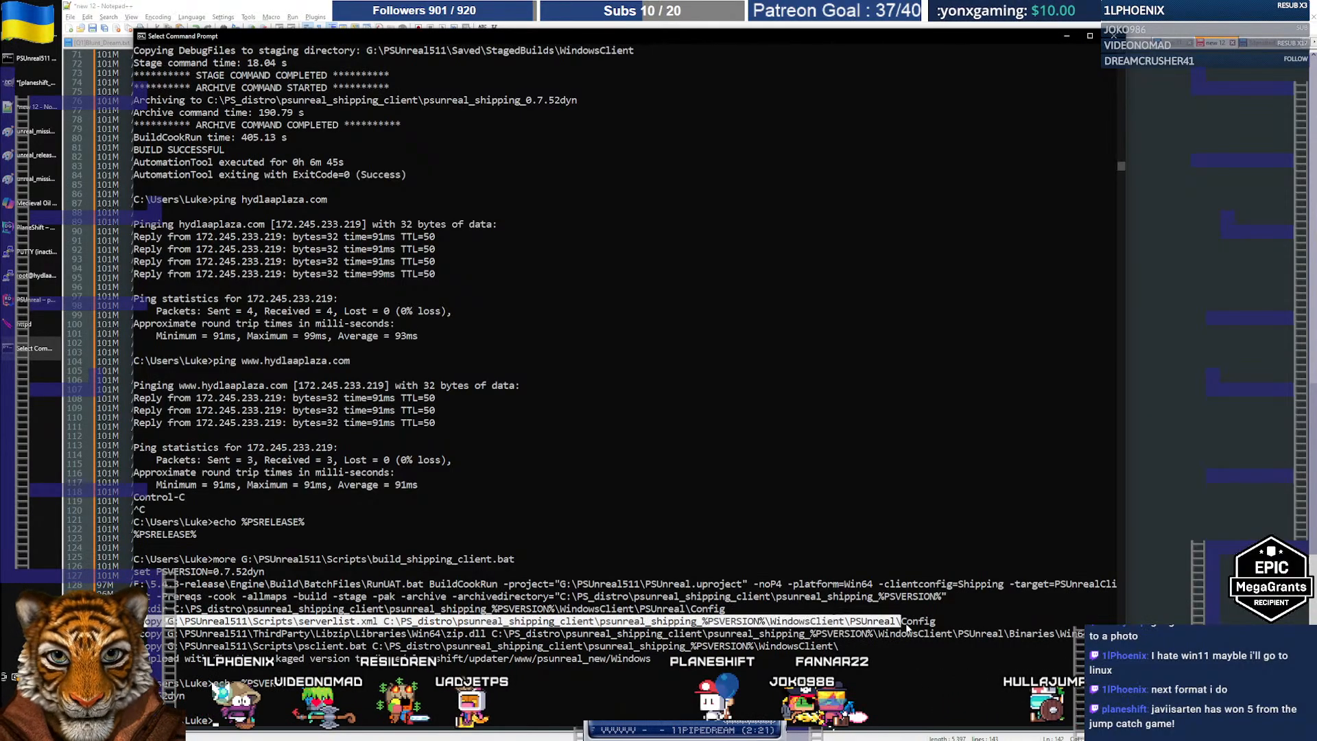
{"action": "right_click", "coordinate": [933, 625]}
{"action": "right_click", "coordinate": [943, 620]}
{"action": "key", "text": "Return"}
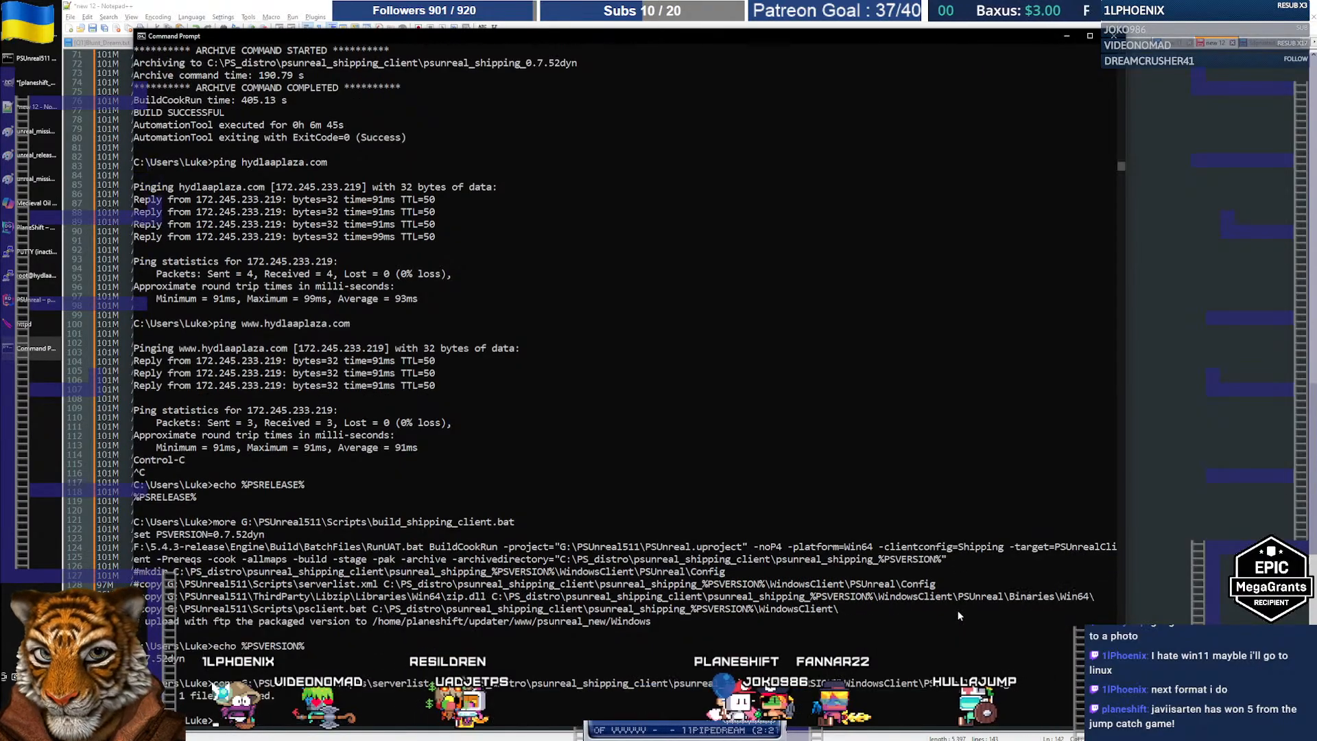
Run the script's copy command that places Libzip's zip.dll into the packaged client's PSUnreal\Binaries\Win64 folder
{"action": "left_click_drag", "start_coordinate": [141, 597], "coordinate": [1102, 598]}
{"action": "key", "text": "super+c"}
{"action": "right_click", "coordinate": [1102, 597]}
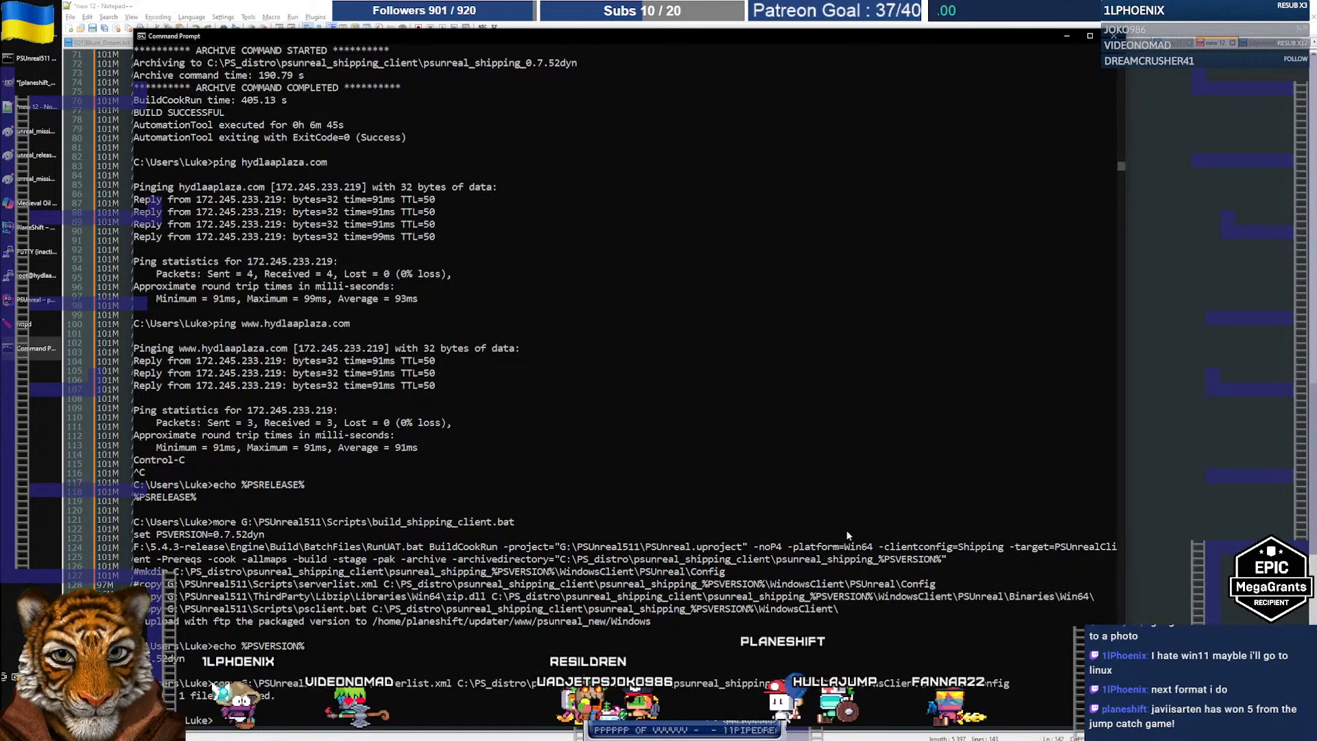
{"action": "right_click", "coordinate": [792, 492]}
{"action": "key", "text": "Return"}
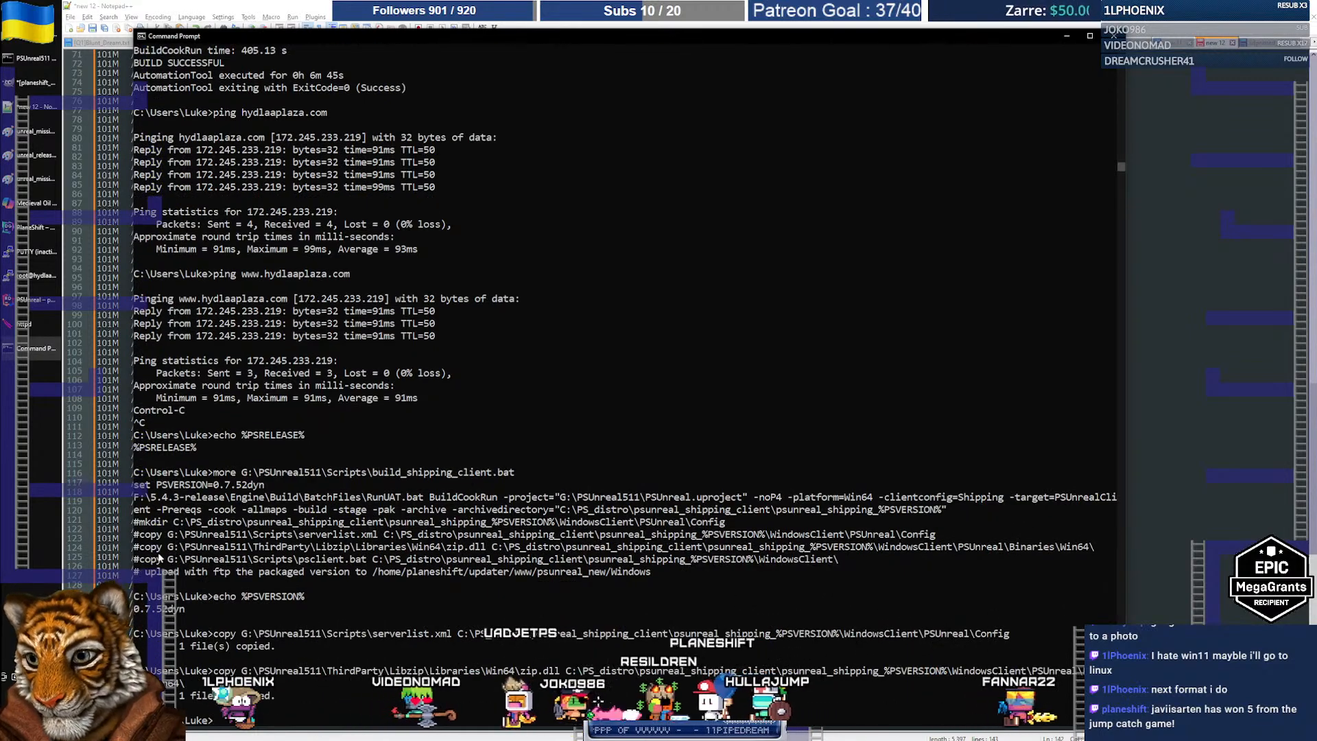
Run the script's copy command that places psclient.bat into the packaged WindowsClient folder
{"action": "left_click_drag", "start_coordinate": [143, 561], "coordinate": [851, 564]}
{"action": "key", "text": "super+c"}
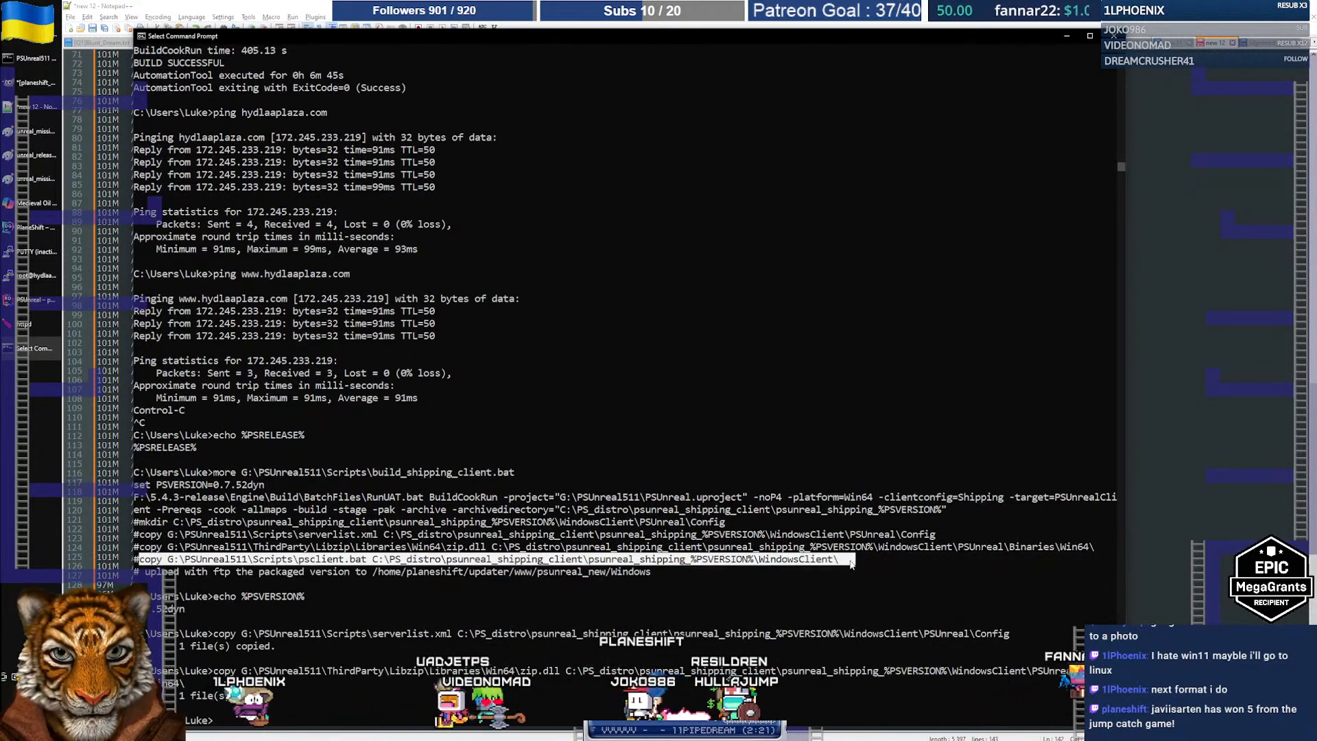
{"action": "right_click", "coordinate": [813, 581]}
{"action": "right_click", "coordinate": [762, 583]}
{"action": "key", "text": "Return"}
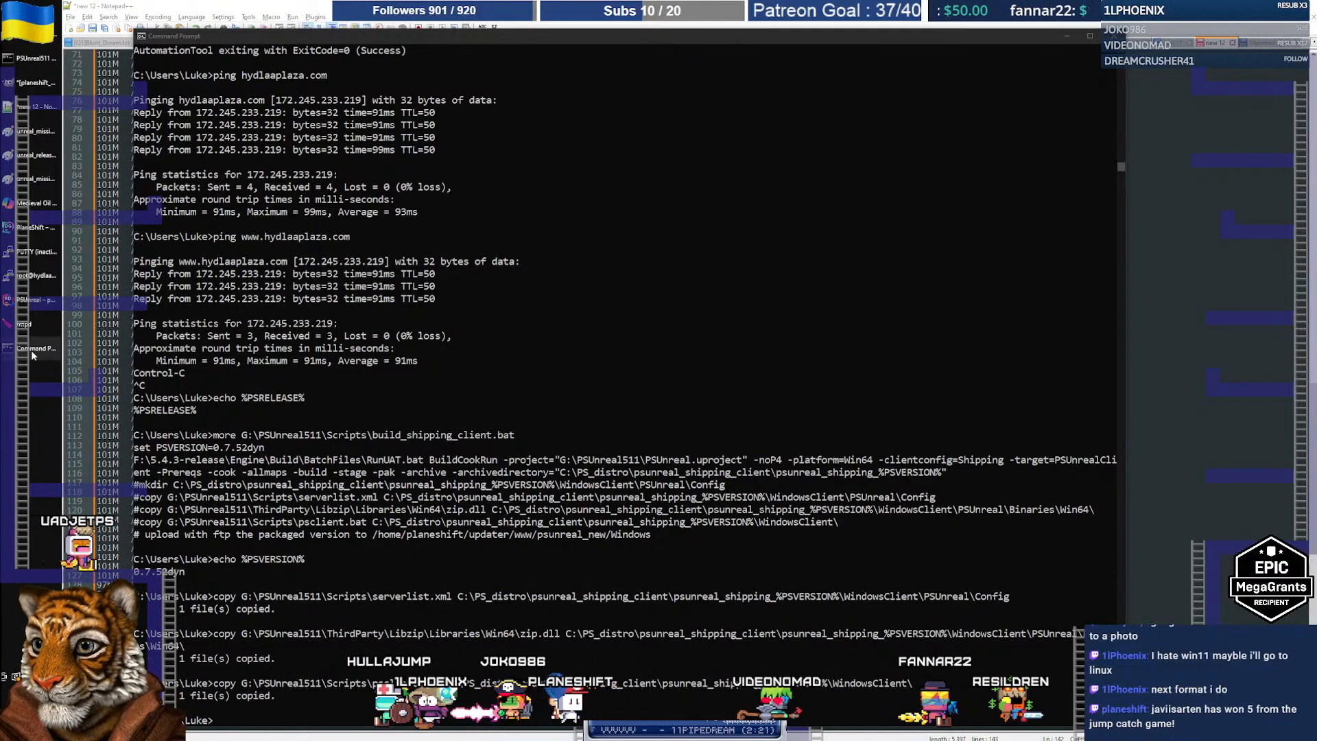
Switch to the hydlaaplaza PuTTY terminal and, following ChatGPT's example, run "PURGE BINARY LOGS TO 'binlog.001405';" in MySQL
{"action": "left_click", "coordinate": [31, 276]}
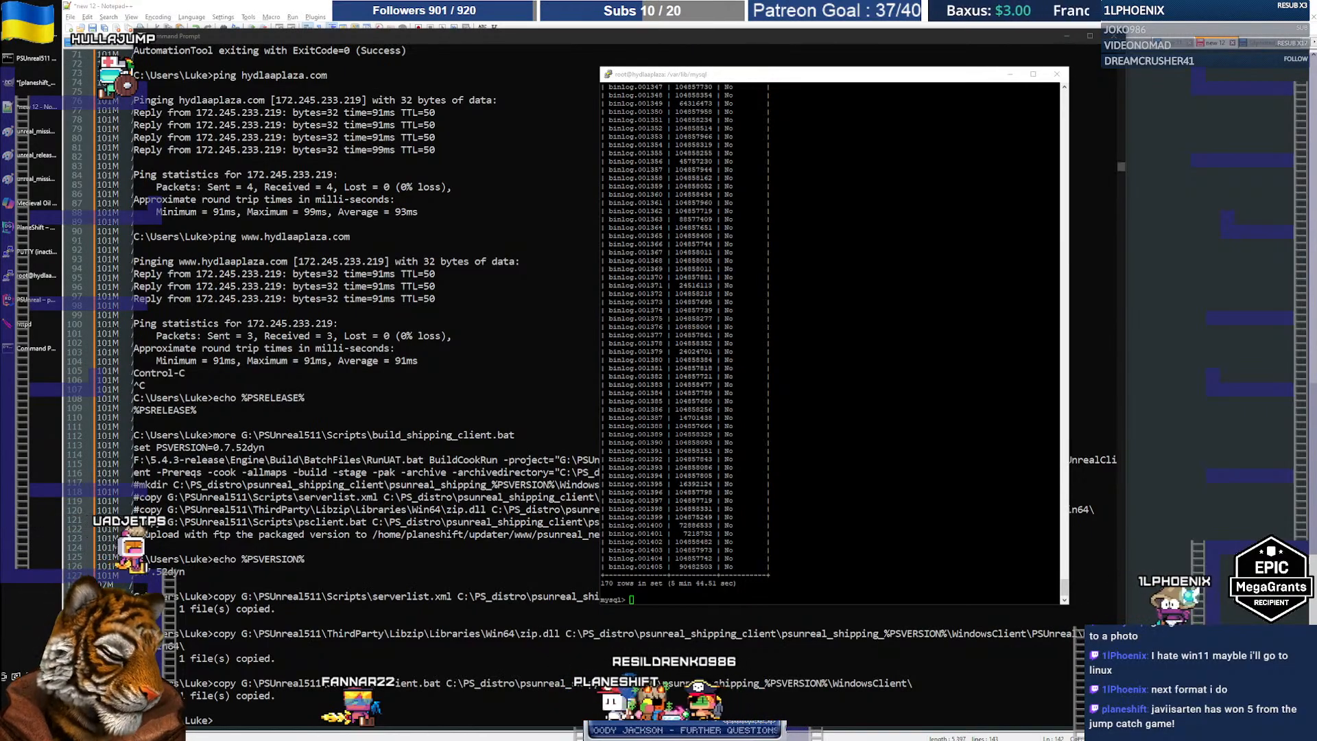
{"action": "left_click", "coordinate": [836, 480]}
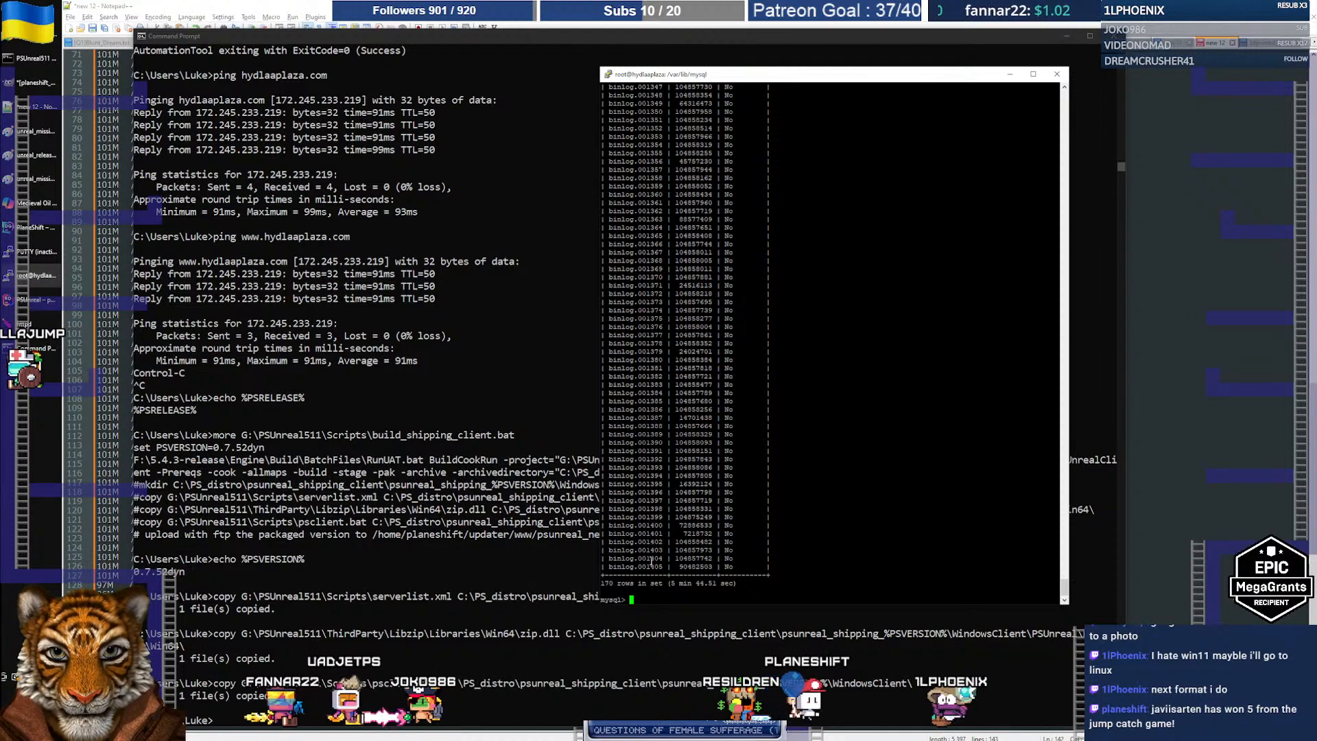
{"action": "key", "text": "alt+Tab"}
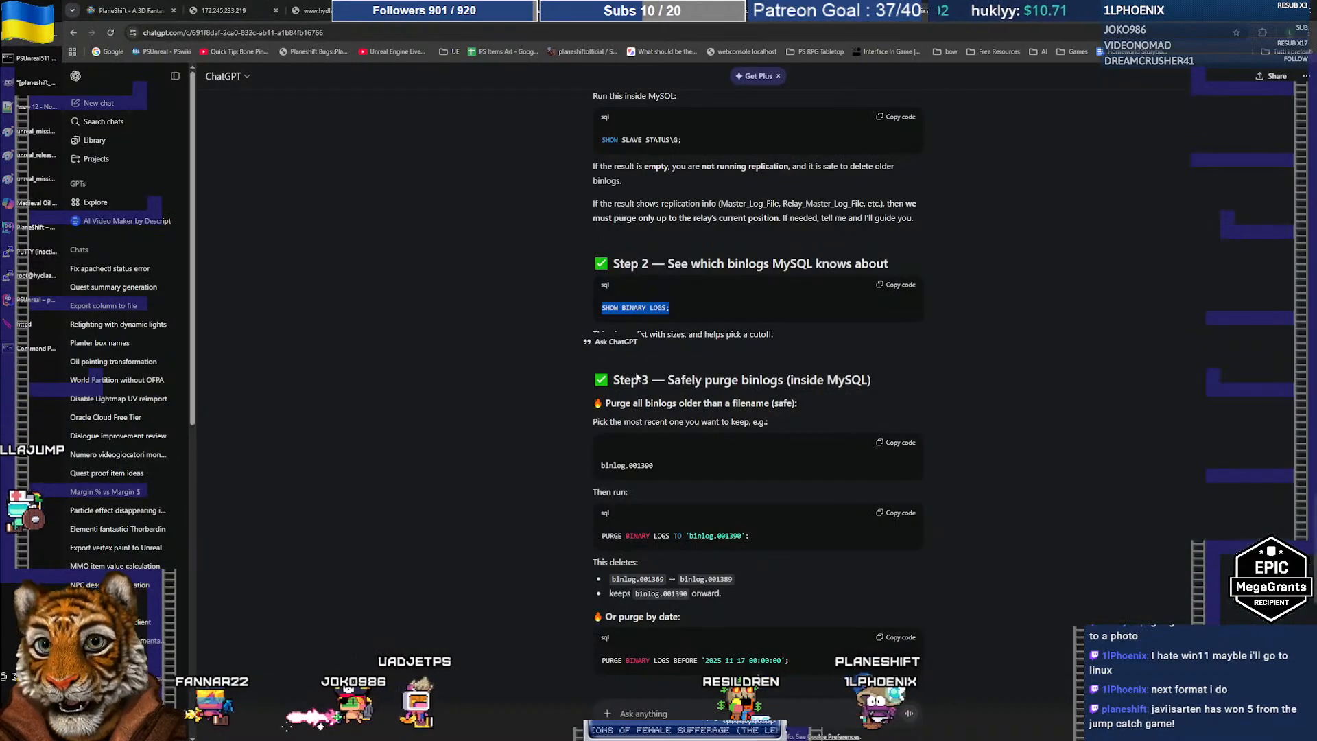
{"action": "left_click_drag", "start_coordinate": [601, 535], "coordinate": [755, 537]}
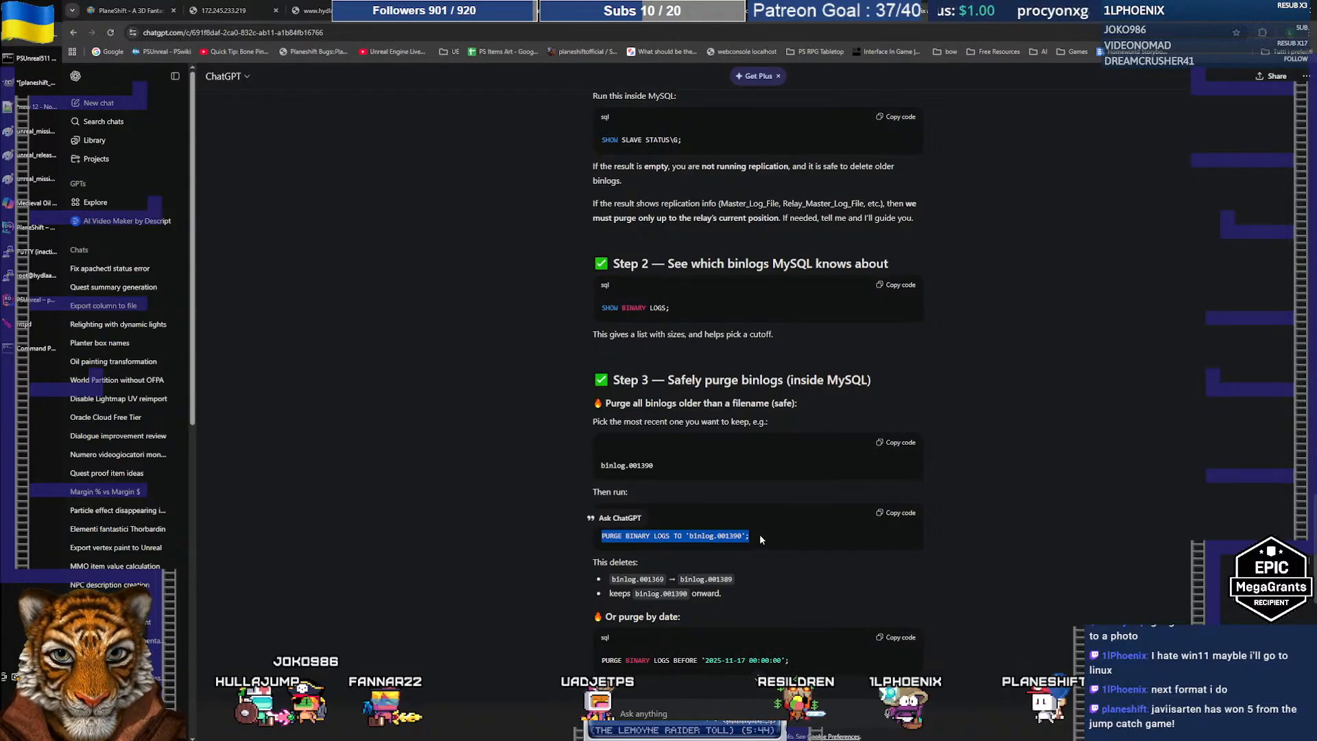
{"action": "left_click", "coordinate": [759, 536]}
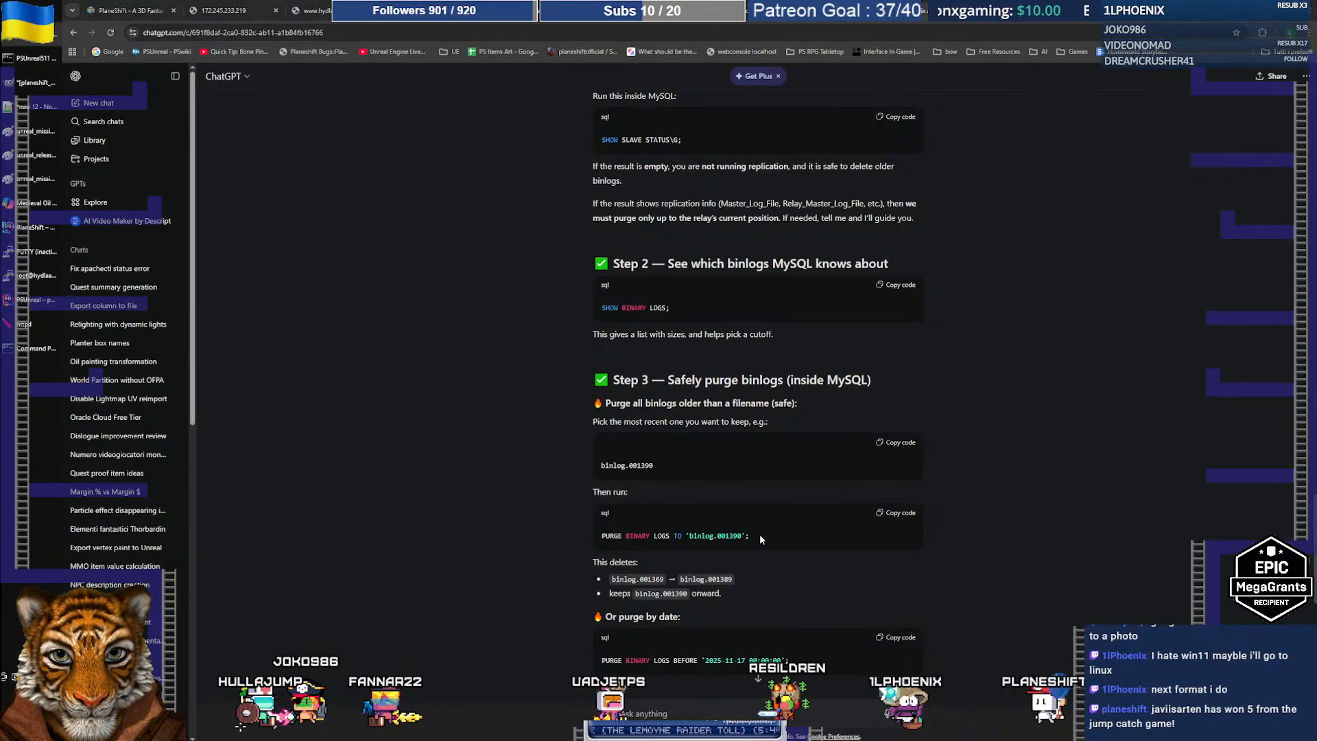
{"action": "key", "text": "alt+Tab"}
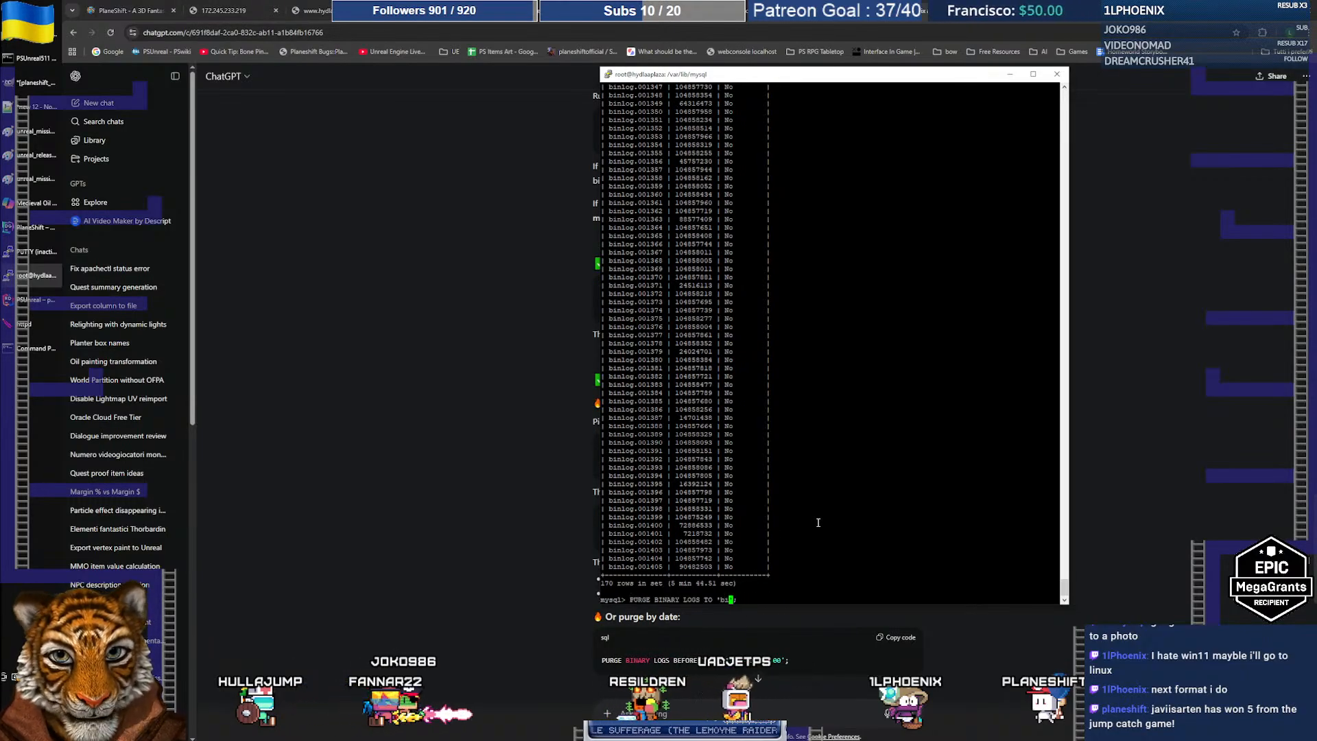
{"action": "double_click", "coordinate": [635, 566]}
{"action": "right_click", "coordinate": [847, 542]}
{"action": "type", "text": "';"}
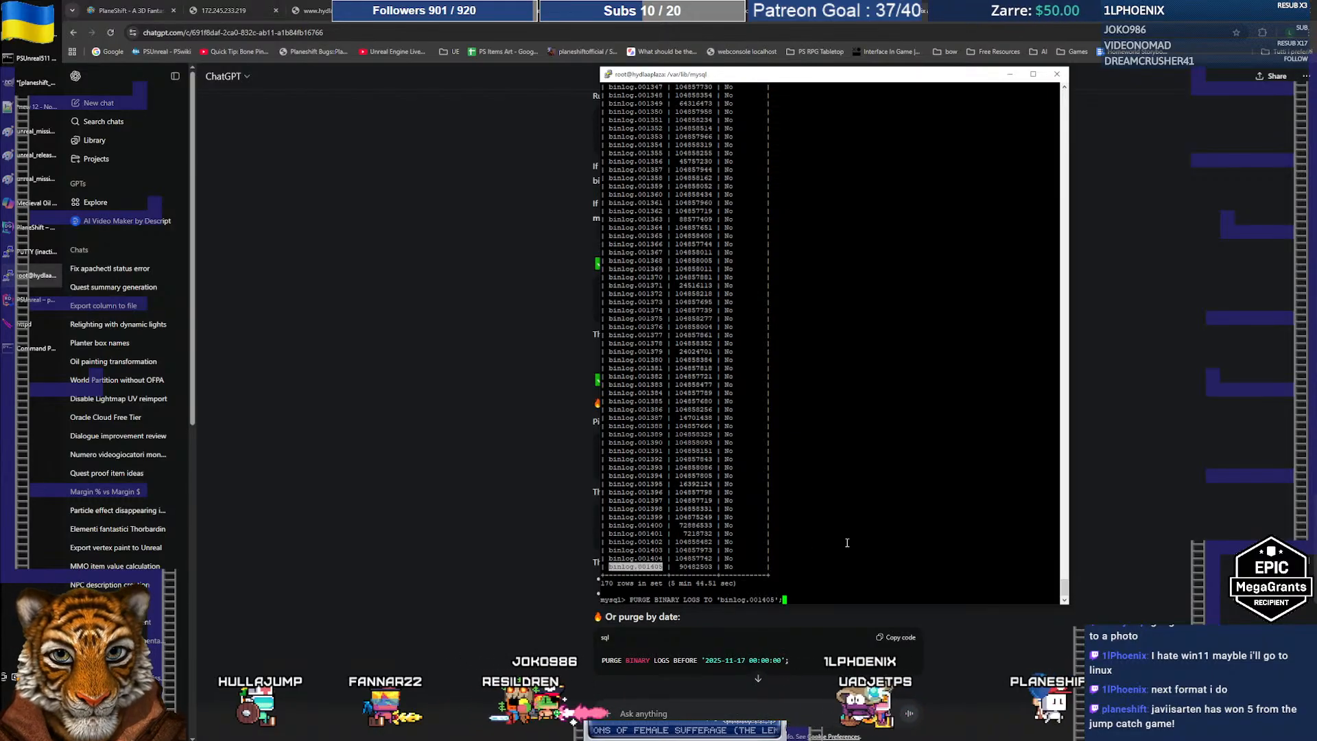
{"action": "key", "text": "Return"}
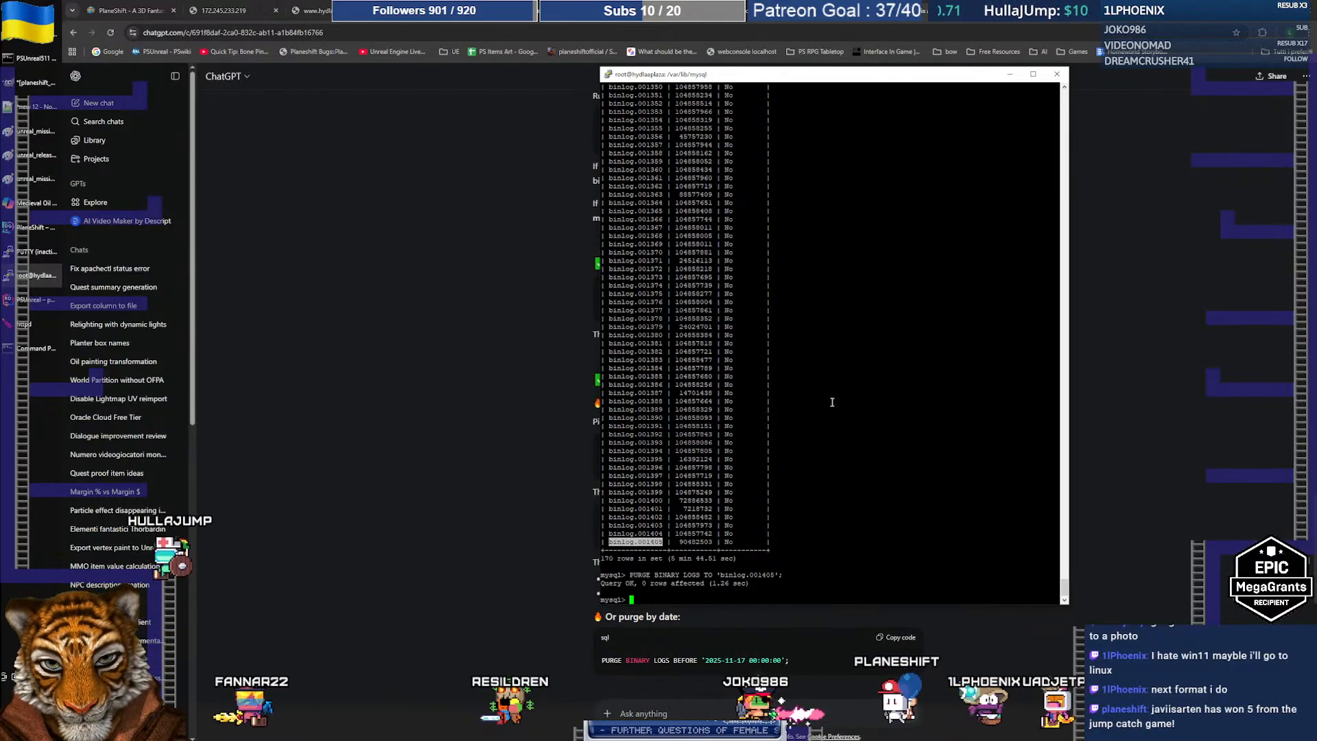
Exit MySQL and check the server's disk usage with "df -kH"
{"action": "type", "text": "exit"}
{"action": "key", "text": "Return"}
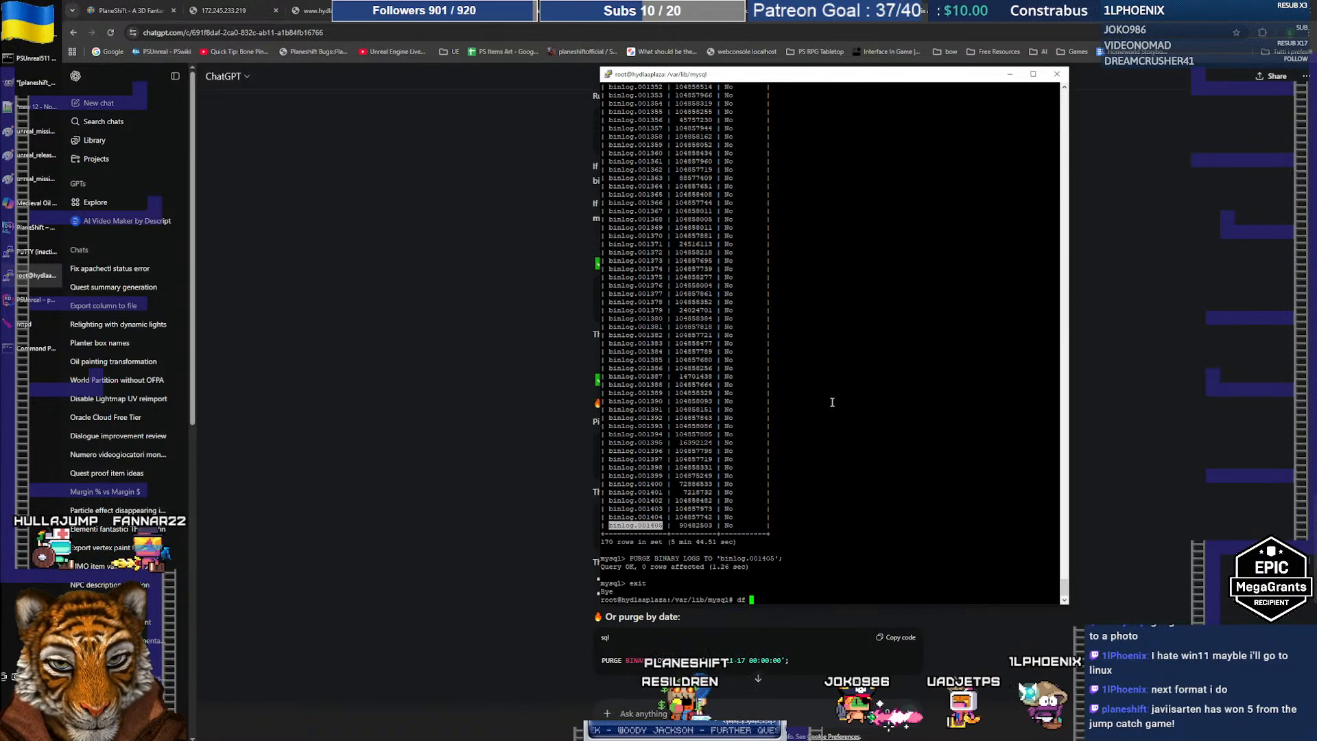
{"action": "type", "text": "df -kH"}
{"action": "key", "text": "Return"}
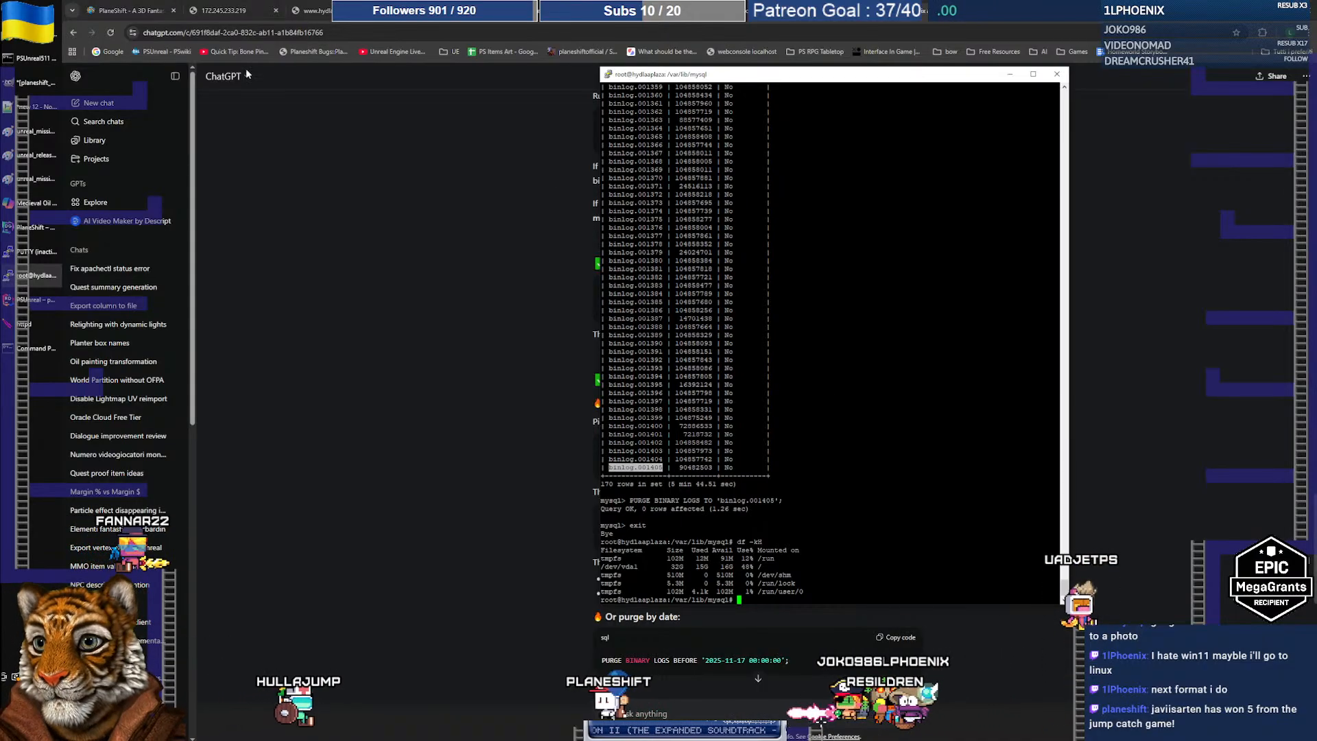
Switch to the browser and check that the PlaneShift bug tracker and the forum's news board and index load
{"action": "left_click", "coordinate": [233, 12]}
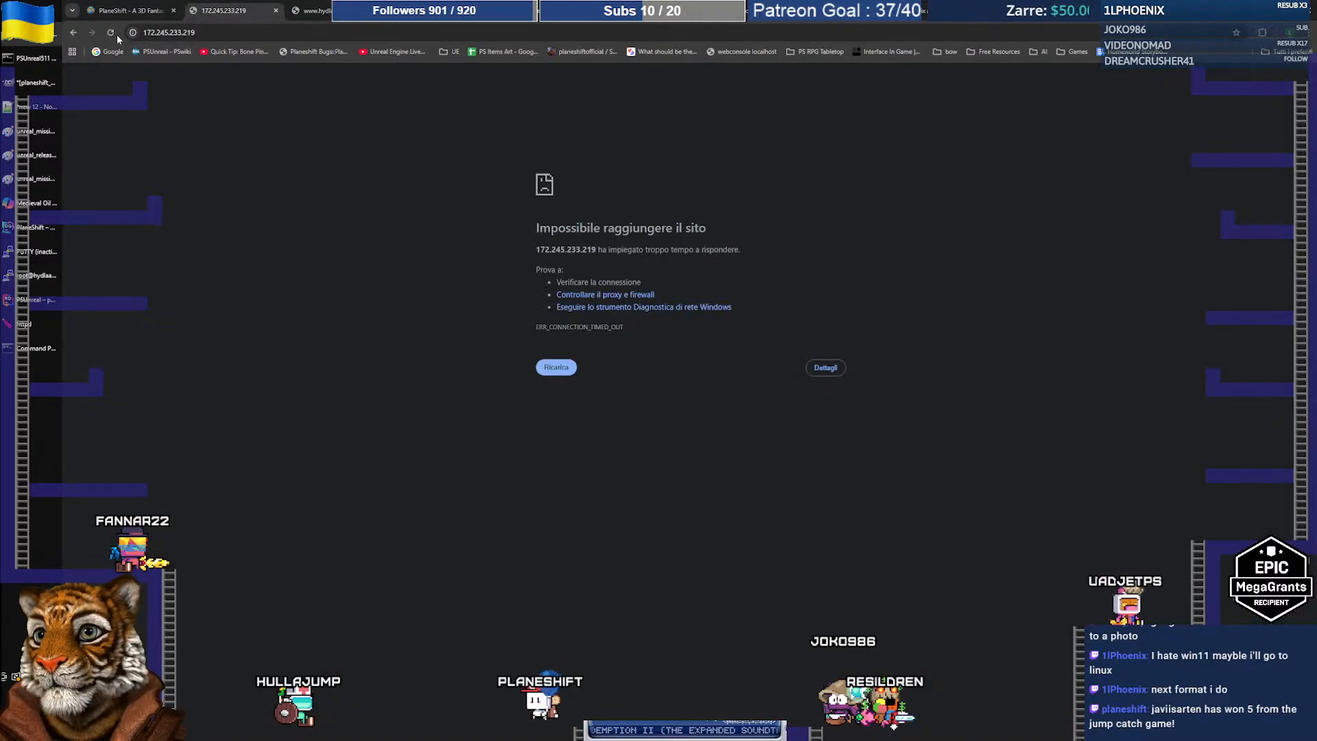
{"action": "left_click", "coordinate": [313, 51]}
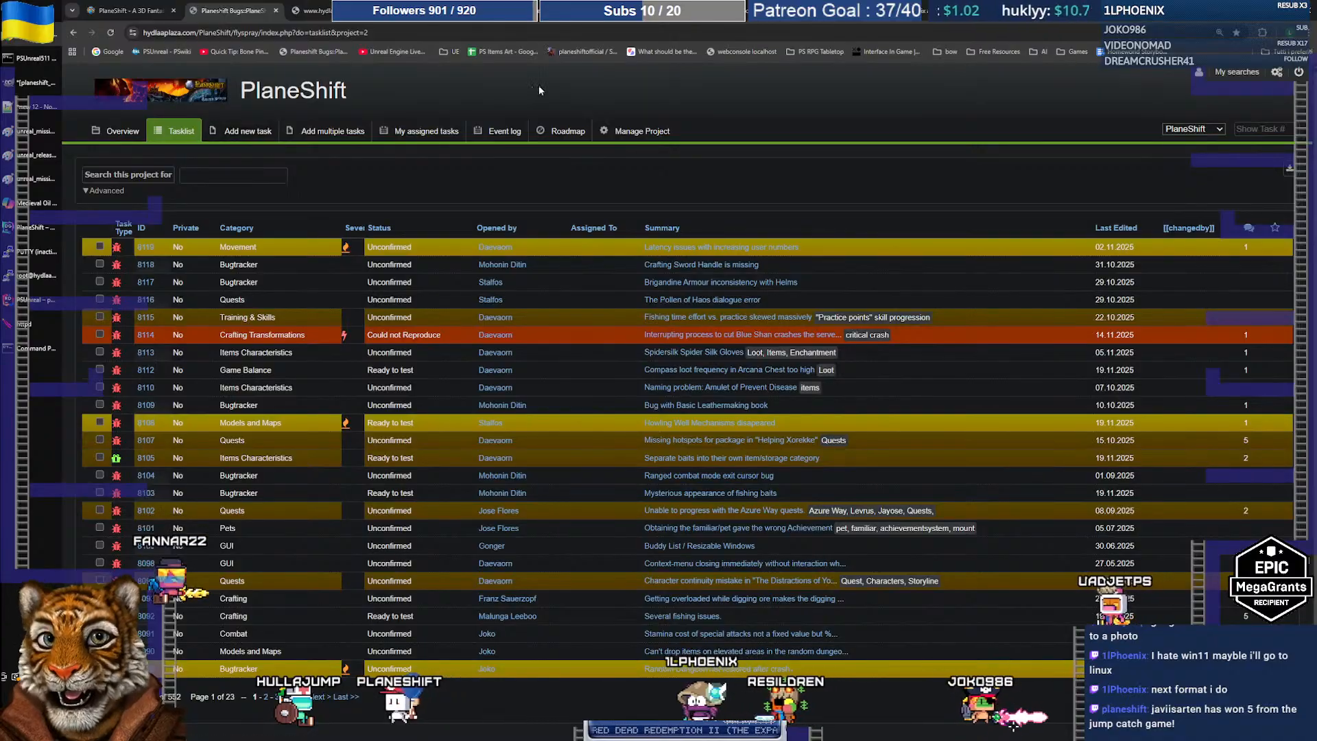
{"action": "left_click", "coordinate": [174, 18]}
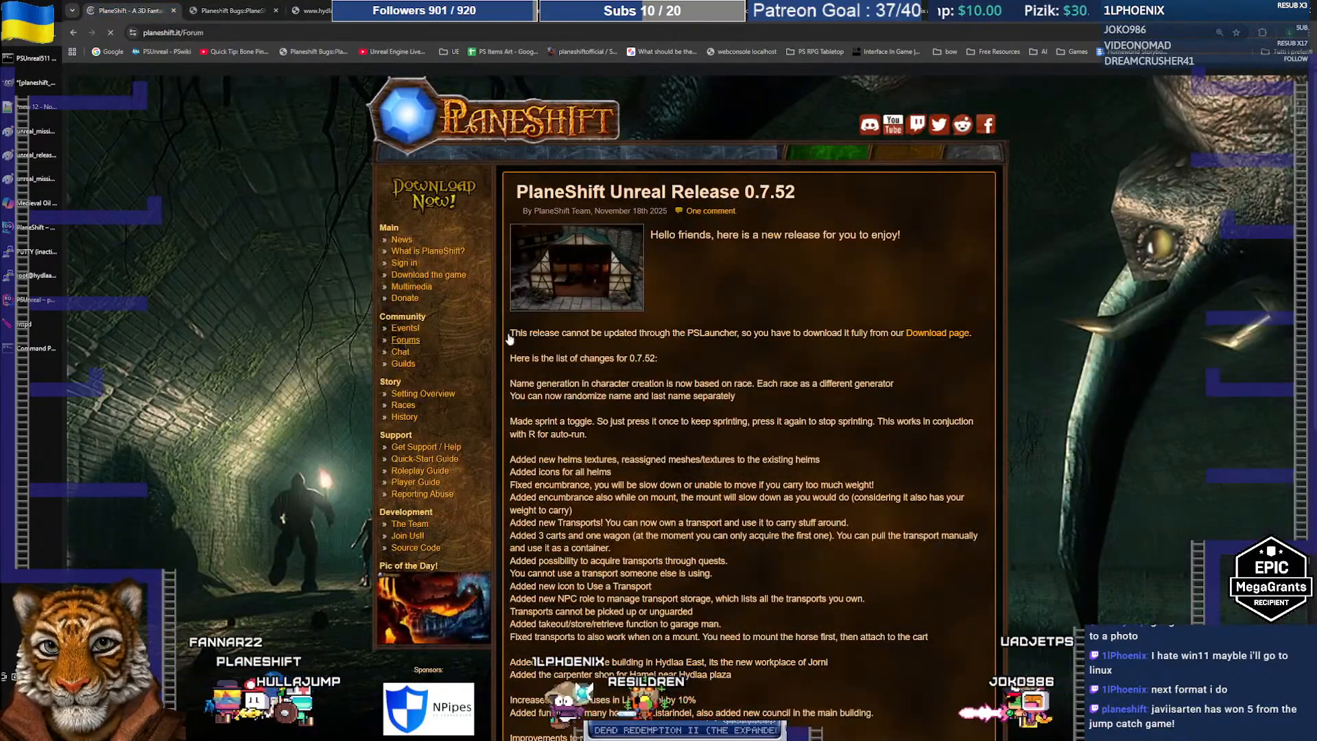
{"action": "left_click", "coordinate": [588, 494]}
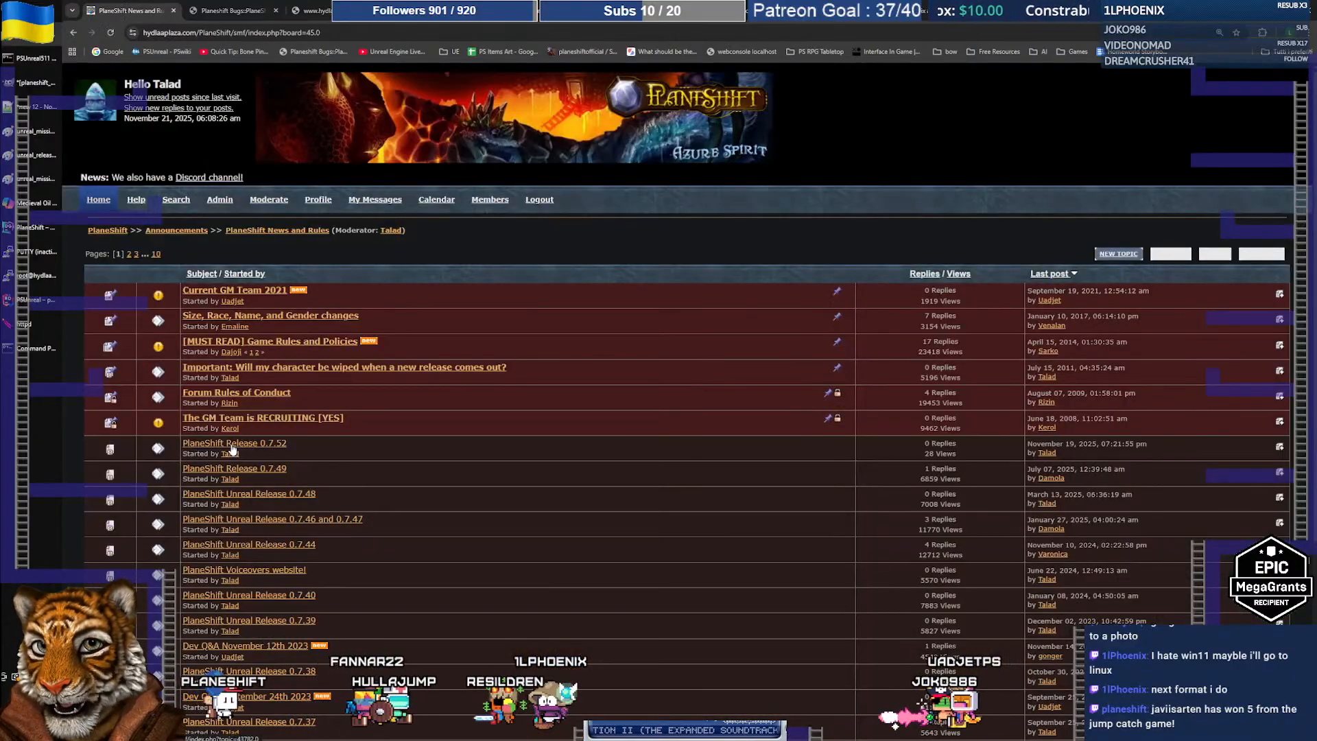
{"action": "left_click", "coordinate": [106, 231]}
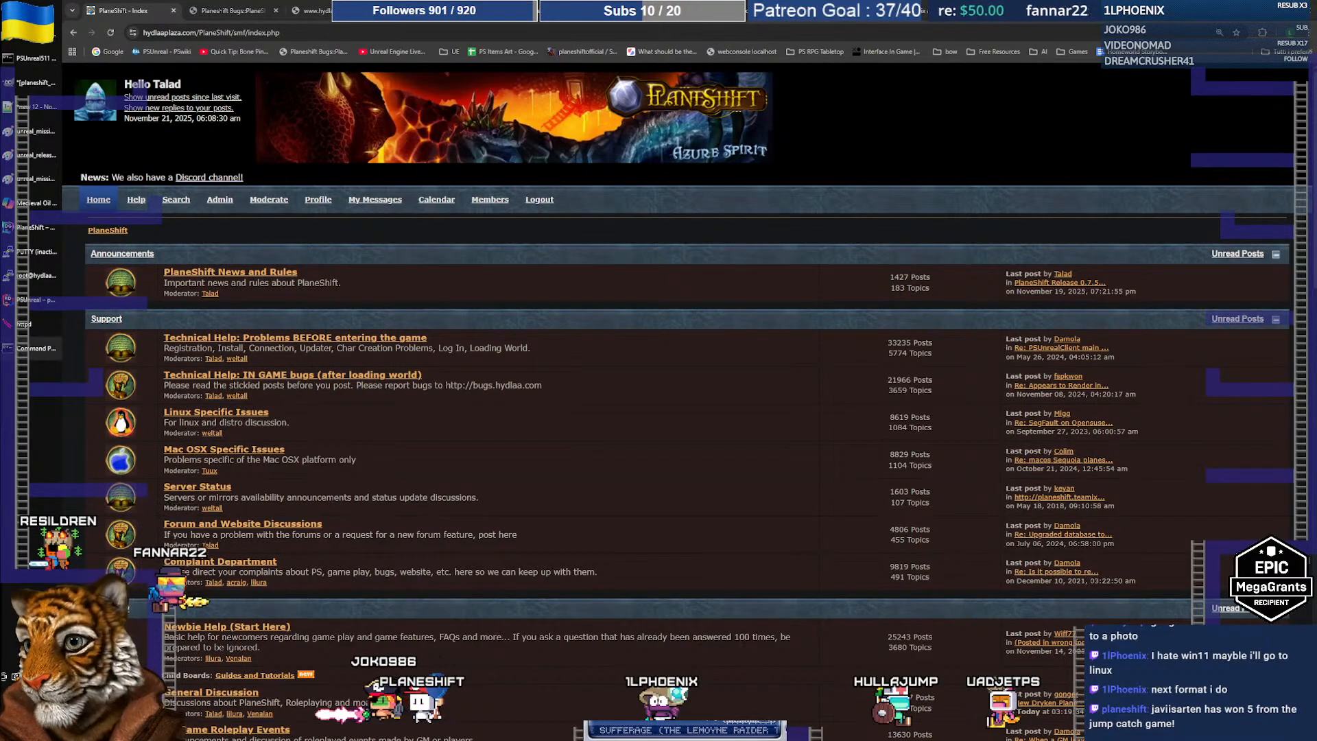
Log in to the Main Server in the 0.7.52dyn PSUnreal client with the saved account and enter the game with the first character
{"action": "mouse_move", "coordinate": [34, 348]}
{"action": "mouse_move", "coordinate": [25, 51]}
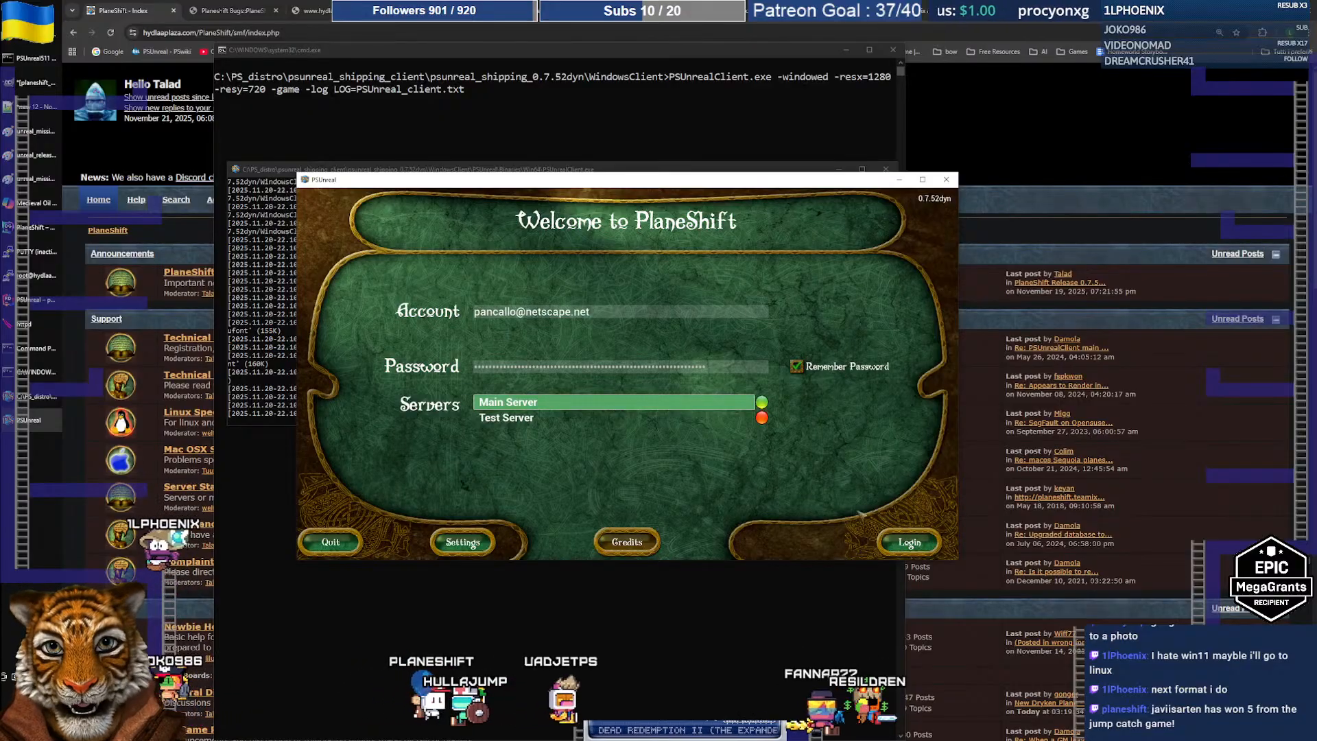
{"action": "left_click", "coordinate": [902, 541]}
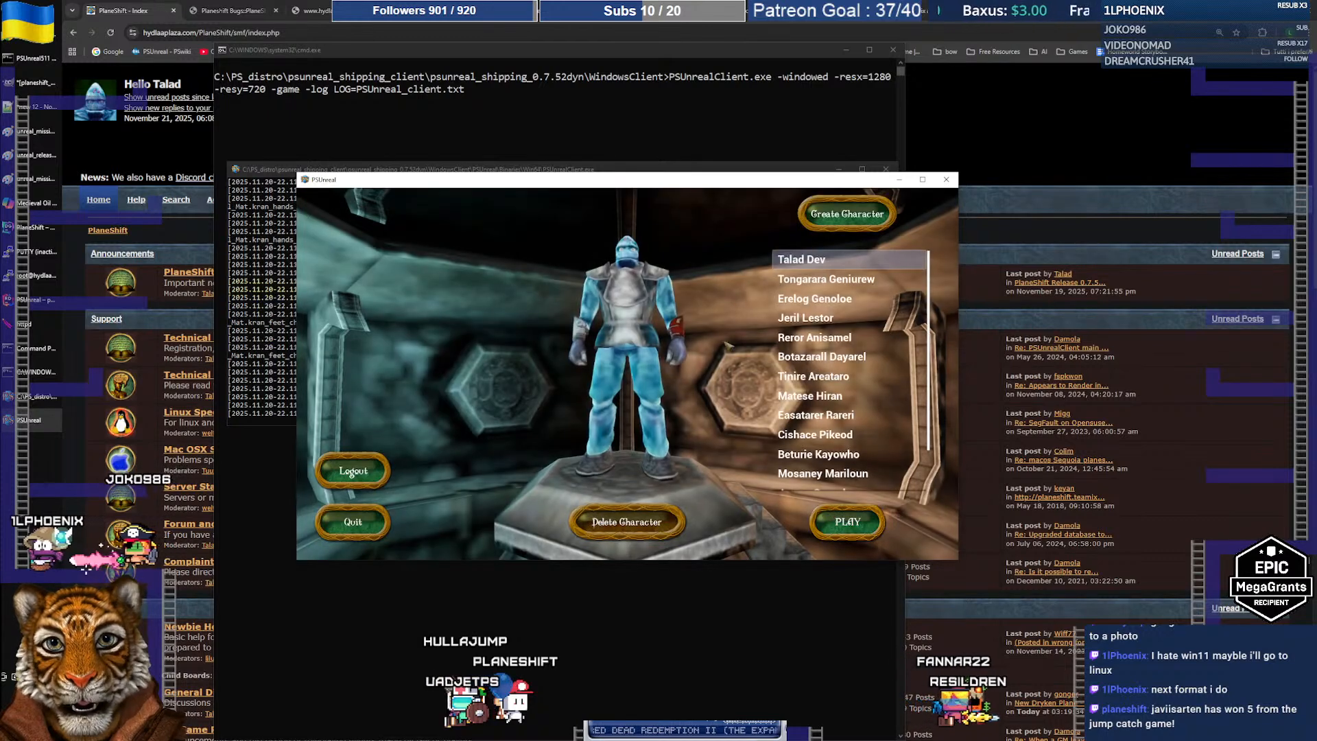
{"action": "left_click", "coordinate": [847, 523]}
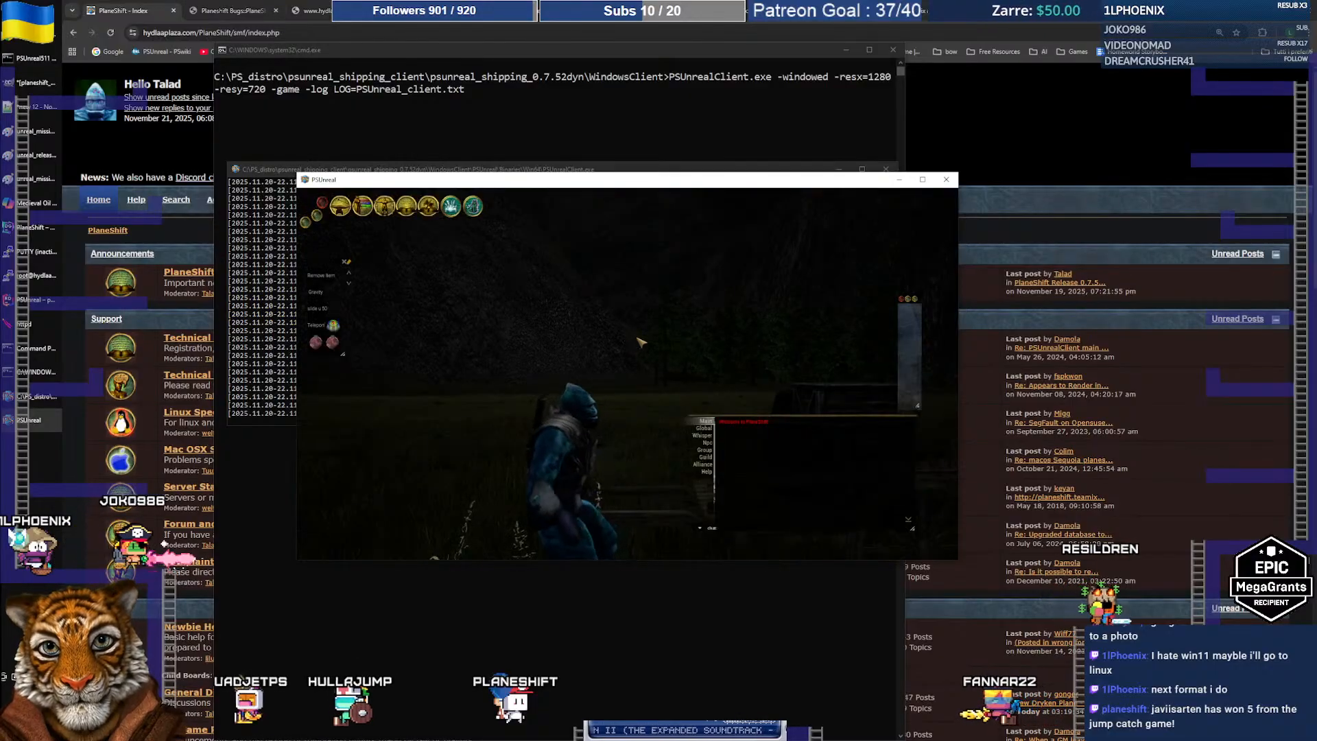
Maximize the game window, look around the camp and query the game time with a /show chat command
{"action": "mouse_move", "coordinate": [630, 354]}
{"action": "right_mouse_down"}
{"action": "mouse_move", "coordinate": [653, 356]}
{"action": "mouse_move", "coordinate": [638, 359]}
{"action": "right_mouse_up"}
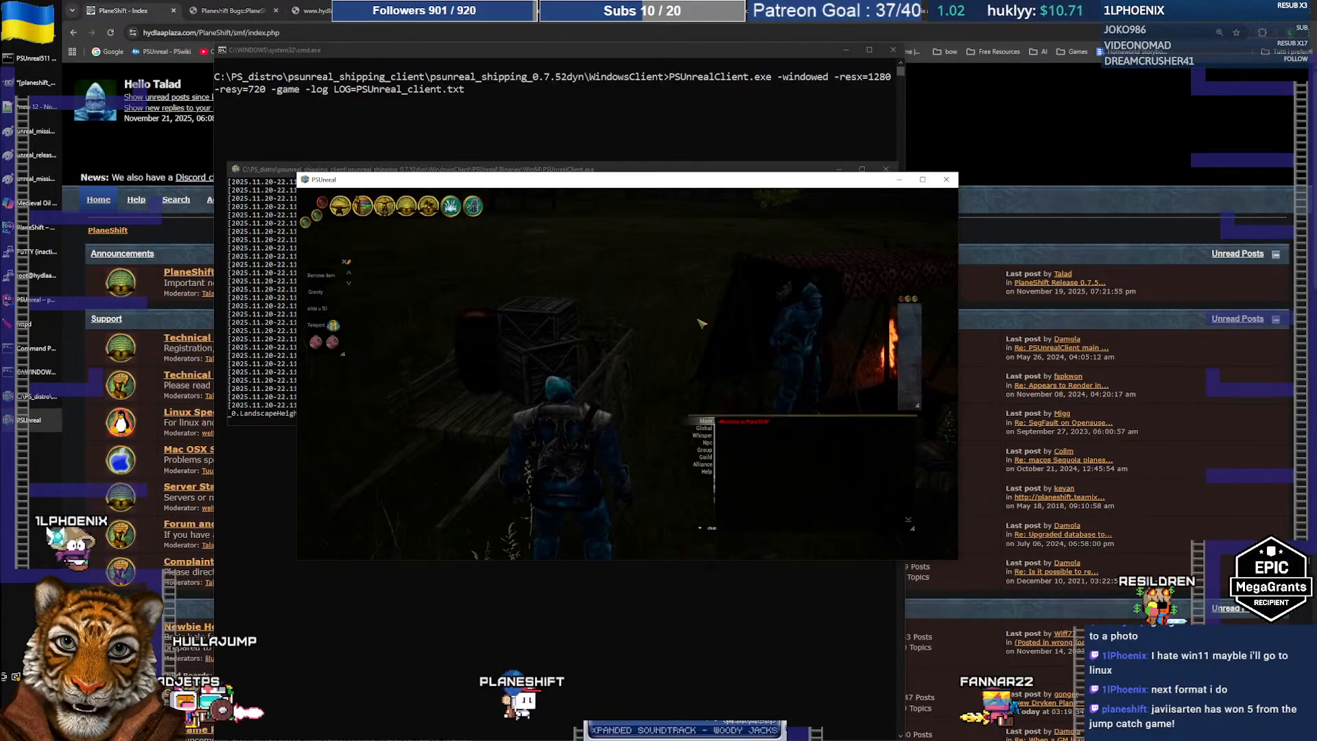
{"action": "double_click", "coordinate": [678, 182]}
{"action": "right_click_drag", "start_coordinate": [741, 308], "coordinate": [735, 336]}
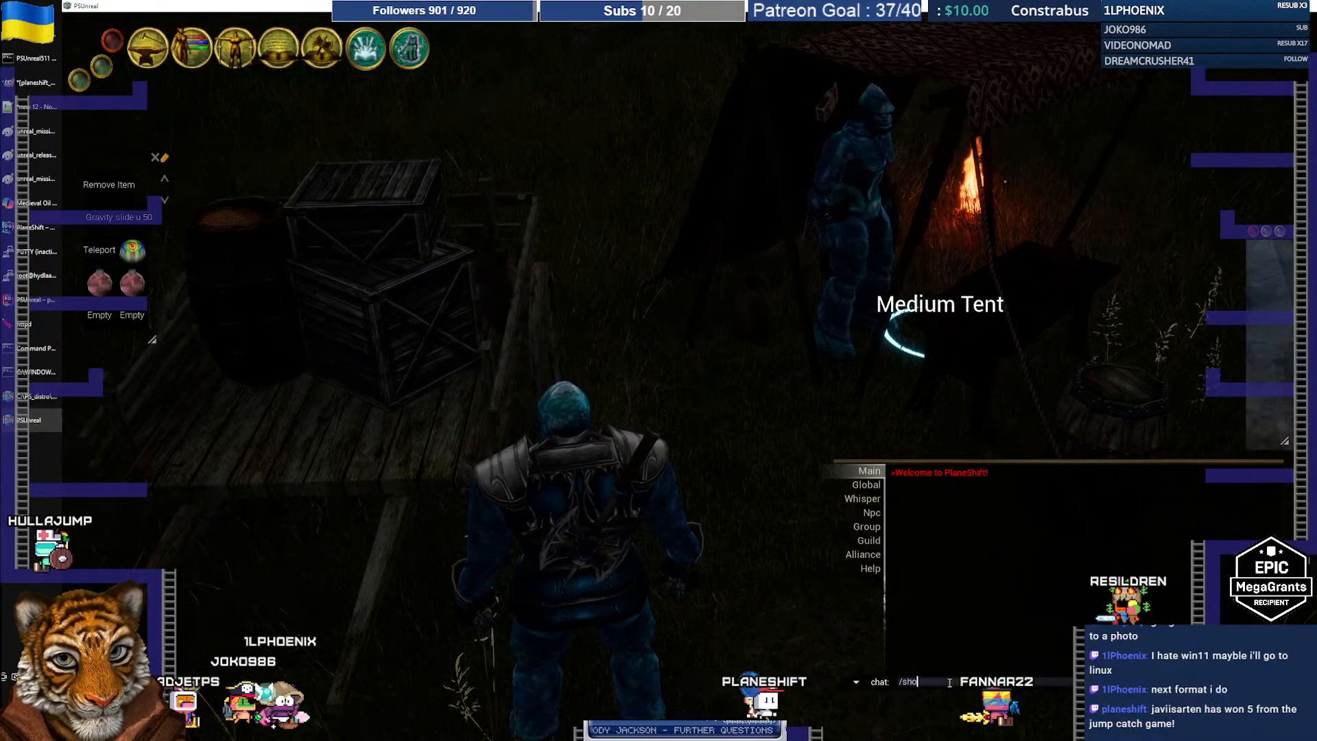
{"action": "type", "text": "ow"}
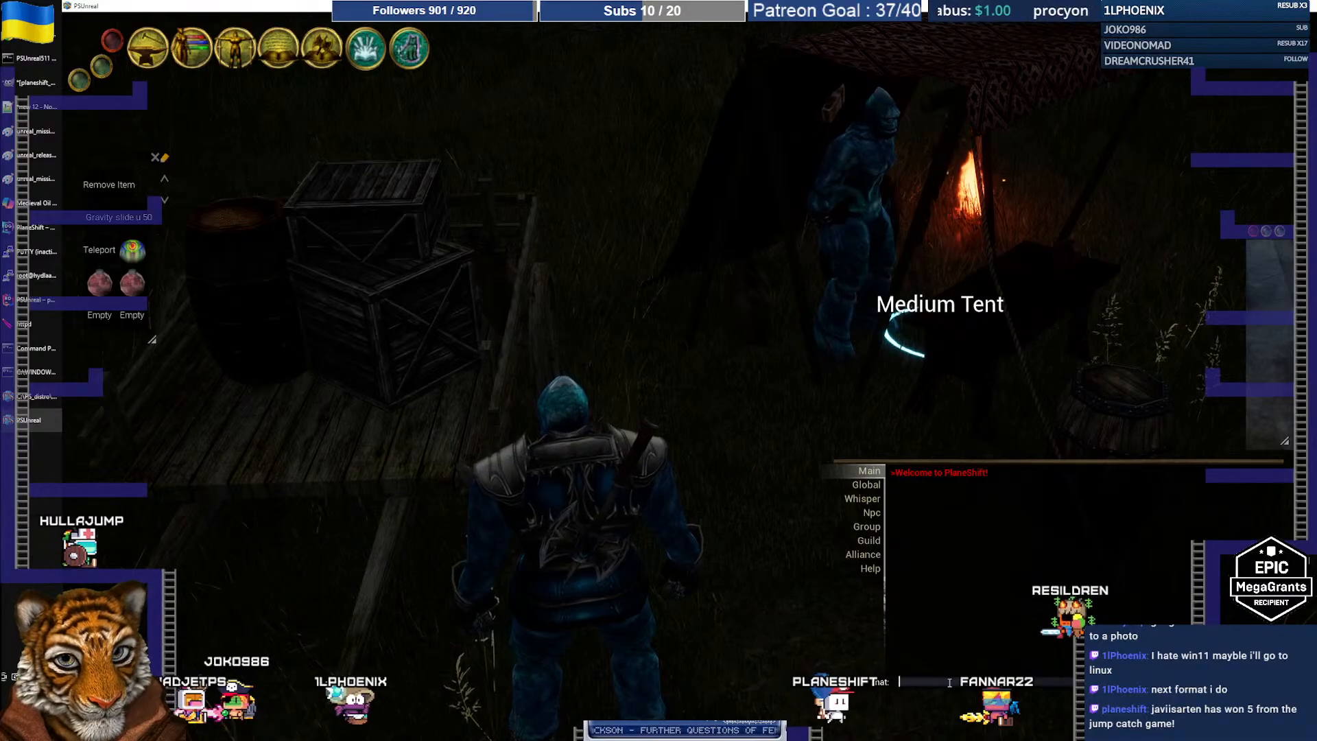
{"action": "key", "text": "Return"}
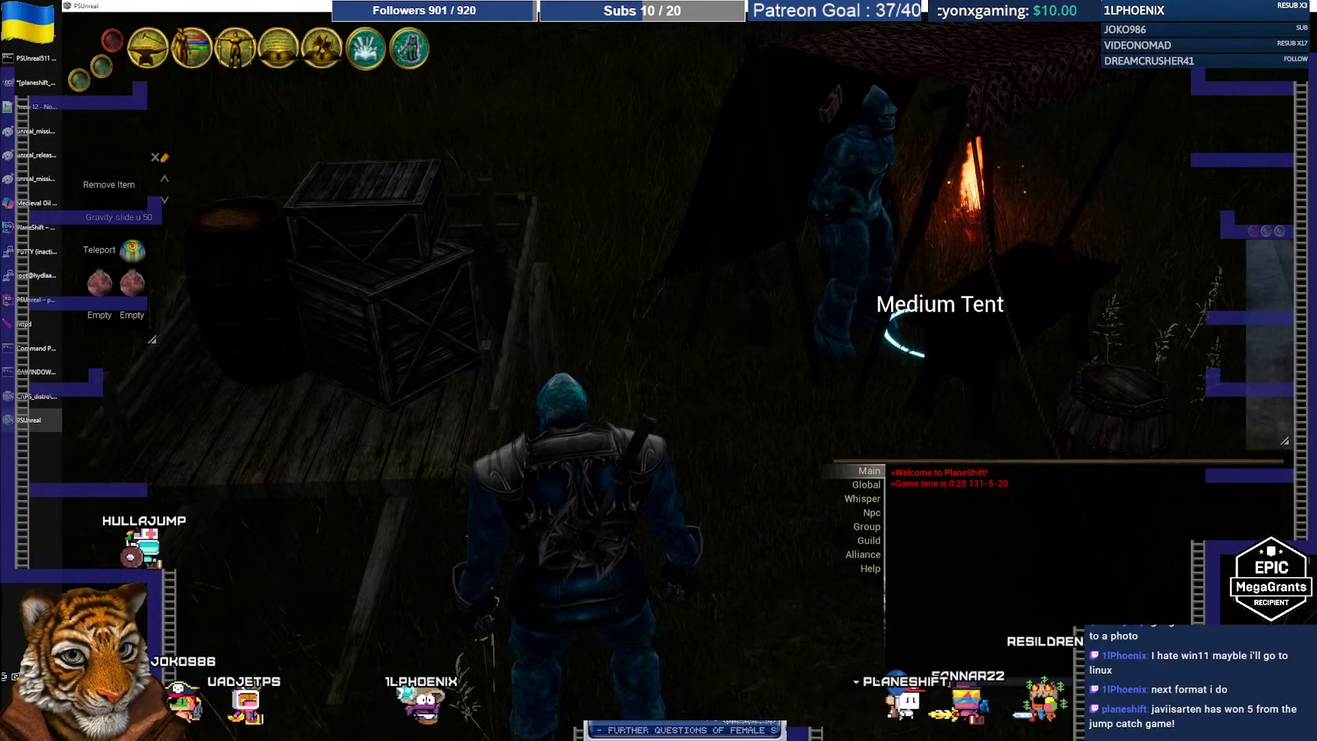
Teleport the character to Sharven, walk through the columned hall examining its lighting, and switch to another set of toolbar icons
{"action": "right_click_drag", "start_coordinate": [687, 316], "coordinate": [689, 320]}
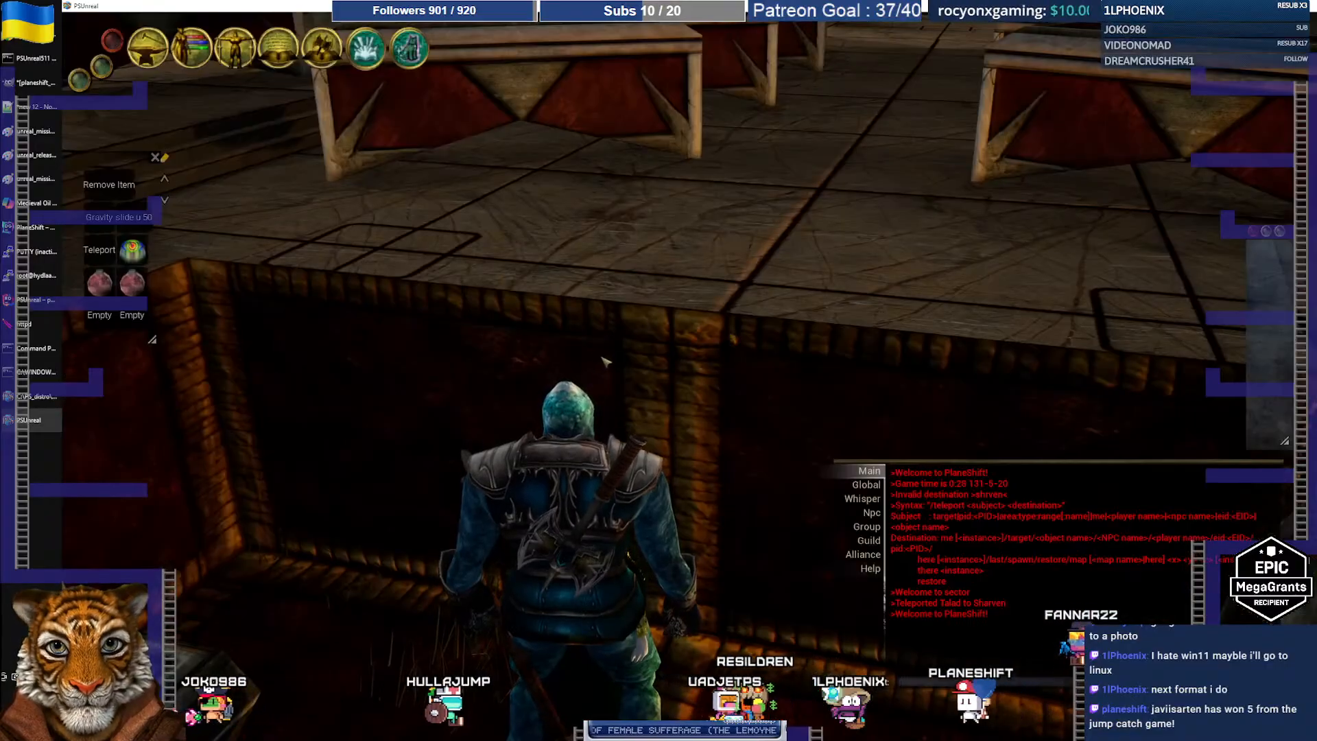
{"action": "key", "text": "s"}
{"action": "mouse_move", "coordinate": [669, 311]}
{"action": "right_mouse_down"}
{"action": "mouse_move", "coordinate": [681, 323]}
{"action": "mouse_move", "coordinate": [670, 325]}
{"action": "right_mouse_up"}
{"action": "key", "text": "w"}
{"action": "key", "text": "w"}
{"action": "key", "text": "s"}
{"action": "key", "text": "w"}
{"action": "right_click_drag", "start_coordinate": [739, 292], "coordinate": [745, 297]}
{"action": "key", "text": "w"}
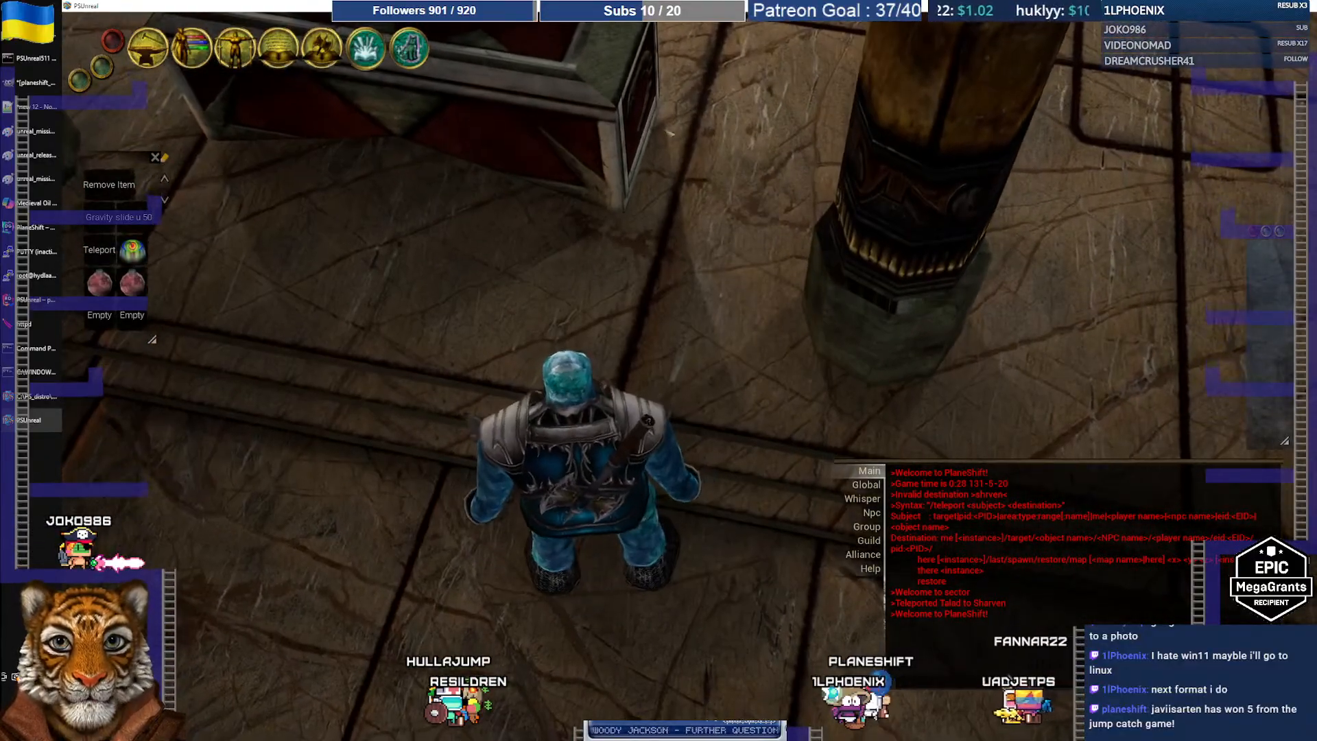
{"action": "right_click_drag", "start_coordinate": [733, 358], "coordinate": [252, 94]}
{"action": "left_click", "coordinate": [84, 81]}
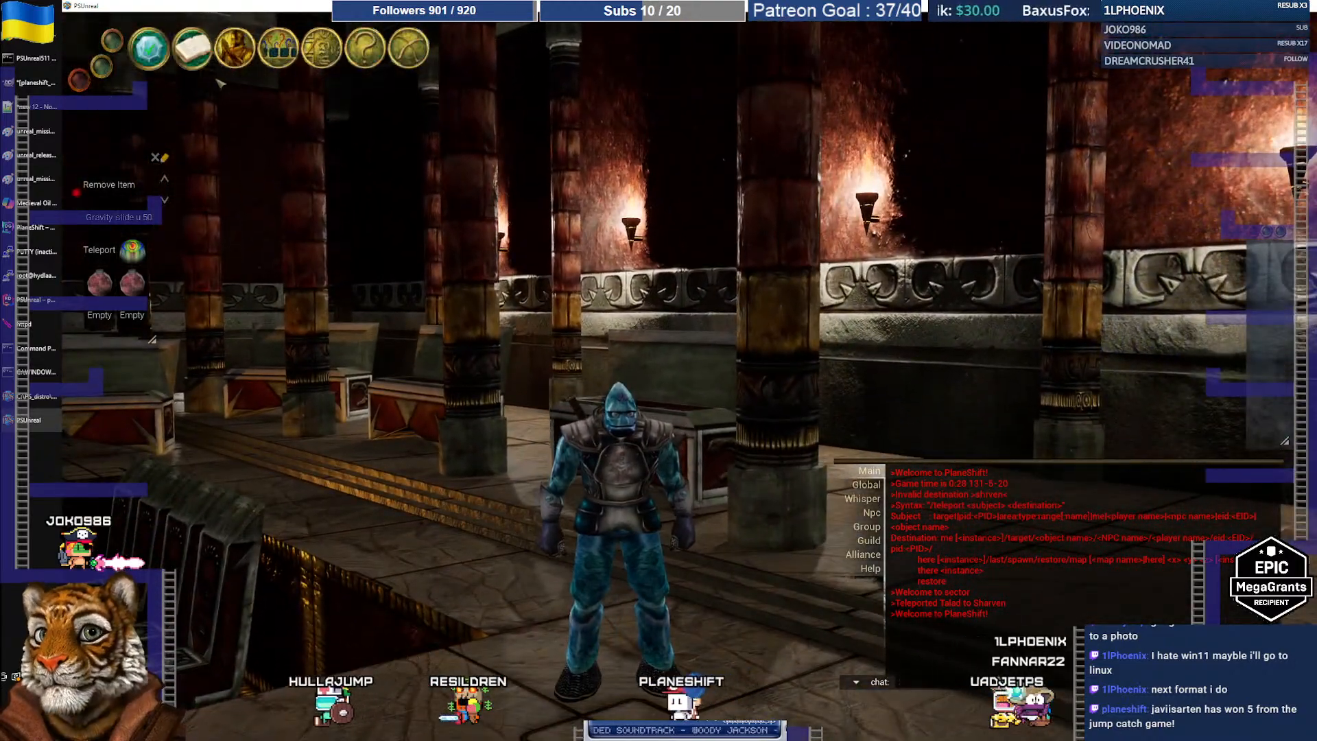
Turn on the FPS display in the game's display settings and return to the hall
{"action": "left_click", "coordinate": [321, 49]}
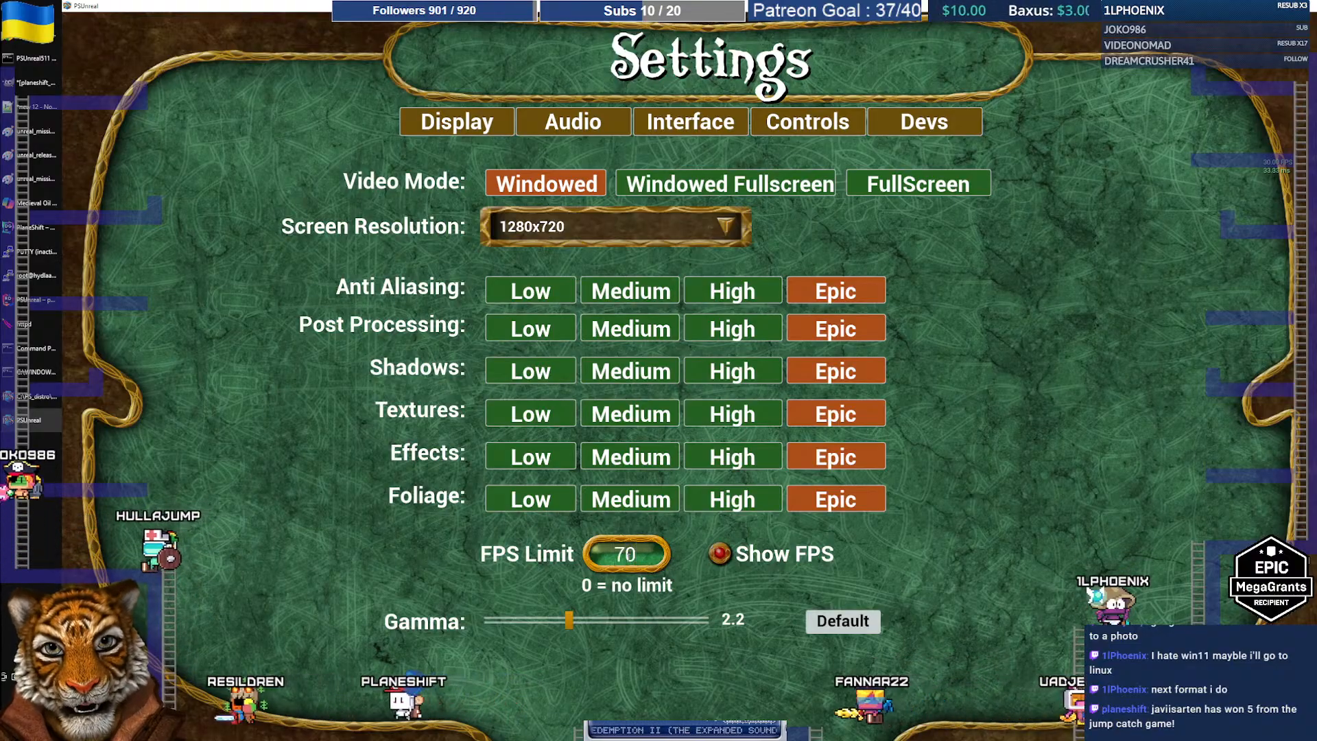
{"action": "key", "text": "Escape"}
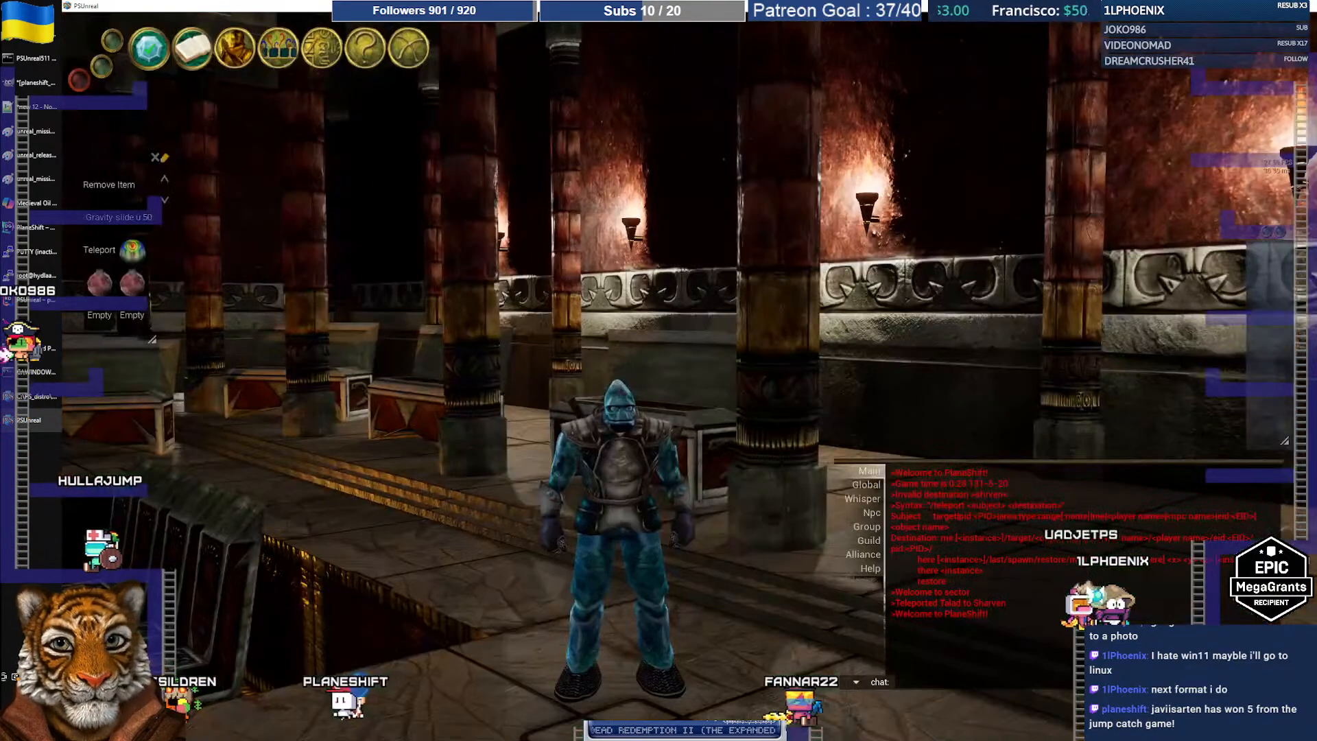
{"action": "key", "text": "Escape"}
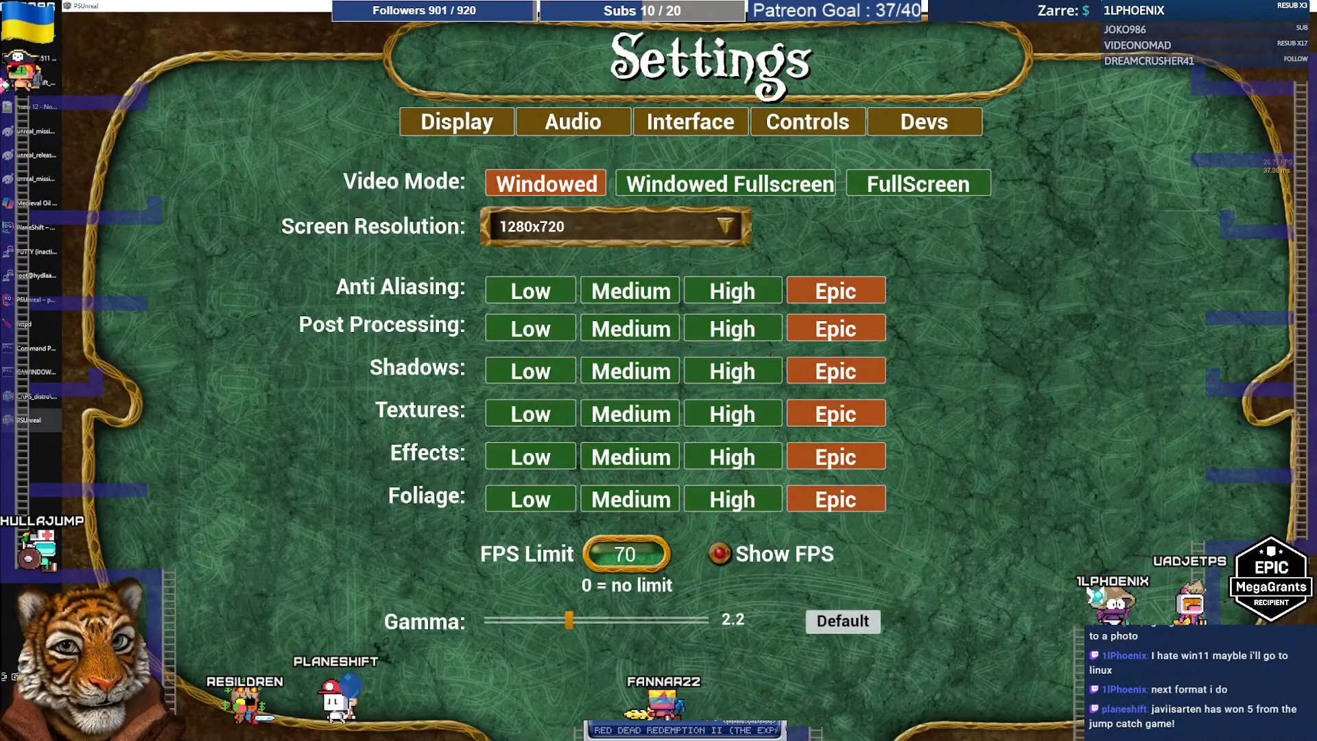
{"action": "key", "text": "Escape"}
Walk through the columned hall in the 0.7.52dyn client, examining the torch lighting and frame rate from several camera angles
{"action": "right_click_drag", "start_coordinate": [1165, 231], "coordinate": [1016, 282]}
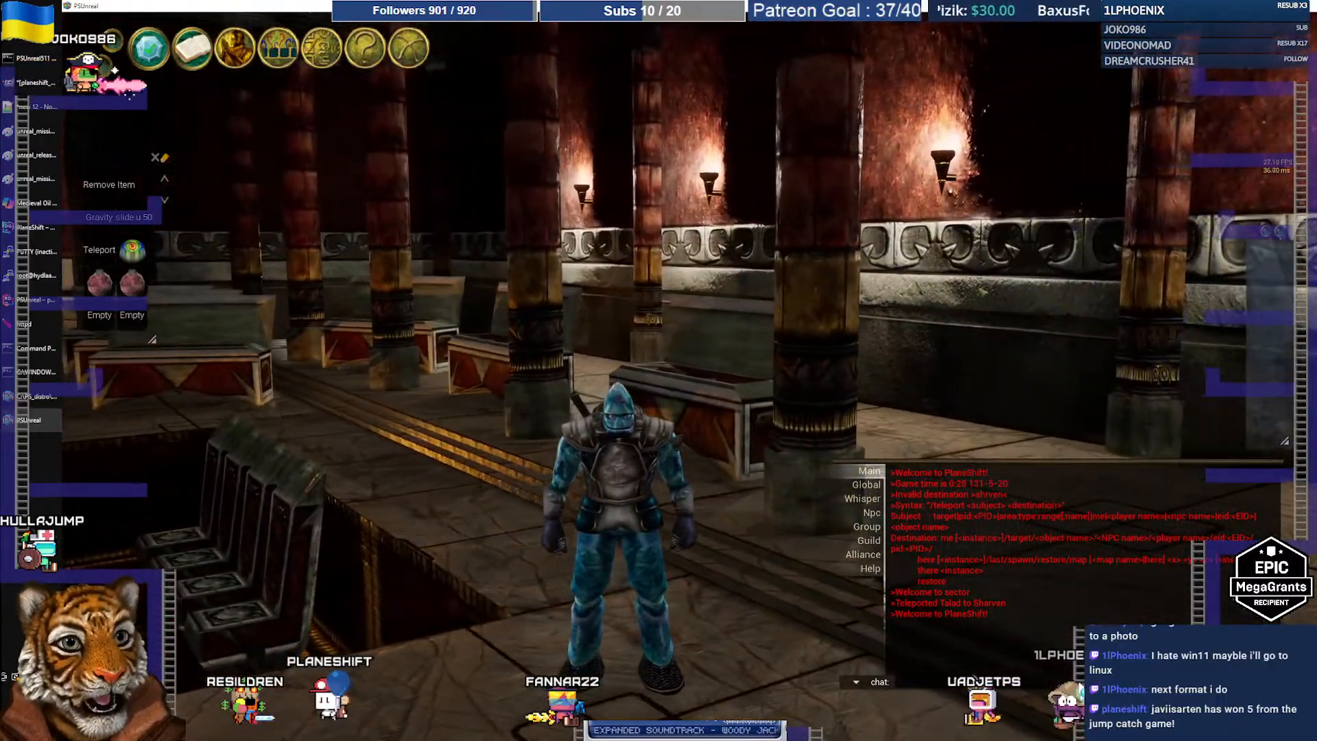
{"action": "key", "text": "w"}
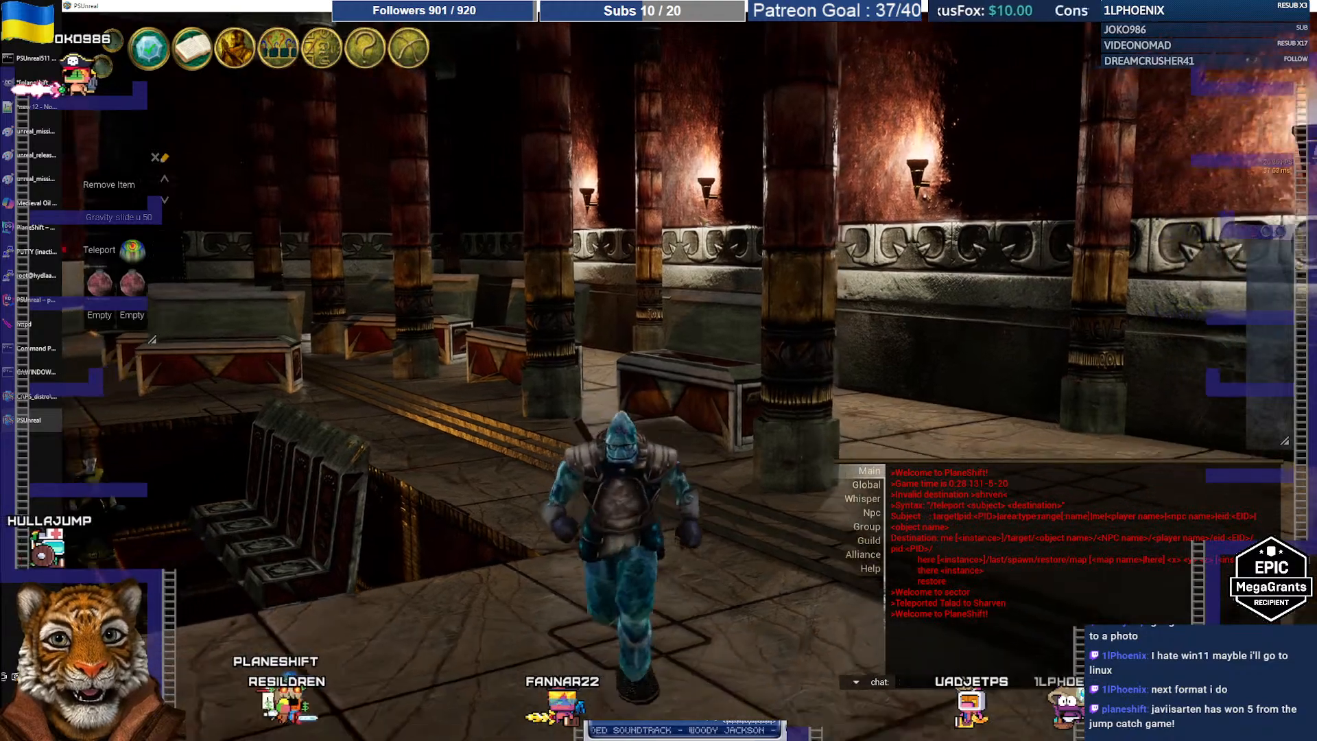
{"action": "key", "text": "w"}
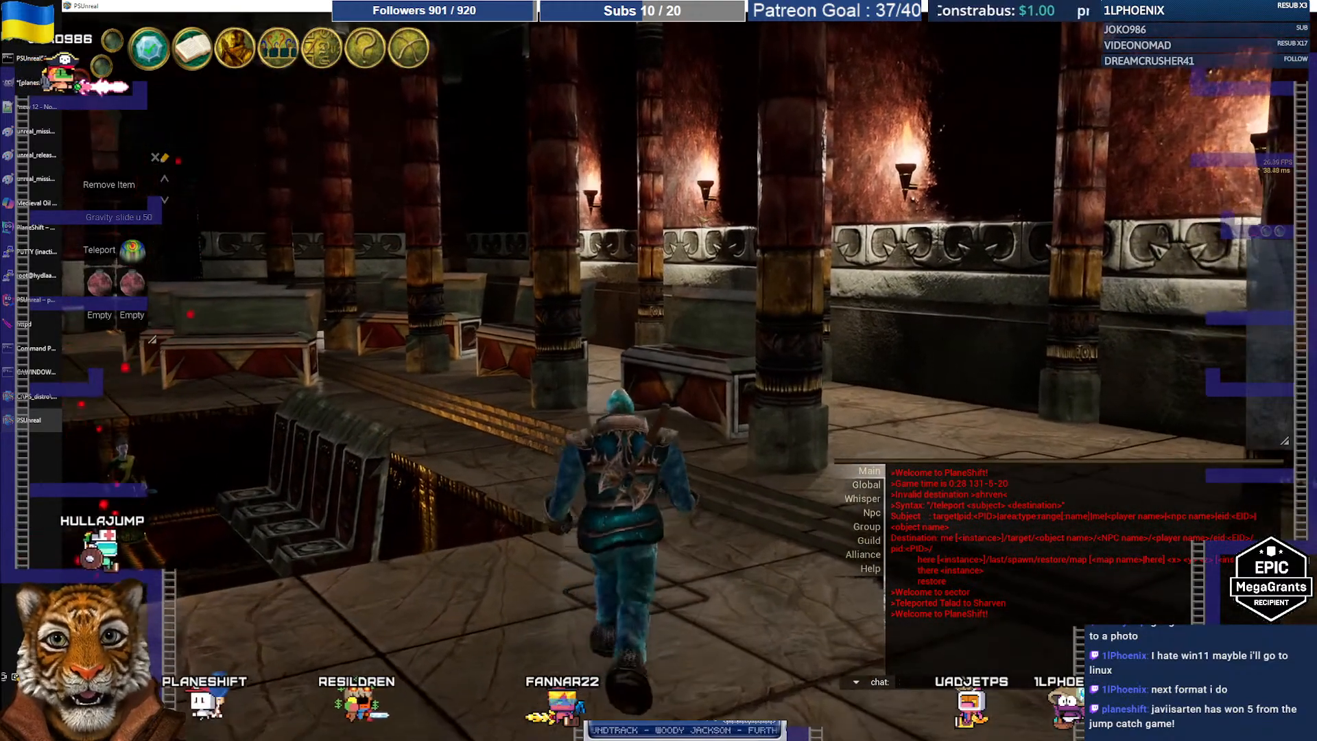
{"action": "key", "text": "w"}
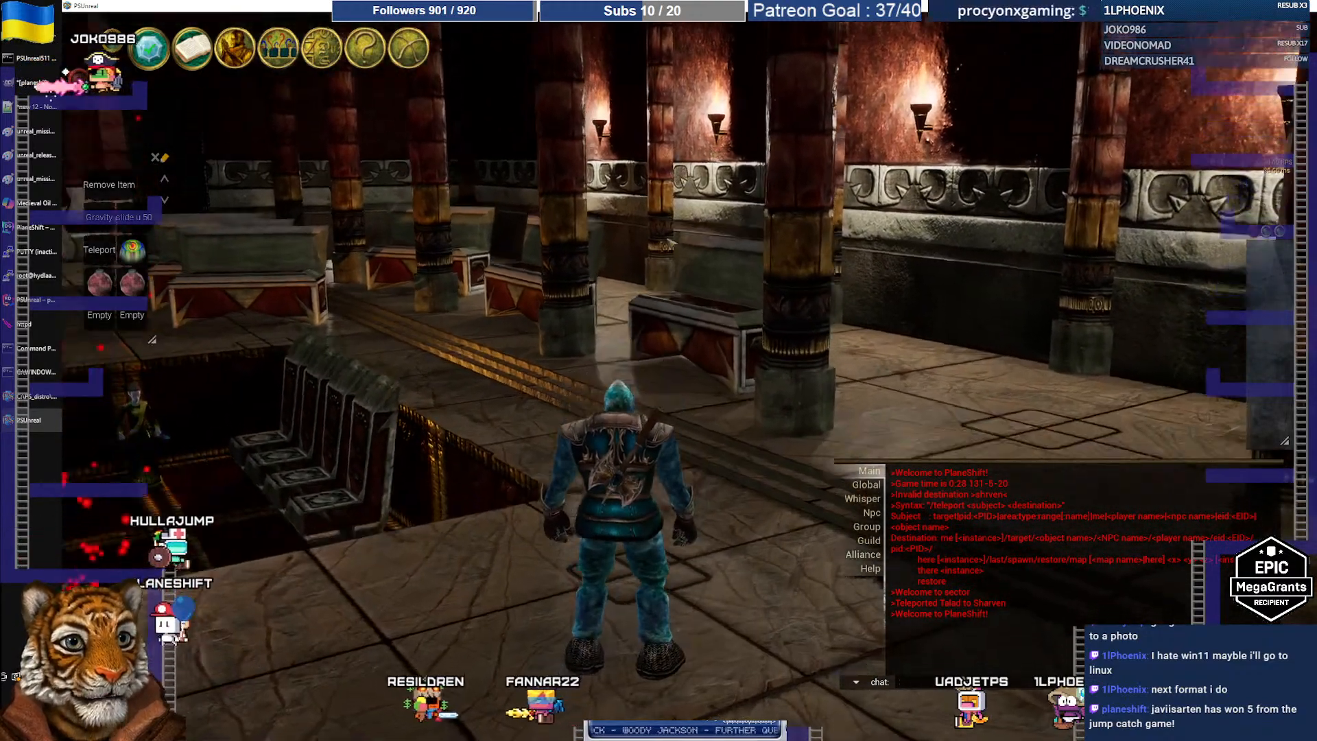
{"action": "key", "text": "w"}
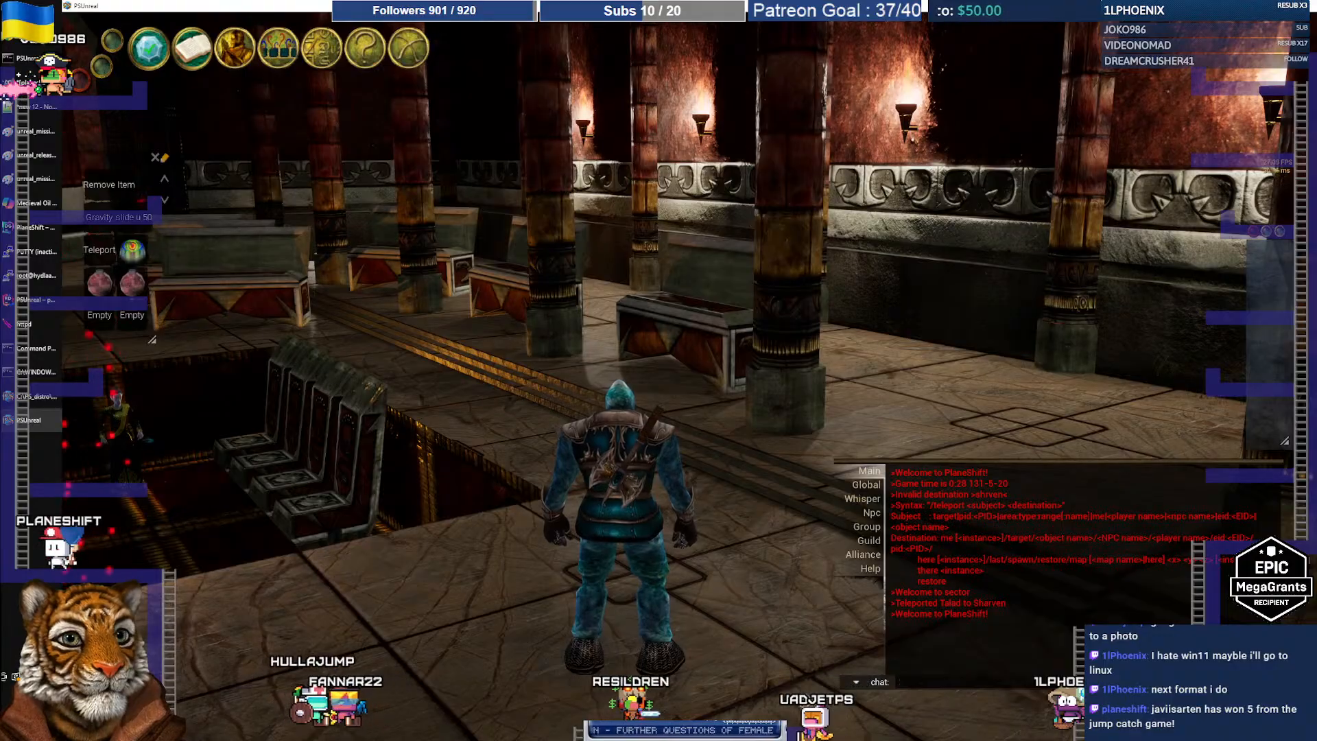
{"action": "key", "text": "w"}
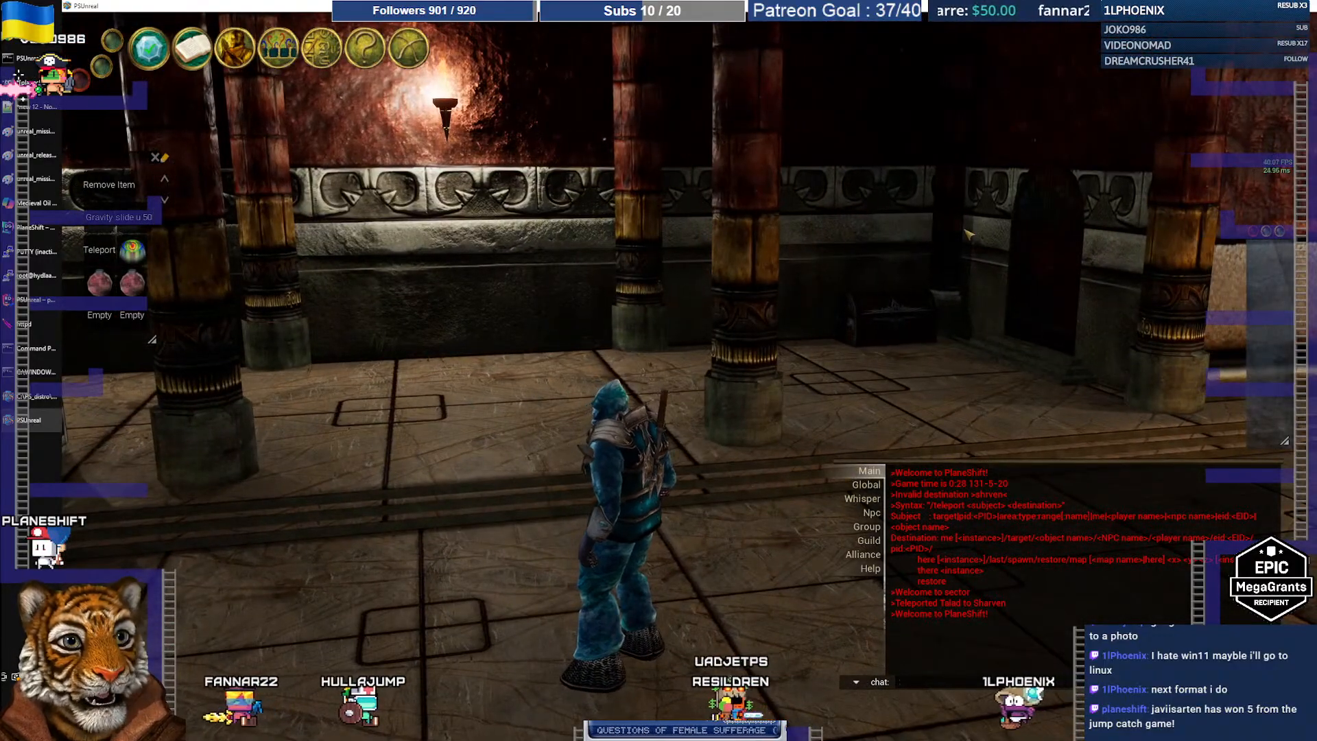
{"action": "key", "text": "d"}
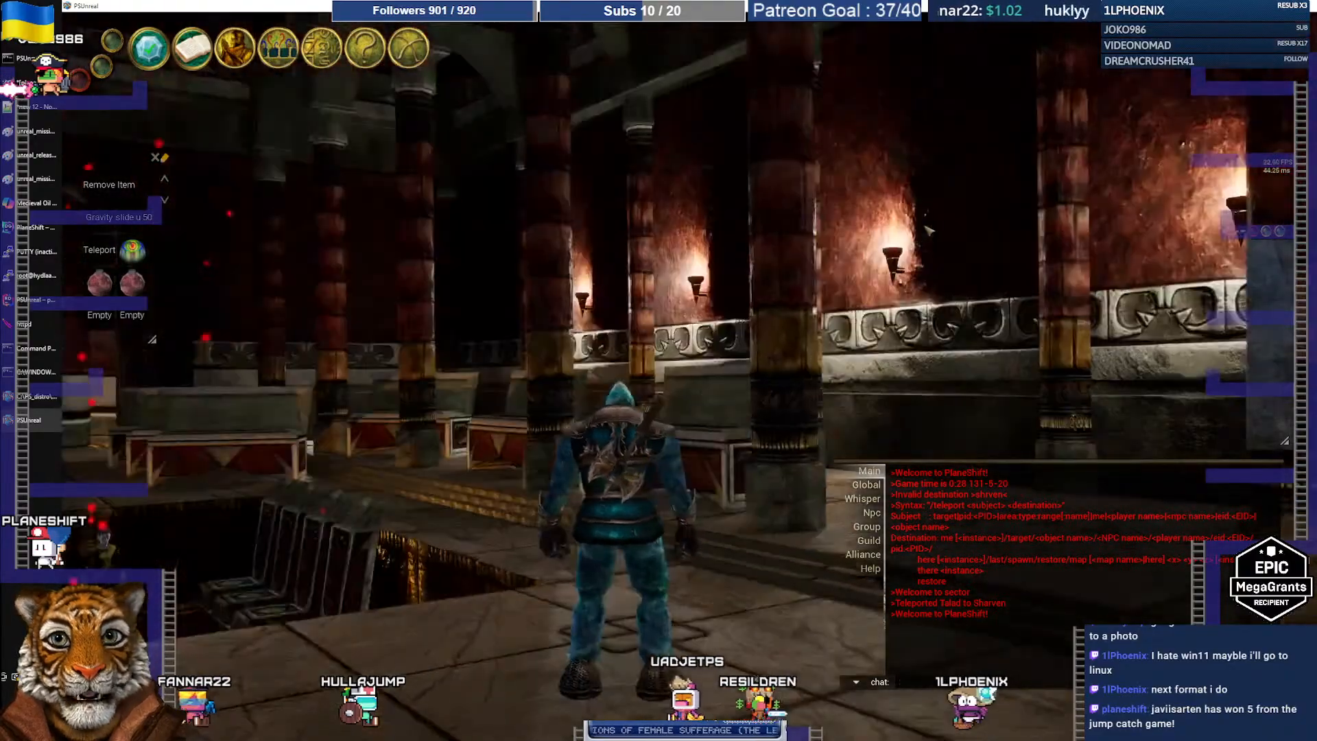
{"action": "key", "text": "d"}
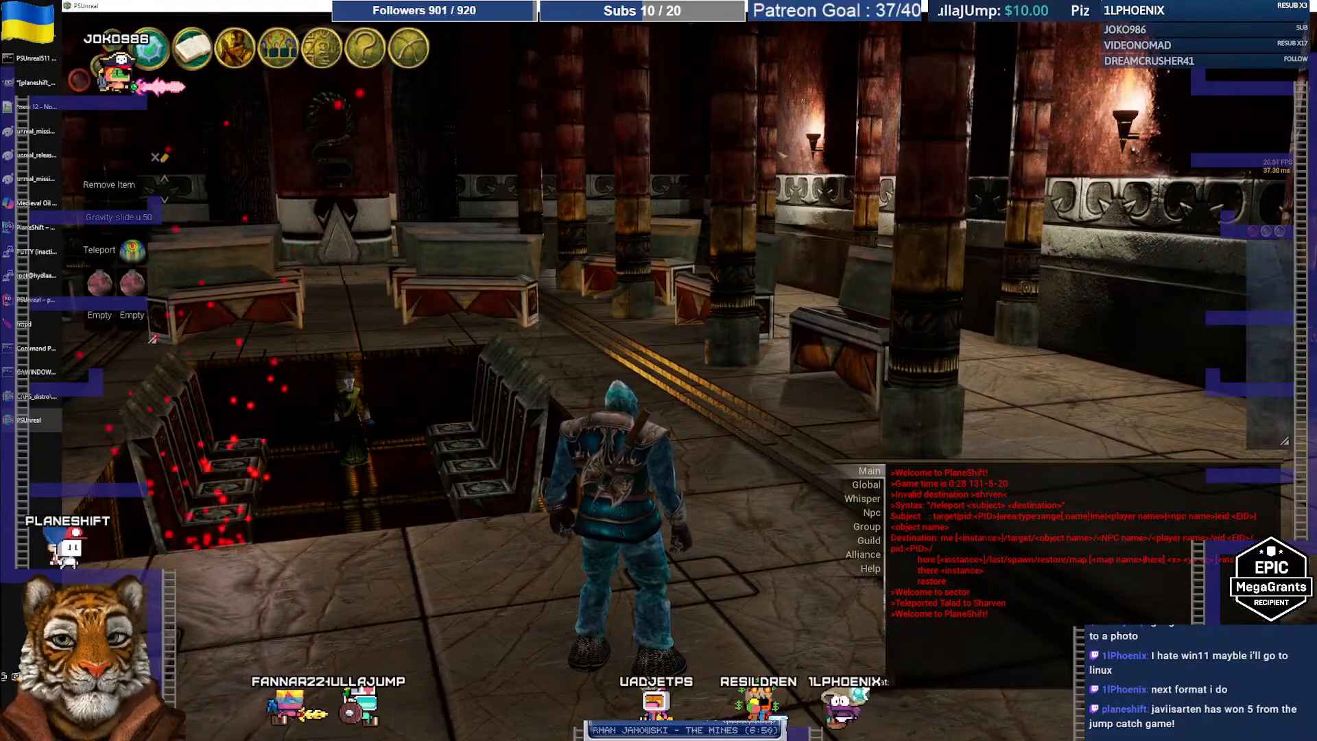
Launch the PSUnreal Released Client, log in to the Main Server with the saved account, and enter the game with the first character
{"action": "left_click", "coordinate": [1310, 8]}
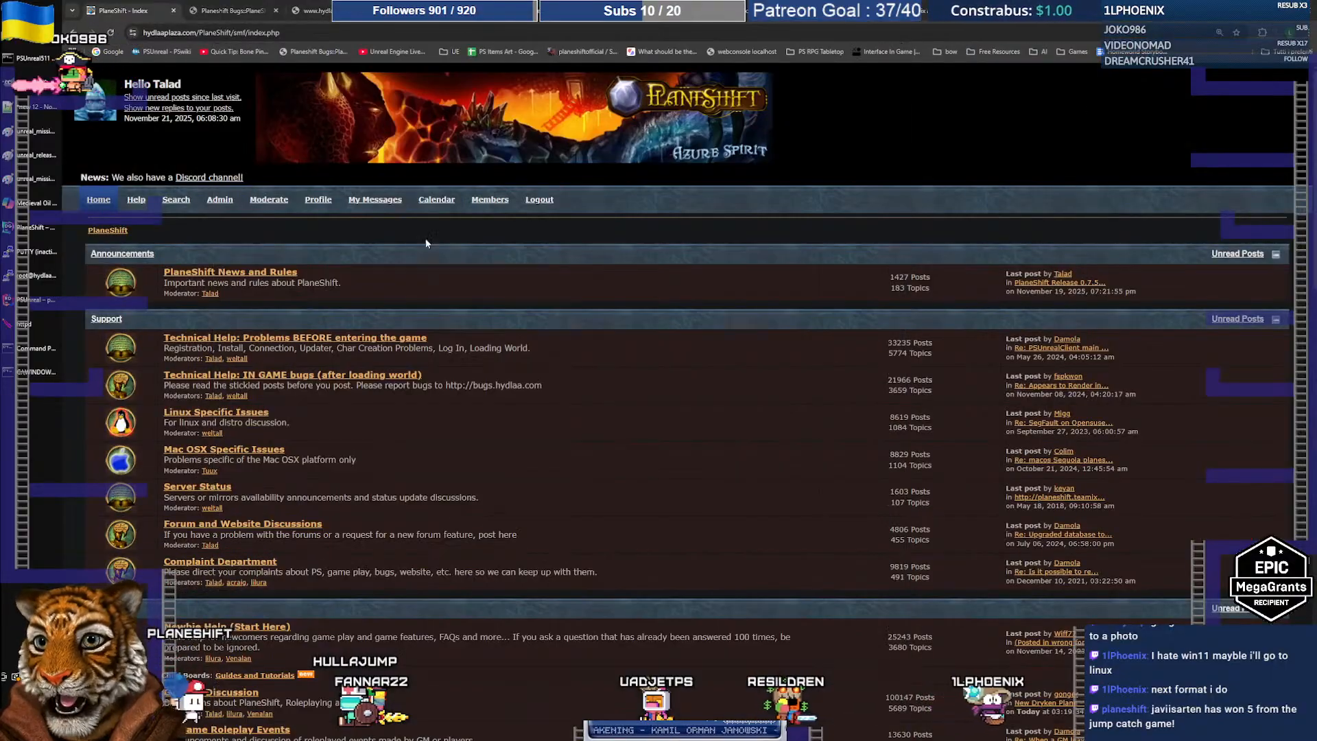
{"action": "key", "text": "super"}
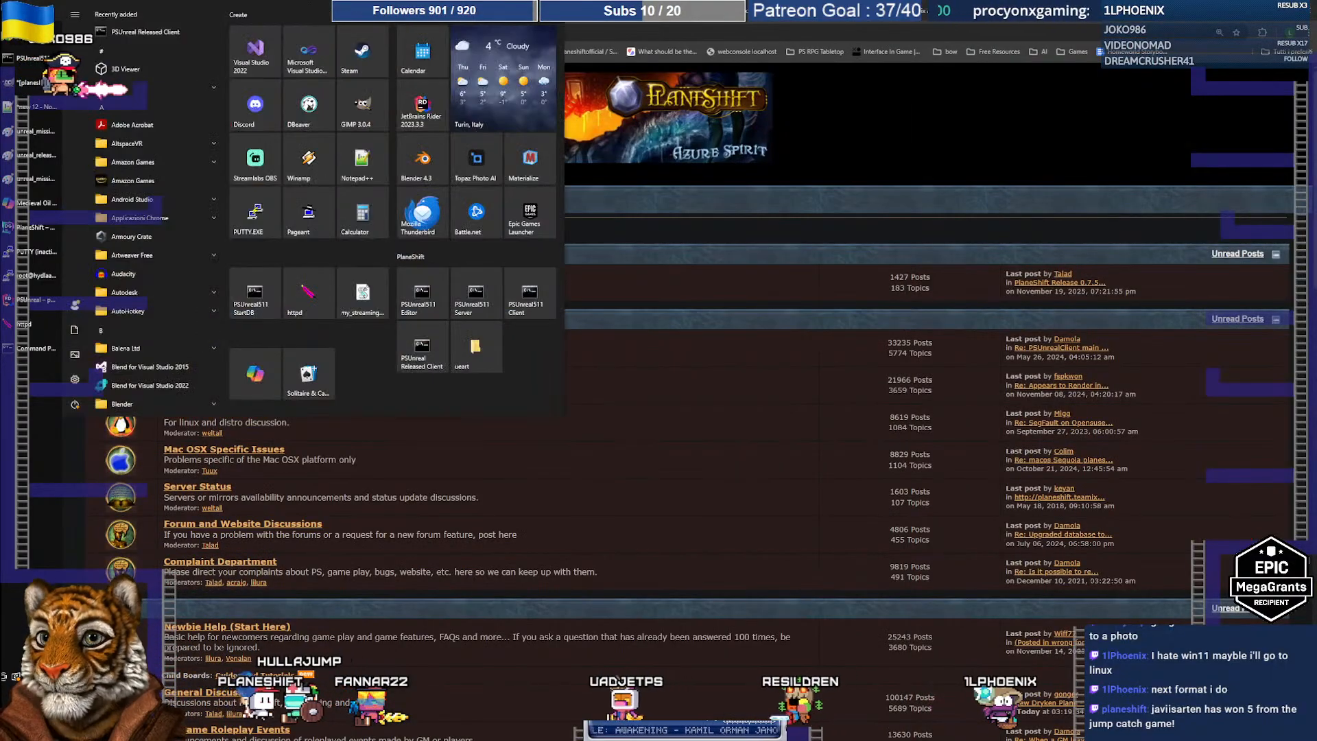
{"action": "left_click", "coordinate": [422, 353]}
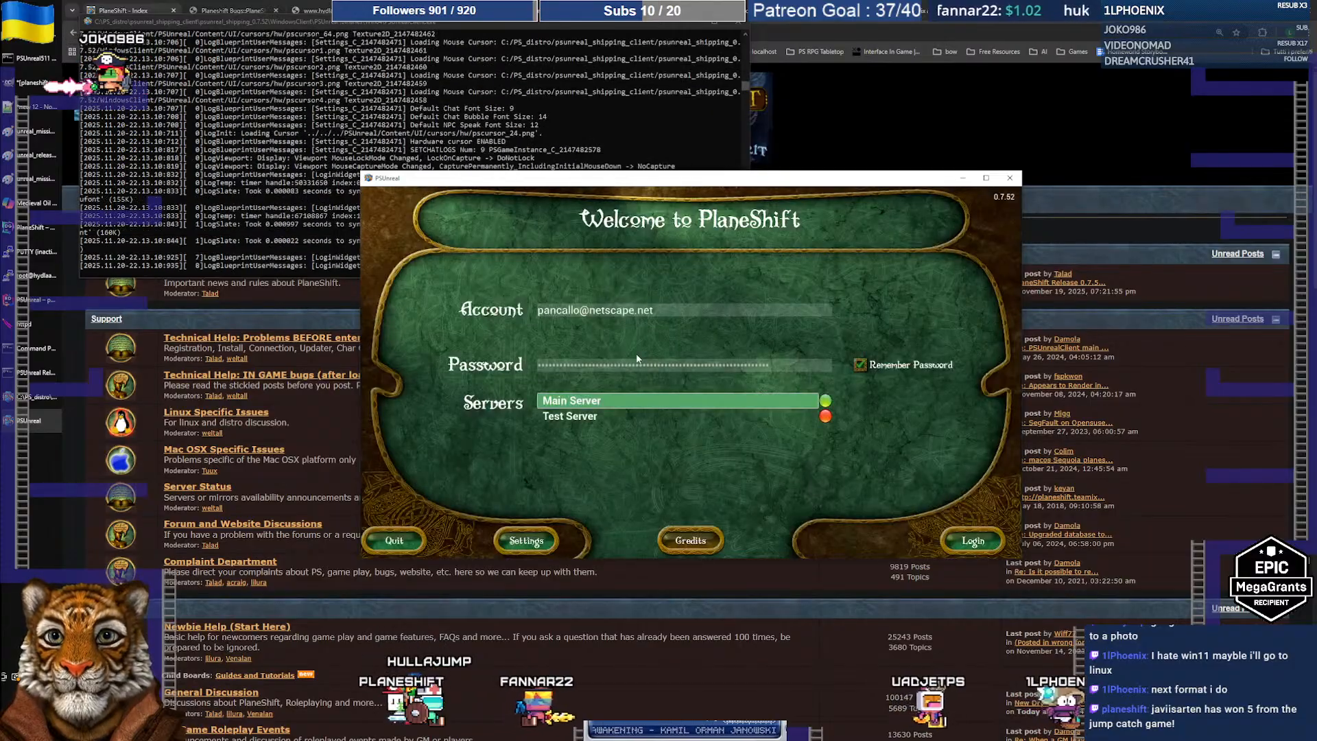
{"action": "left_click", "coordinate": [972, 541]}
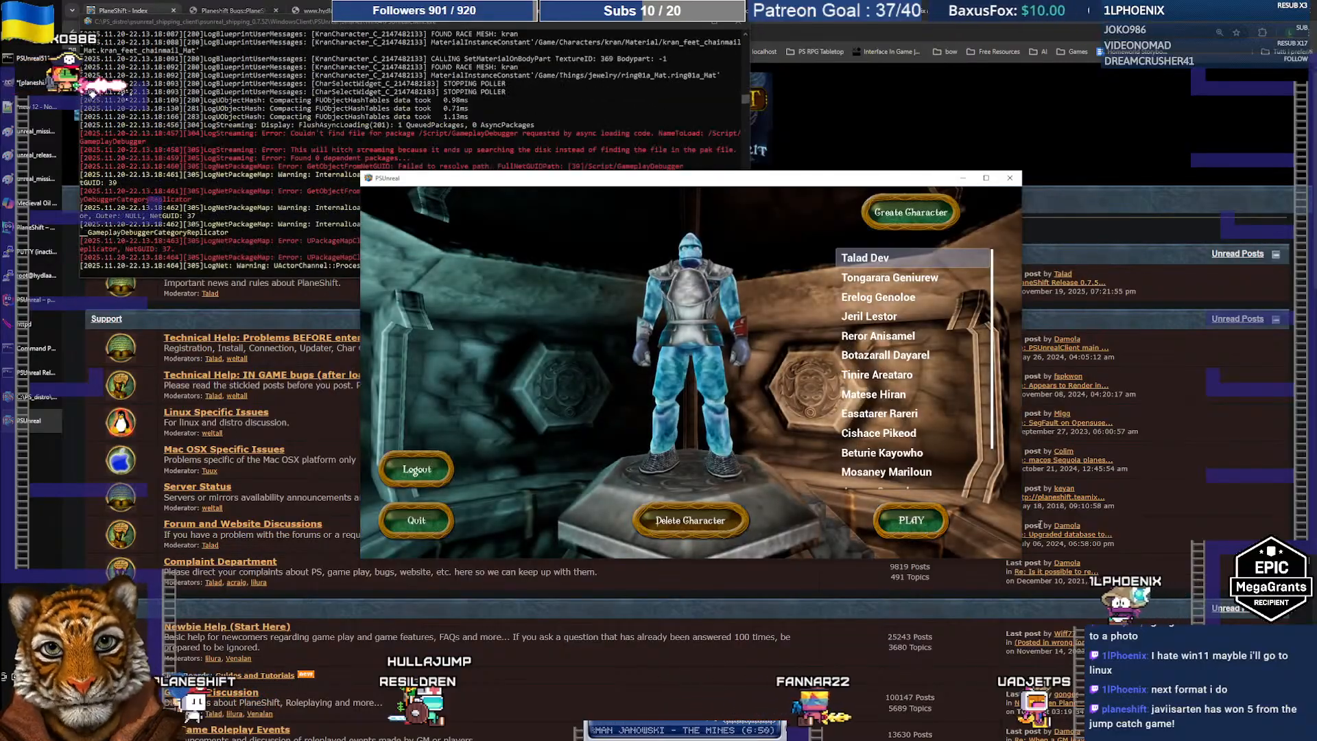
{"action": "left_click", "coordinate": [911, 521]}
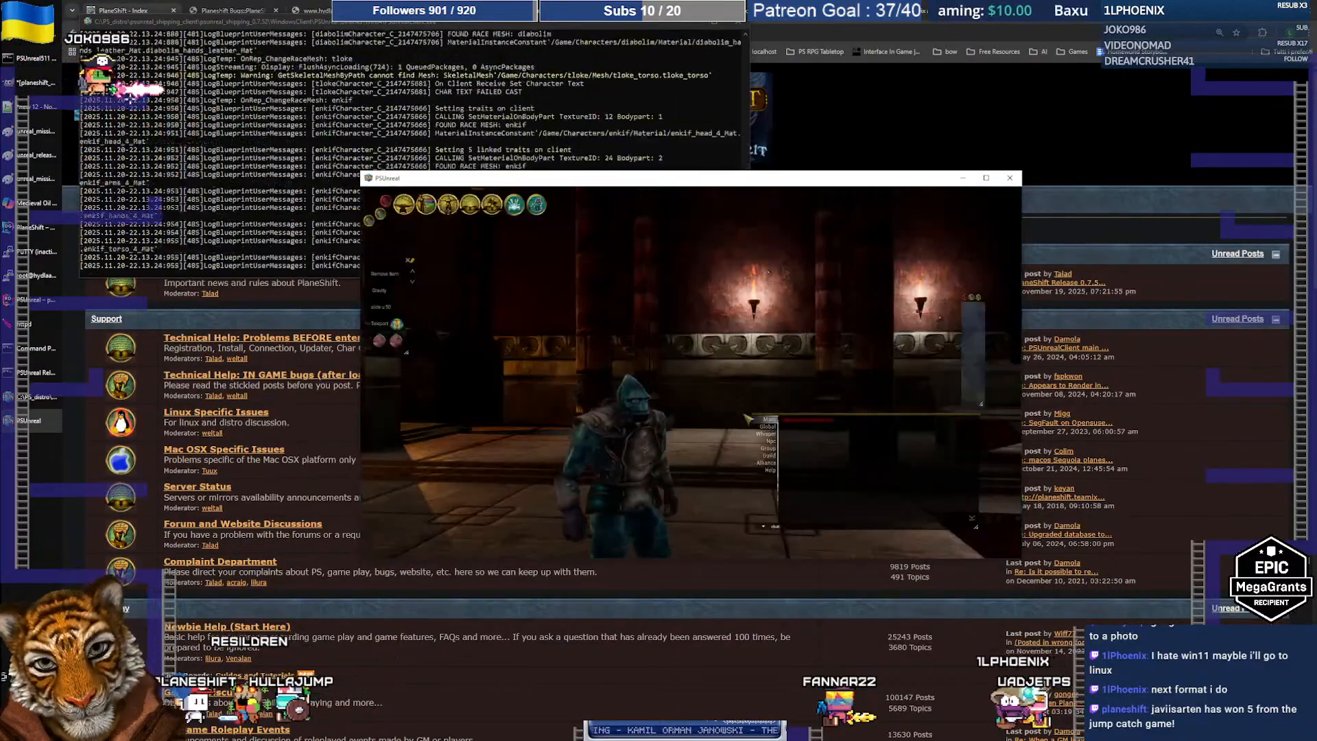
Maximize the released client's game window and turn on the FPS display in its display settings
{"action": "right_click_drag", "start_coordinate": [664, 358], "coordinate": [695, 358]}
{"action": "double_click", "coordinate": [694, 177]}
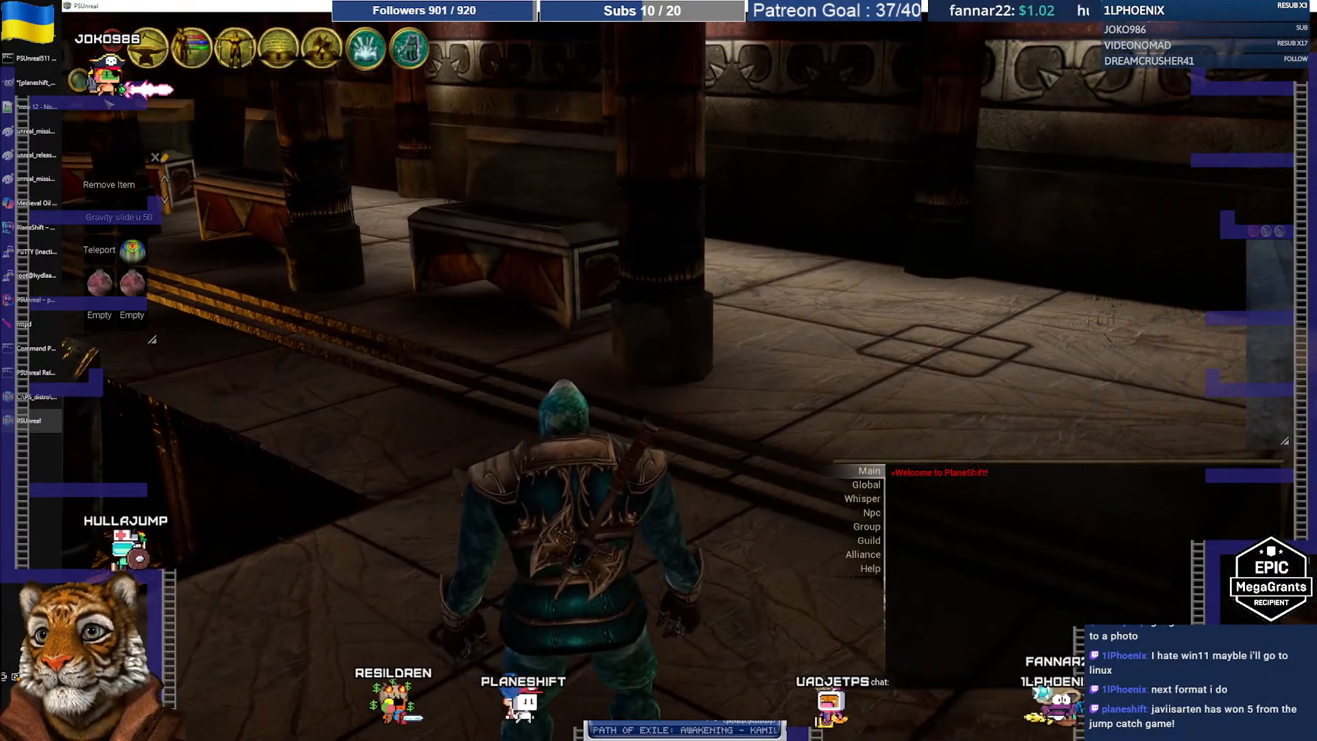
{"action": "left_click", "coordinate": [82, 81]}
{"action": "left_click", "coordinate": [333, 47]}
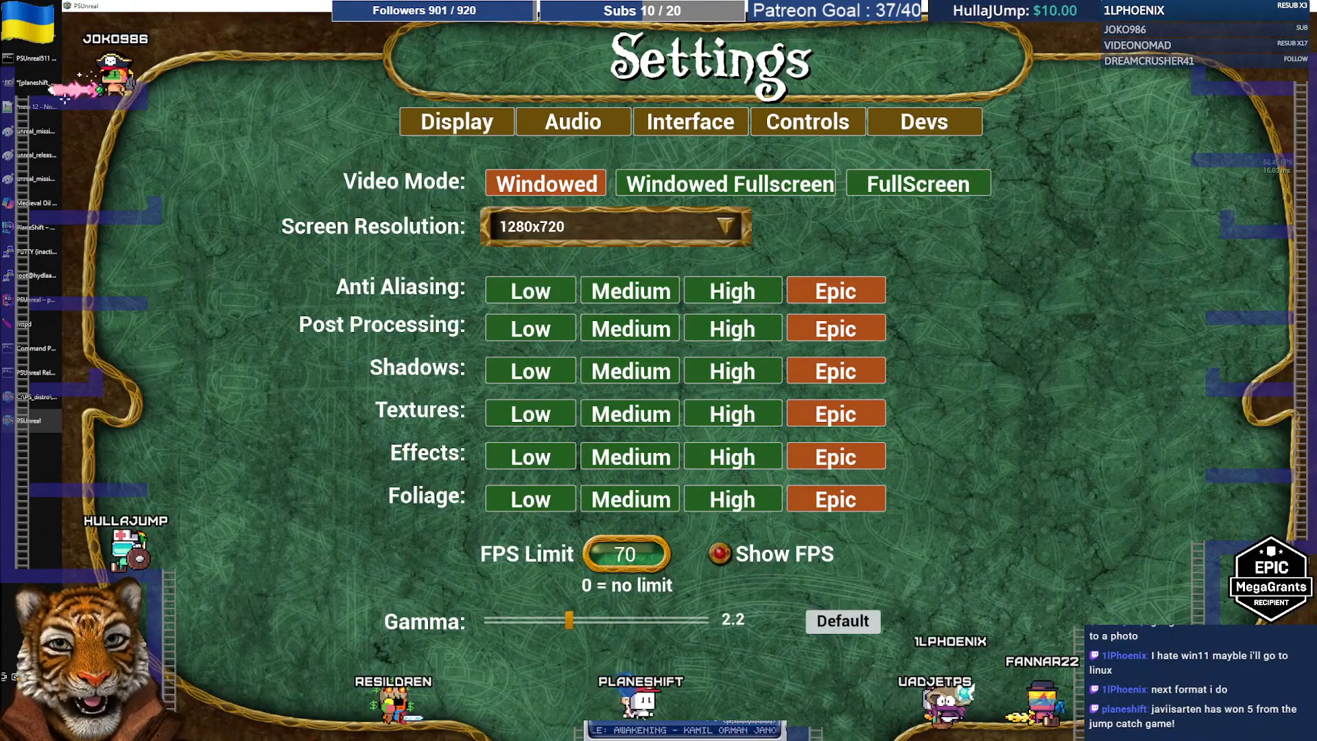
{"action": "key", "text": "Escape"}
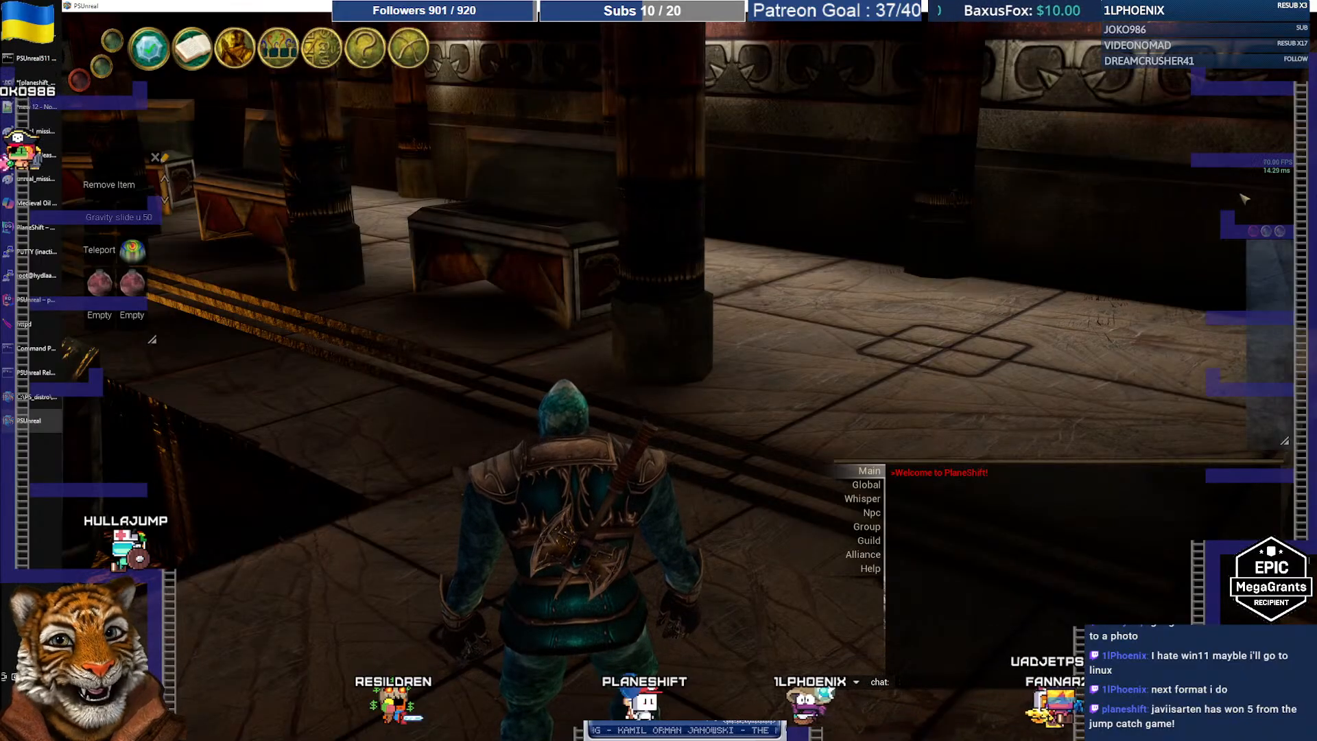
Set the released client's FPS limit to 0 in the display settings and return to the game
{"action": "right_click_drag", "start_coordinate": [550, 257], "coordinate": [576, 255]}
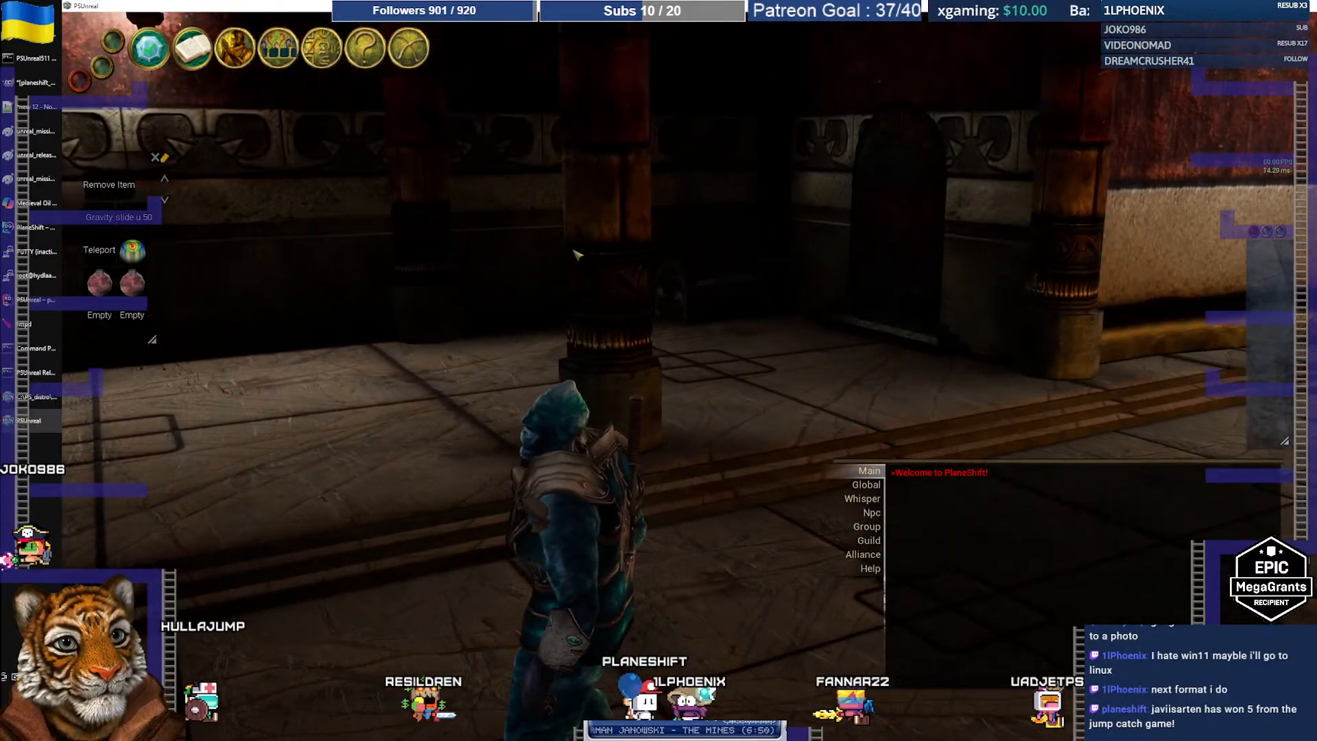
{"action": "left_click", "coordinate": [325, 53]}
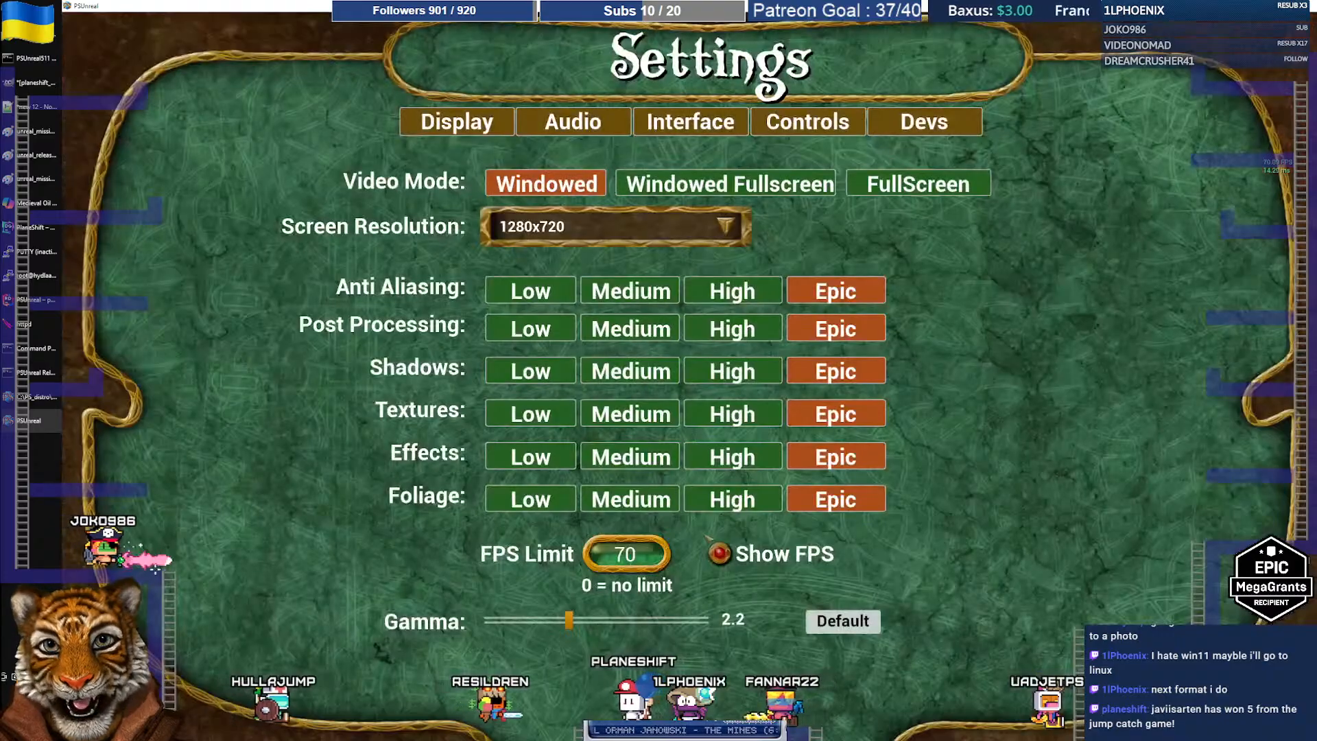
{"action": "left_click", "coordinate": [656, 559]}
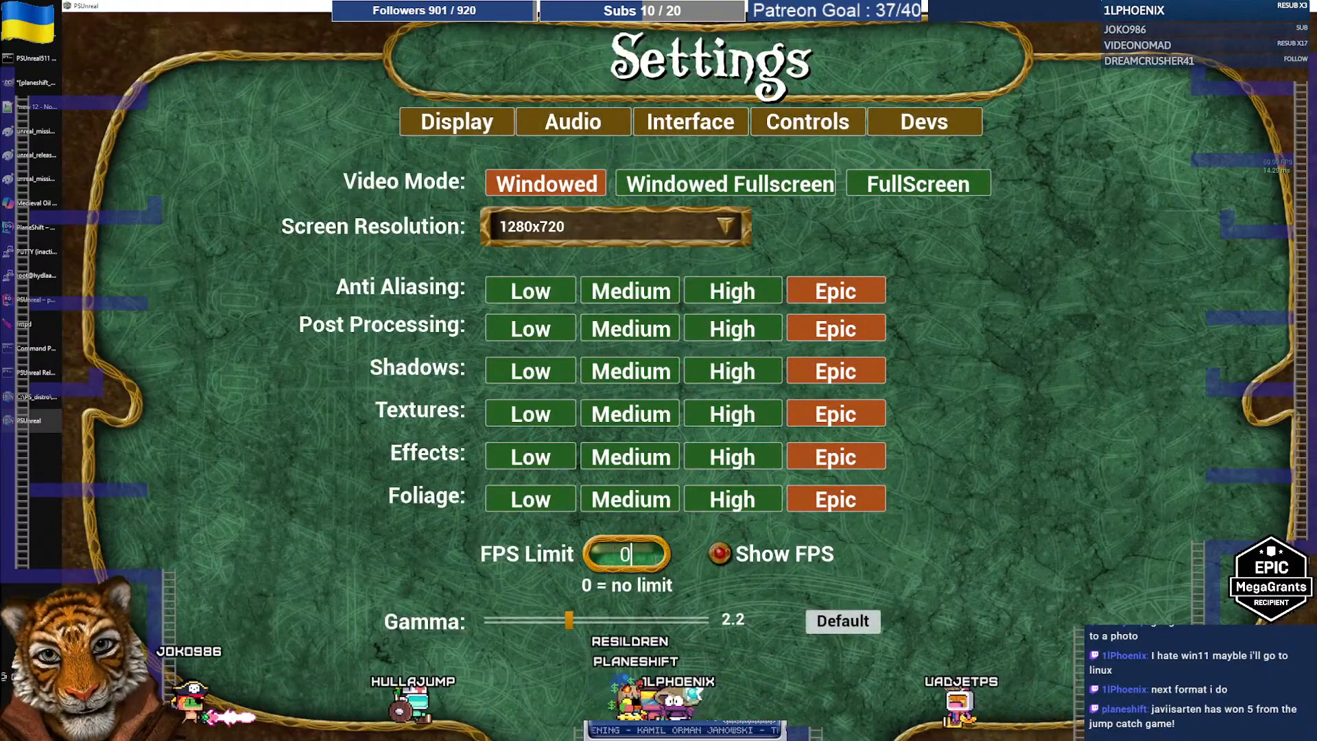
{"action": "key", "text": "Escape"}
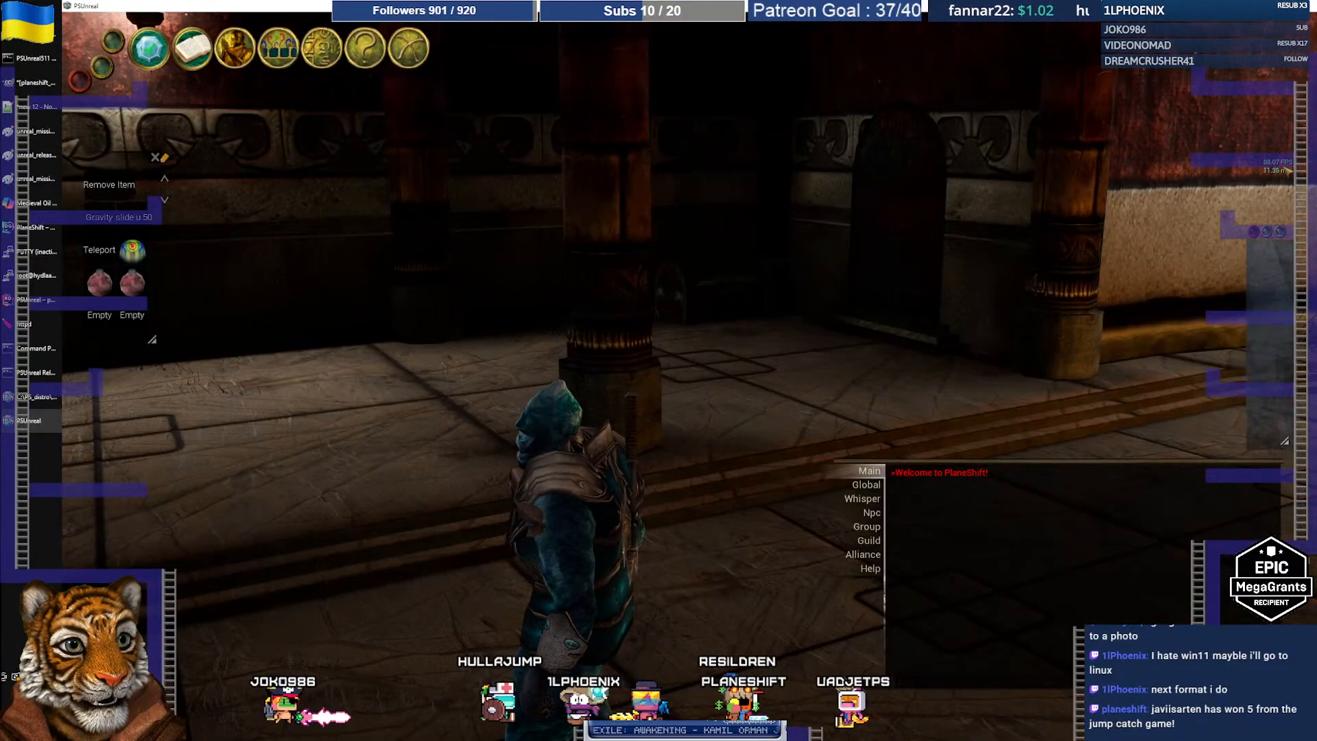
Turn the character and rotate the camera around the hall in the released client to examine the torches, walls, and frame rate
{"action": "key", "text": "a"}
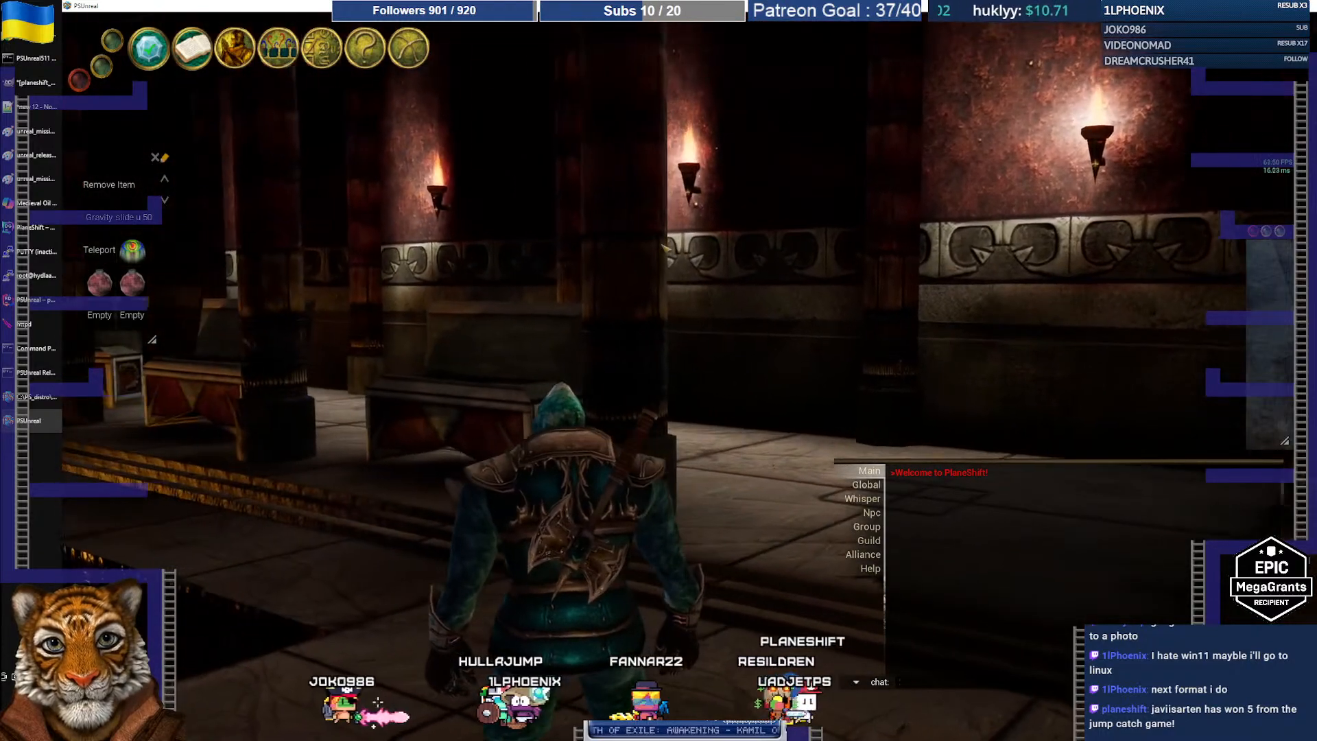
{"action": "right_click_drag", "start_coordinate": [663, 247], "coordinate": [663, 247]}
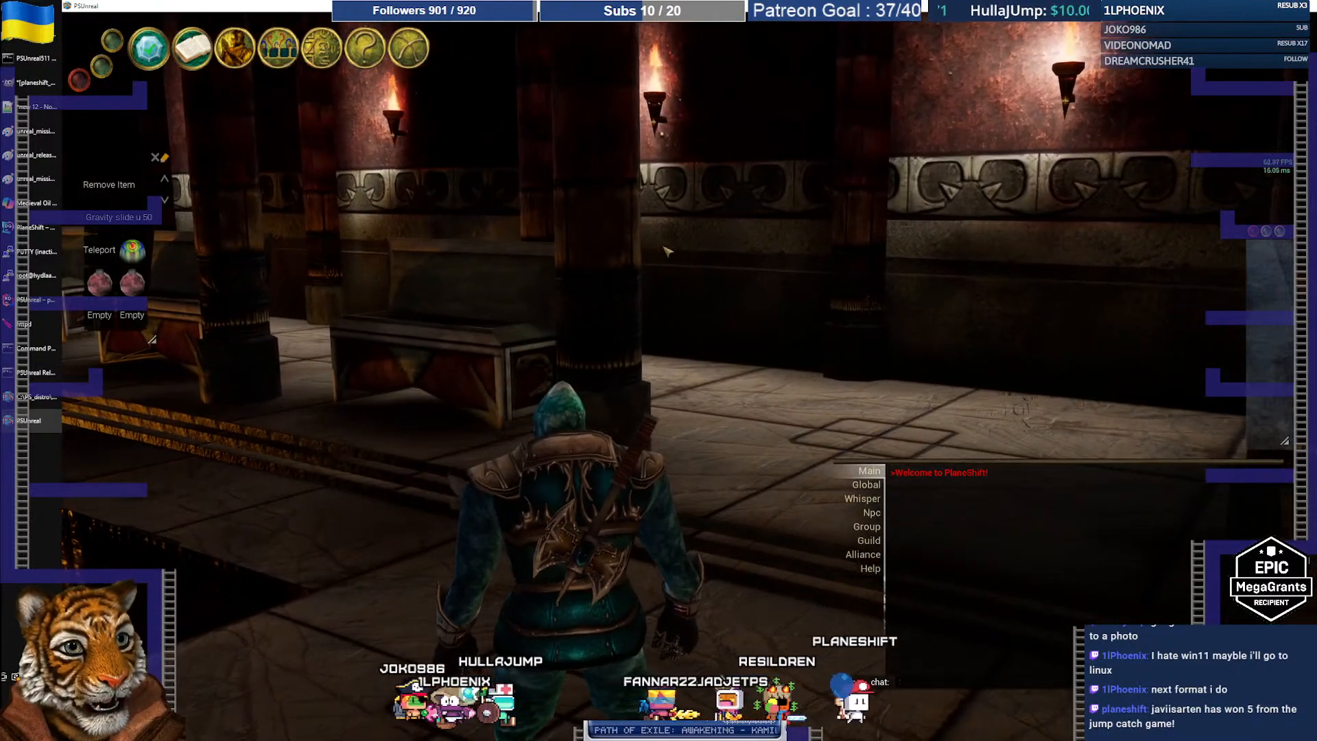
{"action": "right_click_drag", "start_coordinate": [539, 256], "coordinate": [538, 257]}
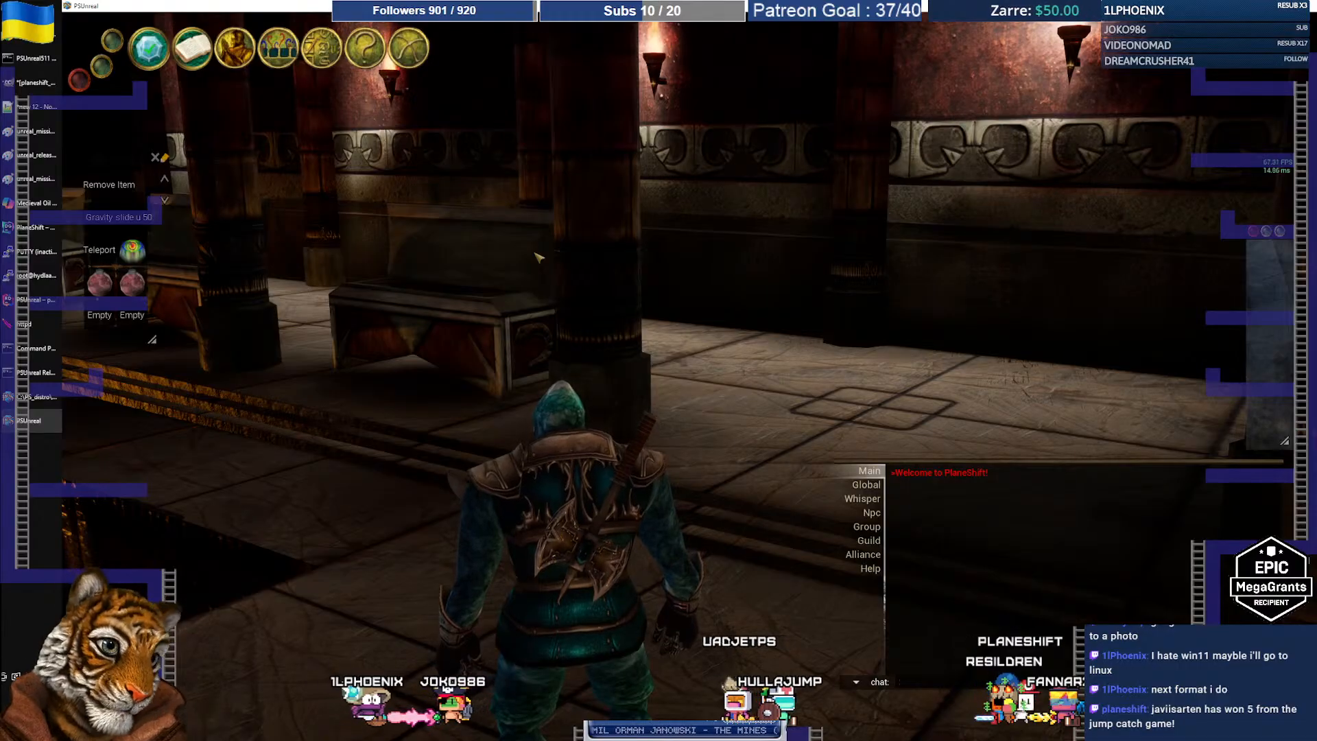
{"action": "right_click_drag", "start_coordinate": [735, 286], "coordinate": [355, 168]}
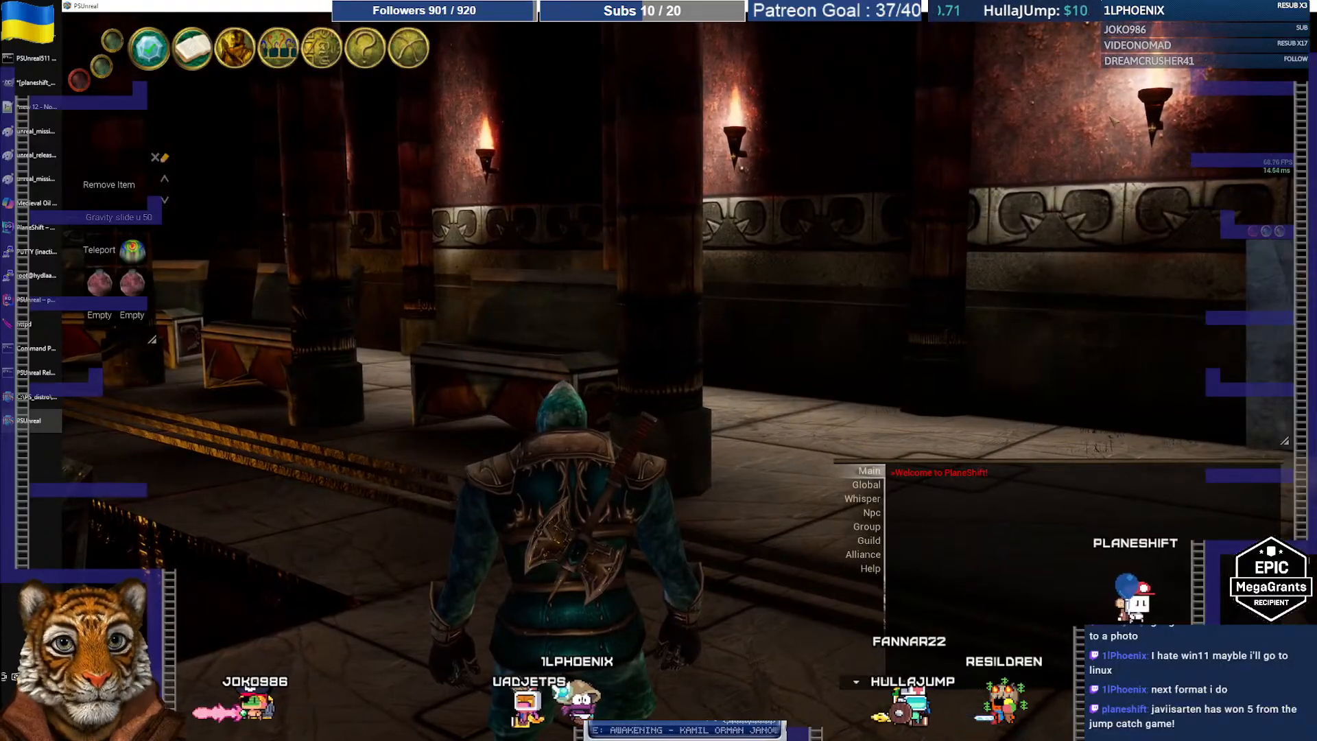
{"action": "right_click_drag", "start_coordinate": [801, 221], "coordinate": [767, 219]}
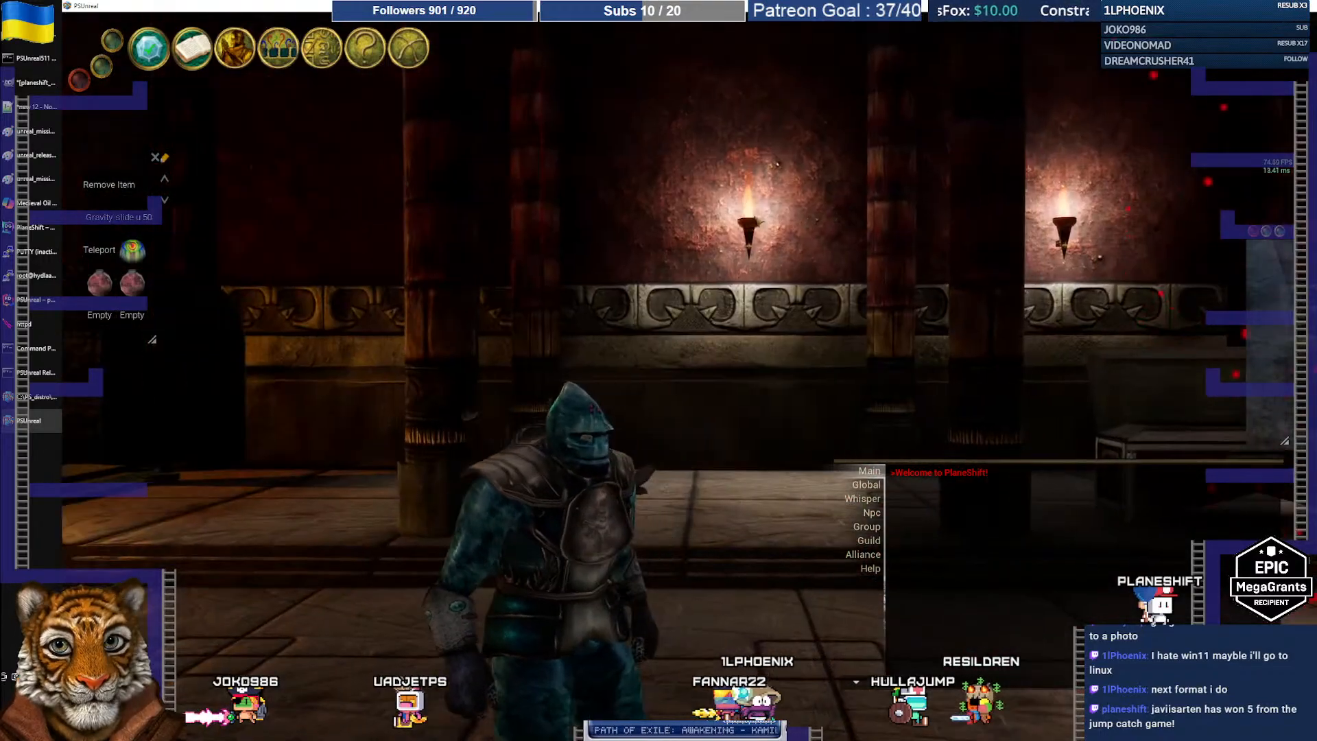
{"action": "right_click_drag", "start_coordinate": [759, 220], "coordinate": [767, 221]}
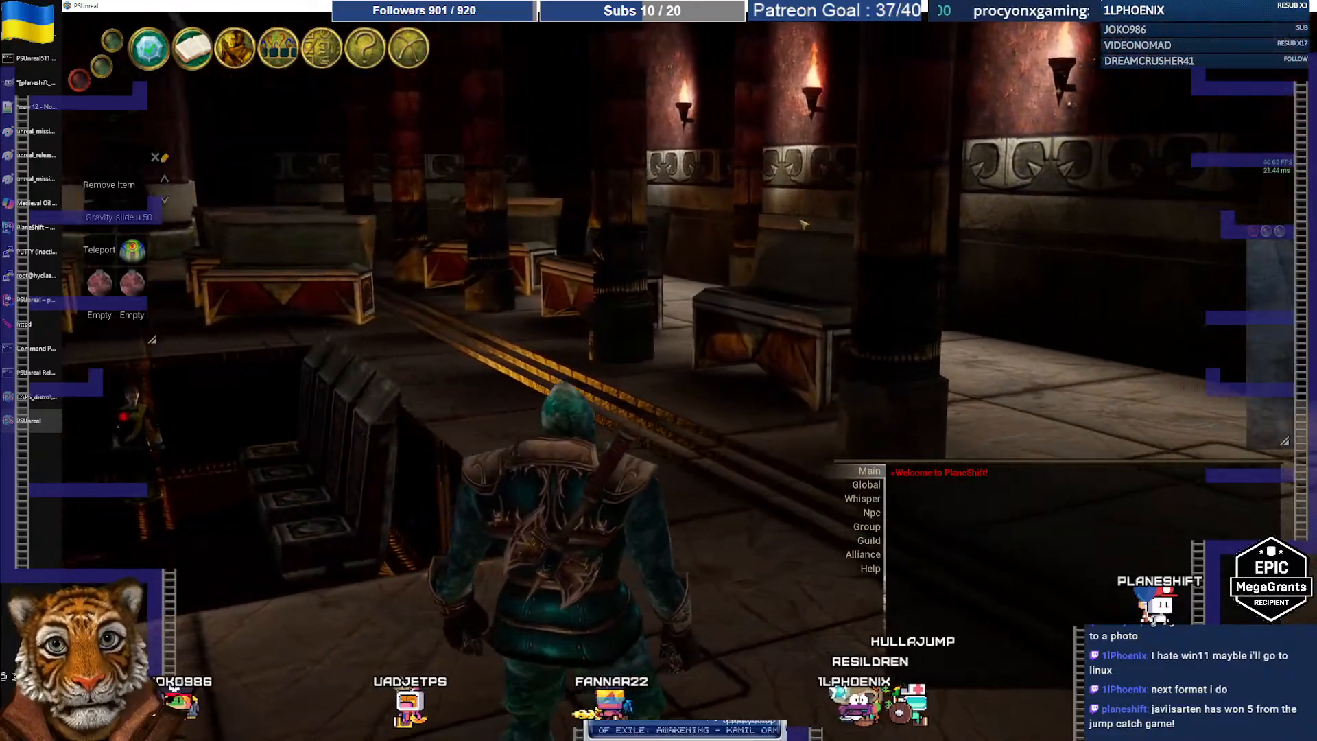
Walk the character towards the benches and columns, jump, and examine the floor and bench shadows in the released client
{"action": "right_click_drag", "start_coordinate": [804, 224], "coordinate": [811, 237]}
{"action": "key", "text": "w"}
{"action": "key", "text": "w"}
{"action": "key", "text": "w"}
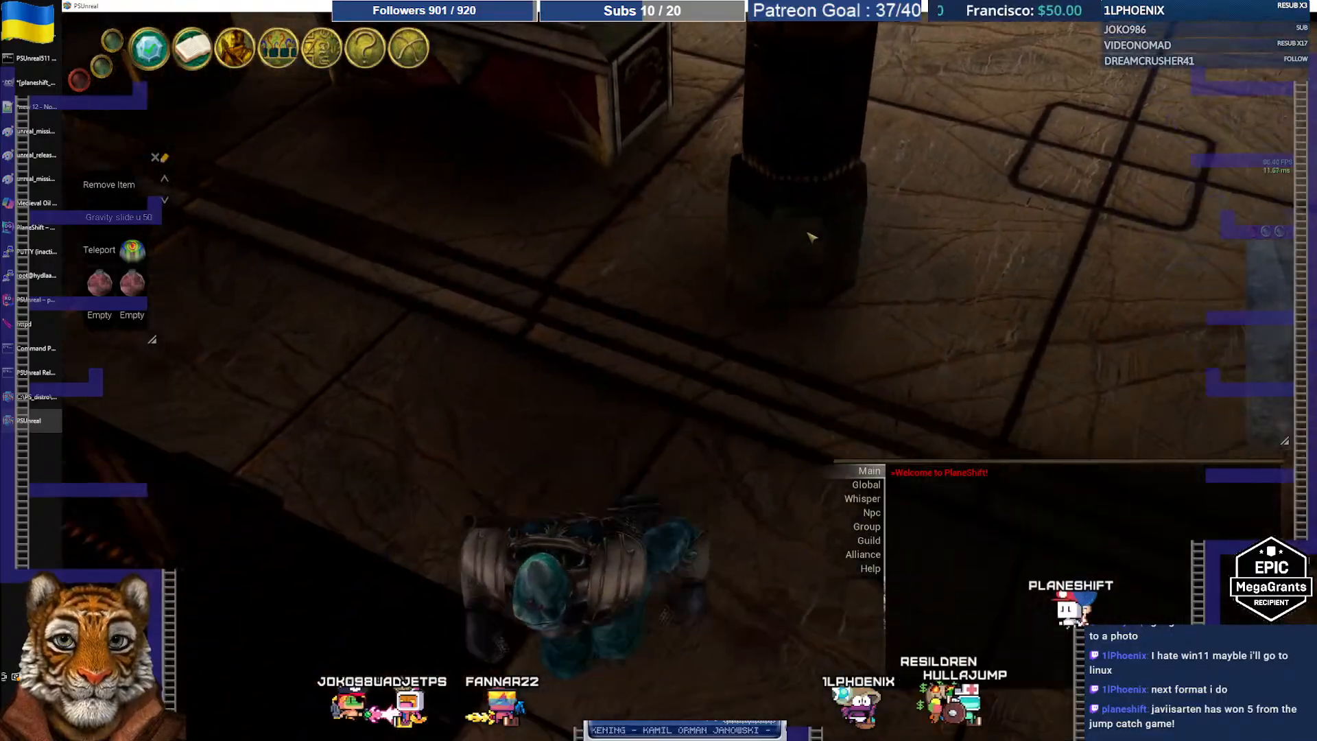
{"action": "key", "text": "w"}
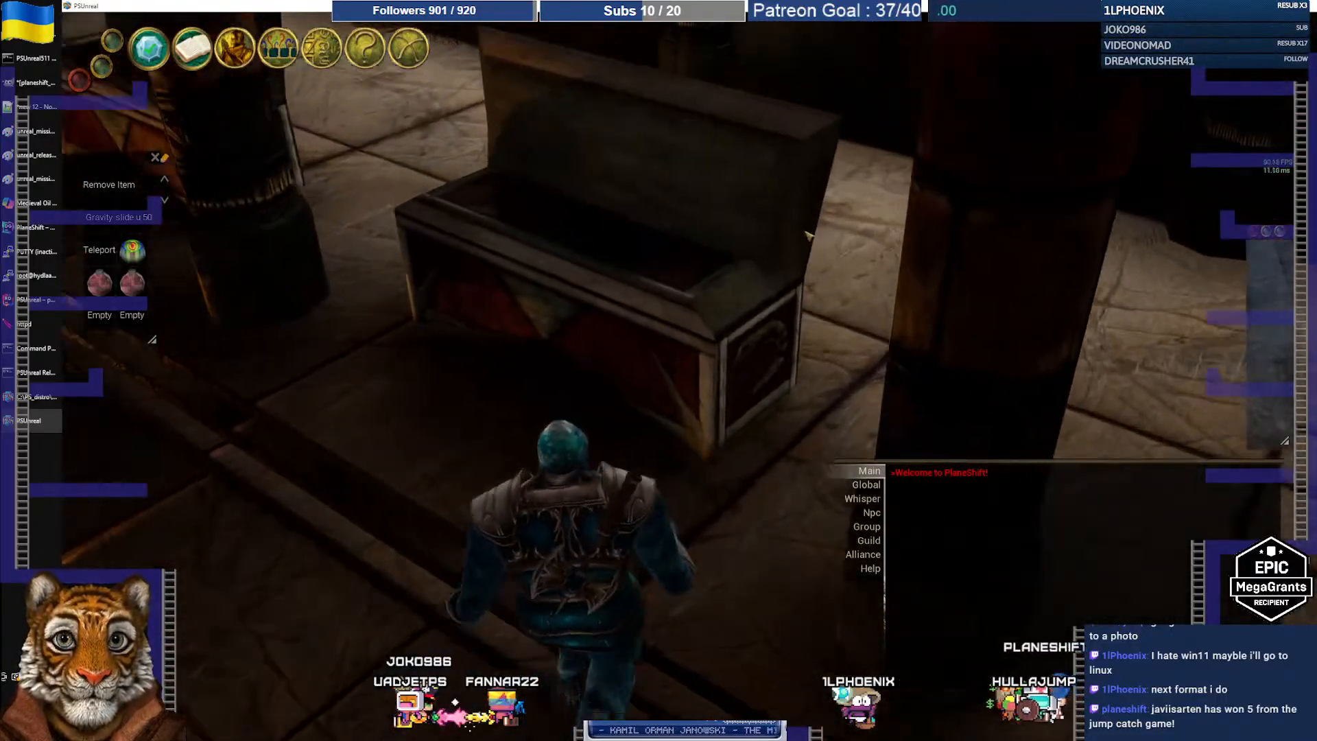
{"action": "key", "text": "space"}
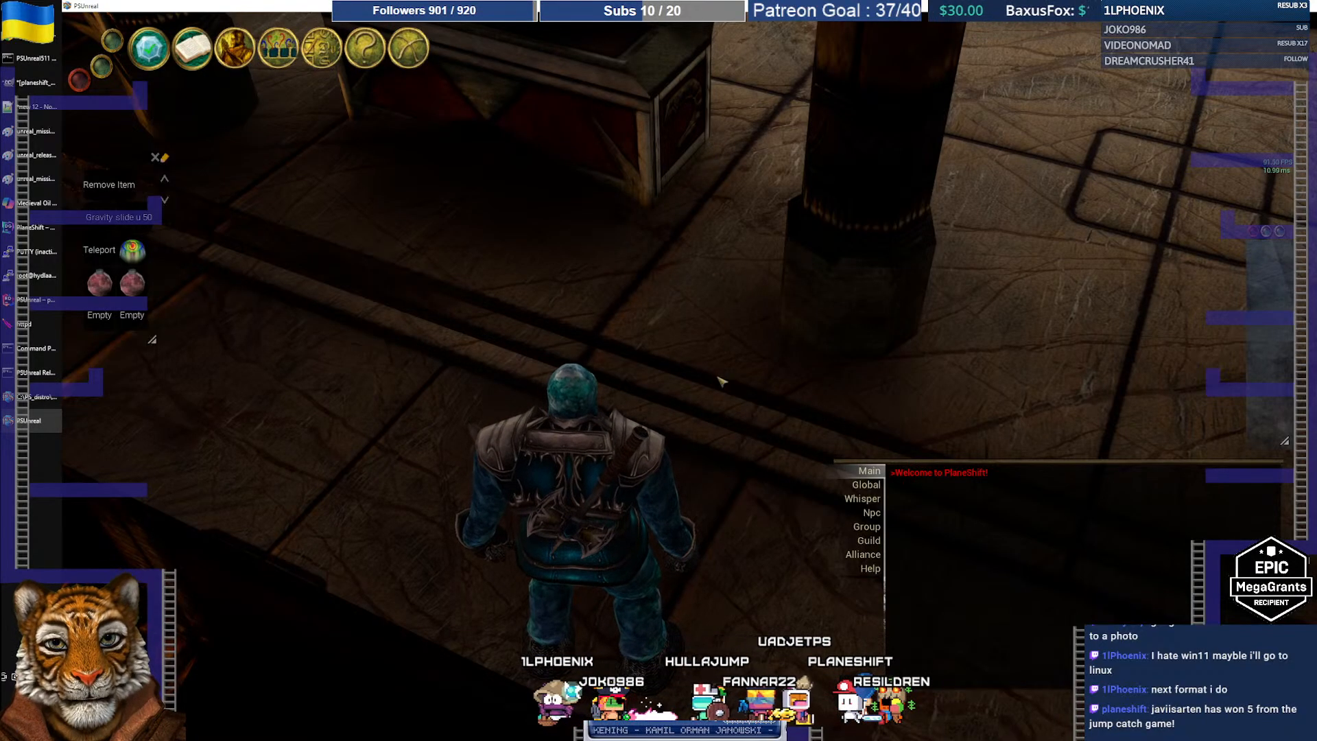
{"action": "right_click_drag", "start_coordinate": [695, 254], "coordinate": [690, 241]}
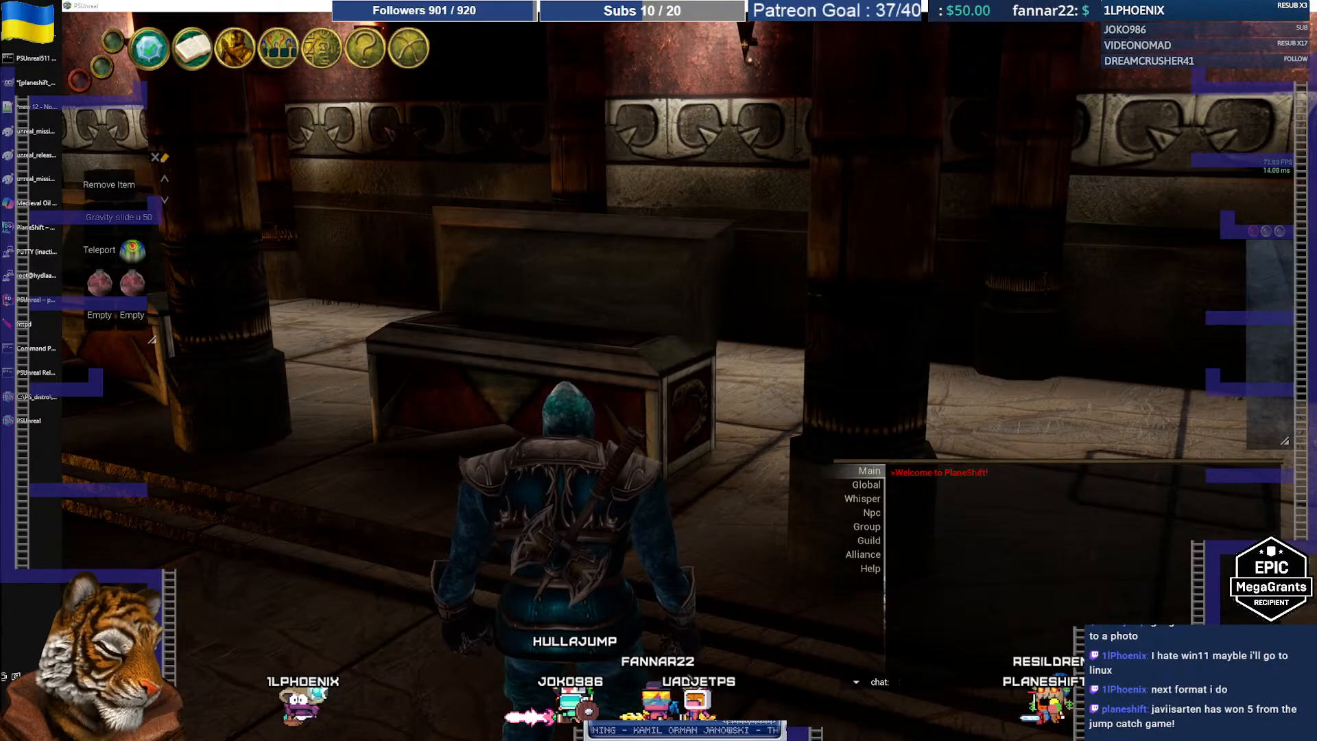
Set the FPS limit to 30 in the game's display settings and return to the game
{"action": "right_click_drag", "start_coordinate": [555, 300], "coordinate": [552, 305]}
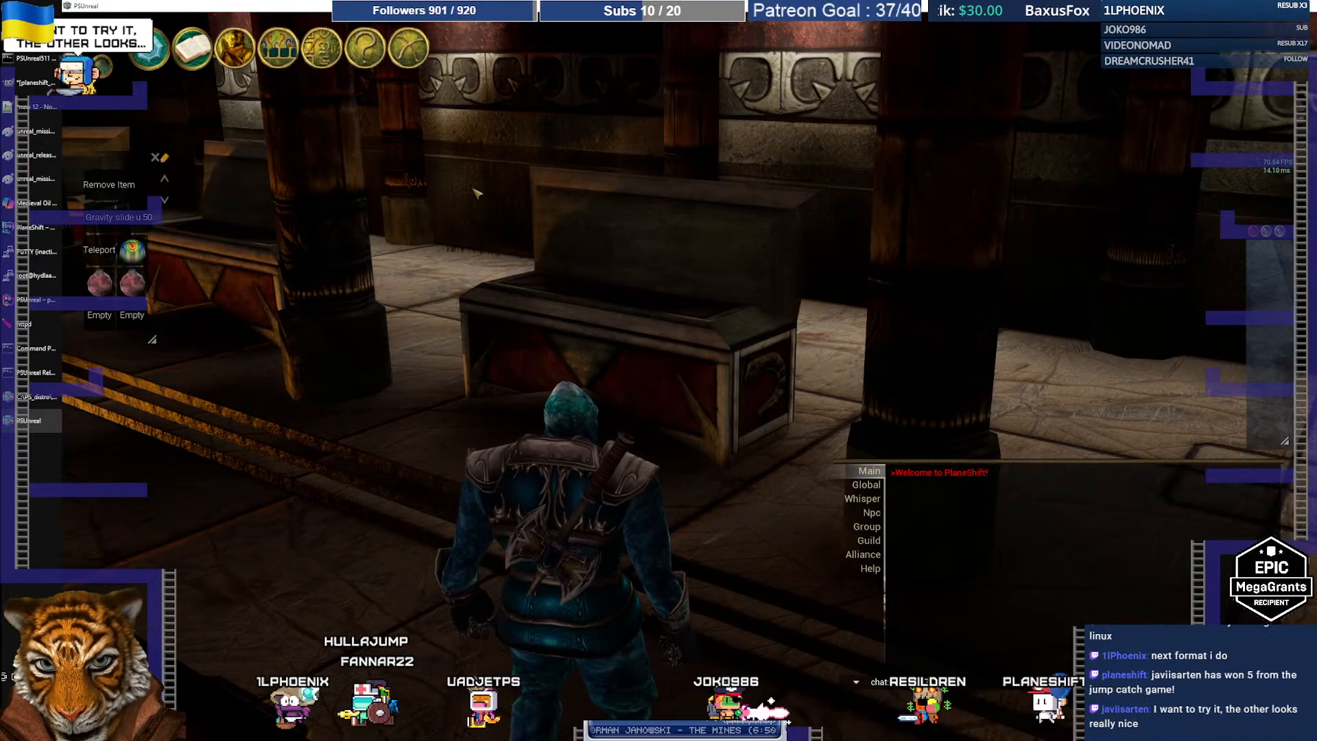
{"action": "left_click", "coordinate": [407, 51]}
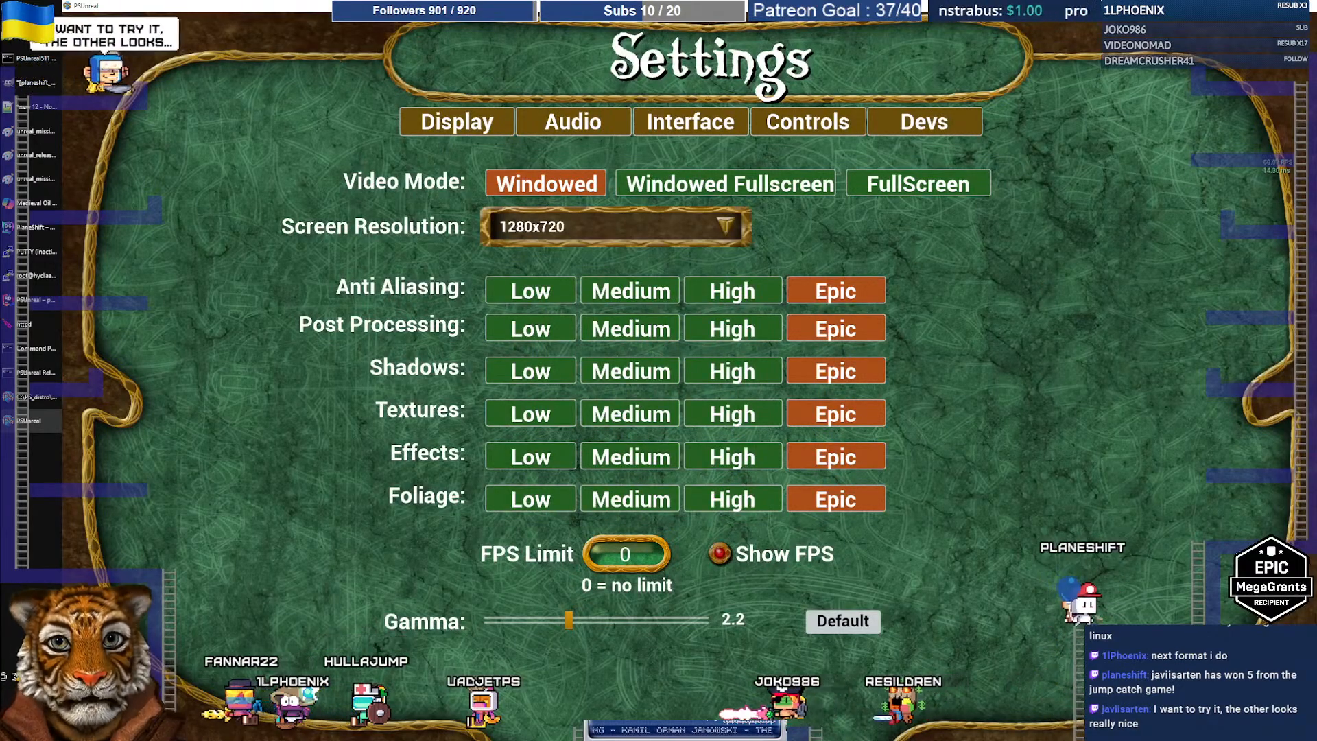
{"action": "key", "text": "Escape"}
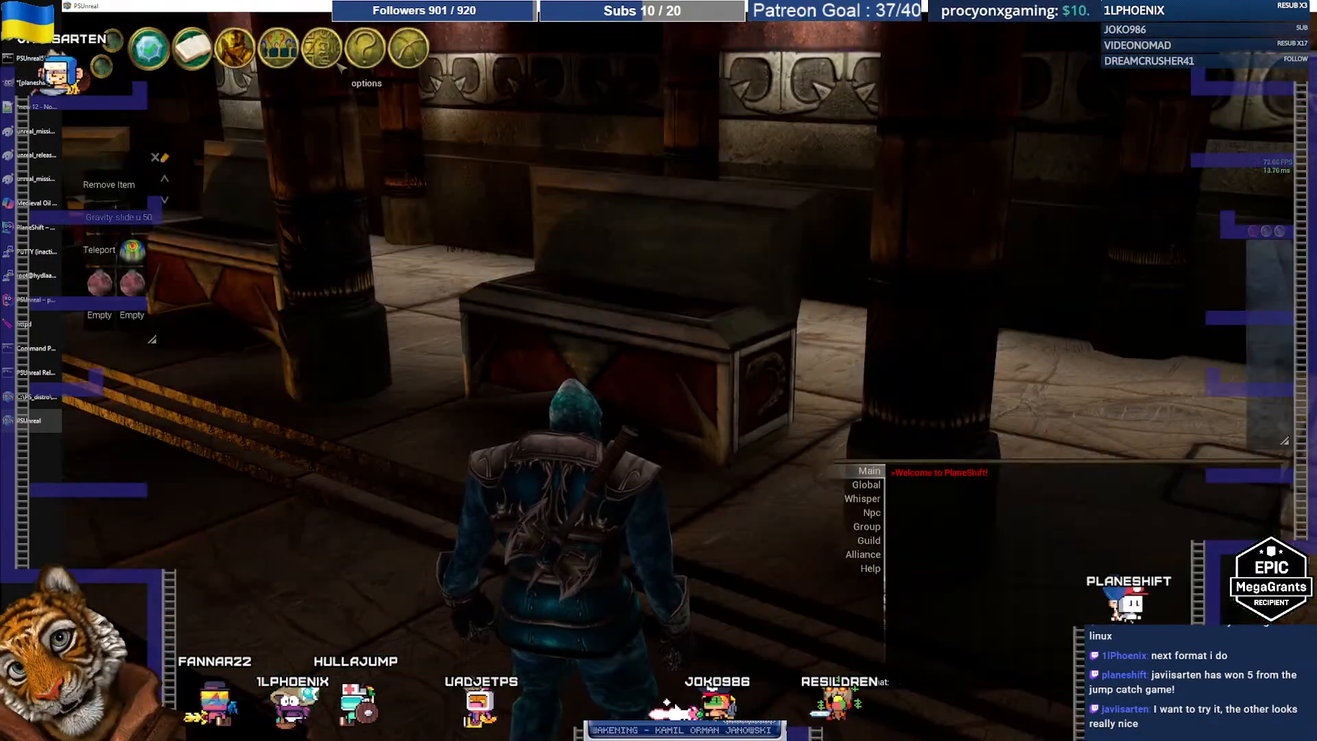
{"action": "left_click", "coordinate": [366, 49]}
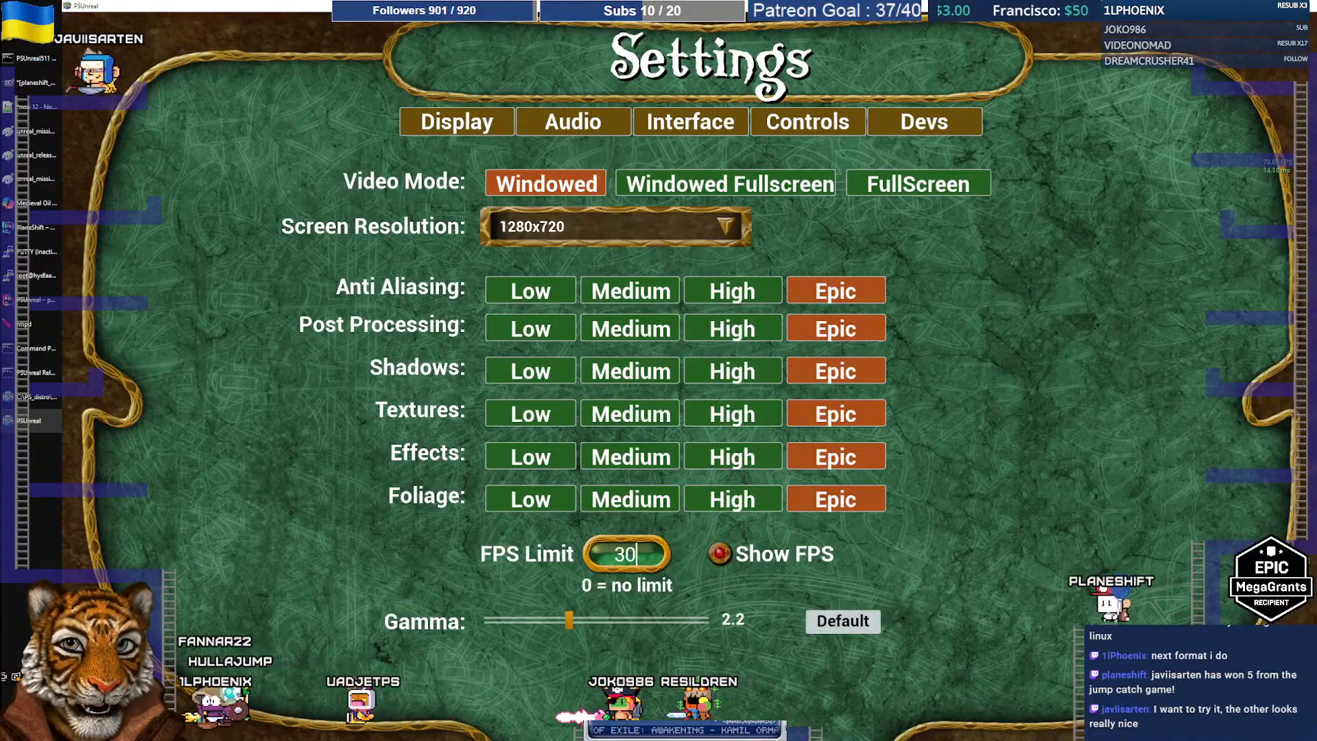
{"action": "key", "text": "Escape"}
Run and jump the character around the hall to check movement at the 30 FPS limit, and close the game
{"action": "right_click_drag", "start_coordinate": [899, 317], "coordinate": [891, 350]}
{"action": "key", "text": "w"}
{"action": "scroll", "coordinate": [890, 351], "scroll_direction": "down", "scroll_amount": 3}
{"action": "key", "text": "w"}
{"action": "key", "text": "space"}
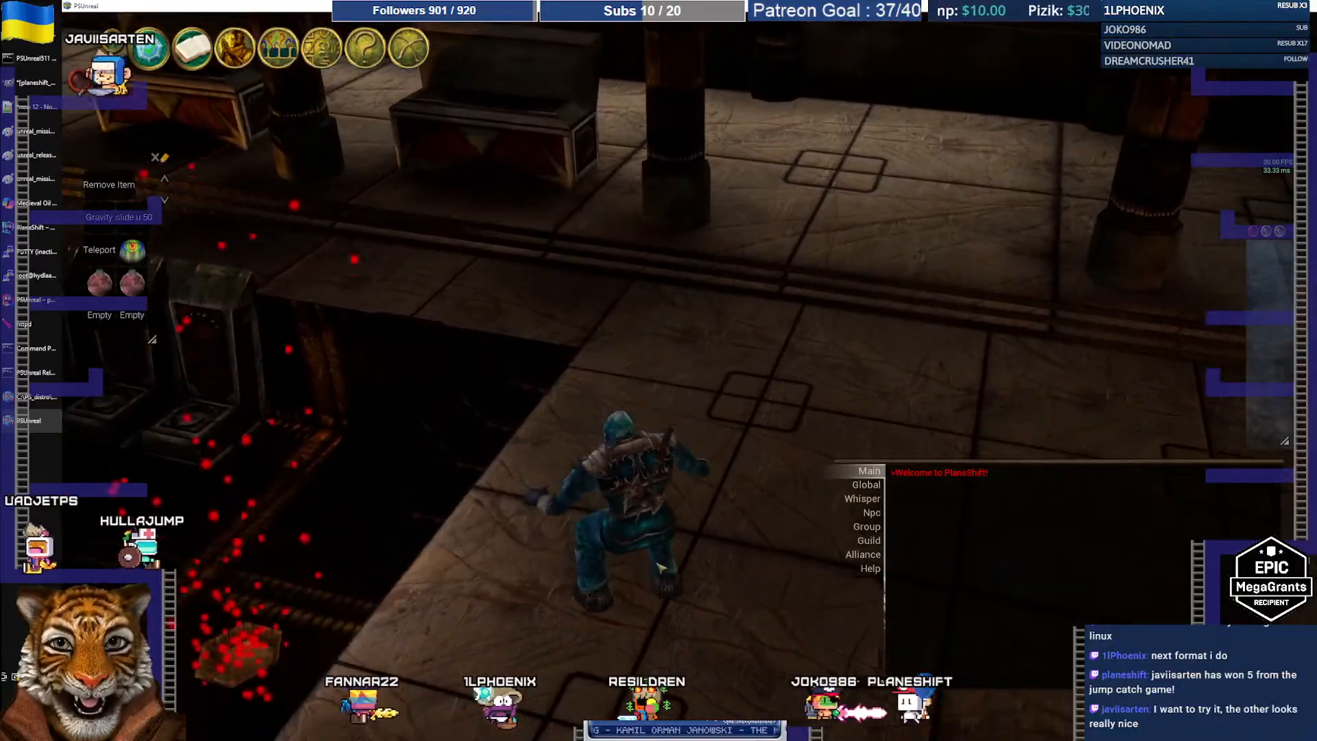
{"action": "right_click_drag", "start_coordinate": [694, 558], "coordinate": [700, 548]}
{"action": "key", "text": "space"}
{"action": "key", "text": "space"}
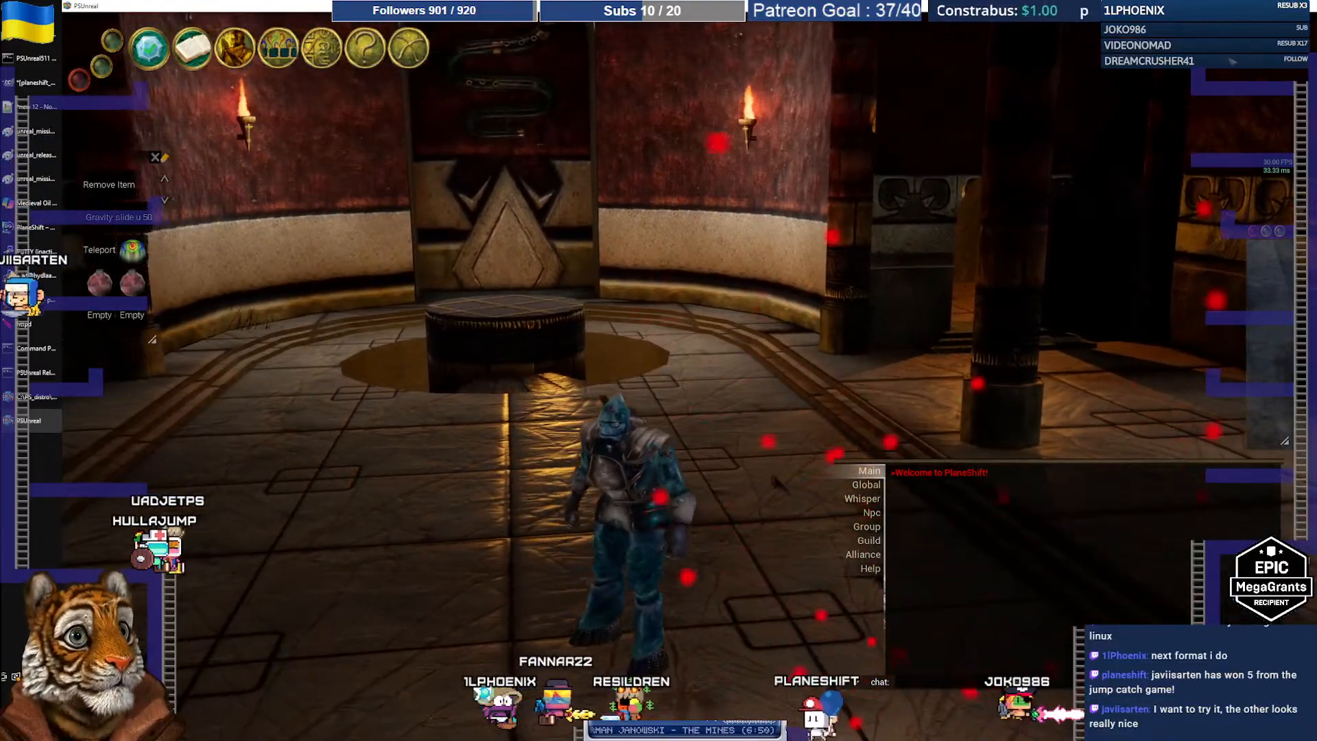
{"action": "left_click", "coordinate": [1309, 6]}
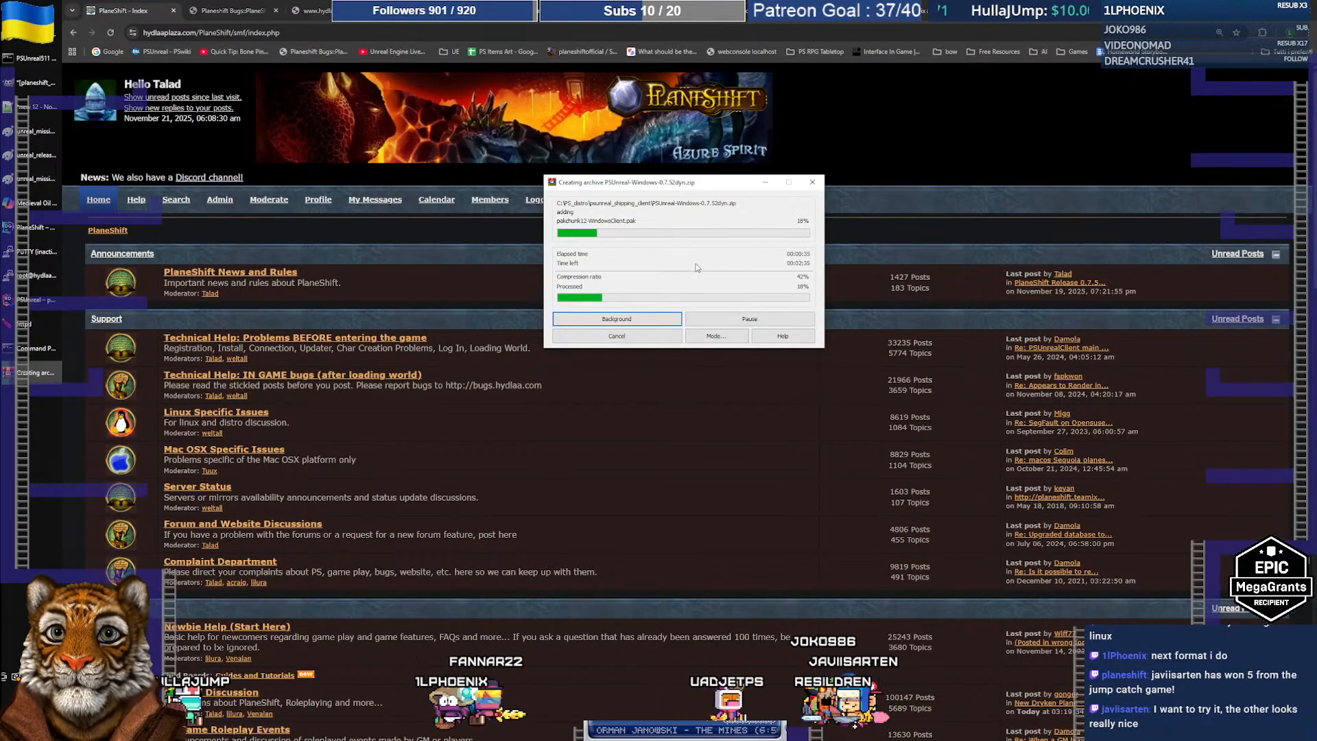
Save the edits to the Skybox_and_Lights_setup wiki page and view its 0.7.52 test section
{"action": "left_click", "coordinate": [474, 11]}
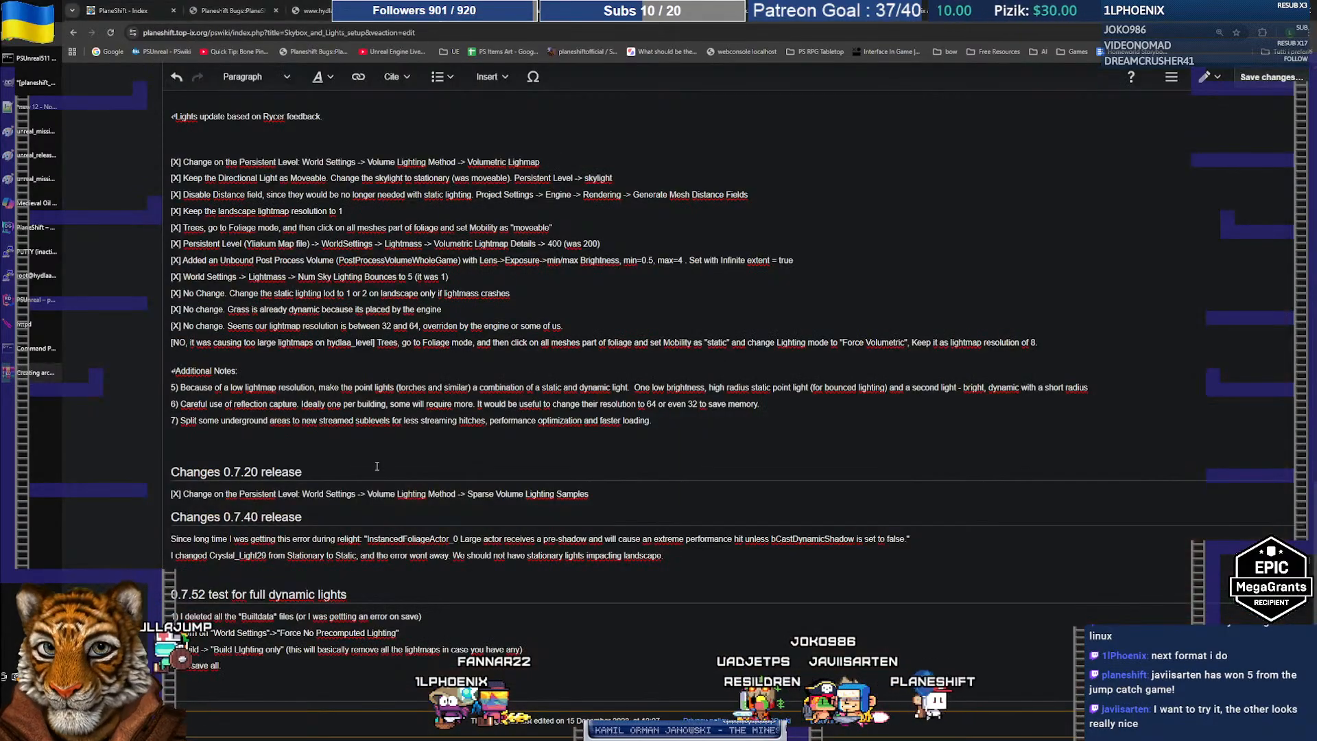
{"action": "left_click", "coordinate": [1250, 83]}
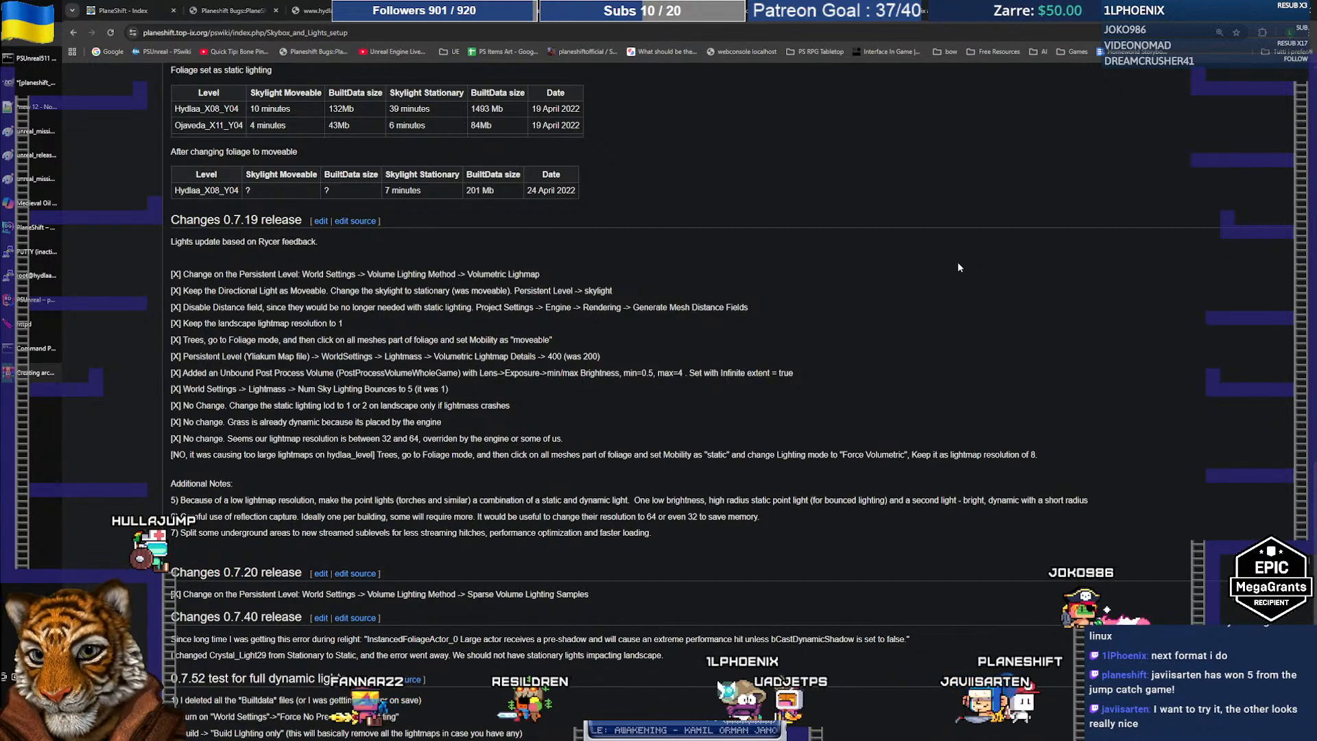
{"action": "scroll", "coordinate": [965, 267], "scroll_direction": "down", "scroll_amount": 1}
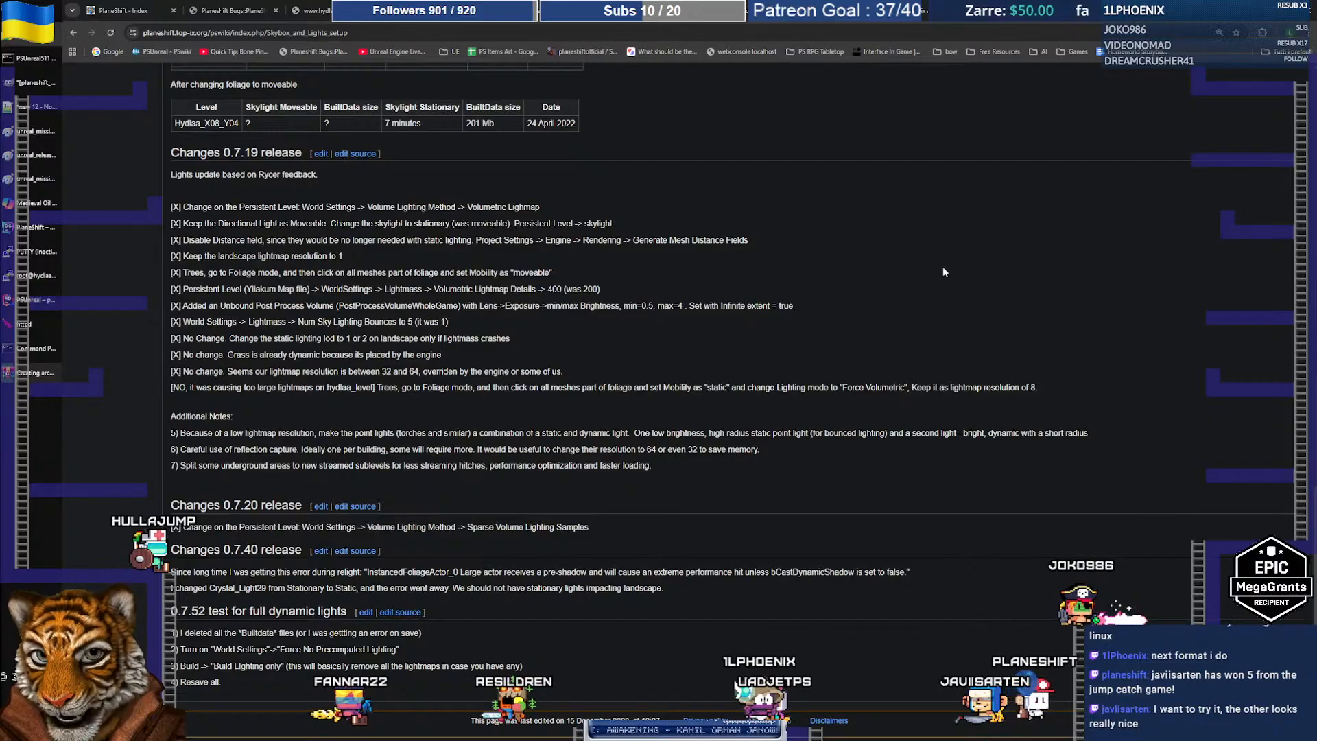
Bring the archive creation progress window forward and inspect the GPU performance details in Task Manager
{"action": "left_click", "coordinate": [36, 373]}
{"action": "left_click_drag", "start_coordinate": [721, 183], "coordinate": [677, 192]}
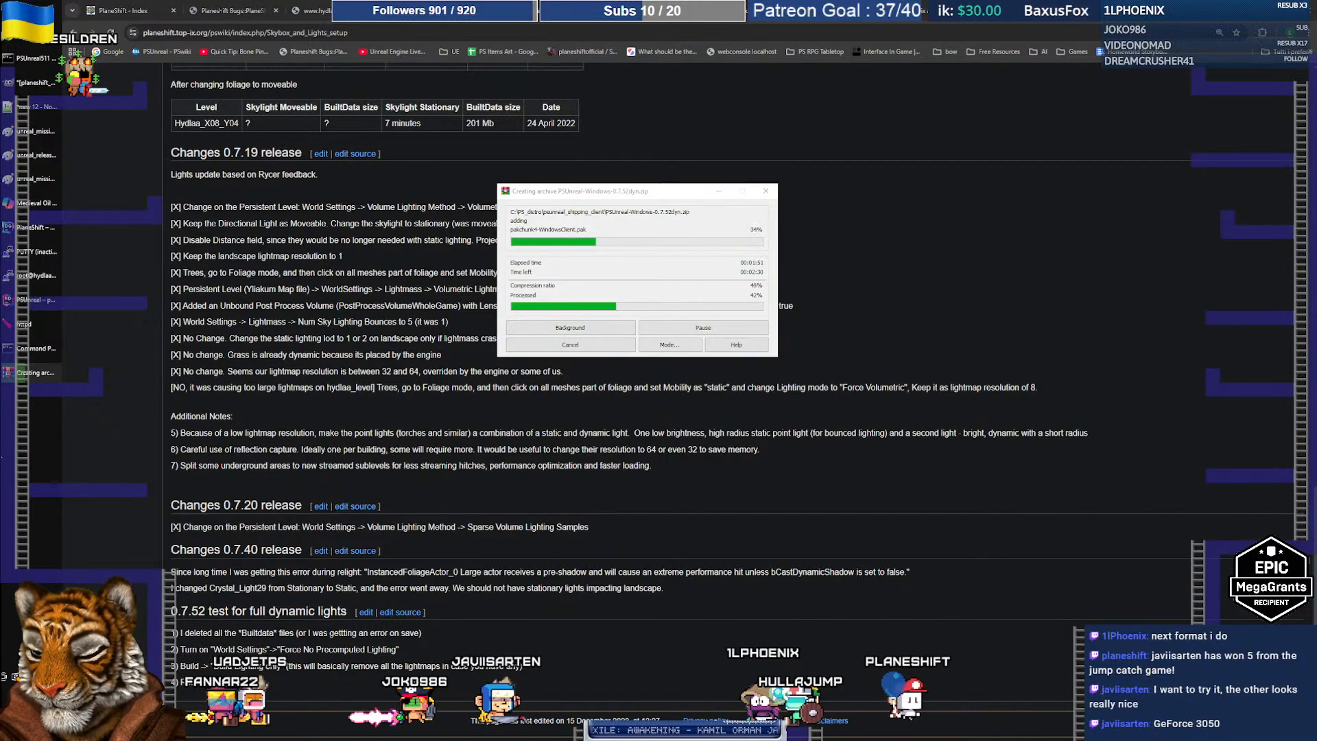
{"action": "key", "text": "ctrl+shift+Escape"}
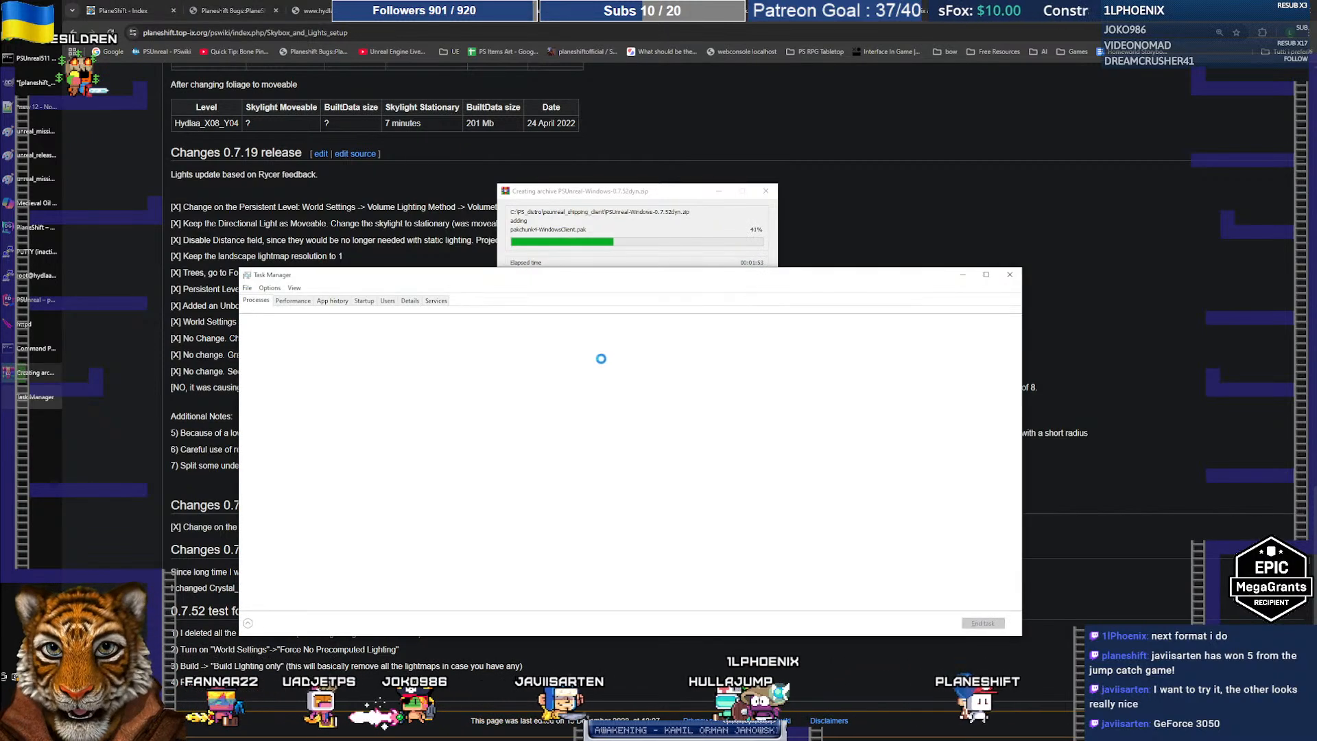
{"action": "left_click_drag", "start_coordinate": [587, 277], "coordinate": [623, 240]}
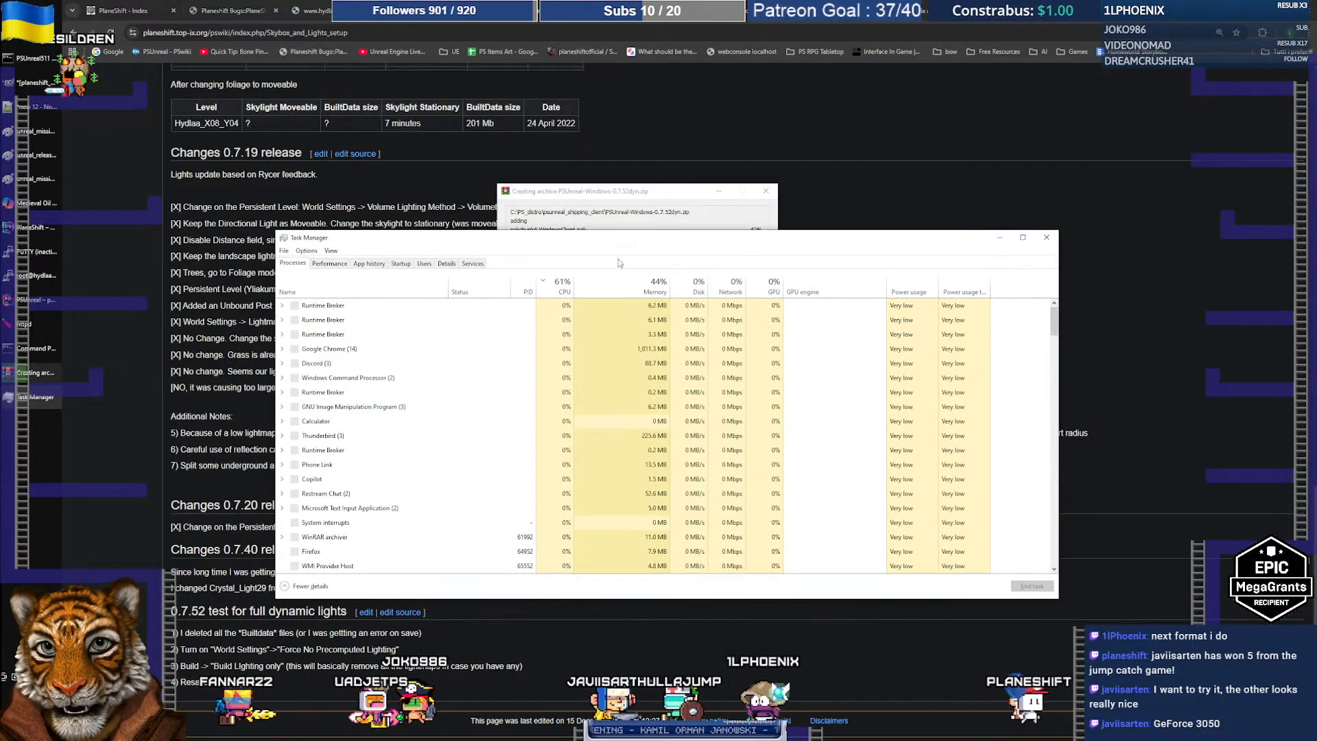
{"action": "left_click", "coordinate": [447, 265]}
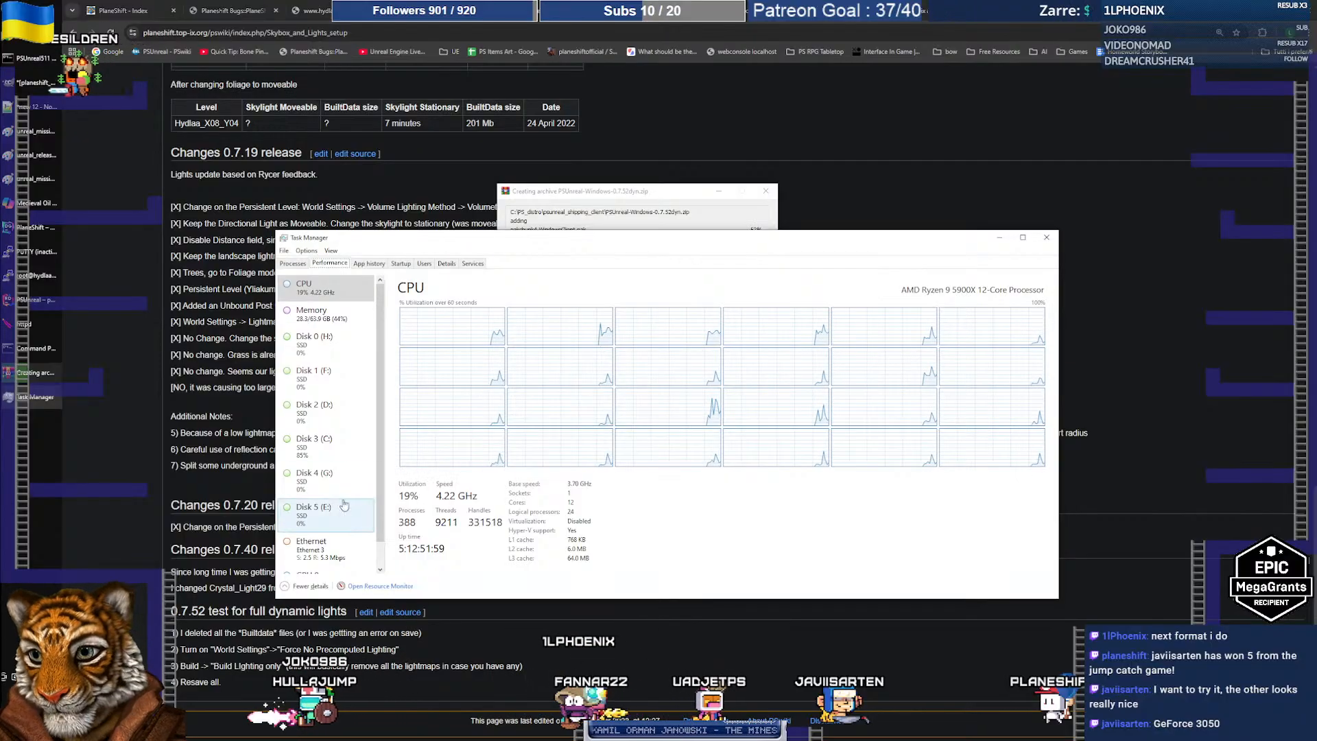
{"action": "left_click", "coordinate": [313, 573]}
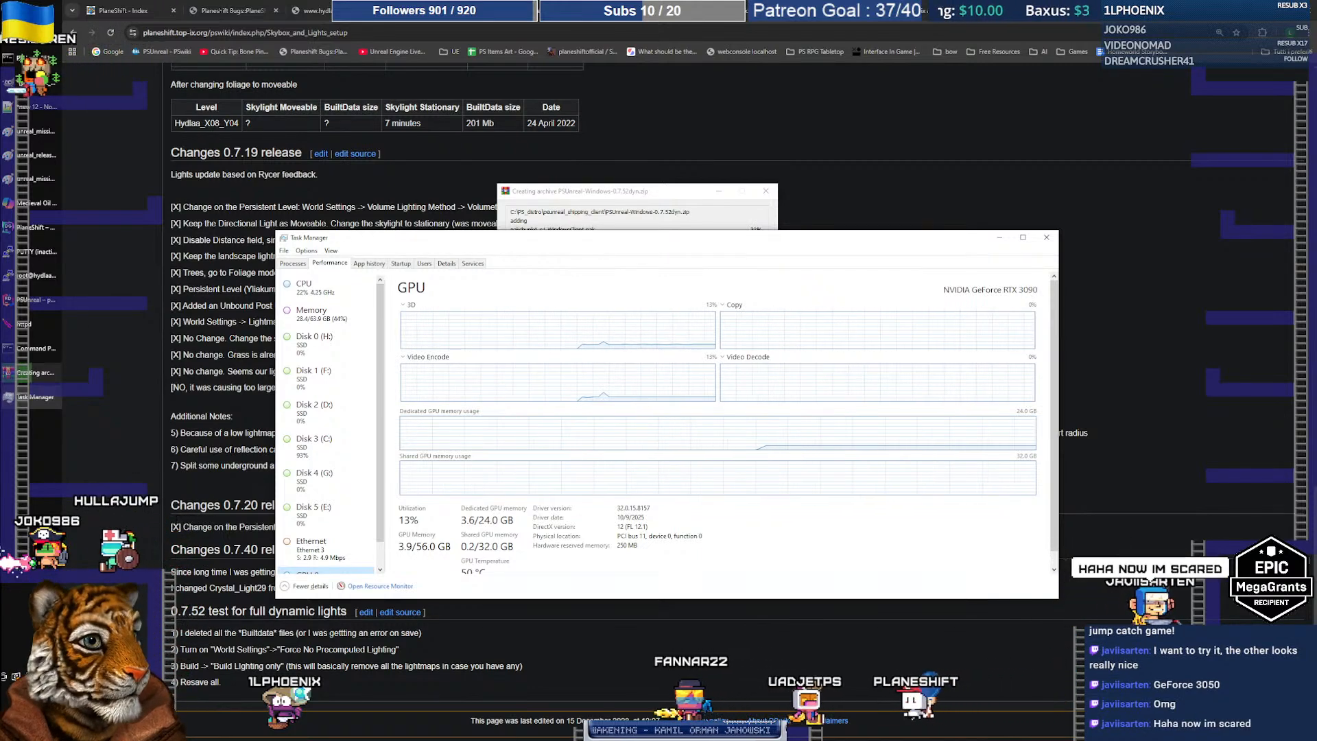
Show the AnimazeDesktop avatar window on this screen, close Task Manager, and move the avatar window back off
{"action": "left_click_drag", "start_coordinate": [1316, 113], "coordinate": [387, 84]}
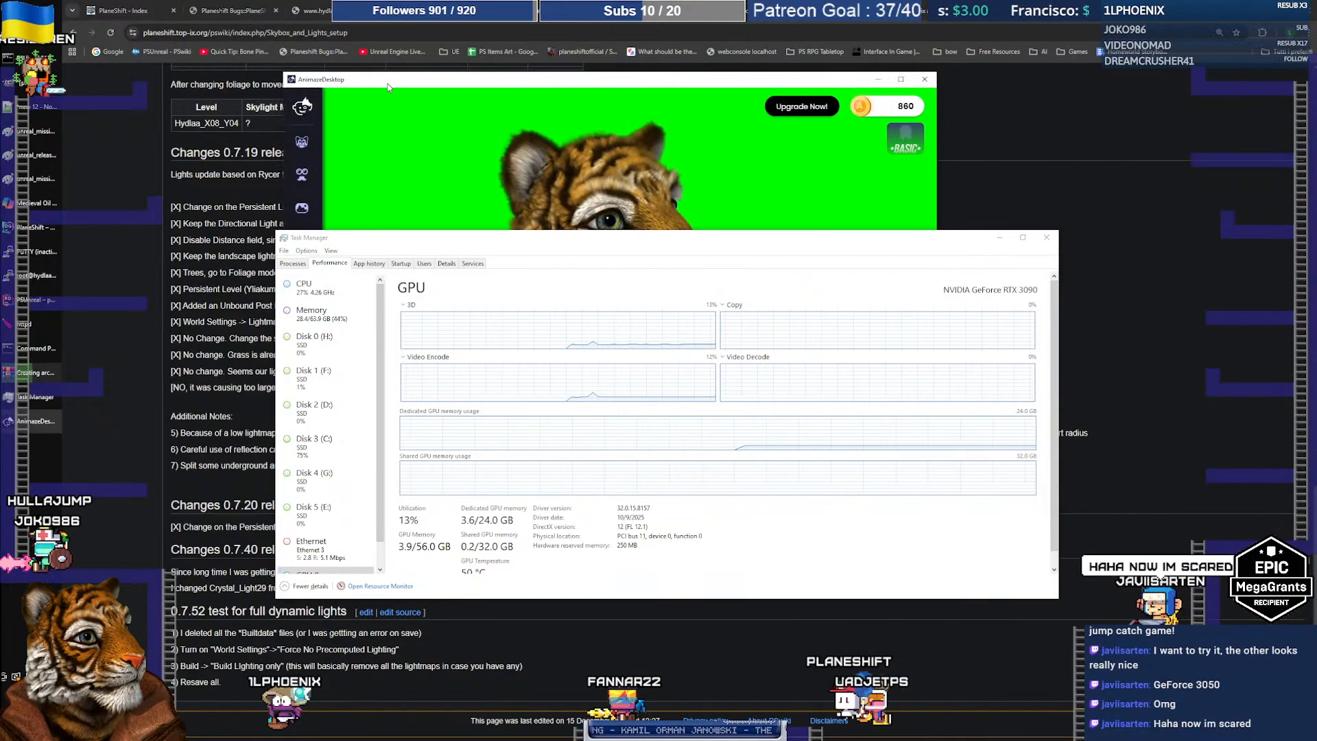
{"action": "left_click", "coordinate": [1046, 237]}
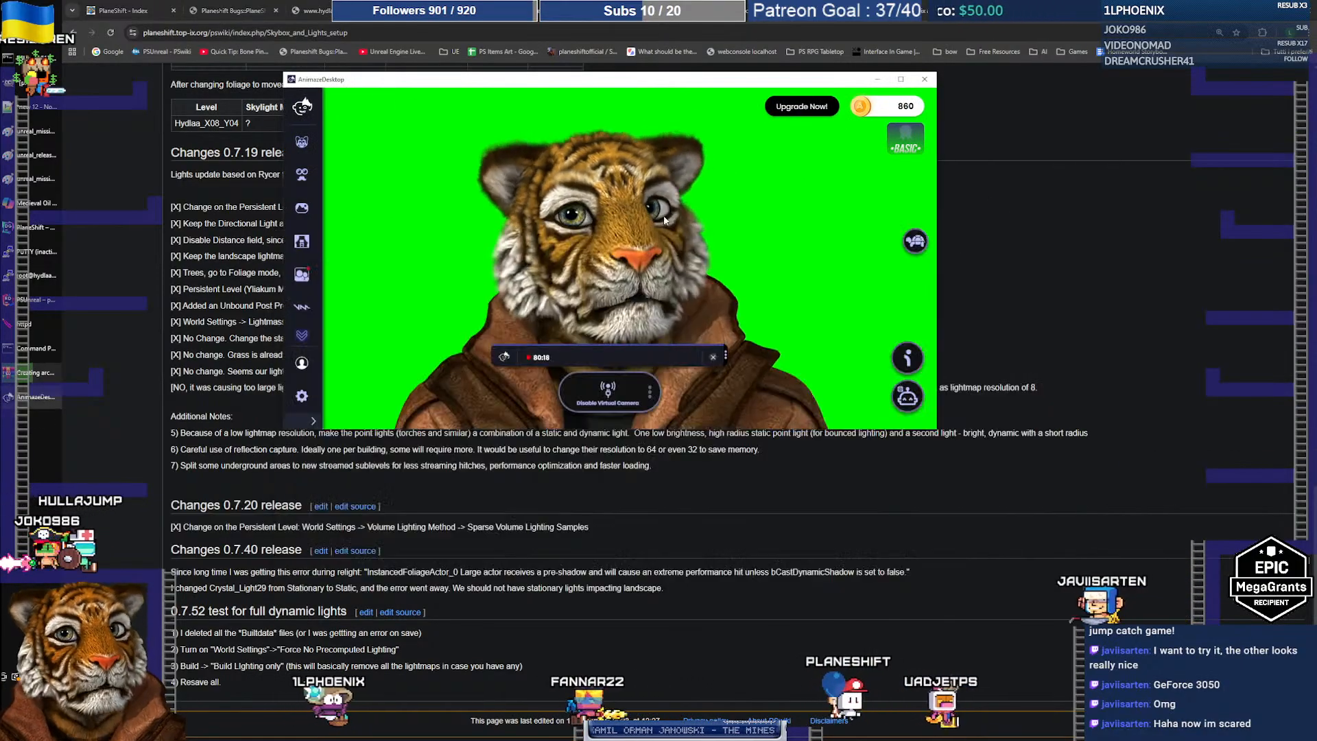
{"action": "left_click_drag", "start_coordinate": [622, 85], "coordinate": [1316, 55]}
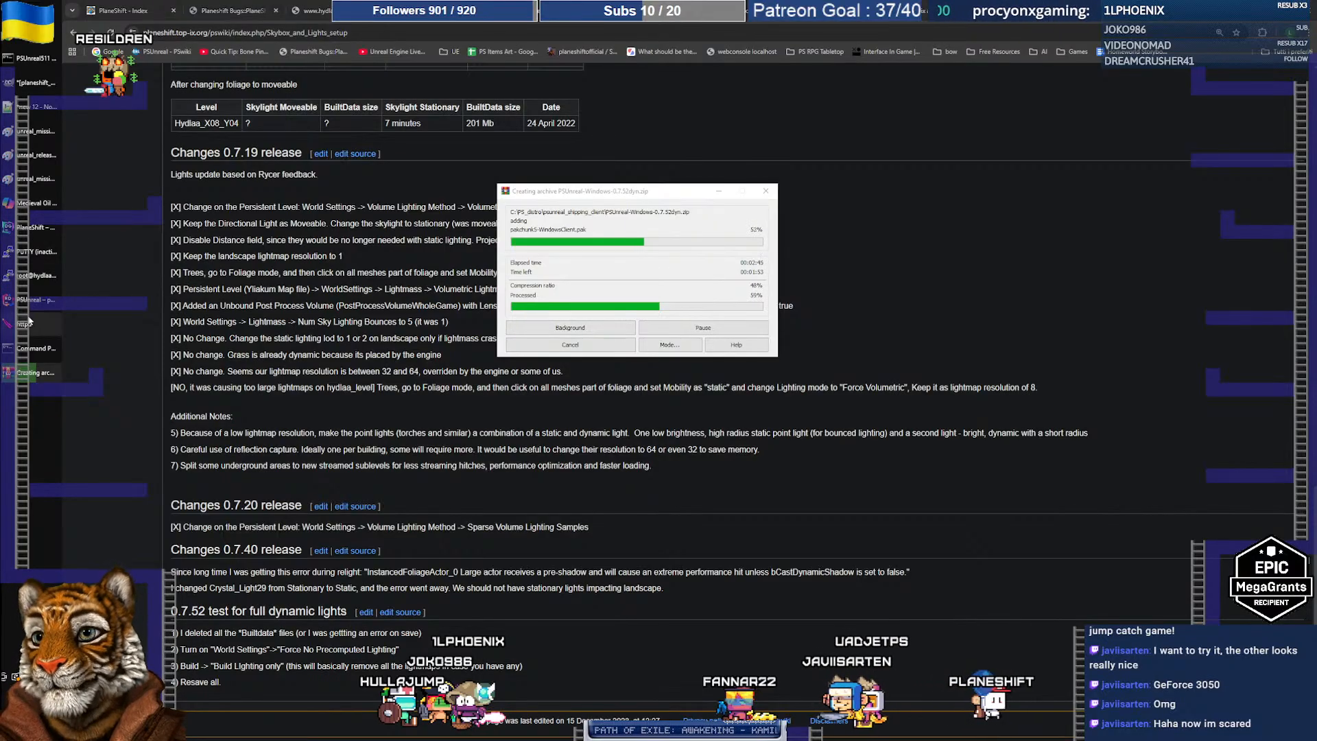
Reposition the archive progress window and briefly bring the AnimazeDesktop window onto this screen again
{"action": "mouse_move", "coordinate": [46, 203]}
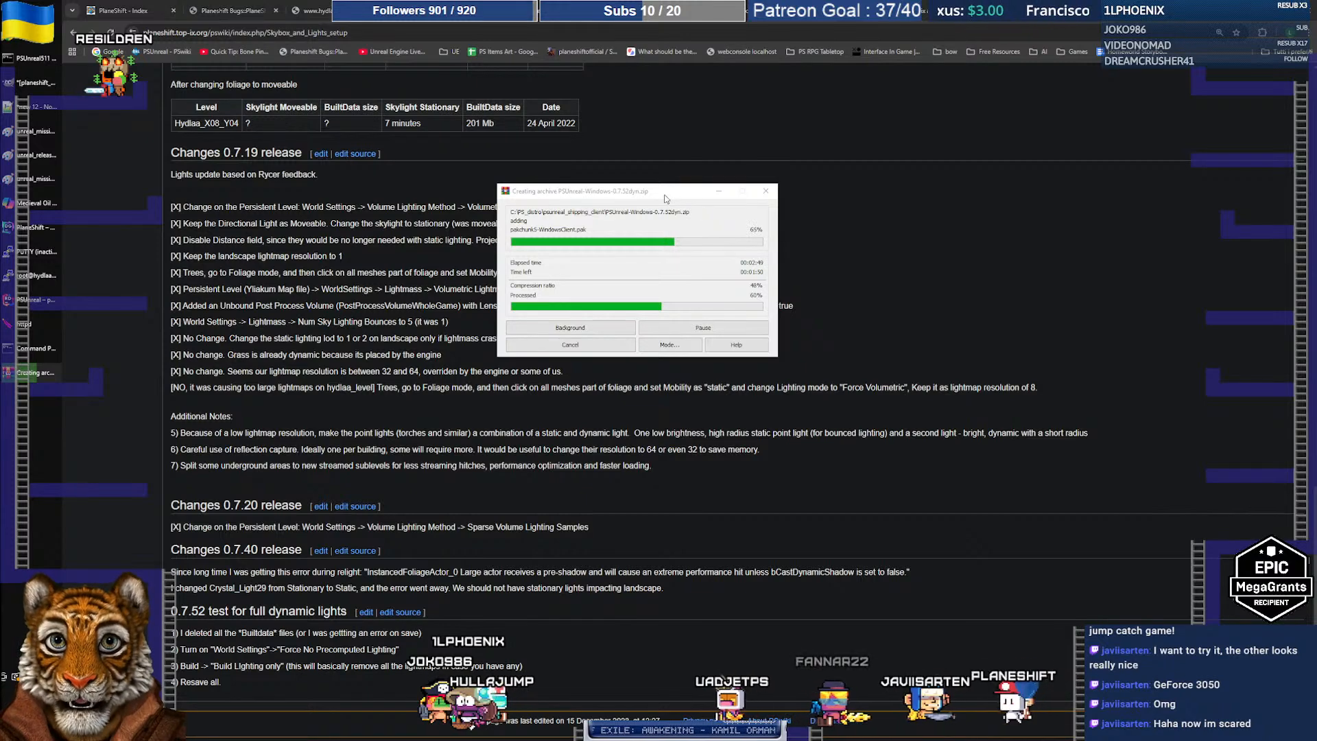
{"action": "left_click_drag", "start_coordinate": [659, 191], "coordinate": [666, 191]}
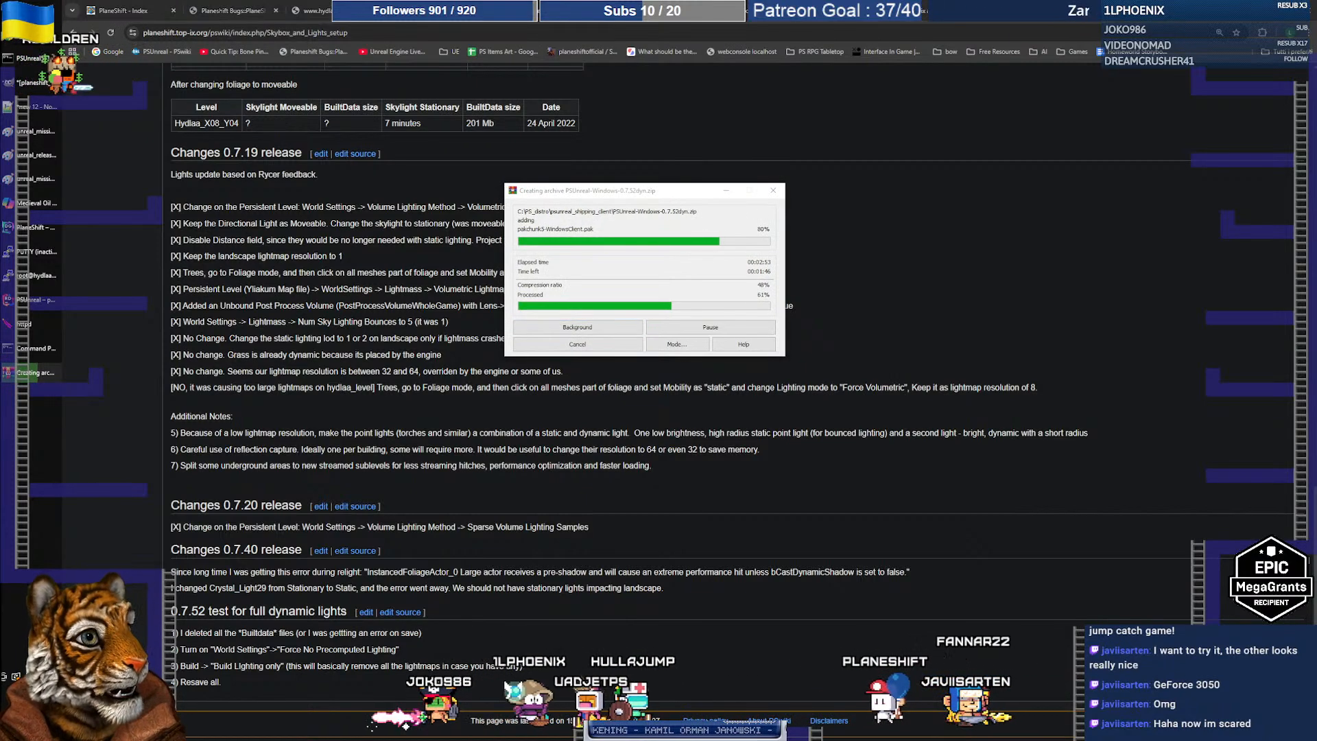
{"action": "left_click_drag", "start_coordinate": [1316, 117], "coordinate": [343, 110]}
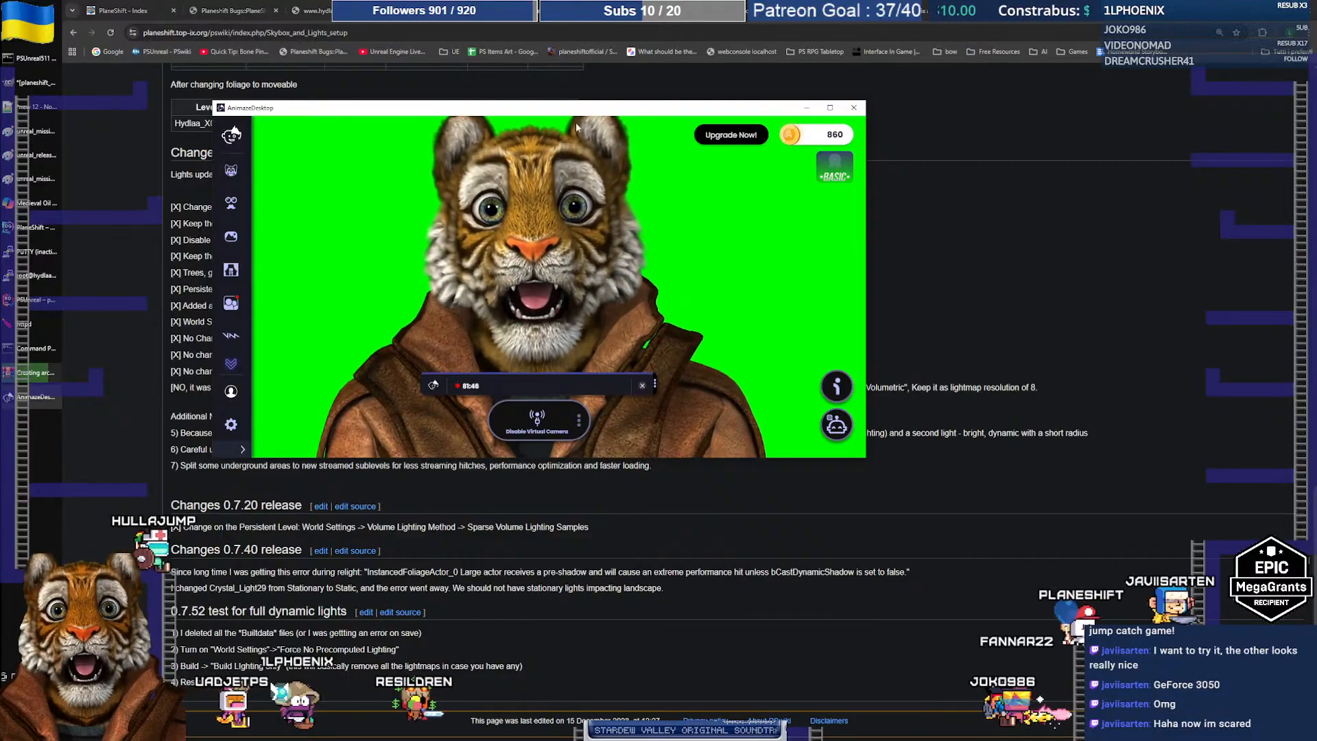
{"action": "left_click_drag", "start_coordinate": [551, 109], "coordinate": [1315, 126]}
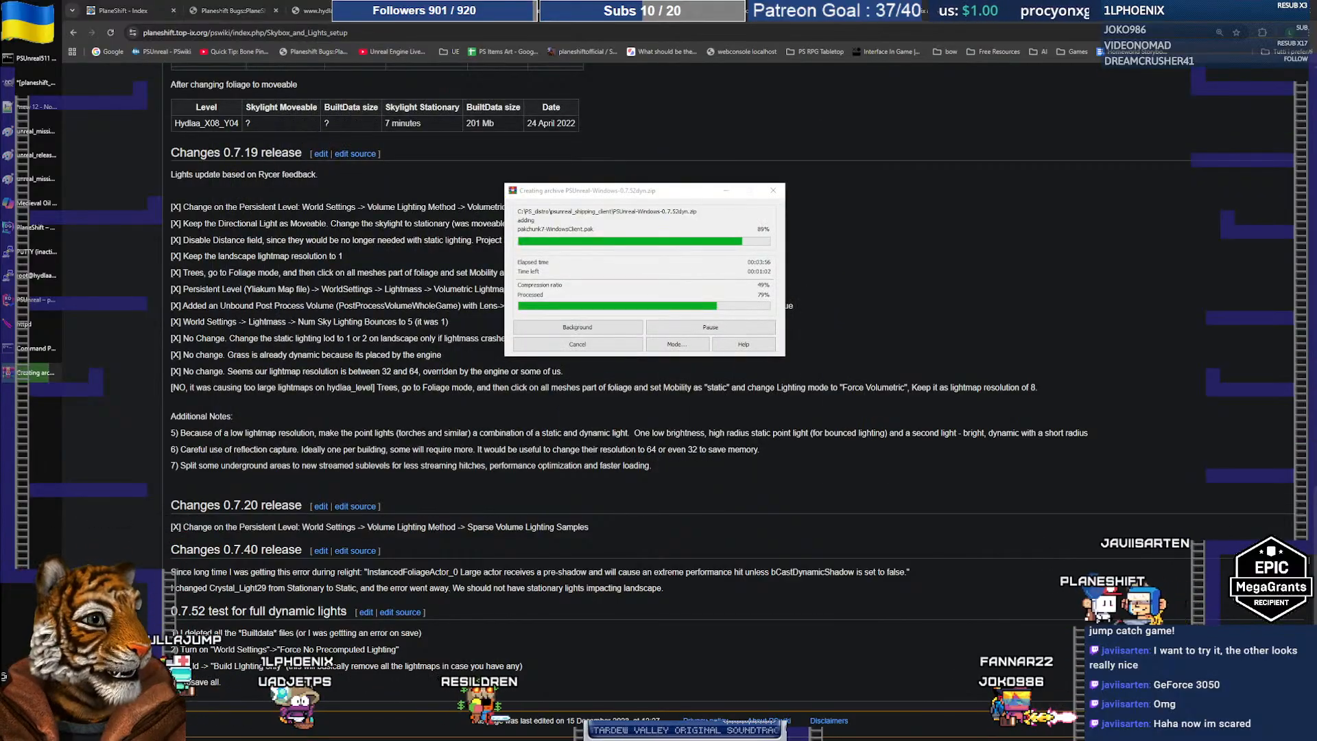
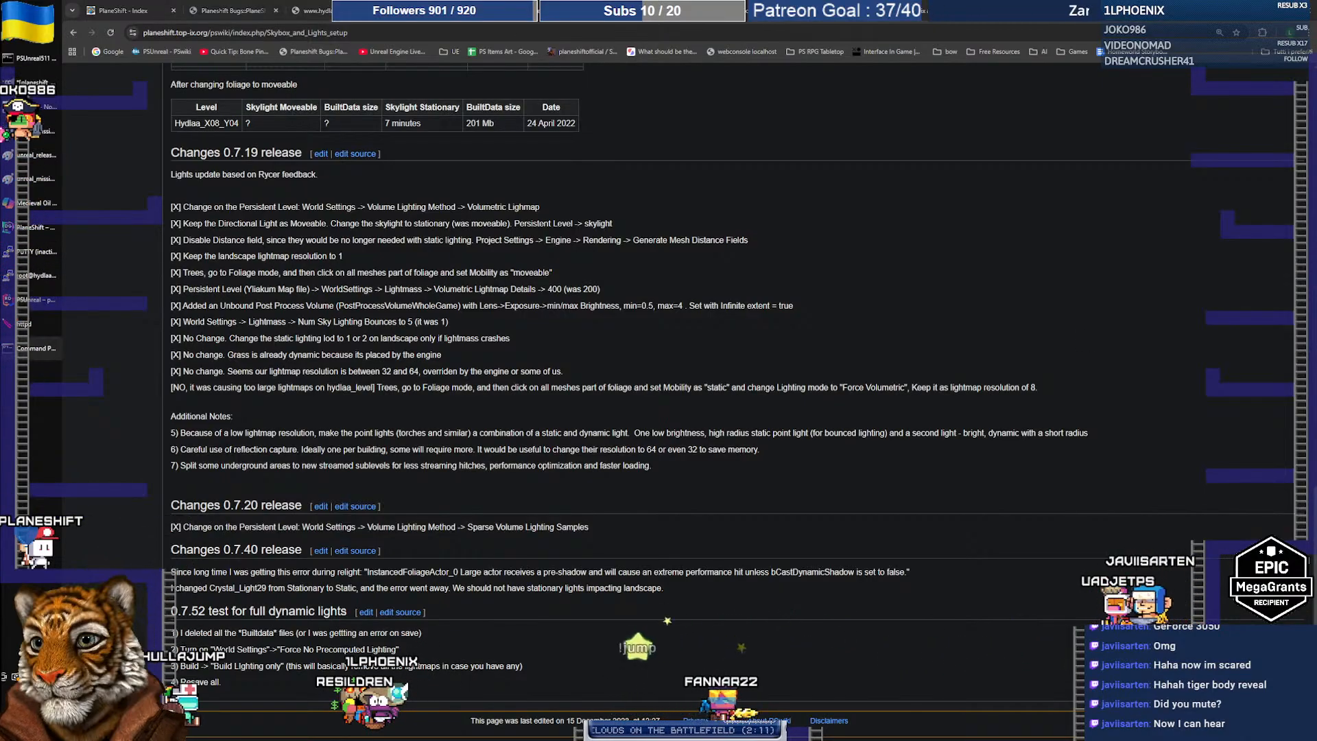
Launch the 0.7.52dyn game client, enter the Main Server with the selected character, and maximize the game window
{"action": "key", "text": "super"}
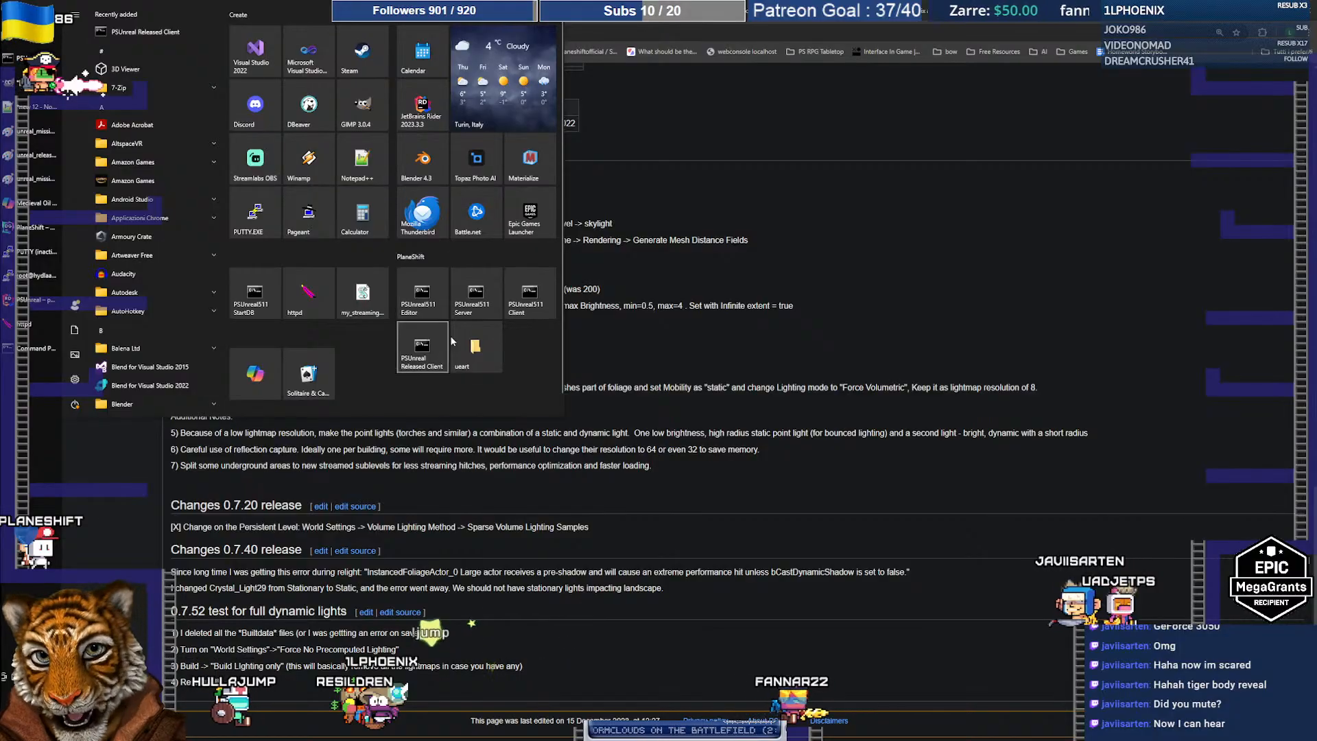
{"action": "left_click", "coordinate": [746, 221]}
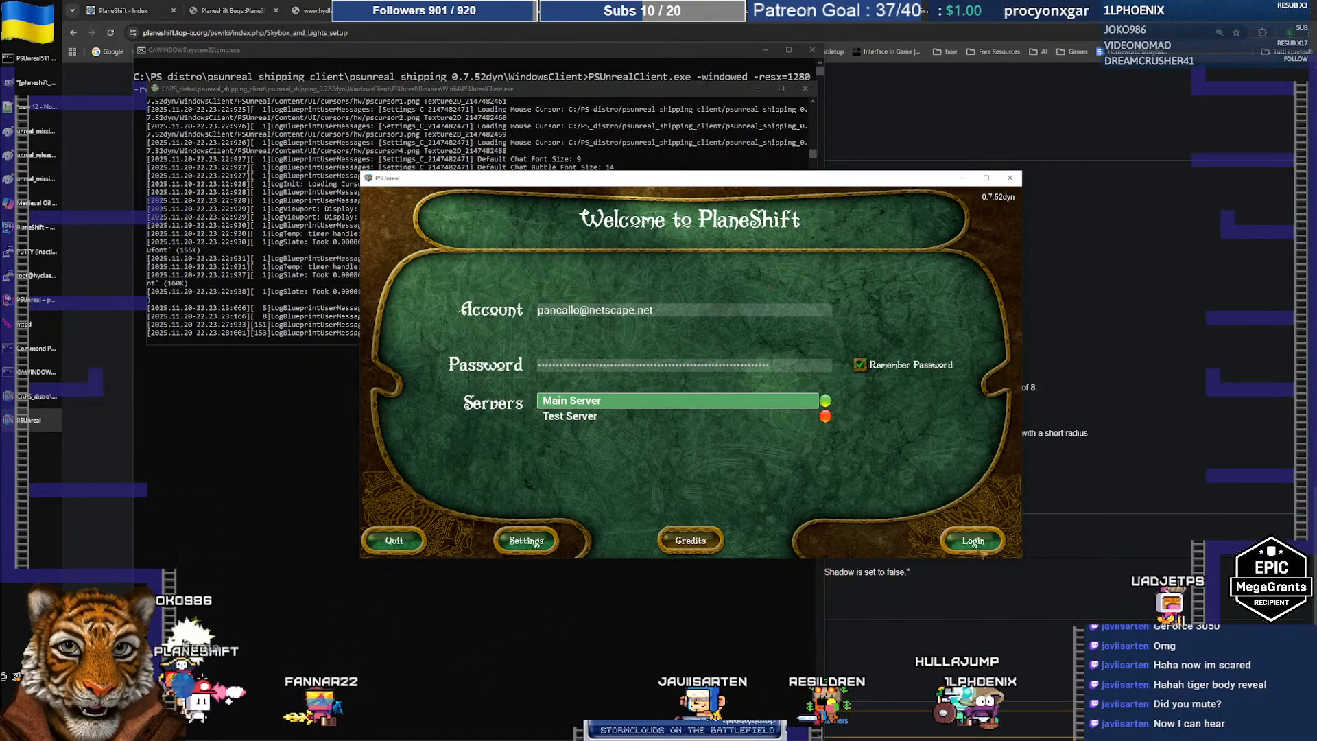
{"action": "left_click", "coordinate": [980, 547]}
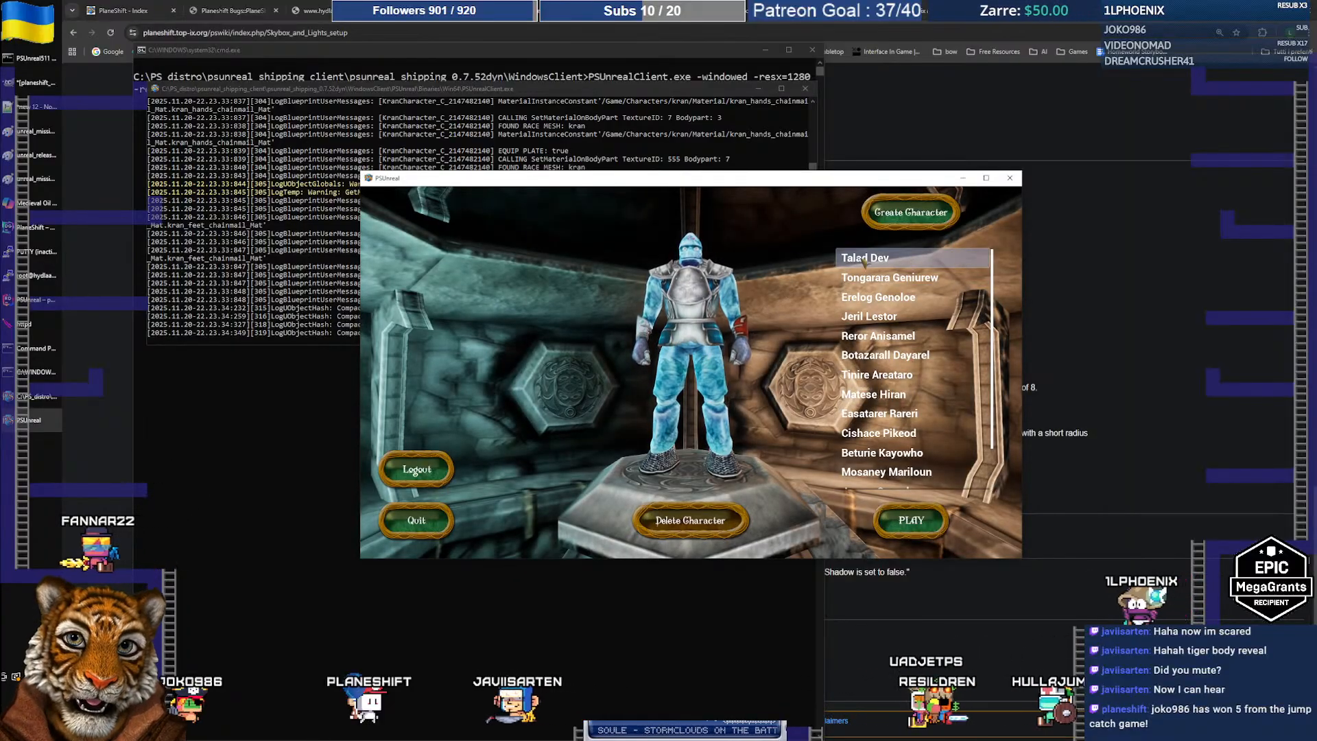
{"action": "left_click", "coordinate": [932, 523]}
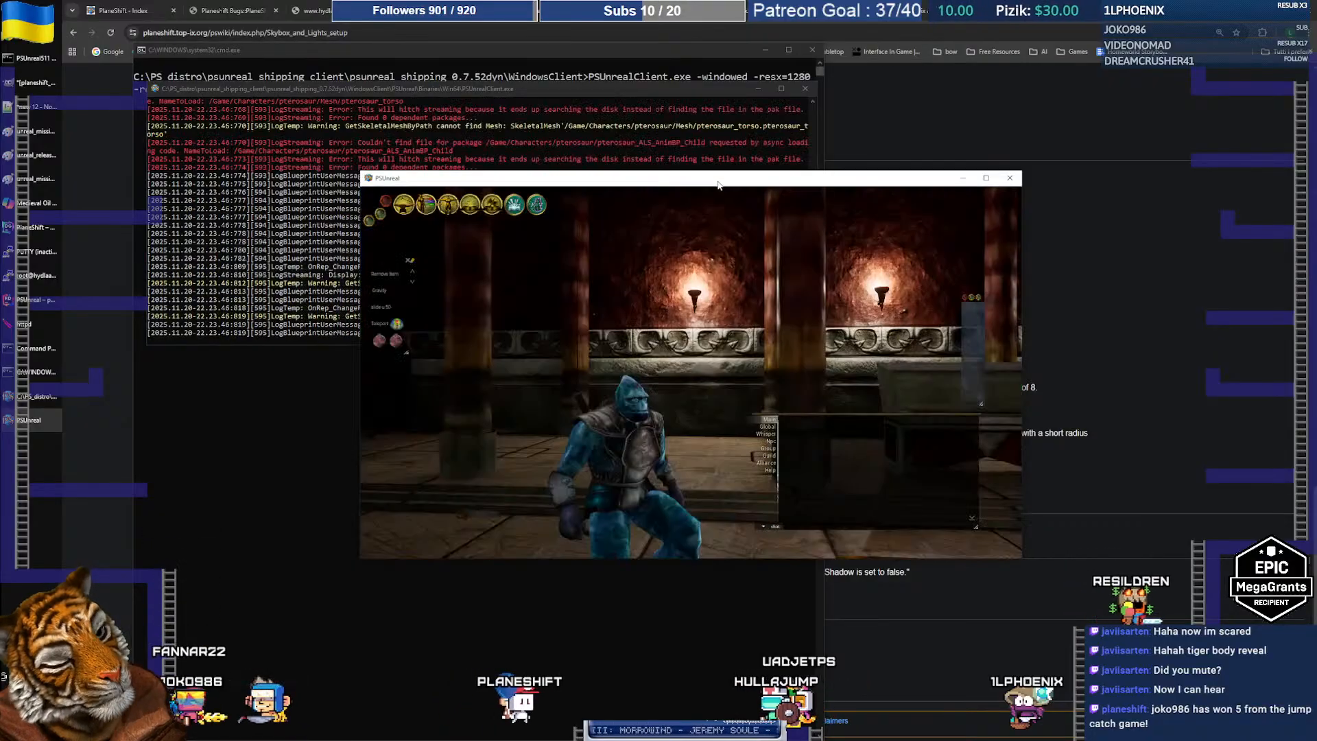
{"action": "double_click", "coordinate": [718, 184]}
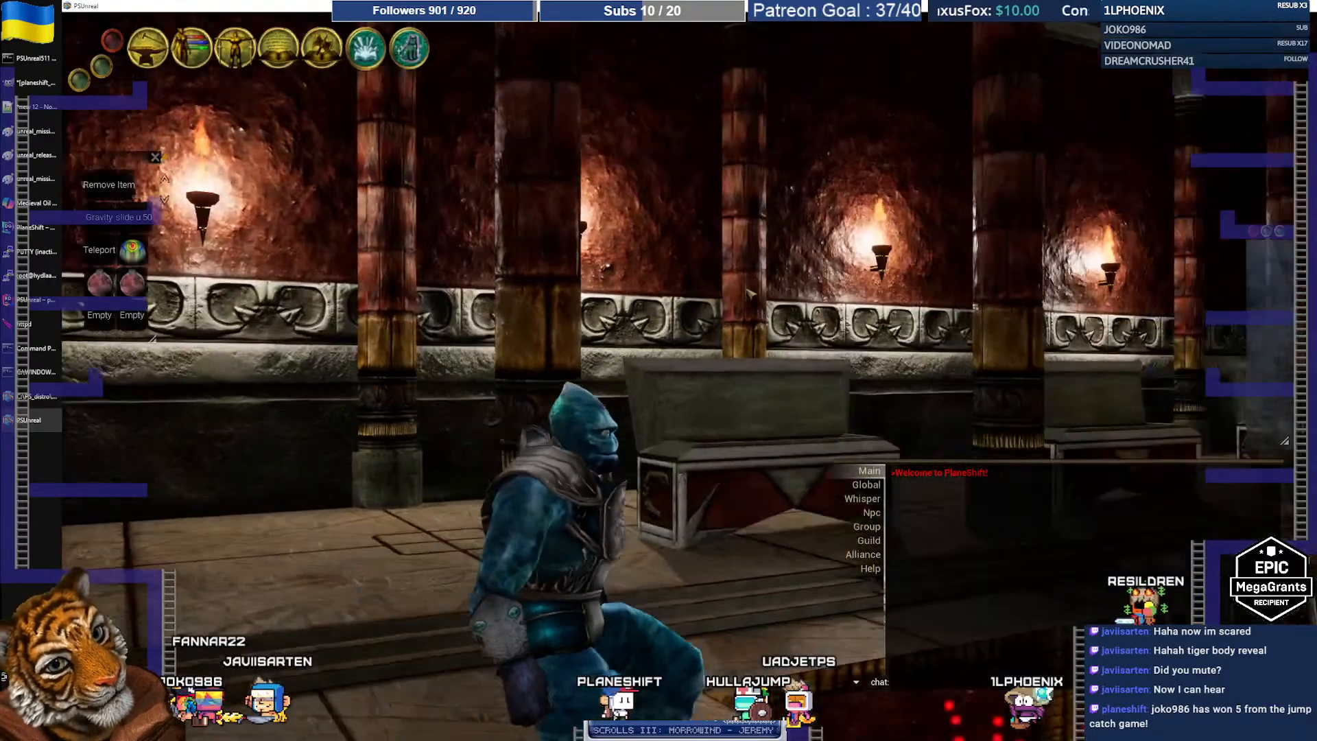
Run the character past the sunken seating area towards the torch-lit wall to examine the hall's lighting
{"action": "right_click_drag", "start_coordinate": [750, 294], "coordinate": [768, 300]}
{"action": "key", "text": "s"}
{"action": "key", "text": "w"}
{"action": "key", "text": "d"}
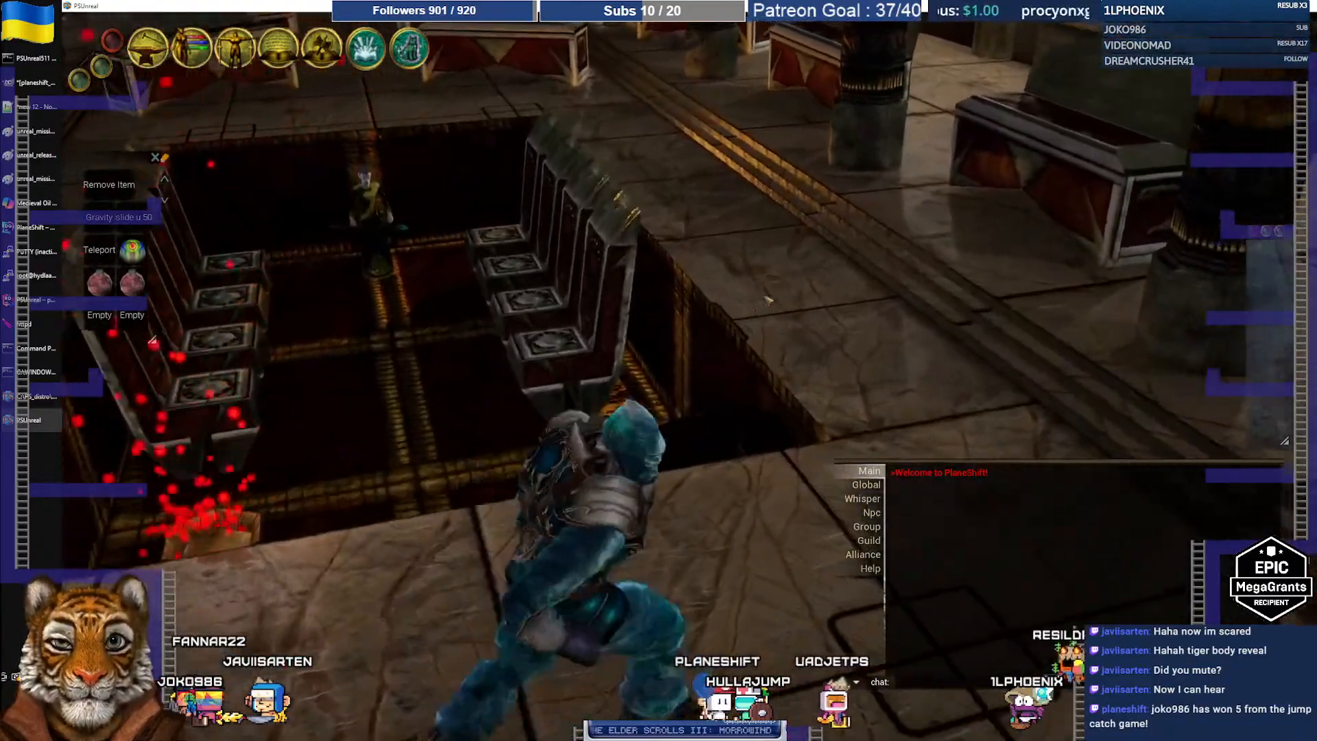
{"action": "key", "text": "s"}
{"action": "key", "text": "w"}
{"action": "right_click_drag", "start_coordinate": [760, 298], "coordinate": [750, 299]}
{"action": "key", "text": "space"}
{"action": "key", "text": "w"}
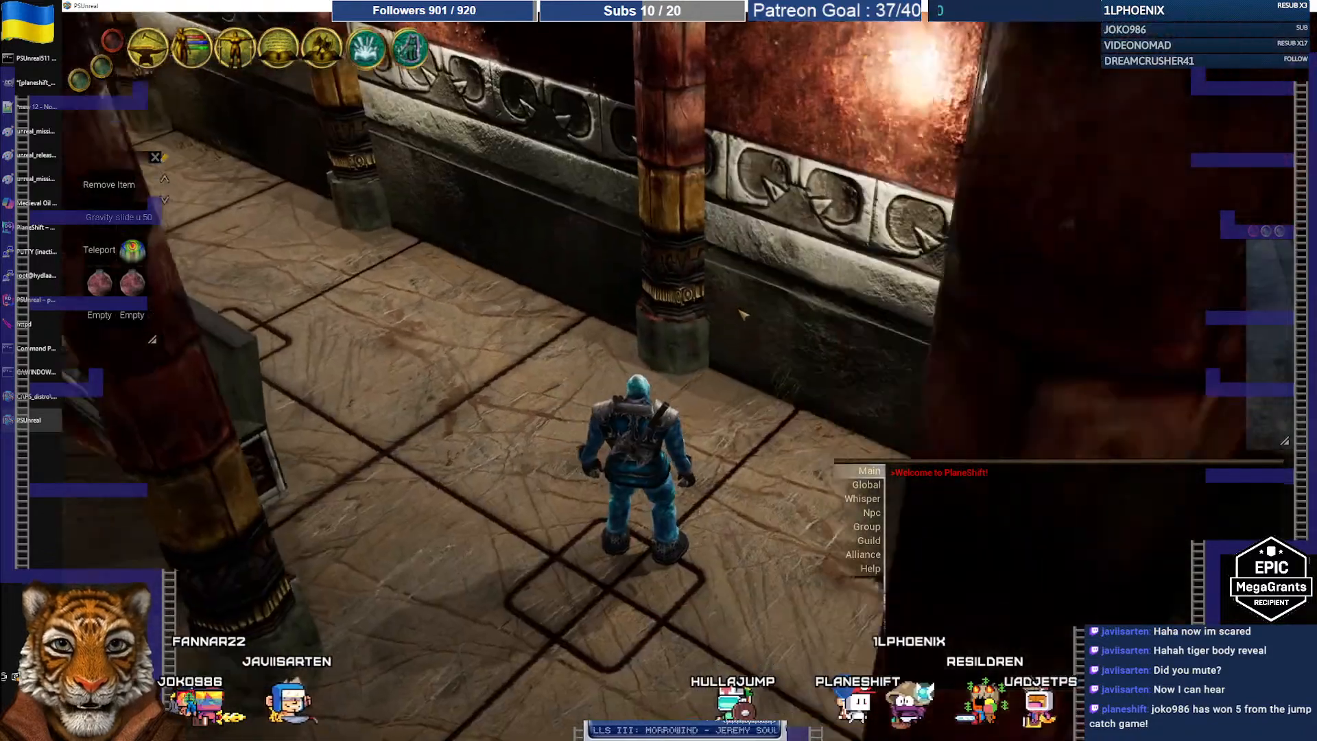
Move the character among the pillars and benches along the torch wall to examine lights and shadows from several angles
{"action": "key", "text": "w"}
{"action": "key", "text": "space"}
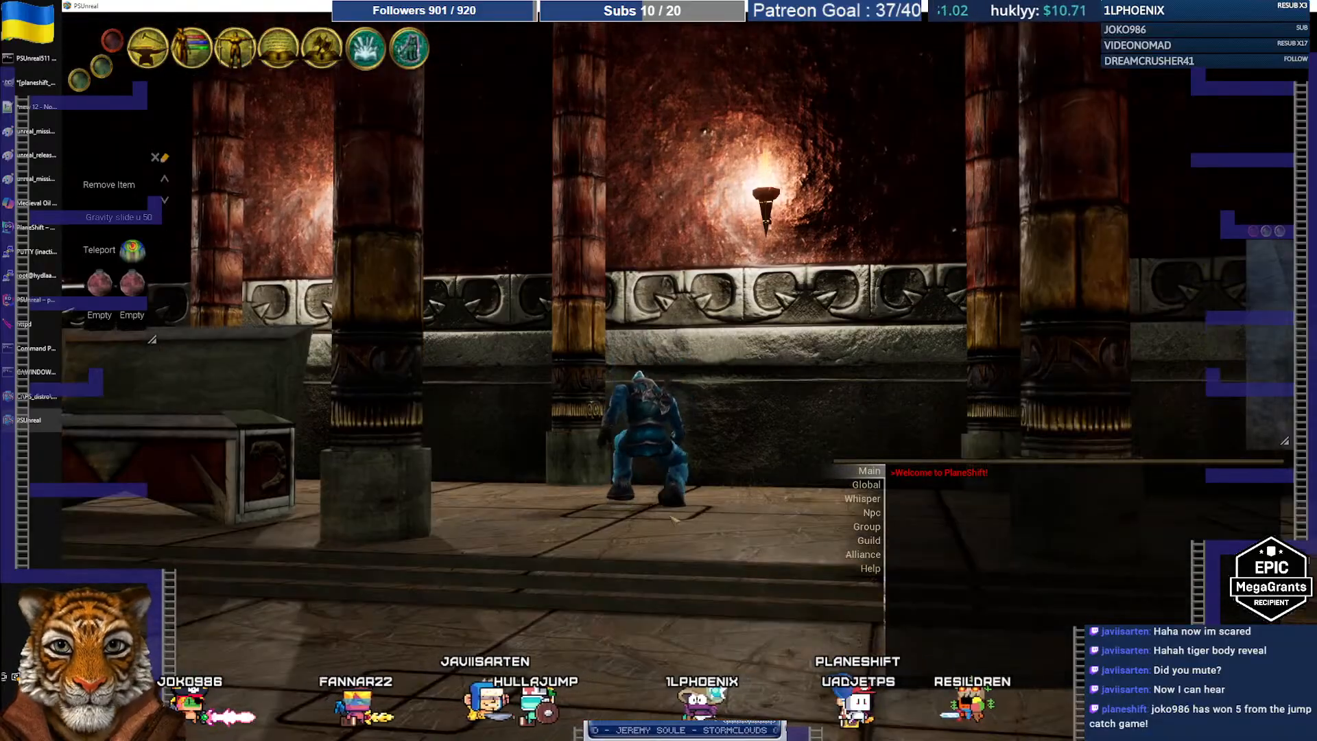
{"action": "key", "text": "a"}
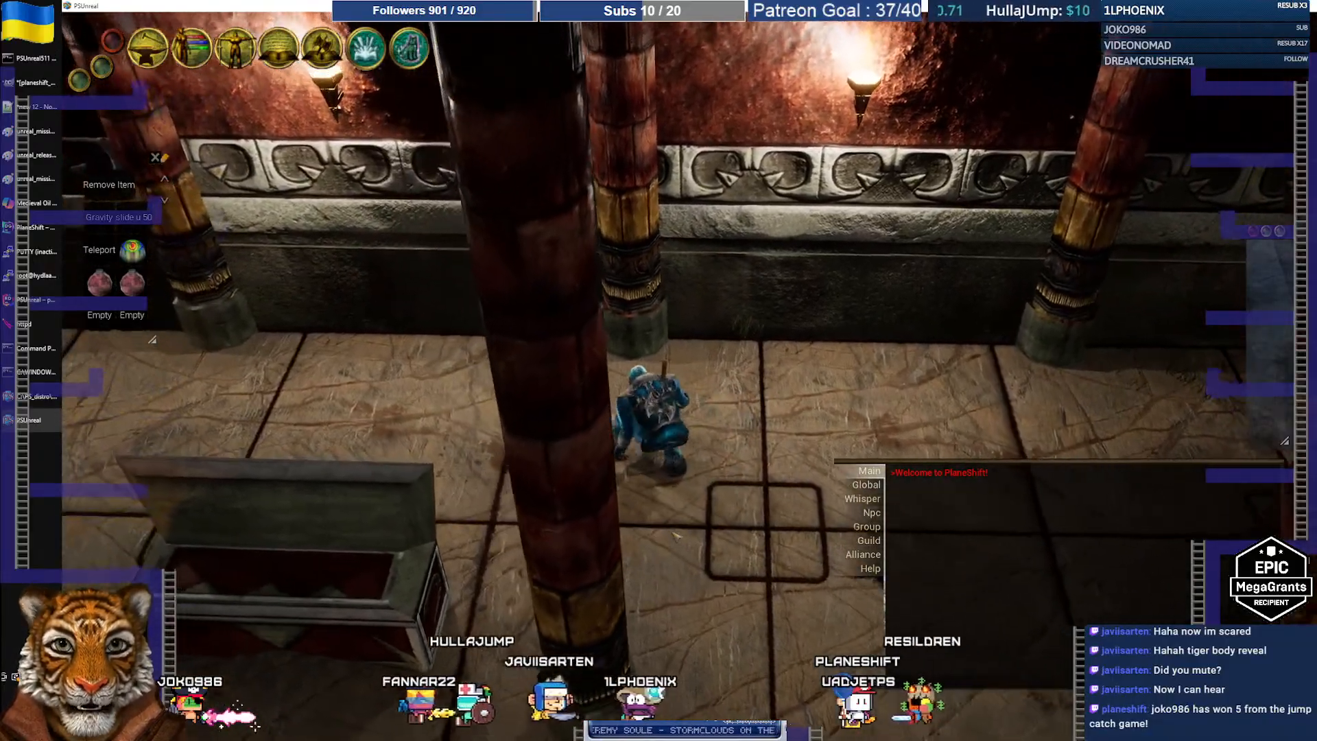
{"action": "key", "text": "a"}
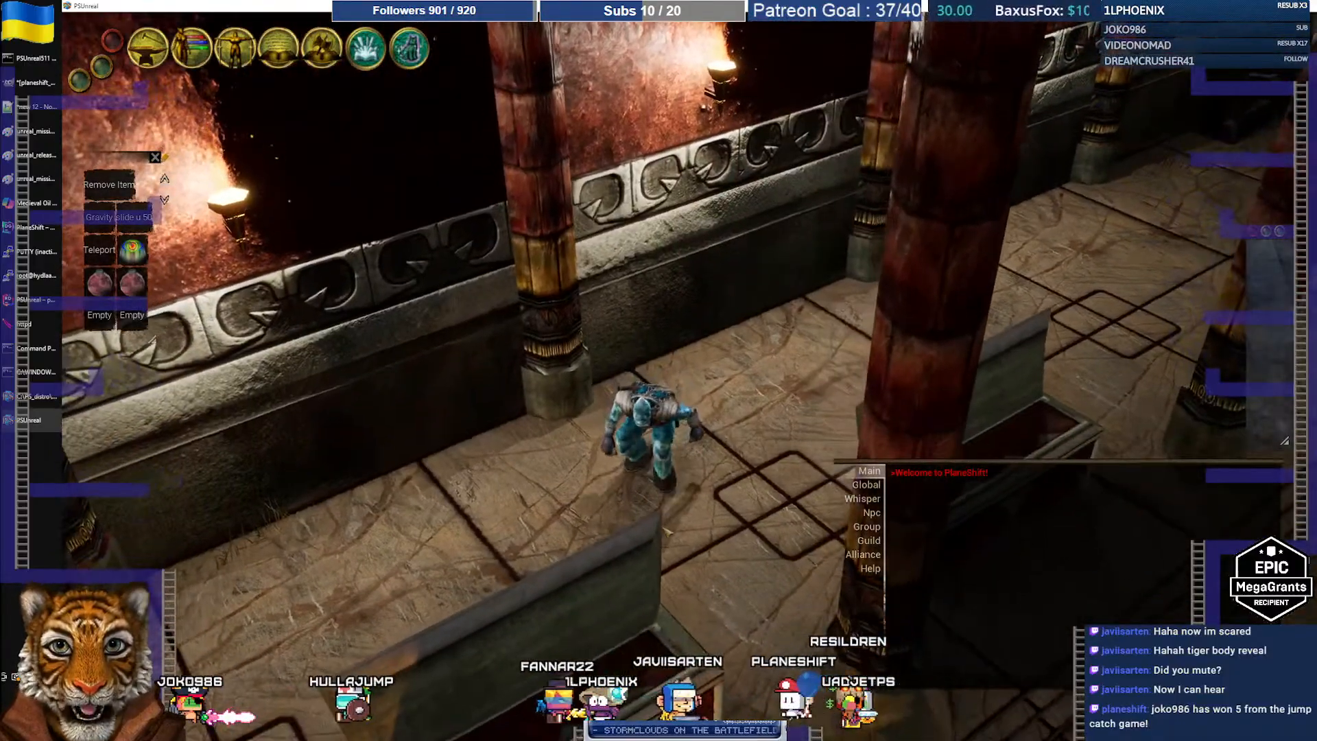
{"action": "key", "text": "a"}
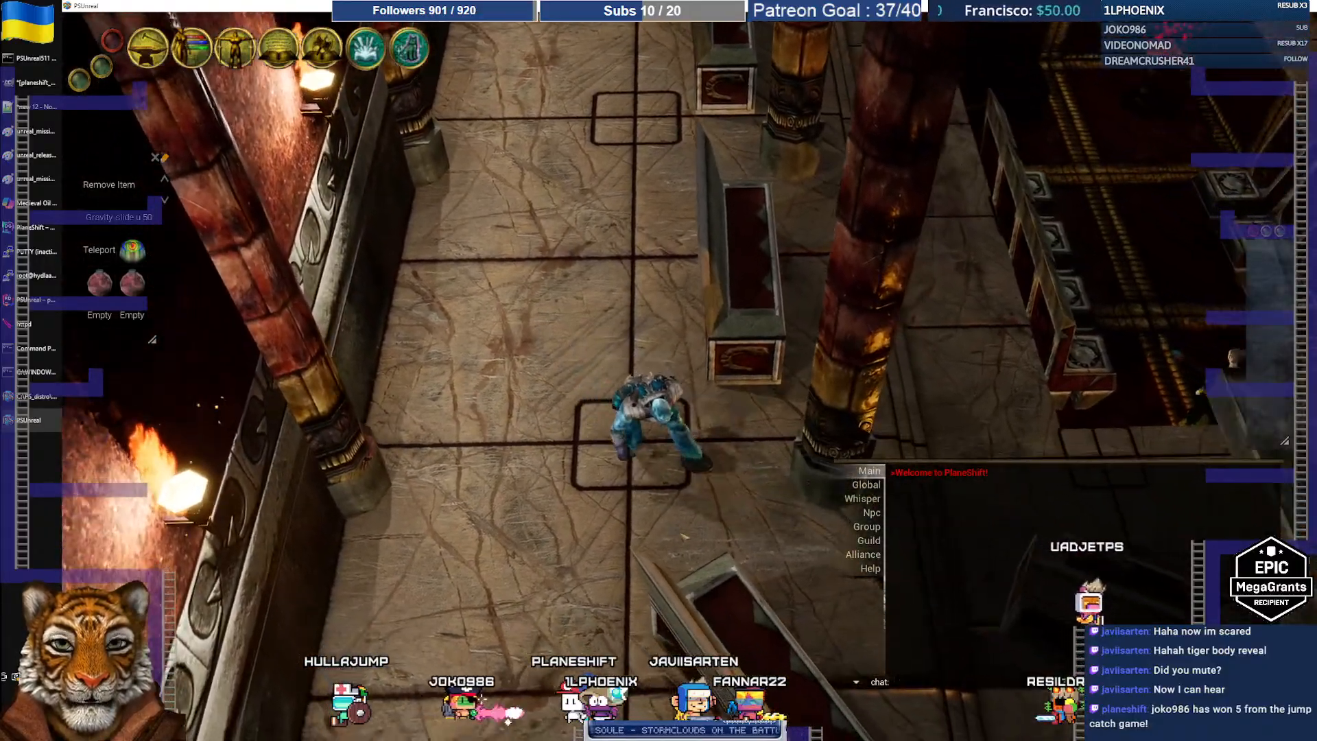
{"action": "key", "text": "s"}
{"action": "key", "text": "w"}
{"action": "scroll", "coordinate": [686, 537], "scroll_direction": "down", "scroll_amount": 3}
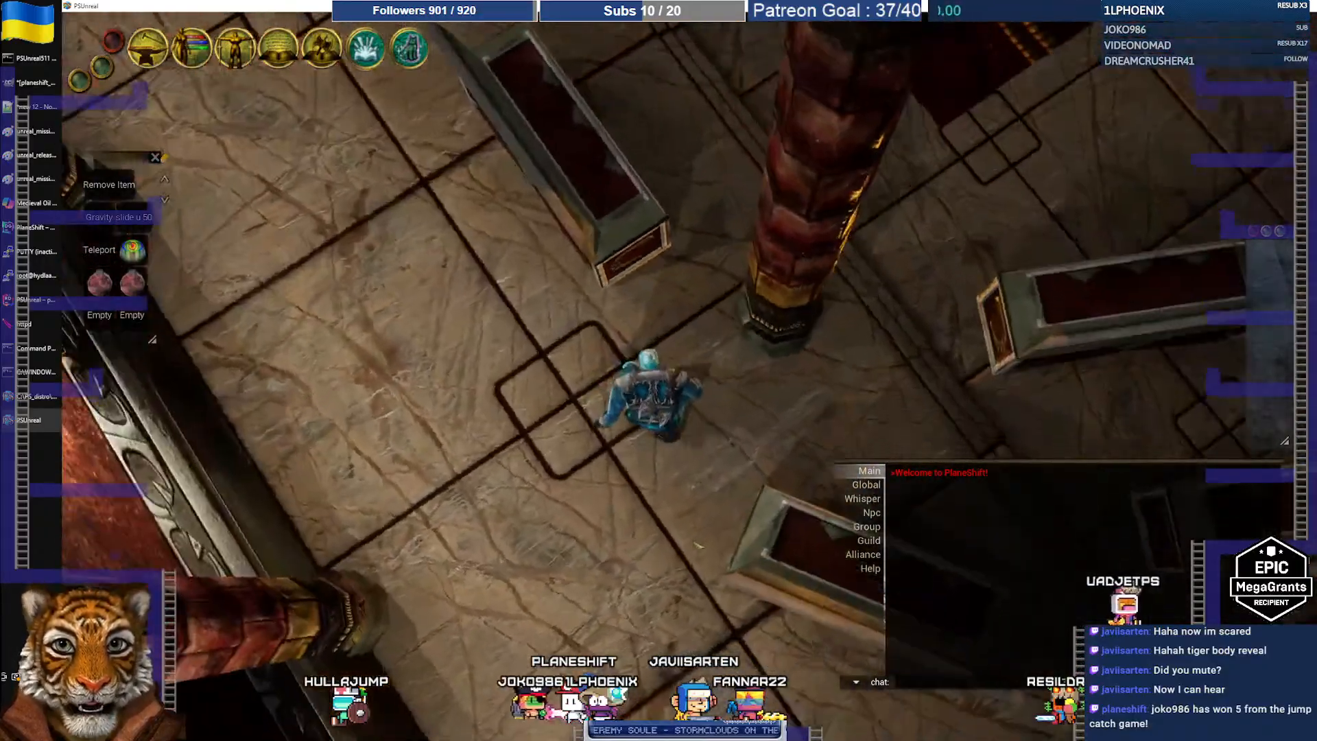
Move the character around beside the pillar and benches to examine its shadows from overhead and low camera angles
{"action": "right_click_drag", "start_coordinate": [698, 545], "coordinate": [698, 545]}
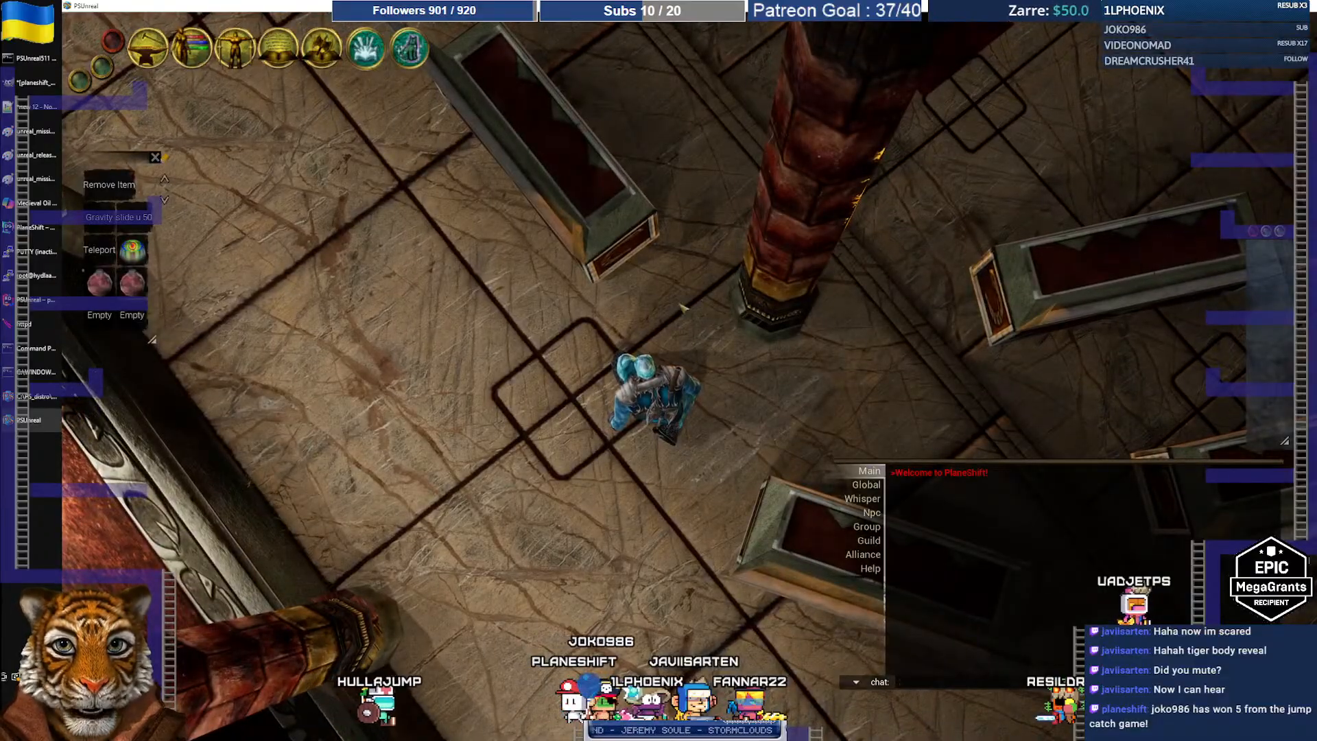
{"action": "key", "text": "w"}
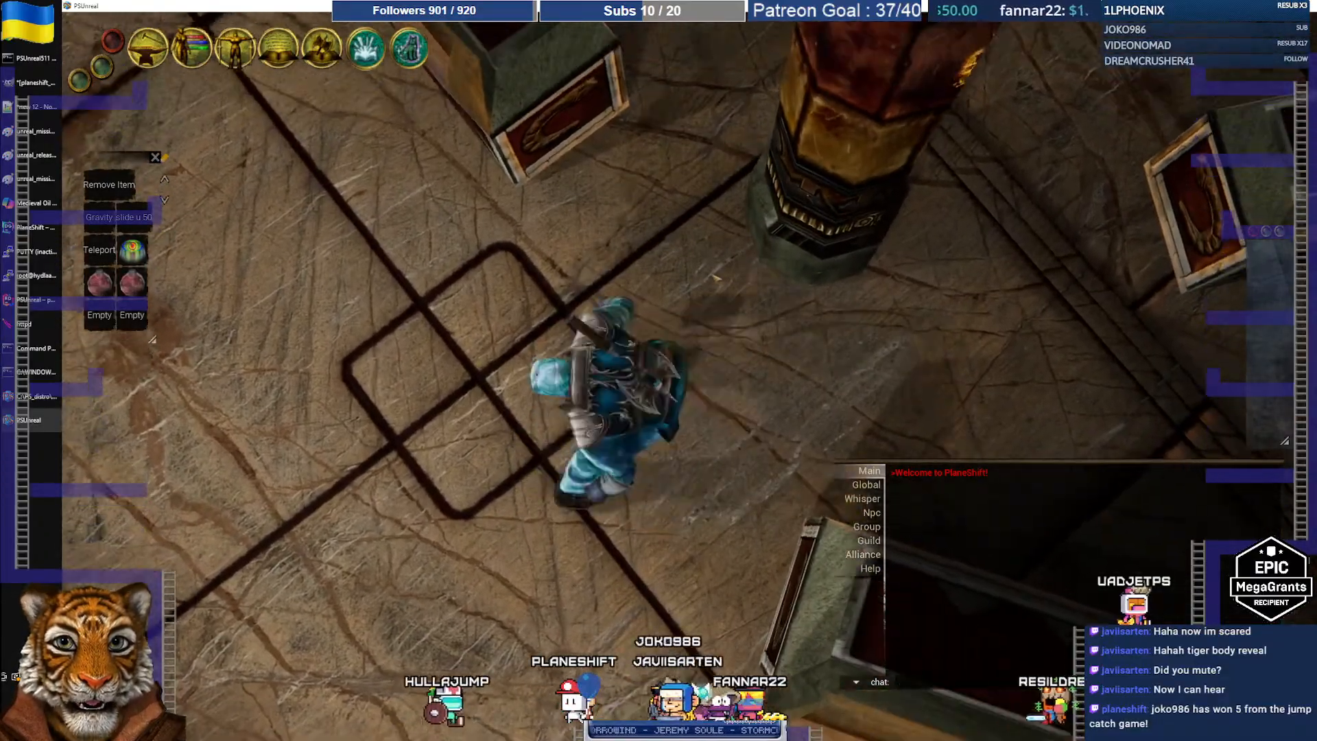
{"action": "key", "text": "s"}
{"action": "key", "text": "w"}
{"action": "key", "text": "s"}
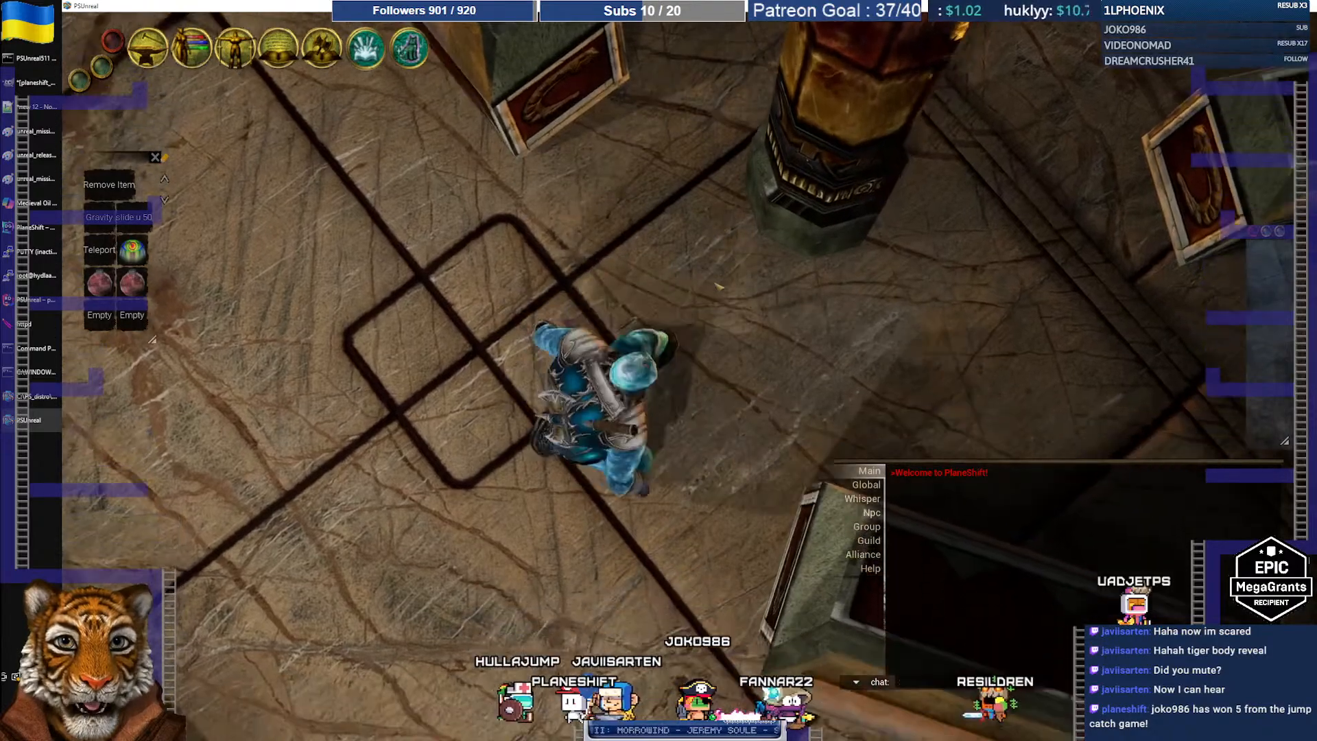
{"action": "key", "text": "w"}
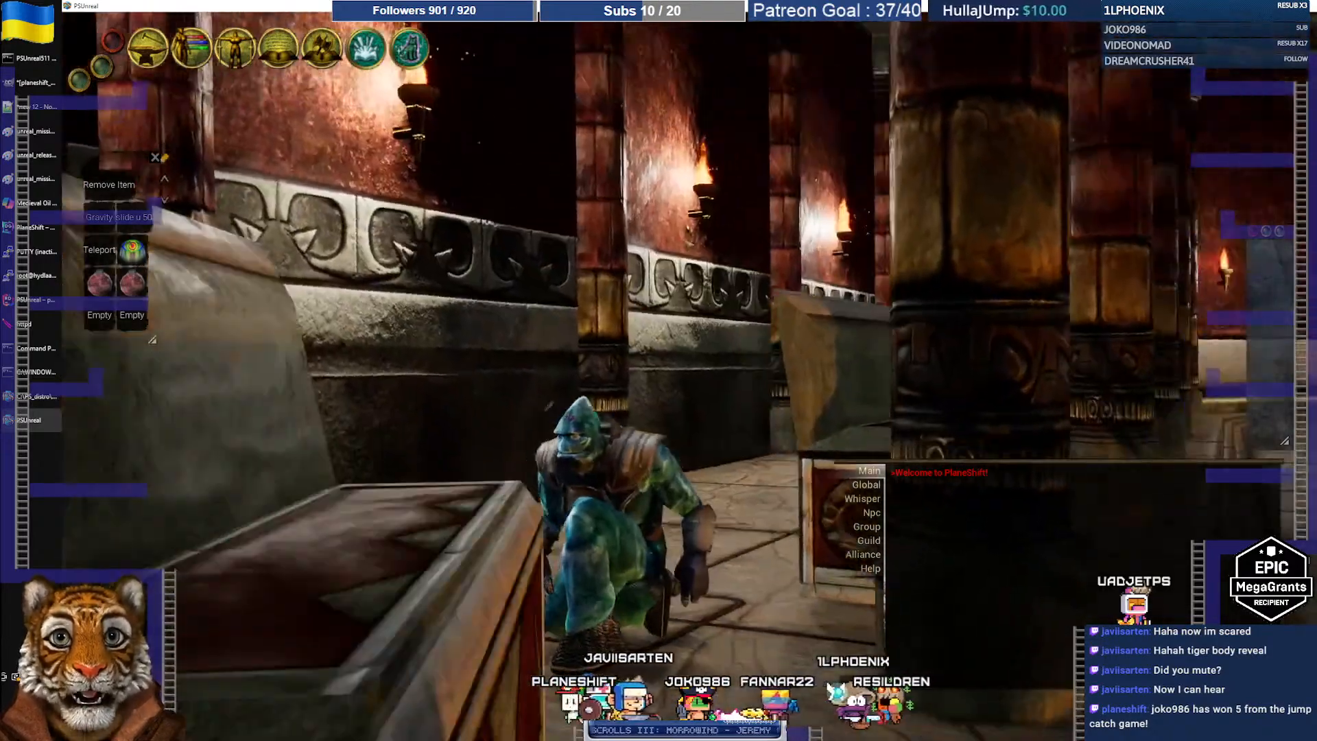
{"action": "right_click_drag", "start_coordinate": [549, 406], "coordinate": [559, 295]}
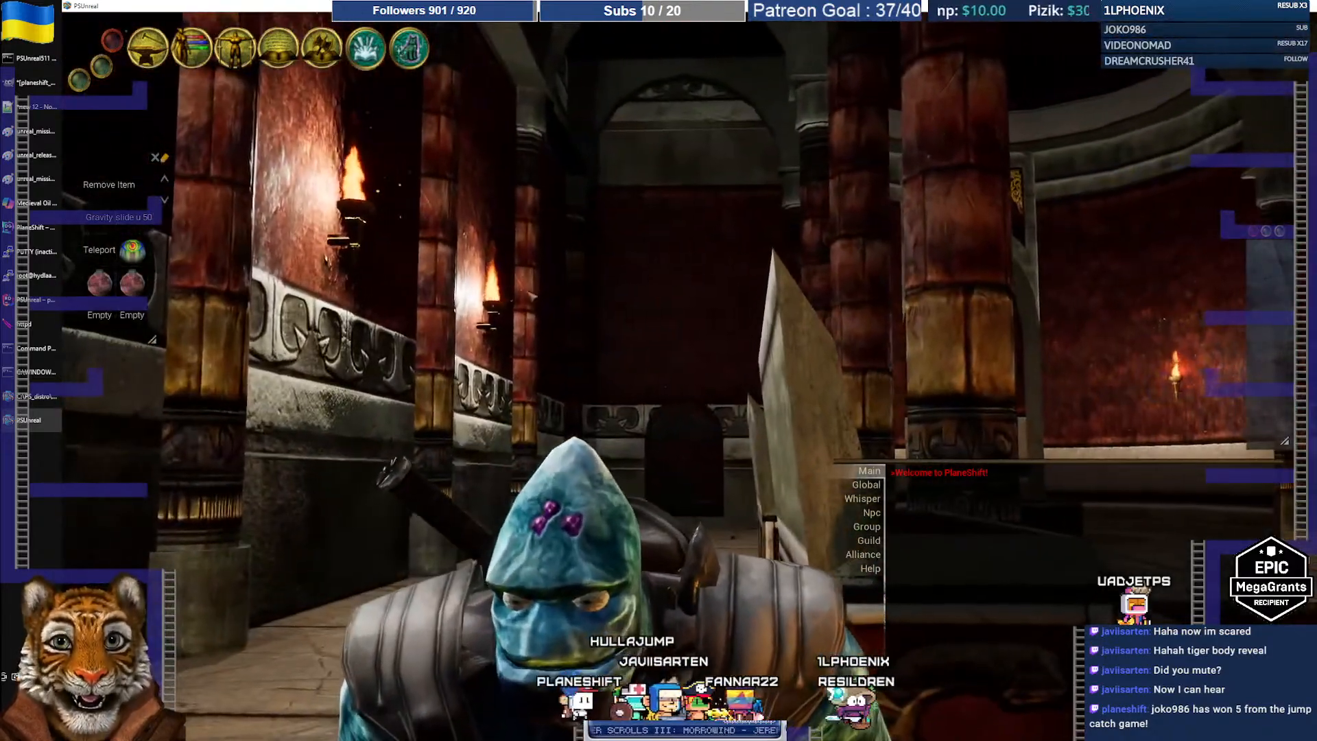
{"action": "right_click_drag", "start_coordinate": [650, 433], "coordinate": [706, 440]}
Run the character past the snake-decorated column to the riveted metal entrance and jump there to examine its cast shadows
{"action": "key", "text": "w"}
{"action": "key", "text": "space"}
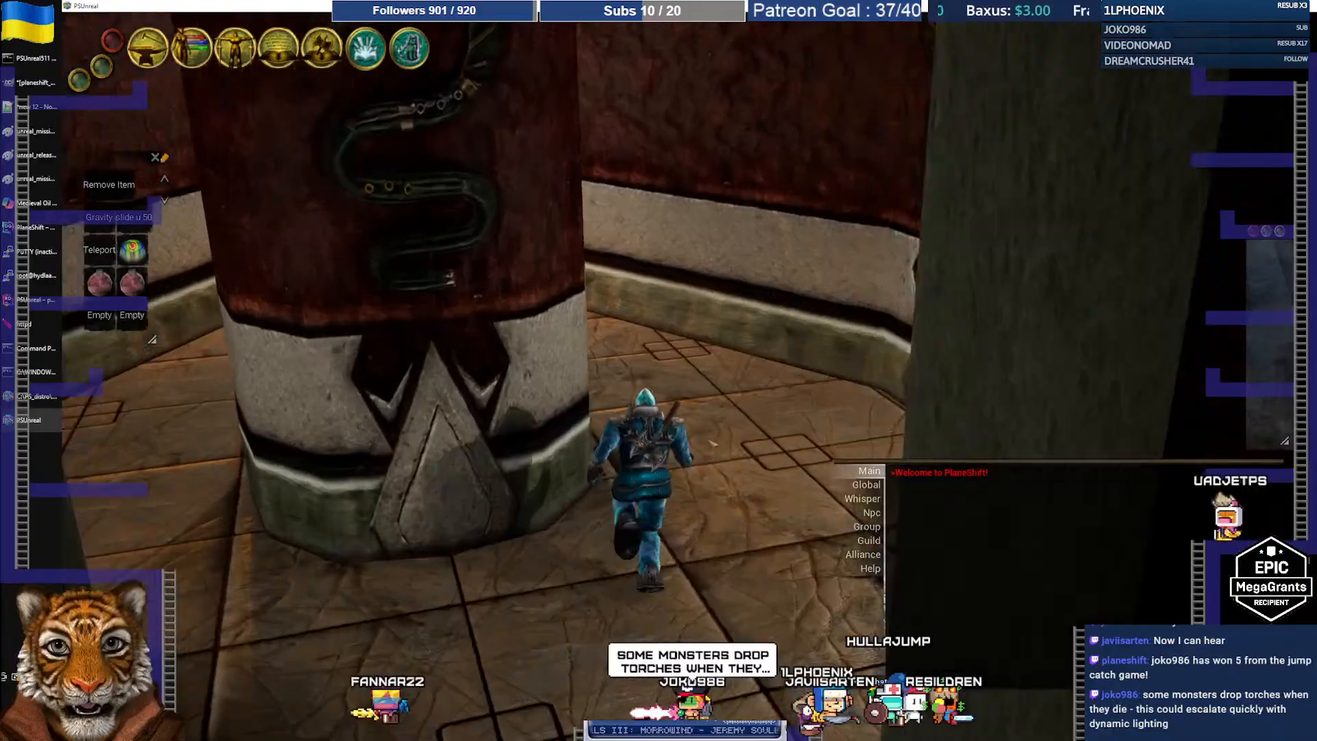
{"action": "right_click_drag", "start_coordinate": [707, 441], "coordinate": [705, 451]}
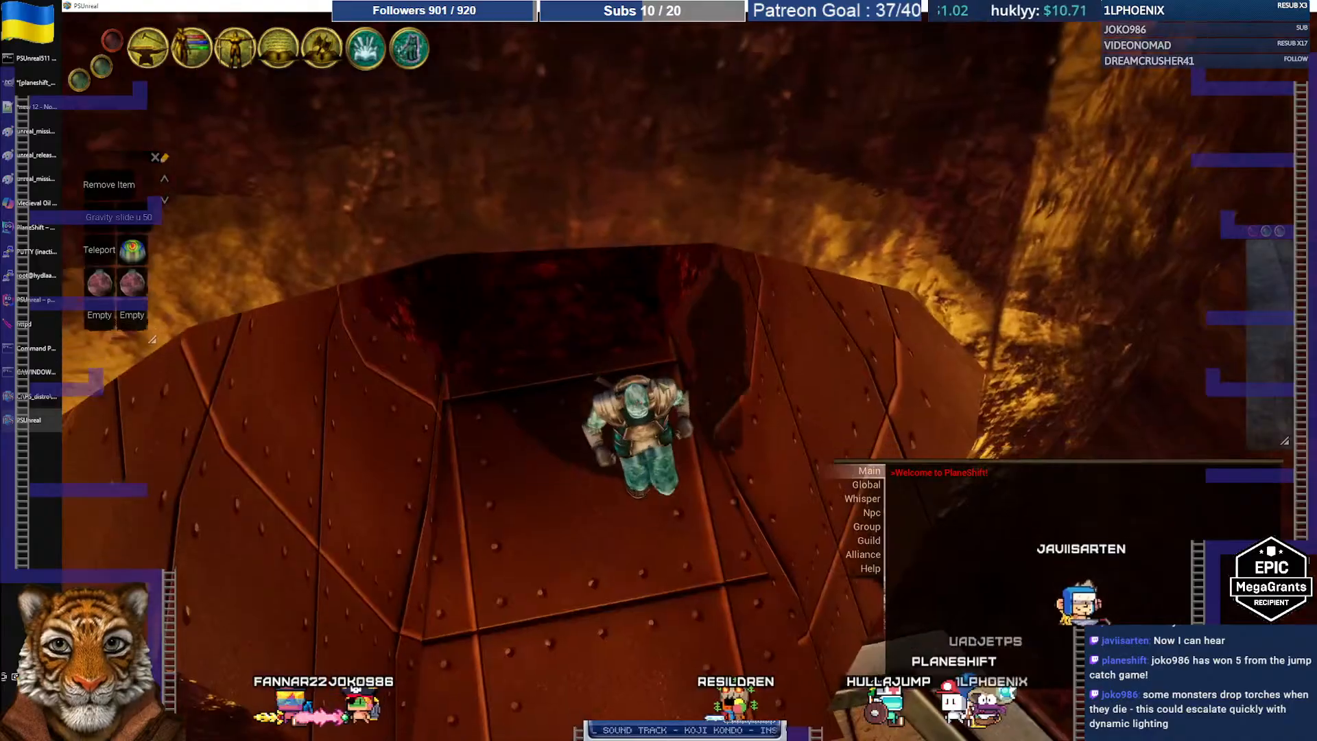
{"action": "right_click_drag", "start_coordinate": [659, 382], "coordinate": [659, 382]}
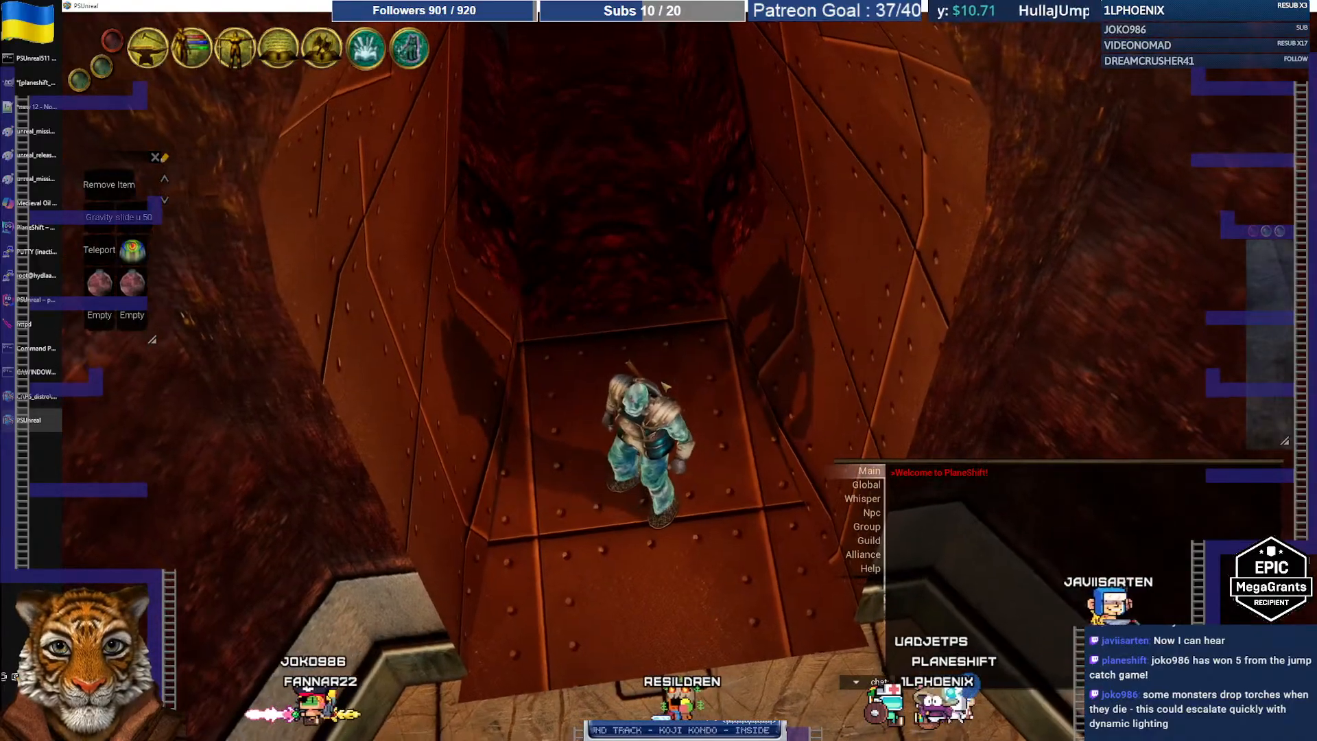
{"action": "key", "text": "space"}
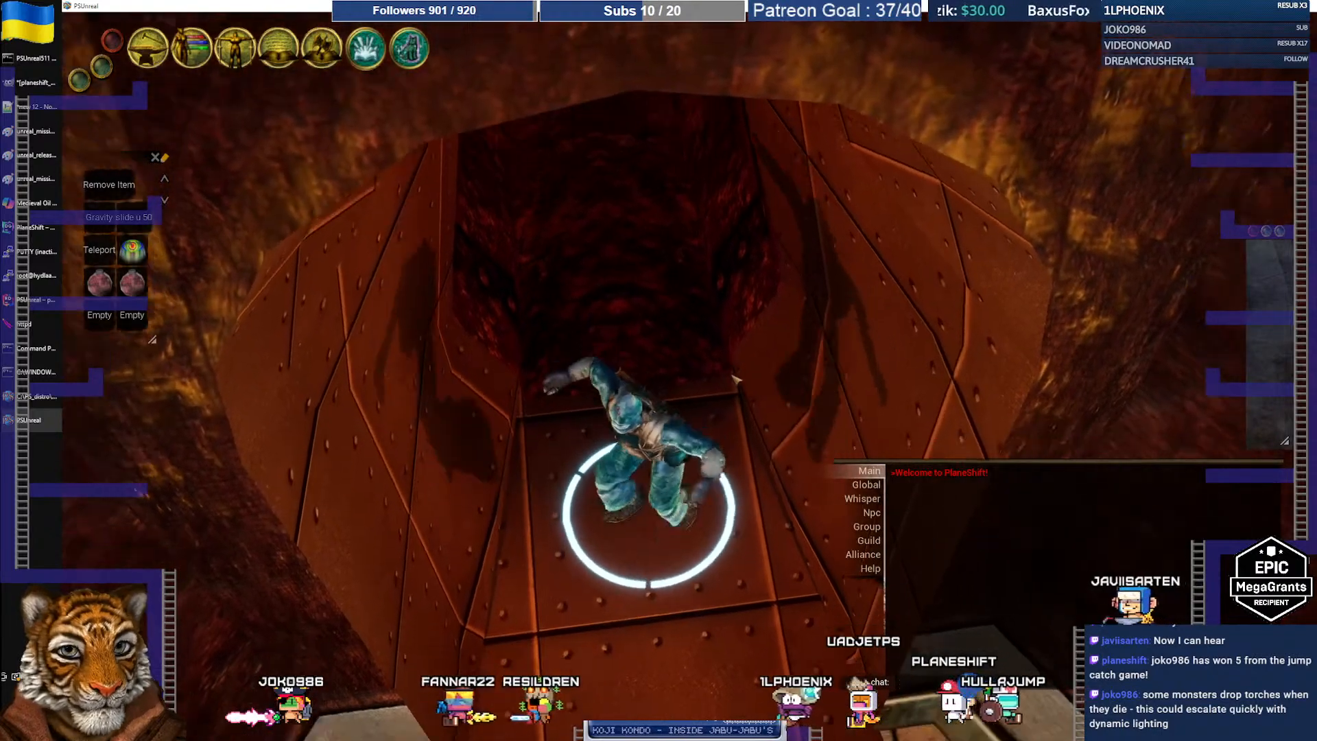
{"action": "key", "text": "space"}
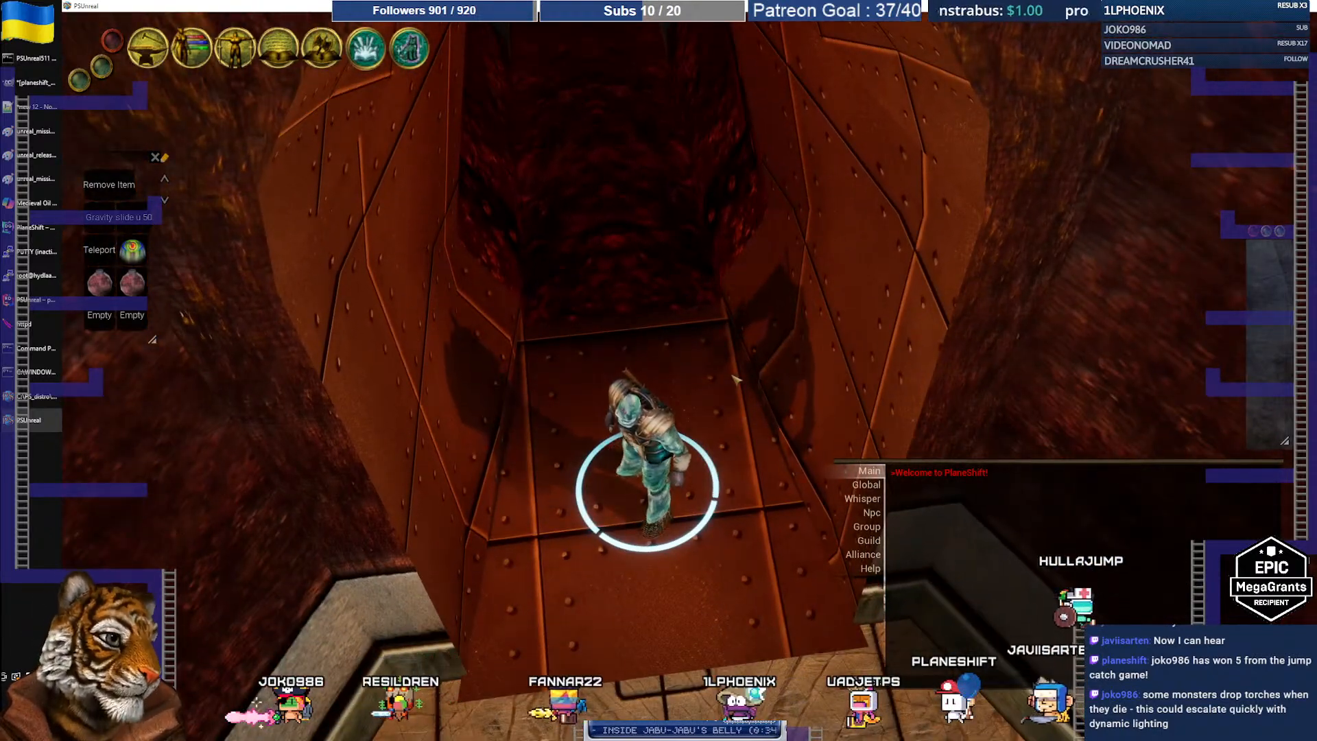
Take the character outside onto the paved path between the two braziers and look back at the building entrance
{"action": "key", "text": "w"}
{"action": "mouse_move", "coordinate": [634, 307]}
{"action": "right_mouse_down"}
{"action": "mouse_move", "coordinate": [669, 319]}
{"action": "mouse_move", "coordinate": [633, 320]}
{"action": "right_mouse_up"}
{"action": "right_click_drag", "start_coordinate": [785, 323], "coordinate": [886, 319]}
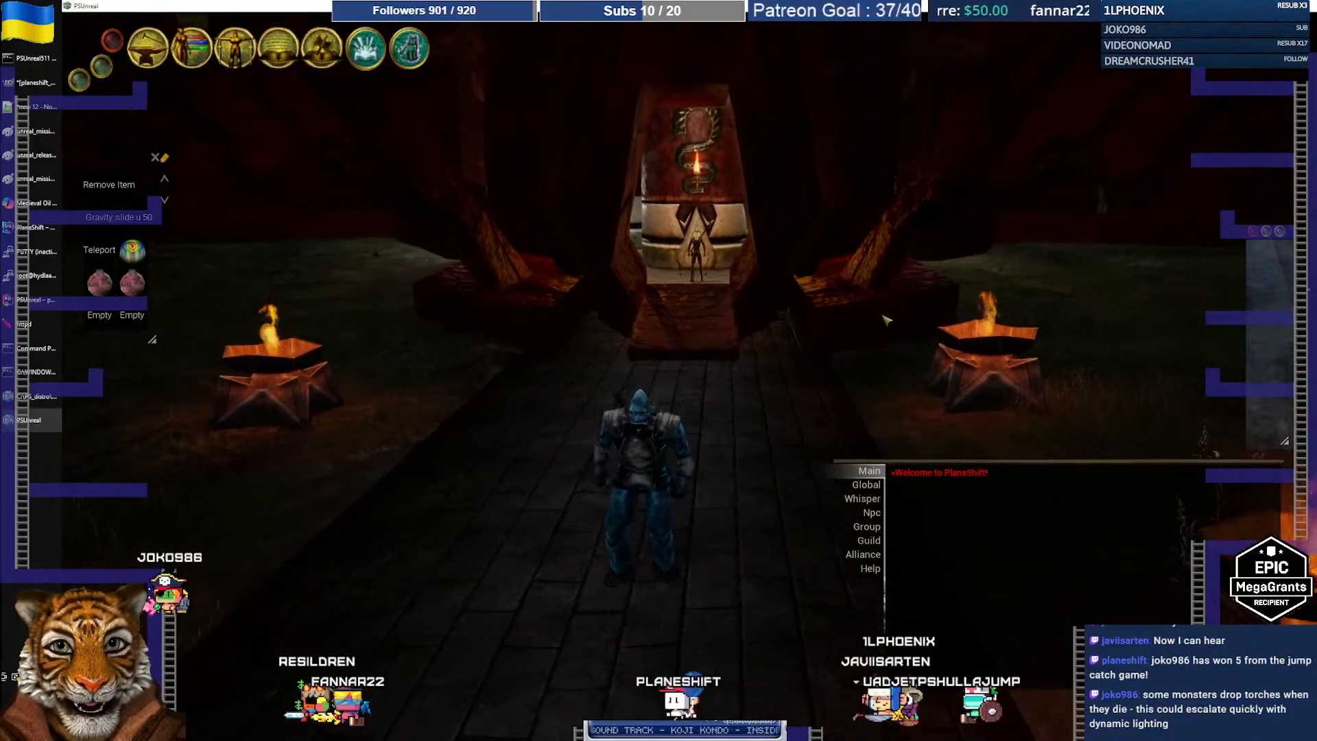
Run the character along the path and over the bridge towards the fountain plaza to examine the night lighting
{"action": "key", "text": "w"}
{"action": "key", "text": "d"}
{"action": "right_click_drag", "start_coordinate": [889, 319], "coordinate": [829, 320]}
{"action": "key", "text": "a"}
{"action": "key", "text": "w"}
{"action": "key", "text": "w"}
{"action": "key", "text": "w"}
{"action": "key", "text": "s"}
{"action": "key", "text": "w"}
{"action": "key", "text": "w"}
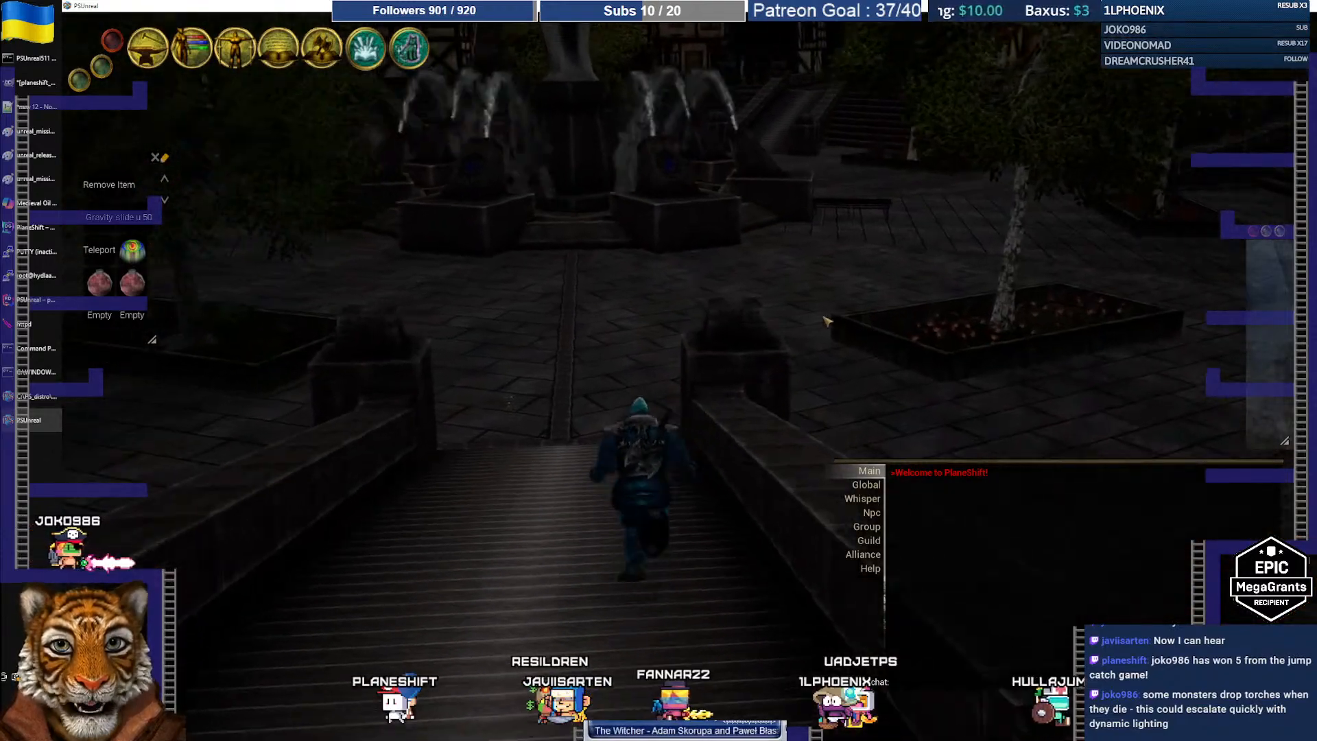
Cross the fountain plaza and run towards the stairs near the lit smithy to examine the outdoor lights
{"action": "key", "text": "w"}
{"action": "right_click_drag", "start_coordinate": [827, 319], "coordinate": [835, 319]}
{"action": "key", "text": "w"}
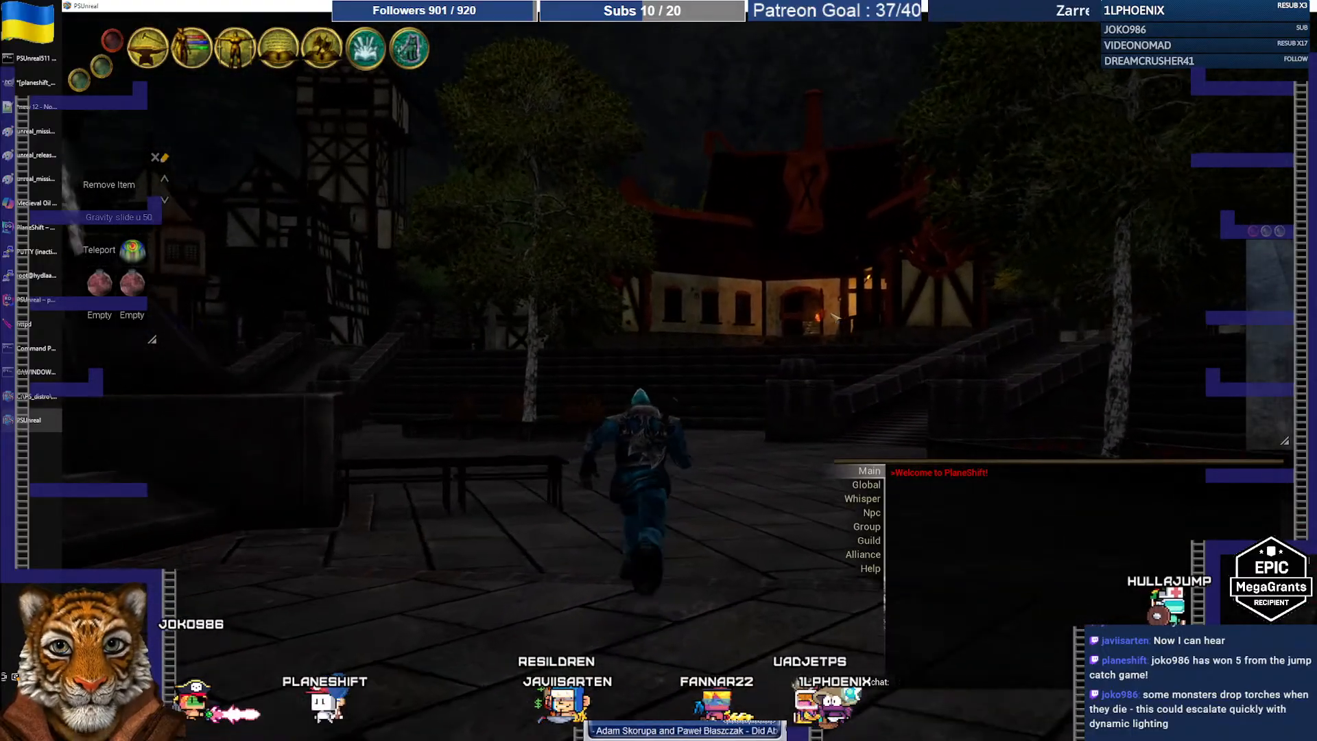
{"action": "key", "text": "w"}
{"action": "key", "text": "d"}
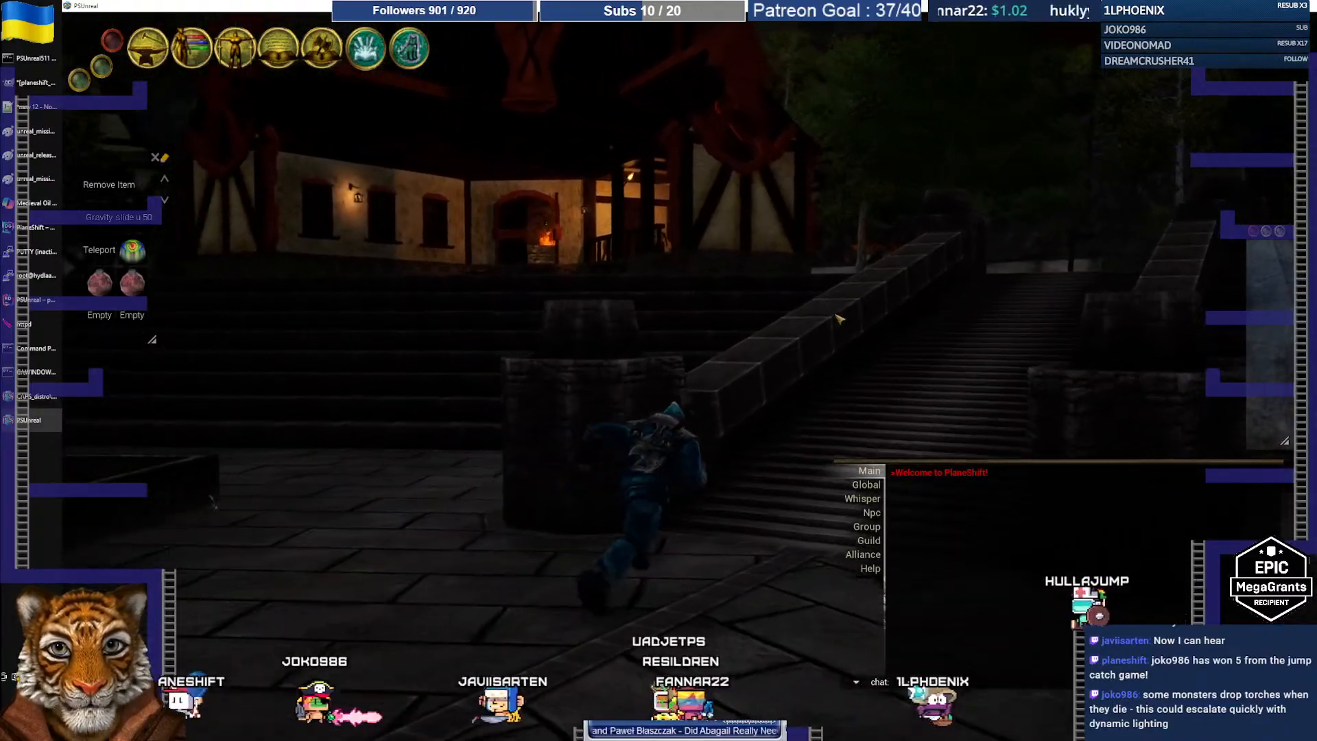
{"action": "key", "text": "w"}
{"action": "right_click_drag", "start_coordinate": [835, 315], "coordinate": [800, 351]}
{"action": "key", "text": "w"}
{"action": "key", "text": "w"}
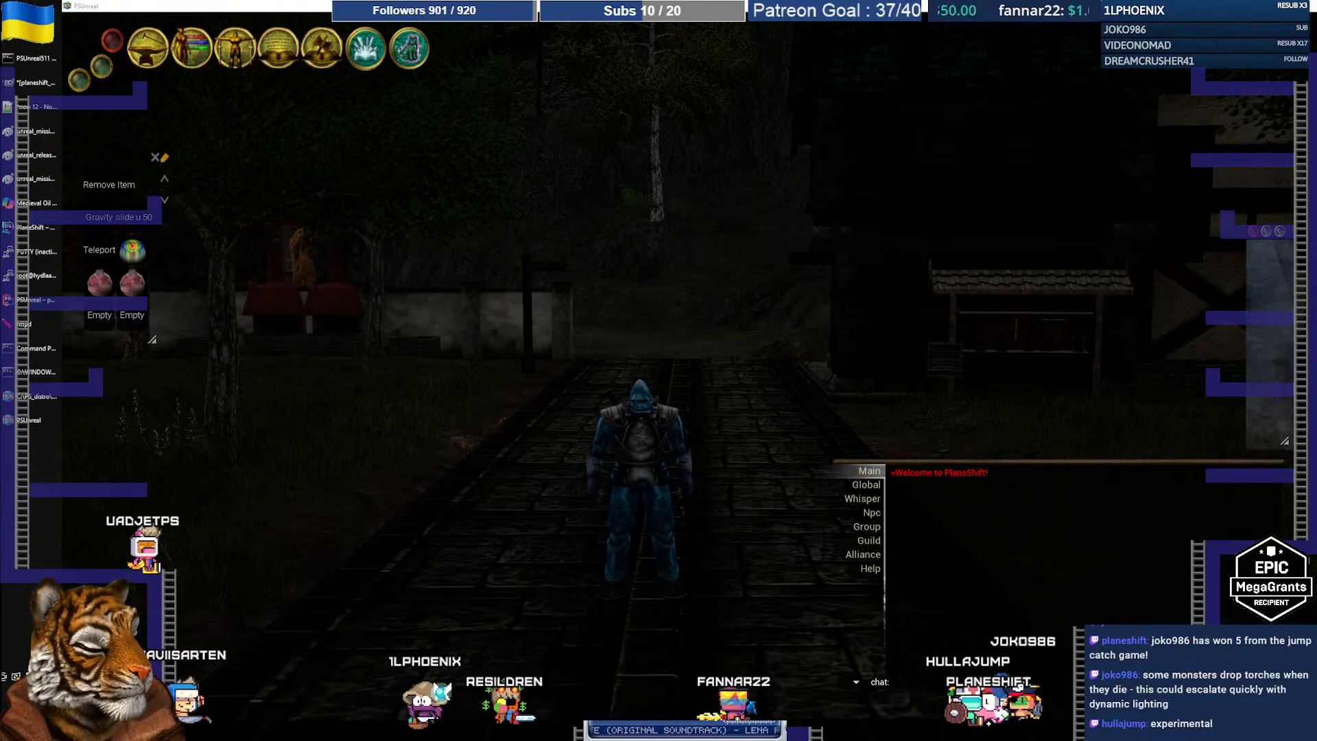
Look around the dark stone road and the fountain plaza, and review the game's display quality settings
{"action": "right_click_drag", "start_coordinate": [644, 314], "coordinate": [595, 259]}
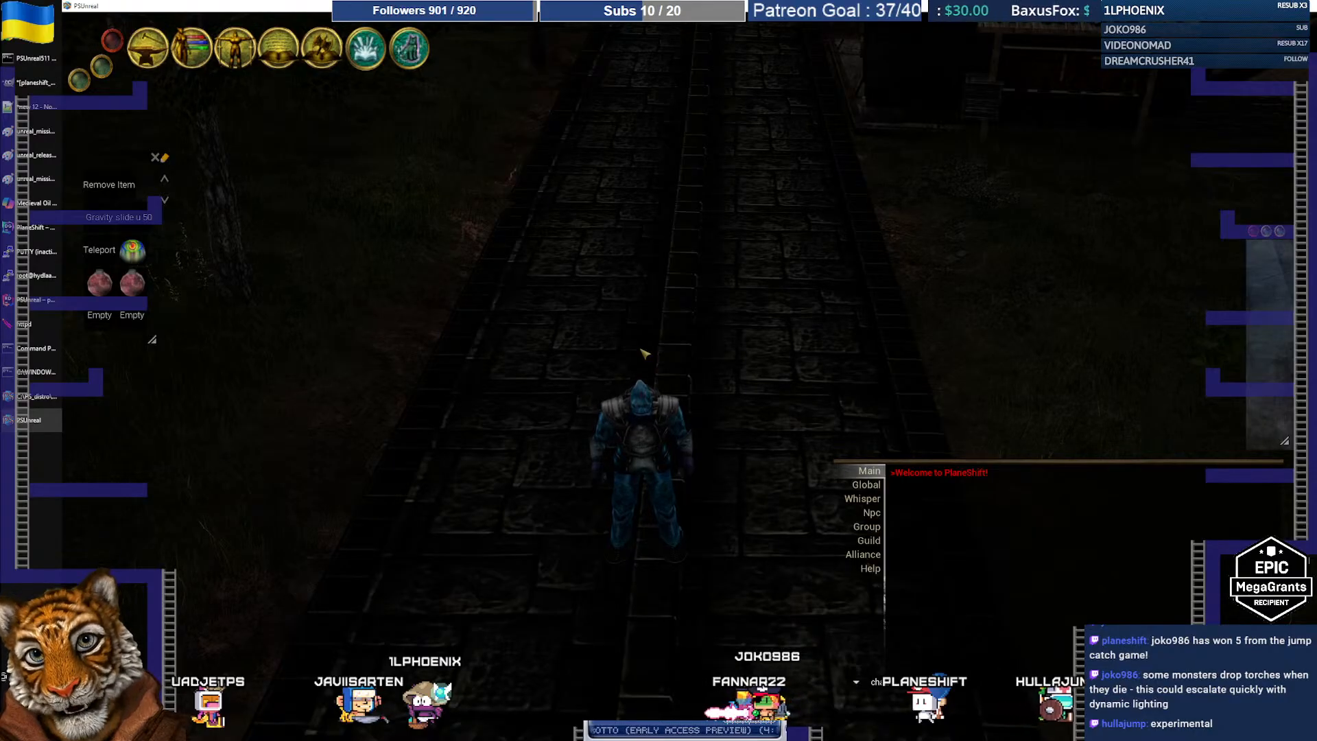
{"action": "right_click_drag", "start_coordinate": [640, 350], "coordinate": [670, 357]}
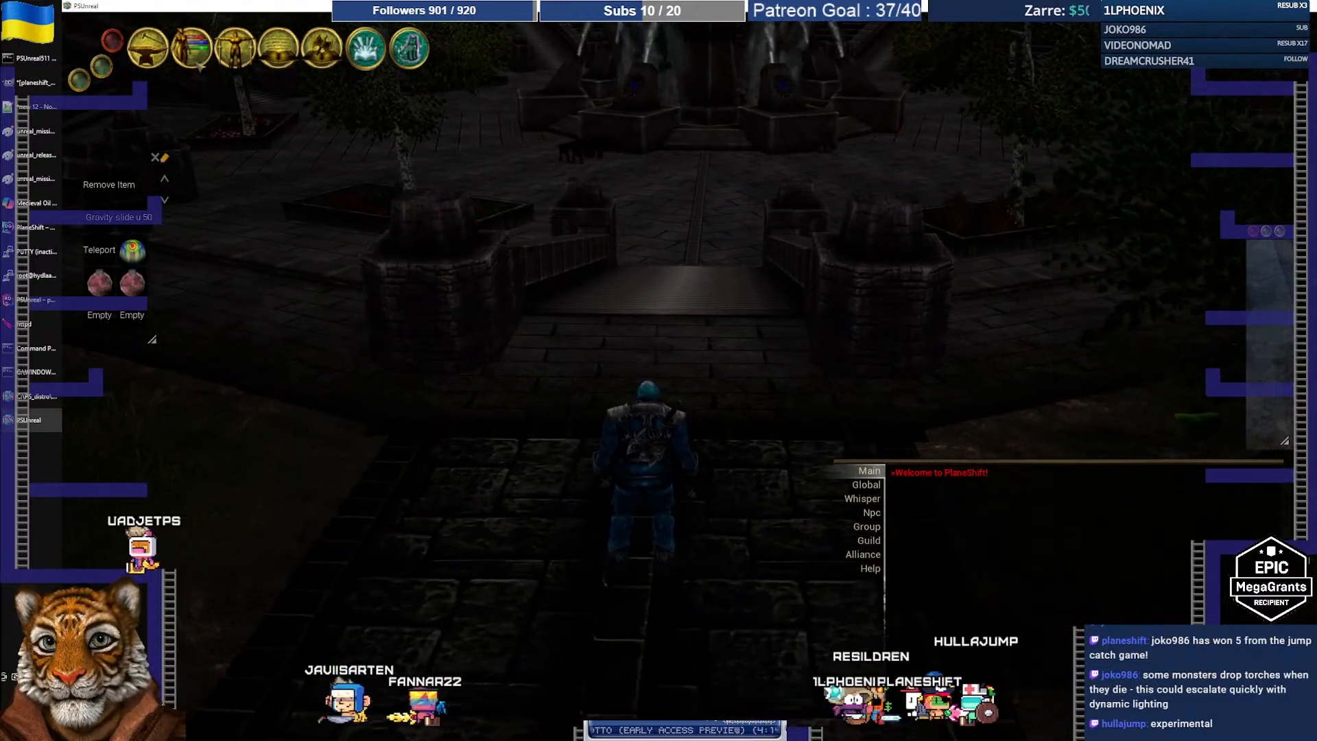
{"action": "left_click", "coordinate": [79, 80]}
{"action": "left_click", "coordinate": [279, 48]}
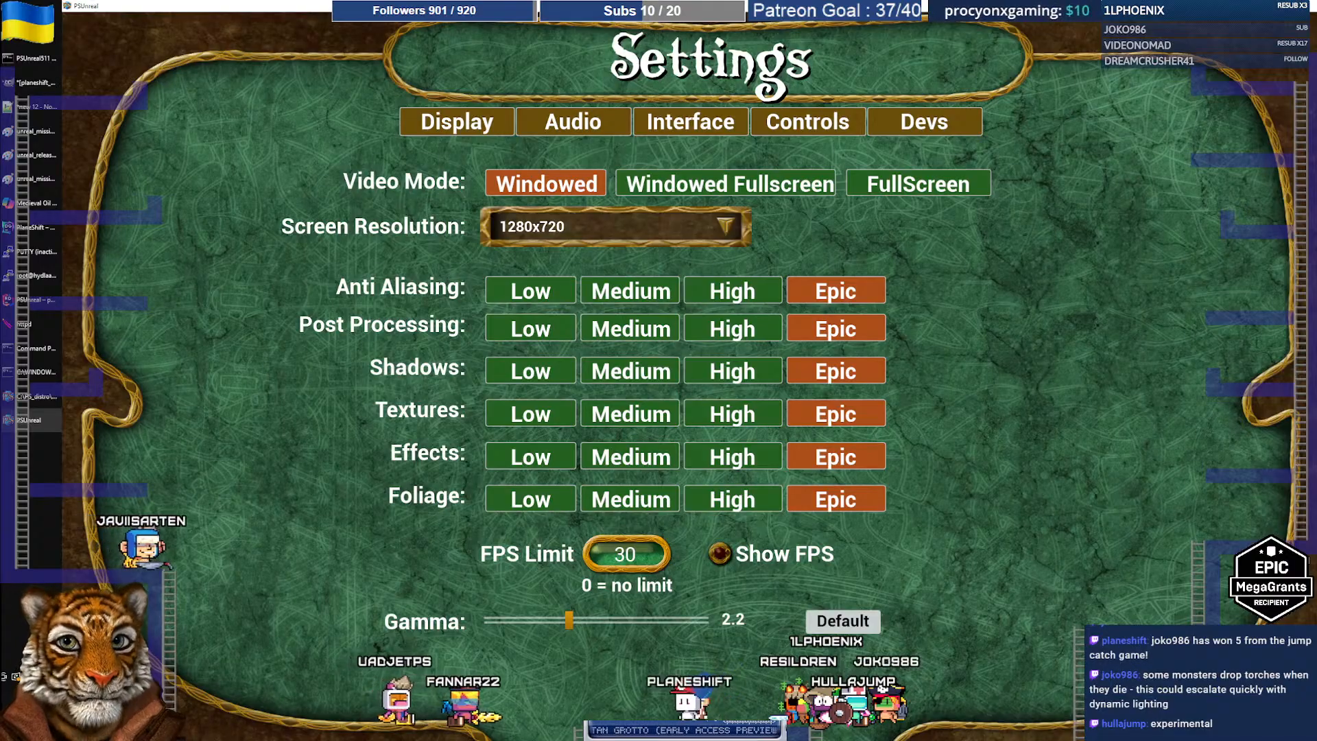
{"action": "key", "text": "Escape"}
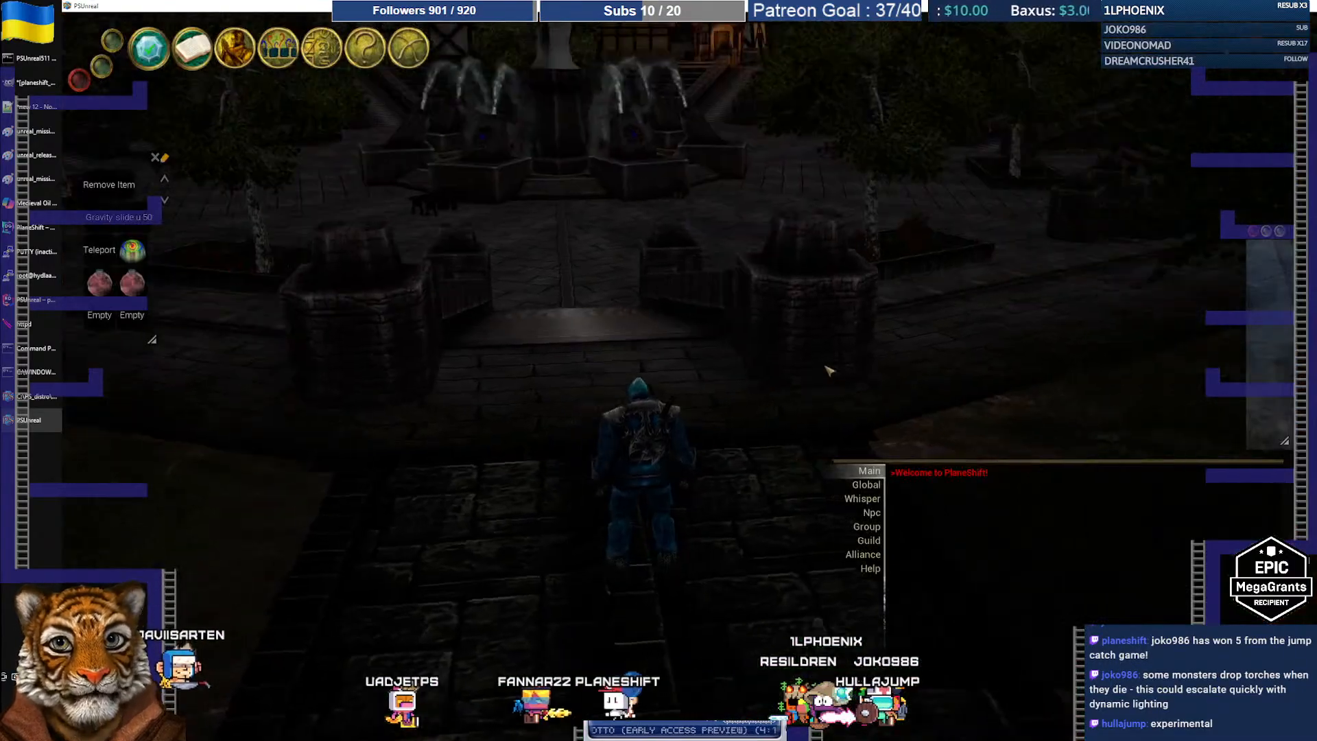
Run the character past the lantern-lit walls into the open smithy, up to the blacksmith and the weapon wall
{"action": "right_click_drag", "start_coordinate": [827, 365], "coordinate": [835, 363]}
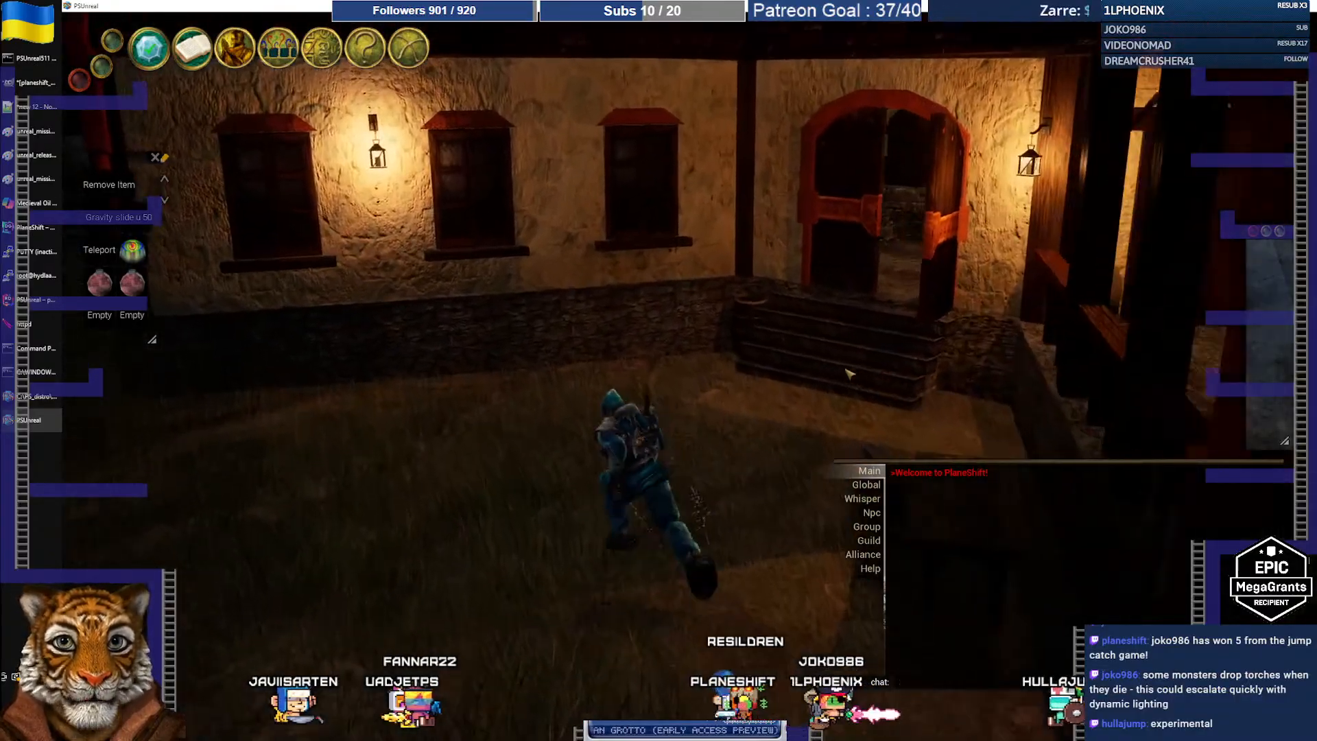
{"action": "key", "text": "w"}
{"action": "key", "text": "a"}
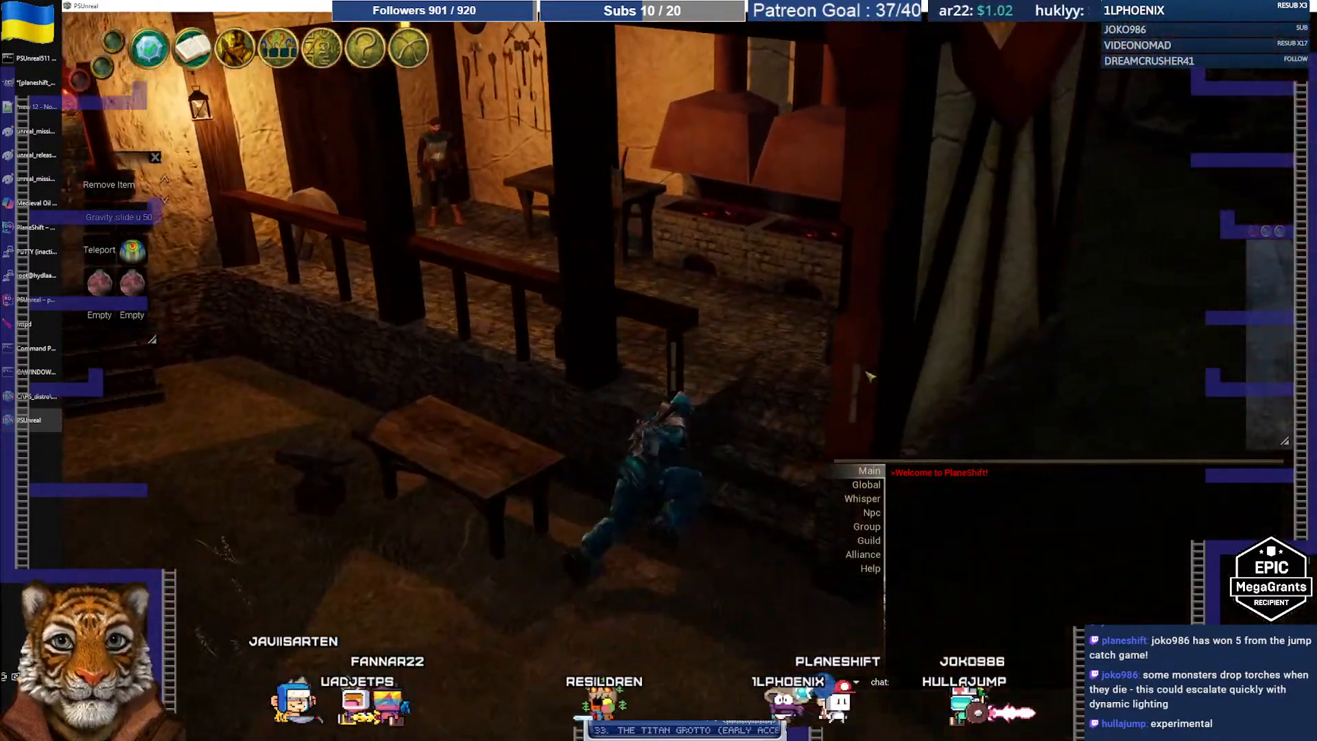
{"action": "key", "text": "w"}
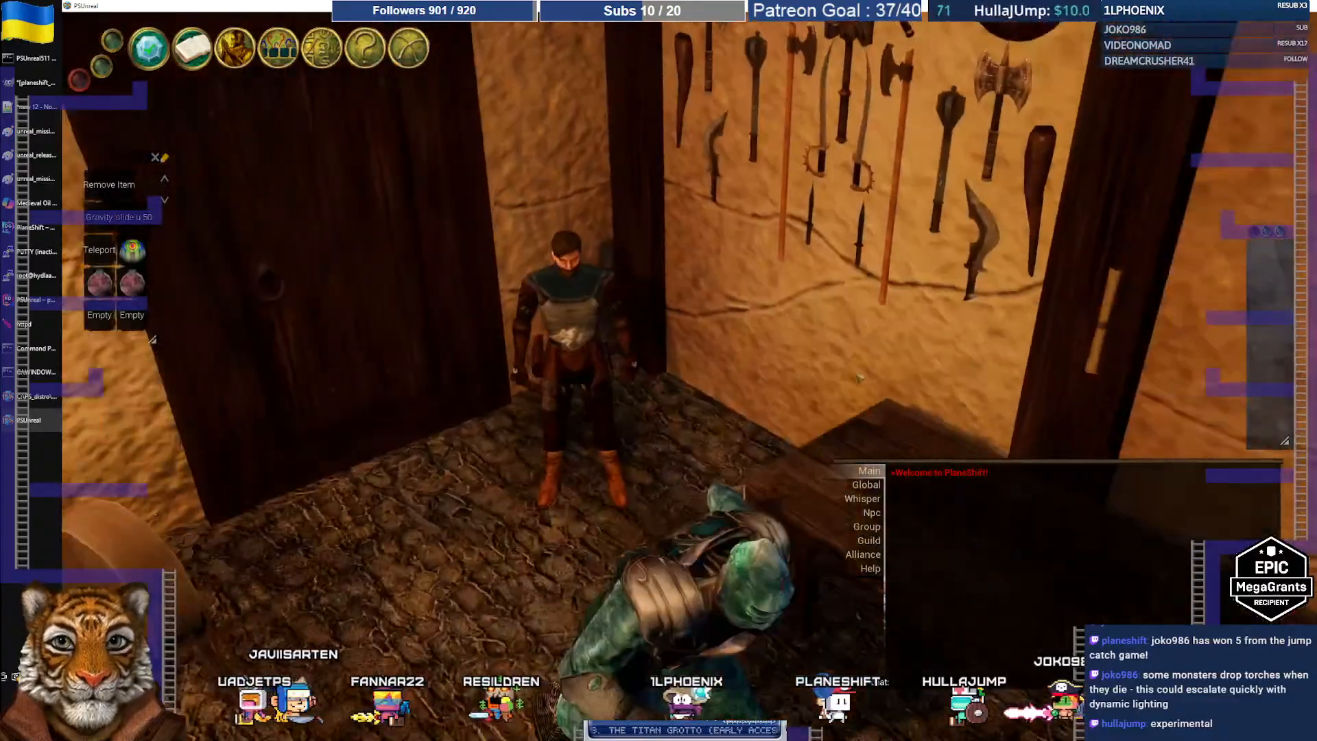
Examine the smithy's interior lighting with a jump, and take the character back outside to view the lantern-lit front wall
{"action": "right_click_drag", "start_coordinate": [860, 378], "coordinate": [625, 394]}
{"action": "key", "text": "w"}
{"action": "key", "text": "space"}
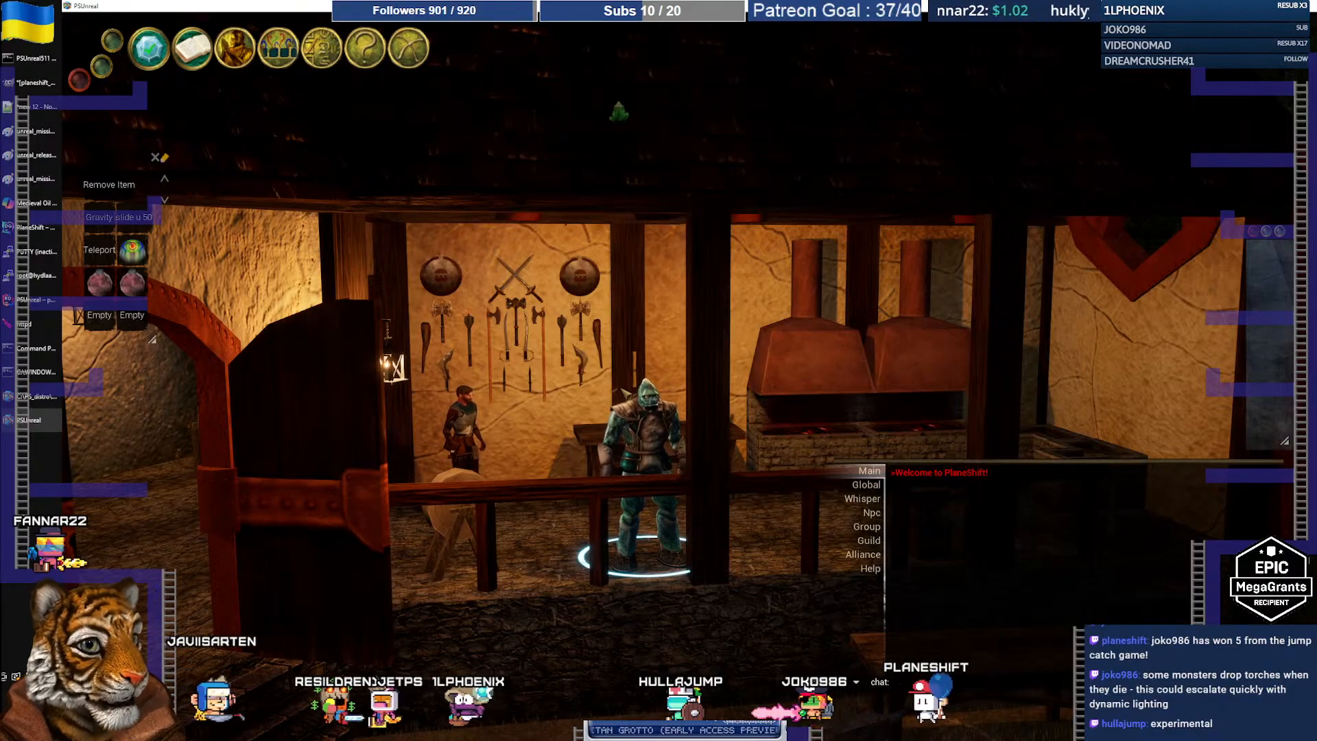
{"action": "key", "text": "w"}
{"action": "mouse_move", "coordinate": [687, 377]}
{"action": "right_mouse_down"}
{"action": "mouse_move", "coordinate": [703, 380]}
{"action": "mouse_move", "coordinate": [681, 388]}
{"action": "right_mouse_up"}
{"action": "key", "text": "w"}
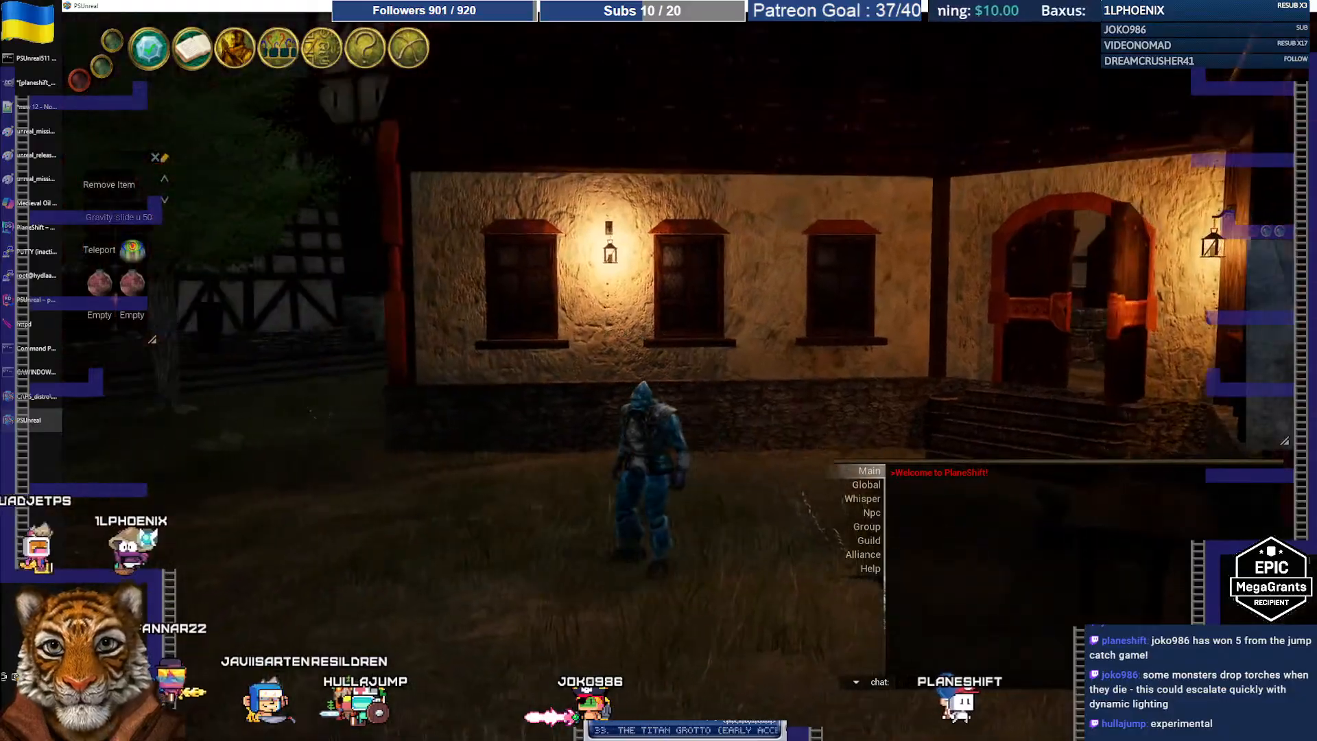
Run the character past the small courtyard fountain to the crate with the candle and examine its light up close
{"action": "right_click_drag", "start_coordinate": [644, 319], "coordinate": [596, 327]}
{"action": "key", "text": "w"}
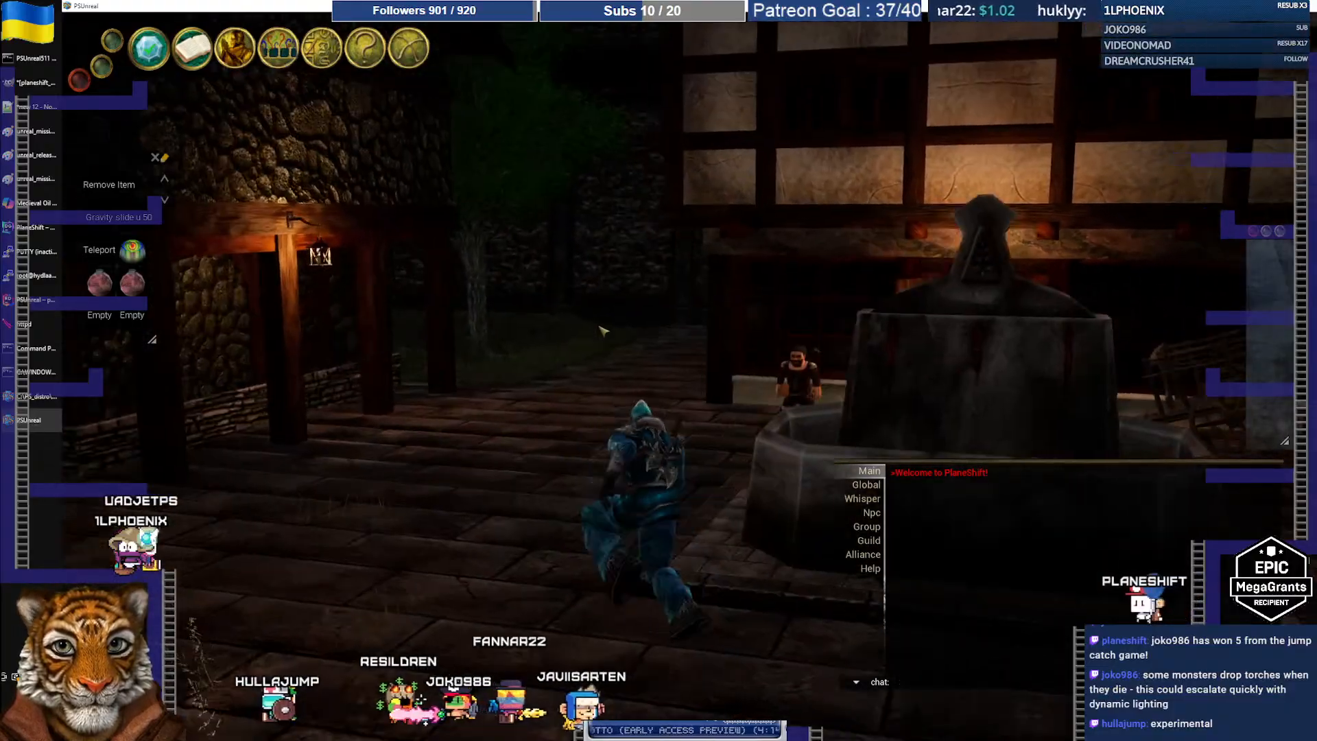
{"action": "right_click_drag", "start_coordinate": [604, 331], "coordinate": [631, 305]}
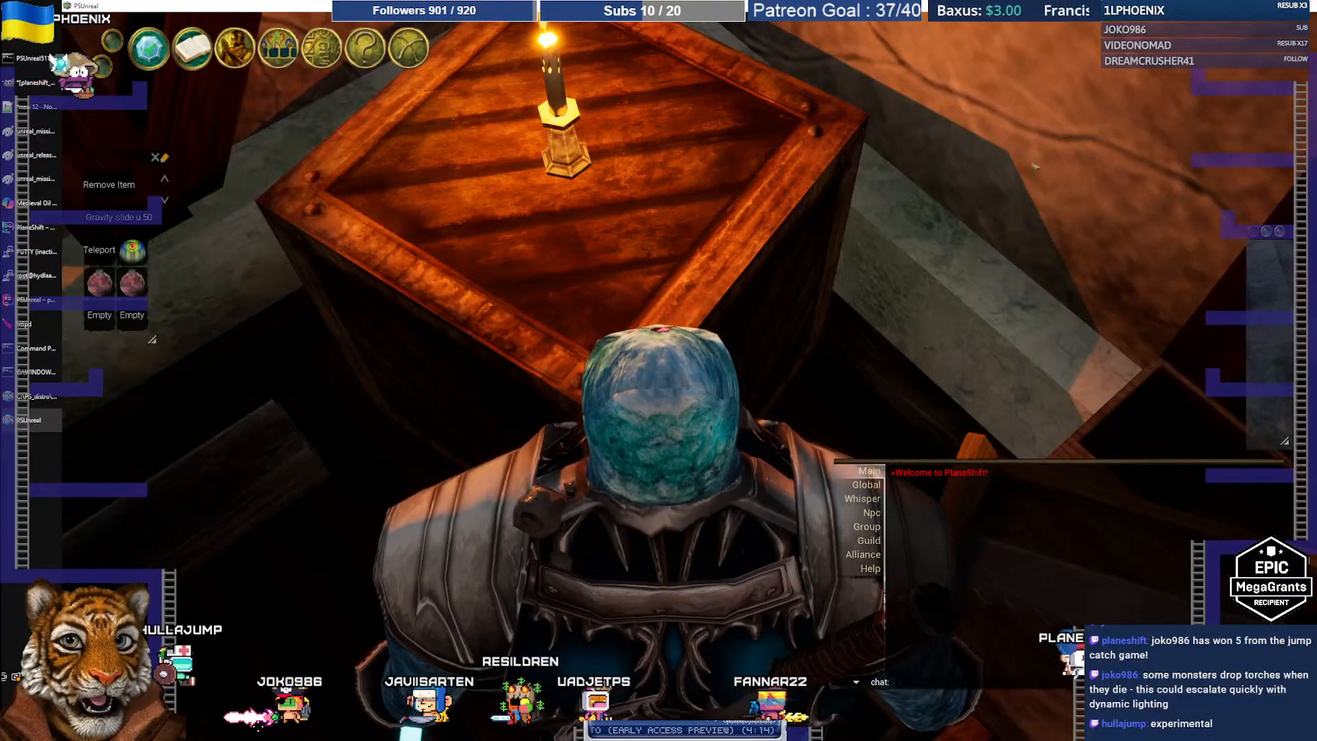
{"action": "right_click_drag", "start_coordinate": [985, 168], "coordinate": [985, 165]}
{"action": "key", "text": "s"}
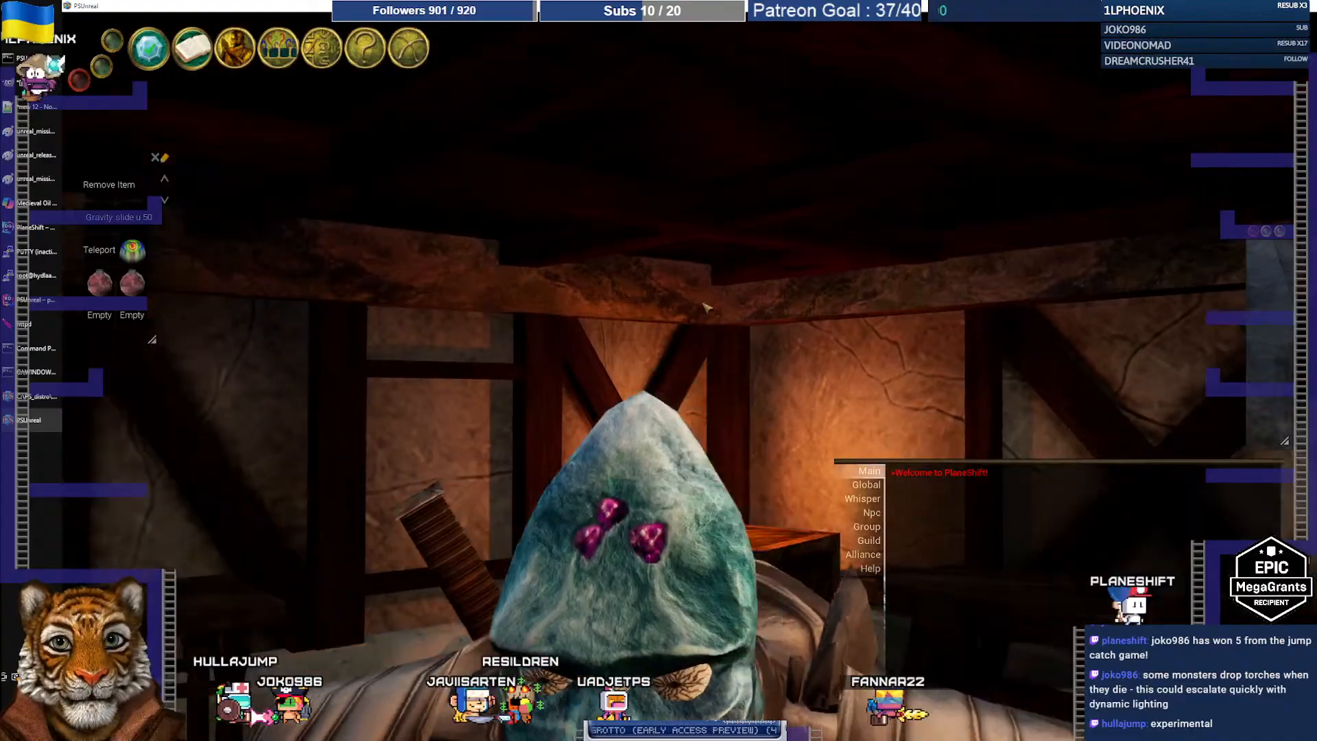
Move the character to the candle-lit workbench with the wagon wheel, closing the character description window
{"action": "key", "text": "w"}
{"action": "right_click_drag", "start_coordinate": [697, 306], "coordinate": [712, 333]}
{"action": "key", "text": "w"}
{"action": "right_click", "coordinate": [690, 299]}
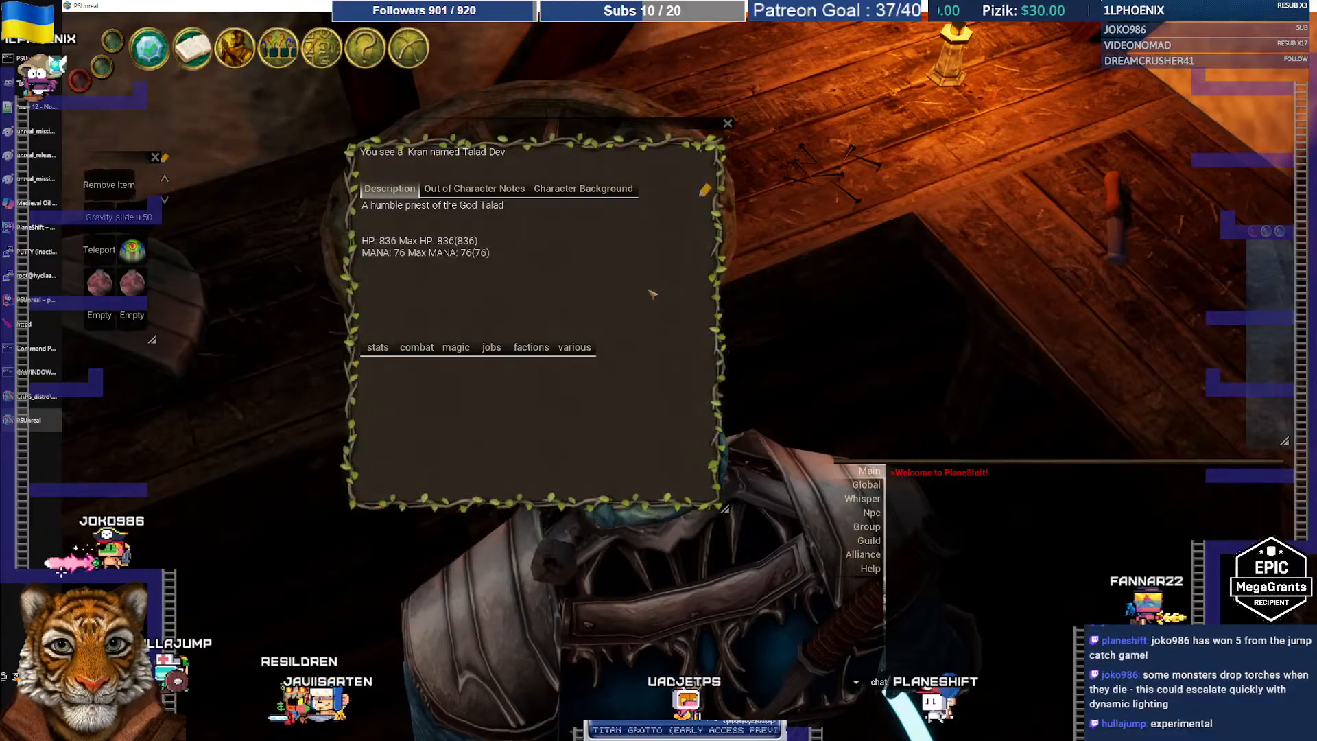
{"action": "left_click", "coordinate": [727, 124]}
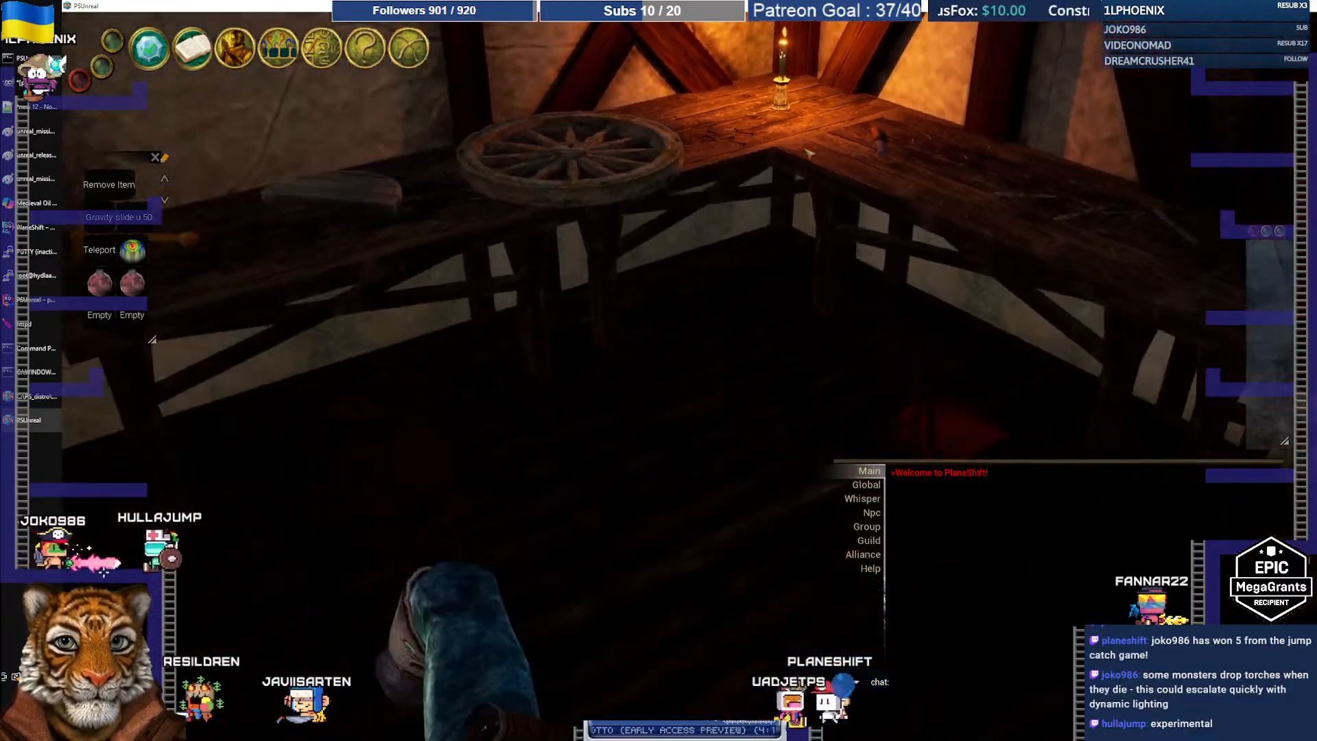
Examine the tool's candlelight shadow on the workbench up close, and run the character back out to the paved courtyard
{"action": "right_click_drag", "start_coordinate": [810, 153], "coordinate": [808, 160]}
{"action": "key", "text": "w"}
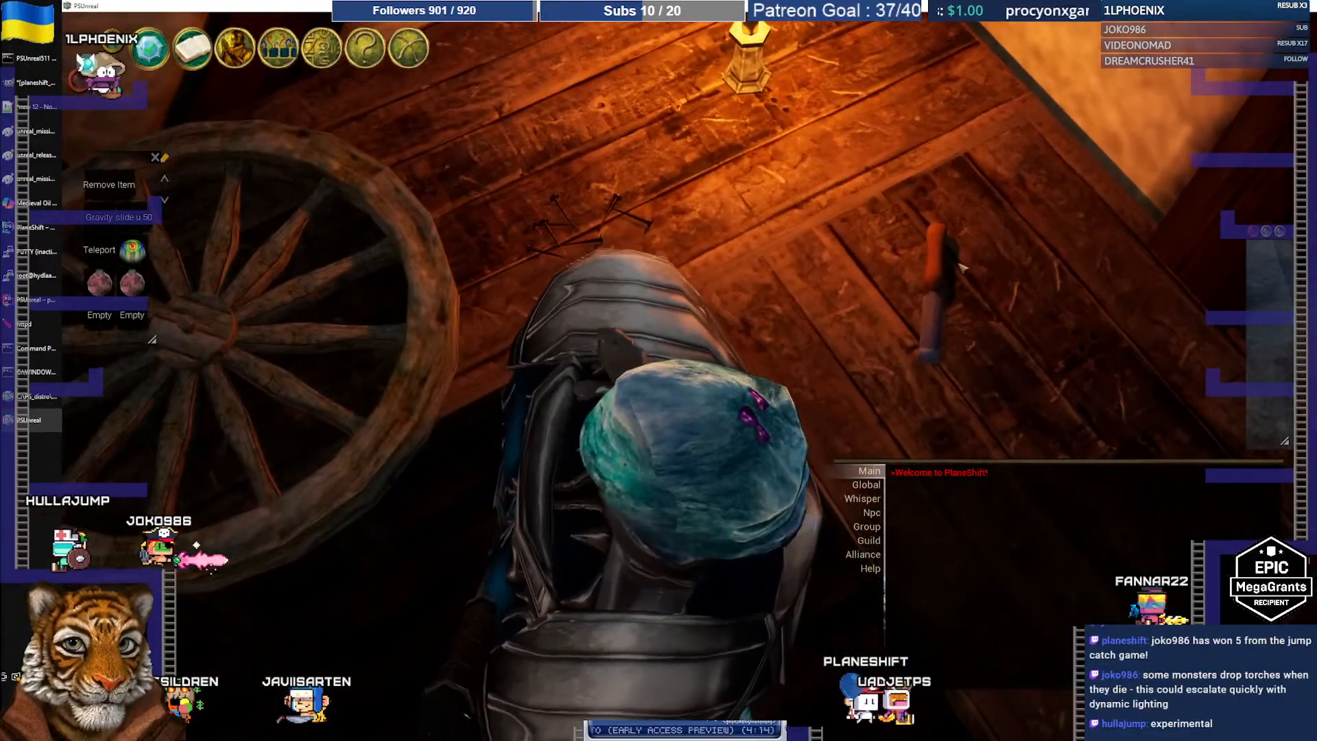
{"action": "scroll", "coordinate": [994, 284], "scroll_direction": "up", "scroll_amount": 5}
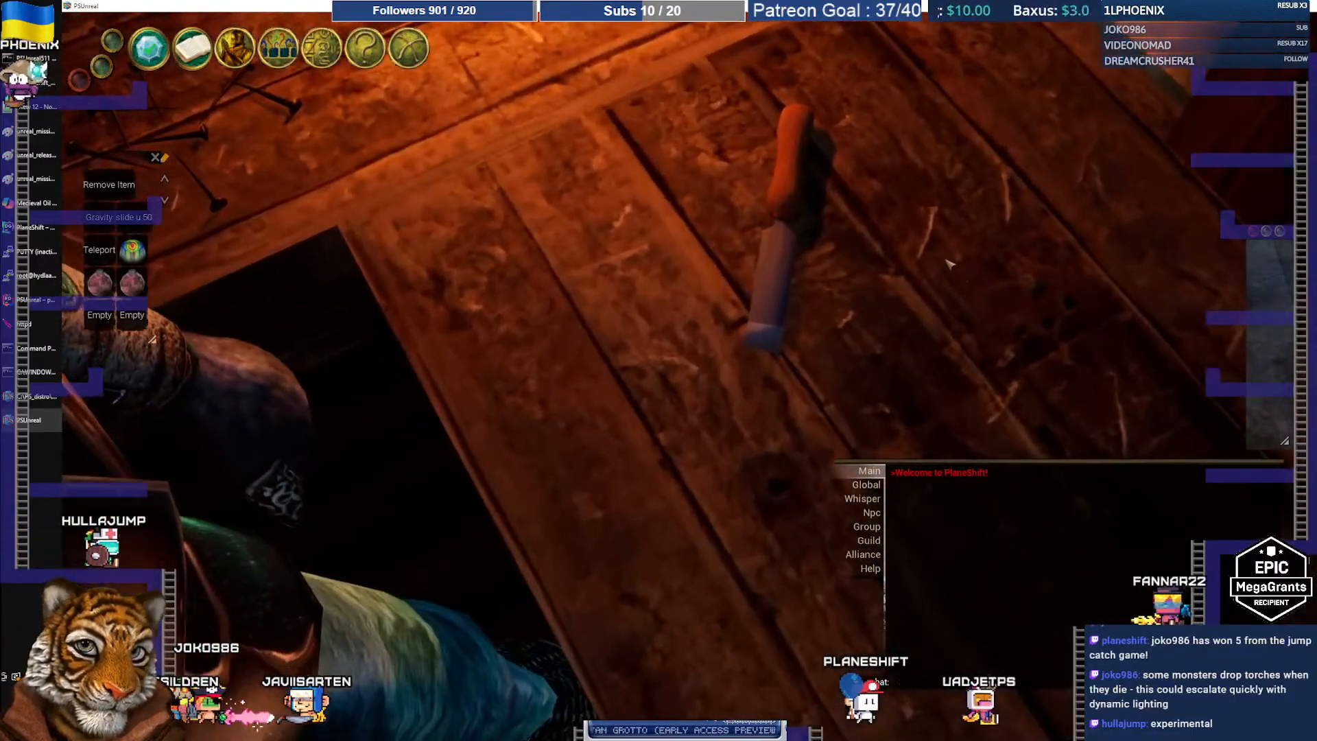
{"action": "right_click_drag", "start_coordinate": [949, 264], "coordinate": [947, 264]}
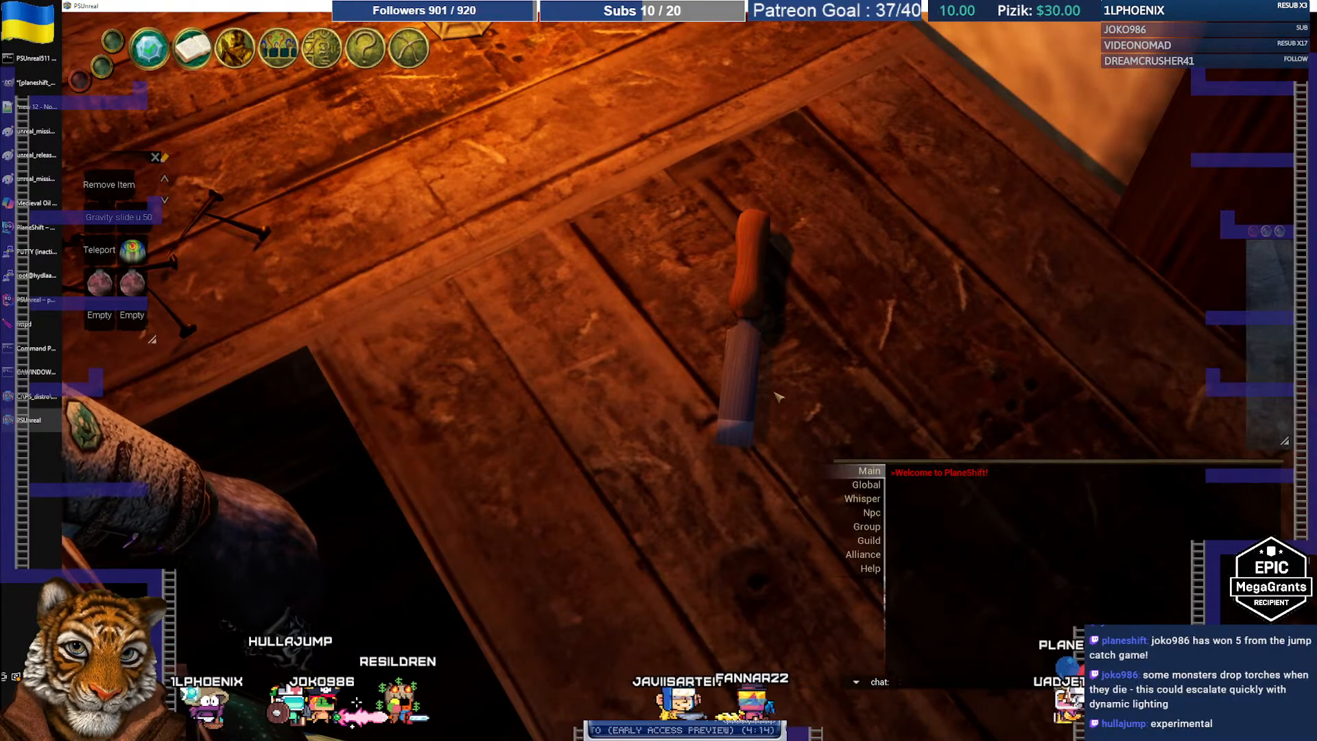
{"action": "scroll", "coordinate": [652, 294], "scroll_direction": "down", "scroll_amount": 5}
{"action": "right_click_drag", "start_coordinate": [652, 294], "coordinate": [688, 271]}
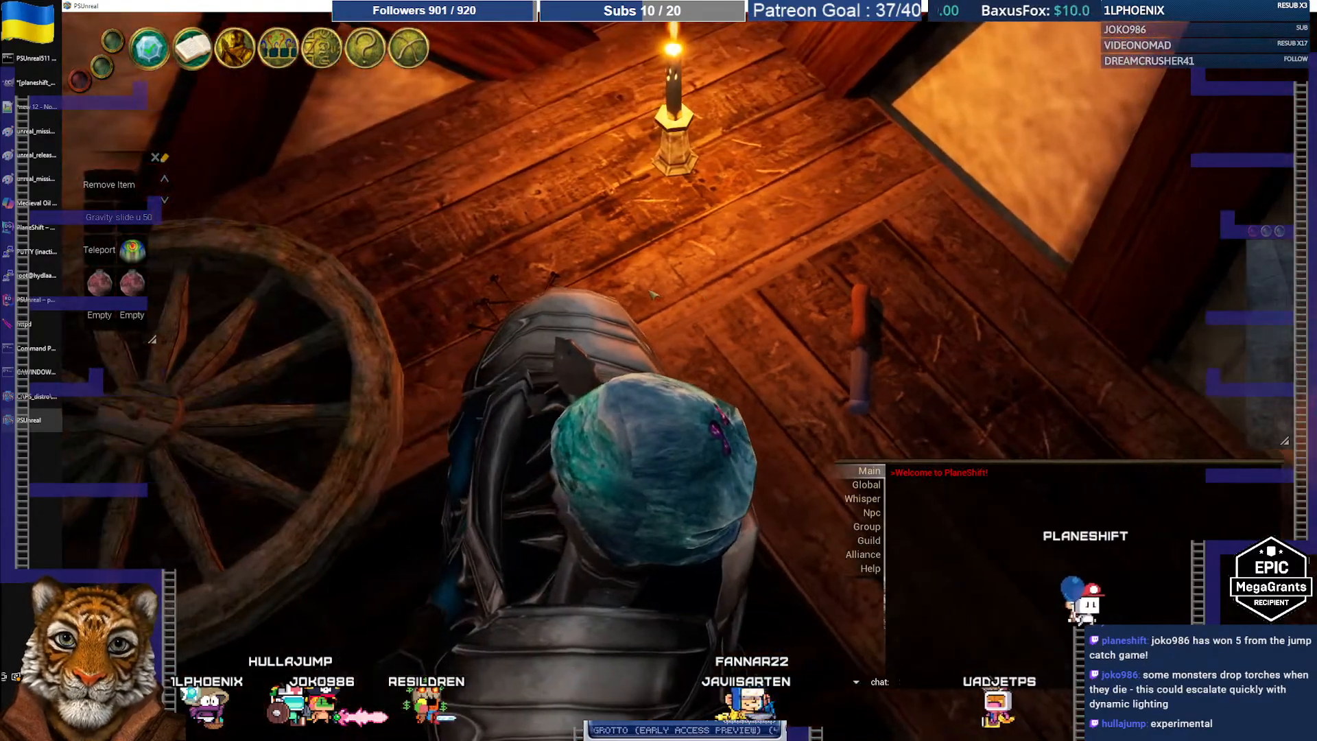
{"action": "key", "text": "s"}
{"action": "key", "text": "w"}
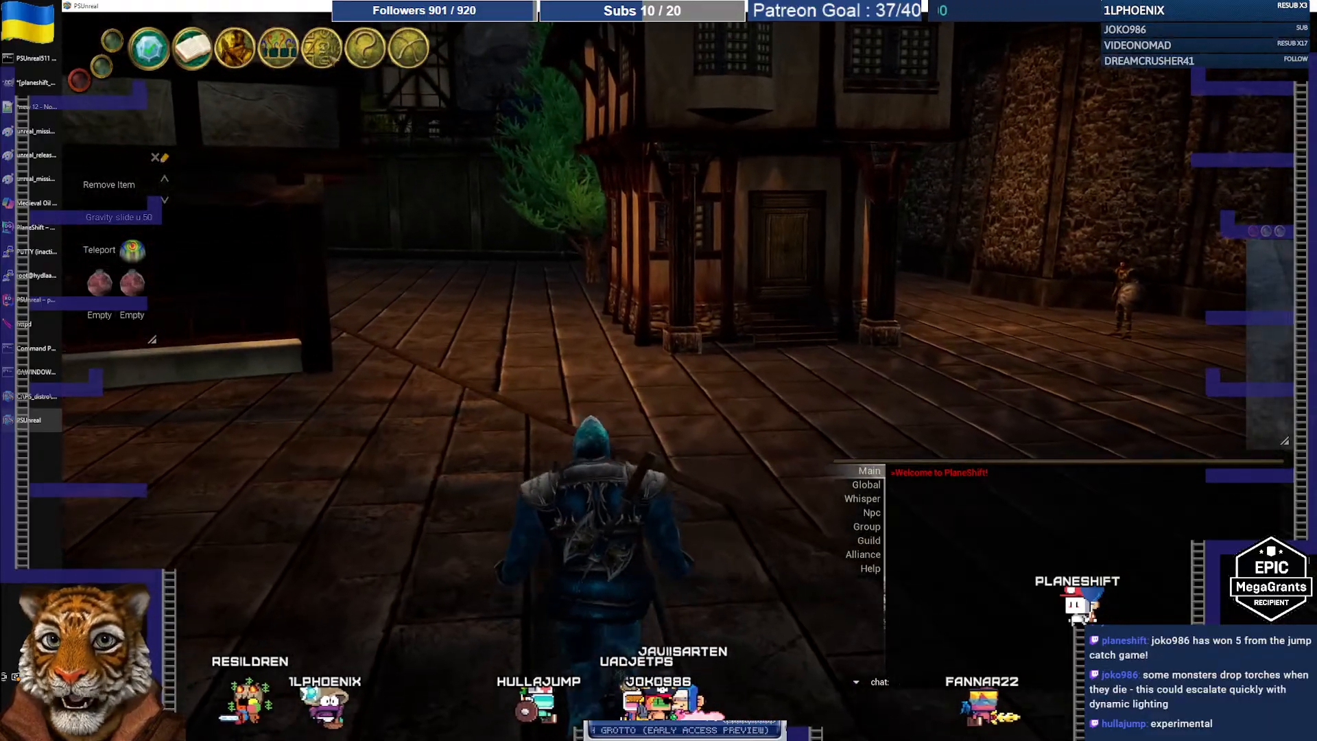
Open the FPS limit for editing in the display settings and return to the game
{"action": "key", "text": "Escape"}
{"action": "double_click", "coordinate": [625, 554]}
{"action": "key", "text": "Escape"}
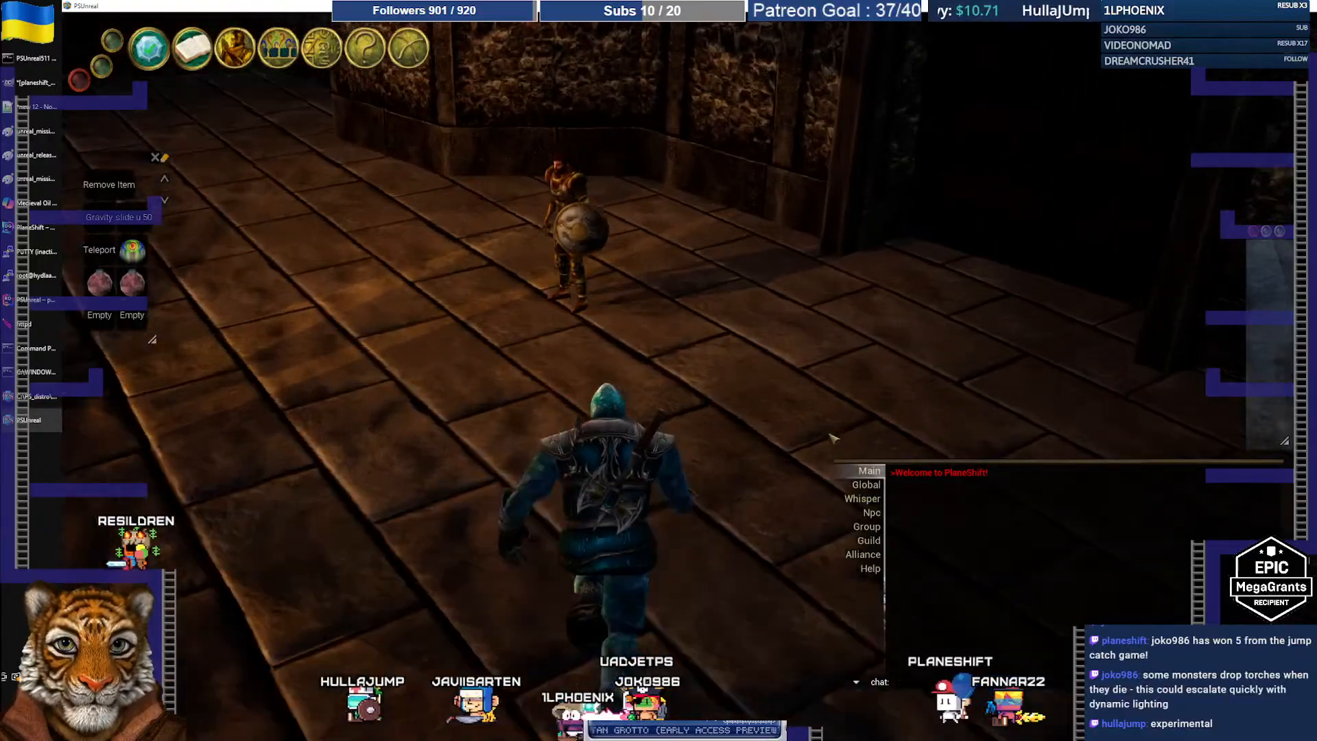
Examine the shadows that the character and the shield bearer cast on the courtyard paving from above, up close
{"action": "right_click_drag", "start_coordinate": [830, 434], "coordinate": [831, 453]}
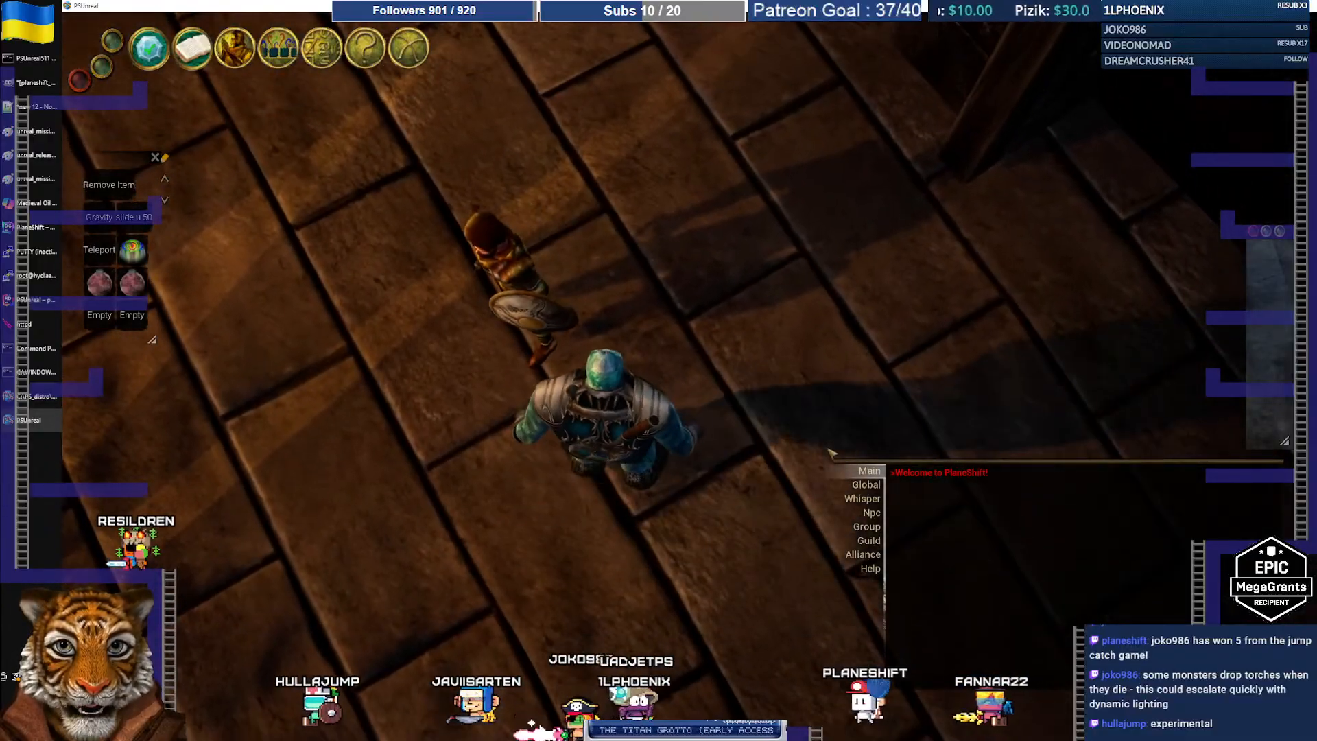
{"action": "left_click", "coordinate": [551, 302]}
{"action": "left_click", "coordinate": [692, 182]}
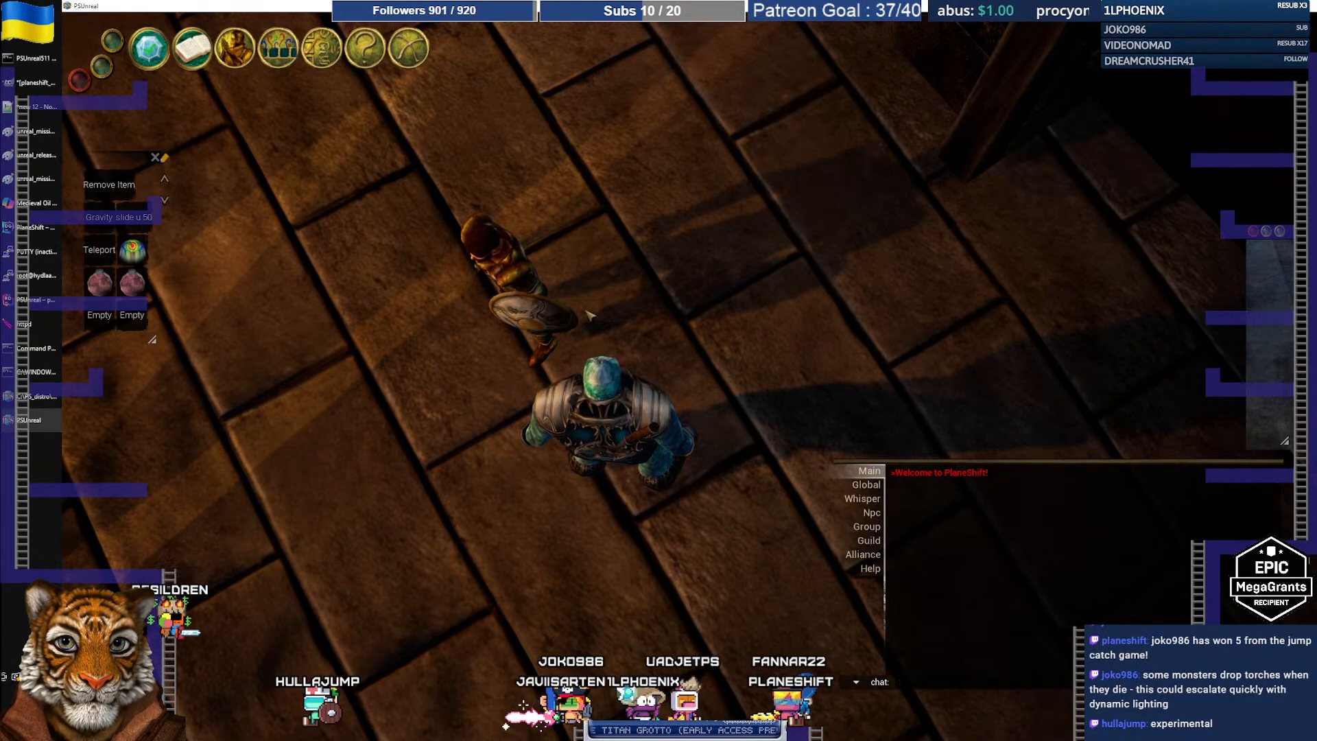
{"action": "scroll", "coordinate": [828, 281], "scroll_direction": "up", "scroll_amount": 3}
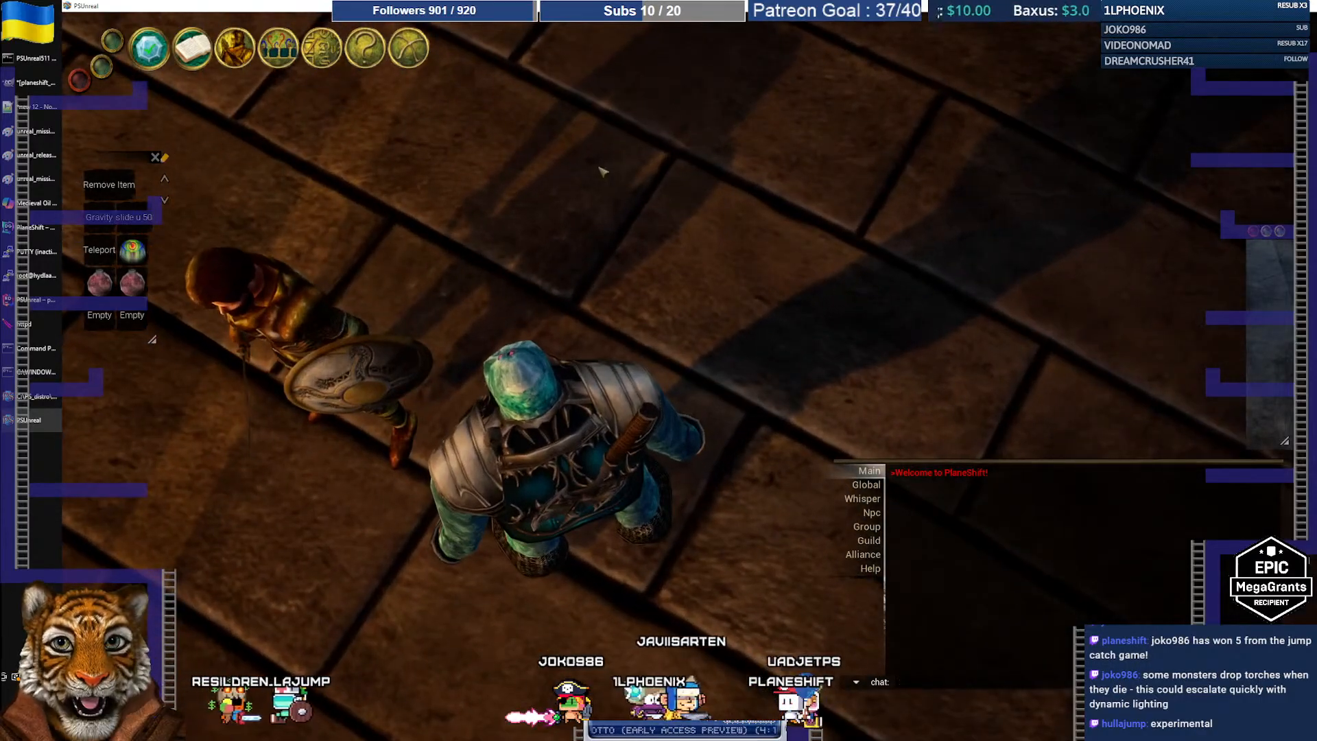
Run the character out past the timbered houses and down into the sewer lit by green torches
{"action": "right_click_drag", "start_coordinate": [602, 171], "coordinate": [681, 221]}
{"action": "key", "text": "w"}
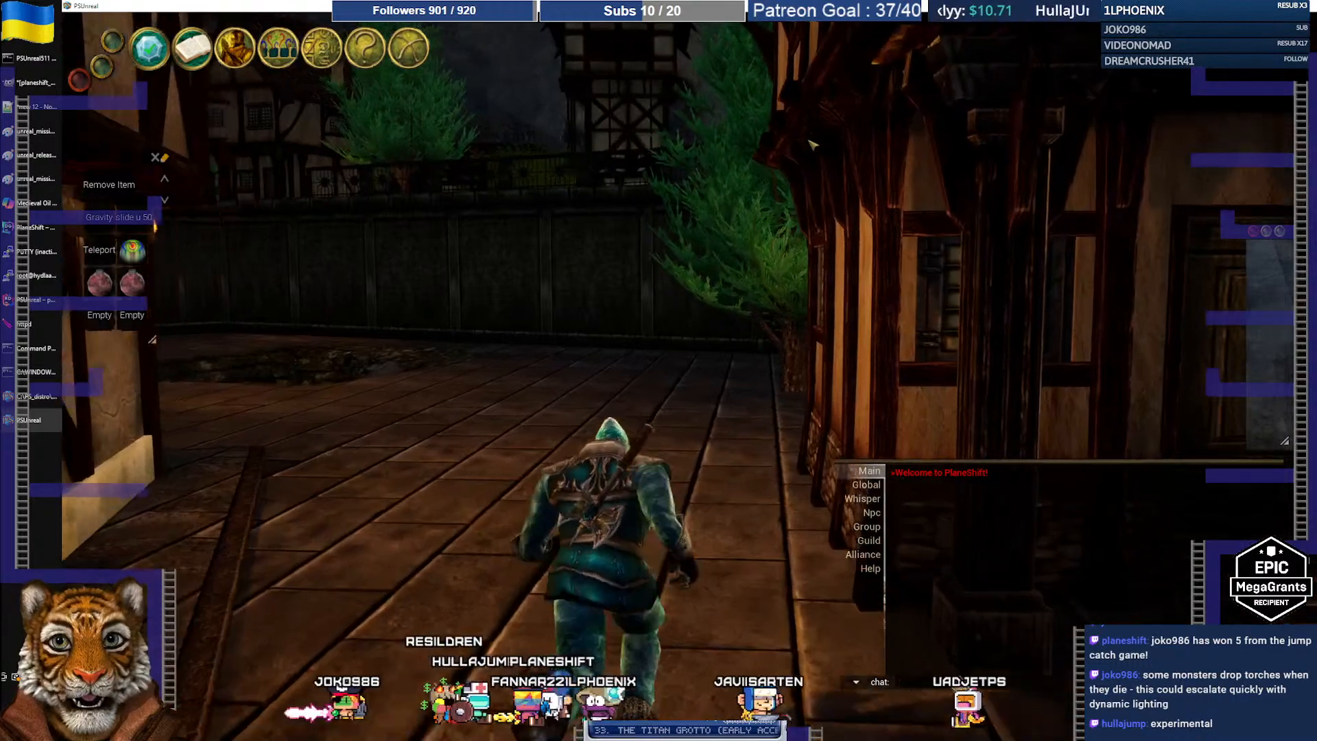
{"action": "right_click_drag", "start_coordinate": [811, 144], "coordinate": [808, 145]}
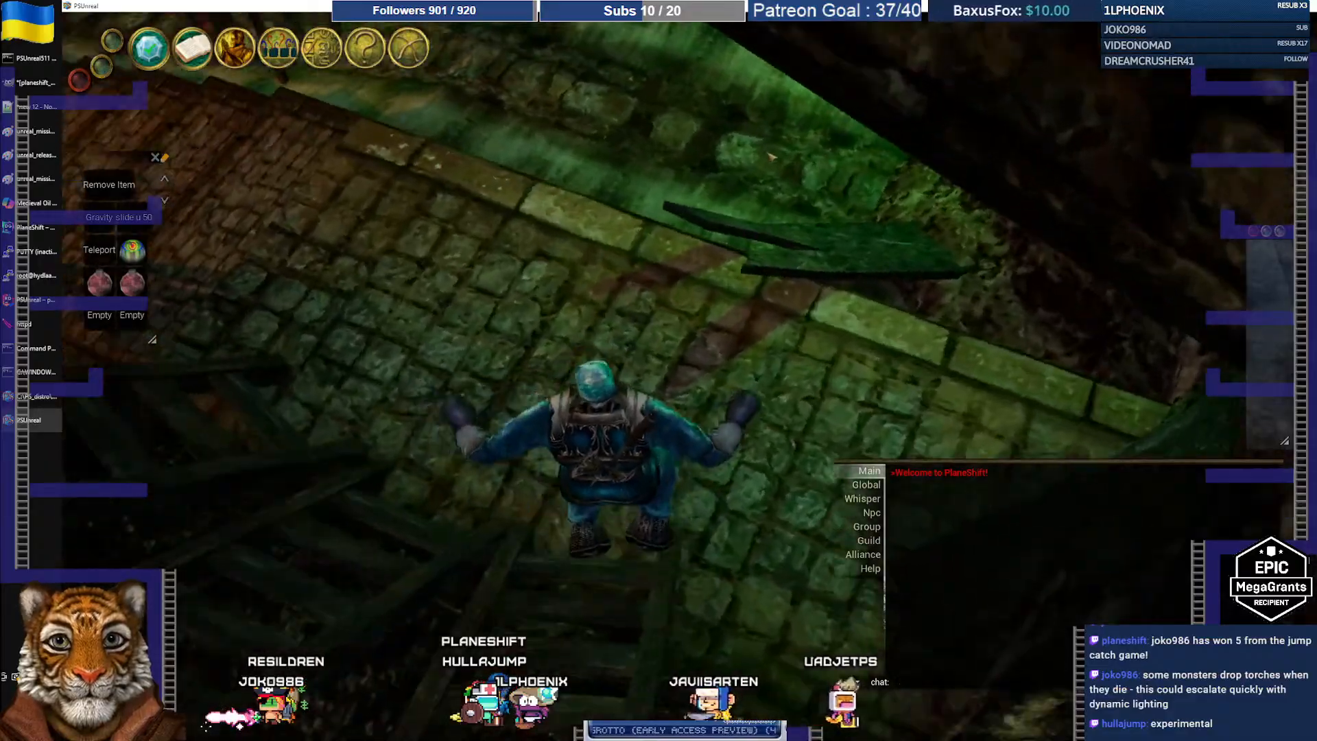
{"action": "right_click_drag", "start_coordinate": [772, 157], "coordinate": [753, 145]}
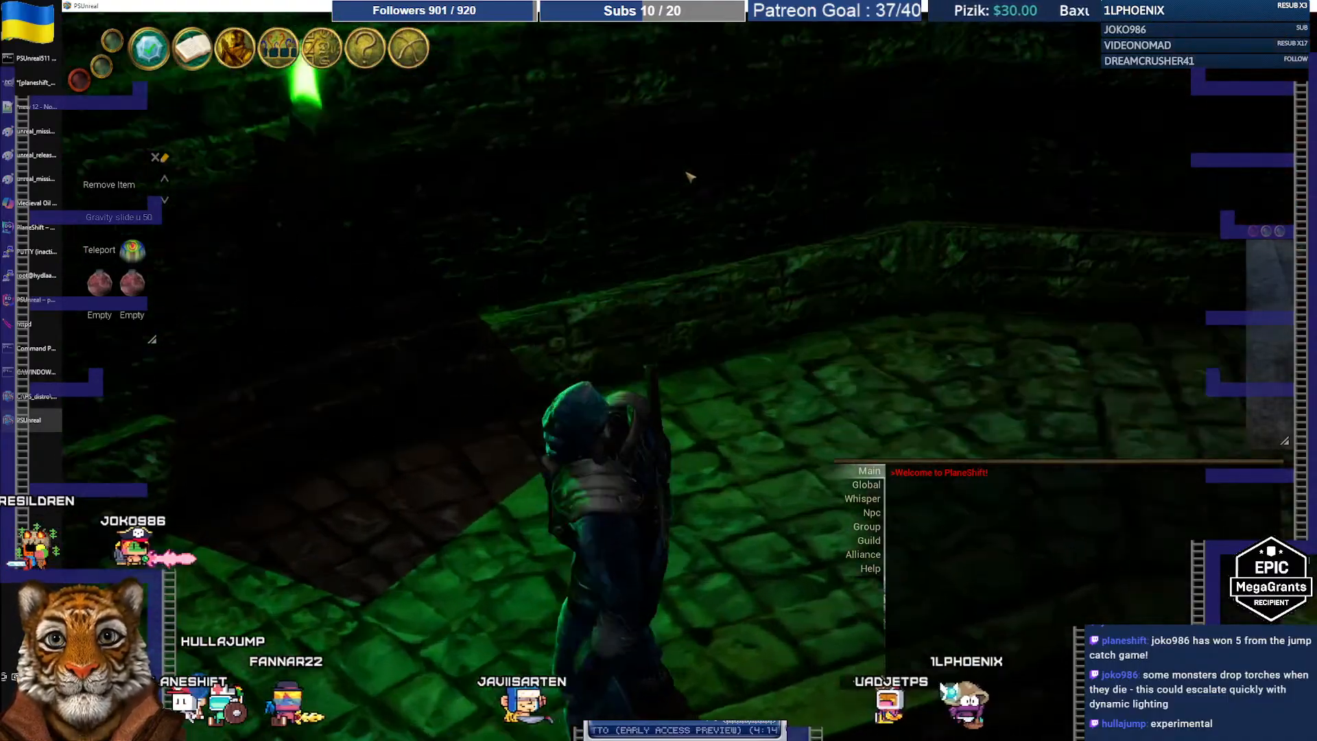
Move the character through the green-lit sewer to the torch-lit tunnel, facing along its central water channel
{"action": "right_click_drag", "start_coordinate": [690, 177], "coordinate": [725, 163]}
{"action": "key", "text": "w"}
{"action": "key", "text": "d"}
{"action": "key", "text": "w"}
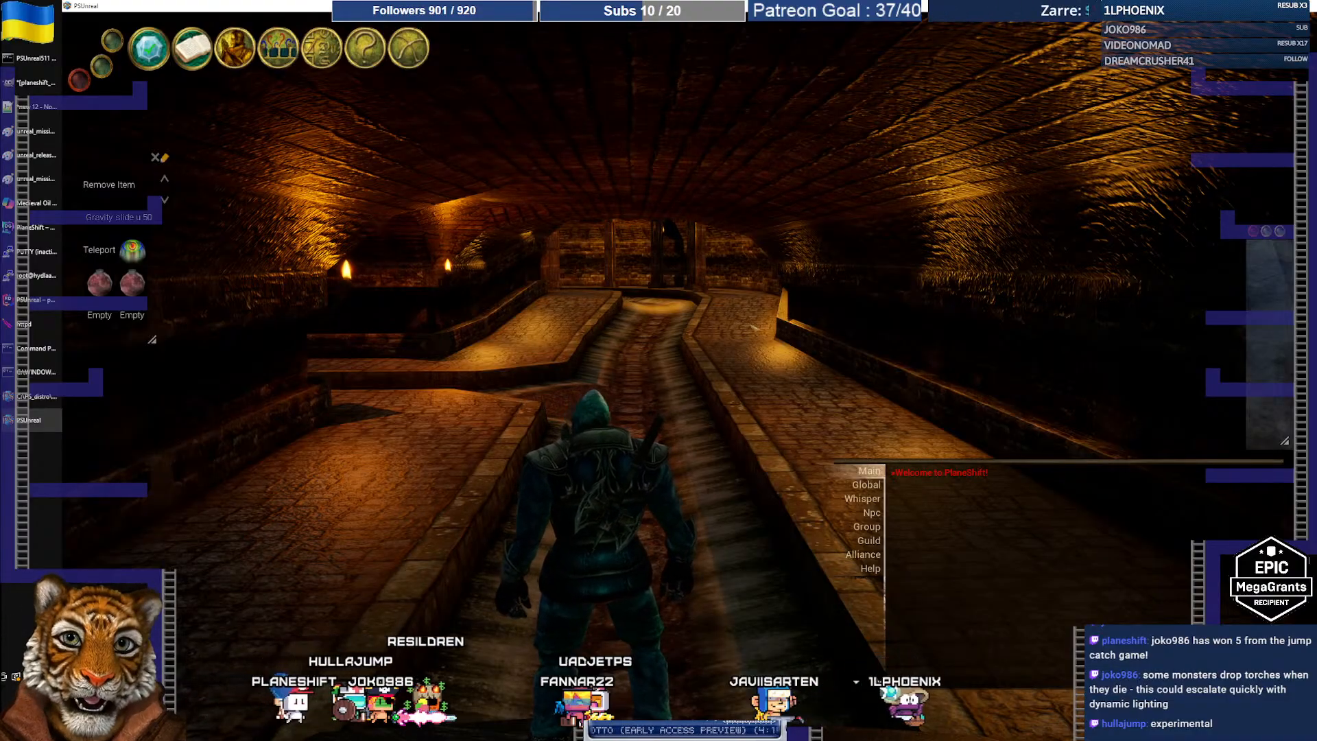
Switch to first-person view in the sewer tunnel and hide the chat, shortcut window and toolbar icons for a clean view
{"action": "scroll", "coordinate": [748, 323], "scroll_direction": "up", "scroll_amount": 5}
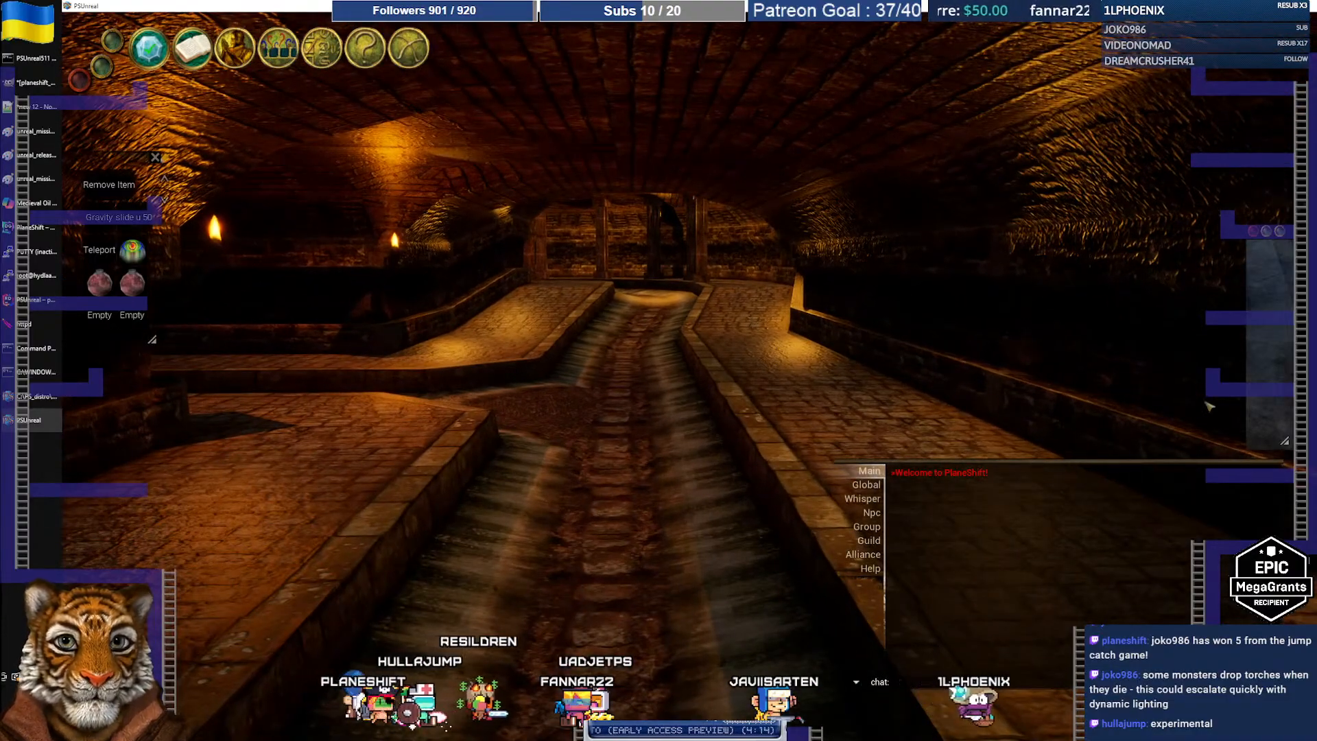
{"action": "left_click", "coordinate": [102, 68]}
{"action": "left_click", "coordinate": [193, 52]}
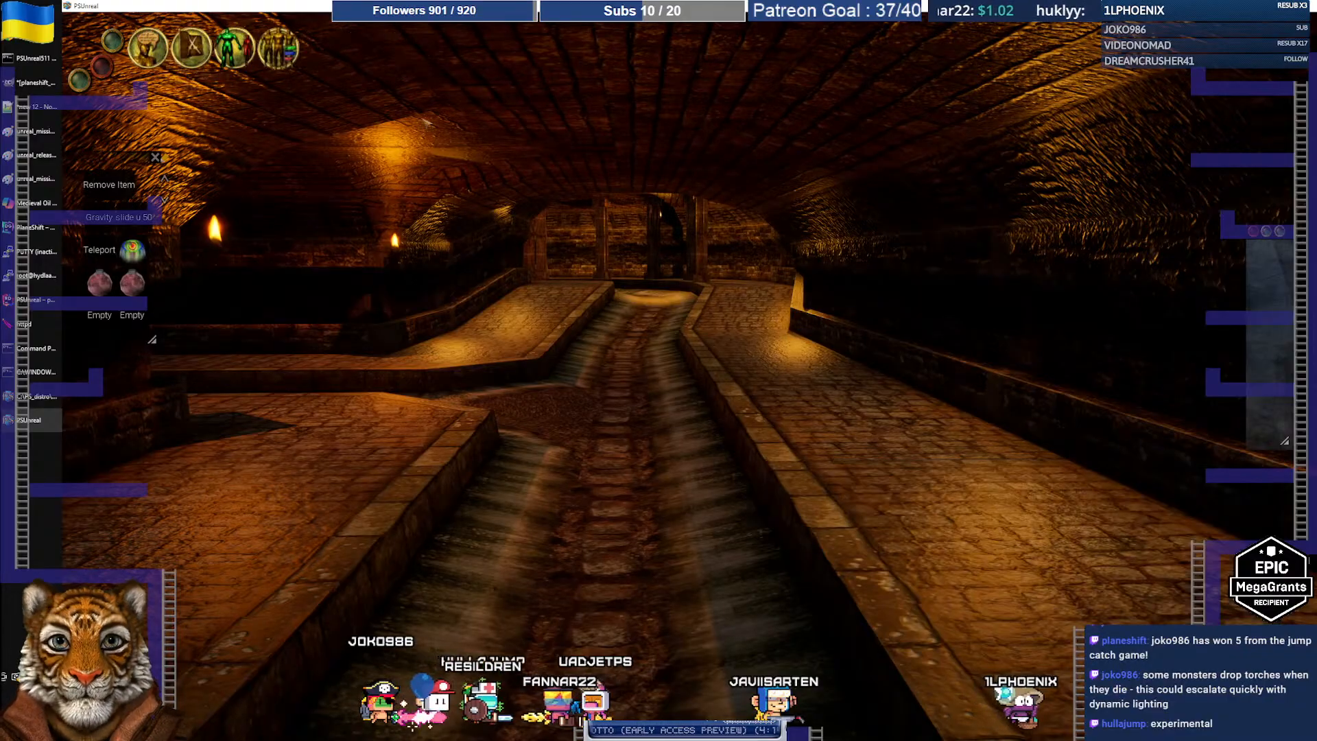
{"action": "left_click", "coordinate": [116, 45]}
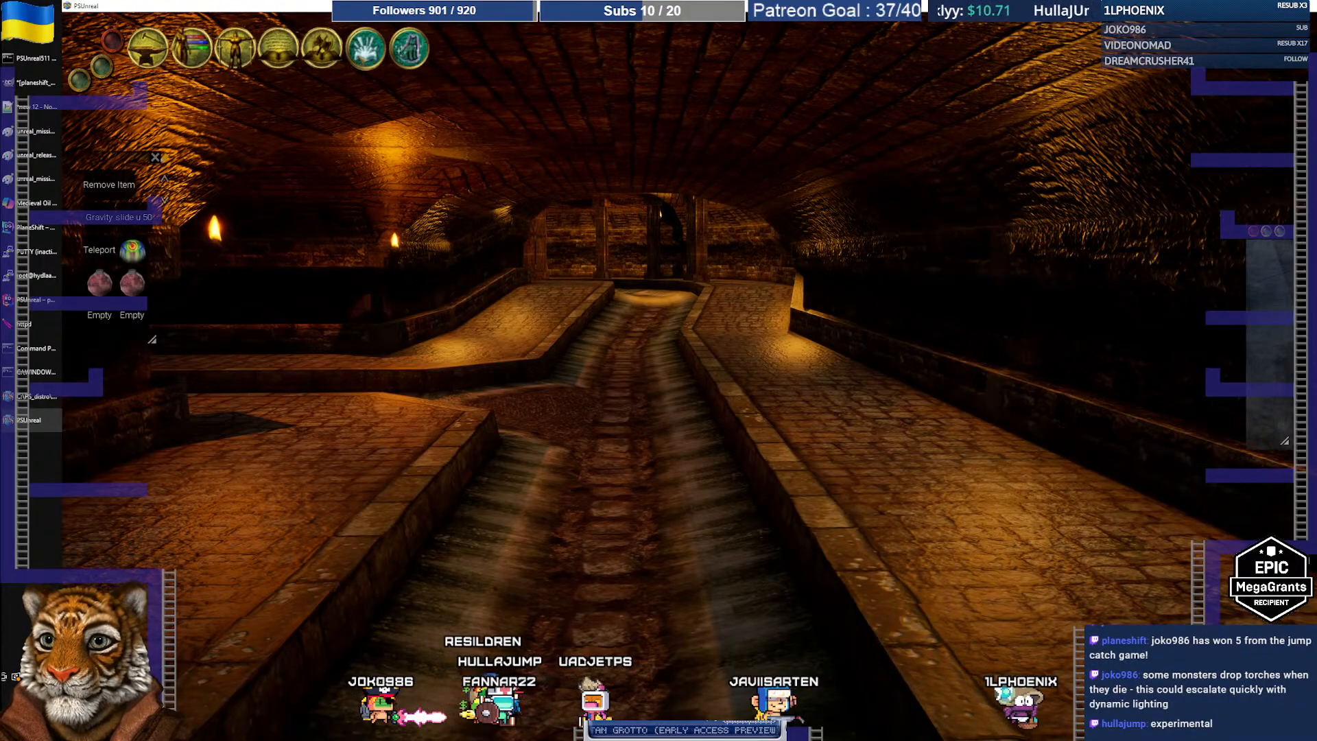
{"action": "left_click", "coordinate": [410, 50]}
{"action": "left_click", "coordinate": [118, 44]}
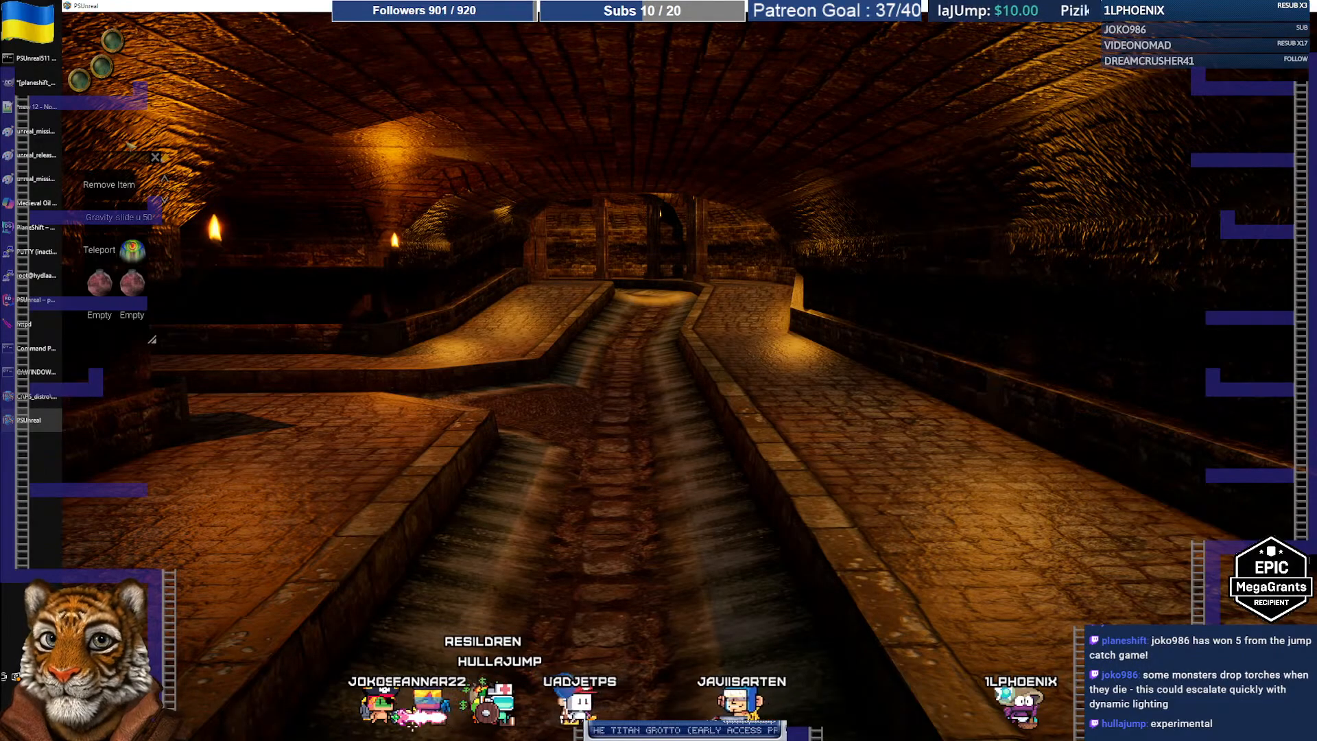
{"action": "left_click", "coordinate": [156, 157]}
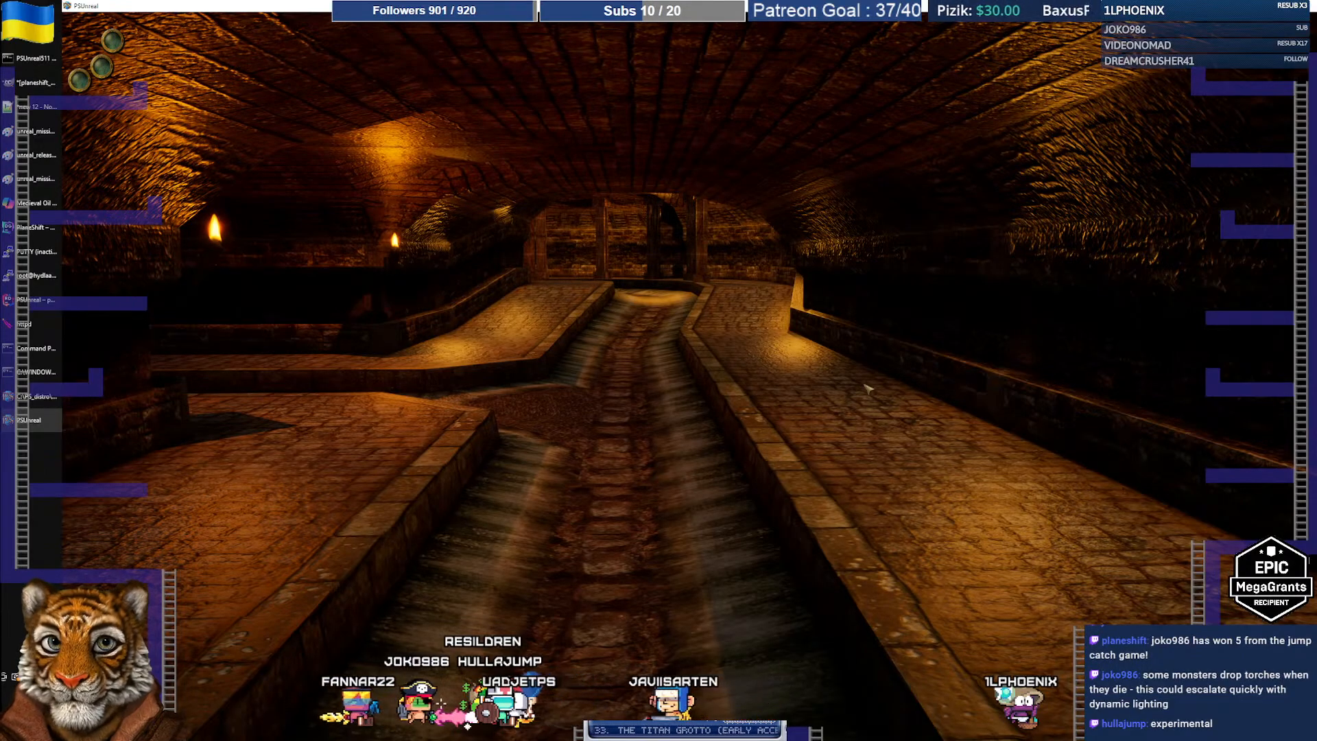
Capture the tunnel view as a screen snip in Snip & Sketch and close the dynamic-light client
{"action": "key", "text": "super+shift+s"}
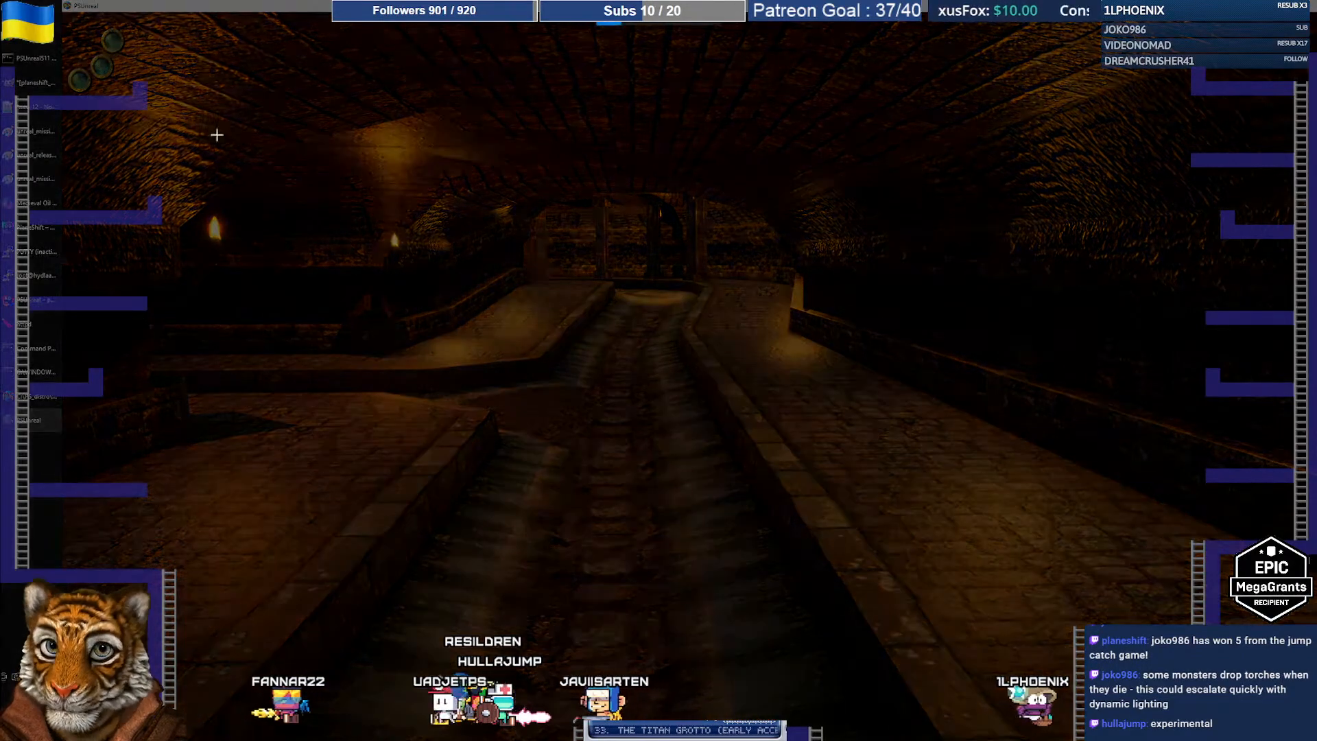
{"action": "left_click_drag", "start_coordinate": [62, 12], "coordinate": [1293, 724]}
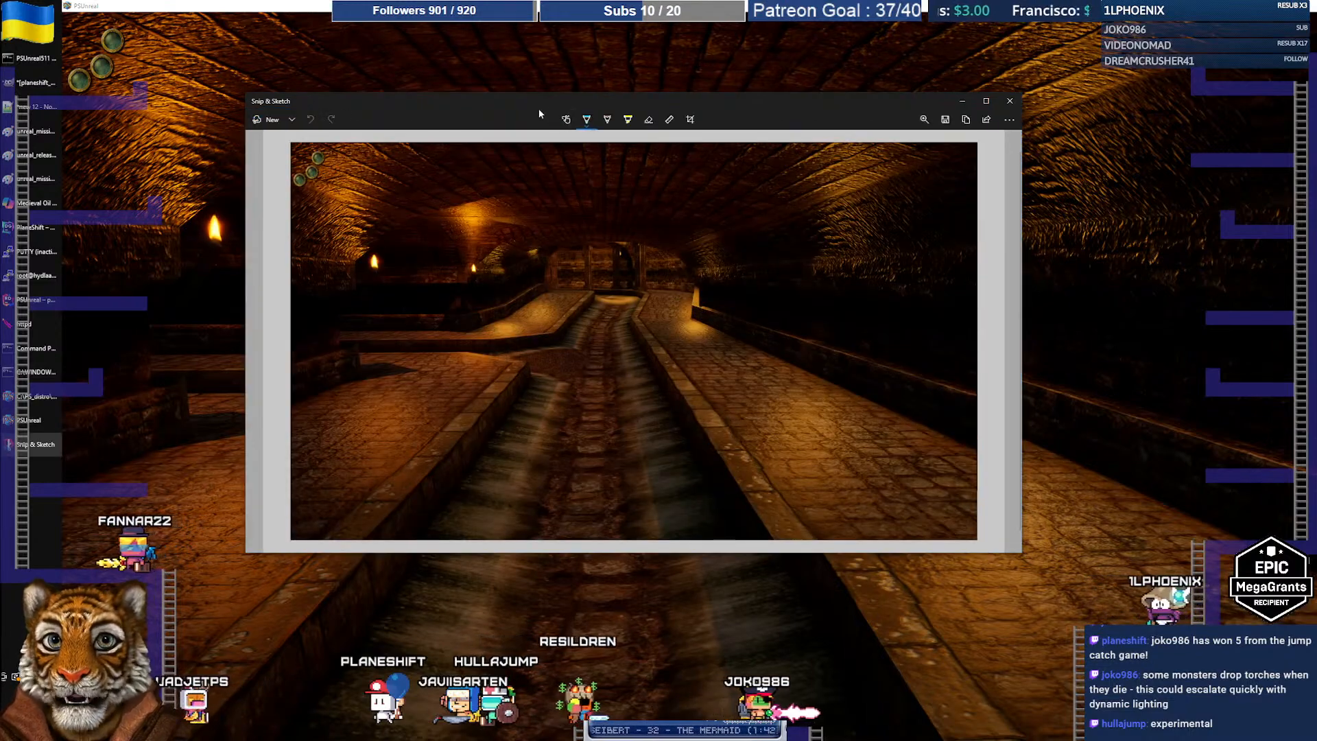
{"action": "left_click_drag", "start_coordinate": [528, 102], "coordinate": [522, 91]}
{"action": "left_click", "coordinate": [513, 63]}
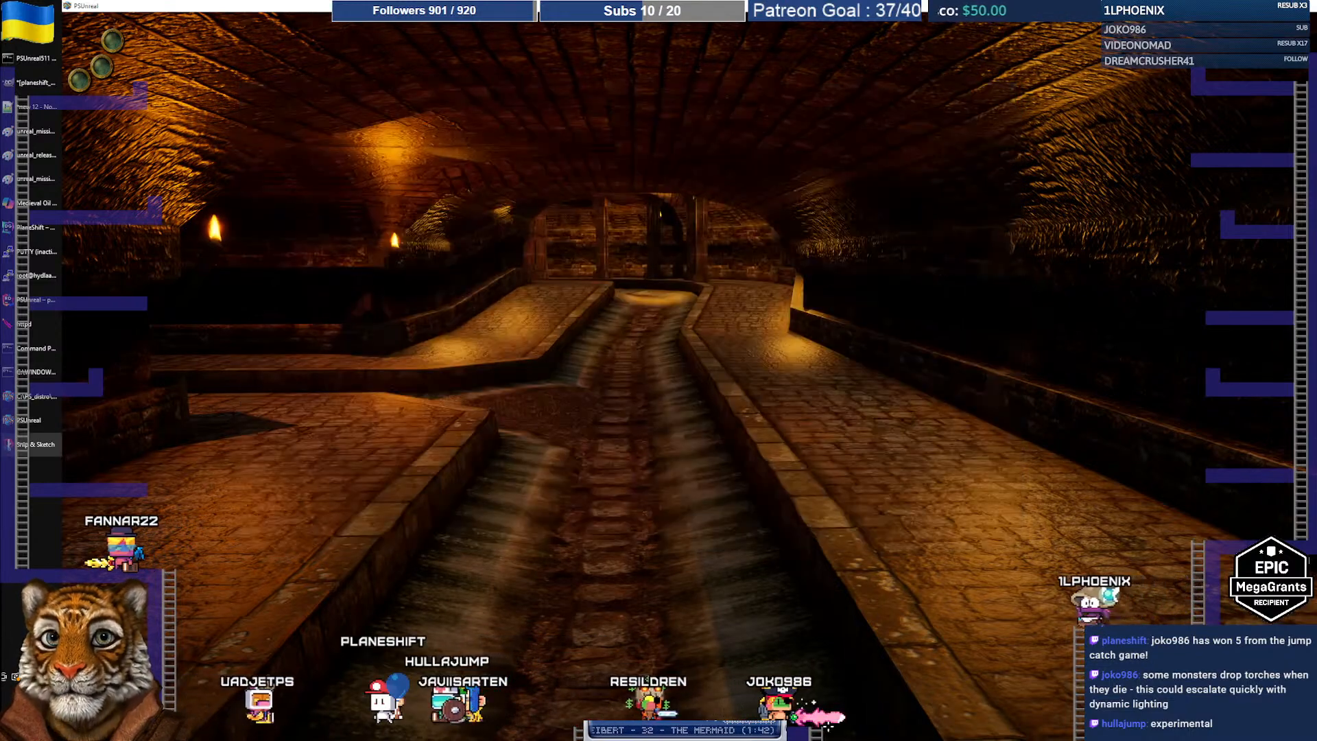
{"action": "left_click", "coordinate": [1304, 6]}
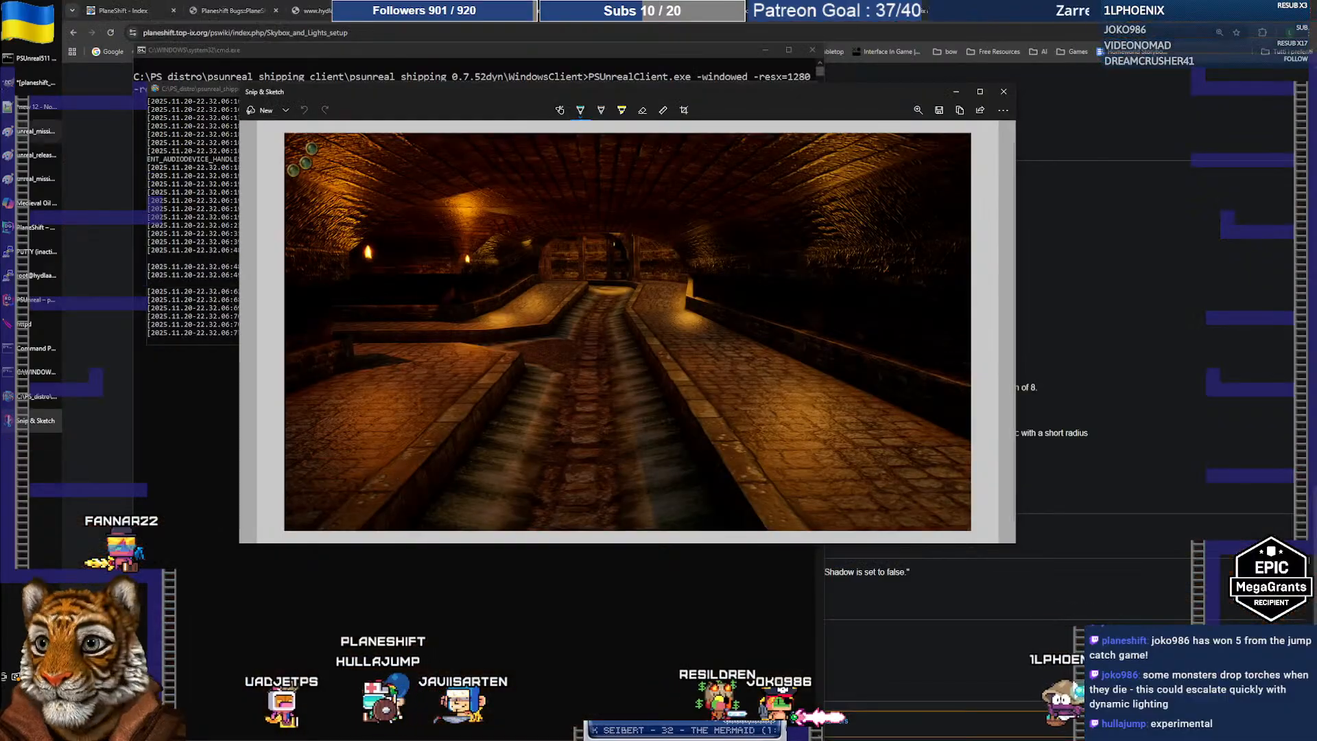
Launch the PSUnreal Released Client, log in to the Main Server with the remembered account and enter the game with the first listed character
{"action": "key", "text": "super"}
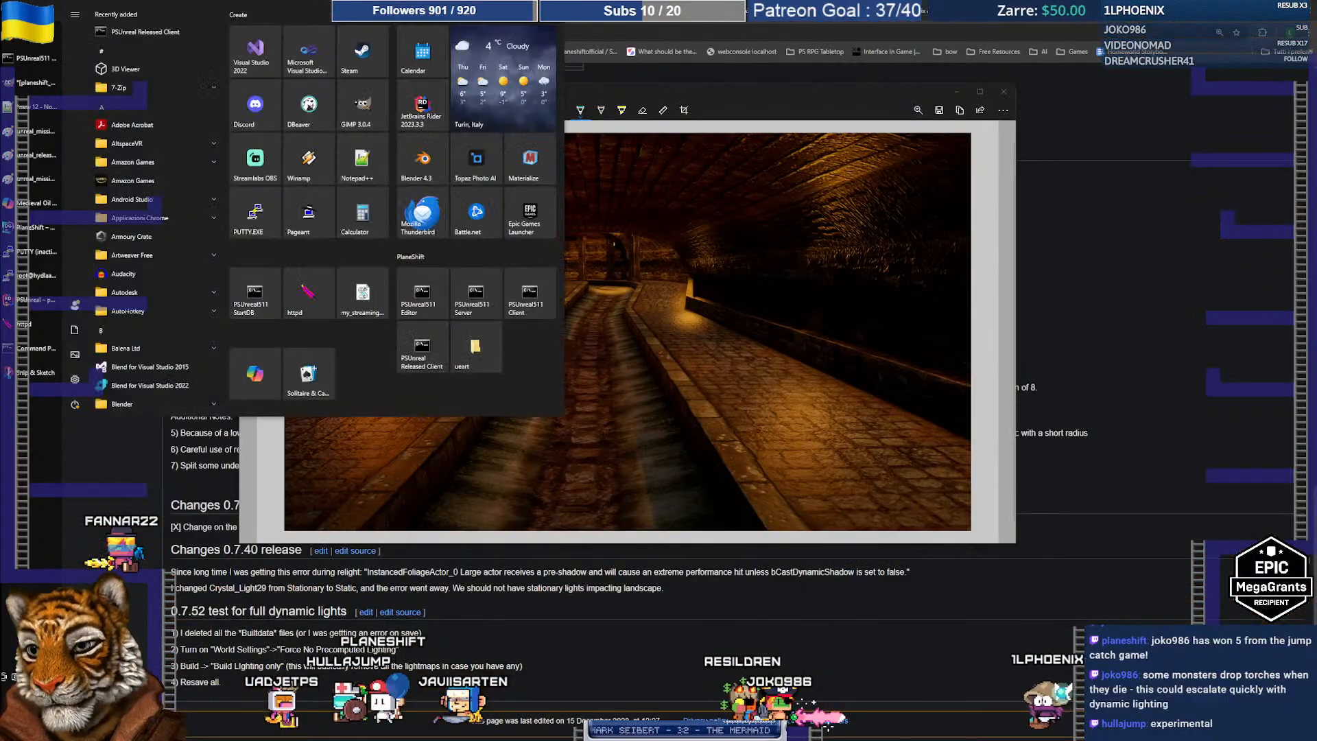
{"action": "left_click", "coordinate": [435, 364]}
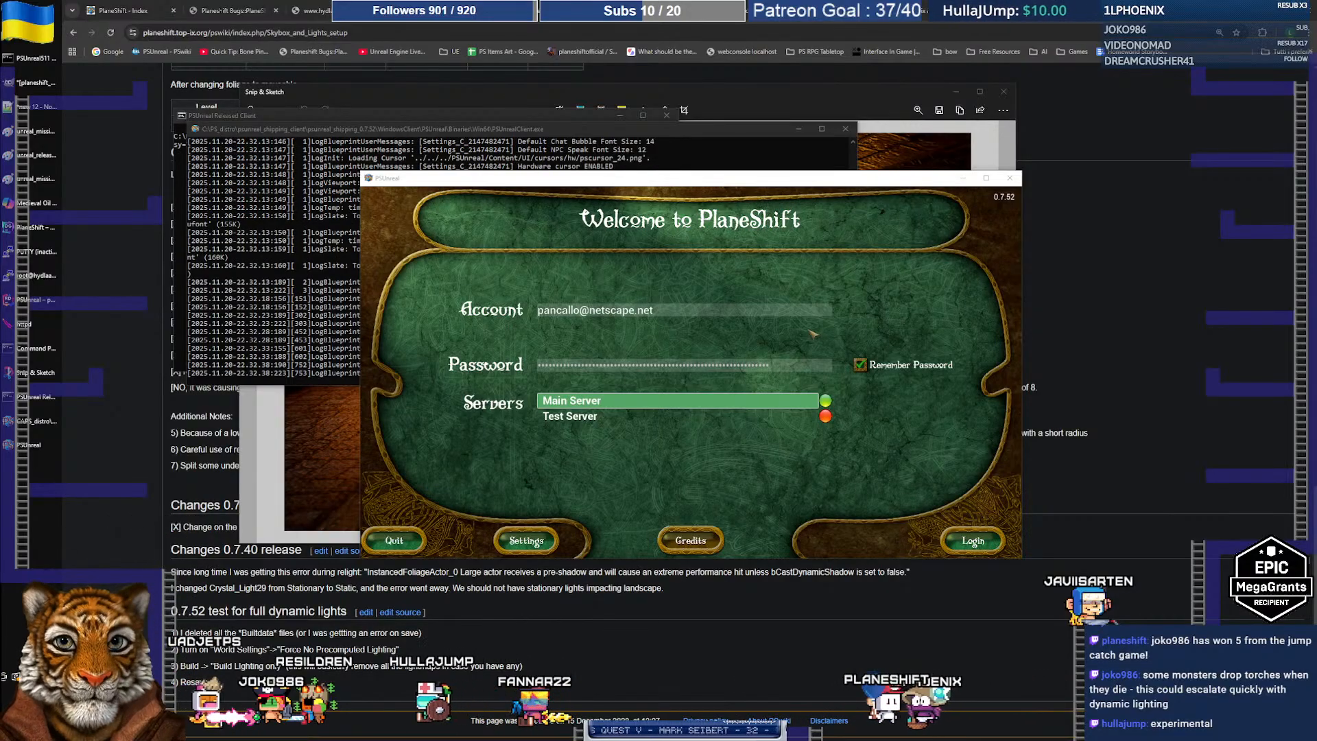
{"action": "left_click", "coordinate": [972, 540]}
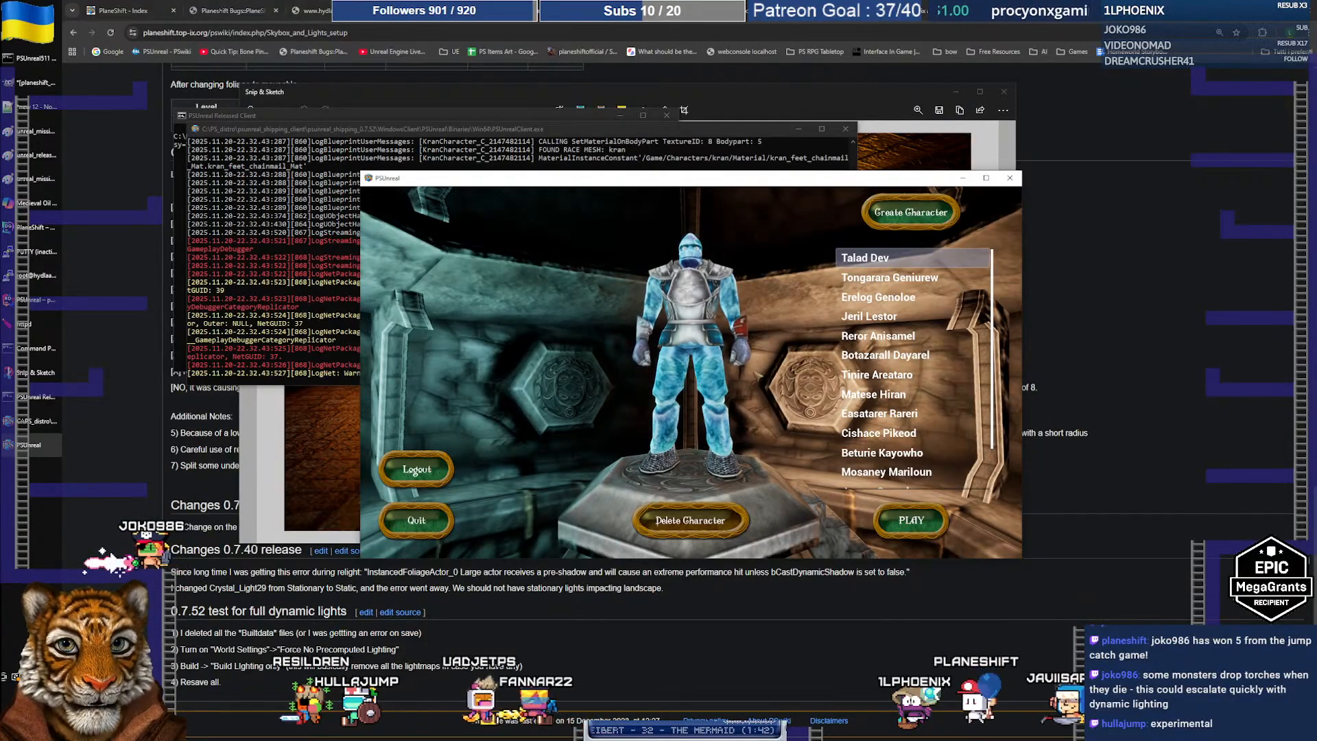
{"action": "left_click", "coordinate": [911, 520]}
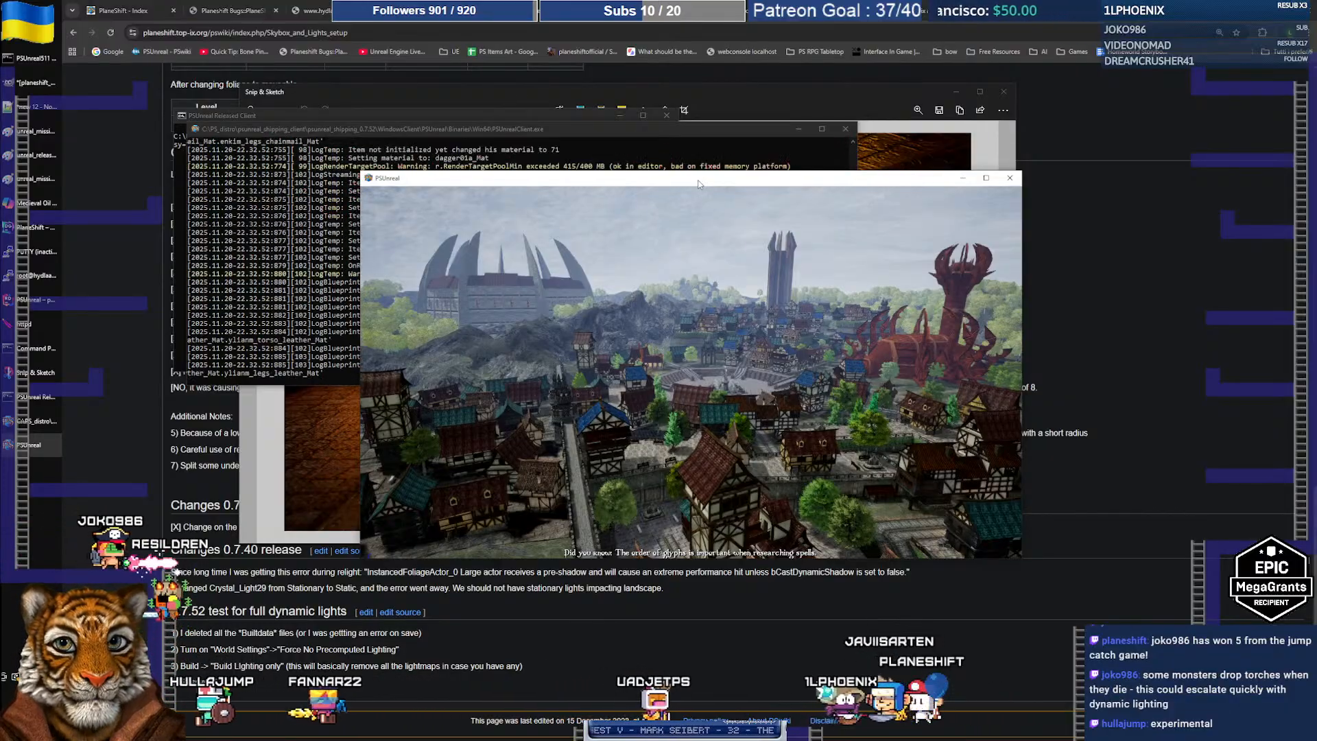
Maximize the released client and line up the same first-person view along the sewer tunnel
{"action": "double_click", "coordinate": [698, 181]}
{"action": "right_click_drag", "start_coordinate": [748, 352], "coordinate": [689, 324]}
{"action": "scroll", "coordinate": [696, 334], "scroll_direction": "up", "scroll_amount": 5}
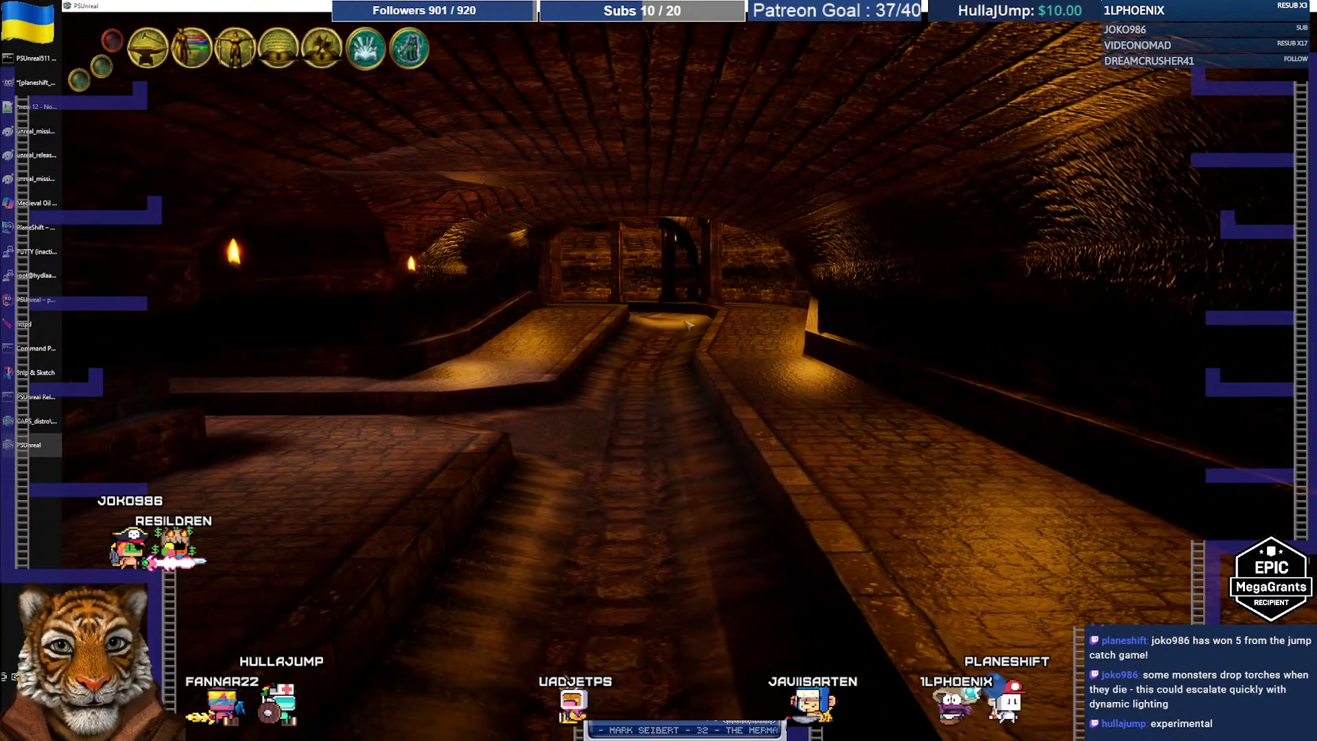
{"action": "right_click_drag", "start_coordinate": [688, 324], "coordinate": [687, 324]}
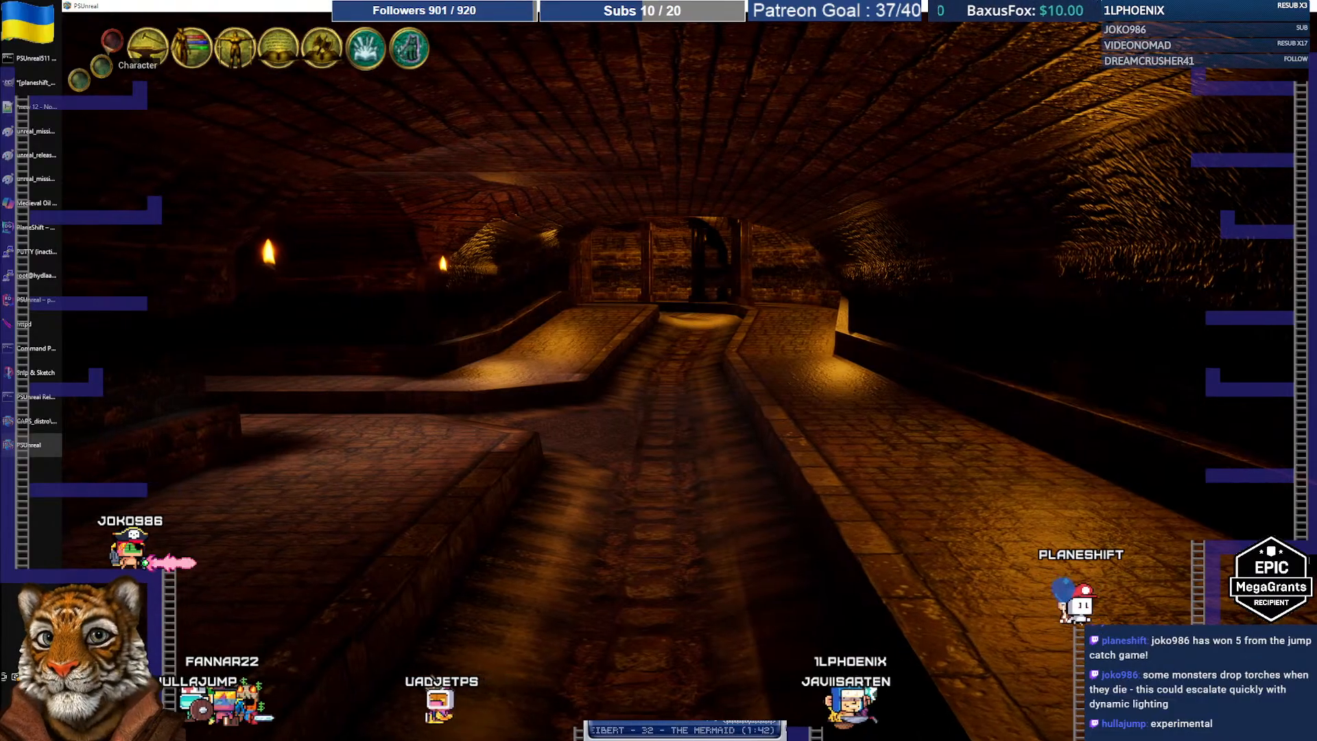
Compare the dynamic-light snip with the released client's tunnel by placing the snip over the game view, and return to the game
{"action": "left_click", "coordinate": [29, 376]}
{"action": "mouse_move", "coordinate": [506, 93]}
{"action": "left_mouse_down"}
{"action": "mouse_move", "coordinate": [1025, 123]}
{"action": "mouse_move", "coordinate": [605, 114]}
{"action": "mouse_move", "coordinate": [1038, 124]}
{"action": "mouse_move", "coordinate": [570, 93]}
{"action": "mouse_move", "coordinate": [1179, 118]}
{"action": "mouse_move", "coordinate": [606, 101]}
{"action": "mouse_move", "coordinate": [541, 433]}
{"action": "mouse_move", "coordinate": [591, 148]}
{"action": "mouse_move", "coordinate": [867, 384]}
{"action": "mouse_move", "coordinate": [777, 391]}
{"action": "mouse_move", "coordinate": [550, 163]}
{"action": "mouse_move", "coordinate": [919, 237]}
{"action": "mouse_move", "coordinate": [521, 148]}
{"action": "mouse_move", "coordinate": [740, 214]}
{"action": "mouse_move", "coordinate": [942, 231]}
{"action": "mouse_move", "coordinate": [595, 175]}
{"action": "left_mouse_up"}
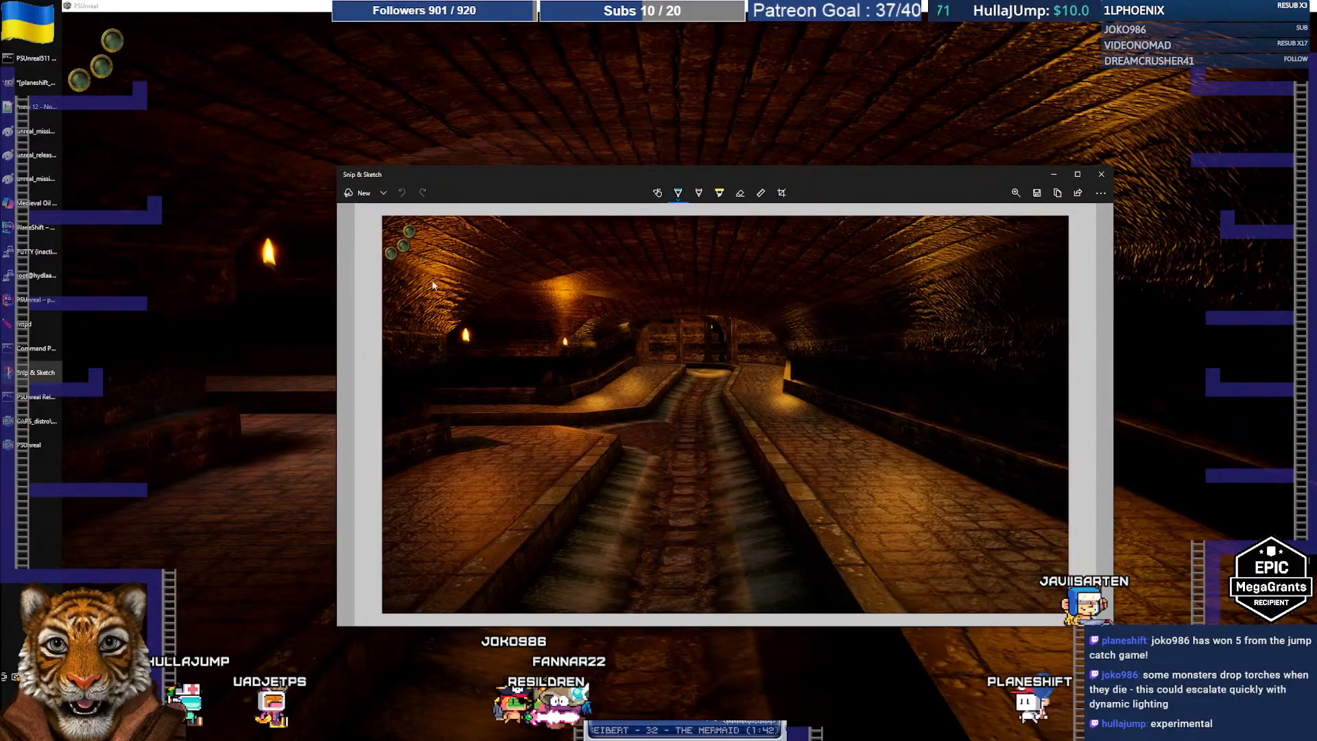
{"action": "left_click_drag", "start_coordinate": [537, 176], "coordinate": [903, 234]}
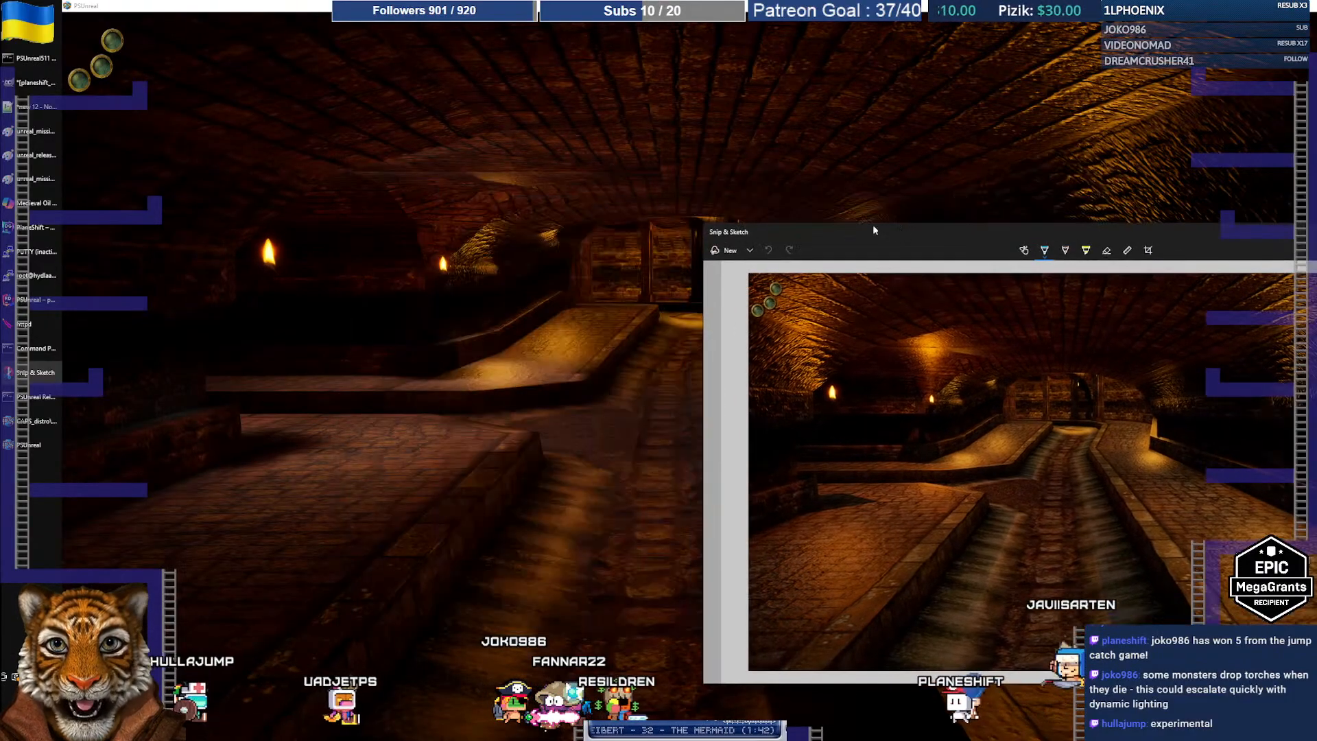
{"action": "left_click", "coordinate": [192, 101]}
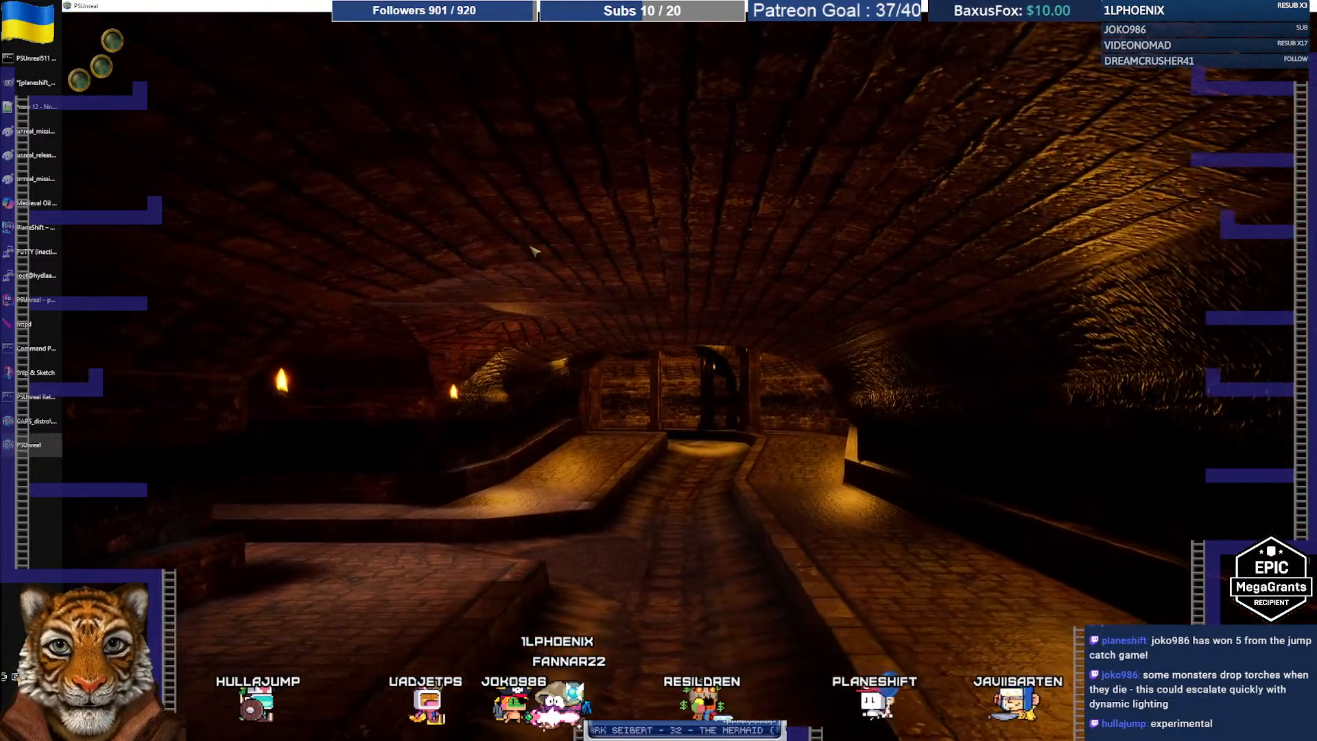
Adjust the released client's tunnel view, capture it as a second screen snip and open it in Snip & Sketch
{"action": "right_click_drag", "start_coordinate": [534, 251], "coordinate": [540, 268]}
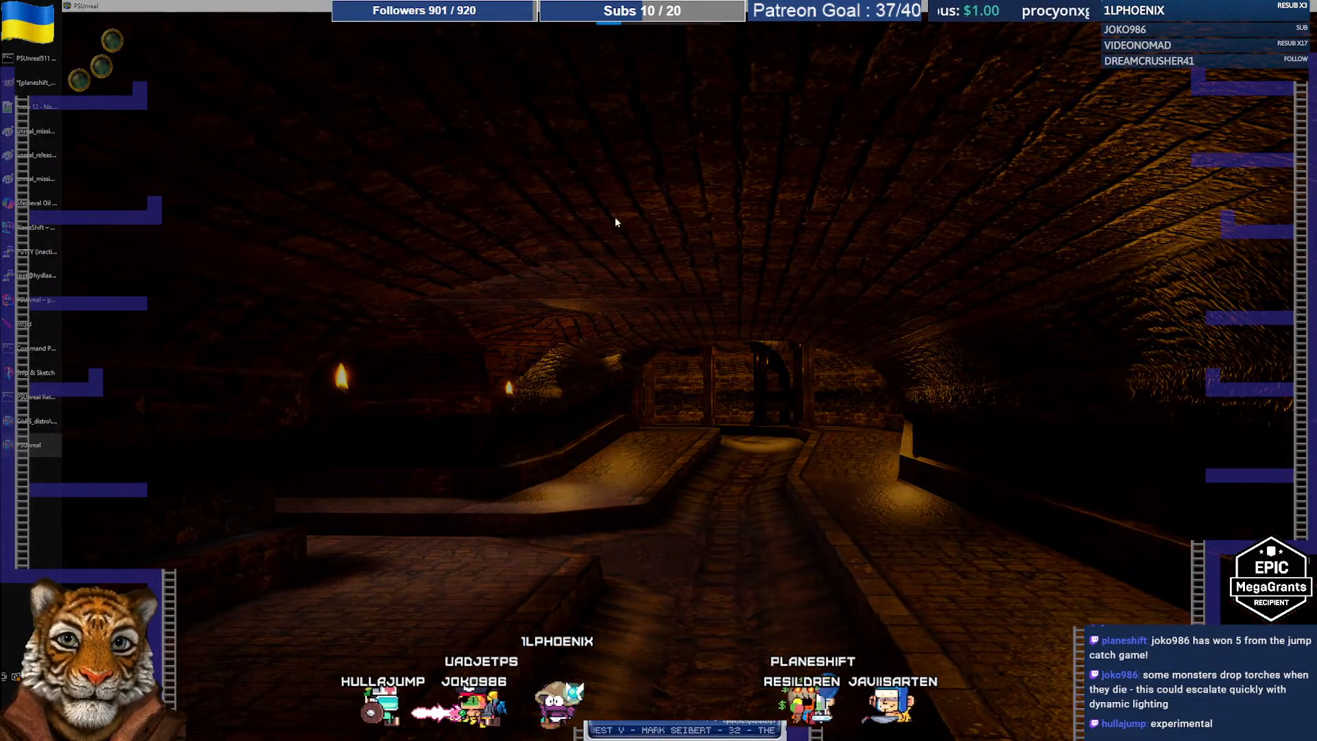
{"action": "key", "text": "super+shift+s"}
{"action": "mouse_move", "coordinate": [63, 13]}
{"action": "left_mouse_down"}
{"action": "mouse_move", "coordinate": [1129, 523]}
{"action": "mouse_move", "coordinate": [1261, 615]}
{"action": "left_mouse_up"}
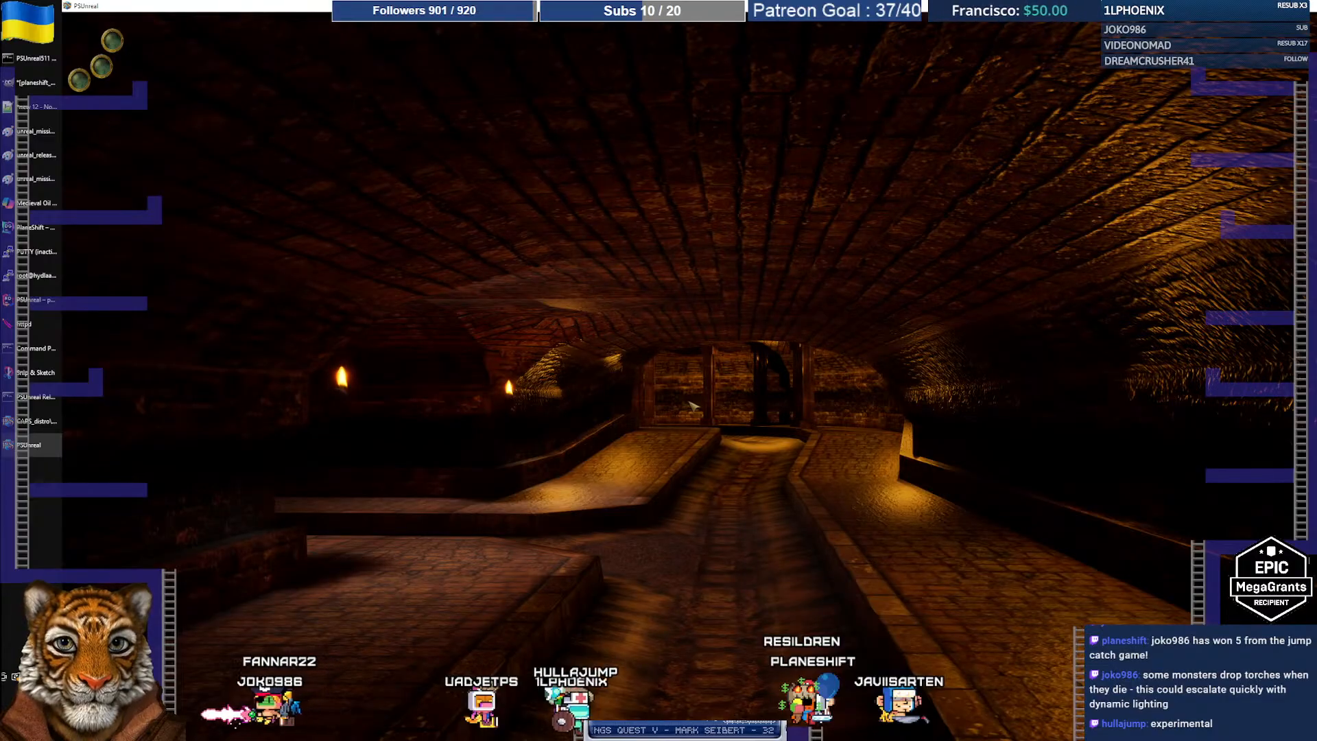
{"action": "left_click", "coordinate": [1206, 644]}
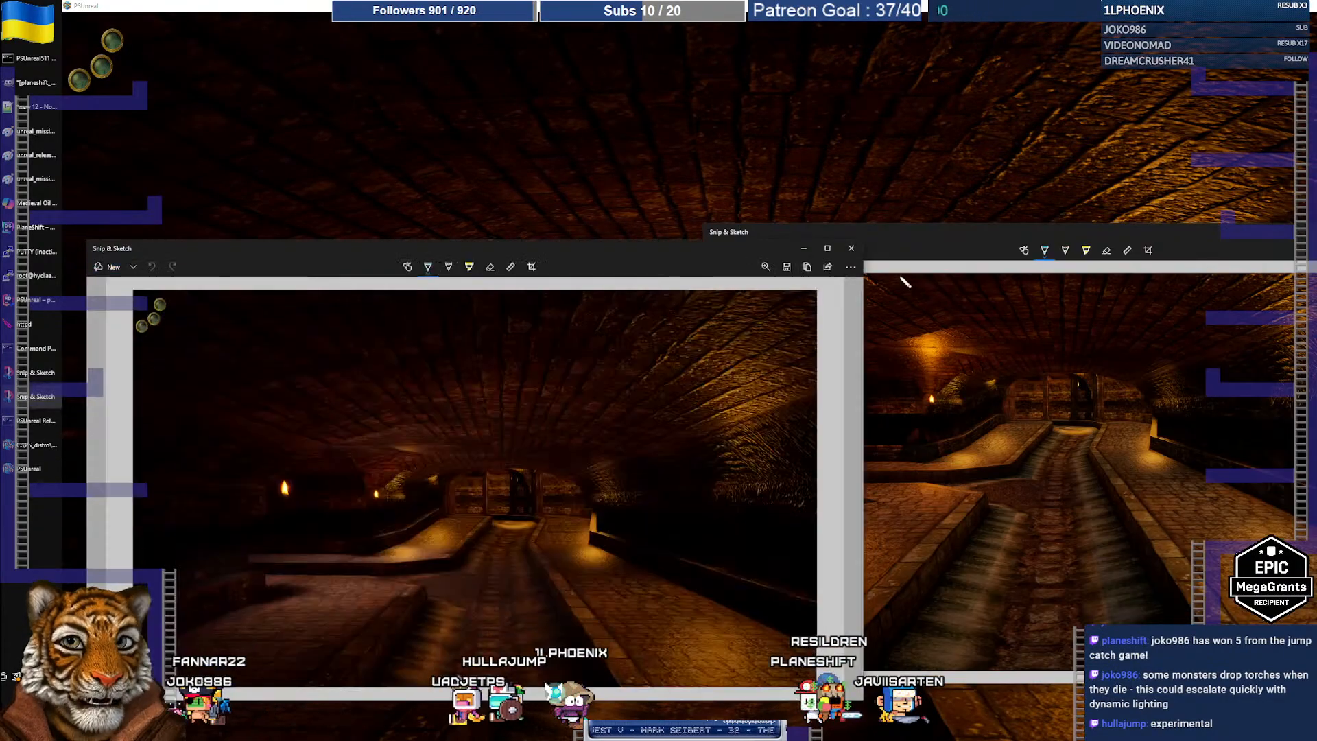
Mark the dynamic-light snip with a red letter D in its upper corner using the ballpoint pen
{"action": "mouse_move", "coordinate": [897, 235]}
{"action": "left_mouse_down"}
{"action": "mouse_move", "coordinate": [694, 162]}
{"action": "mouse_move", "coordinate": [799, 240]}
{"action": "mouse_move", "coordinate": [774, 197]}
{"action": "mouse_move", "coordinate": [582, 176]}
{"action": "left_mouse_up"}
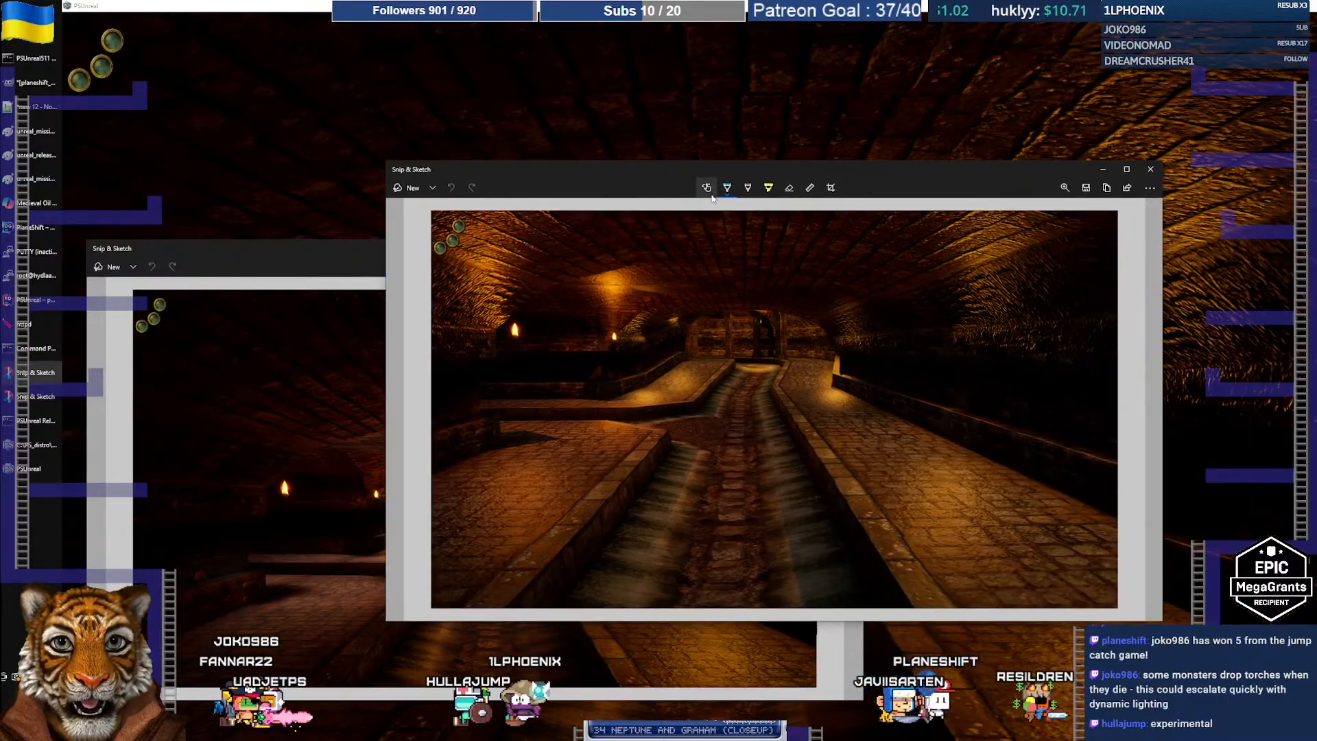
{"action": "left_click", "coordinate": [727, 192]}
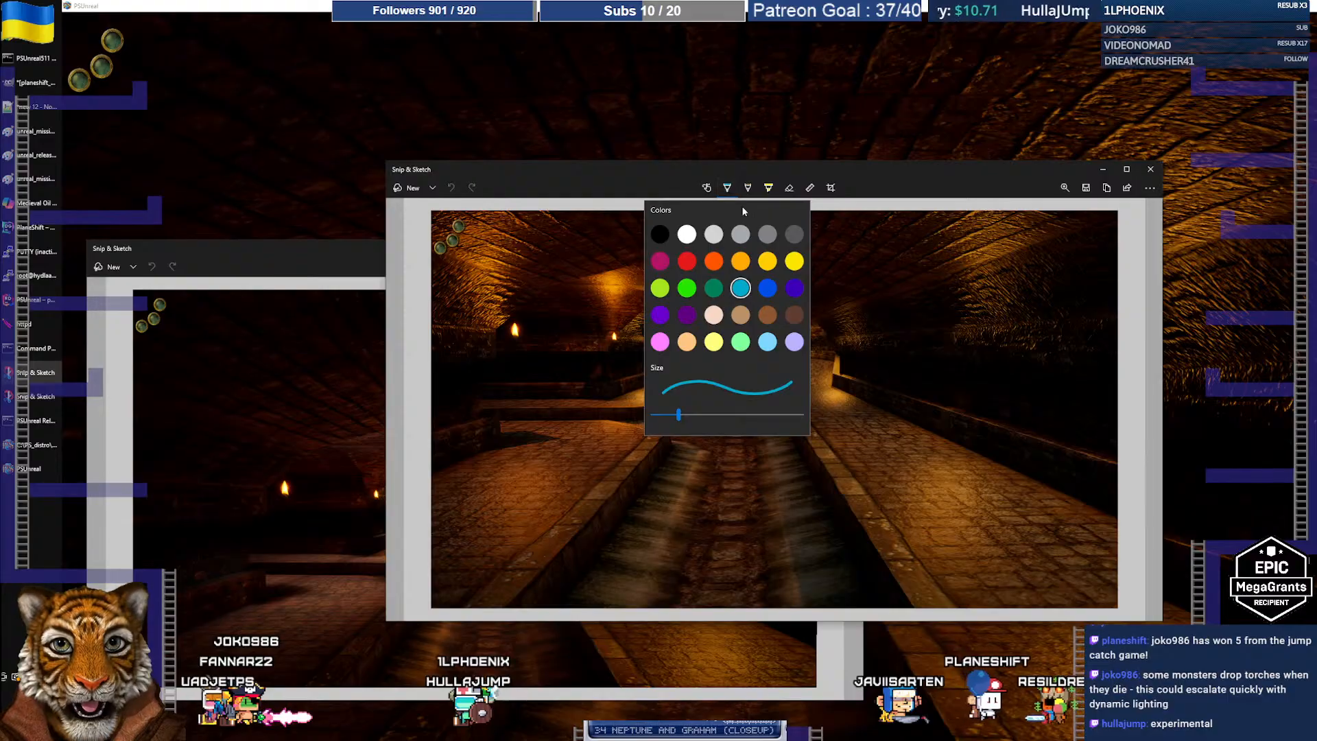
{"action": "left_click", "coordinate": [687, 261]}
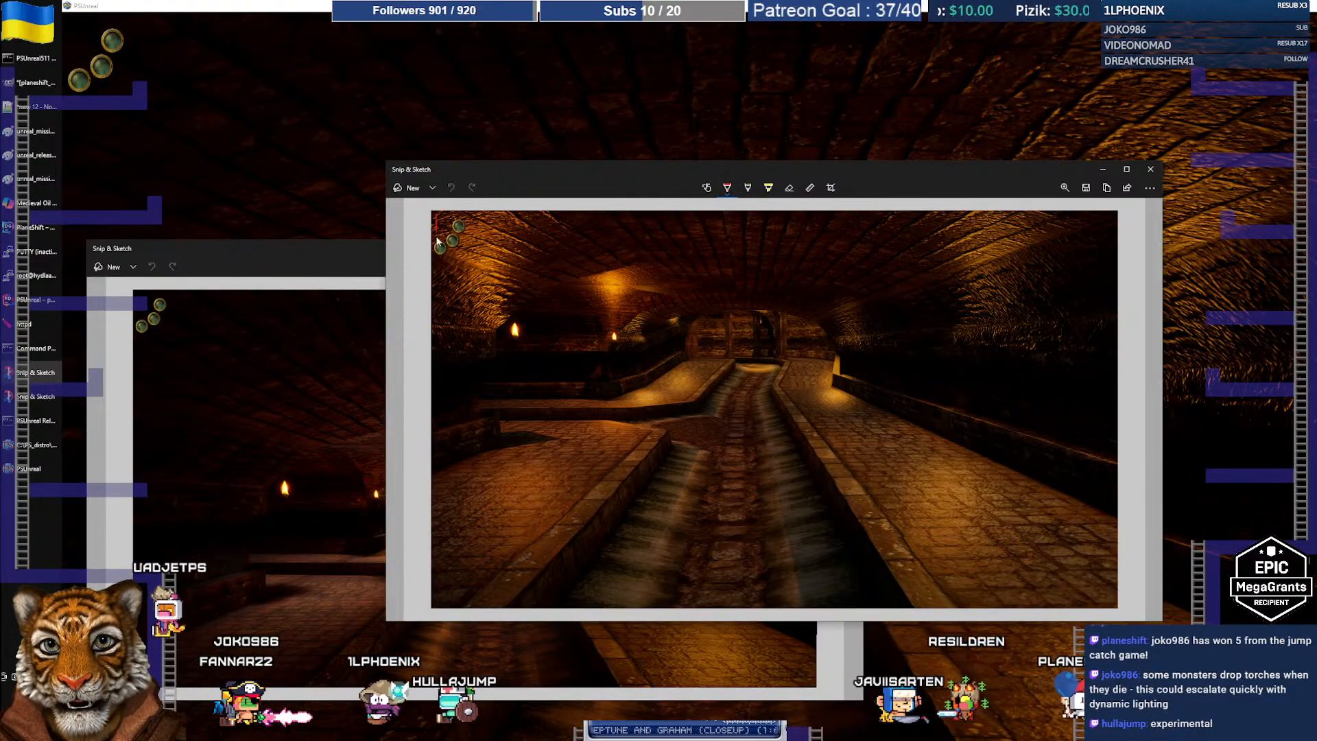
{"action": "left_click_drag", "start_coordinate": [438, 222], "coordinate": [439, 216]}
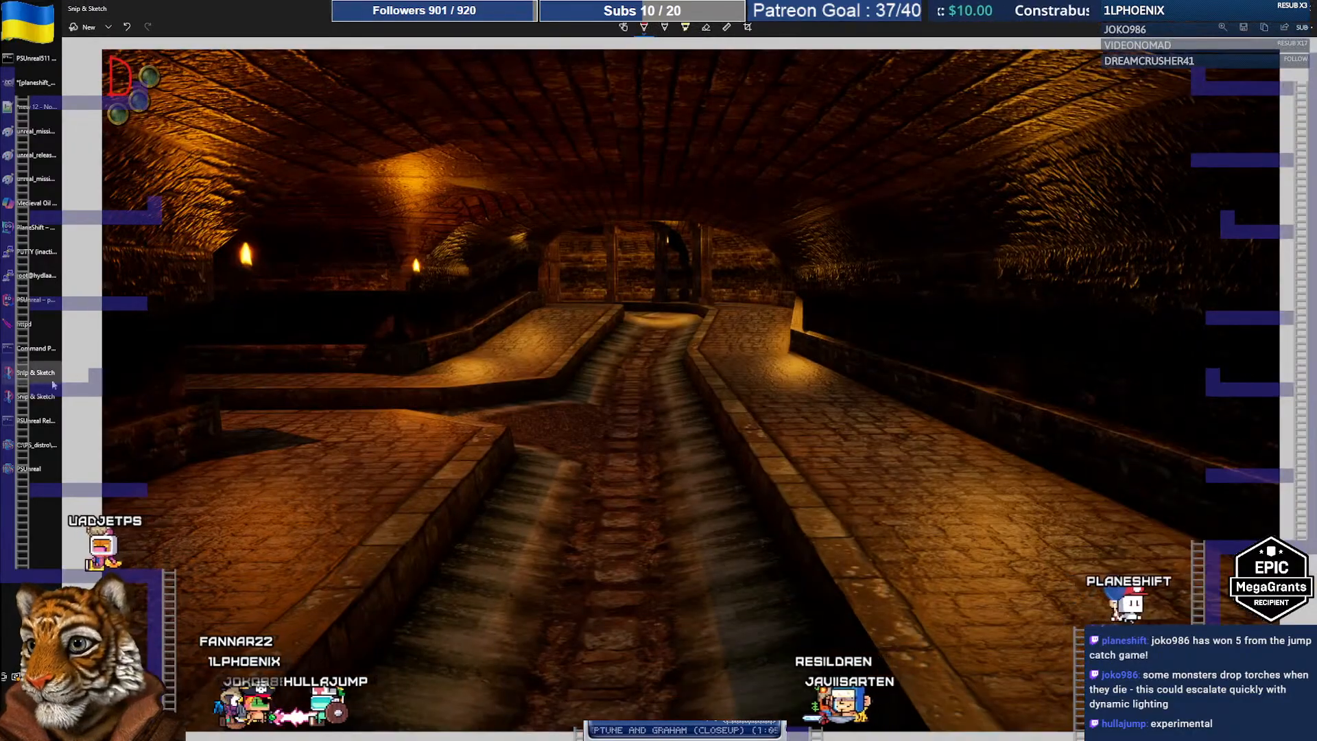
Maximize the released client's snip and compare its tunnel lighting with the snip marked D
{"action": "key", "text": "alt+Tab"}
{"action": "double_click", "coordinate": [371, 251]}
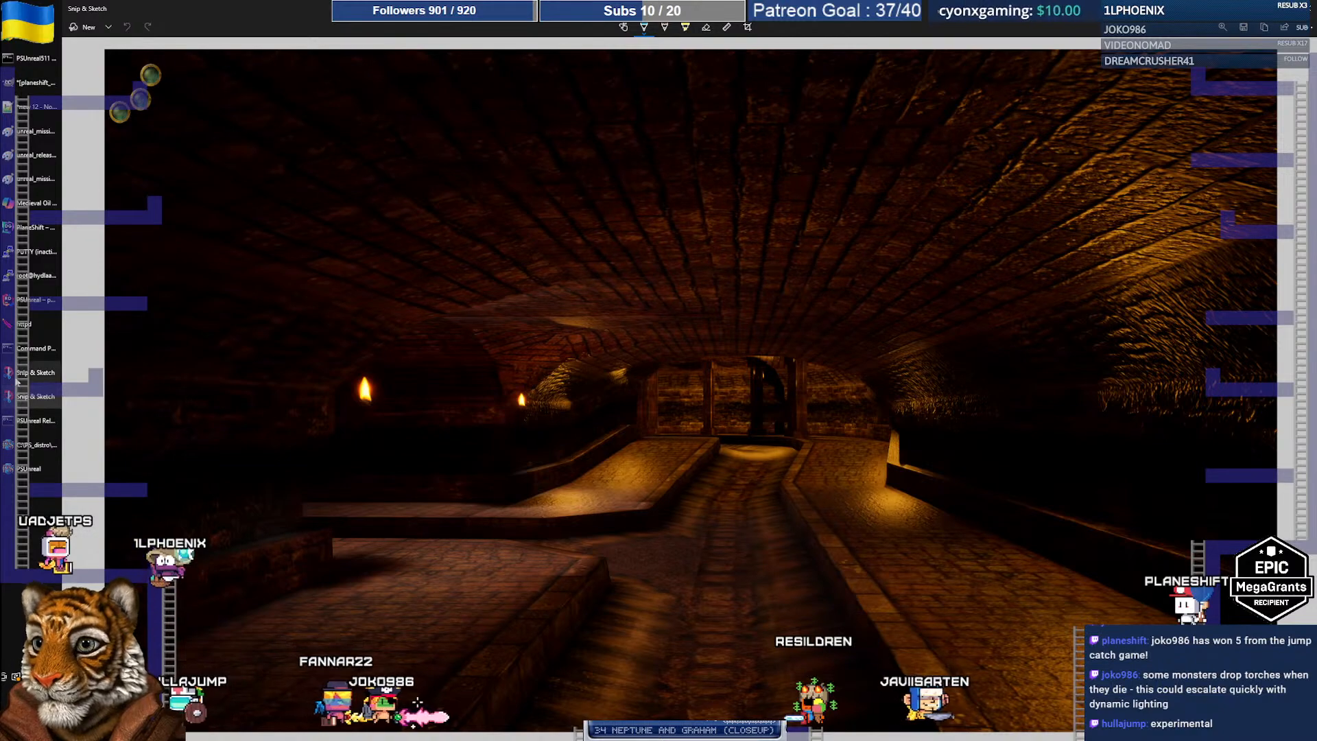
{"action": "left_click", "coordinate": [14, 383]}
{"action": "left_click", "coordinate": [28, 398]}
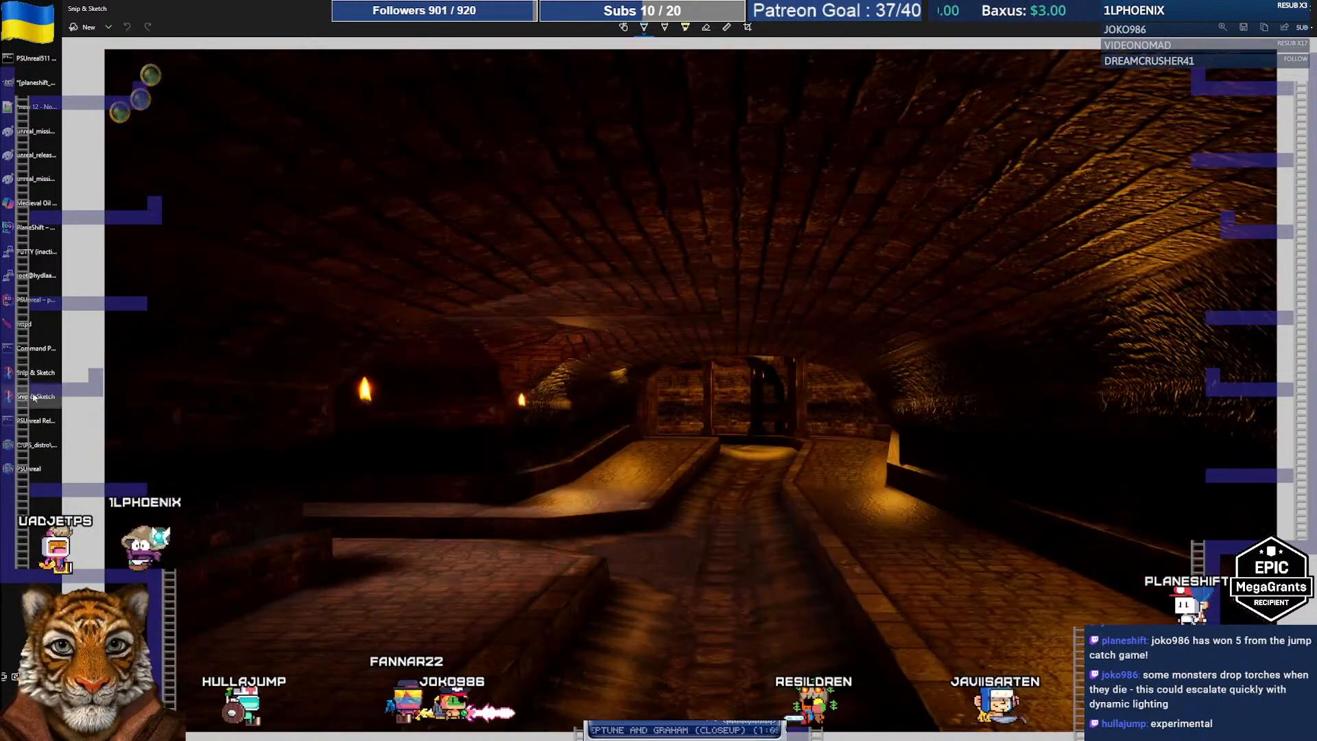
{"action": "scroll", "coordinate": [711, 458], "scroll_direction": "up", "scroll_amount": 2}
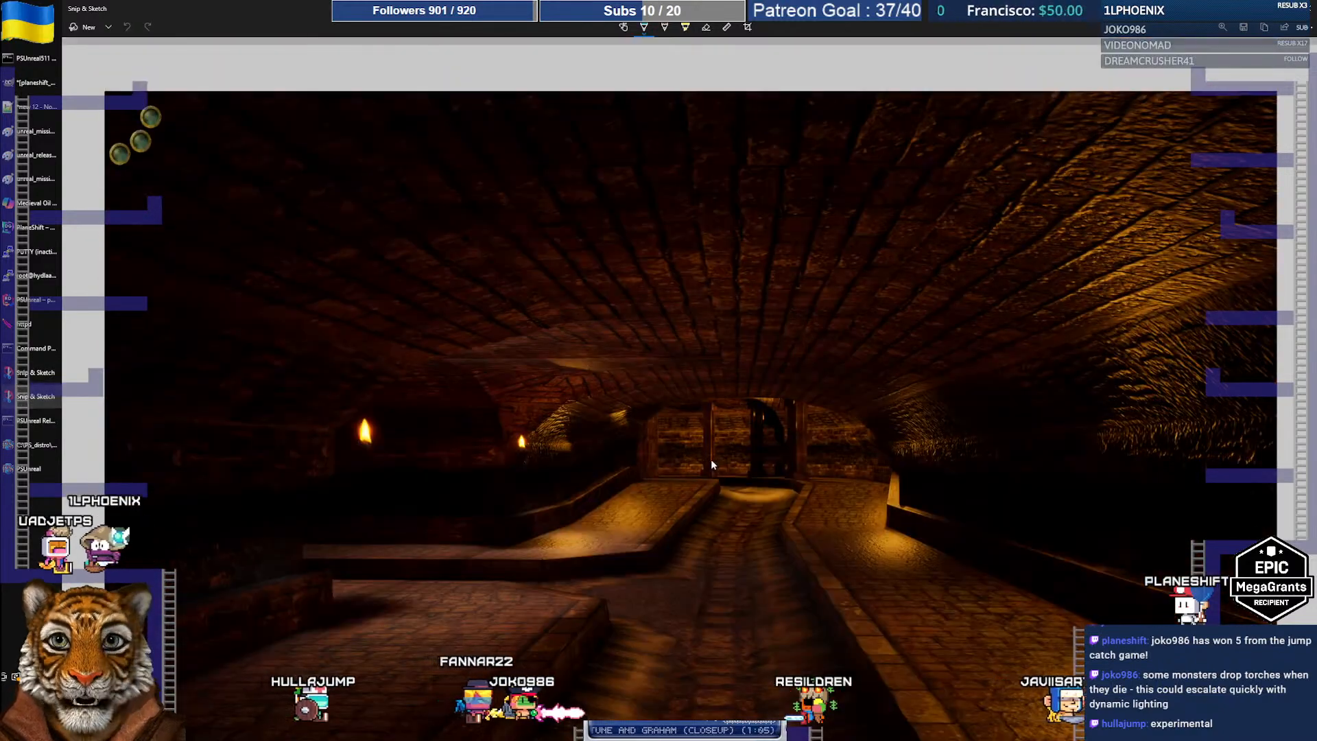
Compare the released client's tunnel snip with the snip marked D by alternating between the two maximized images
{"action": "scroll", "coordinate": [711, 459], "scroll_direction": "down", "scroll_amount": 1}
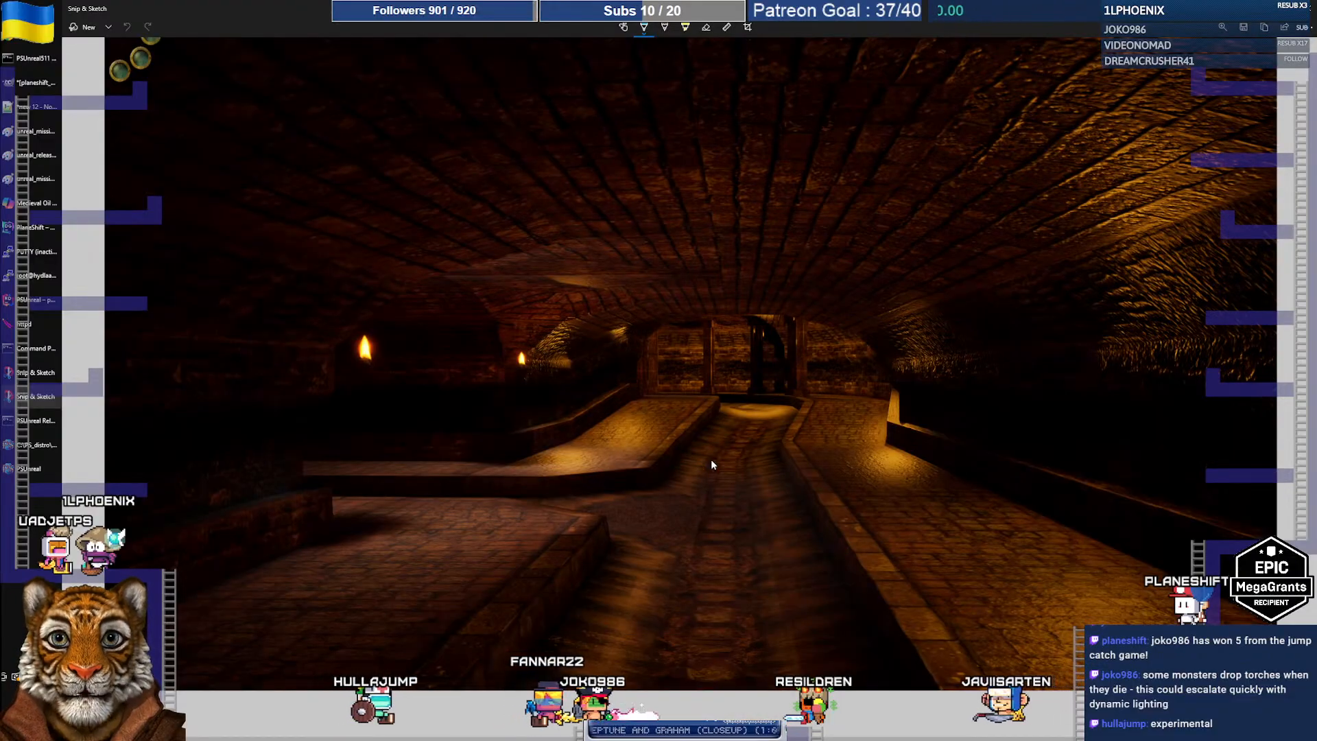
{"action": "scroll", "coordinate": [711, 459], "scroll_direction": "up", "scroll_amount": 1}
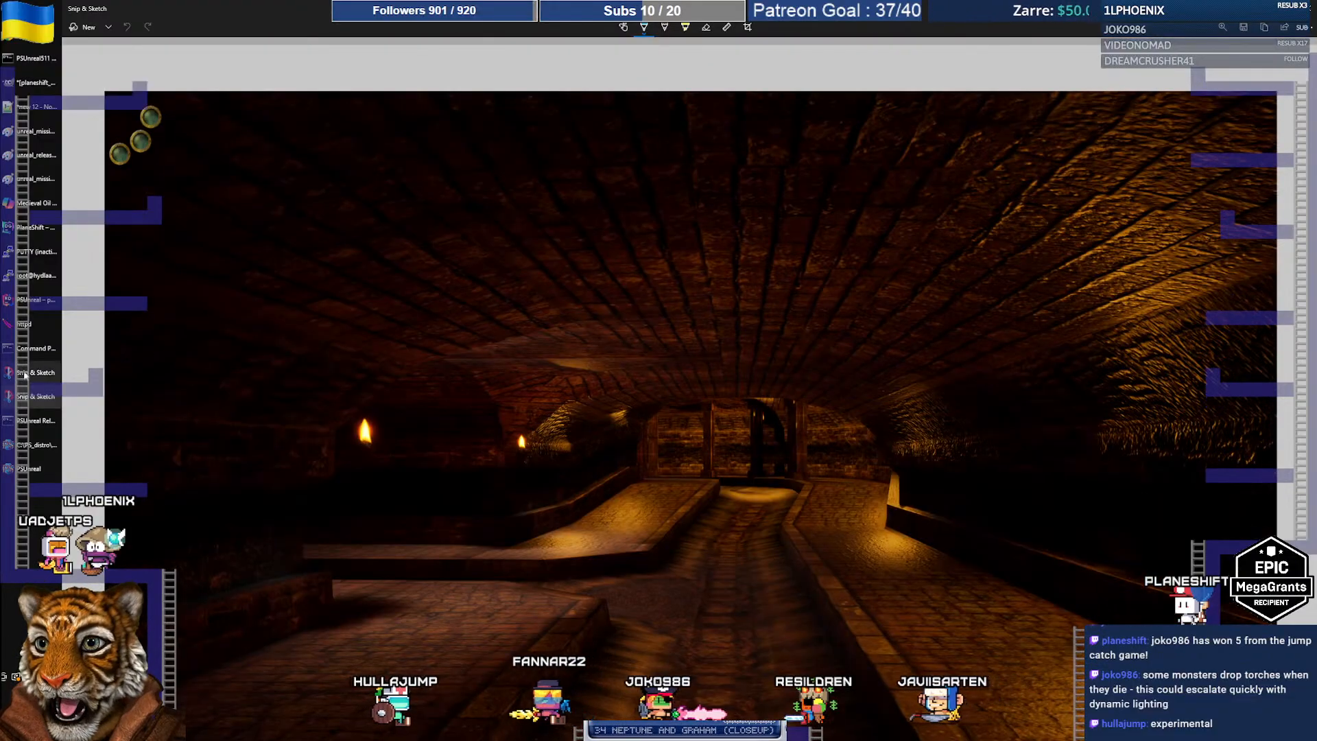
{"action": "left_click", "coordinate": [26, 375]}
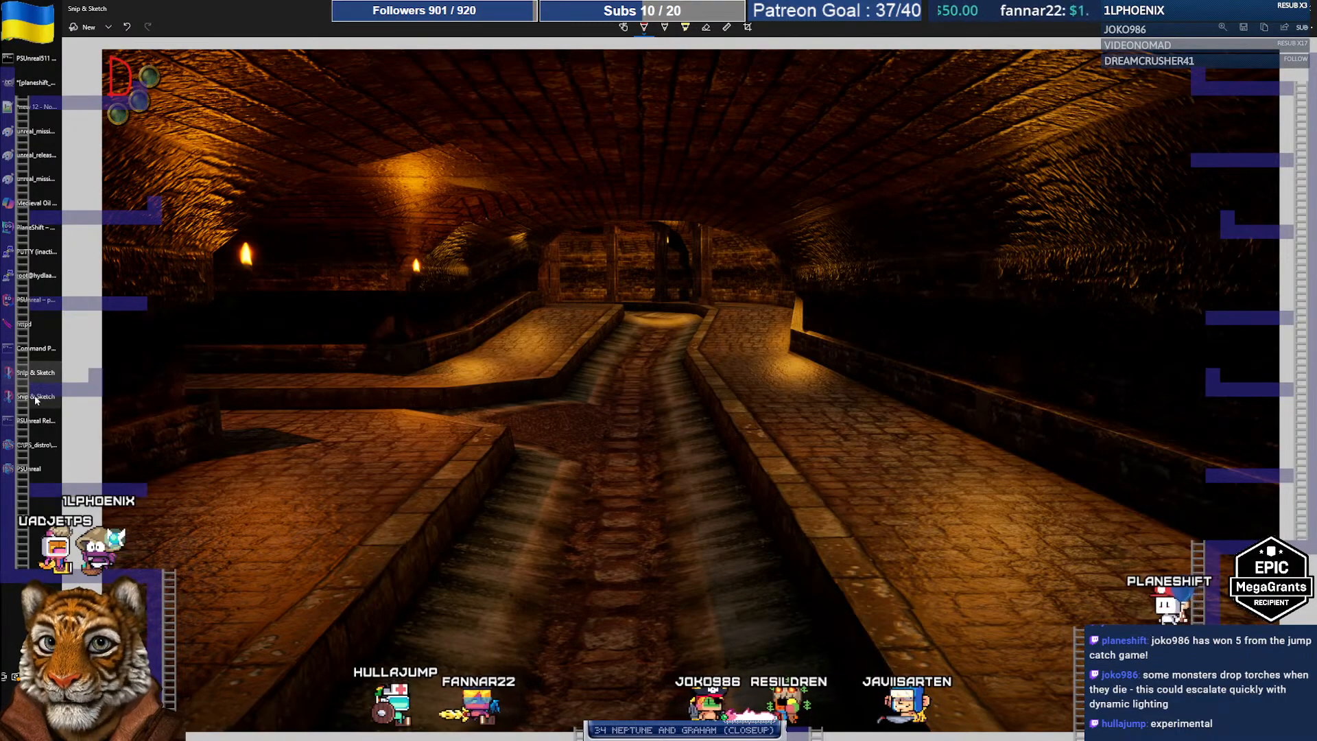
{"action": "left_click", "coordinate": [37, 397]}
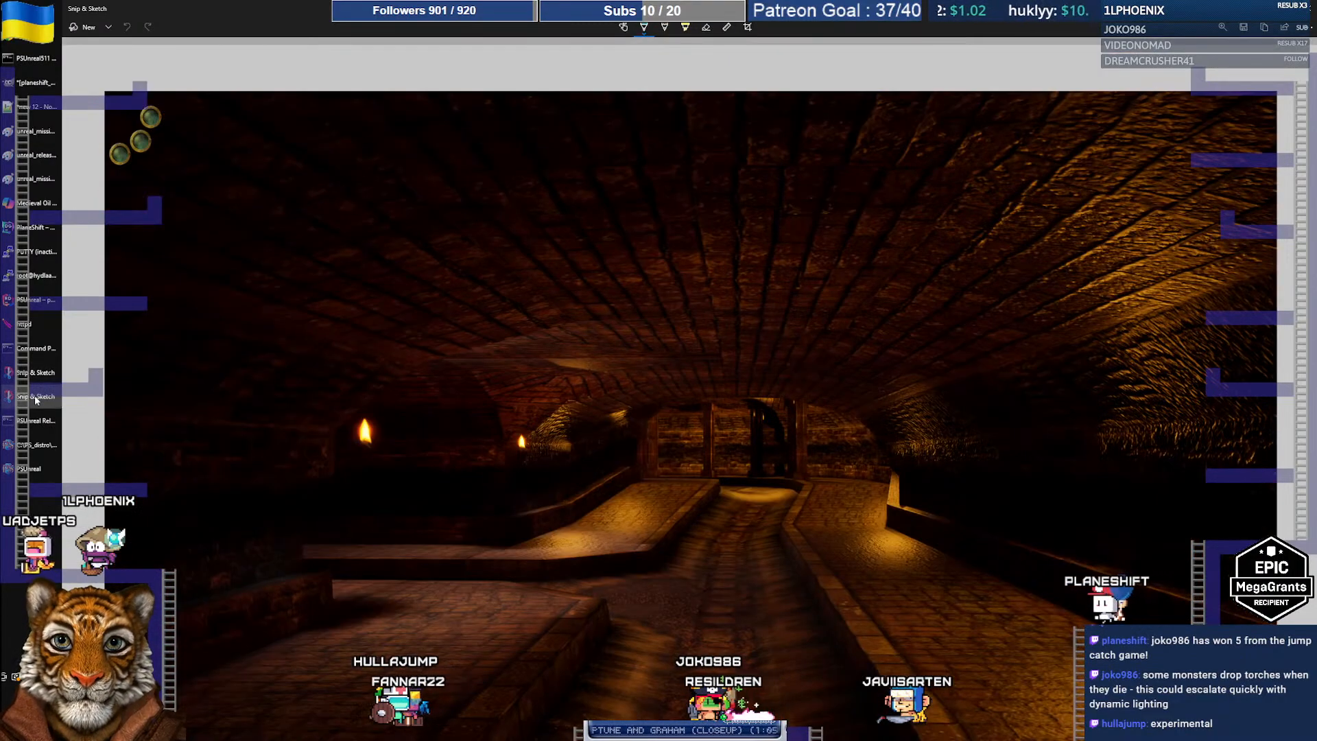
{"action": "left_click", "coordinate": [32, 383]}
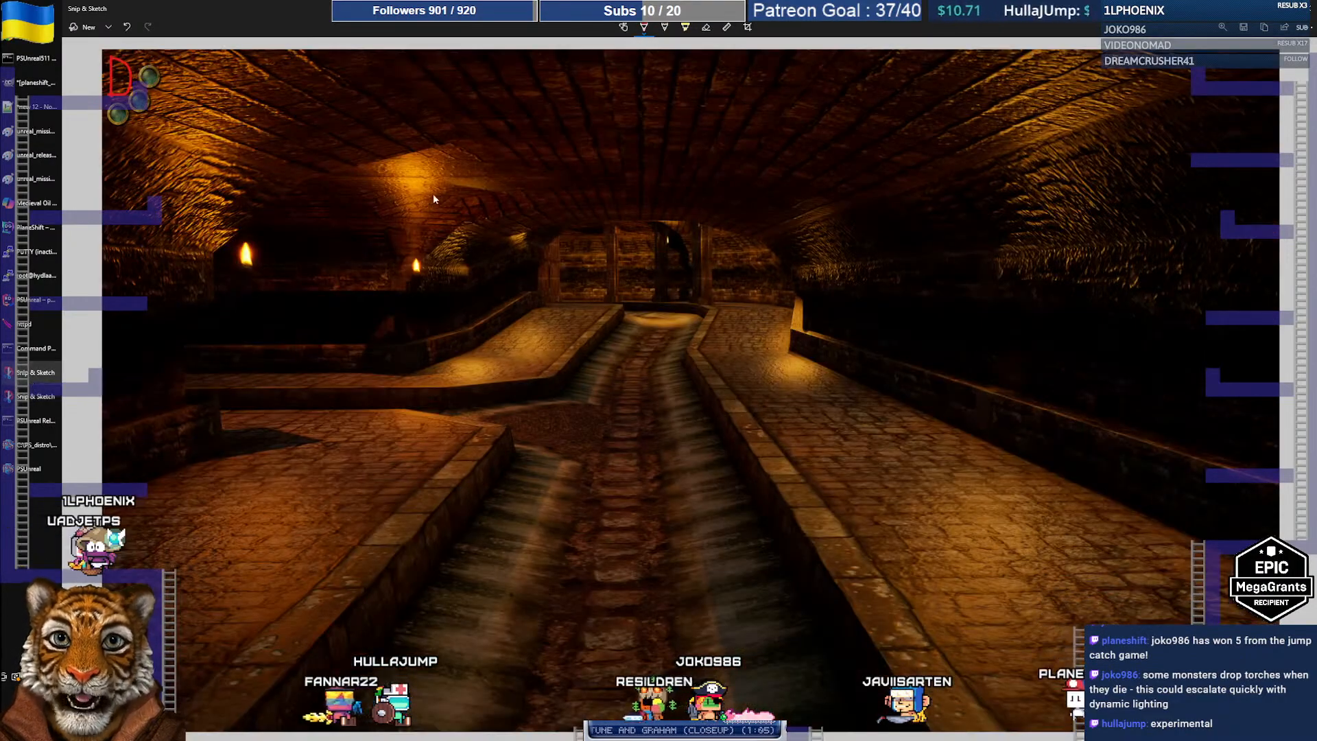
Circle the lit ceiling patch and two other areas in red on the snip marked D, and undo these marks
{"action": "left_click_drag", "start_coordinate": [378, 215], "coordinate": [386, 157]}
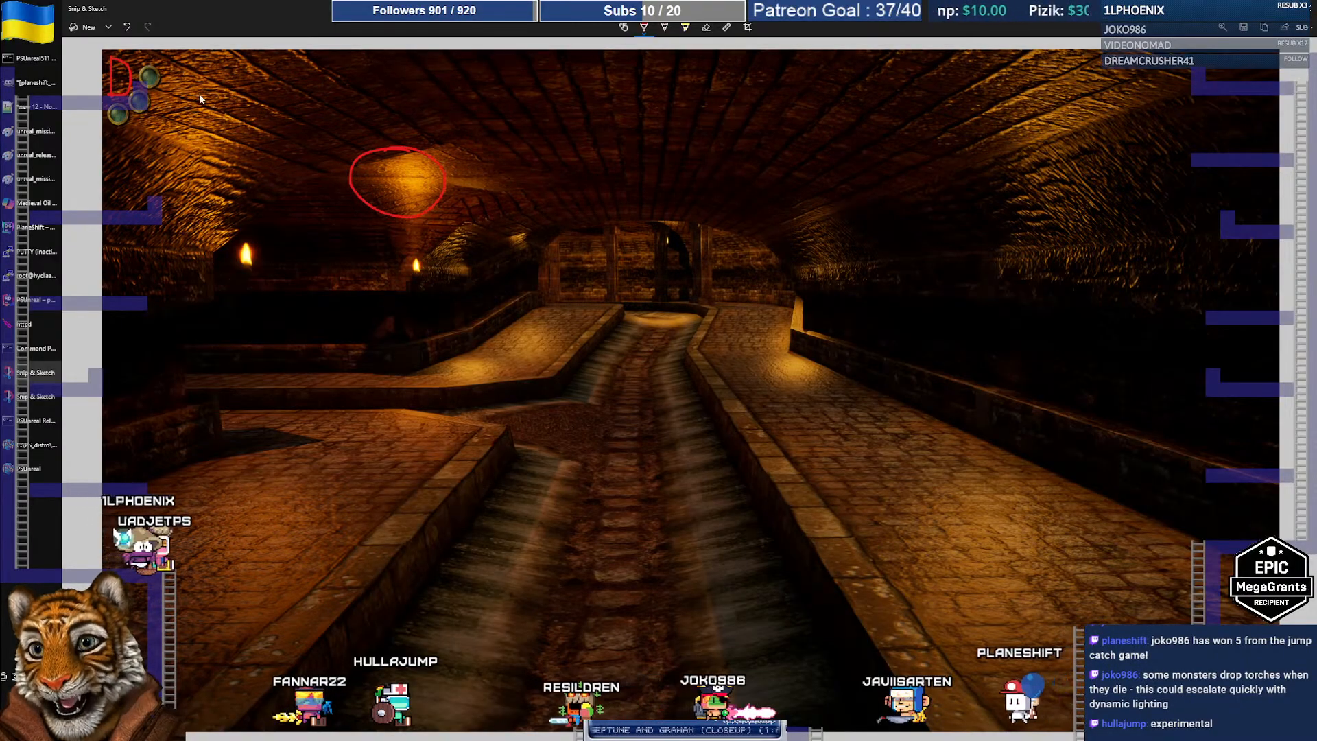
{"action": "left_click_drag", "start_coordinate": [206, 84], "coordinate": [199, 86]}
{"action": "mouse_move", "coordinate": [257, 426]}
{"action": "left_mouse_down"}
{"action": "mouse_move", "coordinate": [315, 471]}
{"action": "mouse_move", "coordinate": [255, 411]}
{"action": "left_mouse_up"}
{"action": "key", "text": "ctrl+z"}
{"action": "key", "text": "ctrl+z"}
{"action": "key", "text": "ctrl+z"}
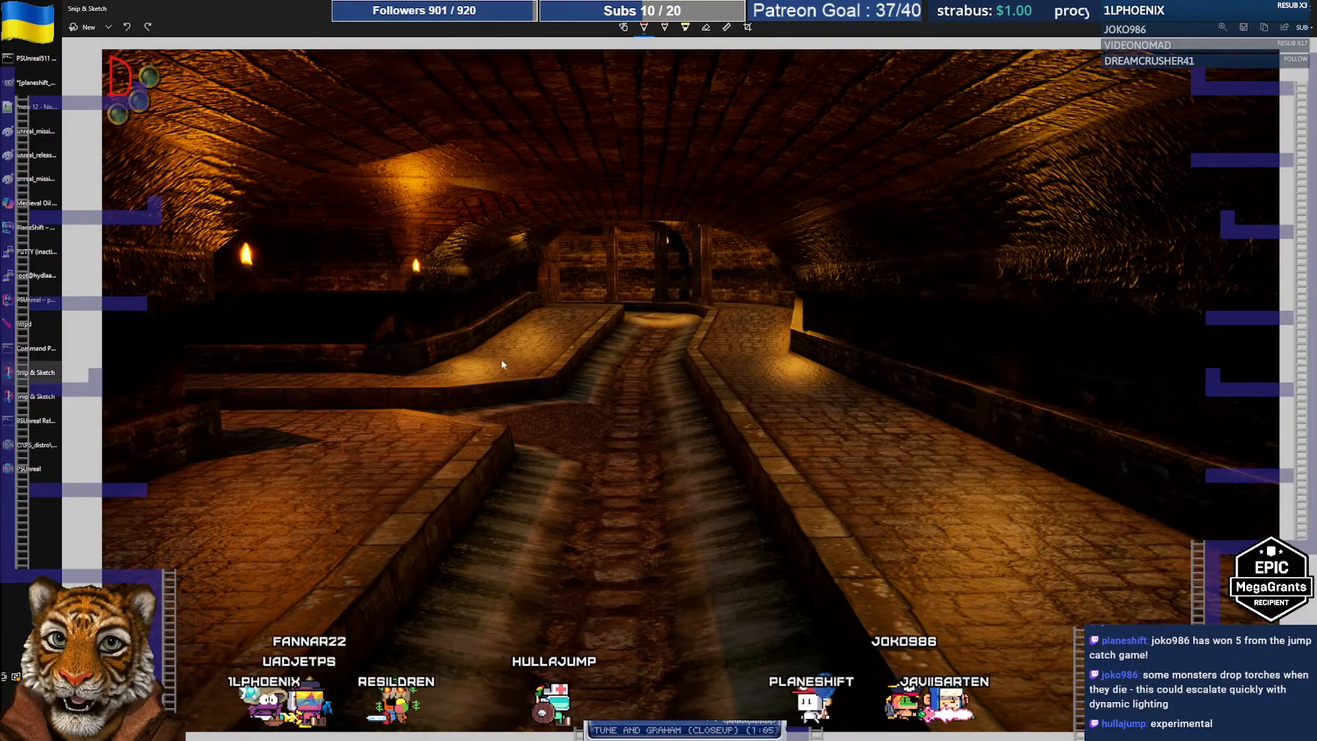
Examine the differences in wall, ceiling and floor lighting between the released client's tunnel snip and the snip marked D
{"action": "left_click", "coordinate": [35, 397]}
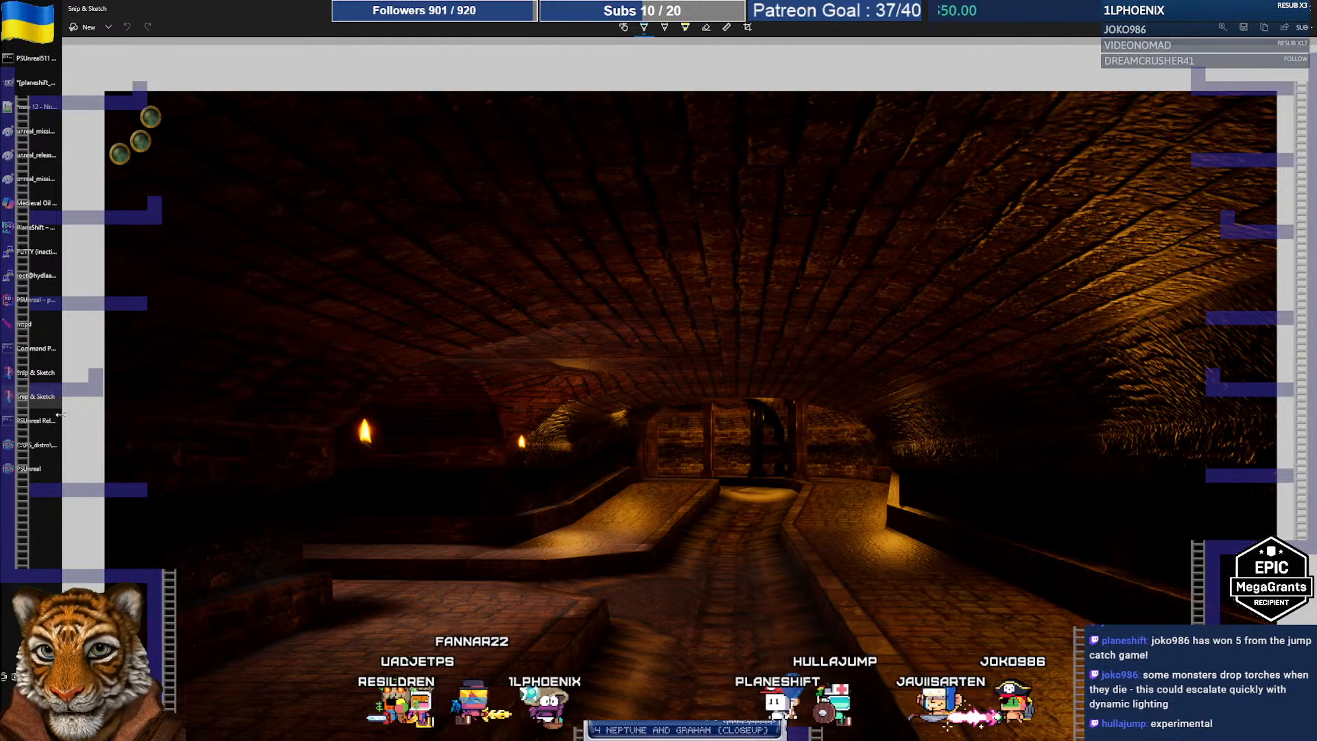
{"action": "left_click", "coordinate": [41, 375]}
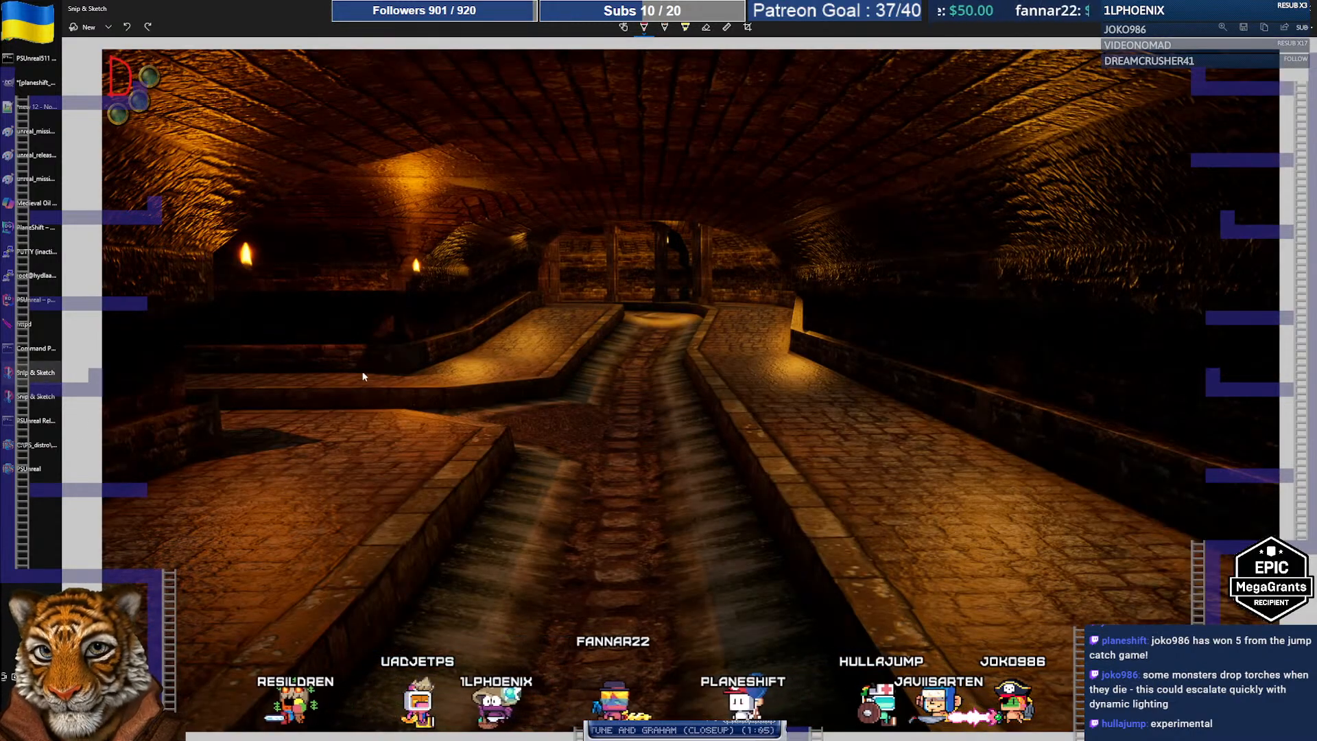
{"action": "left_click", "coordinate": [32, 397]}
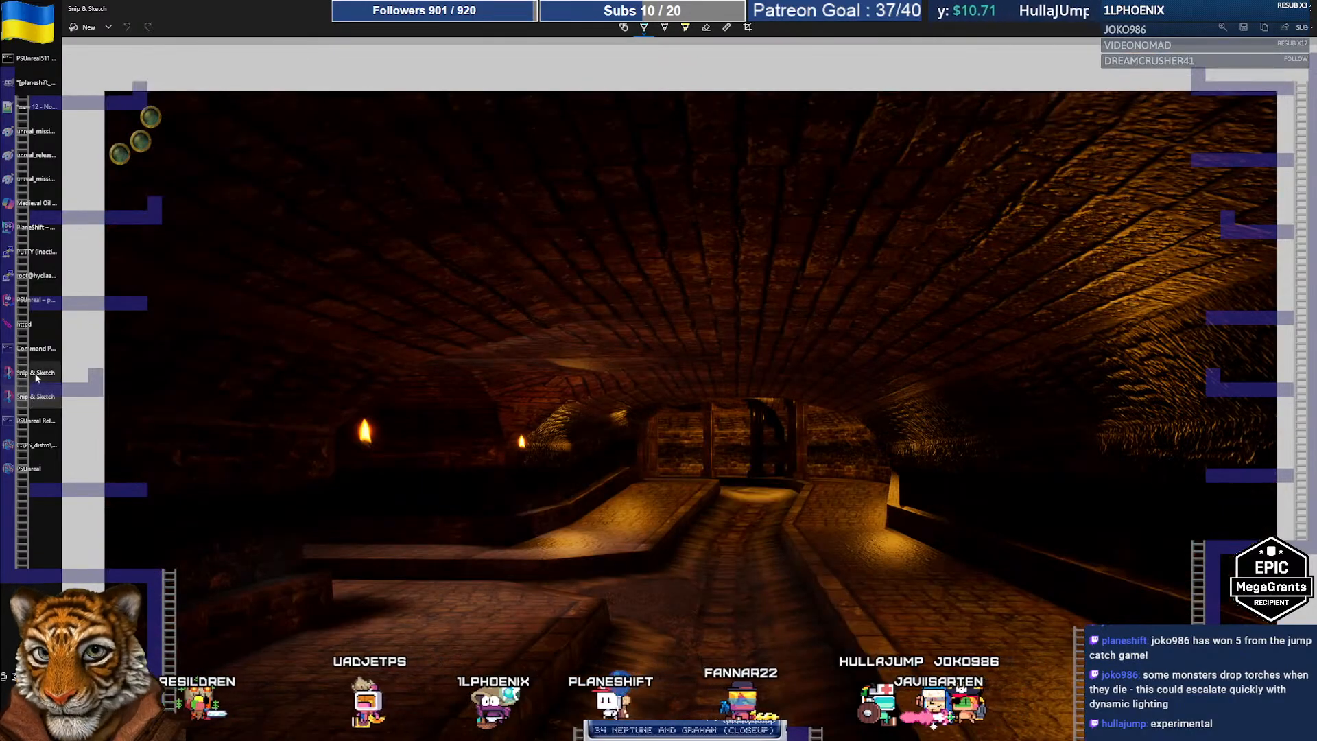
{"action": "left_click", "coordinate": [37, 374]}
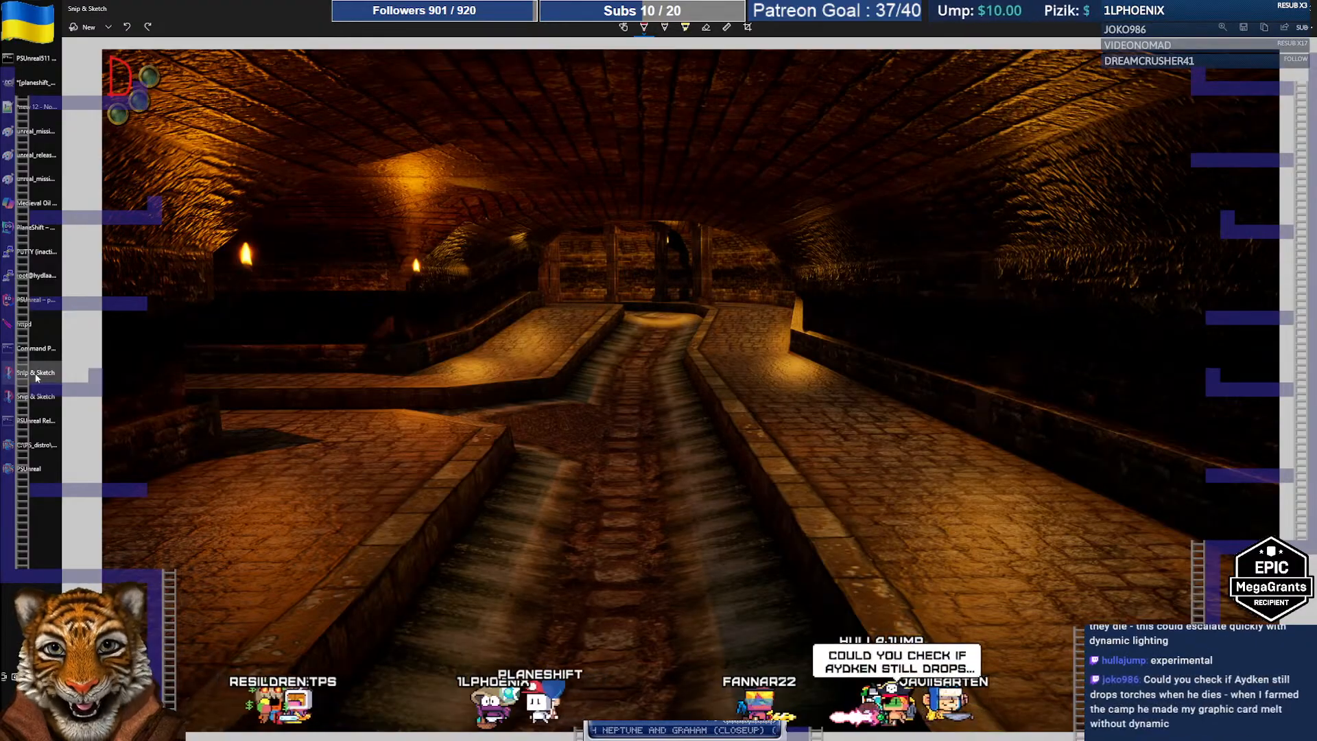
{"action": "left_click", "coordinate": [39, 396]}
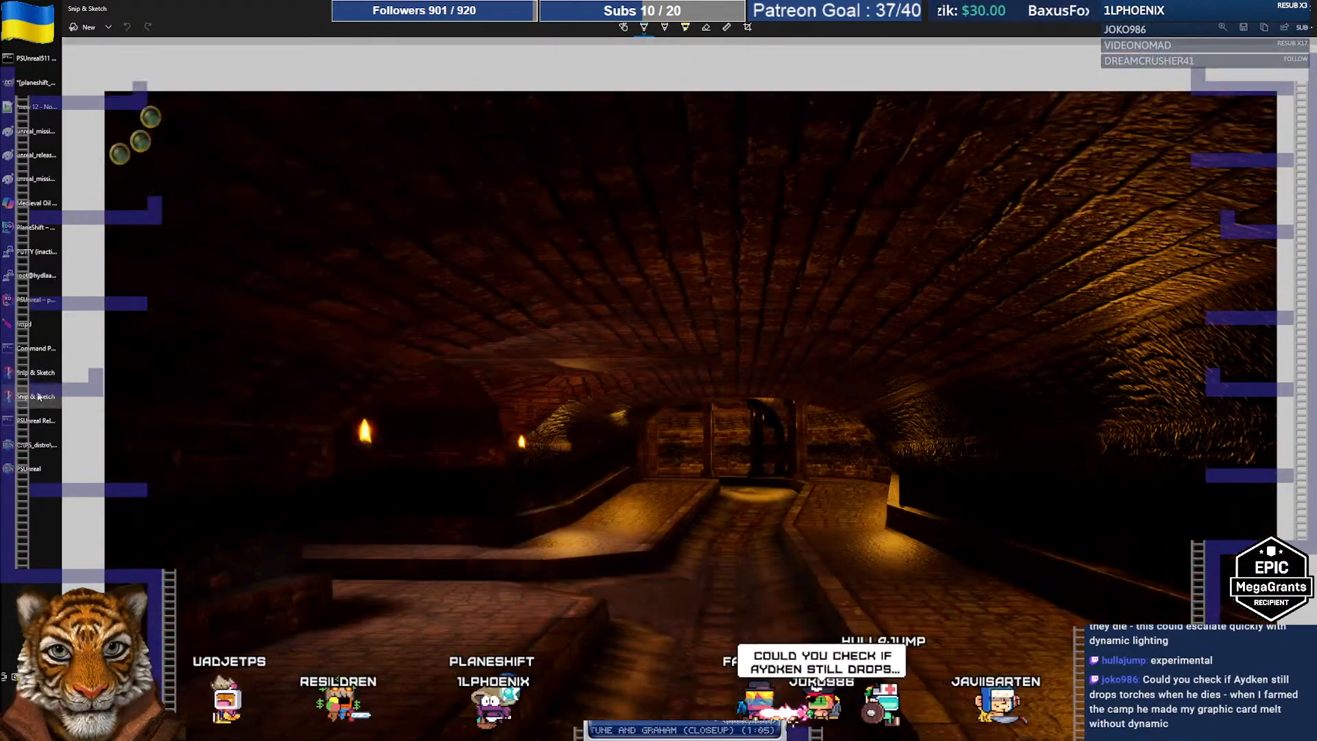
{"action": "left_click", "coordinate": [38, 381]}
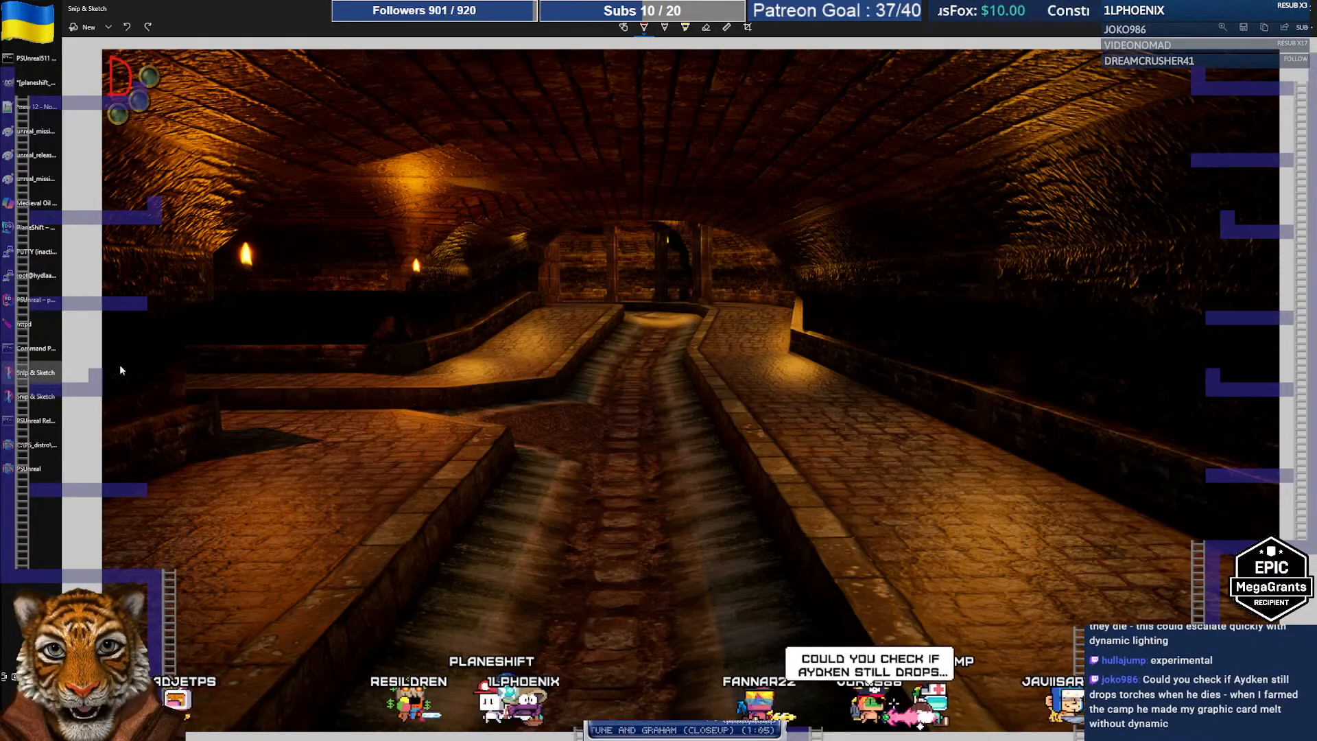
{"action": "left_click", "coordinate": [12, 397]}
{"action": "left_click", "coordinate": [36, 372]}
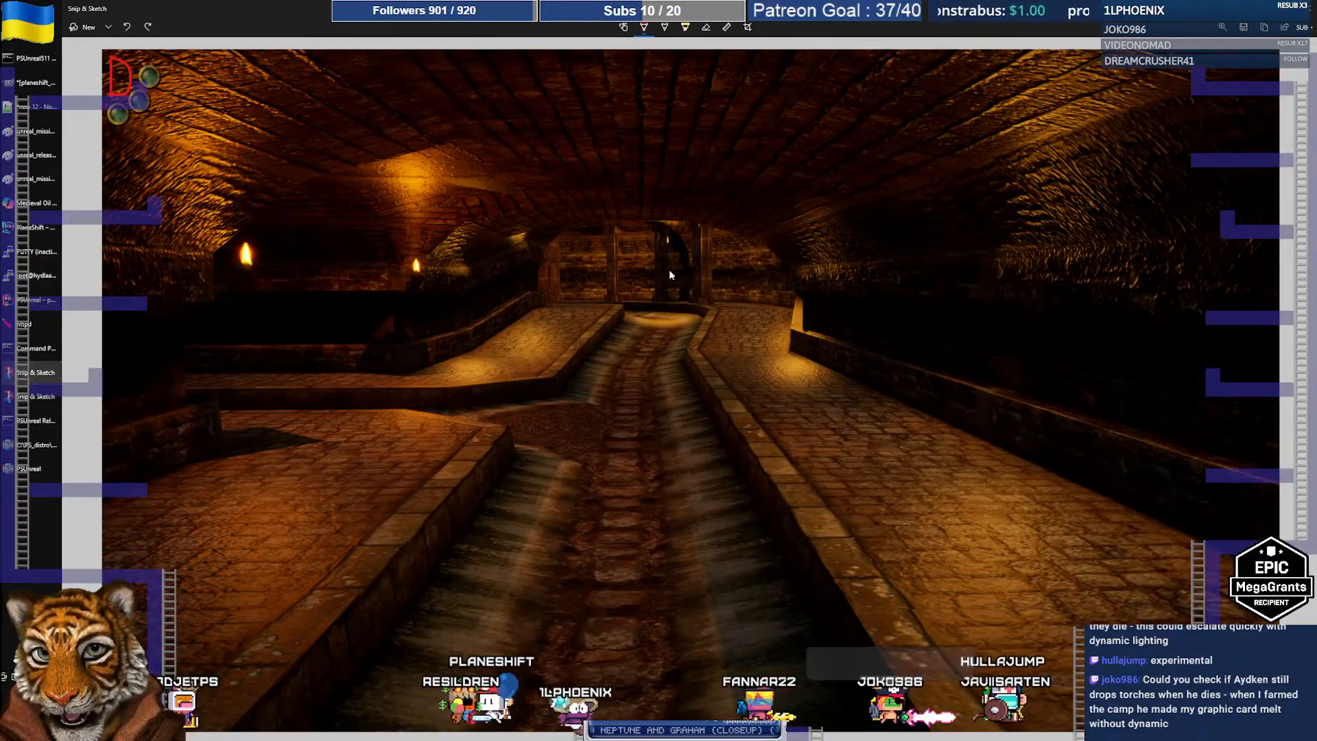
Adjust the released client's view of the sewer stairs, capture it as a screen snip and maximize it in Snip & Sketch
{"action": "left_click", "coordinate": [36, 471]}
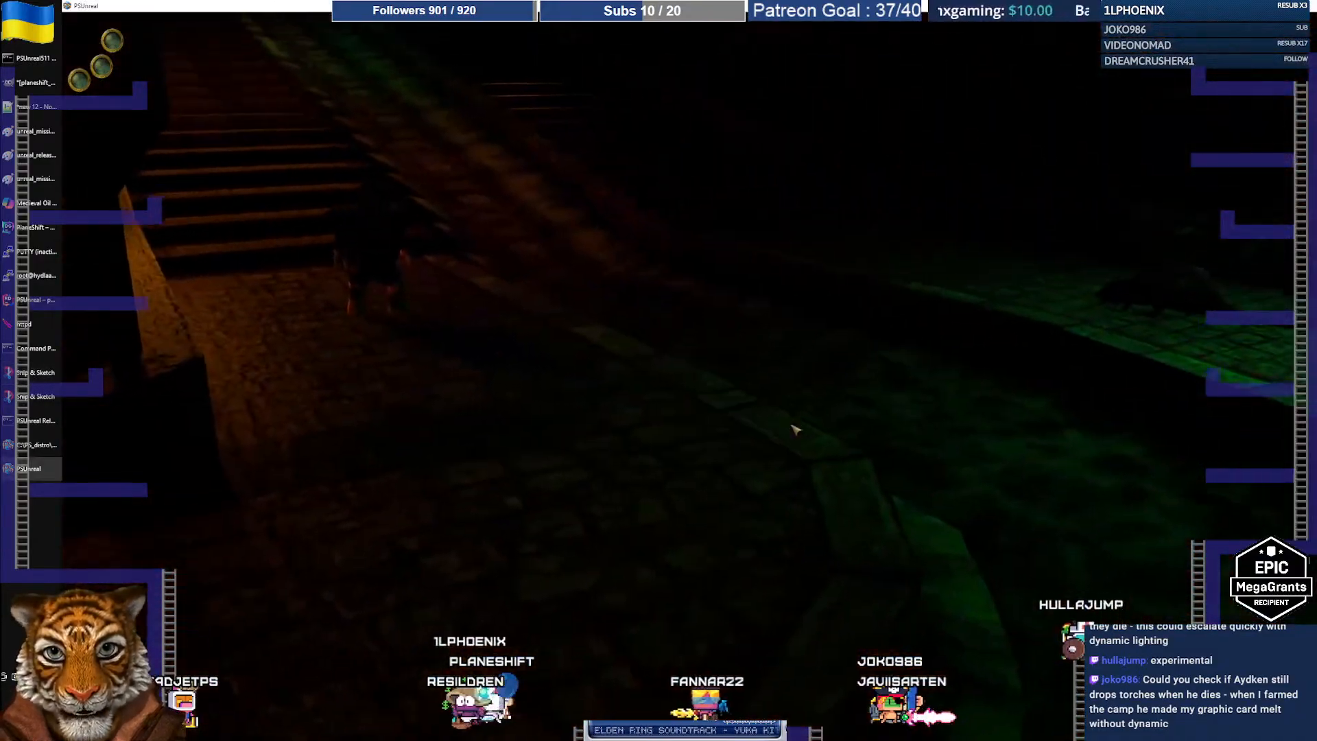
{"action": "right_click_drag", "start_coordinate": [792, 425], "coordinate": [791, 418]}
{"action": "scroll", "coordinate": [791, 419], "scroll_direction": "down", "scroll_amount": 1}
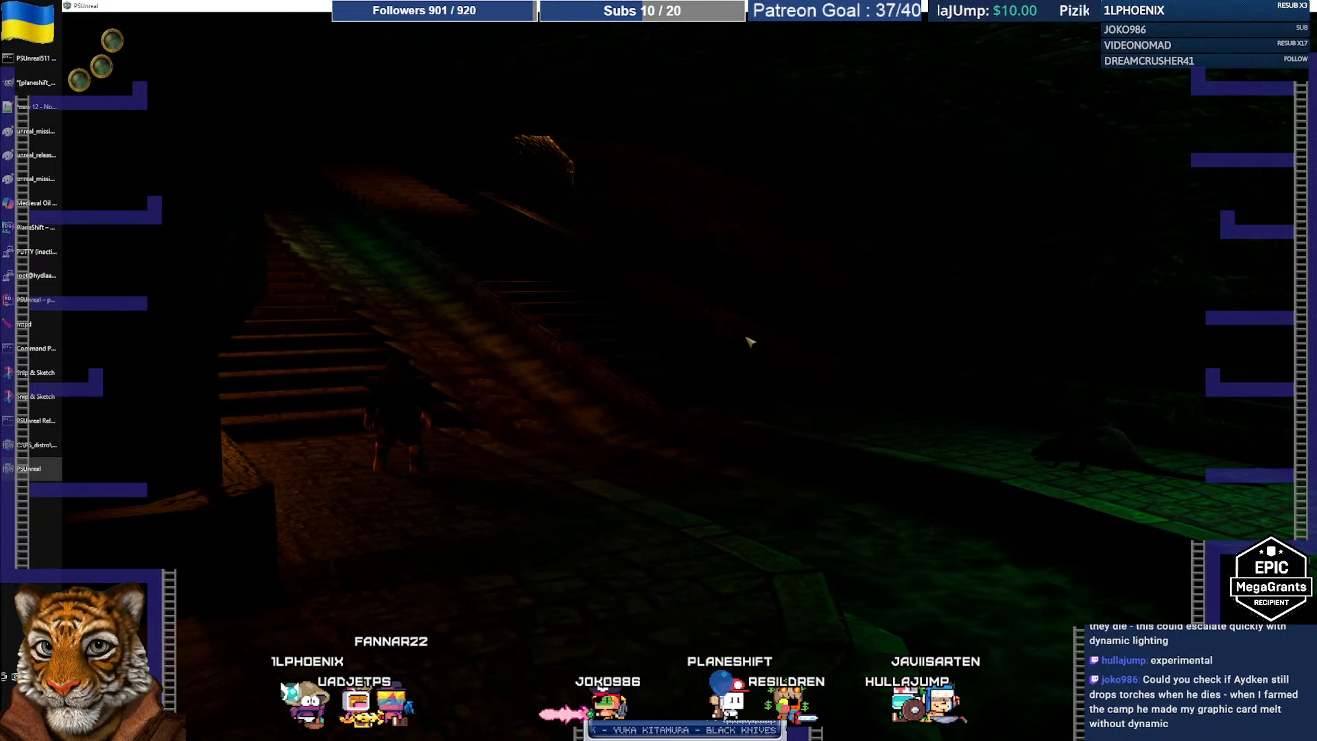
{"action": "key", "text": "super+shift+s"}
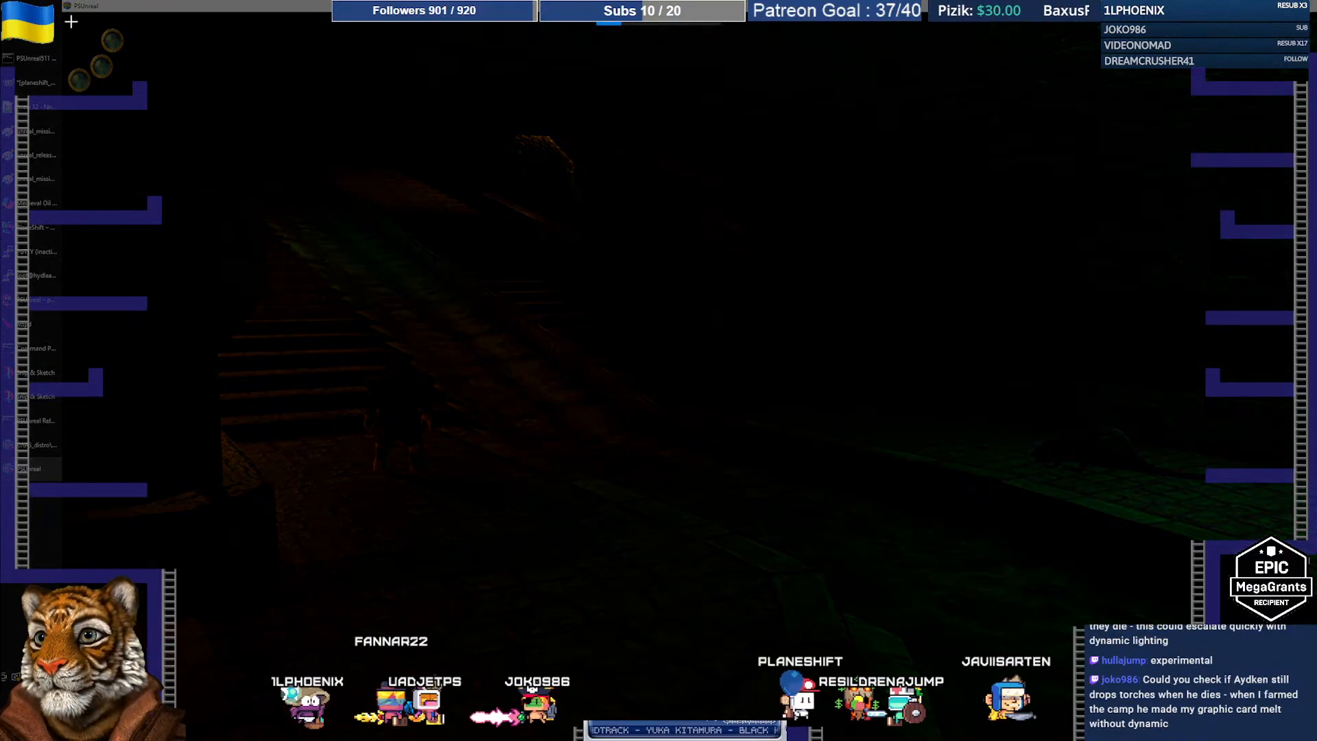
{"action": "left_click_drag", "start_coordinate": [64, 15], "coordinate": [1311, 736]}
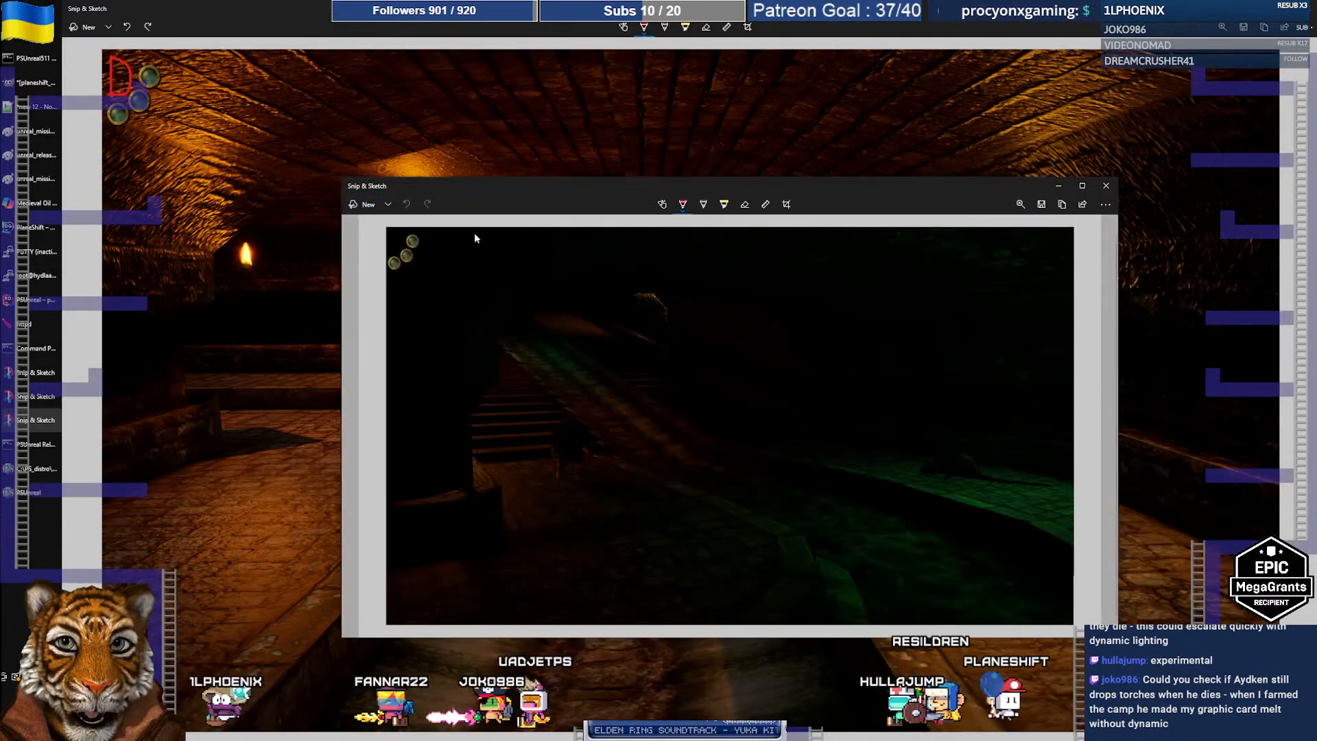
{"action": "left_click_drag", "start_coordinate": [629, 183], "coordinate": [580, 178]}
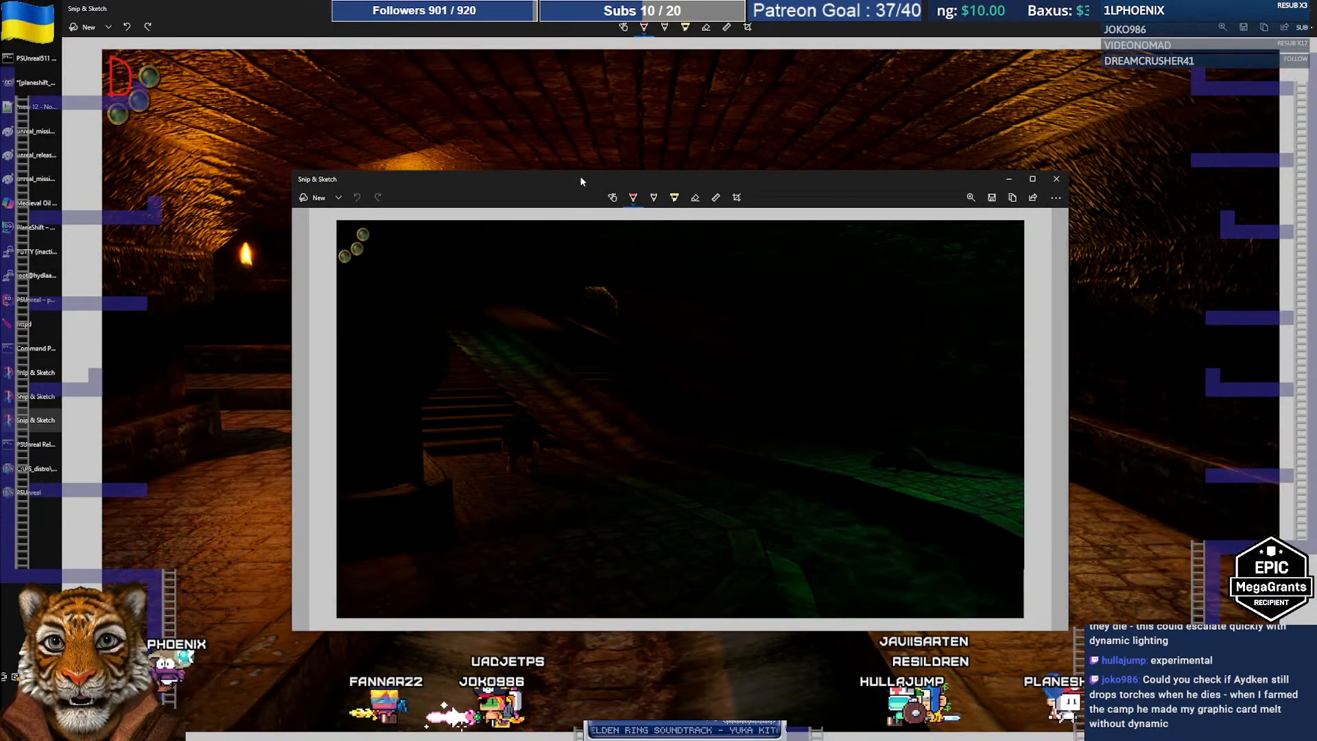
{"action": "double_click", "coordinate": [580, 181]}
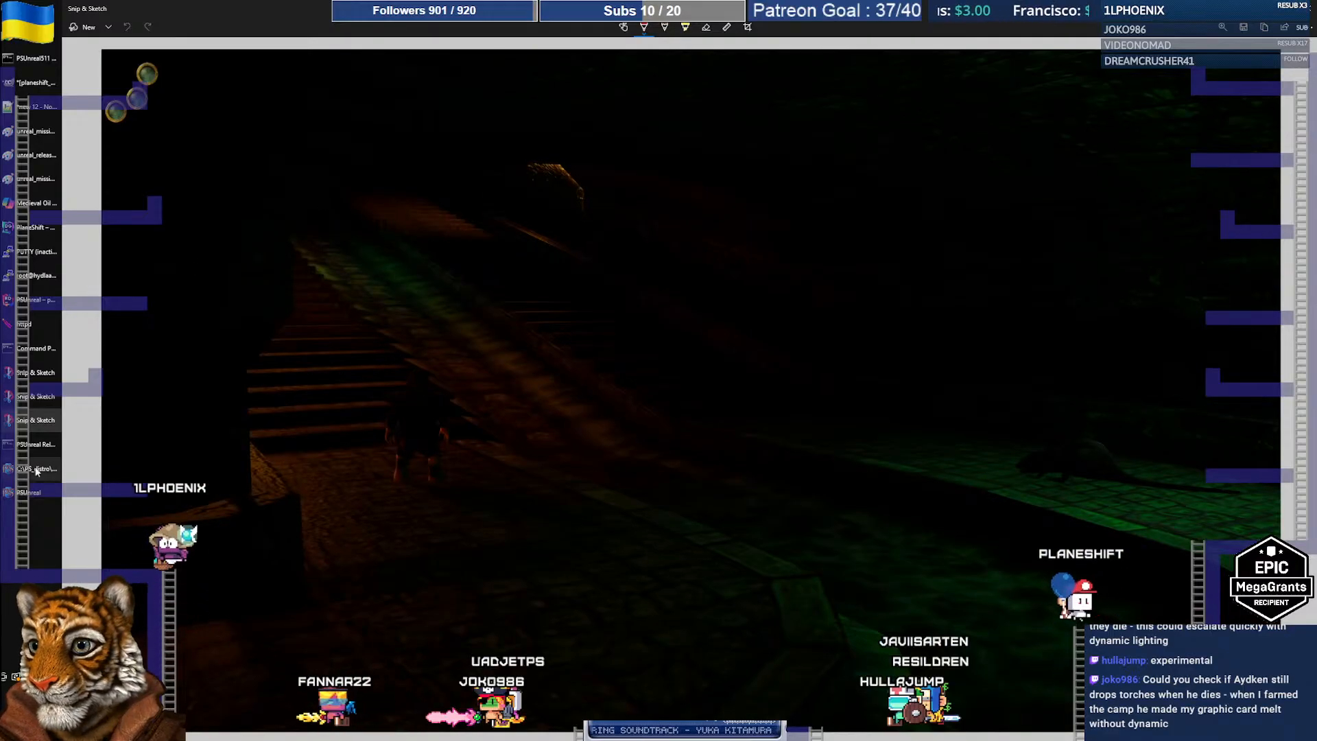
Replace the running released client with the 0.7.52dyn client and enter the game on the Main Server with the first listed character
{"action": "left_click", "coordinate": [31, 491]}
{"action": "left_click", "coordinate": [1309, 6]}
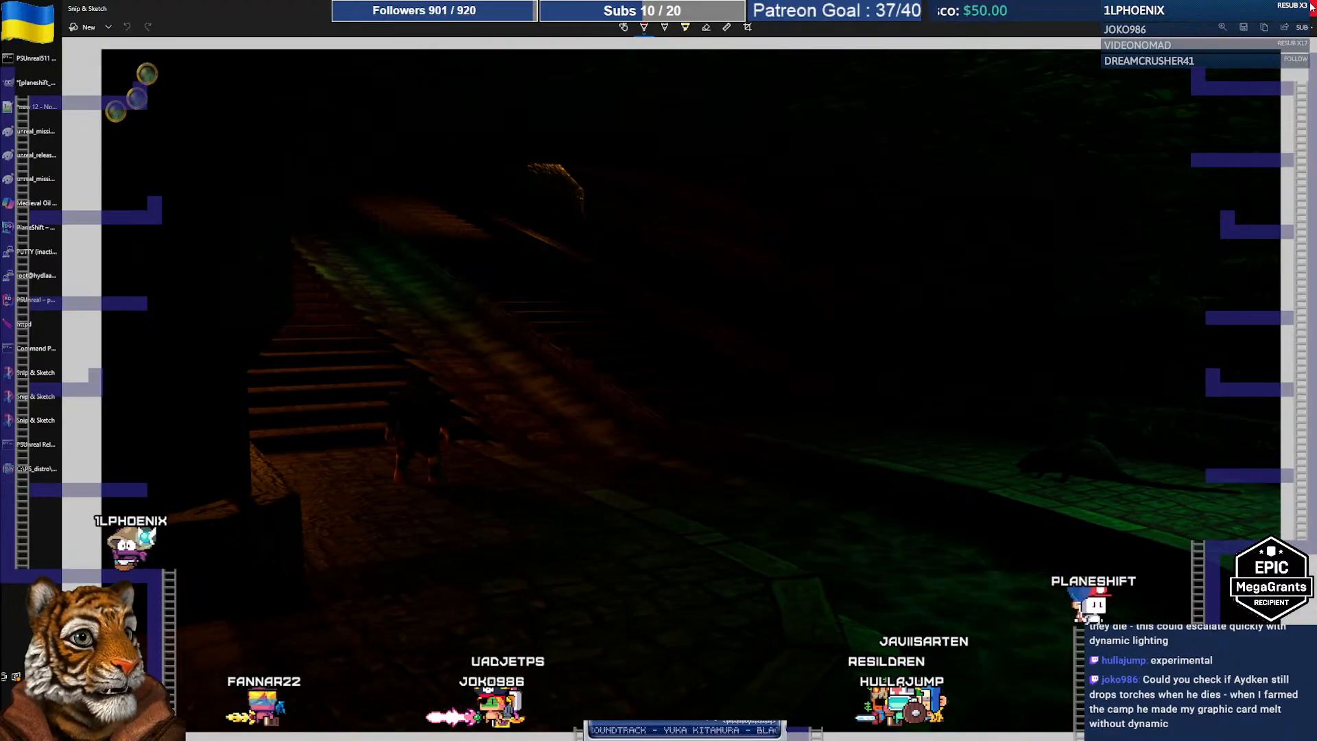
{"action": "key", "text": "super"}
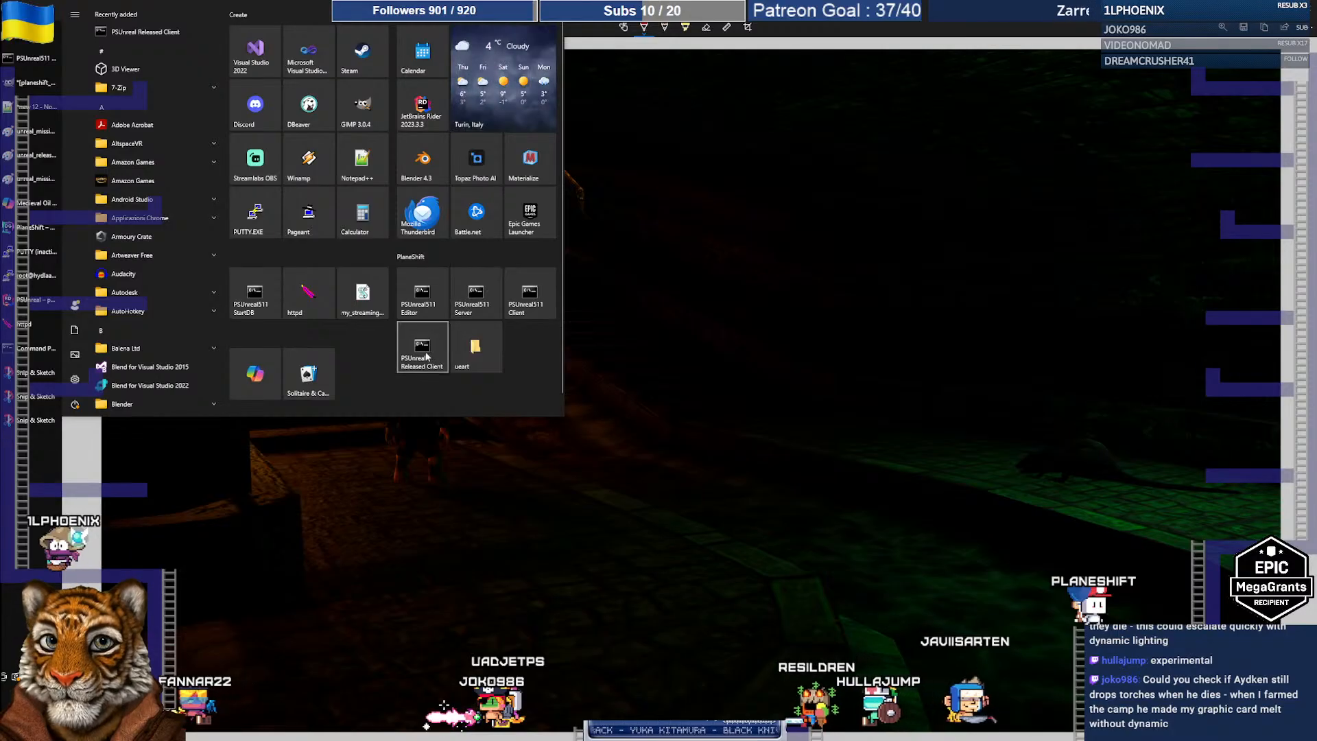
{"action": "left_click", "coordinate": [422, 347]}
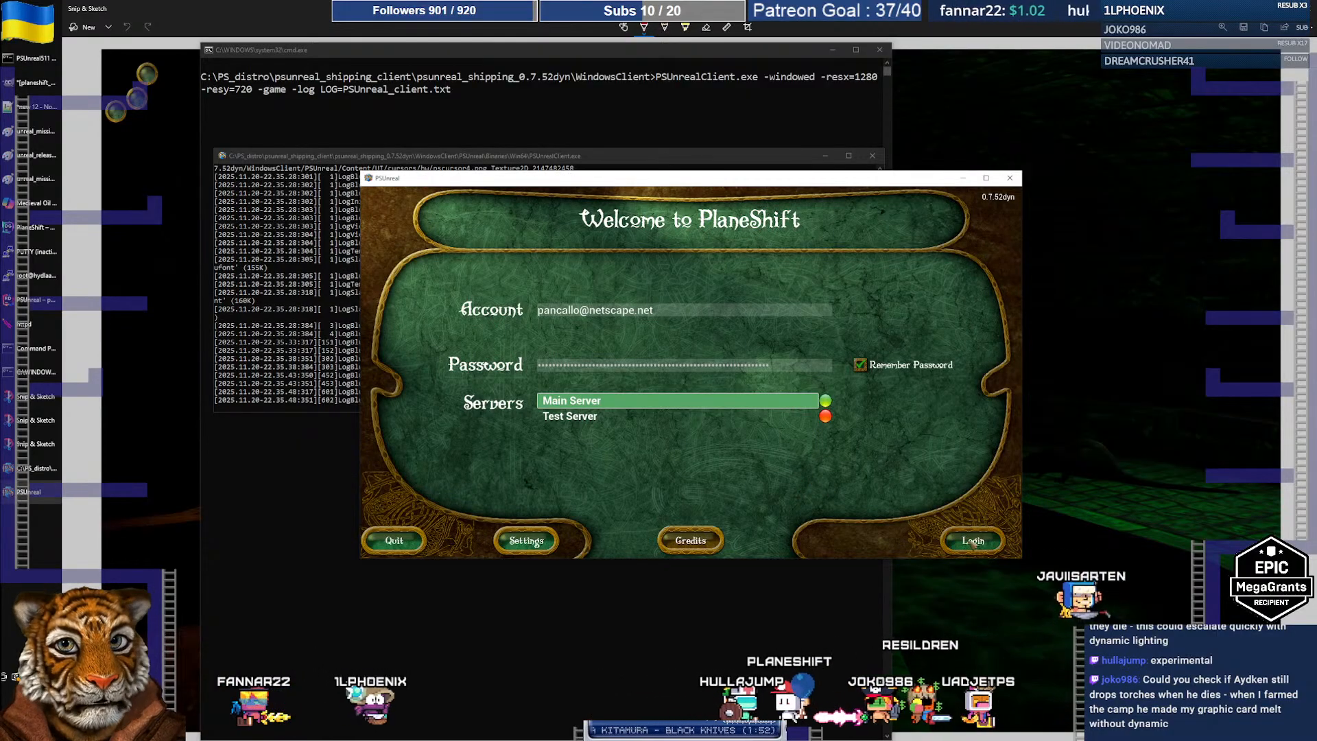
{"action": "key", "text": "Return"}
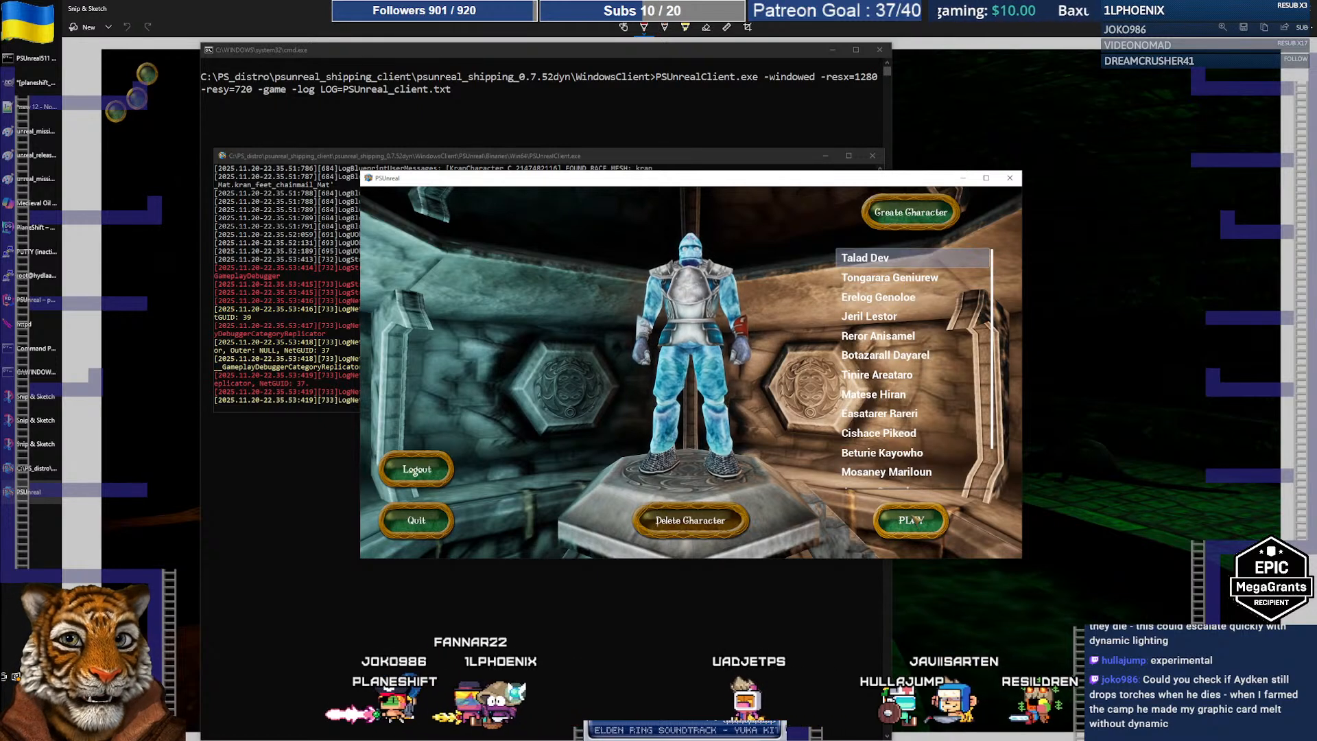
{"action": "left_click", "coordinate": [914, 518]}
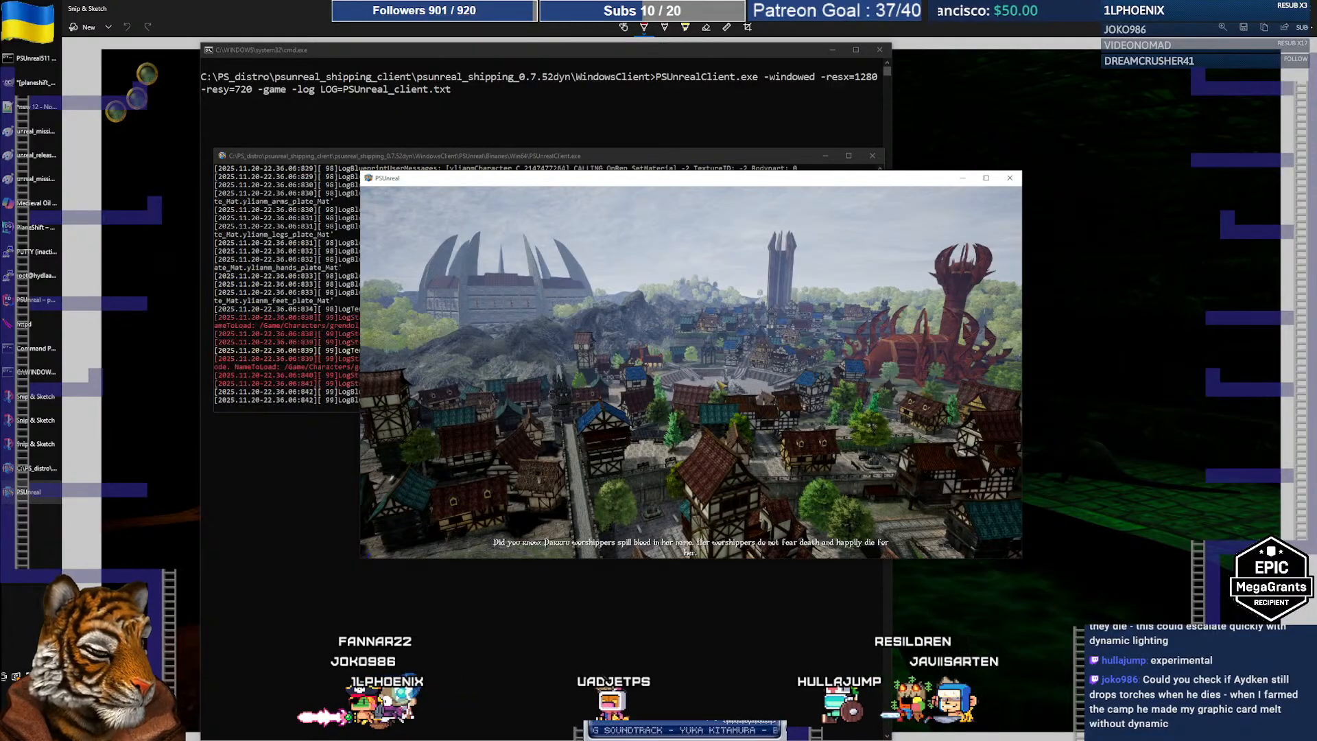
Maximize the 0.7.52dyn game window and set its camera to match the stairs view in the released client's snip
{"action": "double_click", "coordinate": [700, 181]}
{"action": "right_click_drag", "start_coordinate": [843, 301], "coordinate": [928, 394]}
{"action": "scroll", "coordinate": [798, 398], "scroll_direction": "up", "scroll_amount": 5}
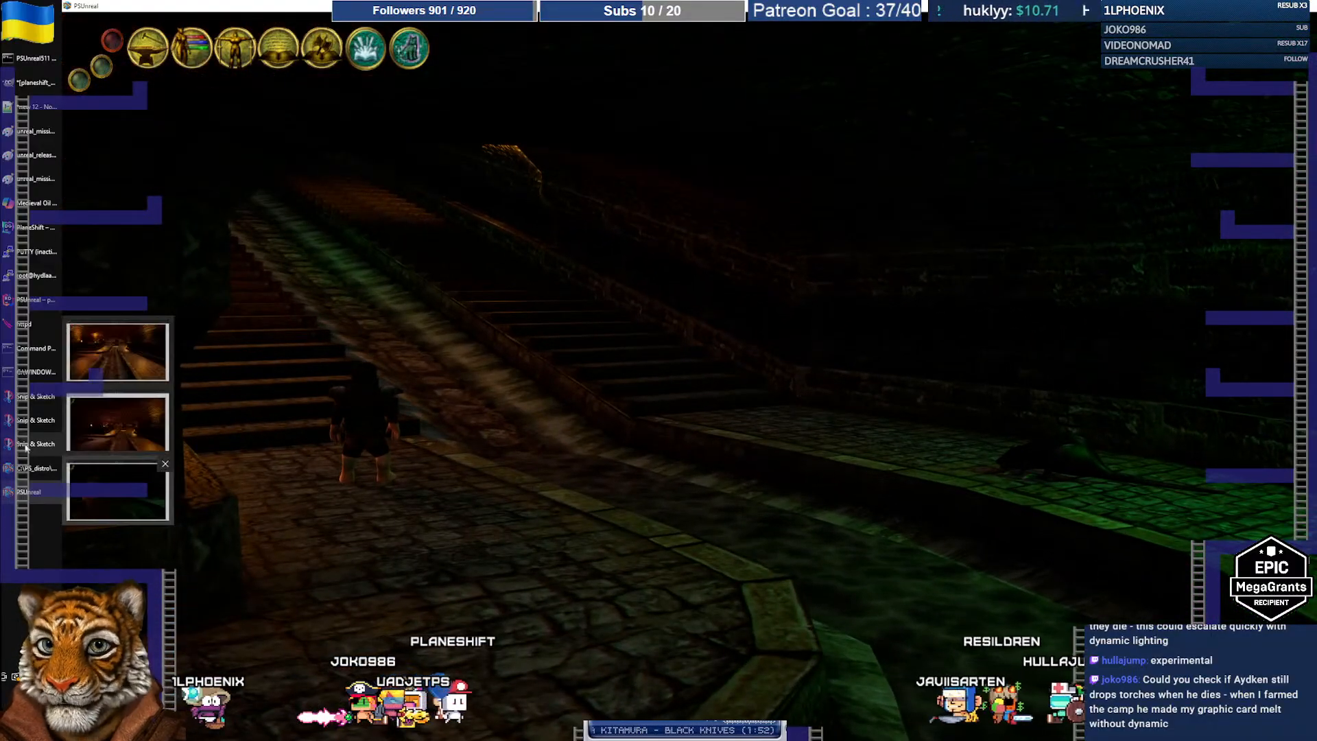
Compare the released client's stairs snip with the live 0.7.52dyn view by alternating between them, and return to the game
{"action": "left_click", "coordinate": [26, 444]}
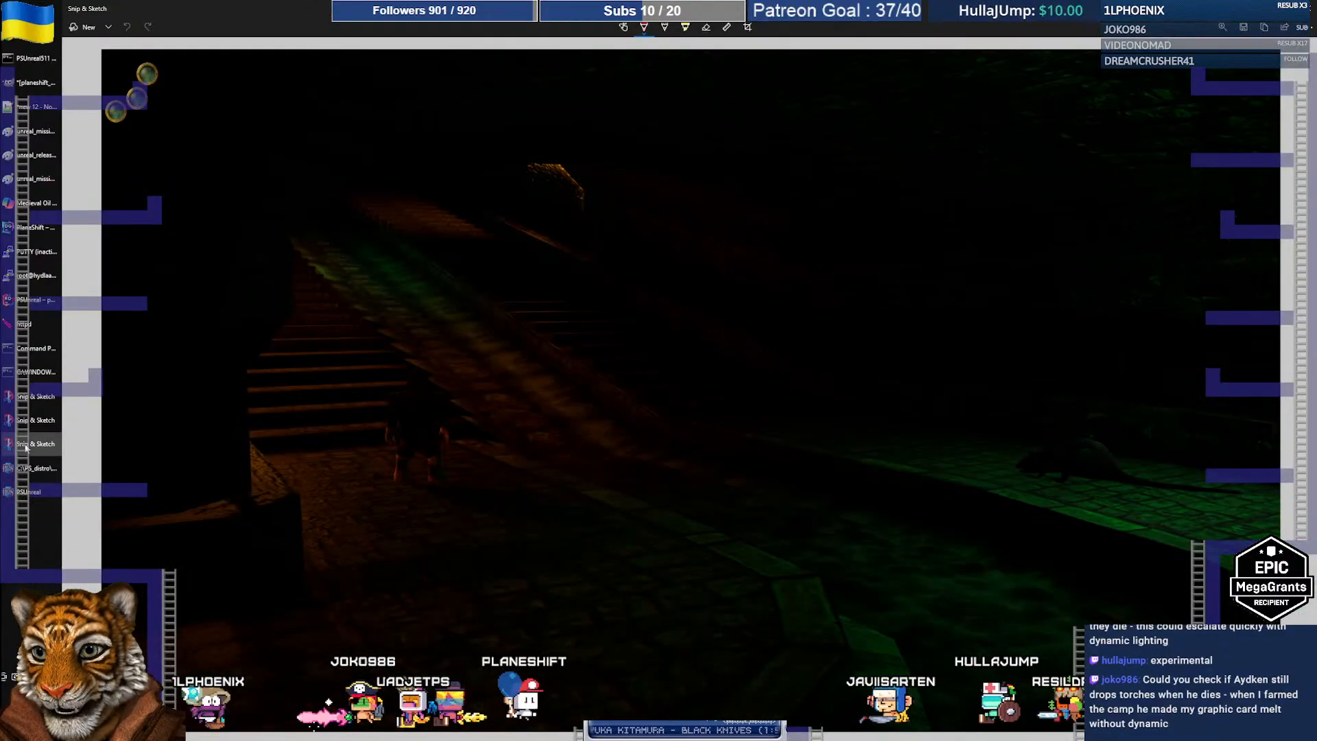
{"action": "left_click", "coordinate": [29, 493]}
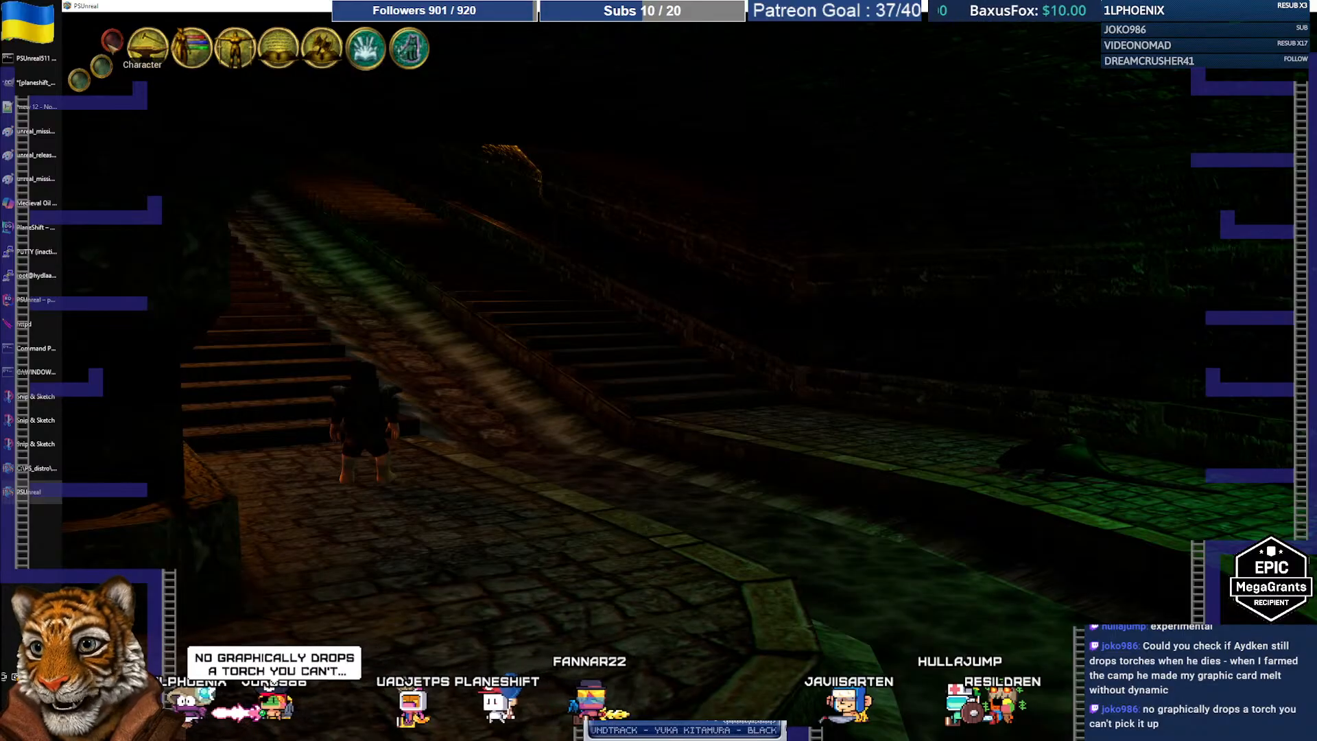
{"action": "left_click", "coordinate": [21, 446]}
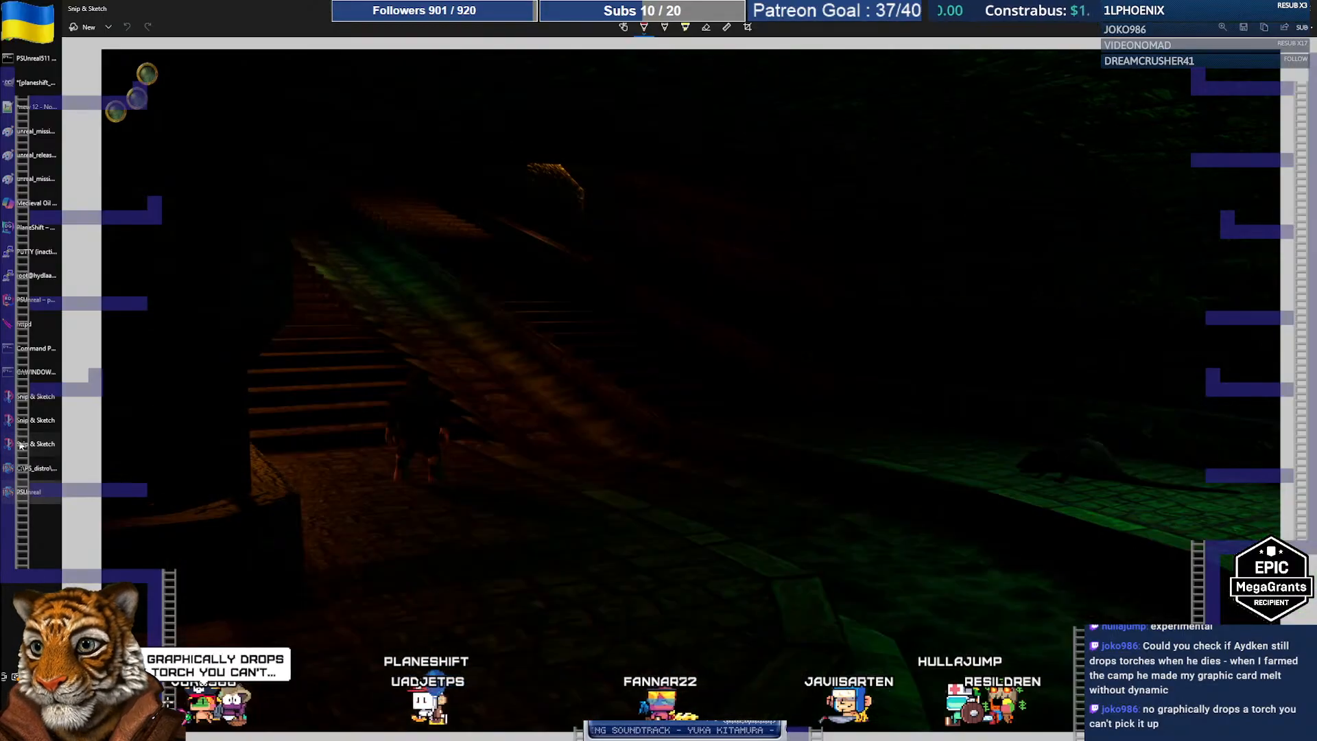
{"action": "left_click", "coordinate": [33, 493]}
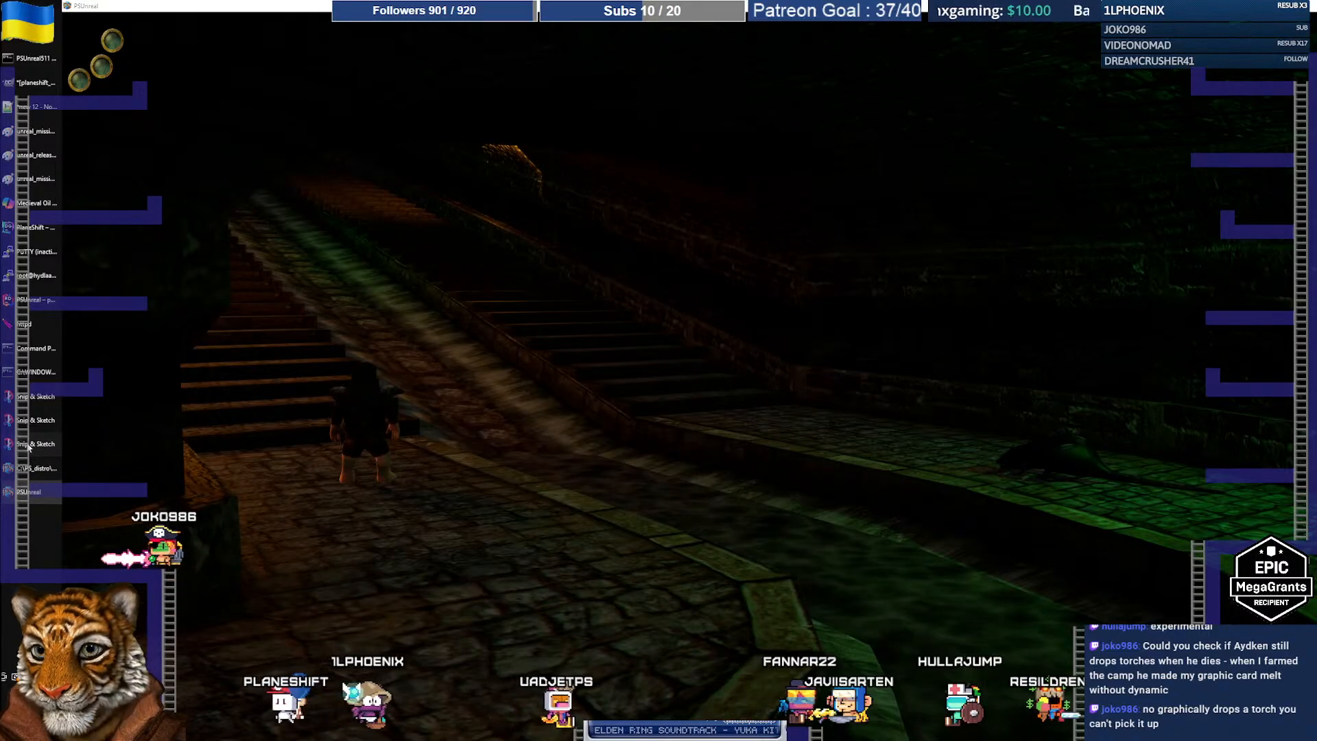
{"action": "left_click", "coordinate": [29, 444]}
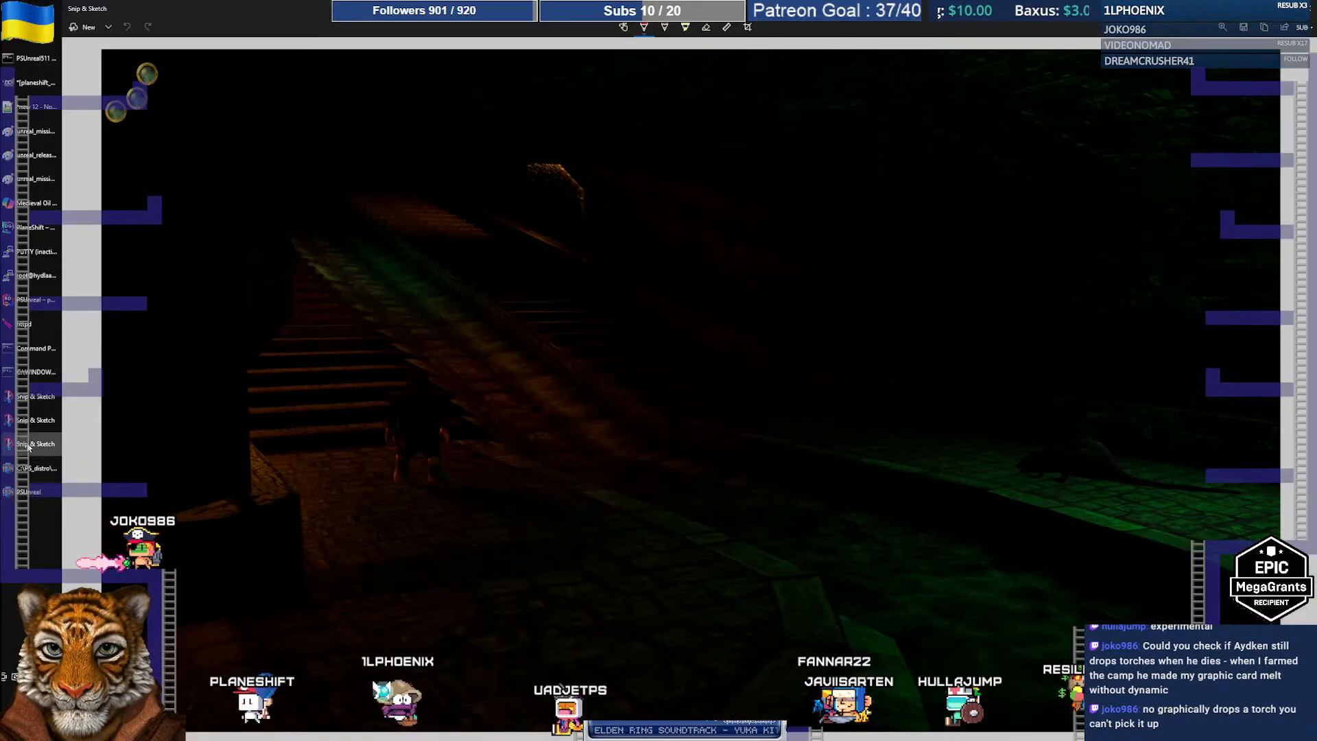
{"action": "left_click", "coordinate": [31, 492]}
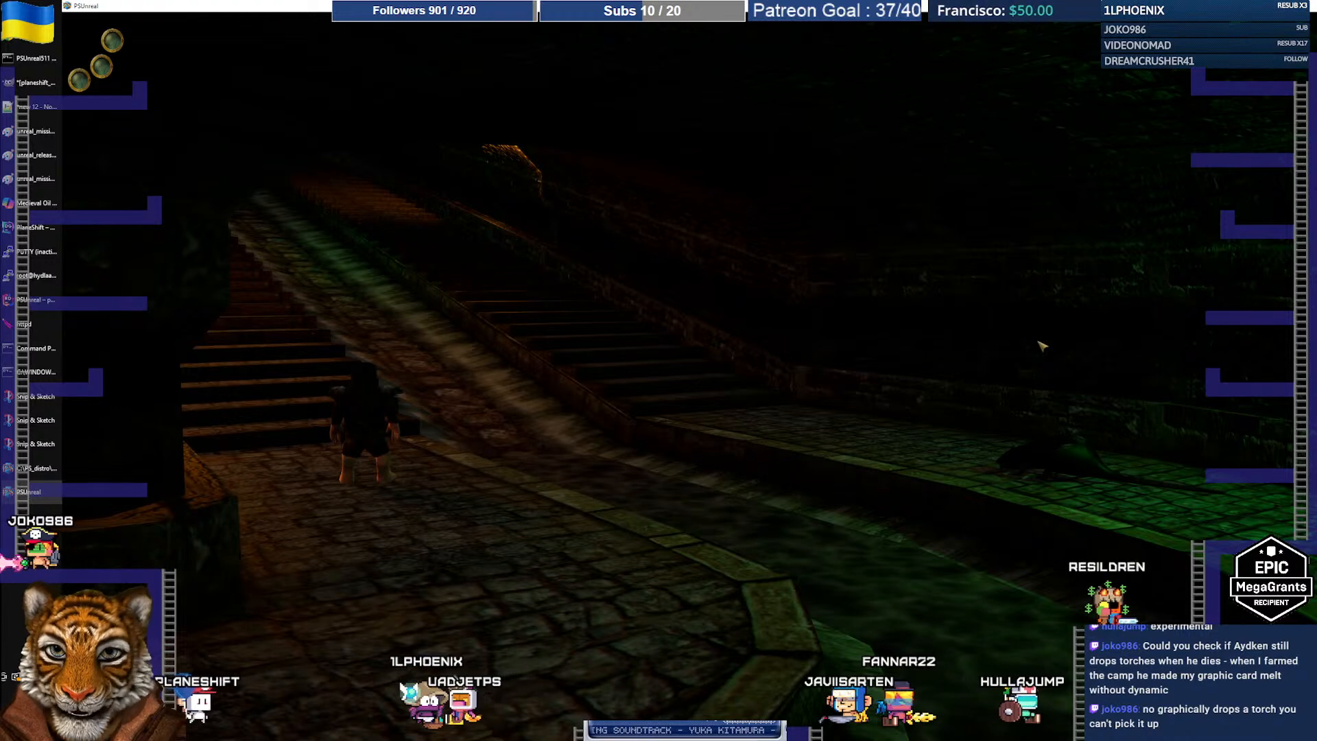
Capture the 0.7.52dyn stairs view as a screen snip and maximize it in Snip & Sketch
{"action": "key", "text": "super+shift+s"}
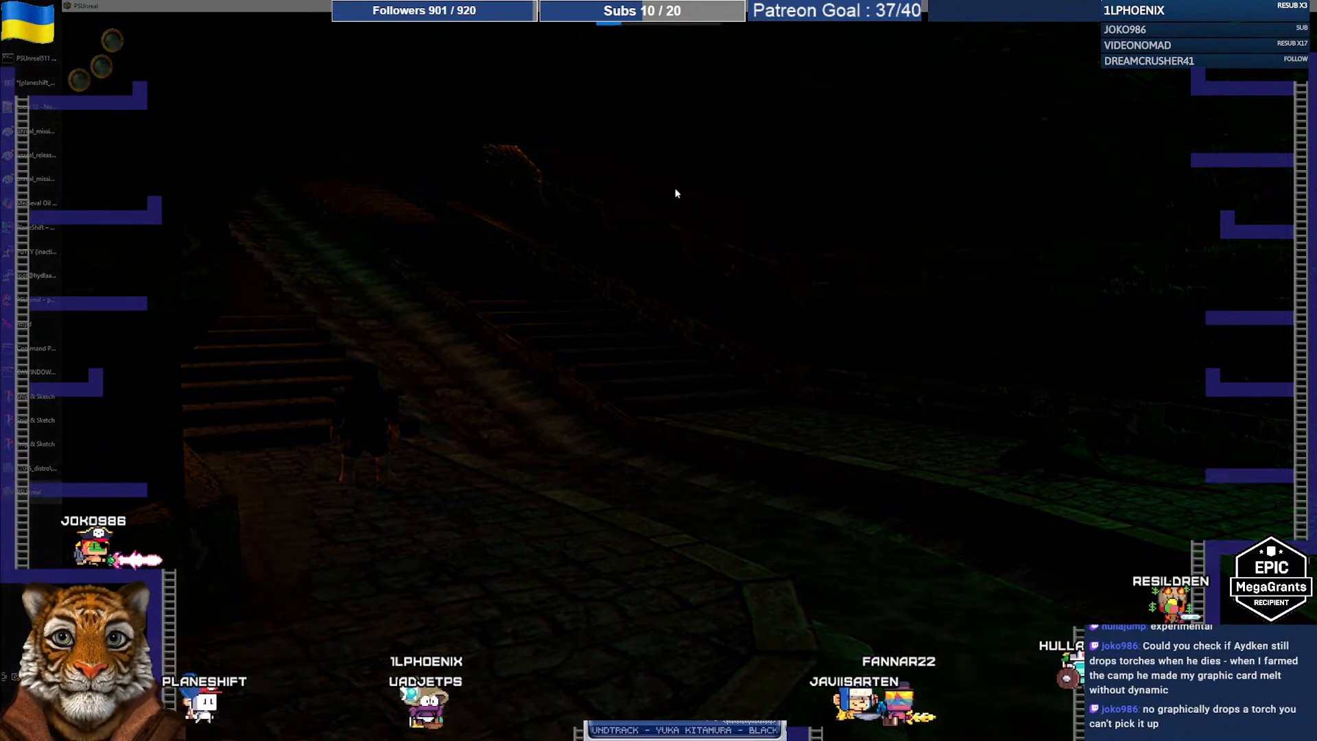
{"action": "left_click_drag", "start_coordinate": [64, 15], "coordinate": [1053, 592]}
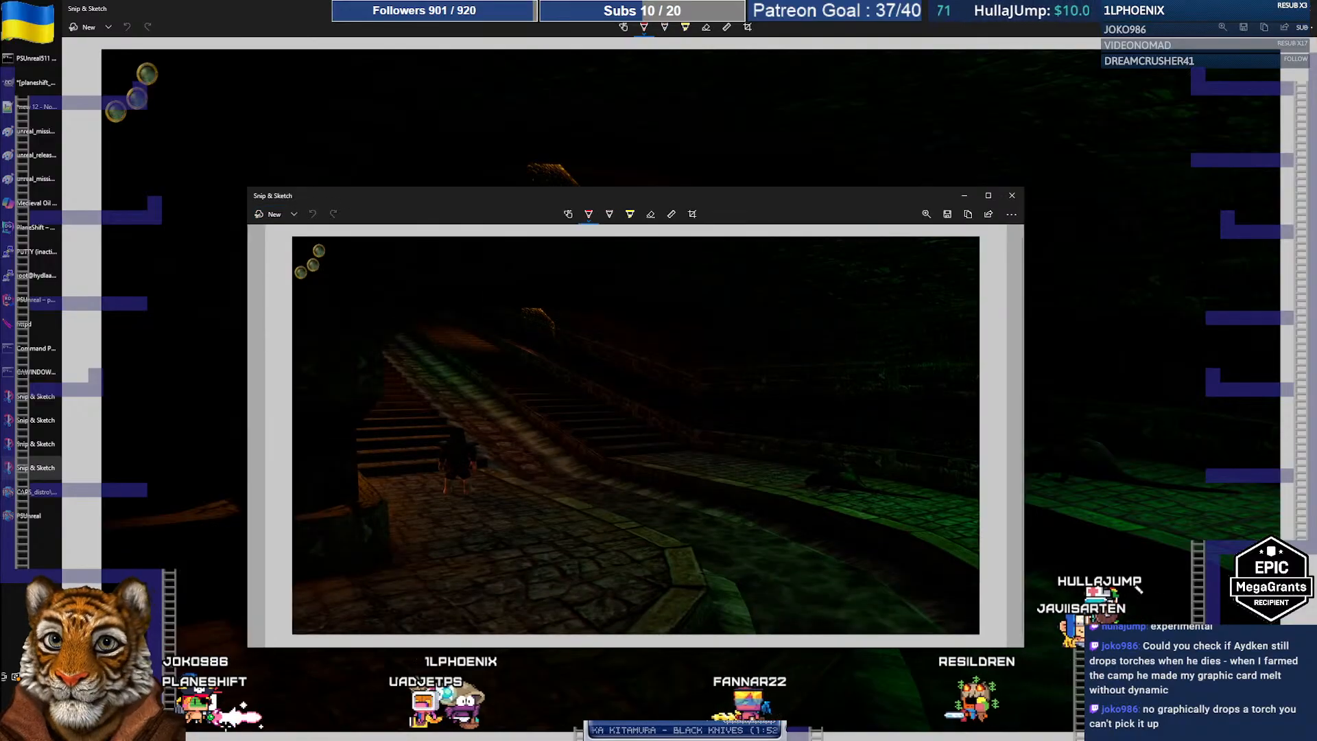
{"action": "double_click", "coordinate": [473, 196]}
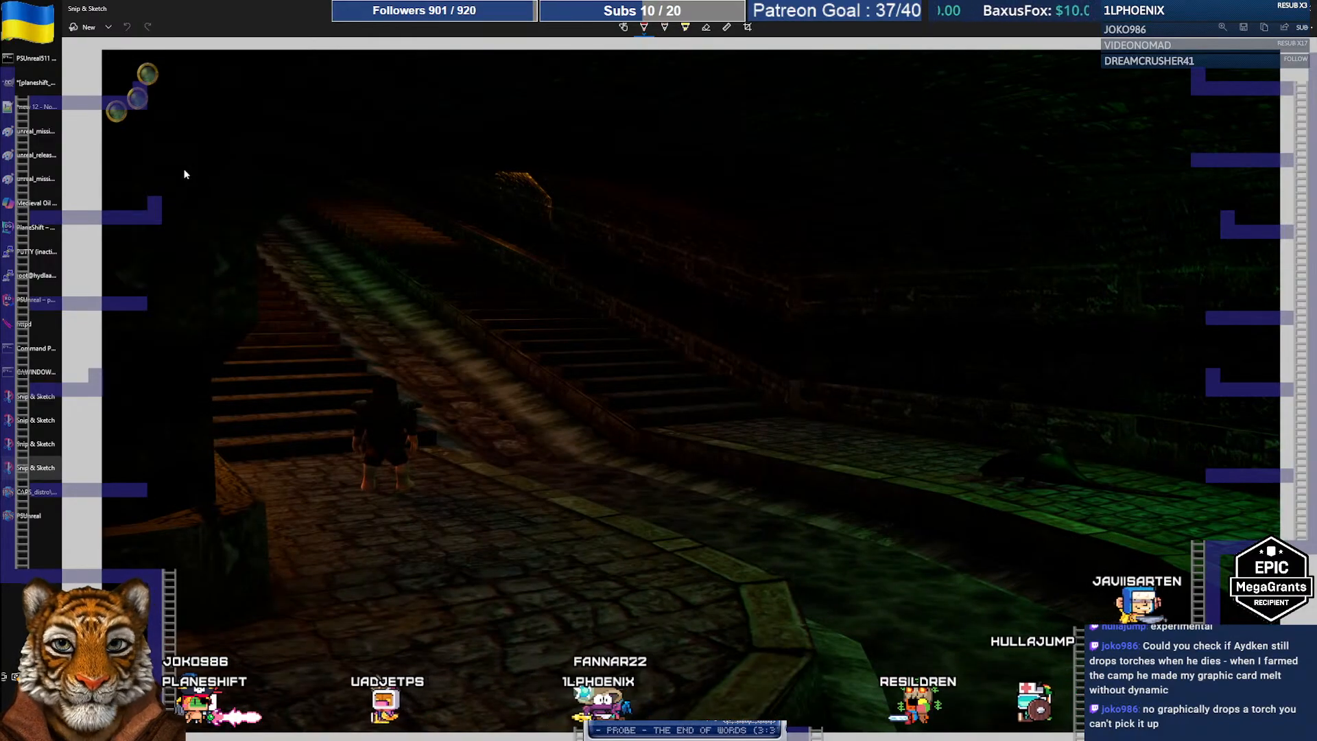
Mark the 0.7.52dyn stairs snip with a red D and the released client's stairs snip with a red N
{"action": "left_click_drag", "start_coordinate": [111, 63], "coordinate": [113, 90]}
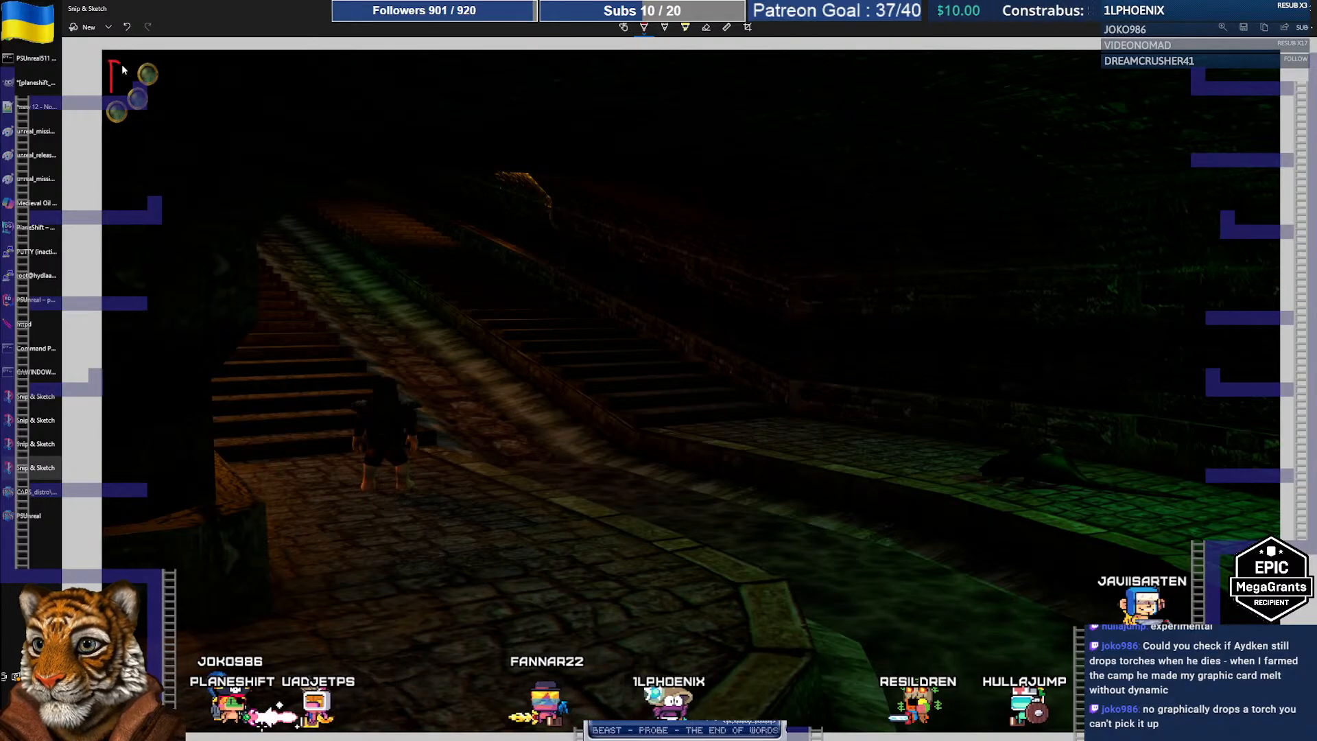
{"action": "left_click", "coordinate": [37, 443]}
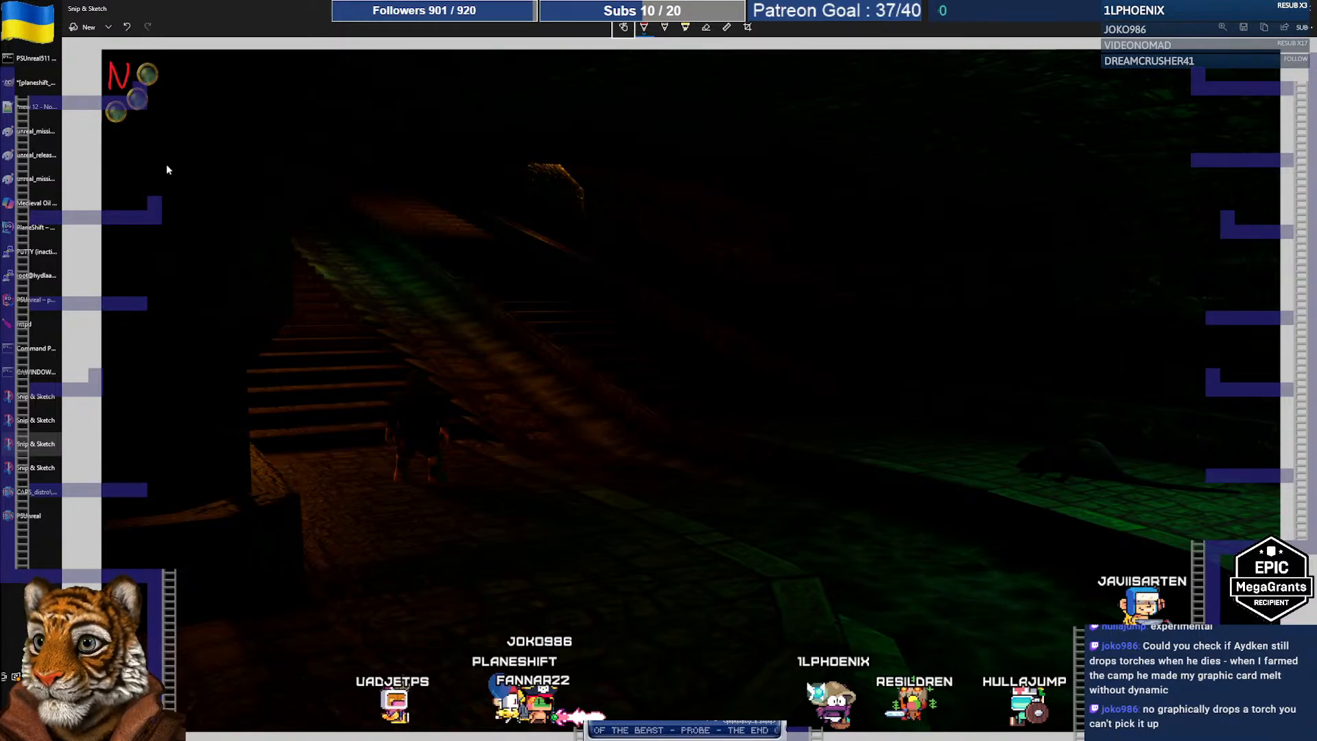
Compare the lighting of the D and N stairs snips by alternating between them several times
{"action": "left_click", "coordinate": [43, 462]}
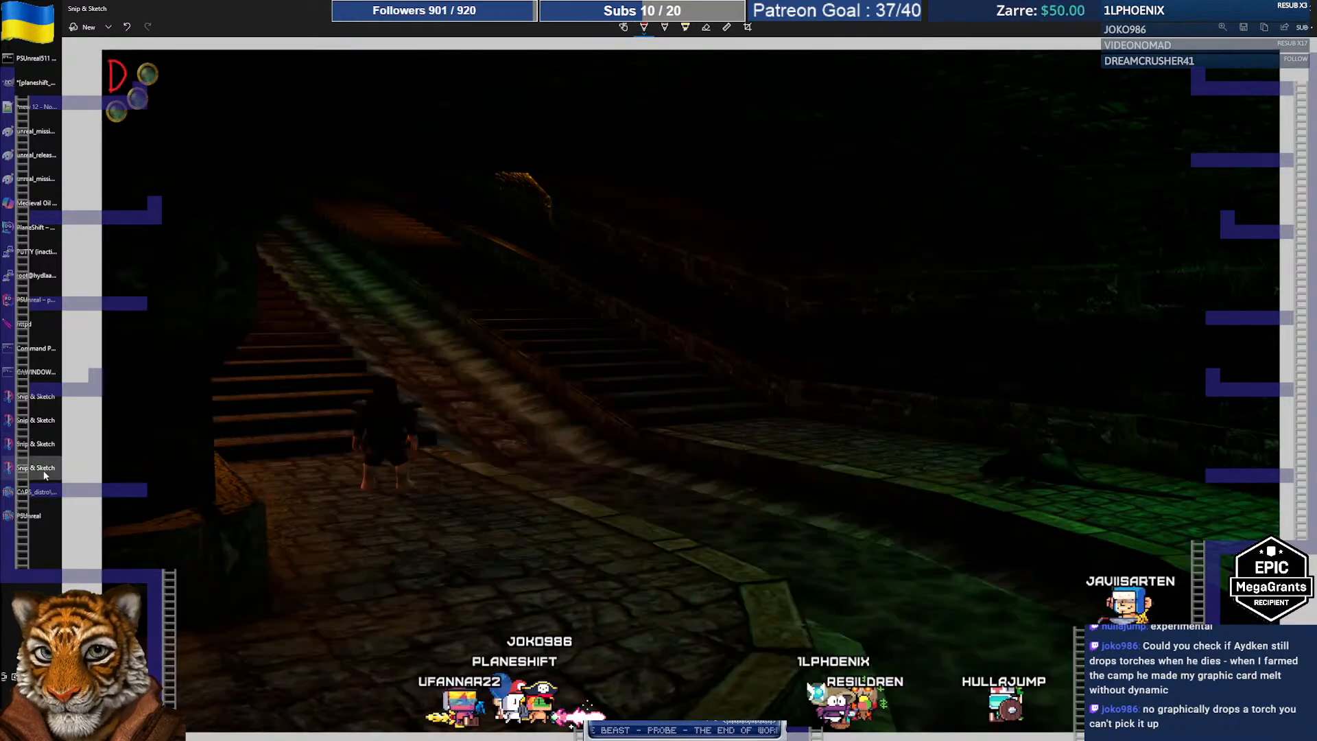
{"action": "left_click", "coordinate": [39, 447]}
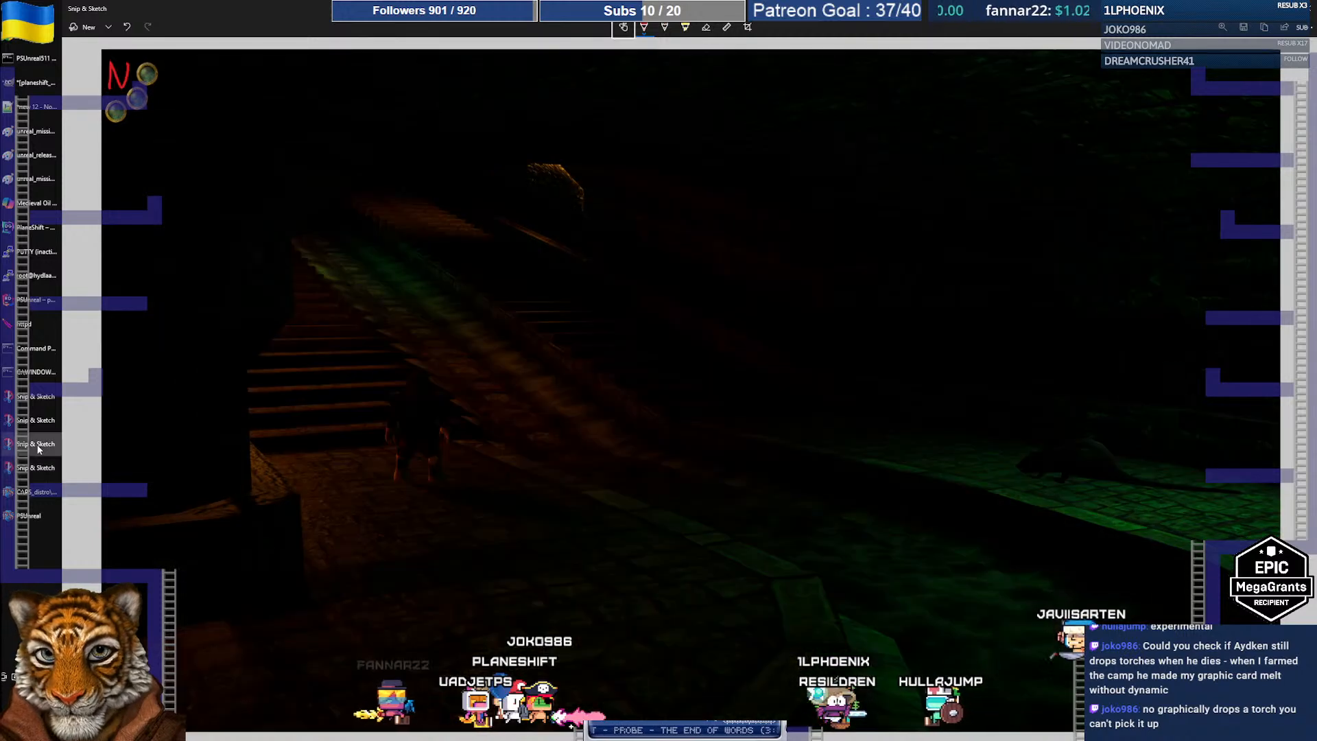
{"action": "left_click", "coordinate": [39, 468]}
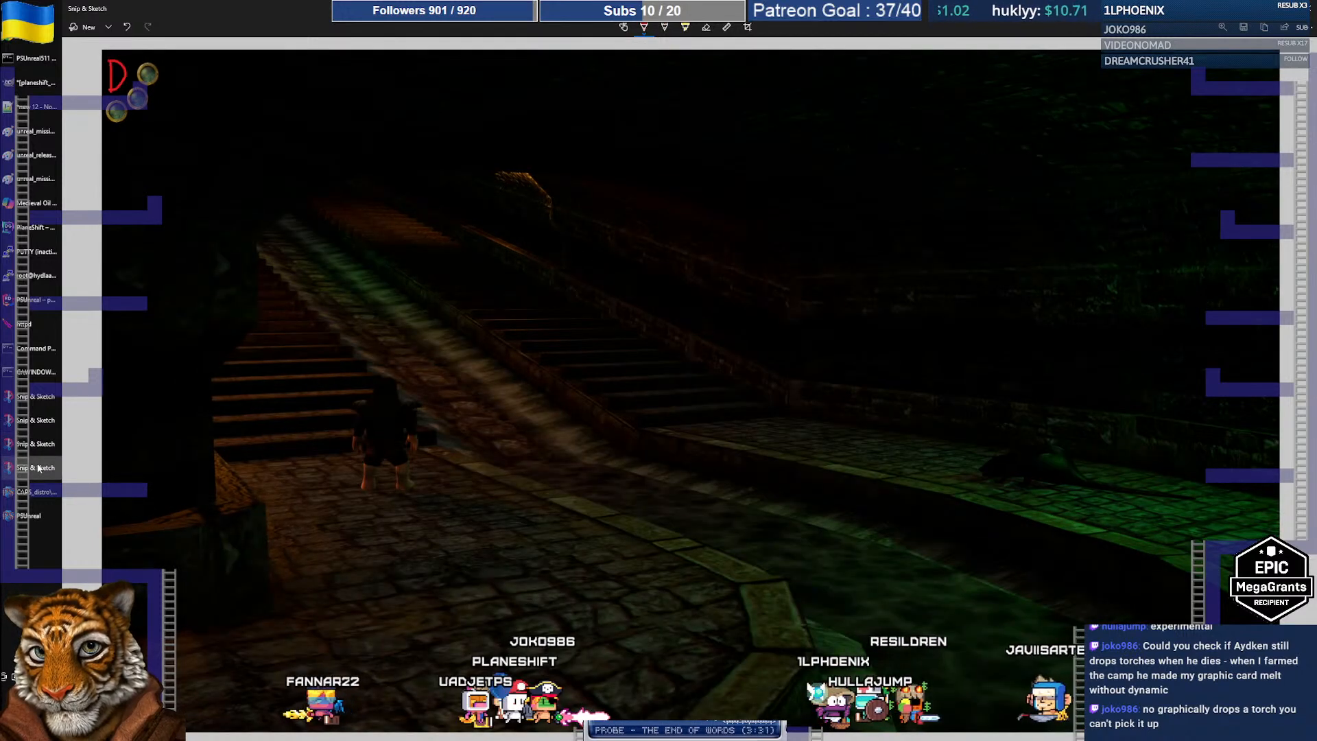
{"action": "left_click", "coordinate": [39, 445]}
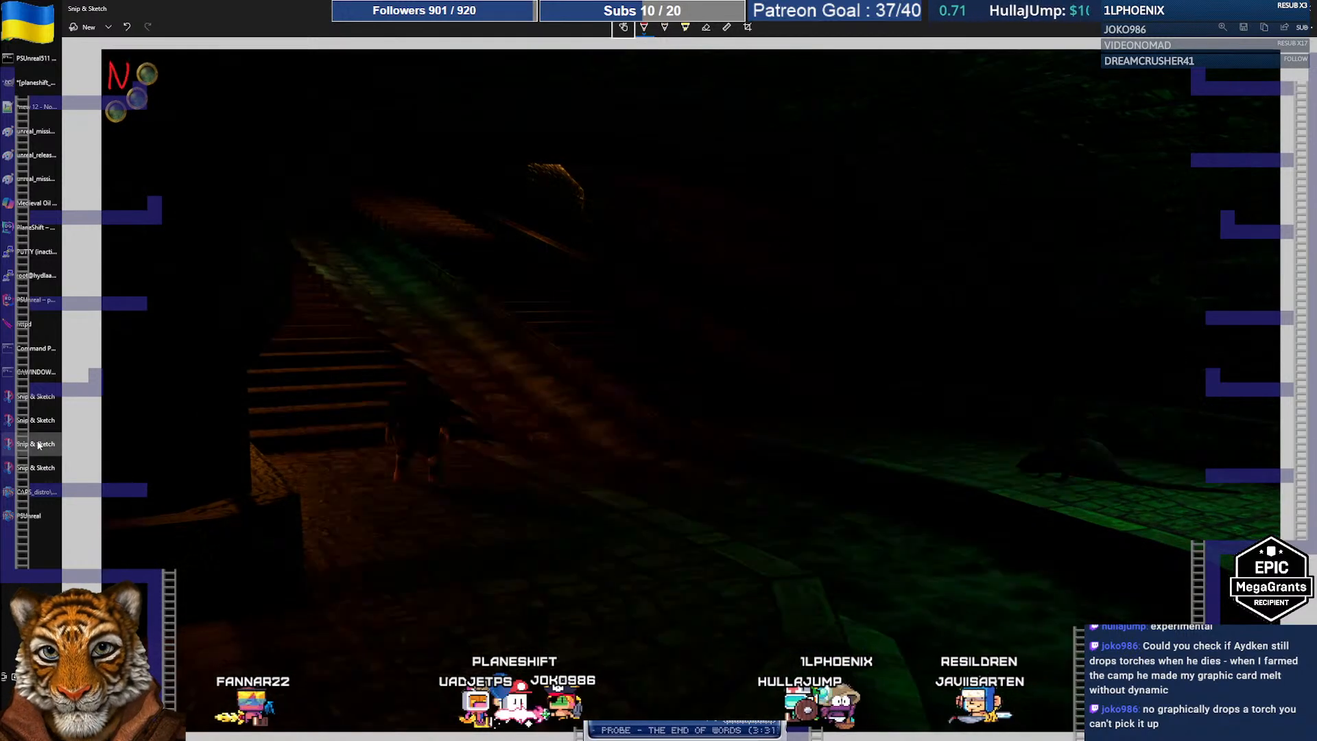
{"action": "left_click", "coordinate": [40, 468]}
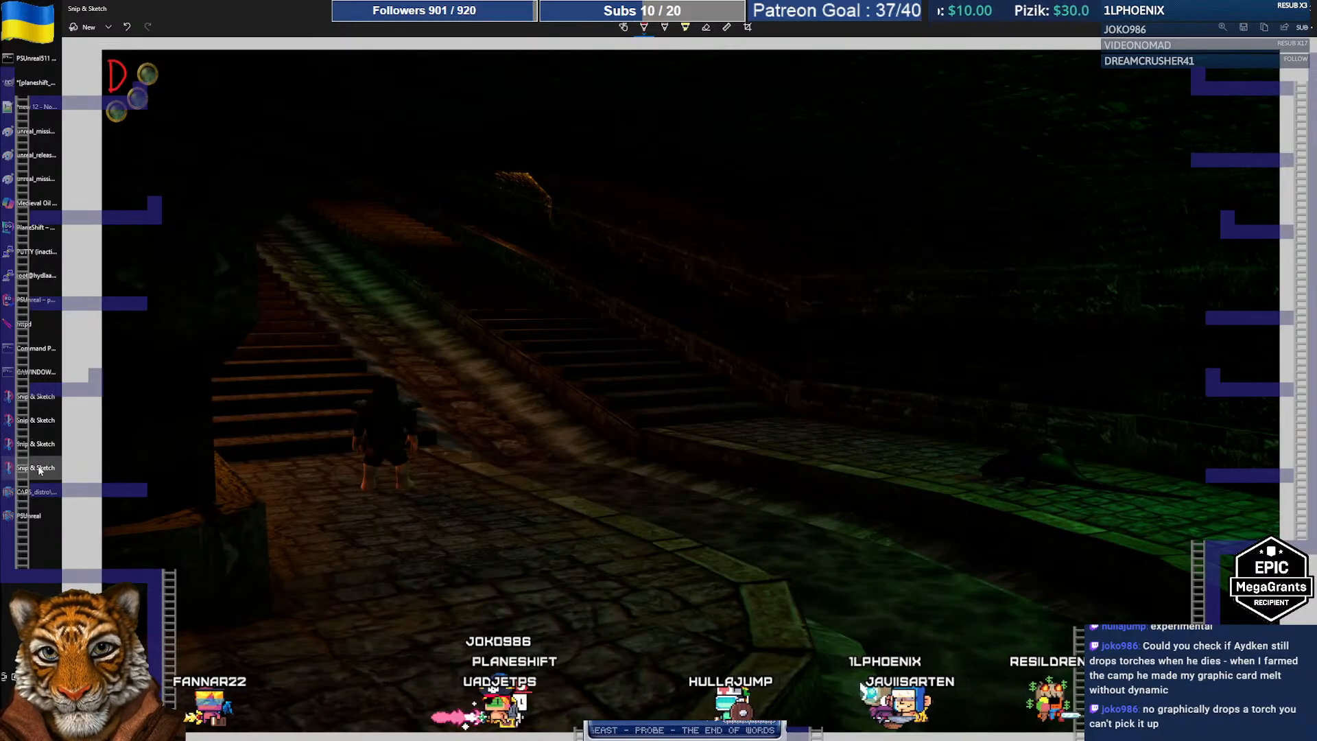
{"action": "left_click", "coordinate": [40, 446]}
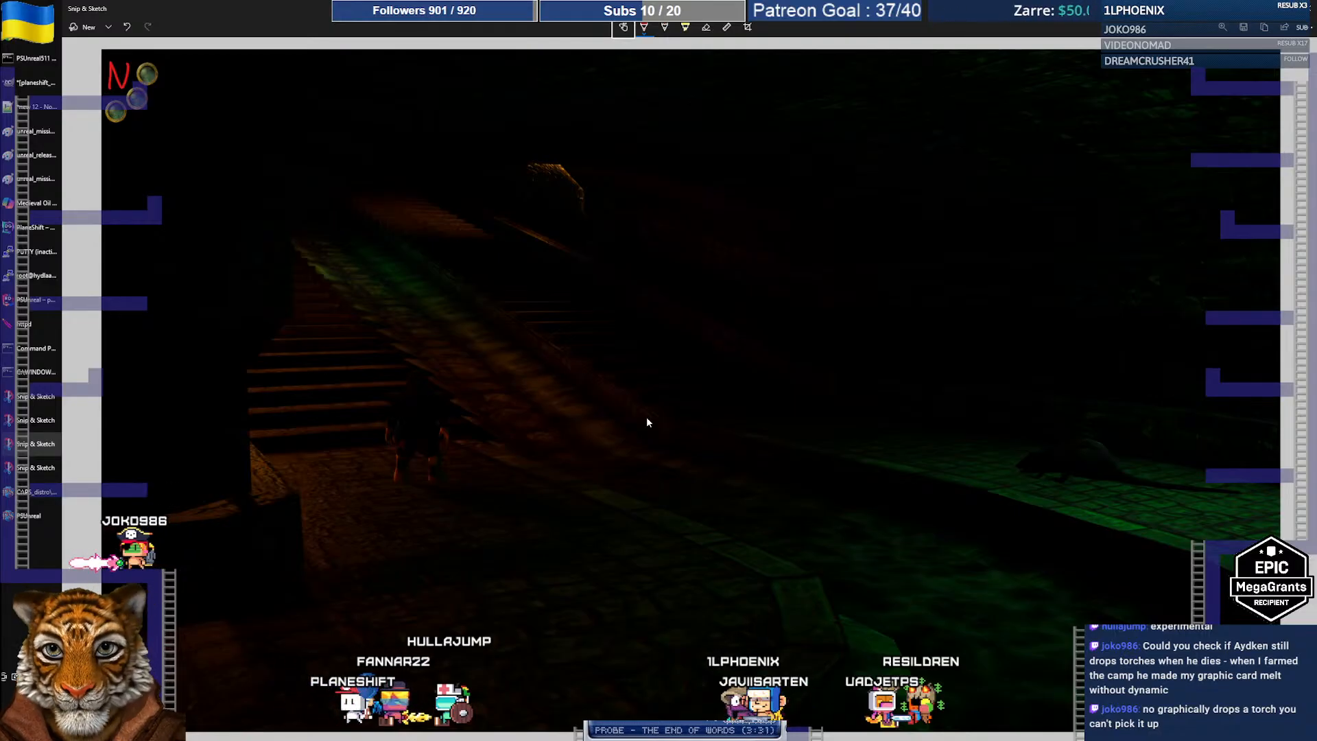
{"action": "left_click", "coordinate": [34, 469]}
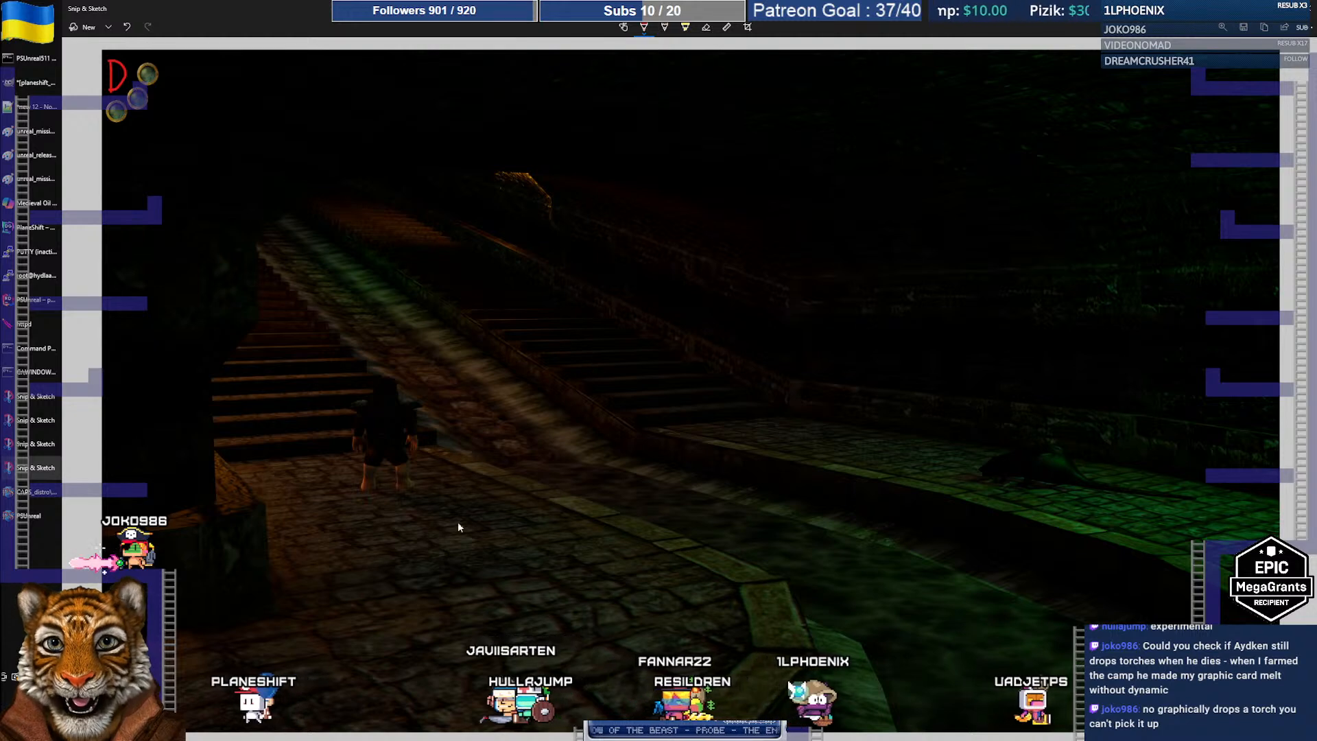
{"action": "left_click", "coordinate": [38, 443]}
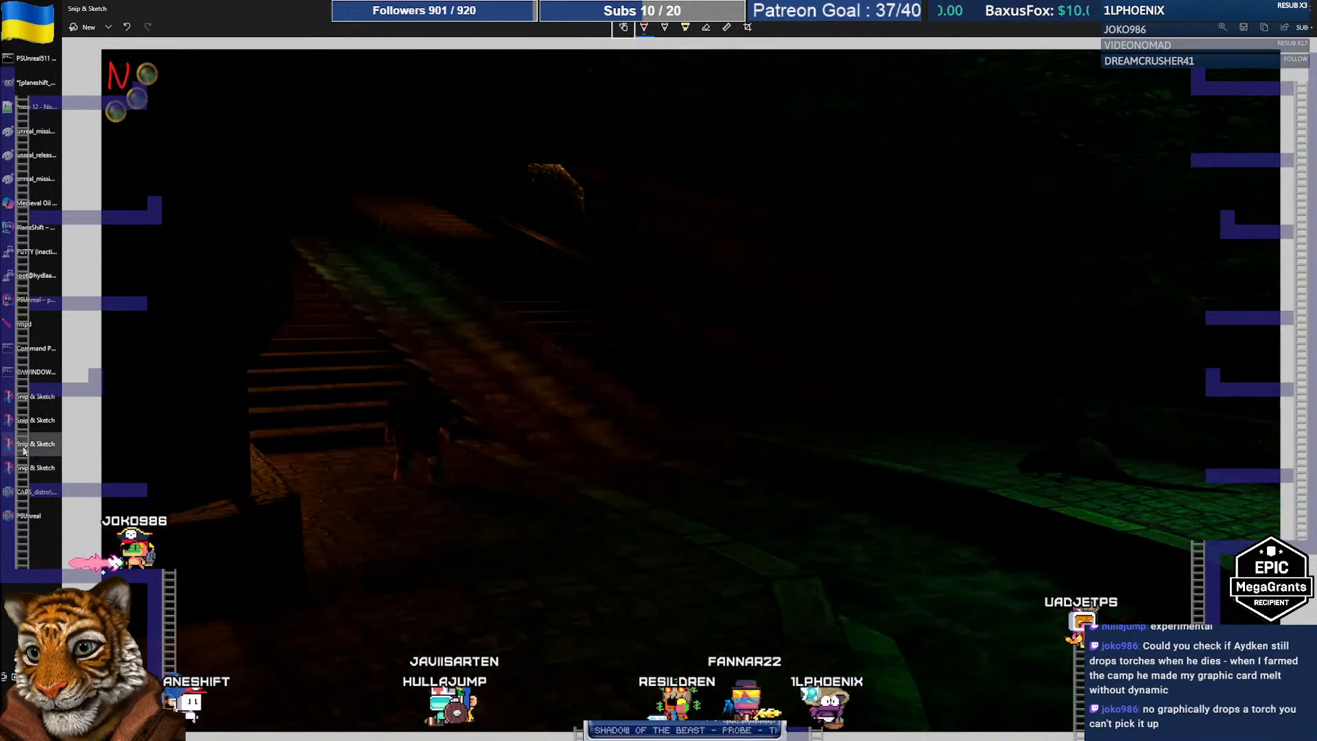
{"action": "left_click", "coordinate": [53, 468]}
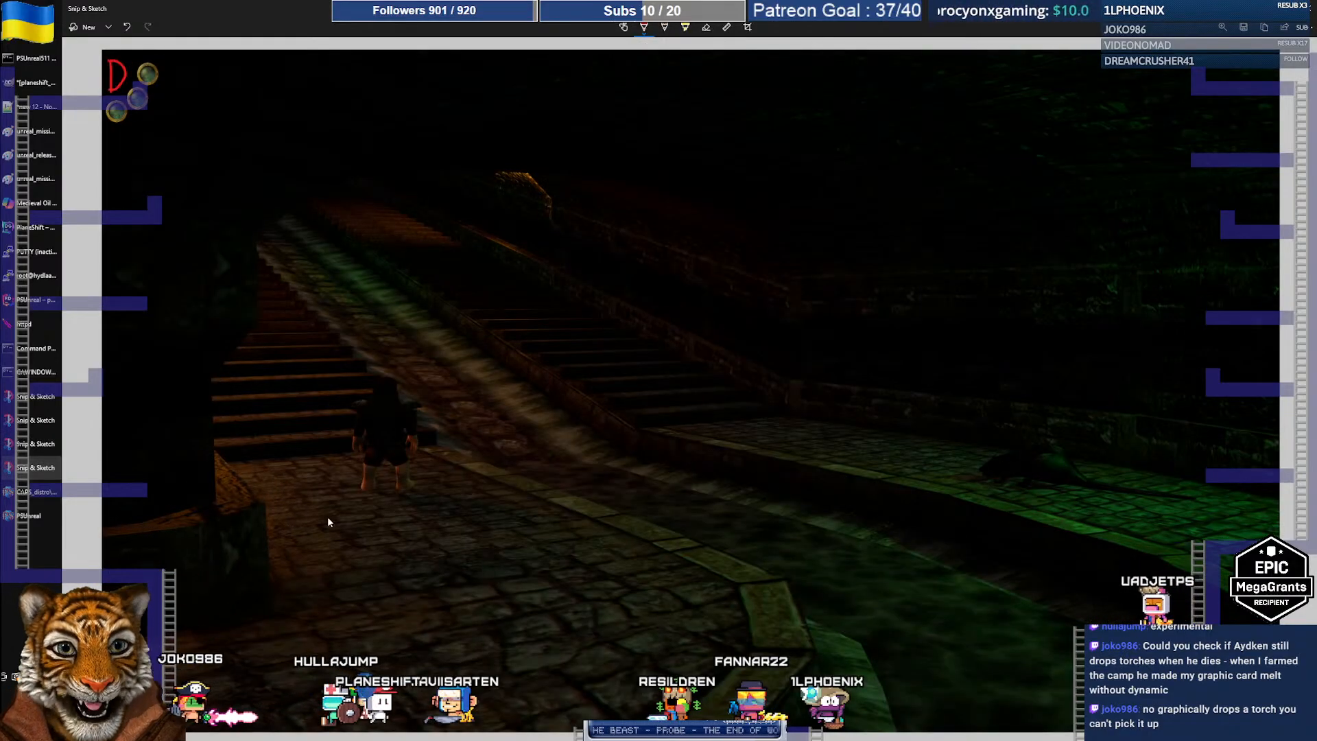
{"action": "key", "text": "alt+Tab"}
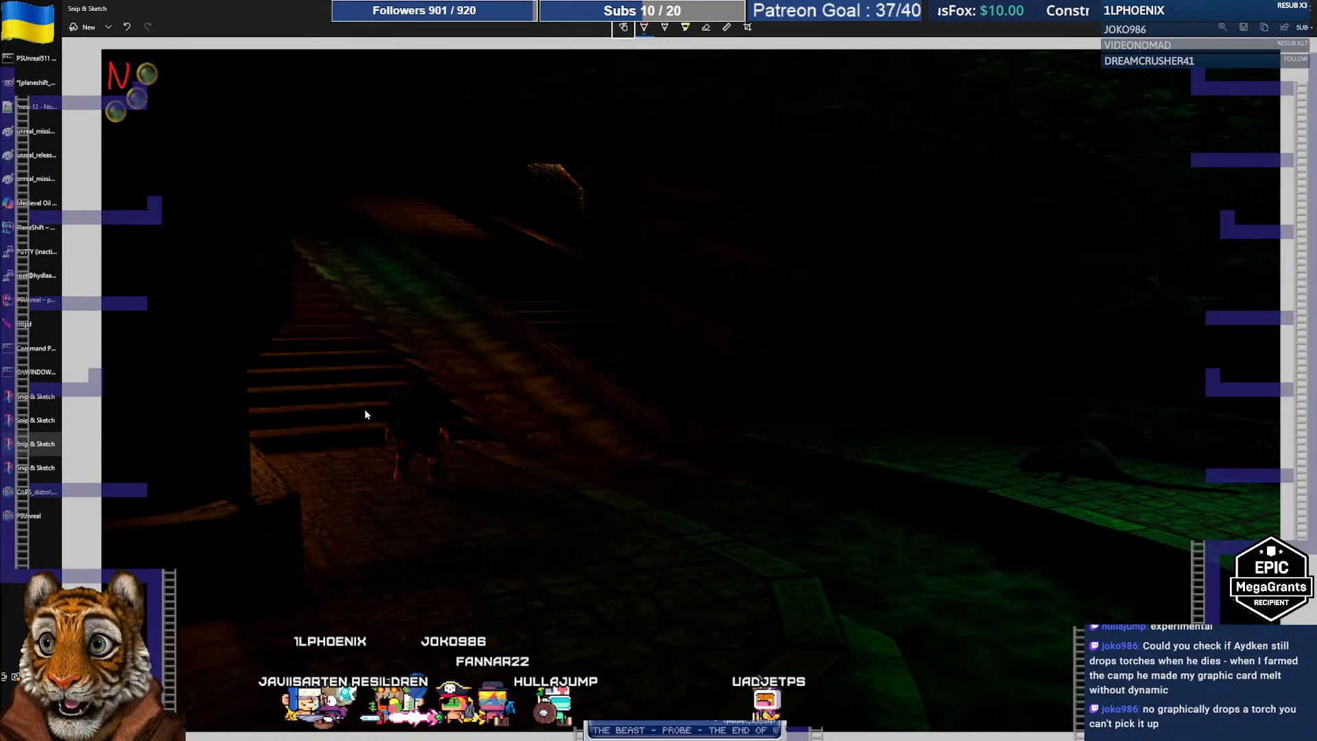
Return to the running PlaneShift game, show its chat window and teleport the character with "/teleport me aydken"
{"action": "mouse_move", "coordinate": [31, 515]}
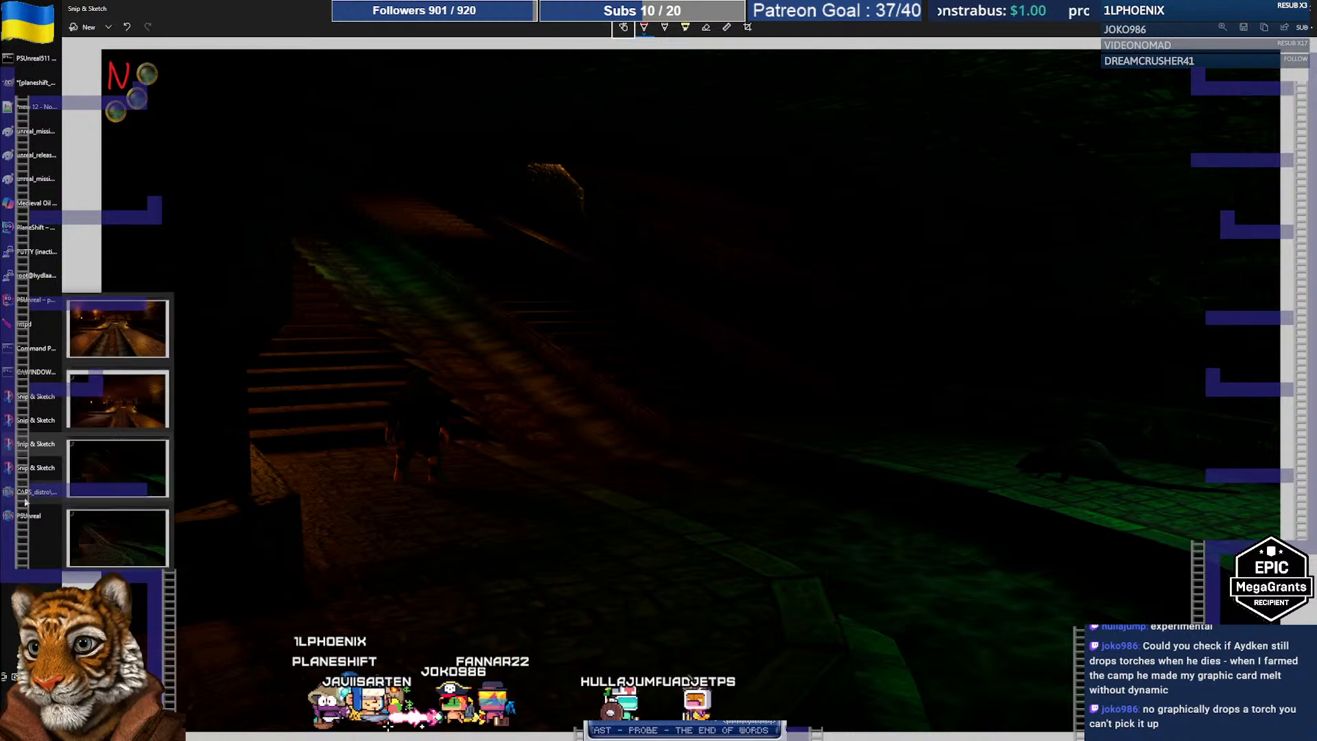
{"action": "left_click", "coordinate": [91, 508]}
{"action": "scroll", "coordinate": [631, 468], "scroll_direction": "down", "scroll_amount": 4}
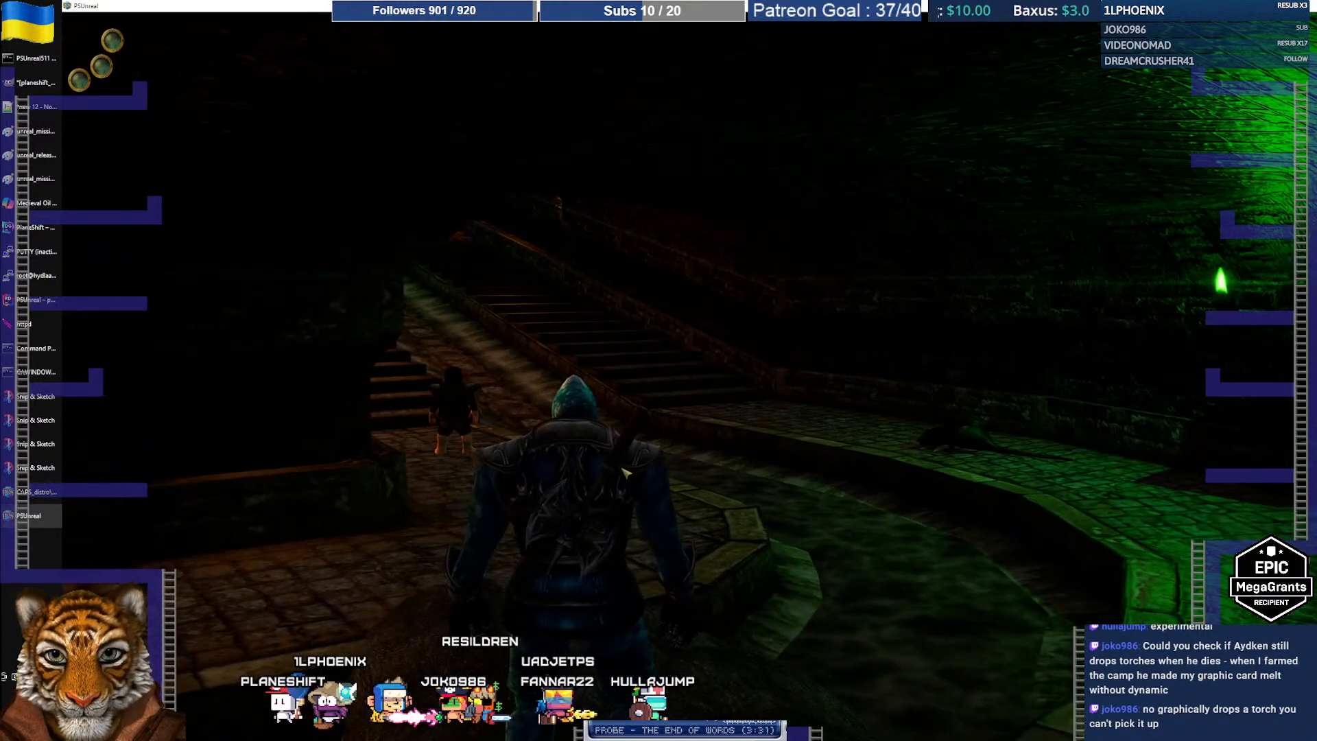
{"action": "left_click", "coordinate": [112, 40]}
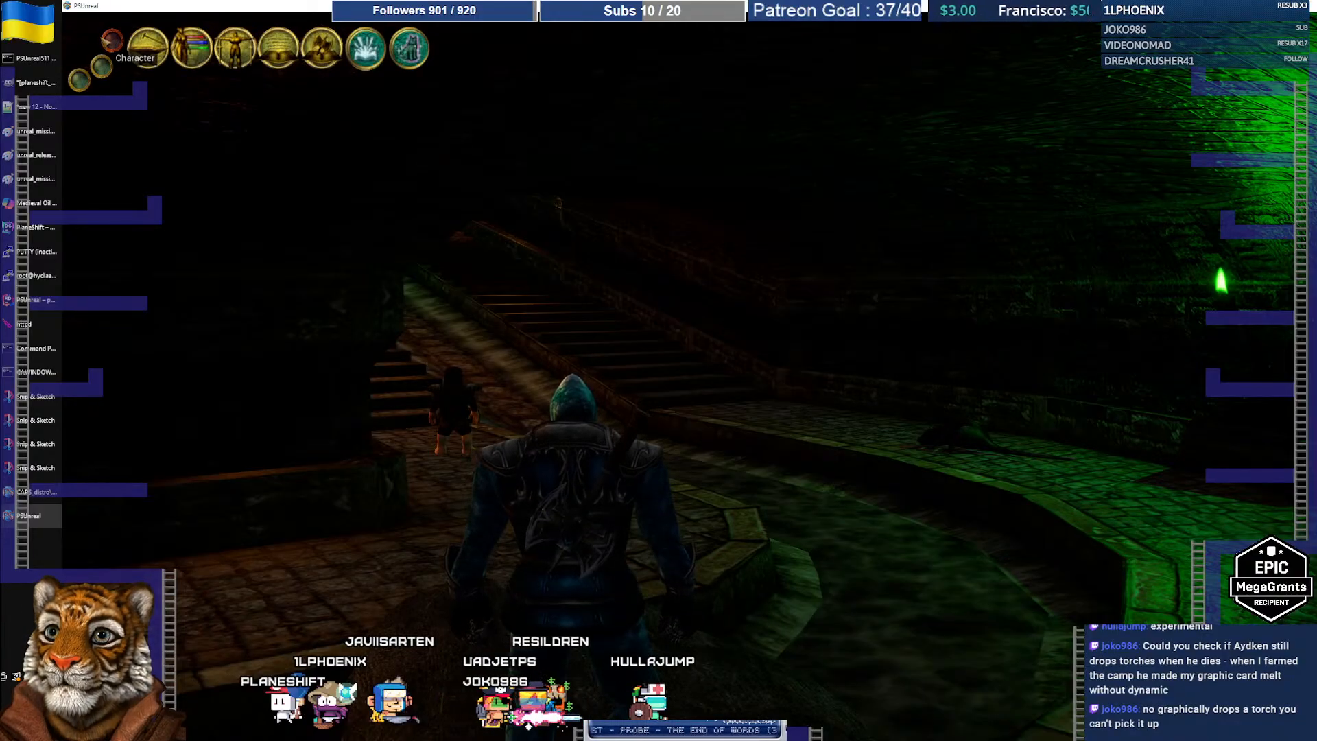
{"action": "left_click", "coordinate": [79, 80]}
{"action": "left_click", "coordinate": [115, 40]}
{"action": "left_click", "coordinate": [102, 67]}
{"action": "left_click", "coordinate": [148, 48]}
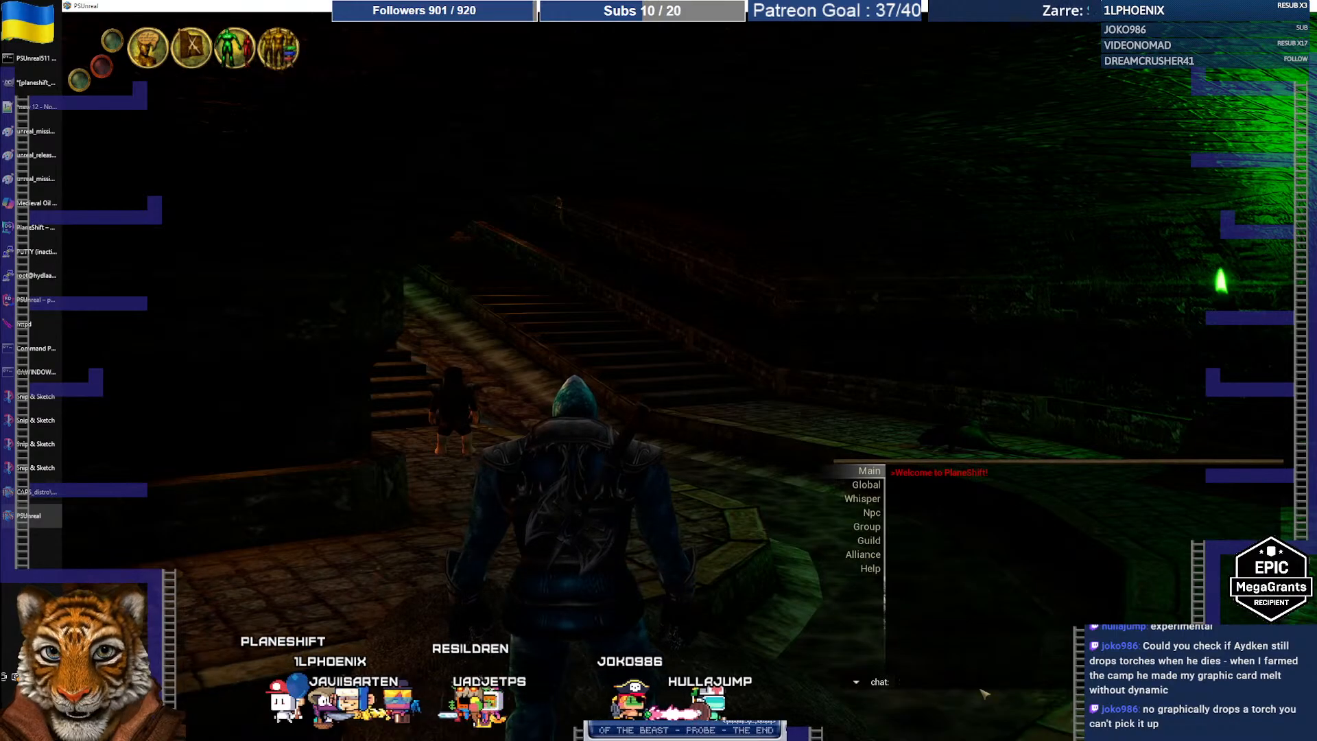
{"action": "type", "text": "/teleport me aydken"}
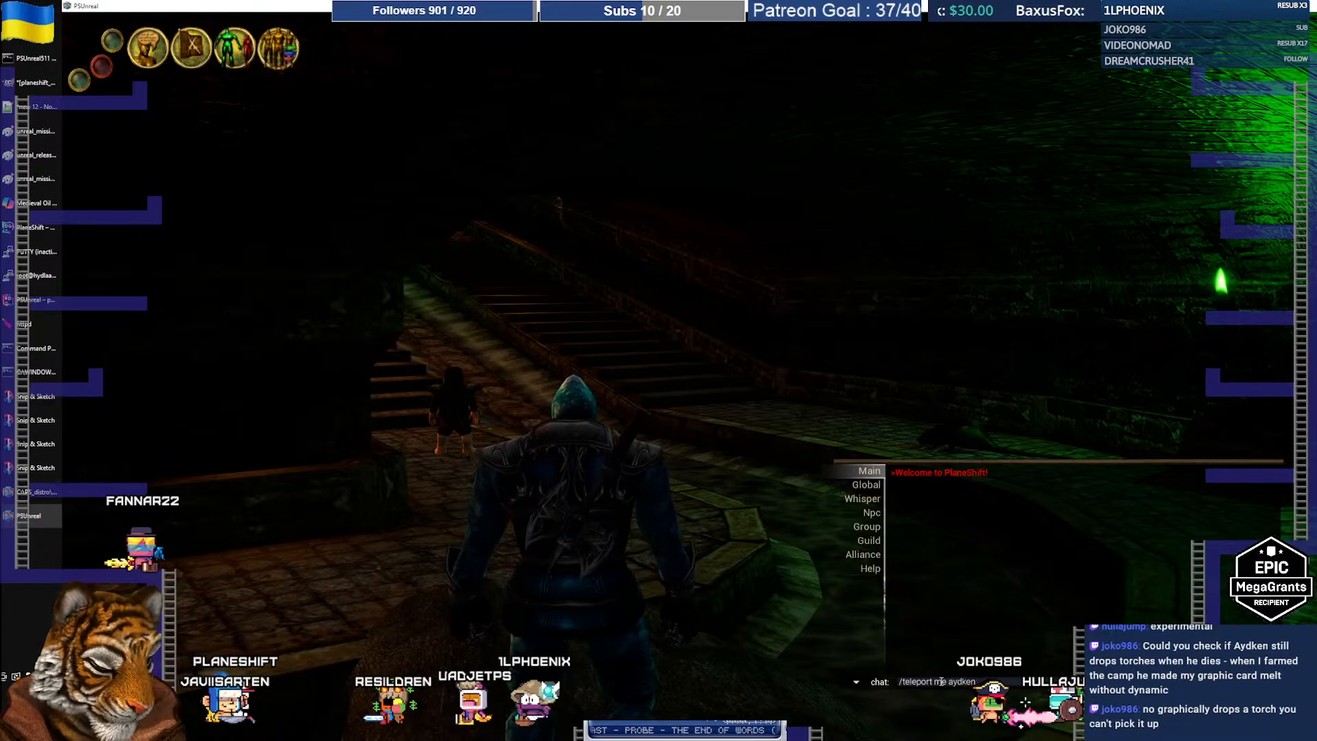
{"action": "key", "text": "Return"}
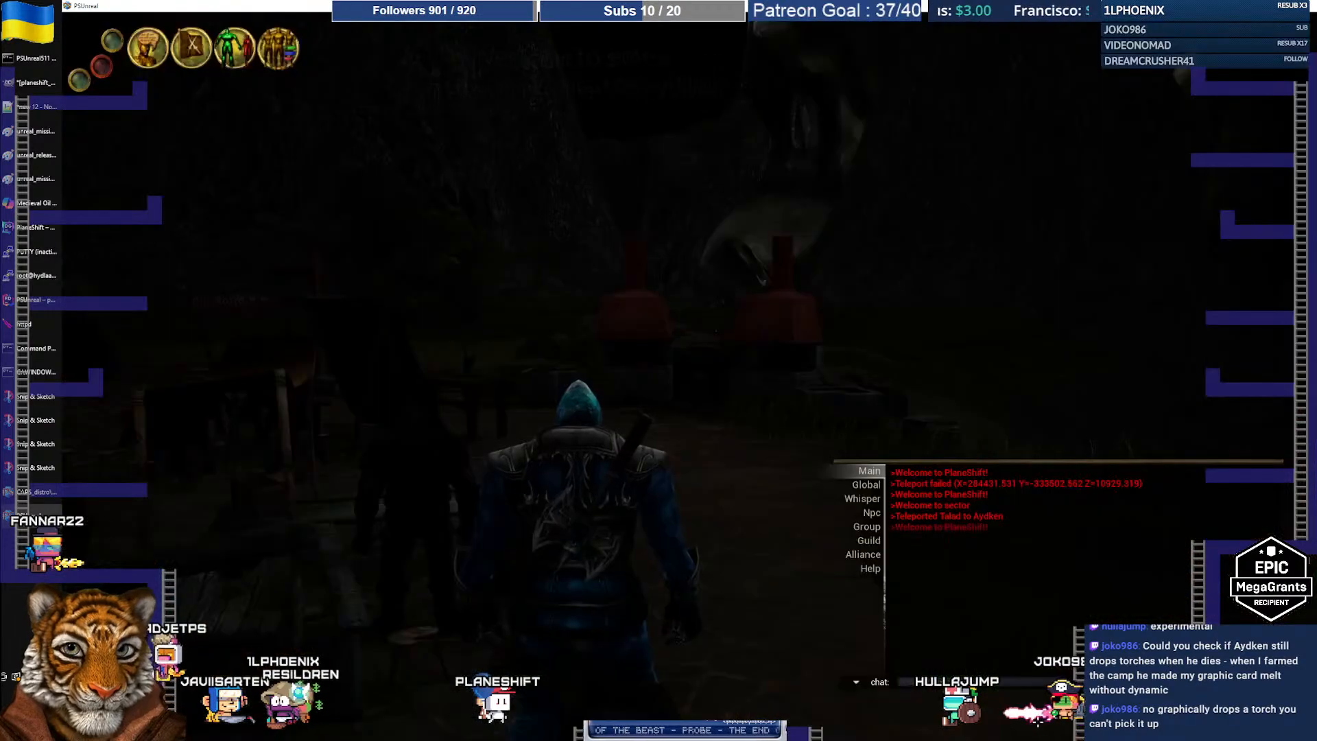
Adjust the camera, move the character near the crouching creature Aydken and target it
{"action": "right_click_drag", "start_coordinate": [668, 434], "coordinate": [669, 443]}
{"action": "key", "text": "w"}
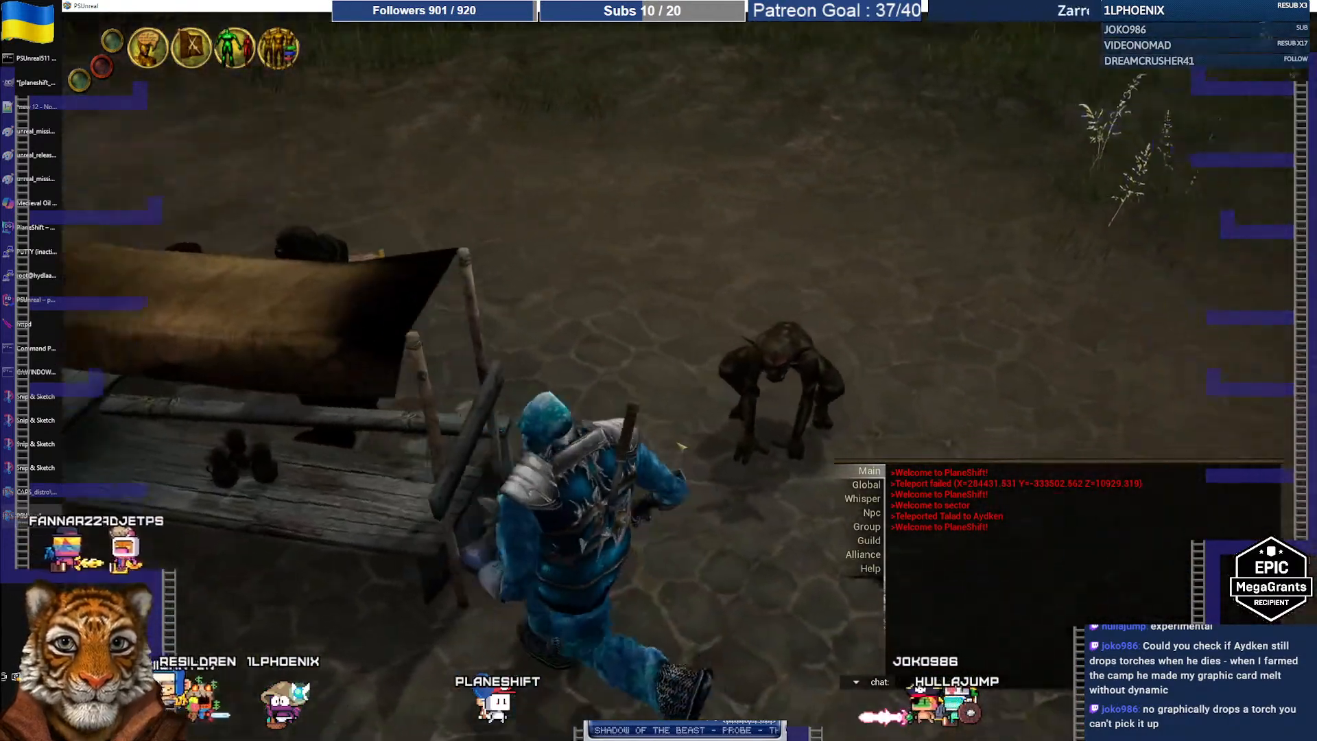
{"action": "key", "text": "s"}
{"action": "key", "text": "w"}
{"action": "left_click", "coordinate": [725, 388]}
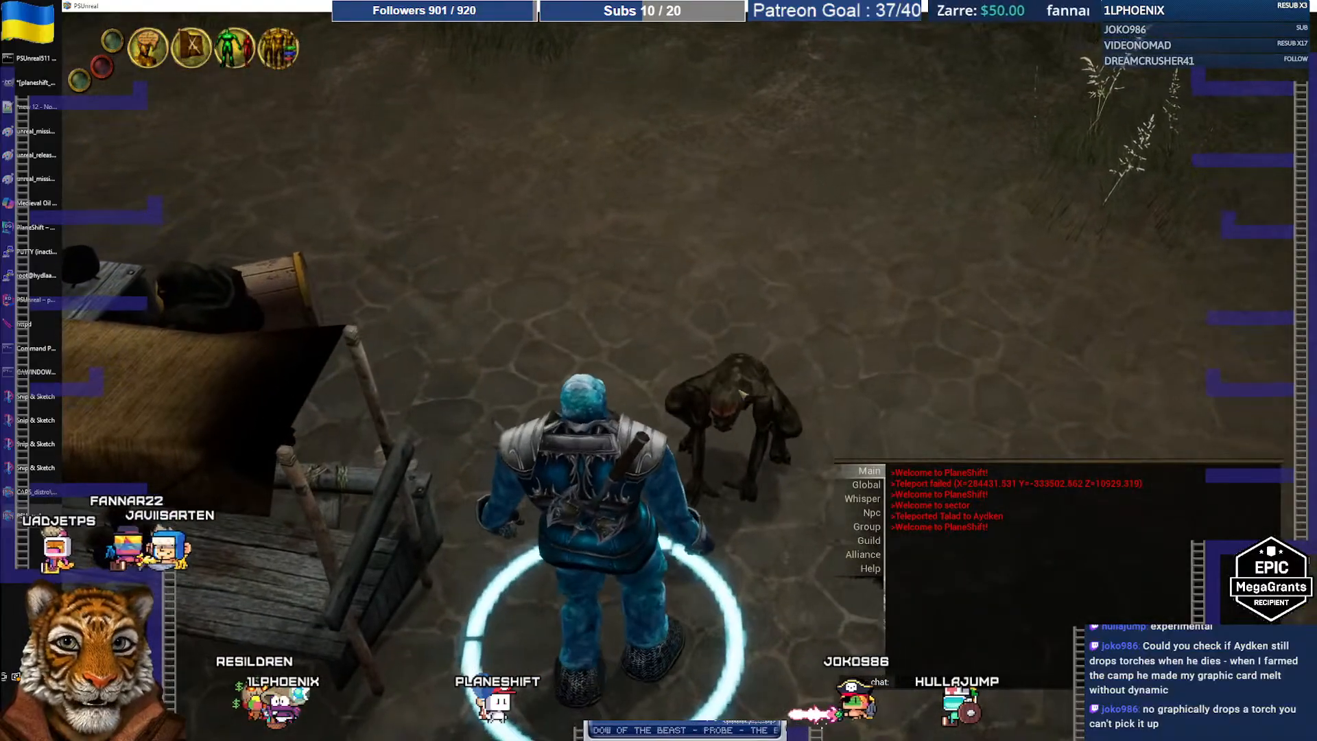
{"action": "left_click", "coordinate": [725, 388]}
{"action": "key", "text": "s"}
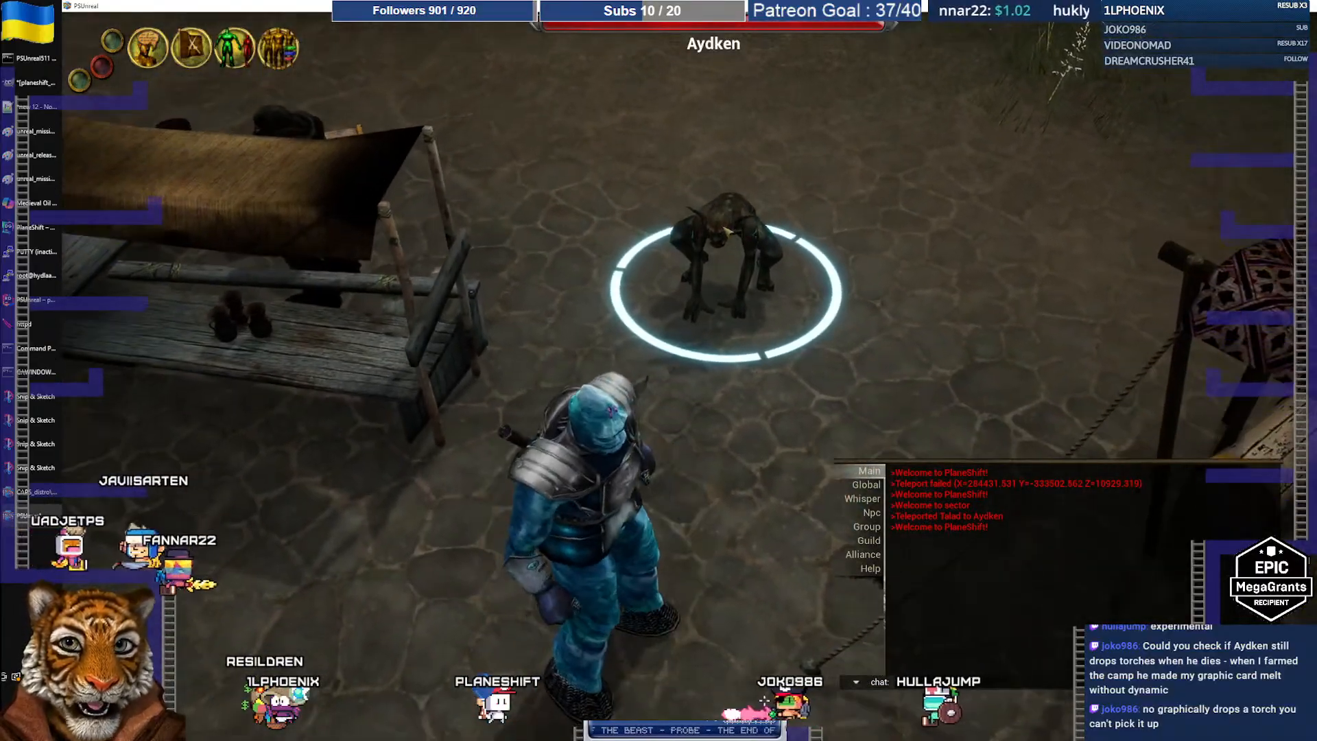
{"action": "key", "text": "w"}
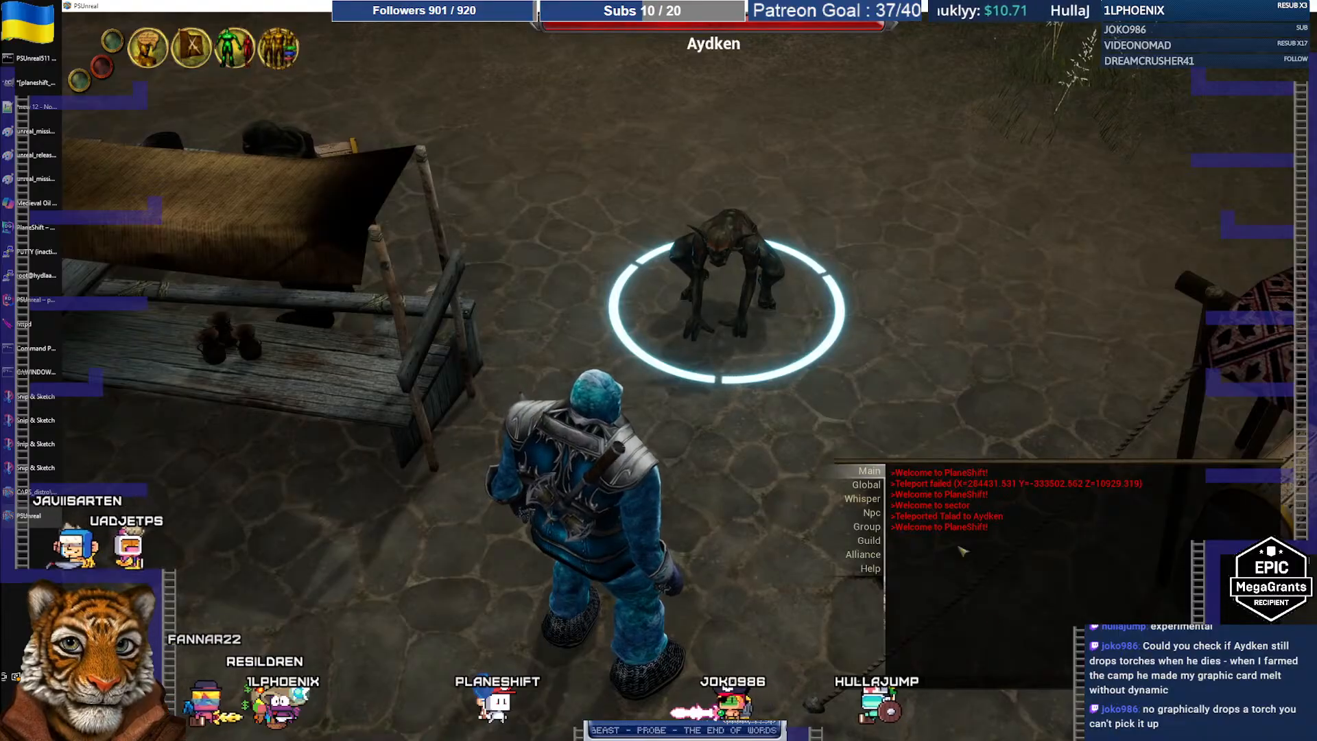
List the targeted Aydken's inventory and kill it using chat commands
{"action": "left_click", "coordinate": [966, 683]}
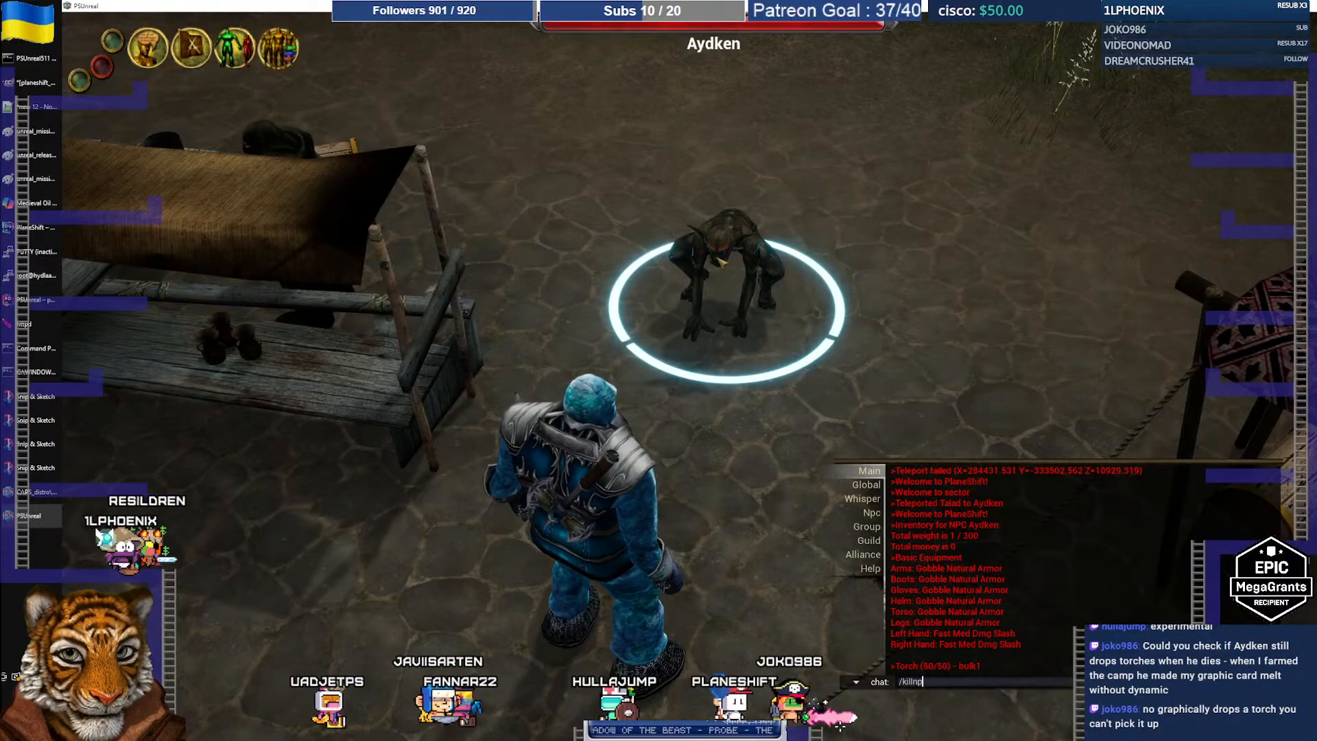
{"action": "key", "text": "Return"}
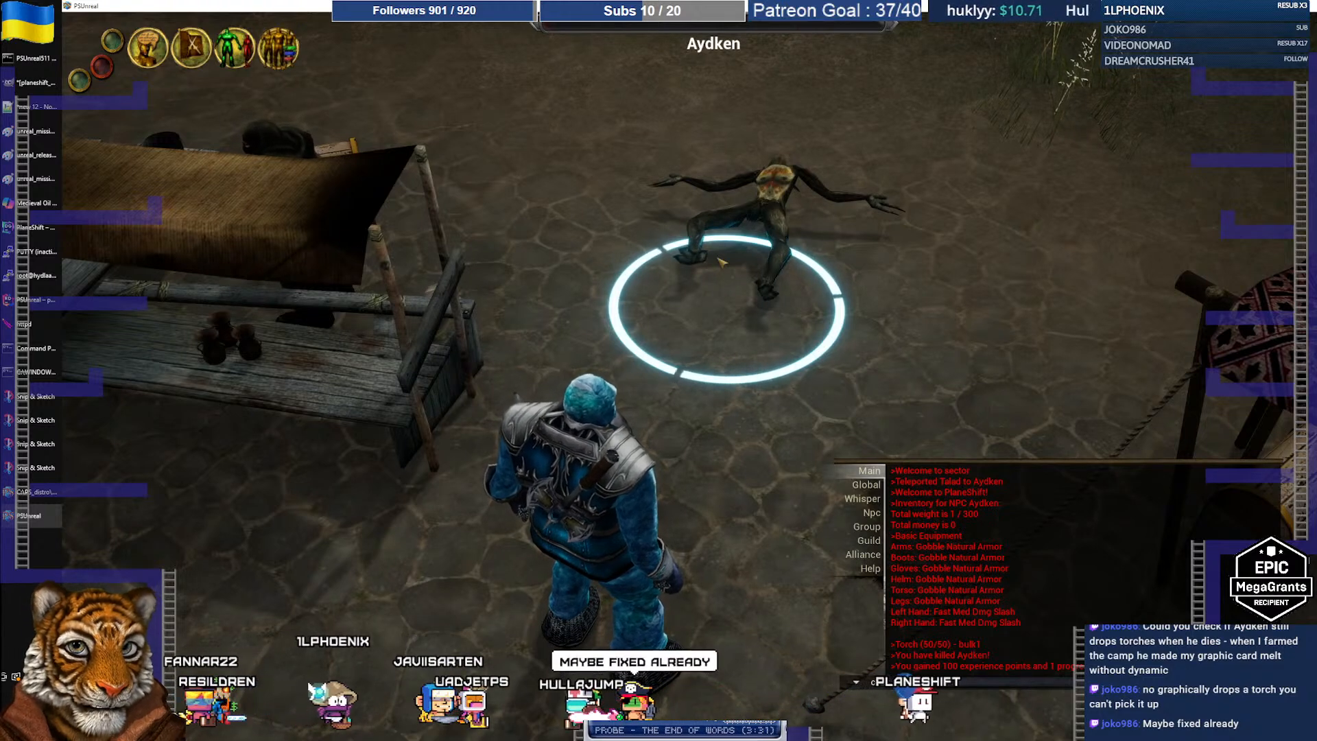
Loot Aydken's corpse to inspect its items, and close the loot window
{"action": "right_click", "coordinate": [762, 206]}
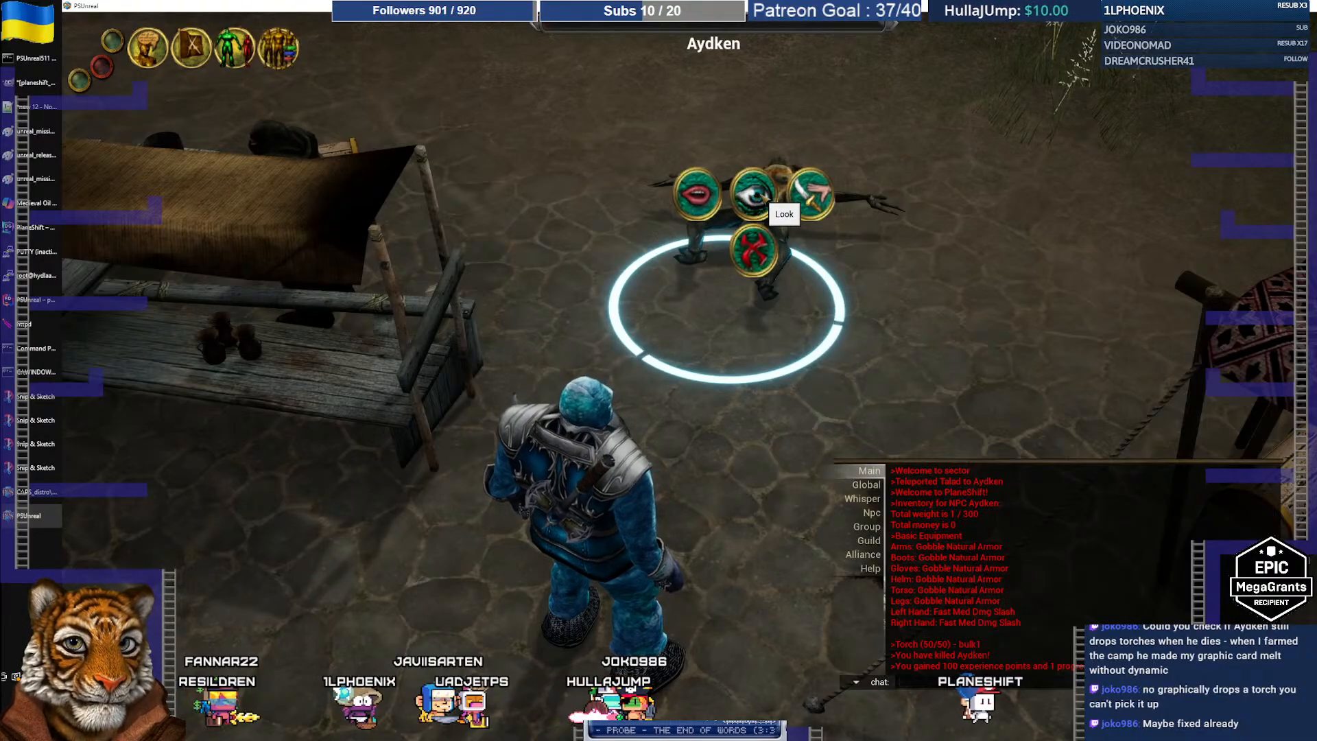
{"action": "left_click", "coordinate": [812, 194]}
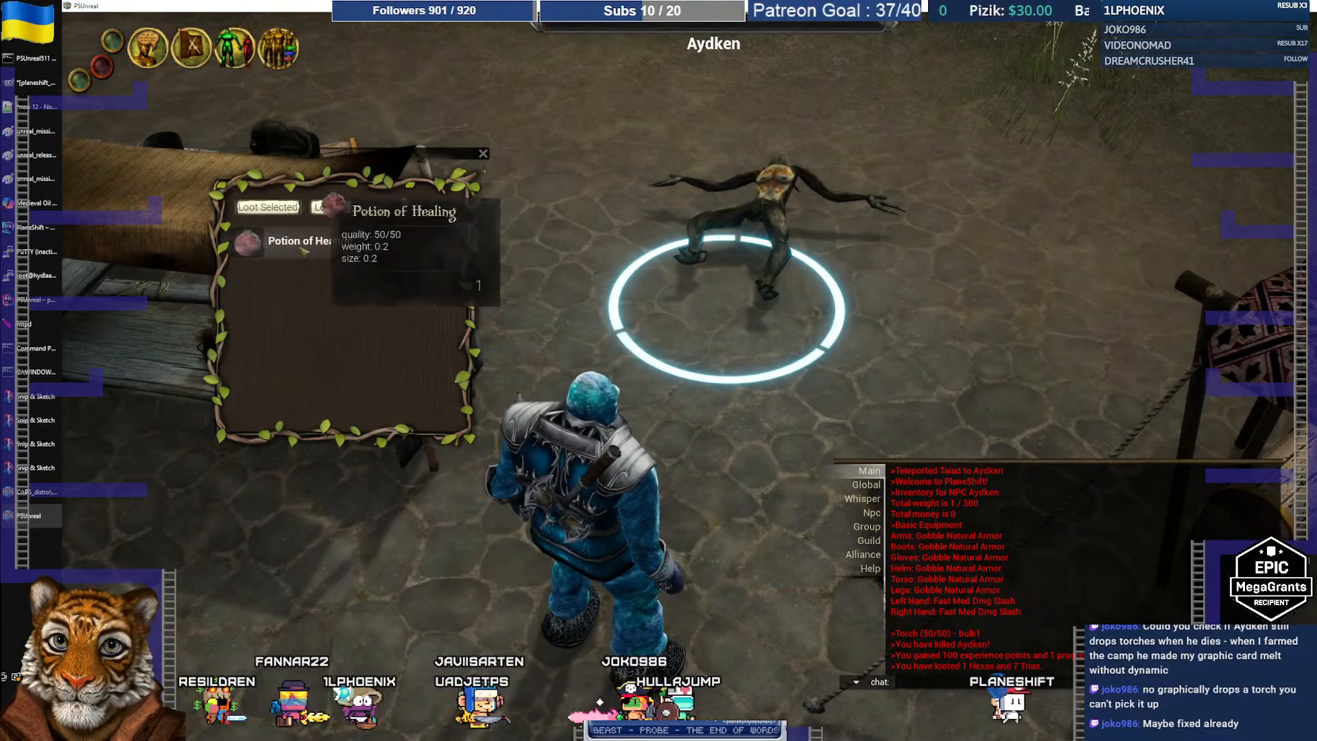
{"action": "left_click", "coordinate": [483, 153]}
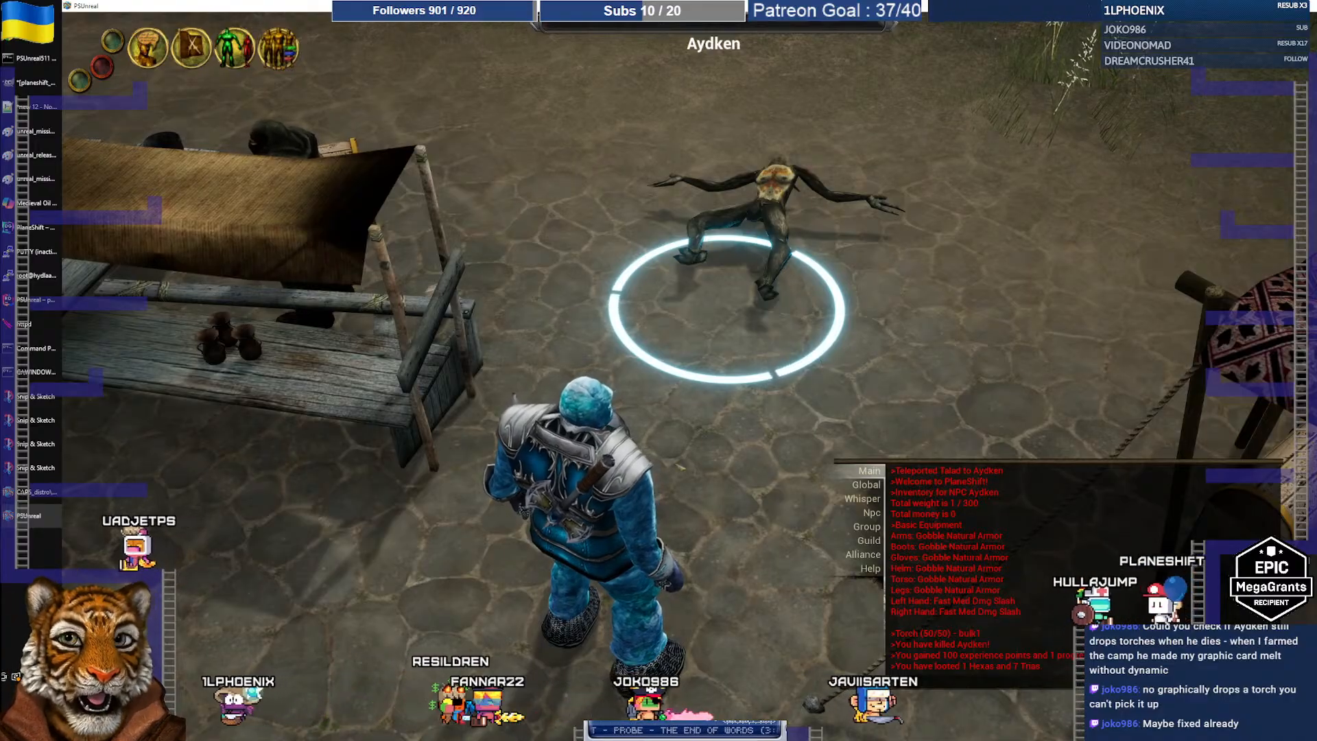
Walk the character away from Aydken's corpse and look over the camp's market stall, tents and campfire
{"action": "mouse_move", "coordinate": [818, 369]}
{"action": "right_mouse_down"}
{"action": "mouse_move", "coordinate": [840, 346]}
{"action": "mouse_move", "coordinate": [831, 333]}
{"action": "right_mouse_up"}
{"action": "key", "text": "d"}
{"action": "key", "text": "w"}
{"action": "key", "text": "s"}
{"action": "key", "text": "w"}
{"action": "key", "text": "s"}
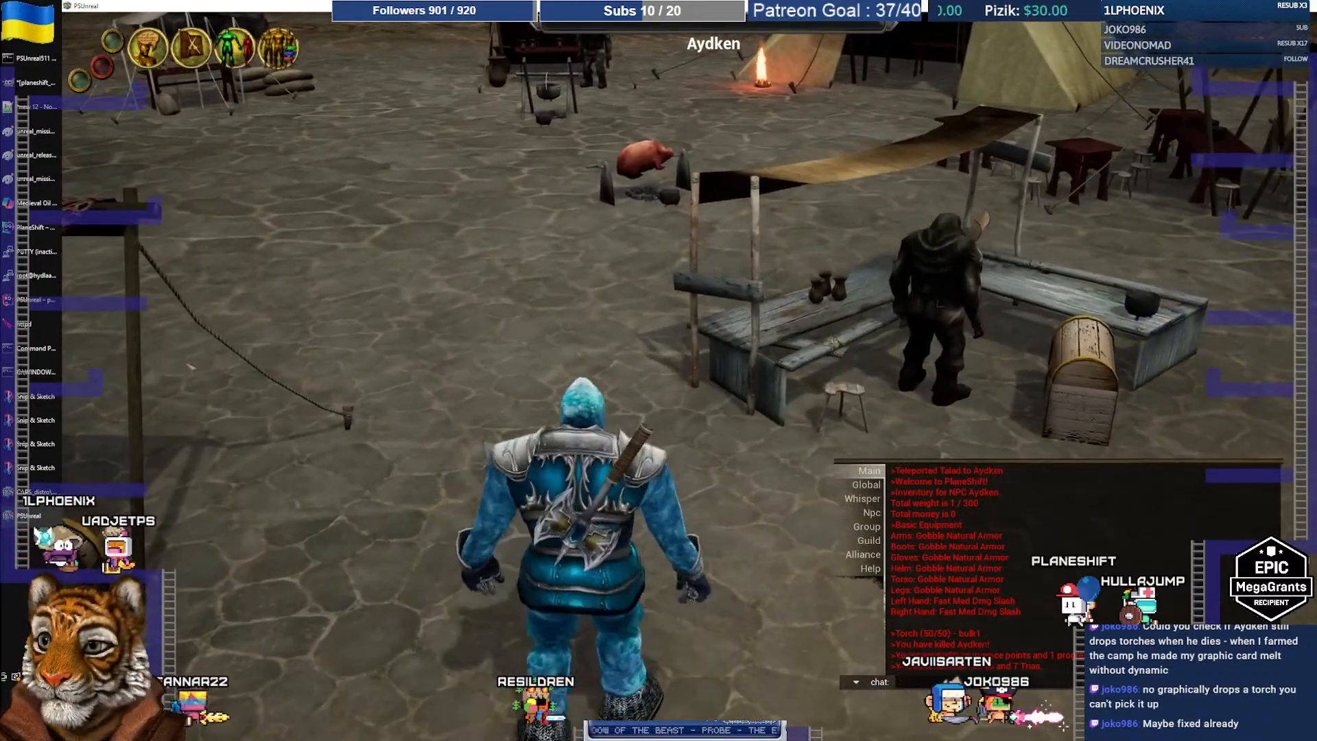
Set the pen colour to red and mark the released client's sewer tunnel snip with an N
{"action": "left_click", "coordinate": [36, 468]}
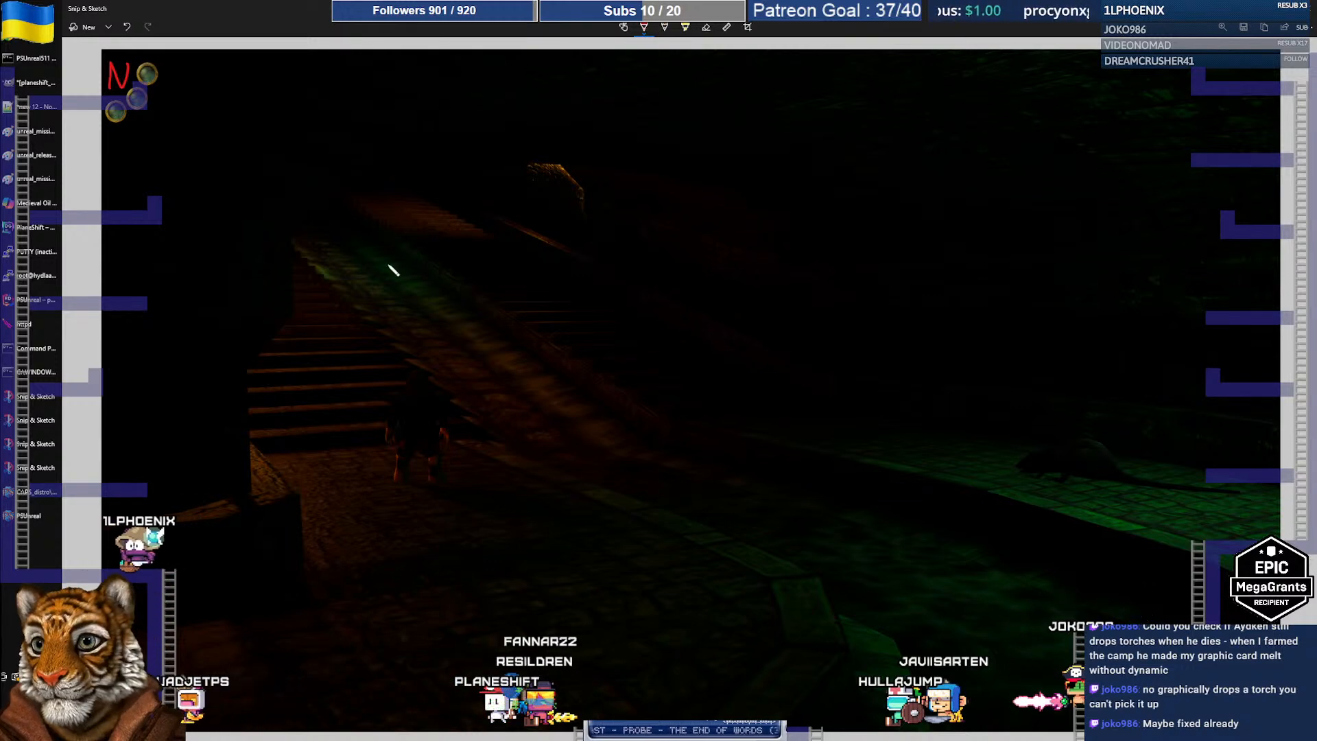
{"action": "left_click", "coordinate": [26, 400]}
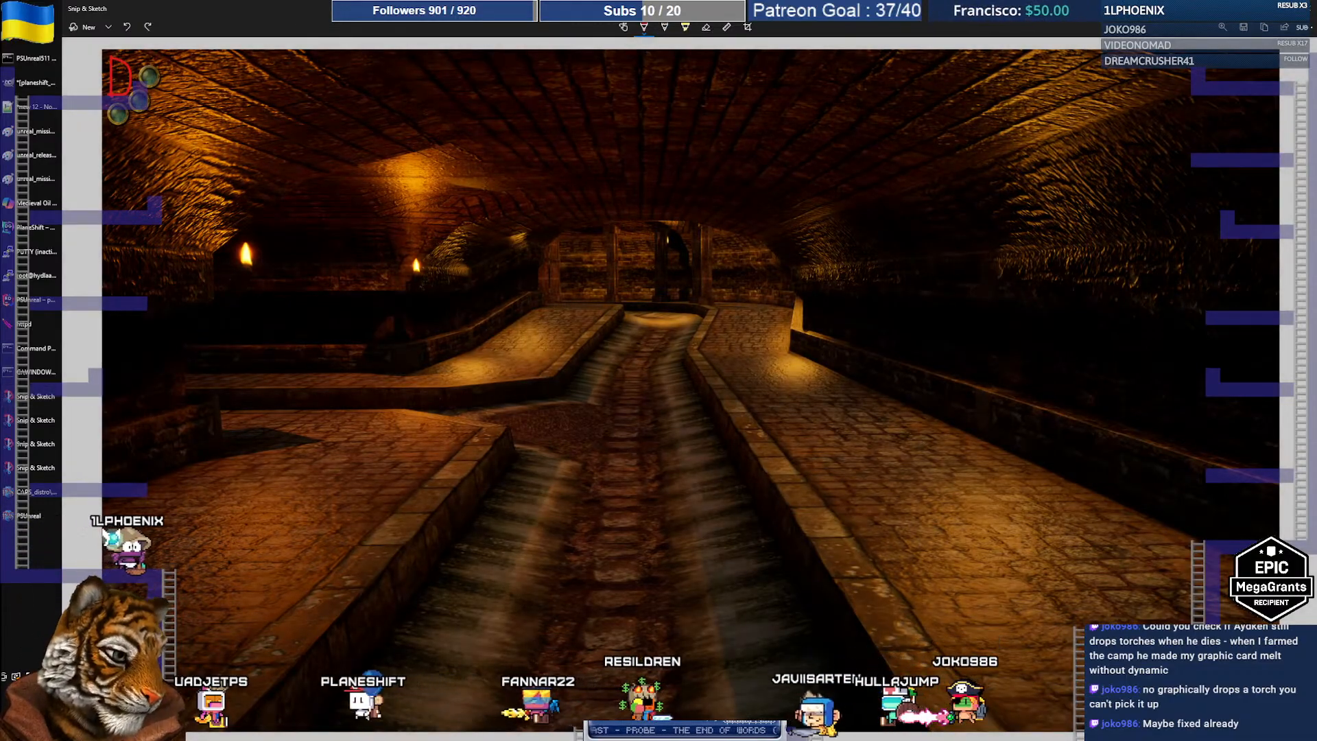
{"action": "left_click", "coordinate": [31, 419]}
{"action": "left_click_drag", "start_coordinate": [111, 129], "coordinate": [129, 104]}
{"action": "left_click", "coordinate": [643, 27]}
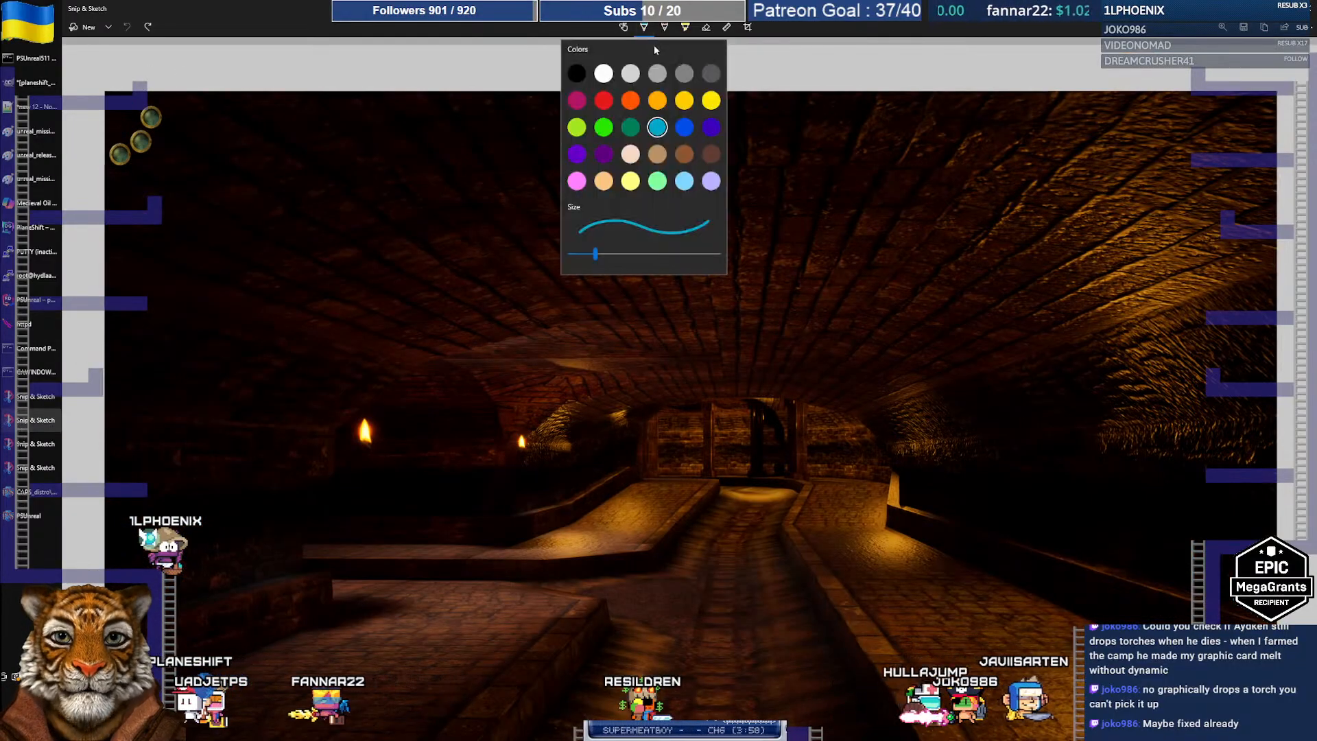
{"action": "left_click", "coordinate": [602, 101]}
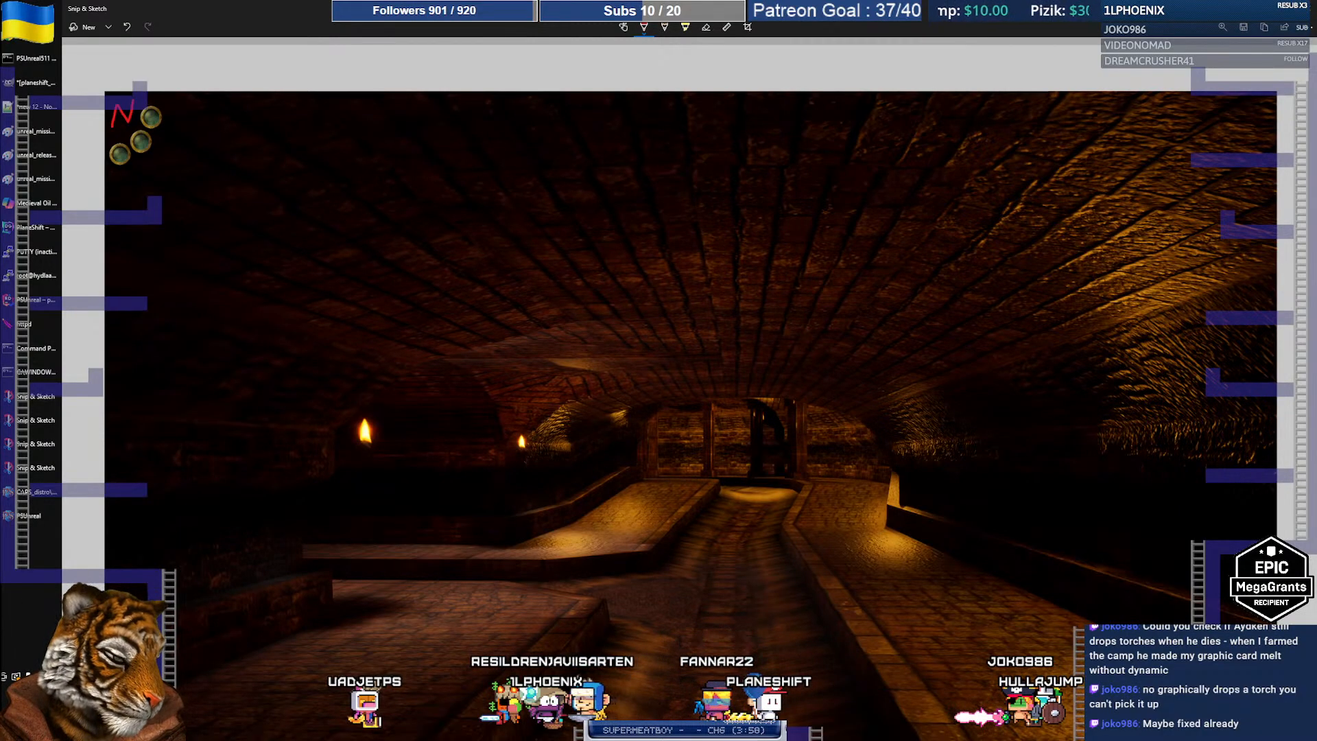
Review the stairs snips again by switching between the N and D versions
{"action": "left_click", "coordinate": [58, 442]}
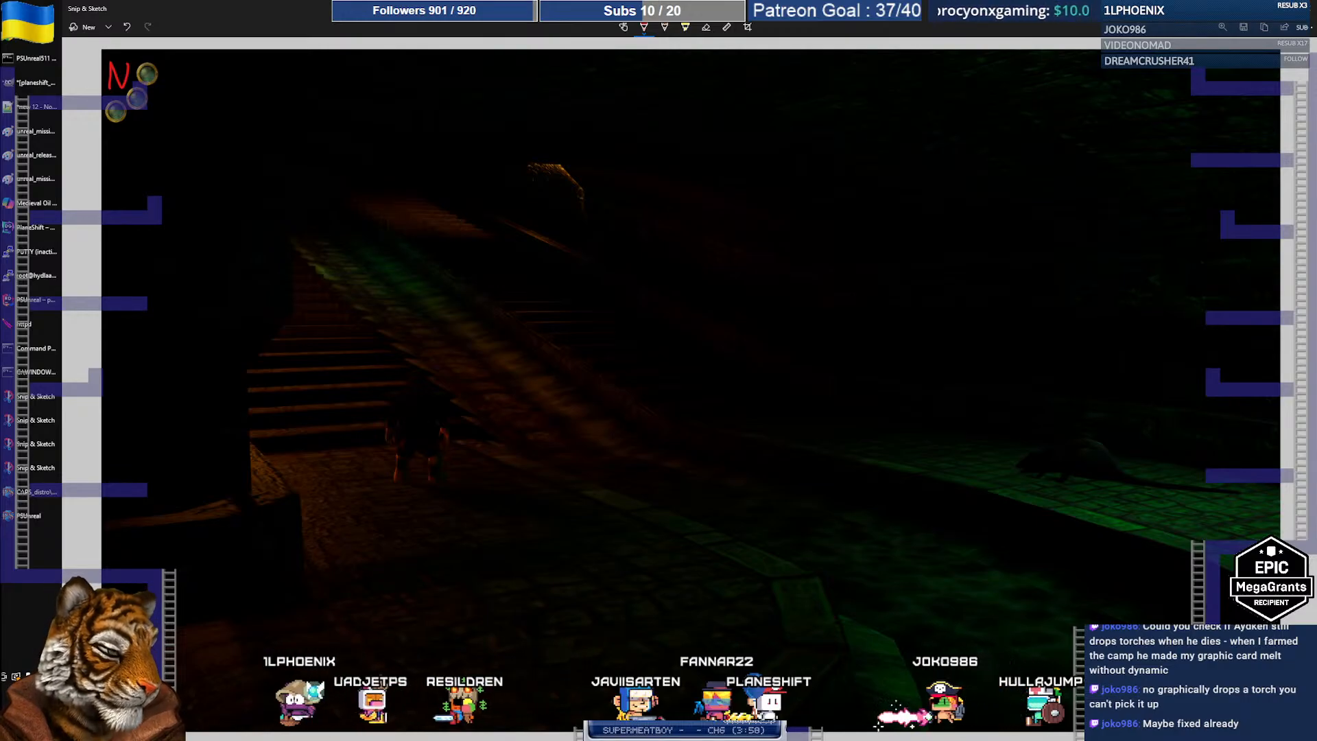
{"action": "left_click", "coordinate": [31, 470]}
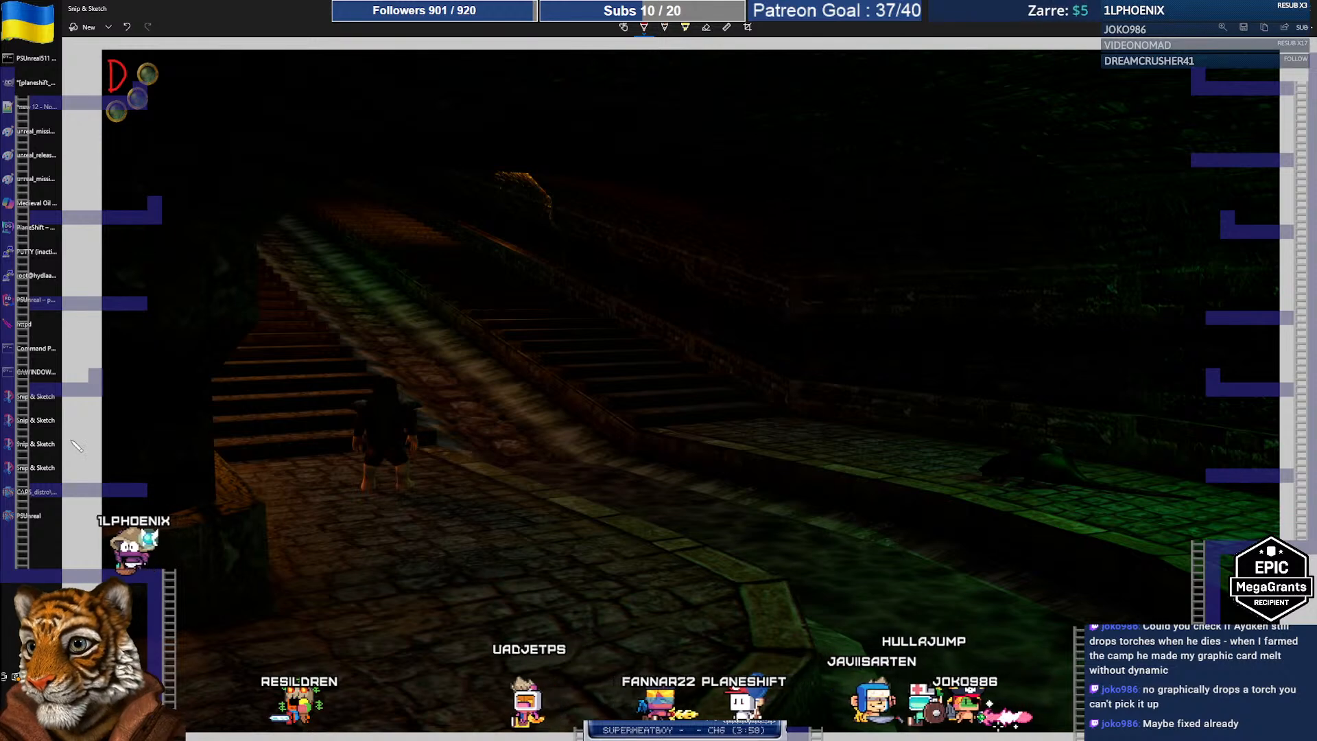
{"action": "left_click", "coordinate": [31, 445]}
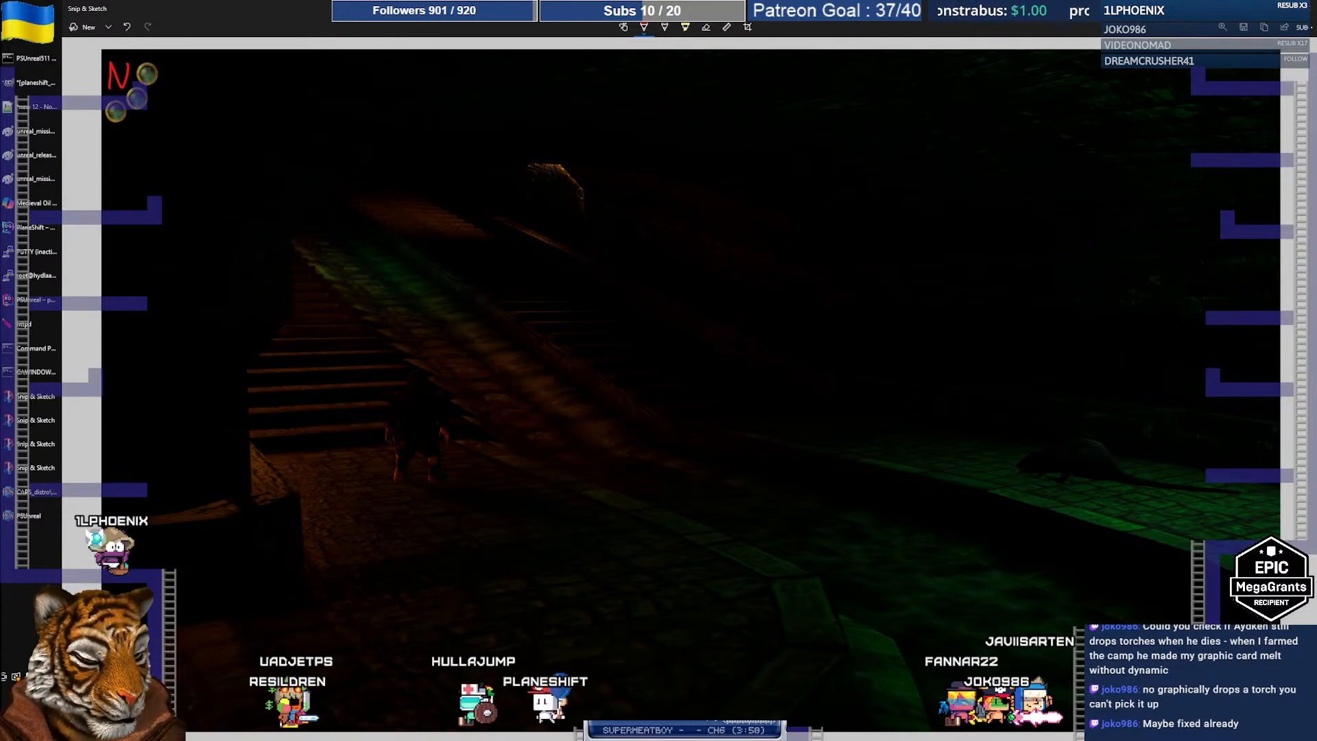
Switch back to the PSUnreal game client and teleport the character to Percival
{"action": "left_click", "coordinate": [34, 516]}
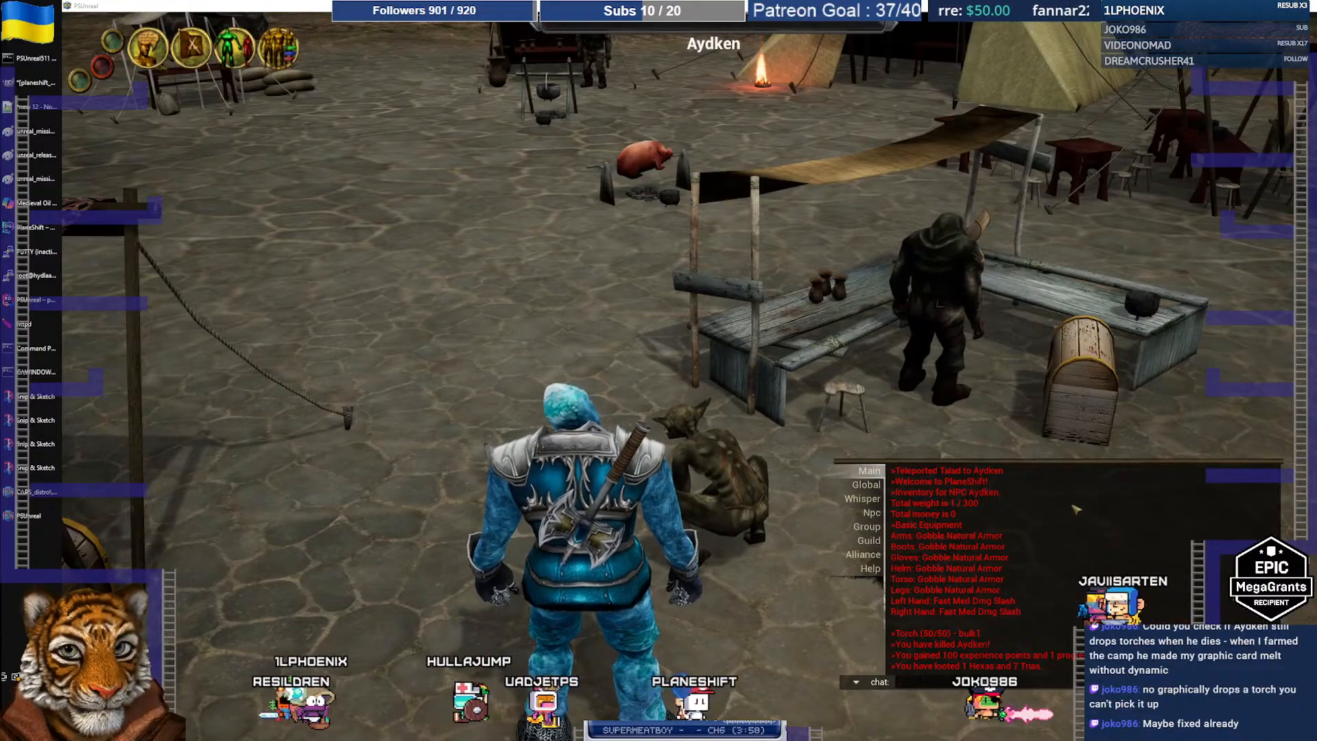
{"action": "left_click", "coordinate": [915, 682]}
{"action": "type", "text": "/inspect"}
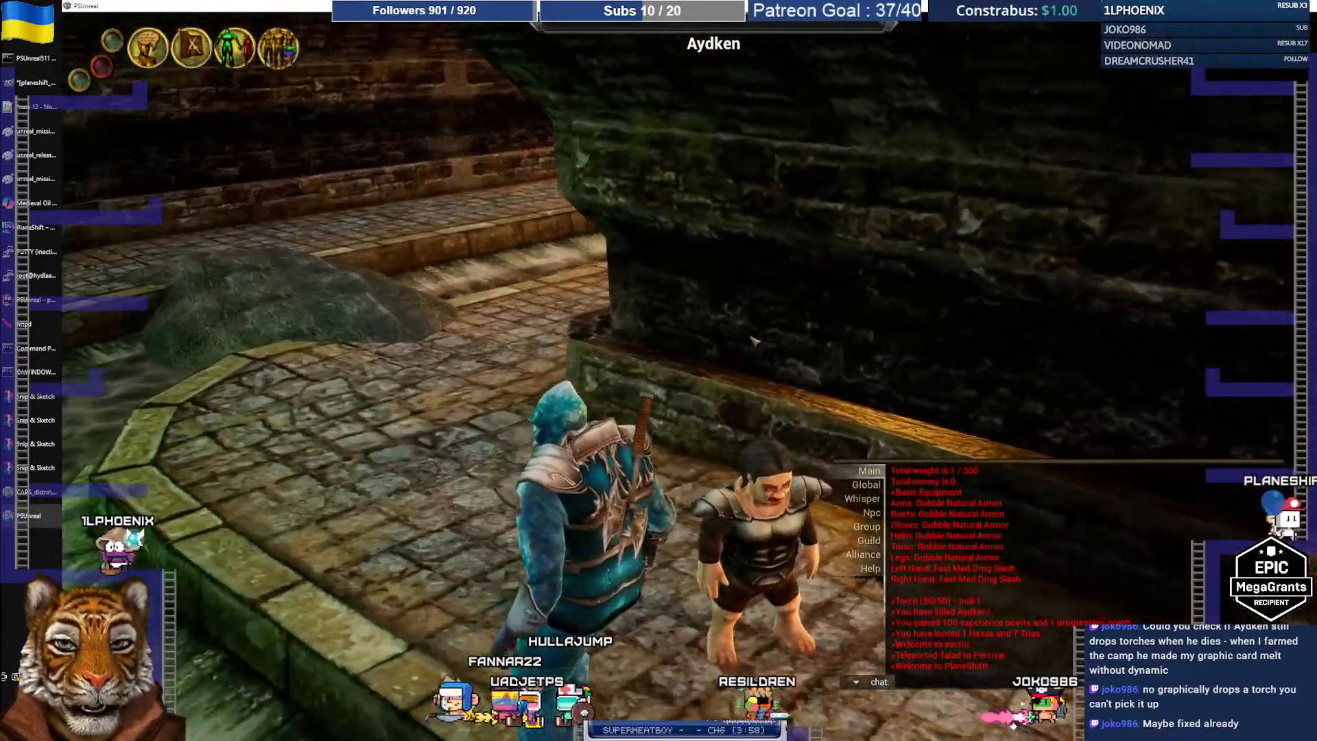
Talk to Finra Neticlo in the sewers to view the dwarf's face up close, and leave the dialogue
{"action": "key", "text": "s"}
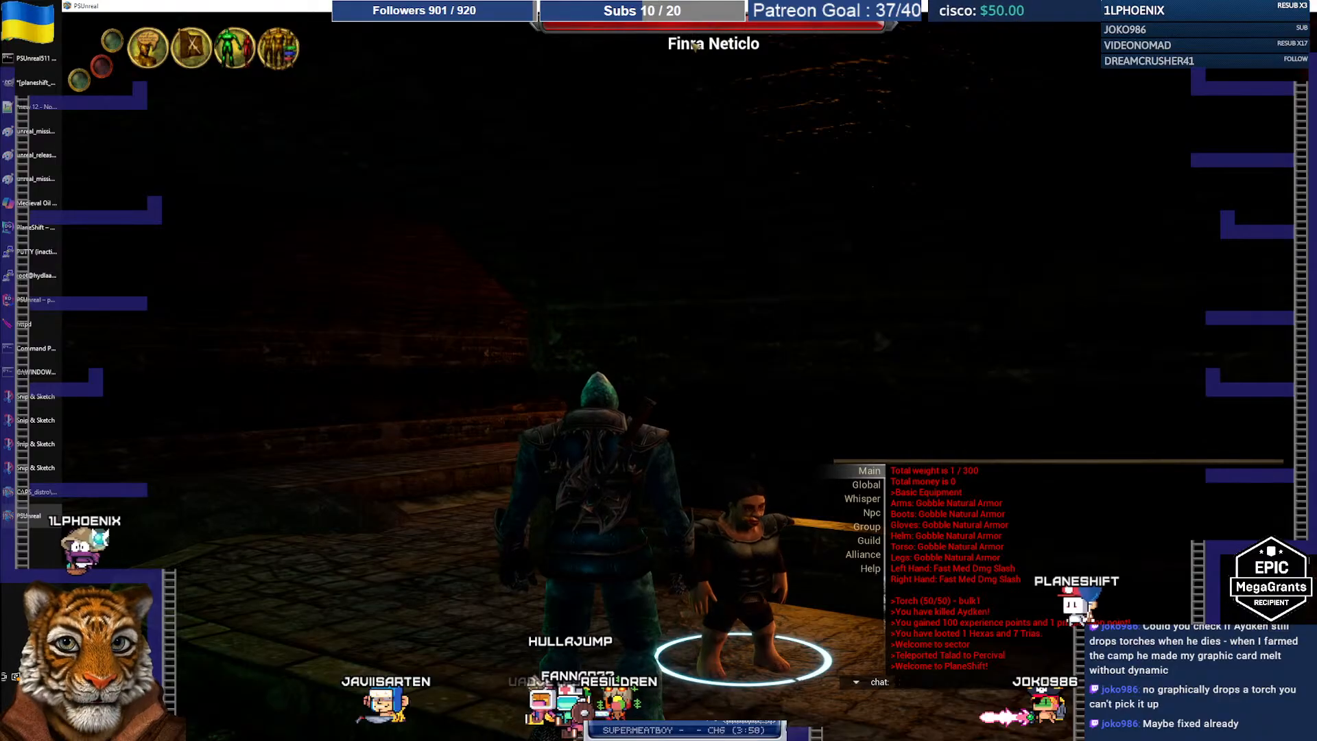
{"action": "right_click_drag", "start_coordinate": [772, 538], "coordinate": [770, 449]}
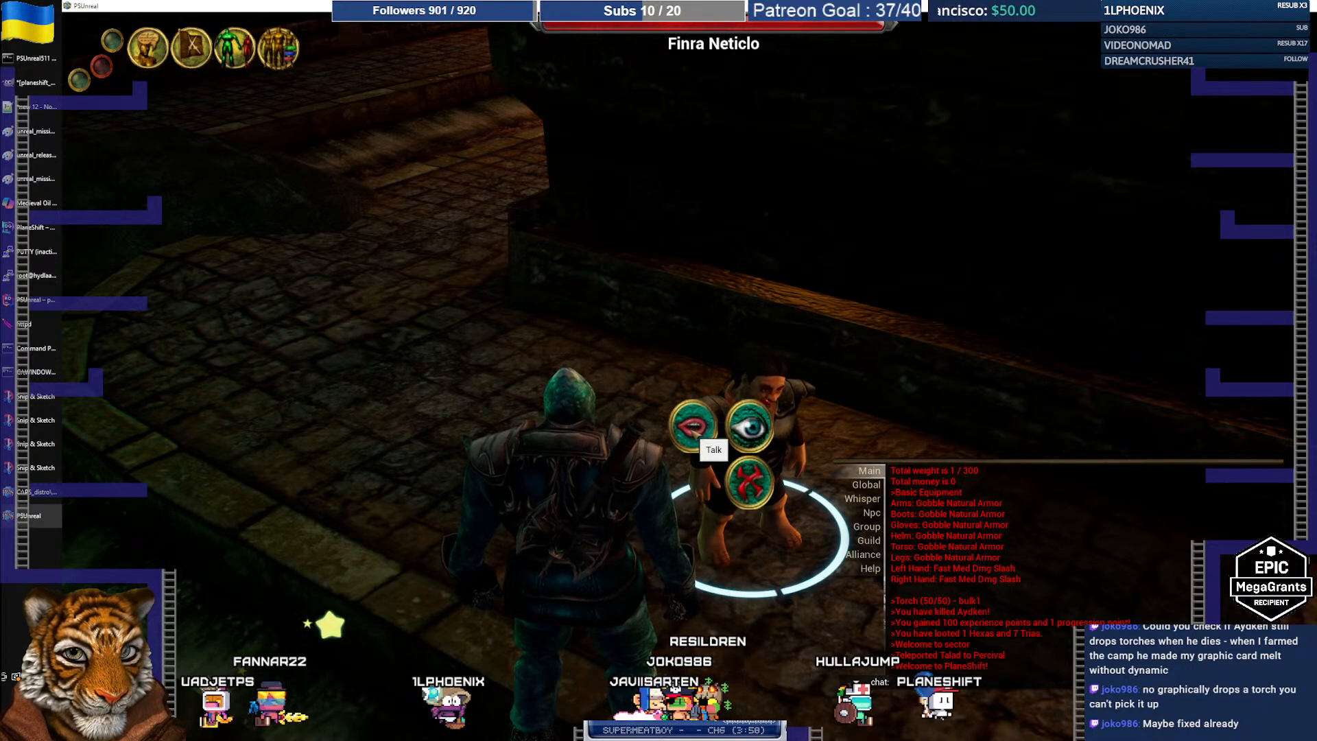
{"action": "left_click", "coordinate": [691, 426]}
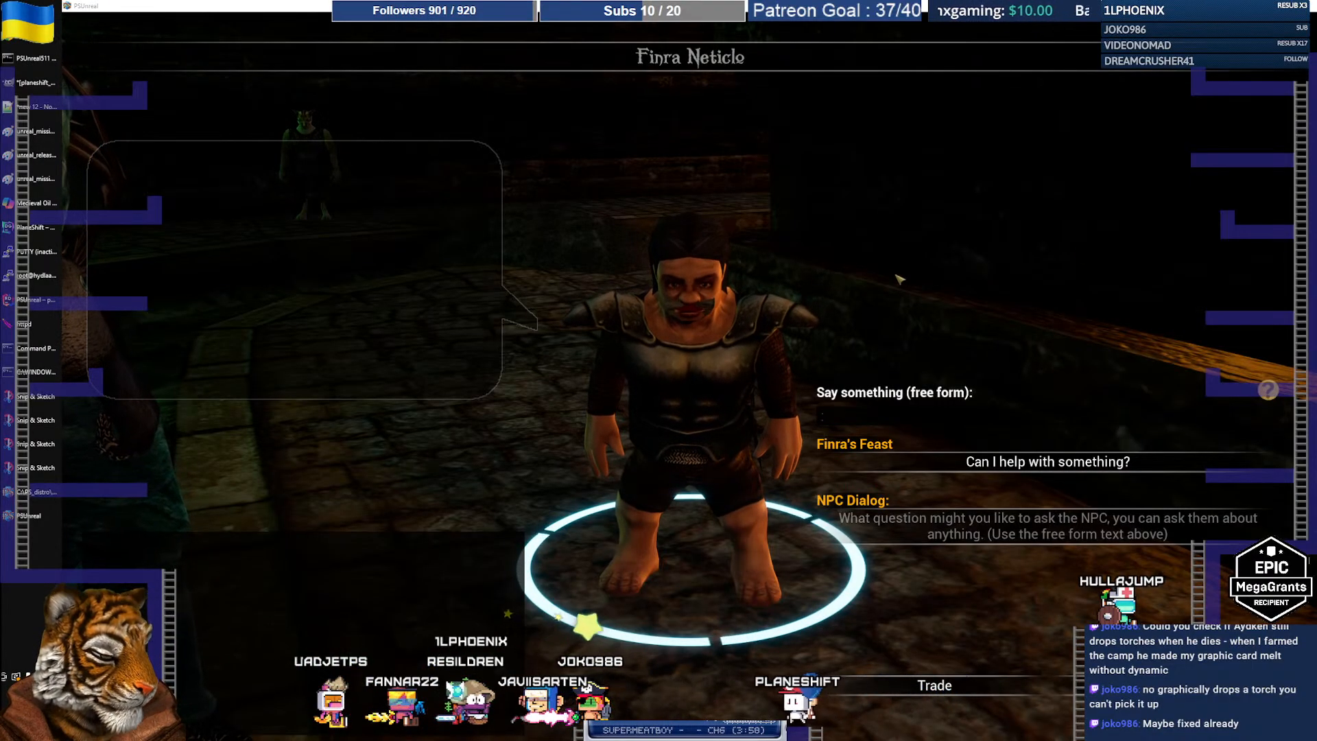
{"action": "key", "text": "Escape"}
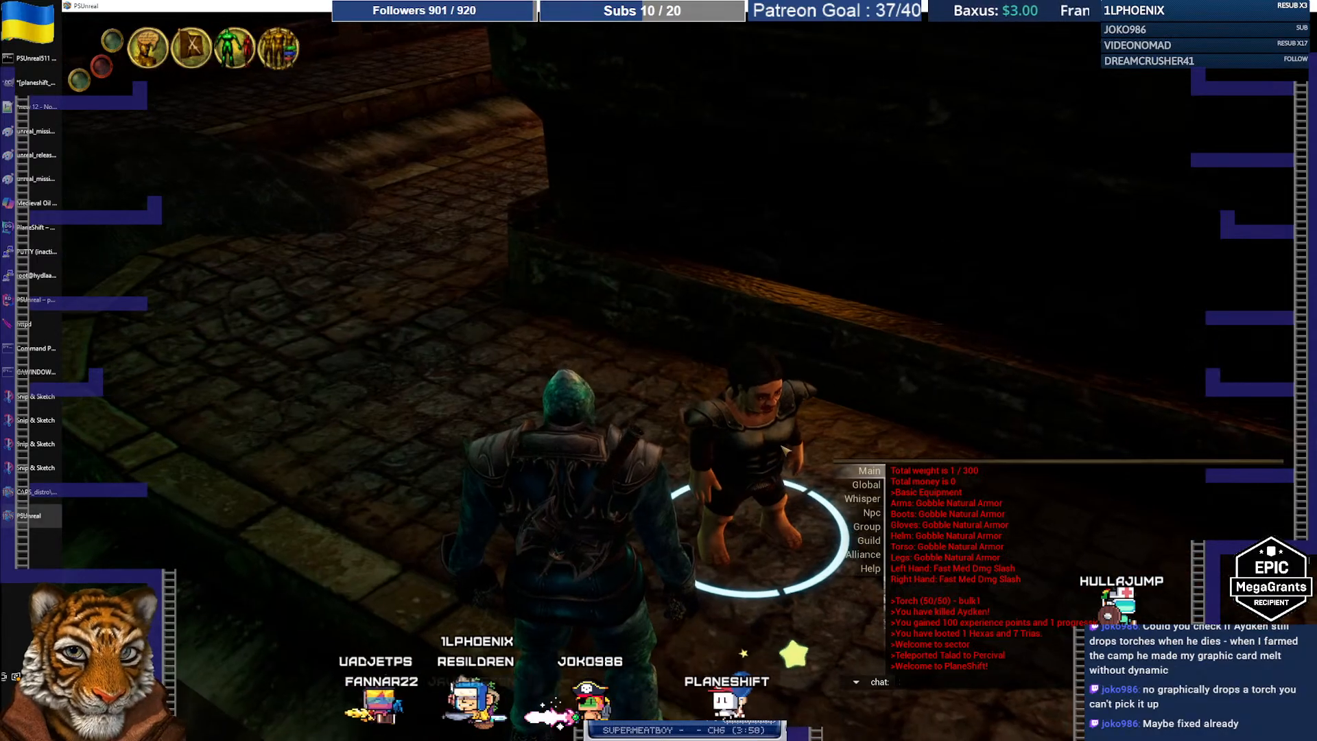
Reload Finra Neticlo with /killnpc reload, examine his face and beard in the dialogue view, and close it
{"action": "type", "text": "/killnpc relo"}
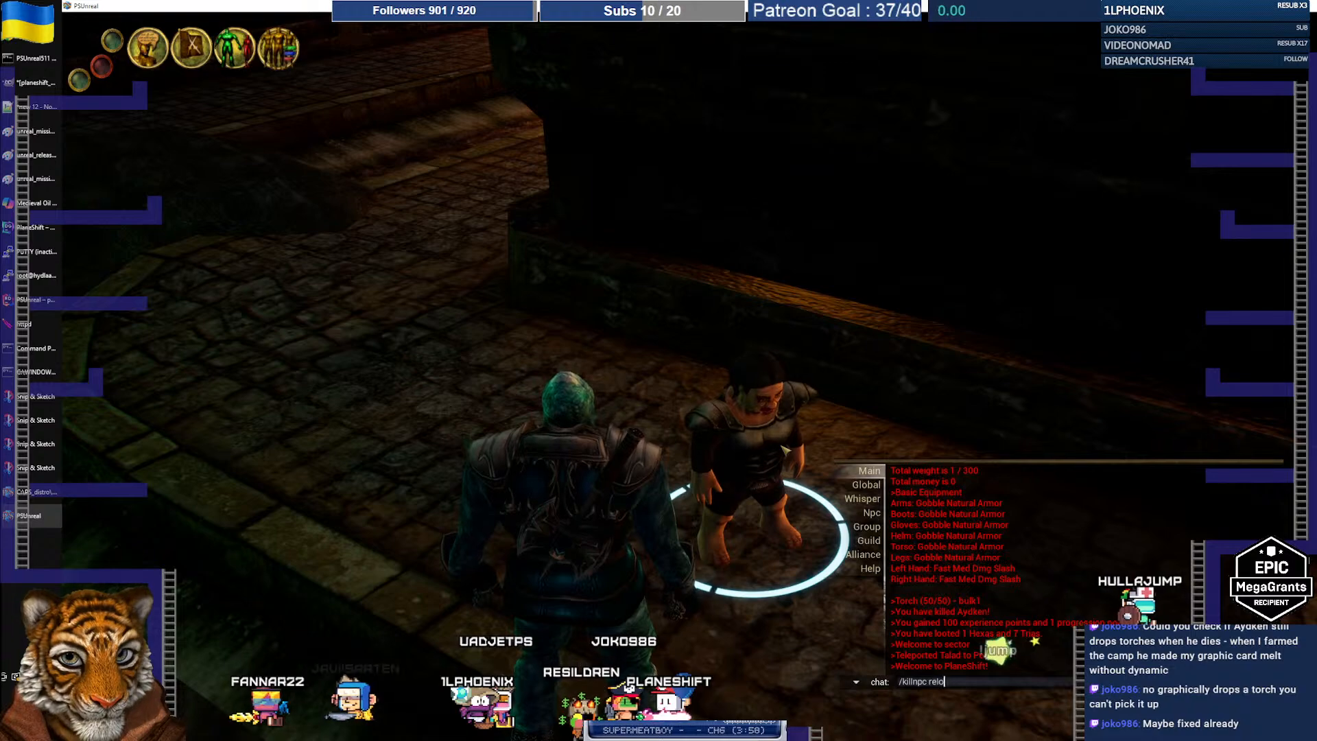
{"action": "key", "text": "BackSpace"}
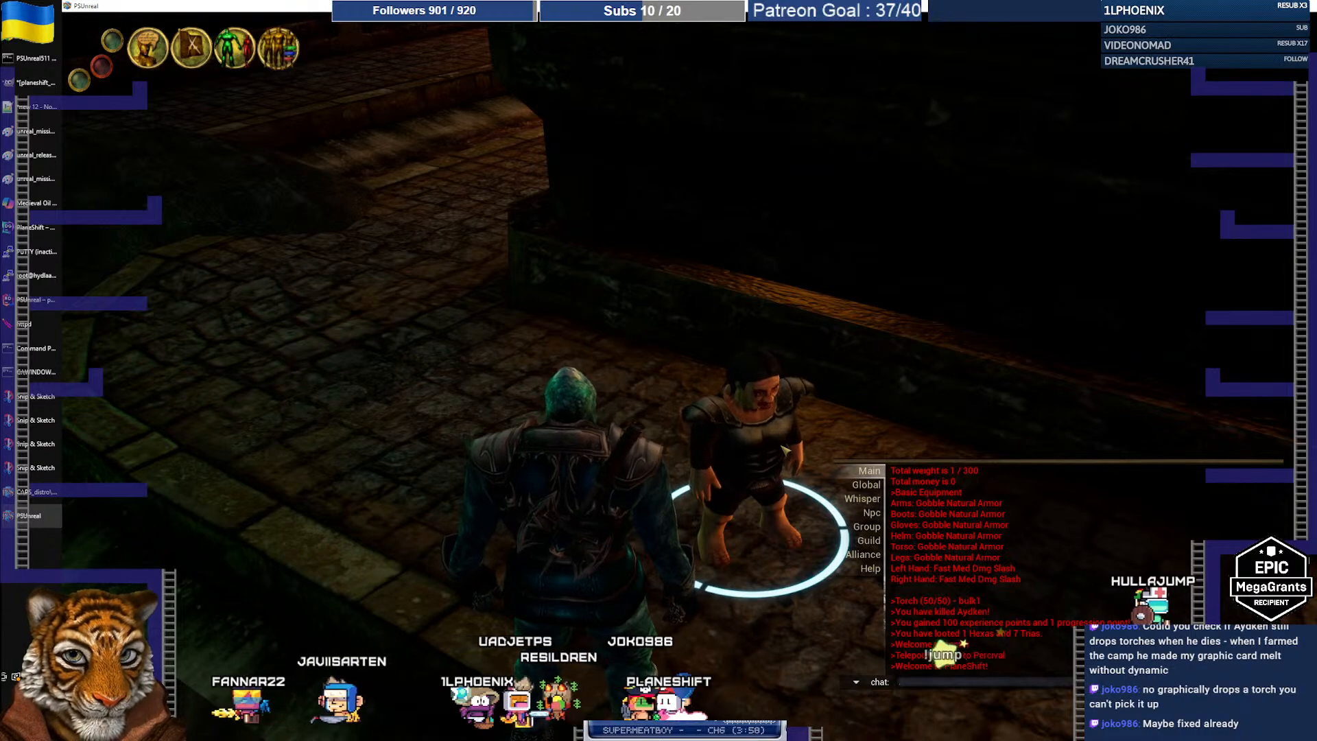
{"action": "right_click_drag", "start_coordinate": [828, 372], "coordinate": [827, 384]}
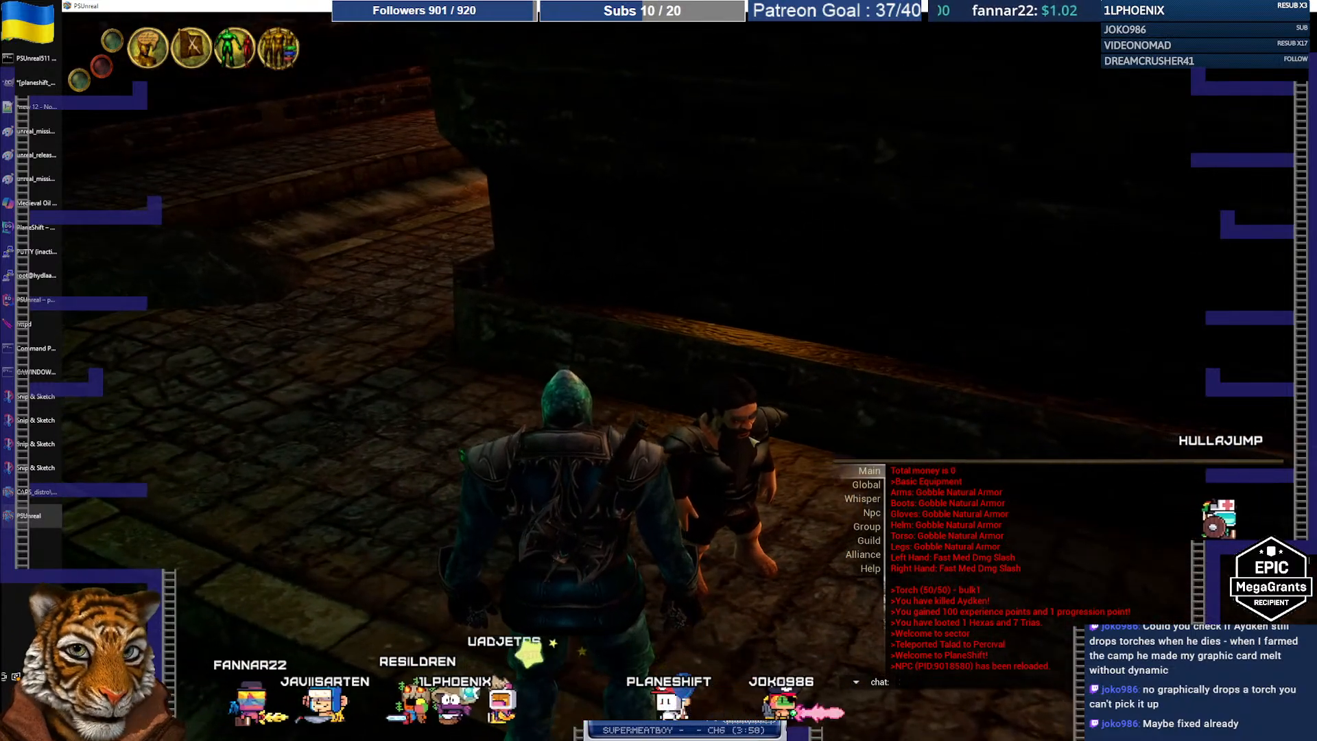
{"action": "left_click", "coordinate": [754, 440]}
{"action": "left_click", "coordinate": [696, 437]}
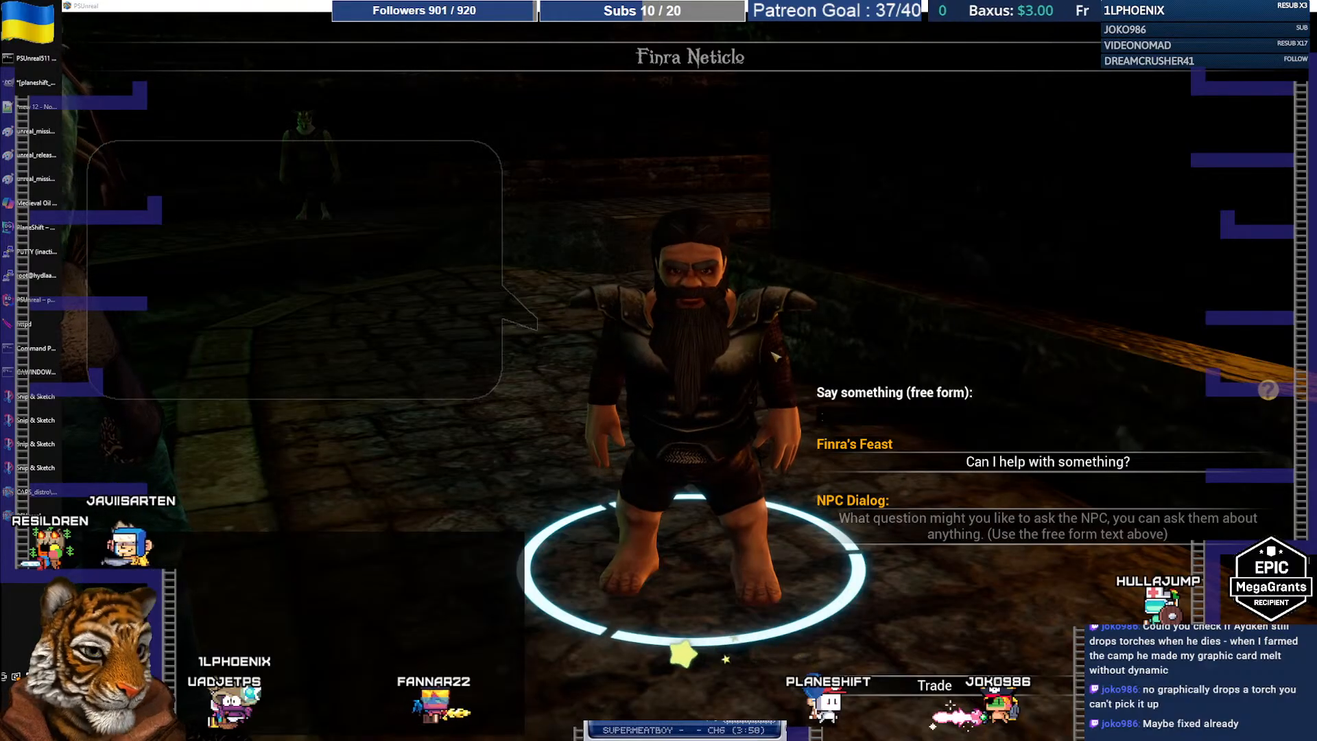
{"action": "left_click", "coordinate": [747, 473]}
{"action": "key", "text": "Escape"}
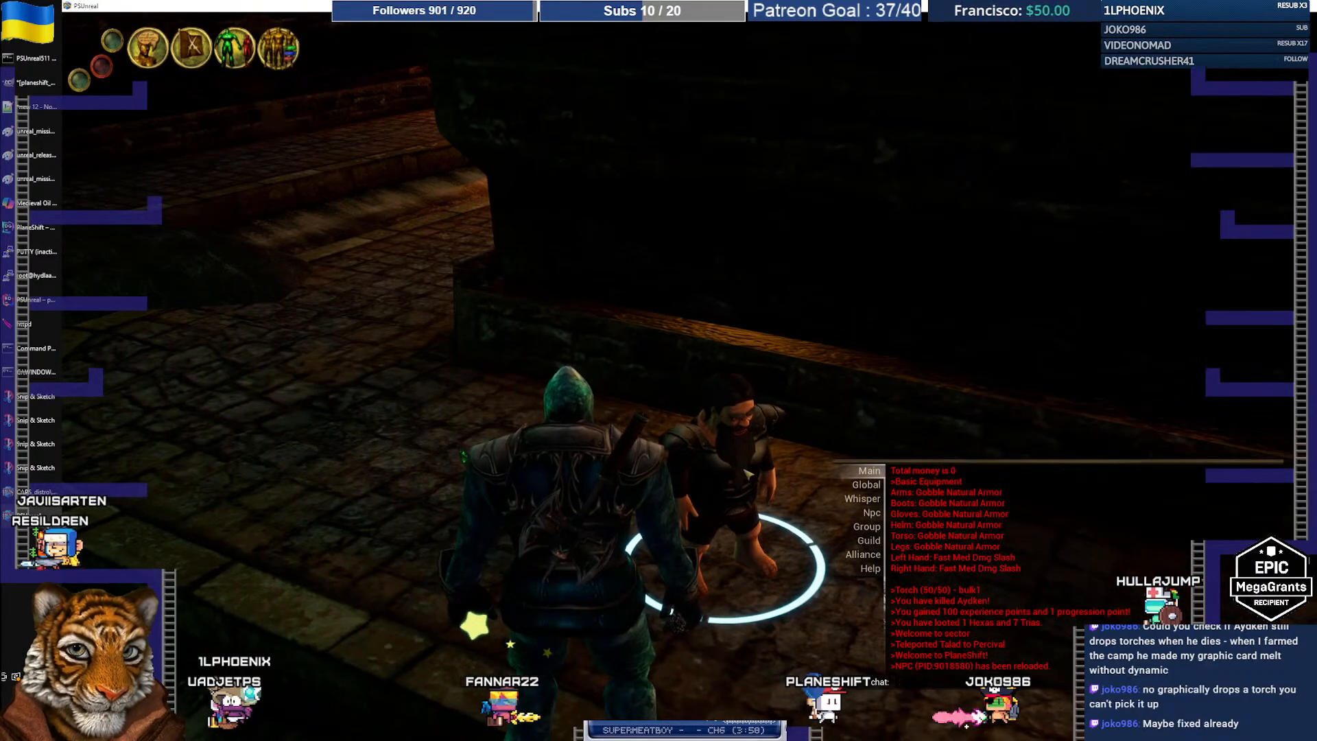
Repeat the reload command on Finra Neticlo and check his beard again in the dialogue view
{"action": "key", "text": "Return"}
{"action": "key", "text": "Up"}
{"action": "key", "text": "Return"}
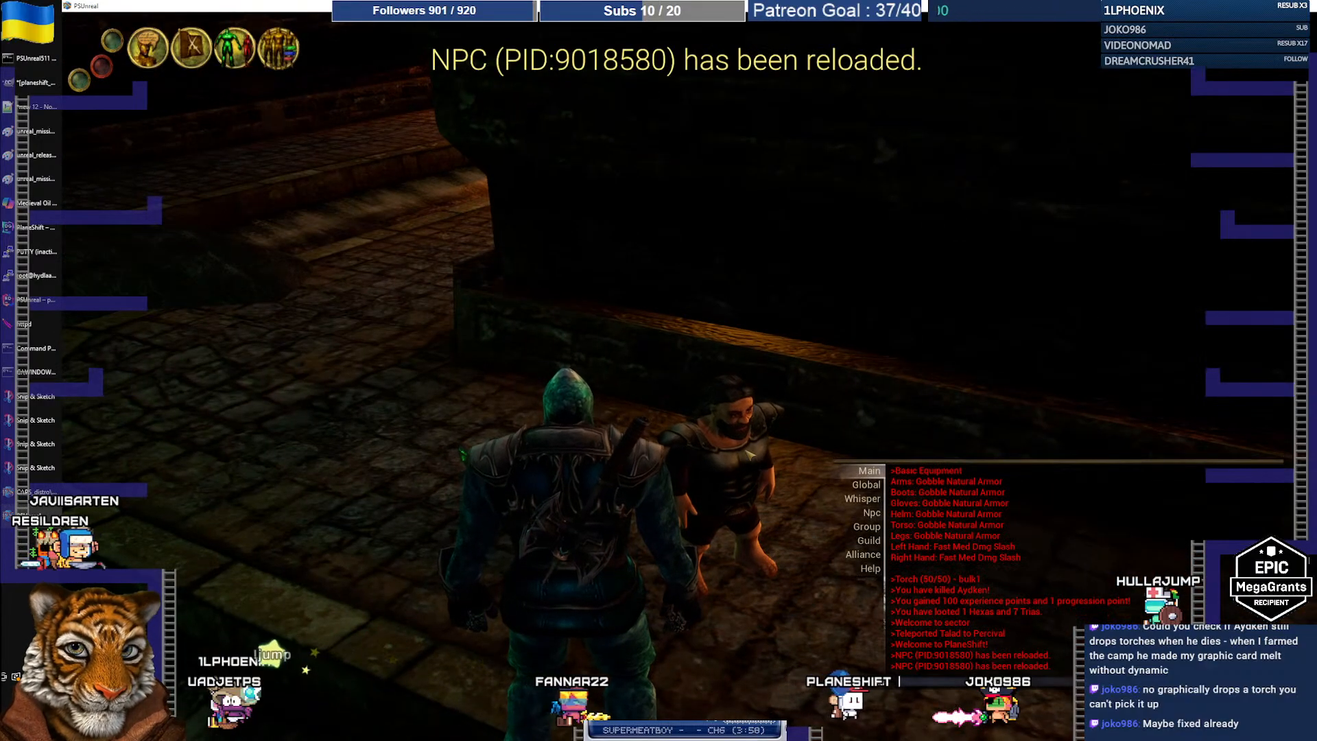
{"action": "left_click", "coordinate": [746, 456]}
{"action": "left_click", "coordinate": [718, 451]}
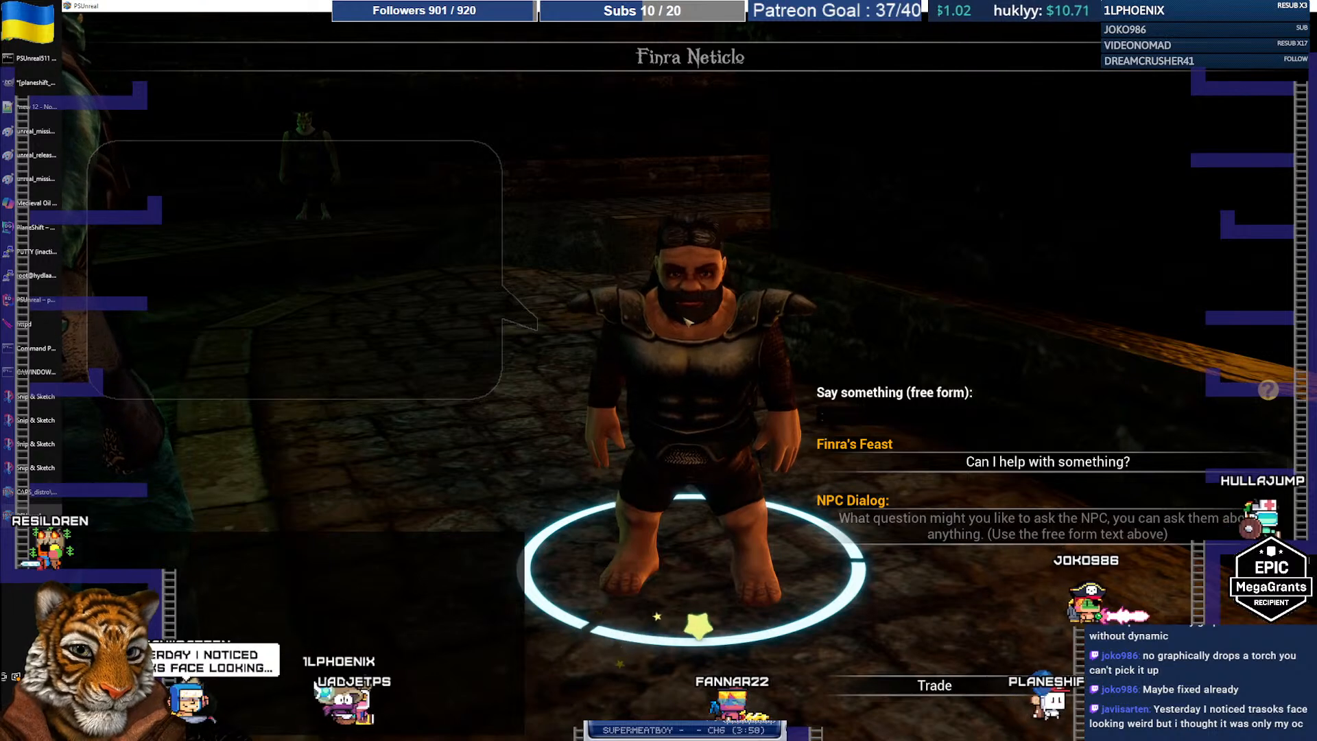
{"action": "key", "text": "Escape"}
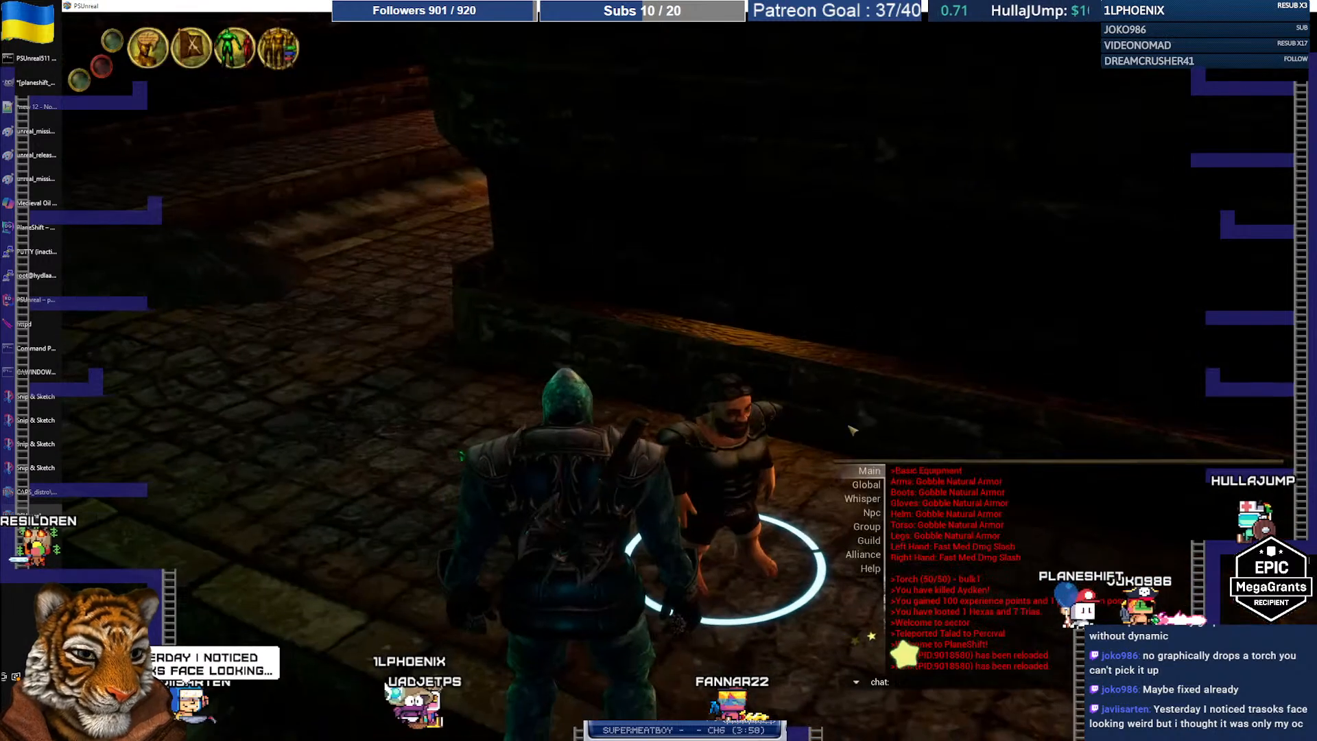
Look at Finra Neticlo to read his character description, and close the description window
{"action": "right_click", "coordinate": [705, 458]}
{"action": "left_click", "coordinate": [729, 433]}
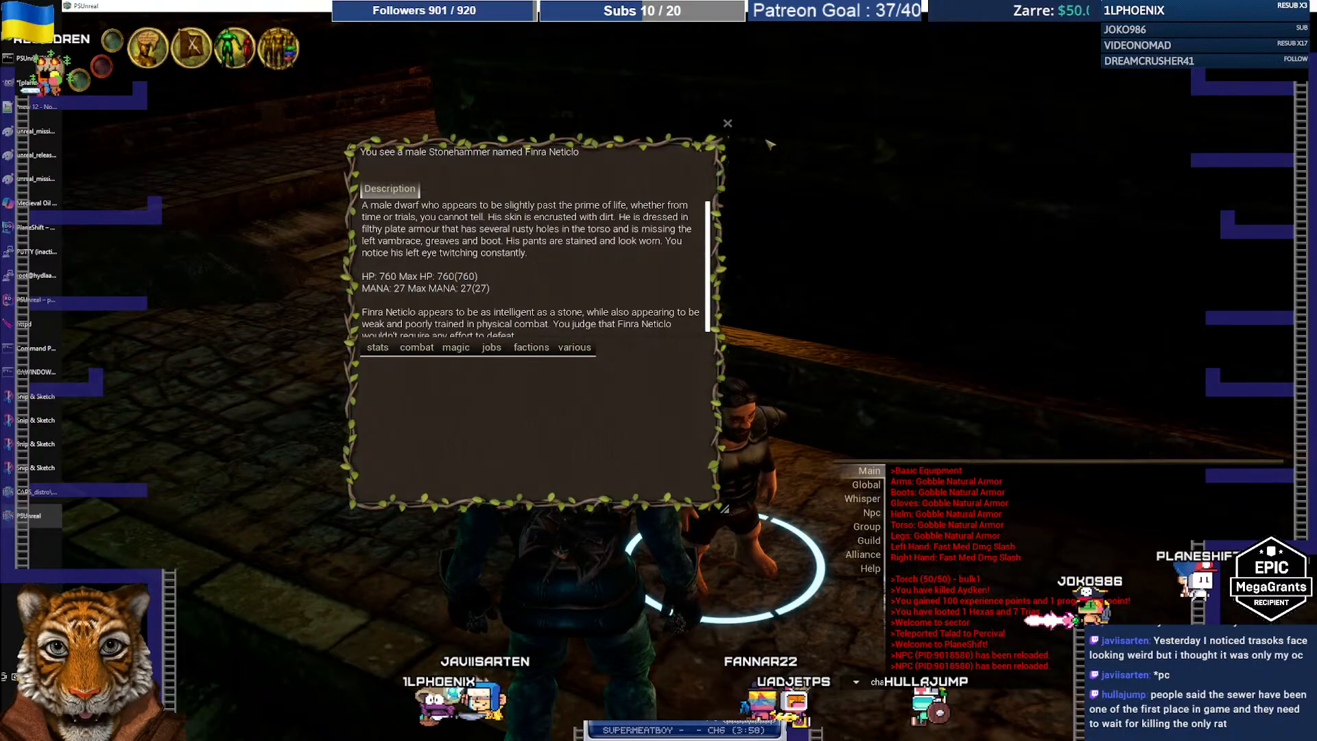
{"action": "left_click", "coordinate": [727, 122]}
{"action": "left_click", "coordinate": [744, 469]}
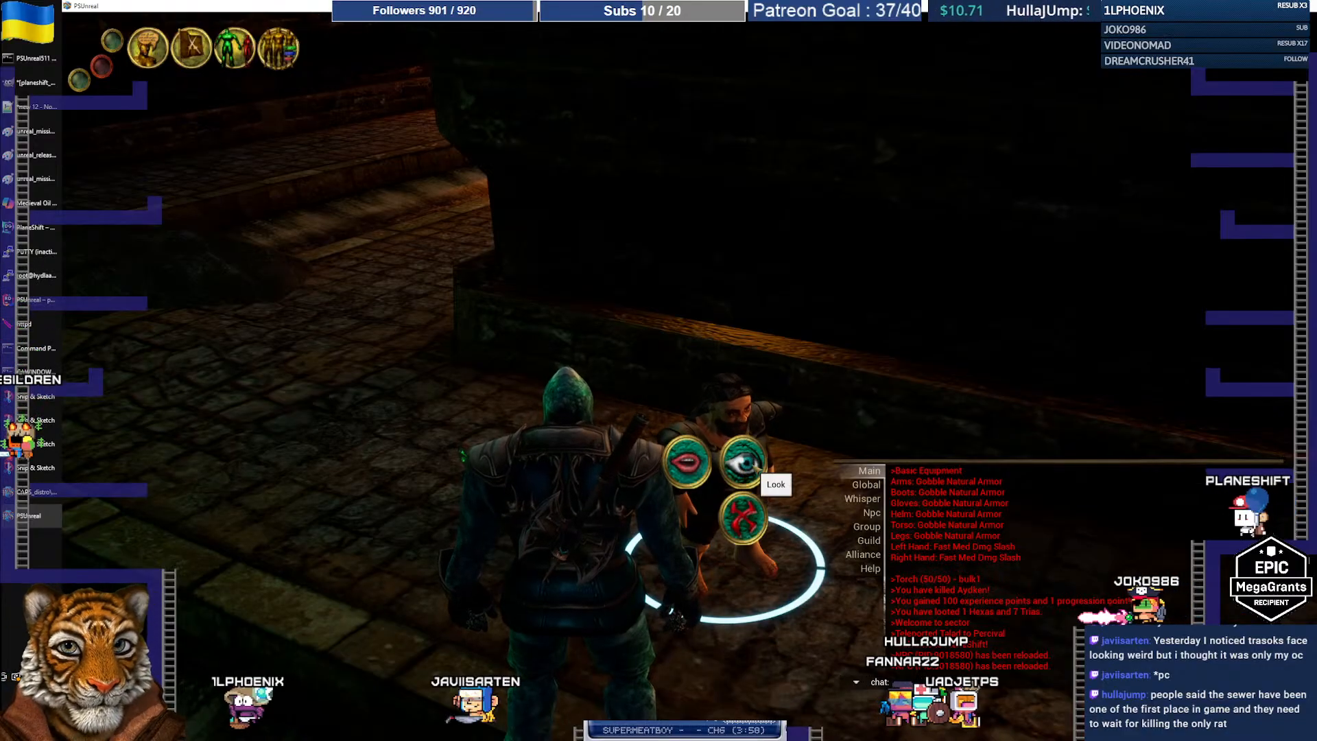
{"action": "left_click", "coordinate": [813, 425]}
{"action": "right_click", "coordinate": [813, 426]}
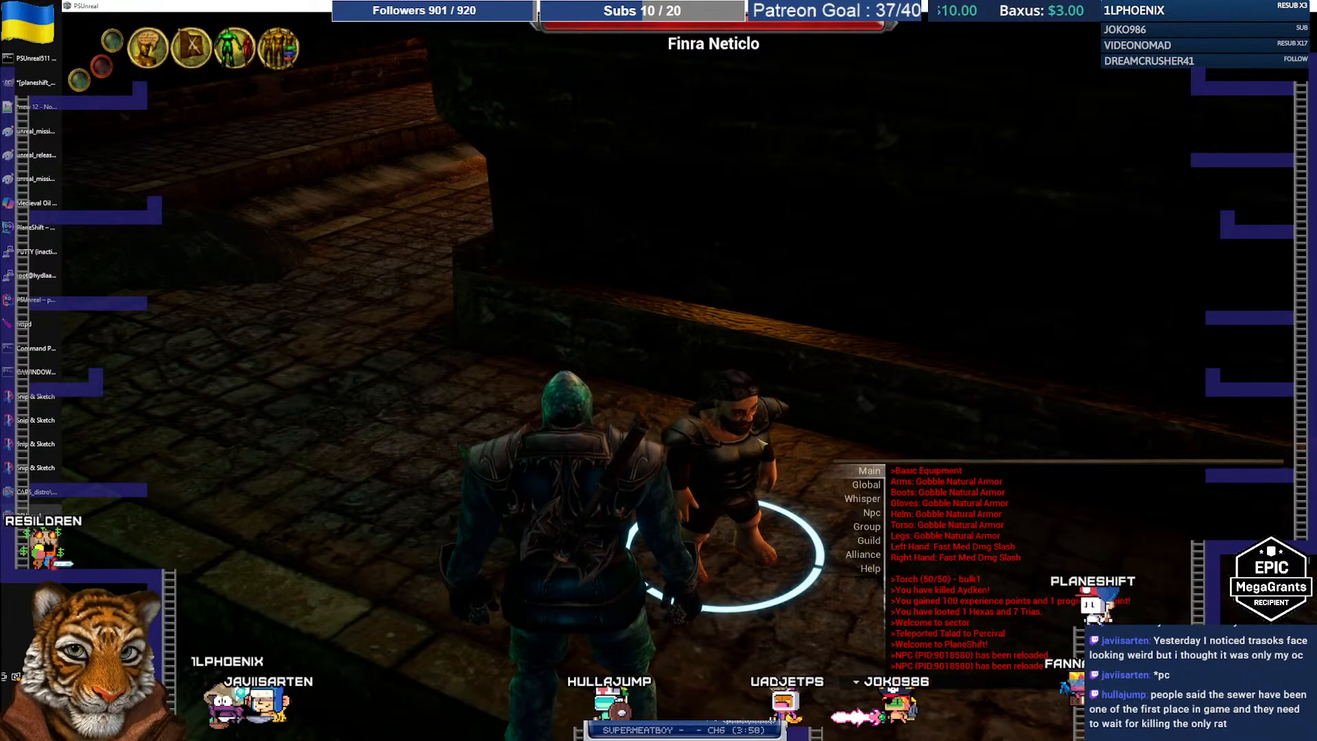
Reload Finra Neticlo once more, talk to him to compare his beard, and leave the dialogue
{"action": "left_click_drag", "start_coordinate": [761, 443], "coordinate": [809, 427]}
{"action": "right_click", "coordinate": [809, 427]}
{"action": "left_click", "coordinate": [755, 430]}
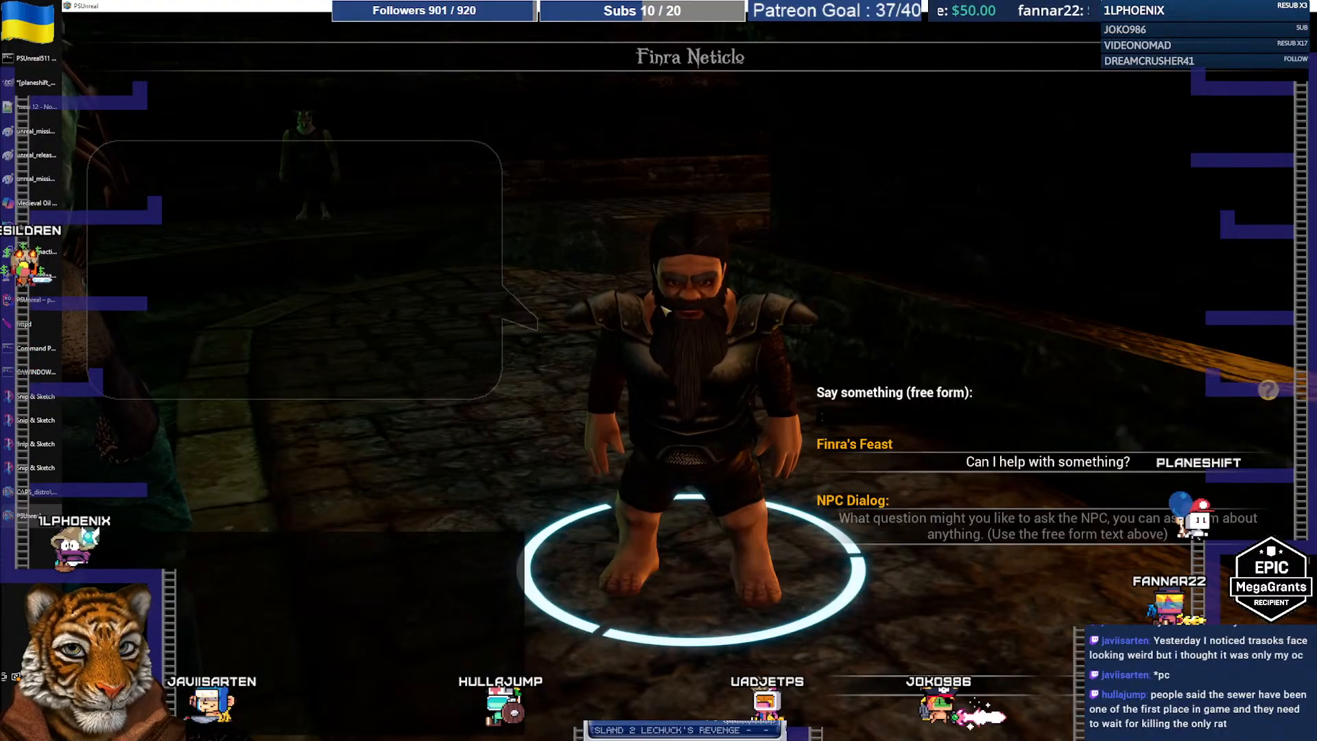
{"action": "key", "text": "Escape"}
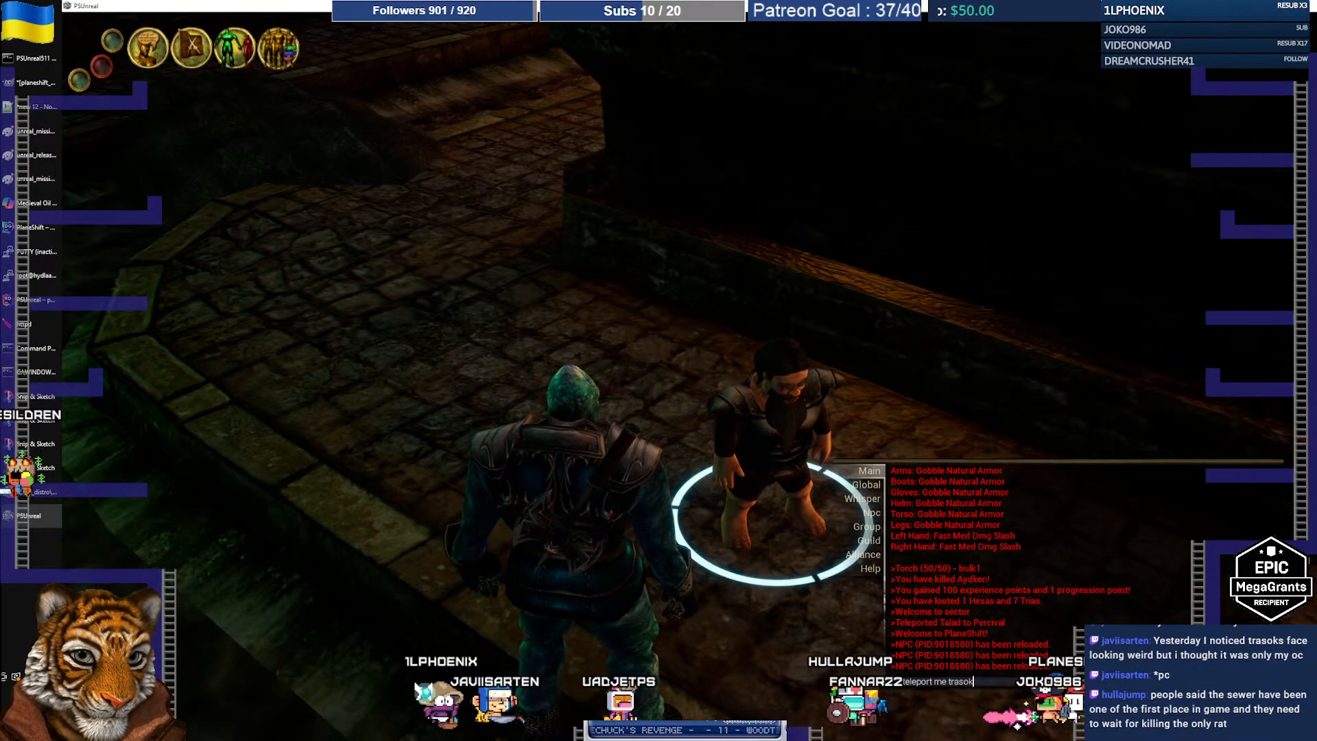
Teleport the character to Trasok and target Trasok Starhammer in the smithy
{"action": "key", "text": "Return"}
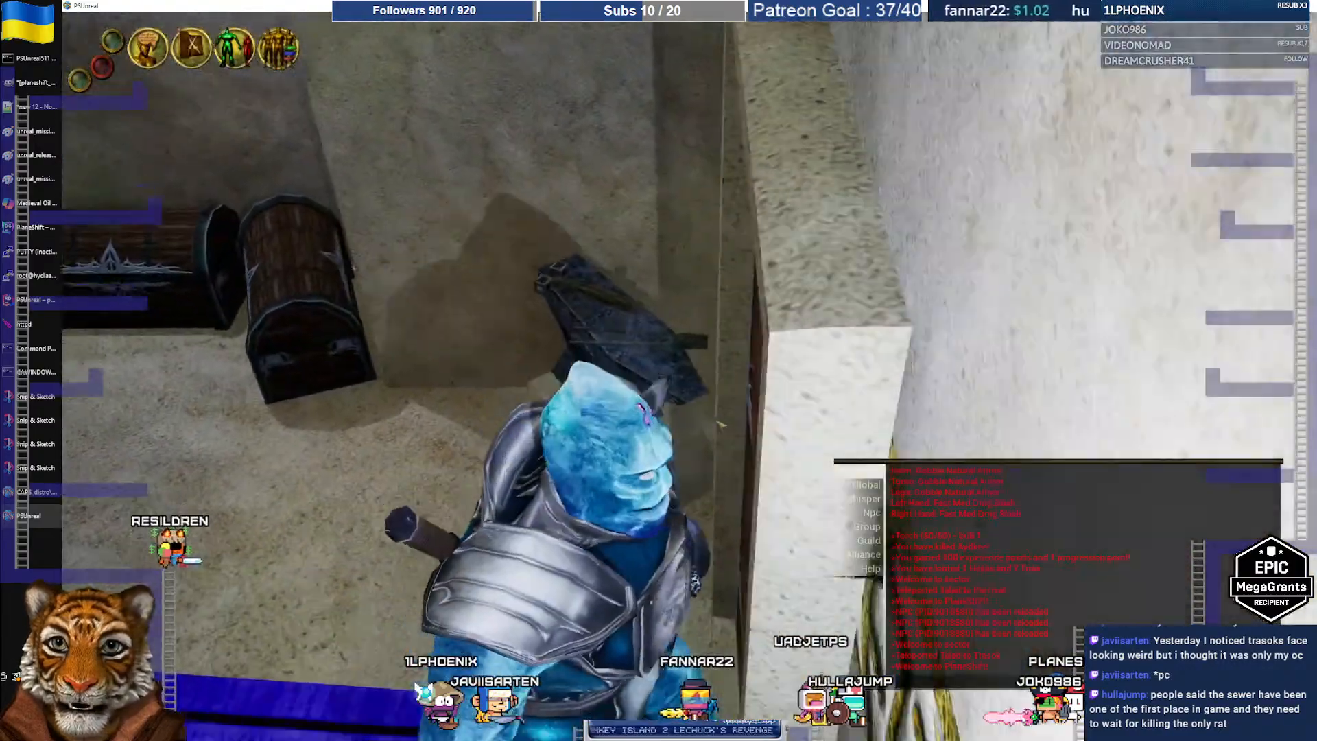
{"action": "mouse_move", "coordinate": [720, 423]}
{"action": "right_mouse_down"}
{"action": "mouse_move", "coordinate": [736, 401]}
{"action": "mouse_move", "coordinate": [727, 412]}
{"action": "right_mouse_up"}
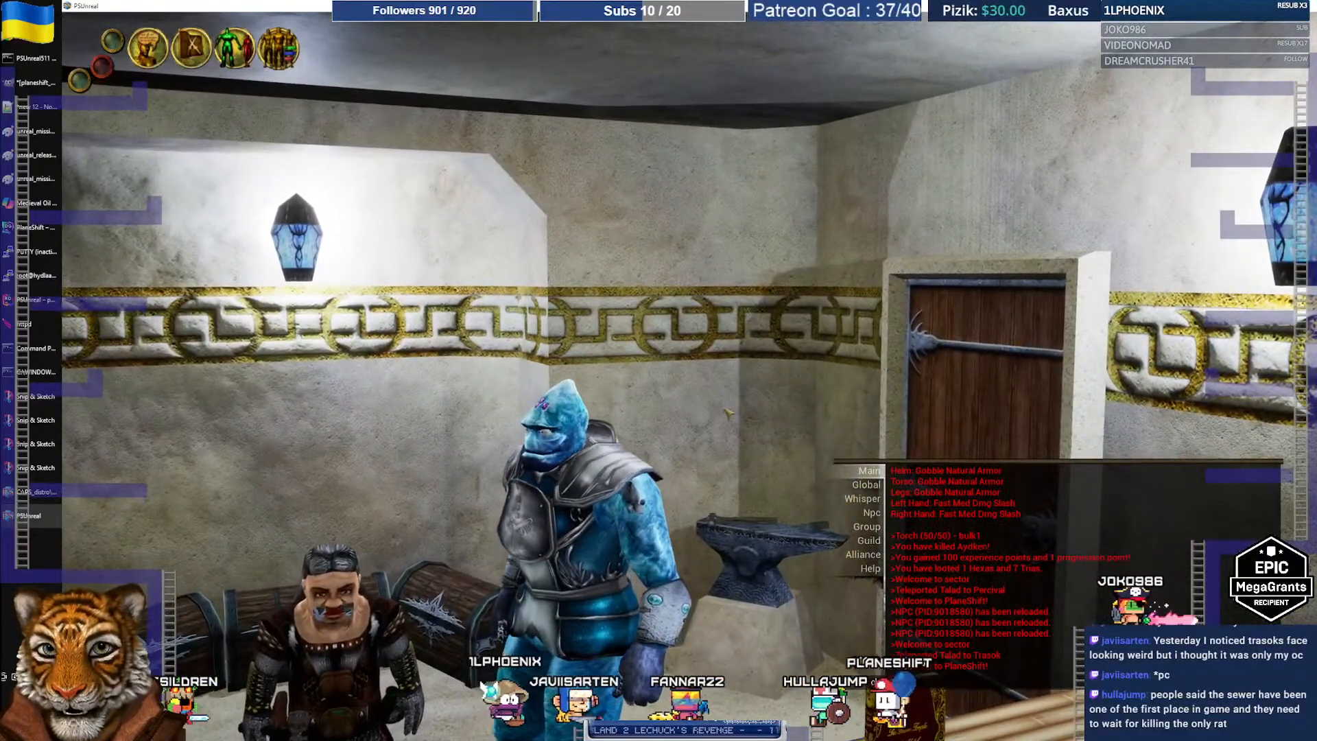
{"action": "left_click", "coordinate": [354, 639]}
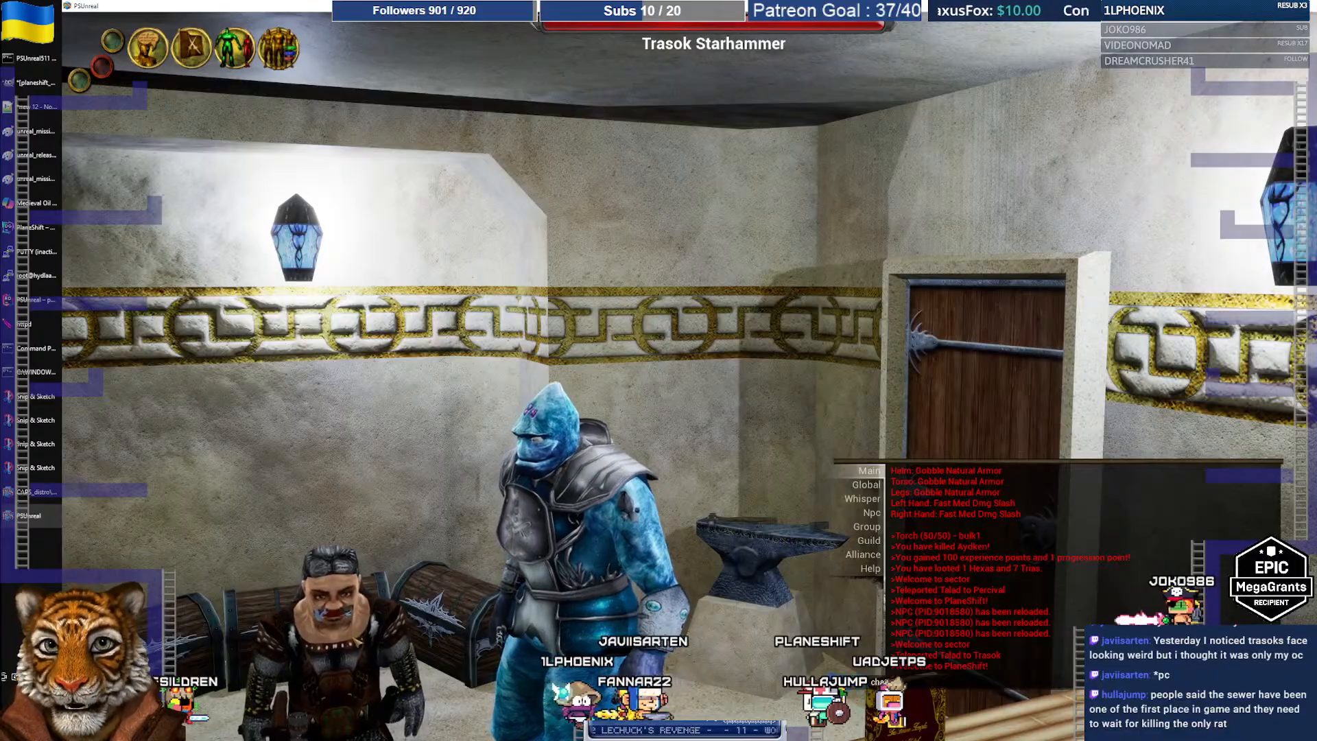
Frame Trasok Starhammer's face from across the counter and reload him with /killnpc reload
{"action": "scroll", "coordinate": [384, 617], "scroll_direction": "down", "scroll_amount": 2}
{"action": "right_click_drag", "start_coordinate": [374, 617], "coordinate": [405, 608]}
{"action": "scroll", "coordinate": [410, 611], "scroll_direction": "down", "scroll_amount": 5}
{"action": "scroll", "coordinate": [406, 608], "scroll_direction": "up", "scroll_amount": 3}
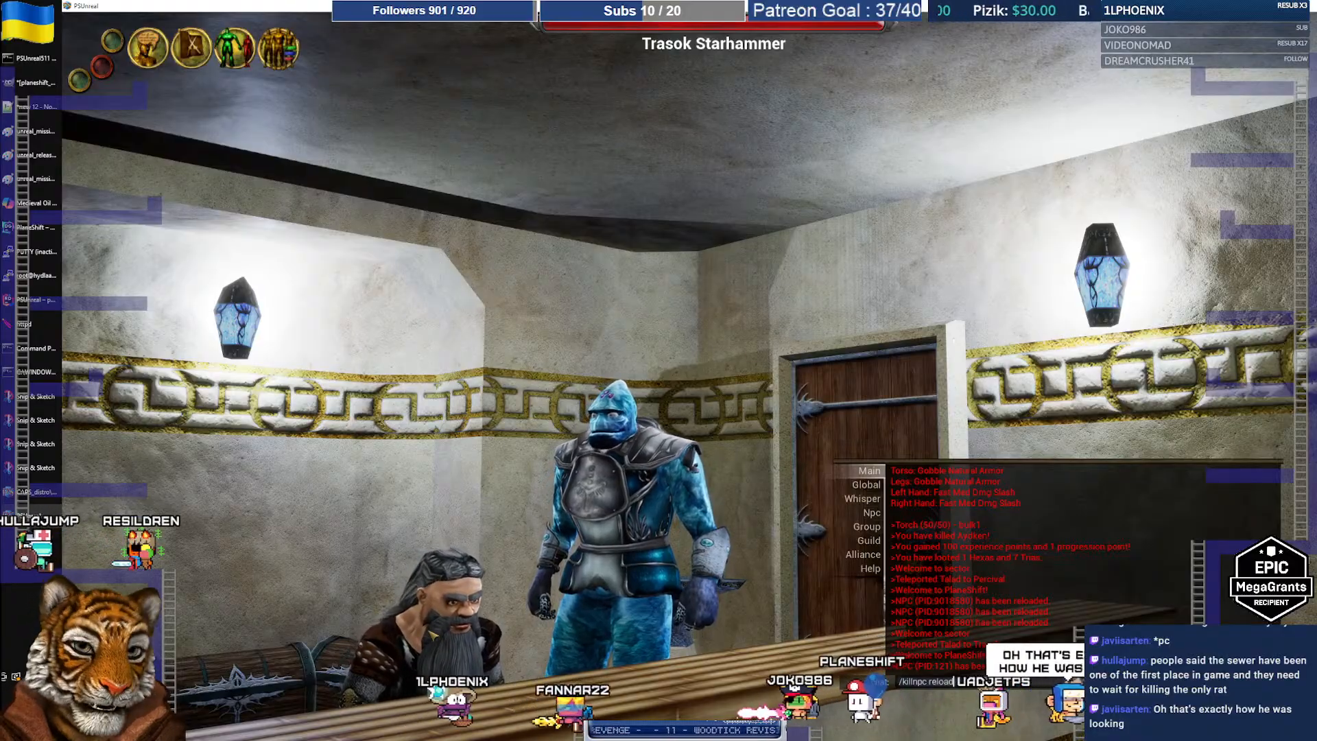
{"action": "key", "text": "Return"}
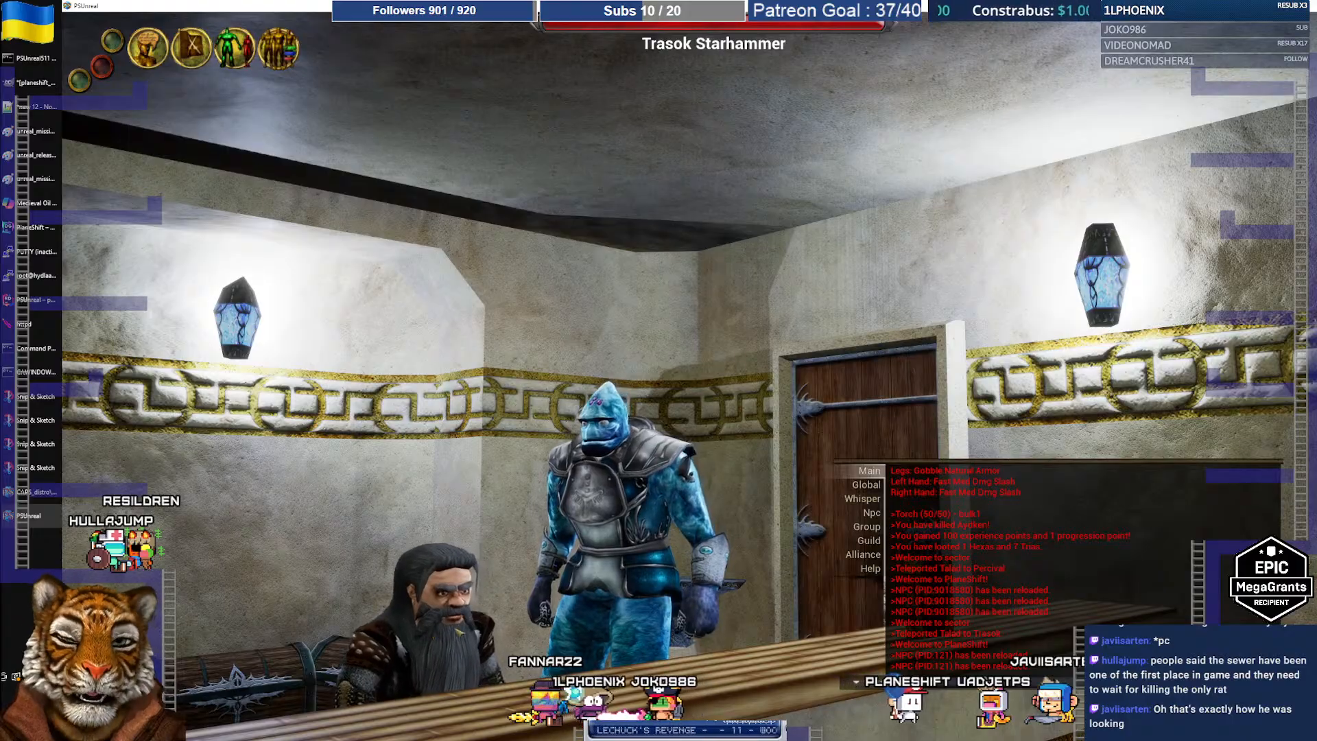
{"action": "right_click_drag", "start_coordinate": [519, 497], "coordinate": [519, 502]}
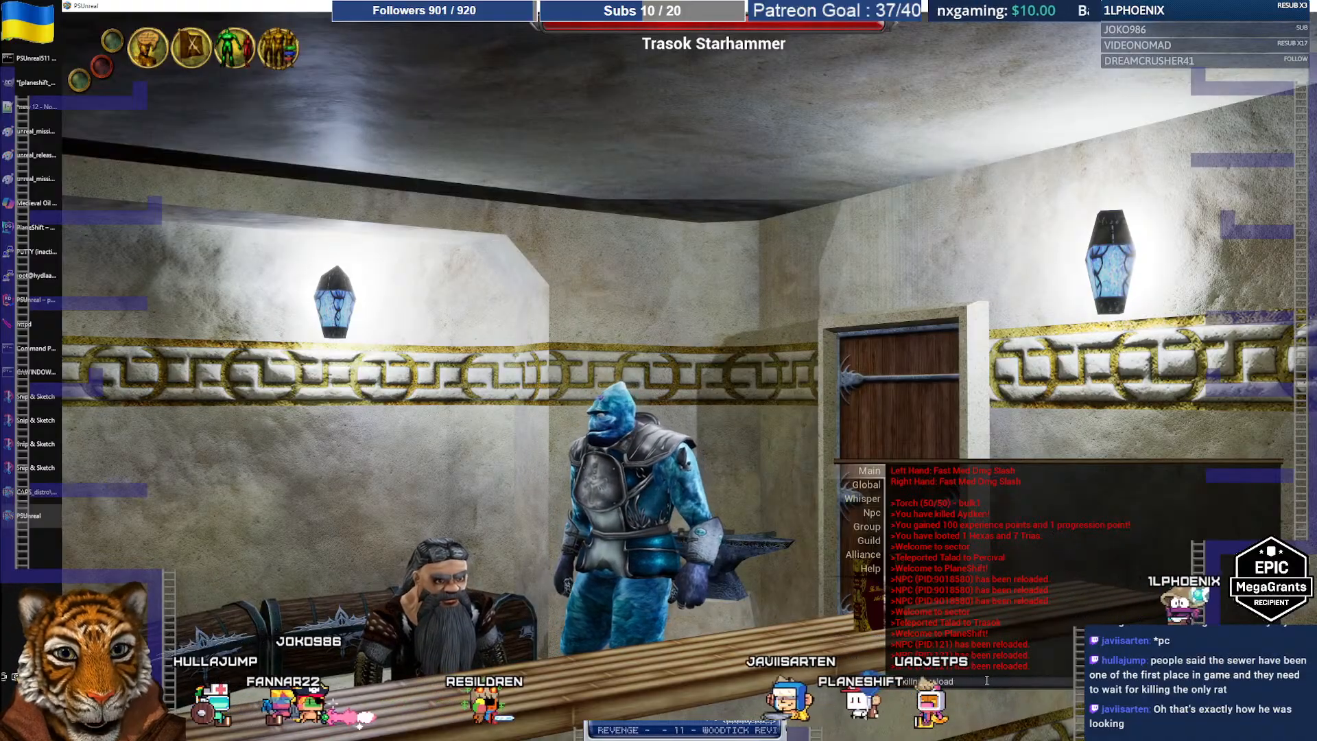
Run /killnpc reload on Trasok Starhammer several more times to compare his hair and beard
{"action": "key", "text": "Return"}
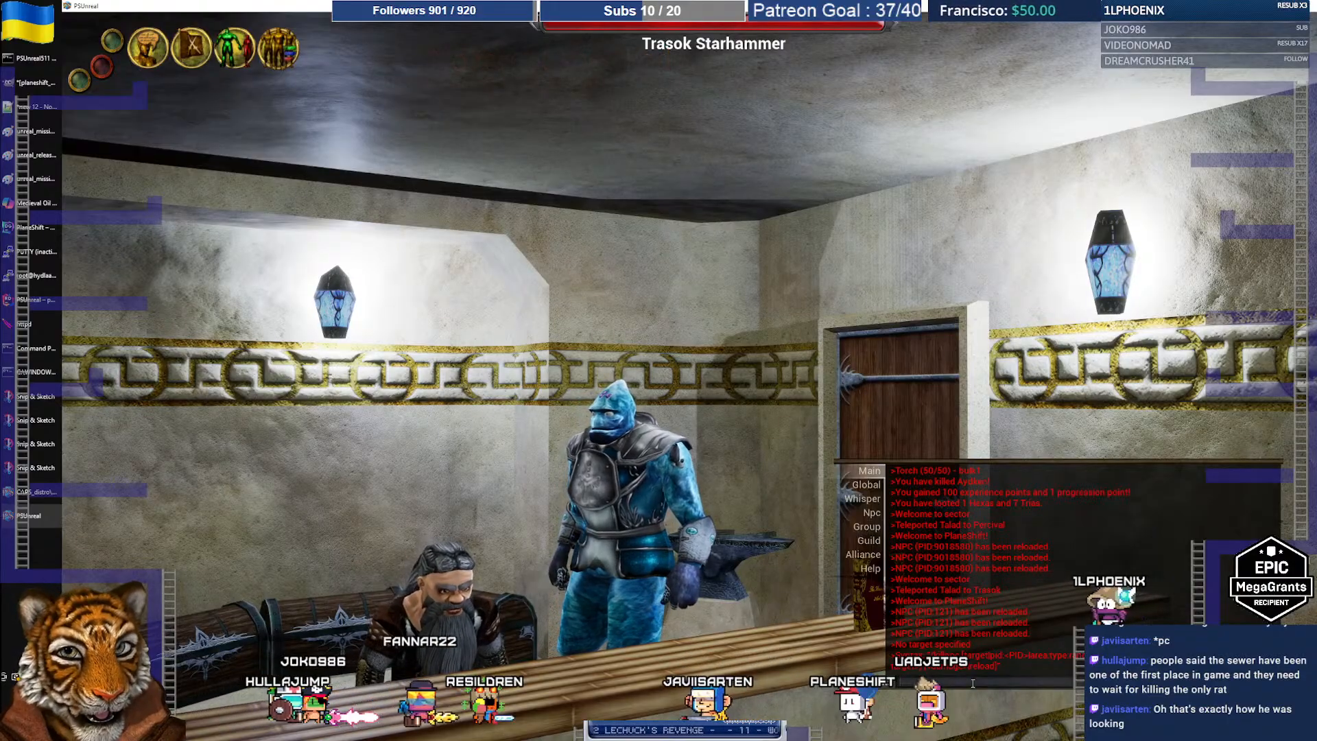
{"action": "key", "text": "Return"}
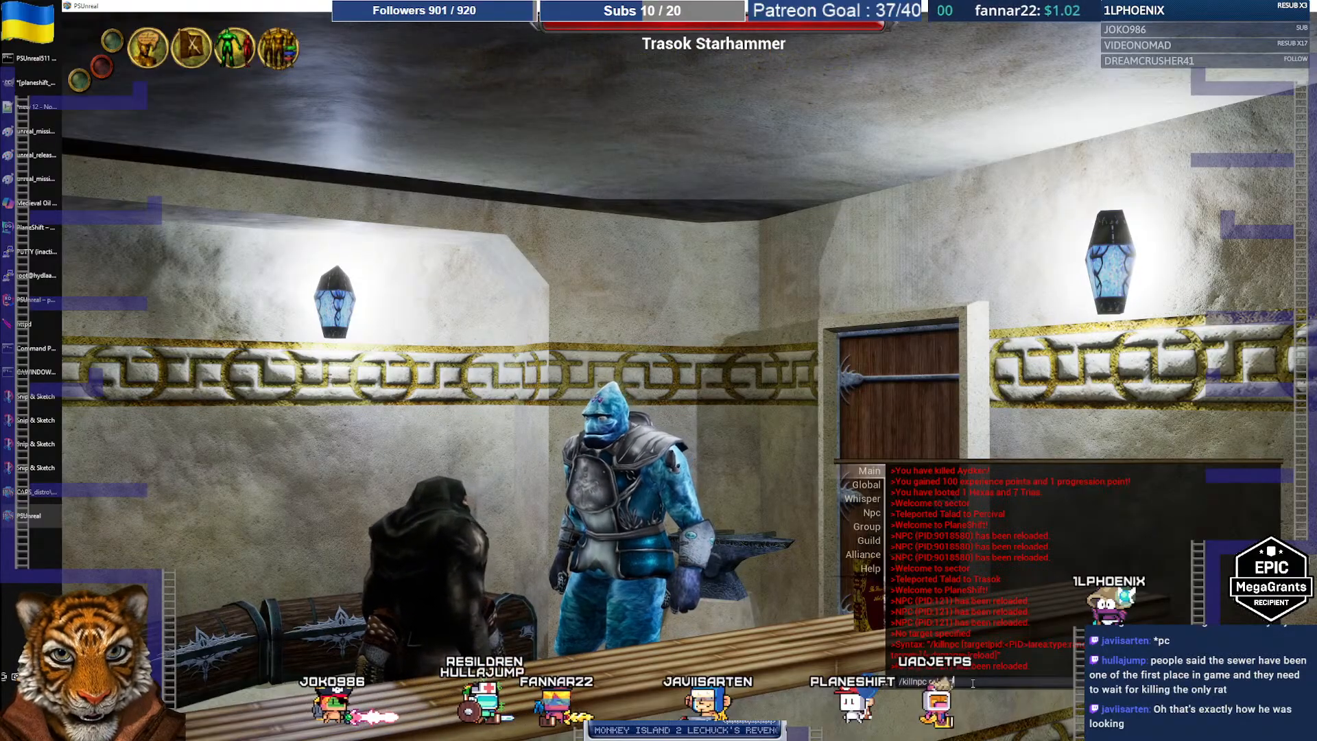
{"action": "key", "text": "Return"}
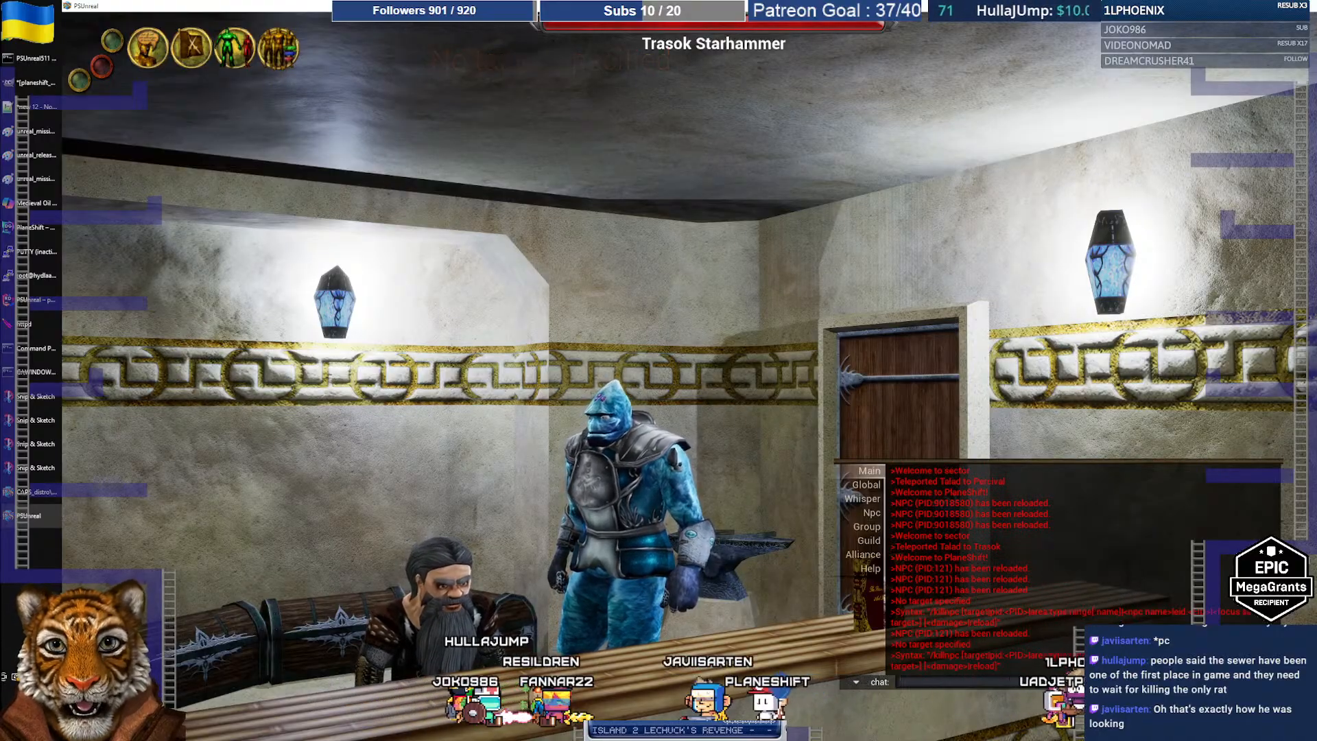
{"action": "key", "text": "w"}
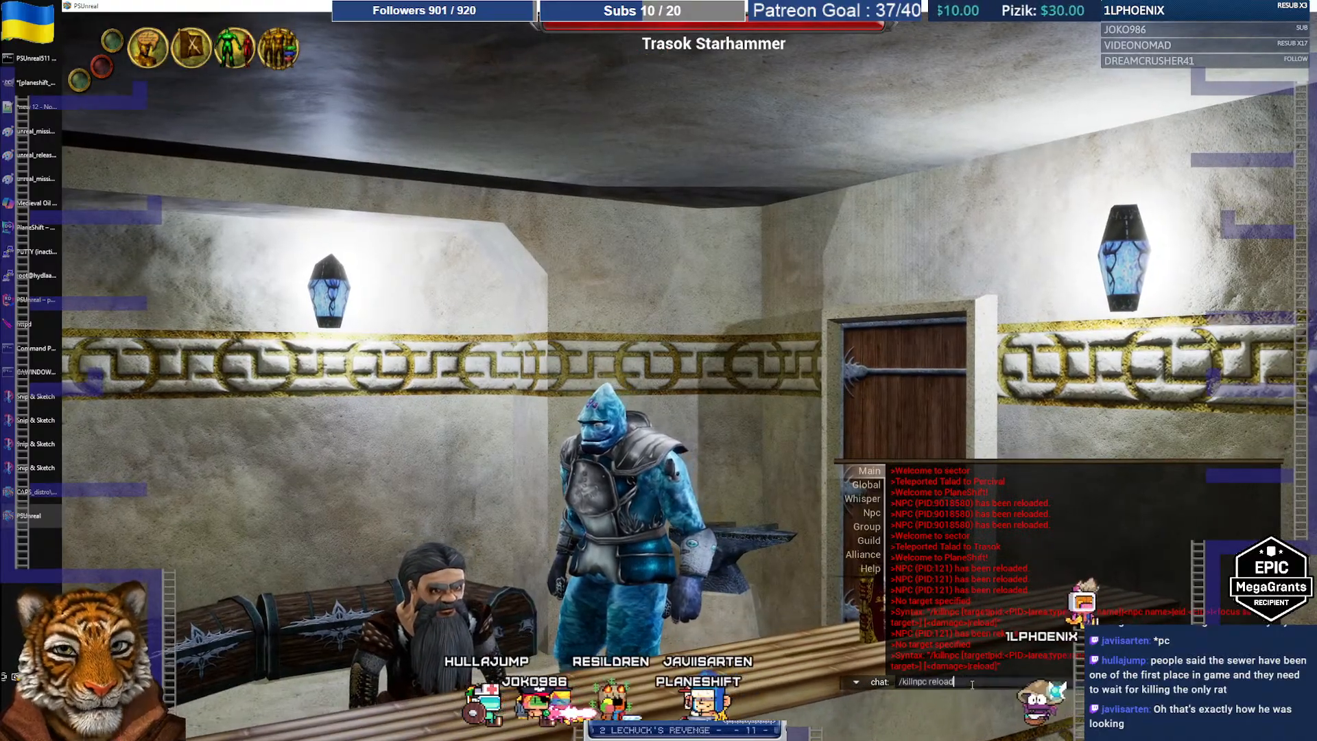
{"action": "key", "text": "Up"}
{"action": "key", "text": "Return"}
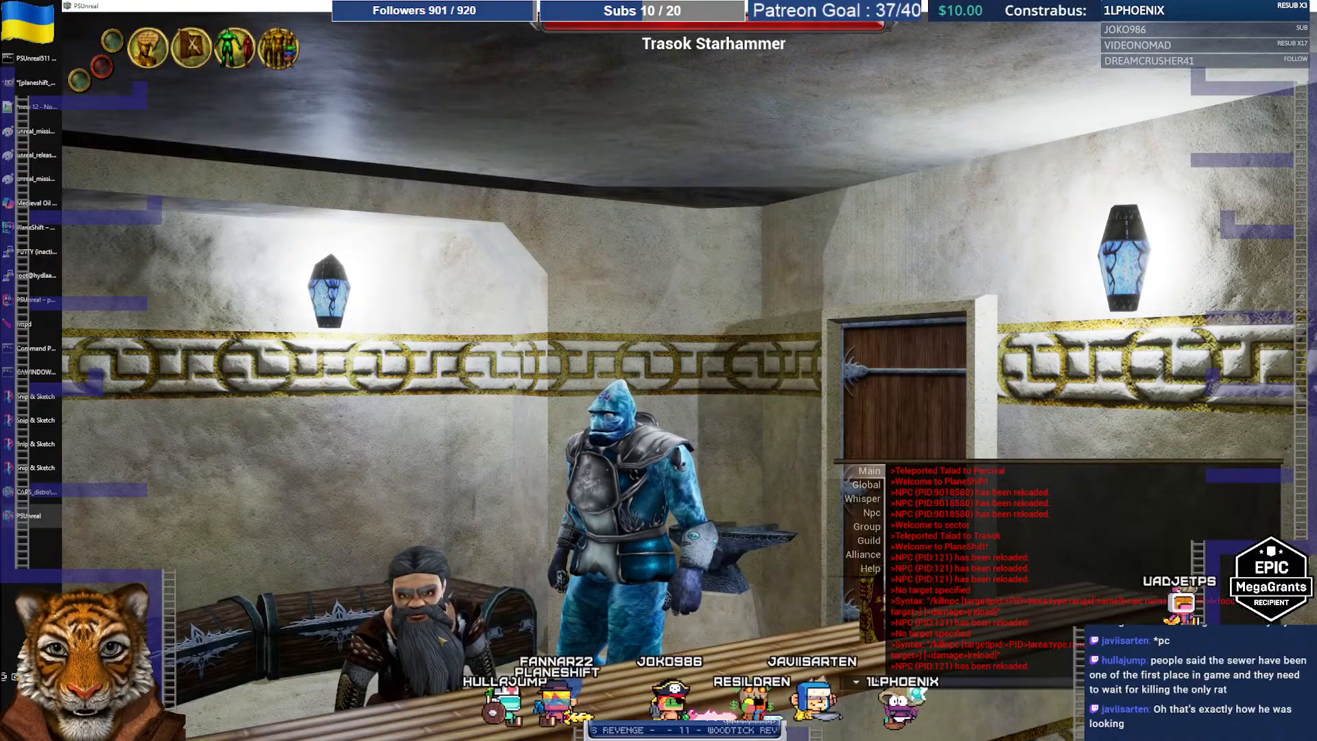
{"action": "left_click", "coordinate": [962, 684]}
{"action": "key", "text": "Up"}
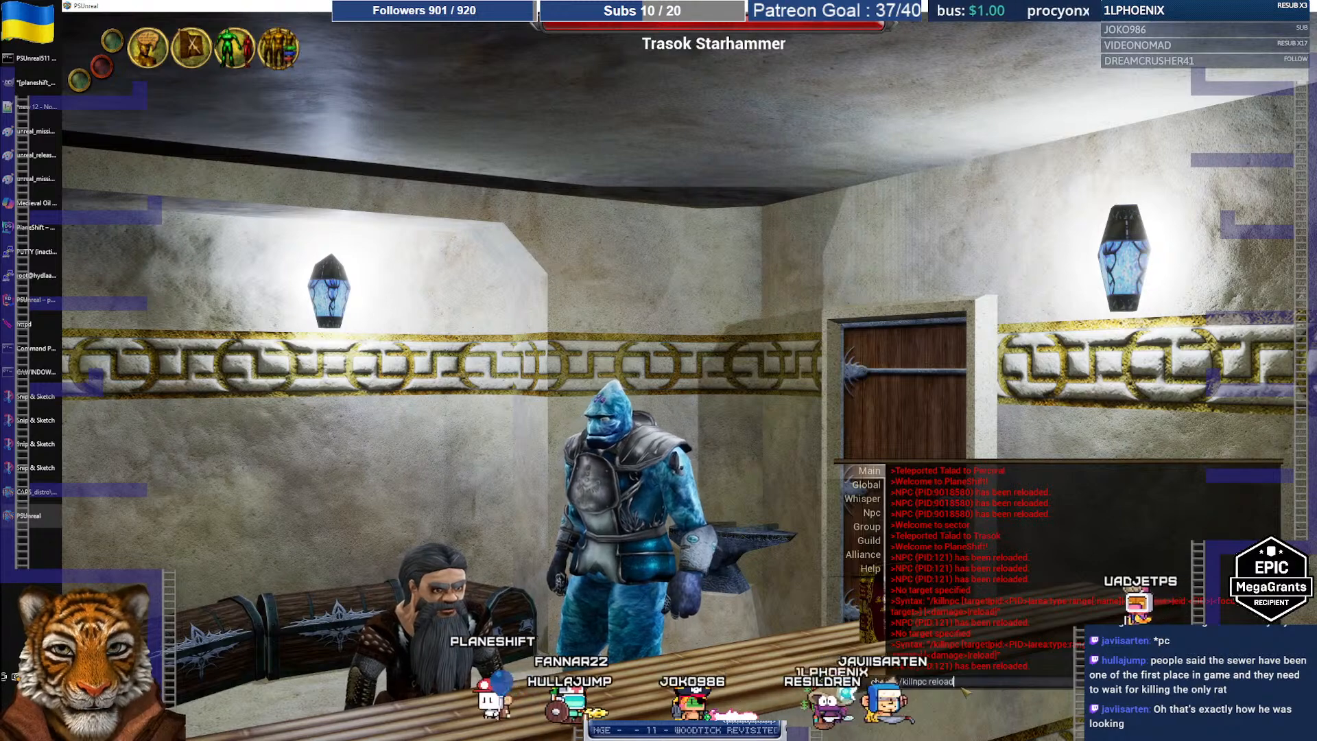
{"action": "key", "text": "Return"}
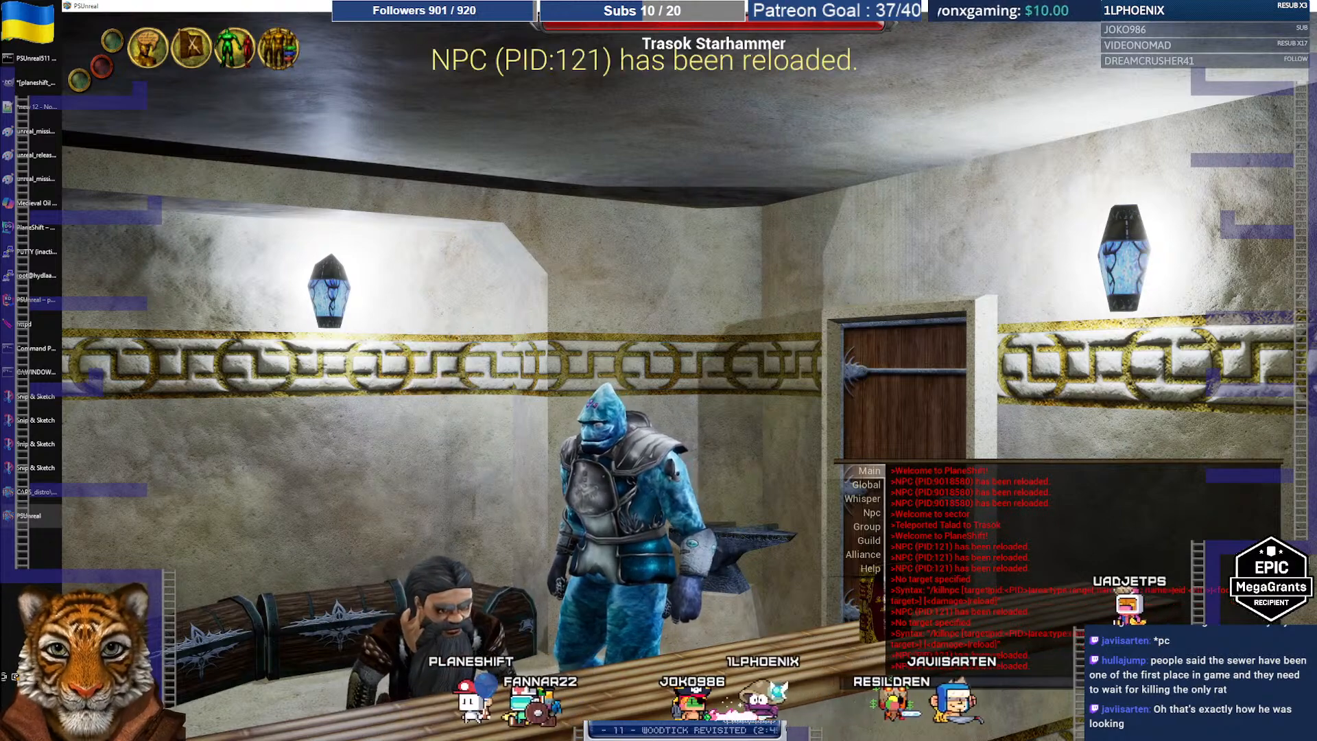
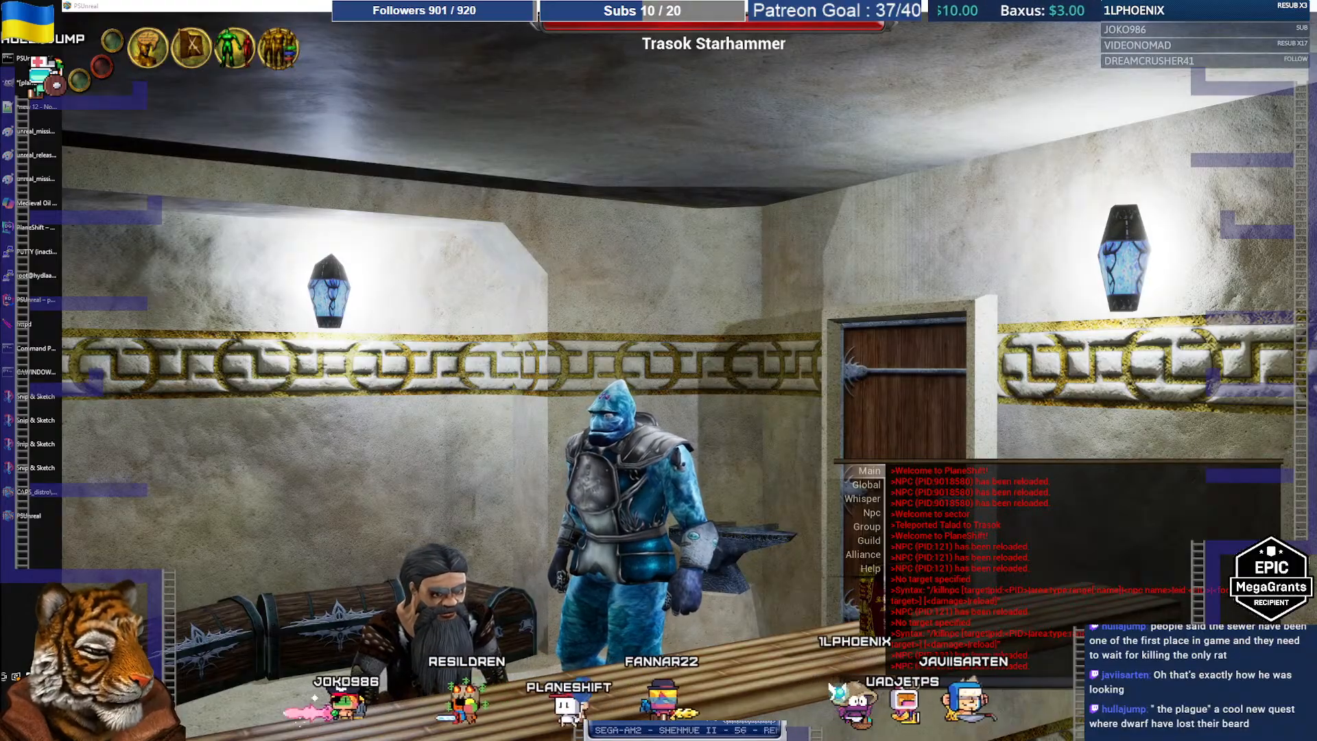
Look at the Dropped Daggers book on the smithy counter and read its text
{"action": "right_click_drag", "start_coordinate": [492, 507], "coordinate": [477, 545]}
{"action": "scroll", "coordinate": [474, 525], "scroll_direction": "down", "scroll_amount": 2}
{"action": "left_click", "coordinate": [679, 655]}
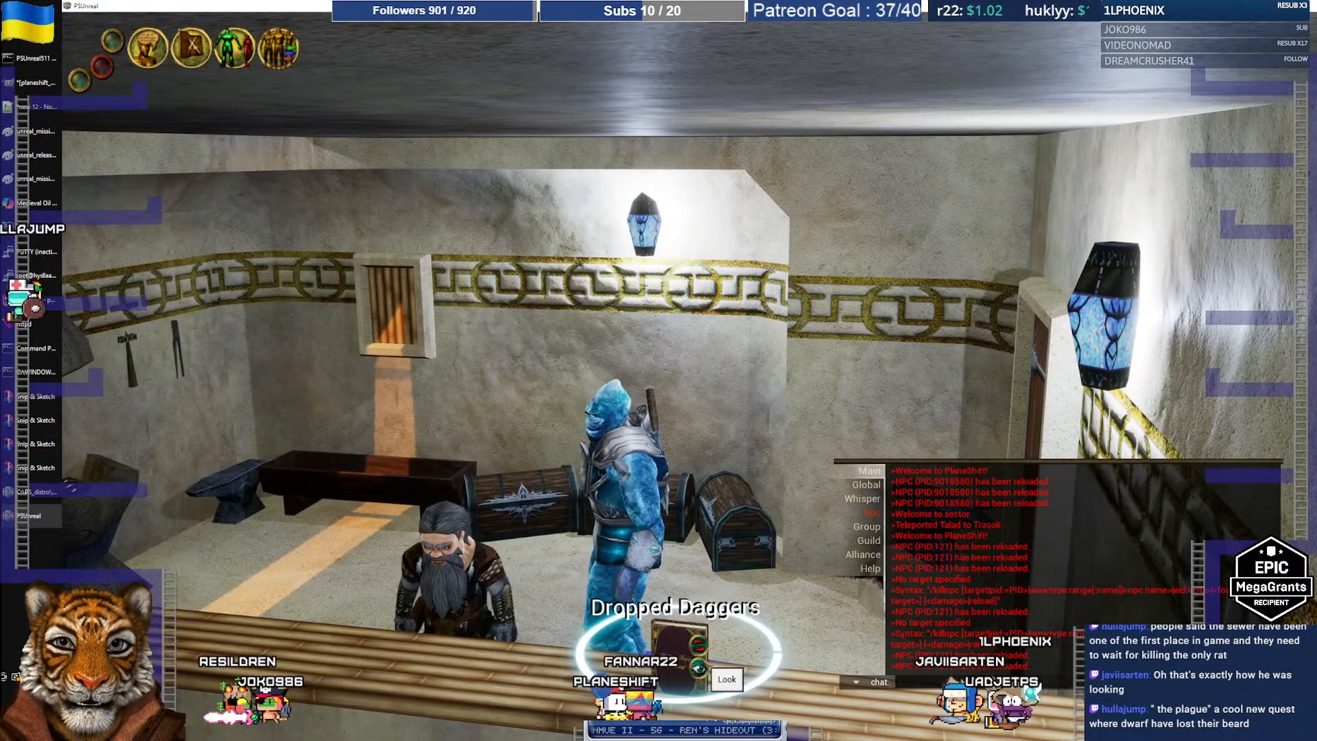
{"action": "left_click", "coordinate": [701, 666]}
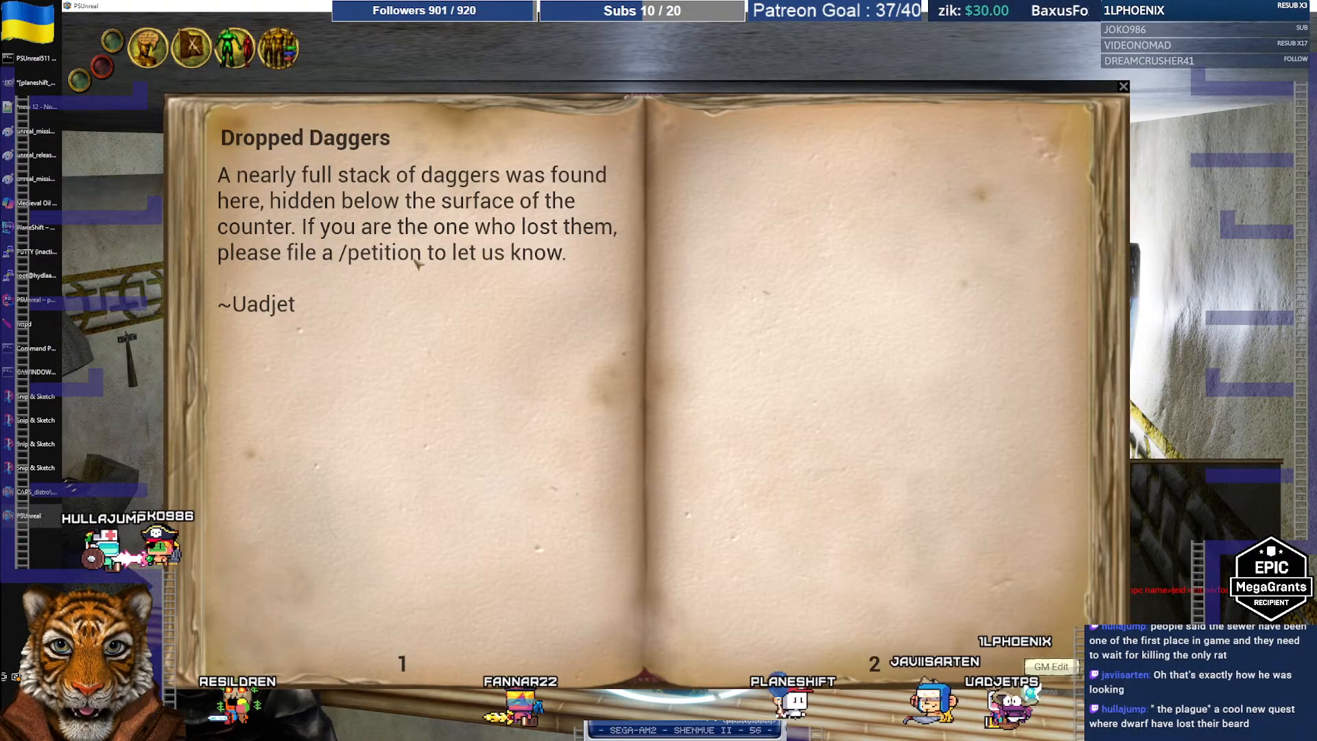
Close the Dropped Daggers book and target the dwarf behind the smithy counter to view his face and beard
{"action": "left_click", "coordinate": [1123, 86]}
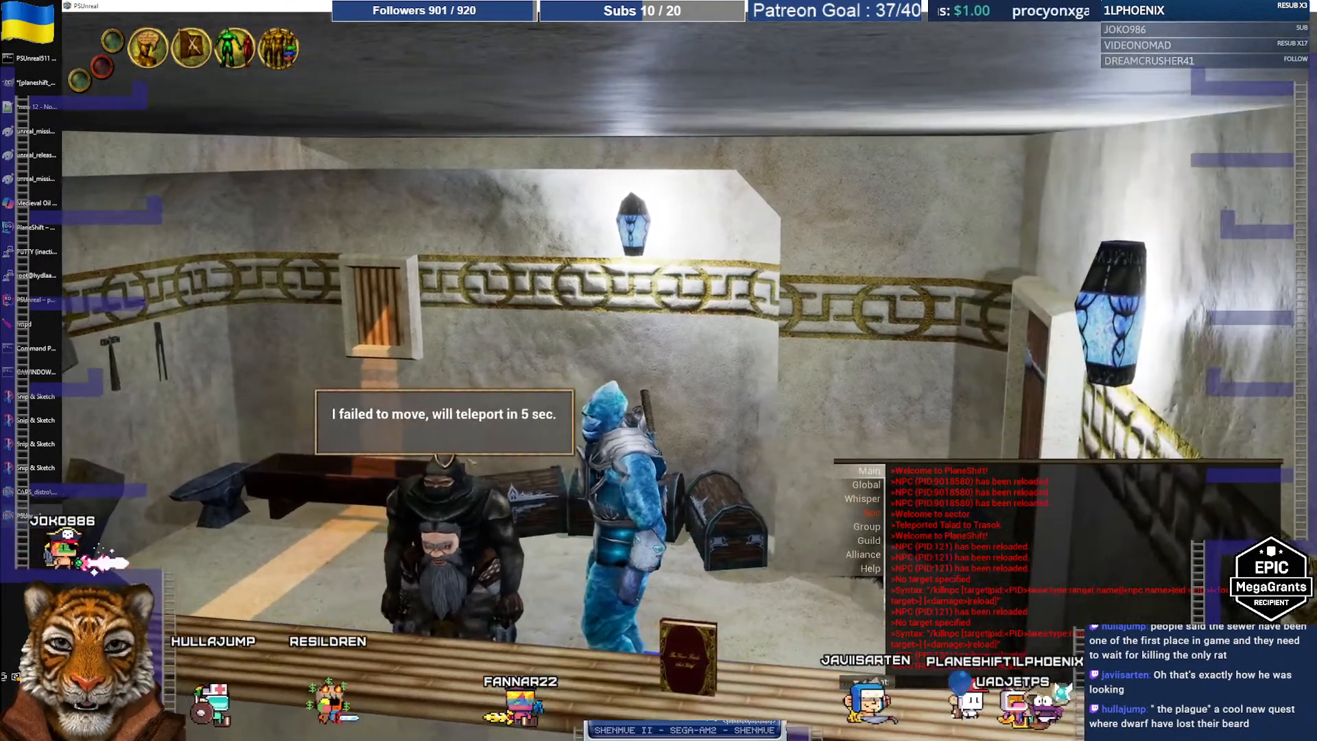
{"action": "left_click", "coordinate": [449, 491]}
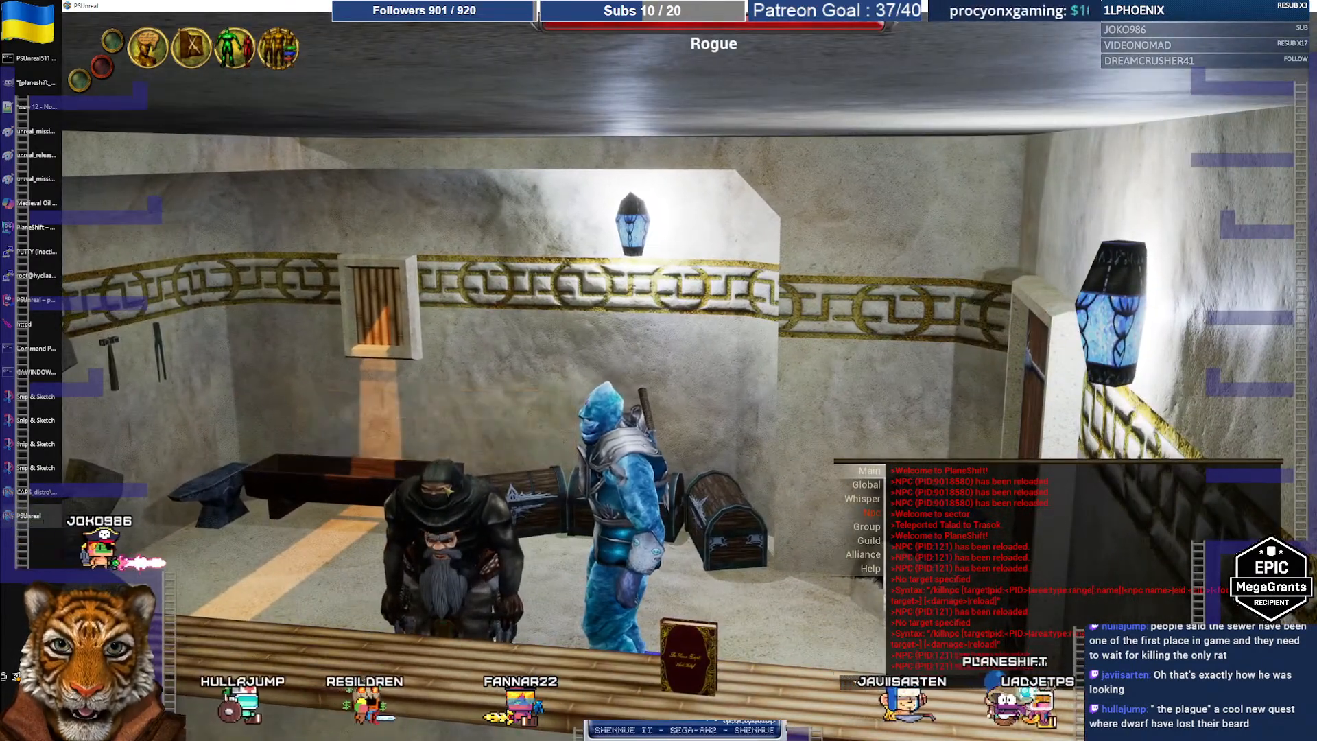
{"action": "mouse_move", "coordinate": [512, 458]}
{"action": "right_mouse_down"}
{"action": "mouse_move", "coordinate": [485, 460]}
{"action": "mouse_move", "coordinate": [537, 455]}
{"action": "right_mouse_up"}
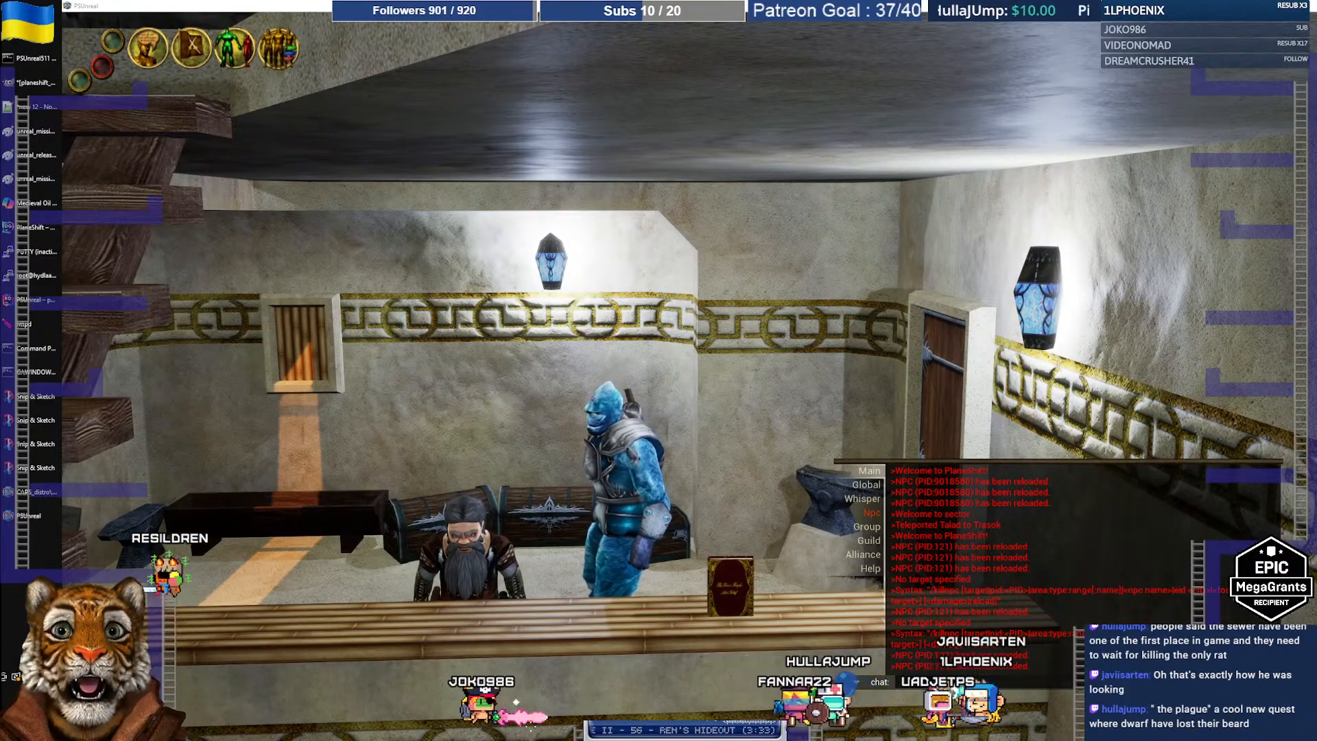
Quit the PSUnreal game client and open the PSUnreal project in the Unreal Editor
{"action": "key", "text": "super+Down"}
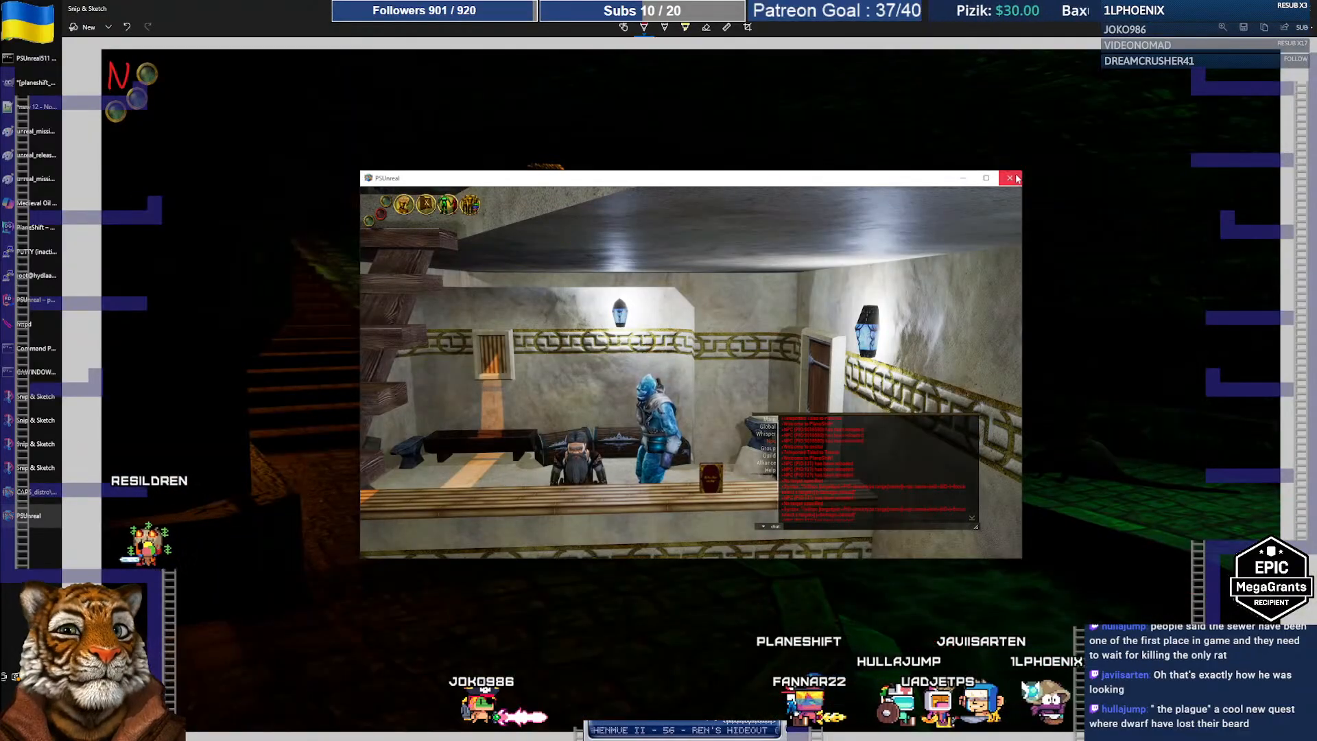
{"action": "left_click", "coordinate": [1010, 179]}
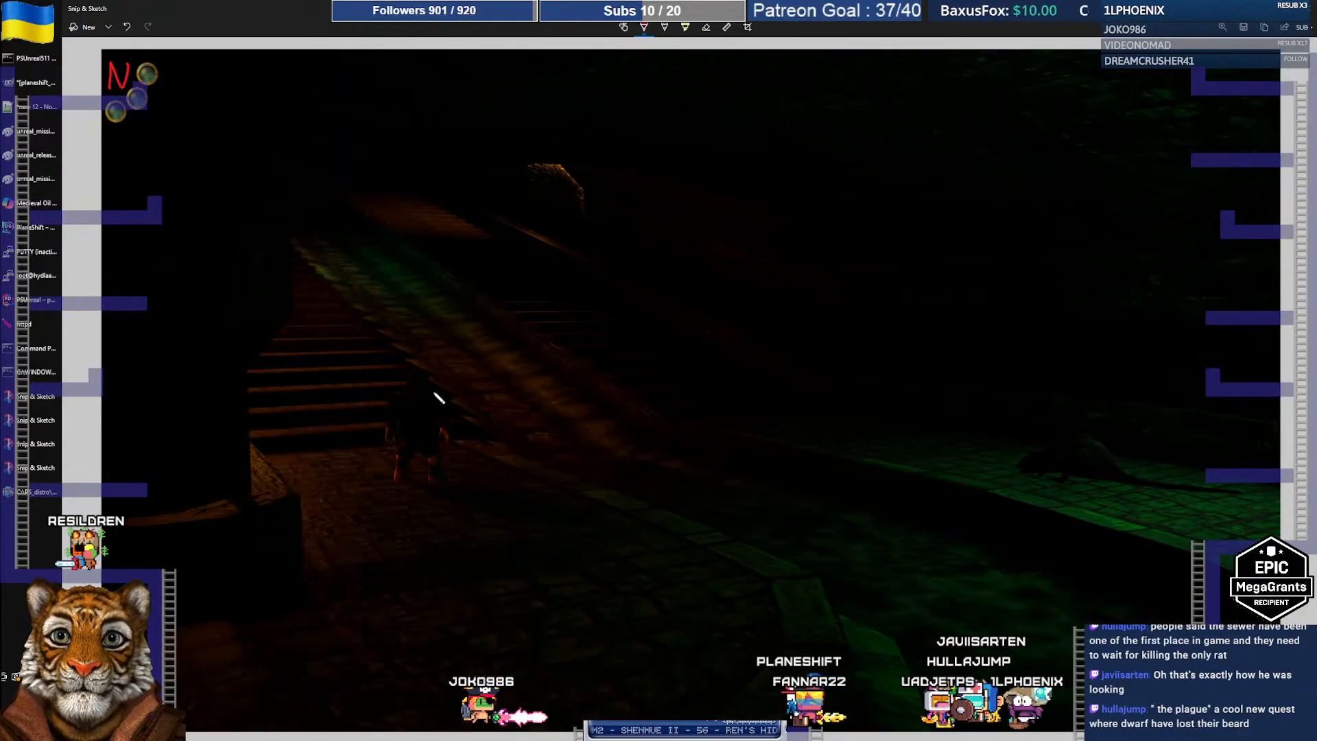
{"action": "mouse_move", "coordinate": [24, 370]}
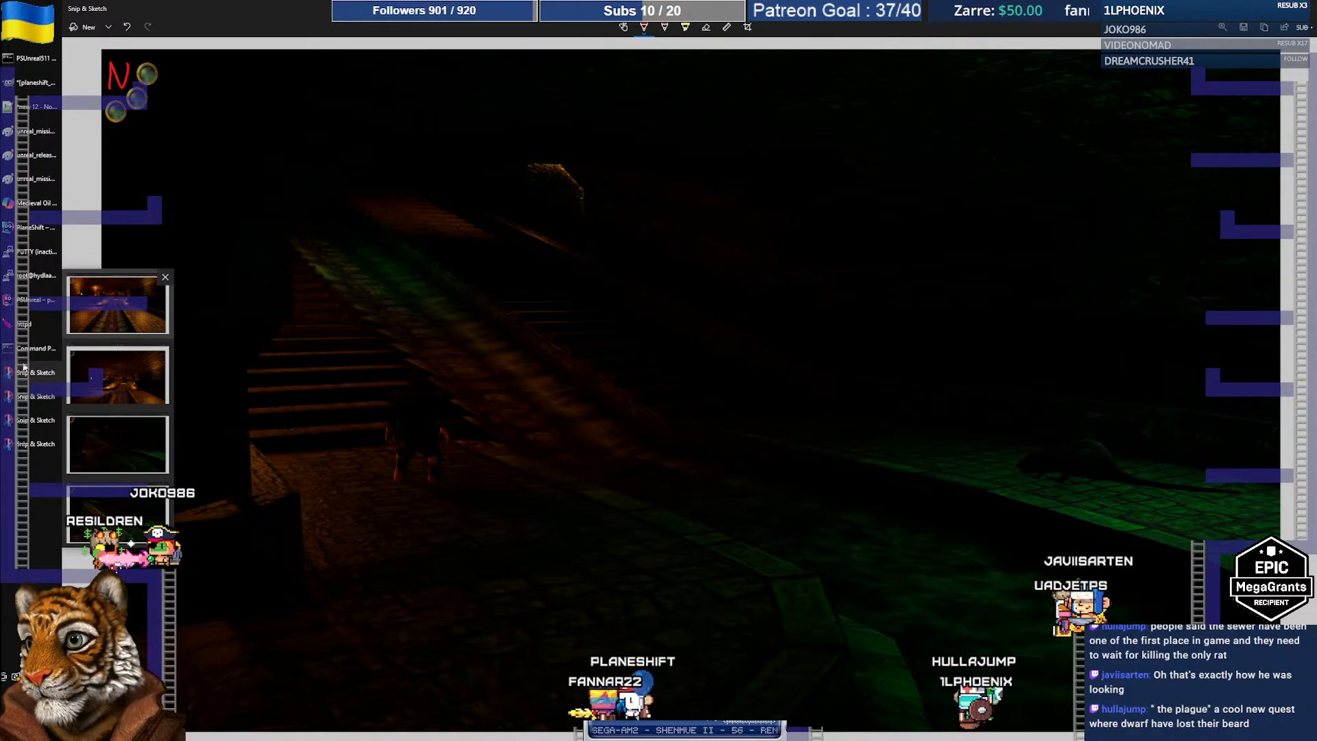
{"action": "left_click", "coordinate": [42, 298]}
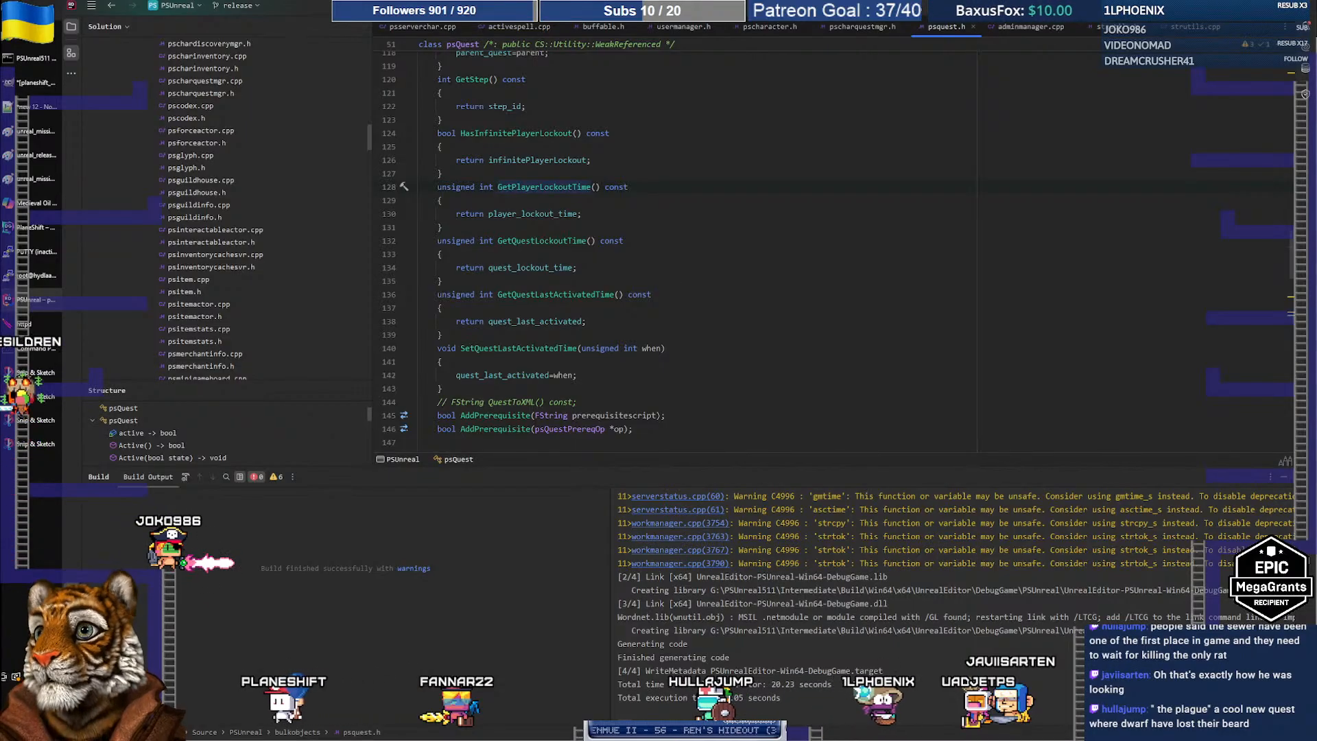
{"action": "key", "text": "super"}
{"action": "left_click", "coordinate": [411, 302]}
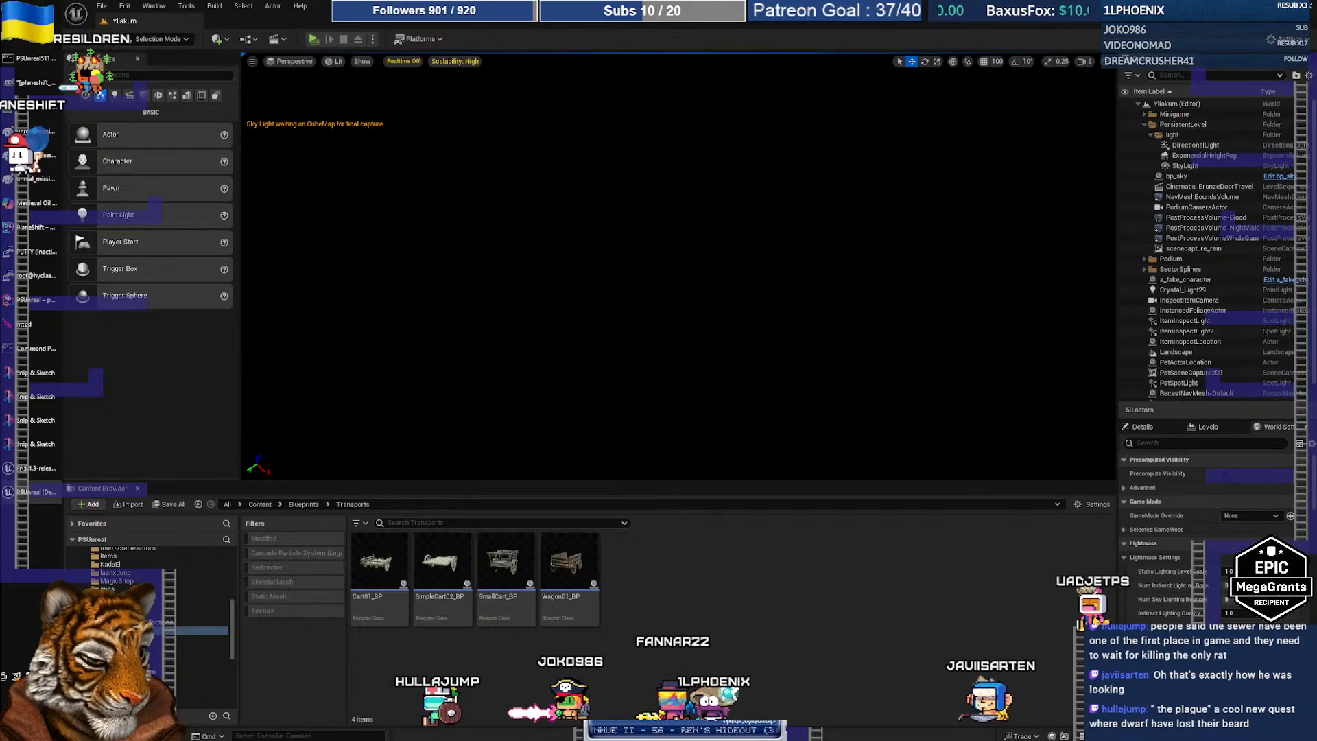
Open the stonebmCharacter blueprint from the Content/Blueprints folder
{"action": "scroll", "coordinate": [131, 624], "scroll_direction": "up", "scroll_amount": 5}
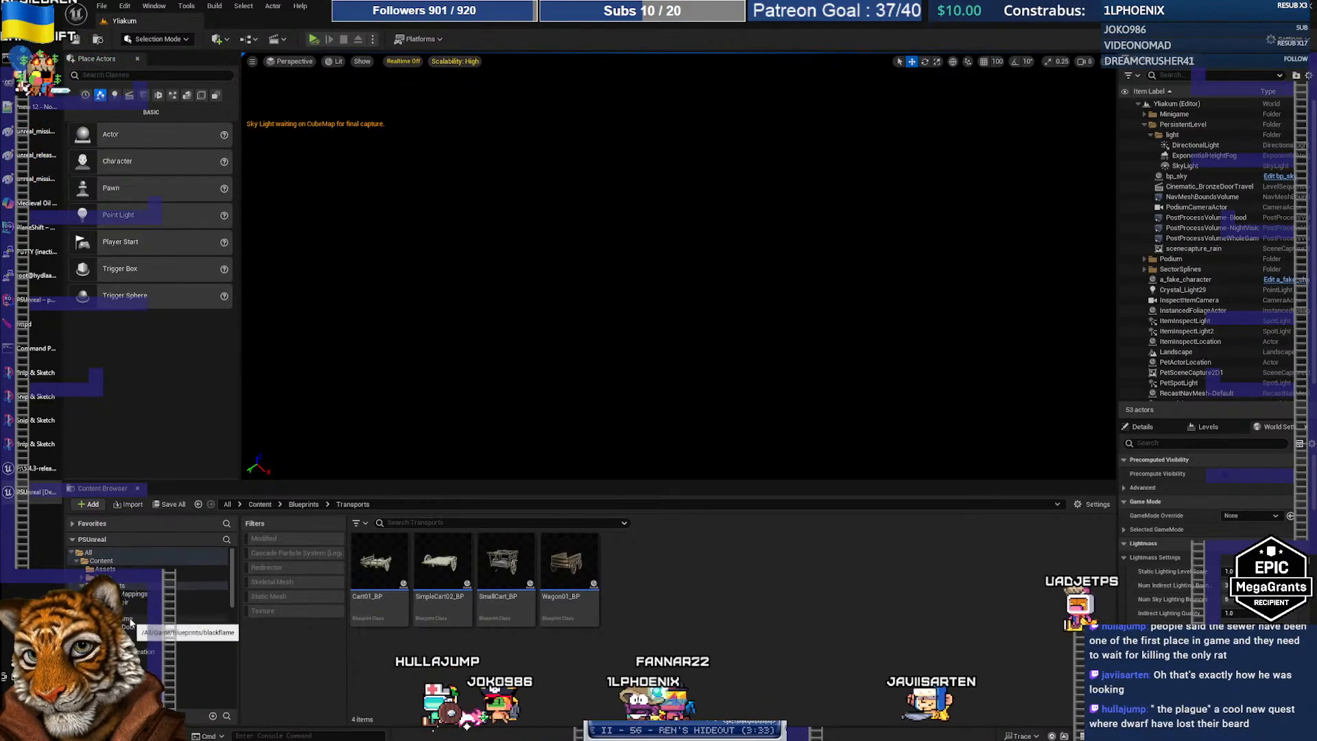
{"action": "left_click", "coordinate": [109, 585]}
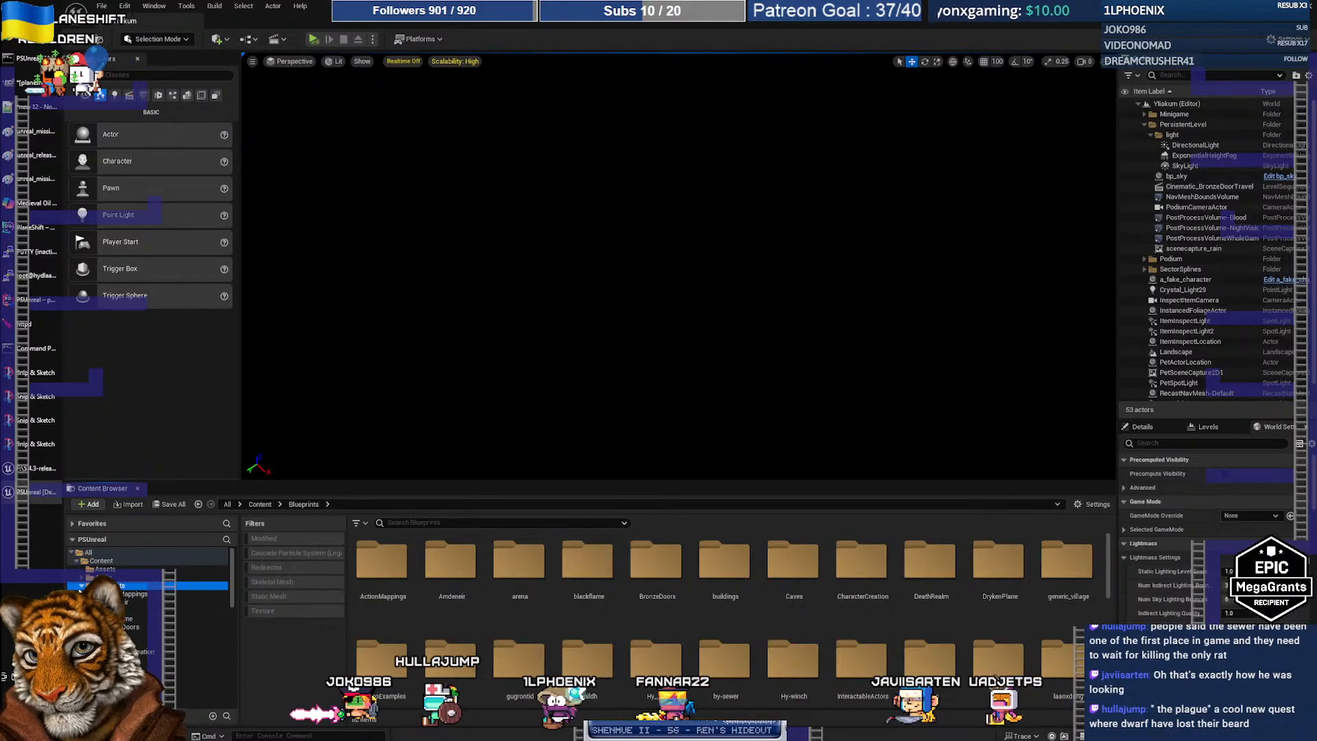
{"action": "scroll", "coordinate": [754, 603], "scroll_direction": "down", "scroll_amount": 5}
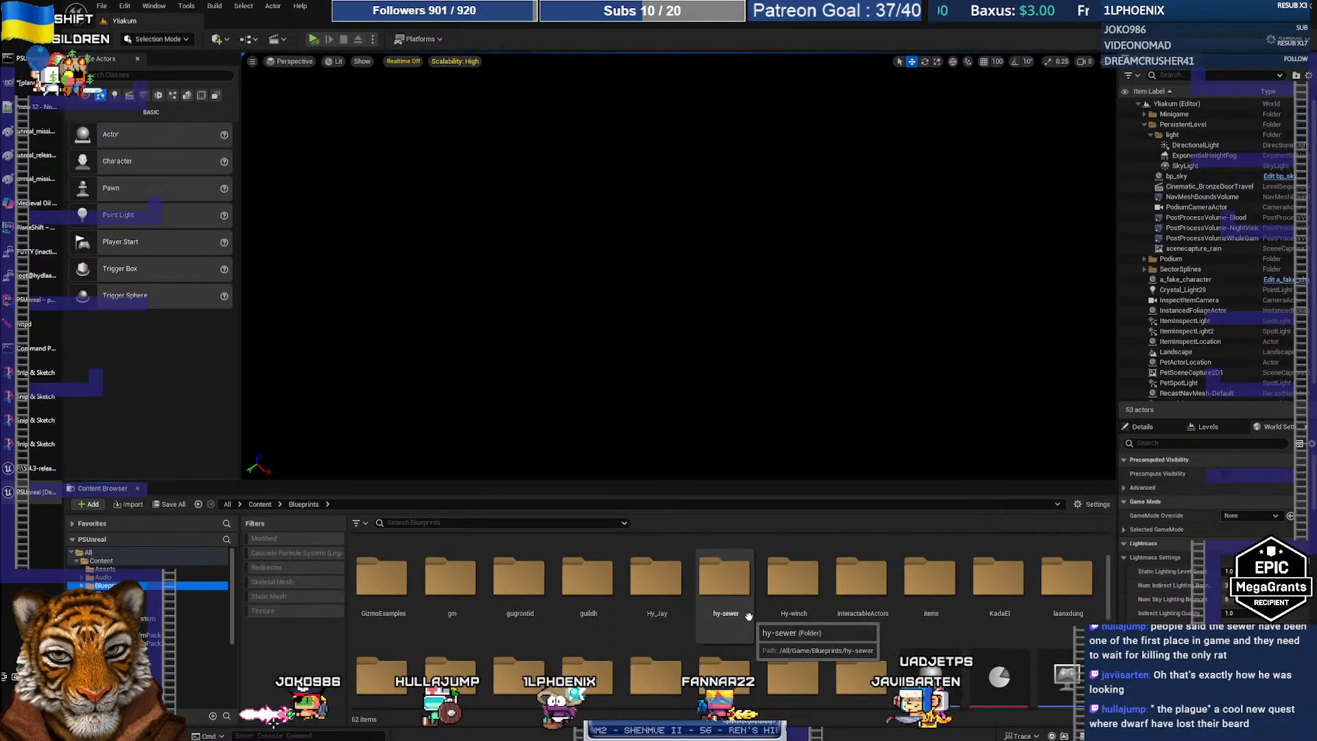
{"action": "scroll", "coordinate": [740, 605], "scroll_direction": "down", "scroll_amount": 2}
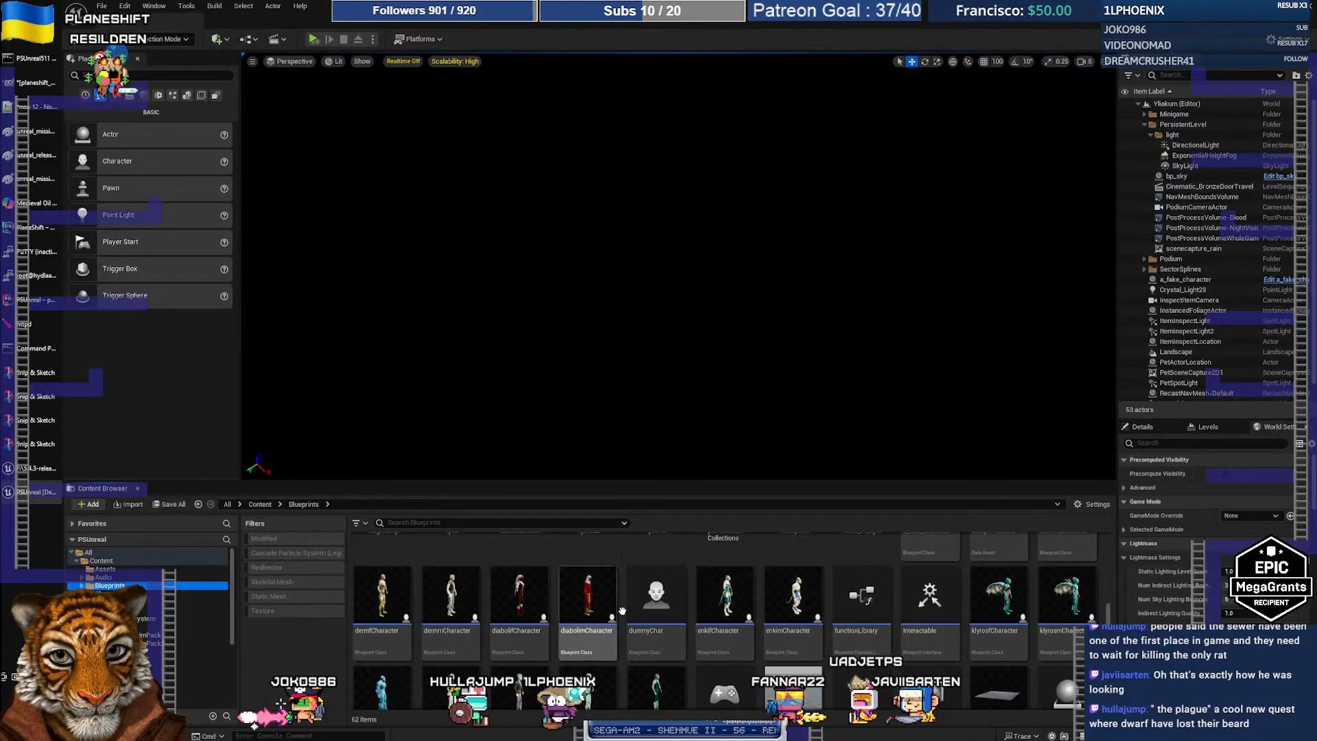
{"action": "scroll", "coordinate": [762, 620], "scroll_direction": "down", "scroll_amount": 2}
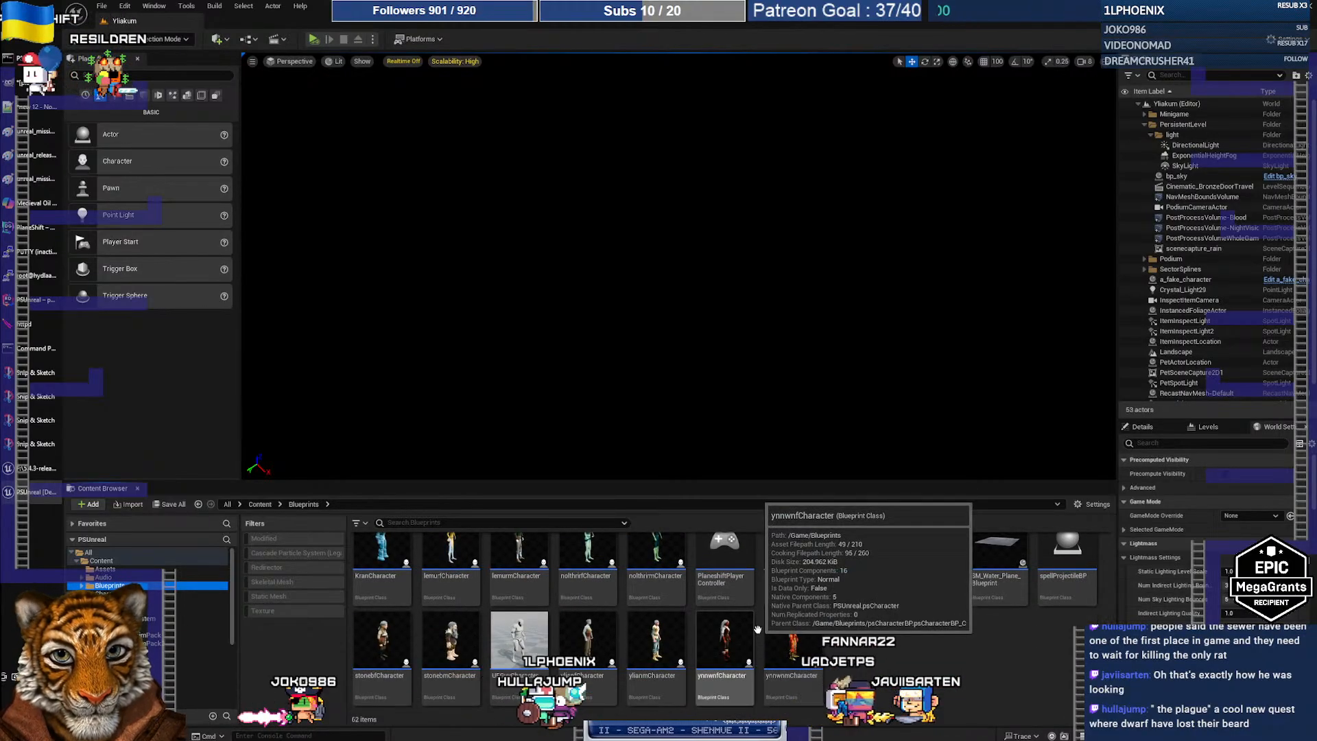
{"action": "double_click", "coordinate": [452, 641]}
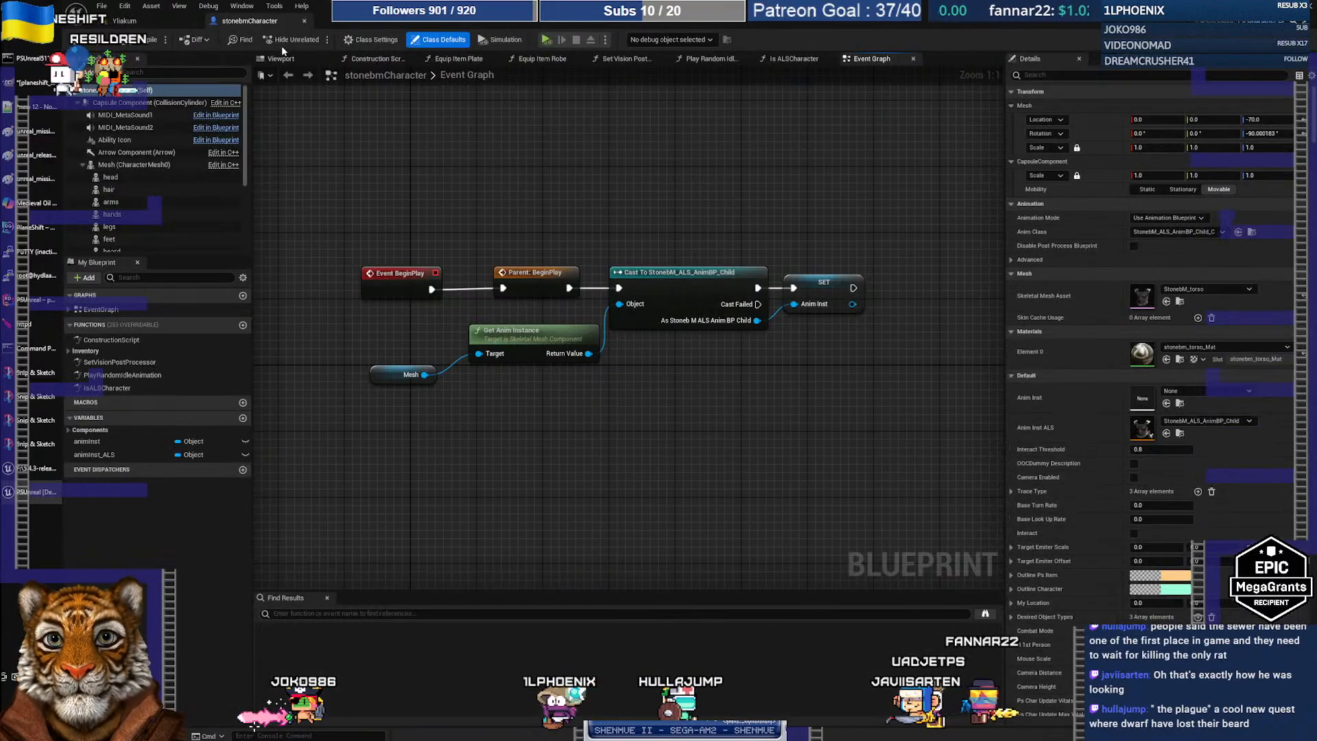
Inspect the stonebmCharacter model's face up close, and select its beard mesh to locate it in the component hierarchy
{"action": "left_click", "coordinate": [281, 59]}
{"action": "key", "text": "w"}
{"action": "right_click_drag", "start_coordinate": [661, 231], "coordinate": [453, 246]}
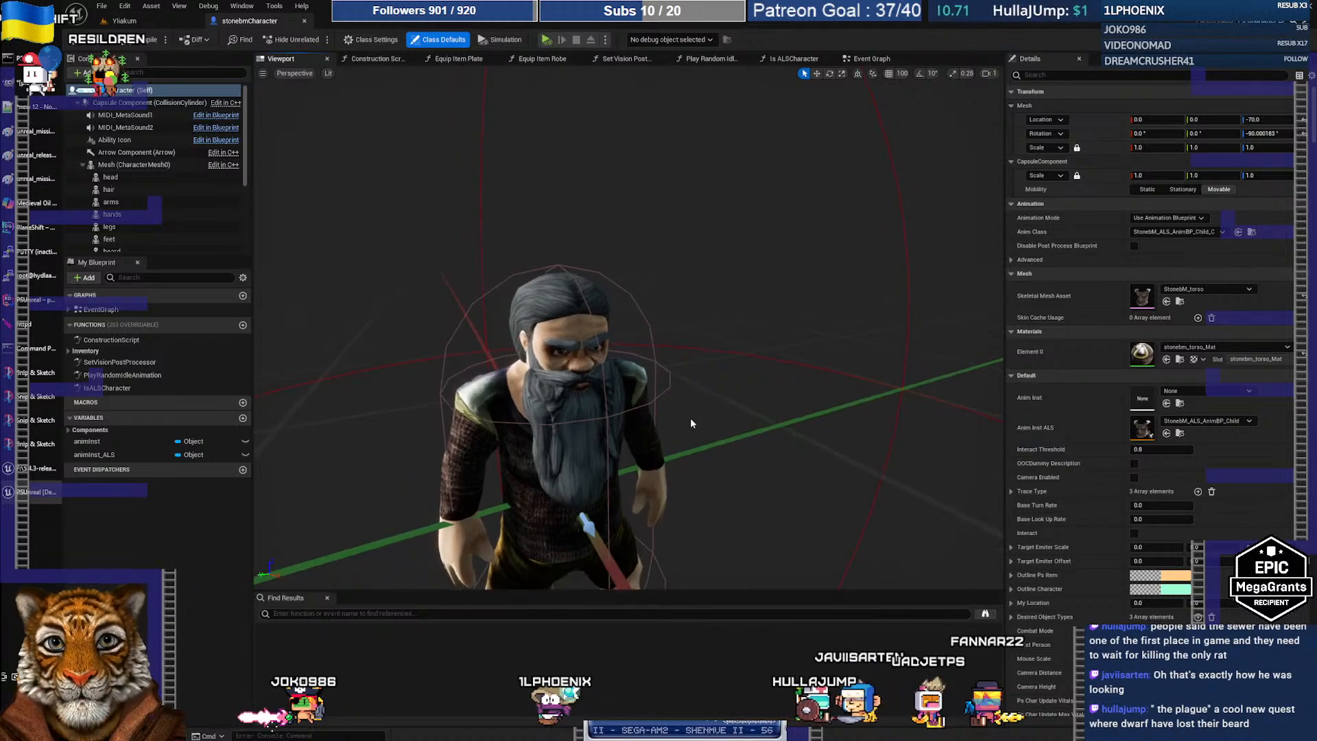
{"action": "left_click", "coordinate": [554, 387]}
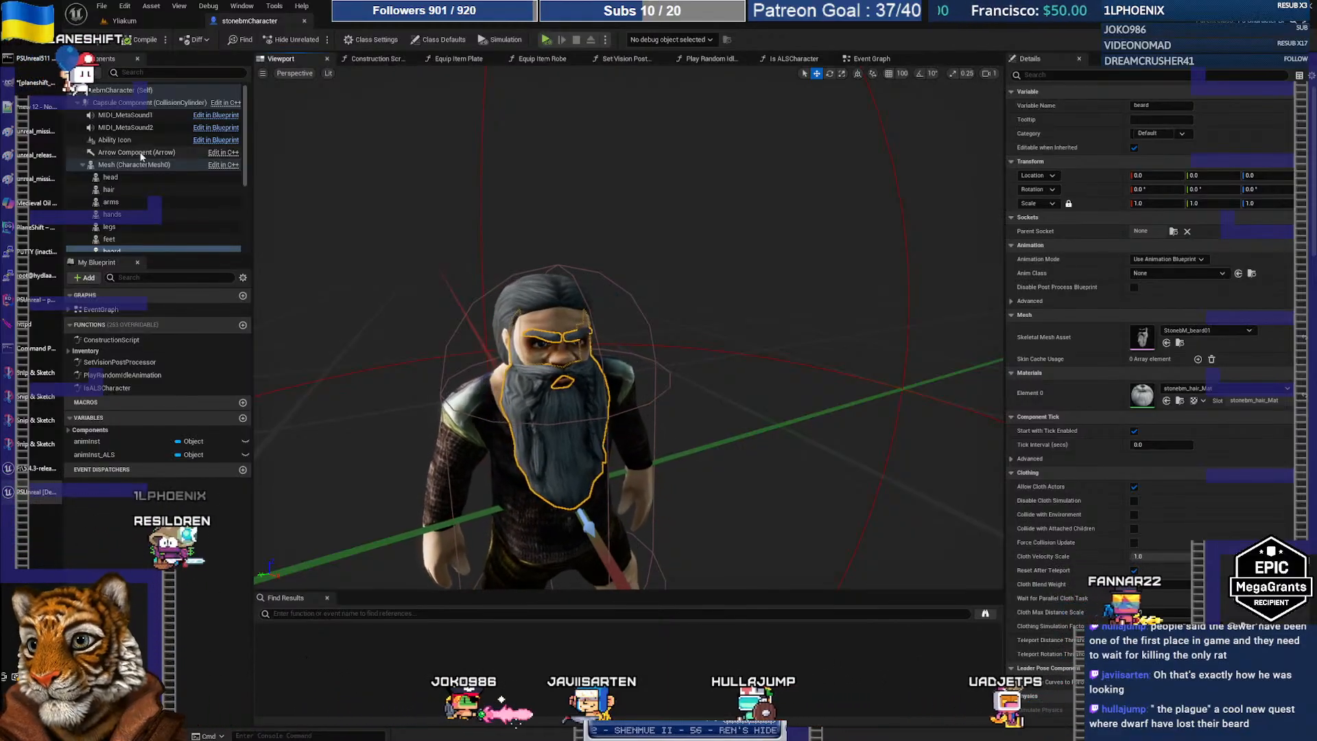
{"action": "scroll", "coordinate": [141, 209], "scroll_direction": "down", "scroll_amount": 2}
{"action": "scroll", "coordinate": [142, 209], "scroll_direction": "down", "scroll_amount": 5}
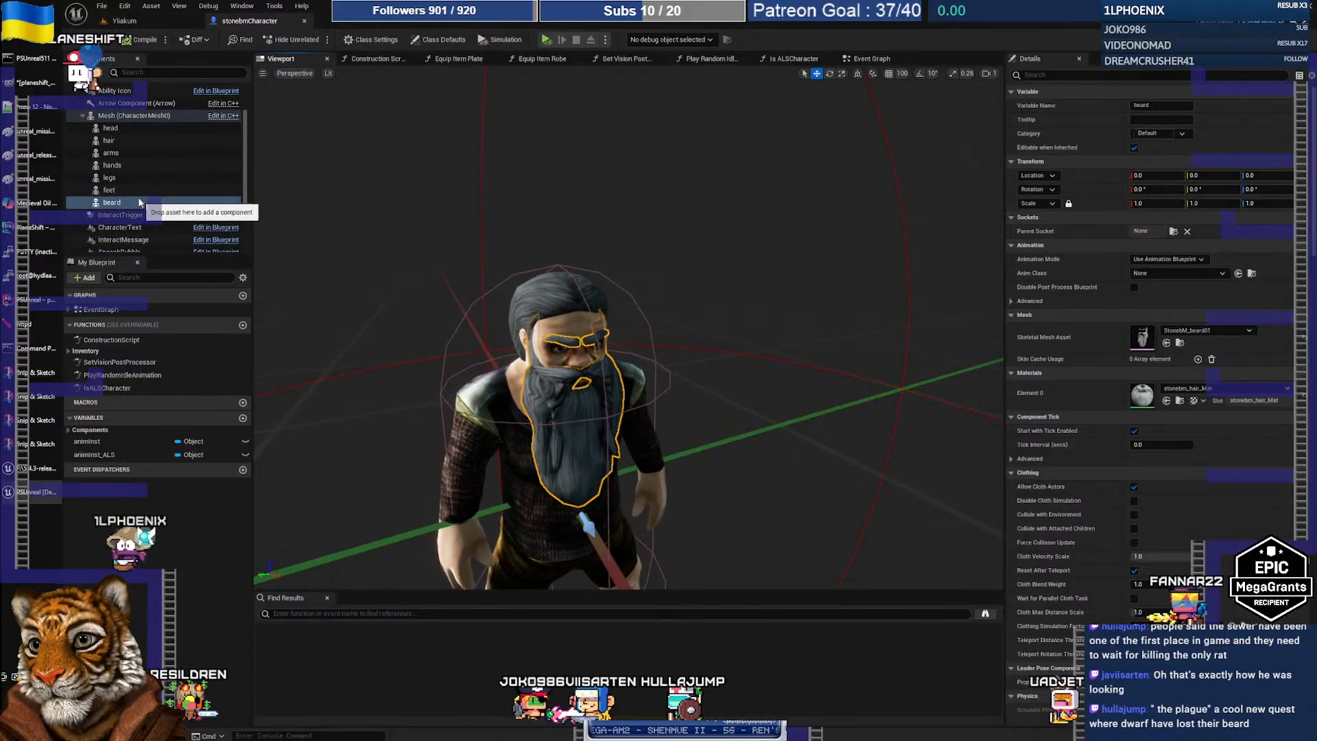
{"action": "scroll", "coordinate": [150, 179], "scroll_direction": "up", "scroll_amount": 7}
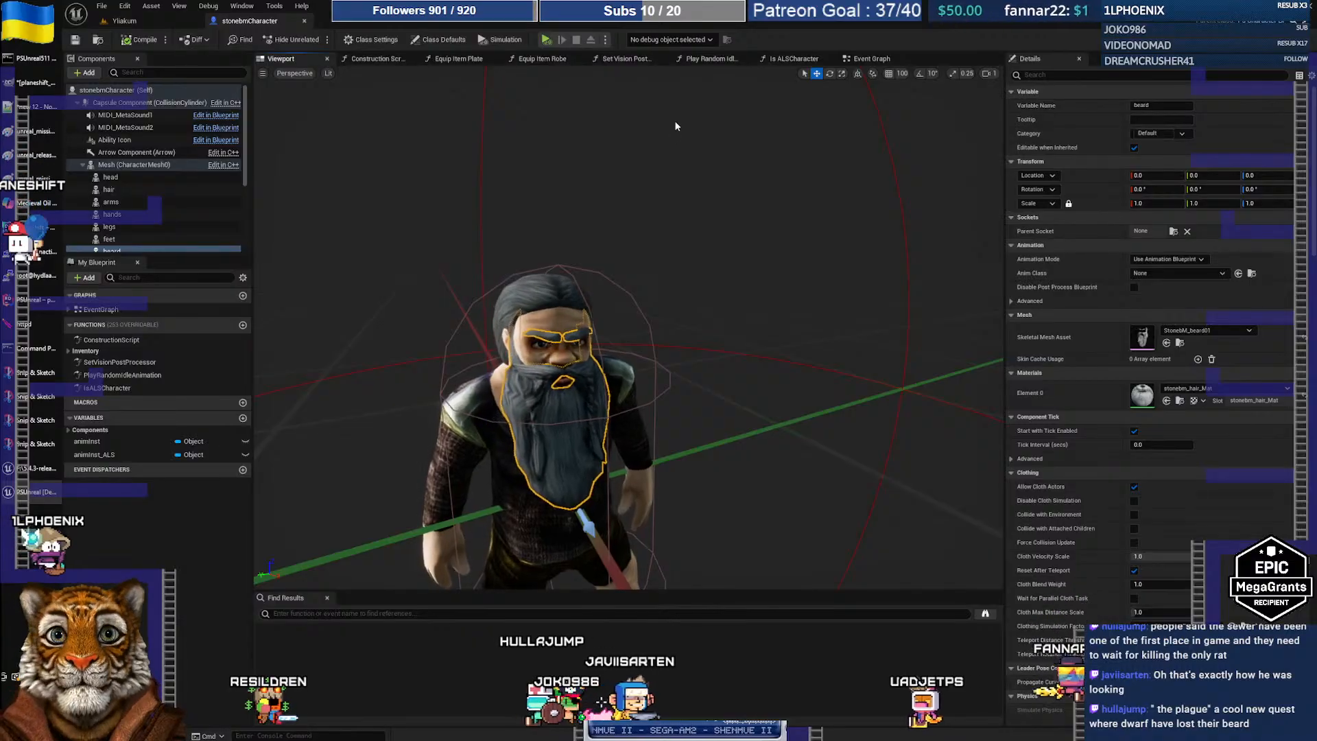
Examine the Construction Script's Set Leader Pose Component nodes and body-part references, tracing the Mesh Beard assignment back to the start
{"action": "left_click", "coordinate": [383, 59]}
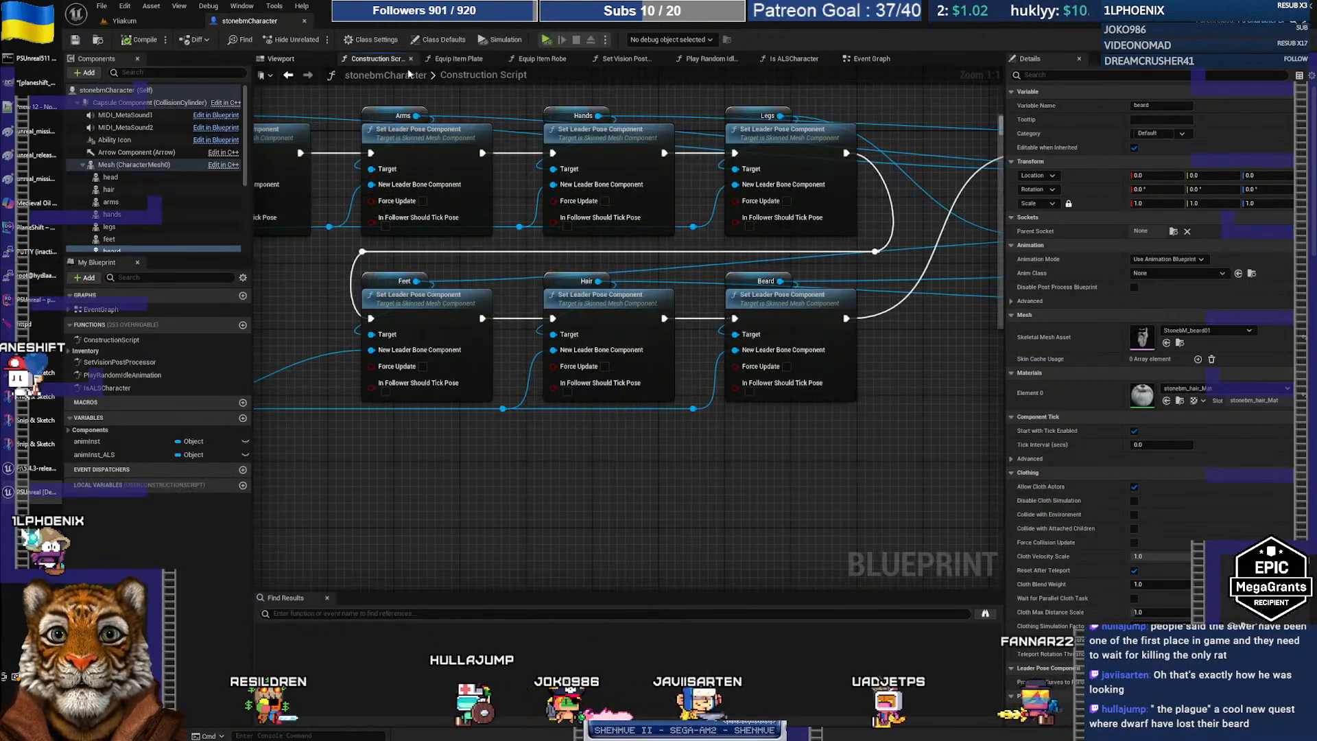
{"action": "right_click_drag", "start_coordinate": [746, 265], "coordinate": [392, 277]}
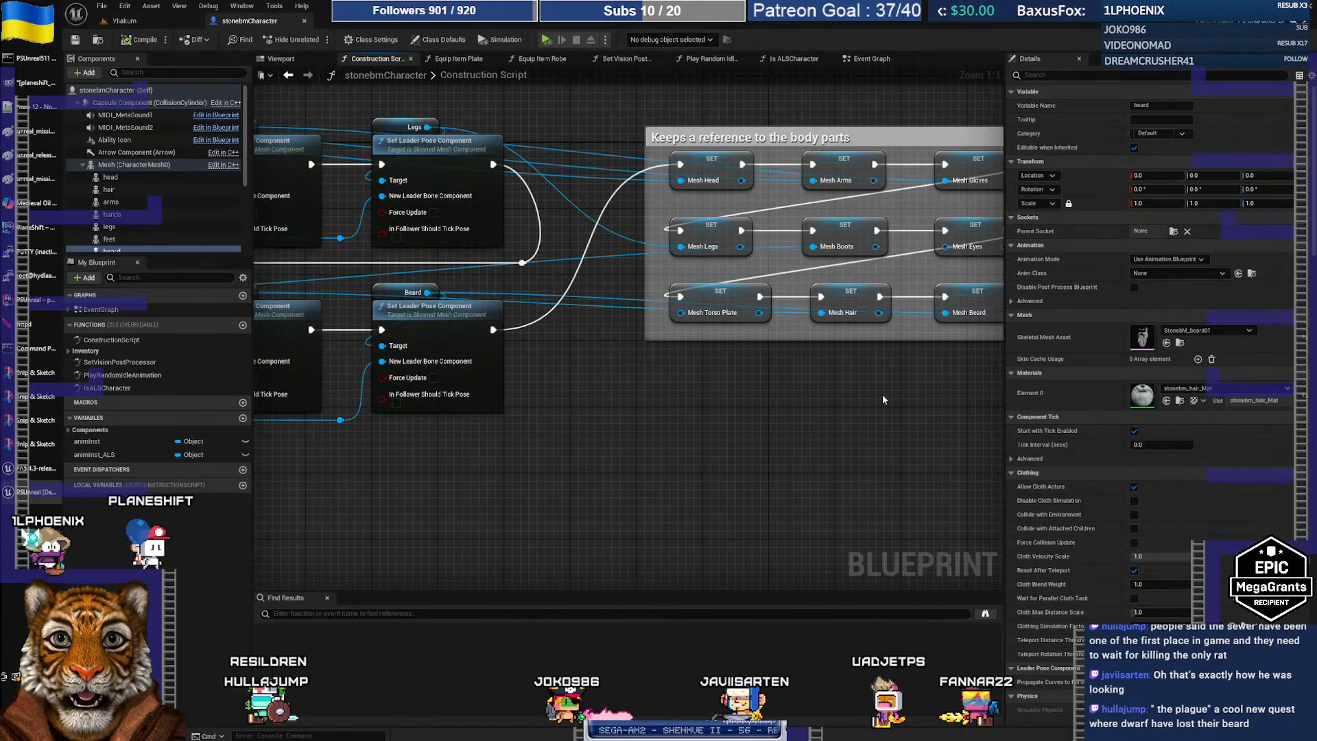
{"action": "right_click_drag", "start_coordinate": [912, 399], "coordinate": [713, 396]}
{"action": "left_click", "coordinate": [765, 316]}
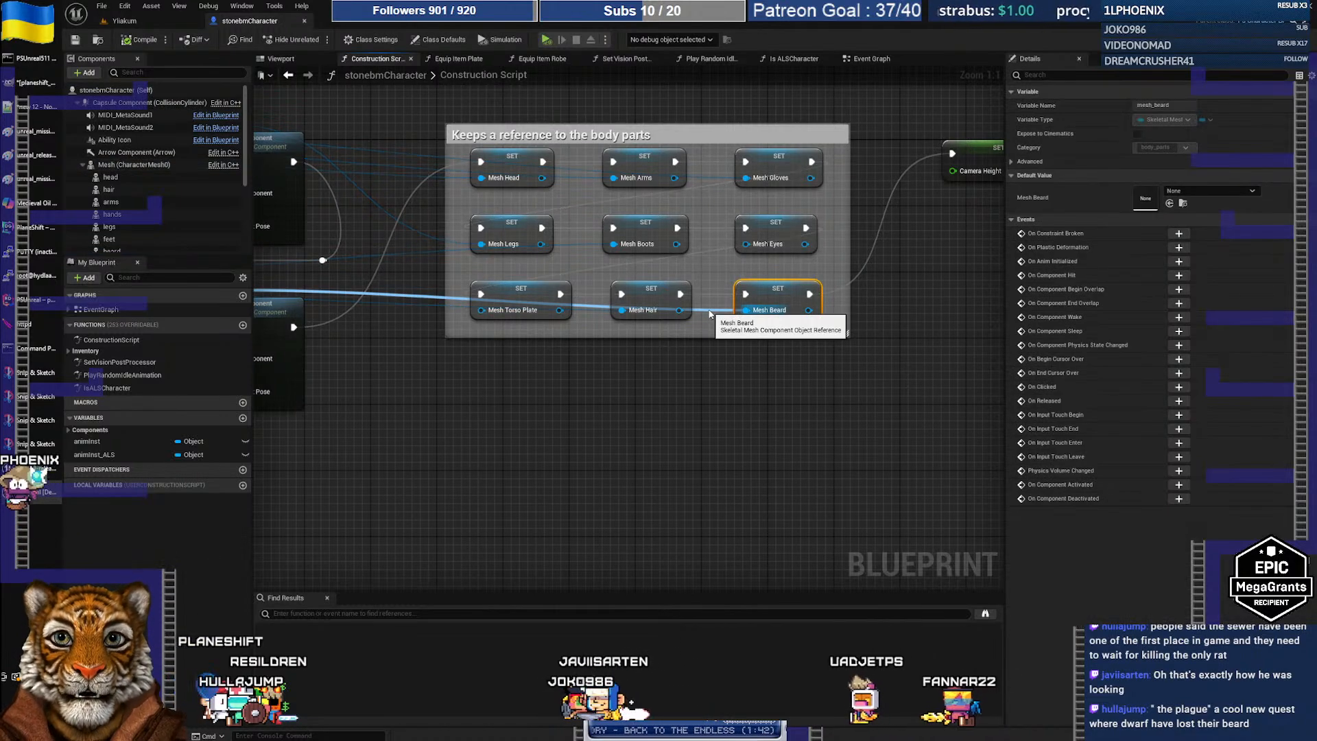
{"action": "right_click_drag", "start_coordinate": [778, 360], "coordinate": [758, 381]}
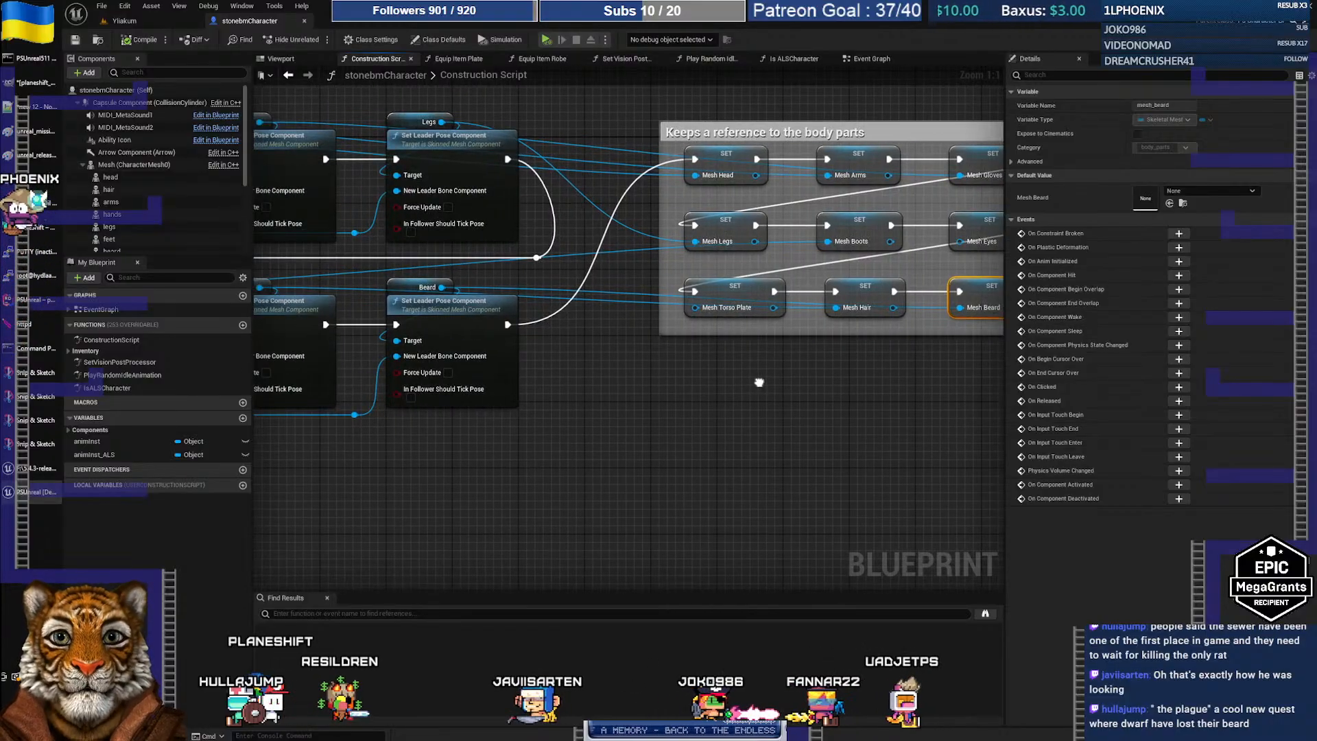
{"action": "right_click_drag", "start_coordinate": [758, 382], "coordinate": [947, 396]}
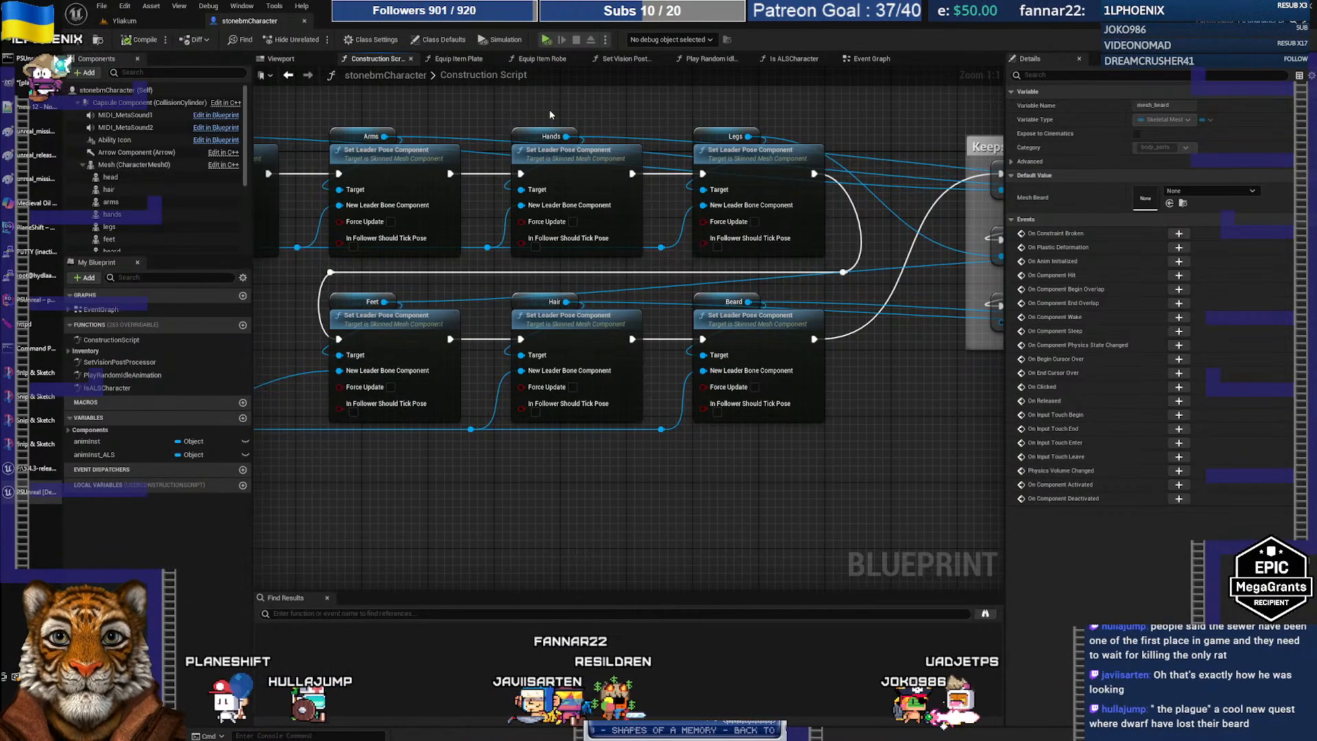
{"action": "right_click_drag", "start_coordinate": [283, 137], "coordinate": [729, 158]}
{"action": "mouse_move", "coordinate": [535, 152]}
{"action": "right_mouse_down"}
{"action": "mouse_move", "coordinate": [659, 149]}
{"action": "mouse_move", "coordinate": [558, 155]}
{"action": "right_mouse_up"}
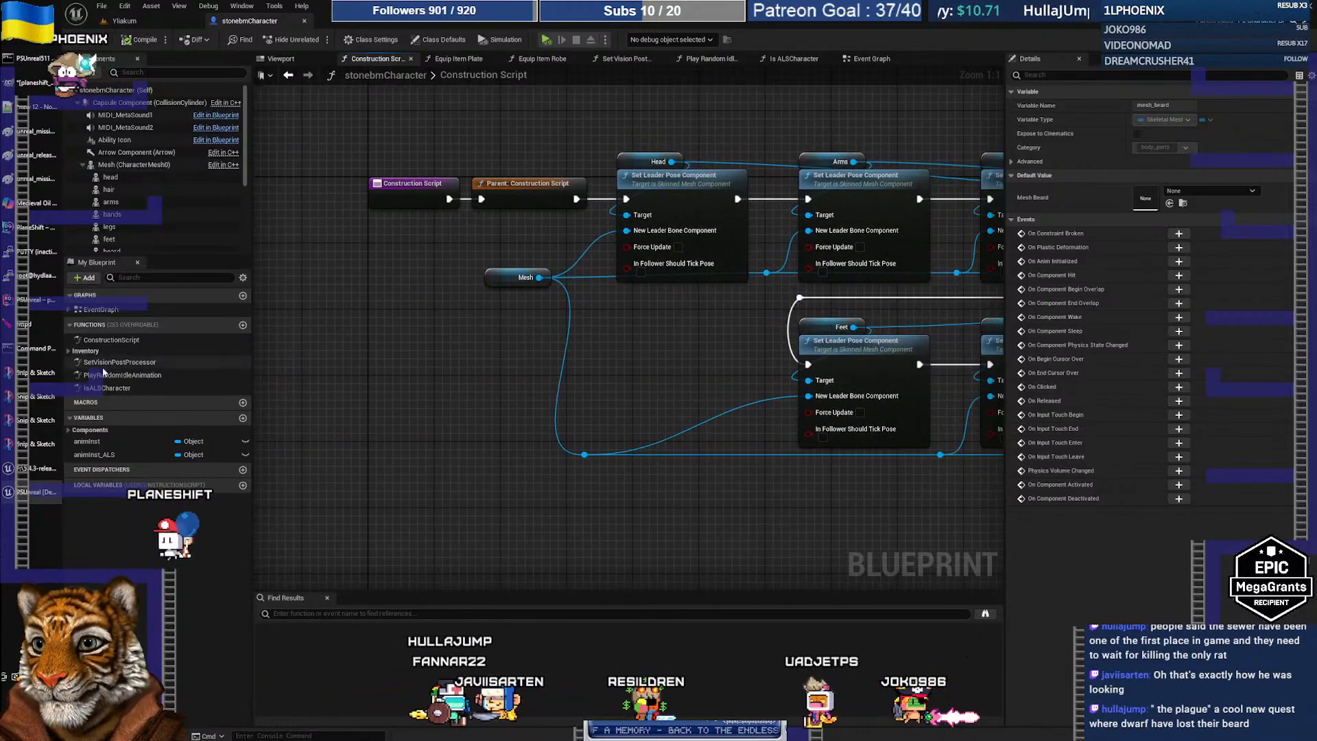
Expand the EventGraph and Inventory entries to check stonebmCharacter's overrides, and close that blueprint
{"action": "left_click", "coordinate": [68, 350]}
{"action": "left_click", "coordinate": [70, 310]}
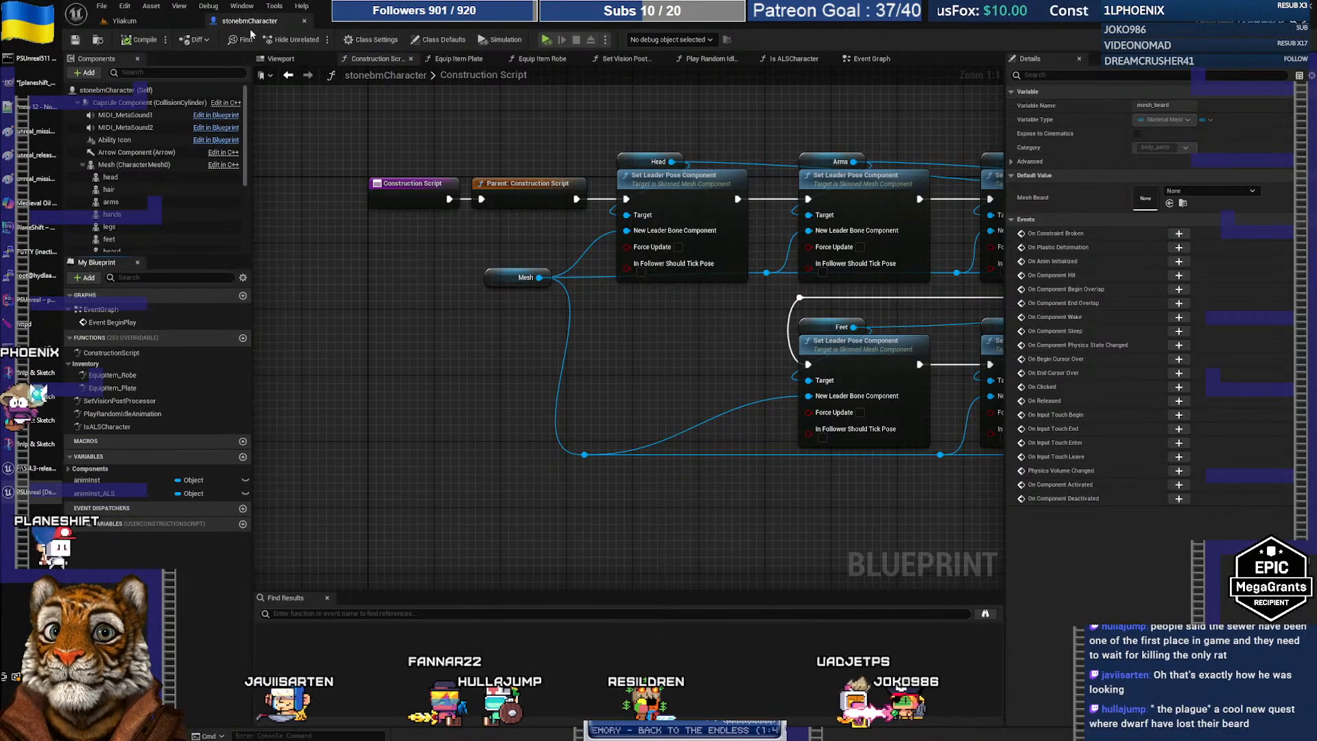
{"action": "left_click", "coordinate": [306, 23]}
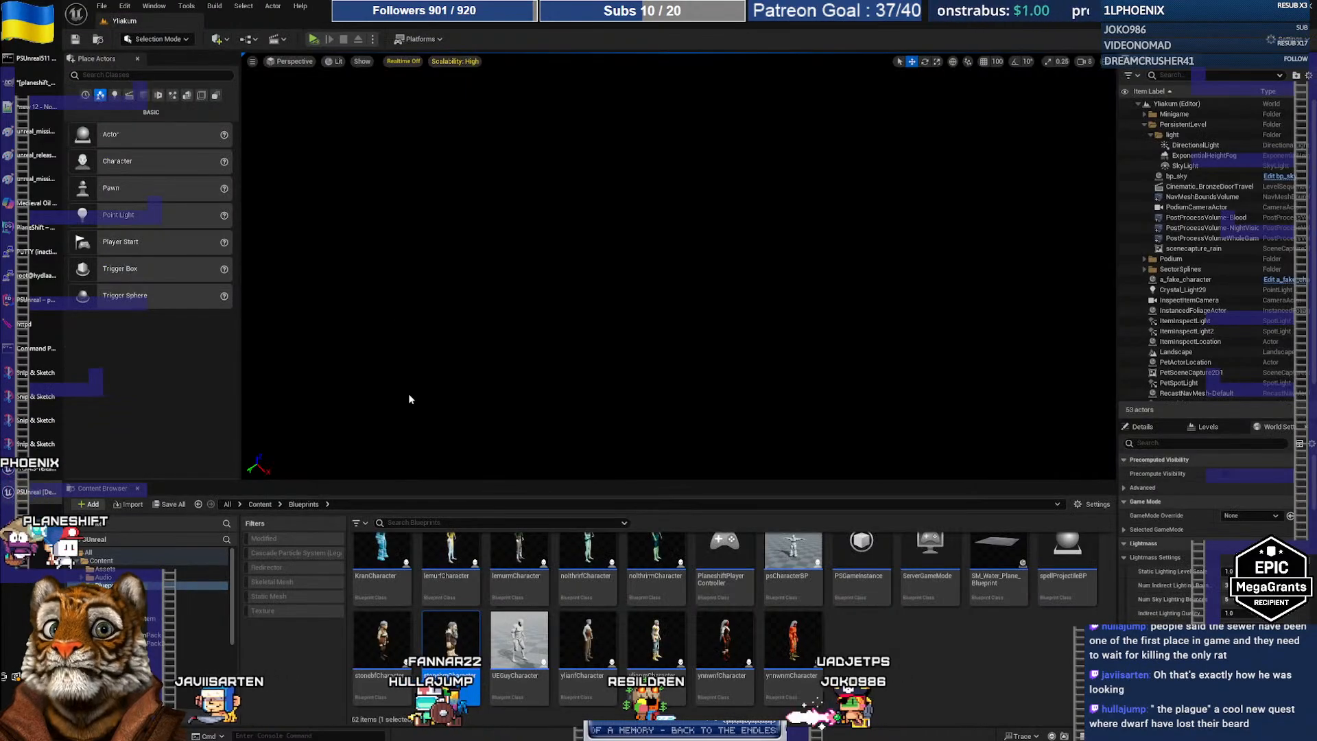
Open the psCharacterBP blueprint and filter its members for "trait" to open the Set Trait function
{"action": "scroll", "coordinate": [476, 650], "scroll_direction": "up", "scroll_amount": 1}
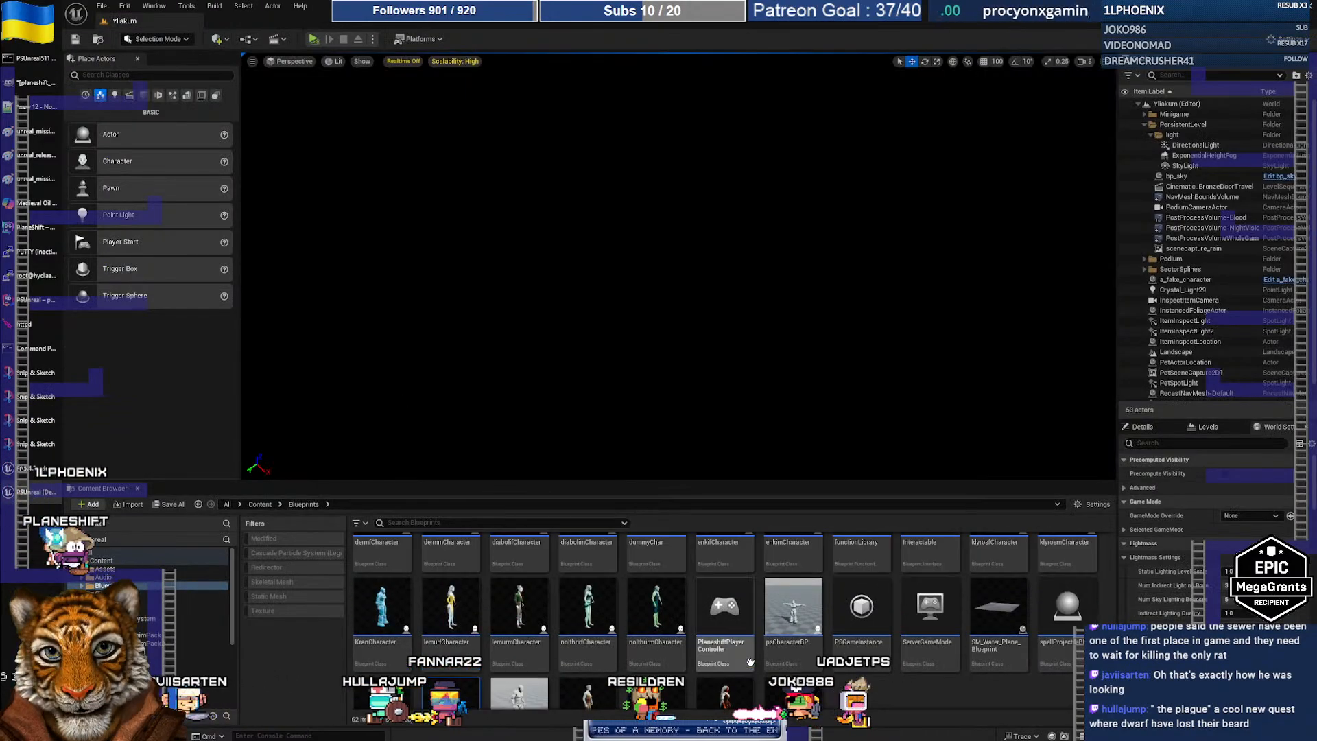
{"action": "double_click", "coordinate": [809, 616]}
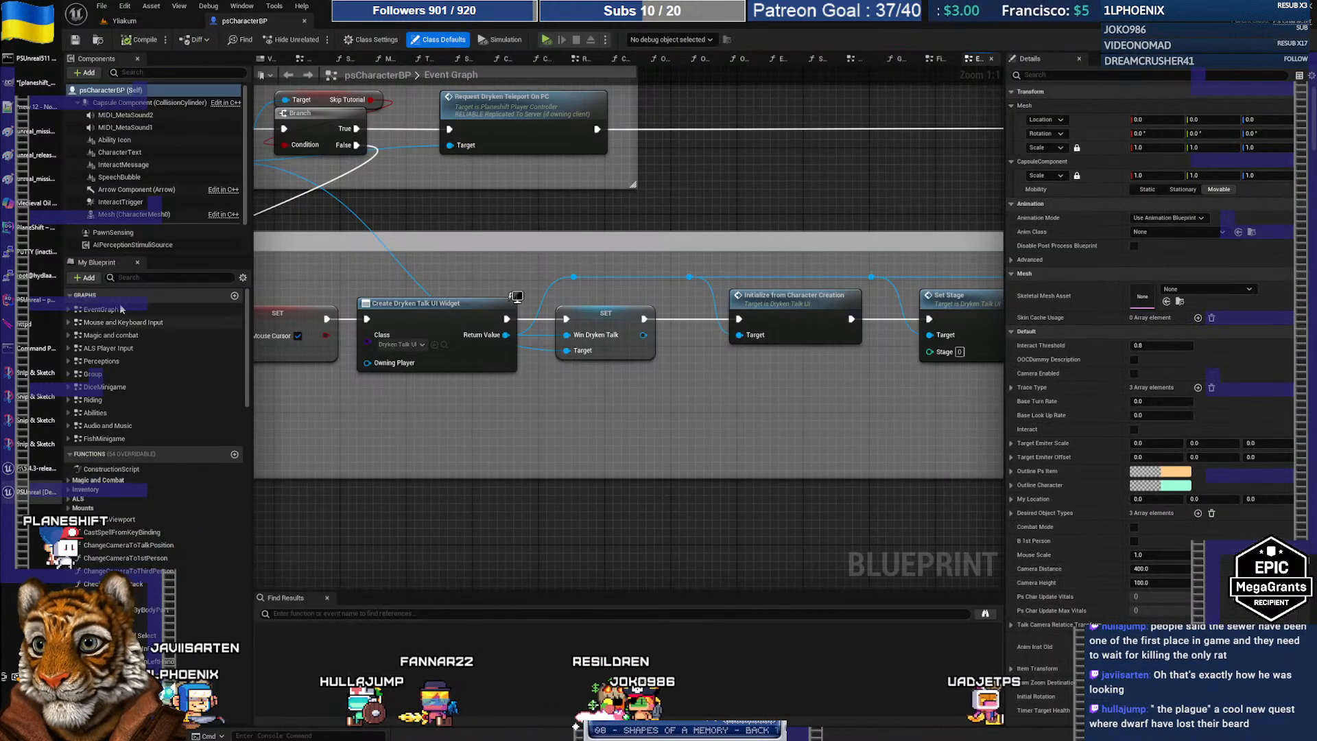
{"action": "left_click", "coordinate": [127, 278]}
{"action": "type", "text": "tr"}
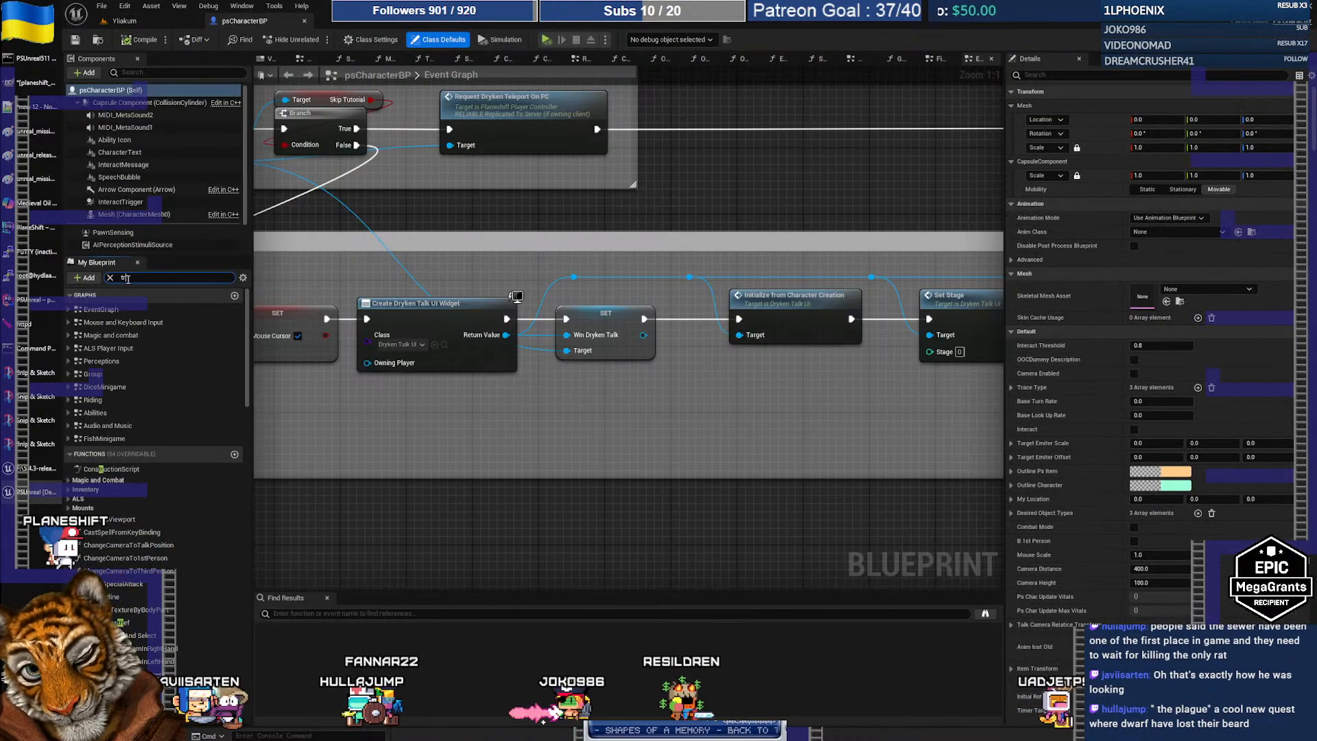
{"action": "type", "text": "ait"}
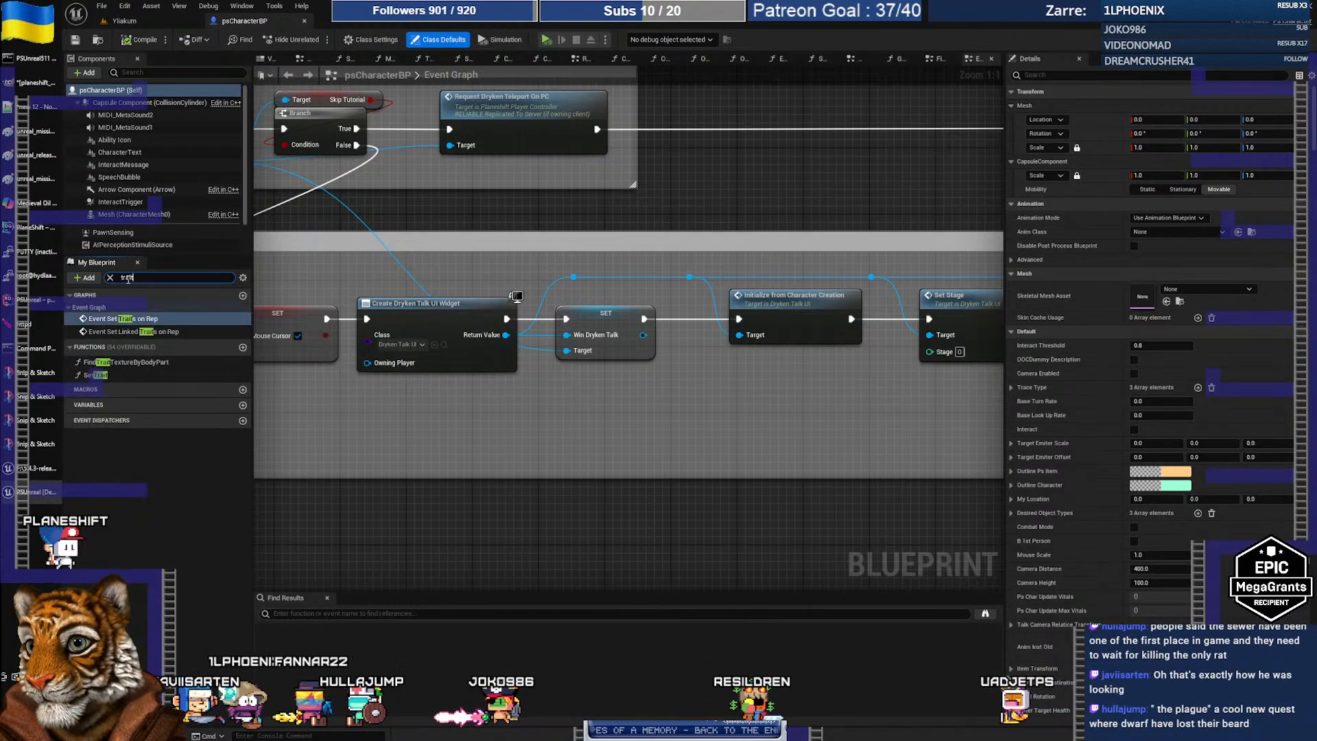
{"action": "double_click", "coordinate": [122, 374]}
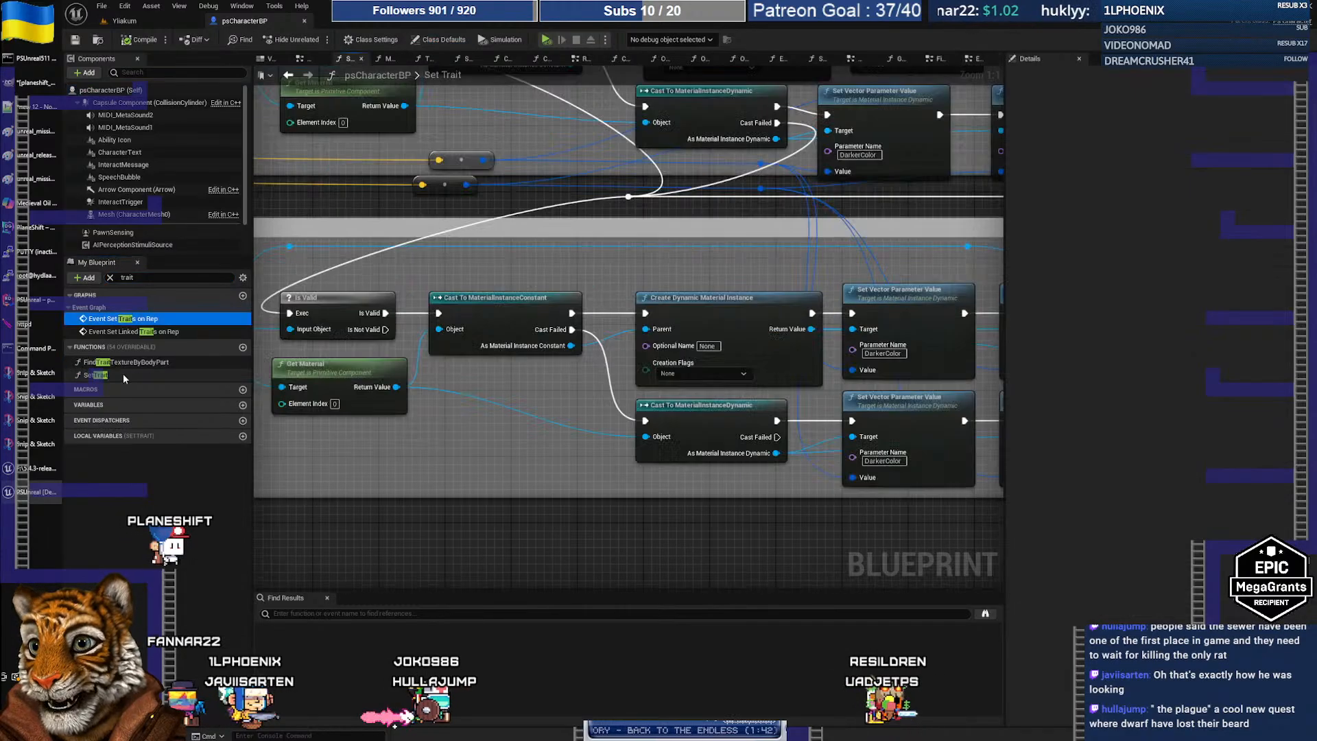
Move the hair color Print String node down off the execution wire, and trace that wire back to the hair color trait output
{"action": "right_click_drag", "start_coordinate": [681, 329], "coordinate": [548, 608]}
{"action": "right_click_drag", "start_coordinate": [455, 437], "coordinate": [863, 468]}
{"action": "right_click_drag", "start_coordinate": [475, 440], "coordinate": [544, 449]}
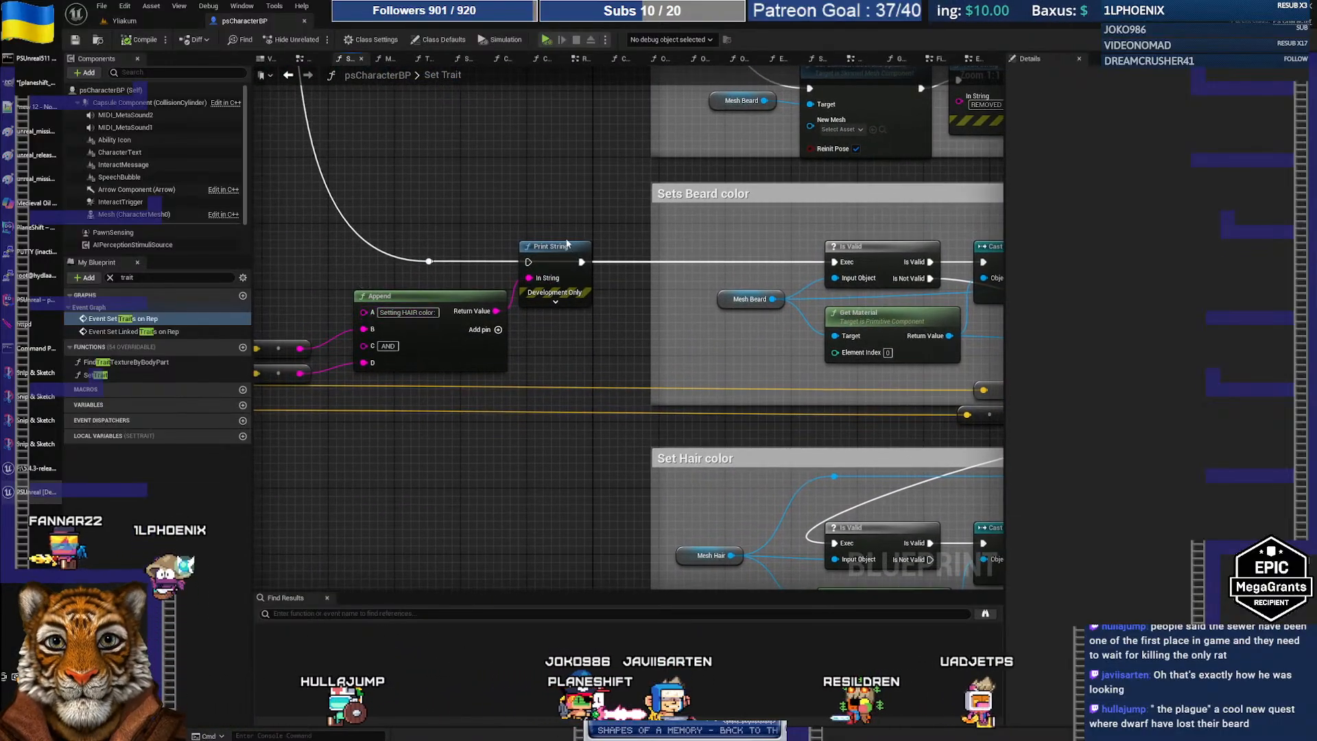
{"action": "left_click_drag", "start_coordinate": [552, 248], "coordinate": [557, 279]}
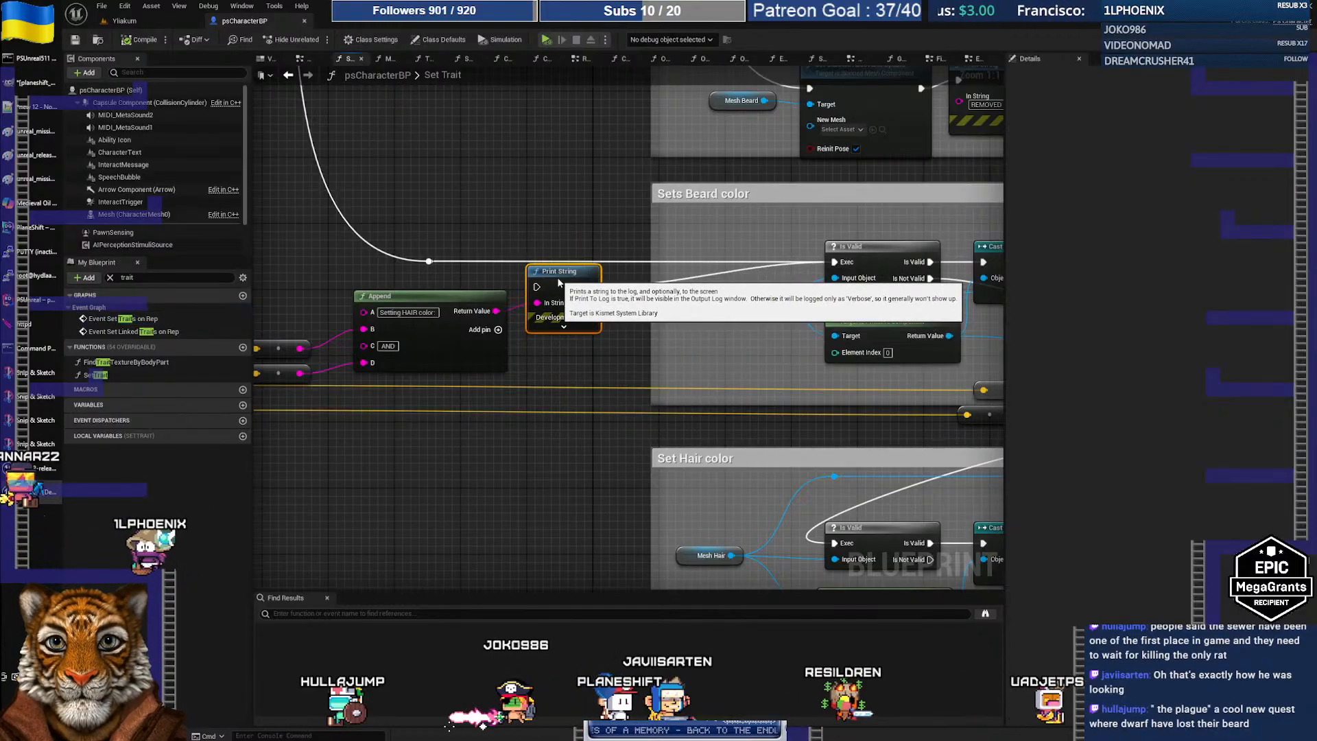
{"action": "right_click_drag", "start_coordinate": [451, 236], "coordinate": [665, 578]}
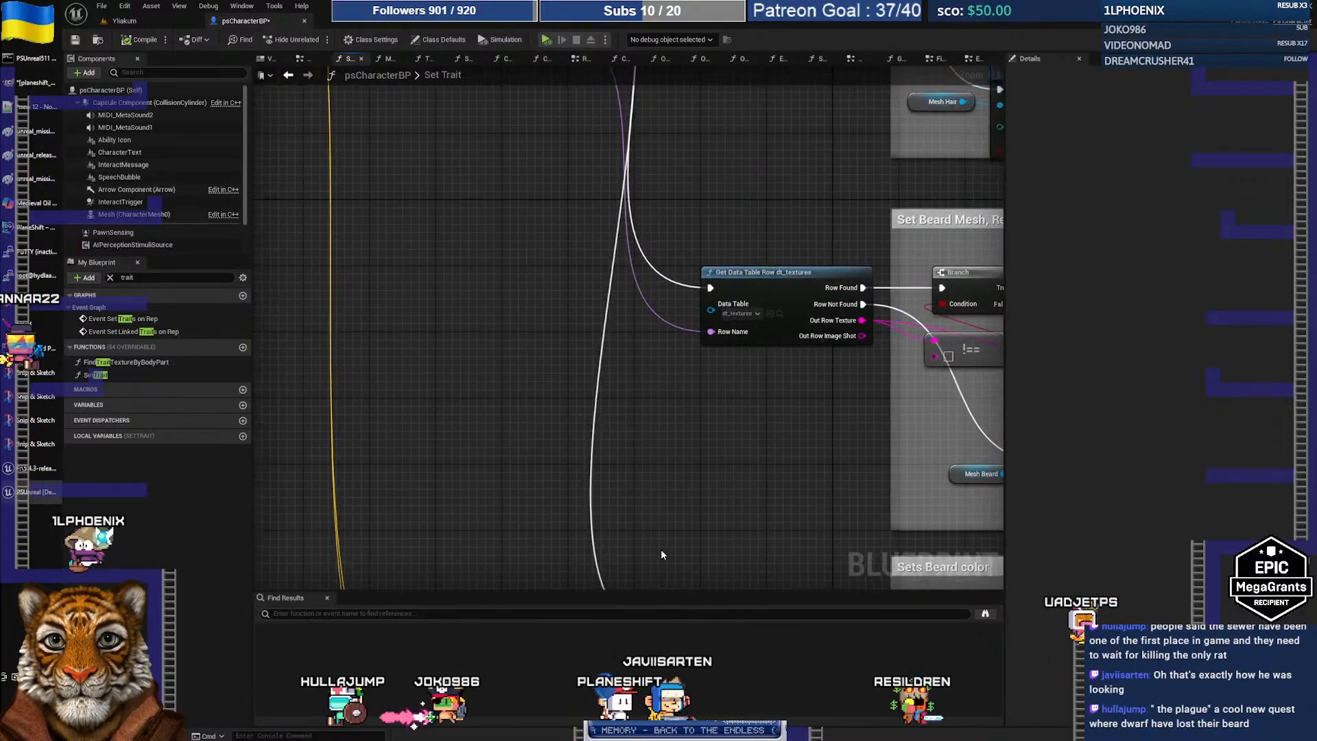
{"action": "right_click_drag", "start_coordinate": [626, 382], "coordinate": [584, 630]}
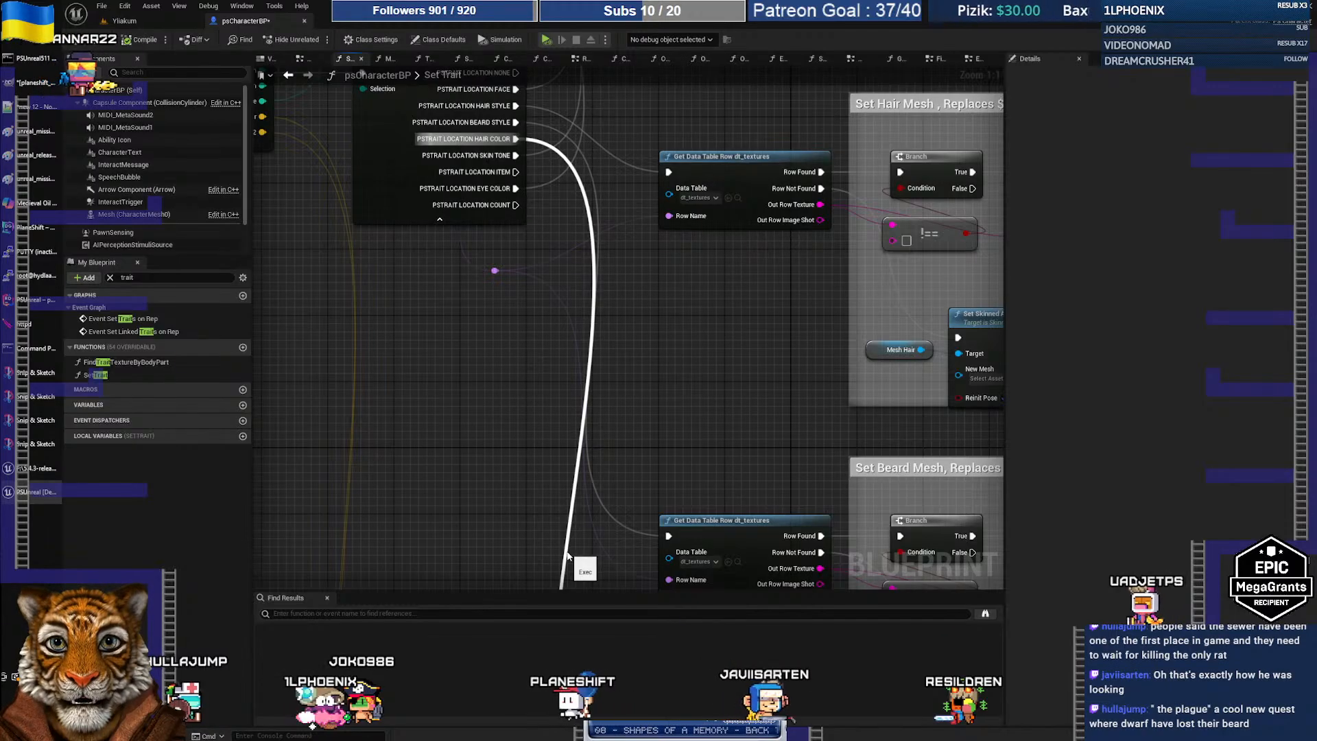
Trace the hair color and beard style wires from the trait location switch through the beard mesh, beard color and hair color sections
{"action": "right_click_drag", "start_coordinate": [505, 532], "coordinate": [439, 407]}
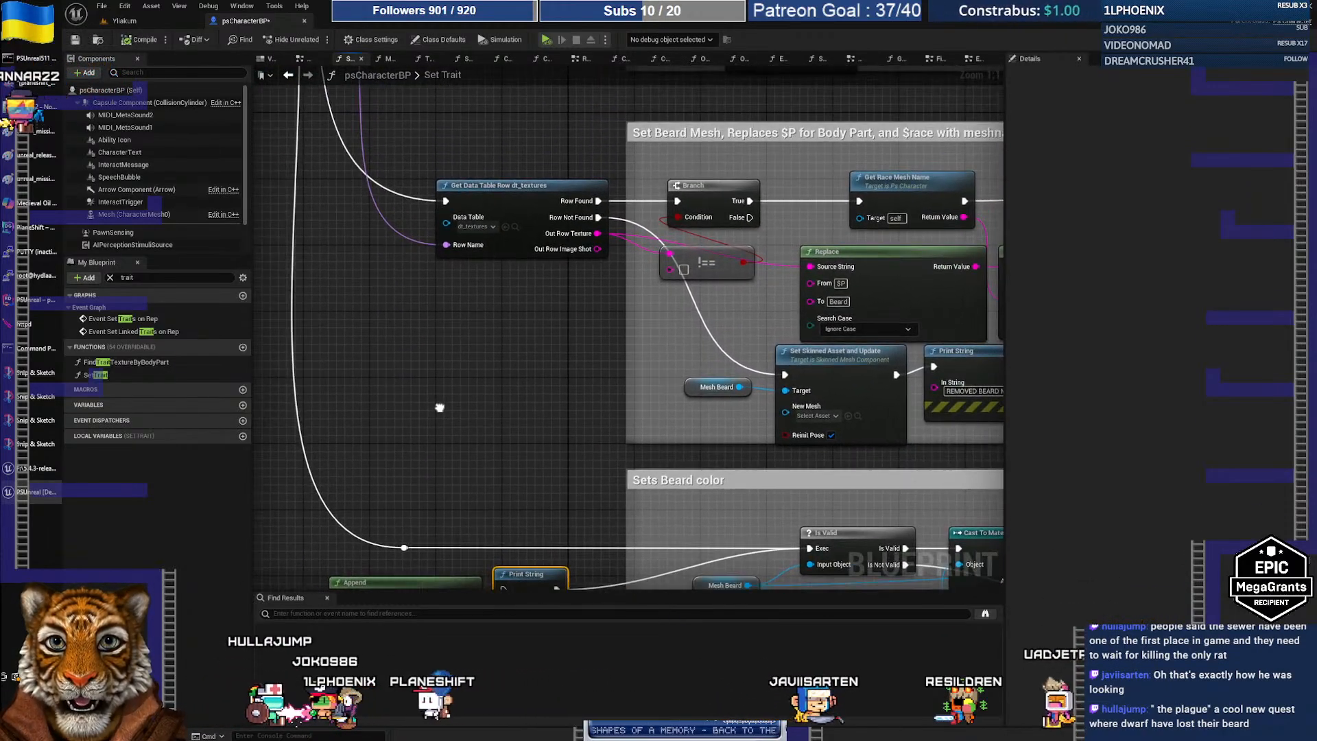
{"action": "right_click_drag", "start_coordinate": [440, 408], "coordinate": [525, 549]}
{"action": "right_click_drag", "start_coordinate": [396, 321], "coordinate": [424, 200]}
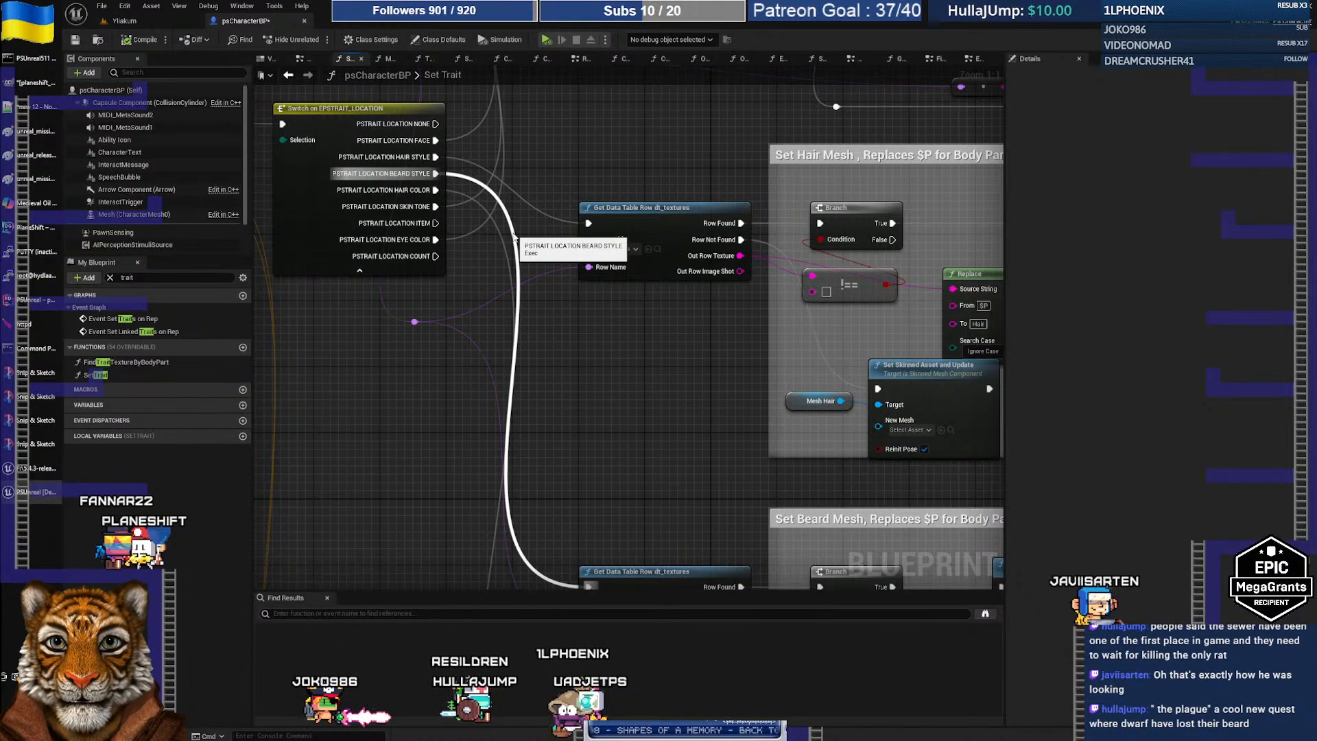
{"action": "right_click_drag", "start_coordinate": [515, 236], "coordinate": [425, 194]}
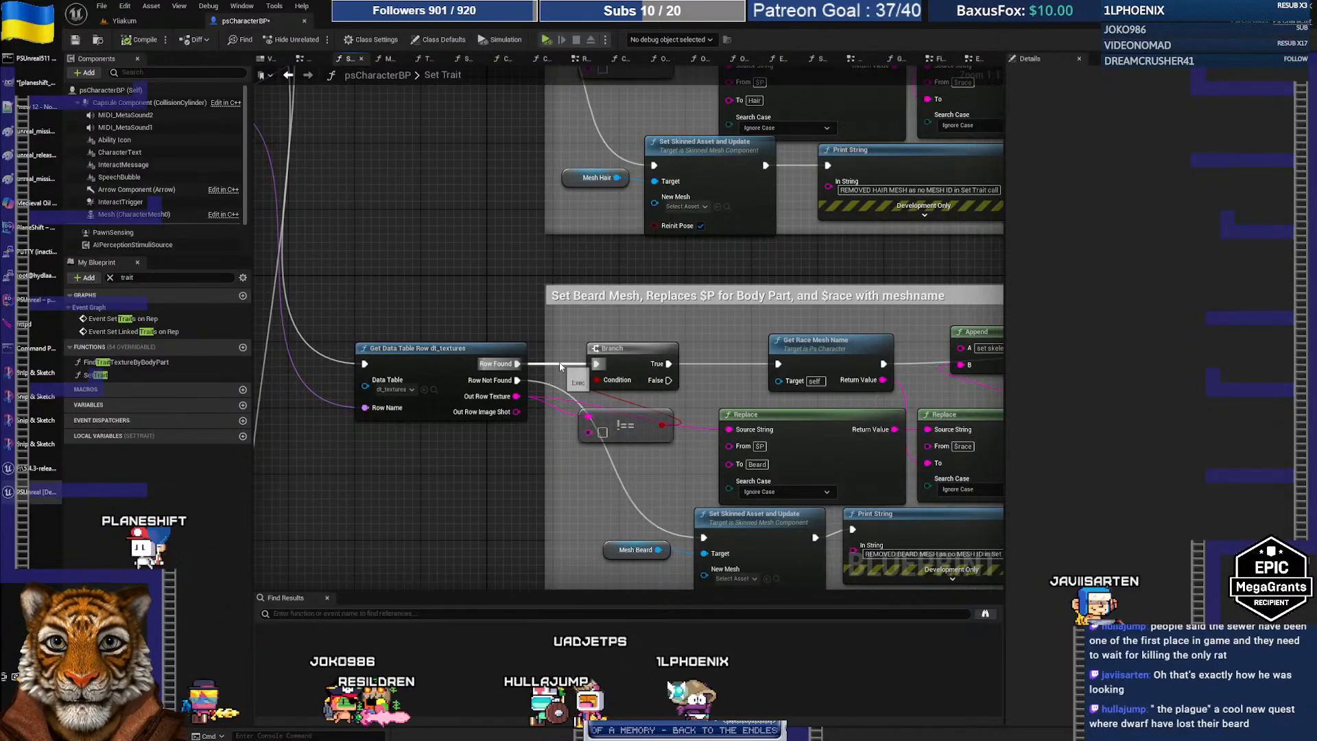
{"action": "right_click_drag", "start_coordinate": [756, 327], "coordinate": [753, 106]}
{"action": "right_click_drag", "start_coordinate": [410, 321], "coordinate": [602, 207]}
{"action": "right_click_drag", "start_coordinate": [628, 279], "coordinate": [480, 115]}
{"action": "right_click_drag", "start_coordinate": [513, 402], "coordinate": [254, 334]}
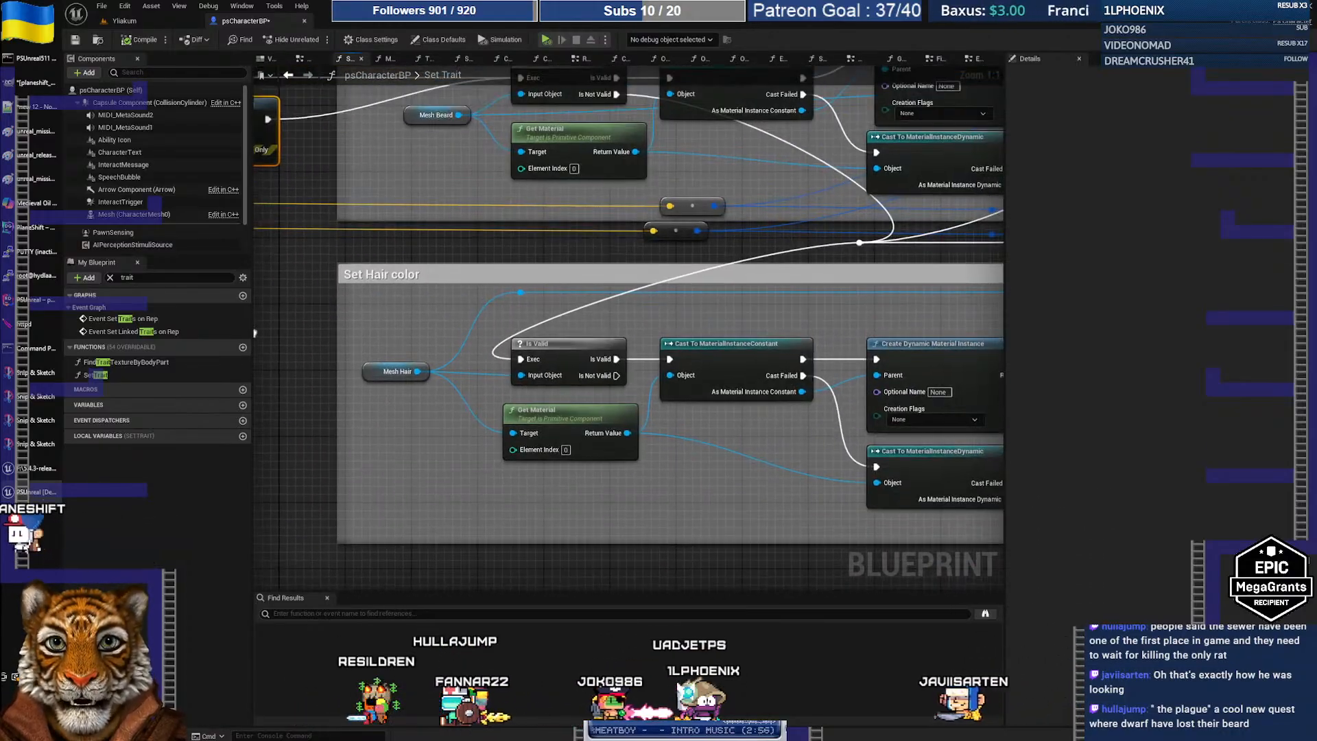
Inspect the Mesh Beard variable in the Sets Beard color section and follow its execution wires back to the trait location switch
{"action": "right_click_drag", "start_coordinate": [366, 297], "coordinate": [541, 443]}
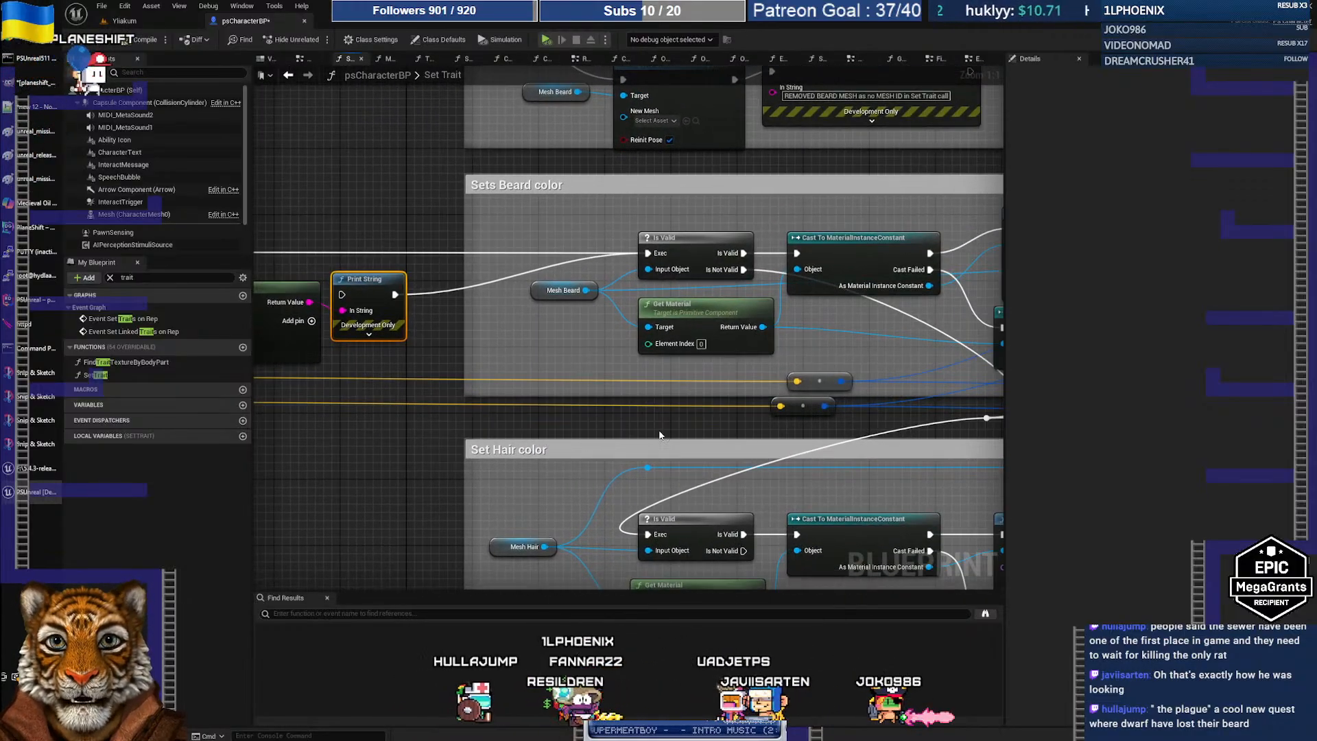
{"action": "right_click_drag", "start_coordinate": [660, 435], "coordinate": [537, 416]}
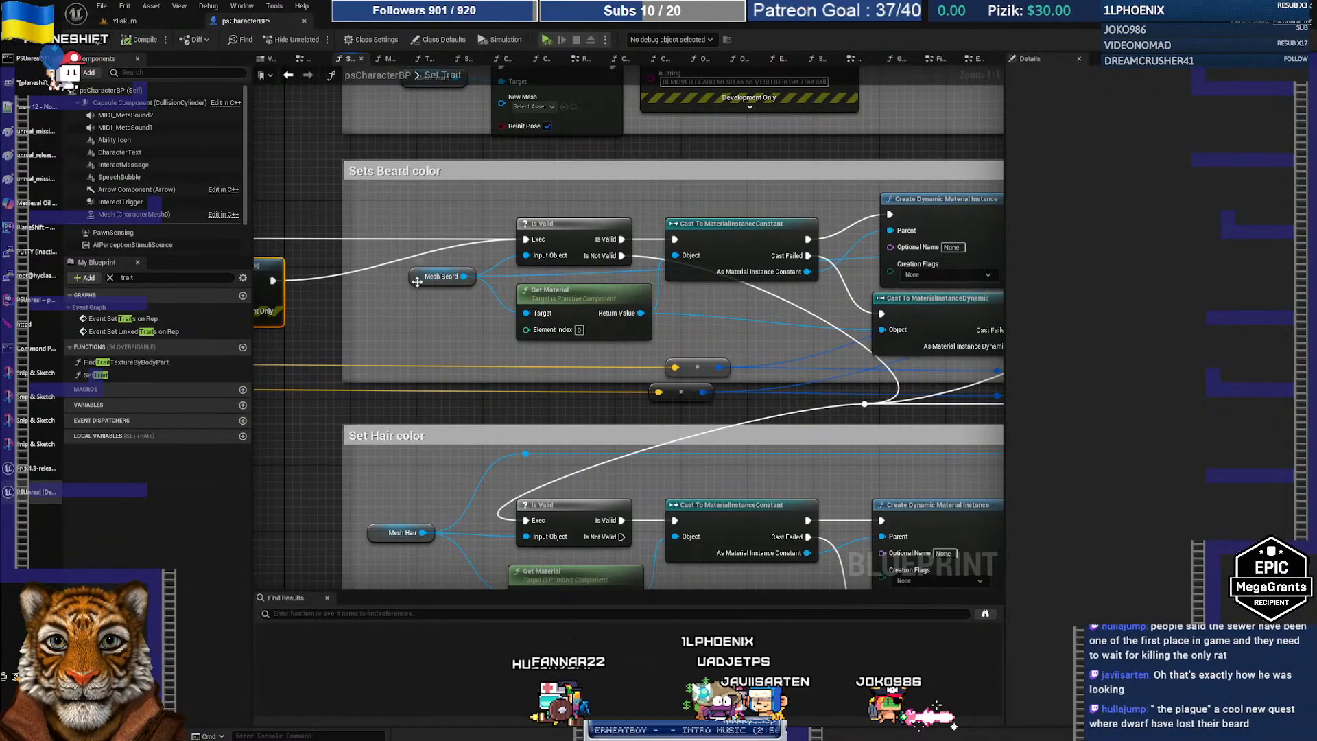
{"action": "left_click", "coordinate": [442, 276]}
{"action": "right_click_drag", "start_coordinate": [791, 362], "coordinate": [862, 362]}
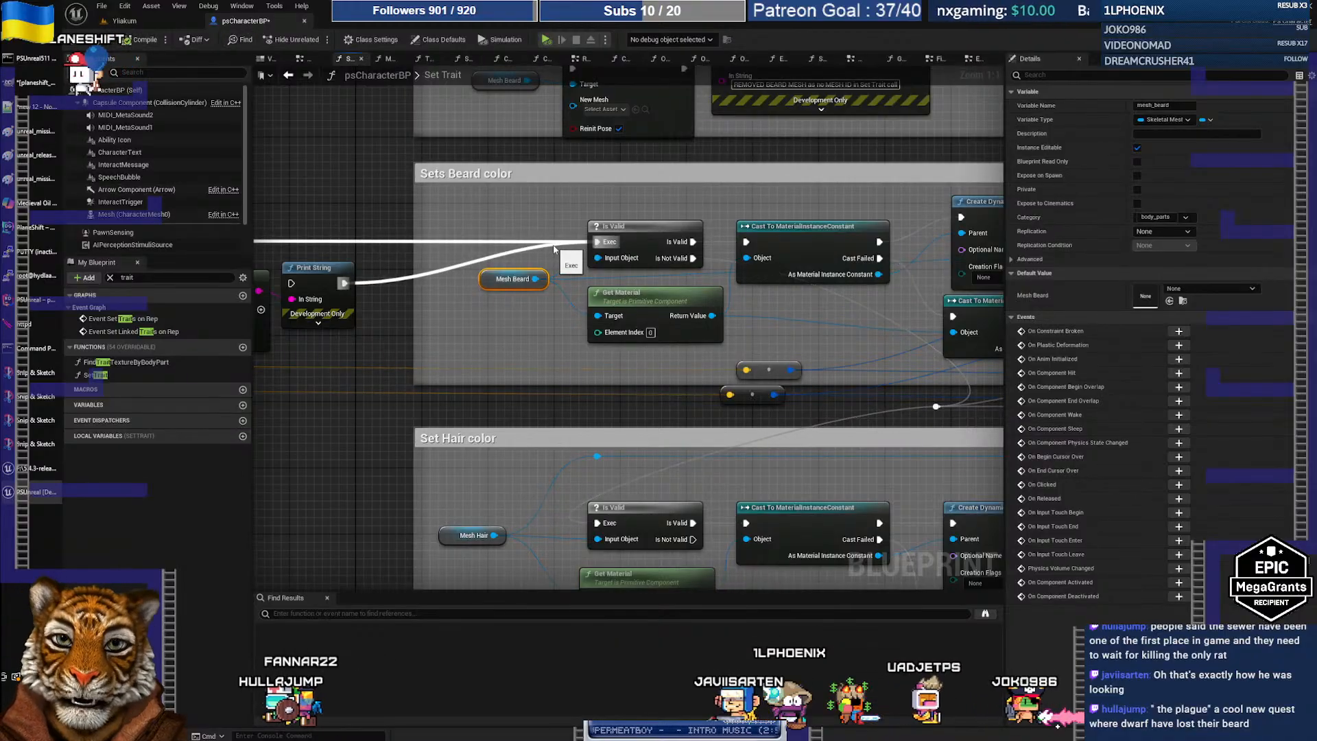
{"action": "right_click_drag", "start_coordinate": [554, 249], "coordinate": [610, 492]}
{"action": "right_click_drag", "start_coordinate": [379, 354], "coordinate": [632, 467]}
{"action": "right_click_drag", "start_coordinate": [562, 182], "coordinate": [596, 498]}
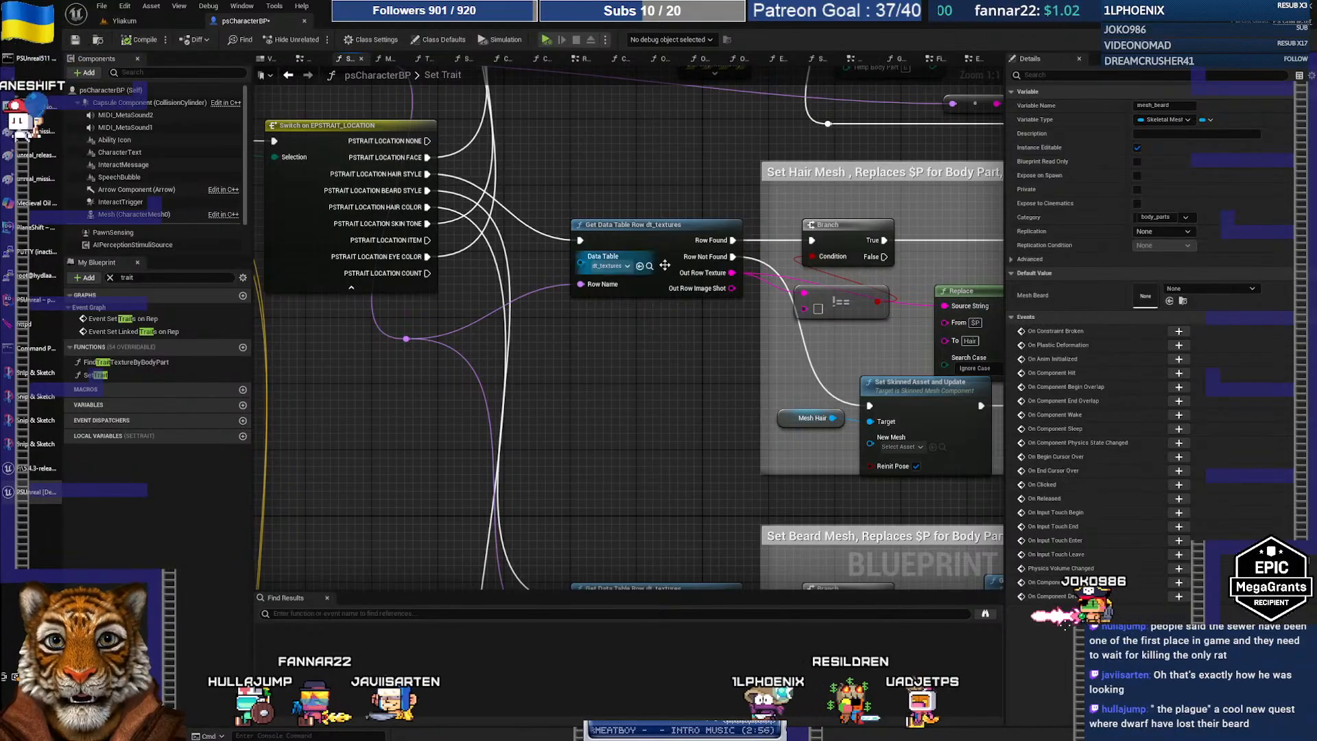
{"action": "right_click_drag", "start_coordinate": [683, 388], "coordinate": [721, 409]}
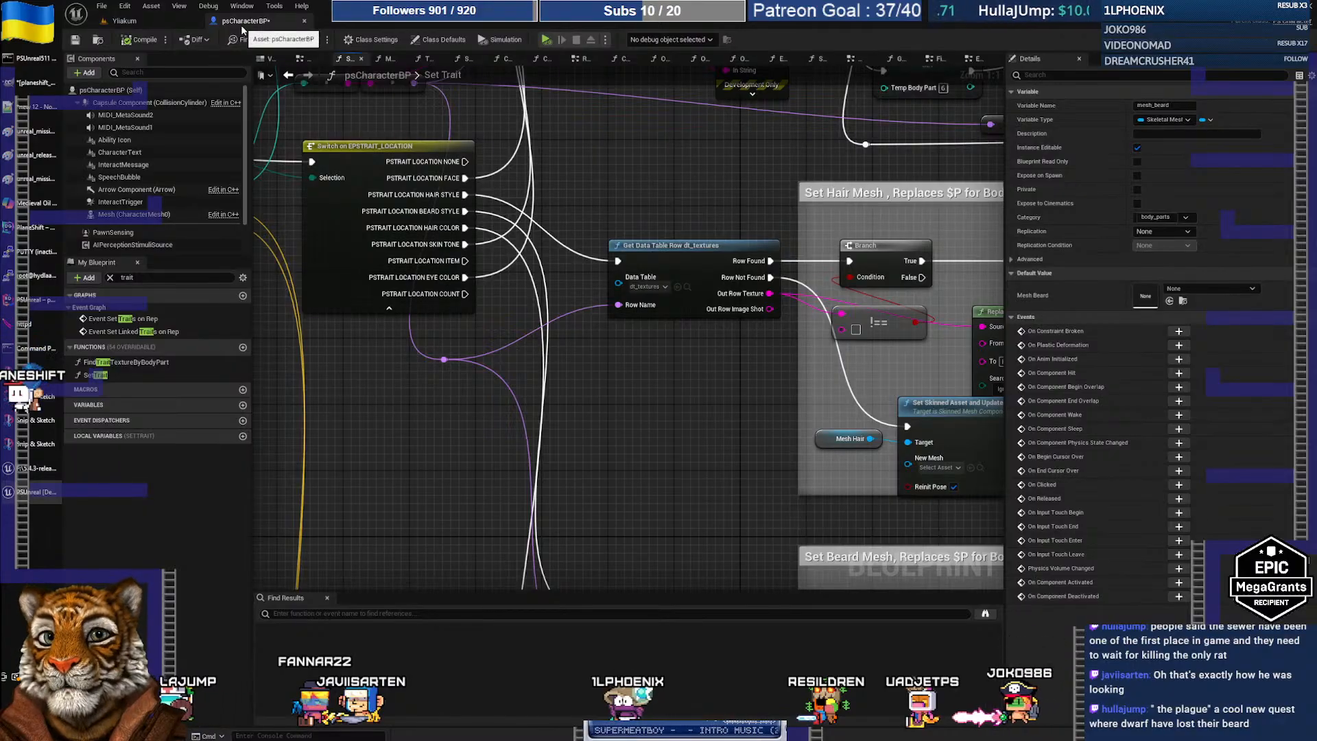
Open the revision control history of the psCharacterBP asset and look through its submitted revisions
{"action": "left_click", "coordinate": [169, 22]}
{"action": "right_click", "coordinate": [804, 606]}
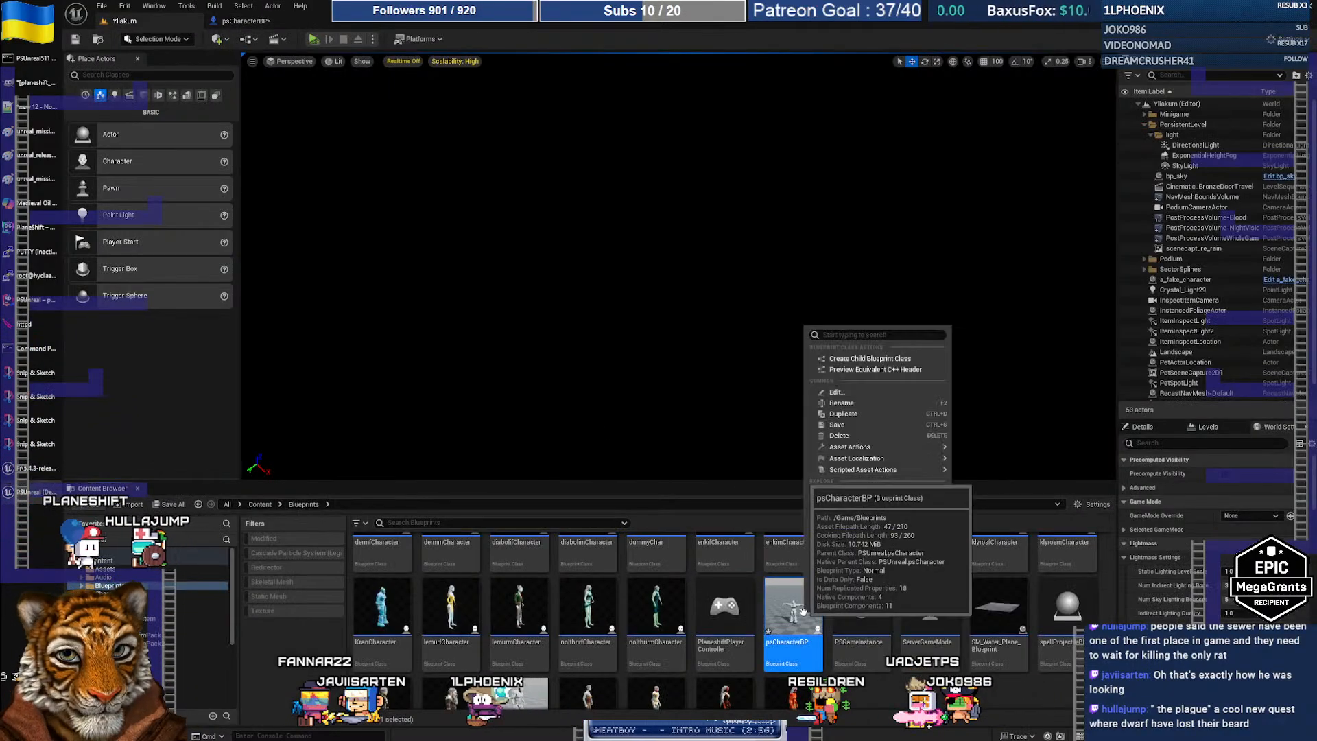
{"action": "mouse_move", "coordinate": [903, 594]}
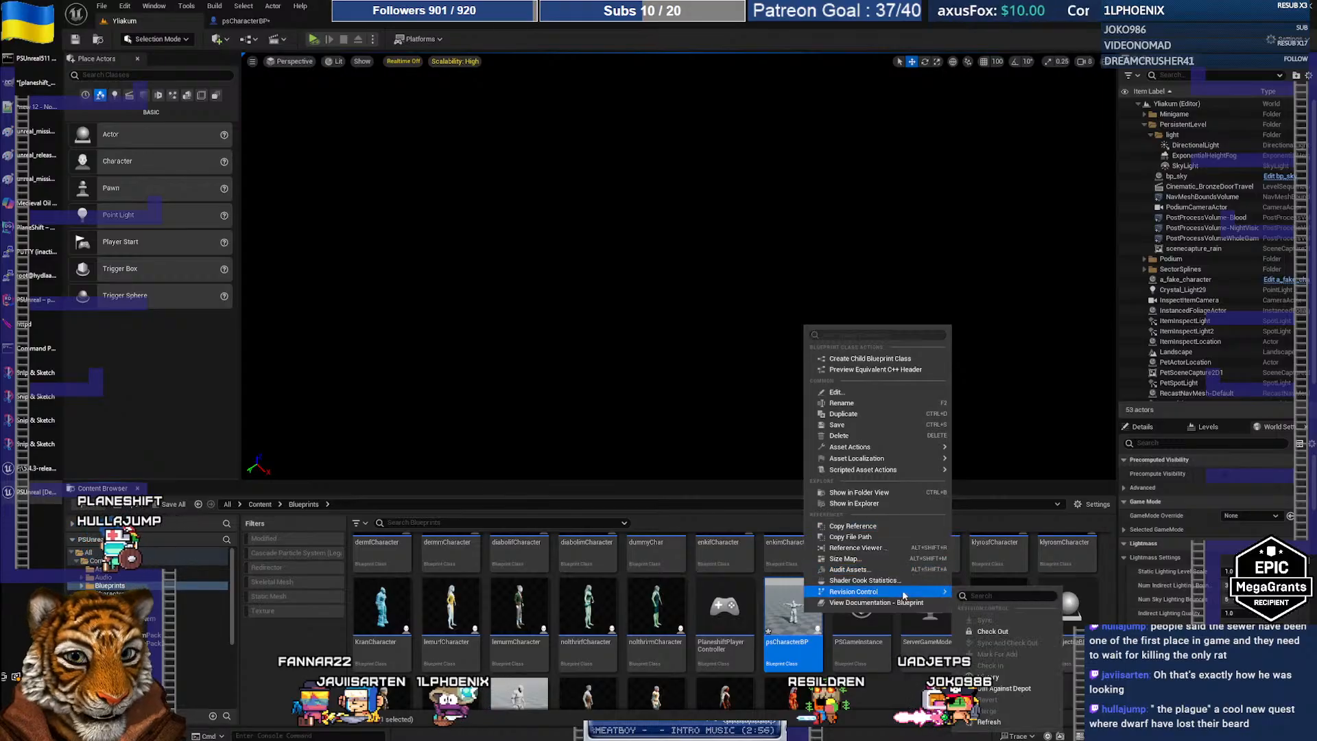
{"action": "left_click", "coordinate": [993, 630]}
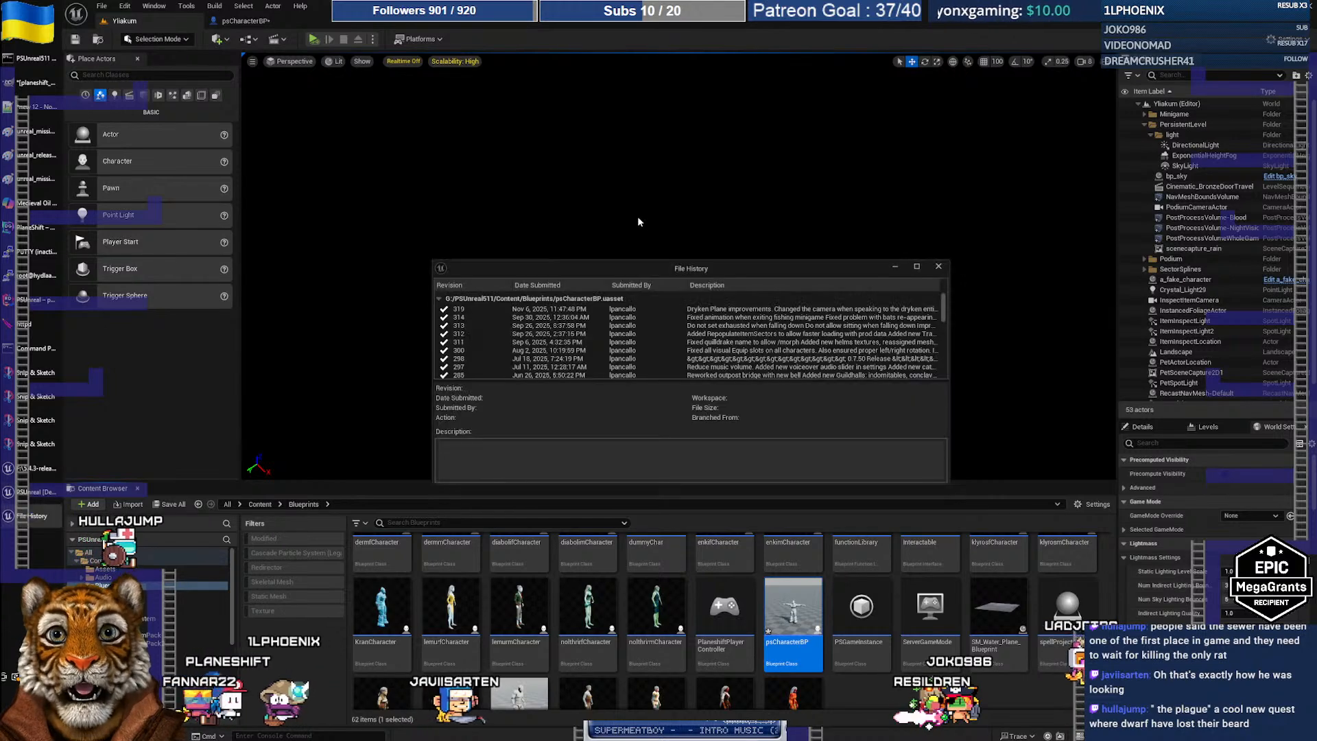
{"action": "left_click_drag", "start_coordinate": [639, 267], "coordinate": [578, 206]}
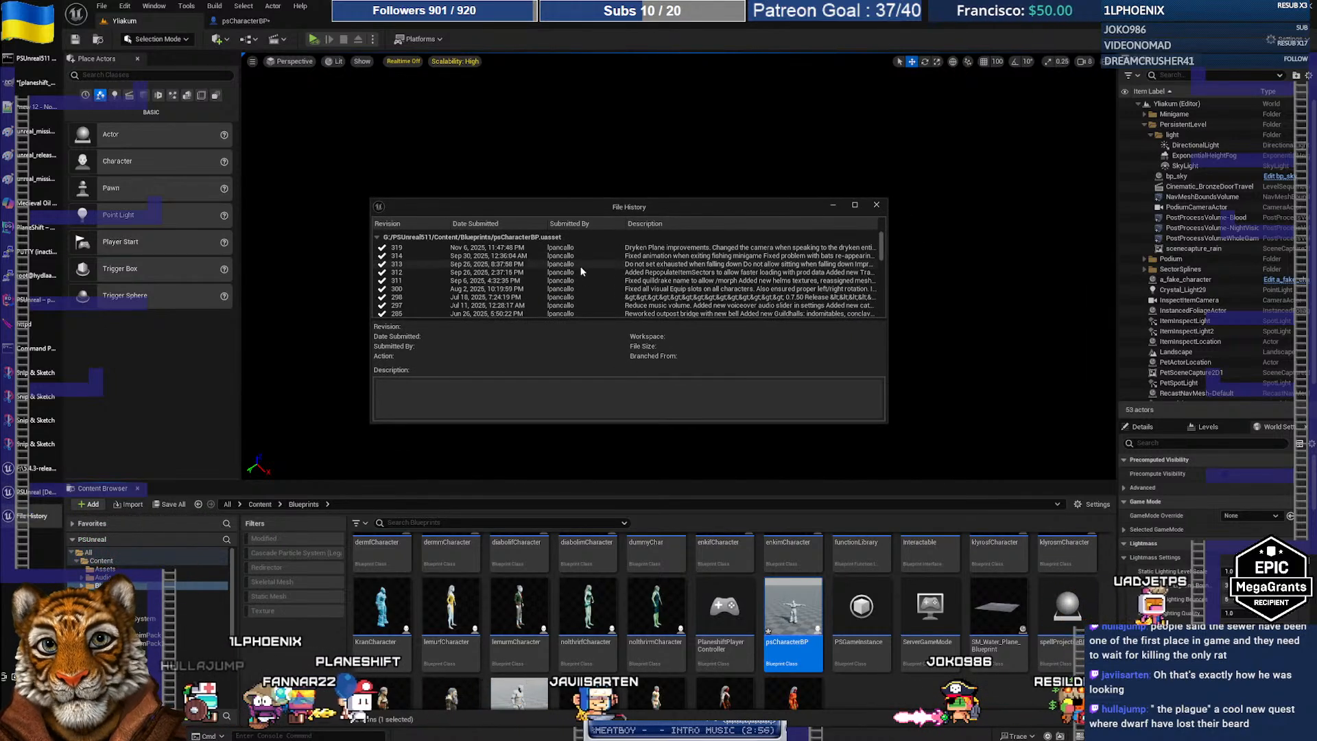
{"action": "scroll", "coordinate": [581, 272], "scroll_direction": "down", "scroll_amount": 2}
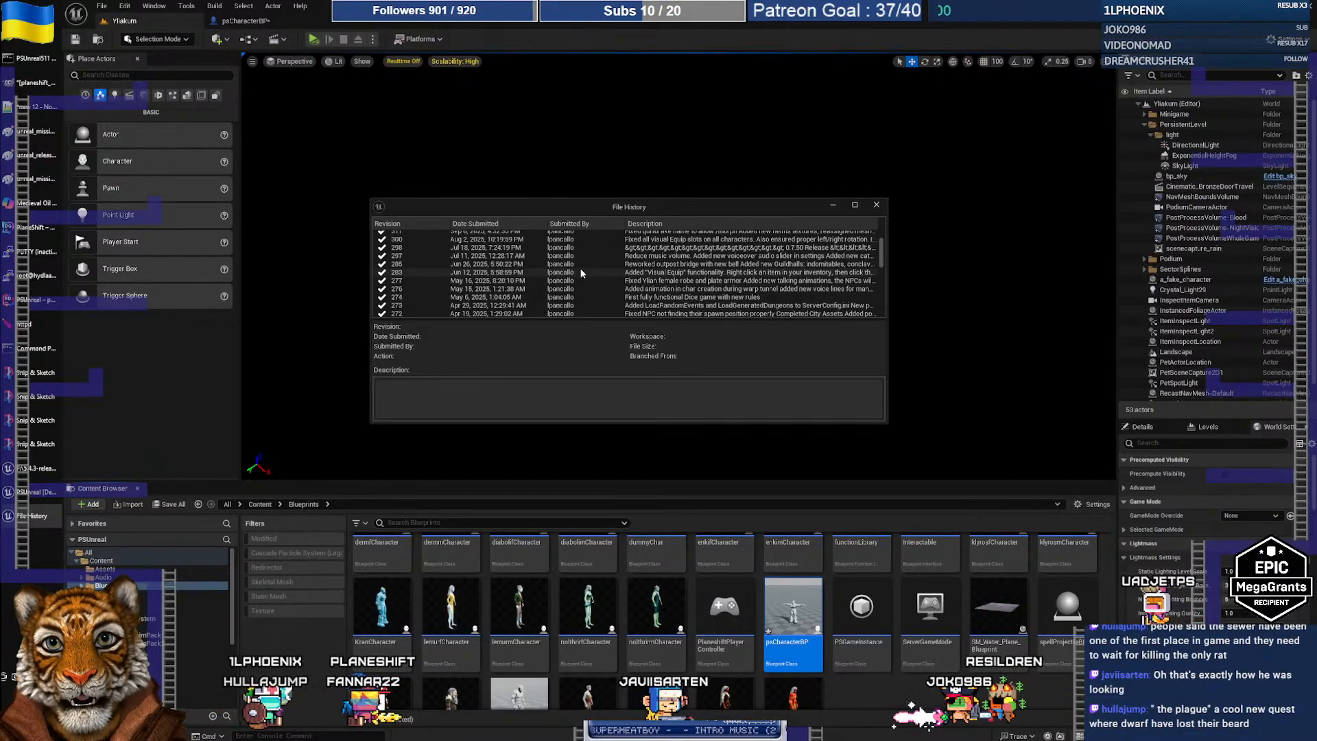
{"action": "scroll", "coordinate": [580, 272], "scroll_direction": "up", "scroll_amount": 3}
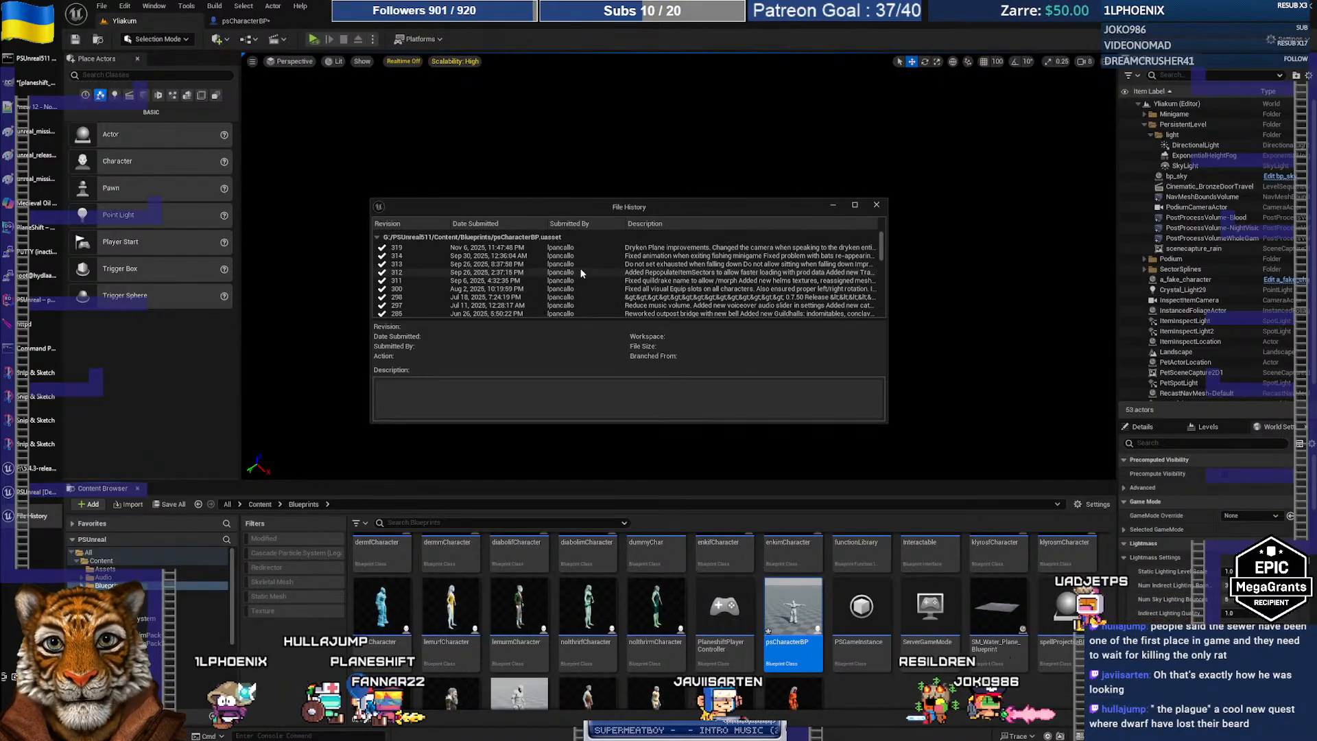
Diff psCharacterBP revision 313 against the workspace file and scan the full list of graph differences
{"action": "left_click", "coordinate": [473, 264]}
{"action": "right_click", "coordinate": [471, 266]}
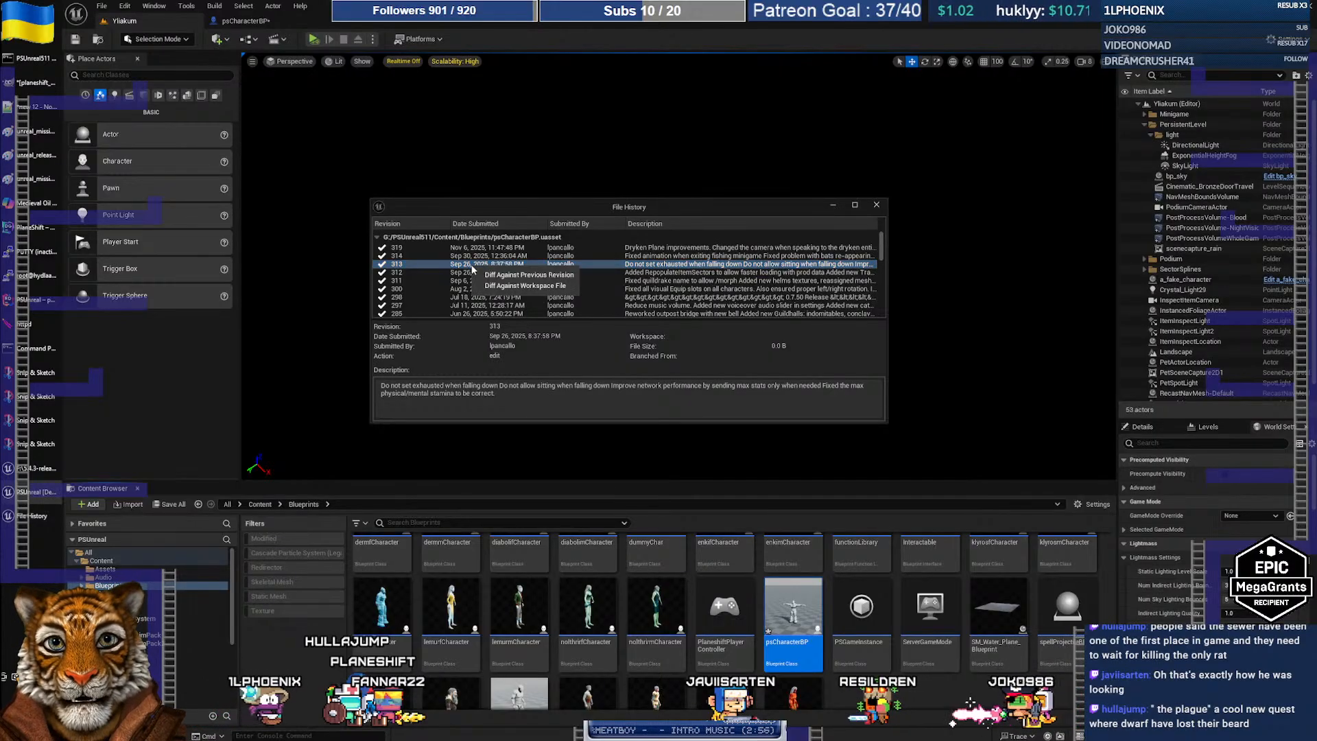
{"action": "left_click", "coordinate": [533, 286]}
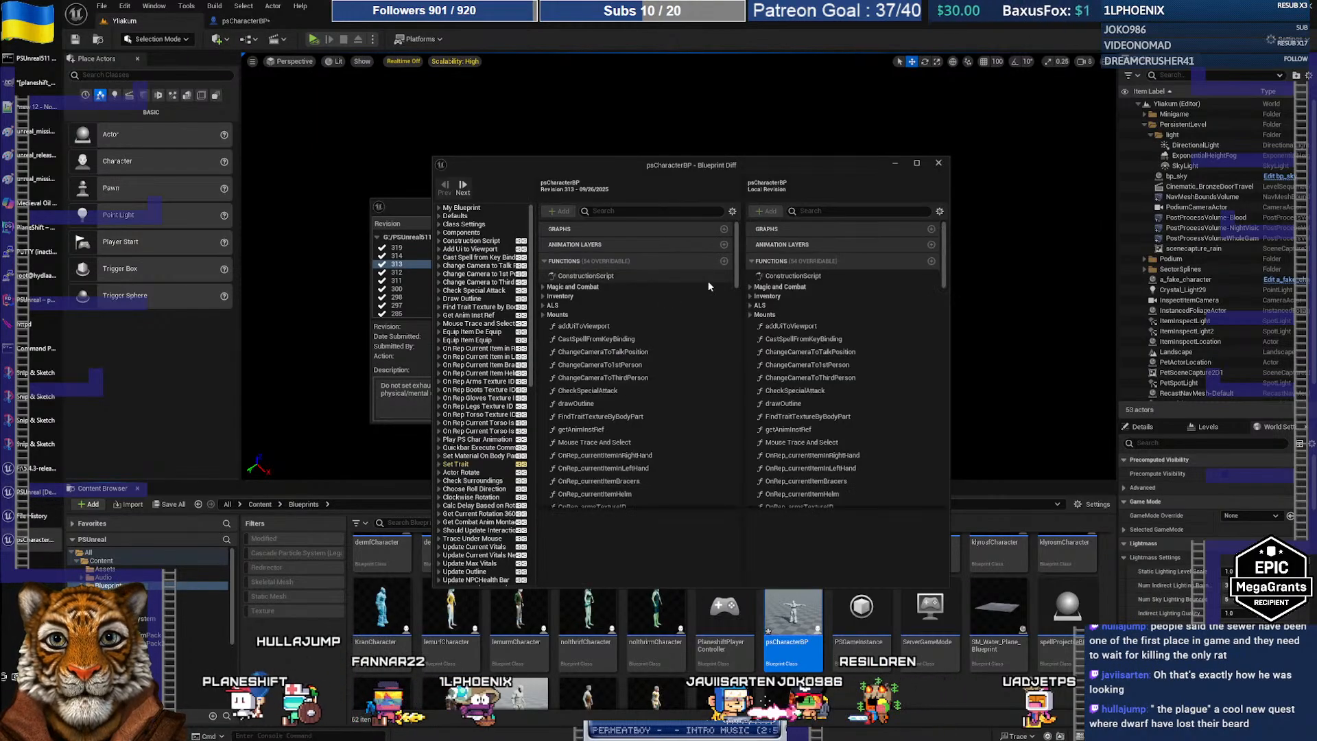
{"action": "double_click", "coordinate": [614, 163]}
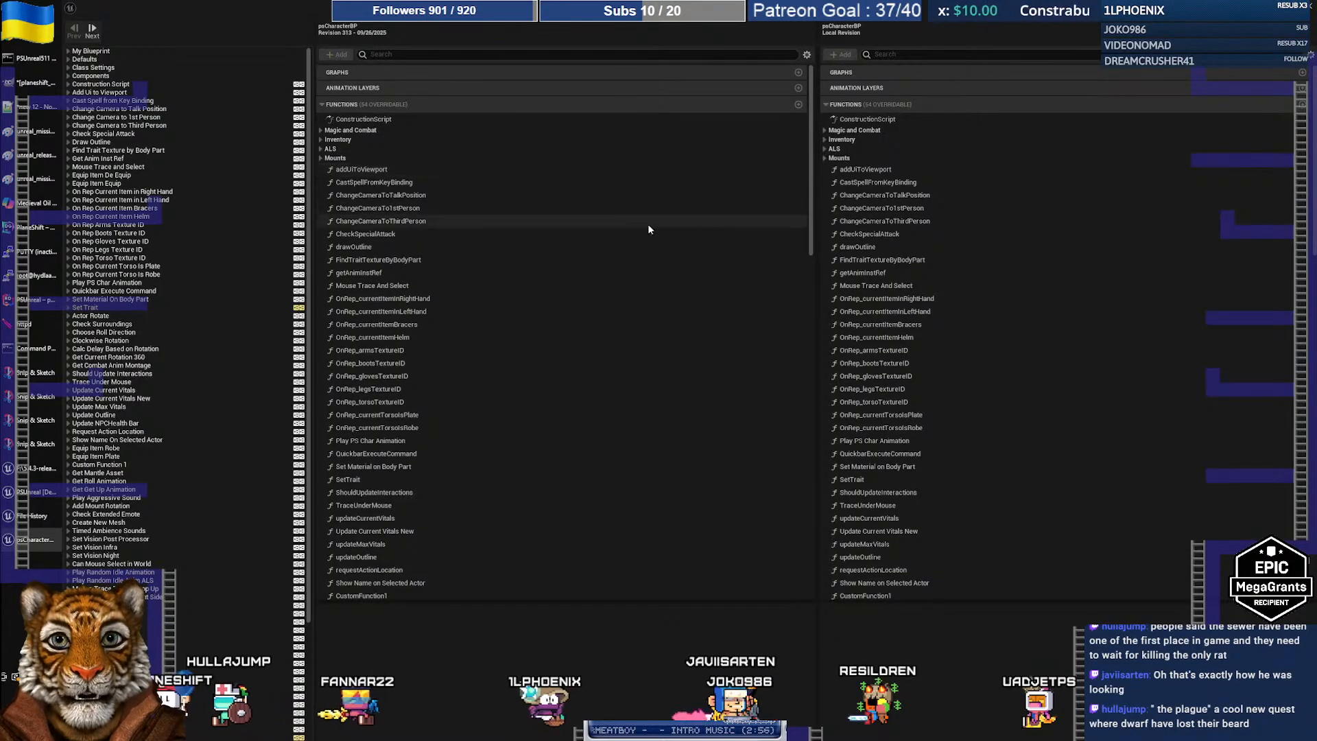
{"action": "scroll", "coordinate": [168, 185], "scroll_direction": "down", "scroll_amount": 5}
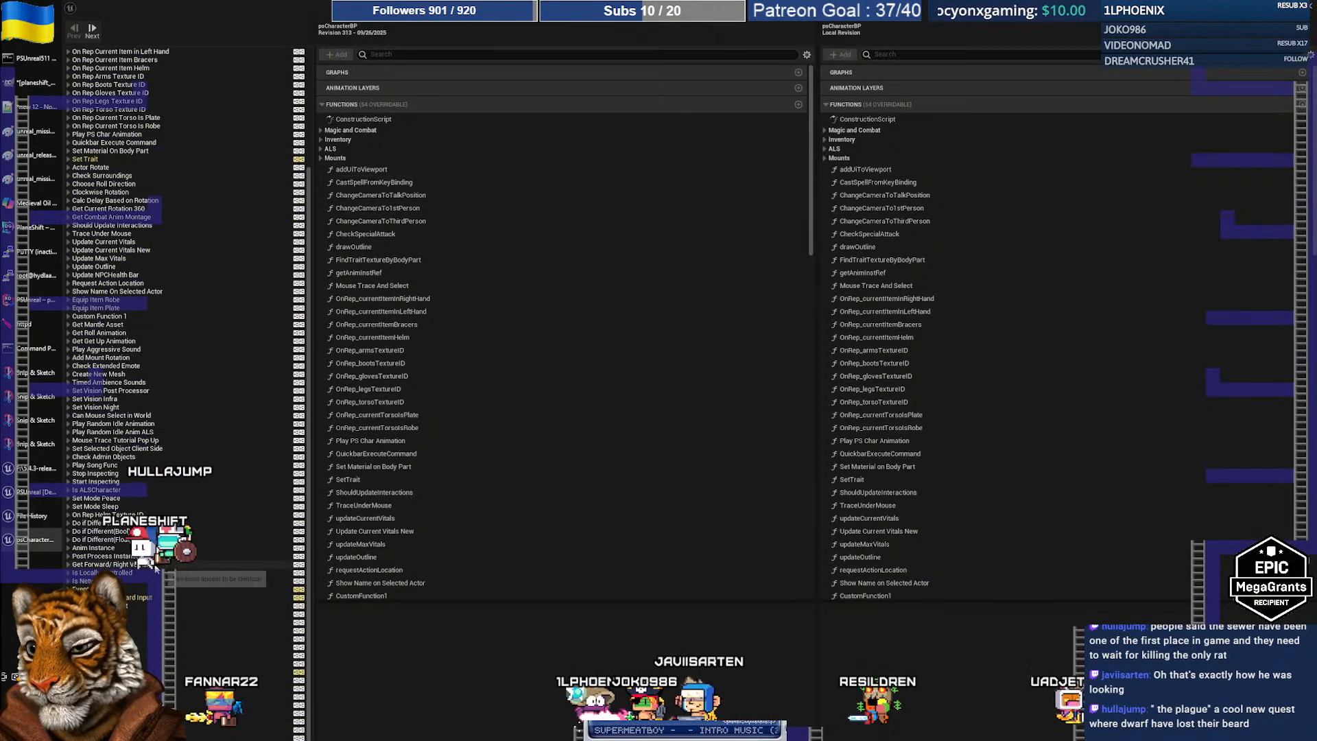
{"action": "scroll", "coordinate": [167, 188], "scroll_direction": "up", "scroll_amount": 5}
Expand the Set Trait entry in the revision 313 diff, compare its Print String node in both graphs, and close the diff
{"action": "double_click", "coordinate": [530, 10]}
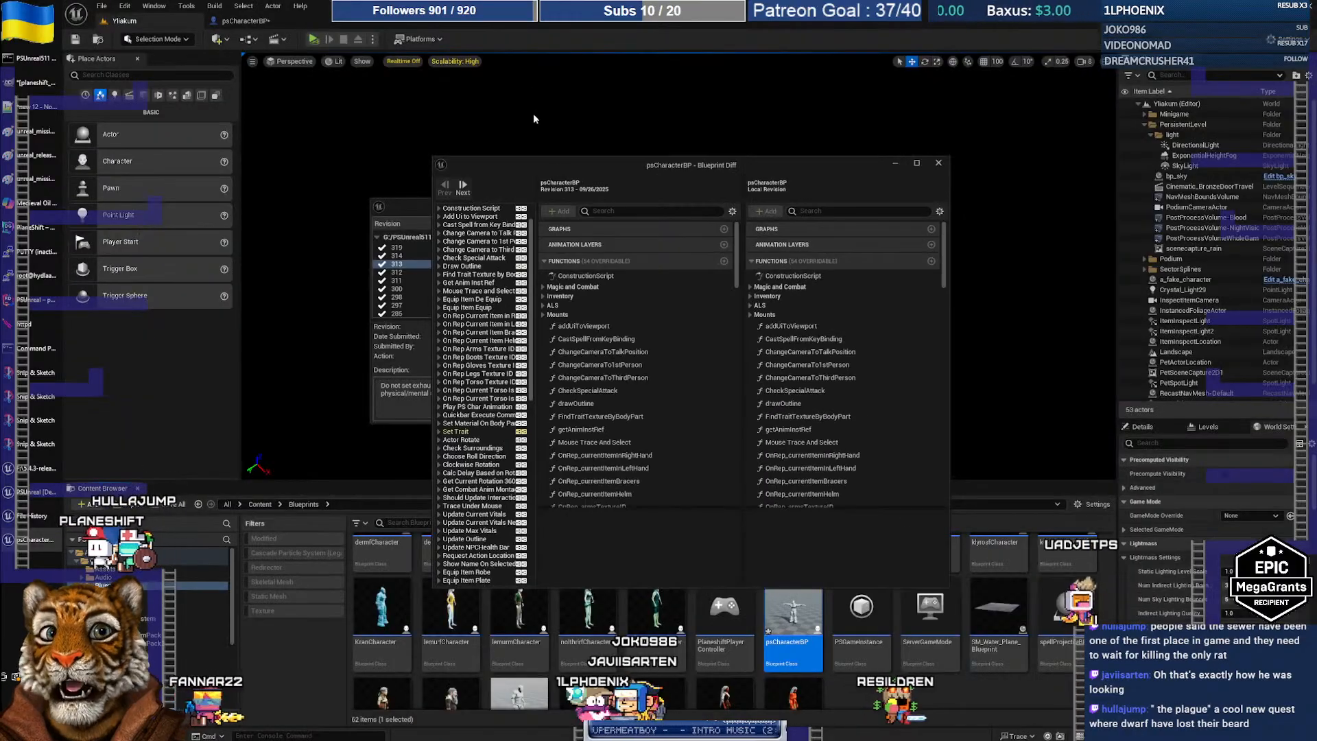
{"action": "left_click_drag", "start_coordinate": [538, 158], "coordinate": [598, 149]}
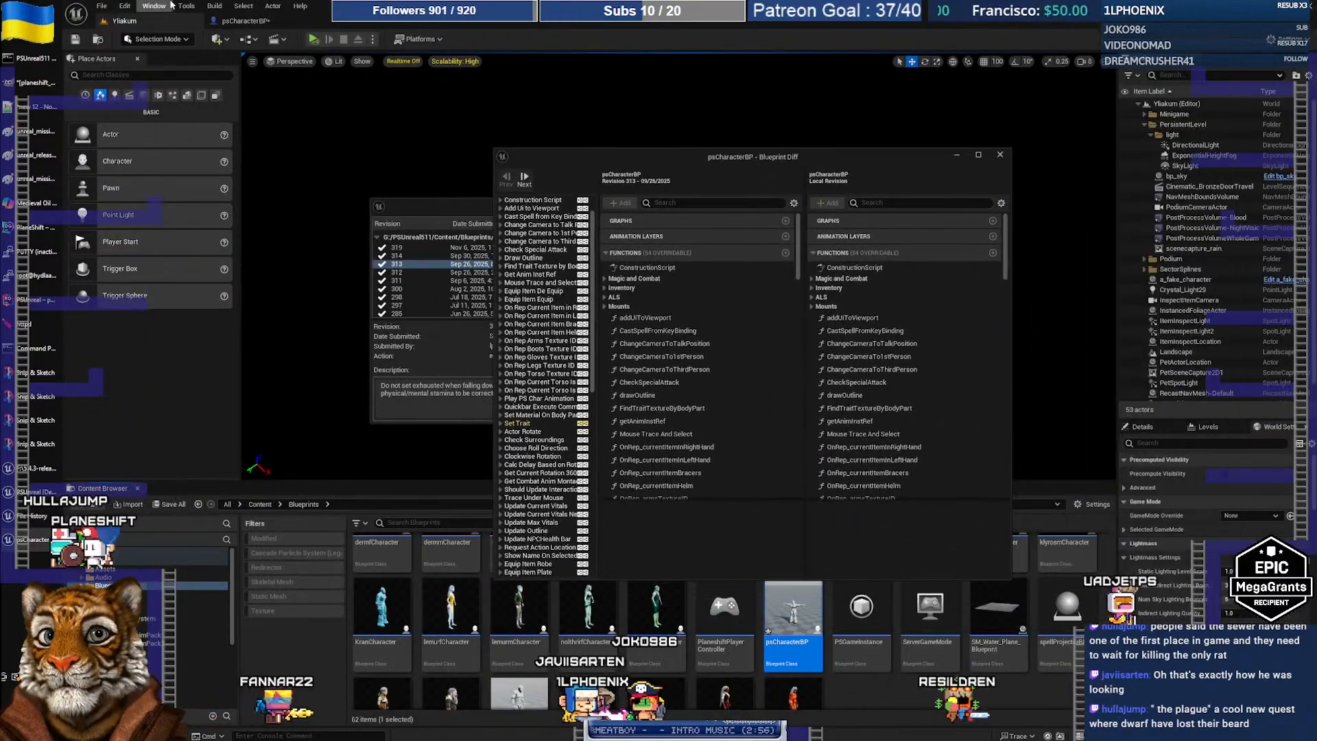
{"action": "left_click", "coordinate": [999, 153]}
{"action": "left_click", "coordinate": [232, 22]}
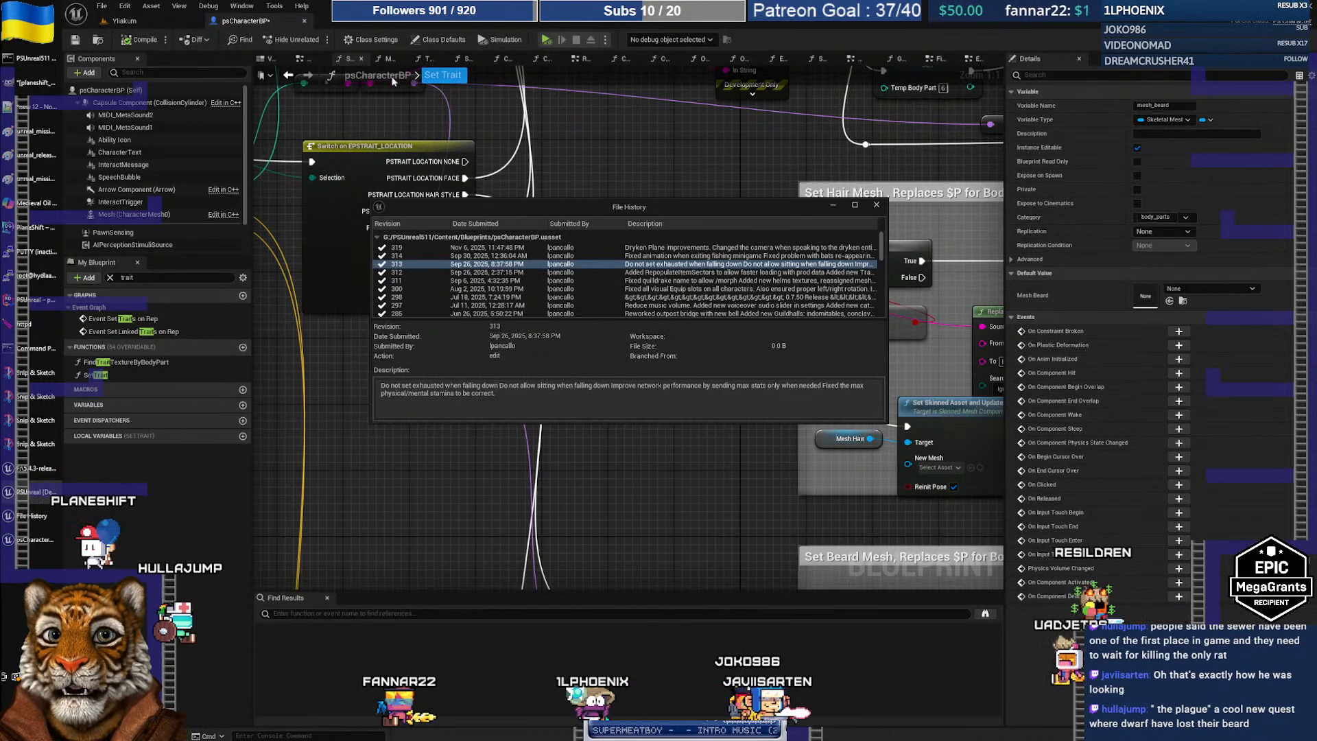
{"action": "left_click", "coordinate": [33, 539]}
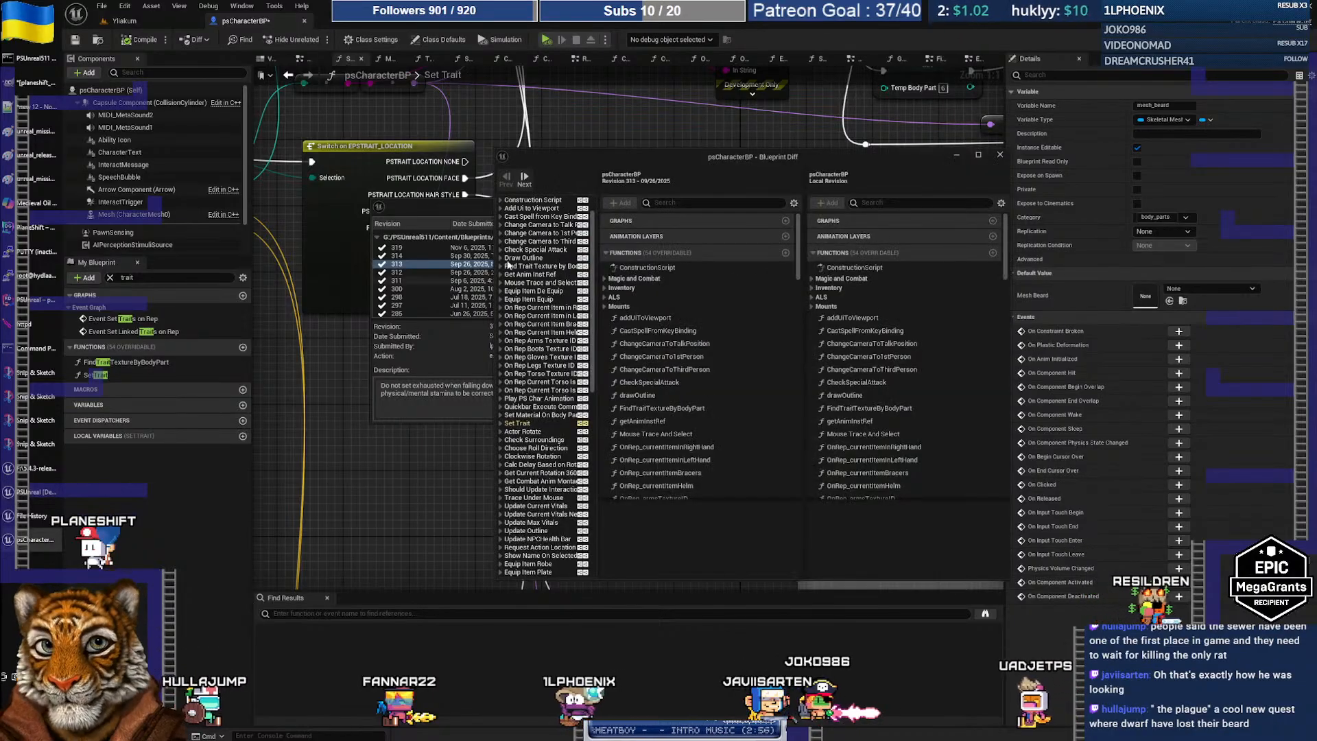
{"action": "double_click", "coordinate": [676, 154]}
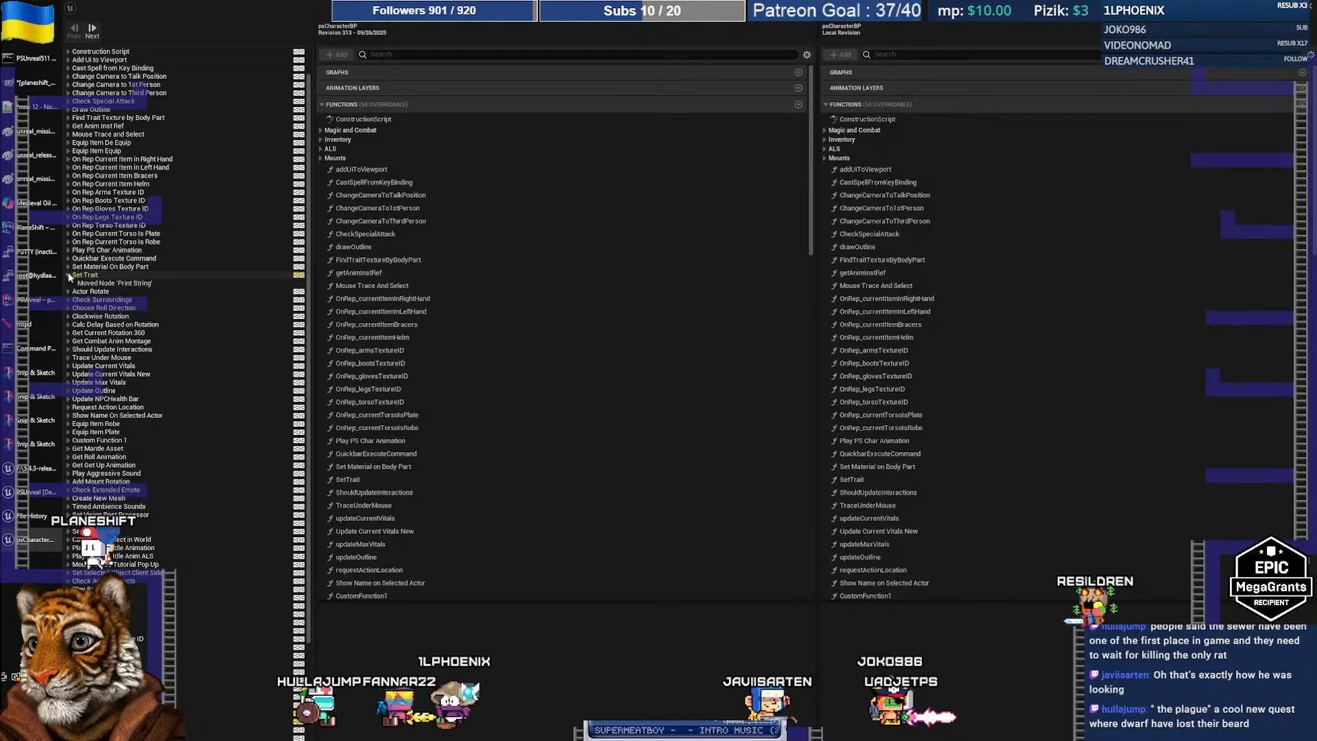
{"action": "left_click", "coordinate": [84, 275]}
{"action": "left_click", "coordinate": [118, 283]}
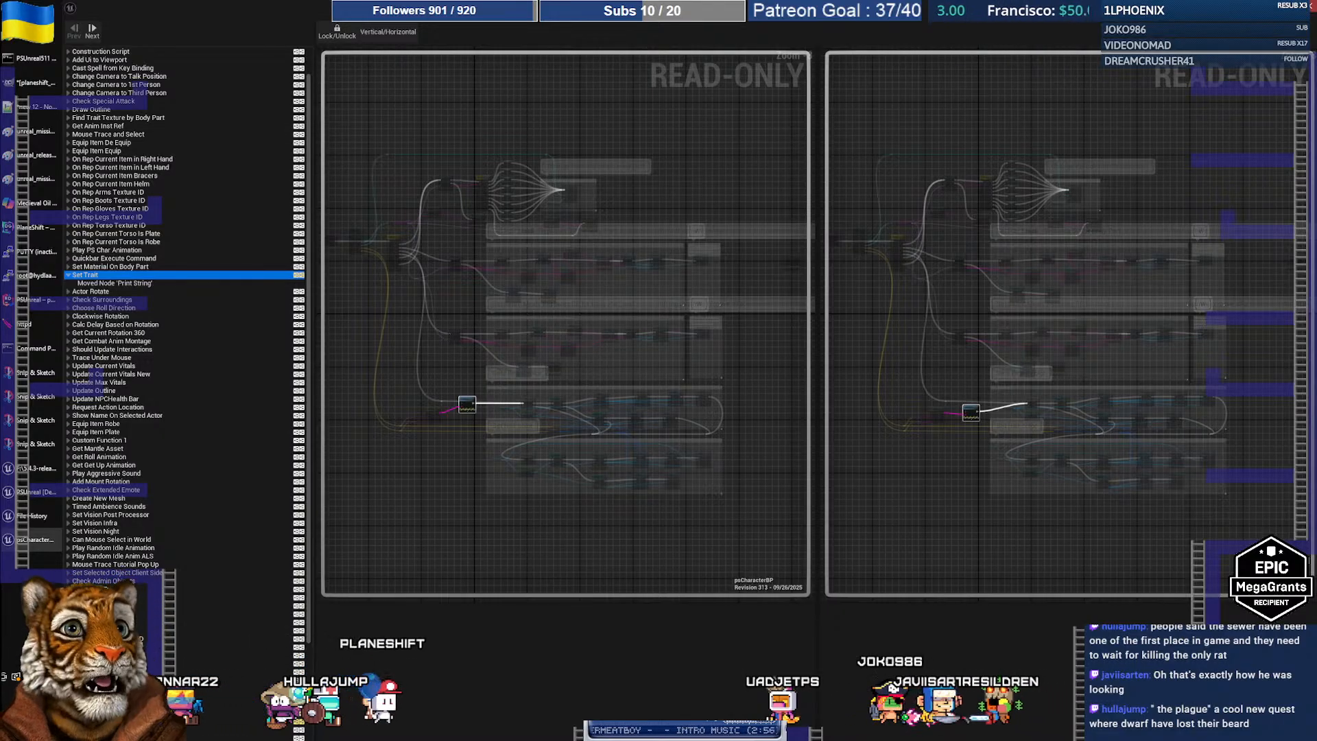
{"action": "left_click", "coordinate": [1310, 6]}
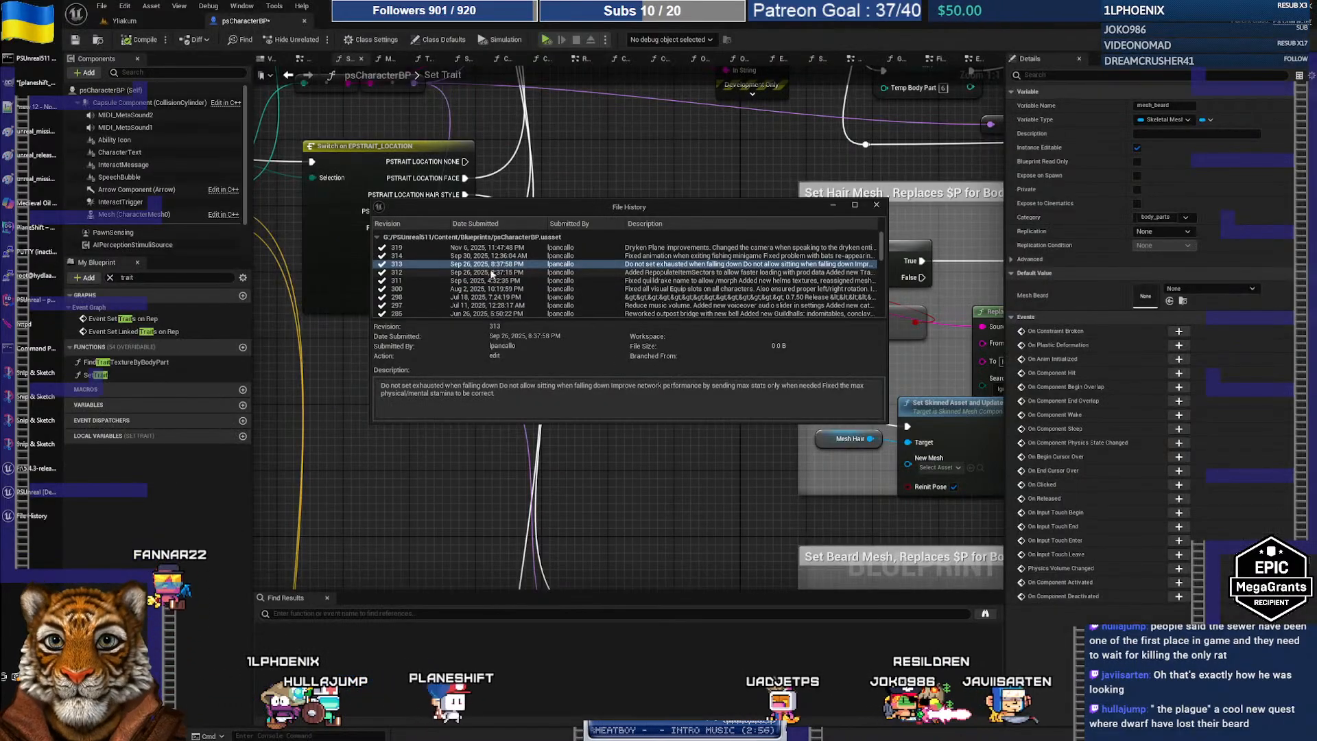
Diff psCharacterBP revision 300 against the workspace file and compare the Set Trait graphs
{"action": "left_click", "coordinate": [481, 289]}
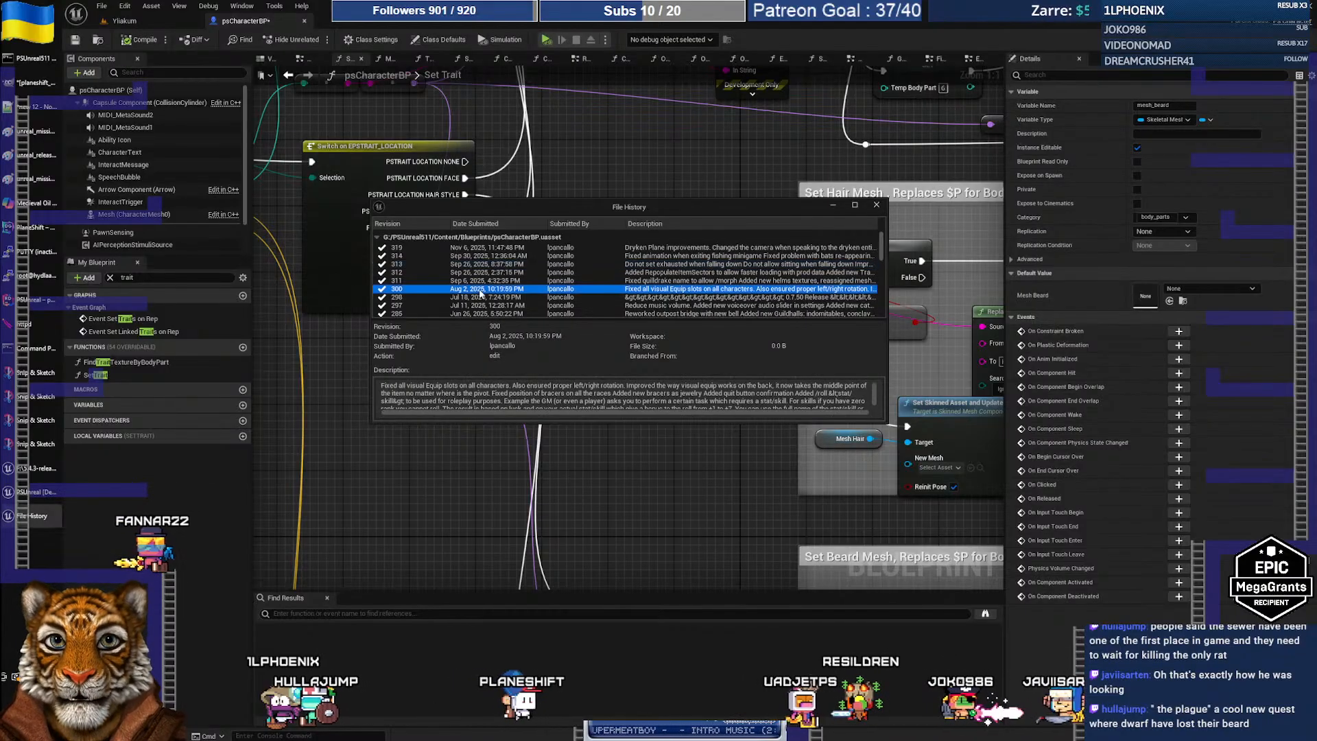
{"action": "right_click", "coordinate": [488, 293]}
{"action": "left_click", "coordinate": [521, 310]}
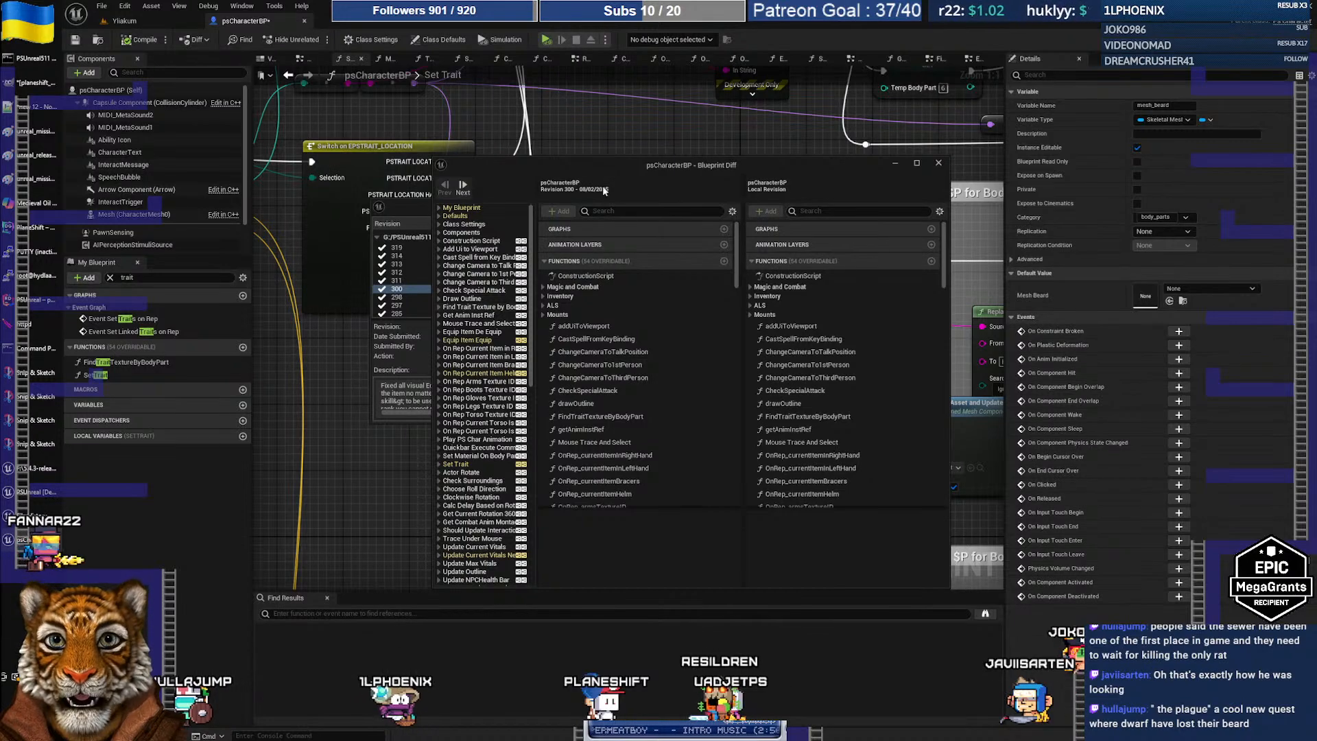
{"action": "double_click", "coordinate": [611, 159]}
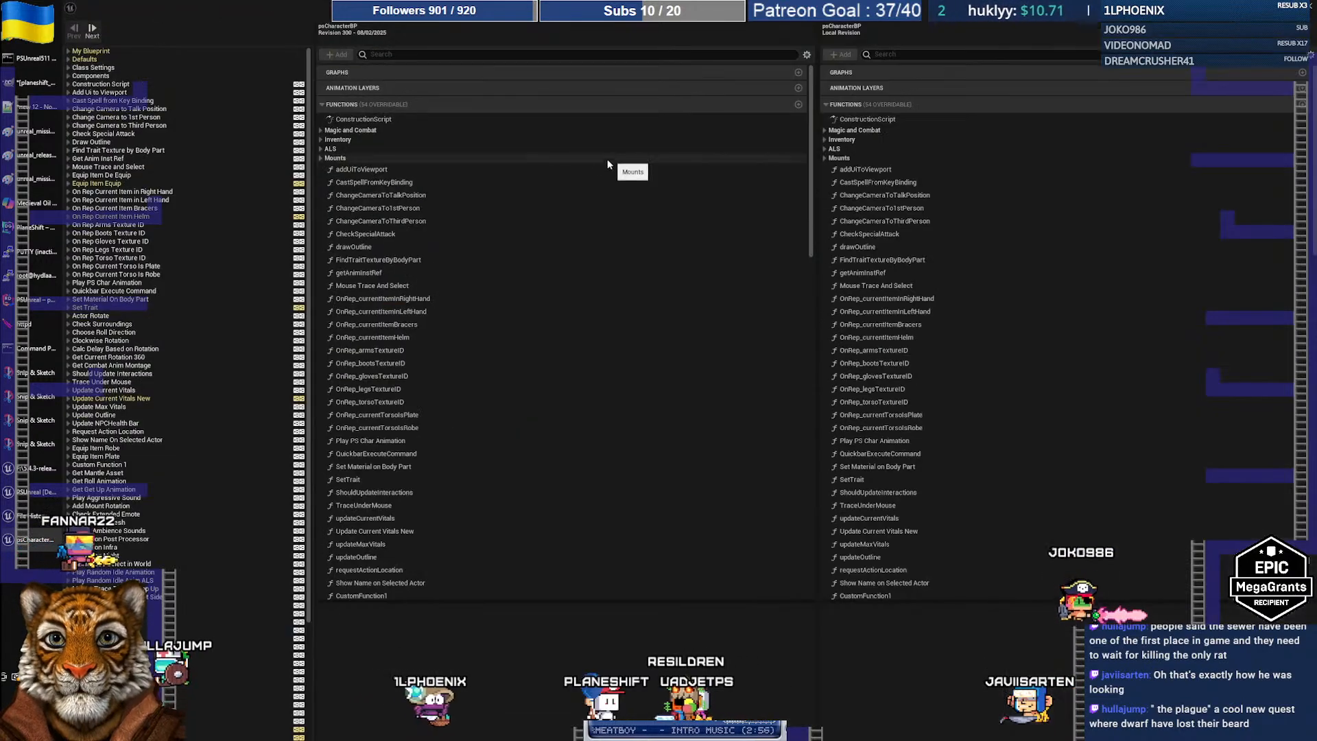
{"action": "left_click", "coordinate": [86, 308]}
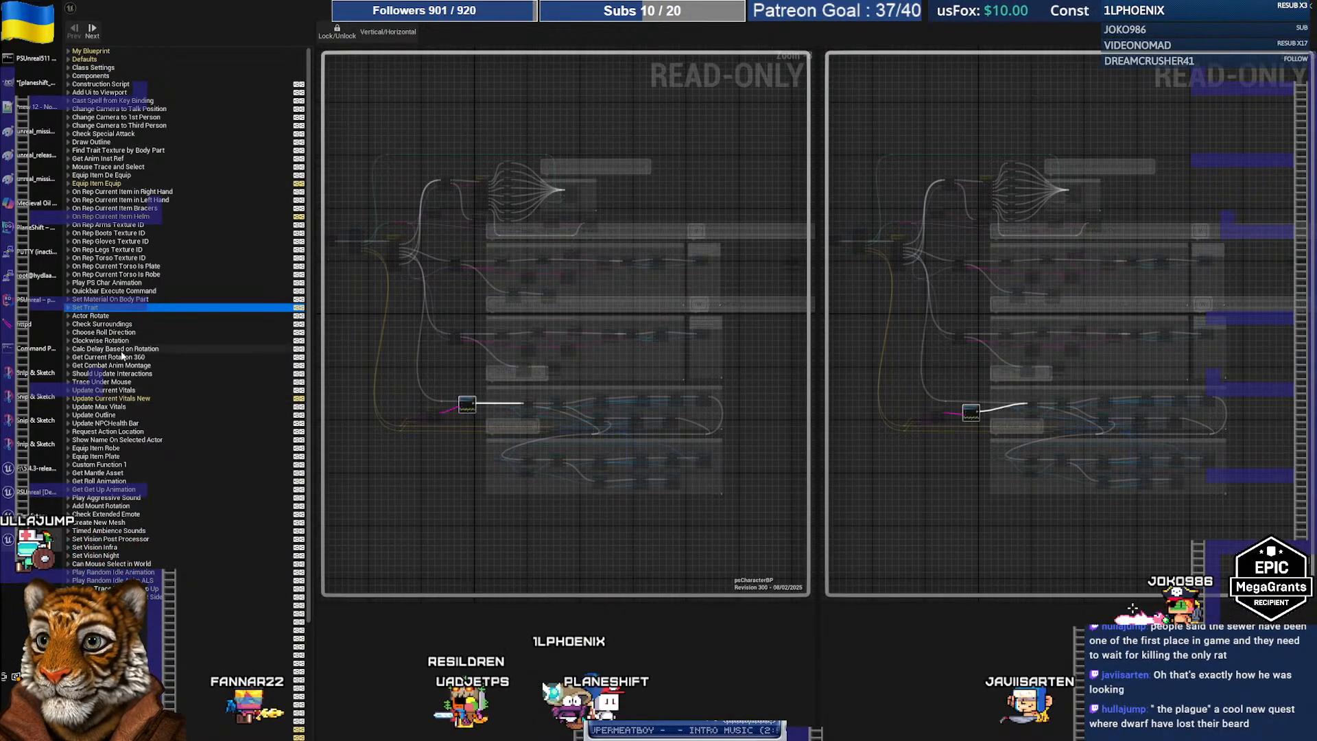
Scan the remaining entries of the revision 300 diff and open the comparison of the On Rep Helm Texture ID graph
{"action": "scroll", "coordinate": [122, 355], "scroll_direction": "down", "scroll_amount": 6}
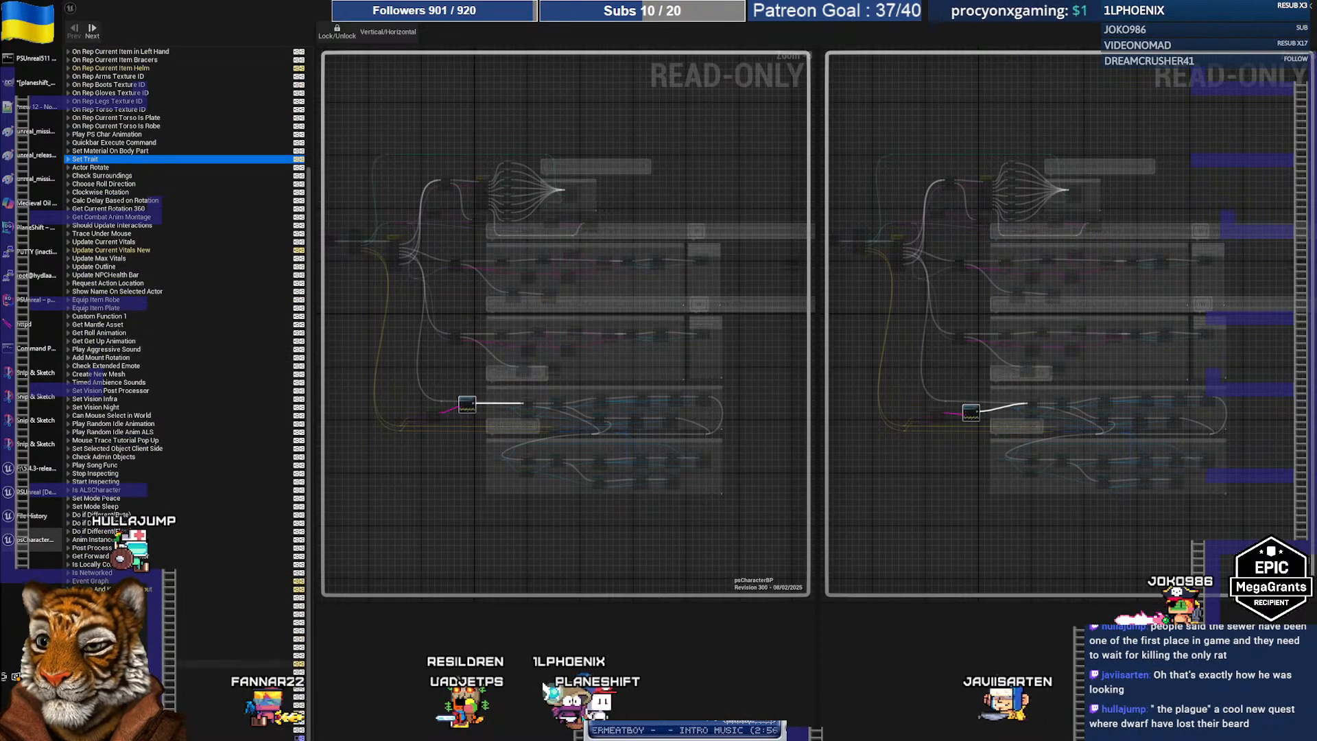
{"action": "scroll", "coordinate": [154, 555], "scroll_direction": "up", "scroll_amount": 6}
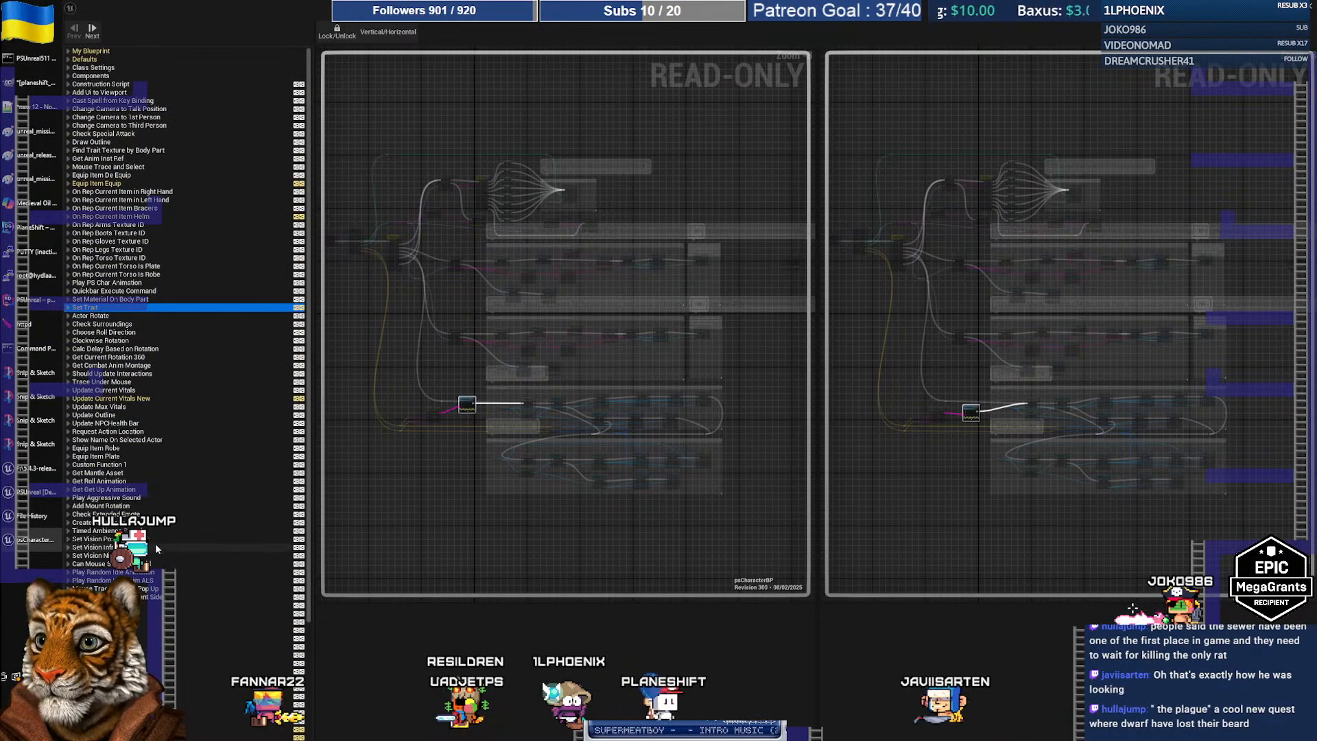
{"action": "scroll", "coordinate": [162, 194], "scroll_direction": "down", "scroll_amount": 6}
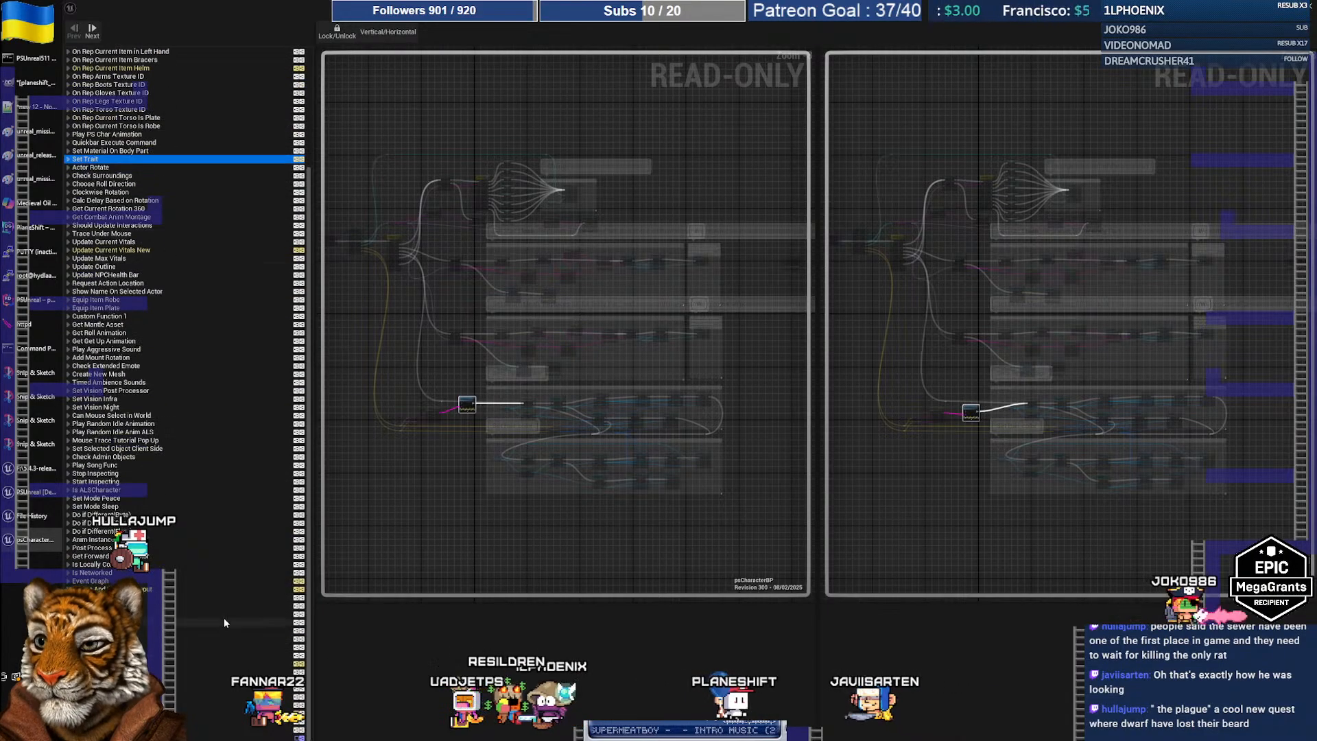
{"action": "scroll", "coordinate": [161, 193], "scroll_direction": "down", "scroll_amount": 1}
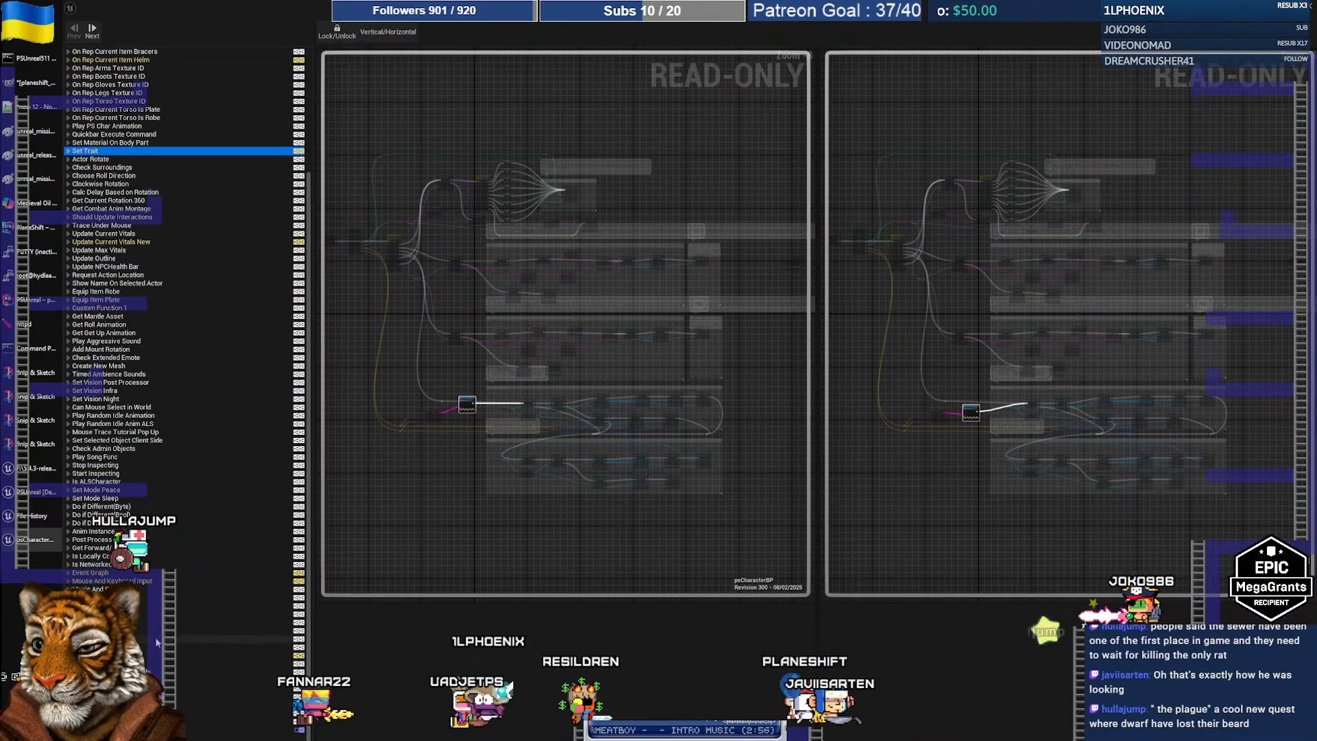
{"action": "left_click", "coordinate": [129, 729]}
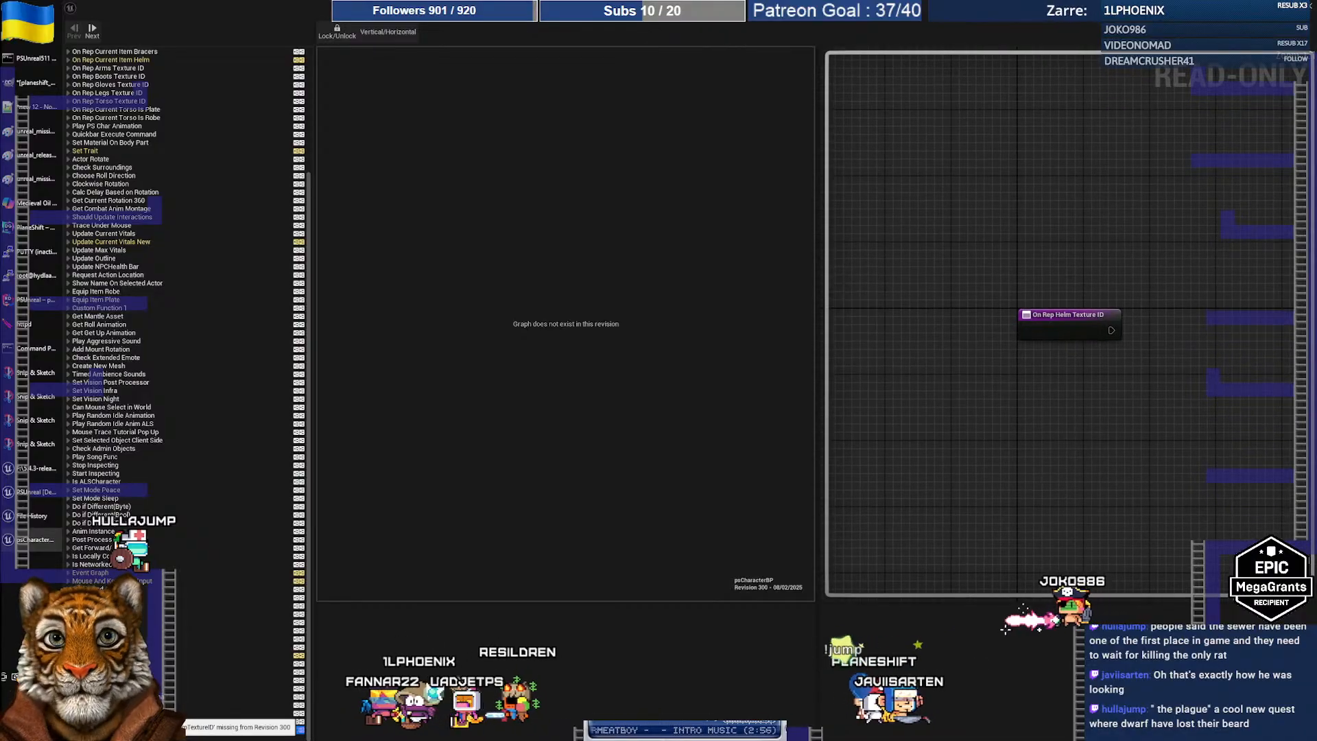
Compare the Set Material On Body Part graphs, and expand On Rep Current Item Helm to examine its added helm material nodes
{"action": "scroll", "coordinate": [147, 497], "scroll_direction": "up", "scroll_amount": 3}
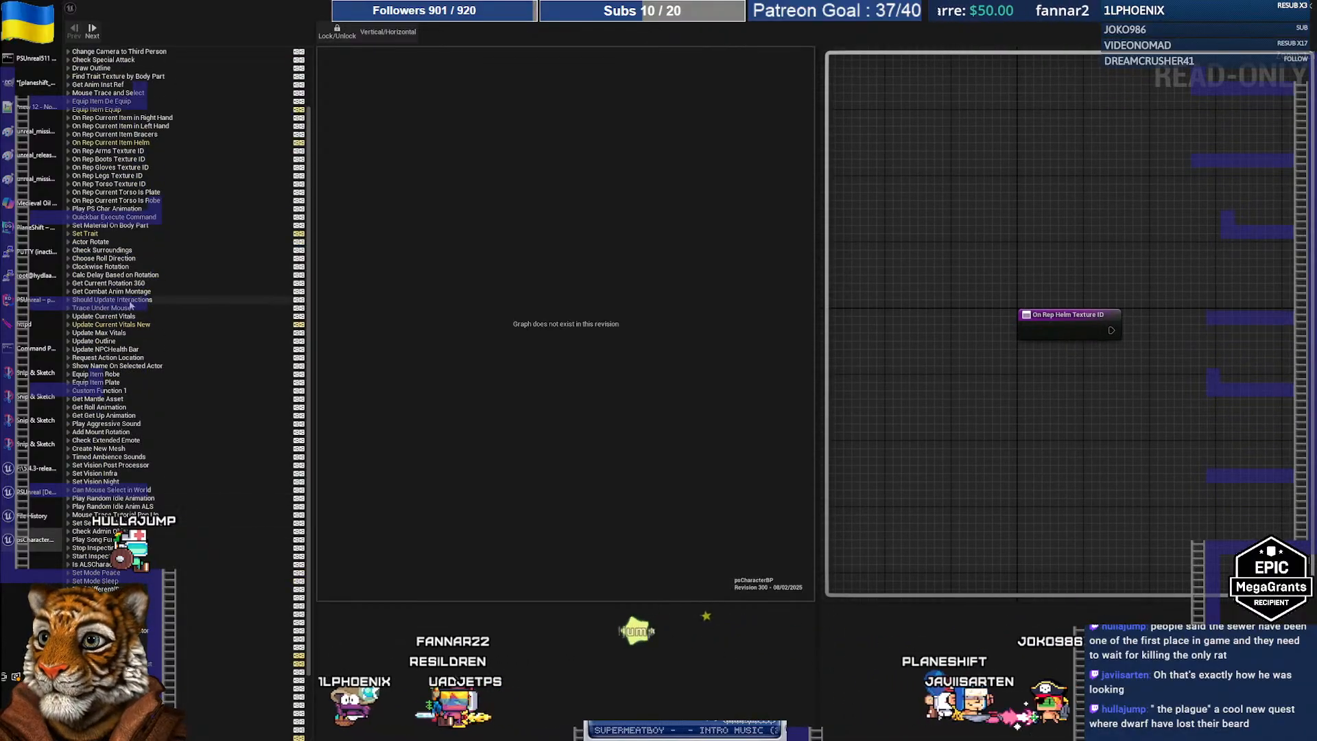
{"action": "left_click", "coordinate": [110, 225]}
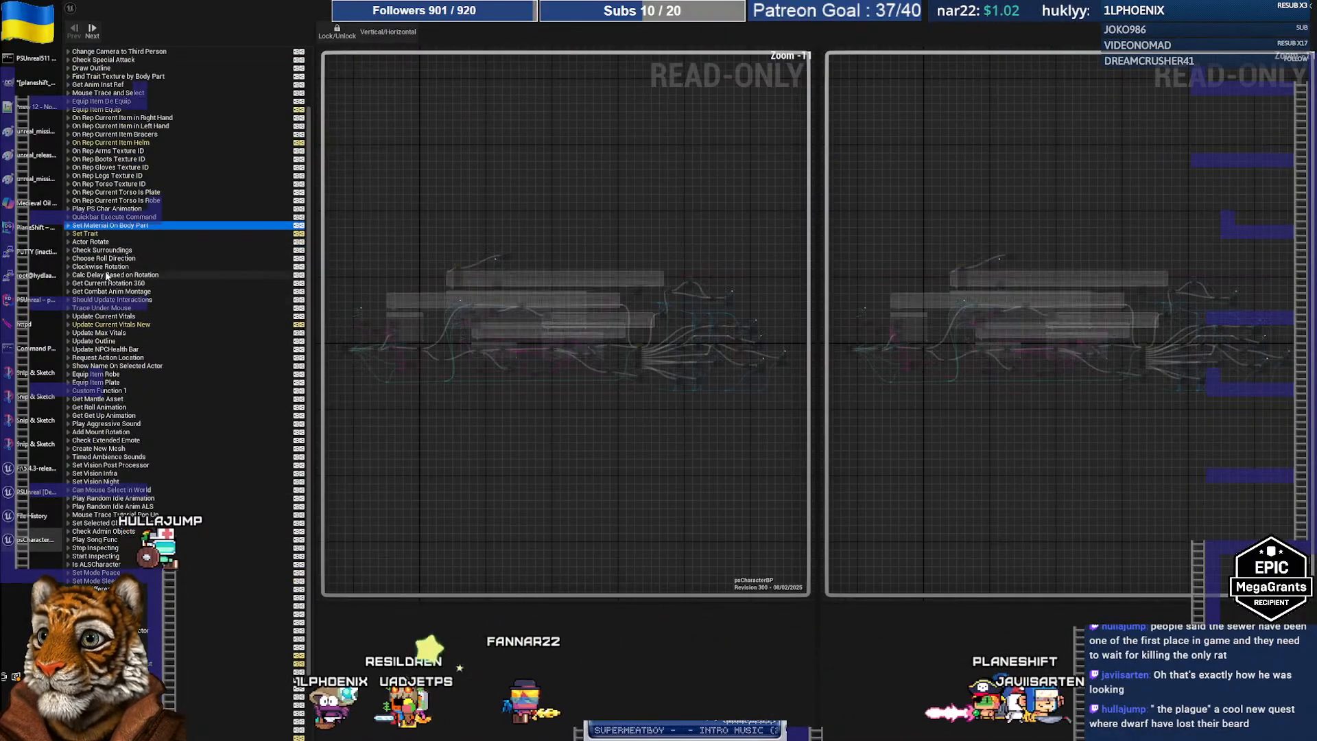
{"action": "scroll", "coordinate": [111, 281], "scroll_direction": "up", "scroll_amount": 3}
{"action": "left_click", "coordinate": [72, 216]}
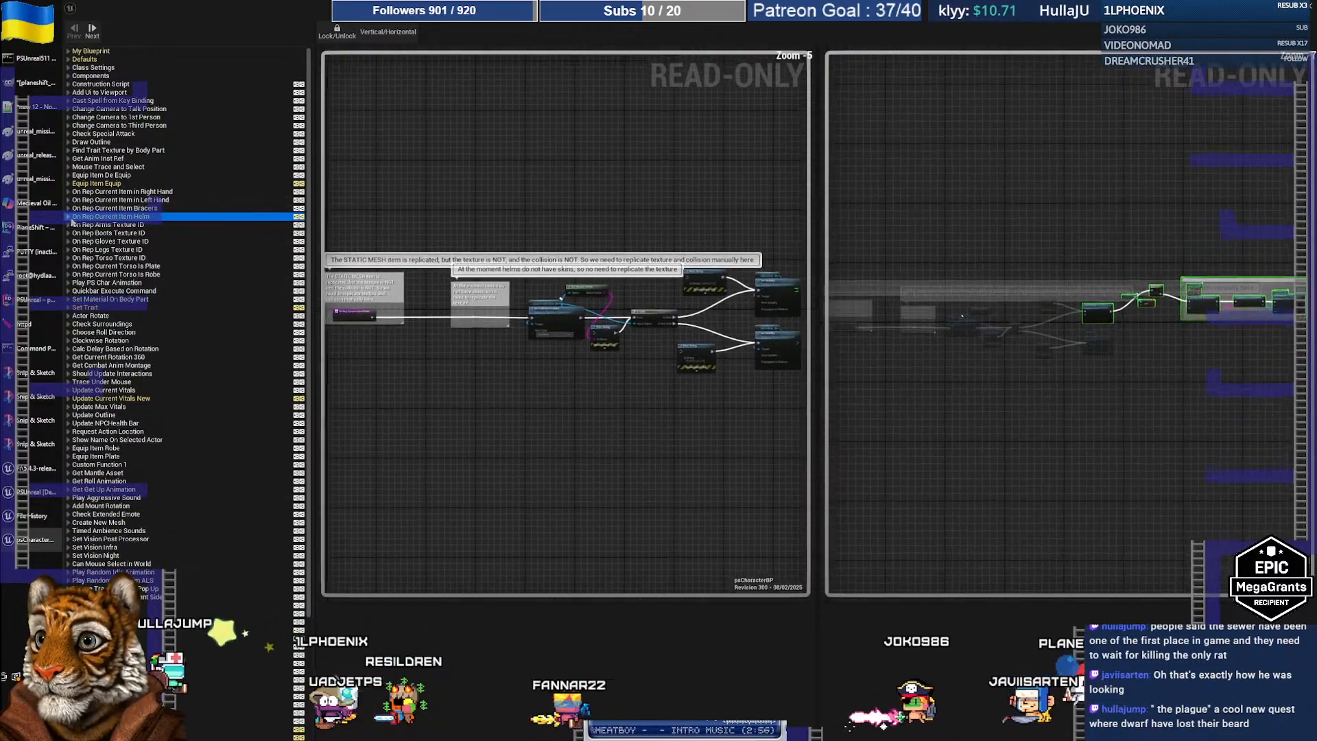
{"action": "right_click_drag", "start_coordinate": [721, 387], "coordinate": [349, 399]}
{"action": "right_click_drag", "start_coordinate": [1046, 352], "coordinate": [1090, 367]}
{"action": "scroll", "coordinate": [954, 359], "scroll_direction": "up", "scroll_amount": 5}
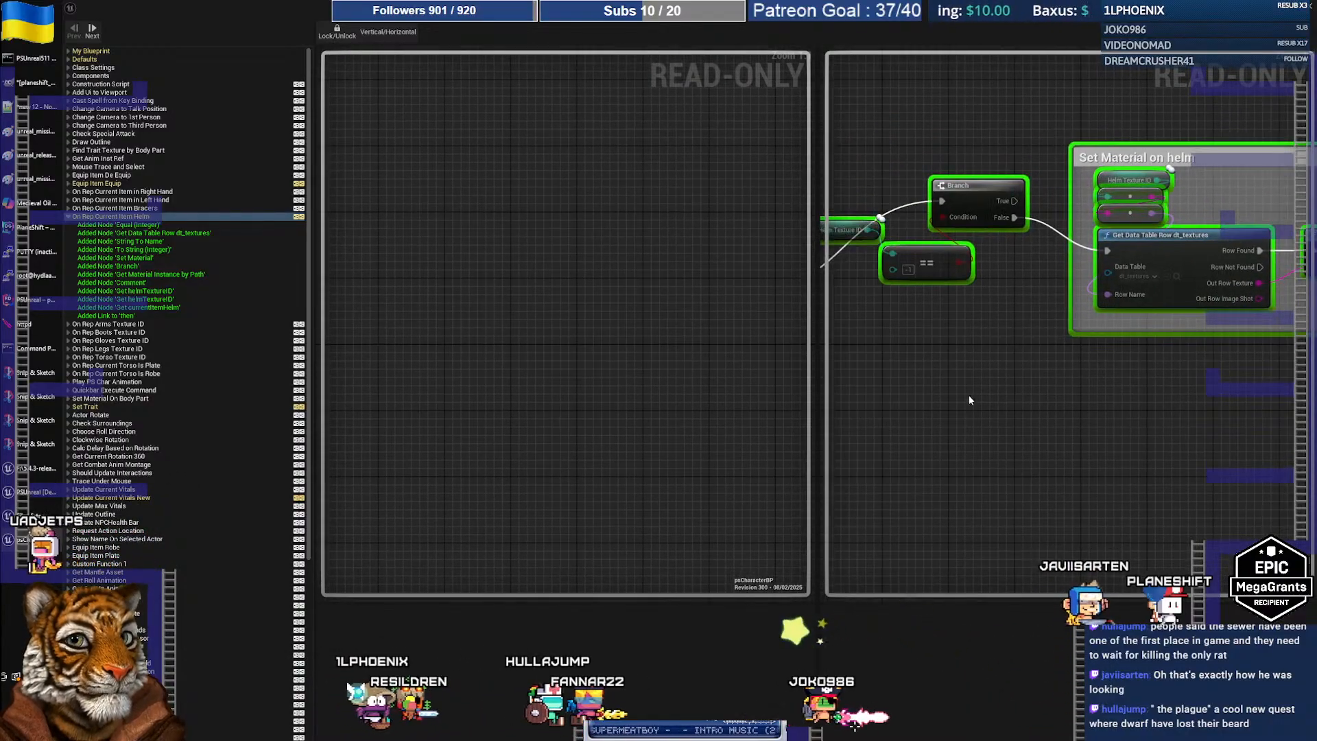
{"action": "right_click_drag", "start_coordinate": [931, 364], "coordinate": [1049, 419]}
{"action": "scroll", "coordinate": [1049, 423], "scroll_direction": "down", "scroll_amount": 3}
{"action": "scroll", "coordinate": [972, 283], "scroll_direction": "down", "scroll_amount": 1}
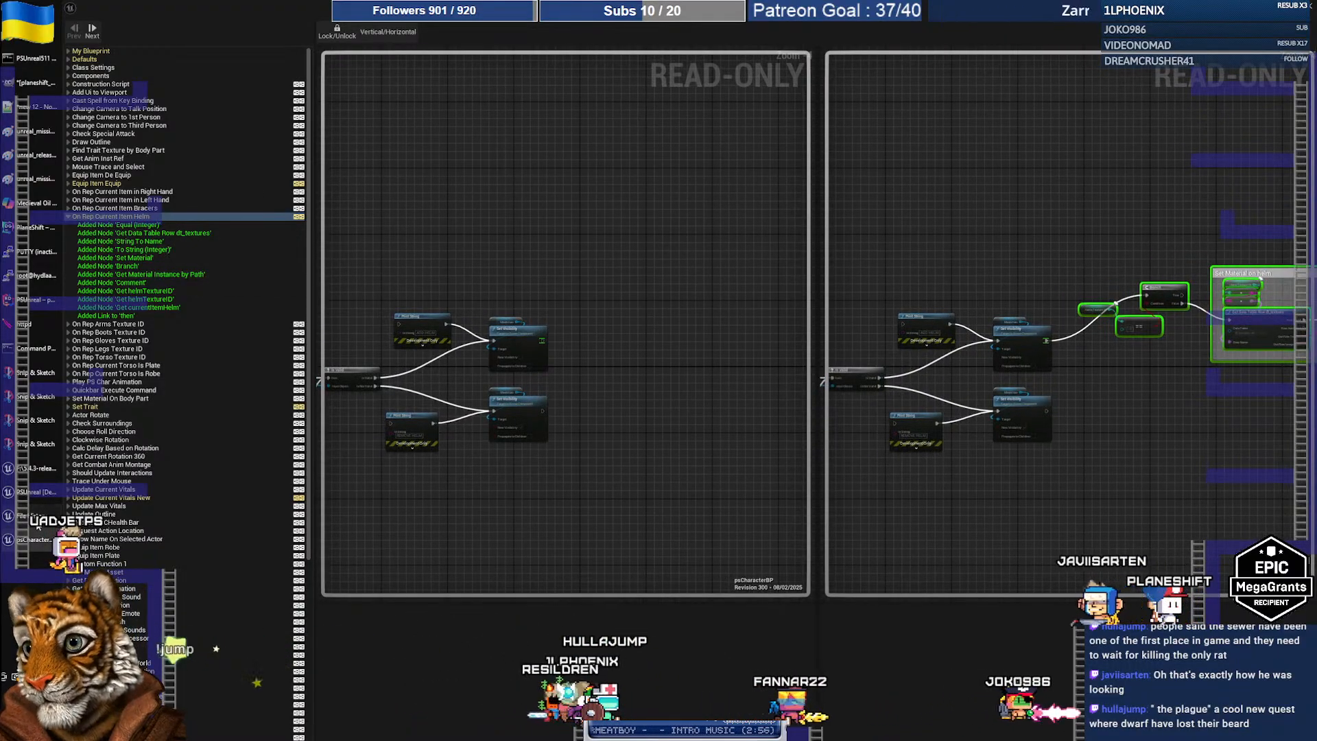
Close psCharacterBP's File History window and check the latest source control entries in the editor's log console
{"action": "left_click", "coordinate": [35, 493]}
{"action": "left_click", "coordinate": [31, 472]}
{"action": "left_click", "coordinate": [28, 498]}
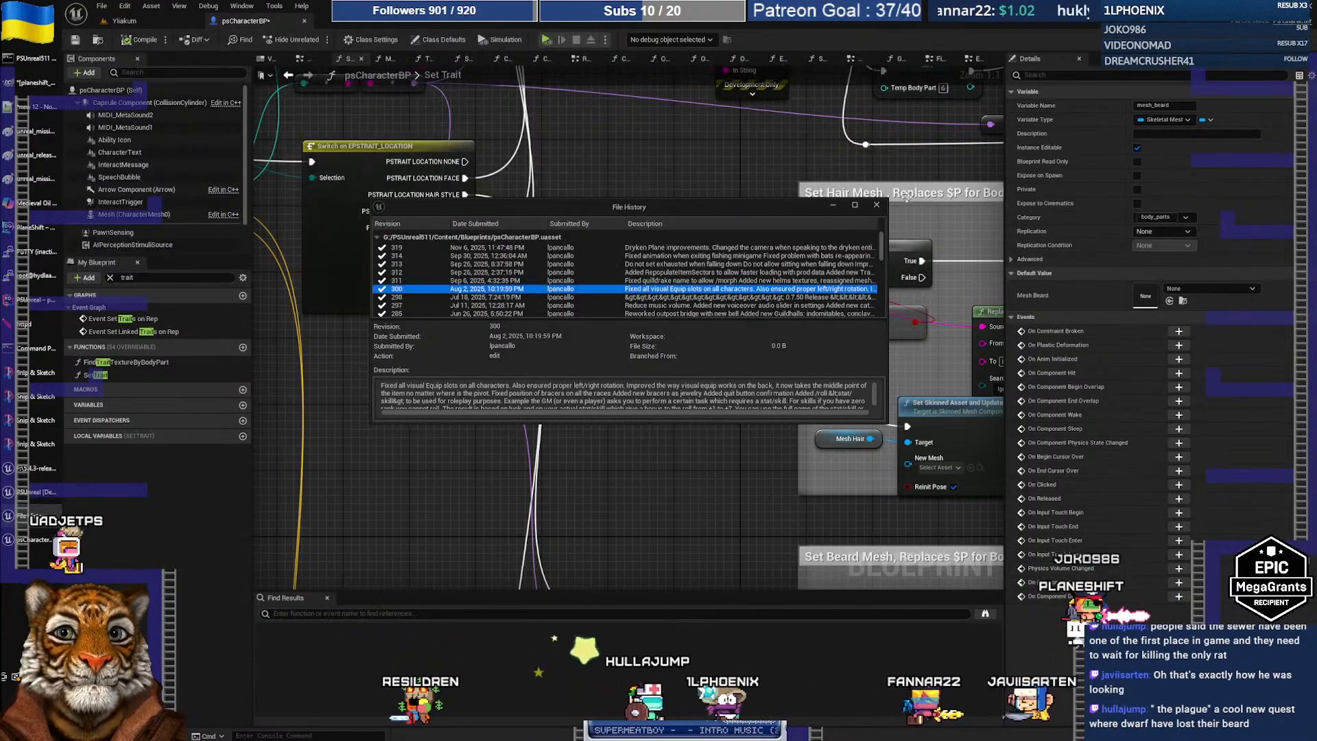
{"action": "left_click", "coordinate": [876, 205]}
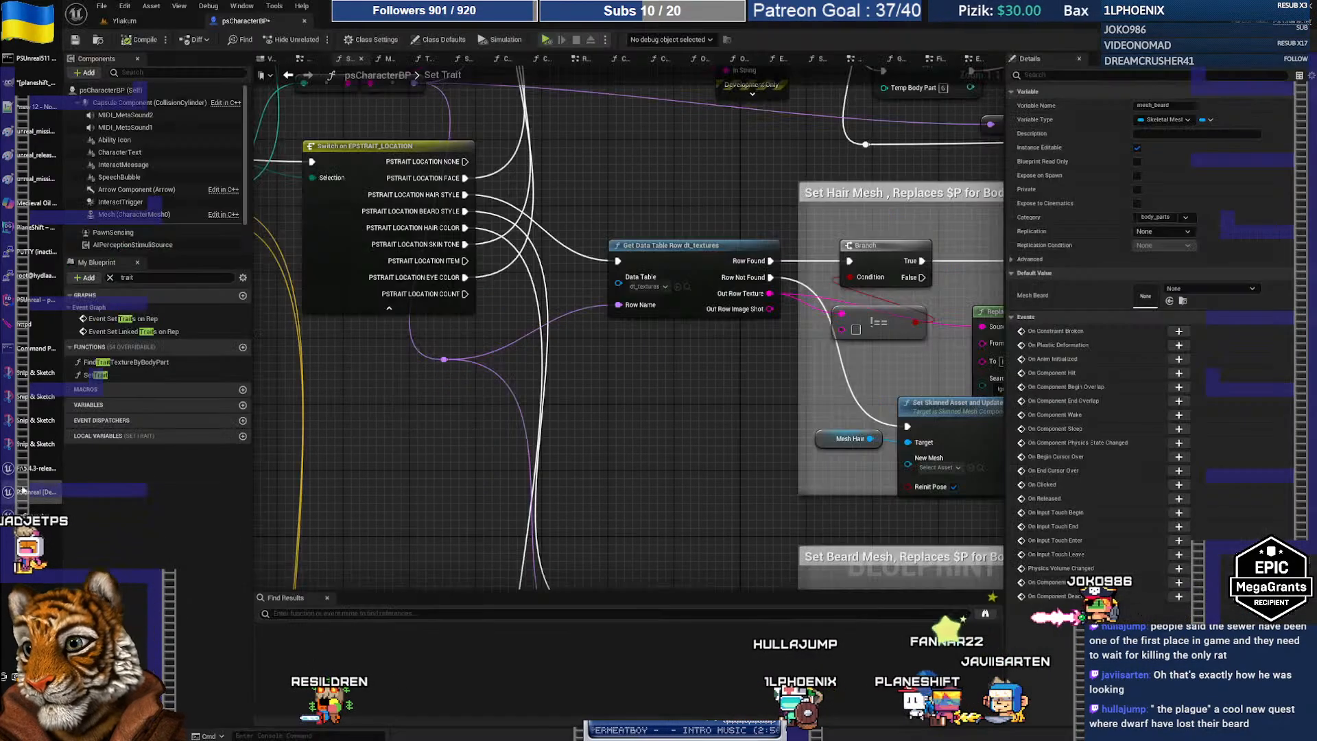
{"action": "left_click", "coordinate": [24, 472]}
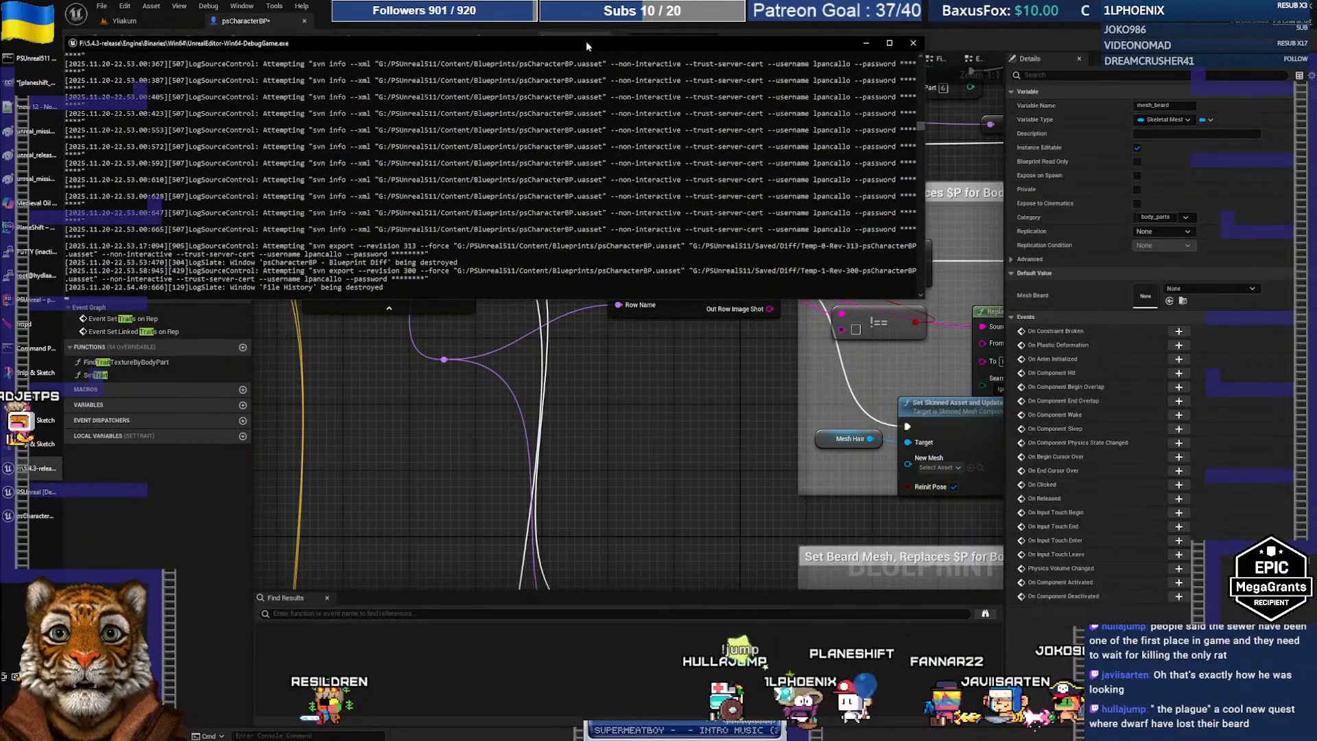
{"action": "left_click_drag", "start_coordinate": [586, 43], "coordinate": [722, 168]}
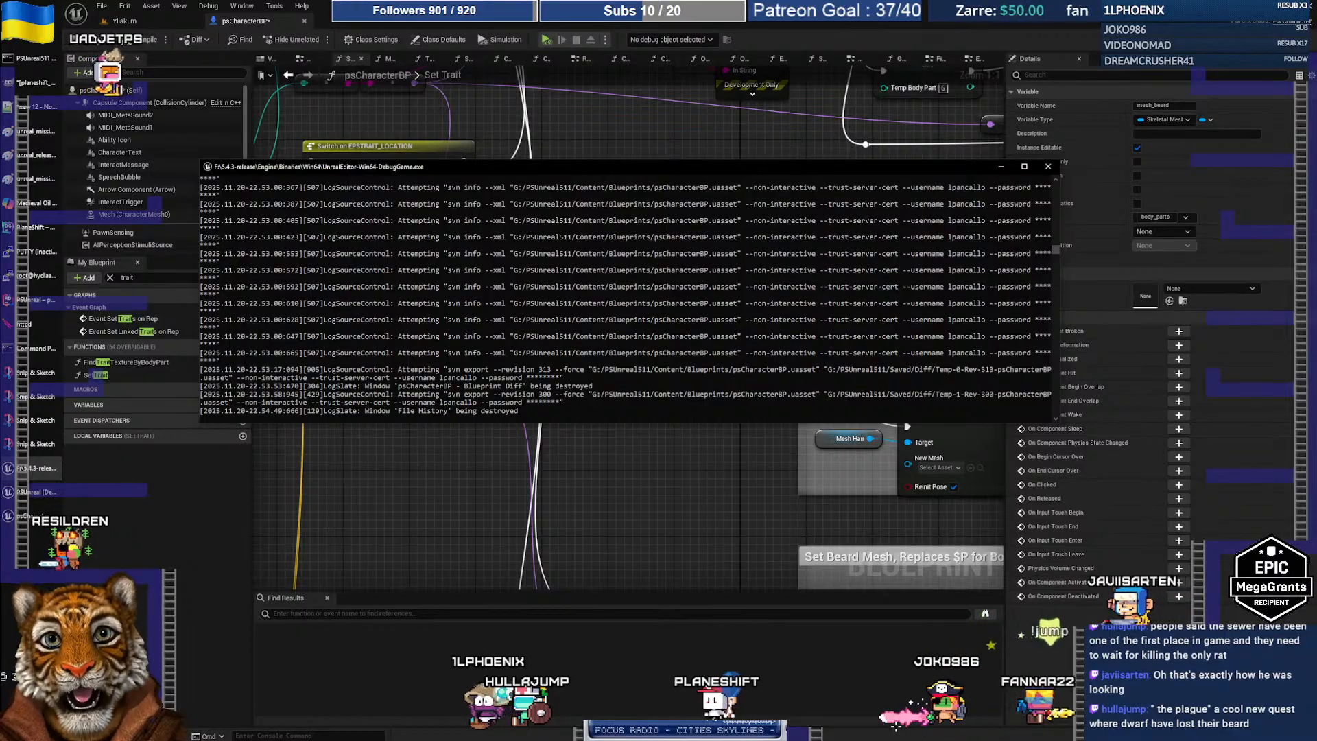
{"action": "left_click", "coordinate": [447, 105]}
Expand the Break psTrait node in the Set Trait graph to show all its pins, and review the trait fields
{"action": "right_click_drag", "start_coordinate": [548, 249], "coordinate": [963, 420]}
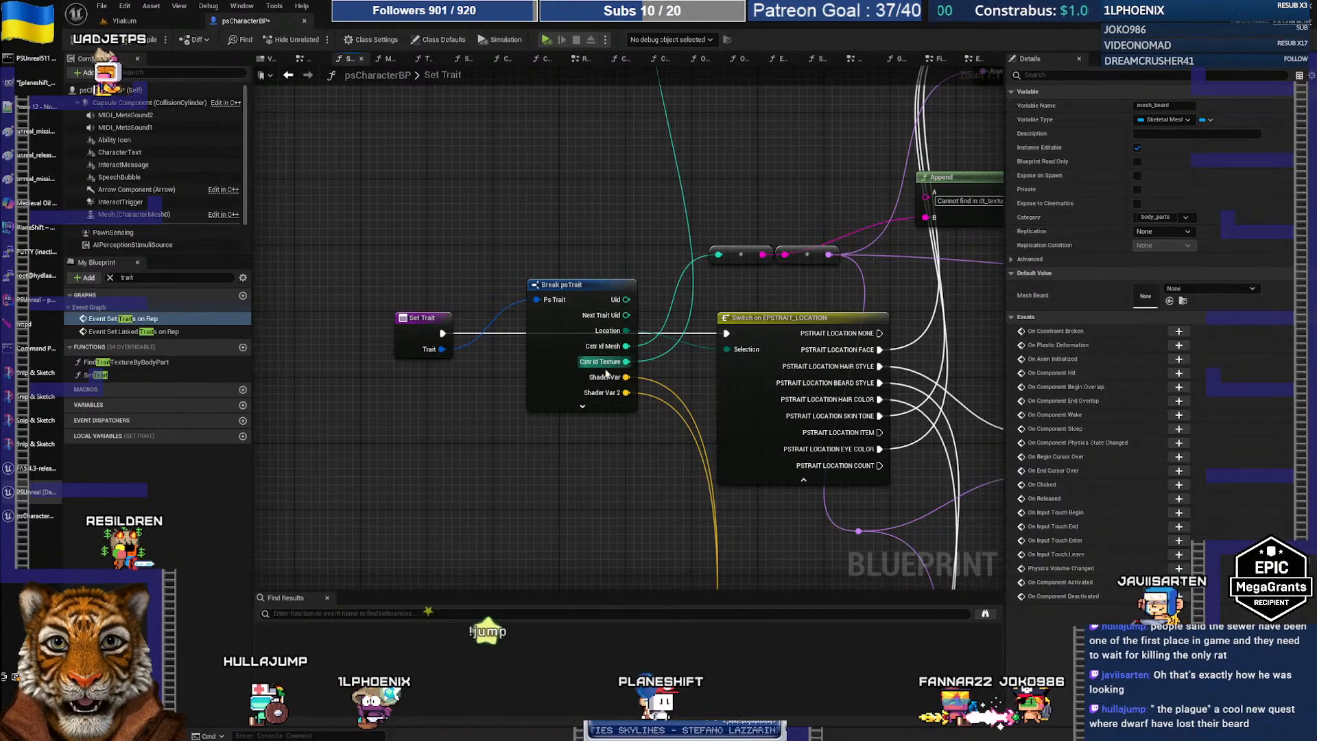
{"action": "left_click", "coordinate": [587, 404]}
{"action": "left_click", "coordinate": [582, 406]}
{"action": "right_click_drag", "start_coordinate": [706, 433], "coordinate": [560, 381]}
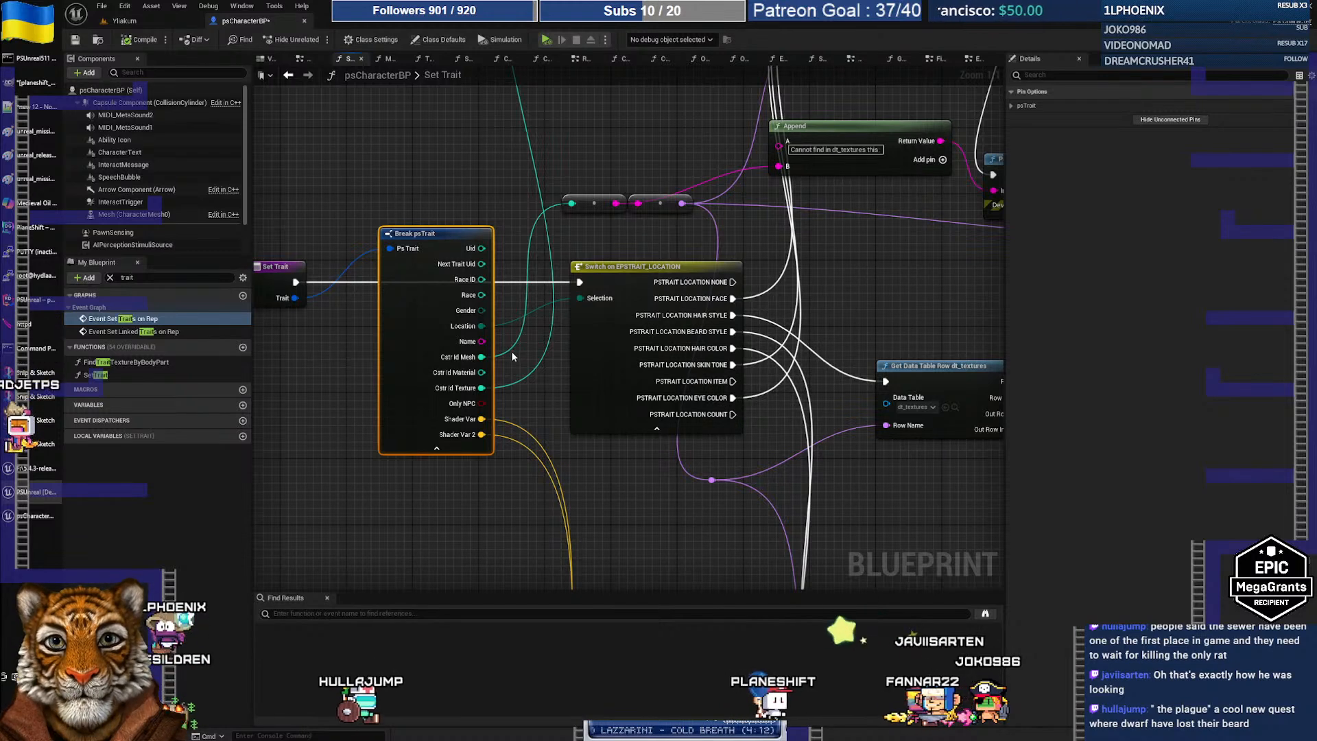
{"action": "right_click_drag", "start_coordinate": [428, 228], "coordinate": [531, 231]}
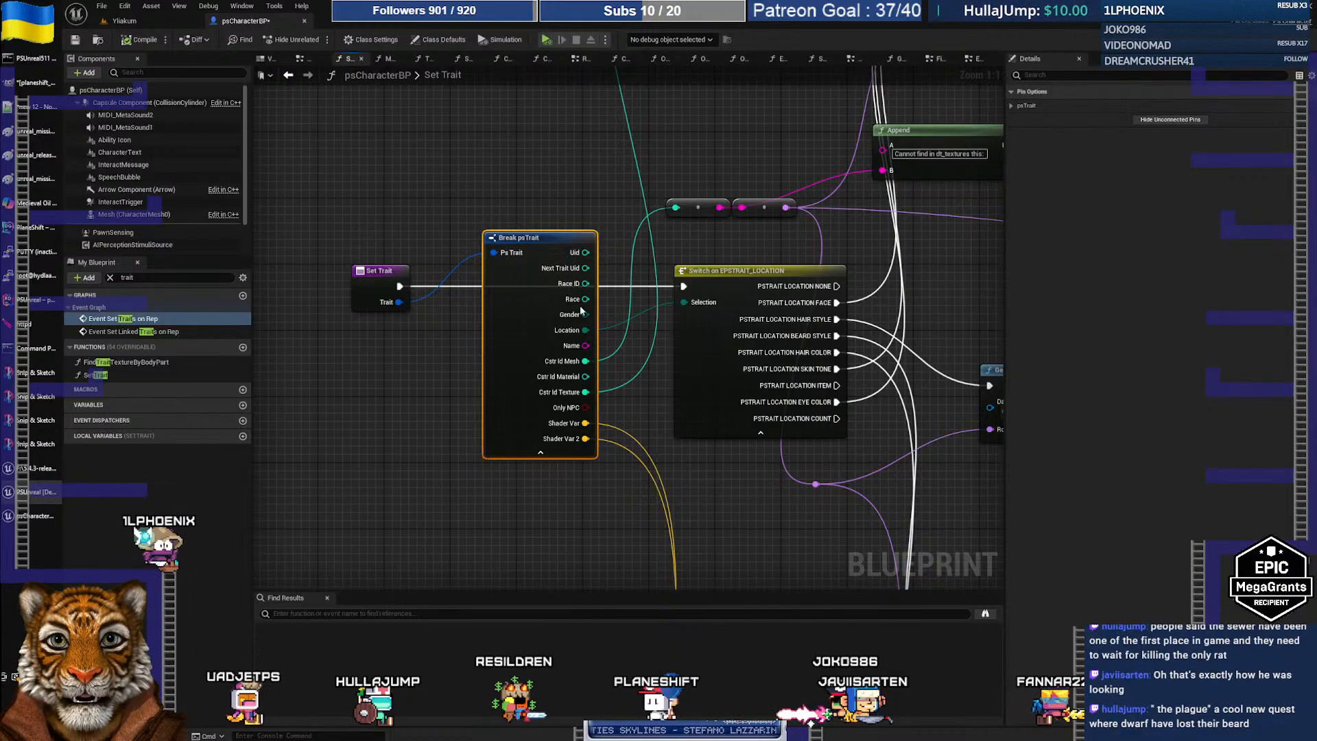
Find references to the Set Trait function by name and open its first call in the Event Graph
{"action": "left_click", "coordinate": [392, 275]}
{"action": "right_click", "coordinate": [392, 274]}
{"action": "mouse_move", "coordinate": [459, 466]}
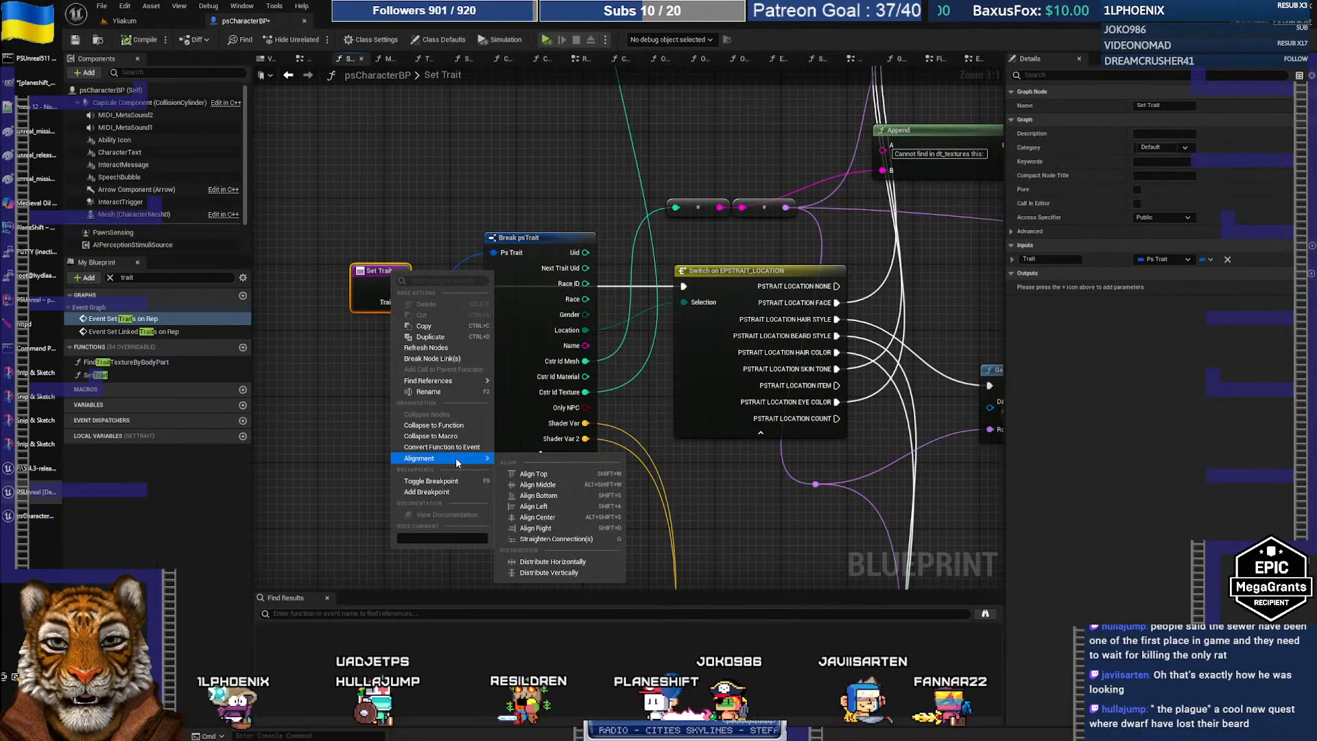
{"action": "mouse_move", "coordinate": [487, 381]}
{"action": "left_click", "coordinate": [532, 396]}
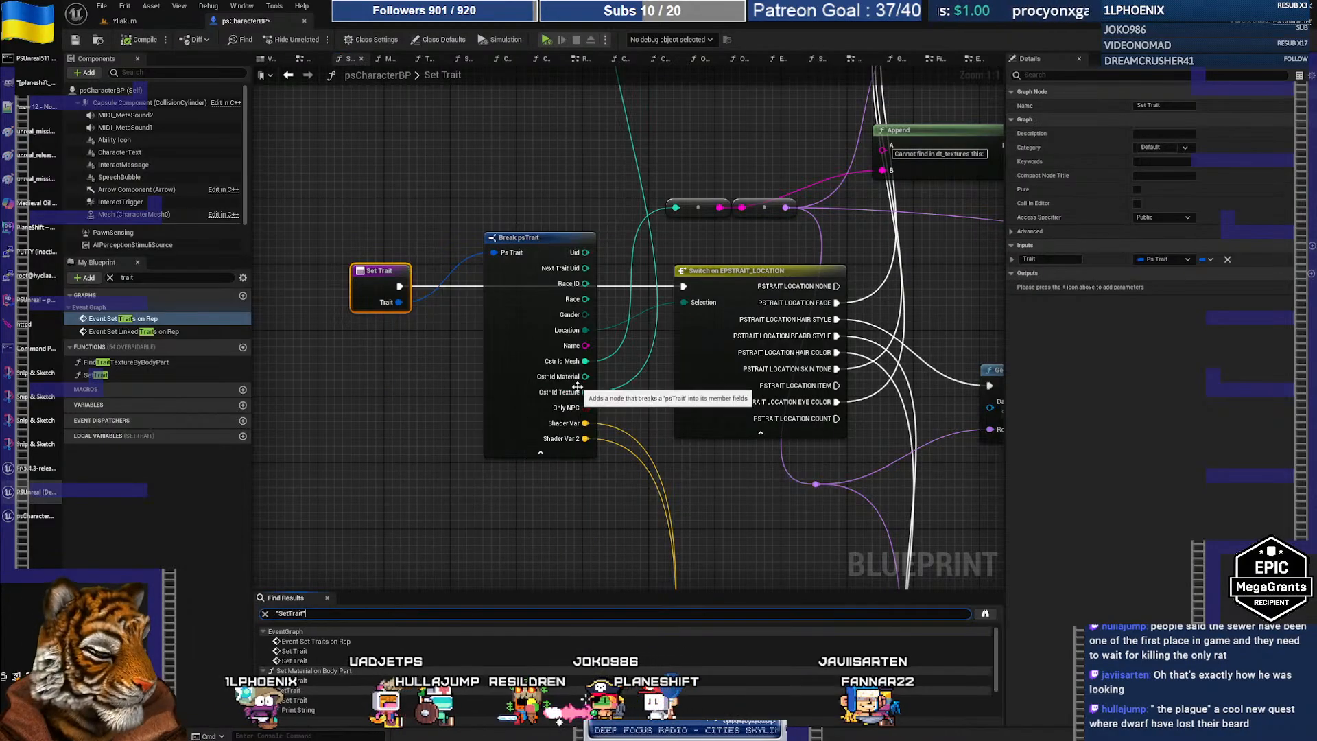
{"action": "left_click", "coordinate": [317, 651]}
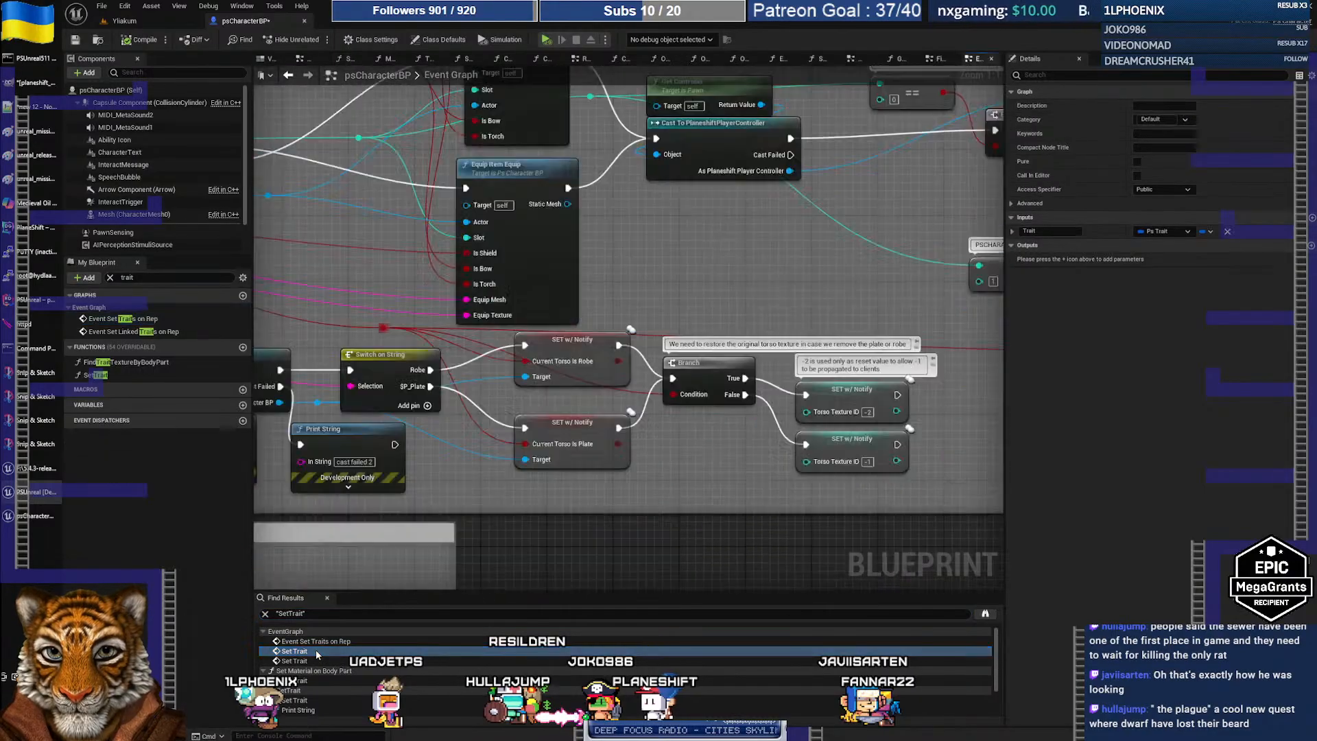
Examine the Event Set Traits on Rep and Event Set Linked Traits on Rep chains up to their Set Trait calls
{"action": "right_click_drag", "start_coordinate": [737, 417], "coordinate": [829, 416]}
{"action": "right_click_drag", "start_coordinate": [425, 404], "coordinate": [523, 389]}
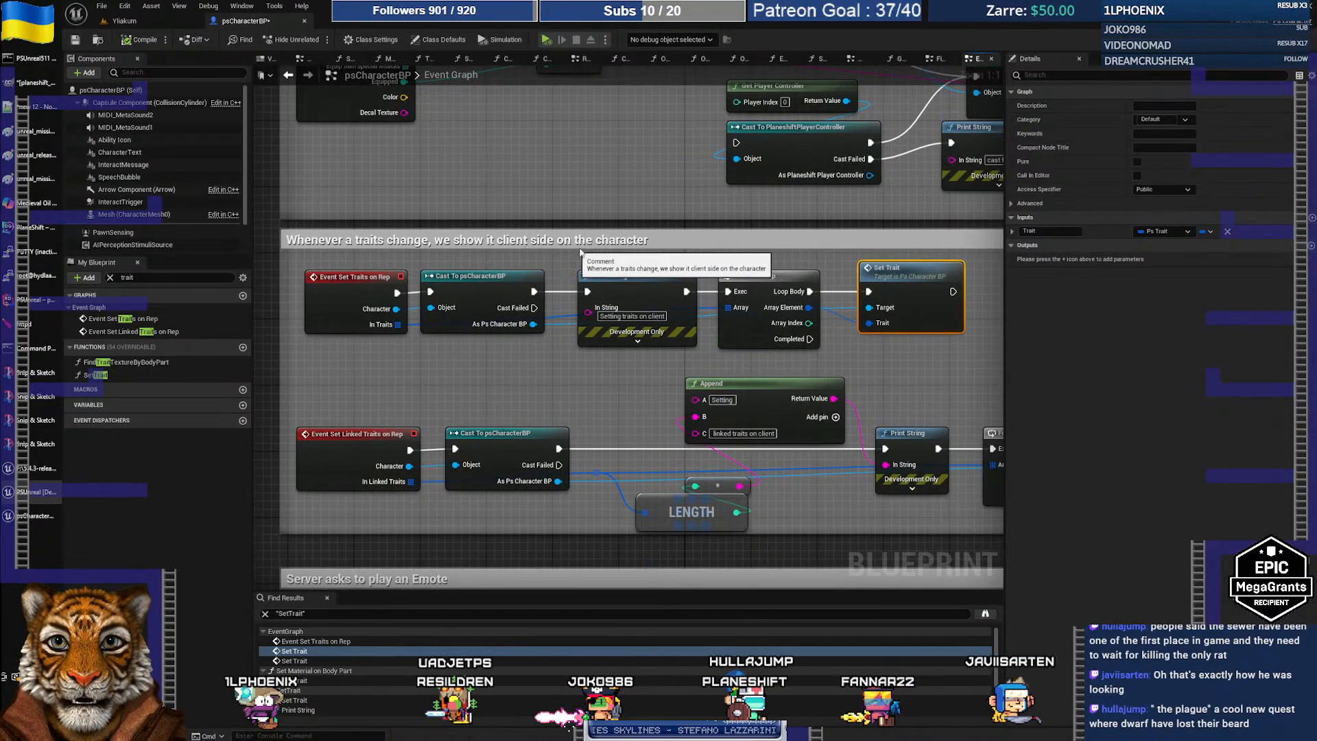
{"action": "right_click_drag", "start_coordinate": [571, 375], "coordinate": [572, 348]}
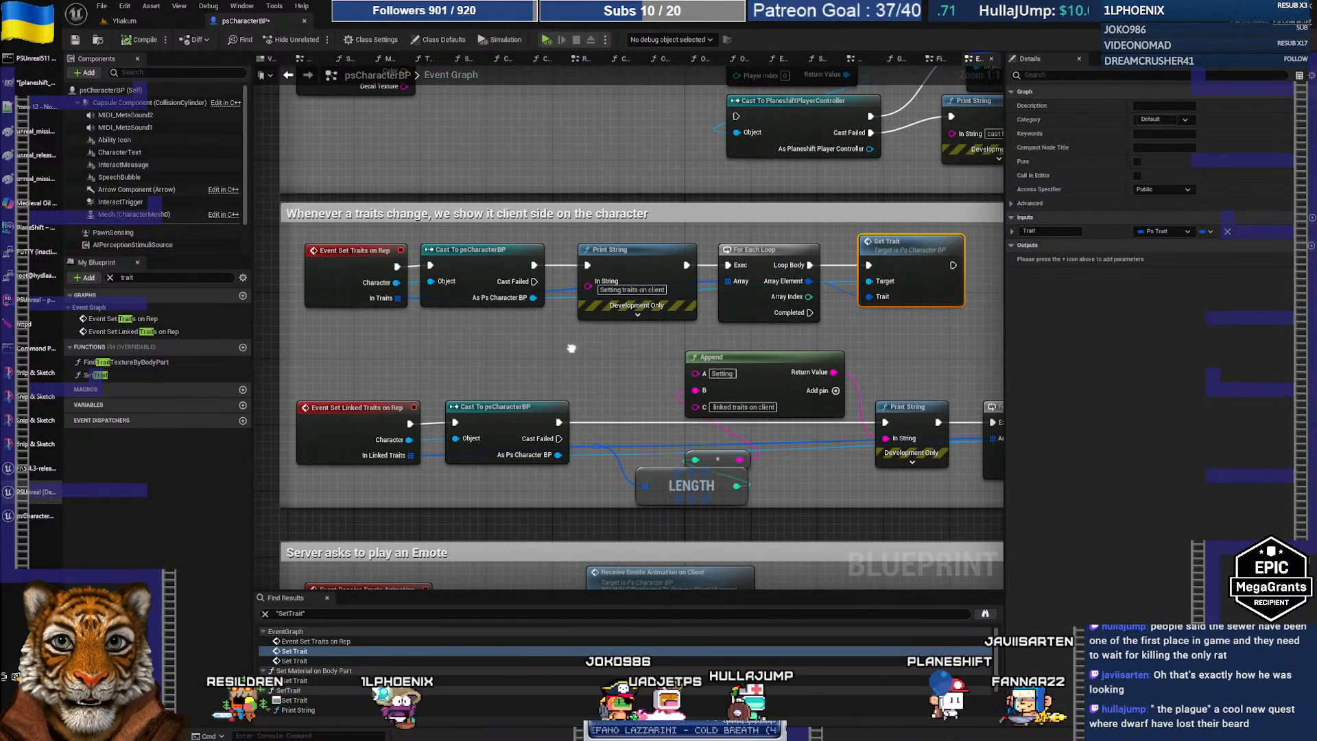
{"action": "left_click", "coordinate": [345, 259]}
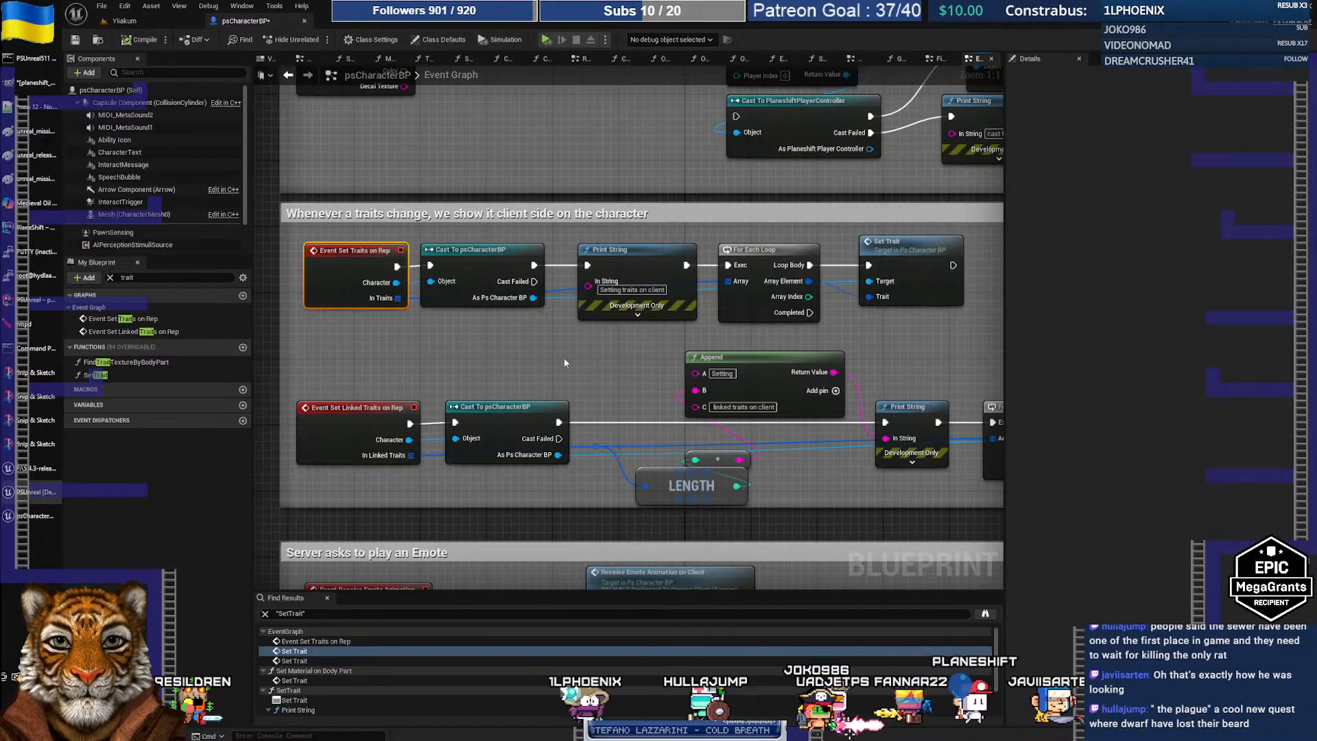
{"action": "right_click_drag", "start_coordinate": [572, 358], "coordinate": [556, 358]}
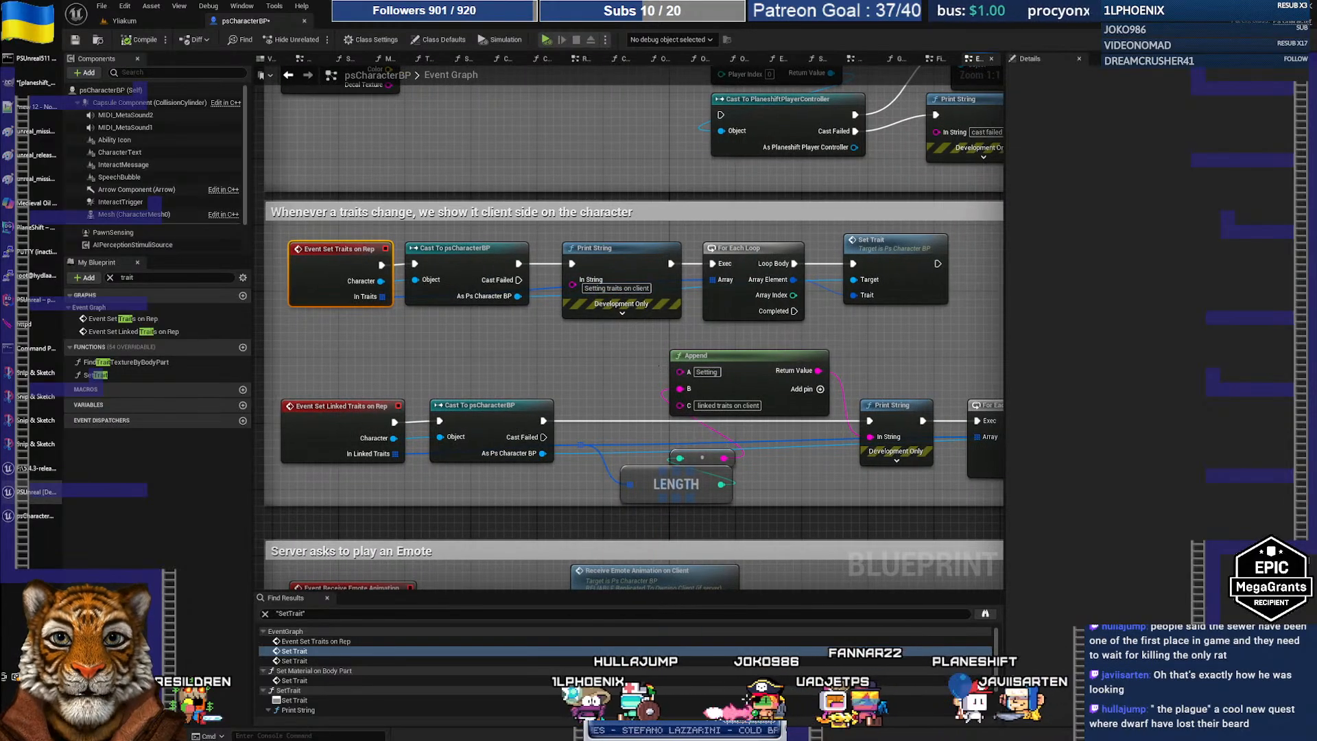
{"action": "right_click_drag", "start_coordinate": [635, 372], "coordinate": [621, 370]}
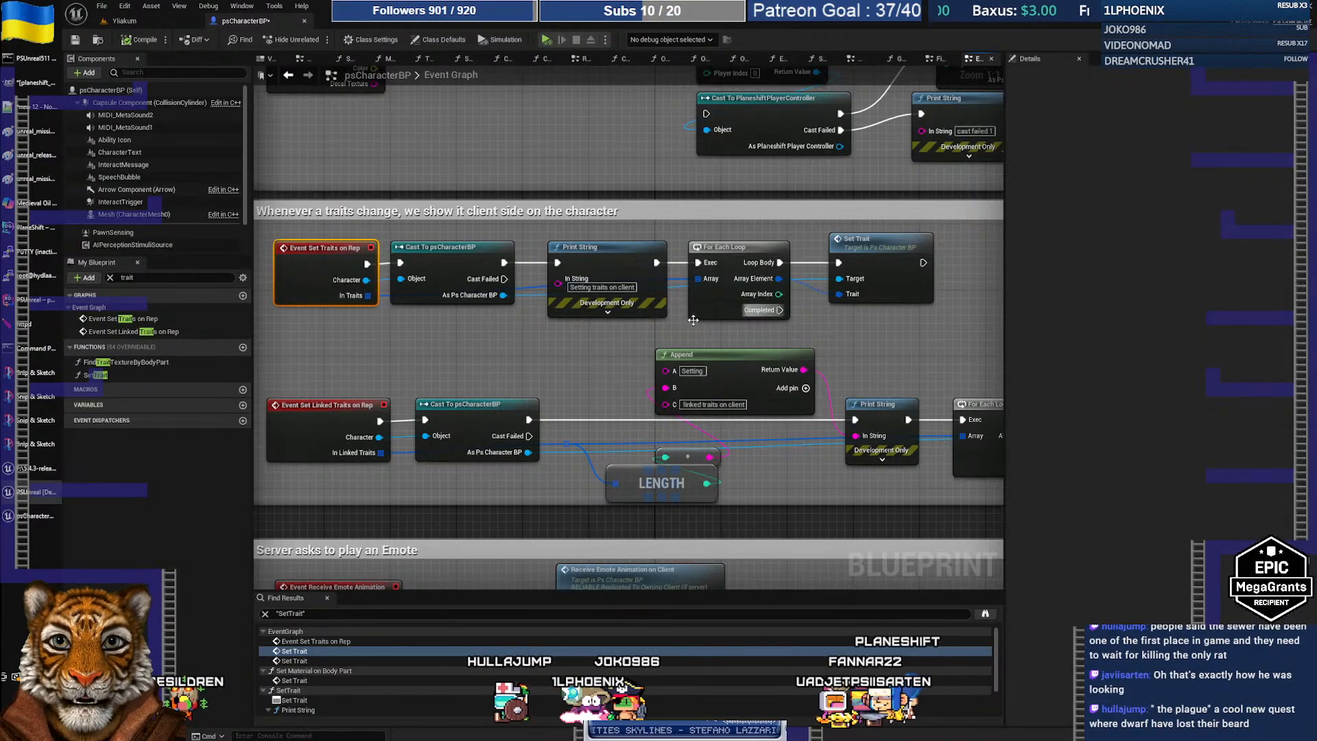
{"action": "right_click_drag", "start_coordinate": [596, 354], "coordinate": [328, 339]}
{"action": "right_click_drag", "start_coordinate": [691, 351], "coordinate": [673, 355]}
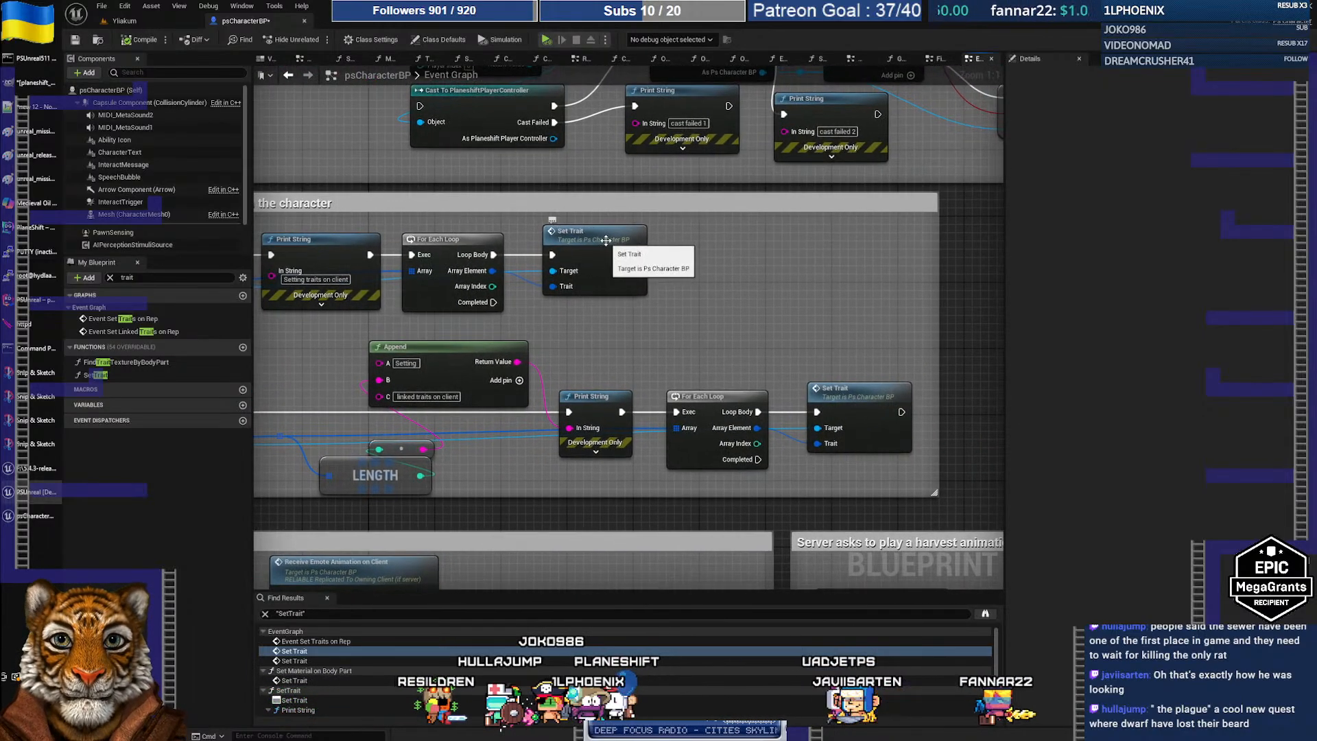
Open the Set Trait function from its call, return to the Event Graph, and select Event Set Traits on Rep
{"action": "double_click", "coordinate": [620, 268]}
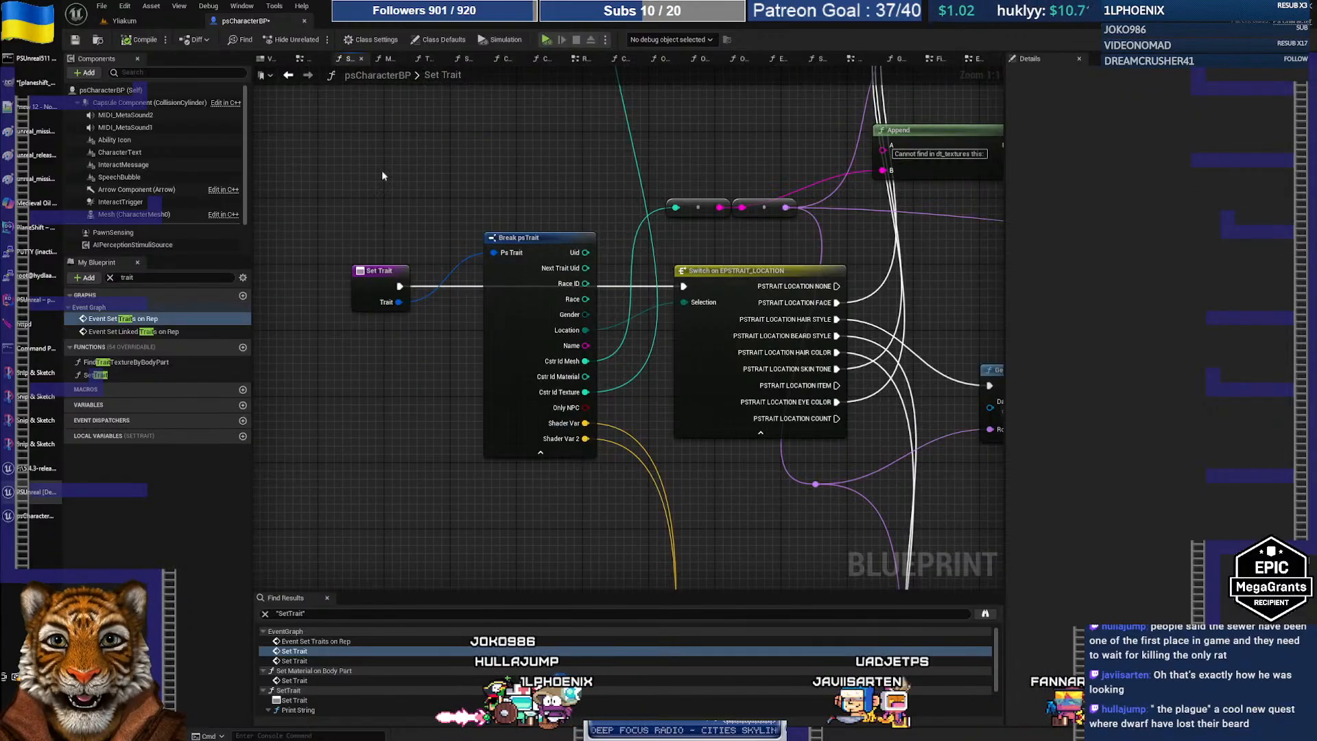
{"action": "left_click", "coordinate": [288, 75]}
{"action": "right_click_drag", "start_coordinate": [618, 283], "coordinate": [833, 363]}
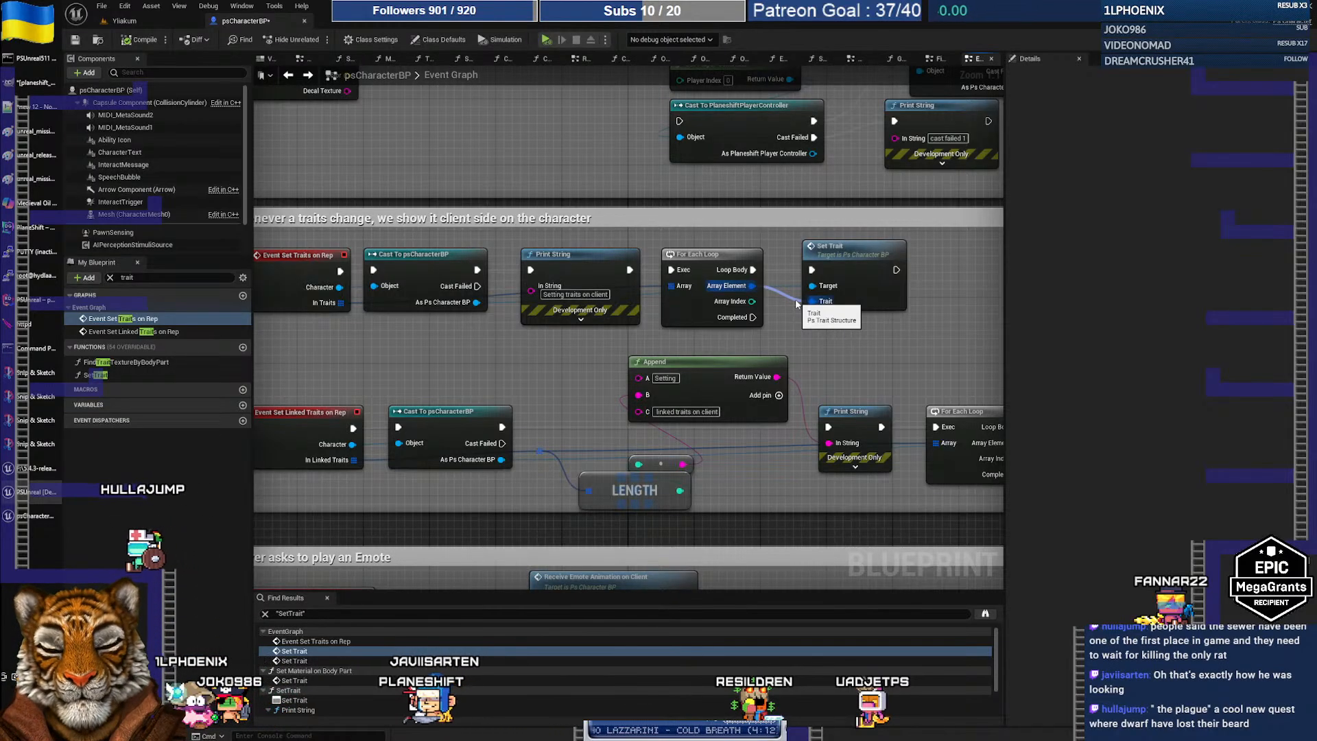
{"action": "right_click_drag", "start_coordinate": [377, 384], "coordinate": [415, 389]}
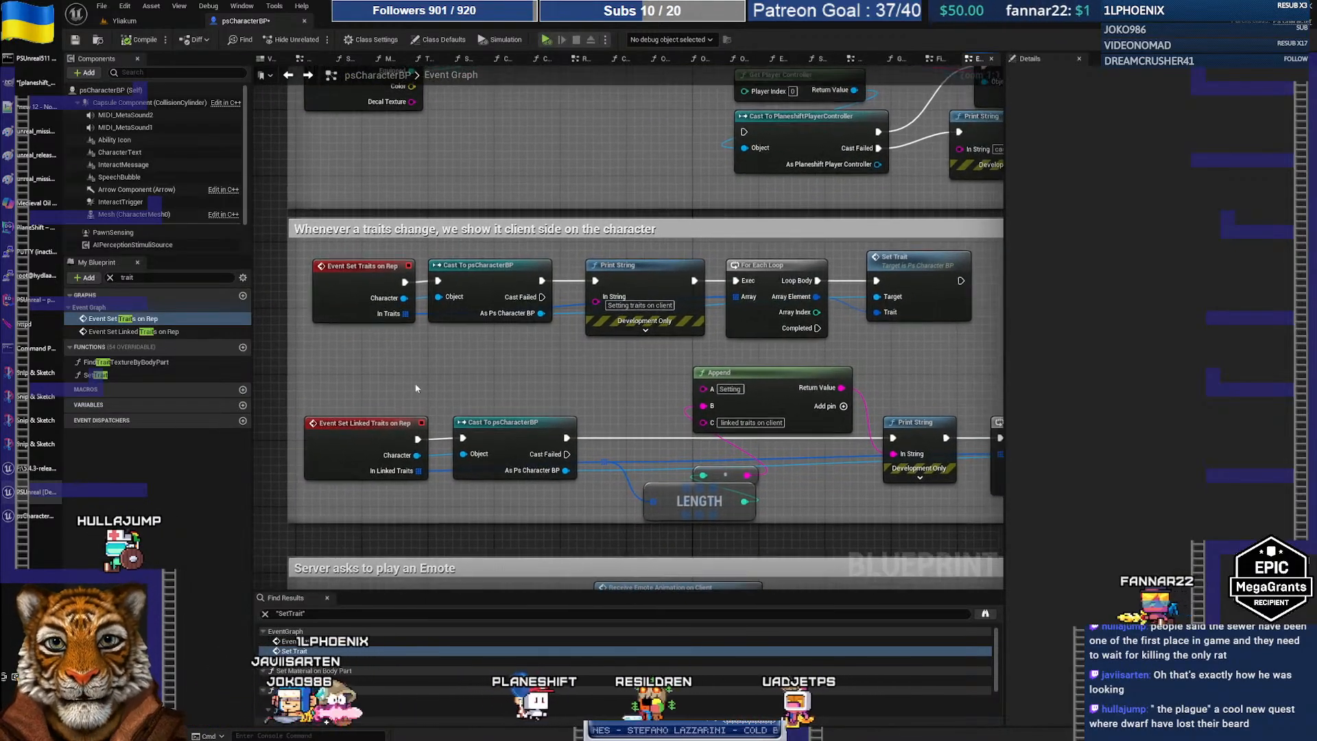
{"action": "left_click", "coordinate": [379, 265]}
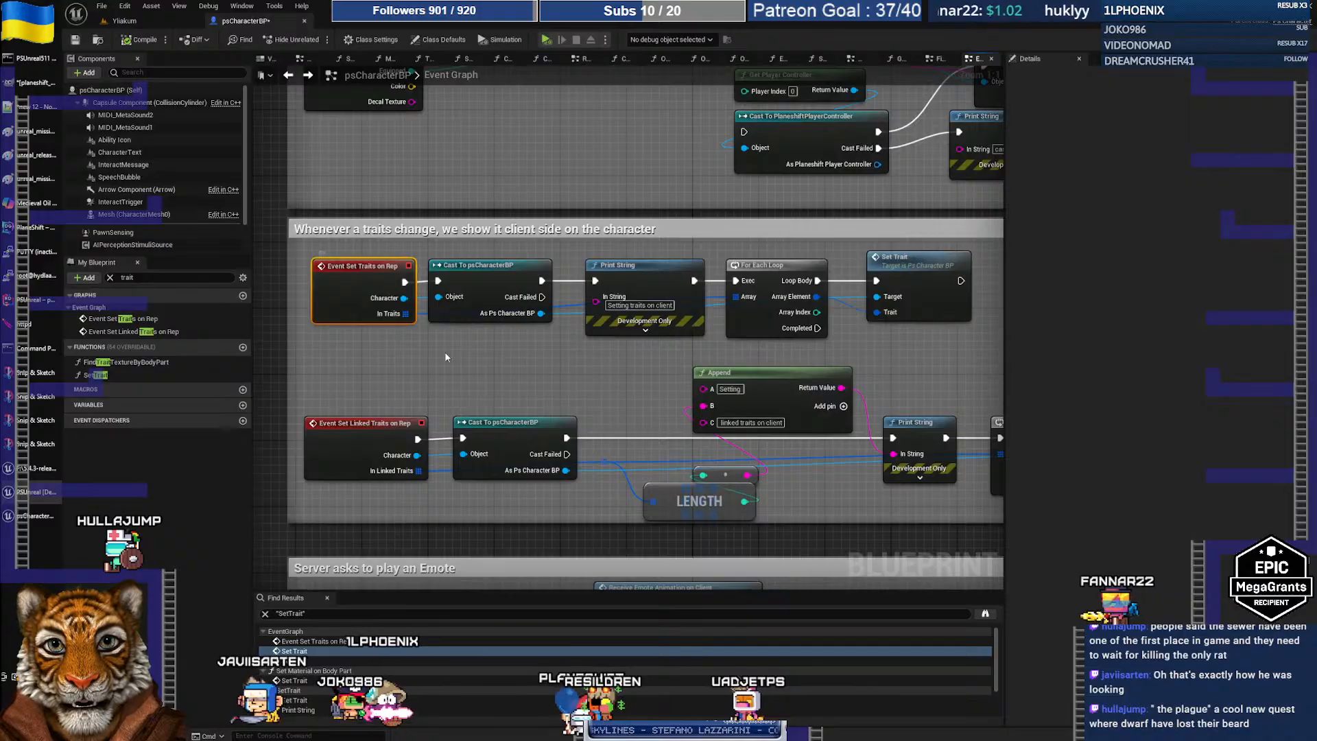
Switch to the PSUnreal code editor and search the project files for "traits", matching case and whole words only
{"action": "left_click", "coordinate": [26, 297]}
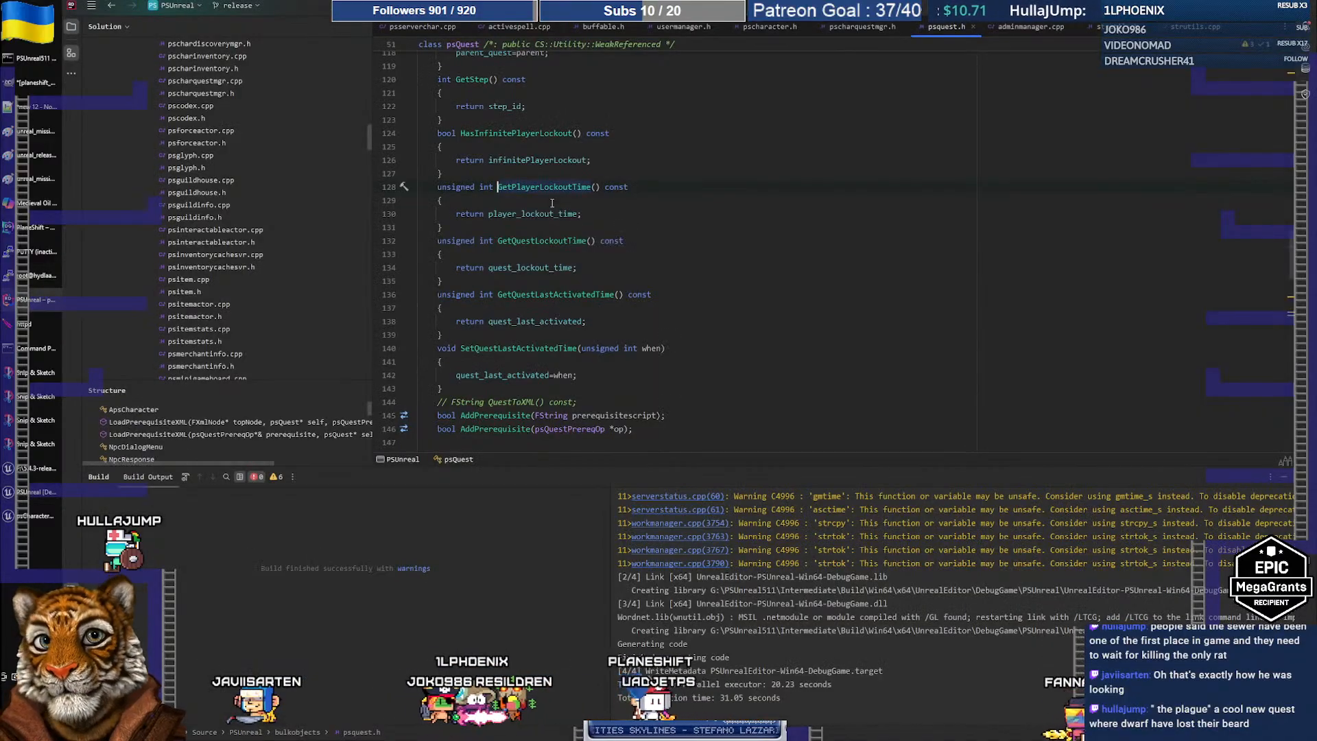
{"action": "key", "text": "ctrl+shift+f"}
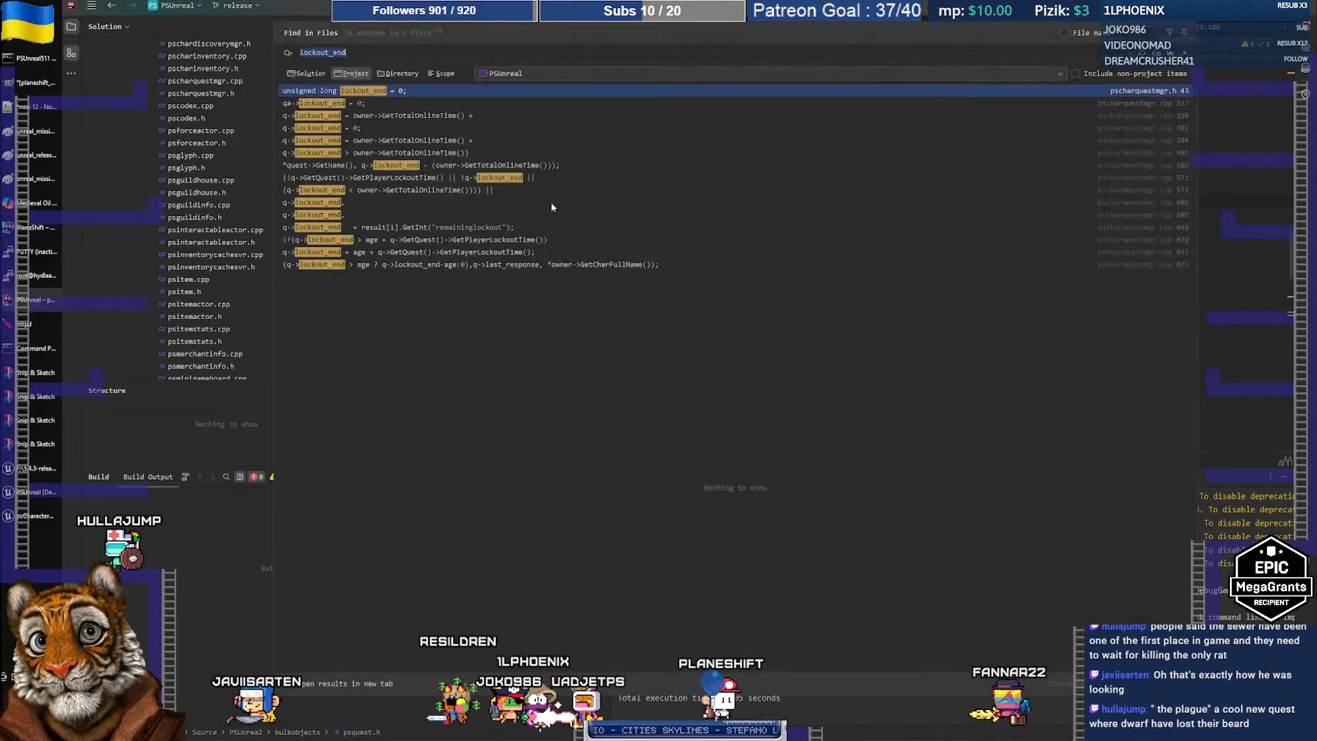
{"action": "type", "text": "trai"}
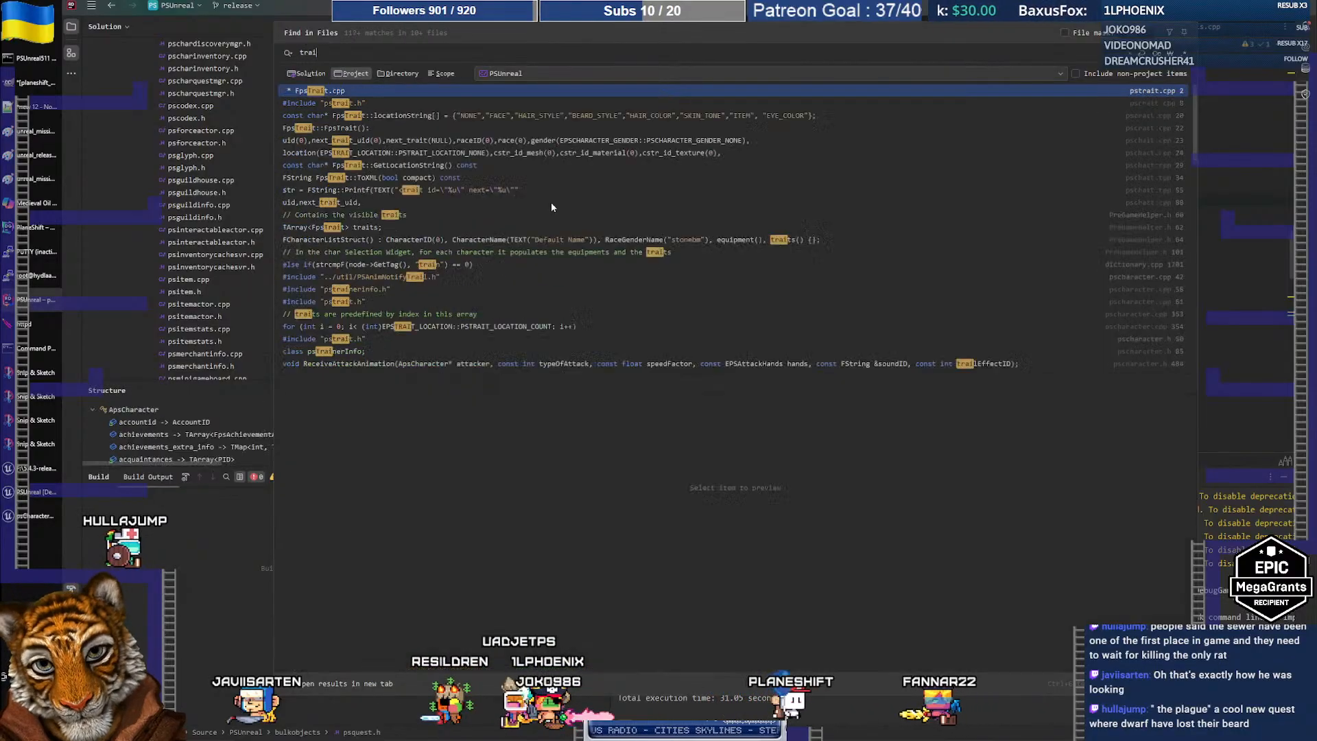
{"action": "type", "text": "ts"}
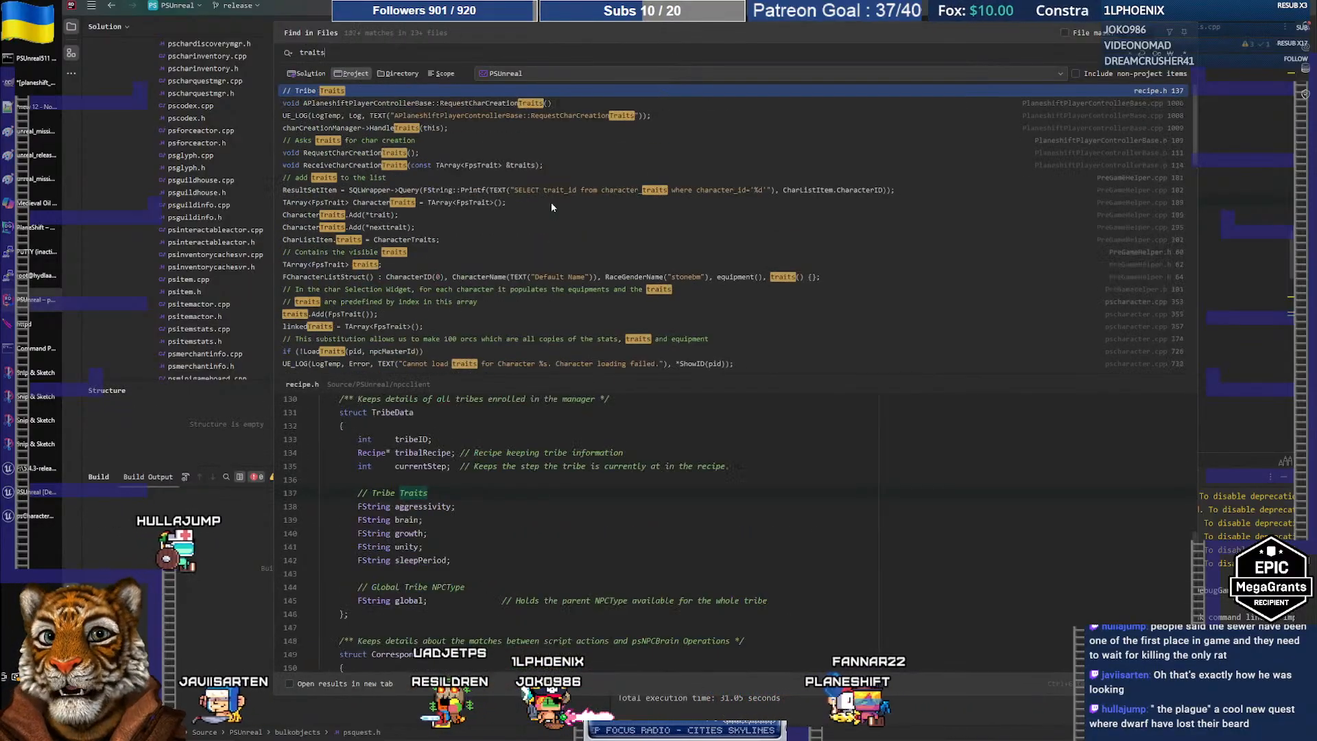
{"action": "left_click", "coordinate": [1156, 54]}
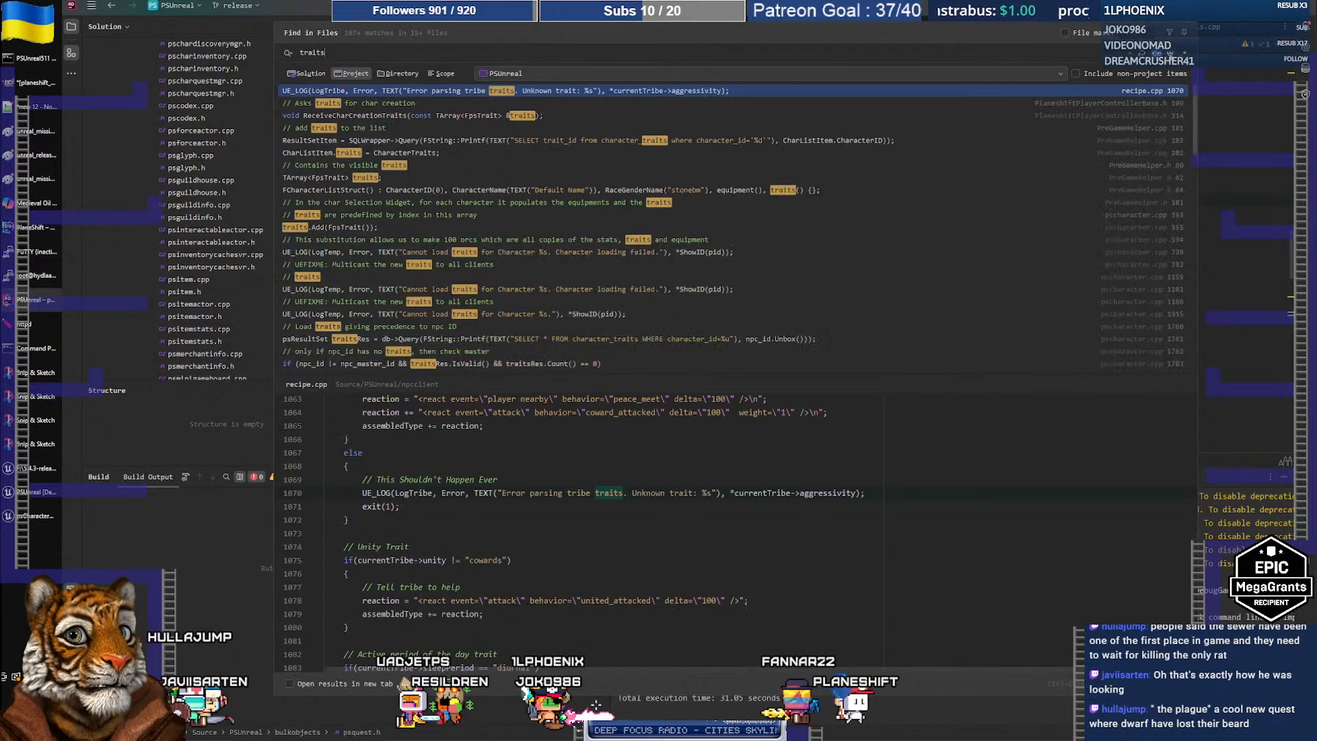
{"action": "left_click", "coordinate": [1170, 53]}
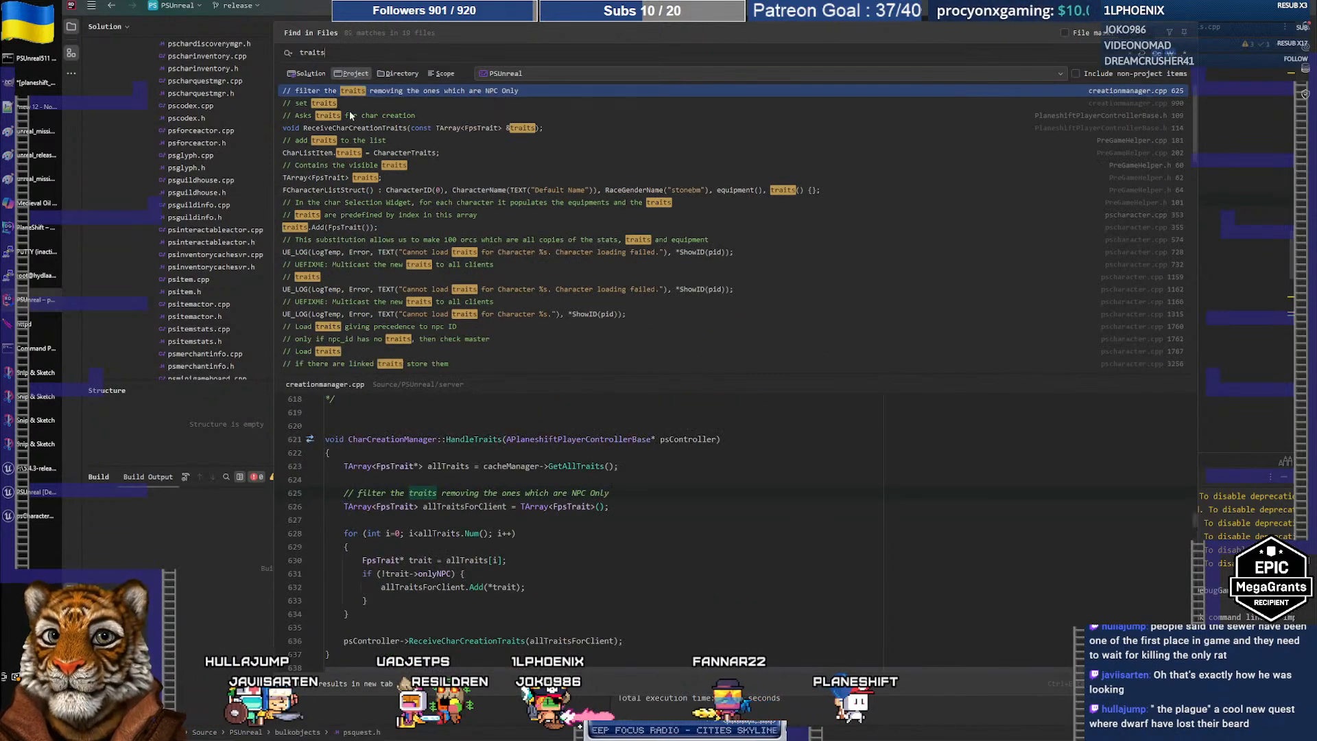
Preview the "set traits" match in creationmanager.cpp and read the LoadTraitsFromArray code around line 1162 of pscharacter.cpp
{"action": "left_click", "coordinate": [335, 104]}
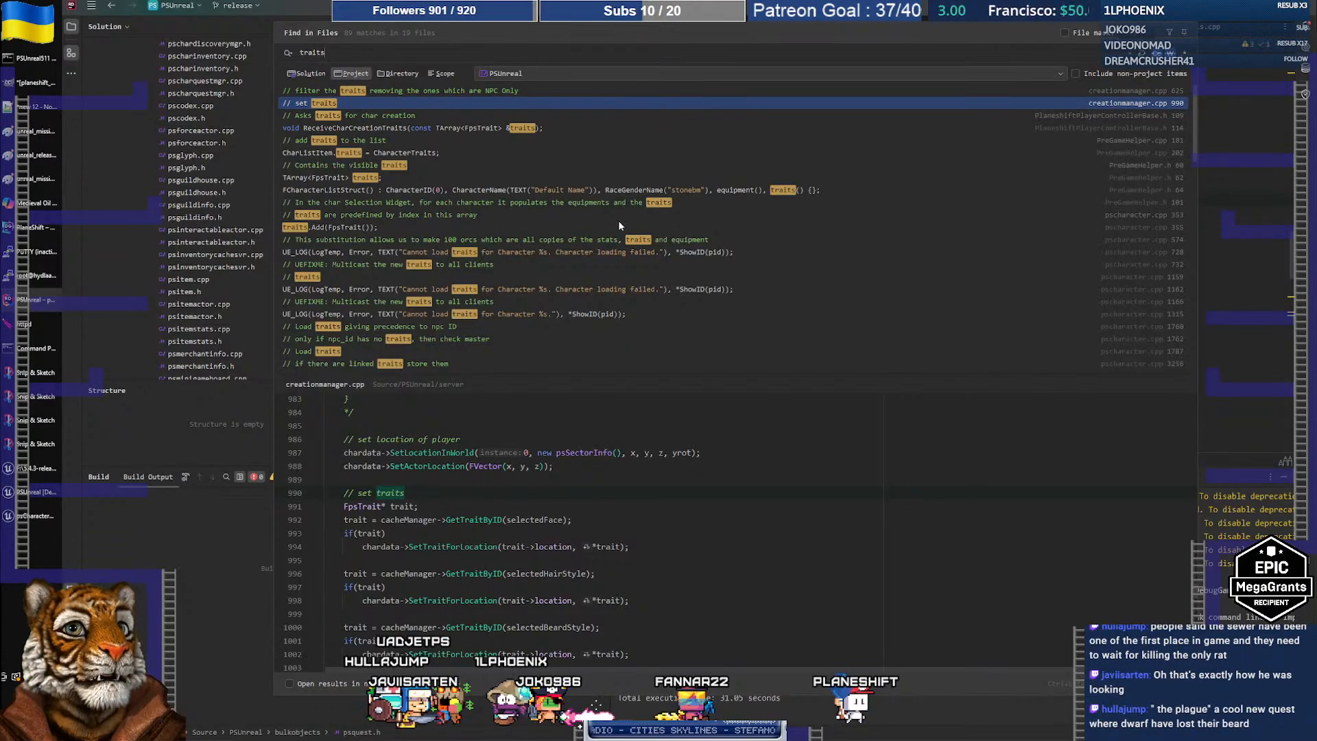
{"action": "scroll", "coordinate": [615, 237], "scroll_direction": "down", "scroll_amount": 3}
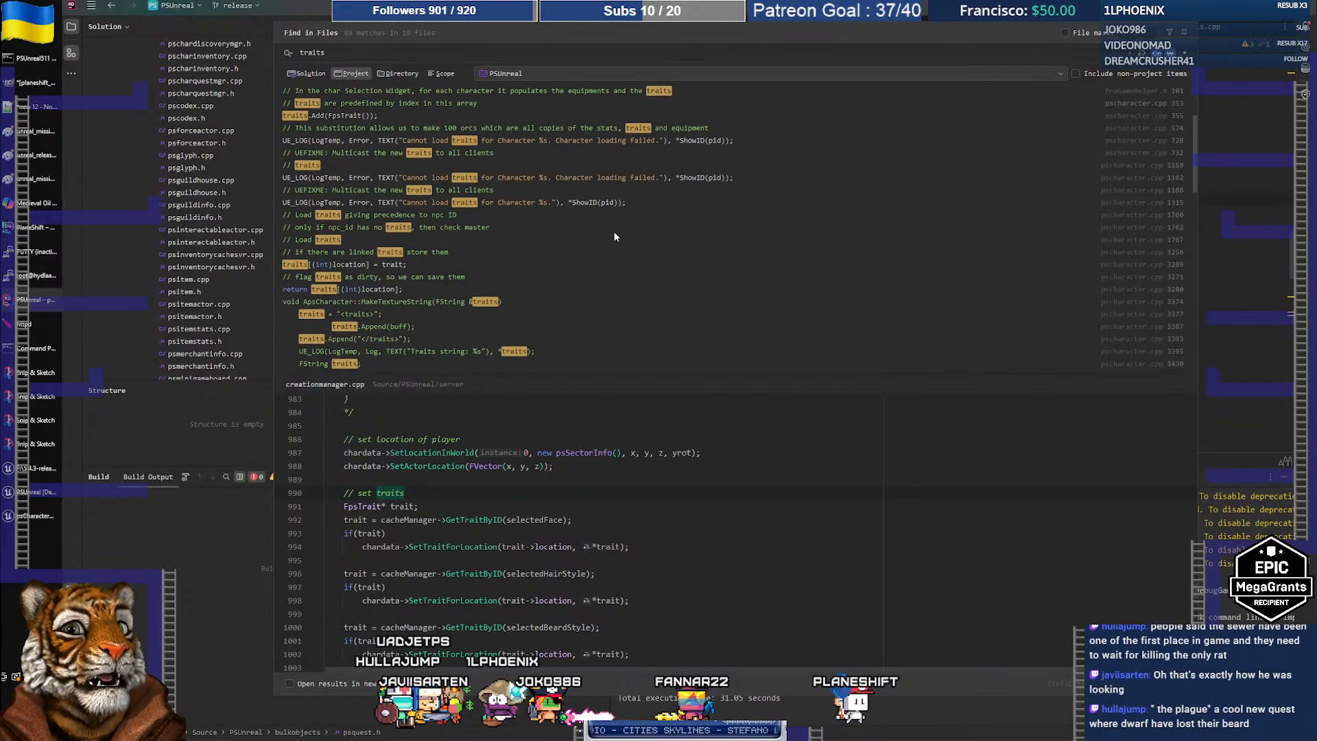
{"action": "left_click", "coordinate": [380, 177]}
{"action": "scroll", "coordinate": [501, 496], "scroll_direction": "up", "scroll_amount": 2}
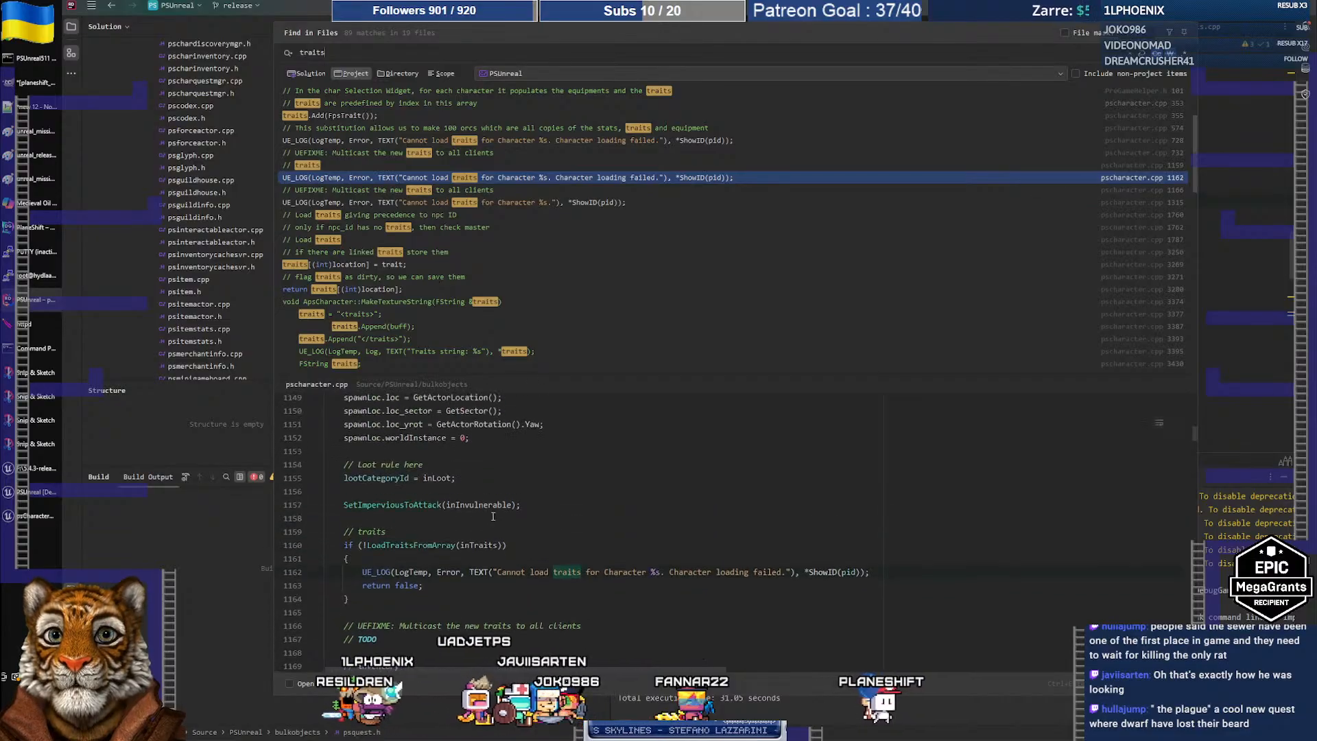
{"action": "scroll", "coordinate": [497, 501], "scroll_direction": "down", "scroll_amount": 3}
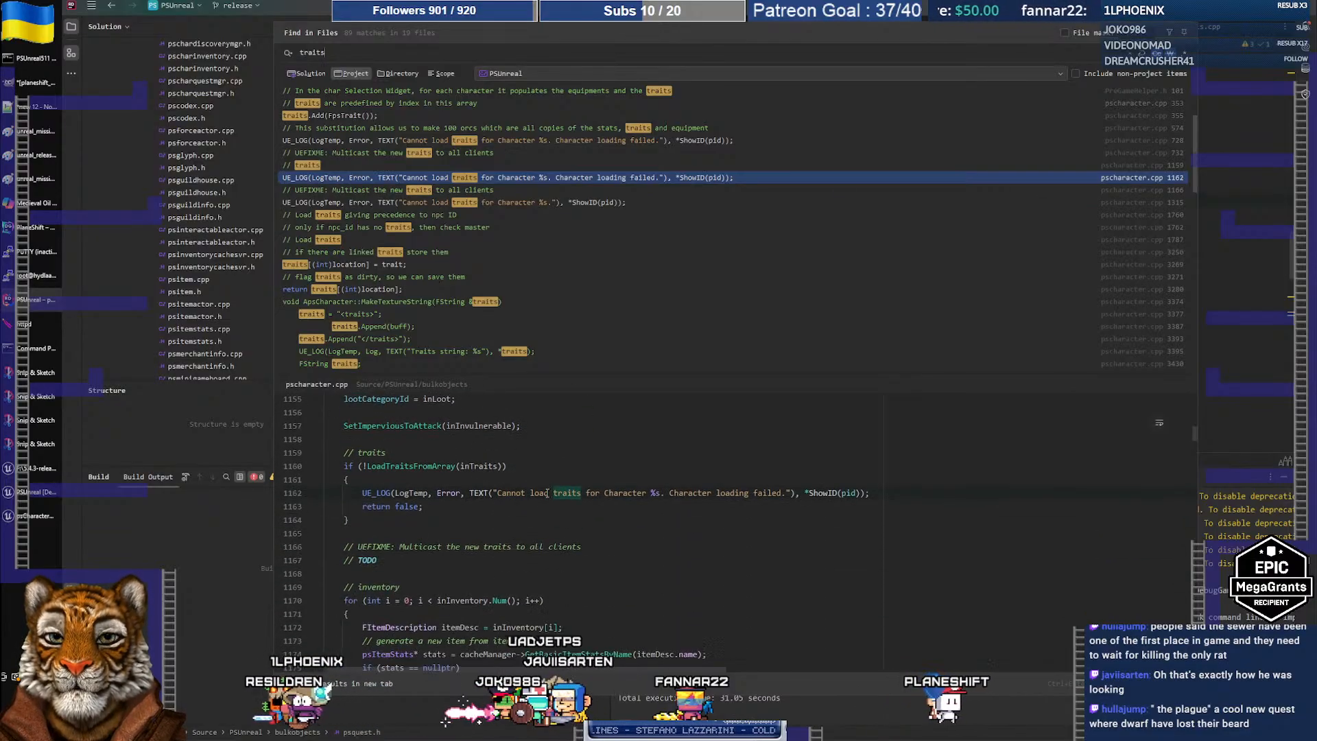
Read the SetTraitForLocation code leading to the trait assignment at line 3269 of pscharacter.cpp, including its linked-traits loop
{"action": "scroll", "coordinate": [480, 480], "scroll_direction": "up", "scroll_amount": 1}
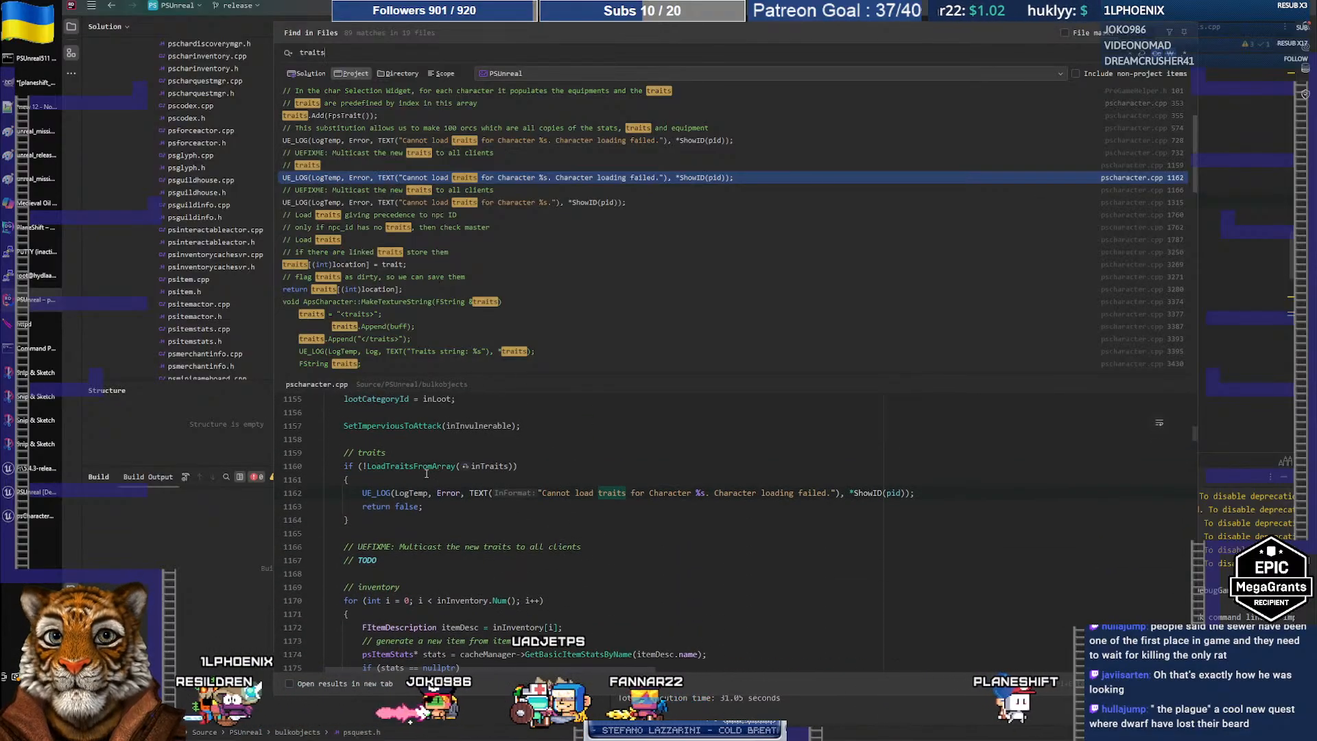
{"action": "left_click", "coordinate": [367, 265]}
{"action": "scroll", "coordinate": [540, 513], "scroll_direction": "up", "scroll_amount": 4}
{"action": "scroll", "coordinate": [535, 511], "scroll_direction": "up", "scroll_amount": 3}
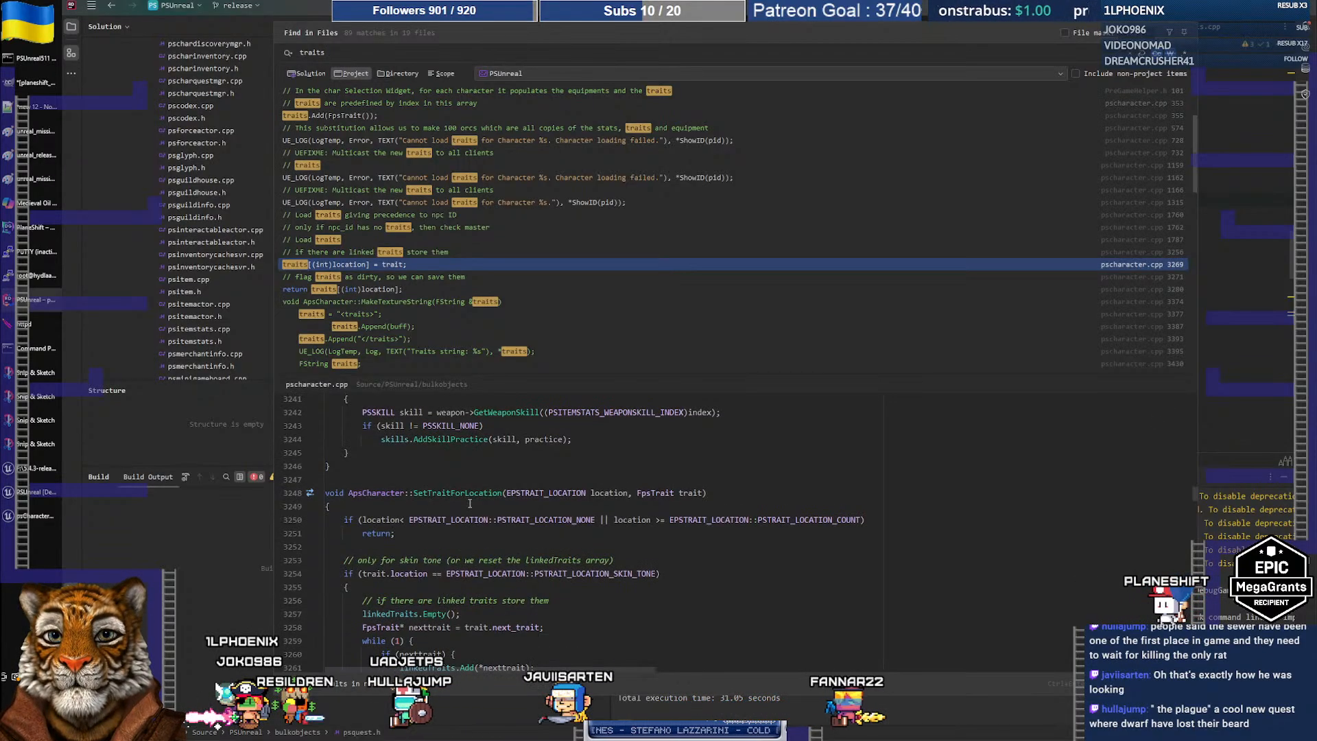
{"action": "scroll", "coordinate": [469, 508], "scroll_direction": "down", "scroll_amount": 2}
{"action": "scroll", "coordinate": [467, 513], "scroll_direction": "down", "scroll_amount": 1}
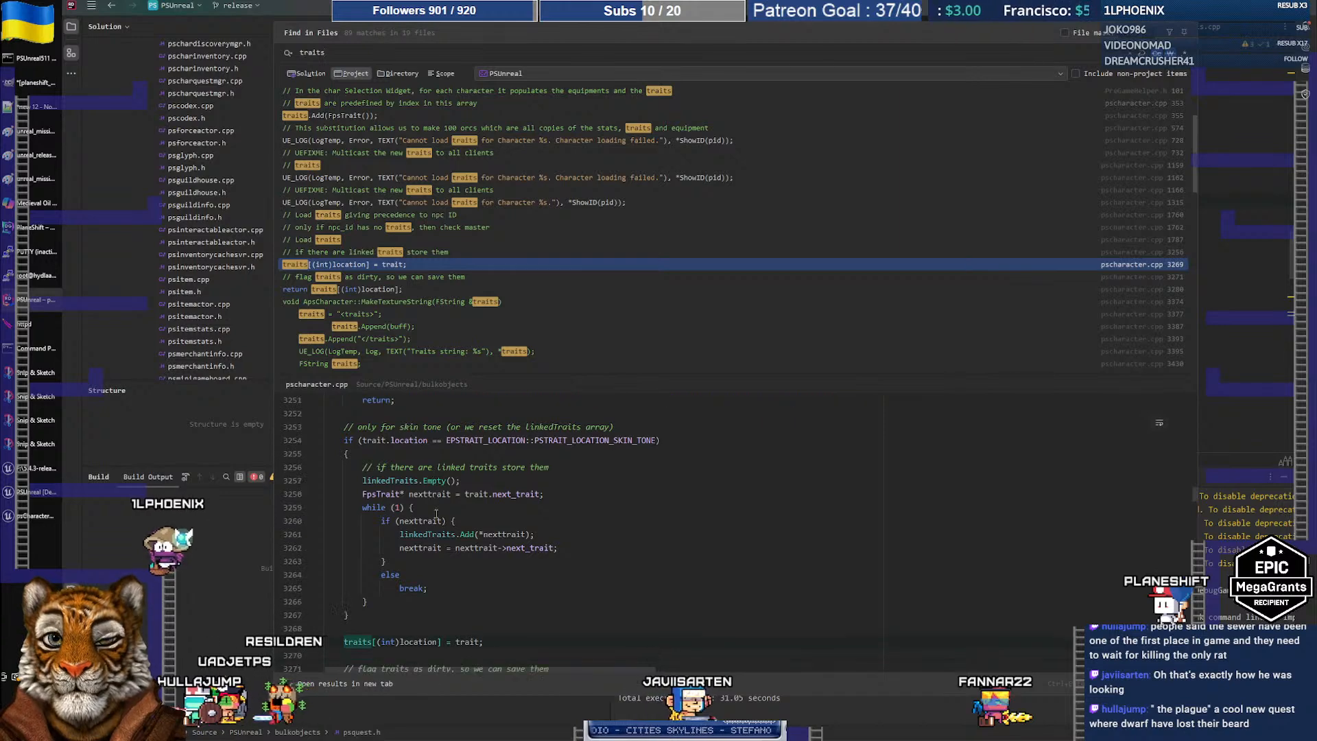
{"action": "scroll", "coordinate": [436, 514], "scroll_direction": "down", "scroll_amount": 3}
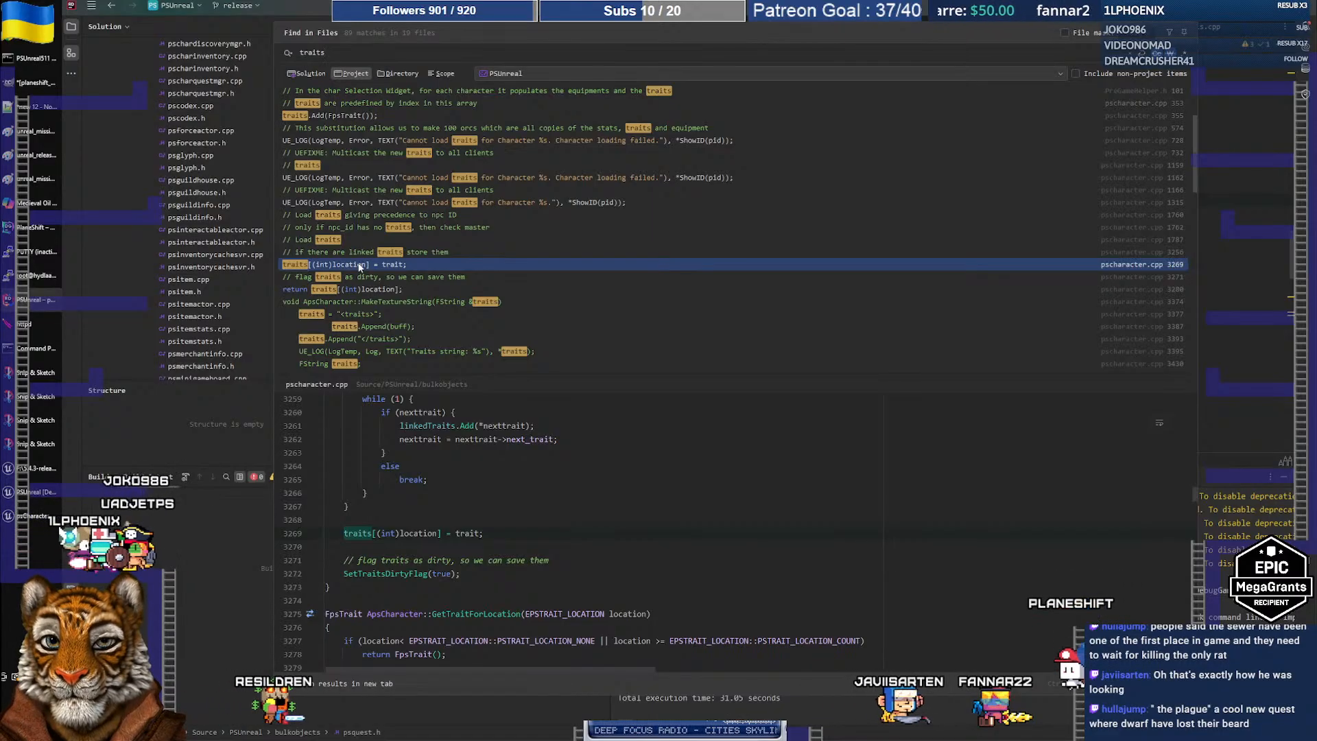
Preview the "traits" matches in GetTraitForLocation, GetTraits and the SetTraitsOnRep call at line 7447 of pscharacter.cpp
{"action": "left_click", "coordinate": [384, 289]}
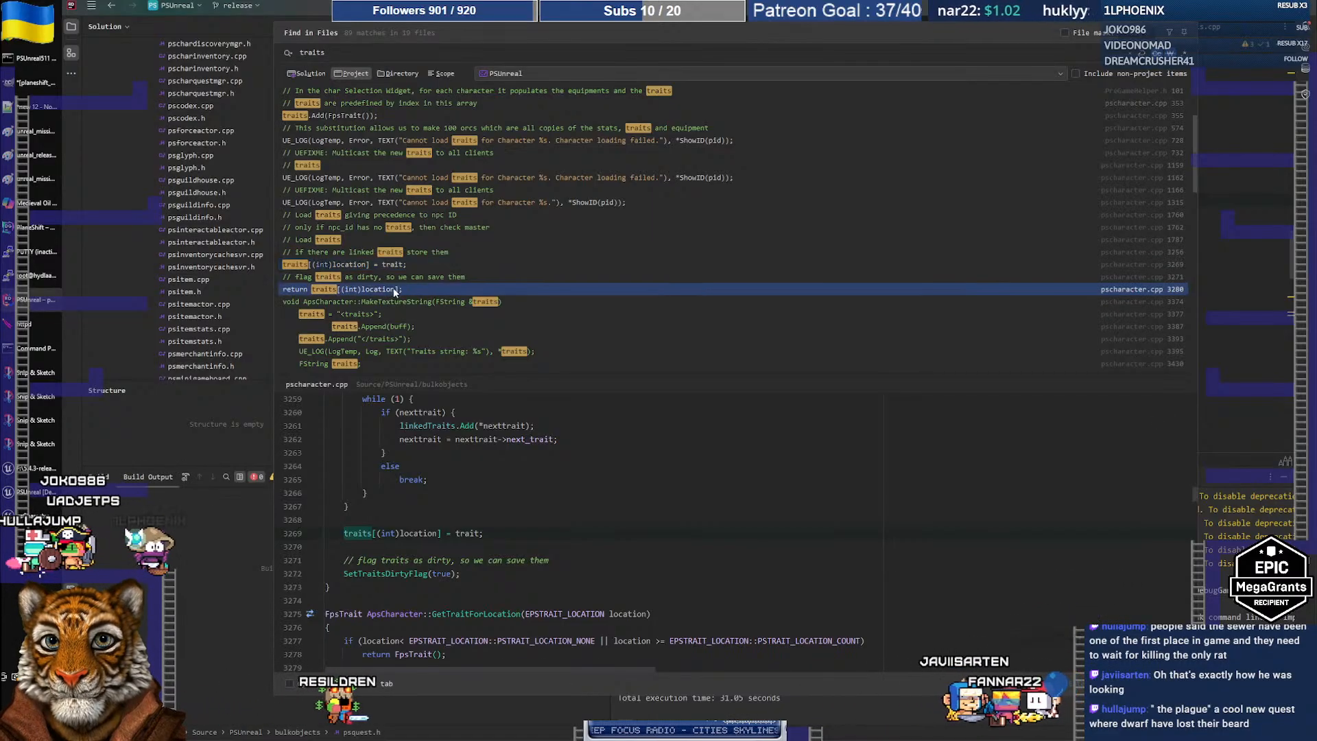
{"action": "scroll", "coordinate": [464, 322], "scroll_direction": "down", "scroll_amount": 5}
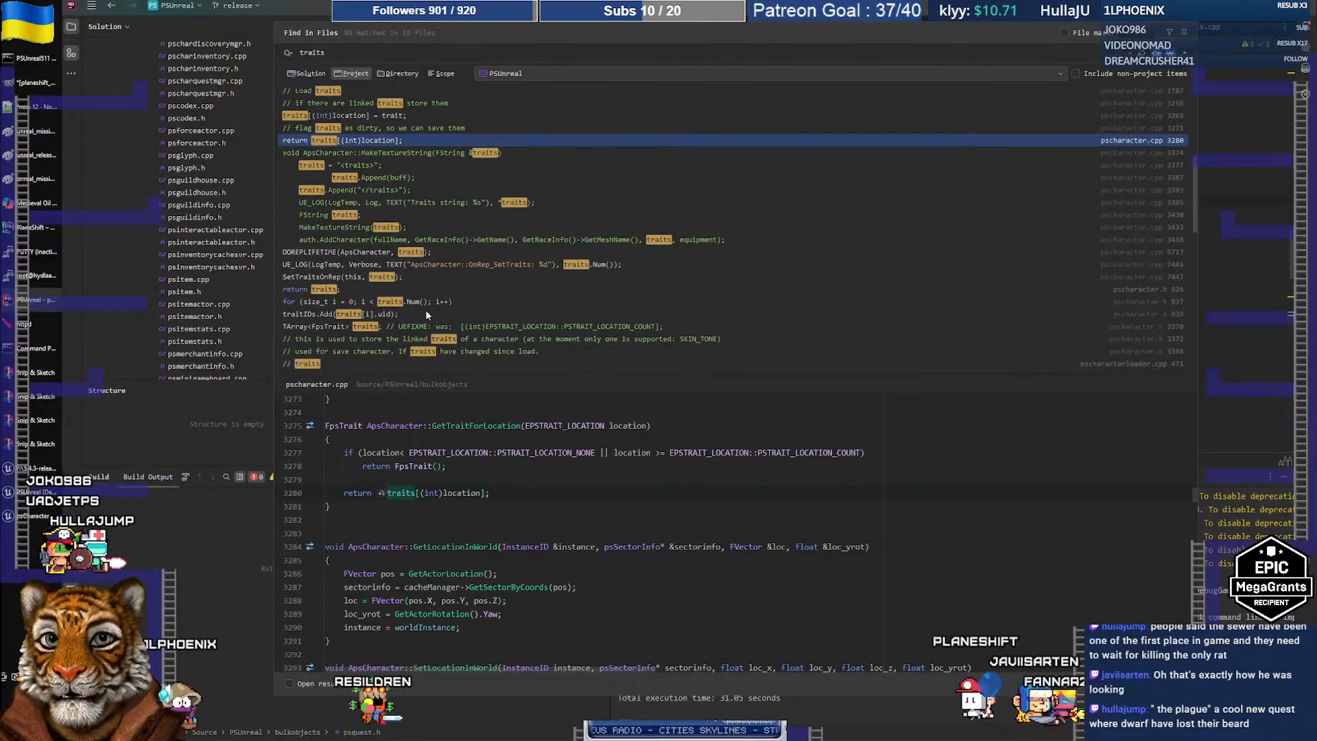
{"action": "left_click", "coordinate": [342, 252]}
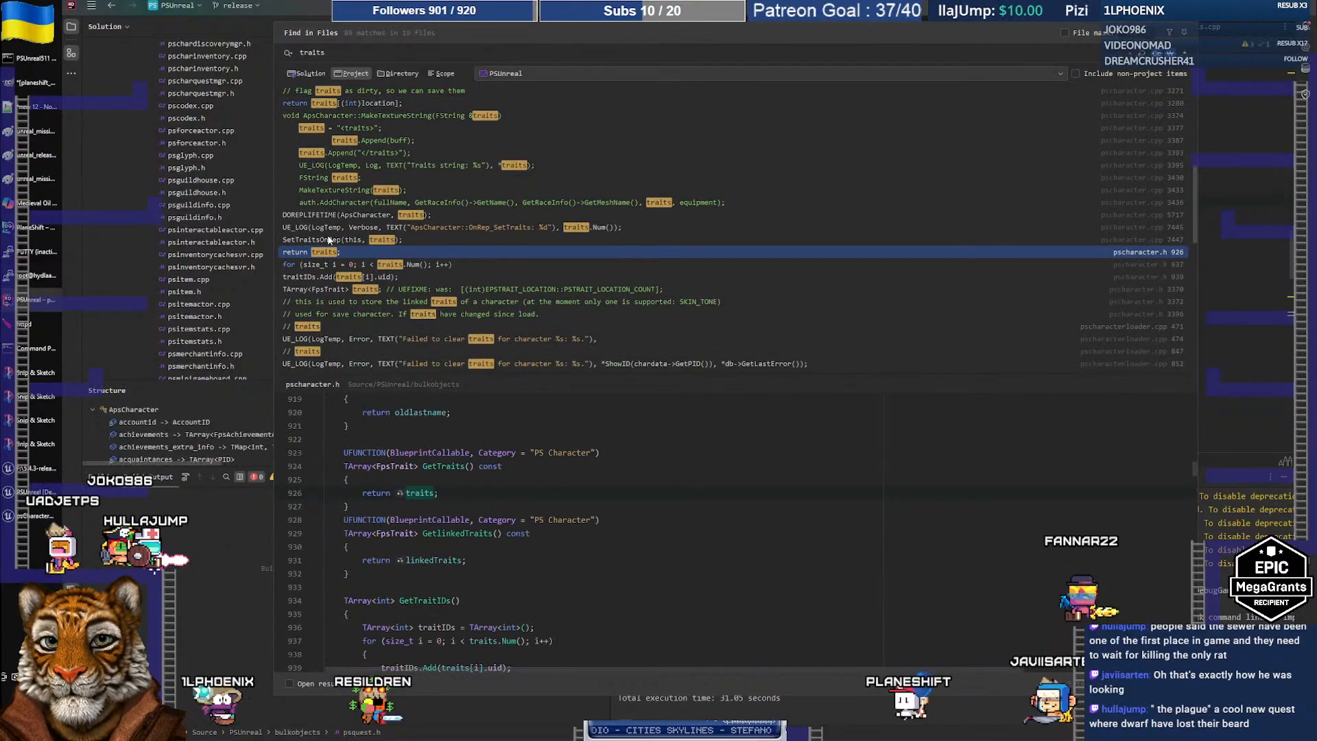
{"action": "left_click", "coordinate": [333, 240]}
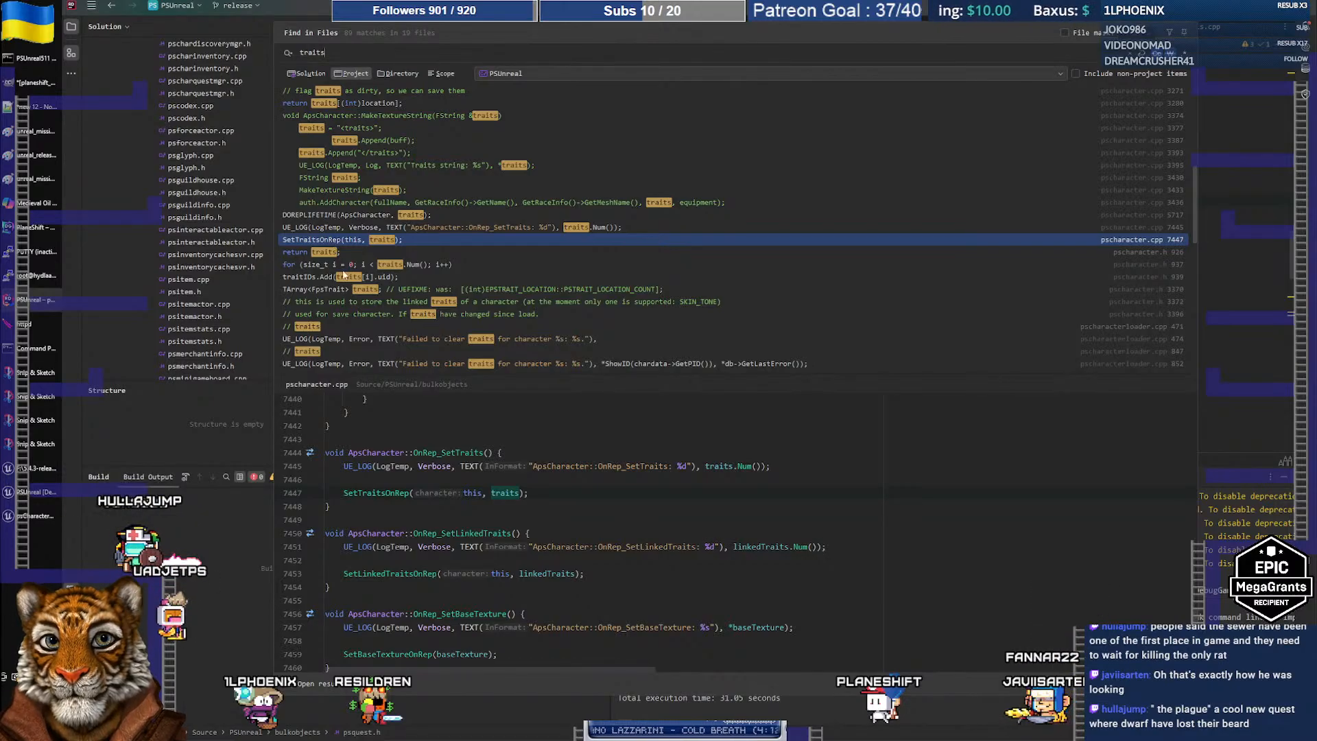
{"action": "scroll", "coordinate": [400, 293], "scroll_direction": "down", "scroll_amount": 3}
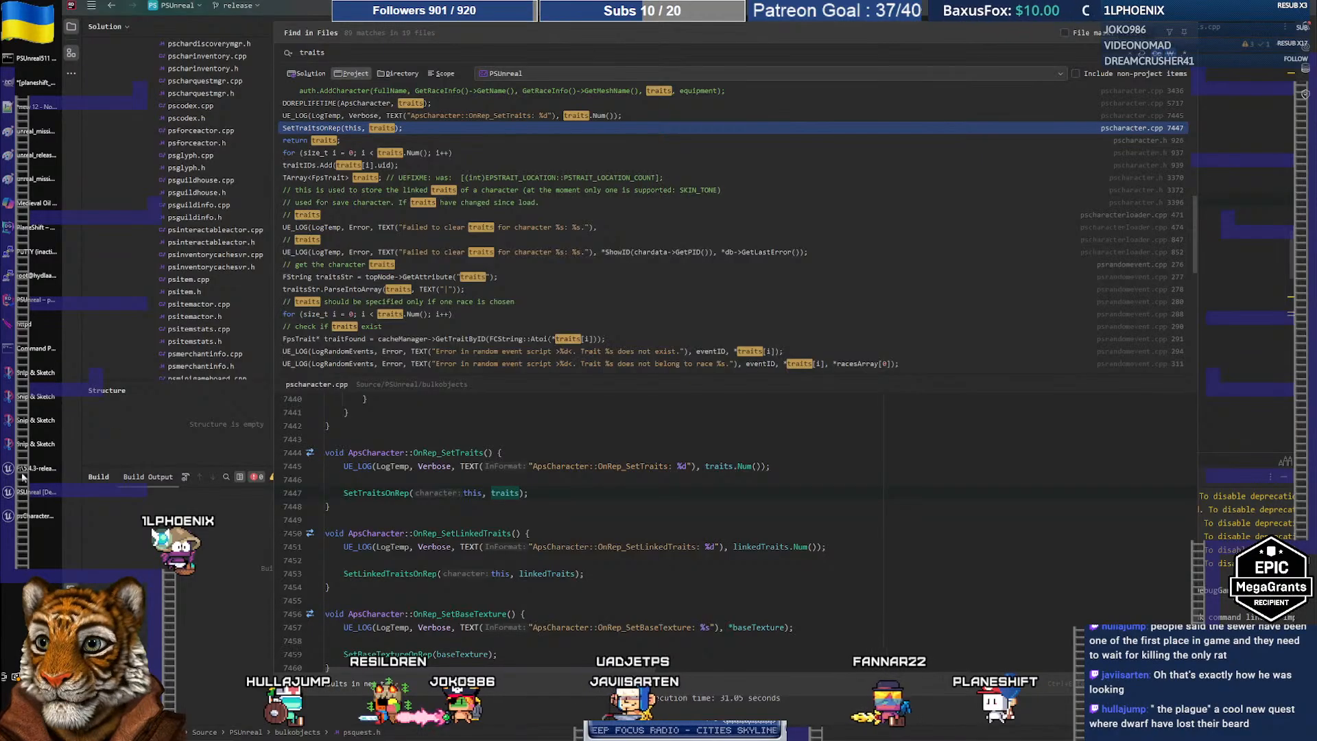
Switch to psCharacterBP in the Unreal editor and examine the Event Graph section that handles trait changes on the client
{"action": "left_click", "coordinate": [15, 518]}
{"action": "left_click", "coordinate": [22, 497]}
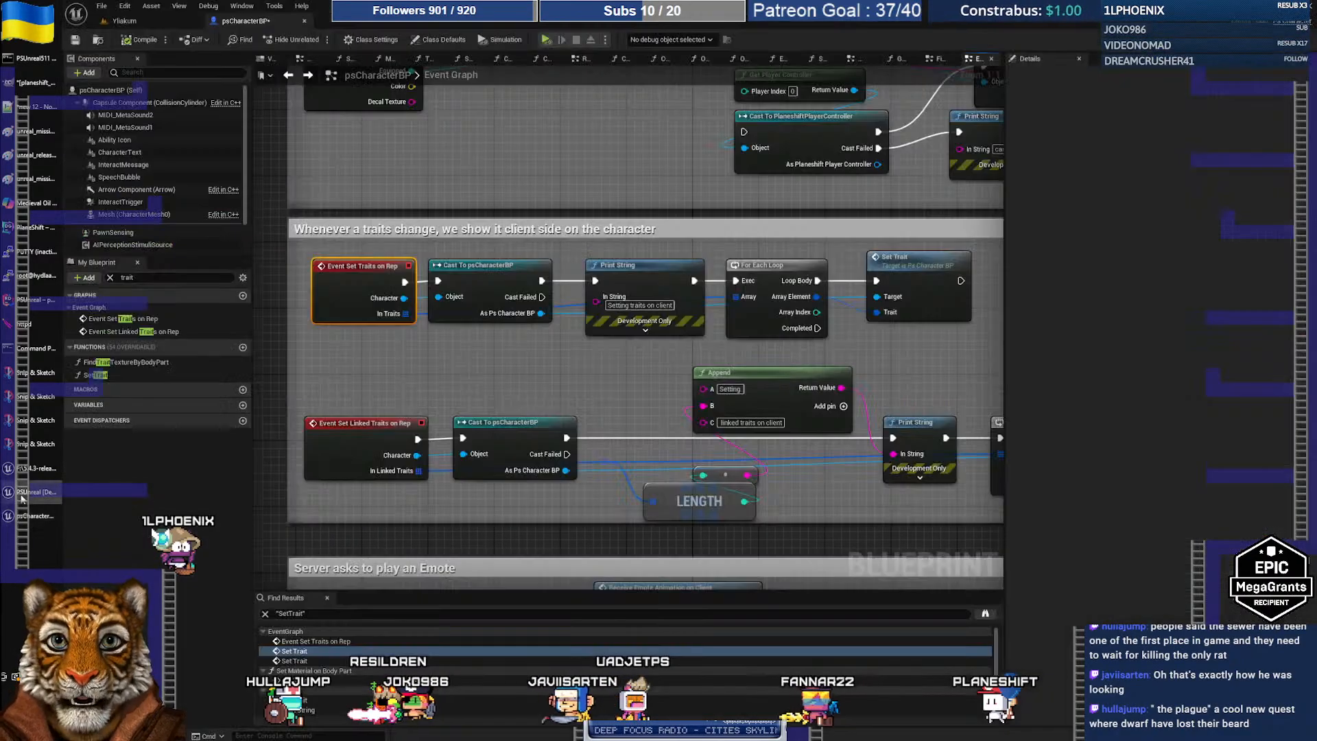
{"action": "right_click_drag", "start_coordinate": [511, 168], "coordinate": [519, 207]}
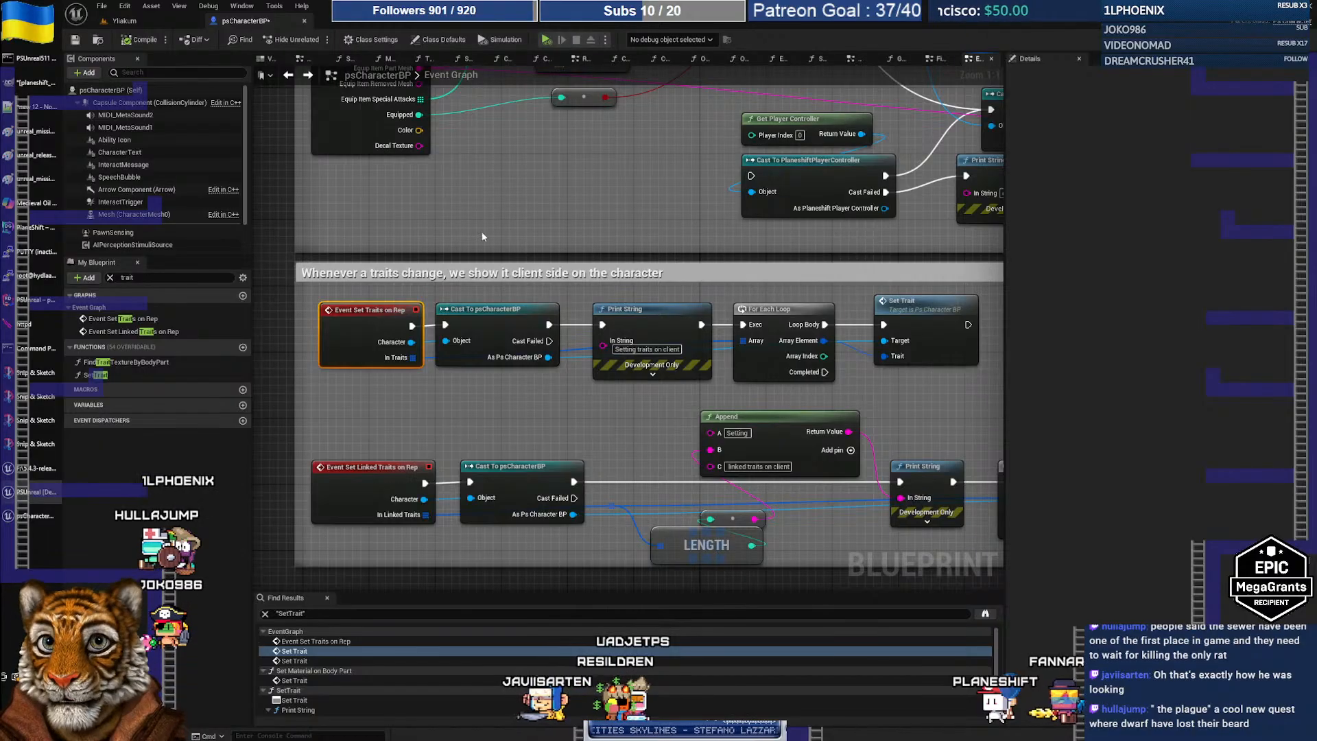
Launch the PSUnreal released client, log in to the Main Server, enter the game with the preselected character and maximize the window
{"action": "mouse_move", "coordinate": [28, 525]}
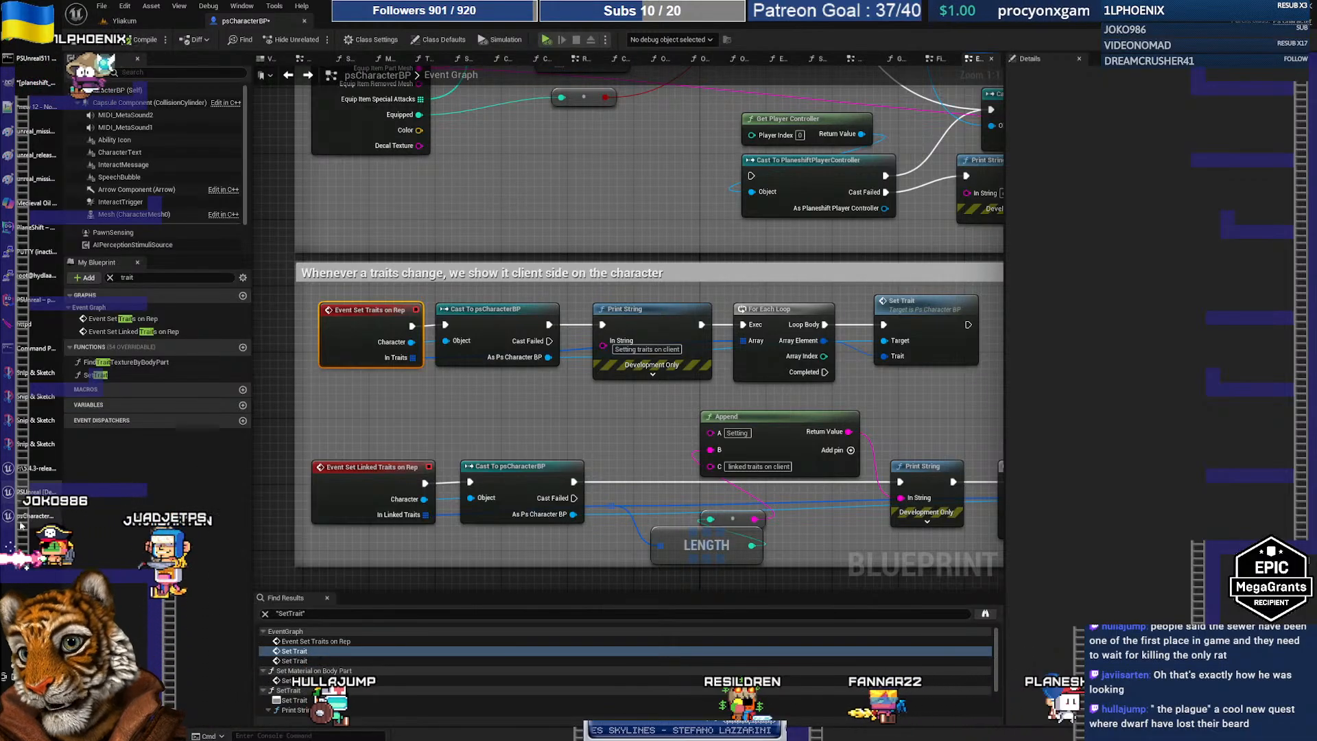
{"action": "key", "text": "super"}
{"action": "left_click", "coordinate": [403, 366]}
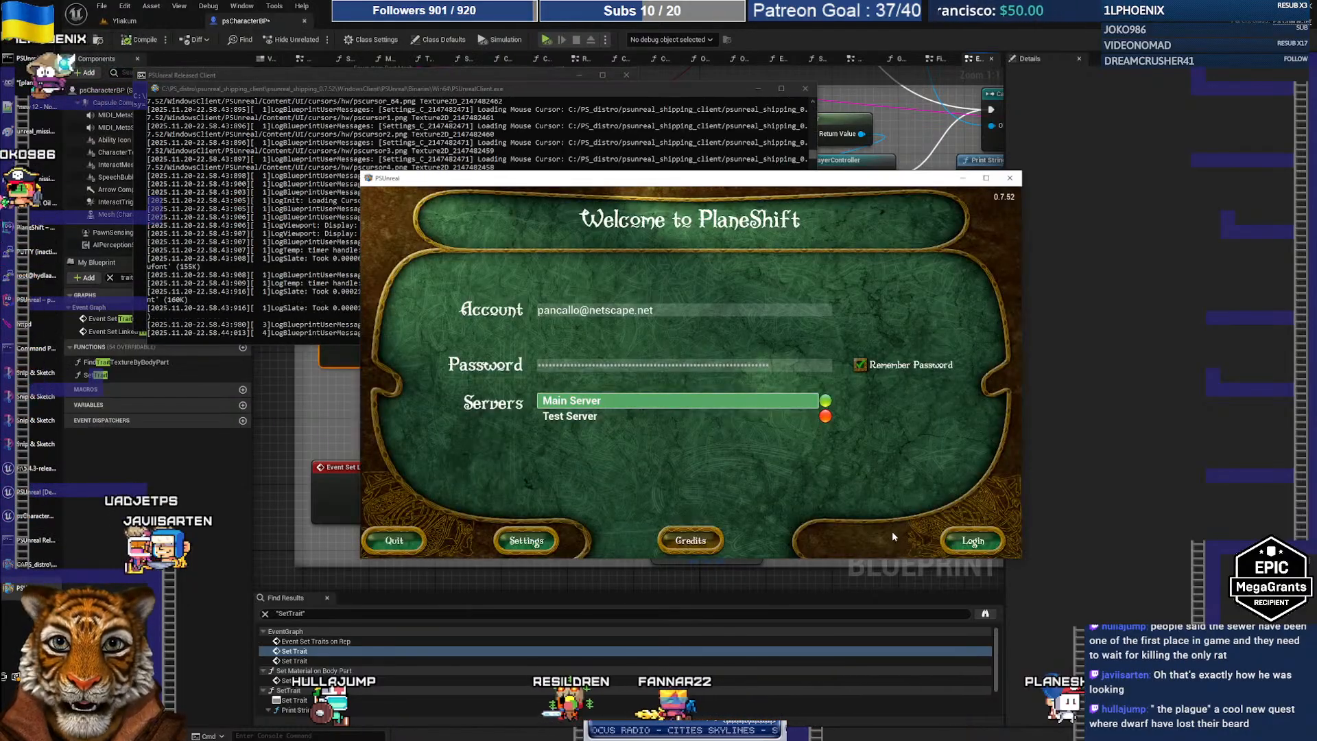
{"action": "left_click", "coordinate": [959, 541]}
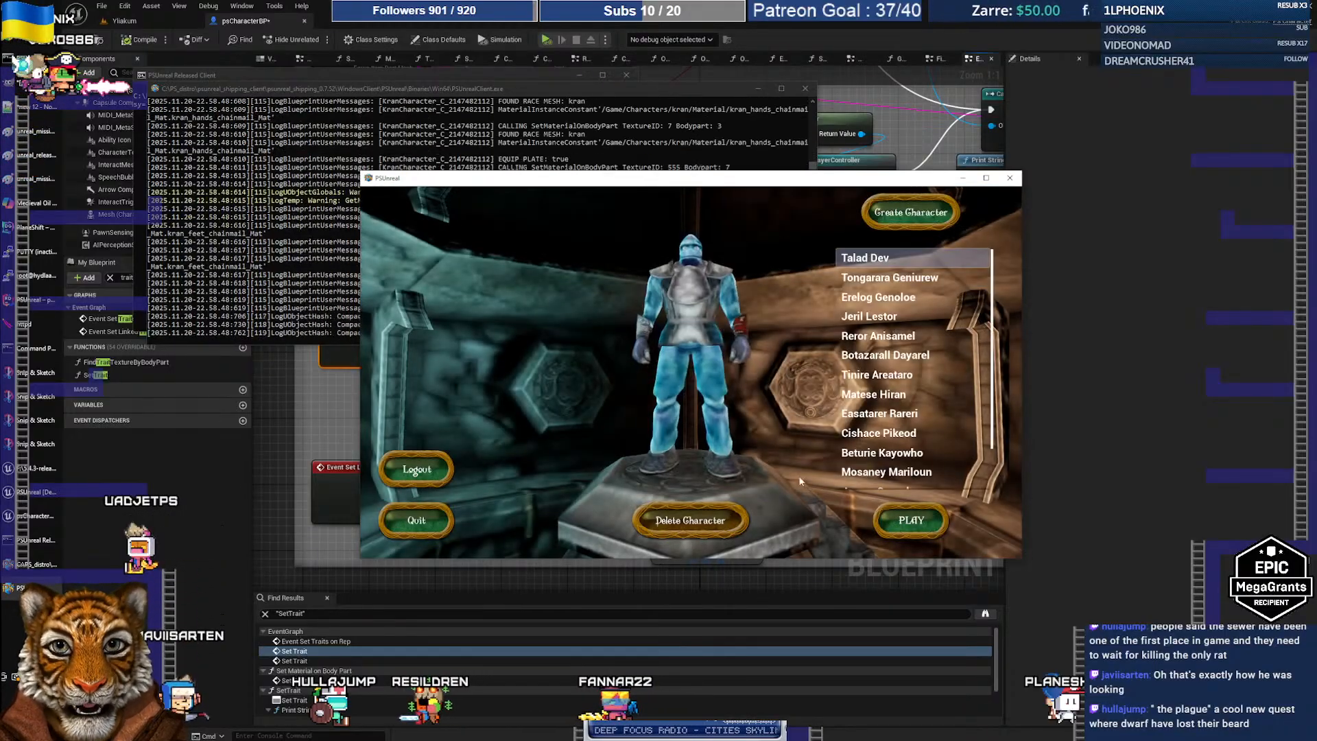
{"action": "left_click", "coordinate": [893, 533]}
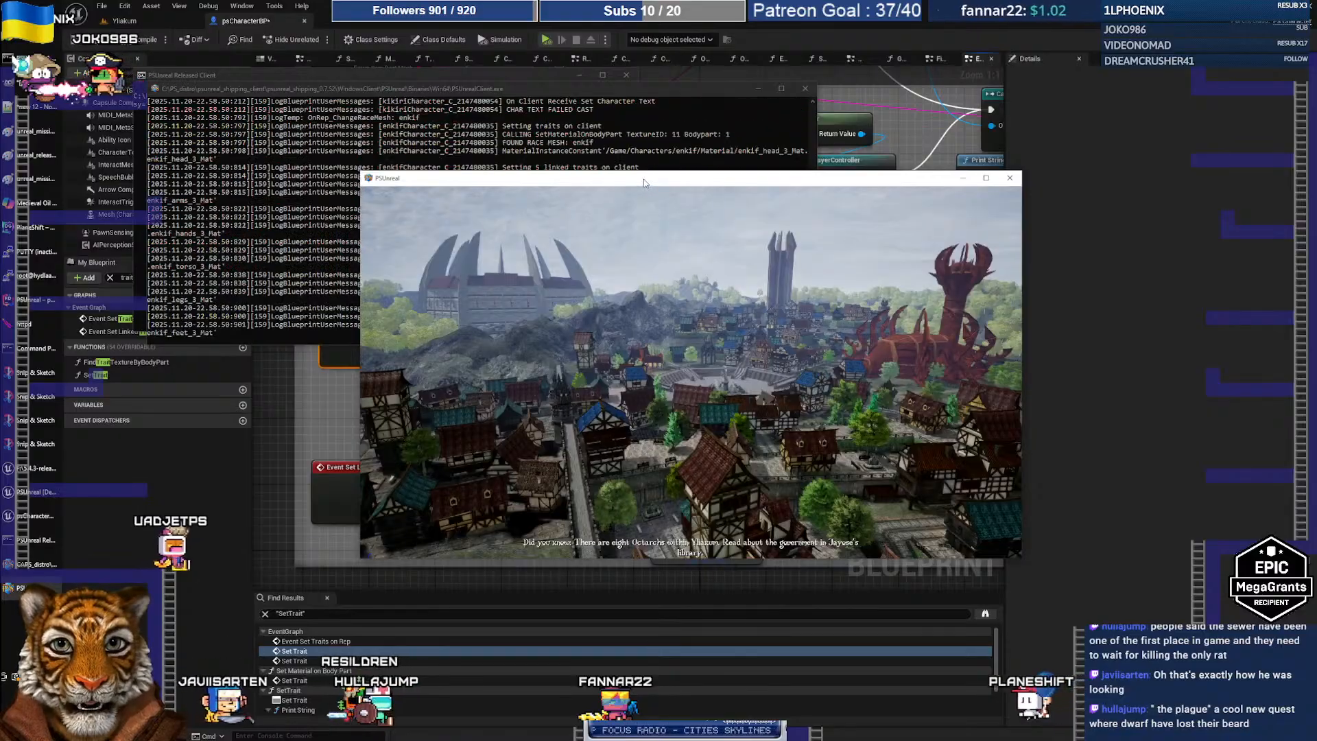
{"action": "double_click", "coordinate": [643, 178]}
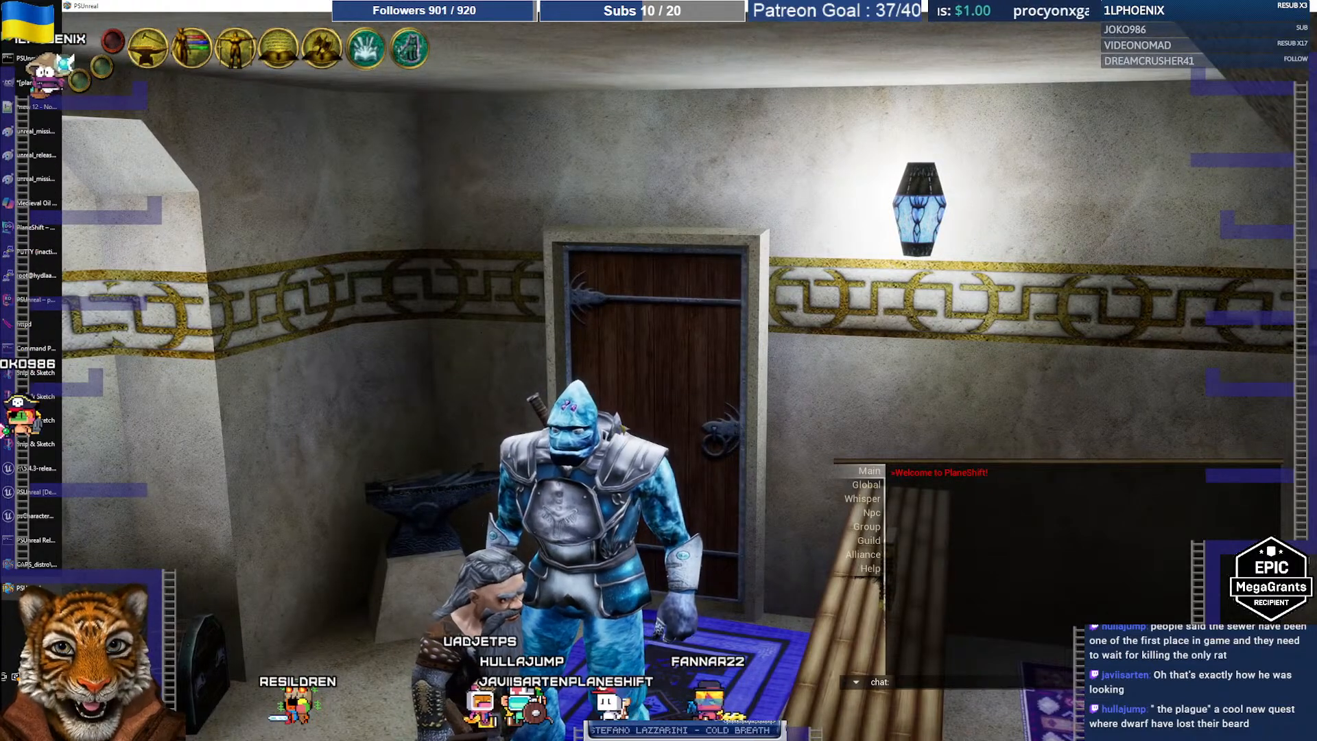
Open the character's inventory and look around the room from several angles
{"action": "key", "text": "i"}
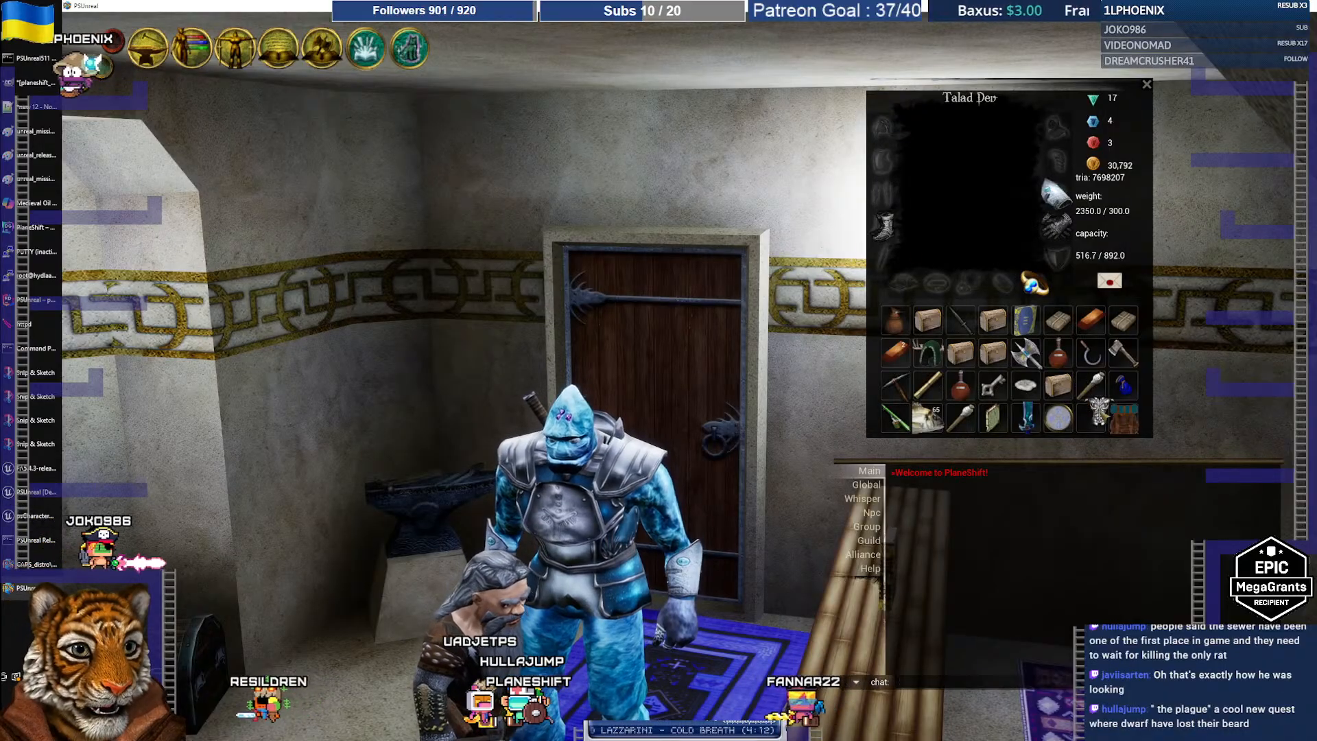
{"action": "right_click_drag", "start_coordinate": [577, 476], "coordinate": [336, 511]}
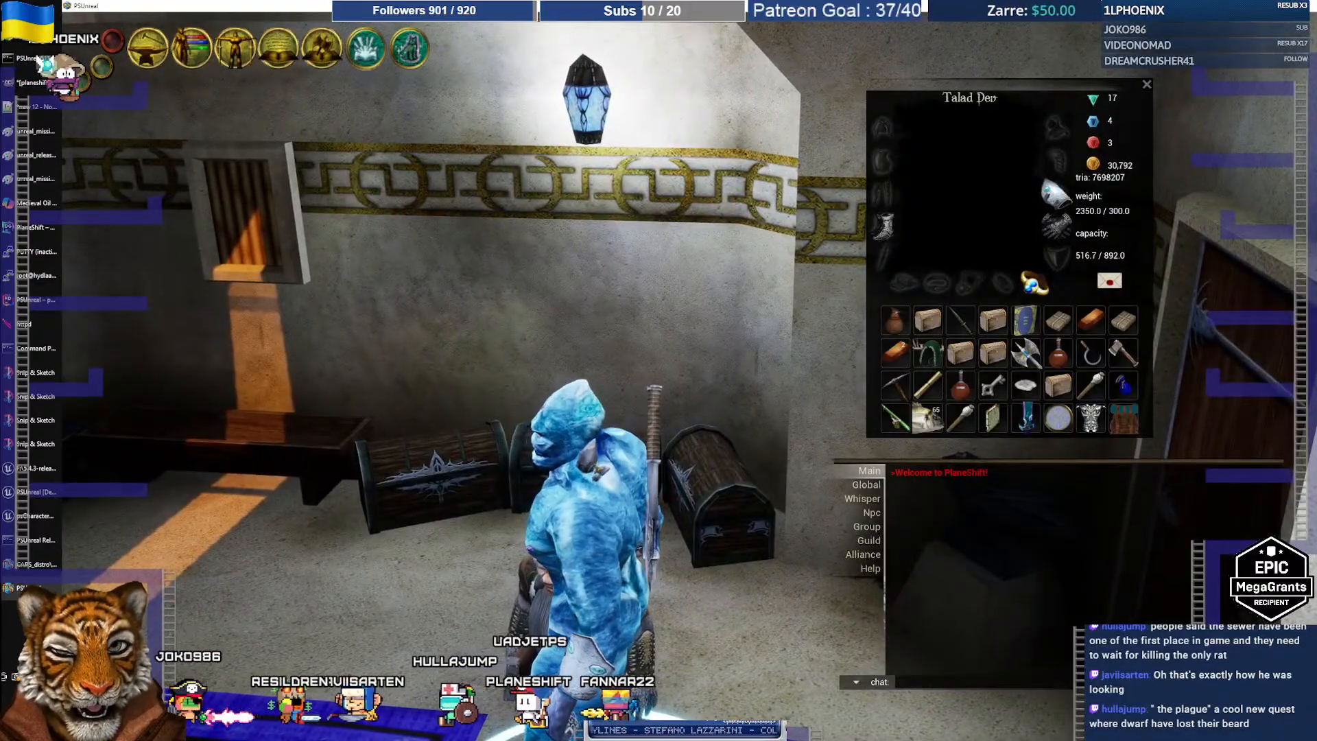
{"action": "right_click_drag", "start_coordinate": [612, 485], "coordinate": [833, 471]}
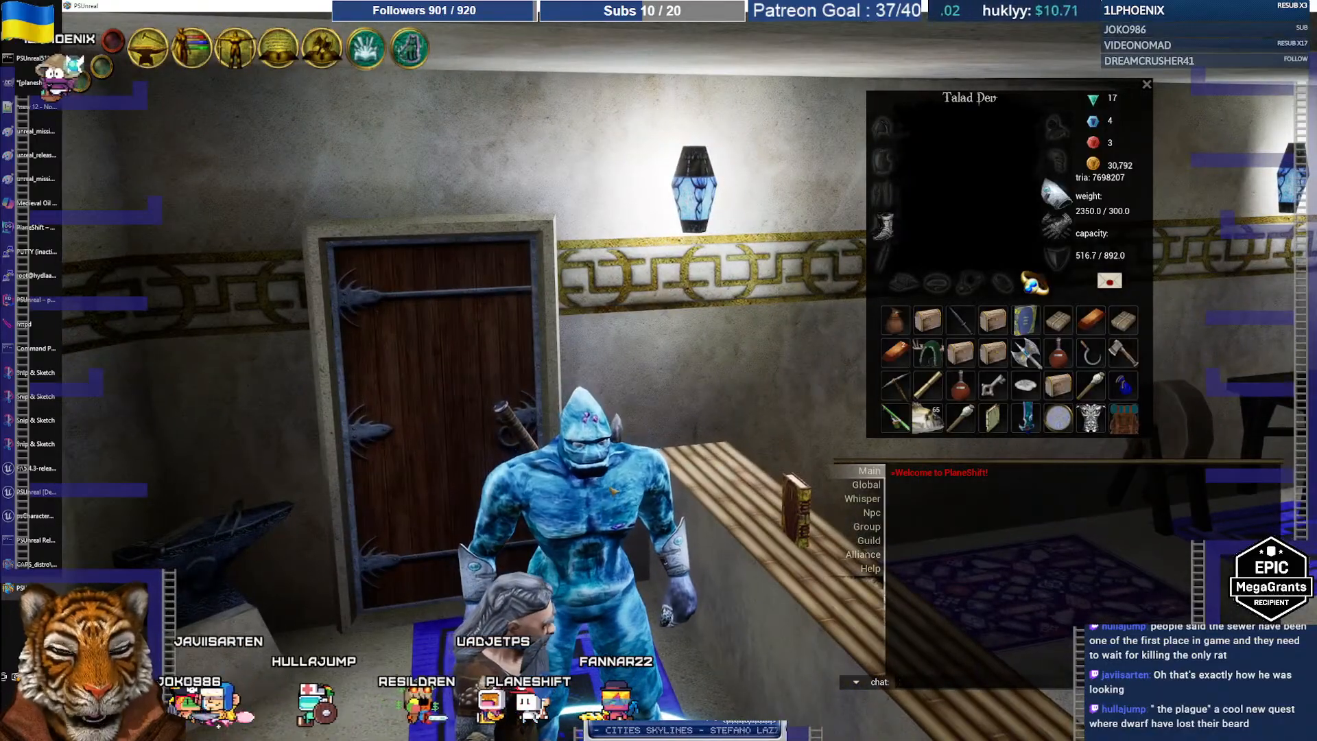
Teleport to Harnquist, move the character beside him and select him as the target
{"action": "right_click_drag", "start_coordinate": [615, 497], "coordinate": [513, 500]}
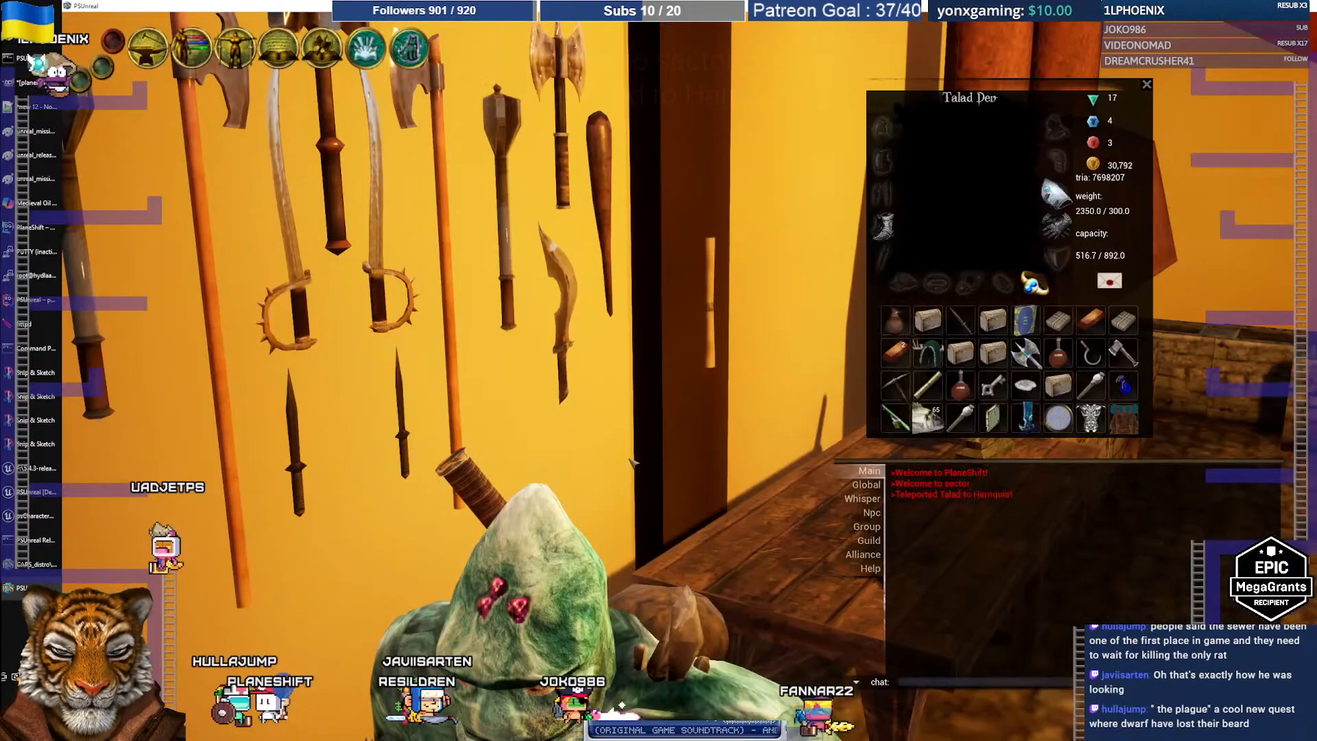
{"action": "key", "text": "s"}
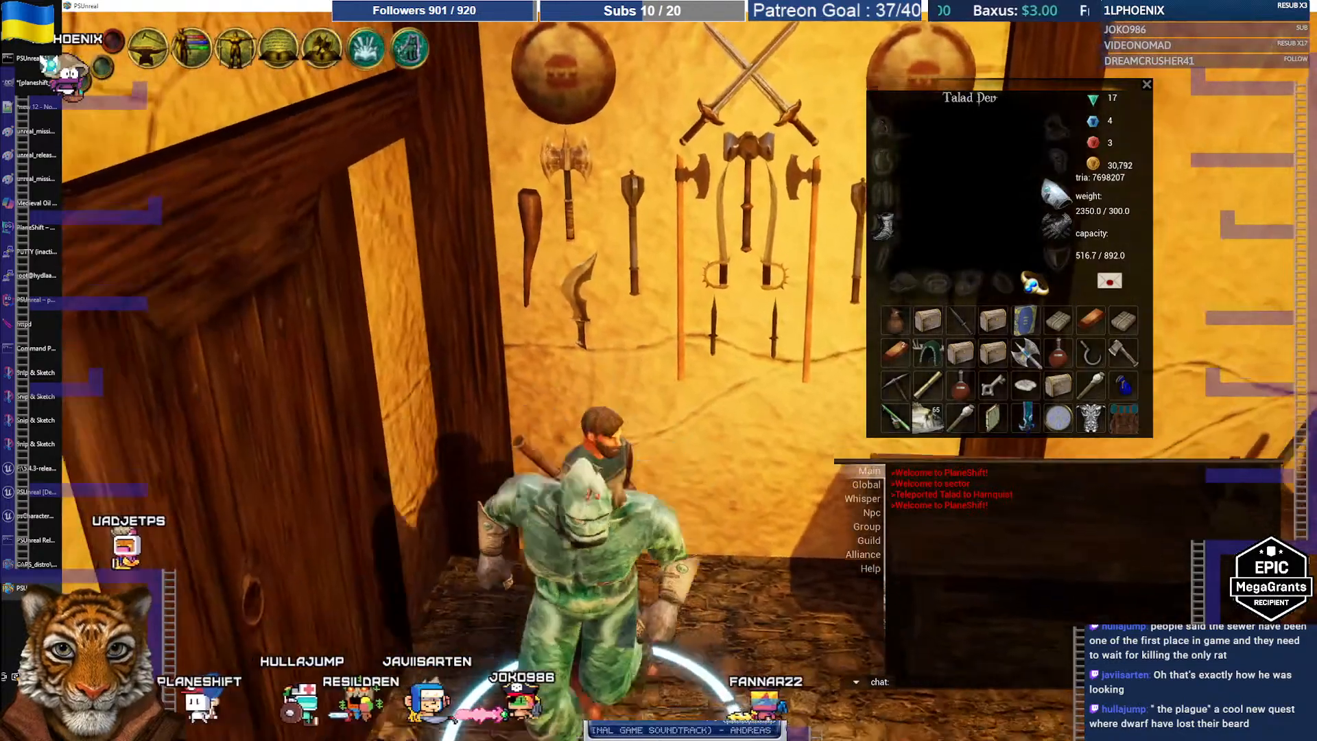
{"action": "key", "text": "w"}
{"action": "key", "text": "s"}
{"action": "key", "text": "a"}
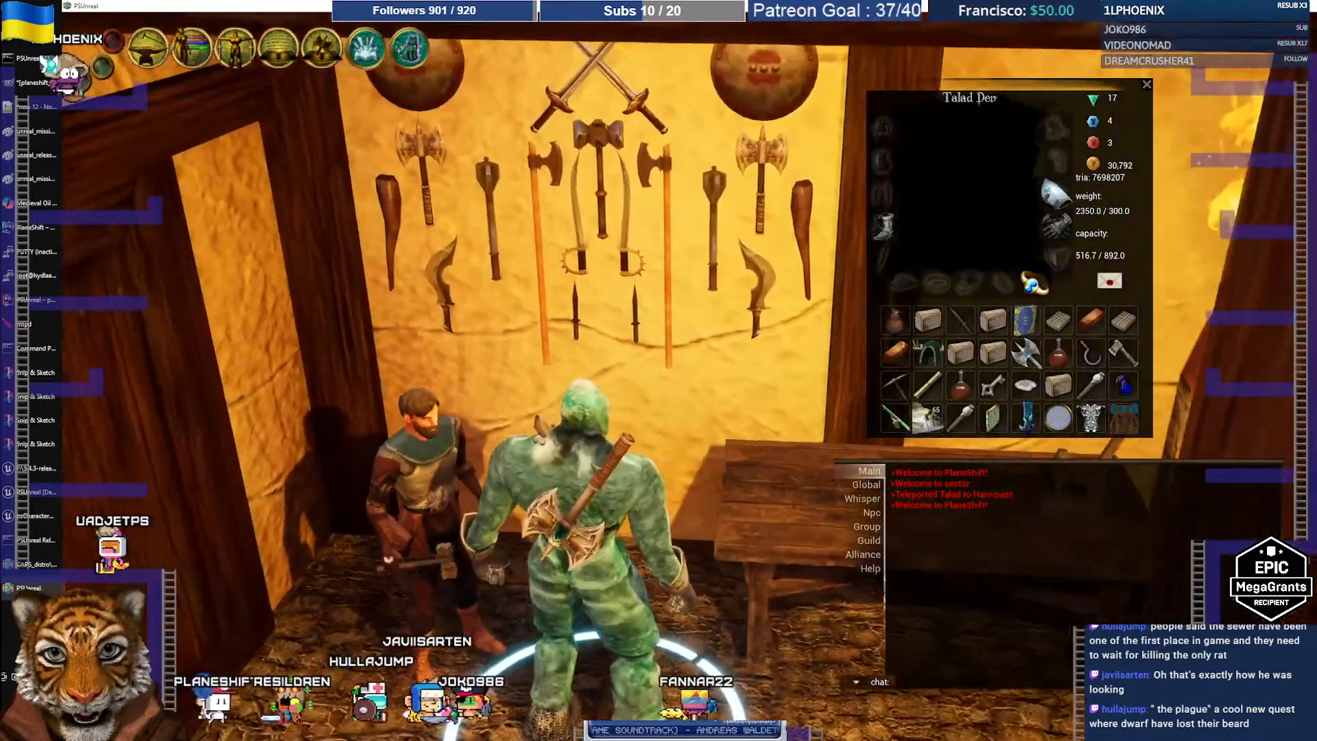
{"action": "left_click", "coordinate": [439, 480]}
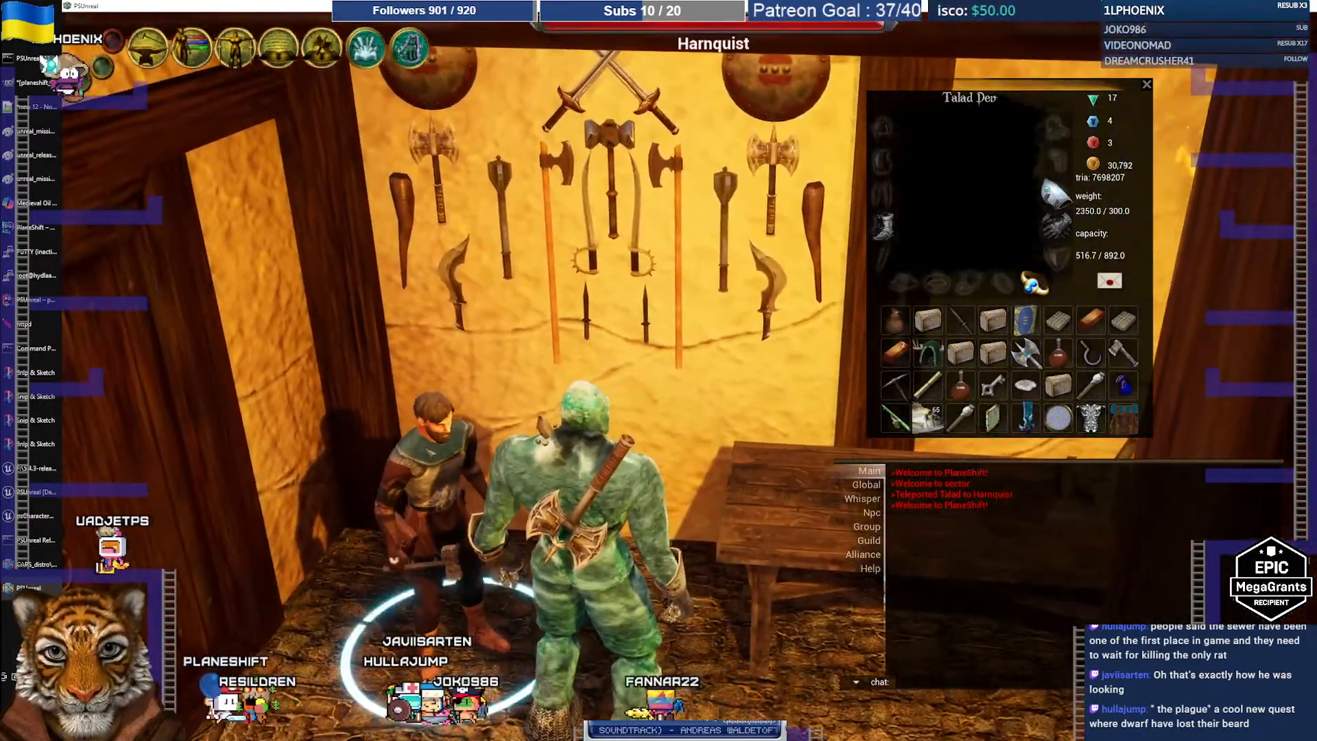
View Harnquist up close, open his NPC dialog to see his face and beard, and close the dialog
{"action": "left_click", "coordinate": [969, 677]}
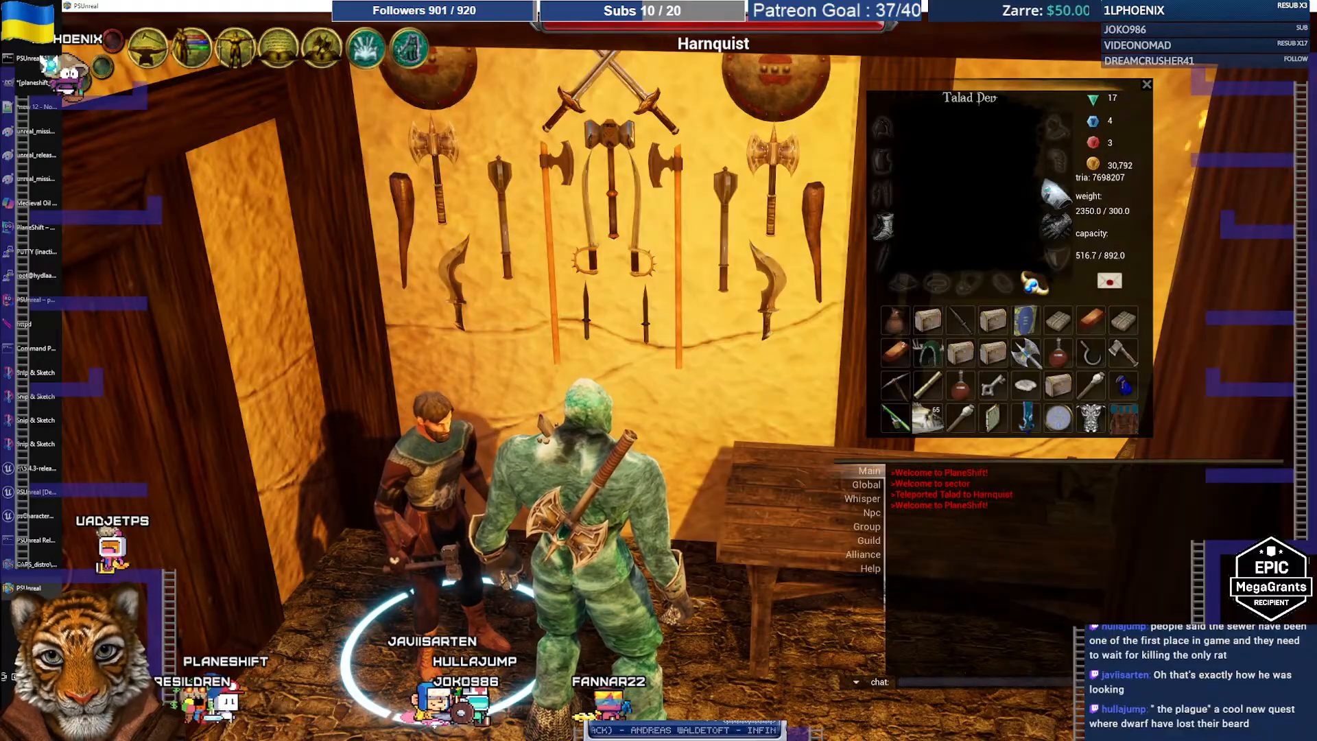
{"action": "scroll", "coordinate": [658, 370], "scroll_direction": "up", "scroll_amount": 3}
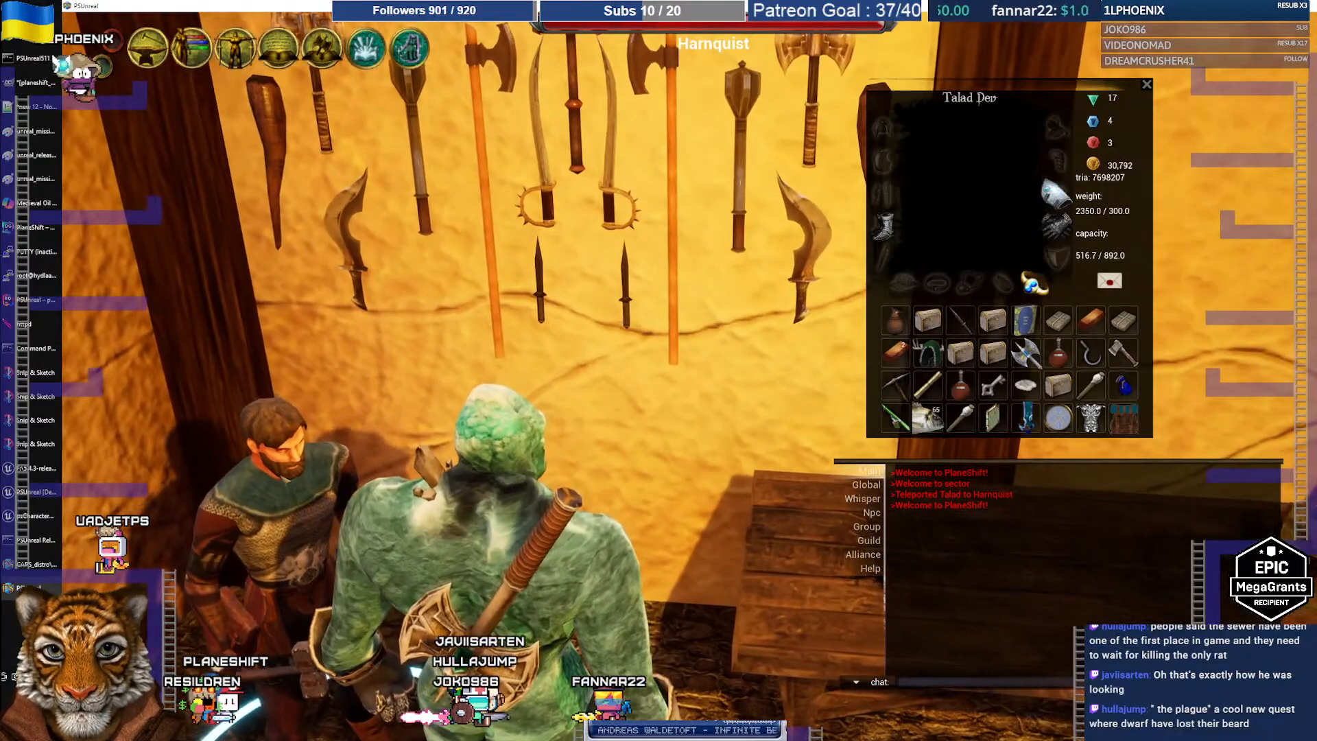
{"action": "right_click", "coordinate": [273, 484]}
{"action": "left_click", "coordinate": [218, 486]}
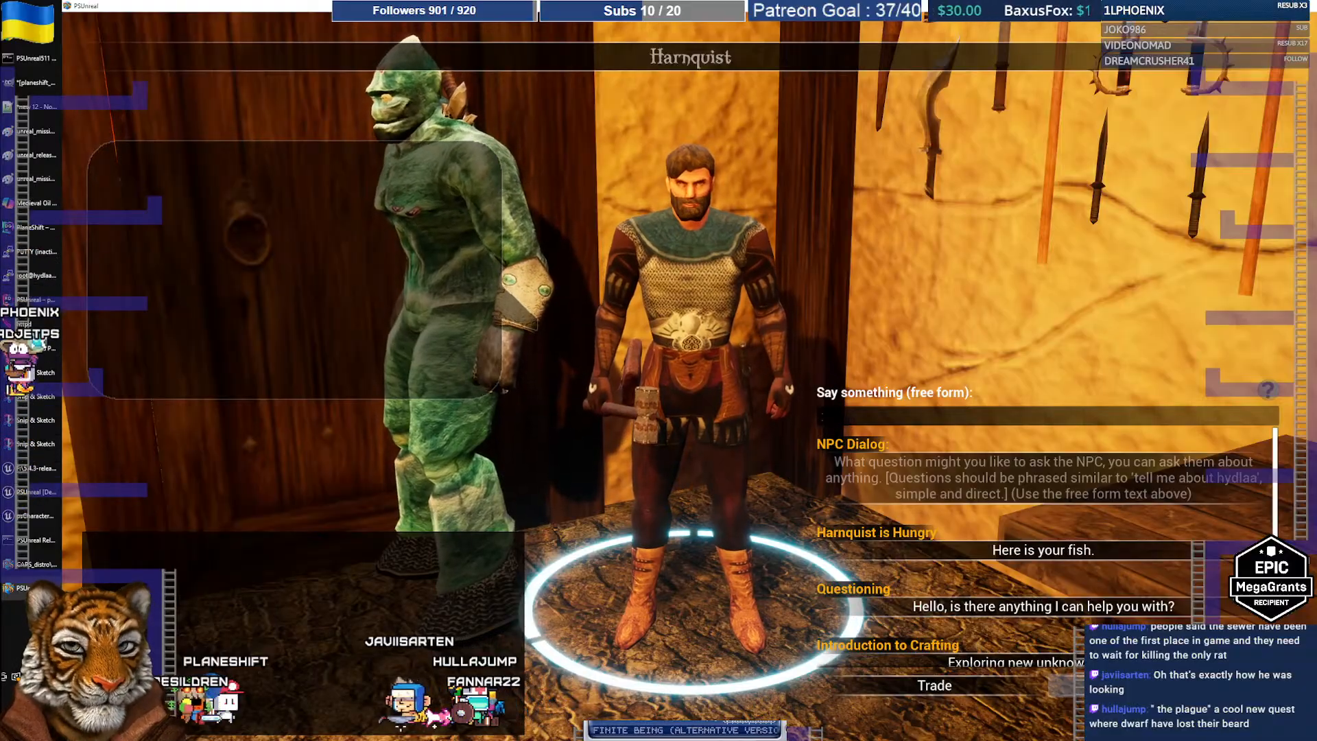
{"action": "key", "text": "Escape"}
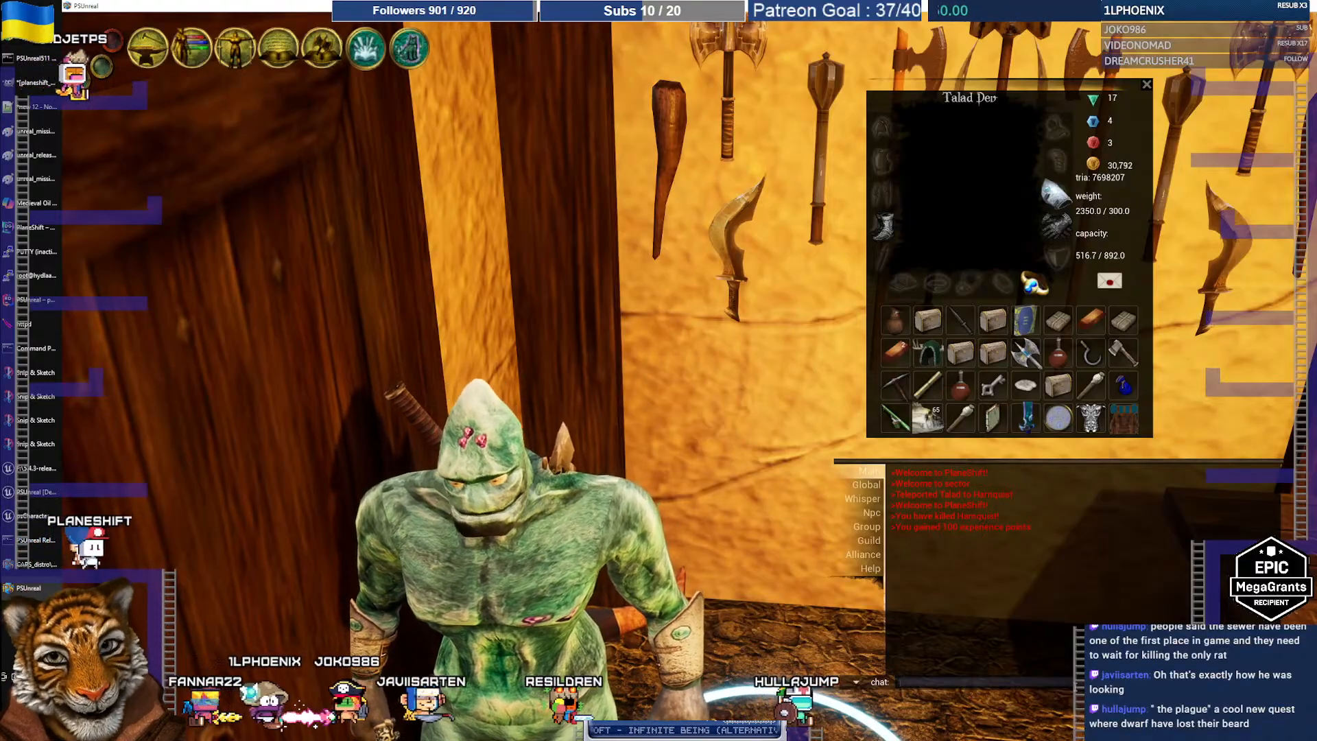
Examine Harnquist's fallen body, select him again after he respawns, and inspect his hair and beard
{"action": "right_click_drag", "start_coordinate": [662, 495], "coordinate": [703, 497]}
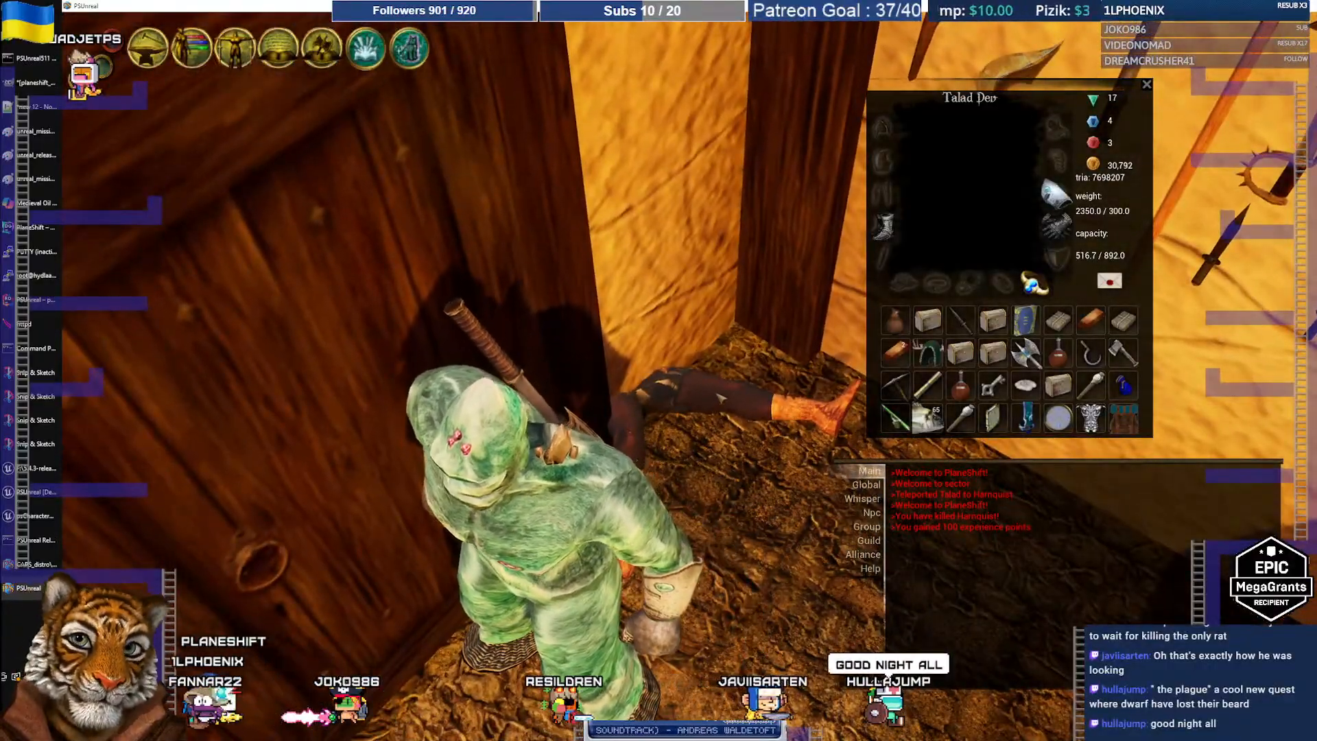
{"action": "left_click", "coordinate": [780, 509]}
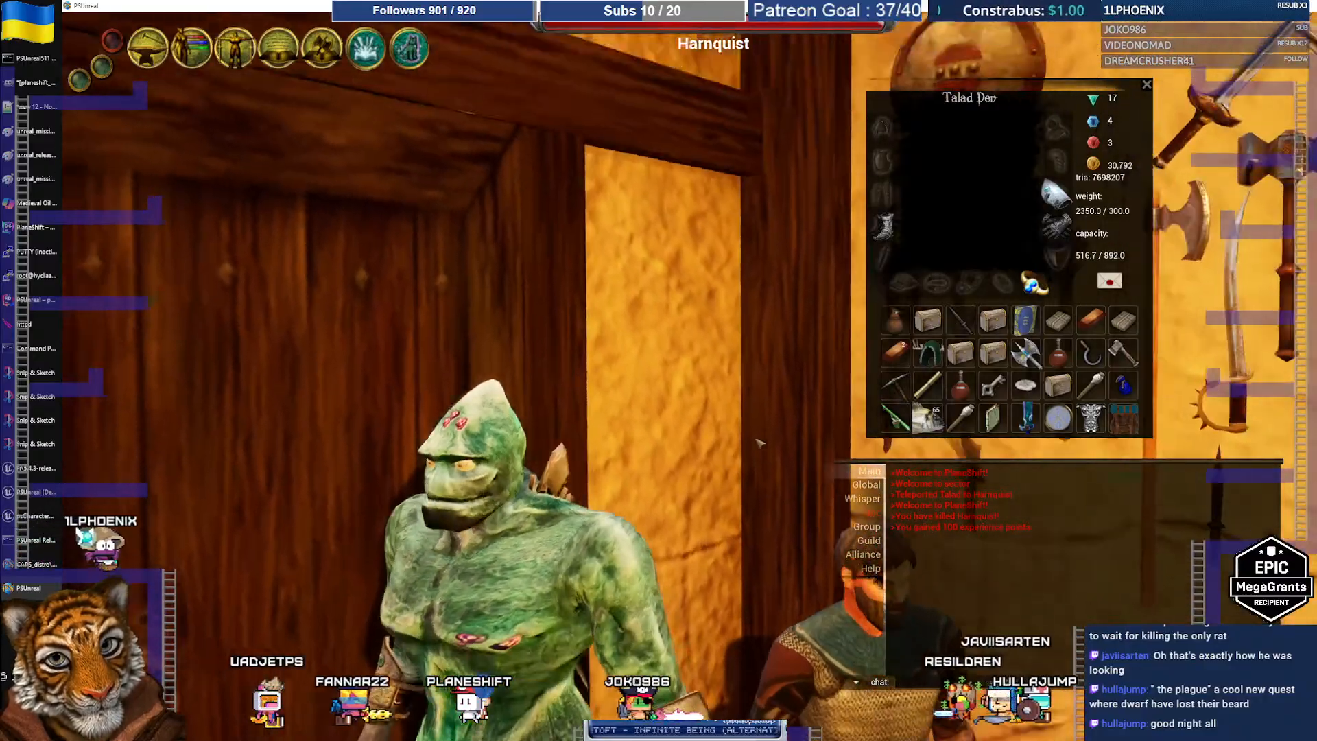
{"action": "right_click_drag", "start_coordinate": [756, 440], "coordinate": [749, 437]}
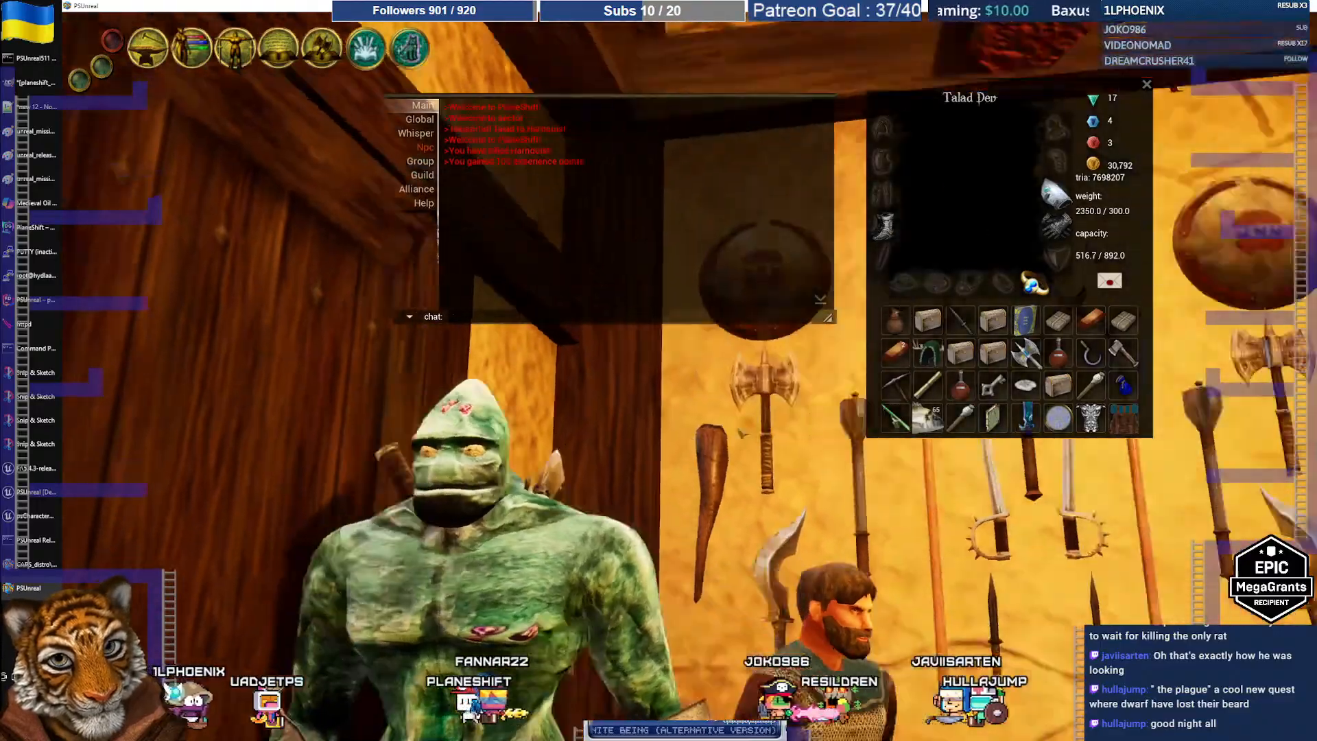
{"action": "right_click_drag", "start_coordinate": [740, 432], "coordinate": [696, 450]}
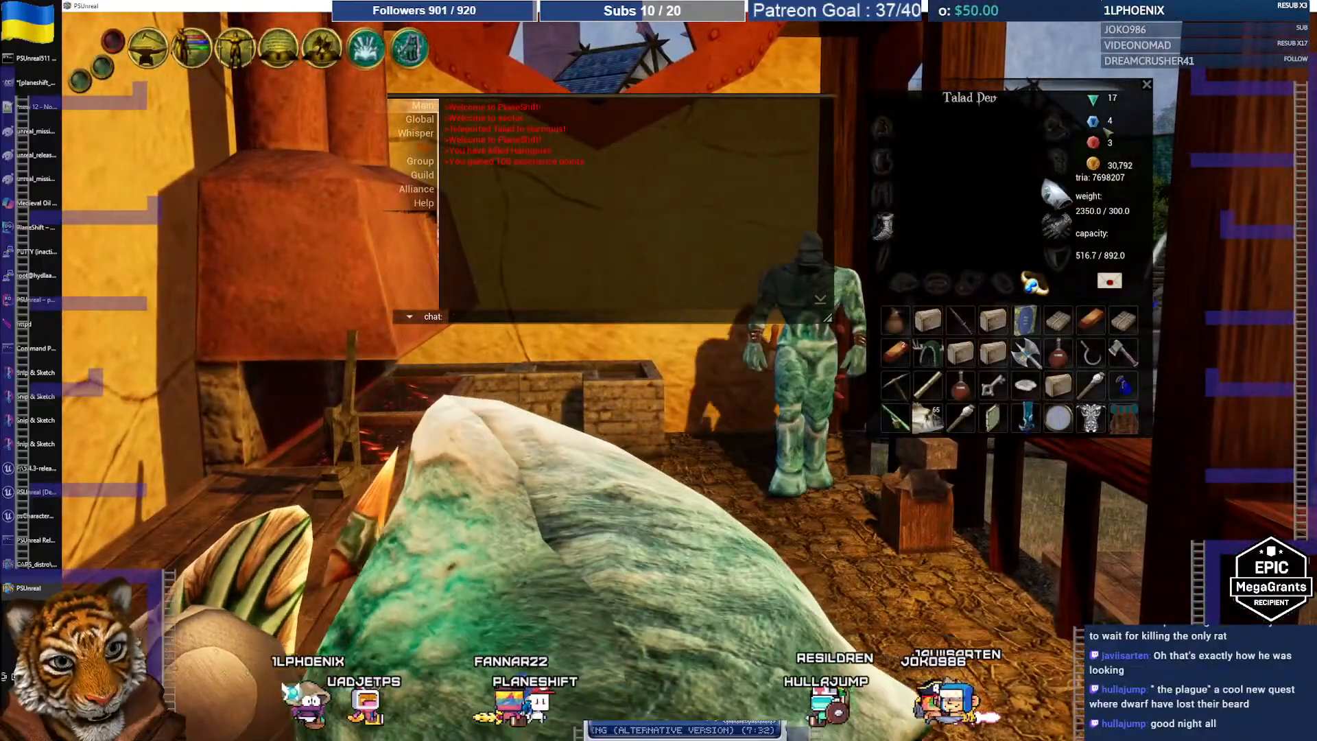
Close the inventory, bring Harnquist into view and run the /killnpc command in the chat
{"action": "key", "text": "i"}
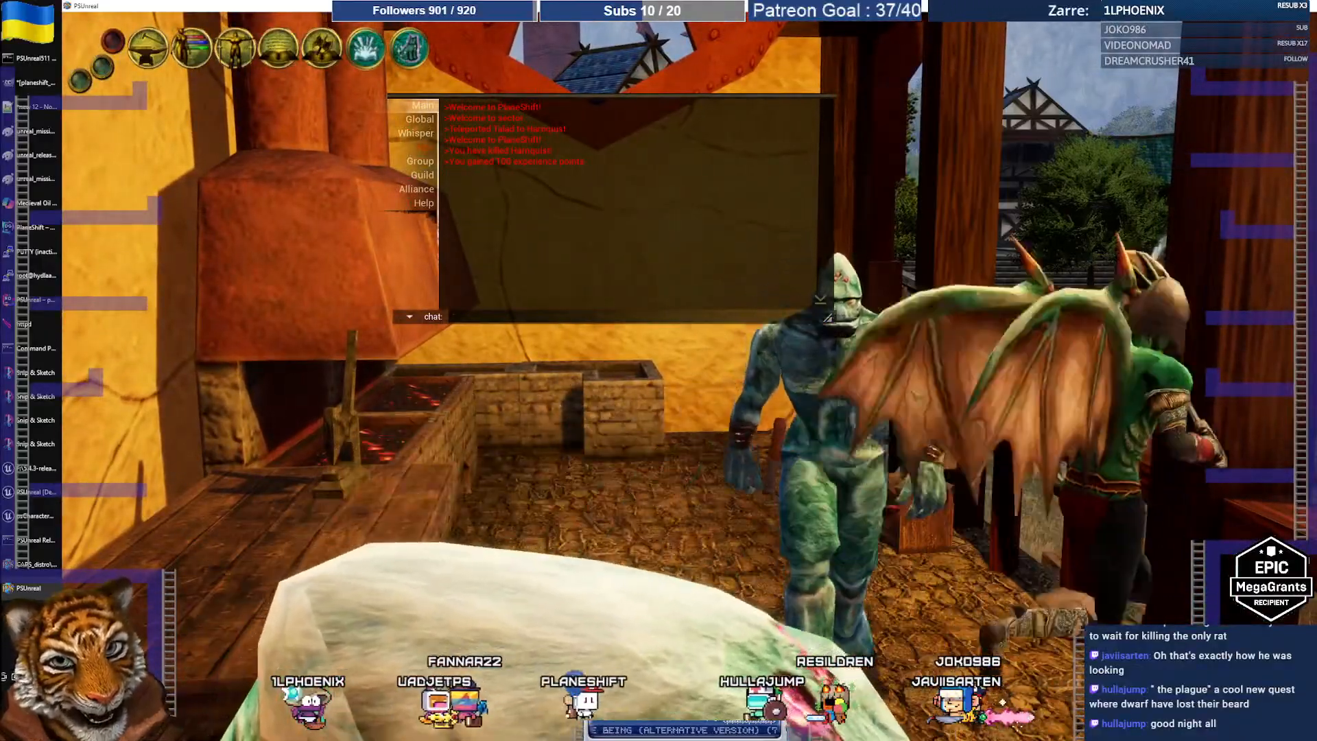
{"action": "left_click", "coordinate": [1018, 275]}
{"action": "right_click_drag", "start_coordinate": [1018, 274], "coordinate": [942, 480]}
{"action": "left_click", "coordinate": [656, 315]}
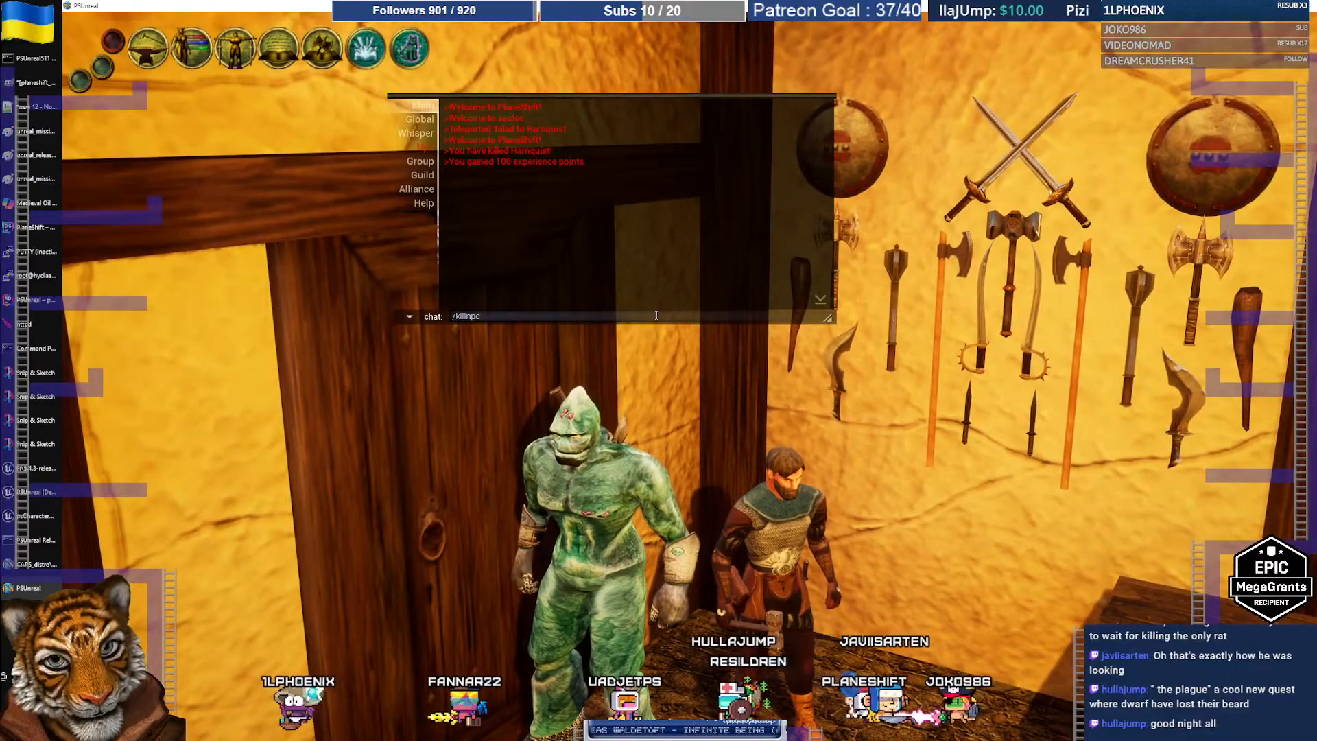
{"action": "key", "text": "Return"}
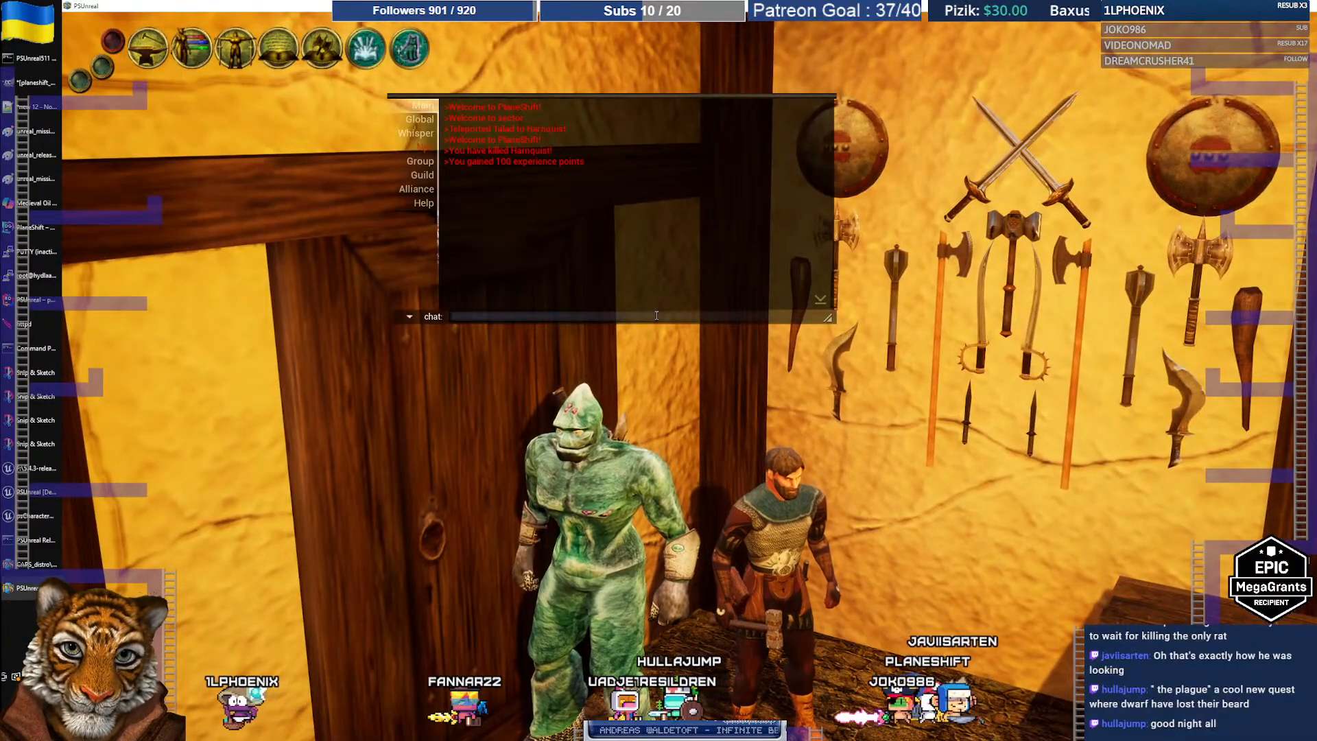
Select Harnquist as the target and reload him using the reload option of /killnpc
{"action": "left_click", "coordinate": [780, 532]}
{"action": "key", "text": "Return"}
{"action": "key", "text": "Return"}
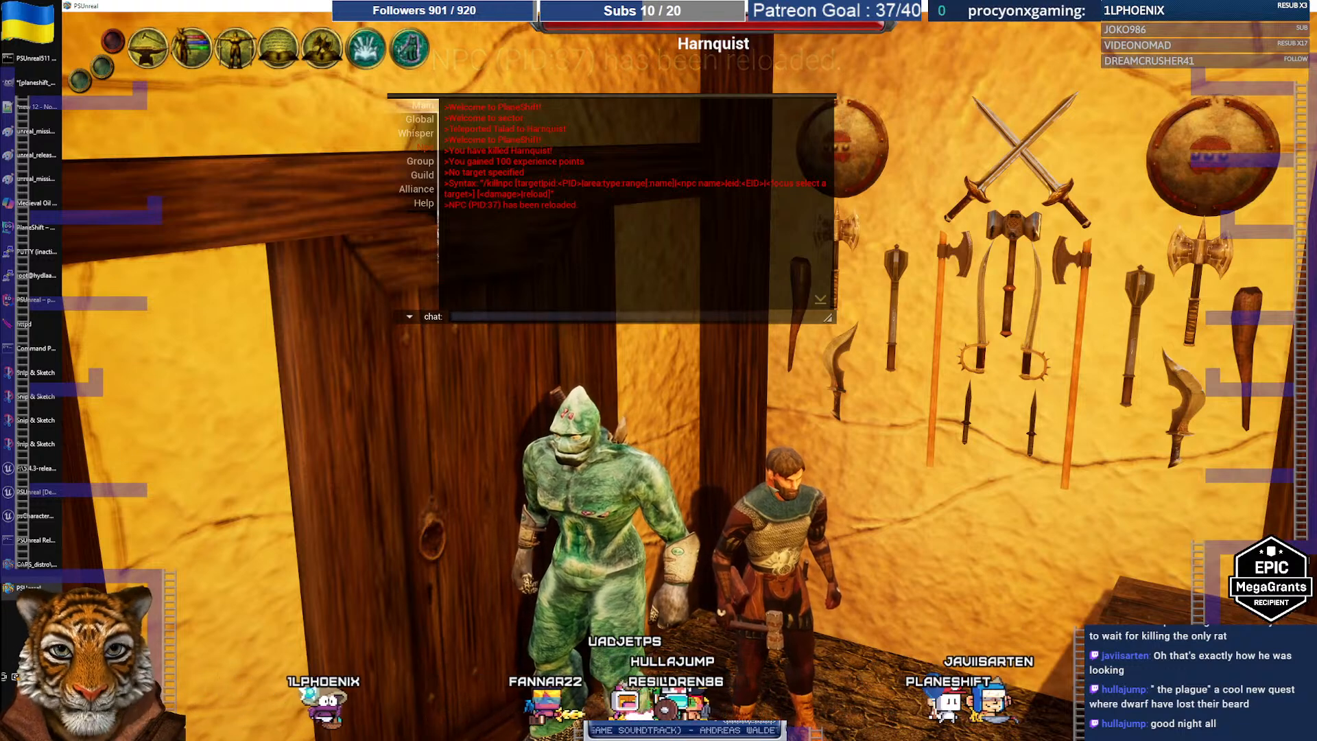
Reload Harnquist once more with /killnpc reload and teleport to Jorni using /teleport me jorni
{"action": "left_click", "coordinate": [778, 542]}
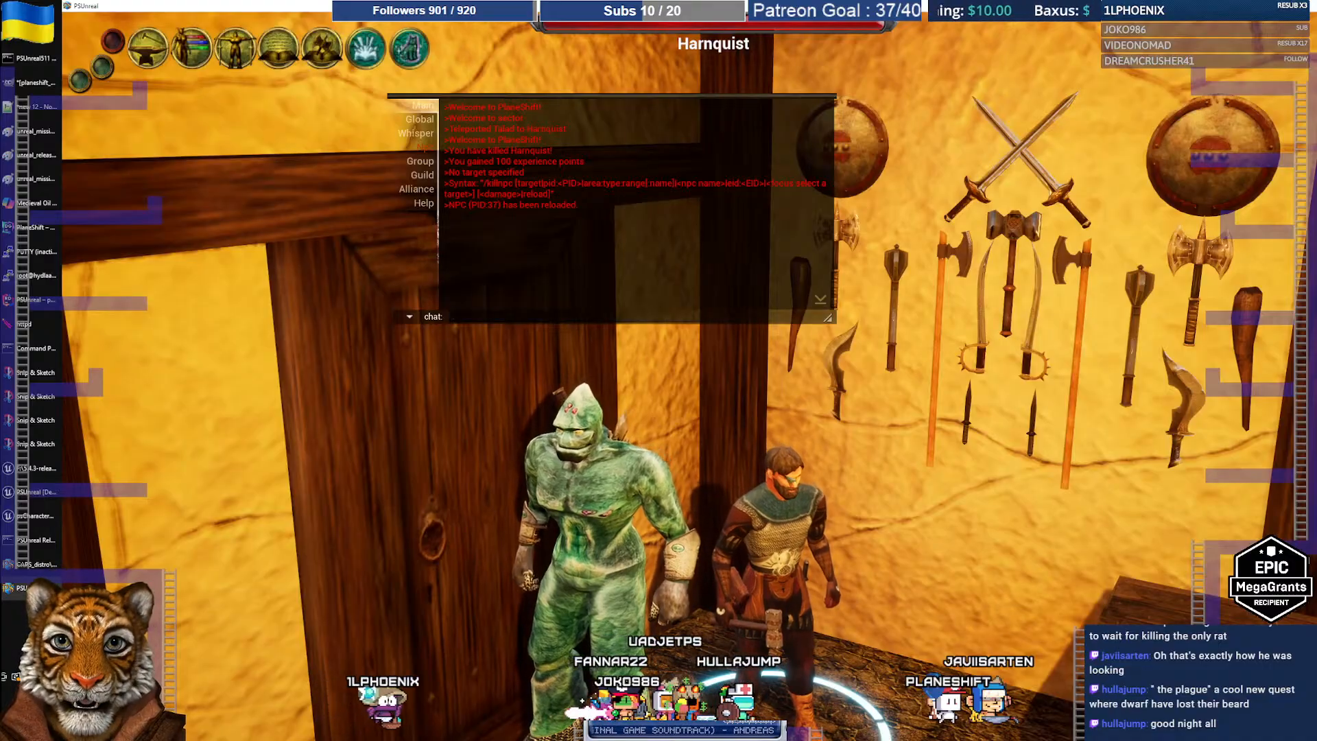
{"action": "key", "text": "Return"}
{"action": "key", "text": "Up"}
{"action": "key", "text": "Return"}
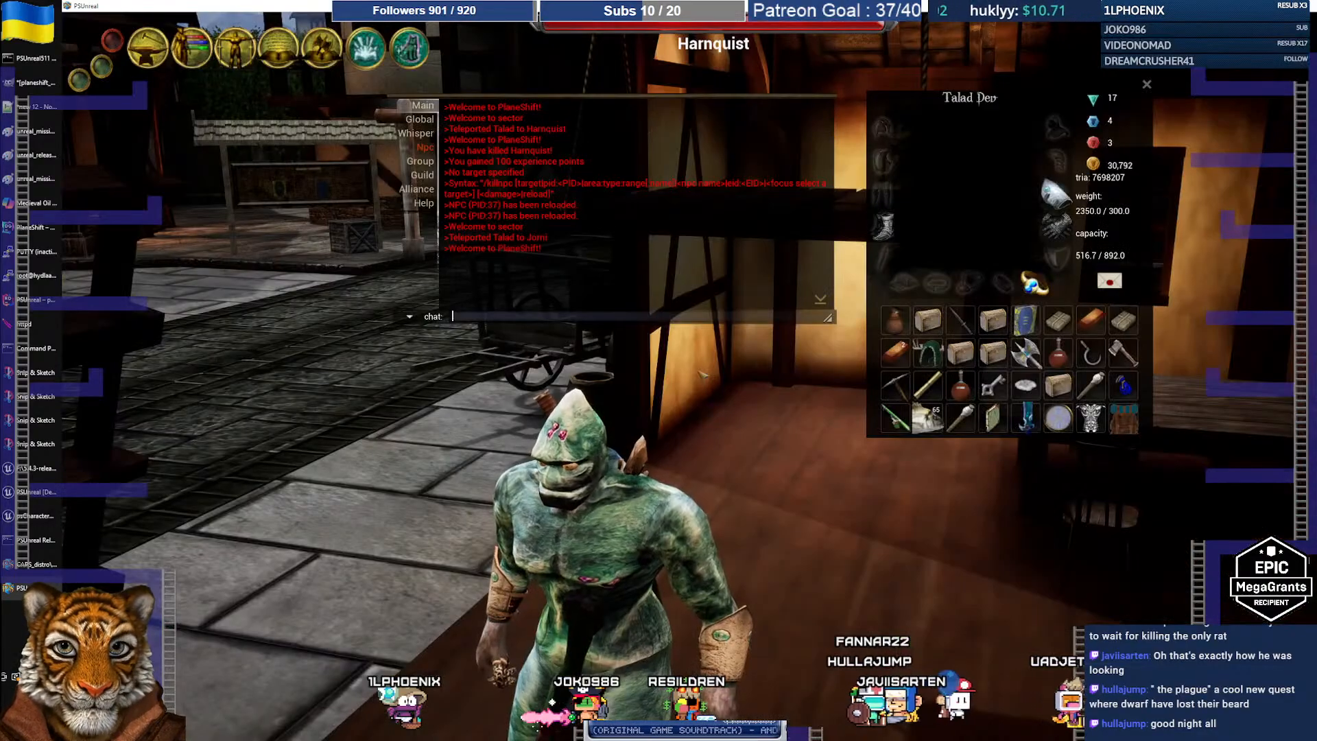
Approach Jorni Yeelni inside the building, select the NPC as target and view the face and hair up close
{"action": "right_click_drag", "start_coordinate": [703, 374], "coordinate": [624, 403]}
{"action": "key", "text": "w"}
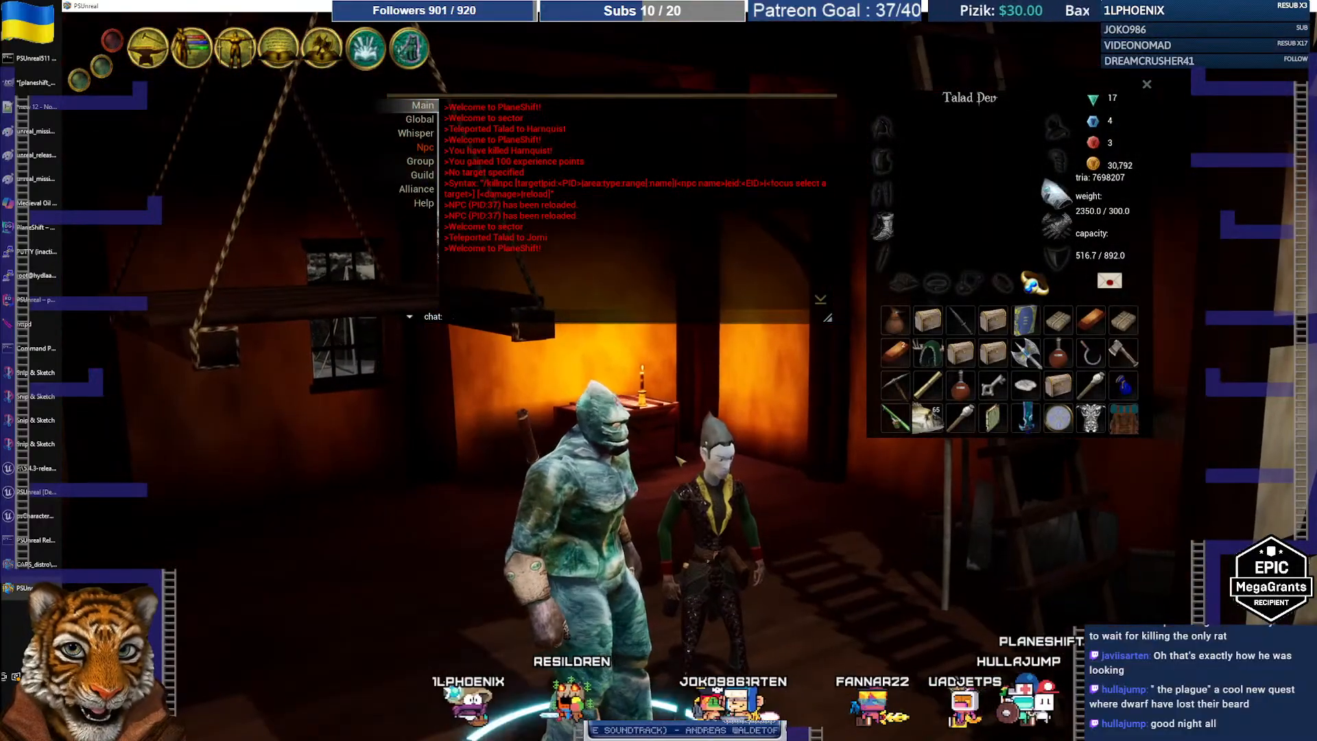
{"action": "scroll", "coordinate": [758, 564], "scroll_direction": "up", "scroll_amount": 10}
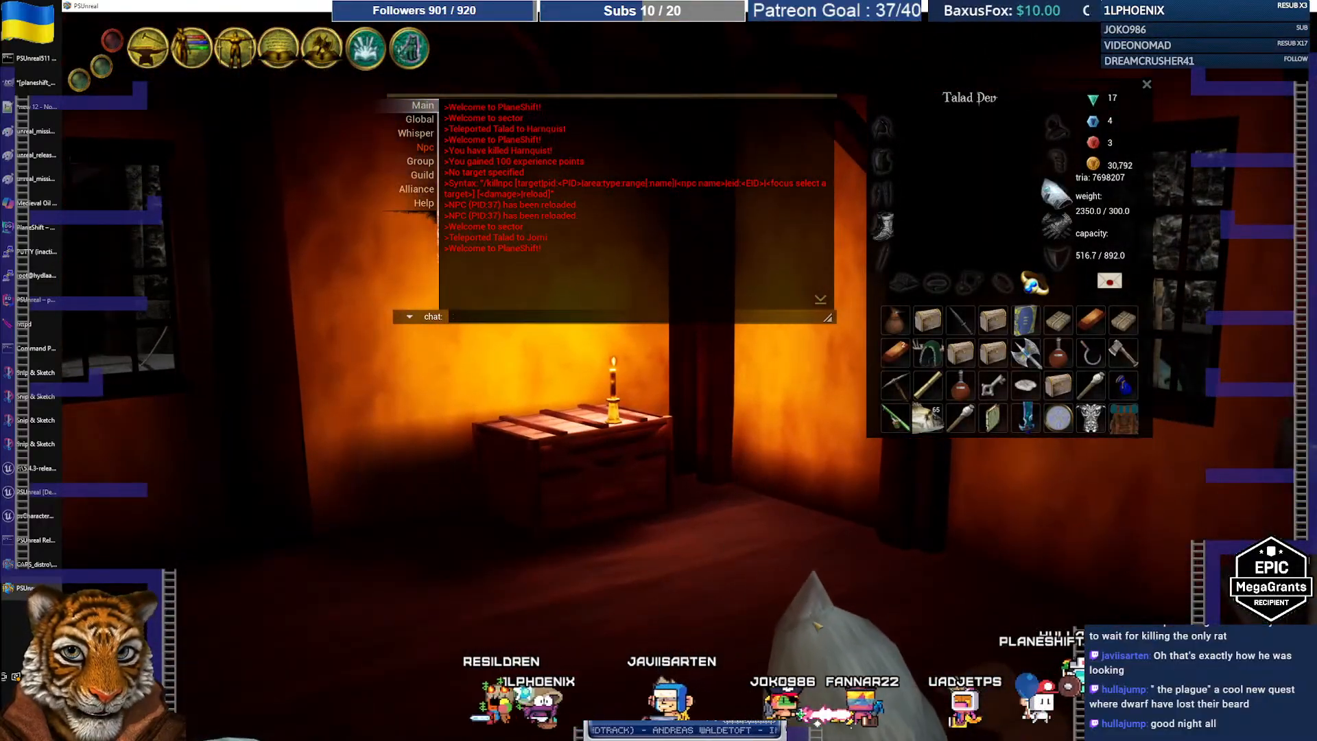
{"action": "scroll", "coordinate": [758, 564], "scroll_direction": "down", "scroll_amount": 10}
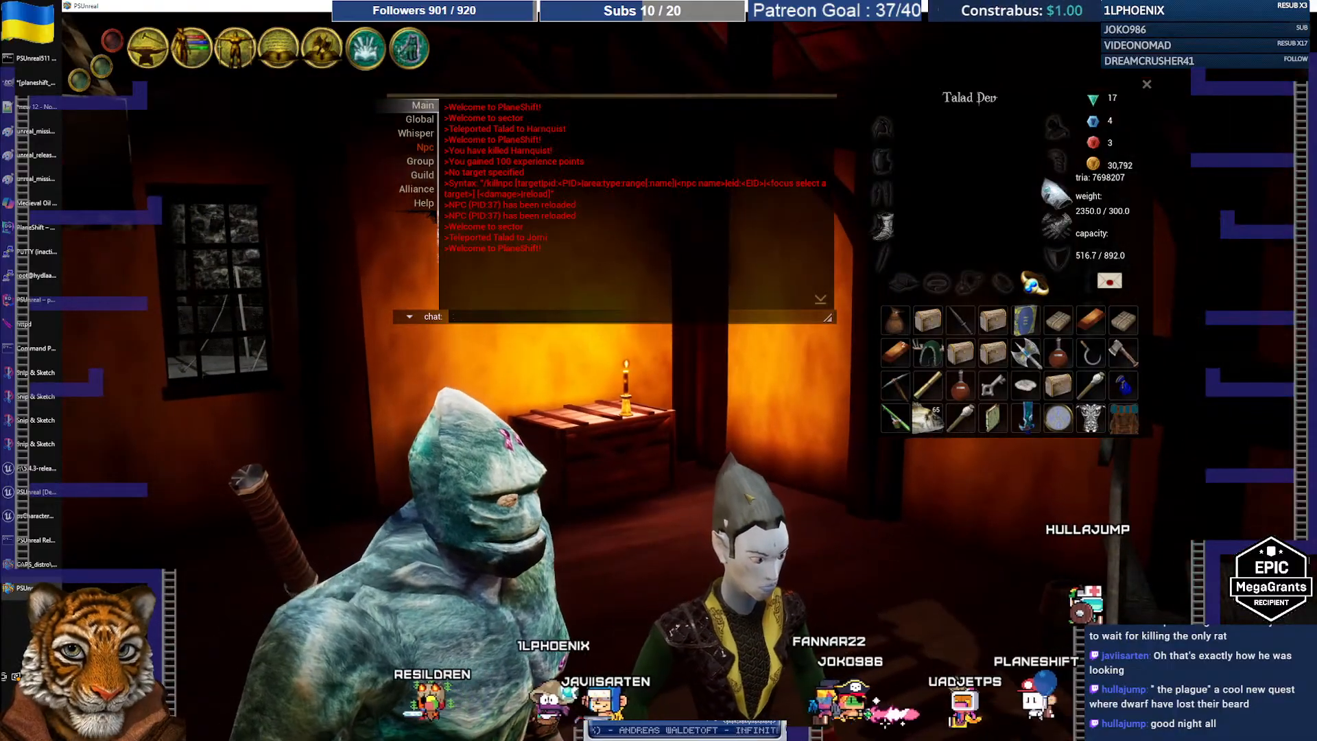
{"action": "scroll", "coordinate": [748, 498], "scroll_direction": "down", "scroll_amount": 3}
{"action": "right_click_drag", "start_coordinate": [748, 499], "coordinate": [754, 539]}
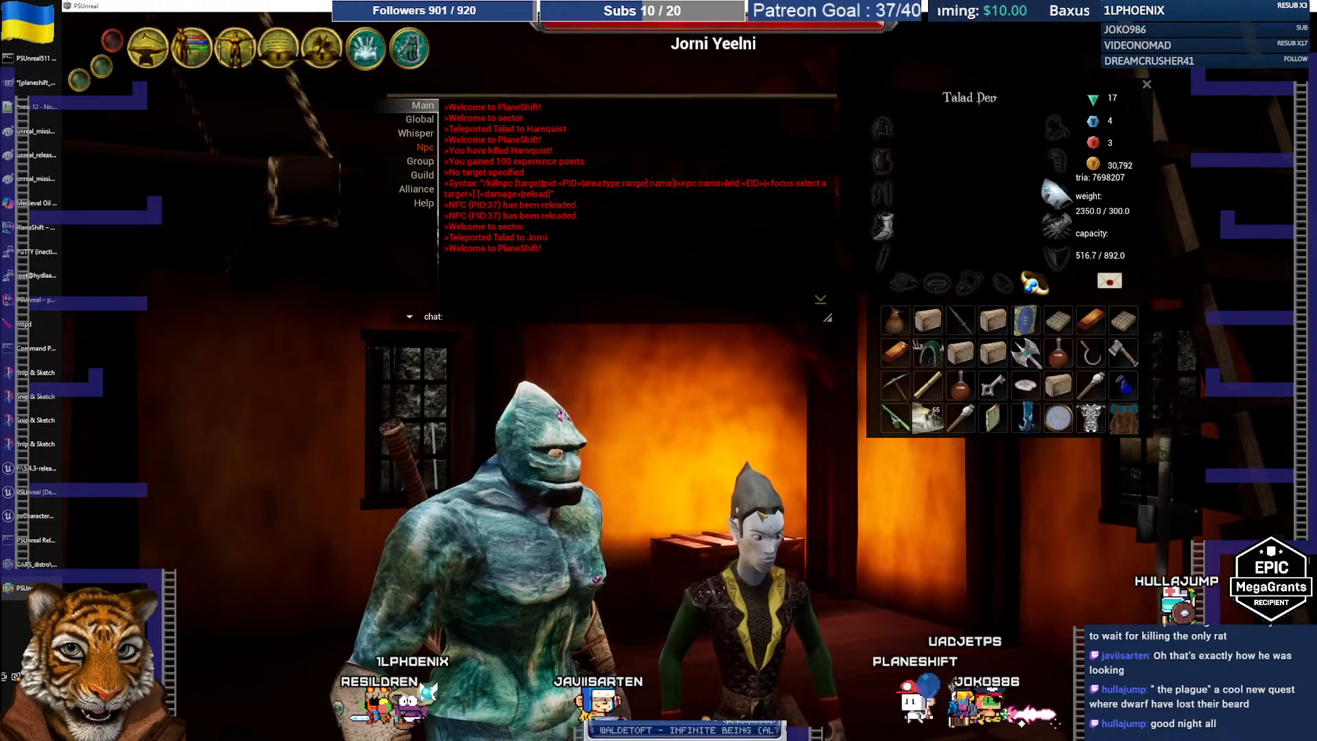
Reload the targeted Jorni Yeelni twice with the /killnpc reload chat command
{"action": "left_click", "coordinate": [597, 317]}
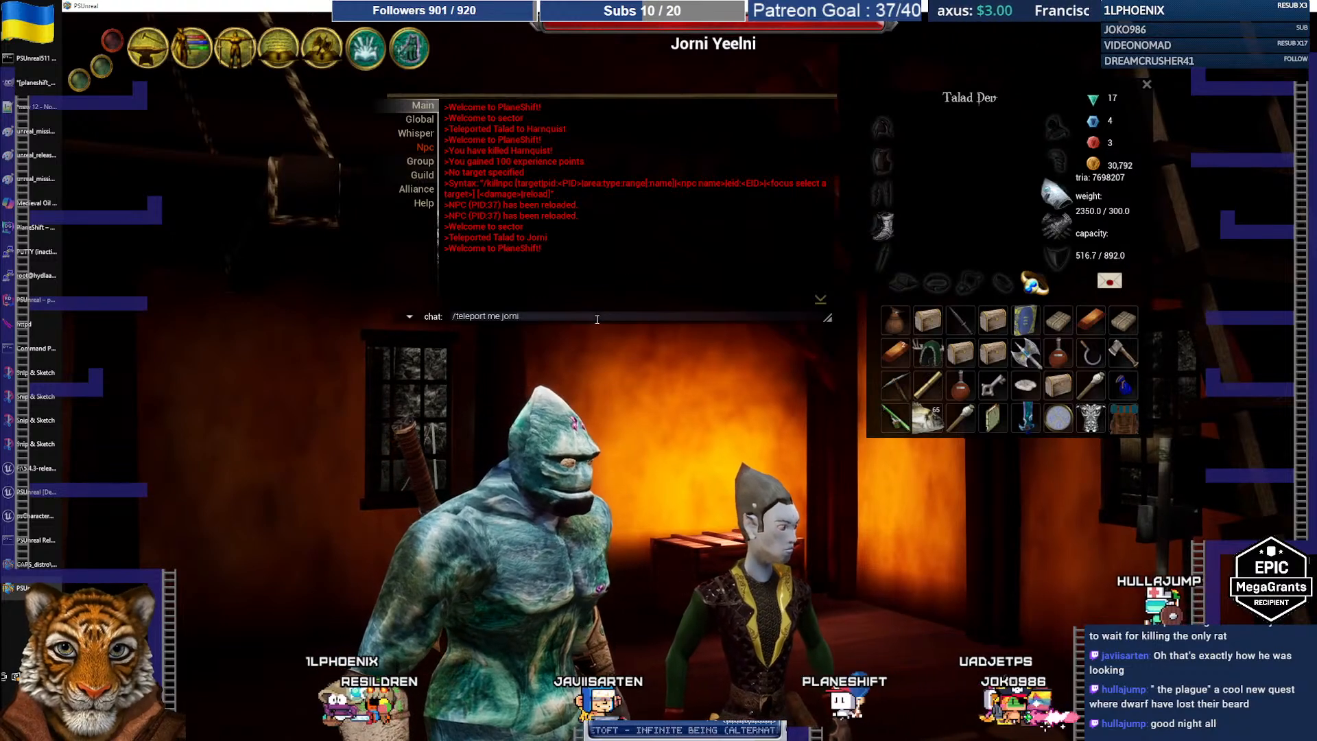
{"action": "type", "text": "/killnpc reload"}
{"action": "key", "text": "Return"}
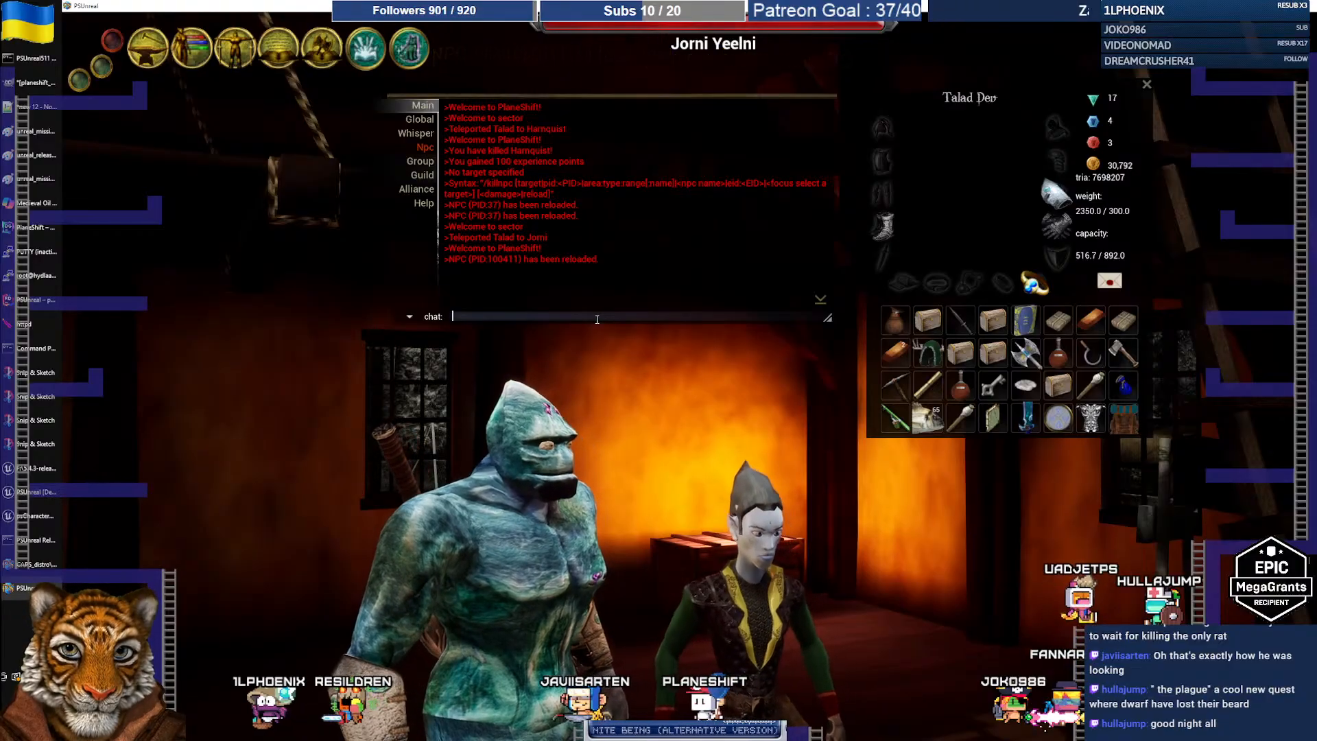
{"action": "key", "text": "Return"}
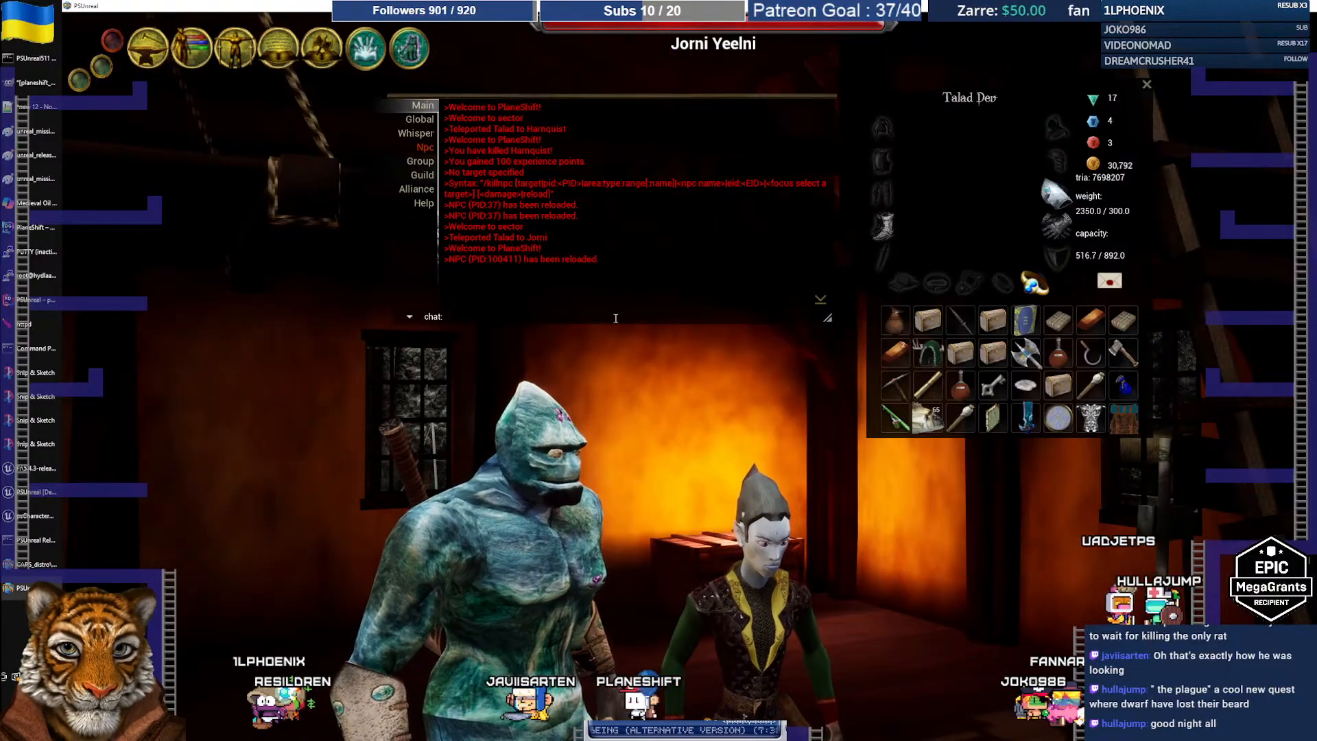
{"action": "left_click", "coordinate": [587, 316]}
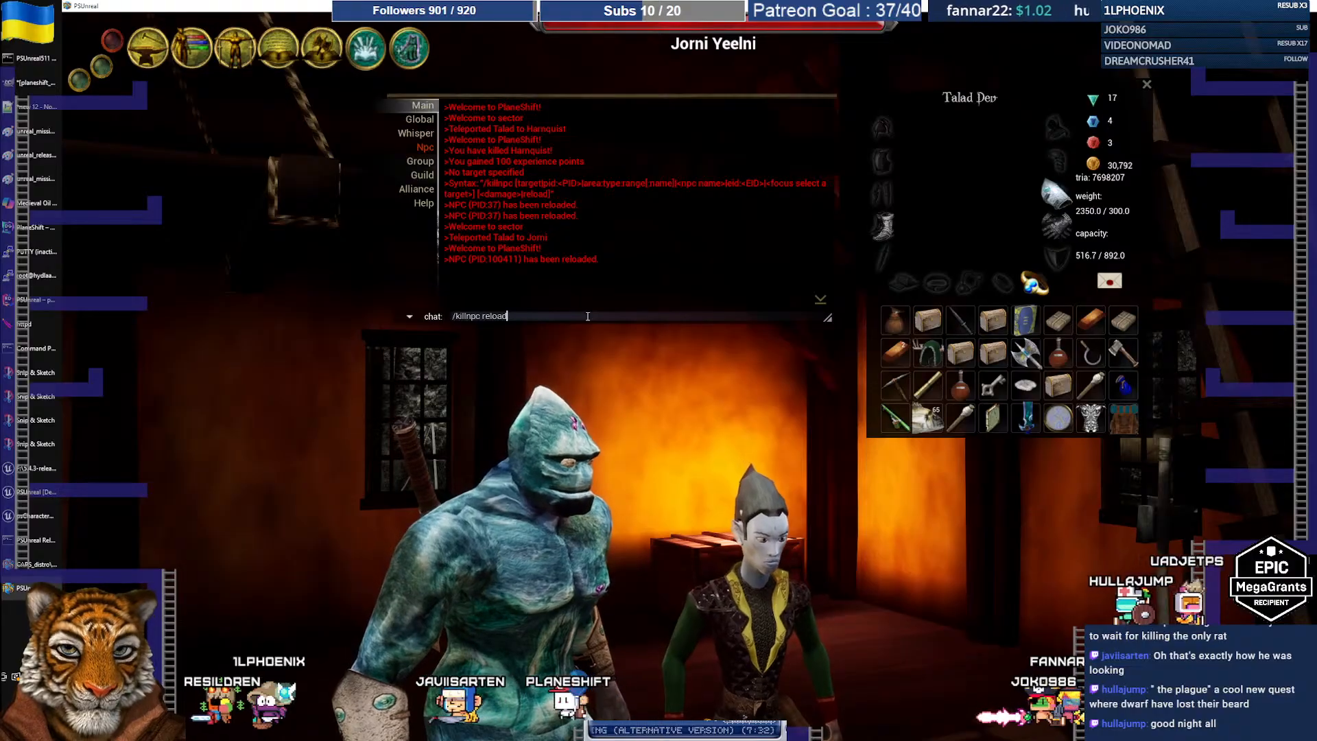
{"action": "key", "text": "Return"}
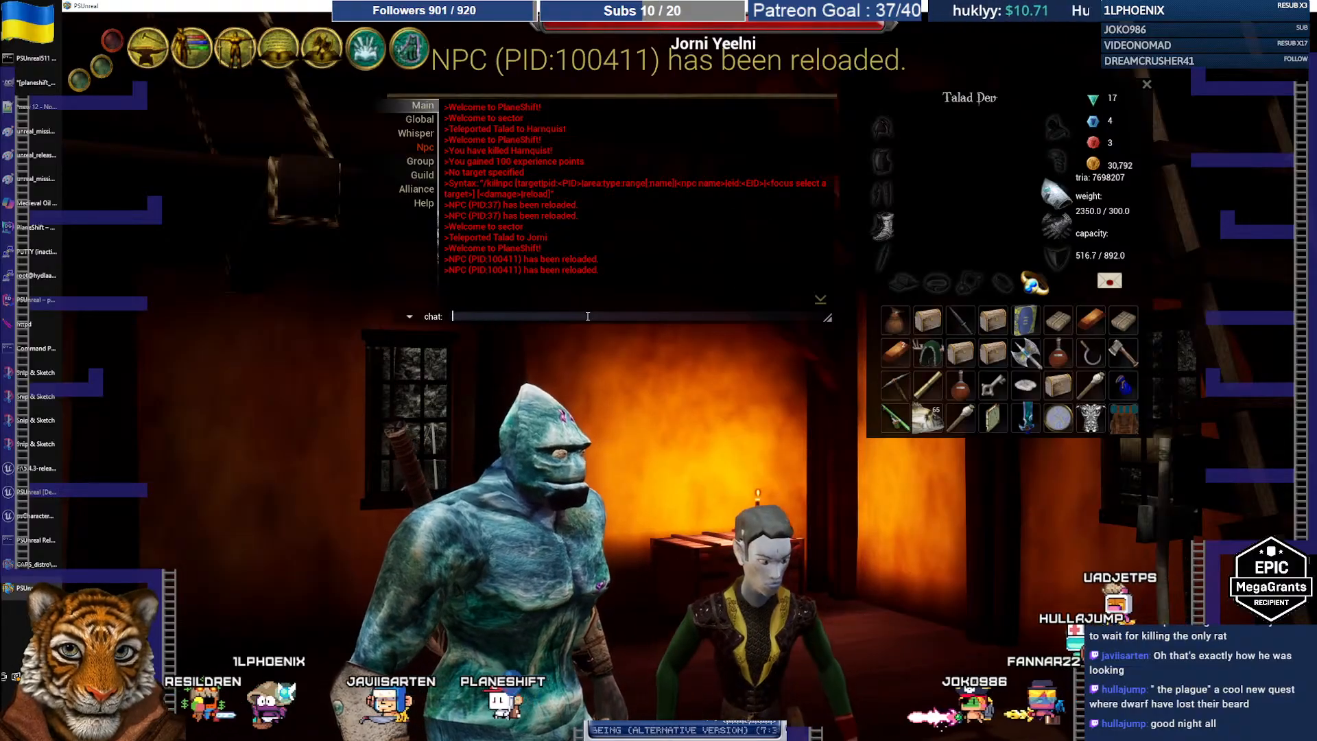
Examine the reloaded Jorni's hair and face from several angles while moving around the NPC
{"action": "right_click_drag", "start_coordinate": [756, 517], "coordinate": [769, 514]}
{"action": "key", "text": "w"}
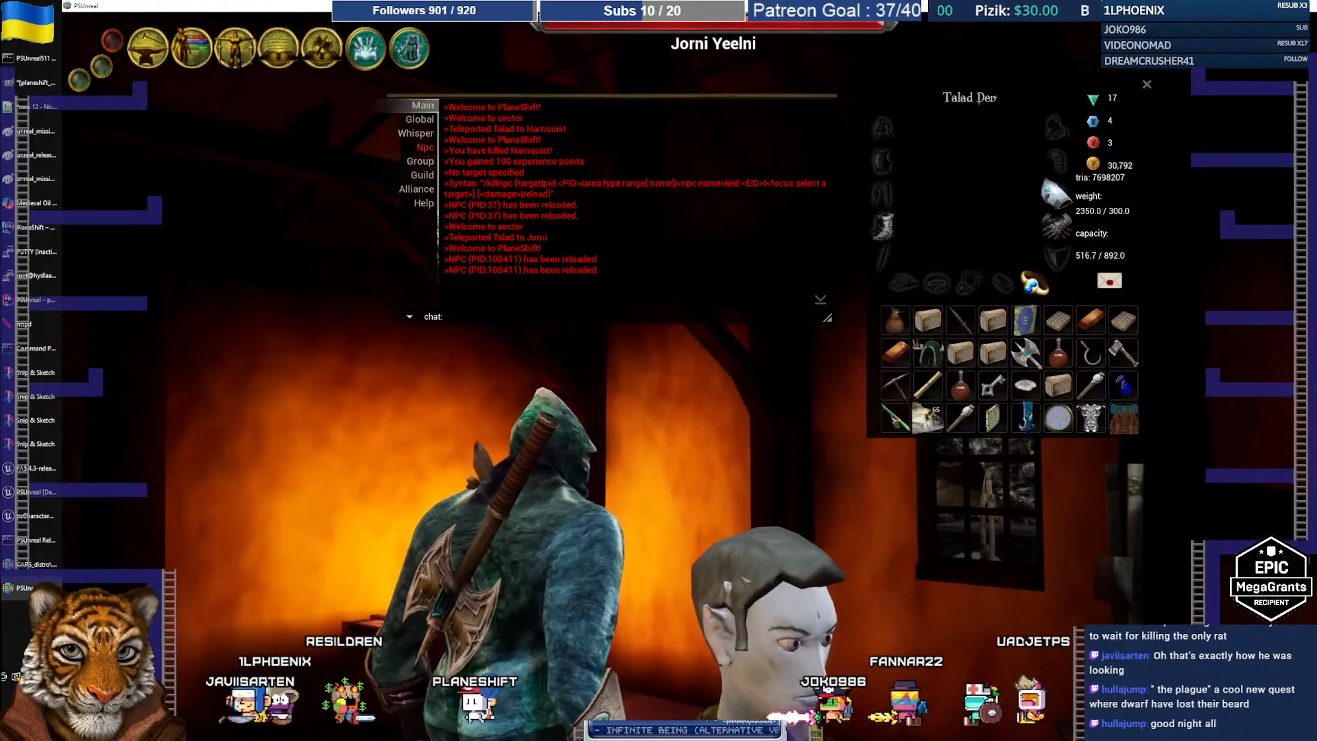
{"action": "key", "text": "s"}
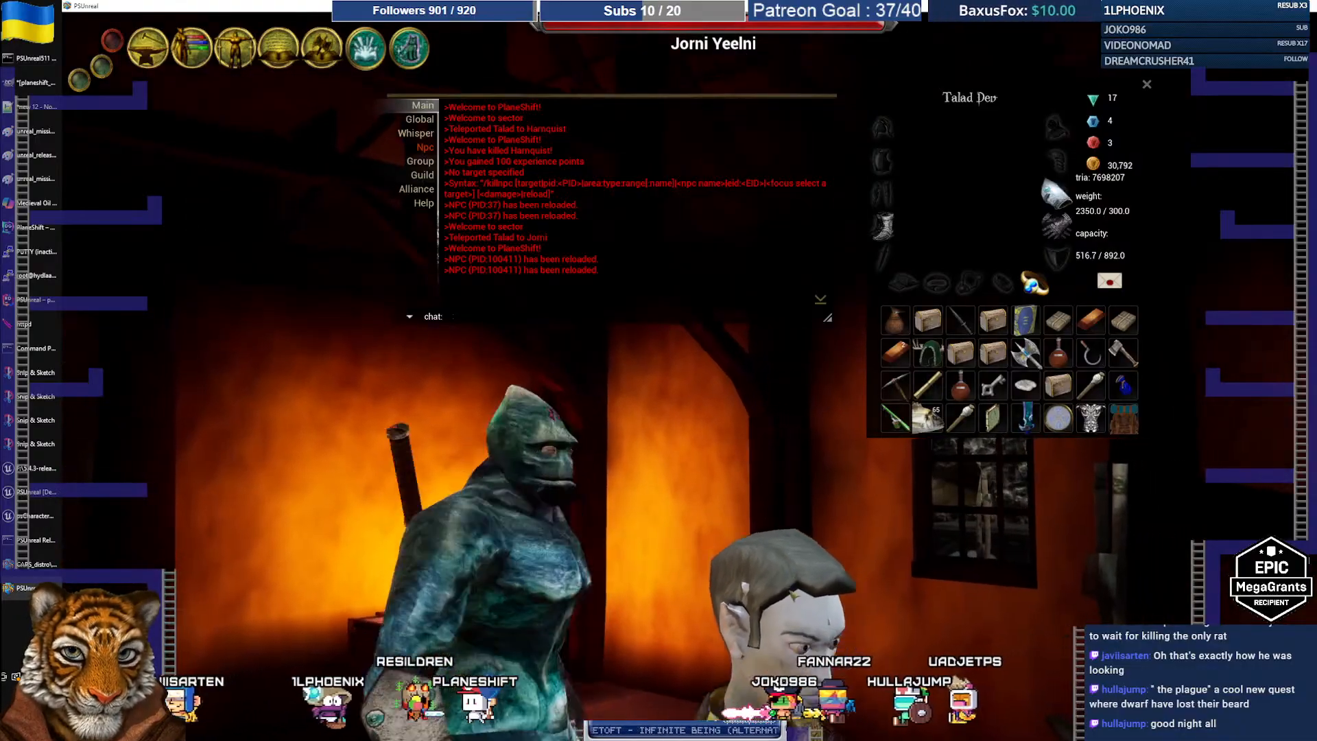
{"action": "key", "text": "w"}
{"action": "key", "text": "w"}
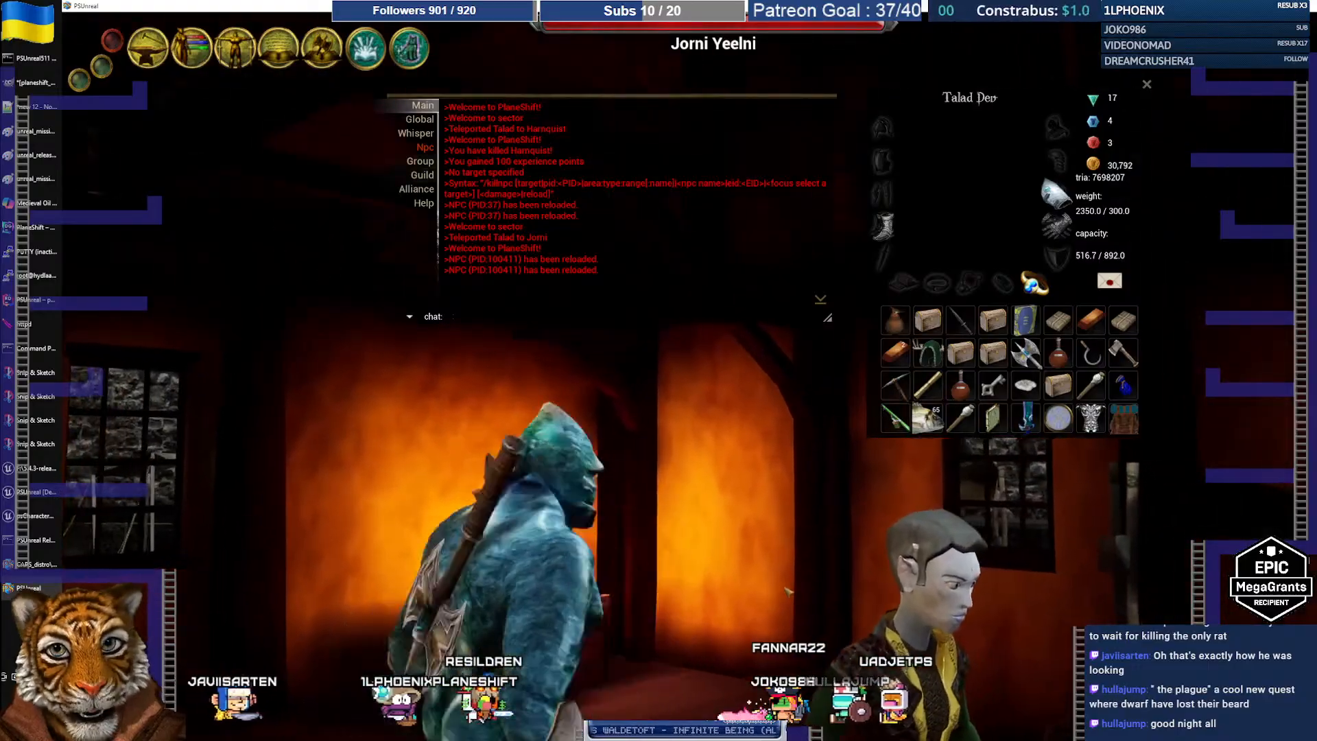
{"action": "key", "text": "s"}
{"action": "key", "text": "w"}
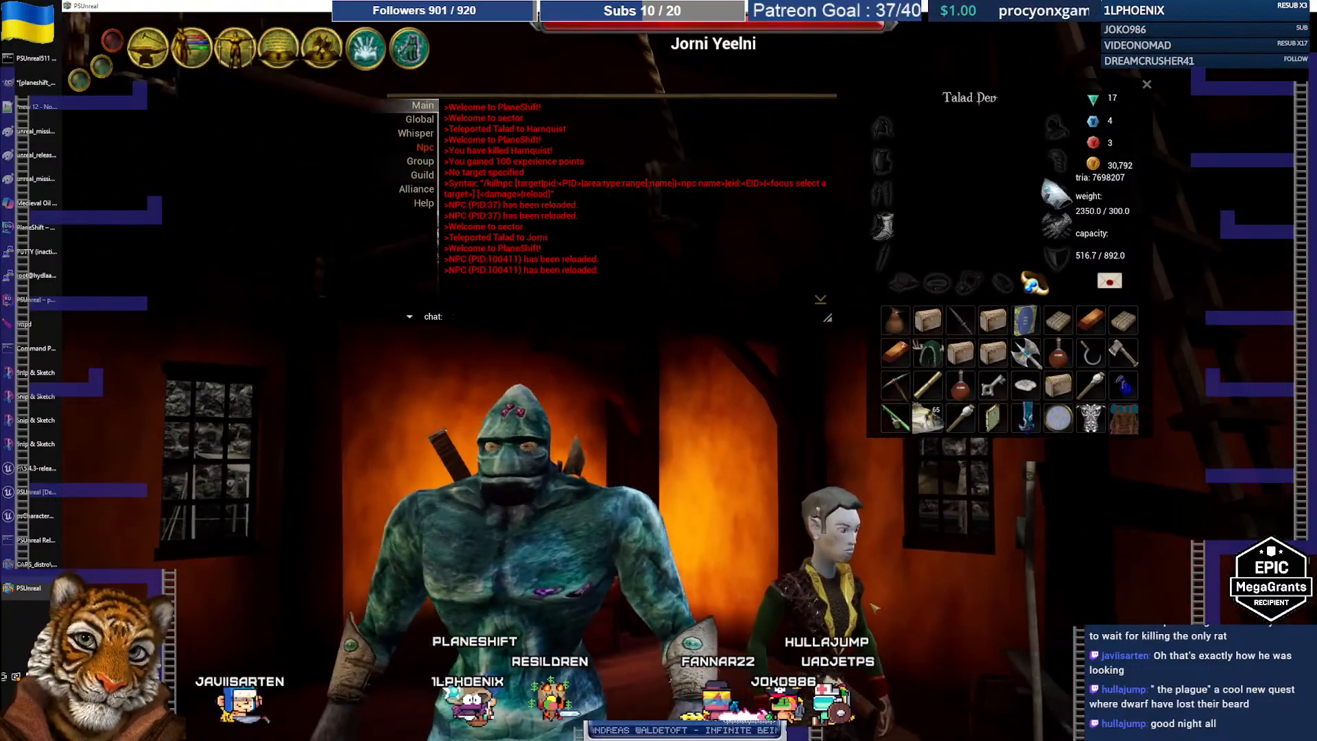
{"action": "key", "text": "w"}
{"action": "key", "text": "s"}
{"action": "right_click_drag", "start_coordinate": [922, 627], "coordinate": [962, 616]}
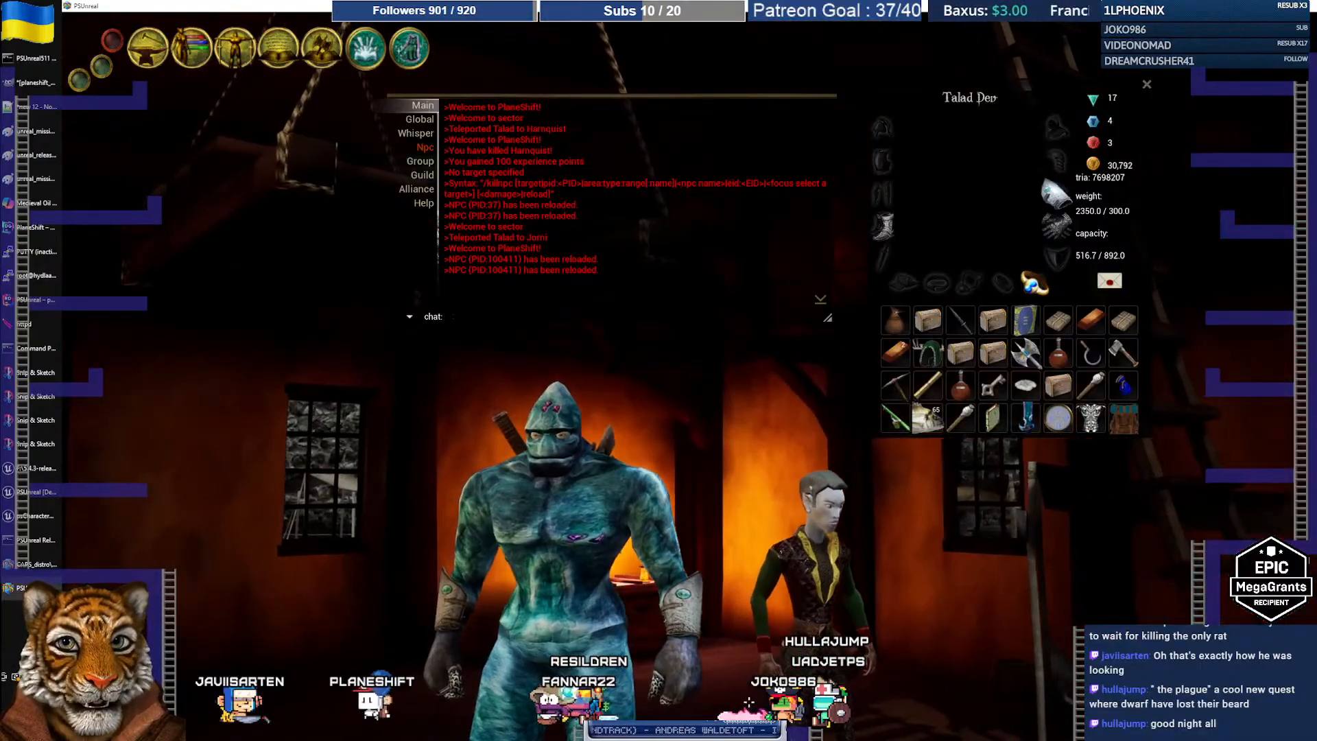
{"action": "right_click_drag", "start_coordinate": [902, 653], "coordinate": [761, 654]}
{"action": "left_click", "coordinate": [918, 656]}
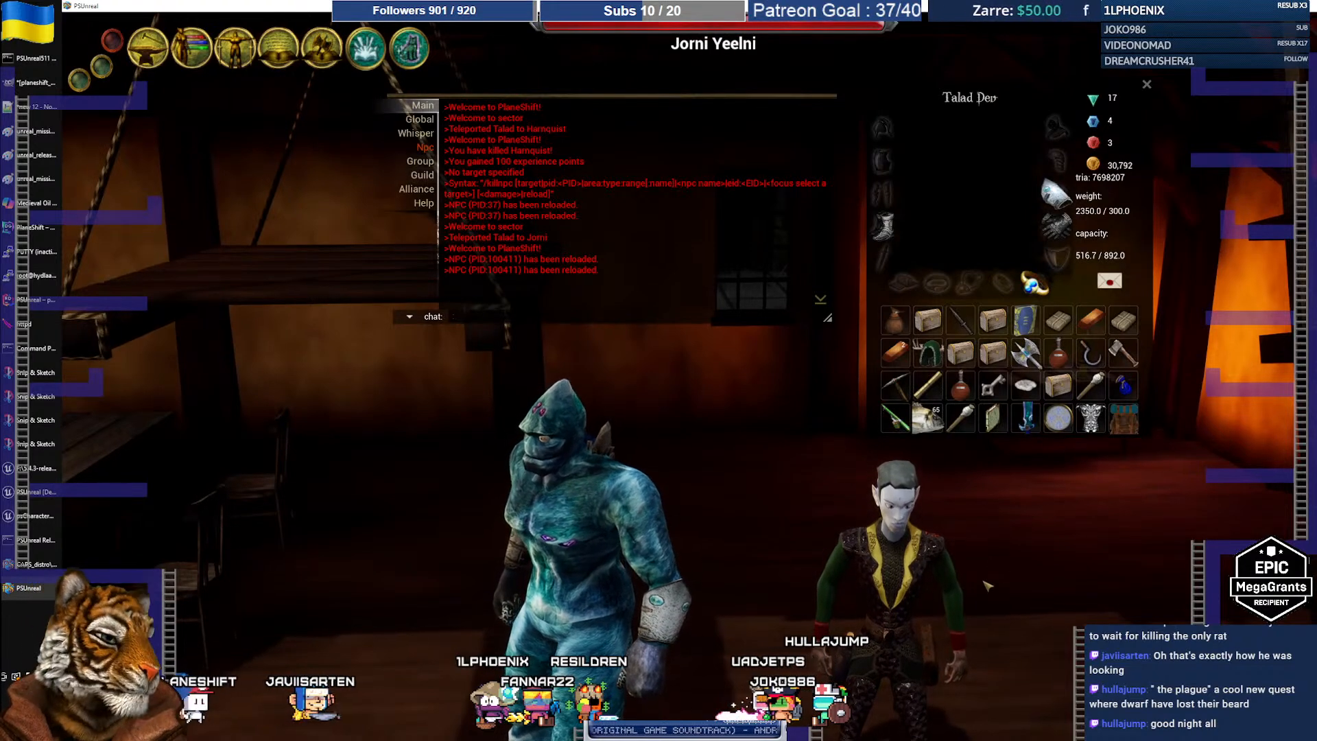
Run /killnpc reload on Jorni again from a front view of the NPC
{"action": "right_click_drag", "start_coordinate": [715, 415], "coordinate": [715, 385]}
{"action": "left_click", "coordinate": [609, 314]}
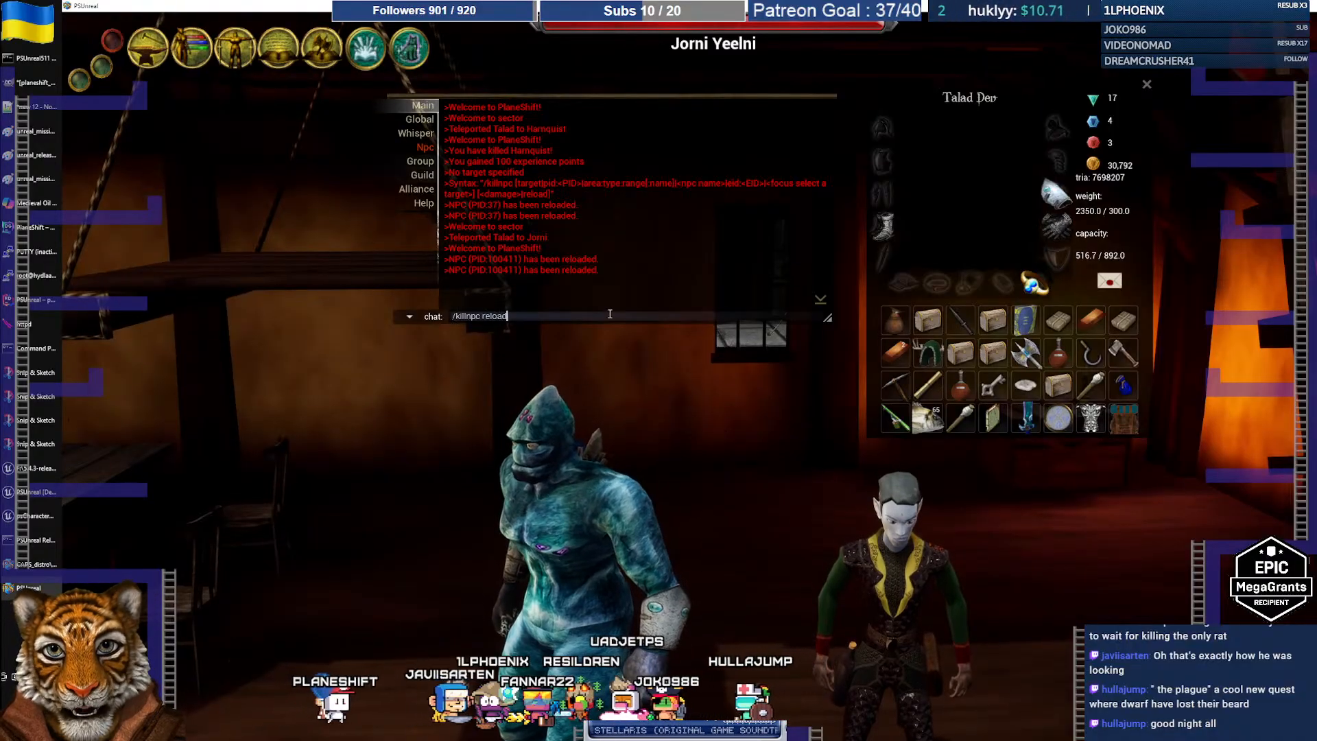
{"action": "key", "text": "Return"}
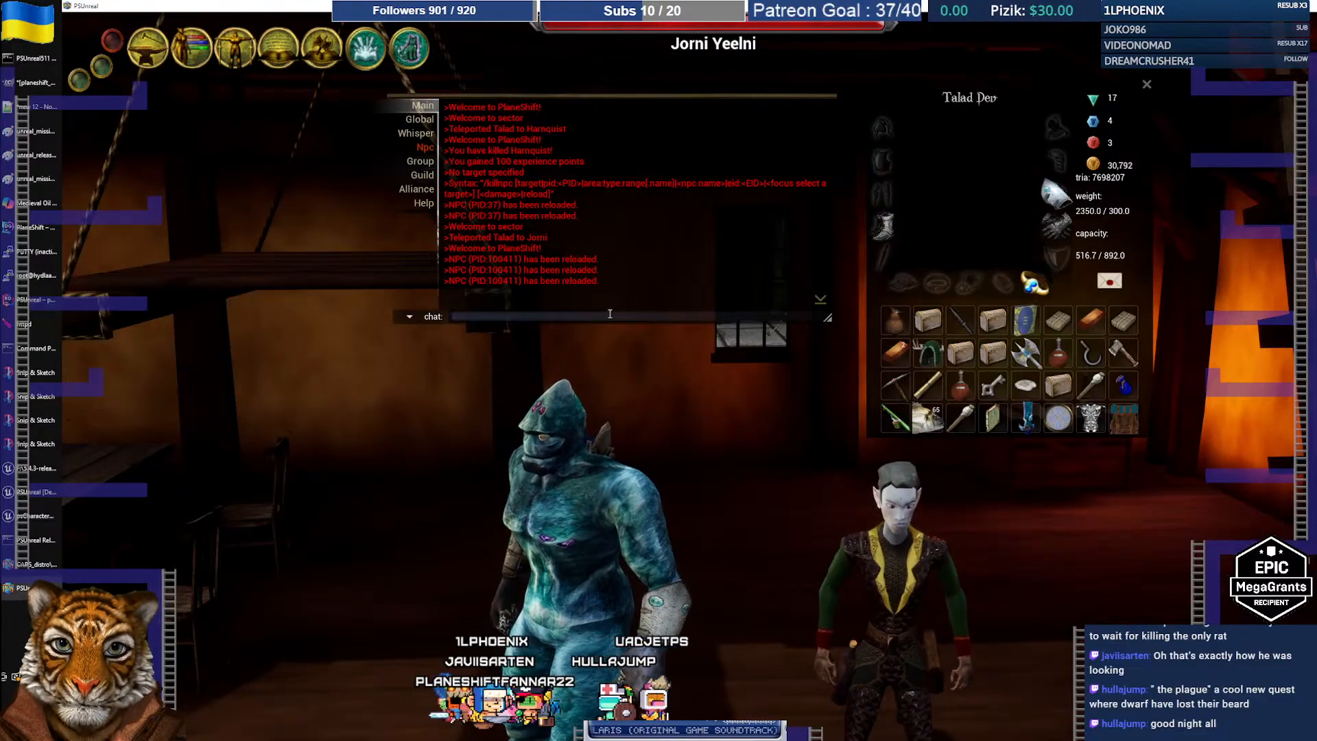
{"action": "right_click", "coordinate": [610, 314]}
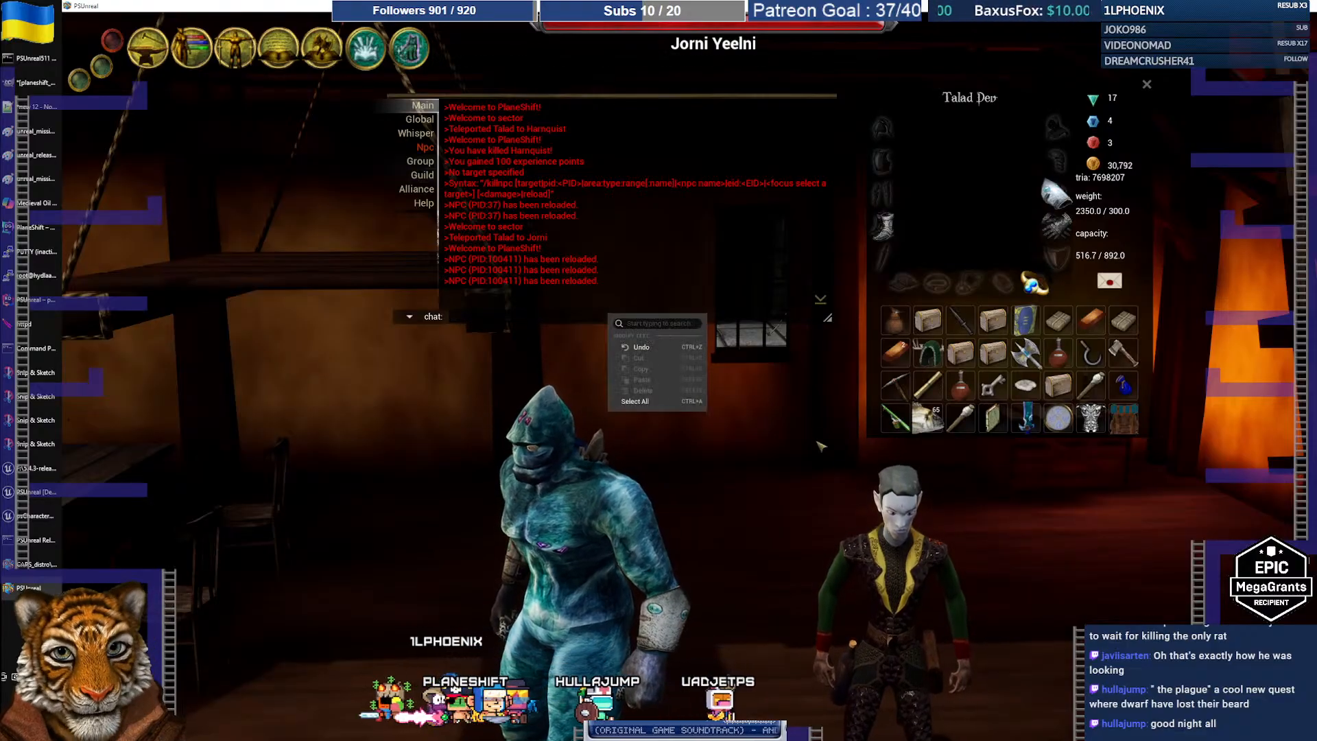
{"action": "key", "text": "alt+Tab"}
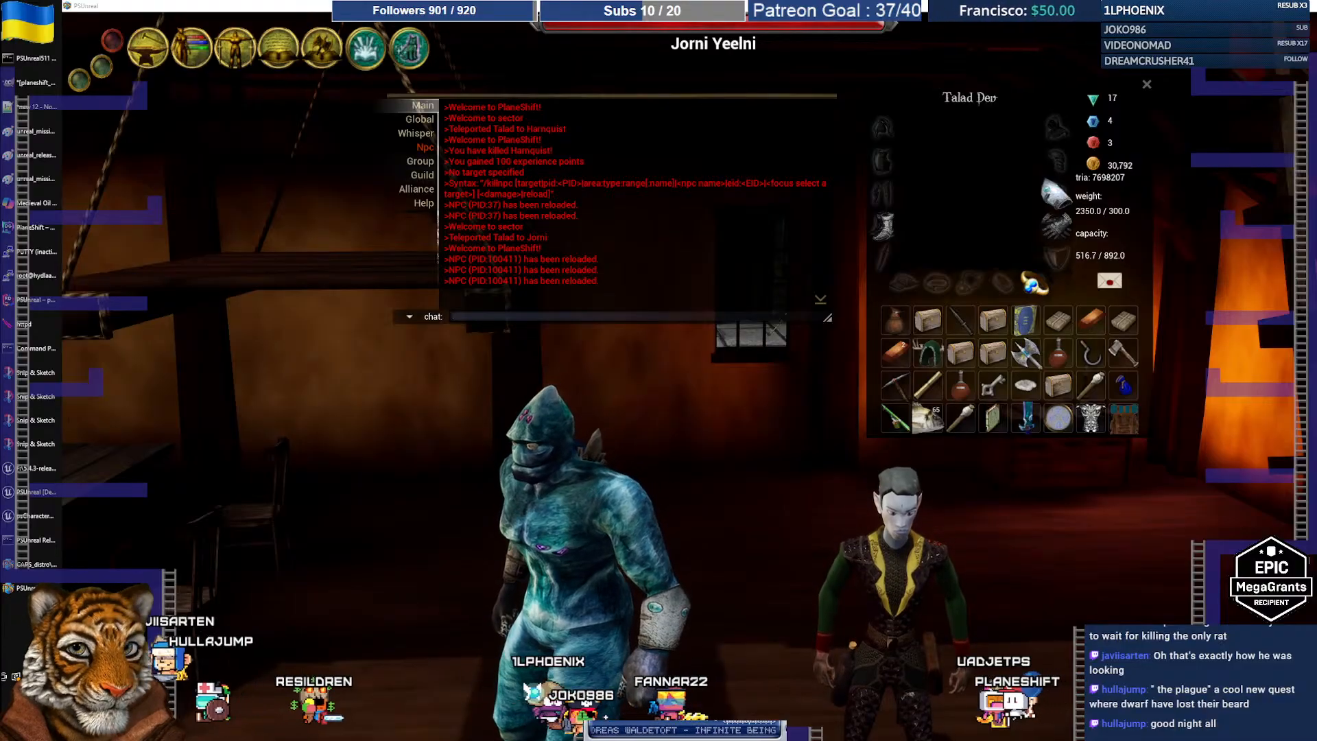
Inspect Jorni's hairstyle and hair color from the side at close range
{"action": "right_click_drag", "start_coordinate": [1081, 486], "coordinate": [1102, 482]}
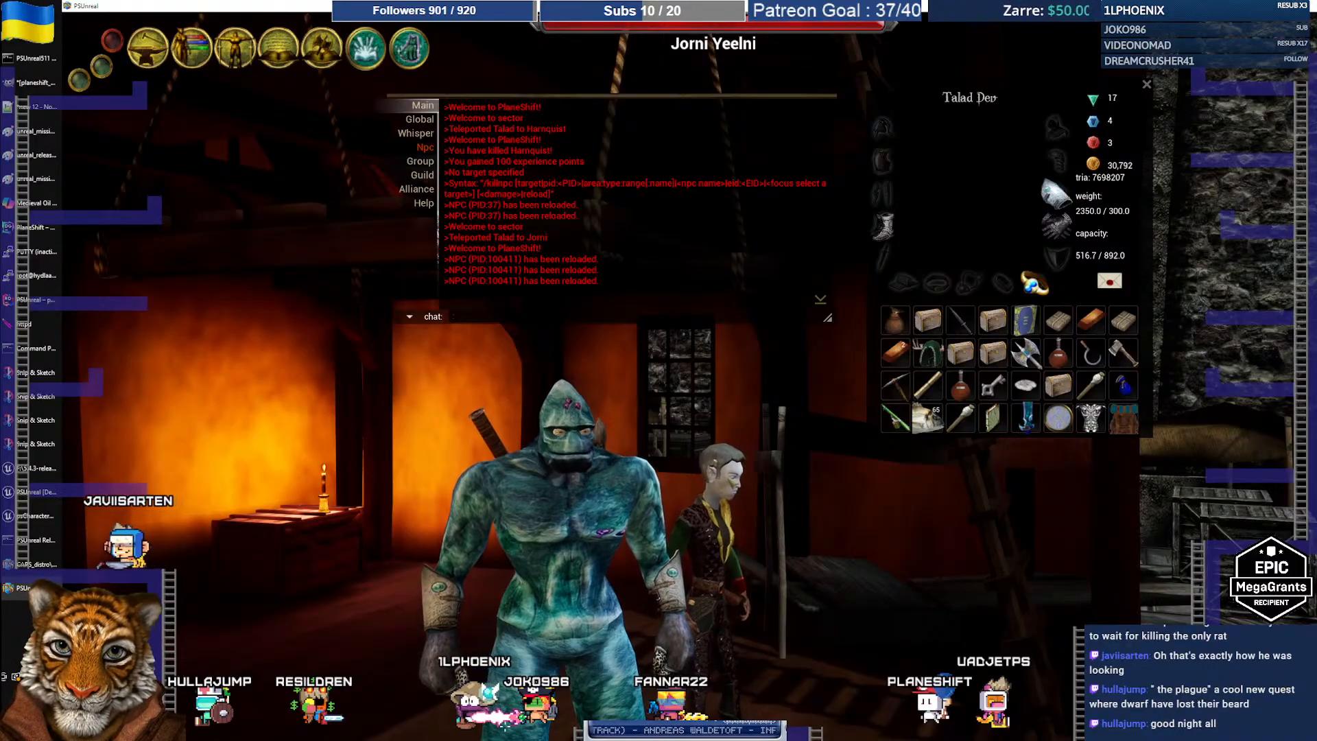
{"action": "right_click_drag", "start_coordinate": [888, 483], "coordinate": [720, 483]}
{"action": "scroll", "coordinate": [717, 484], "scroll_direction": "up", "scroll_amount": 1}
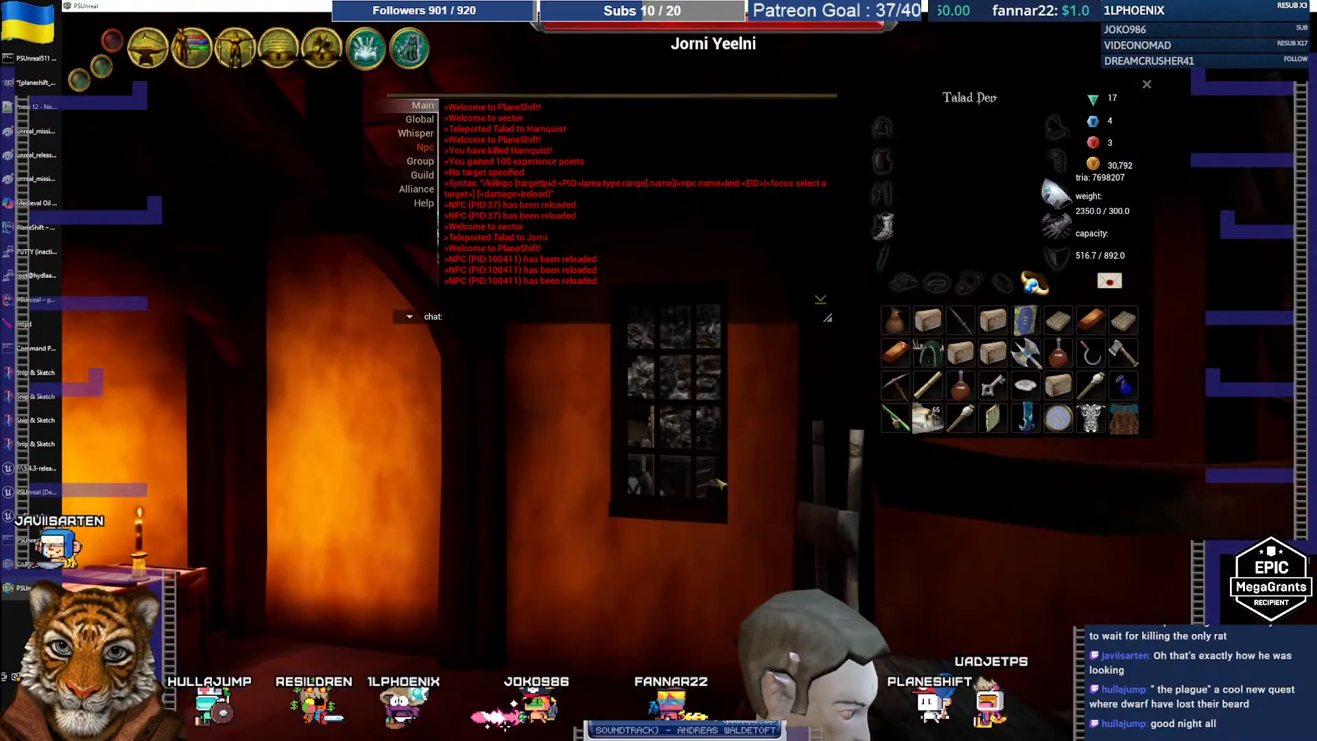
{"action": "scroll", "coordinate": [716, 484], "scroll_direction": "down", "scroll_amount": 2}
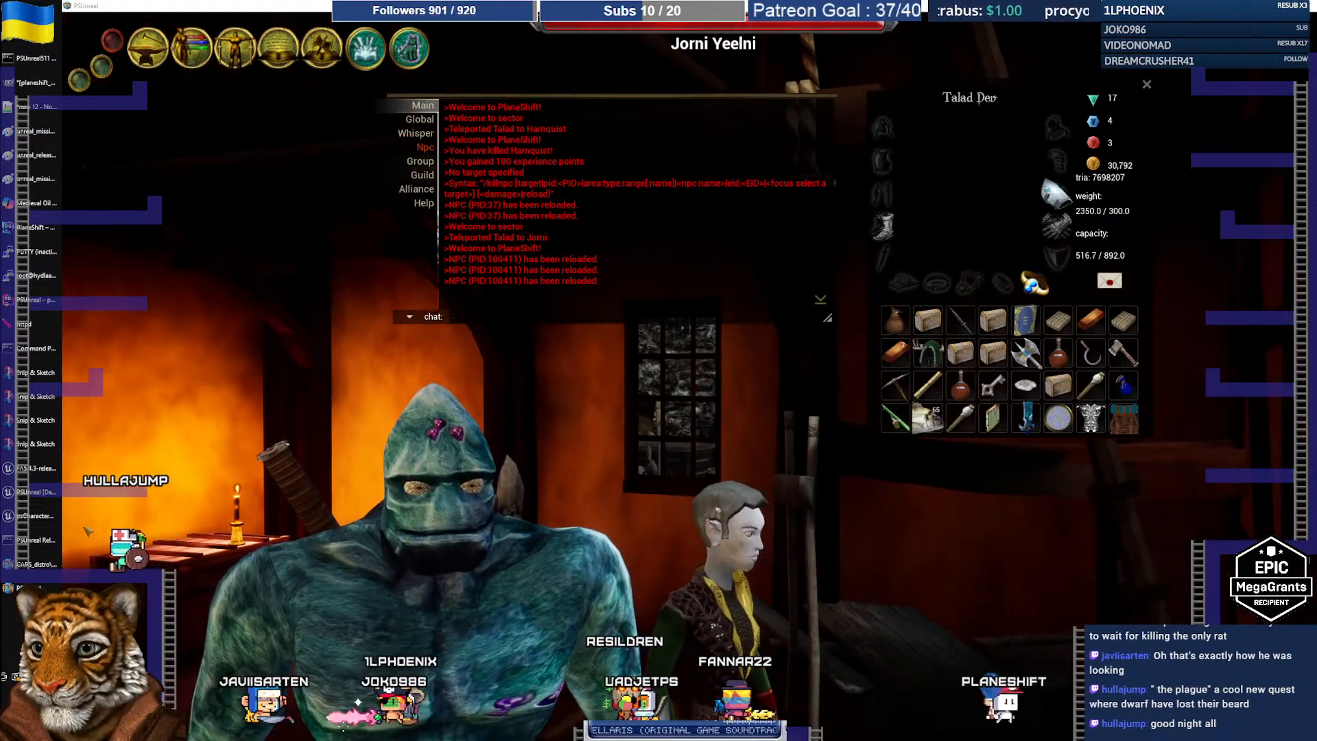
{"action": "mouse_move", "coordinate": [25, 519]}
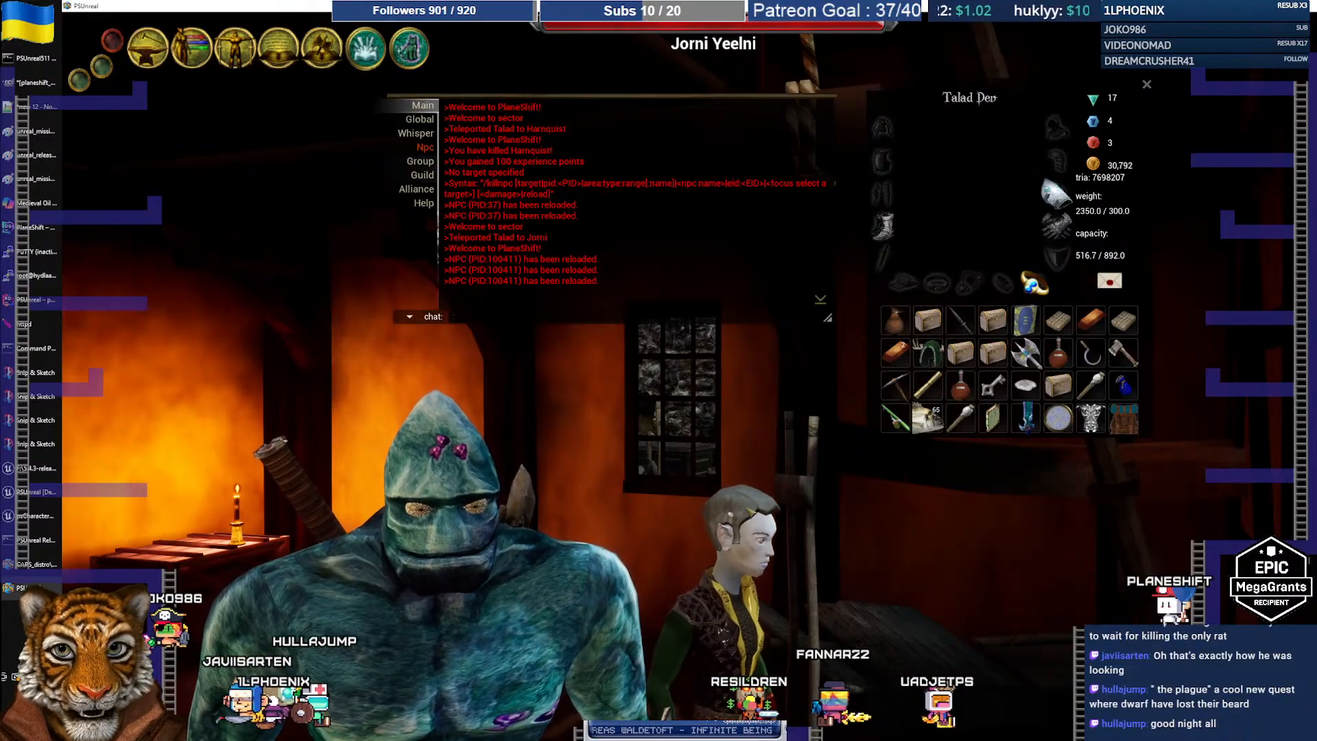
Reload Jorni two more times with /killnpc reload to test how the hair traits vary
{"action": "key", "text": "Return"}
{"action": "key", "text": "Up"}
{"action": "key", "text": "Return"}
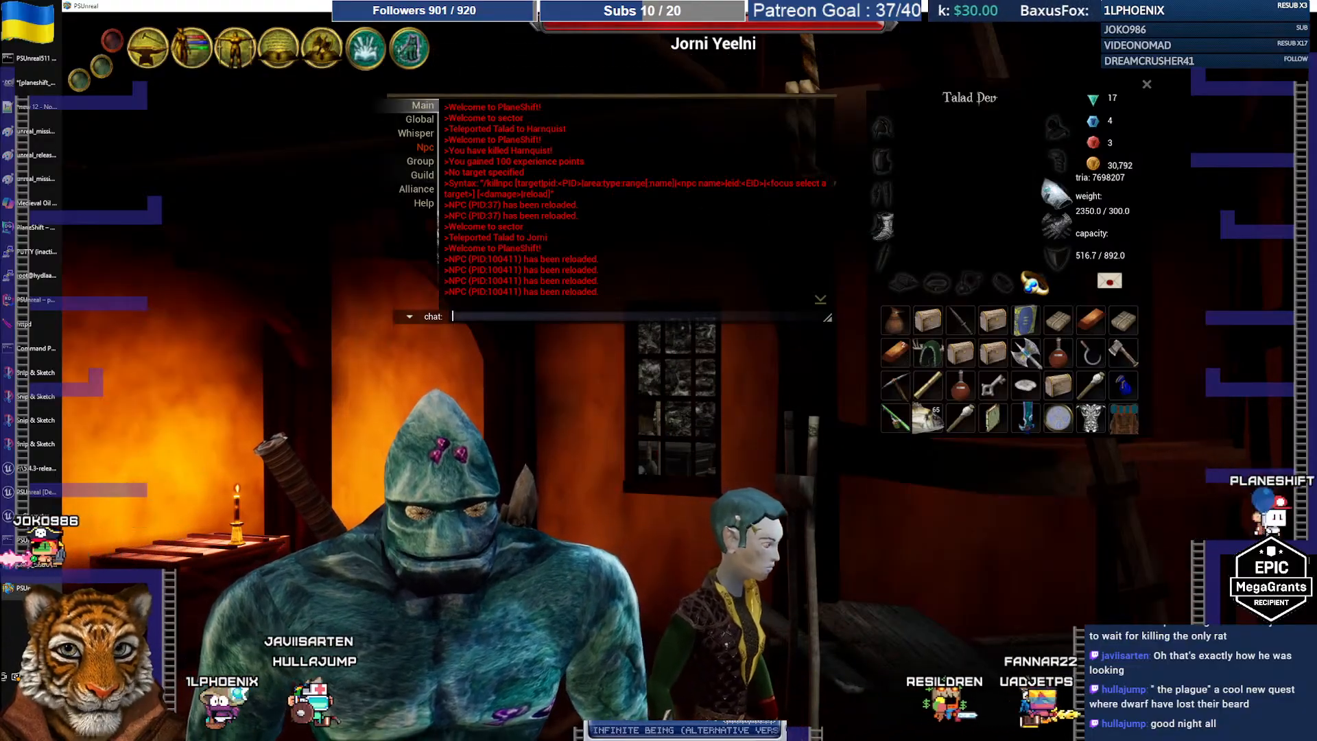
{"action": "key", "text": "Return"}
{"action": "left_click", "coordinate": [613, 316]}
{"action": "key", "text": "Up"}
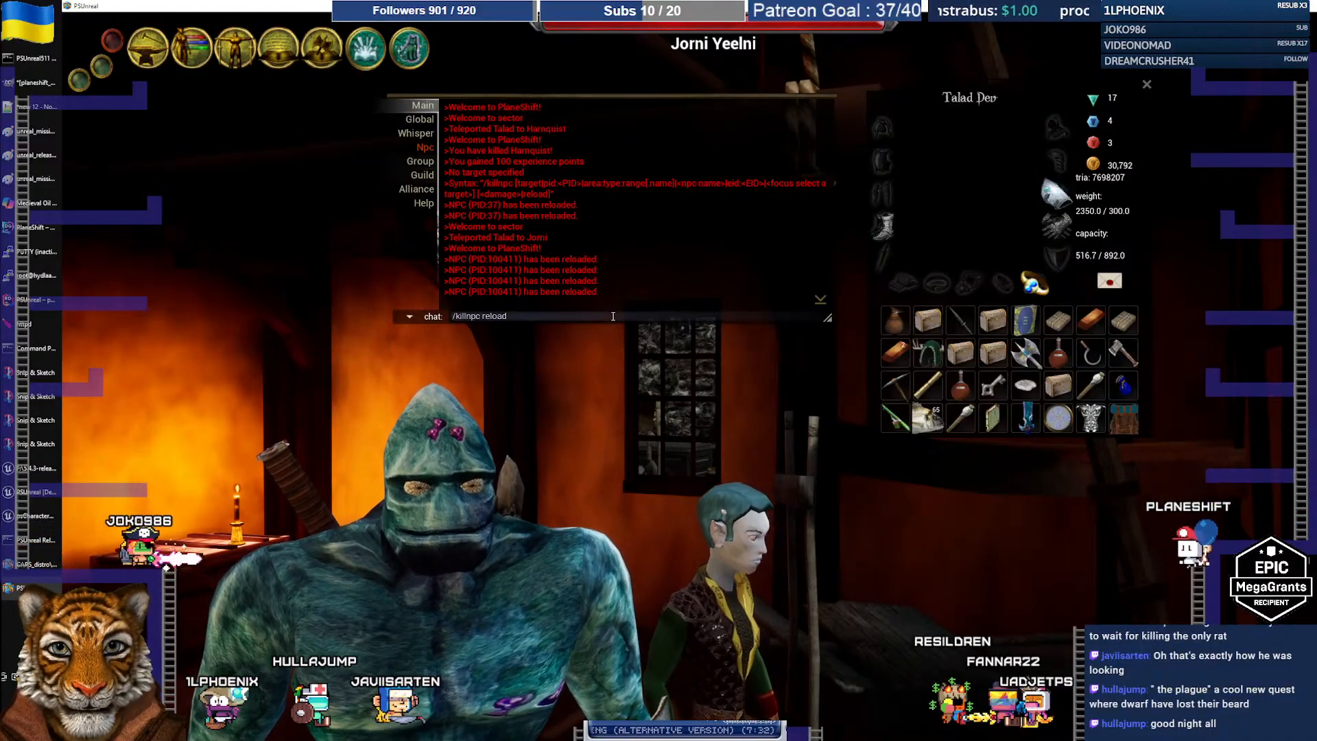
{"action": "key", "text": "Return"}
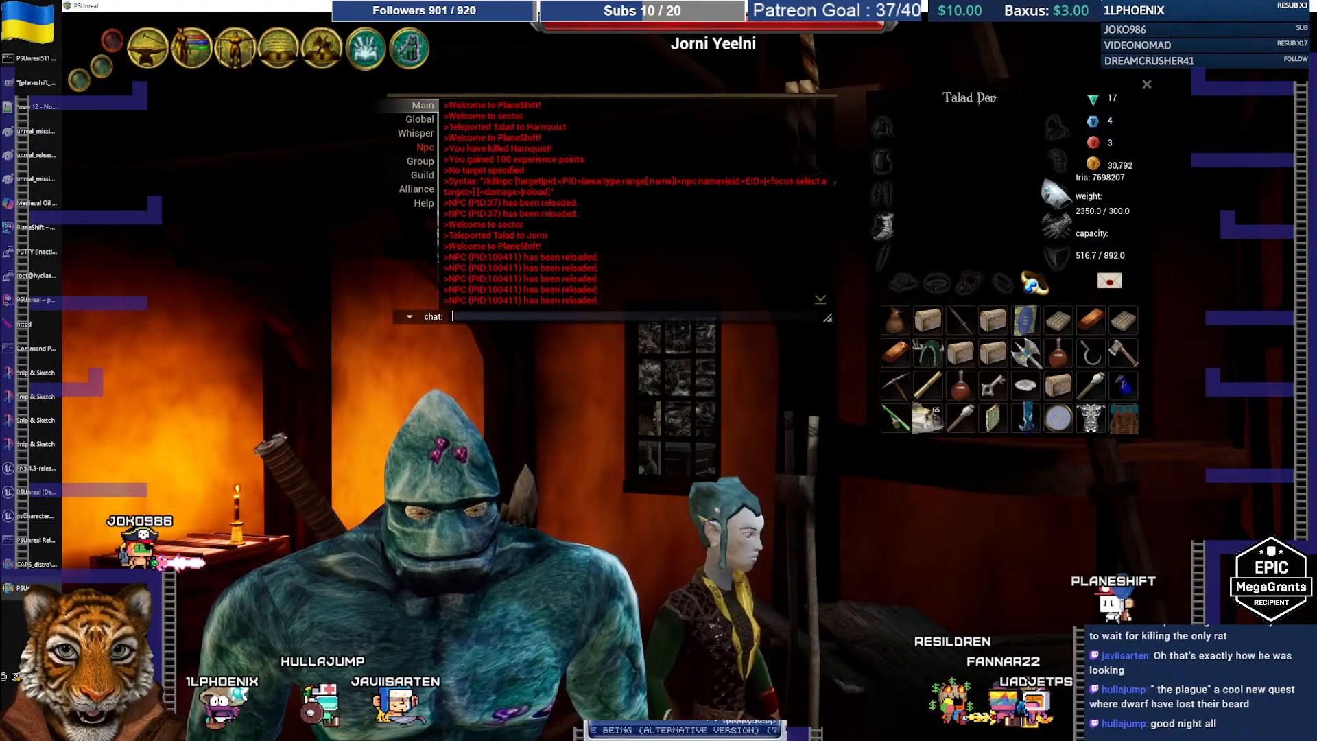
View Jorni's new hair beside the player character and move the chat window slightly lower
{"action": "right_click_drag", "start_coordinate": [638, 548], "coordinate": [905, 516]}
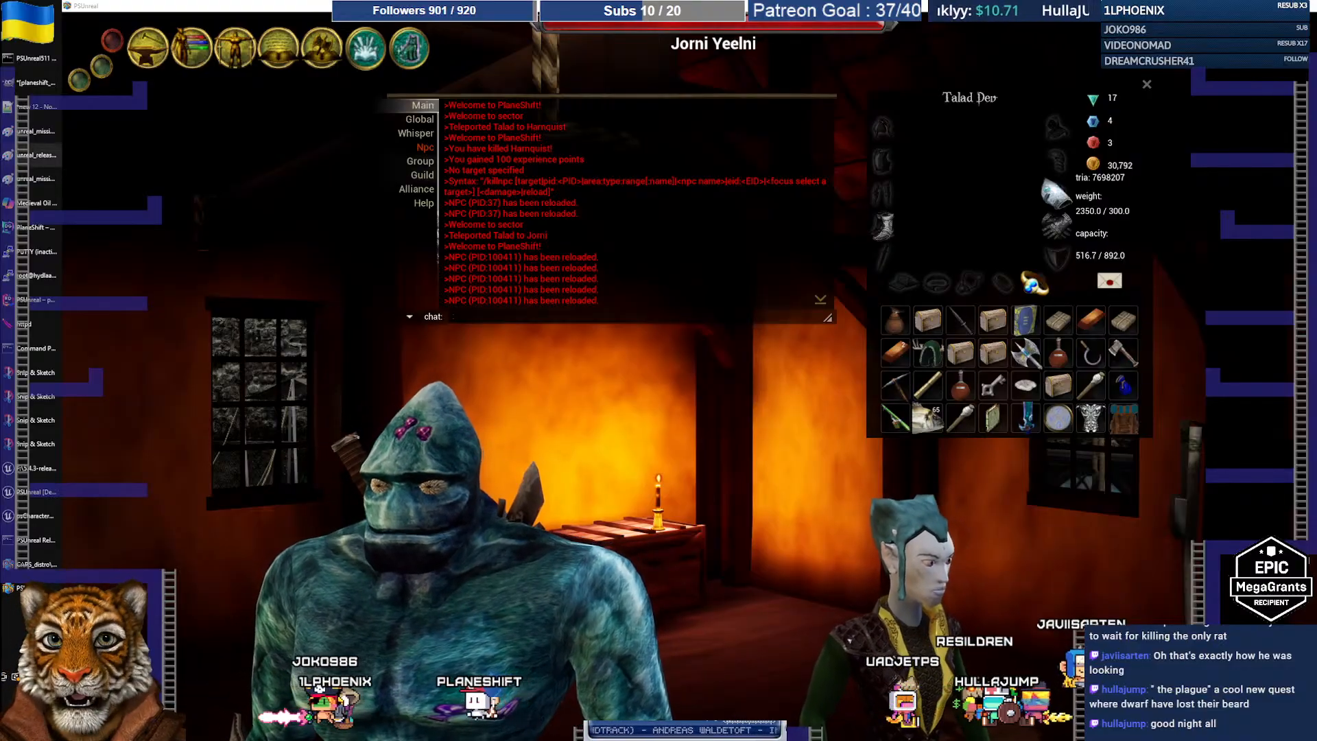
{"action": "left_click_drag", "start_coordinate": [639, 100], "coordinate": [639, 132]}
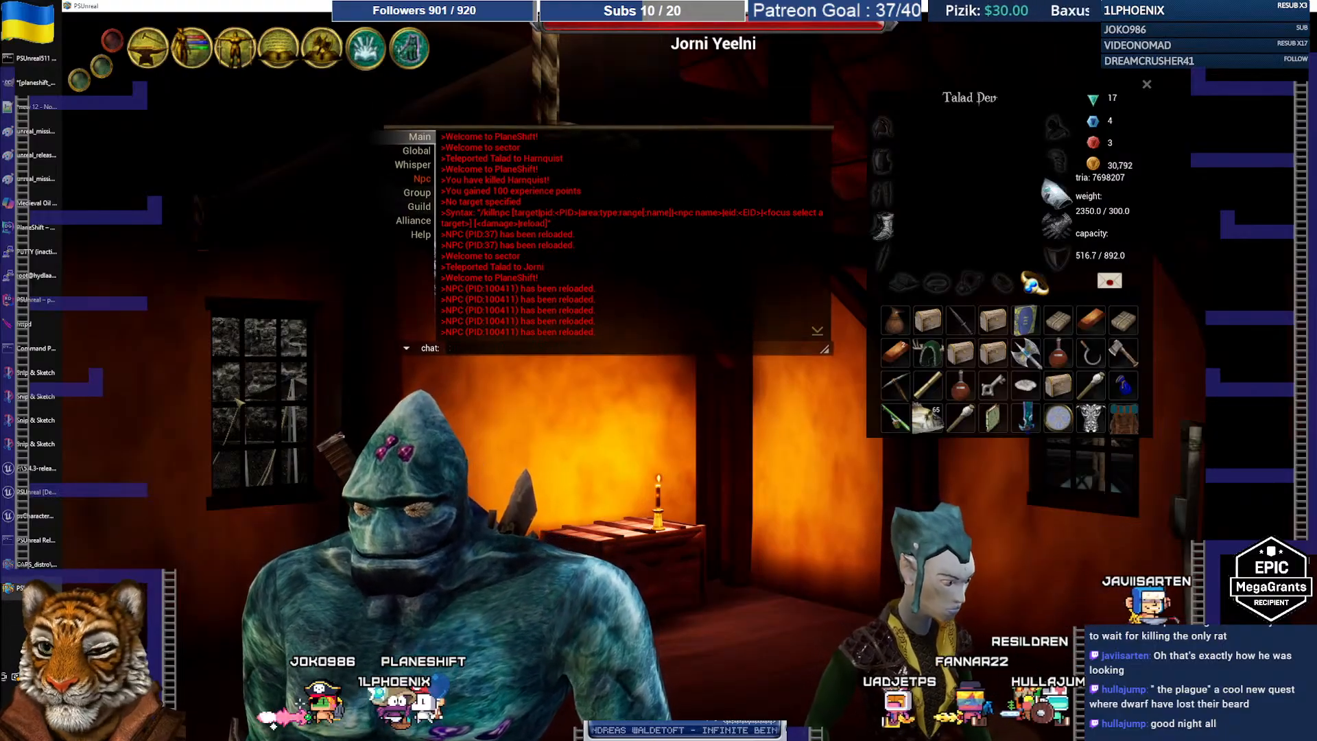
{"action": "left_click", "coordinate": [39, 519]}
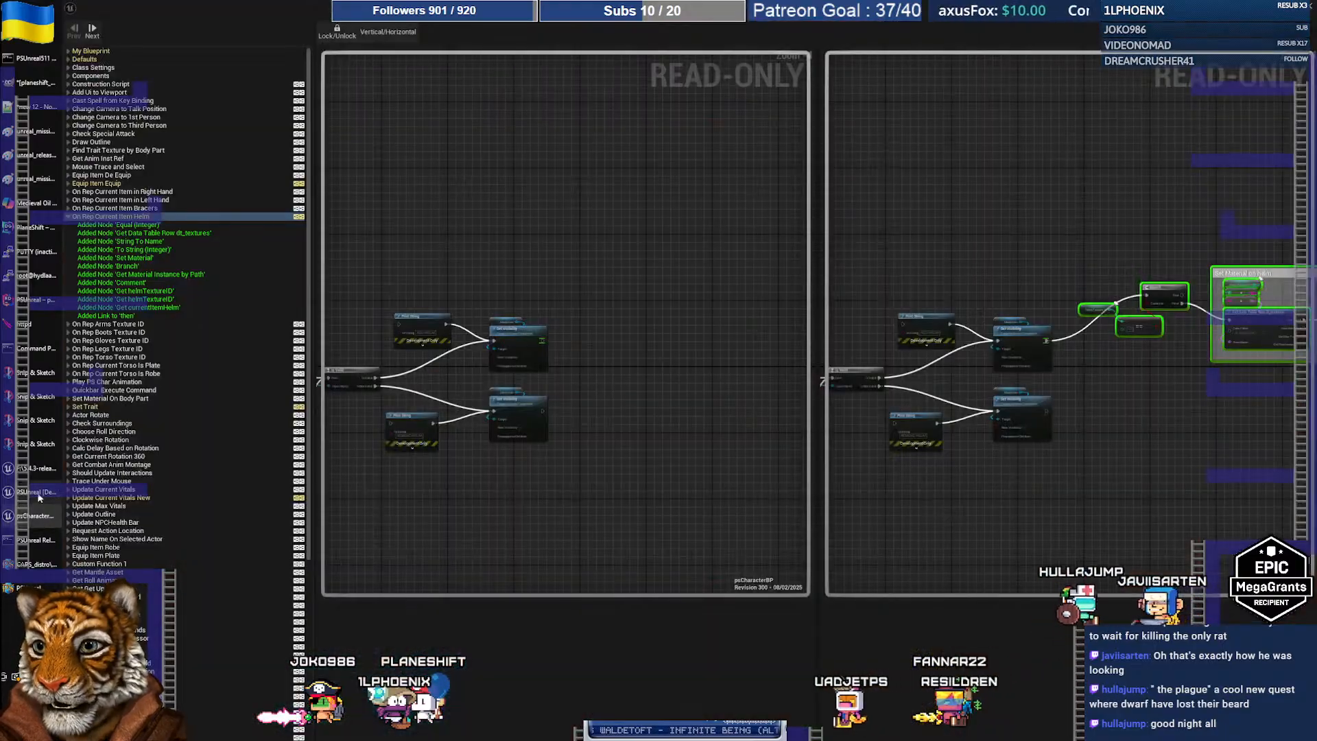
{"action": "left_click", "coordinate": [31, 563]}
{"action": "left_click", "coordinate": [31, 588]}
Show the player character at full height beside Jorni and perform the wave emote
{"action": "right_click_drag", "start_coordinate": [622, 470], "coordinate": [532, 513]}
{"action": "scroll", "coordinate": [532, 513], "scroll_direction": "down", "scroll_amount": 5}
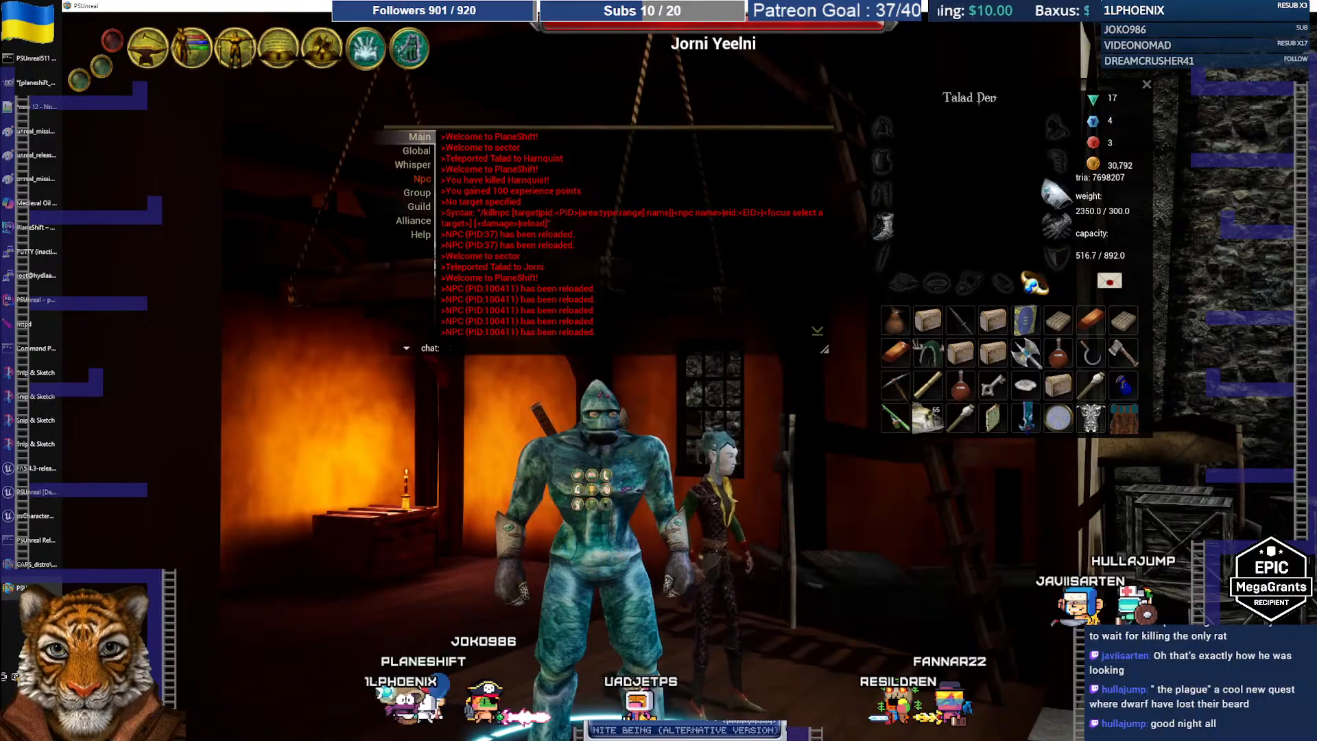
{"action": "left_click", "coordinate": [686, 471]}
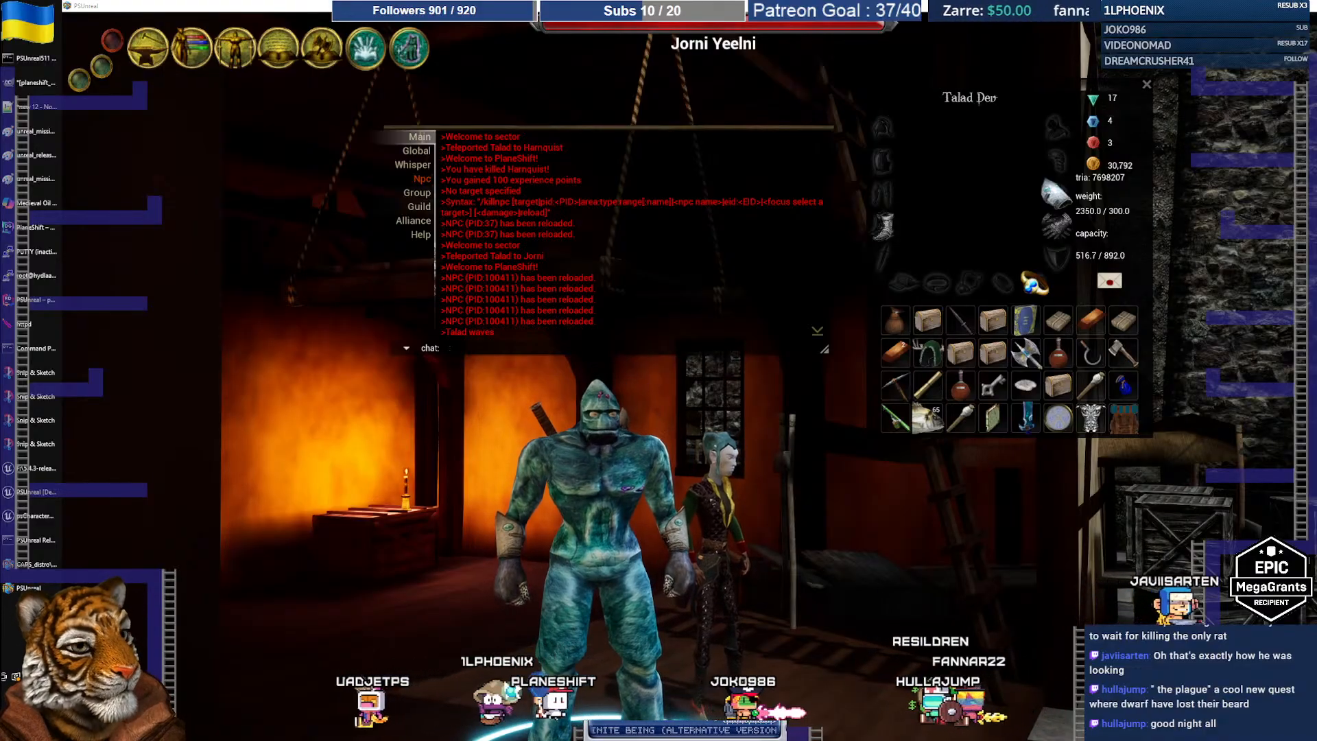
Switch to the web browser and bring up the PlaneShift forum index
{"action": "left_click", "coordinate": [37, 83]}
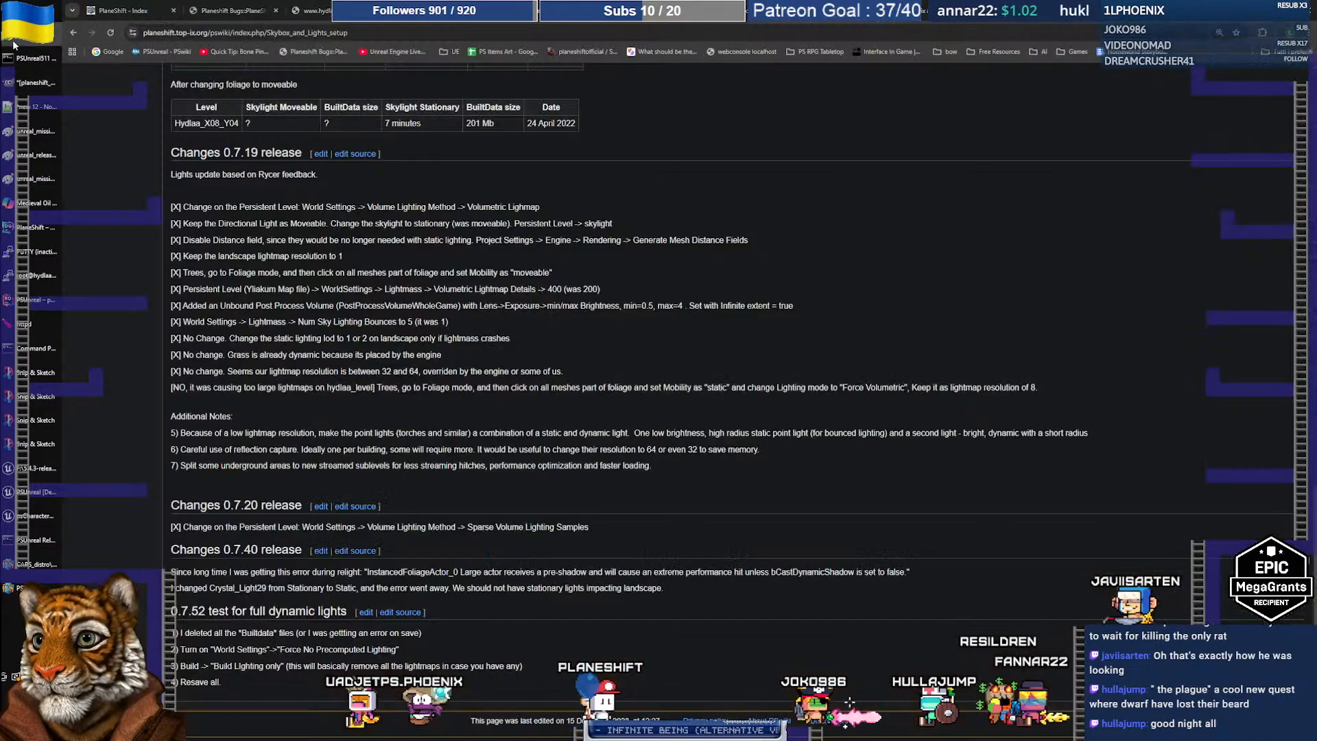
{"action": "left_click", "coordinate": [118, 11]}
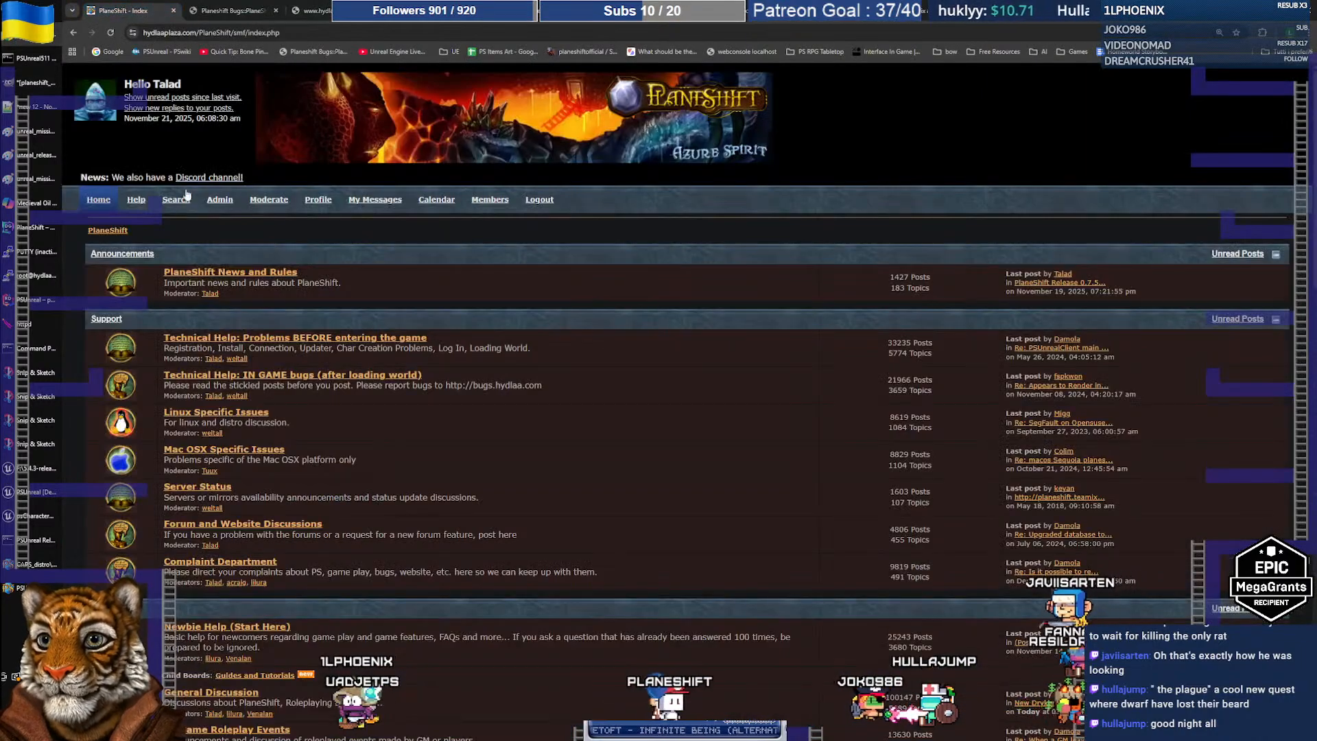
Go from the forum index to the PlaneShift home page at planeshift.it
{"action": "left_click", "coordinate": [189, 33]}
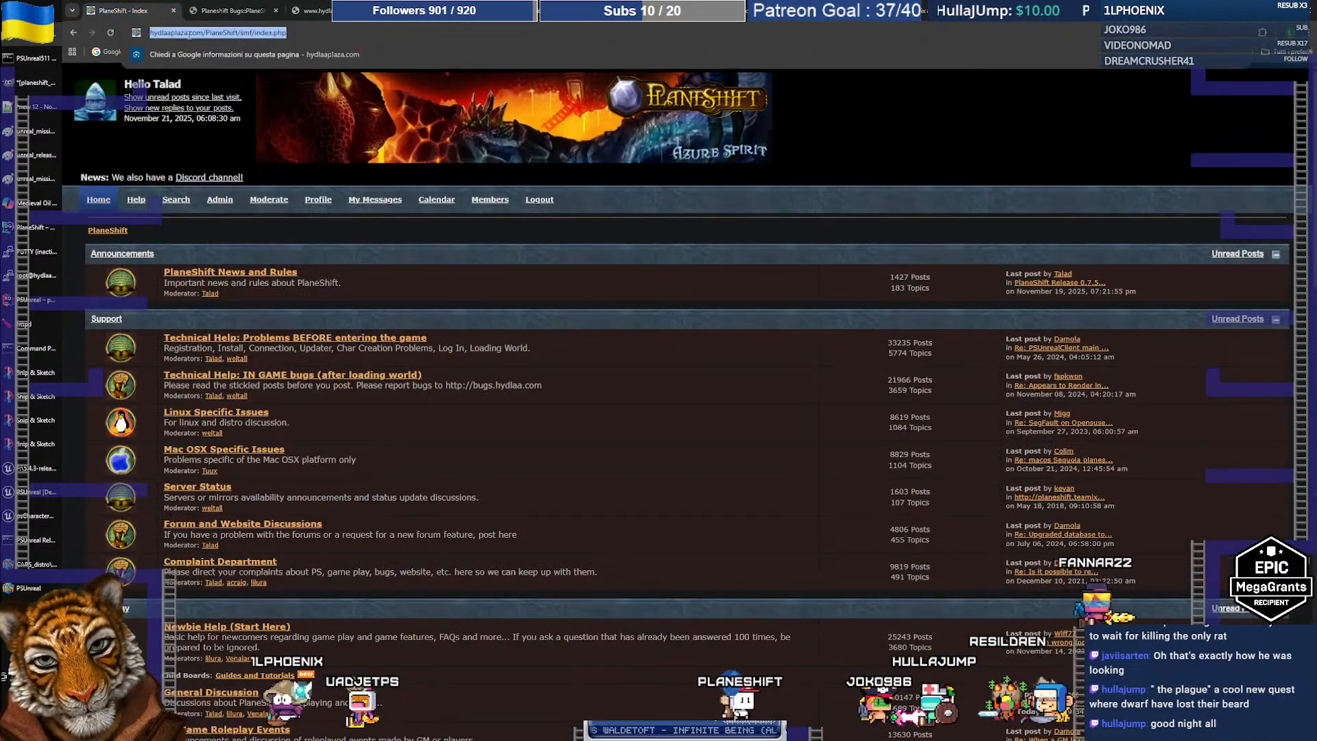
{"action": "type", "text": "plane"}
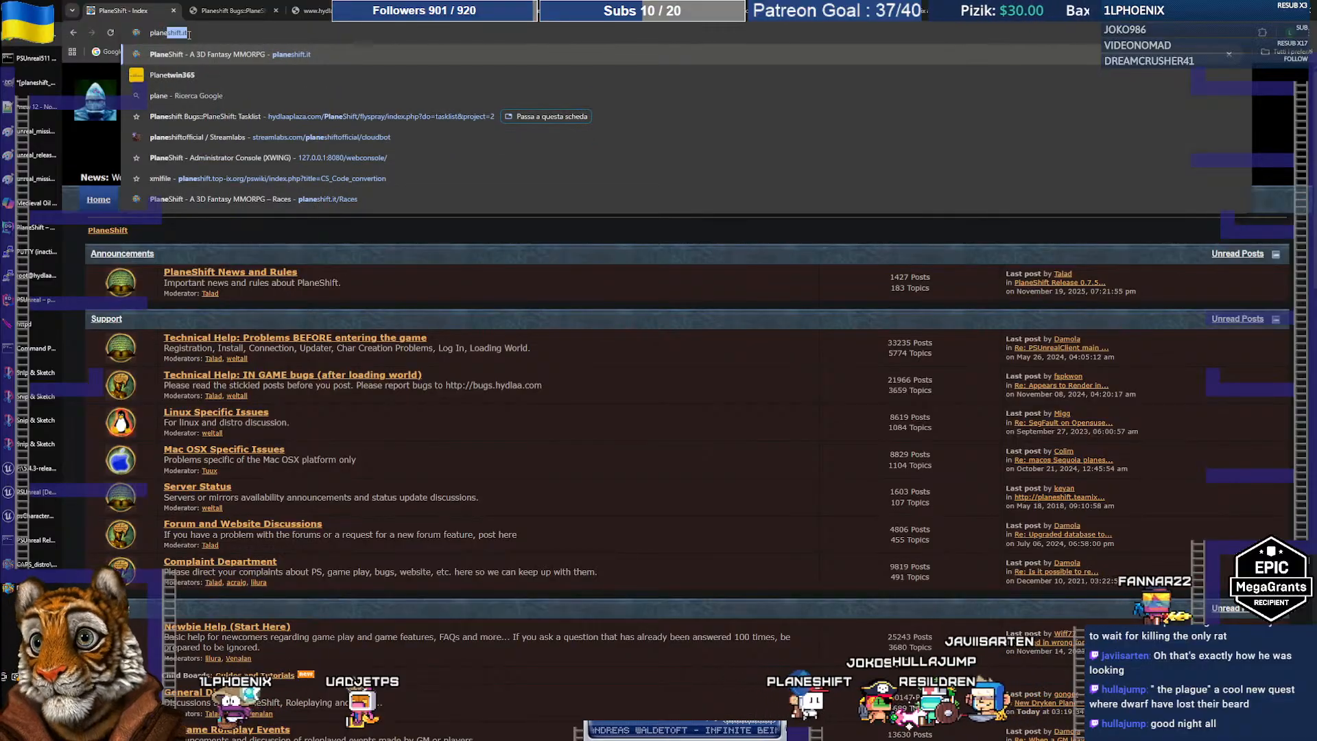
{"action": "key", "text": "Return"}
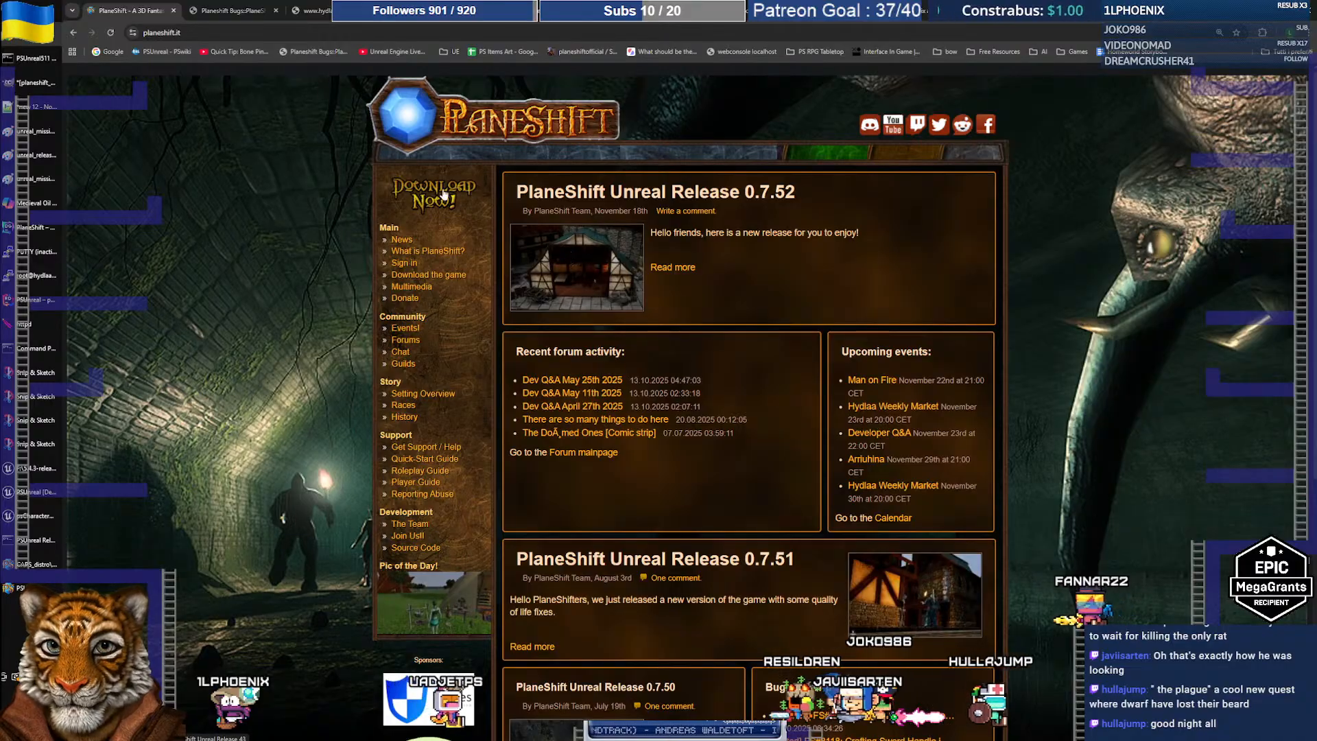
Open the game's download page and look over the standard Windows and Linux client downloads
{"action": "left_click", "coordinate": [627, 251]}
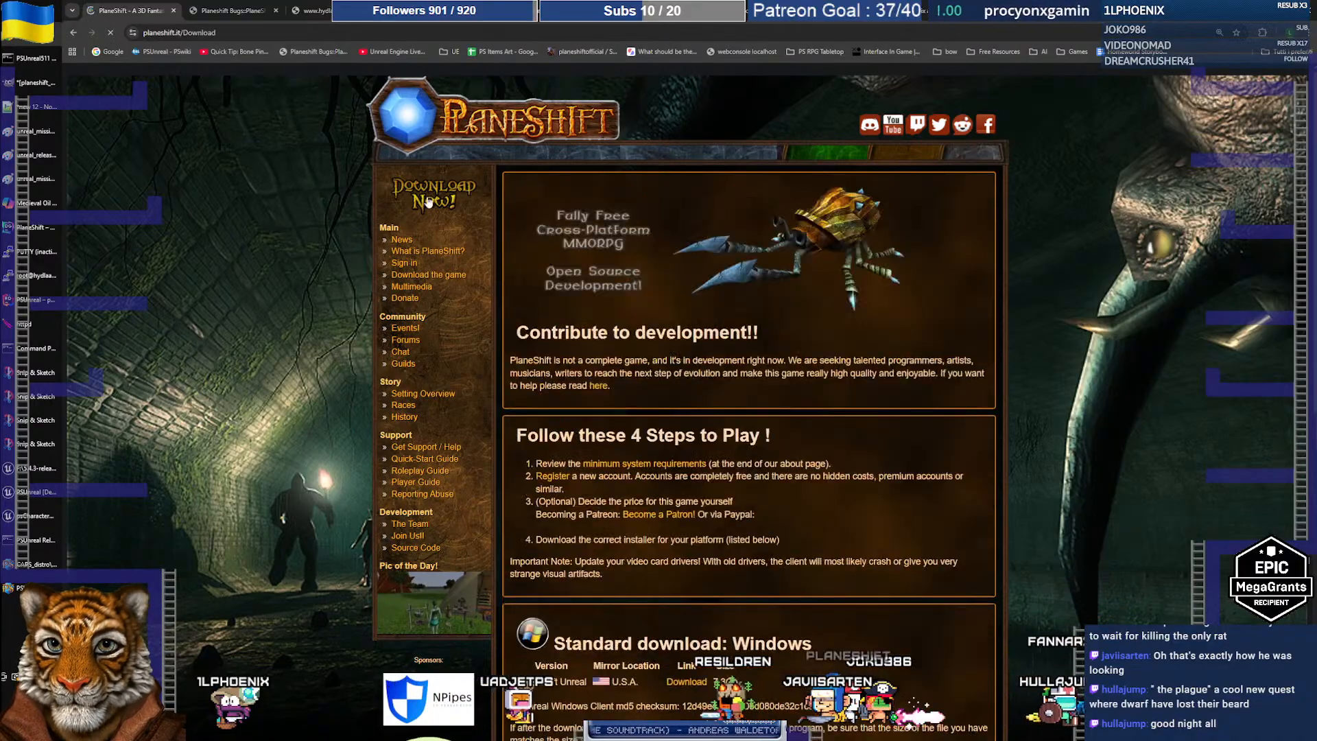
{"action": "scroll", "coordinate": [813, 326], "scroll_direction": "down", "scroll_amount": 3}
{"action": "scroll", "coordinate": [810, 327], "scroll_direction": "down", "scroll_amount": 3}
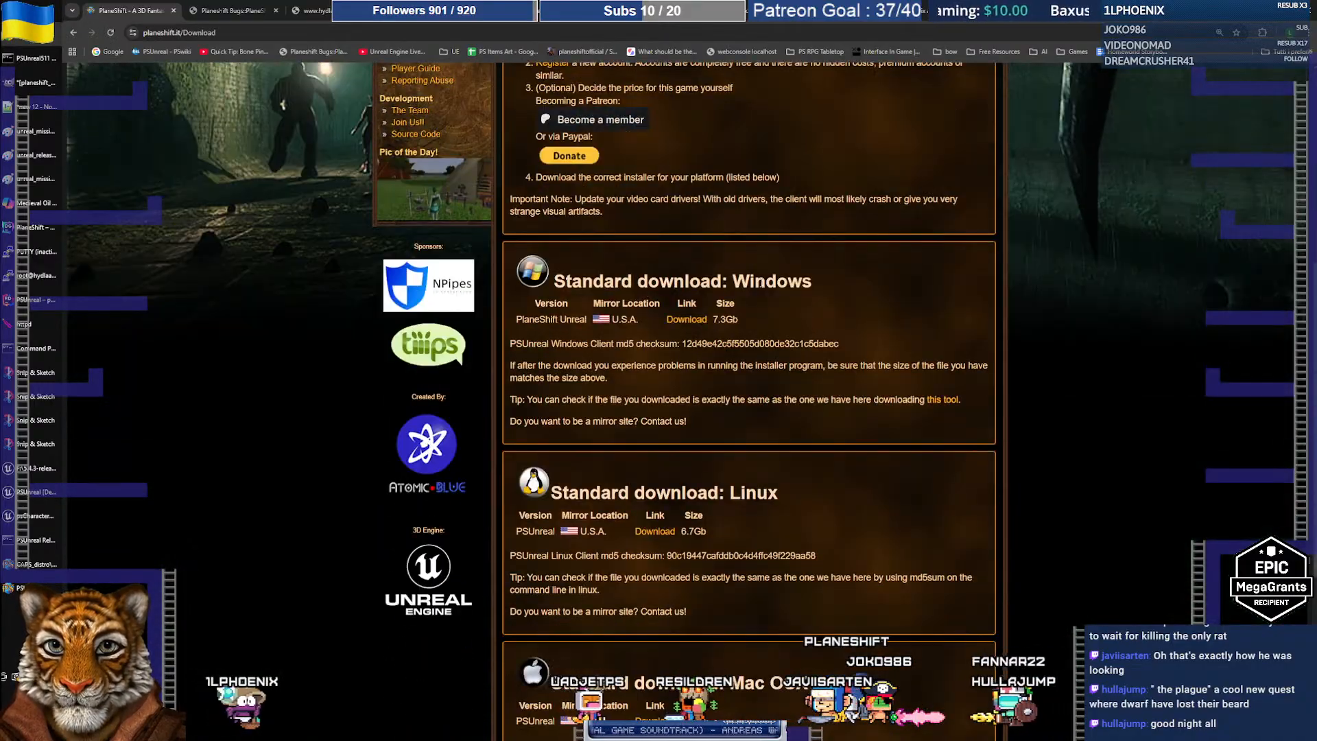
{"action": "scroll", "coordinate": [835, 457], "scroll_direction": "up", "scroll_amount": 3}
{"action": "scroll", "coordinate": [835, 457], "scroll_direction": "up", "scroll_amount": 3}
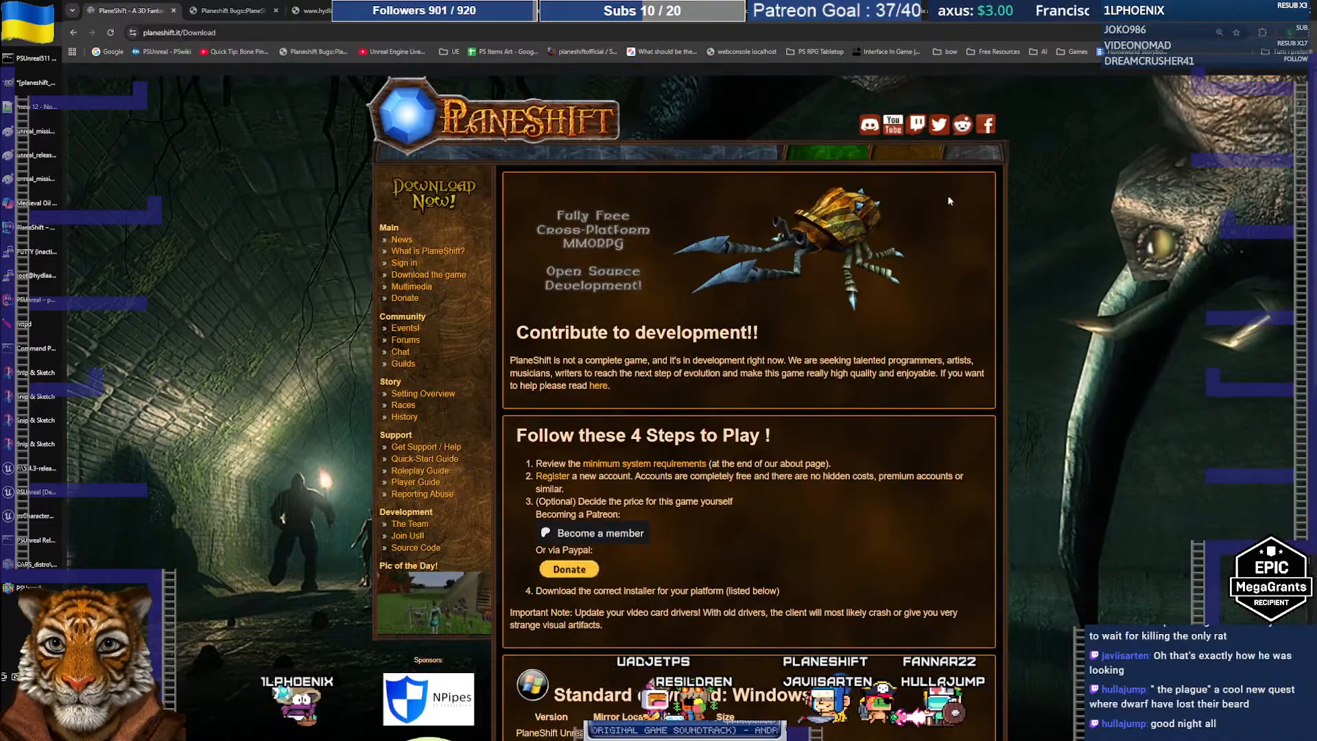